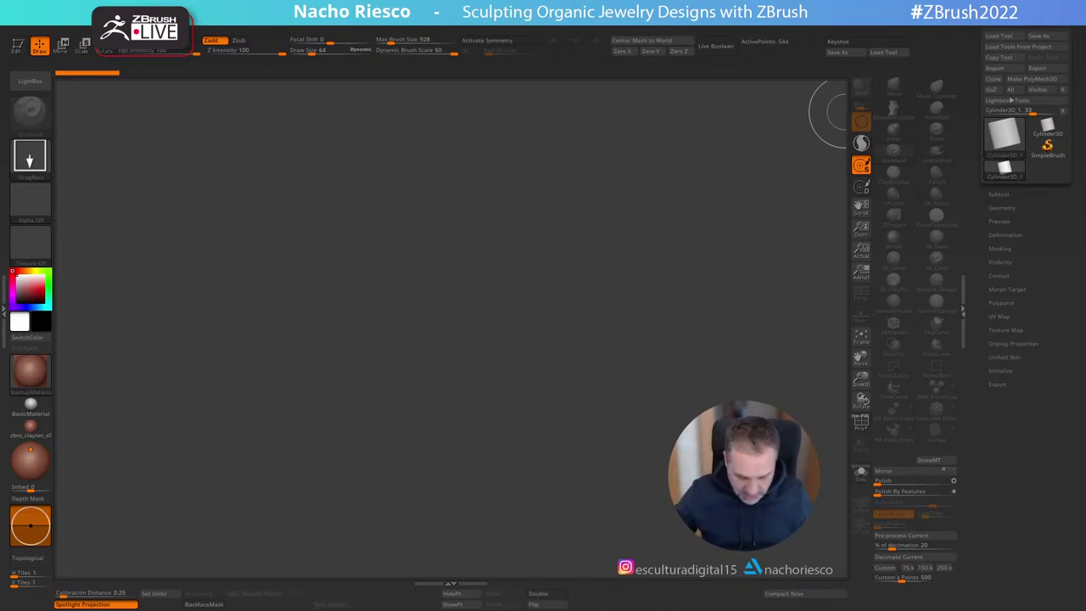
Step: Lower the system volume of the RØDE NT-USB Mini headphones to 9
key("super")
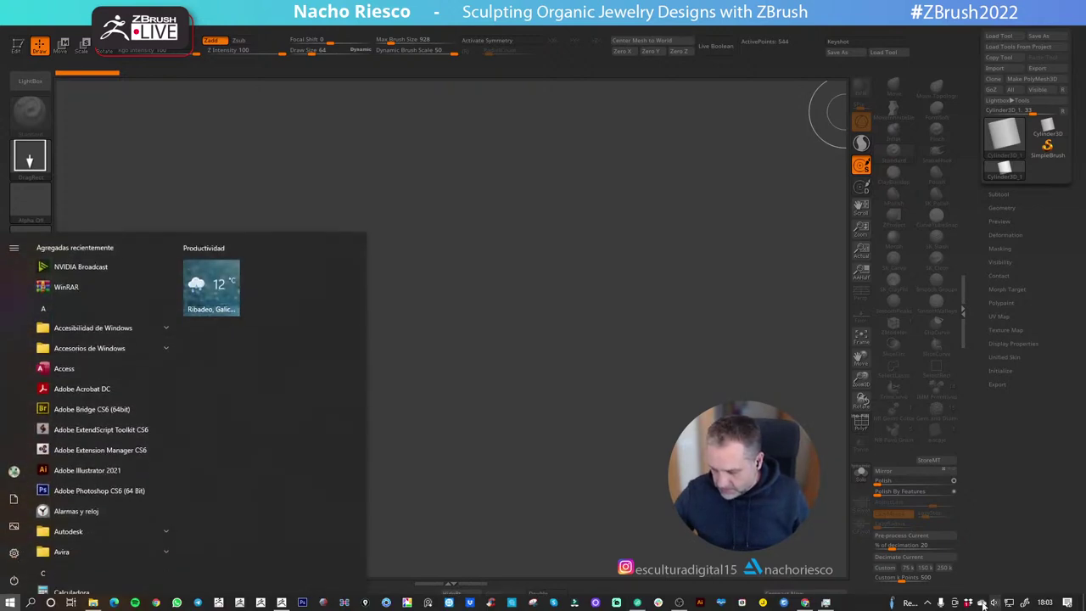
left_click(994, 603)
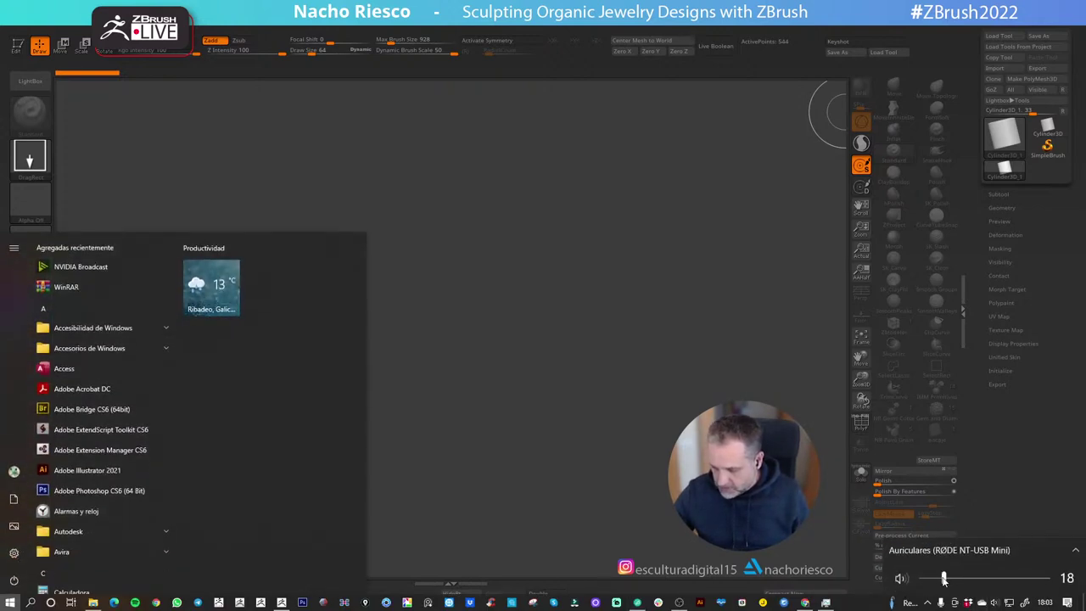
left_click_drag(944, 582, 932, 583)
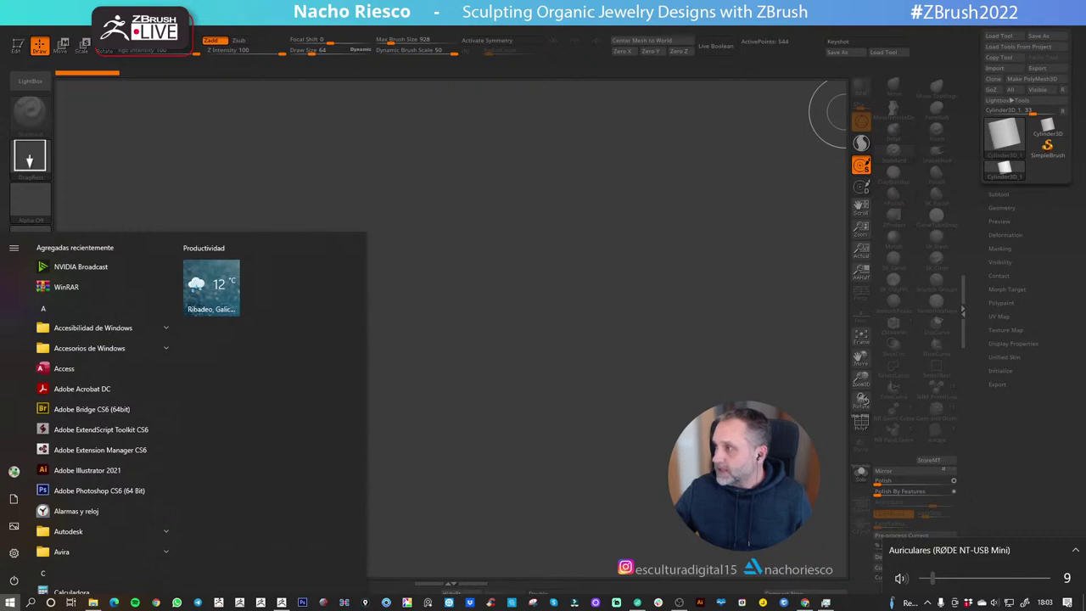
key("super")
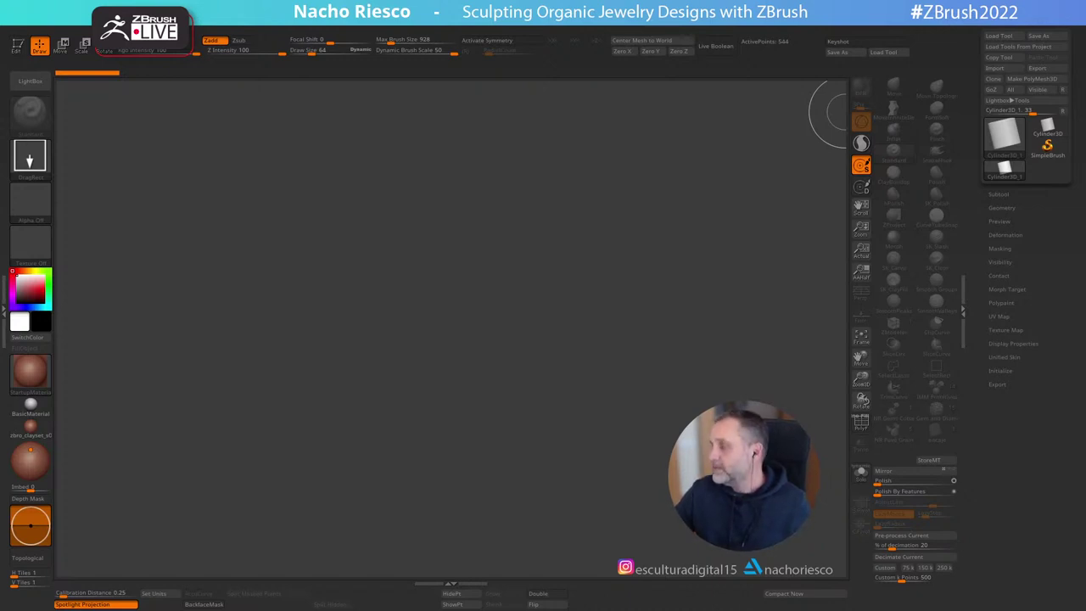
Step: View the reference photo of the veiled praying statue and return to the empty ZBrush canvas
left_click_drag(435, 607, 422, 133)
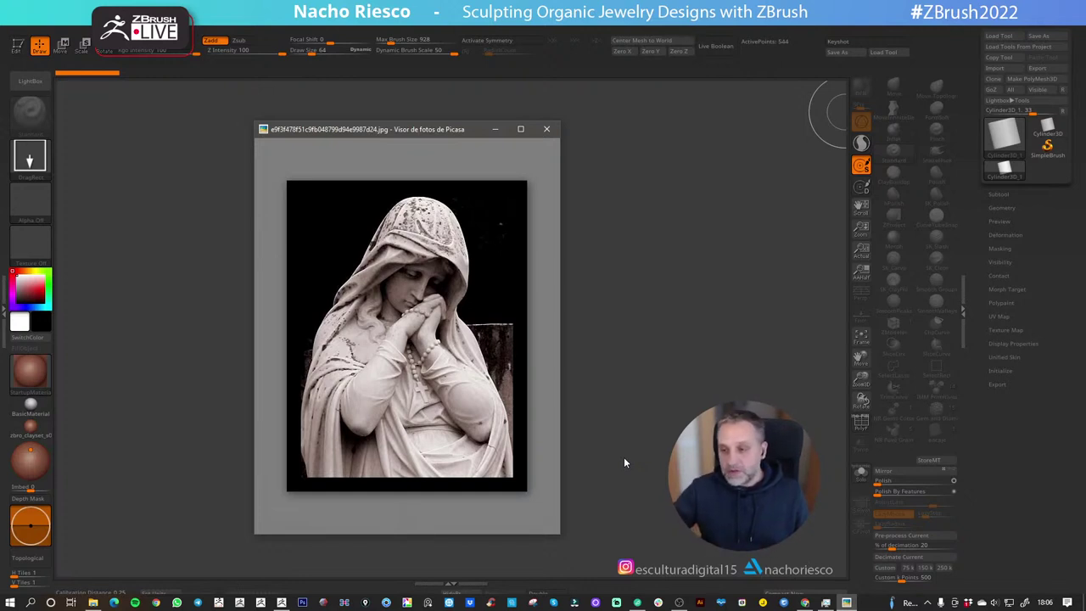
left_click(683, 313)
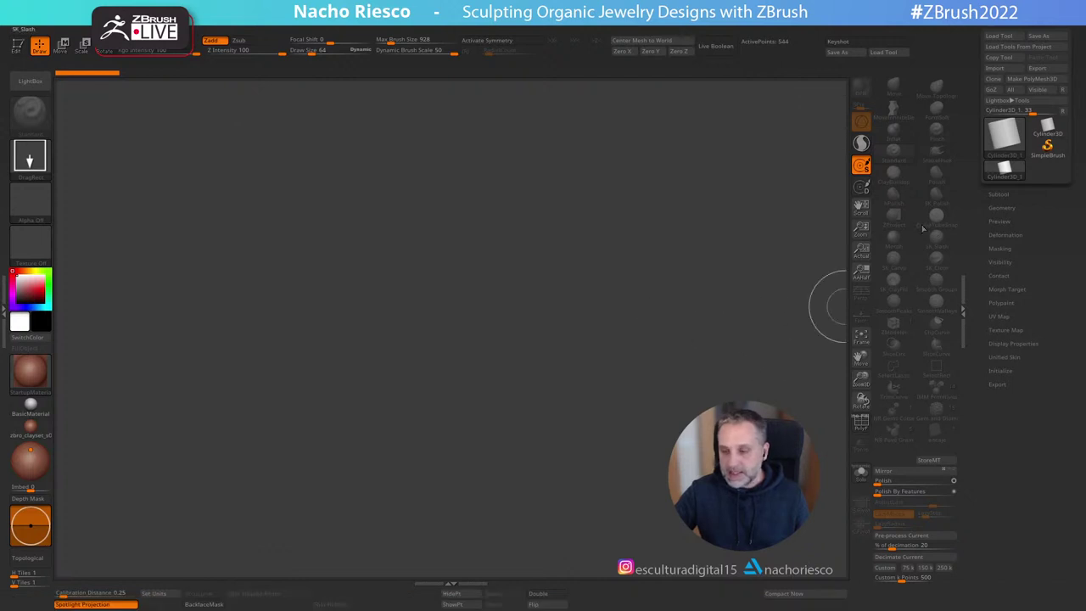
Step: Expand the Subtool settings, choose the Cube3D primitive as the tool and convert it to a PolyMesh3D
left_click(998, 194)
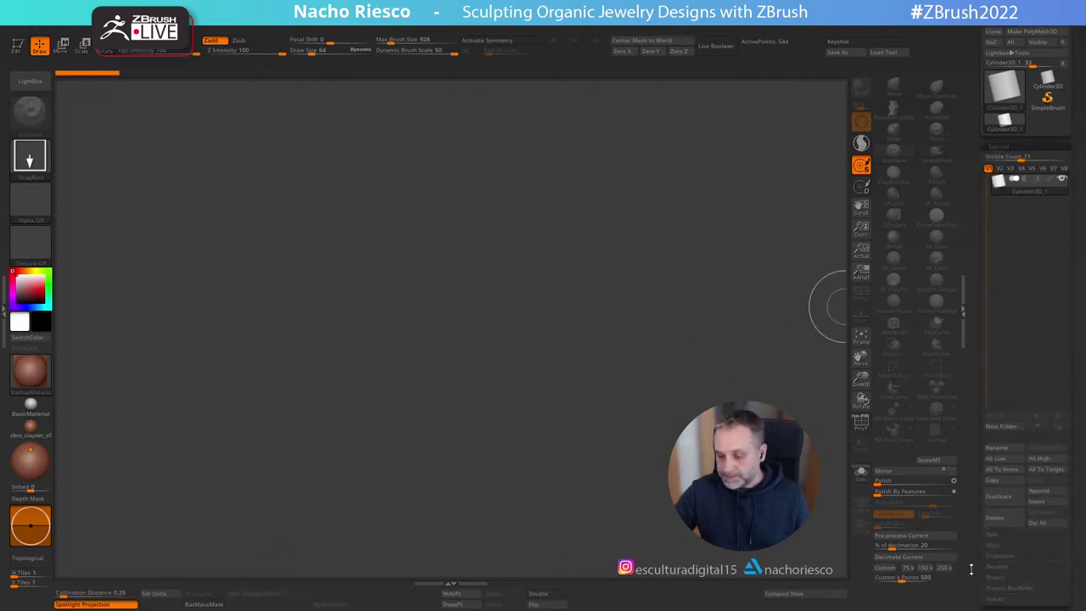
left_click_drag(971, 569, 976, 534)
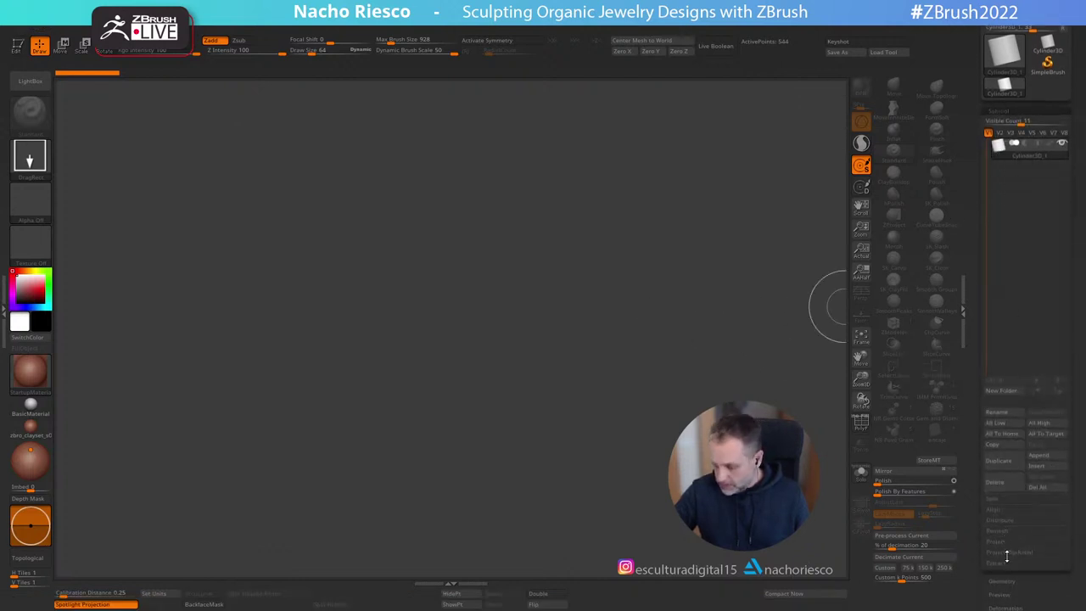
left_click(988, 68)
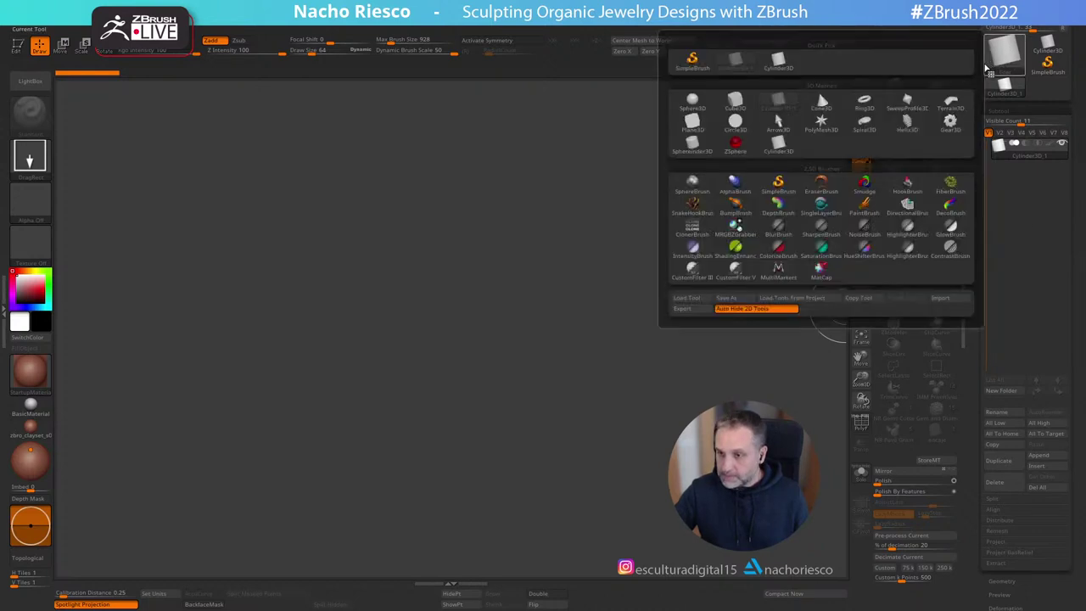
left_click_drag(1015, 77, 1015, 160)
left_click(1009, 133)
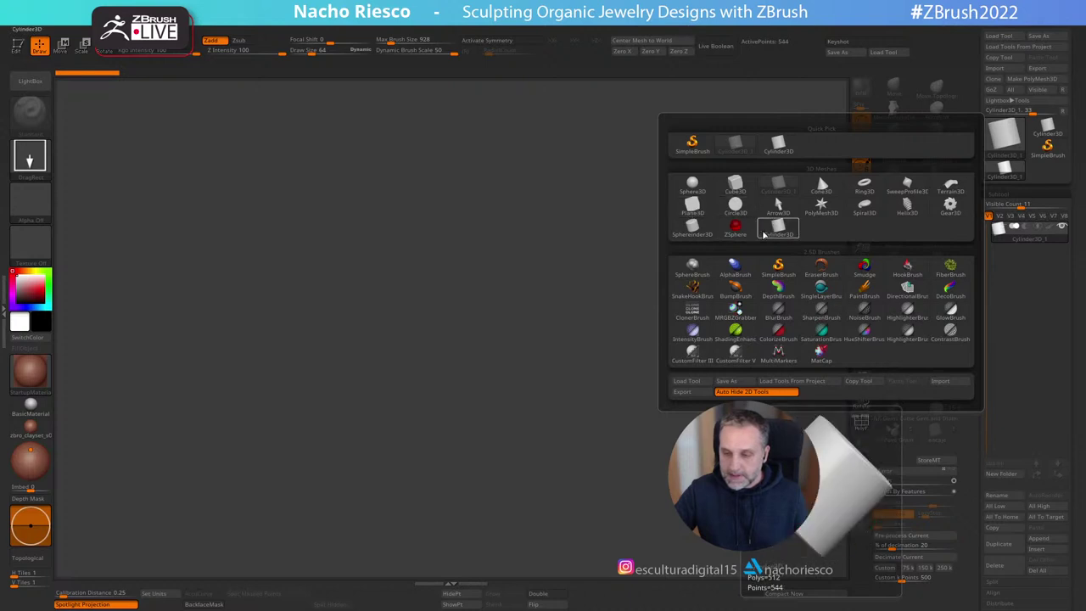
left_click(734, 183)
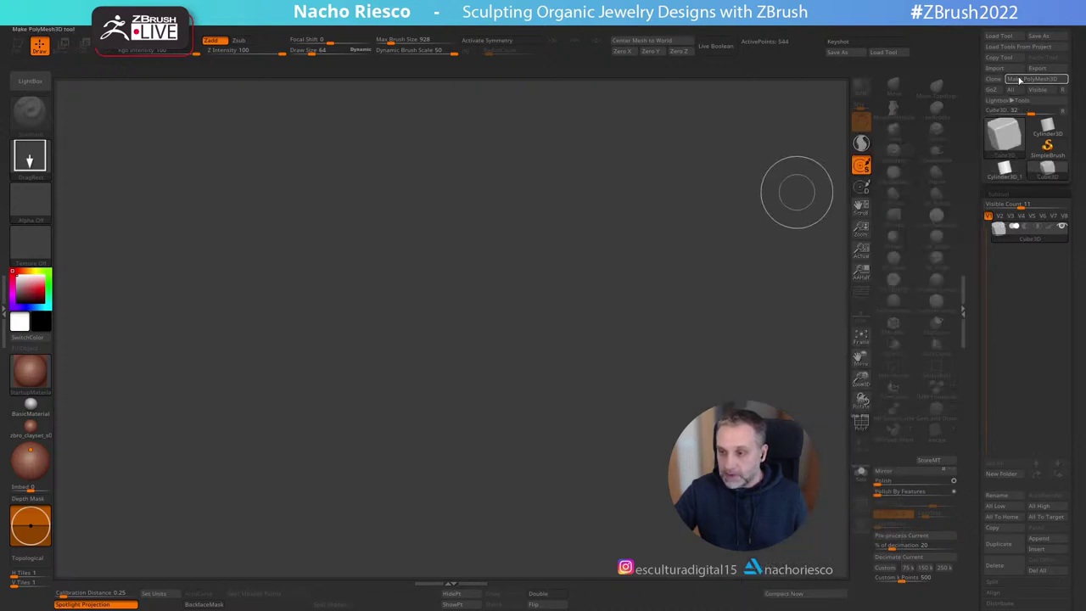
left_click(1009, 79)
Step: Draw the cube on the canvas, enter Edit mode and turn one face squarely toward the viewer
left_click_drag(507, 314, 615, 437)
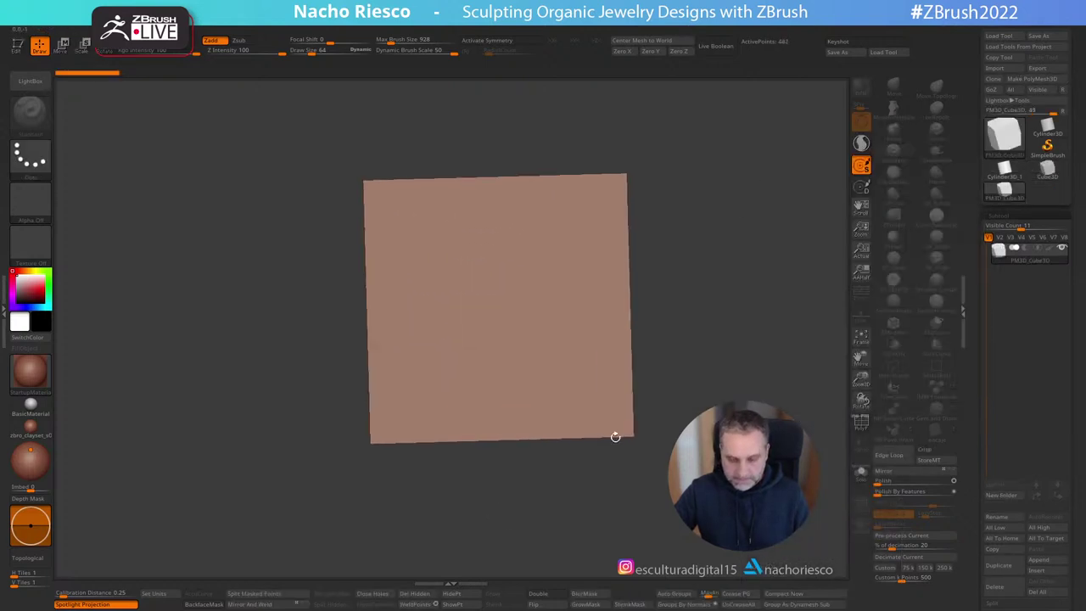
key("t")
left_click_drag(752, 357, 826, 408)
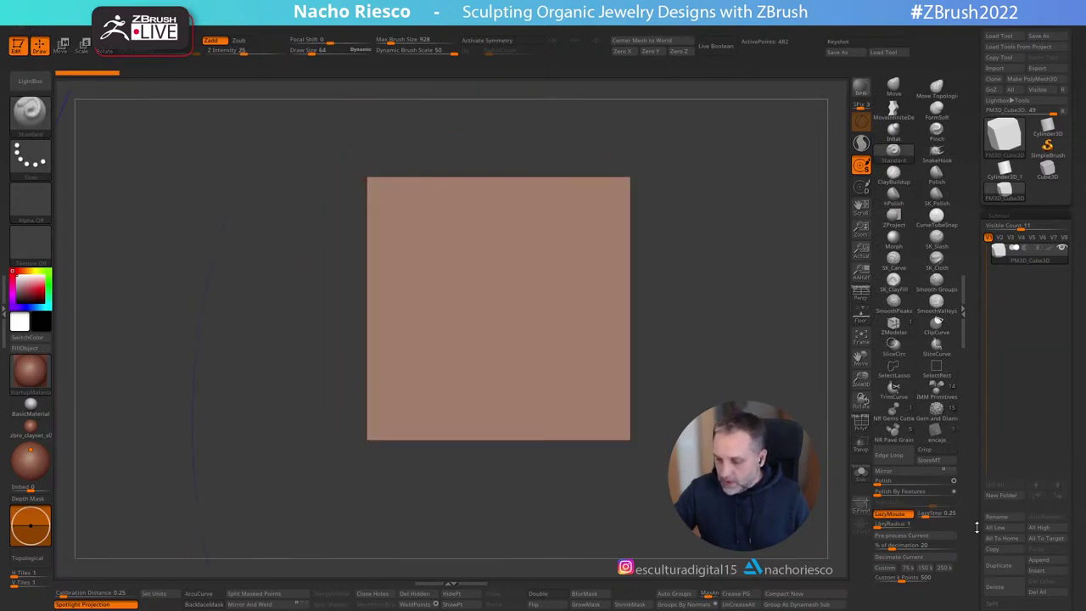
Step: Open the Project BasRelief settings of the cube's subtool
left_click_drag(977, 527, 956, 432)
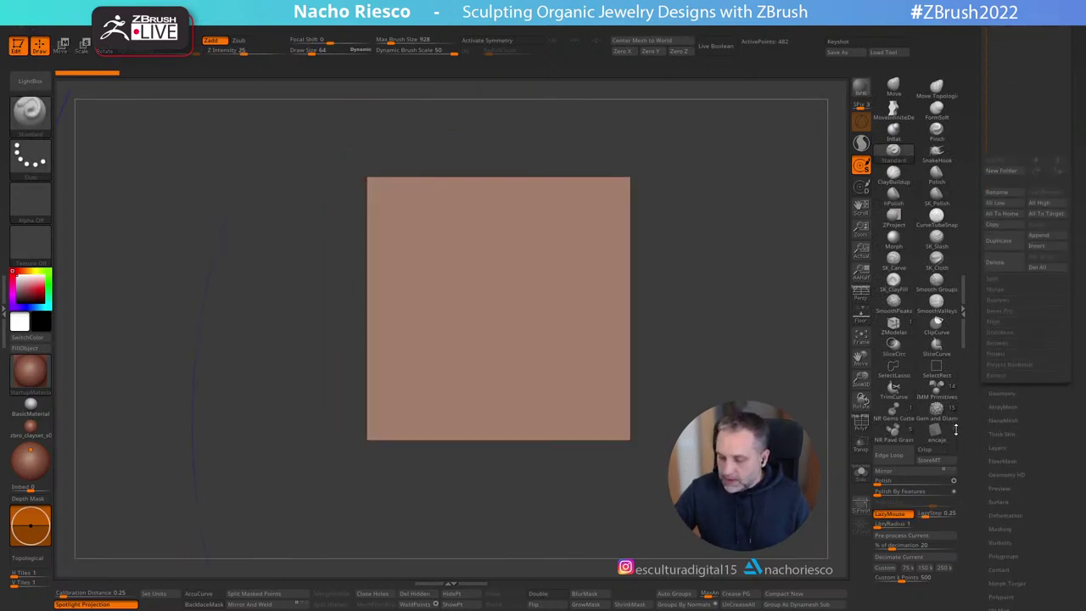
left_click(999, 360)
scroll(972, 399, "down", 1)
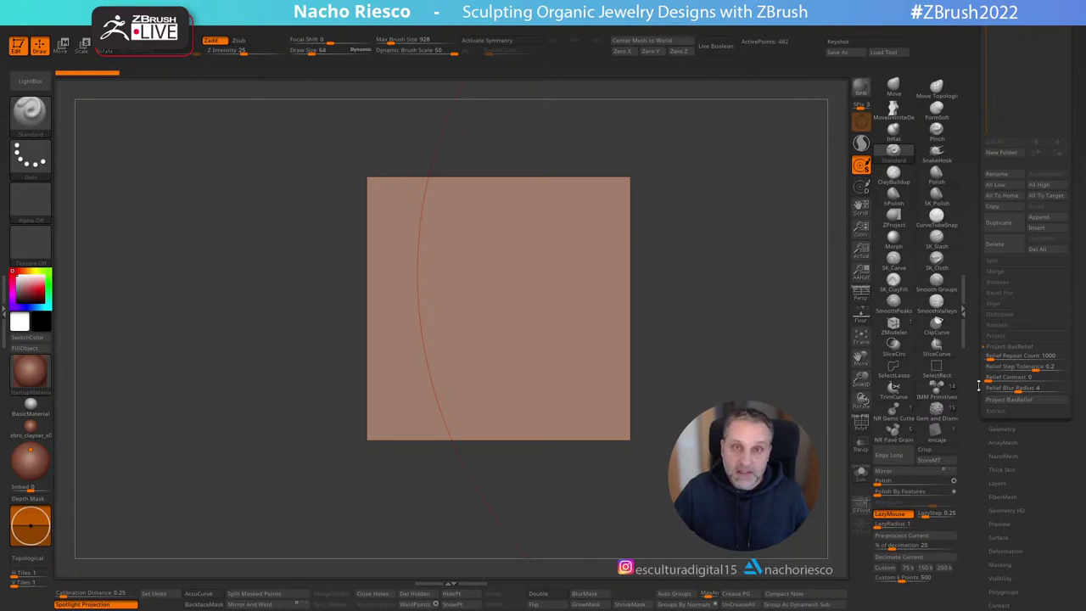
left_click_drag(973, 425, 972, 430)
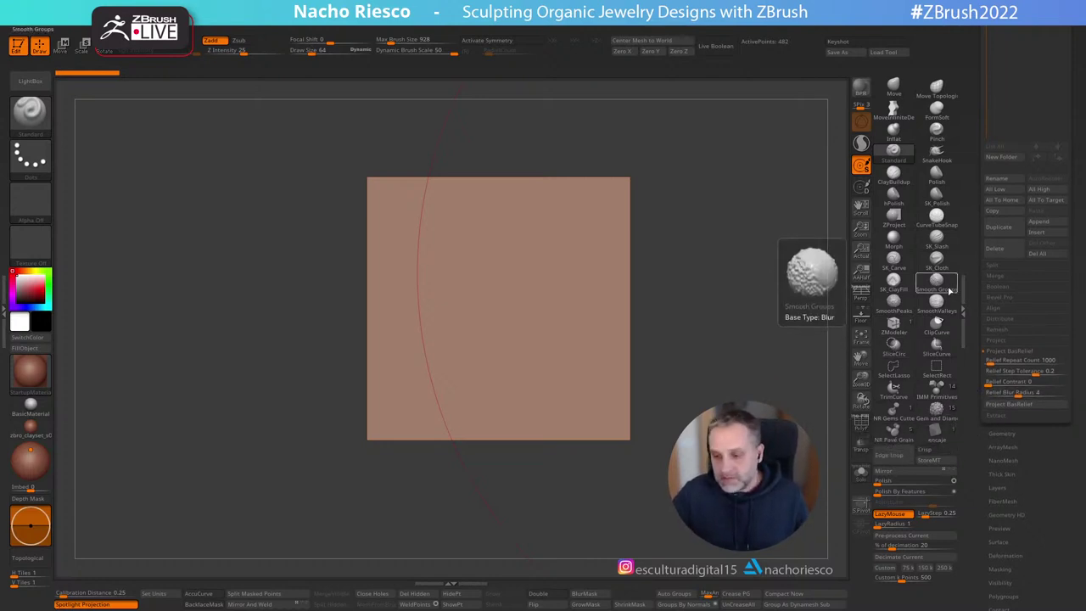
scroll(972, 348, "down", 1)
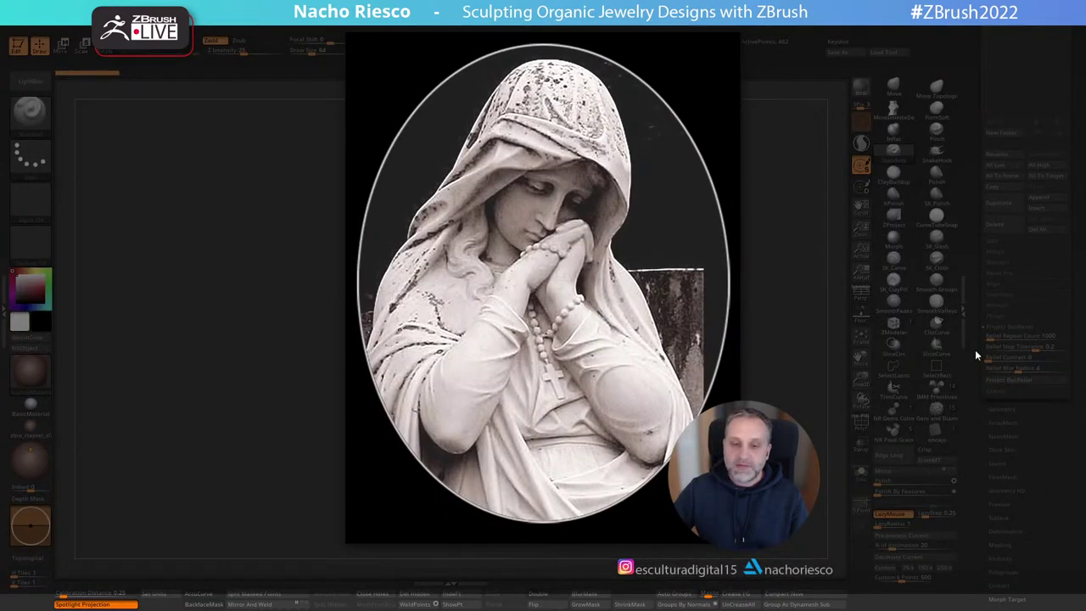
Step: Examine the oval relief reference relieve ref.jpg beside the cube, and minimize its viewer window
left_click(964, 332)
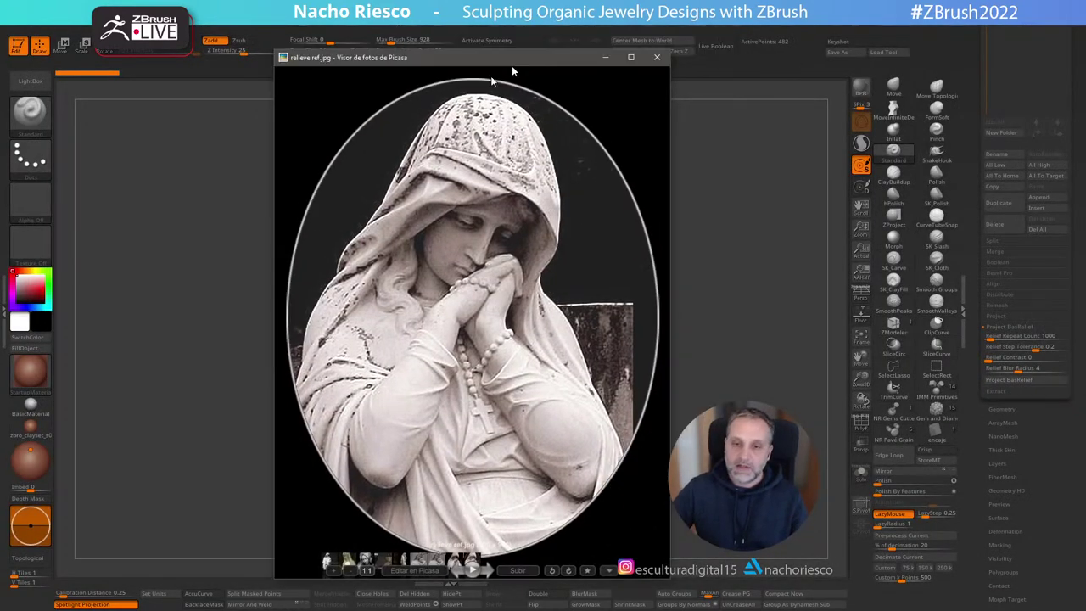
left_click_drag(511, 65, 394, 88)
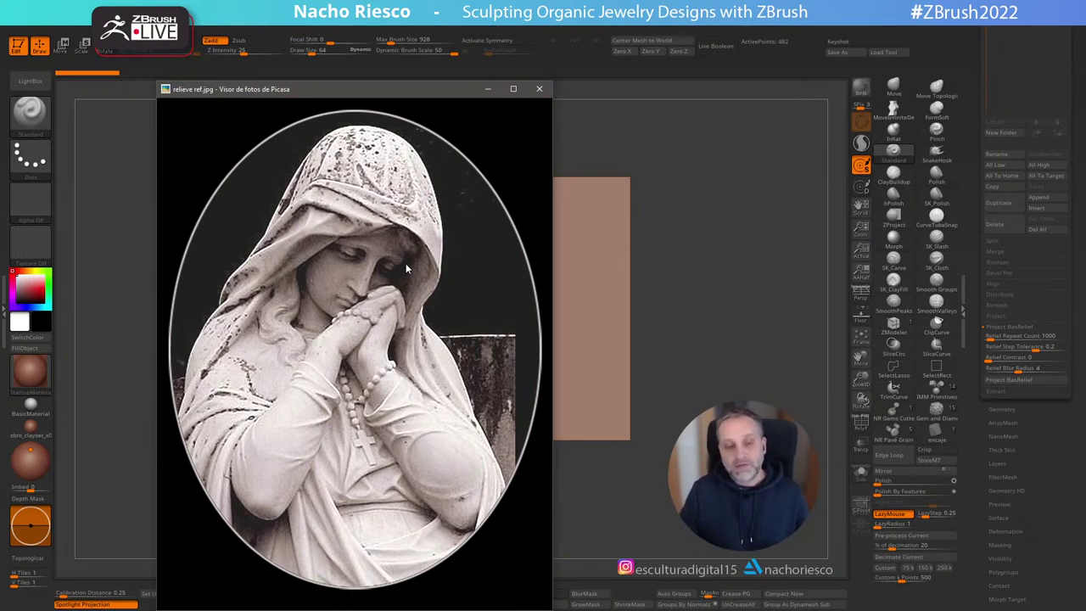
left_click(488, 89)
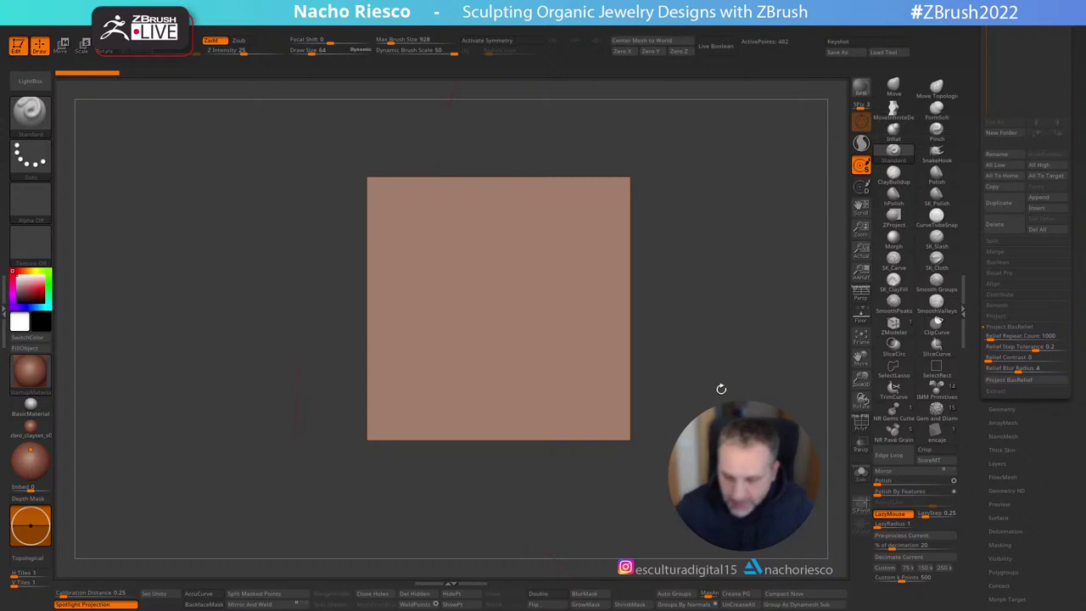
Step: Activate X symmetry and scale the cube down along its depth axis into a thin slab
mouse_move(720, 387)
left_mouse_down()
mouse_move(768, 431)
mouse_move(719, 439)
mouse_move(777, 459)
mouse_move(763, 480)
mouse_move(721, 450)
mouse_move(743, 492)
mouse_move(789, 492)
mouse_move(726, 454)
mouse_move(698, 472)
mouse_move(702, 499)
left_mouse_up()
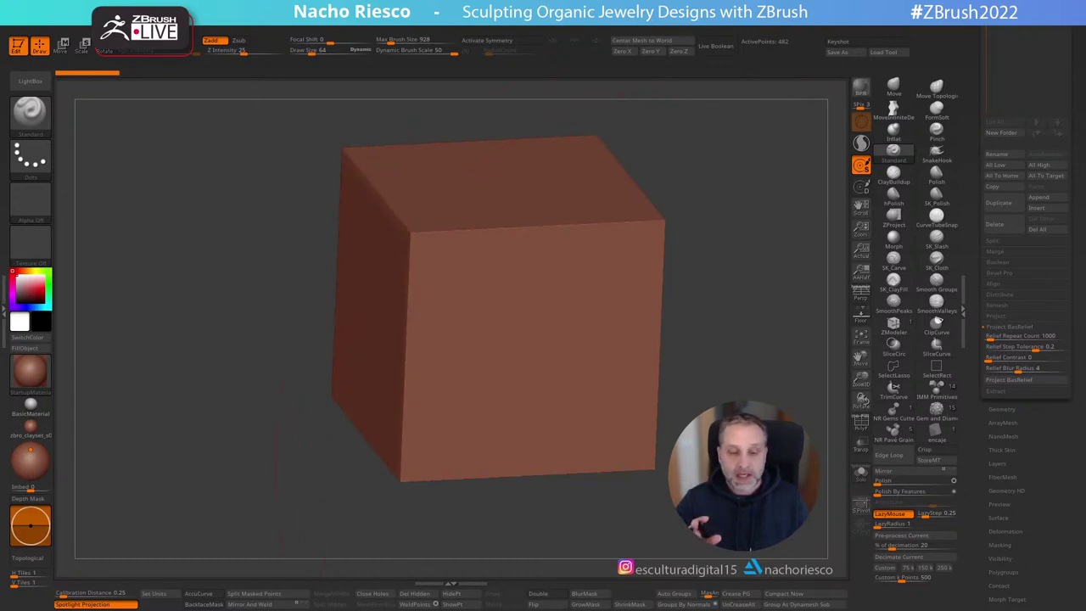
left_click_drag(759, 408, 721, 342, "shift")
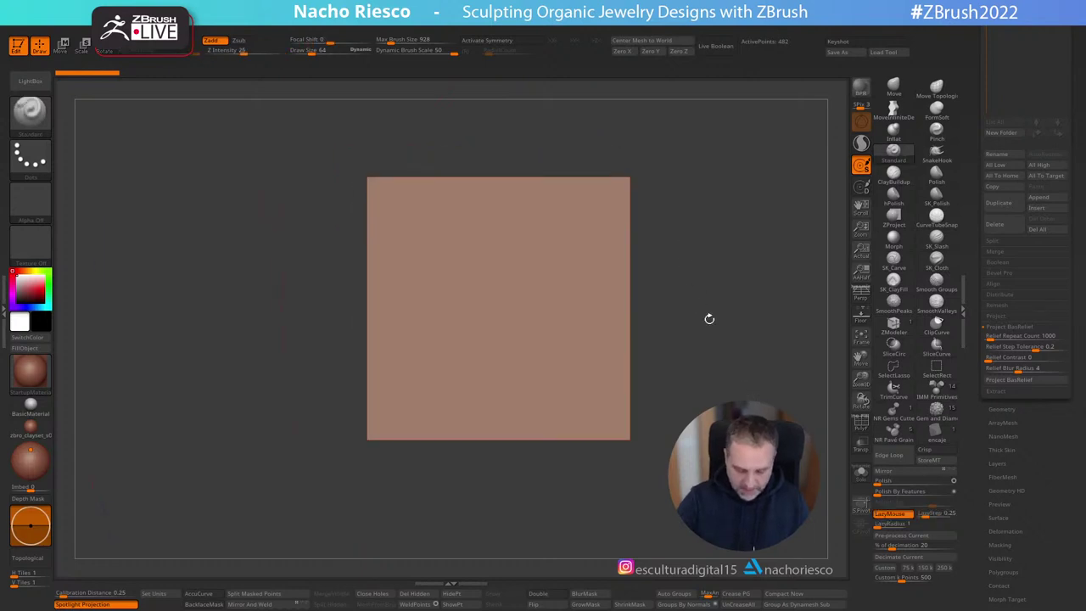
key("x")
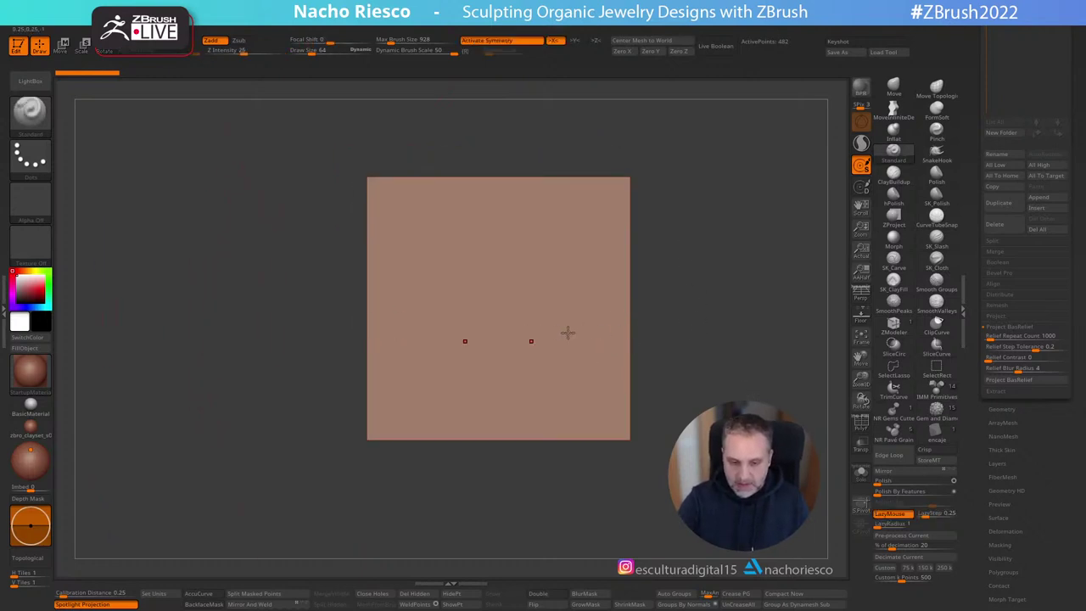
mouse_move(641, 327)
left_mouse_down()
mouse_move(739, 317)
mouse_move(633, 323)
left_mouse_up()
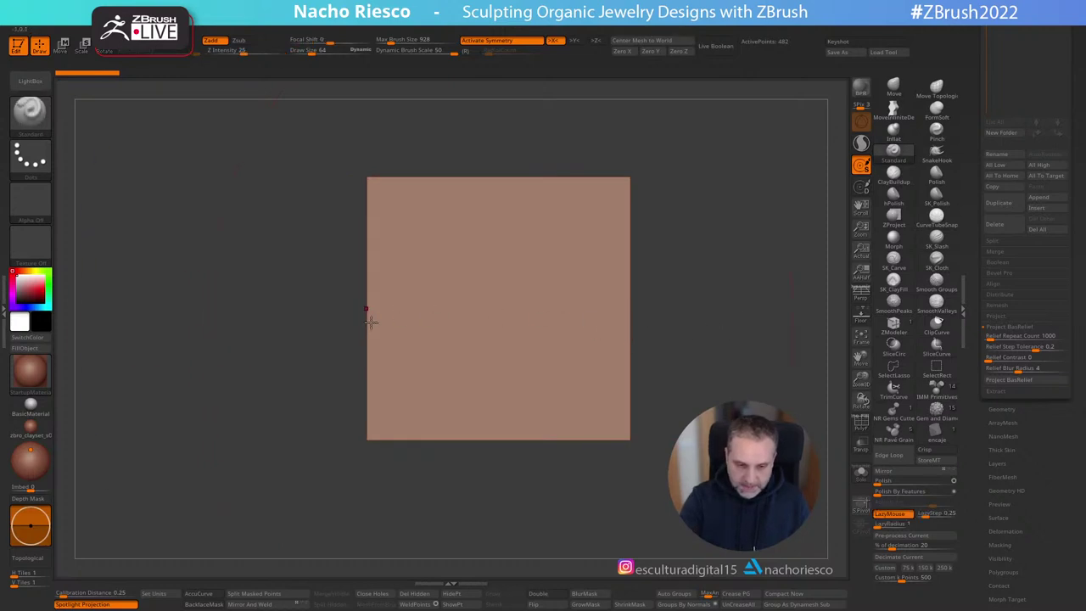
key("w")
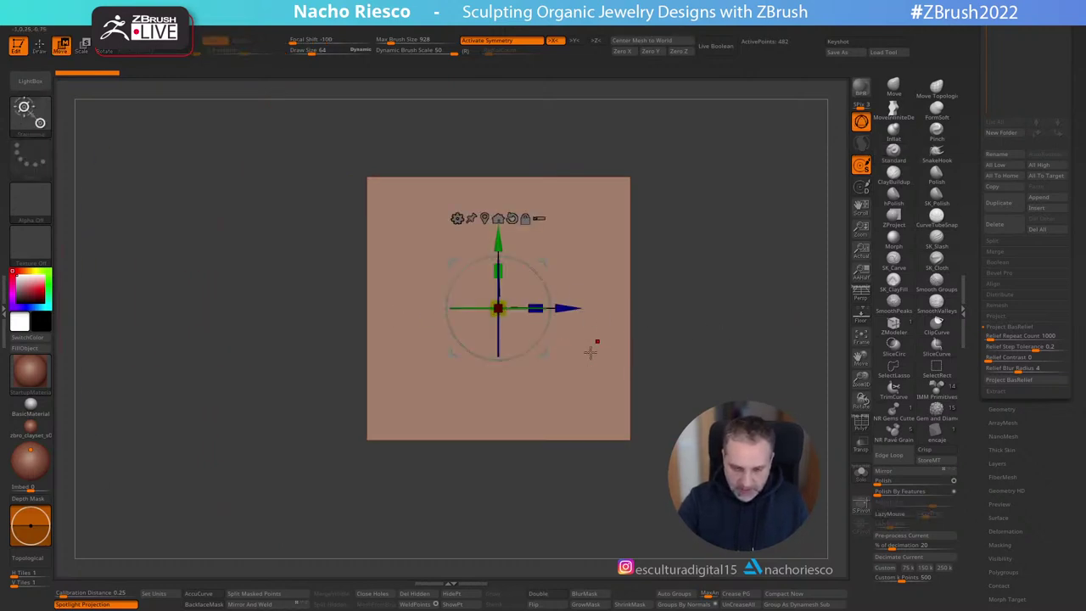
left_click_drag(535, 308, 390, 332)
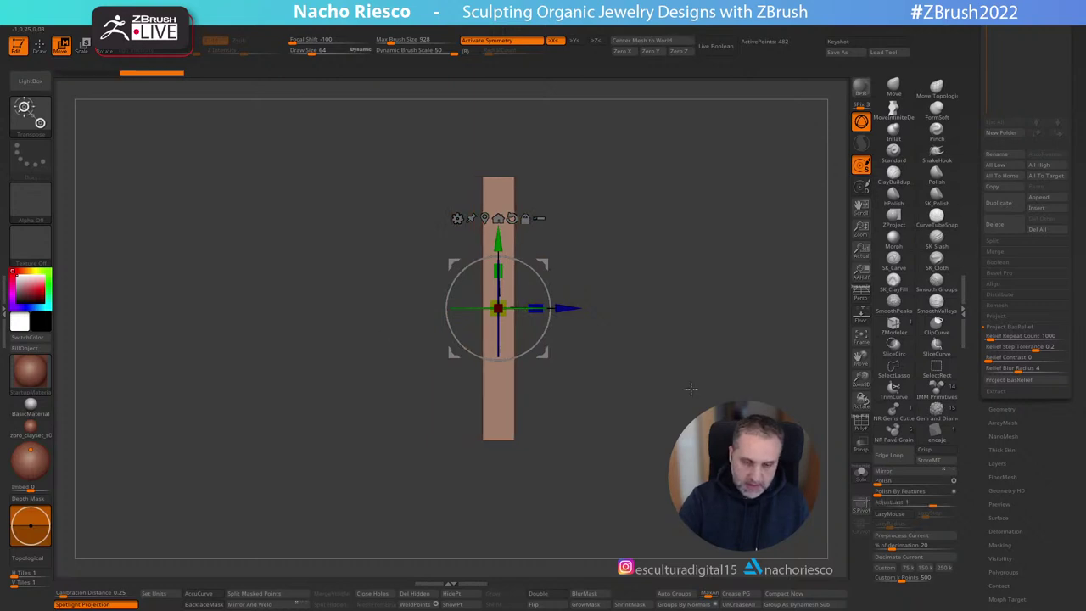
Step: Stretch the slab vertically from the front into an upright rectangle and return to Draw mode
mouse_move(751, 390)
left_mouse_down("shift")
mouse_move(700, 397)
mouse_move(741, 353)
mouse_move(740, 373)
left_mouse_up("shift")
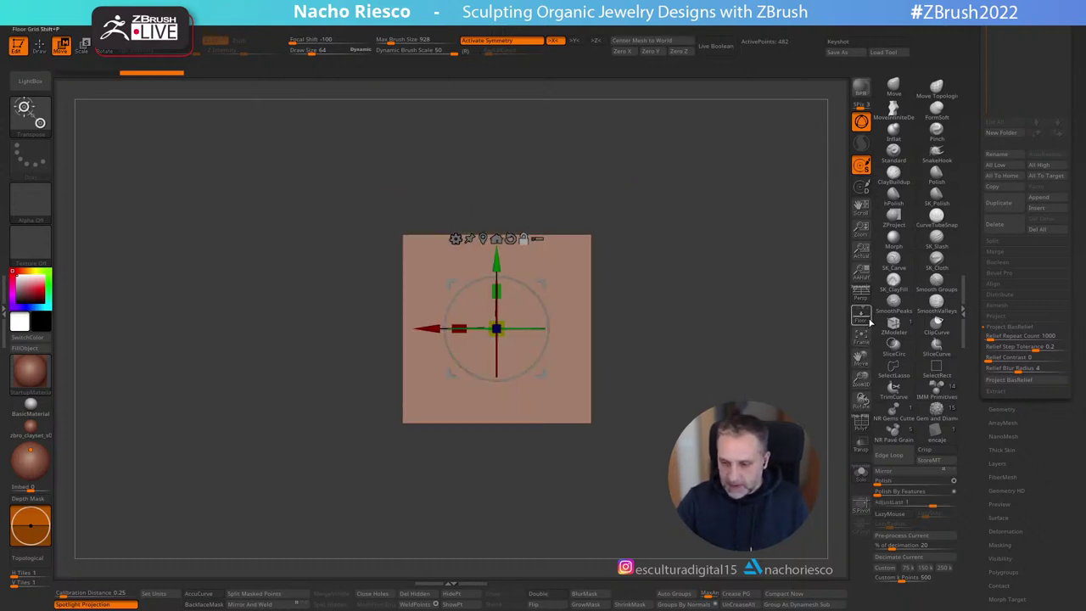
left_click_drag(497, 291, 498, 262)
key("q")
left_click_drag(727, 386, 726, 392, "alt")
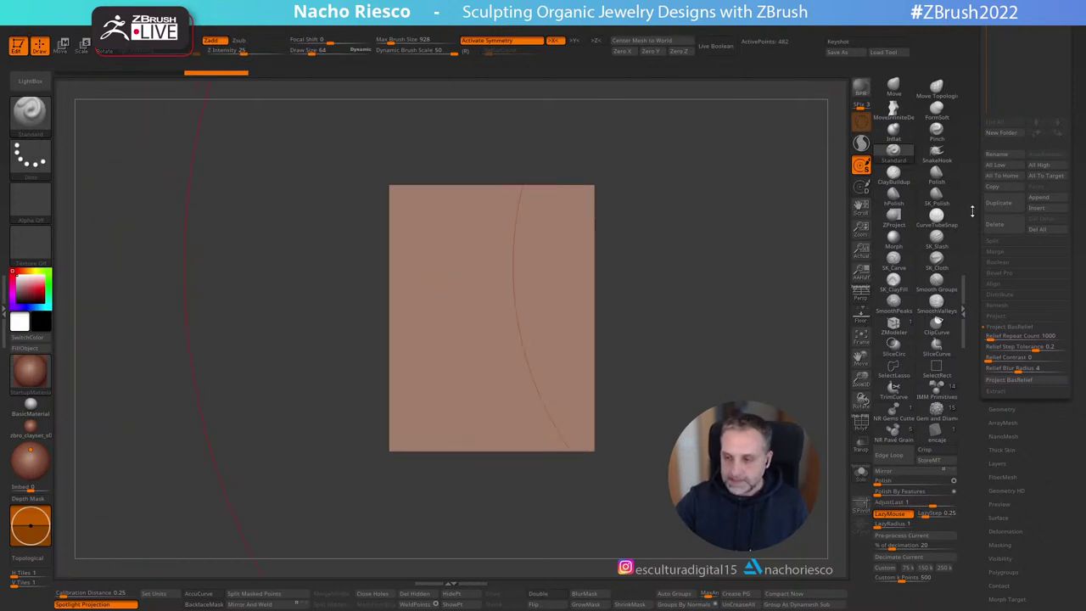
Step: Insert a Cylinder3D as a new subtool below the cube slab
left_click_drag(973, 212, 973, 402)
left_click_drag(972, 223, 972, 255)
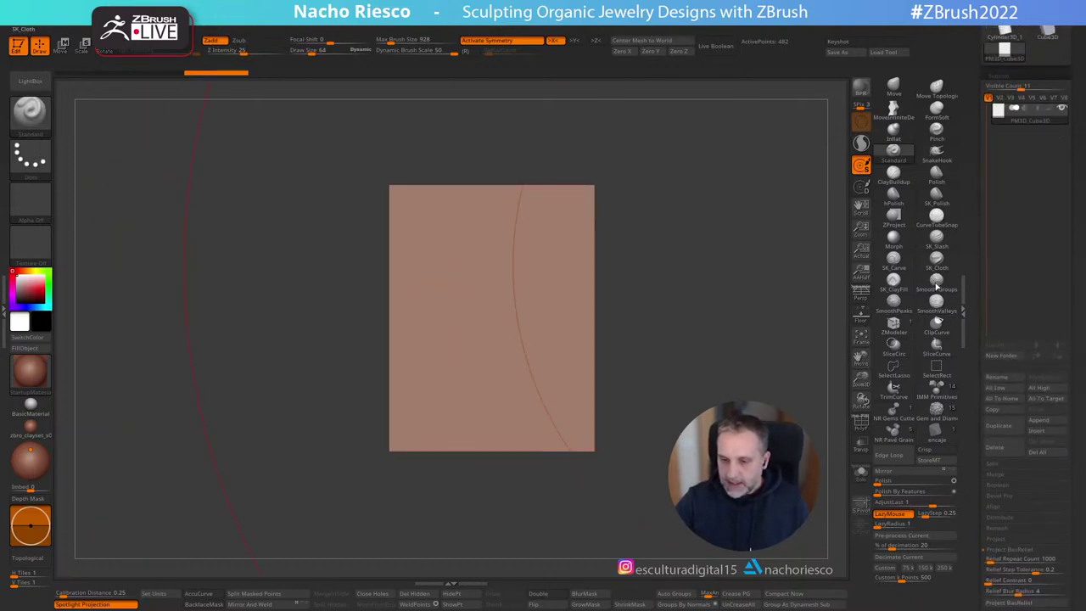
left_click_drag(829, 344, 830, 324, "alt")
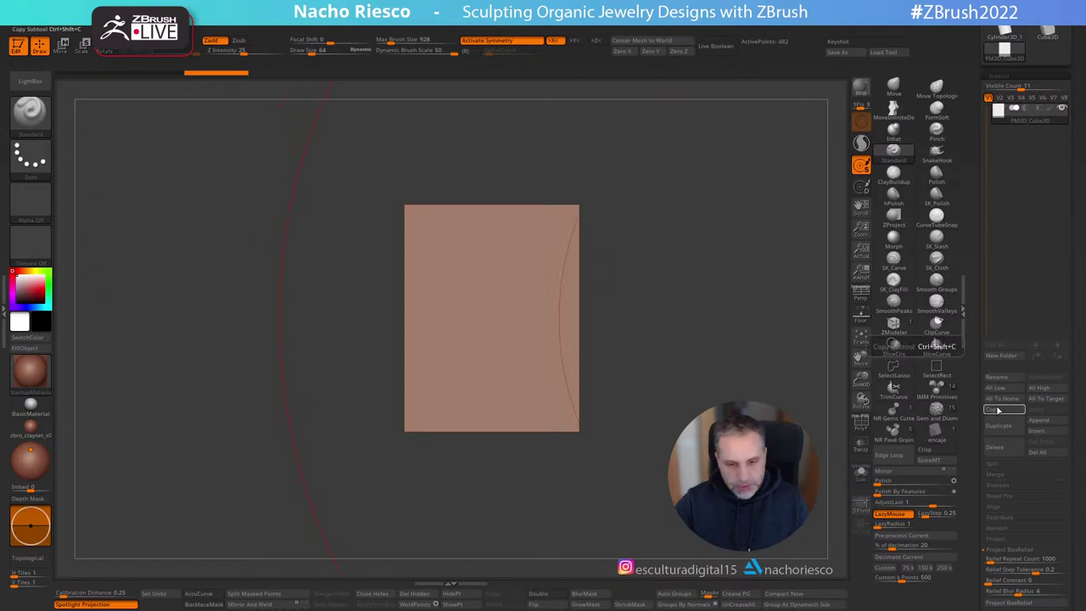
left_click(1050, 429)
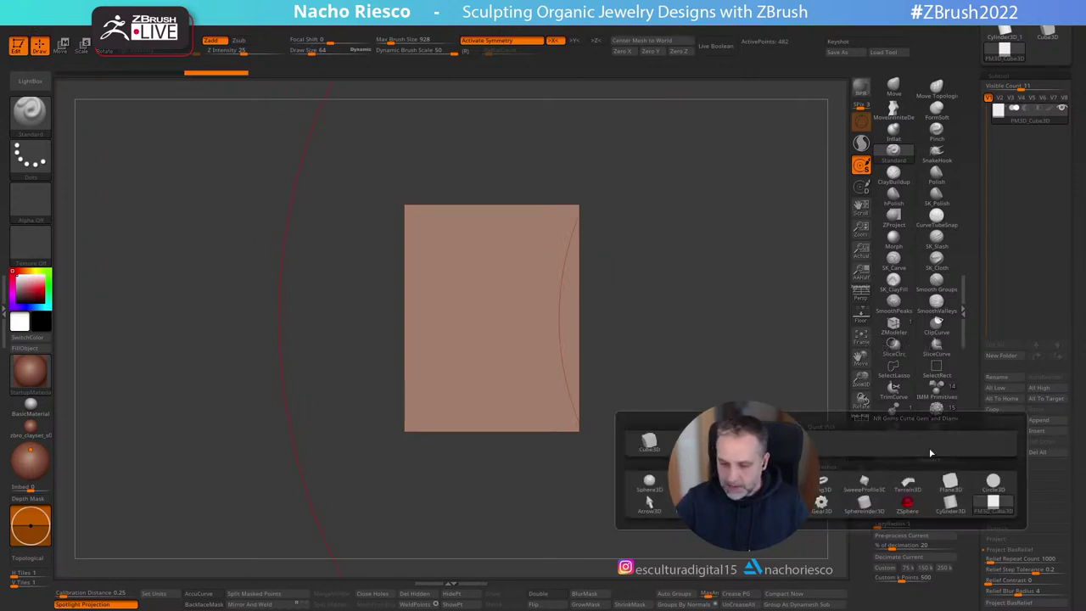
left_click(950, 502)
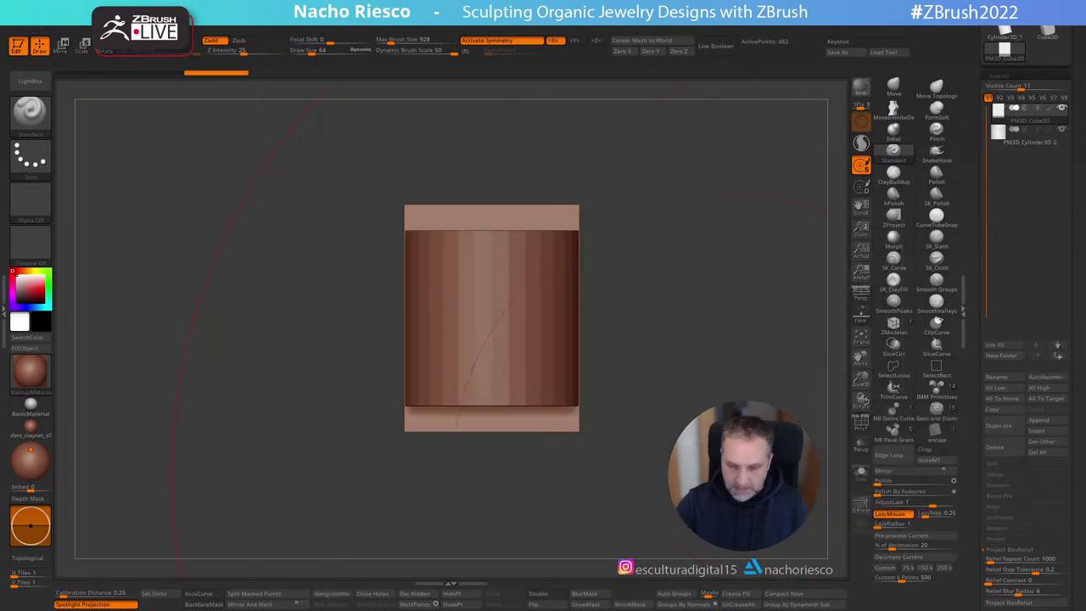
Step: Rotate the cylinder so its round face points forward and stretch it vertically into an oval nearly as tall as the slab
key("w")
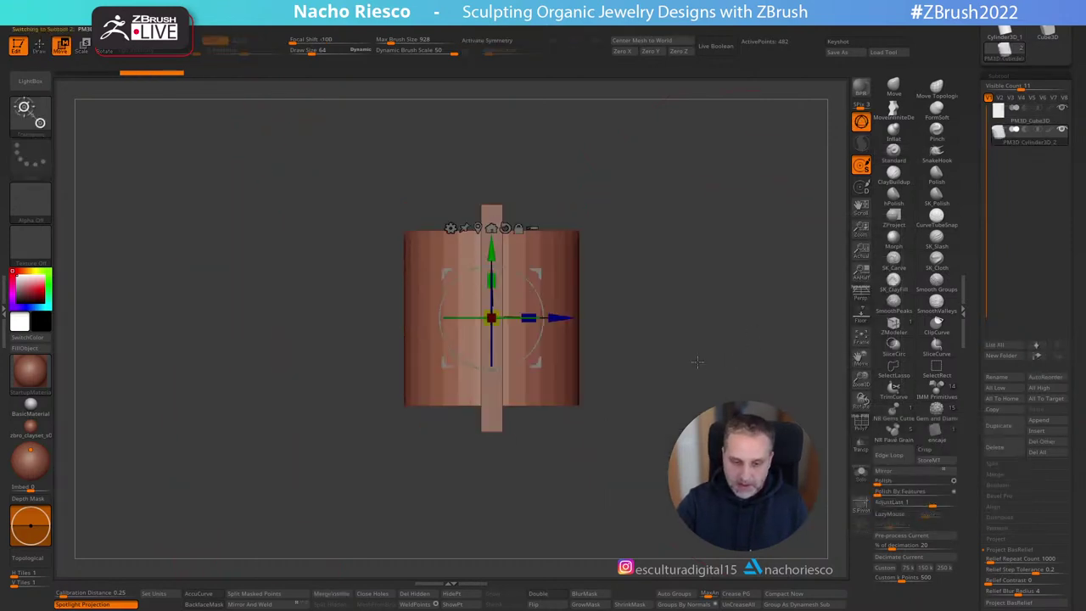
left_click_drag(525, 280, 712, 341)
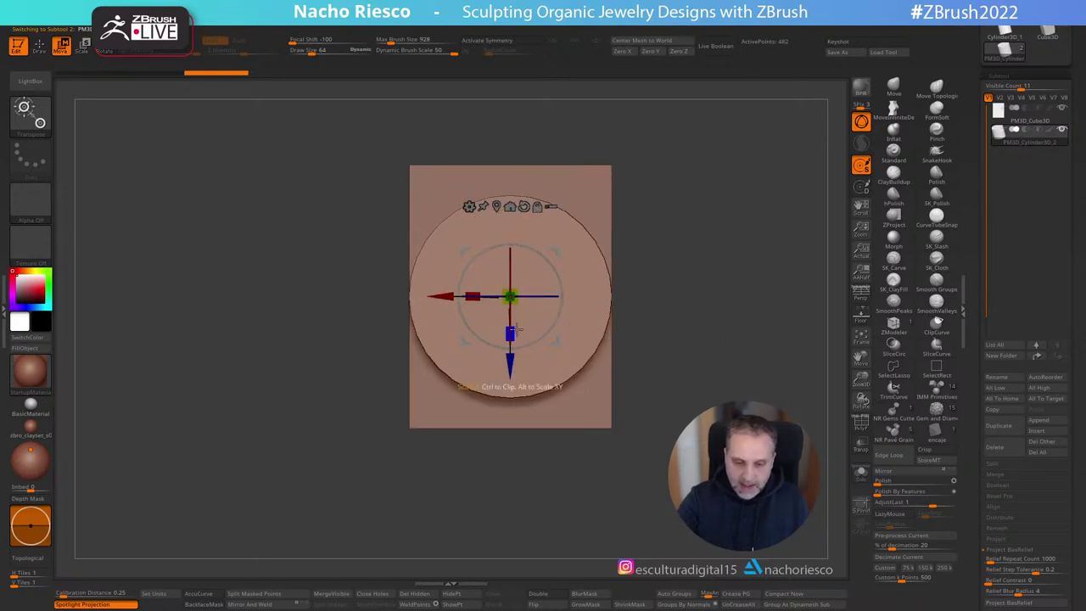
left_click_drag(512, 334, 510, 366)
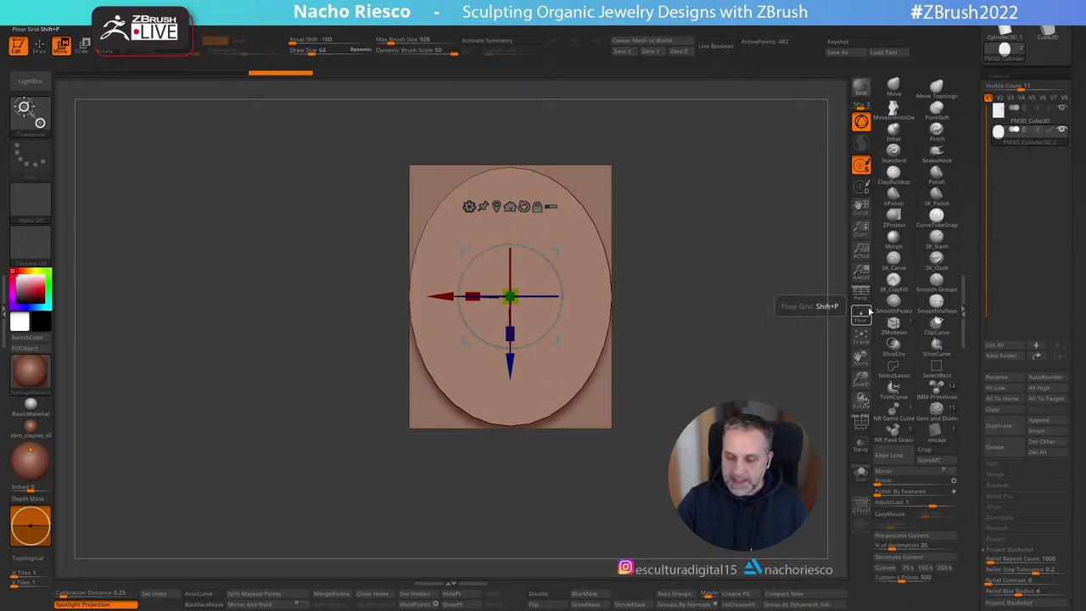
Step: Turn on the floor grid, return to Draw mode and face the slab and oval from the front
left_click(862, 311)
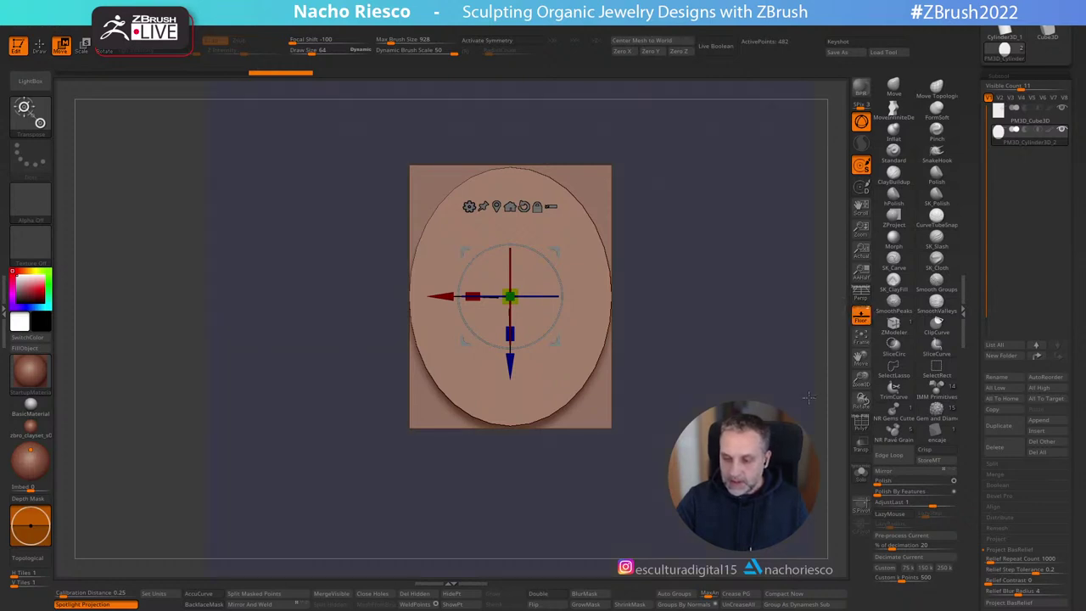
left_click_drag(811, 382, 812, 349, "alt")
key("q")
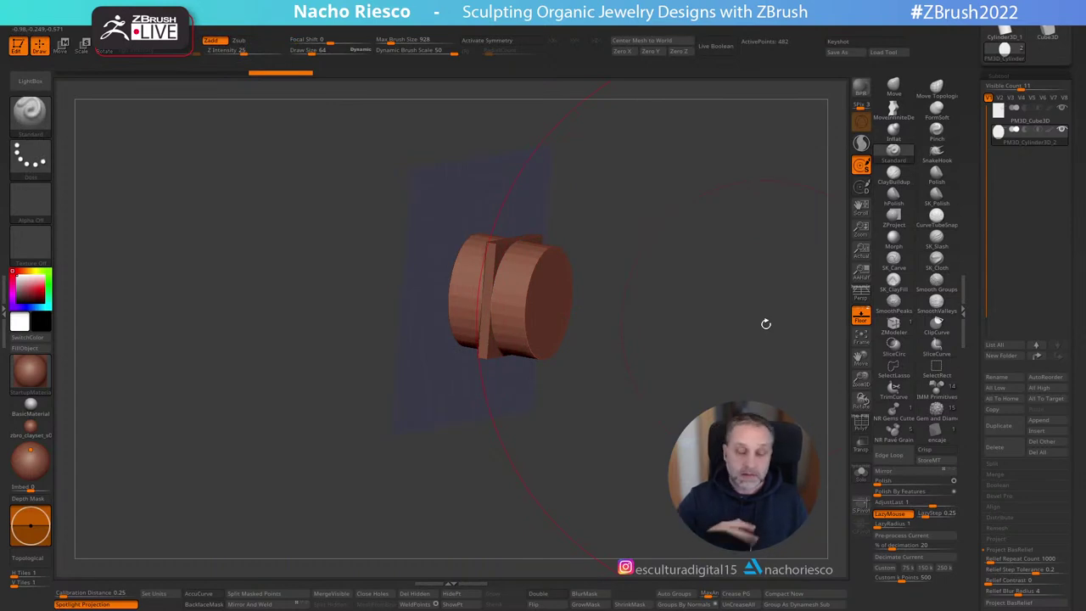
left_click_drag(765, 323, 492, 371, "shift")
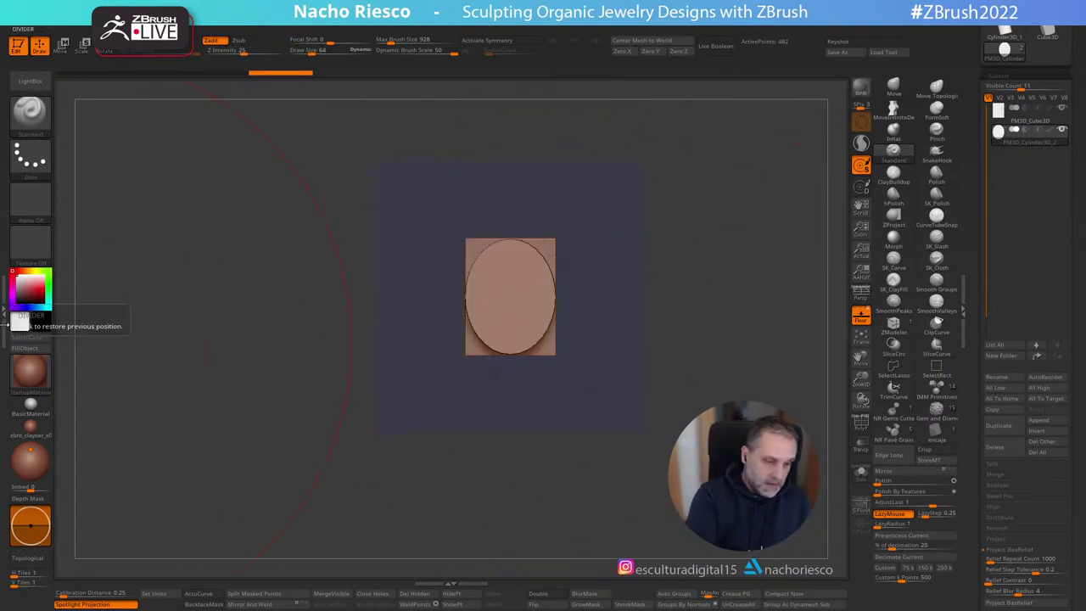
Step: Open the side tray and dock the Draw palette in it above the Zplugin palette
left_click(5, 318)
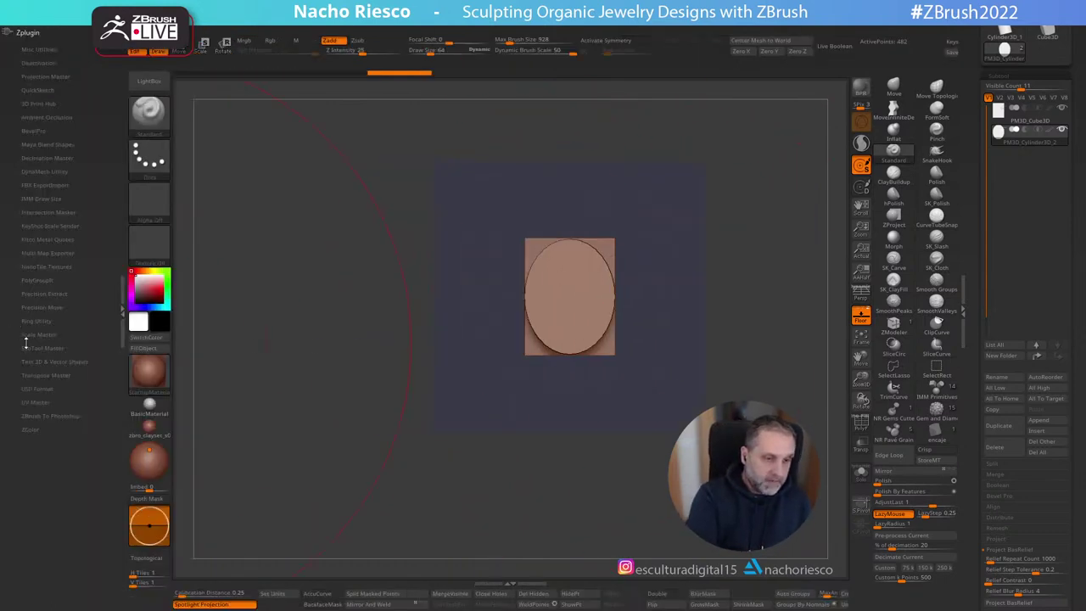
left_click(253, 23)
mouse_move(244, 32)
left_mouse_down()
mouse_move(145, 70)
mouse_move(6, 150)
left_mouse_up()
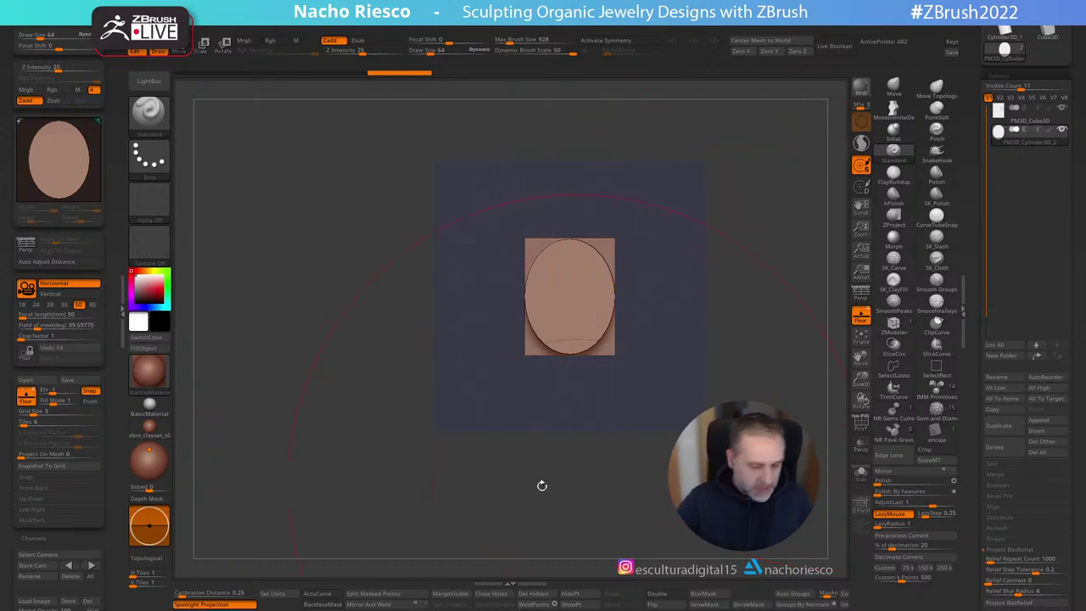
Step: Load the praying statue reference photo as Map1 of the front-back grid
scroll(116, 433, "down", 3)
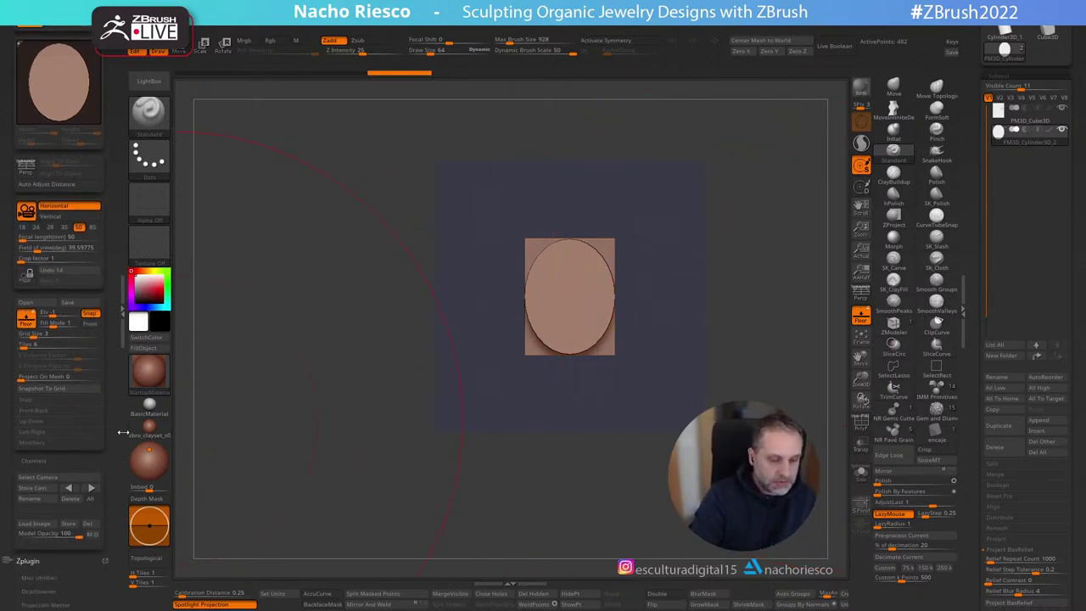
left_click(51, 412)
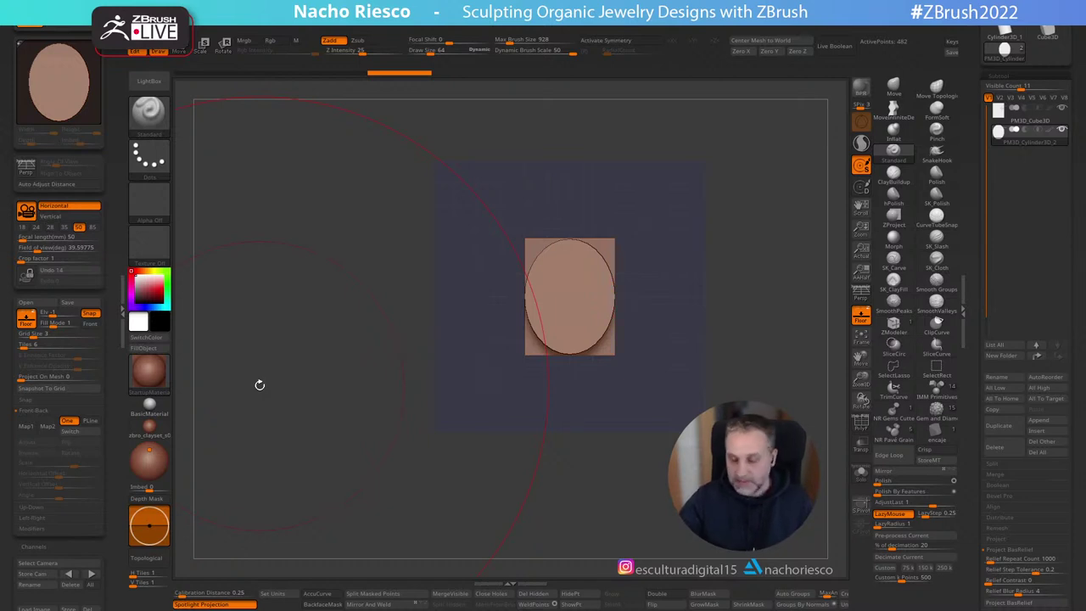
left_click(25, 427)
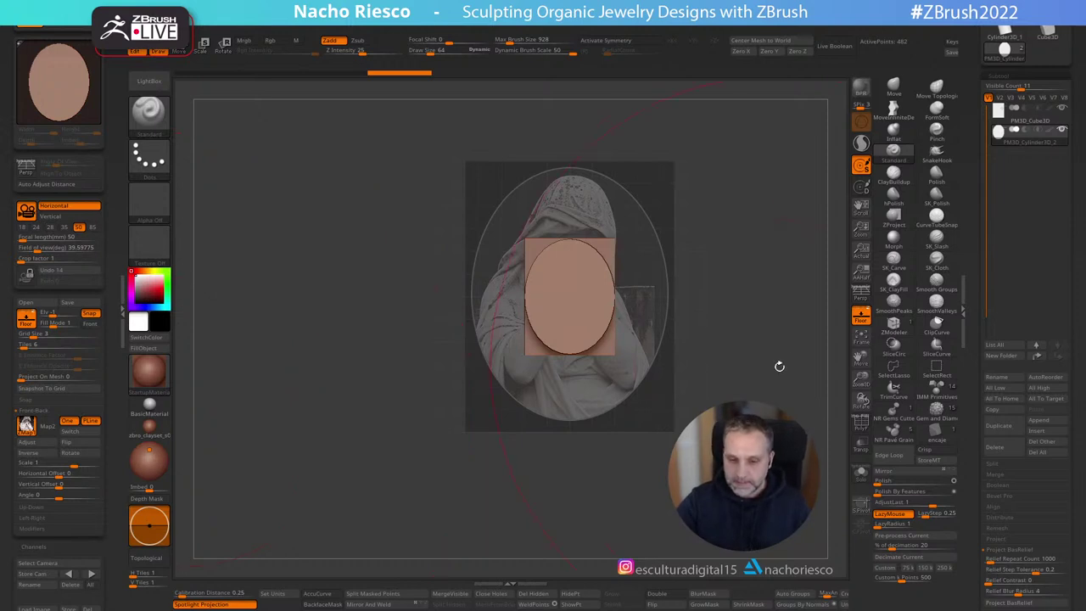
Step: Scale the slab and oval up uniformly to match the reference frame, then return to Draw mode with the Standard brush
left_click_drag(792, 363, 751, 408, "alt")
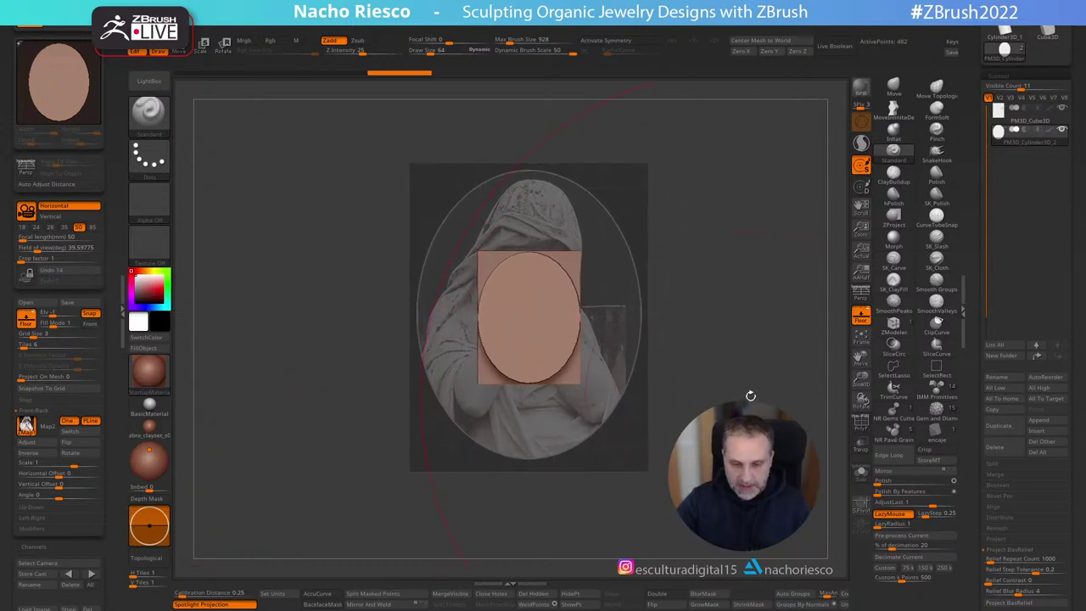
key("w")
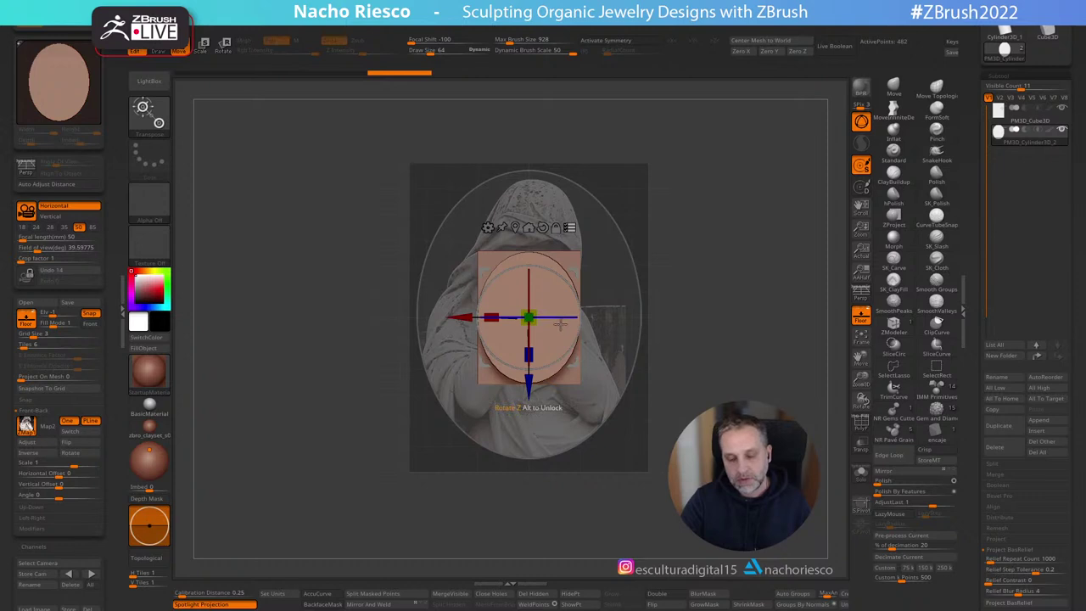
left_click_drag(528, 318, 578, 425)
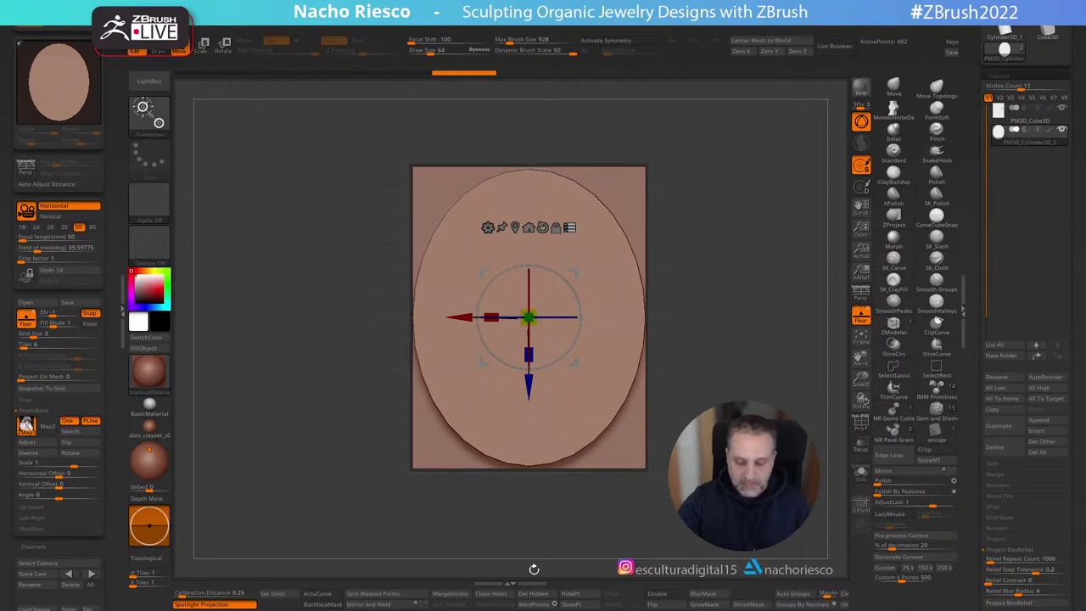
key("q")
mouse_move(715, 471)
left_mouse_down()
mouse_move(739, 478)
mouse_move(744, 500)
mouse_move(668, 514)
left_mouse_up()
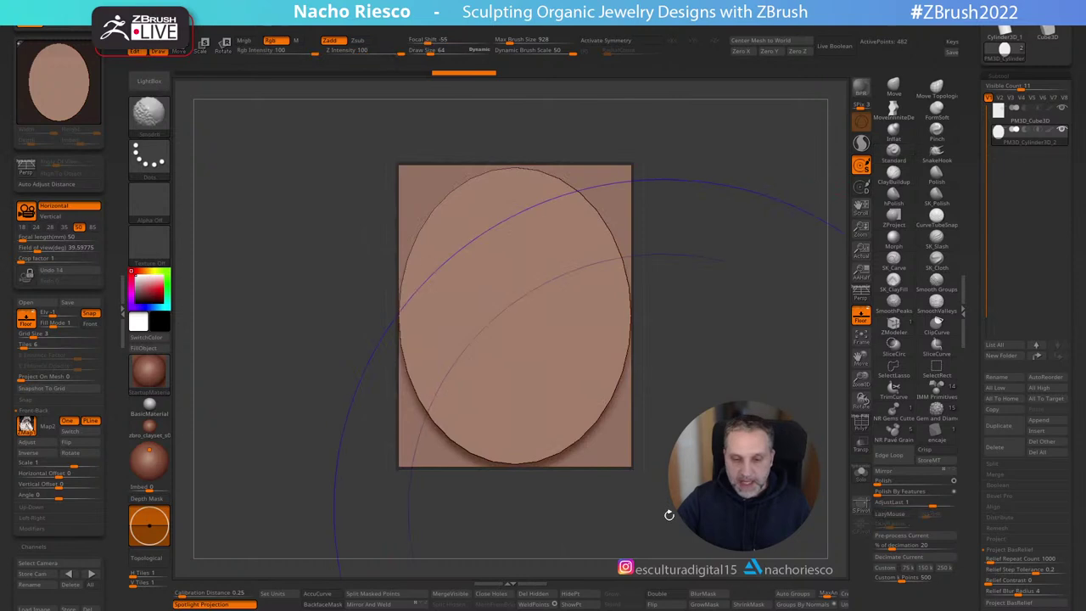
key("b")
key("s")
key("t")
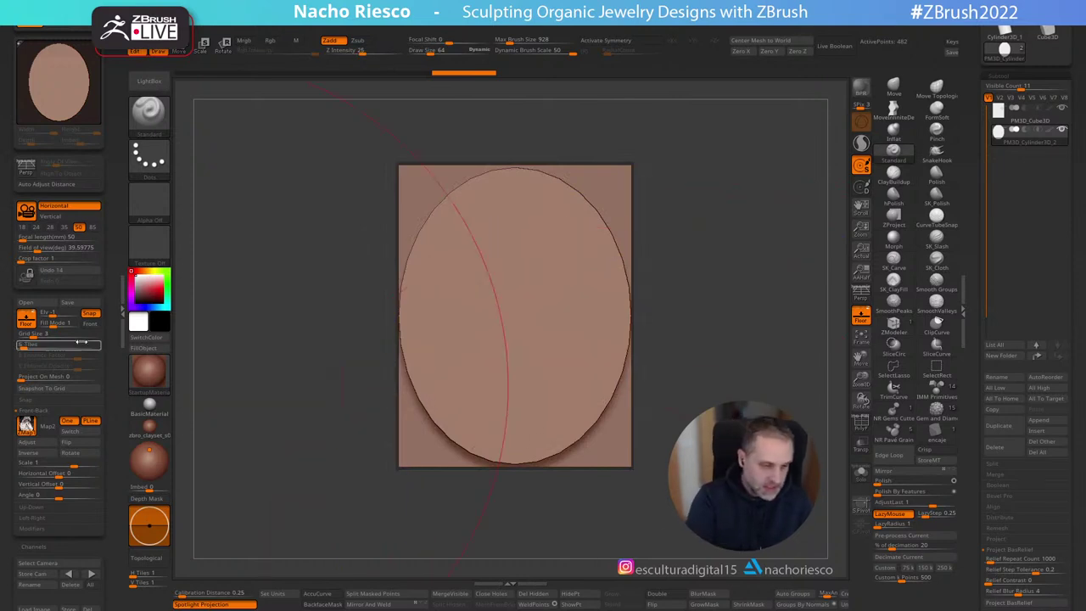
Step: Set the grid's Fill Mode to 3 and its E Enhance Opacity to about 0.33
left_click_drag(54, 325, 80, 326)
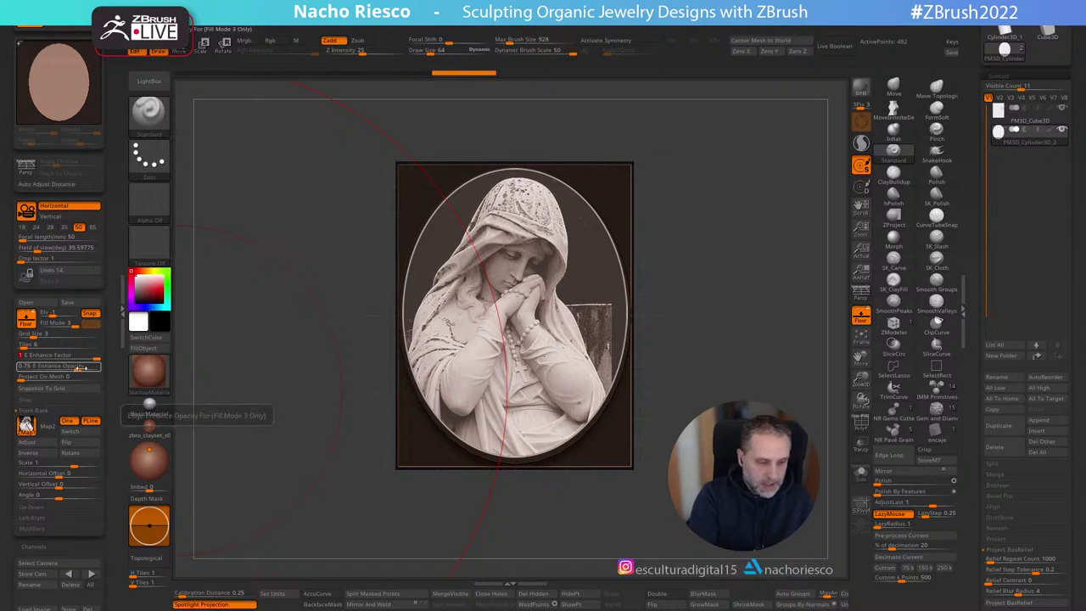
left_click_drag(77, 369, 43, 371)
Step: Select the cylinder subtool and turn on PolyFrame display to inspect its depth from the side
mouse_move(1024, 141)
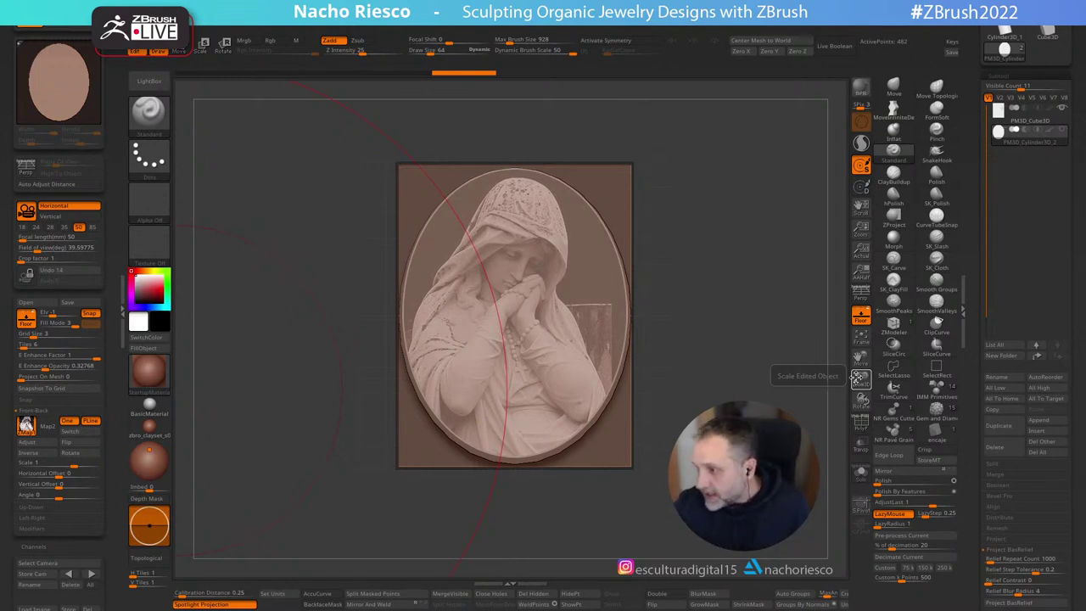
left_click_drag(703, 335, 761, 374)
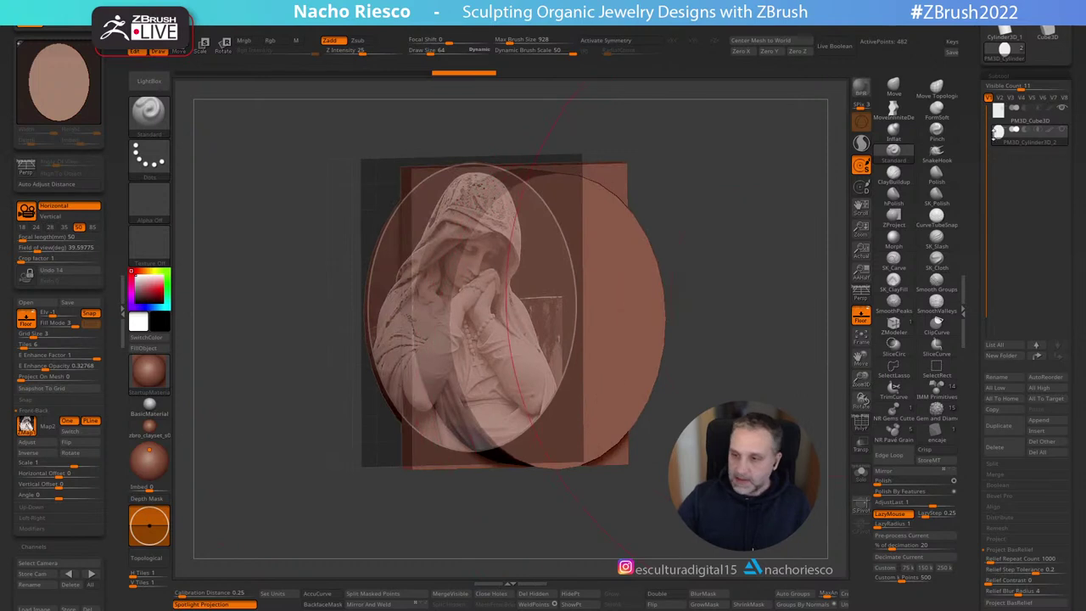
left_click(1004, 145)
left_click_drag(696, 433, 818, 460)
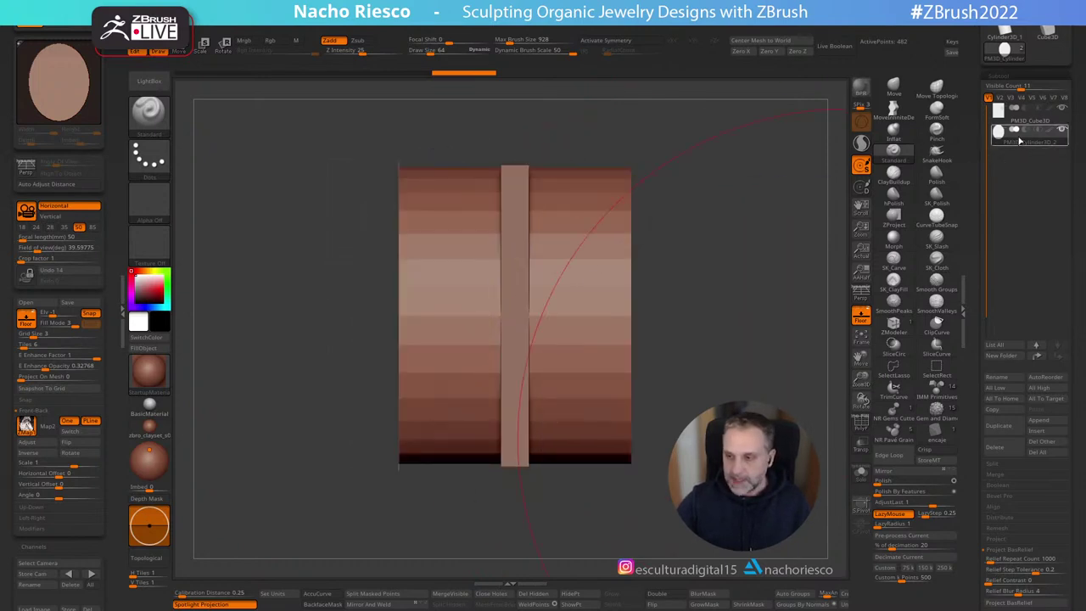
left_click(861, 423)
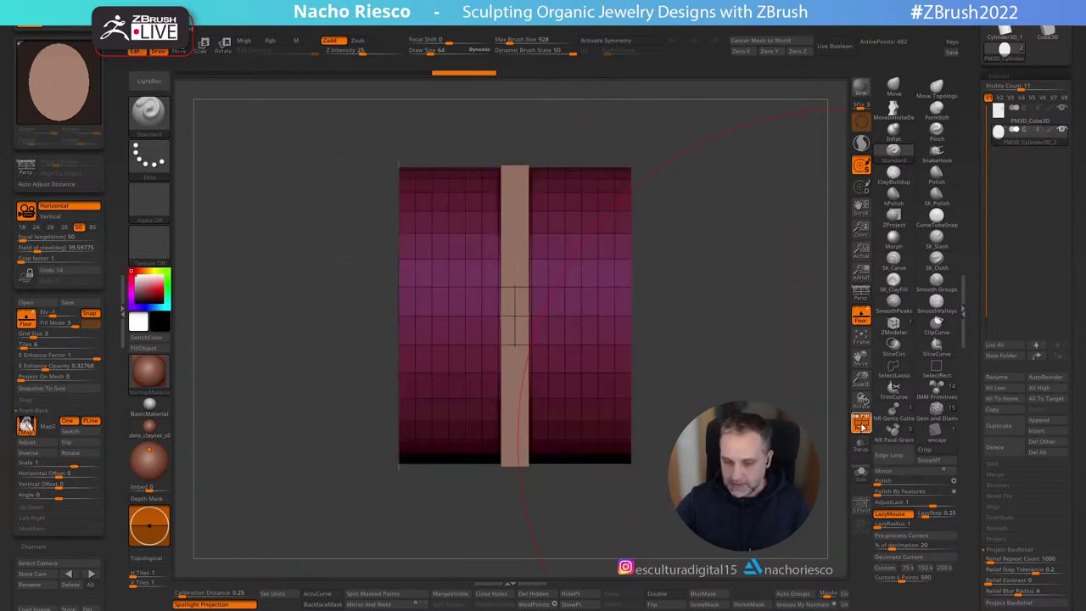
left_click_drag(797, 373, 721, 392)
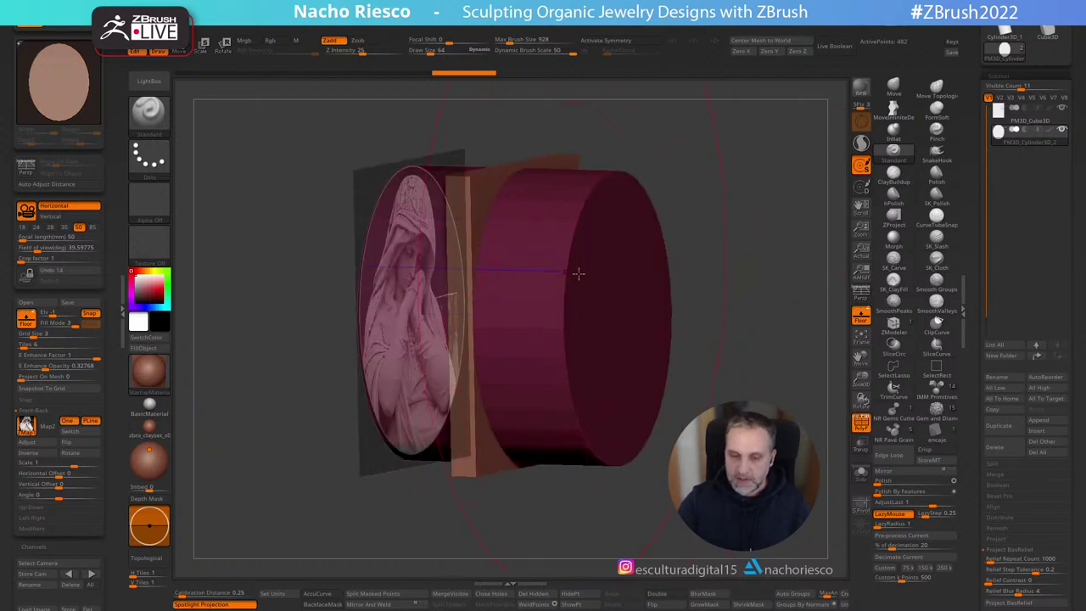
left_click_drag(248, 302, 237, 309)
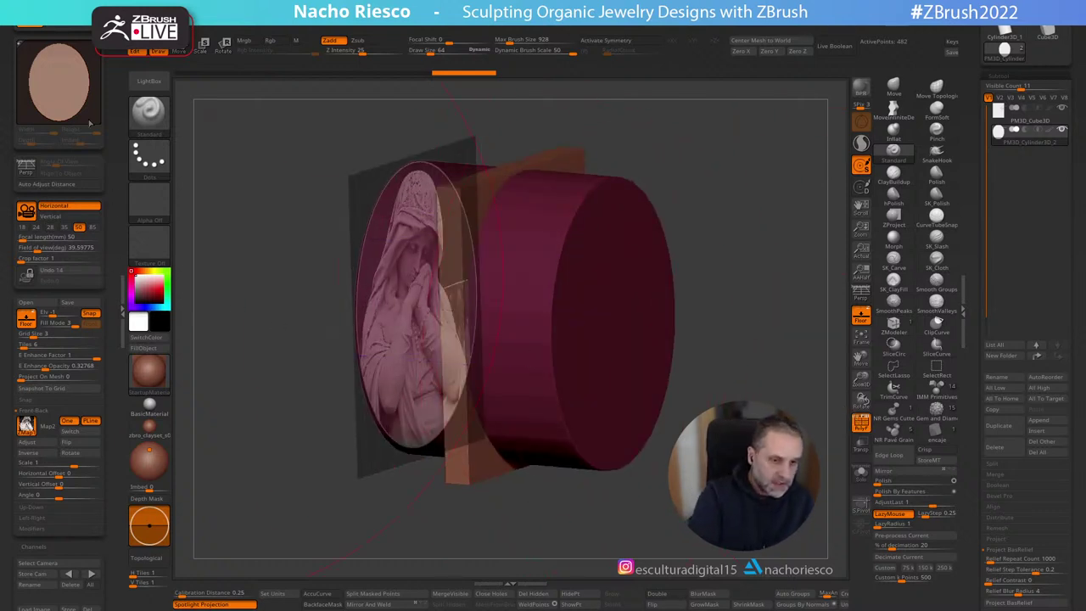
Step: Set the scene scale in Scale Master using the 4.51 x 5.76 x 4.51 mm option for the cylinder
left_click_drag(115, 166, 113, 268)
left_click(26, 33)
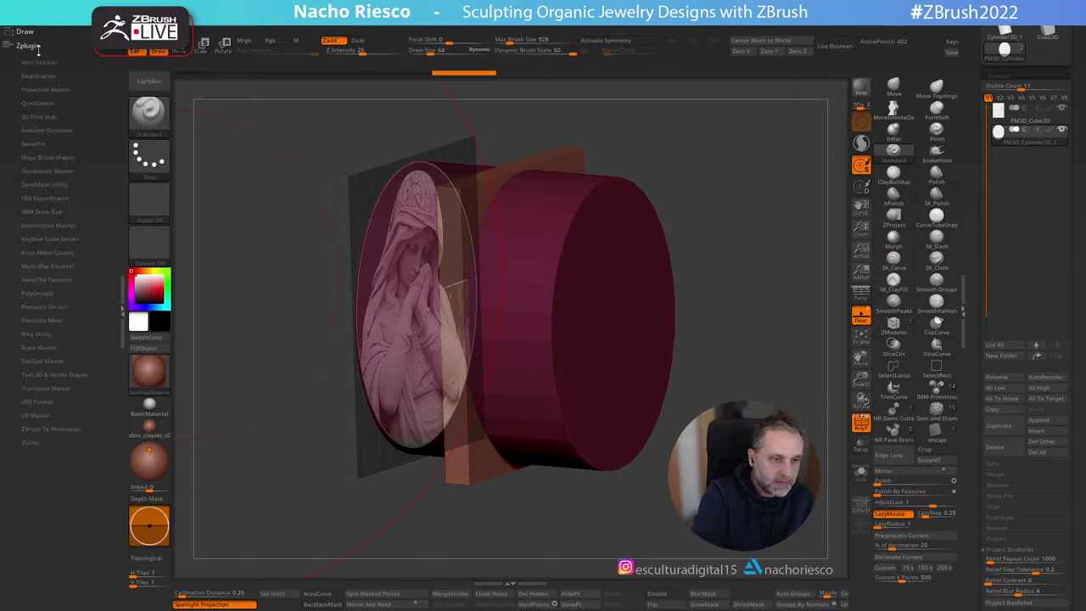
left_click(38, 347)
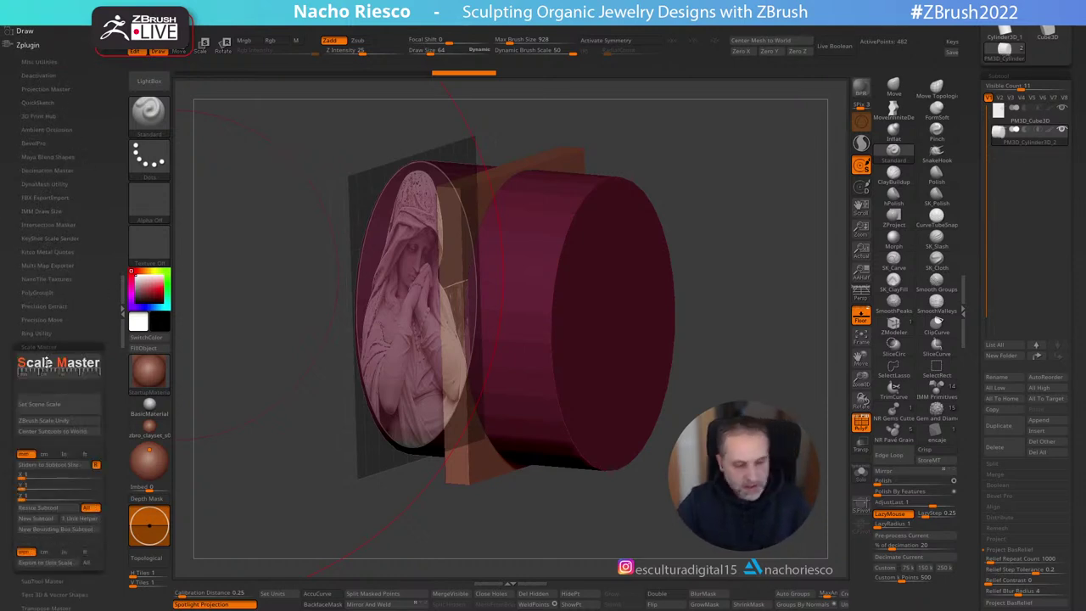
scroll(93, 369, "down", 2)
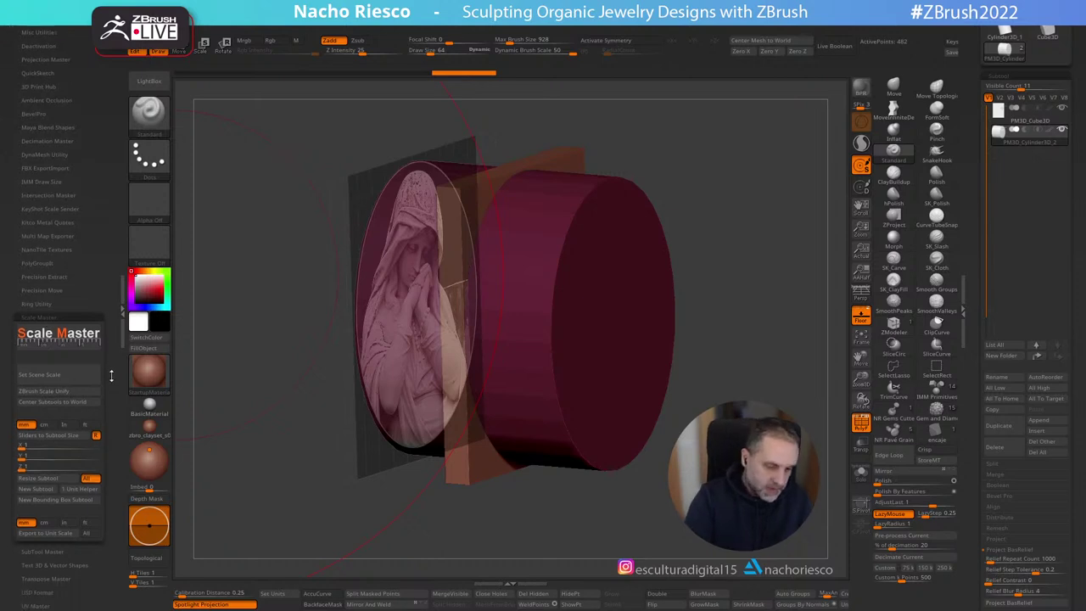
left_click(72, 346)
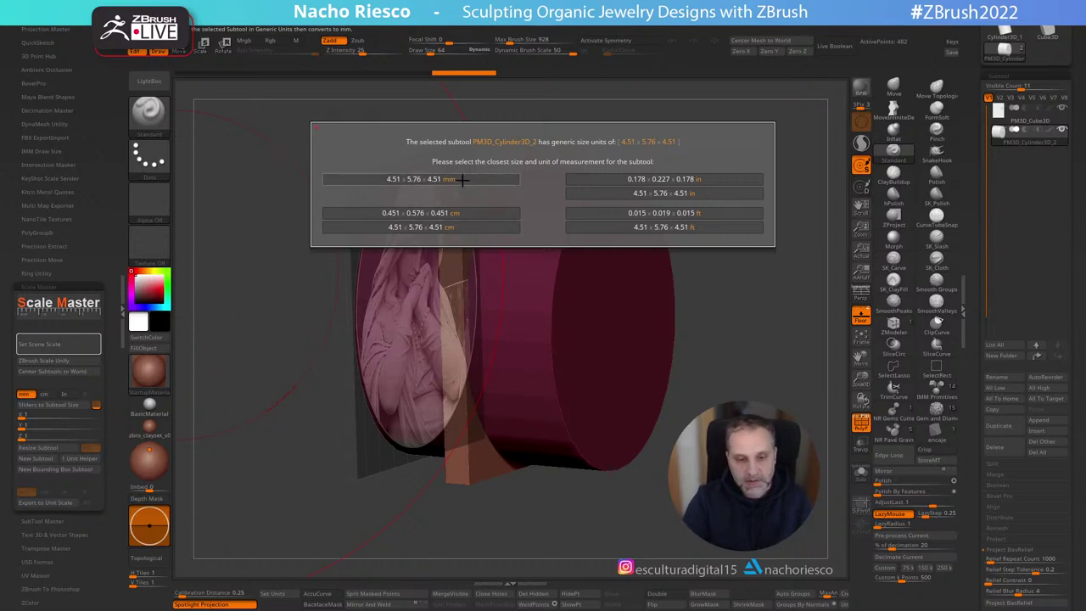
left_click(462, 179)
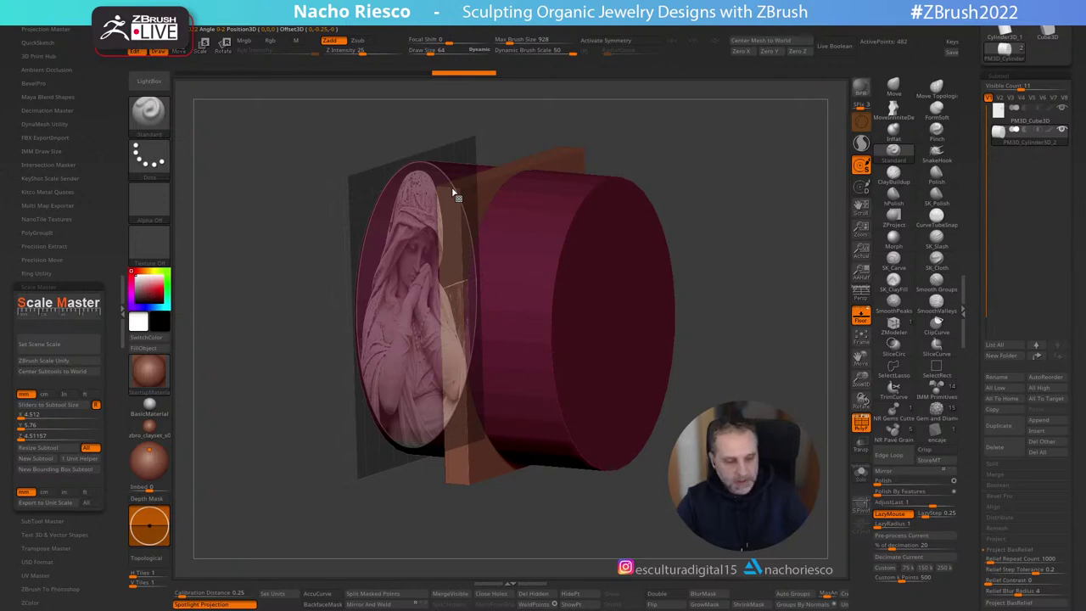
left_click(76, 344)
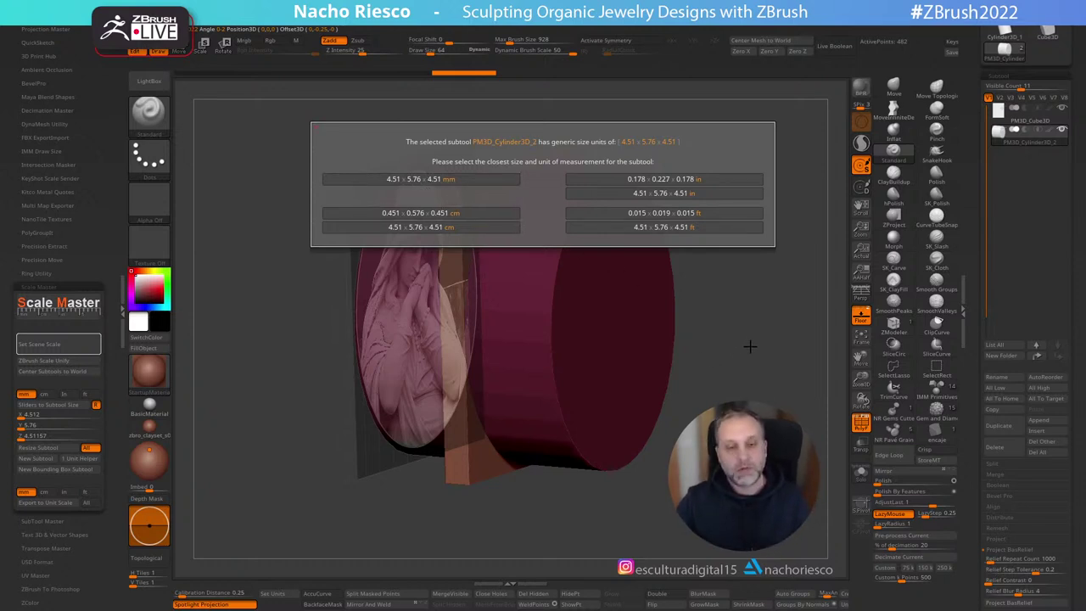
left_click(467, 178)
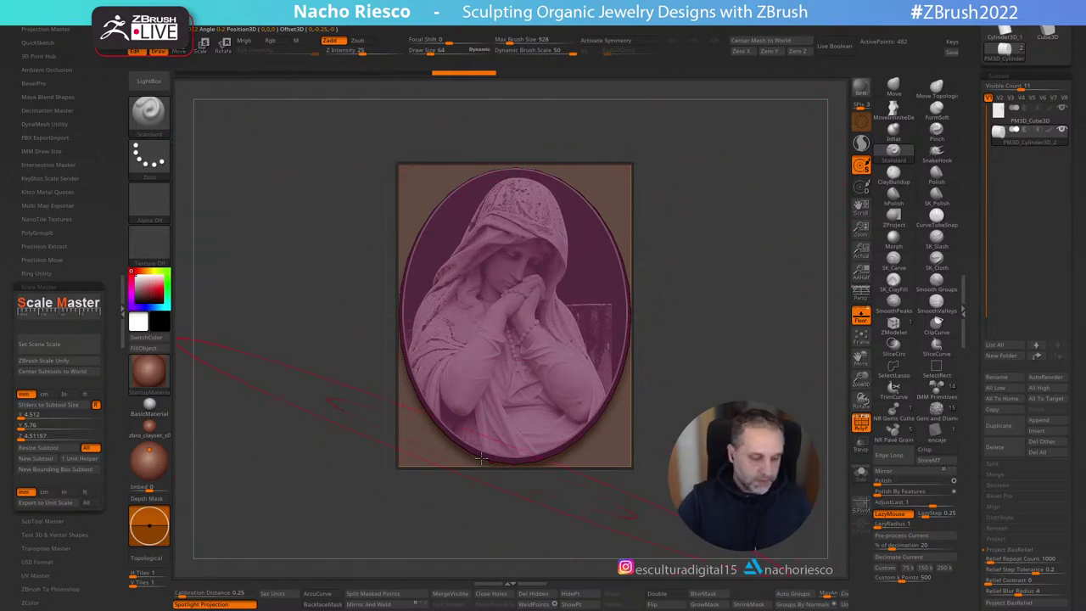
Step: Activate symmetry and set the Scale Master Y size to 40 mm with X and Z kept proportional
left_click(74, 428)
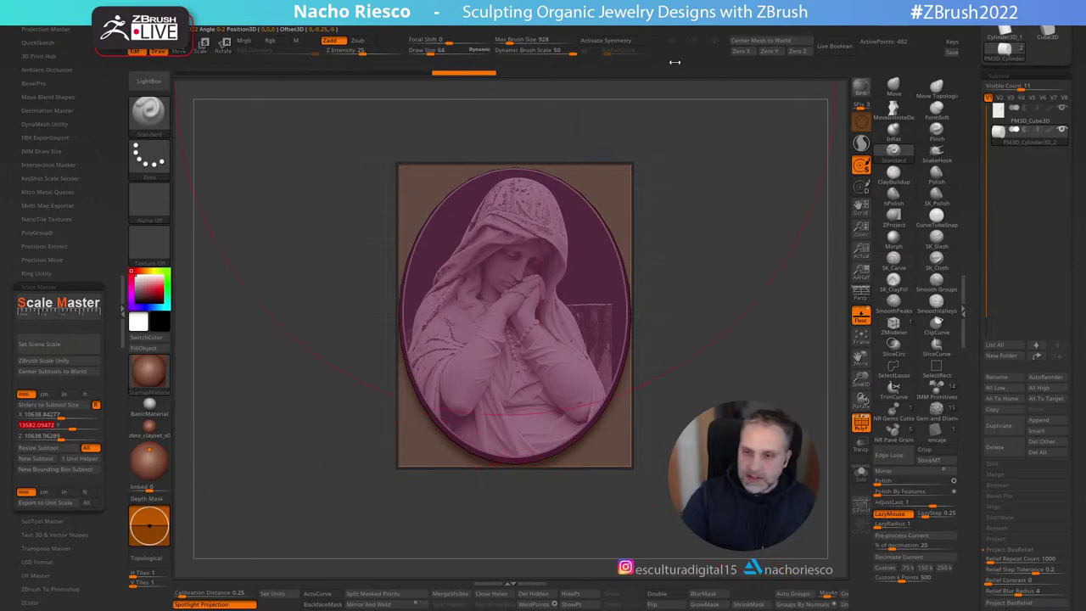
key("x")
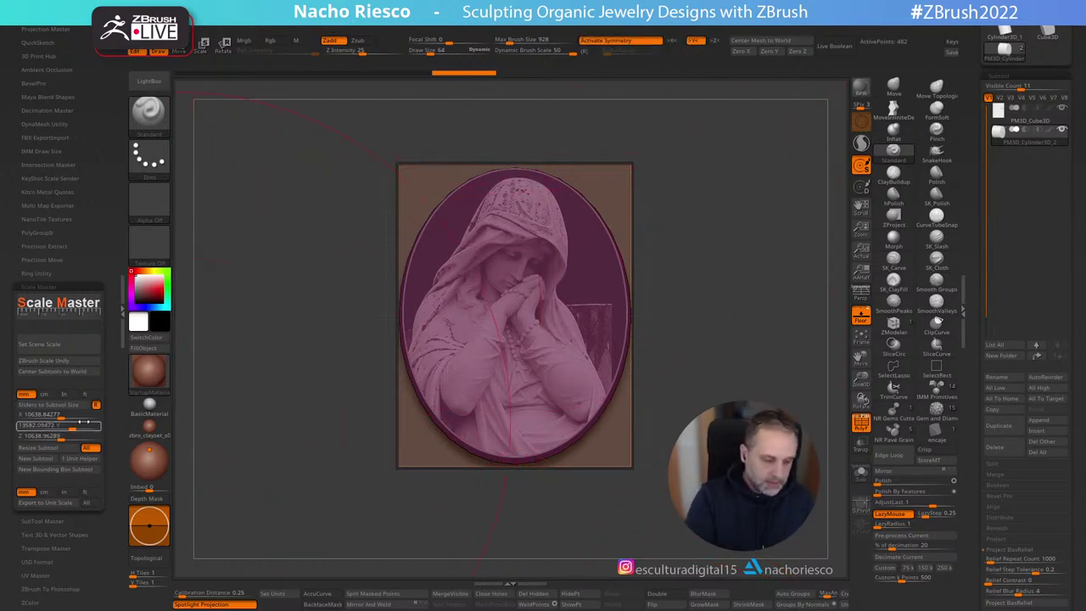
left_click(83, 428)
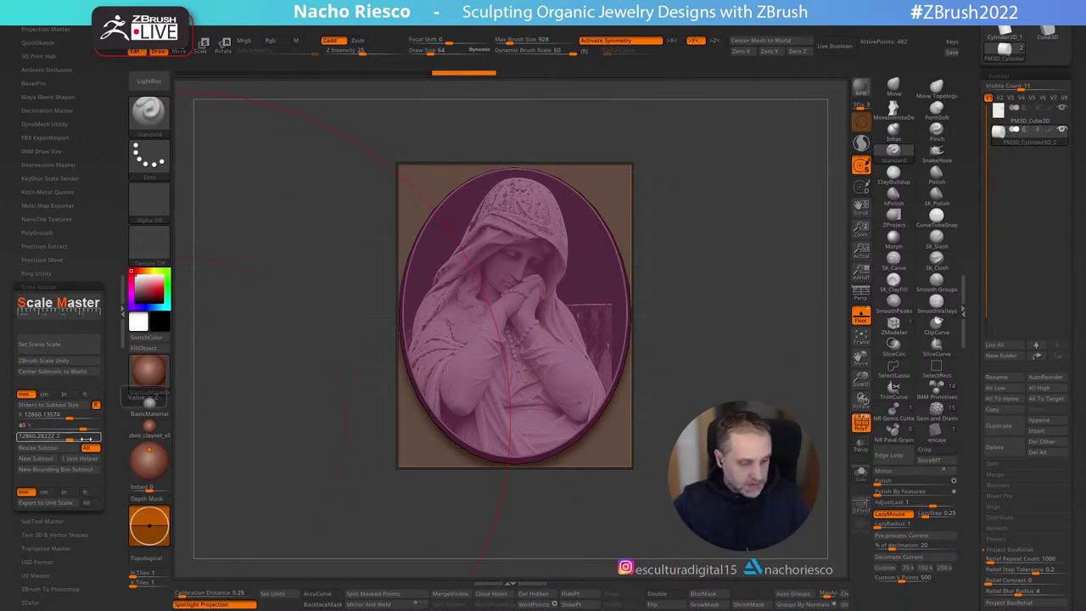
left_click_drag(84, 438, 86, 438)
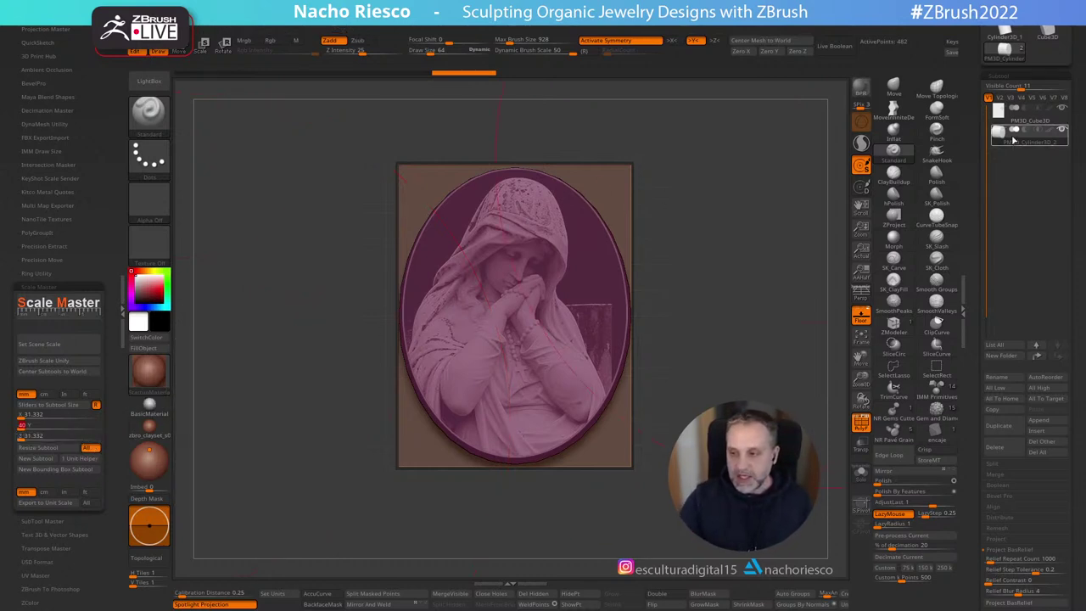
Step: Resize all subtools proportionally to the 40 mm height and frame the enlarged model from the front
mouse_move(1011, 142)
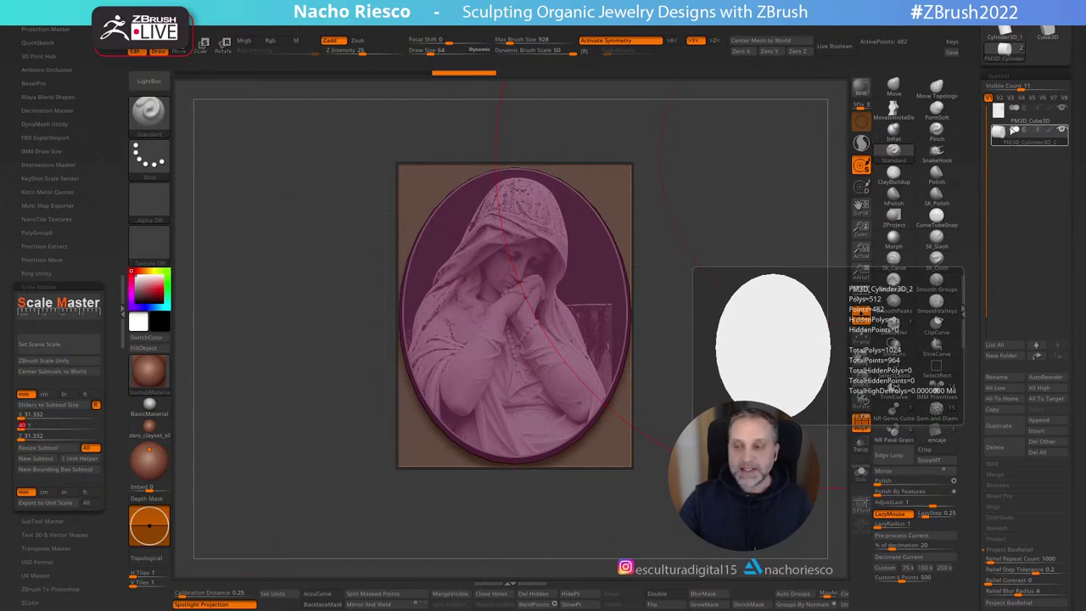
left_click_drag(726, 326, 742, 362)
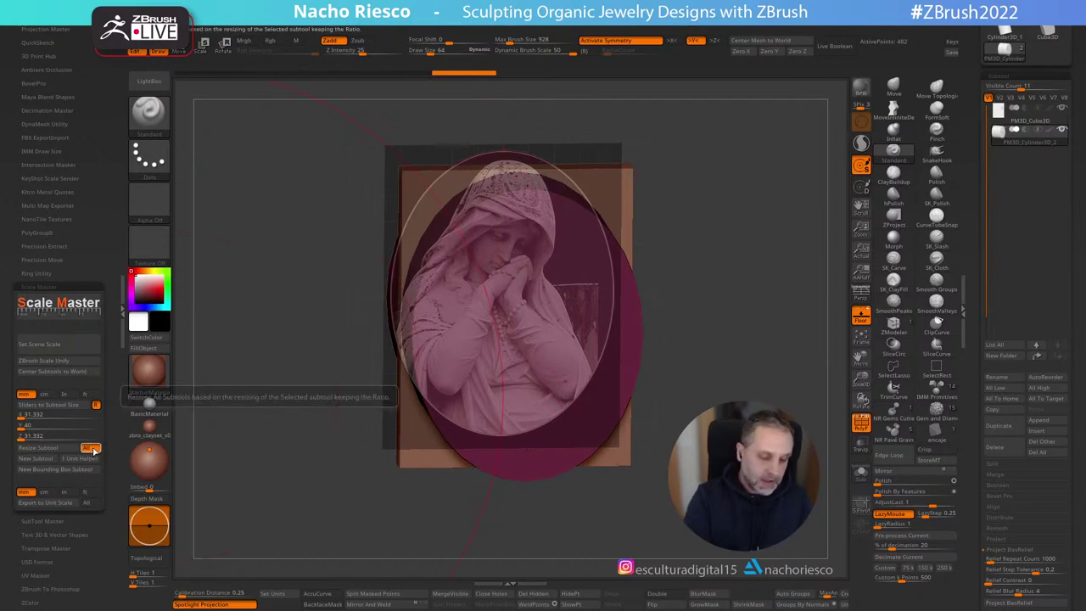
left_click(64, 449)
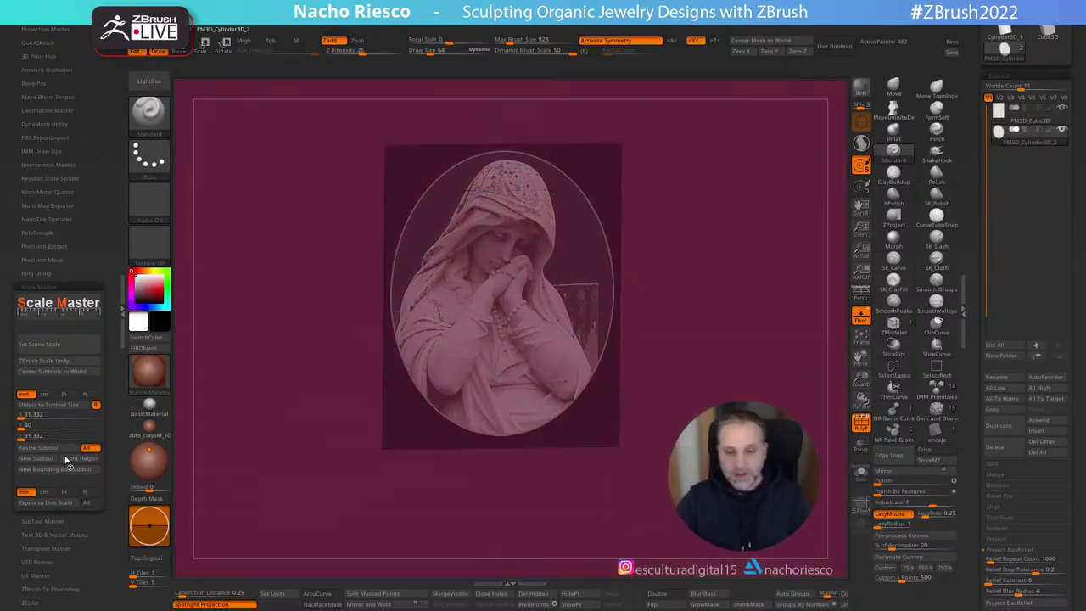
left_click_drag(827, 346, 790, 329)
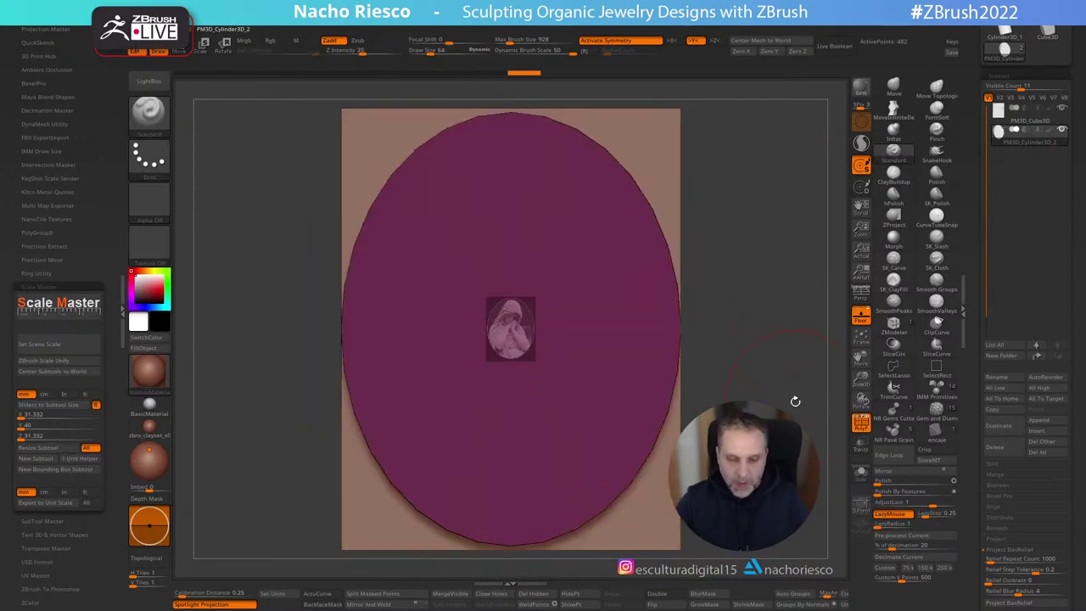
Step: Enlarge the floor grid to a Grid Size of about 21.49 so the statue reference fills the 40 mm oval
mouse_move(795, 399)
left_mouse_down("alt")
mouse_move(788, 371)
mouse_move(775, 400)
left_mouse_up("alt")
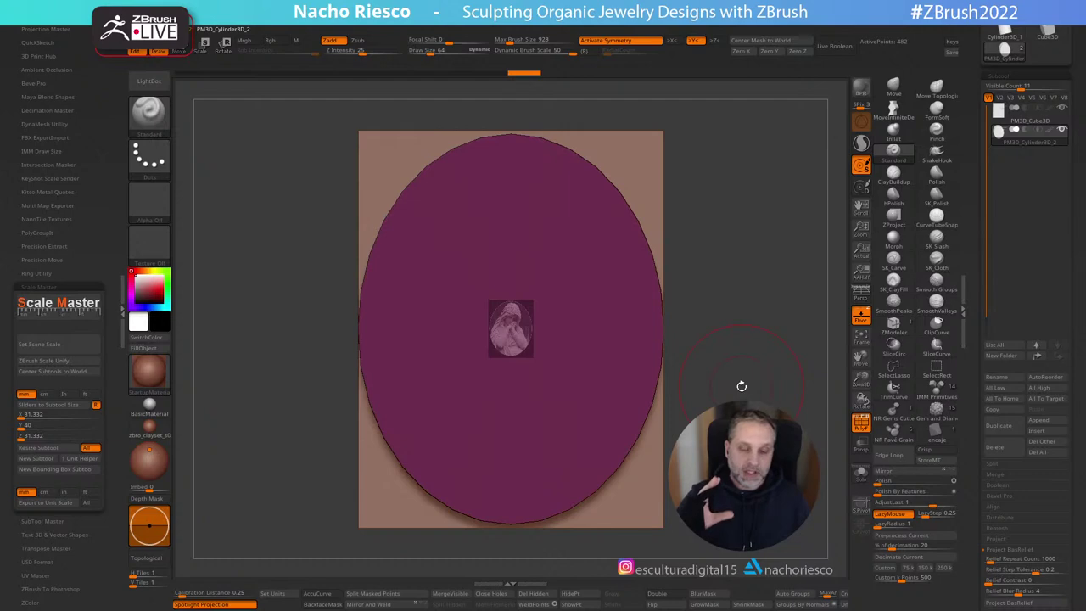
mouse_move(765, 347)
left_mouse_down()
mouse_move(754, 364)
mouse_move(746, 352)
left_mouse_up()
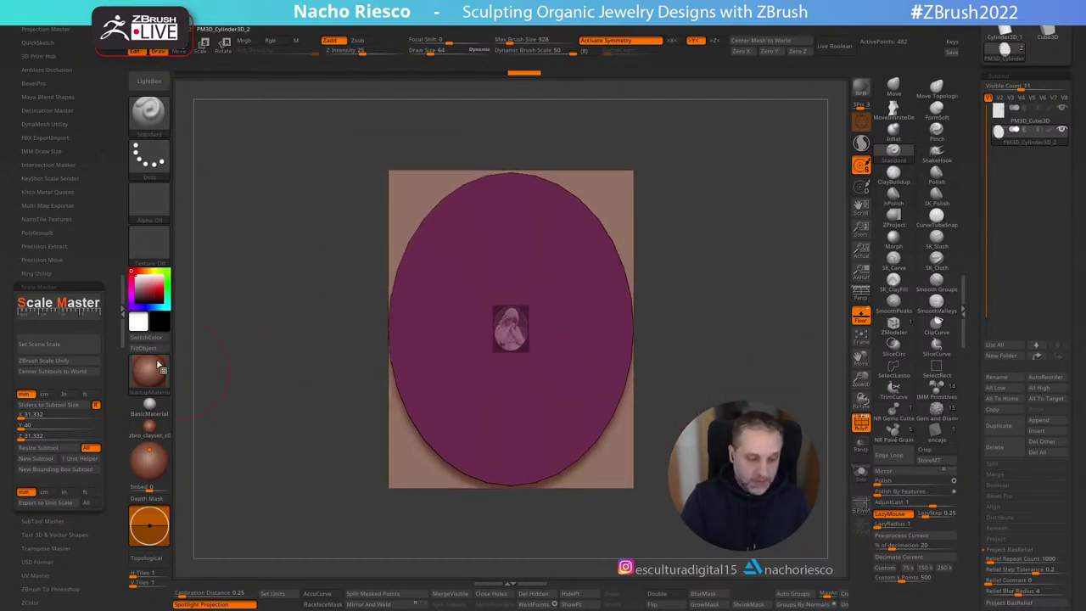
left_click_drag(105, 219, 92, 254)
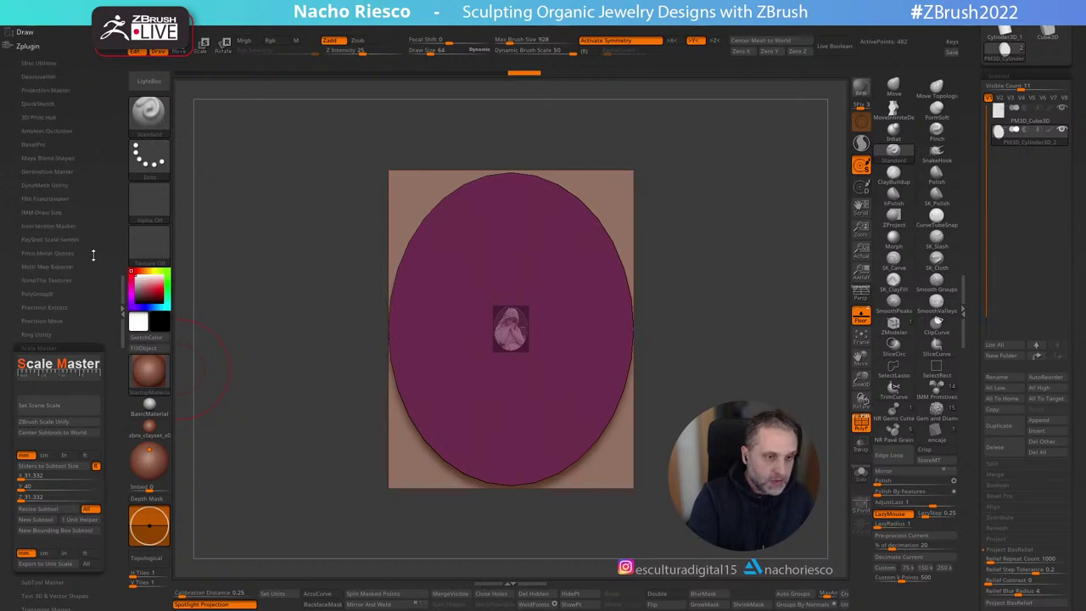
left_click(27, 32)
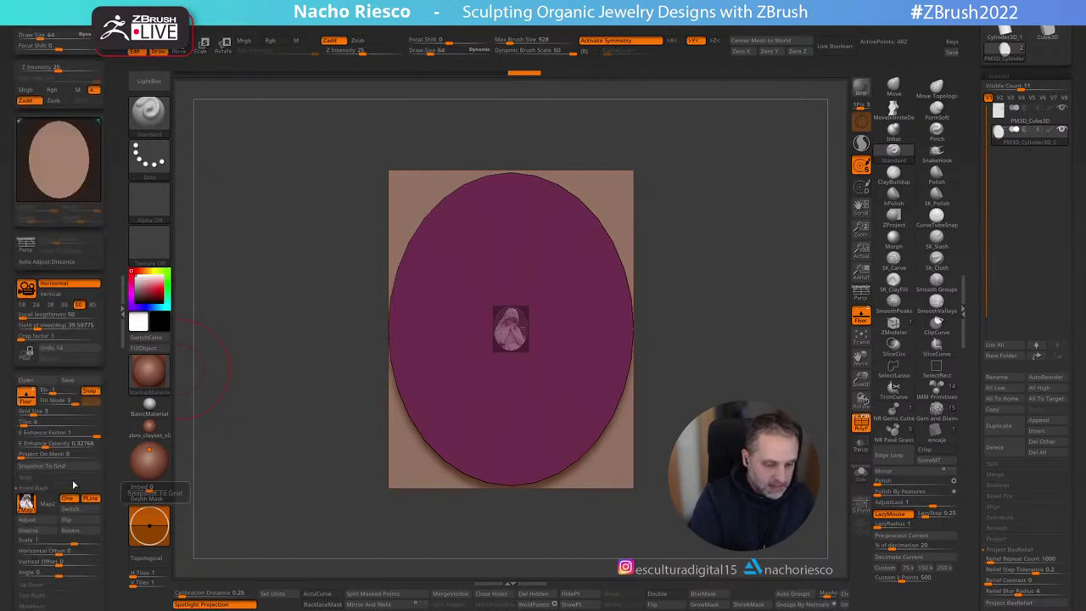
left_click_drag(35, 413, 57, 413)
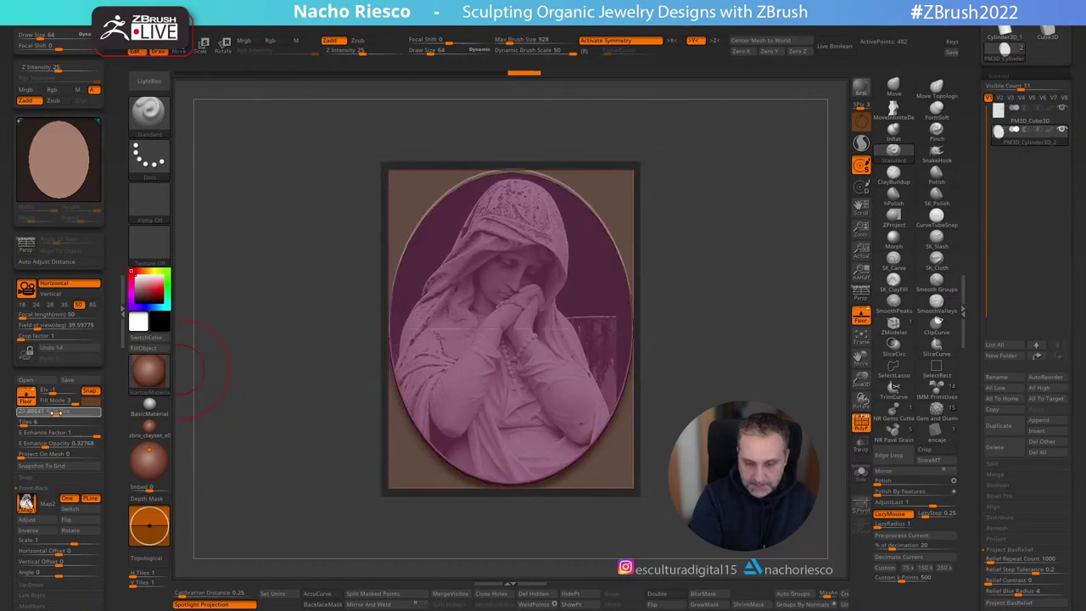
Step: Shift the front-back reference image to a Vertical Offset of about 0.022 to align the photo's oval with the cylinder outline
left_click_drag(757, 383, 769, 349, "alt")
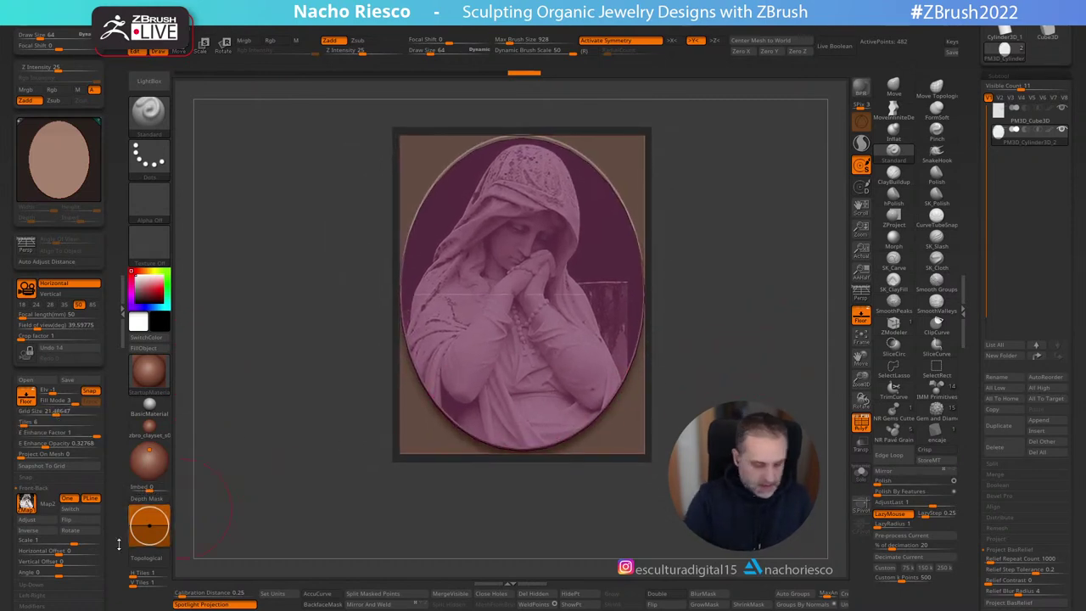
scroll(63, 500, "down", 2)
left_click_drag(64, 506, 65, 506)
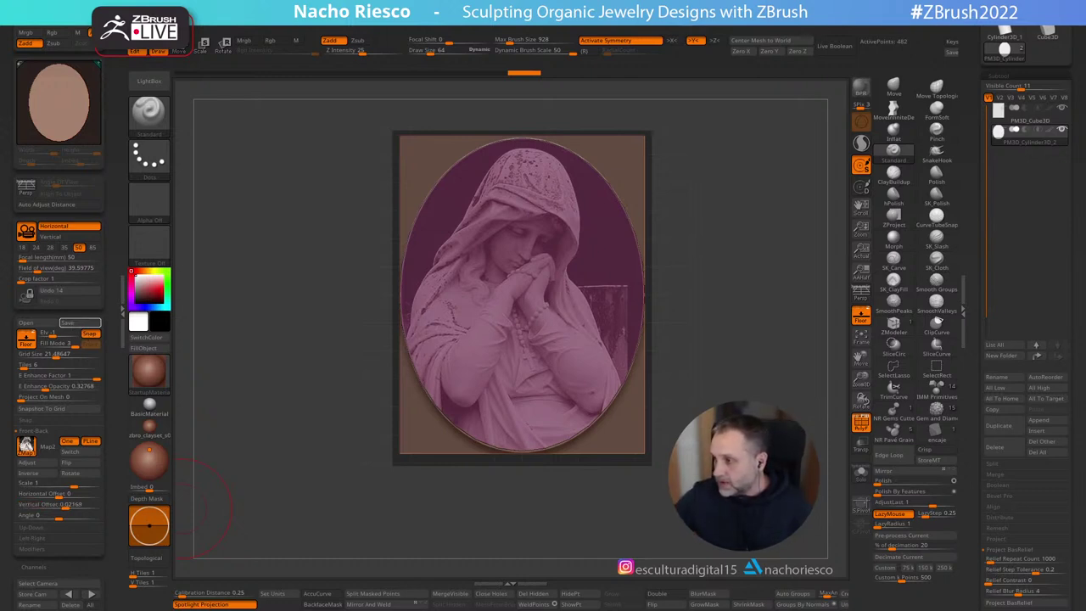
mouse_move(735, 350)
left_mouse_down()
mouse_move(741, 323)
mouse_move(751, 354)
left_mouse_up()
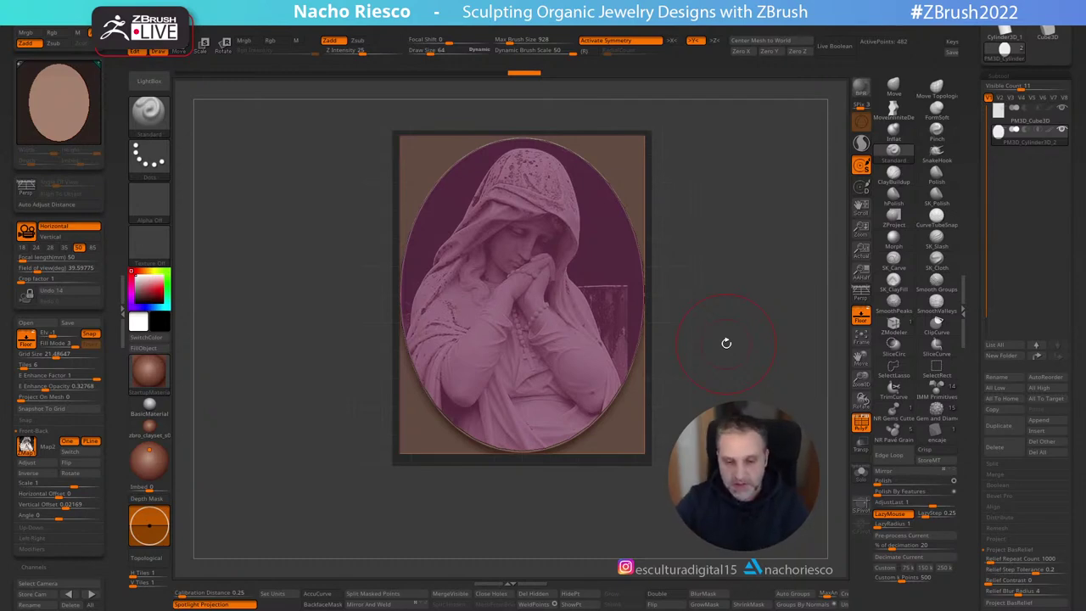
left_click_drag(745, 375, 776, 367)
left_click_drag(811, 303, 754, 368, "shift")
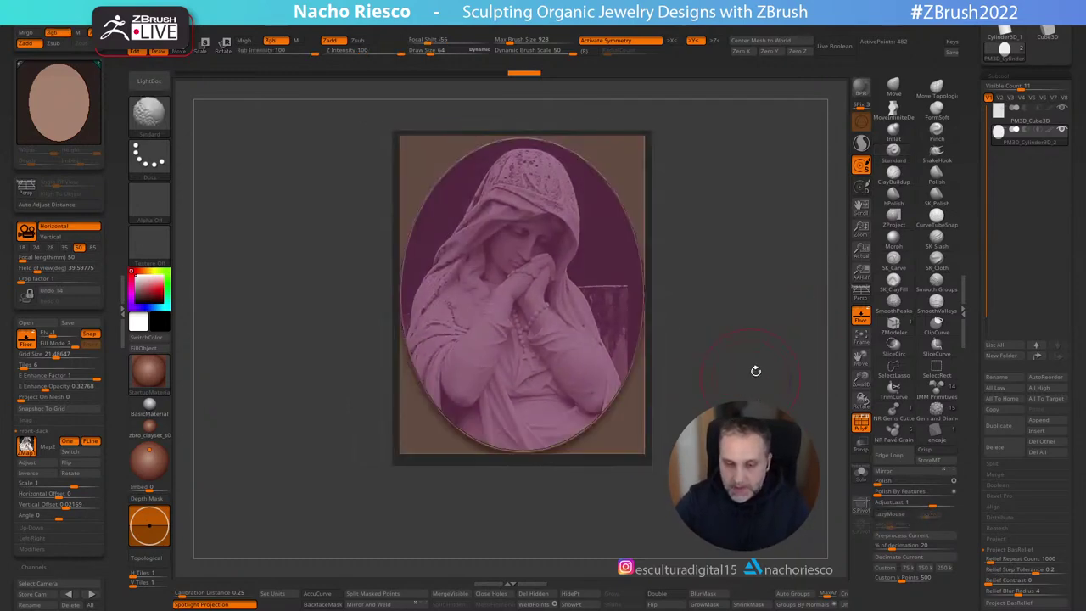
Step: Hide the floor grid with its reference image and collapse the settings tray to enlarge the canvas around the cylinder
left_click_drag(719, 400, 781, 371)
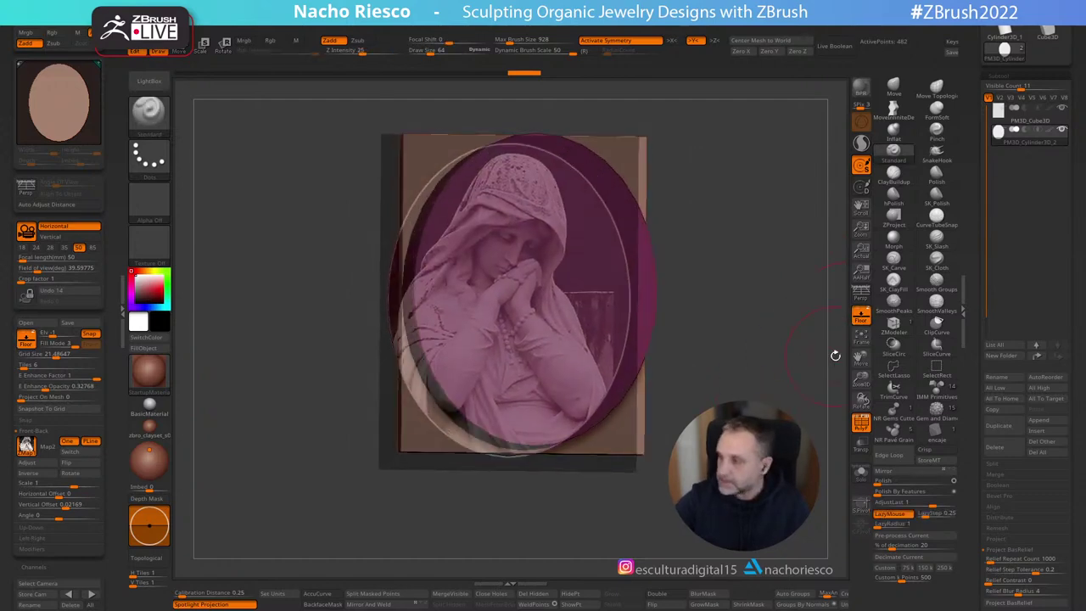
left_click(867, 426)
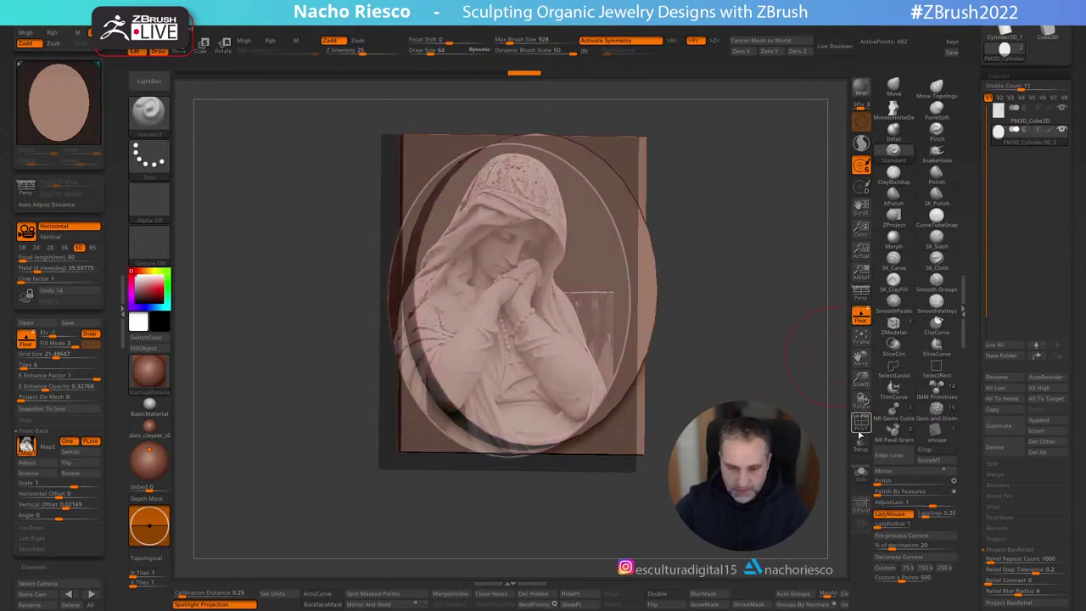
left_click(860, 429)
left_click(861, 316)
left_click_drag(798, 366, 923, 406)
left_click(123, 307)
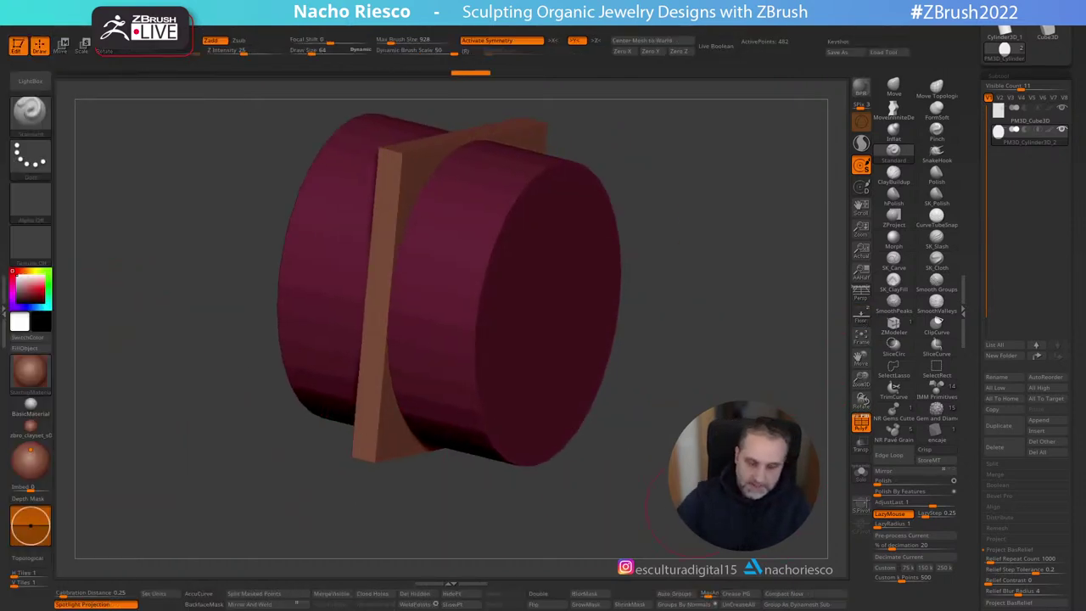
Step: Assign polygroups to the cylinder by normals so its caps and side wall are separate groups
left_click_drag(704, 502, 679, 494)
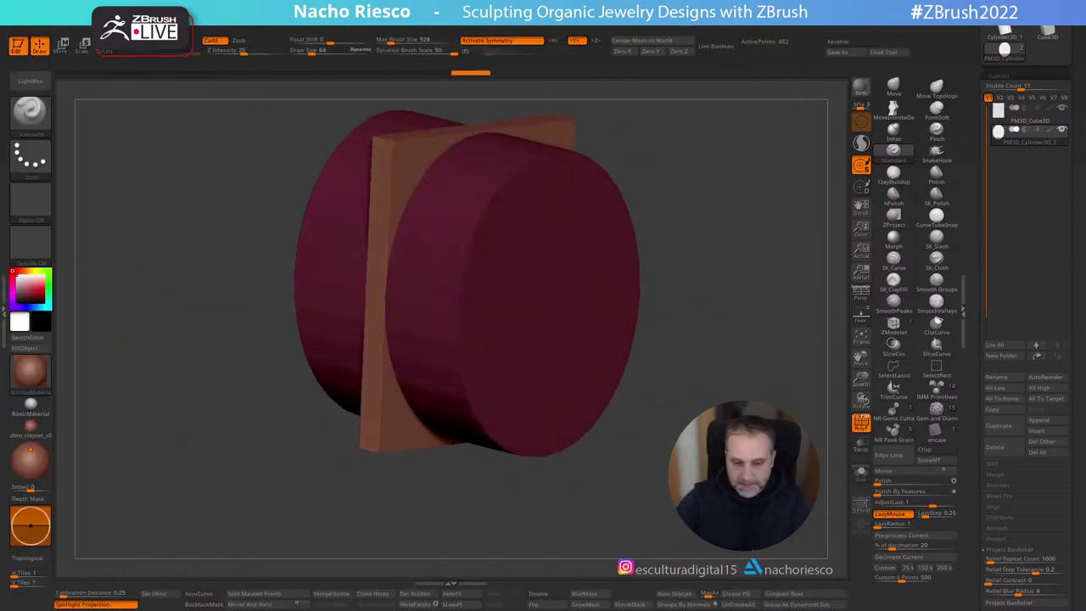
left_click(691, 605)
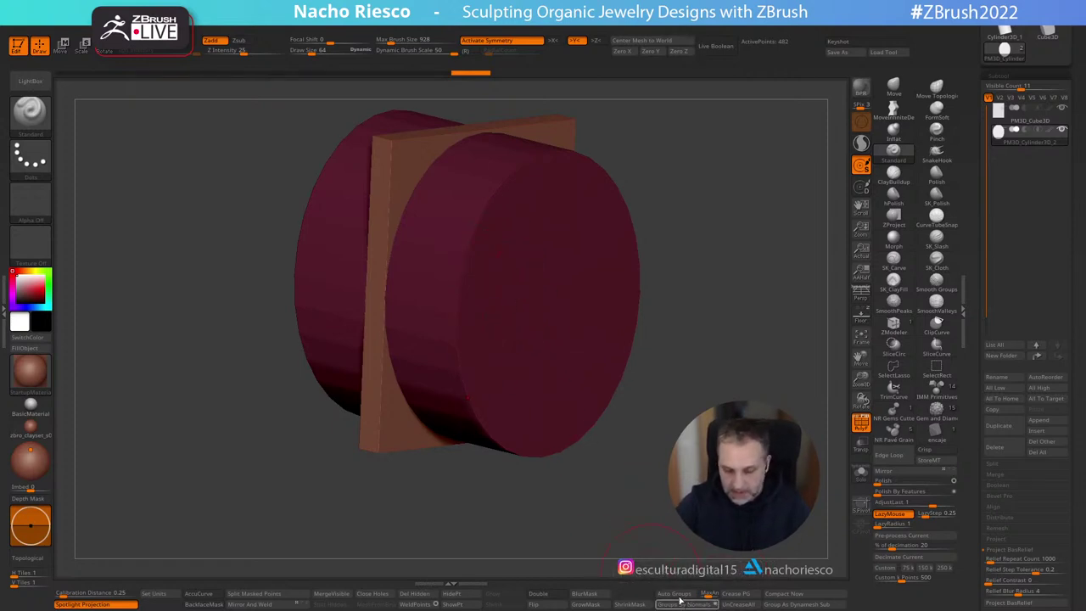
left_click(683, 604)
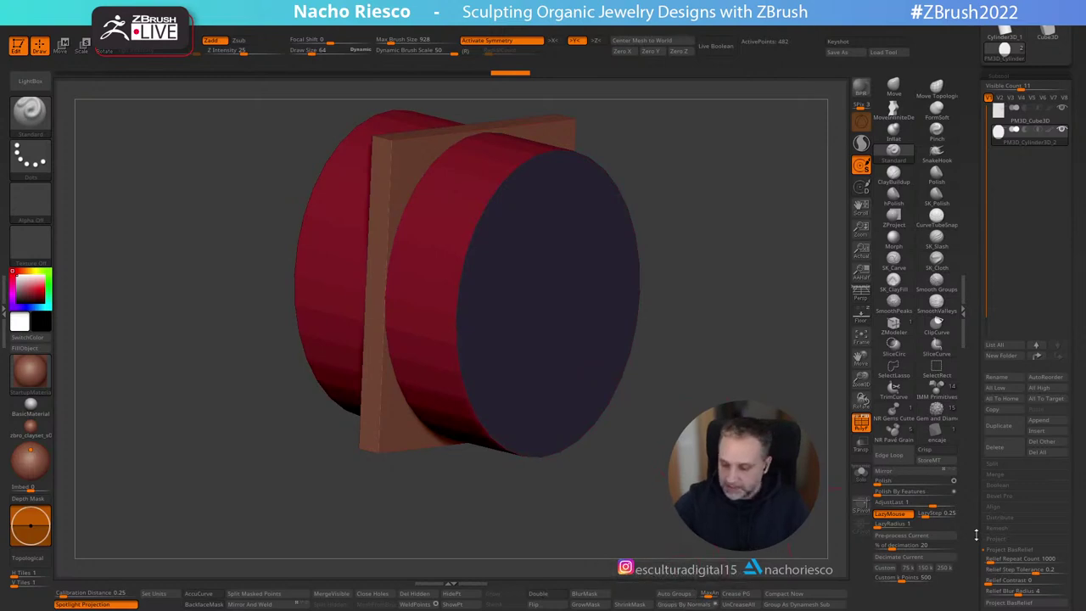
Step: Open the polygroup options and examine the cylinder's cap and side wall groups from several angles
left_click_drag(976, 535, 985, 379)
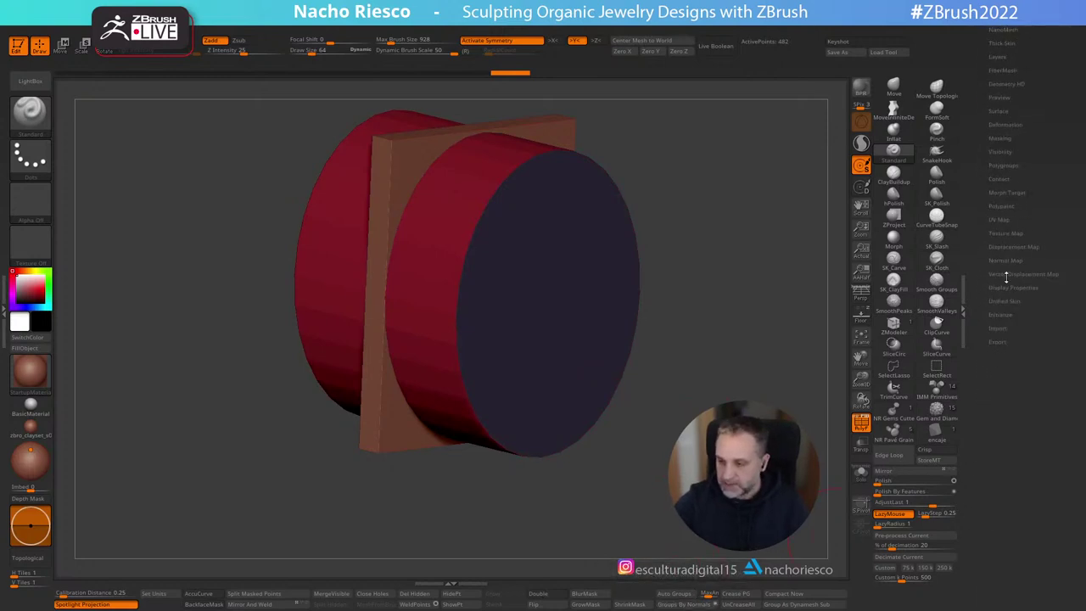
left_click(1009, 166)
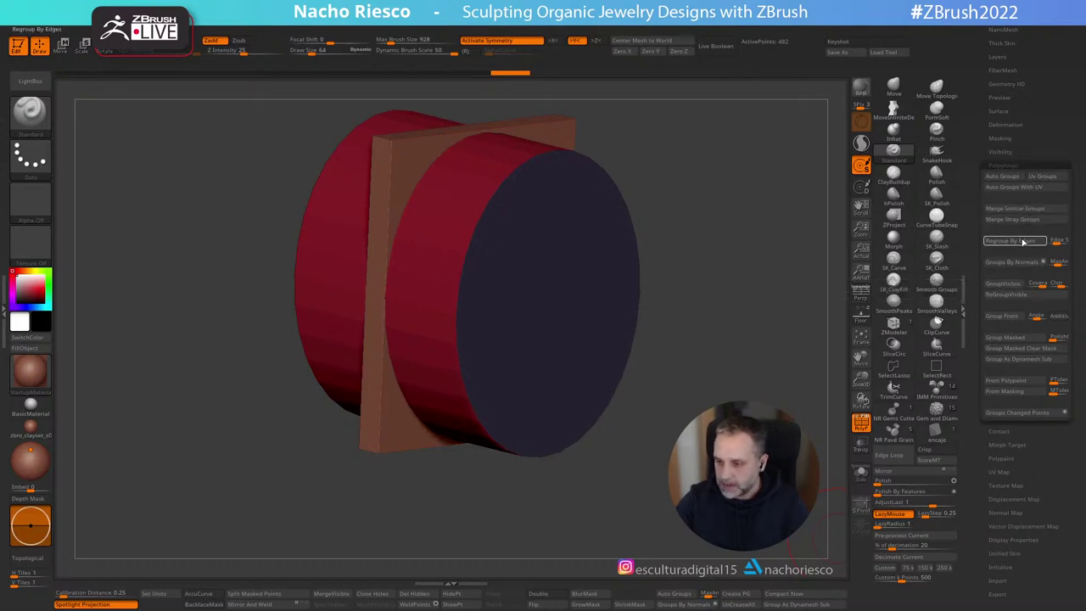
left_click_drag(739, 390, 706, 386)
left_click_drag(722, 301, 564, 296)
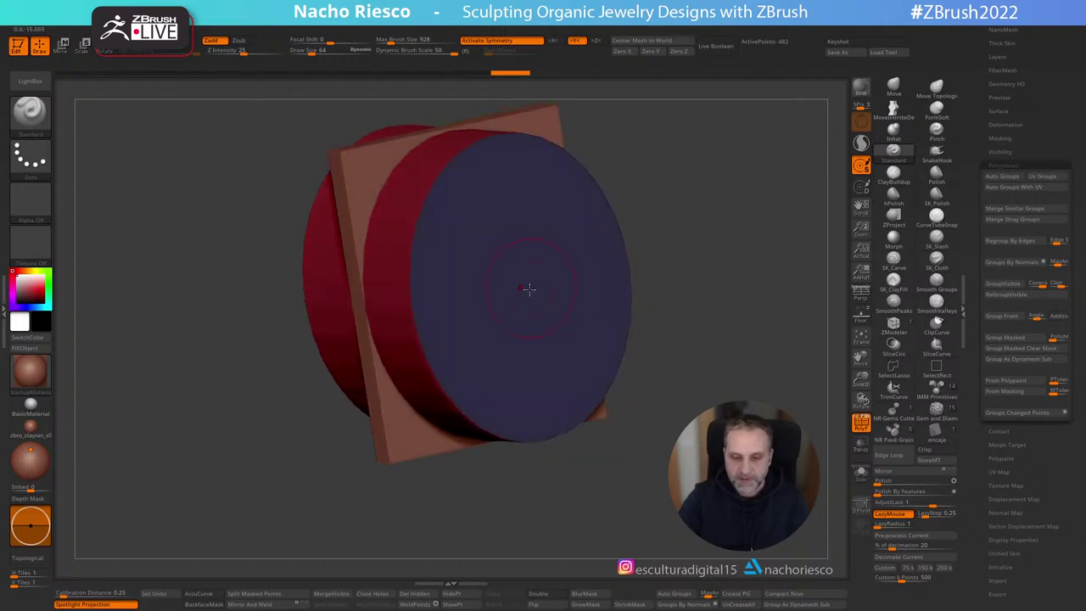
left_click_drag(698, 237, 782, 242)
left_click_drag(770, 280, 492, 190, "shift")
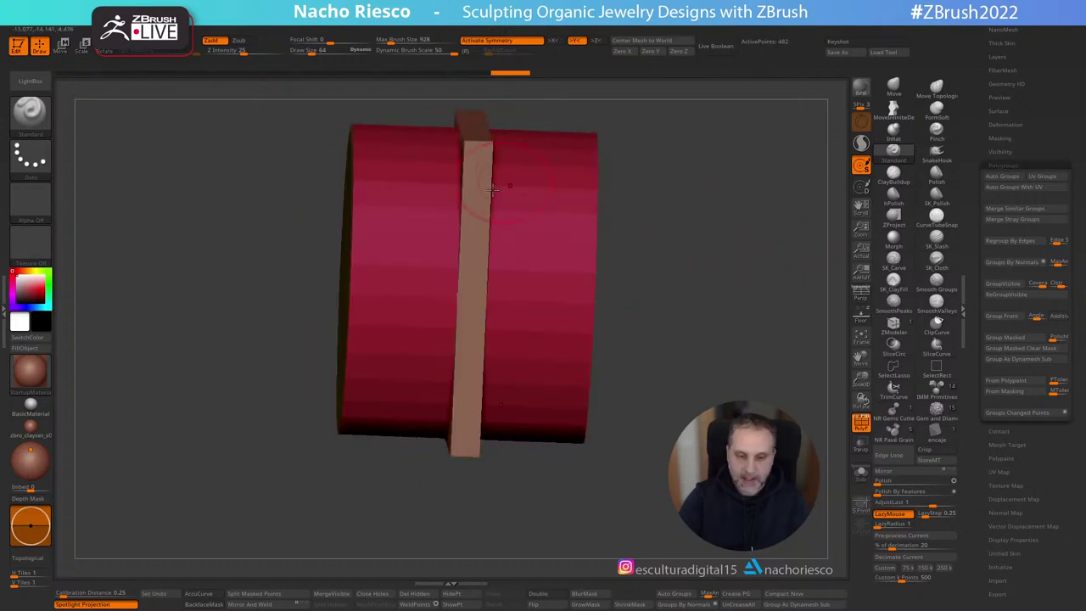
left_click_drag(636, 230, 653, 250)
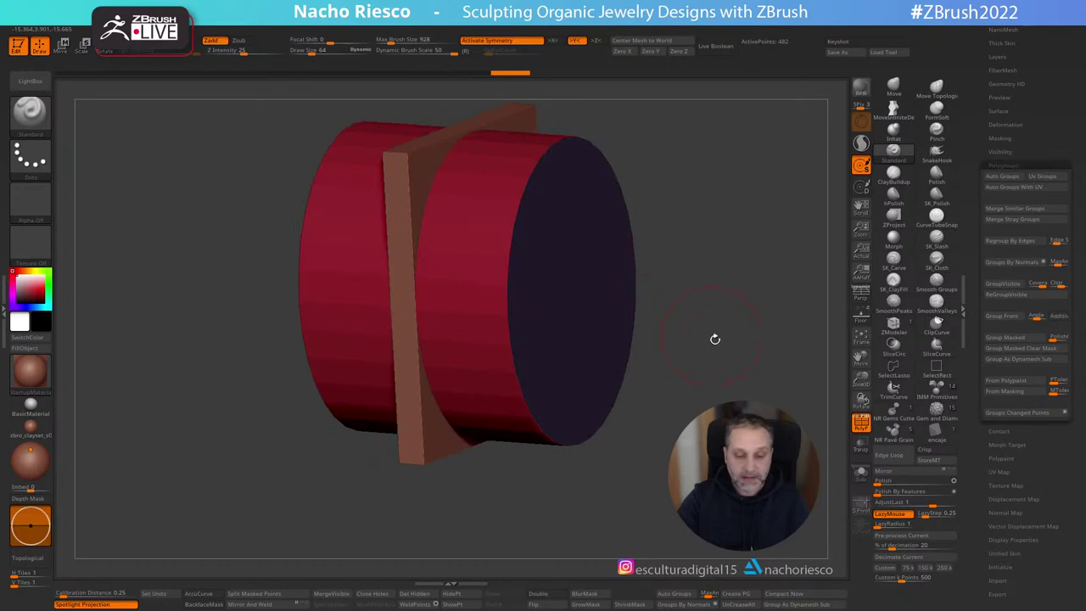
left_click_drag(715, 337, 788, 359)
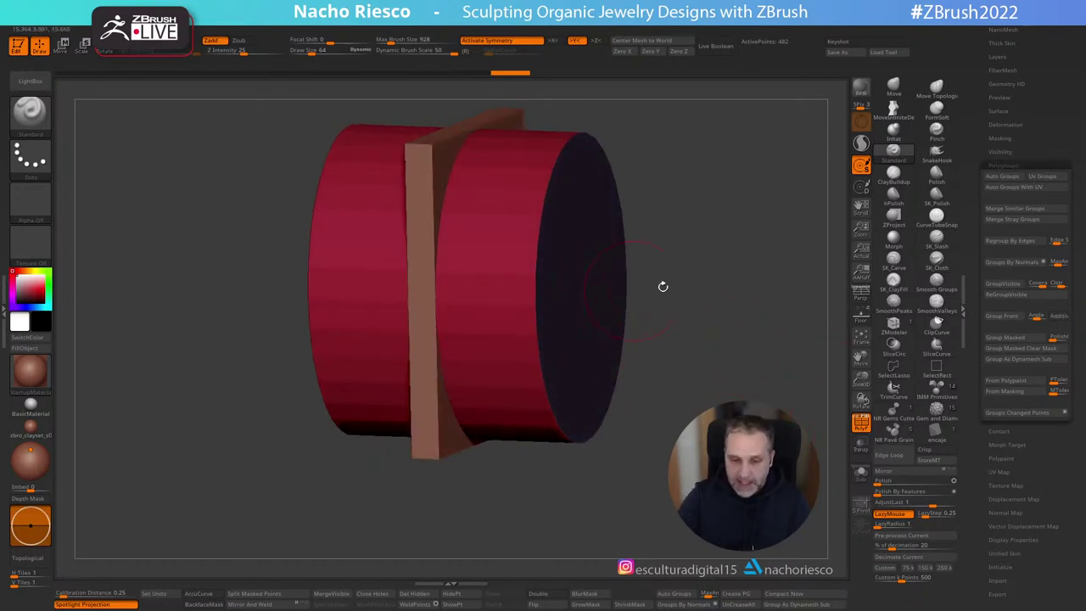
mouse_move(661, 286)
left_mouse_down()
mouse_move(657, 303)
mouse_move(776, 271)
mouse_move(754, 290)
left_mouse_up()
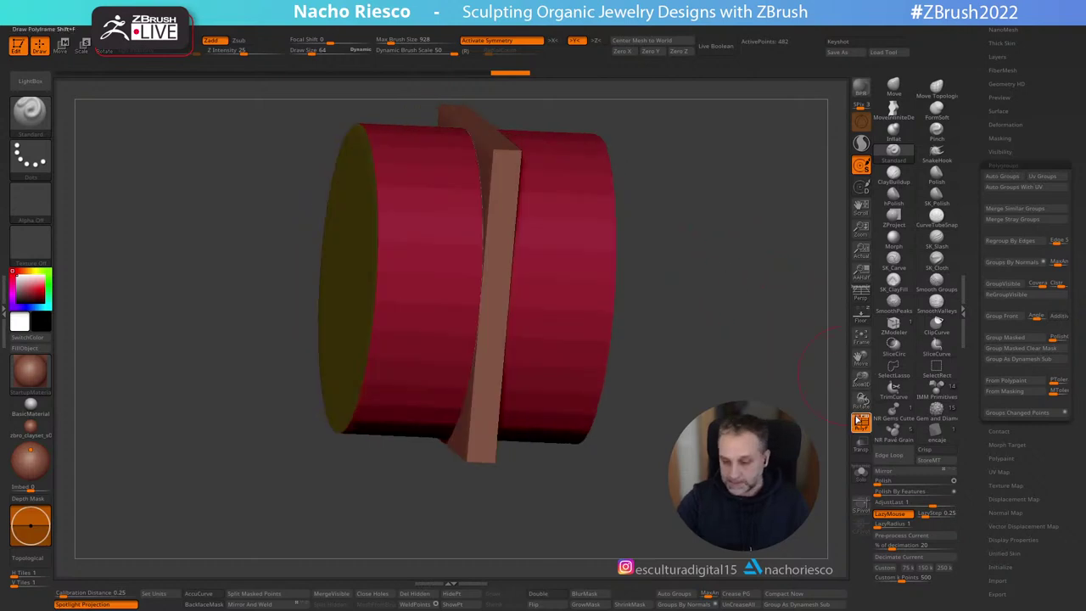
Step: Isolate the cylinder's side wall polygroup and delete the hidden end caps
left_click(855, 420)
left_click(547, 288, "ctrl+shift")
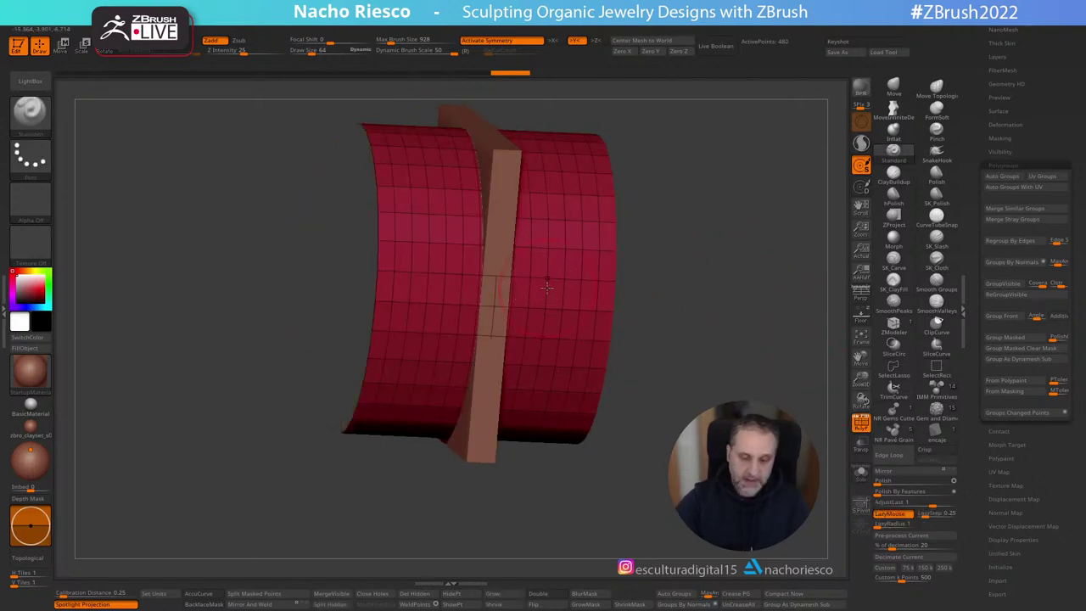
left_click_drag(801, 488, 706, 514)
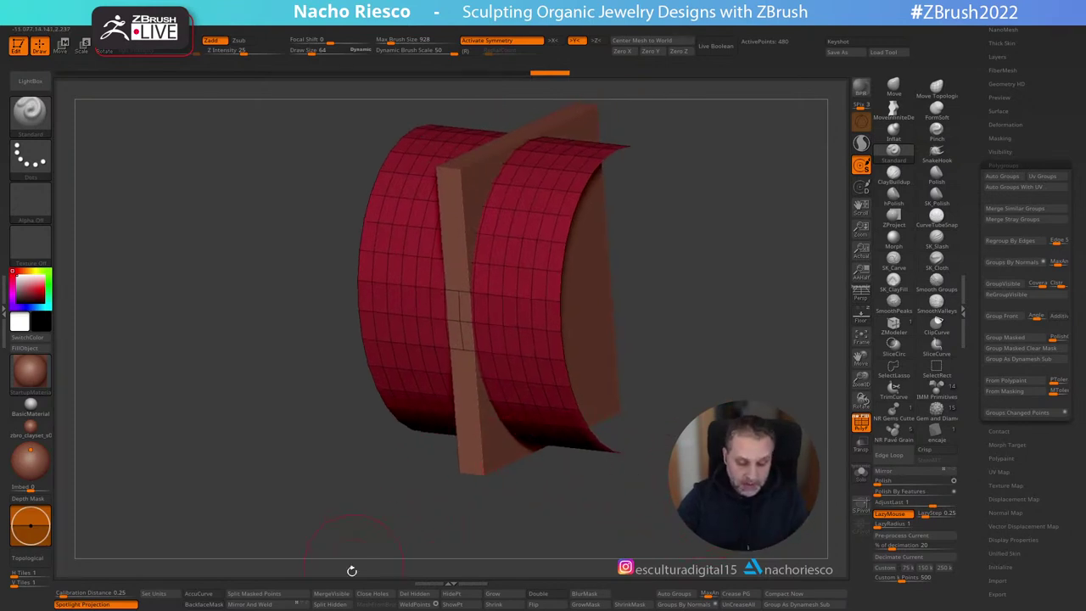
left_click(417, 597)
mouse_move(500, 513)
left_mouse_down()
mouse_move(424, 514)
mouse_move(480, 517)
mouse_move(451, 523)
left_mouse_up()
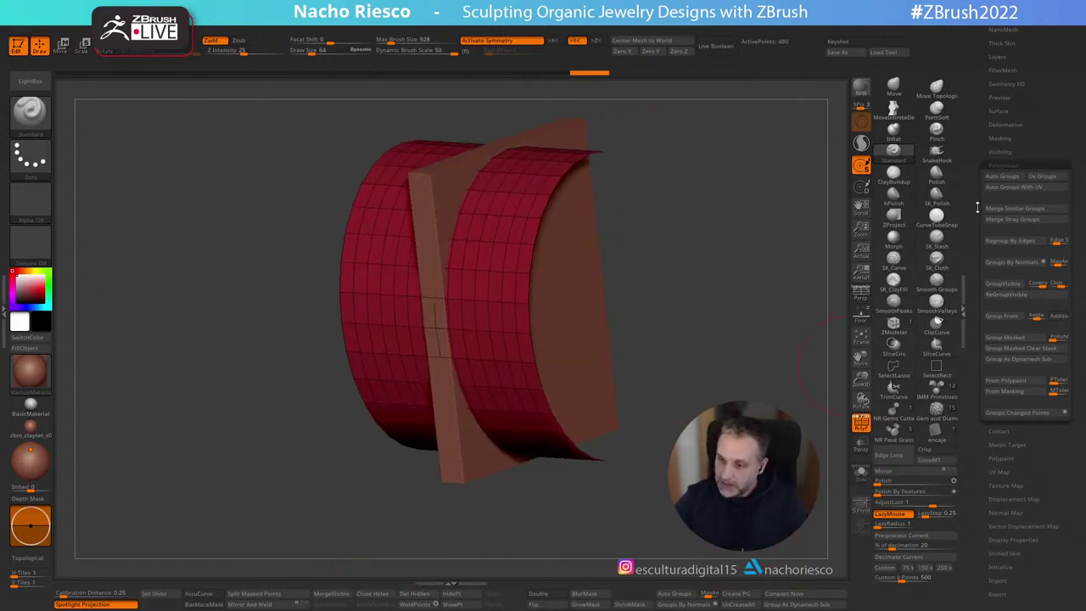
Step: Turn on Dynamic Subdivision for the open side wall and set its Thickness to 1
left_click_drag(972, 188, 973, 266)
left_click_drag(973, 198, 974, 307)
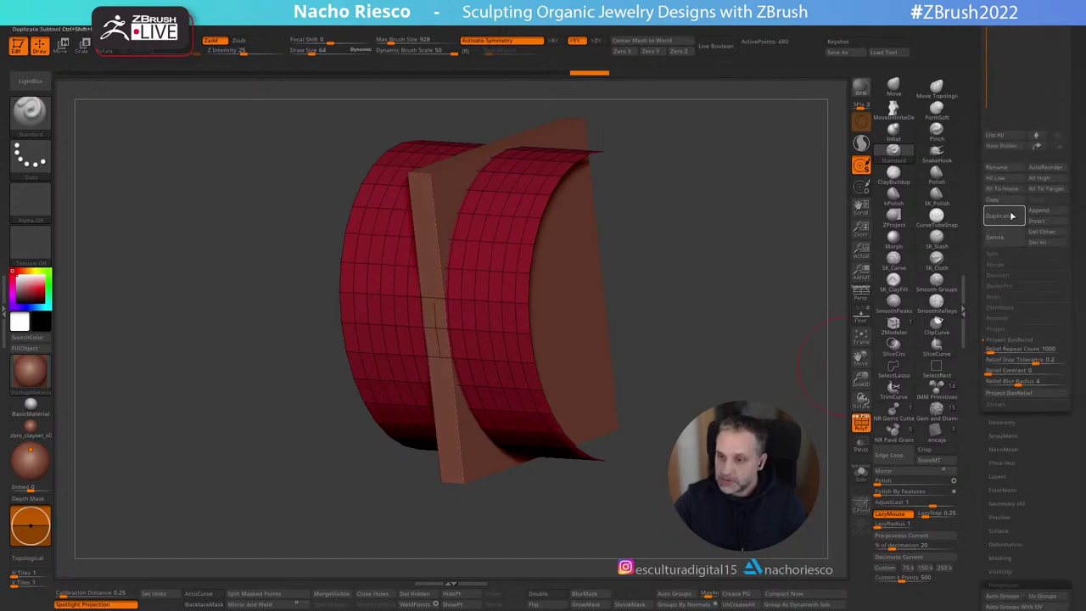
scroll(984, 384, "down", 3)
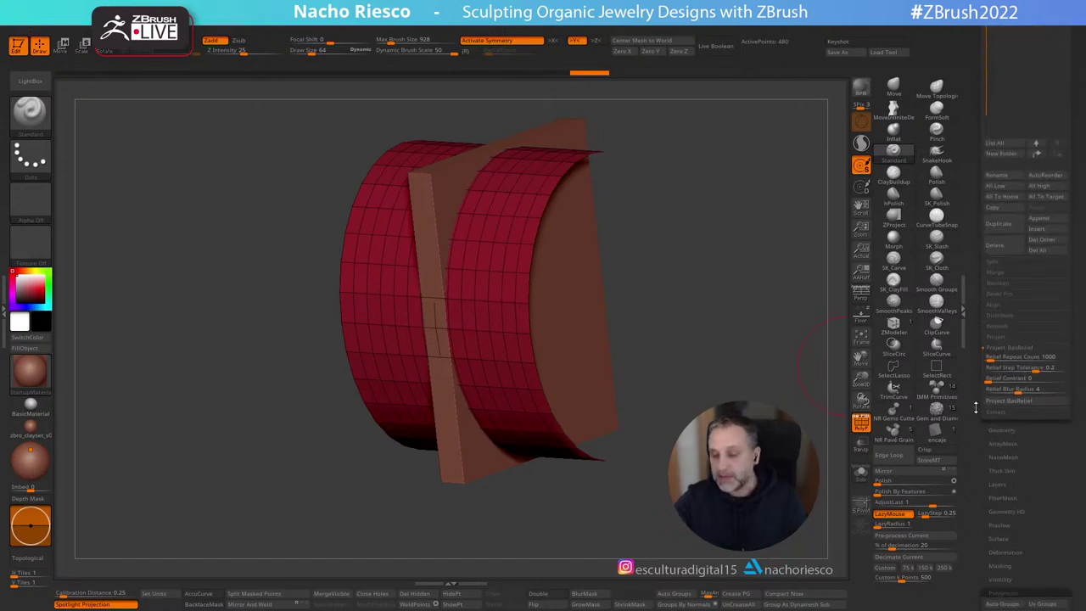
left_click(1002, 369)
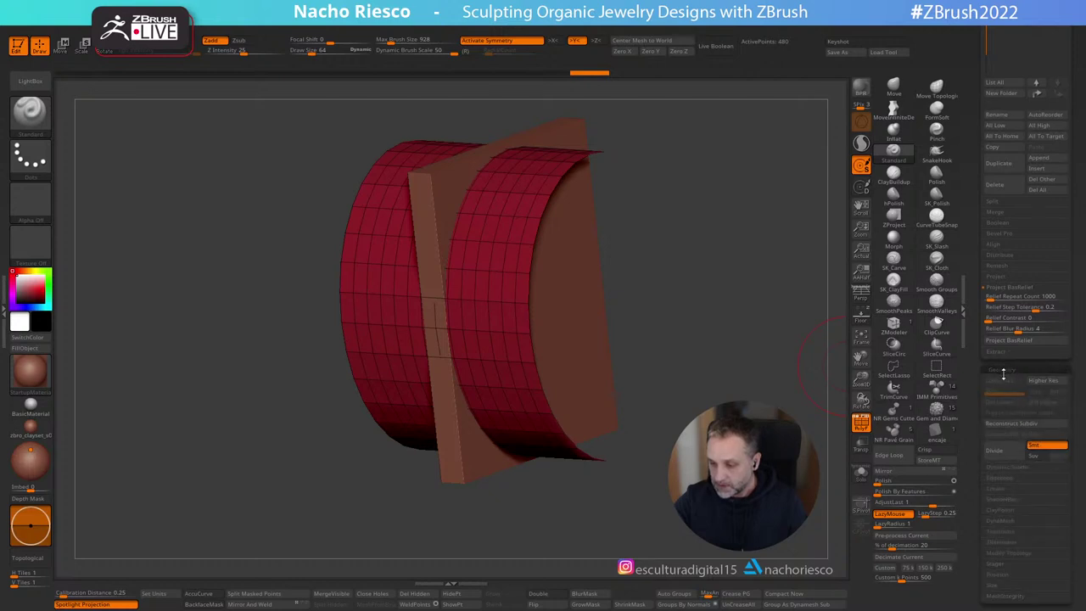
scroll(1004, 390, "down", 3)
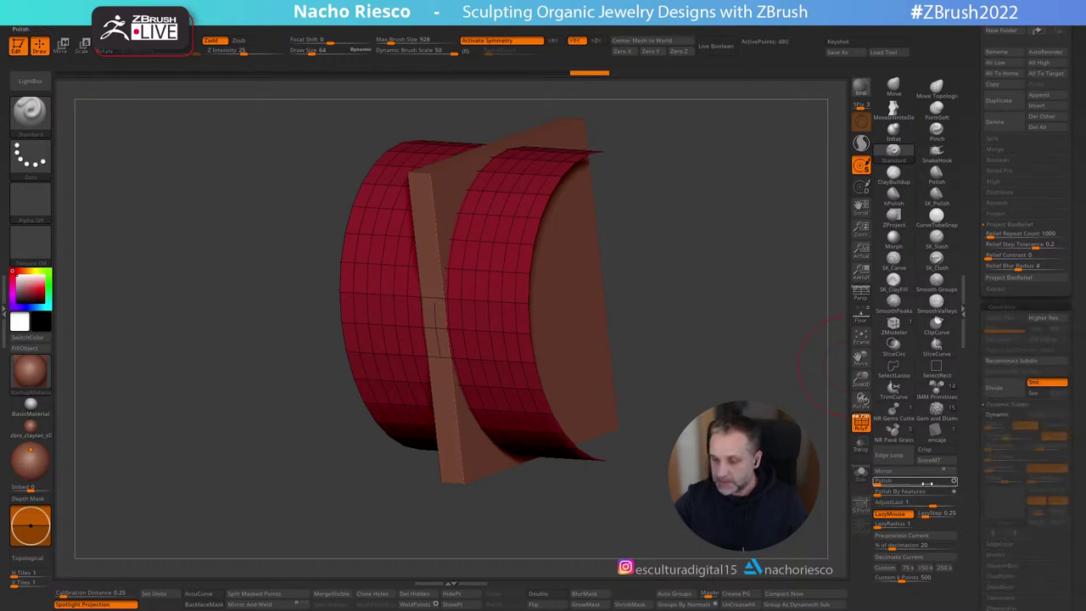
left_click(1005, 406)
left_click(1005, 415)
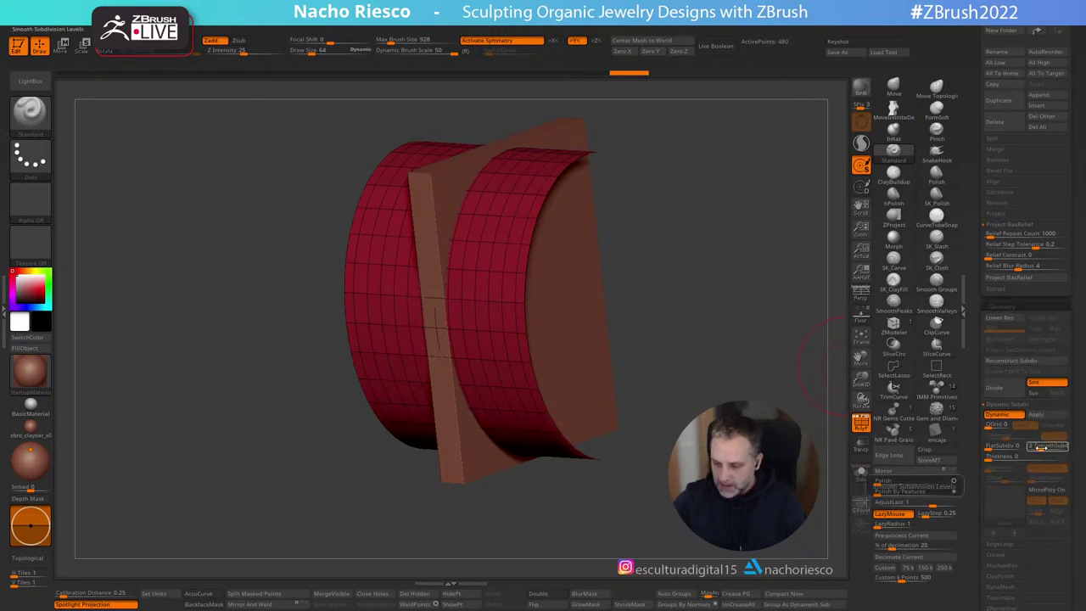
left_click_drag(995, 457, 1066, 459)
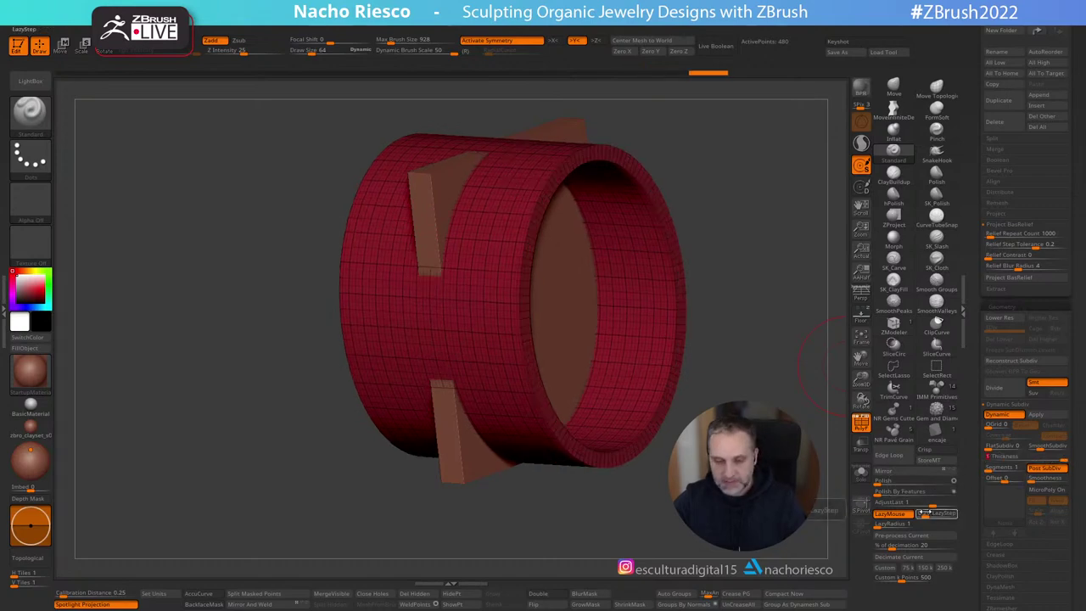
Step: Restore the floor reference image in the front view and set the dynamic thickness Offset to 100
left_click_drag(813, 361, 704, 360)
left_click_drag(636, 373, 721, 408)
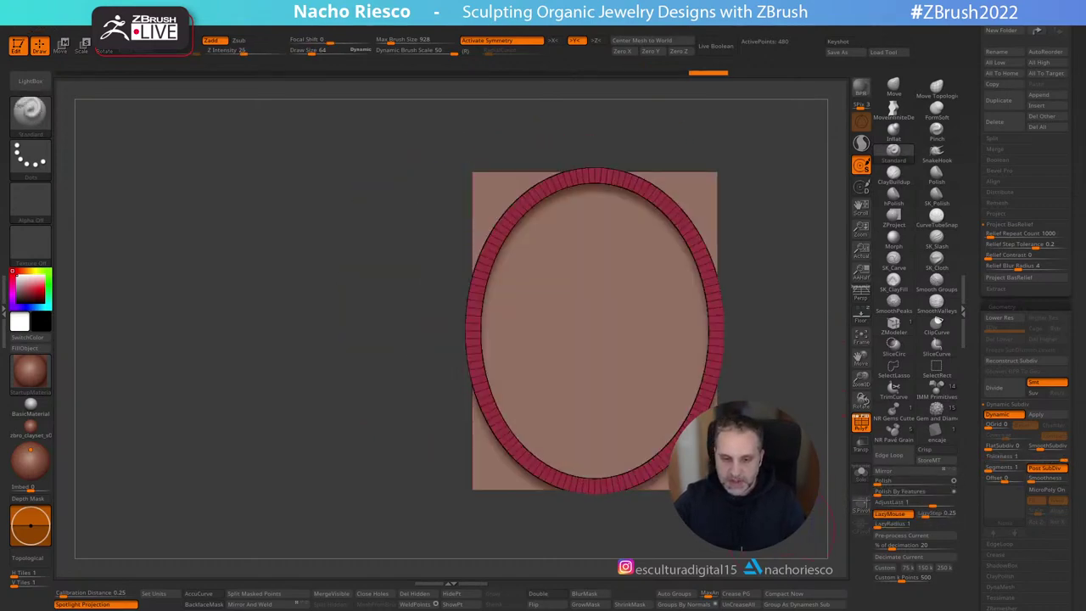
left_click(861, 316)
left_click_drag(814, 379, 768, 397, "alt")
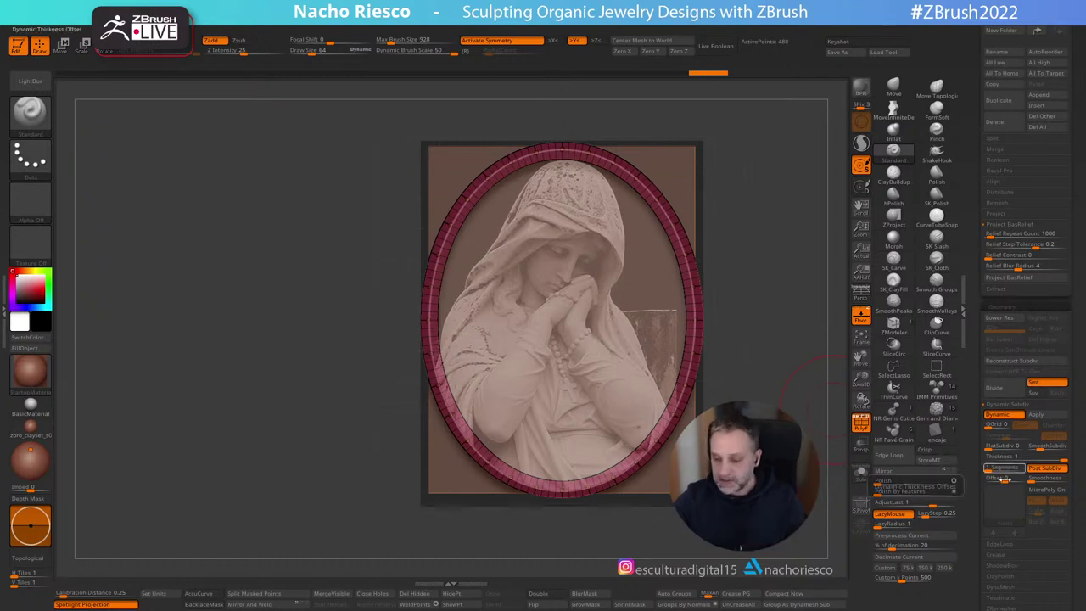
mouse_move(1004, 478)
left_mouse_down()
mouse_move(1022, 480)
mouse_move(989, 481)
mouse_move(1024, 479)
left_mouse_up()
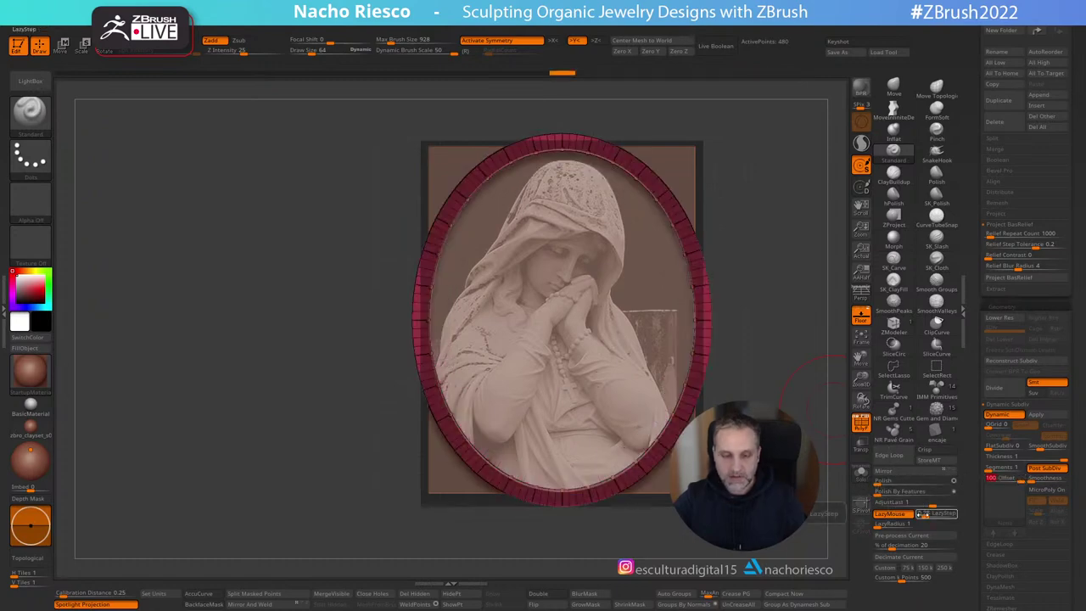
Step: Turn off the PolyFrame display and examine the thickened oval ring at an angle
left_click_drag(825, 484, 767, 459)
left_click(861, 423)
left_click_drag(786, 513, 782, 502)
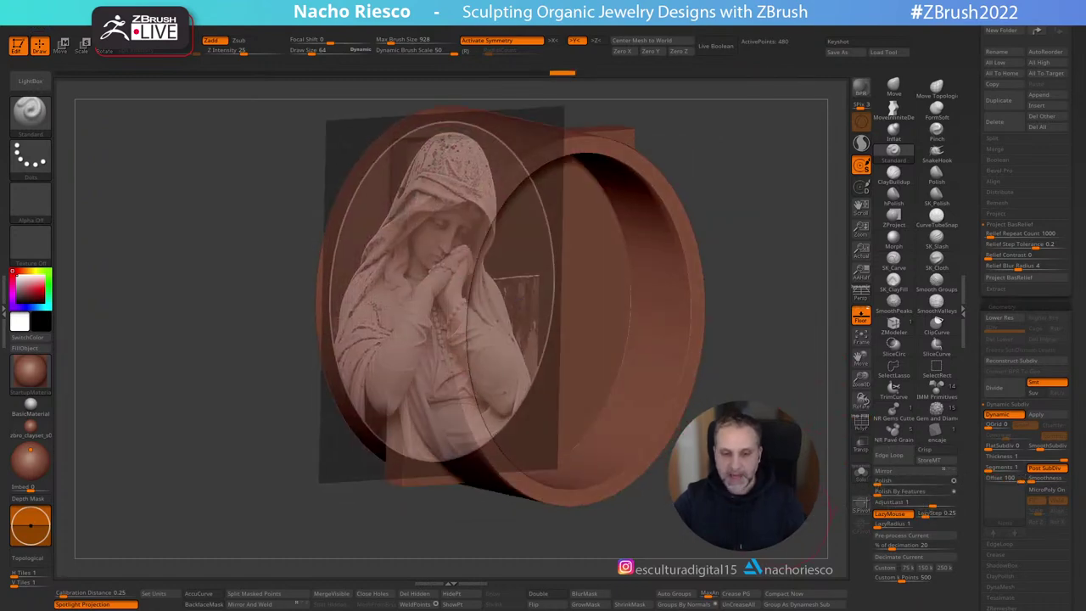
Step: Move the oval ring along its depth so that it surrounds the rectangular base block on both sides
left_click_drag(822, 373, 777, 408, "shift")
key("w")
mouse_move(511, 327)
left_mouse_down()
mouse_move(448, 327)
mouse_move(547, 327)
mouse_move(389, 327)
left_mouse_up()
left_click_drag(598, 276, 755, 276)
key("q")
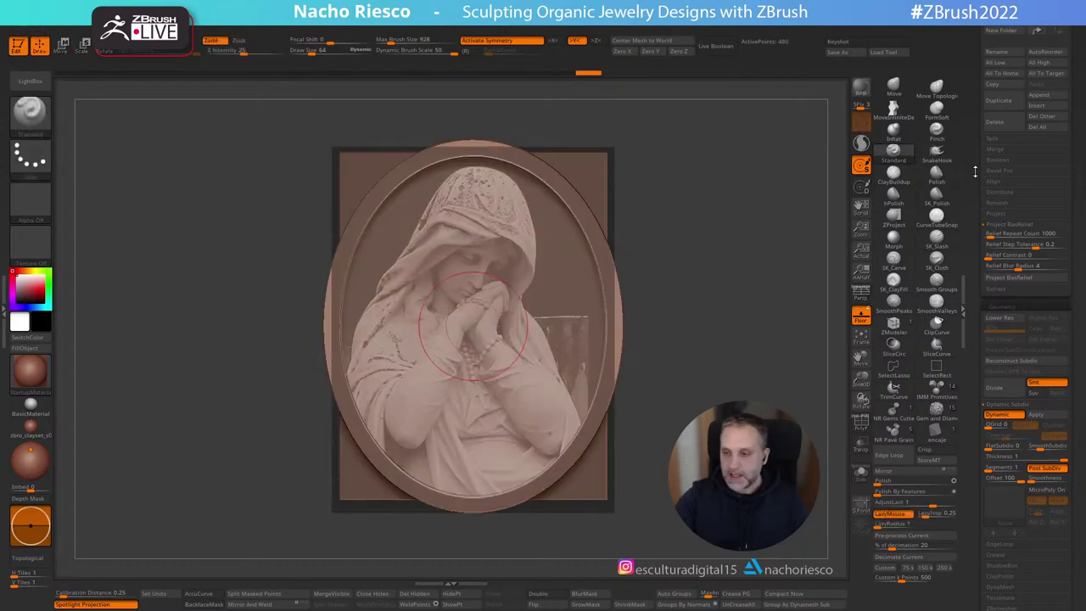
Step: Turn on Live Boolean, hide the floor reference, and examine the ring's cut through the block from the side and front
scroll(975, 171, "up", 5)
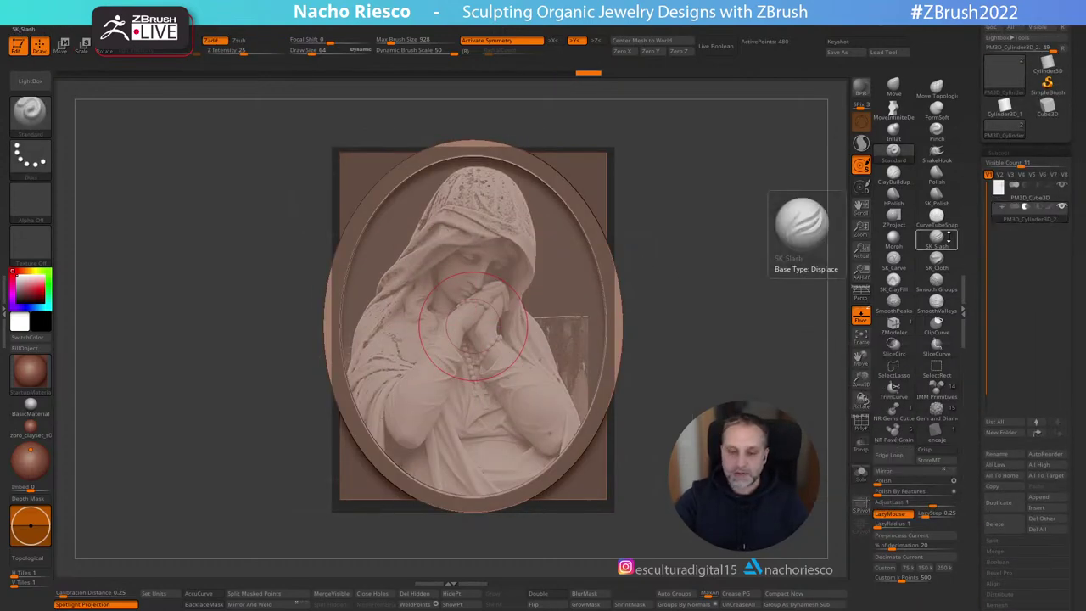
left_click(716, 45)
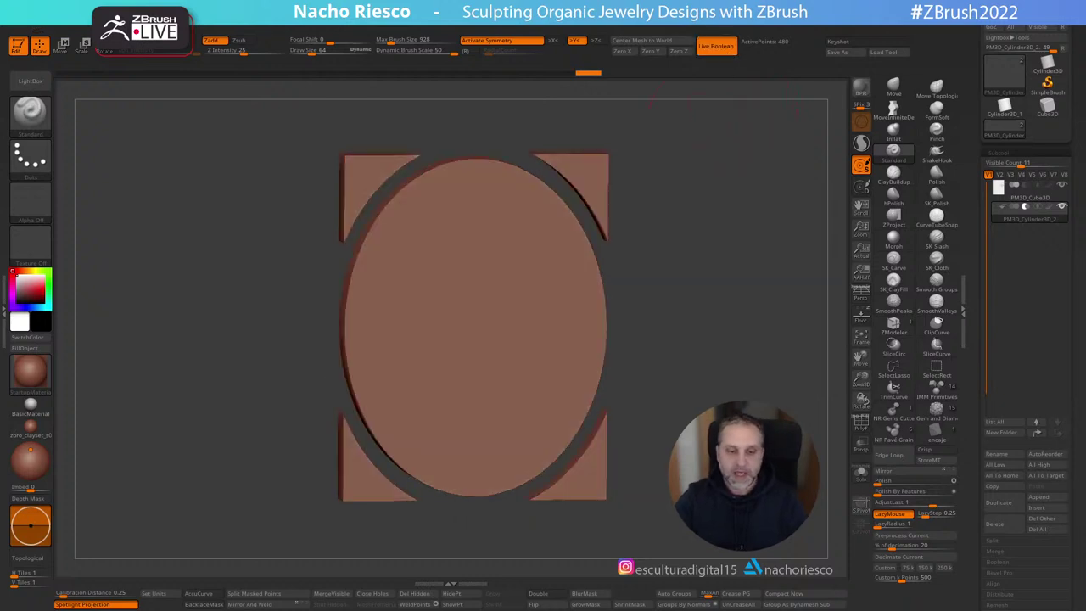
left_click_drag(713, 373, 731, 381)
left_click_drag(721, 439, 739, 468, "alt")
left_click_drag(730, 468, 763, 478)
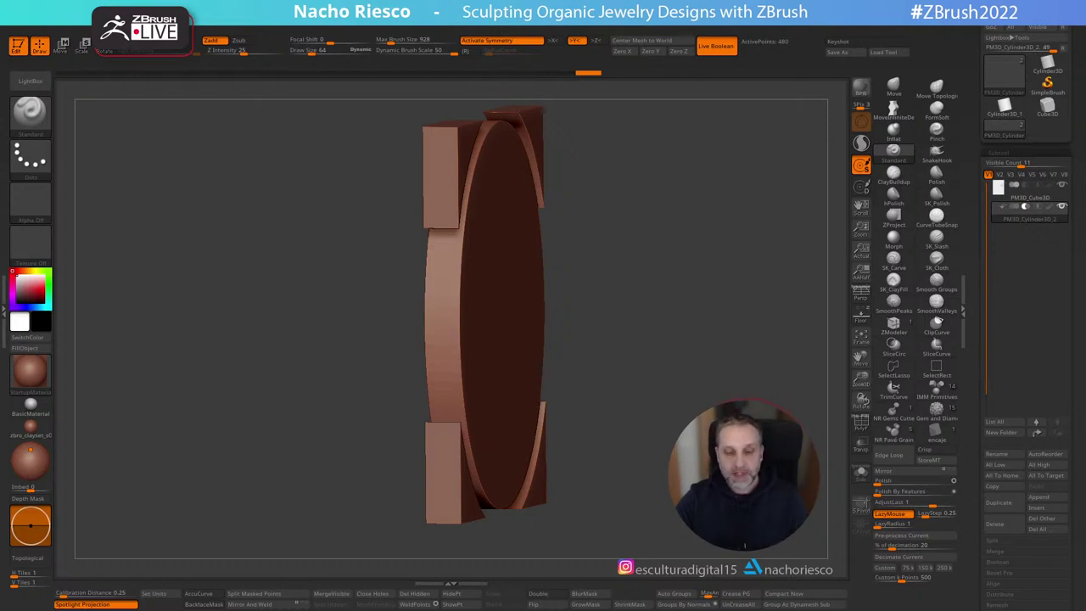
left_click_drag(746, 462, 766, 465)
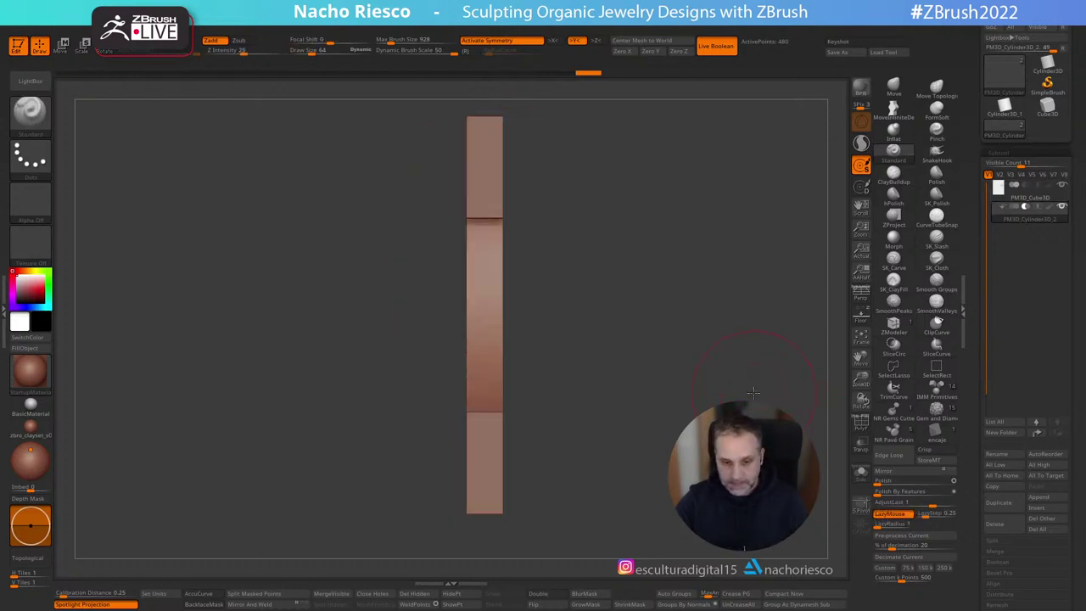
left_click_drag(753, 392, 797, 391)
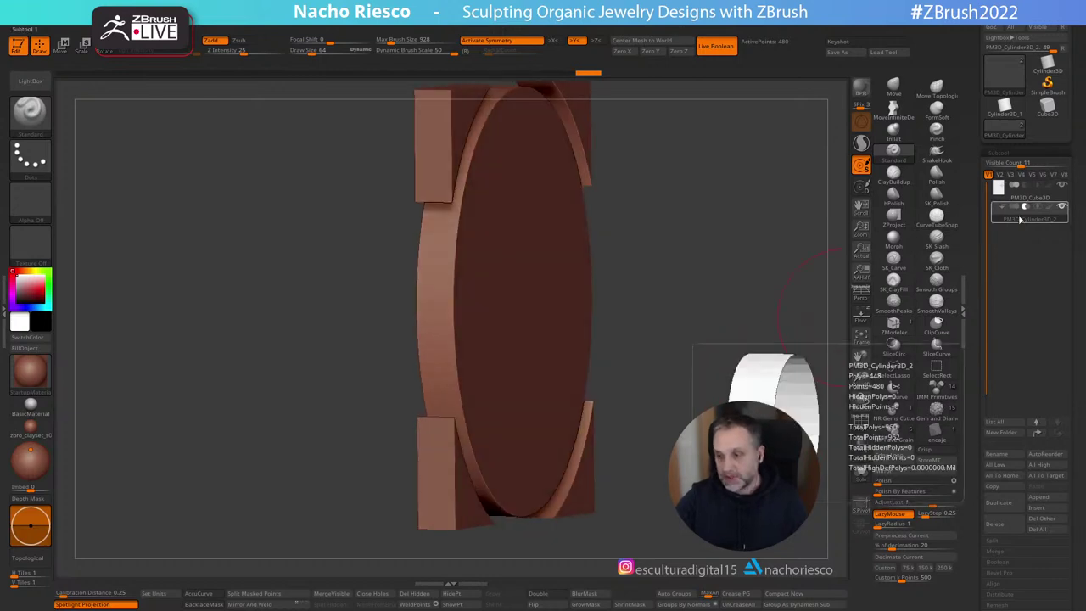
left_click_drag(820, 342, 762, 317, "shift")
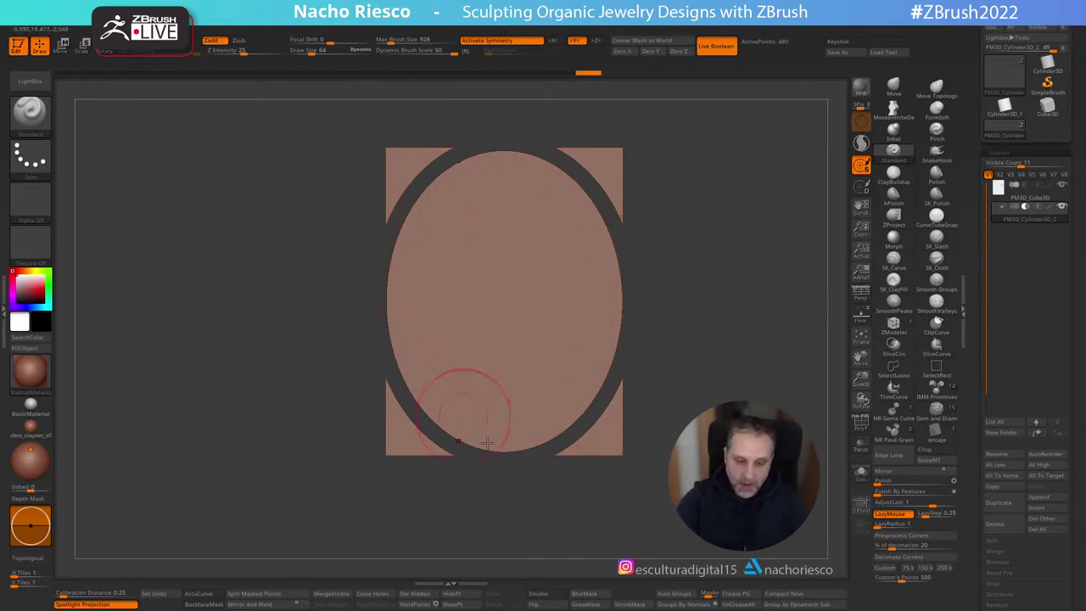
Step: Make the base block the active subtool and turn on Transparency to show it inside the ring in side view
left_click(1017, 197)
left_click_drag(734, 352, 661, 352, "shift")
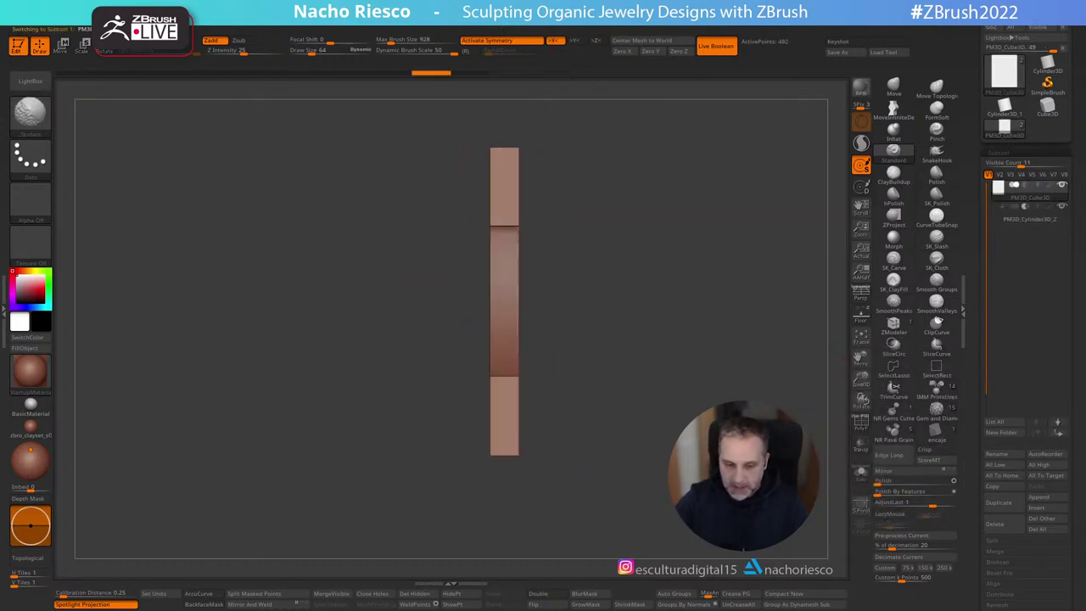
right_click_drag(679, 348, 722, 382, "ctrl")
left_click(866, 422)
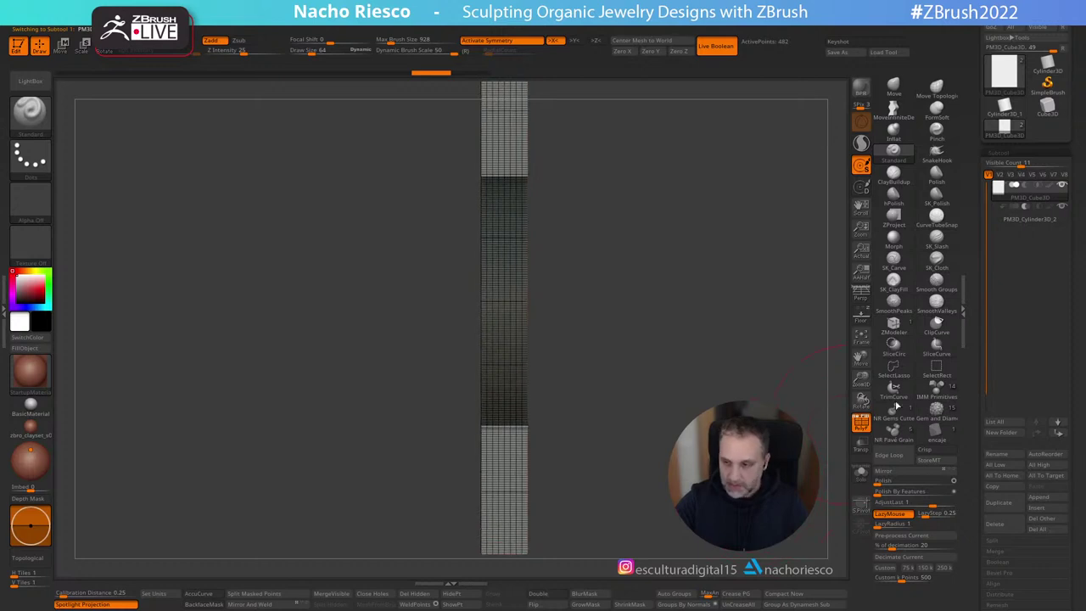
left_click(861, 473)
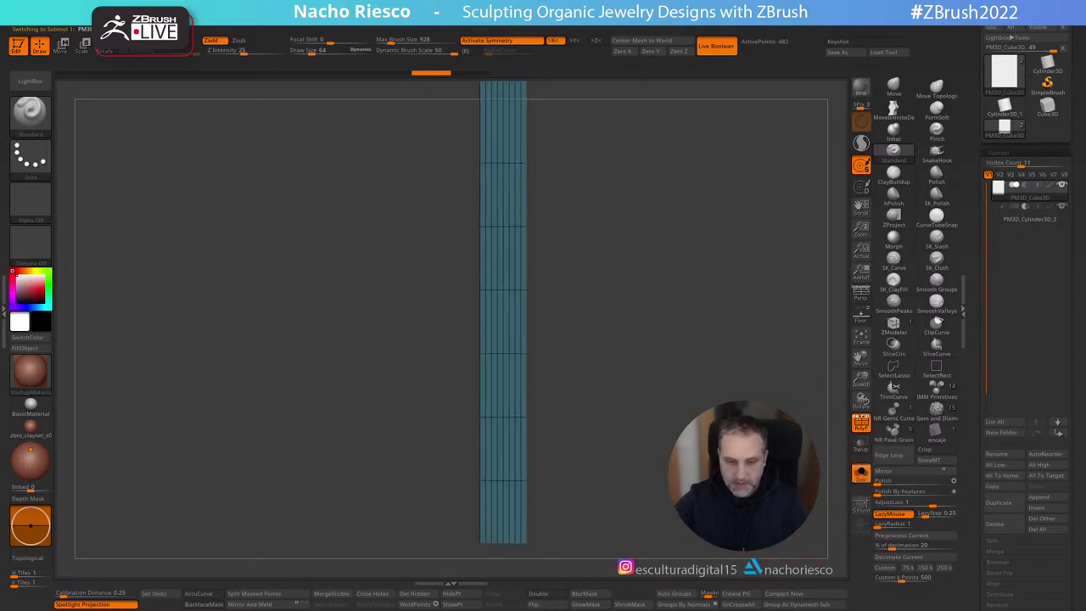
key("f")
left_click(861, 422)
left_click(862, 445)
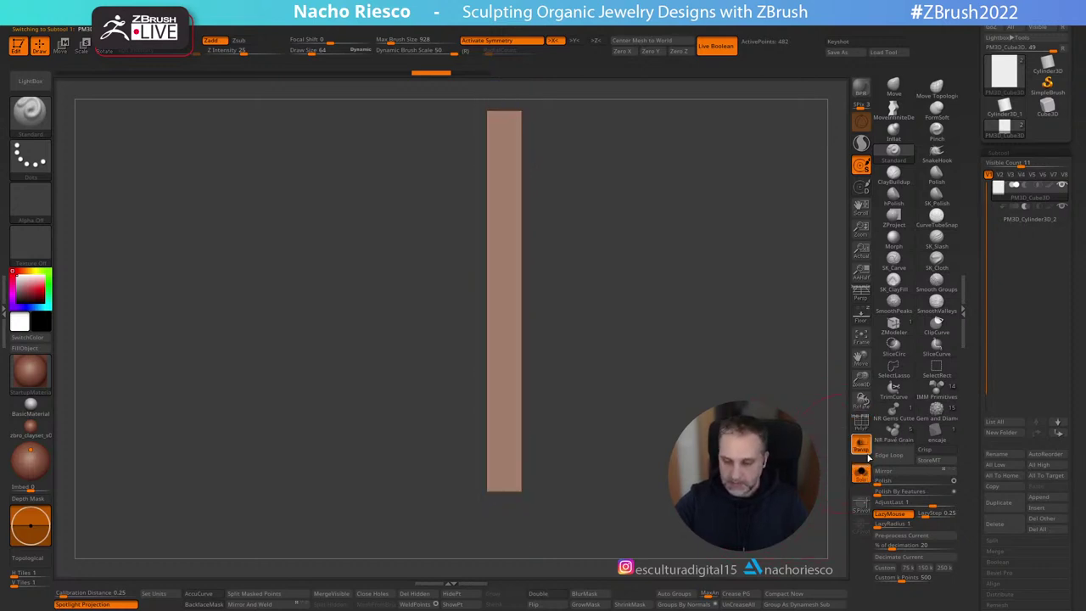
left_click(861, 474)
right_click_drag(780, 450, 782, 469, "ctrl")
Step: Try to shift the base block slightly along its depth inside the ring
key("w")
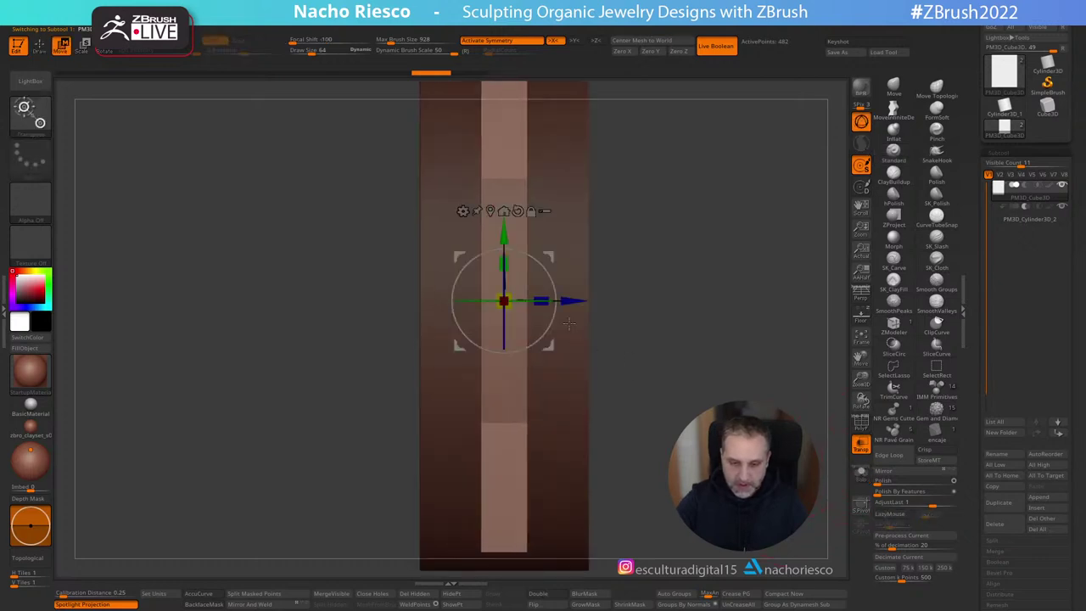
left_click_drag(572, 300, 563, 300)
key("q")
key("f")
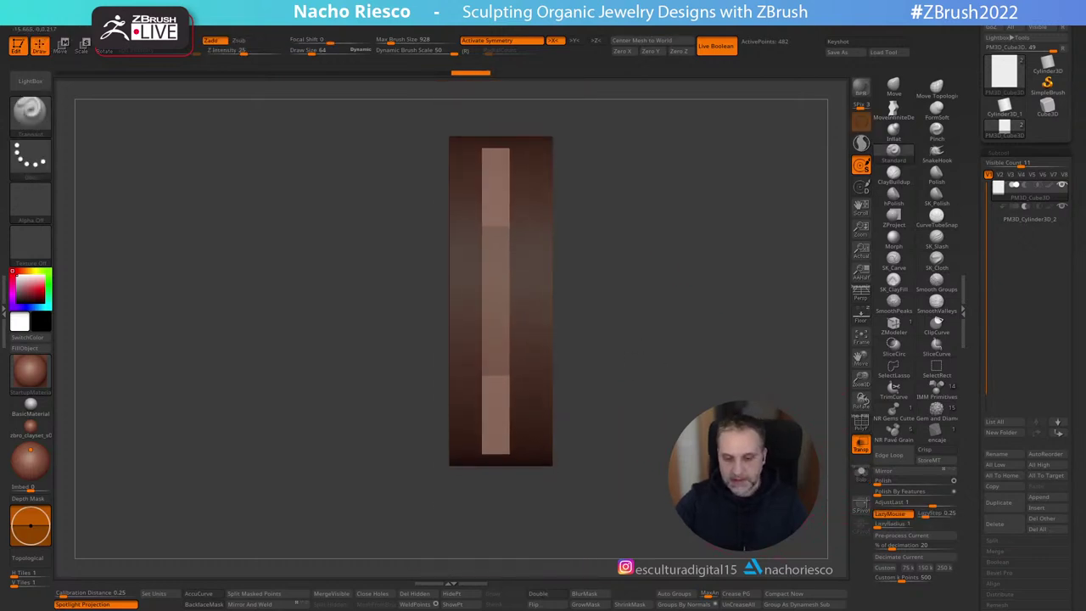
right_click_drag(781, 479, 750, 479)
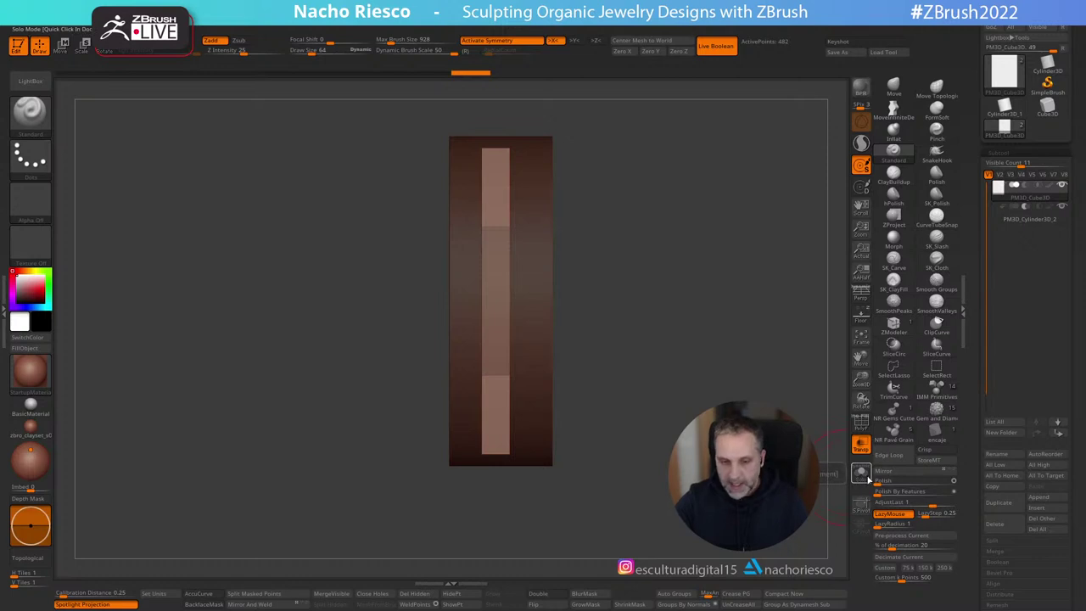
Step: Examine the base block in Solo mode and together with the transparent ring from the side and front
left_click(866, 480)
mouse_move(835, 481)
right_mouse_down()
mouse_move(799, 489)
mouse_move(816, 490)
right_mouse_up()
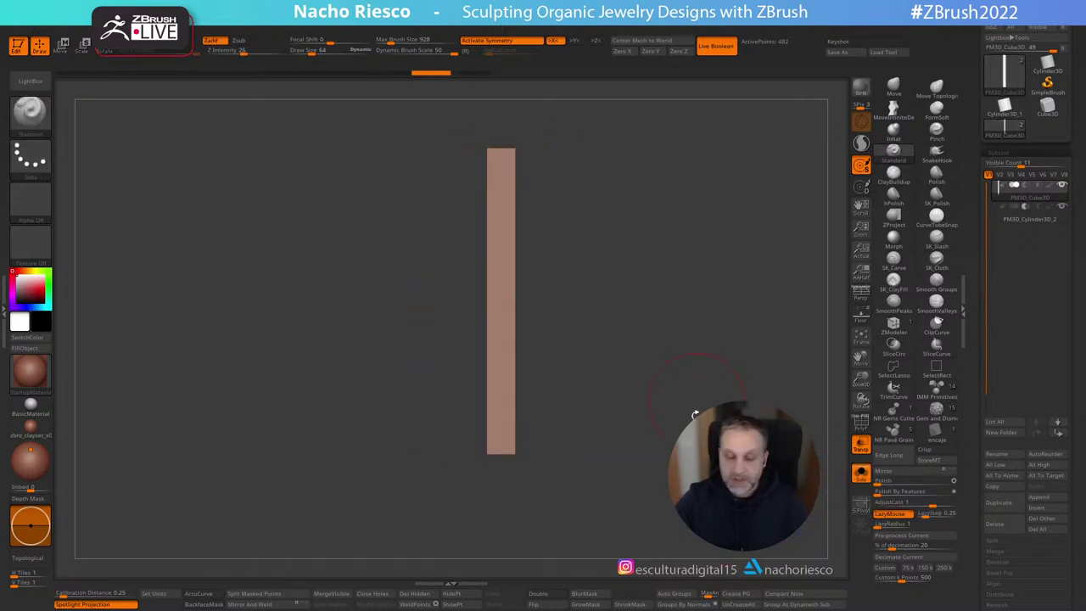
left_click_drag(694, 414, 683, 454)
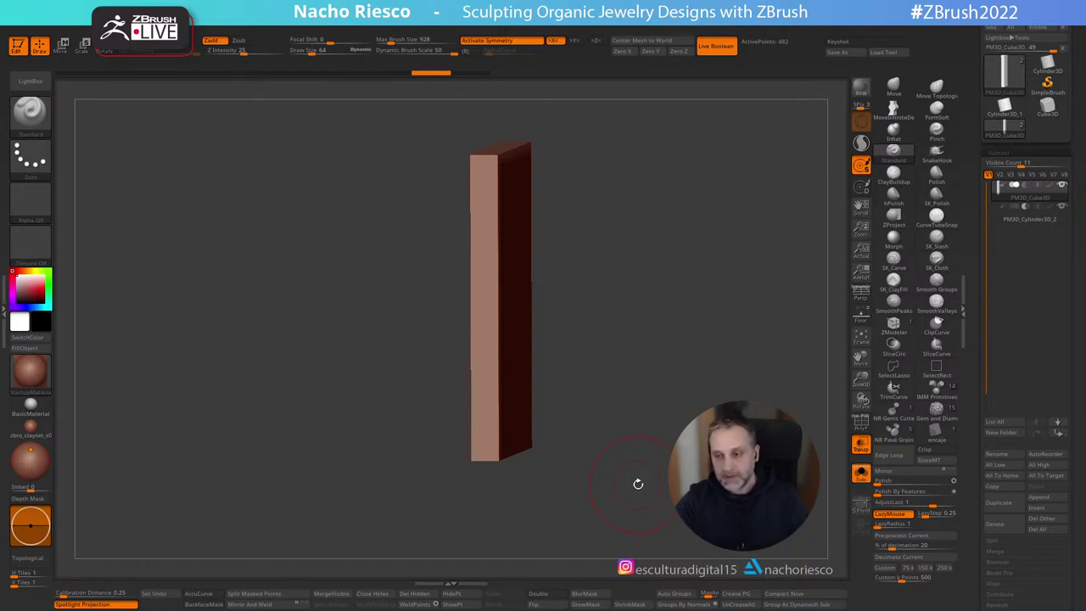
left_click_drag(638, 484, 521, 483)
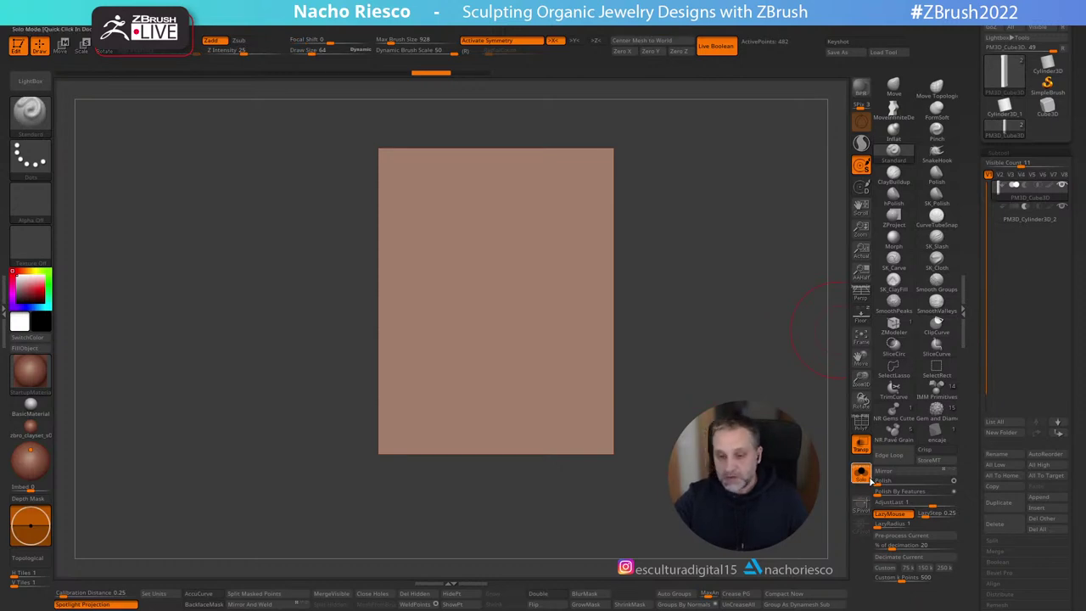
left_click(859, 475)
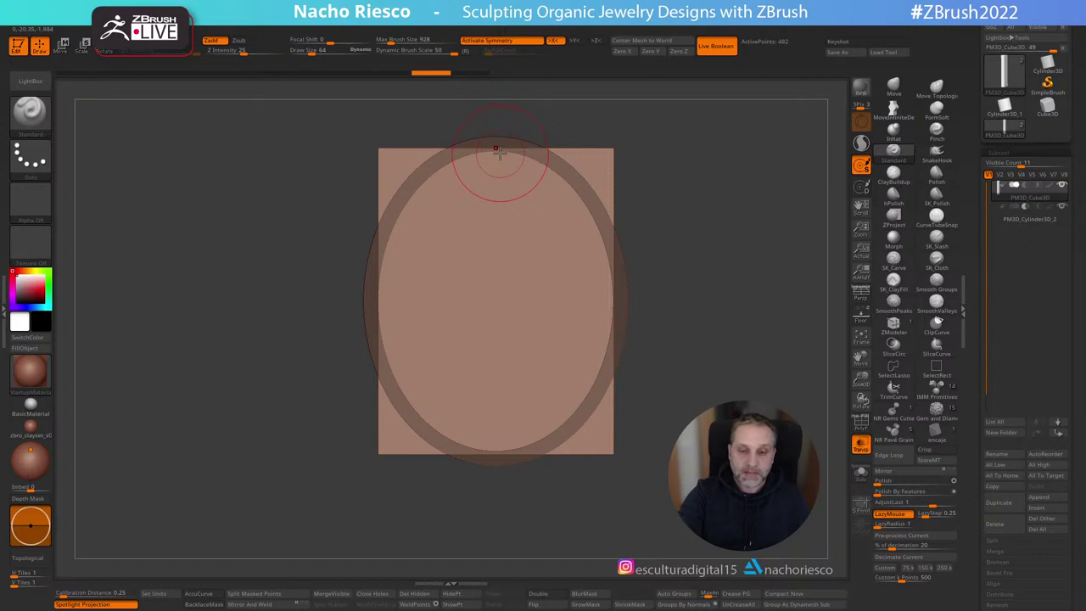
mouse_move(651, 364)
left_mouse_down()
mouse_move(756, 371)
mouse_move(749, 384)
left_mouse_up()
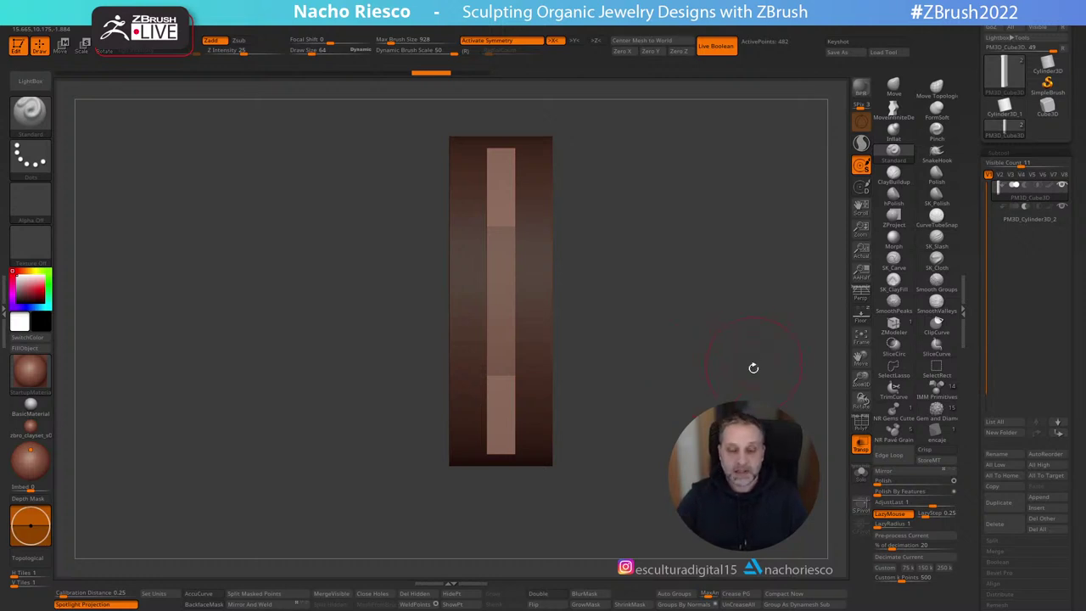
left_click_drag(753, 368, 738, 452)
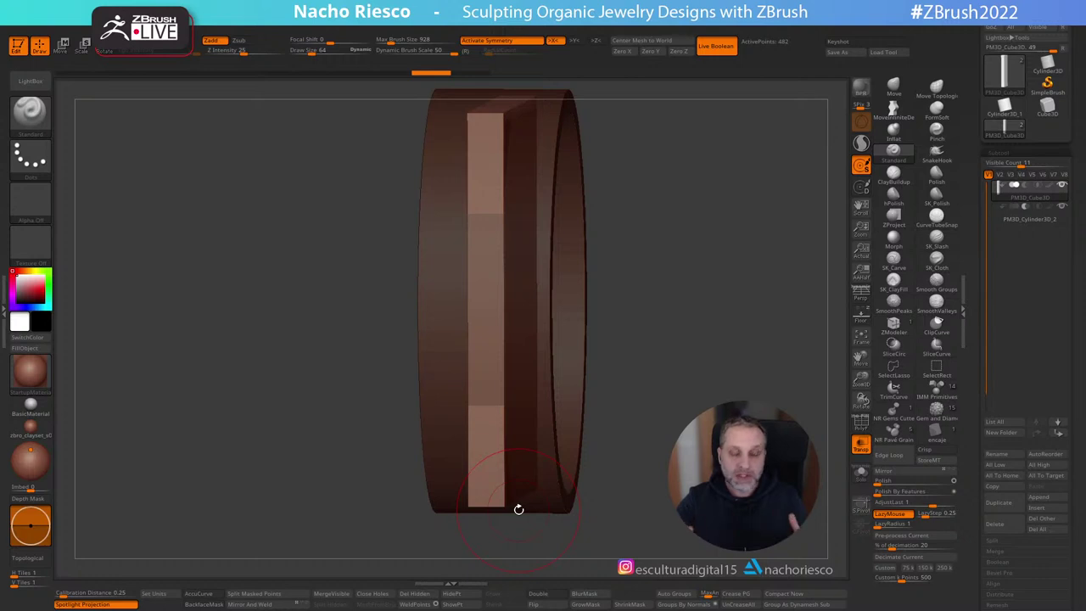
left_click_drag(518, 509, 696, 368)
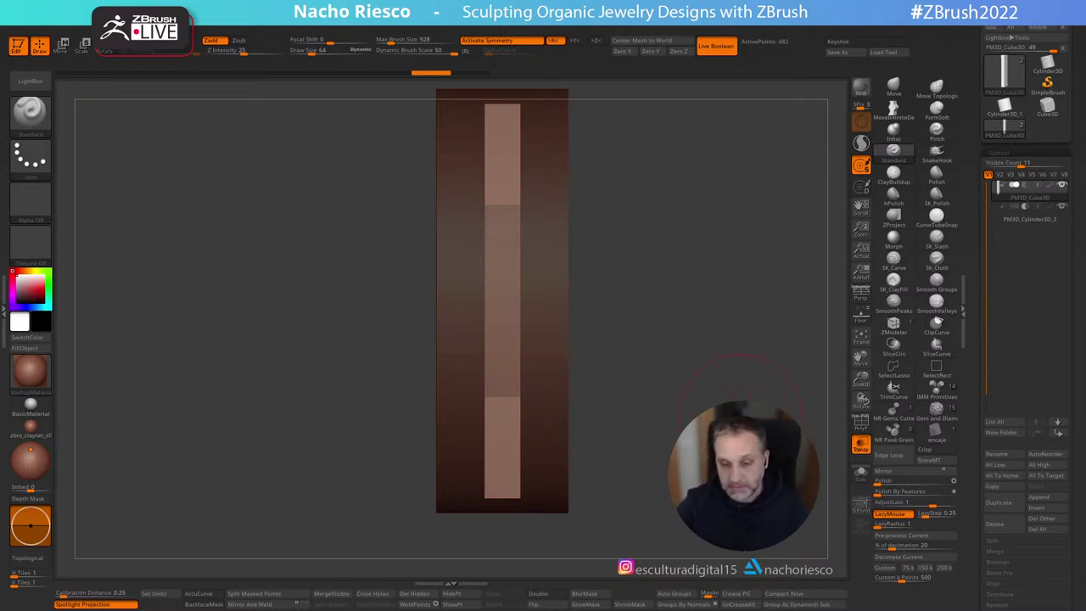
left_click_drag(739, 413, 671, 411)
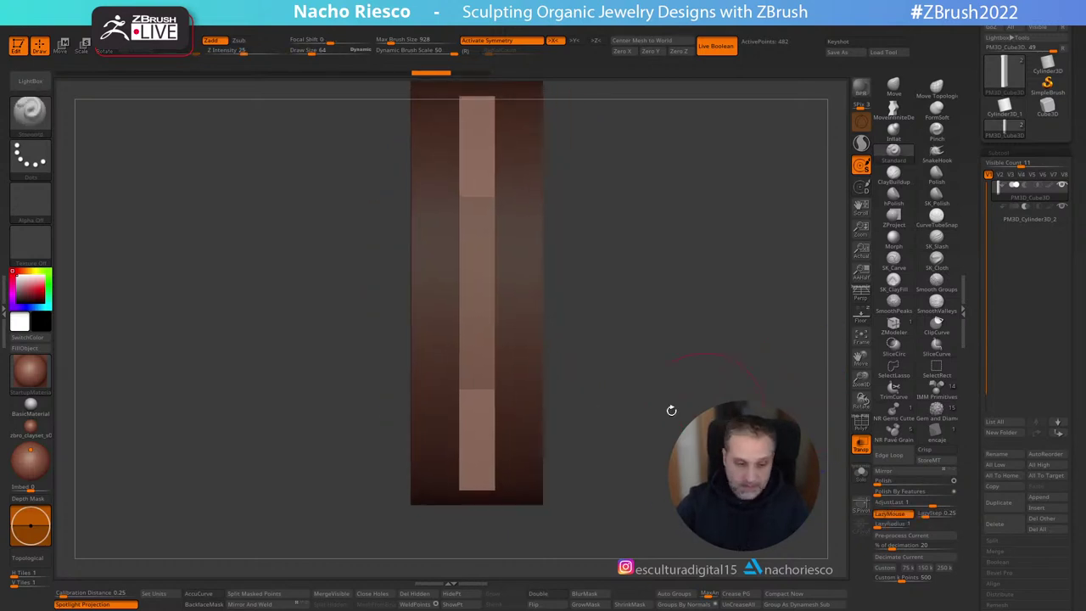
Step: Set the scene scale from the base block in Scale Master, choosing the 31.33 x 40.70 x 3.77 mm size
left_click(6, 315)
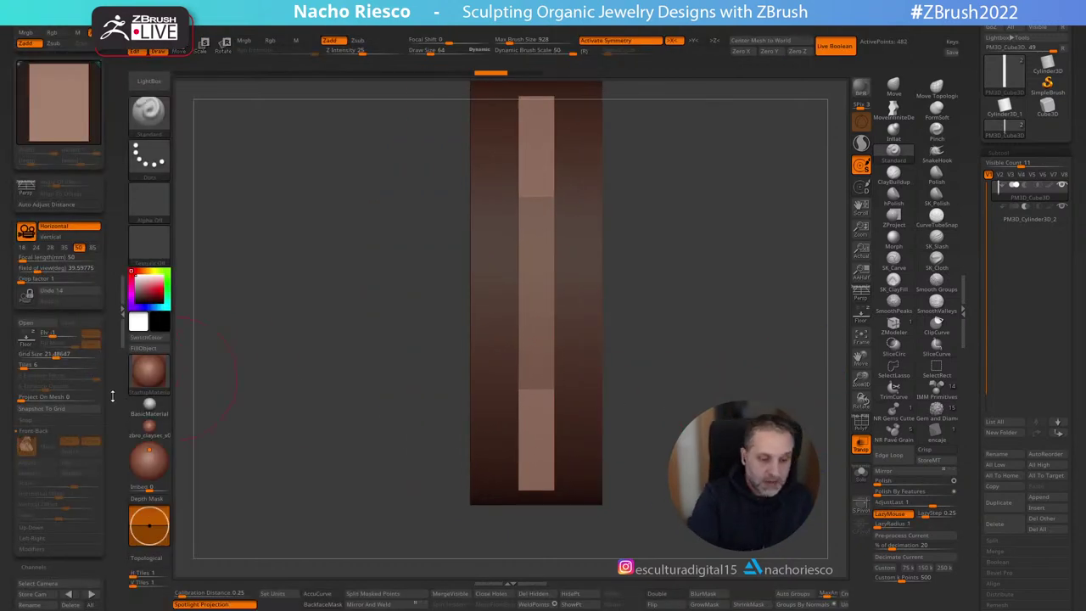
scroll(112, 395, "down", 15)
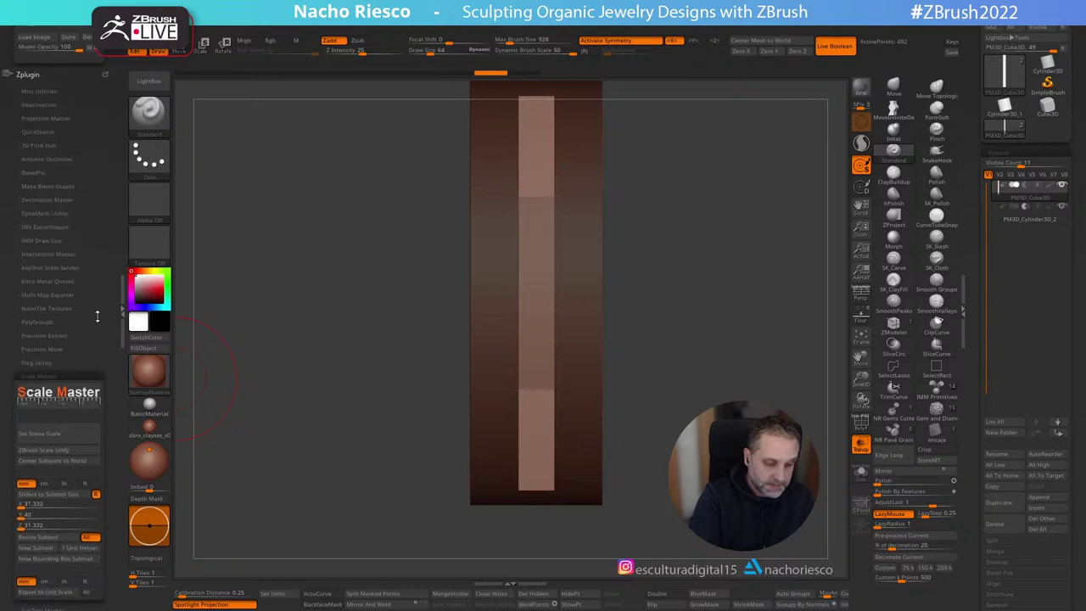
scroll(97, 315, "down", 5)
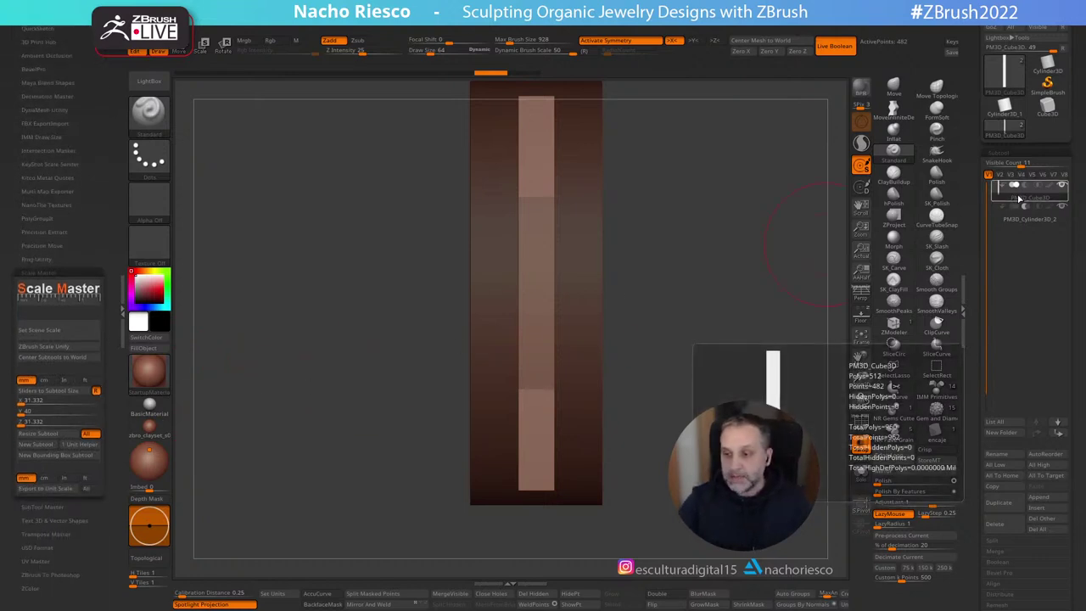
left_click_drag(810, 352, 612, 365)
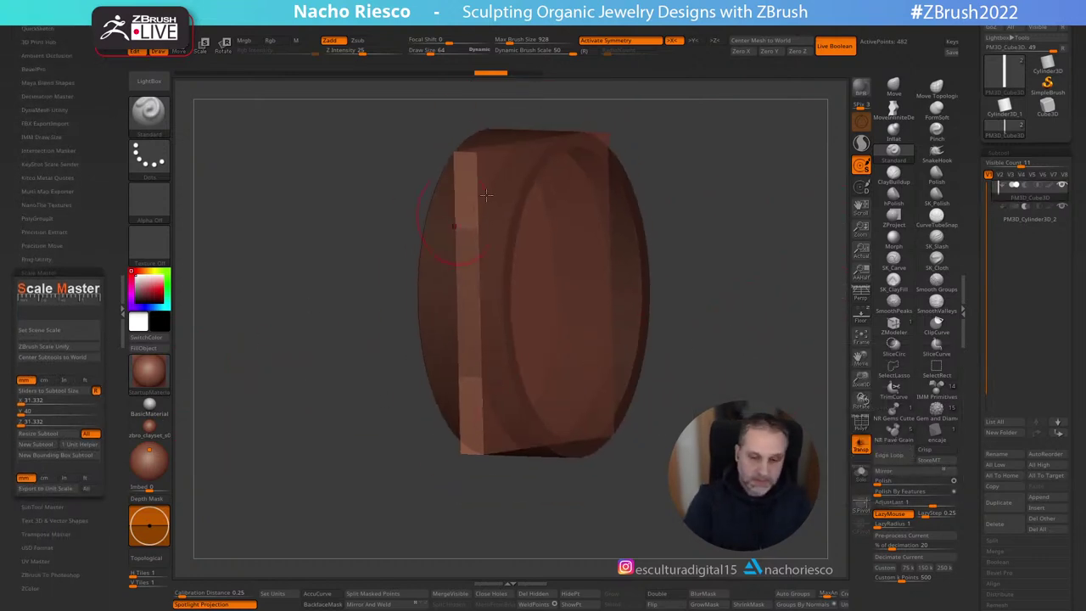
left_click(73, 331)
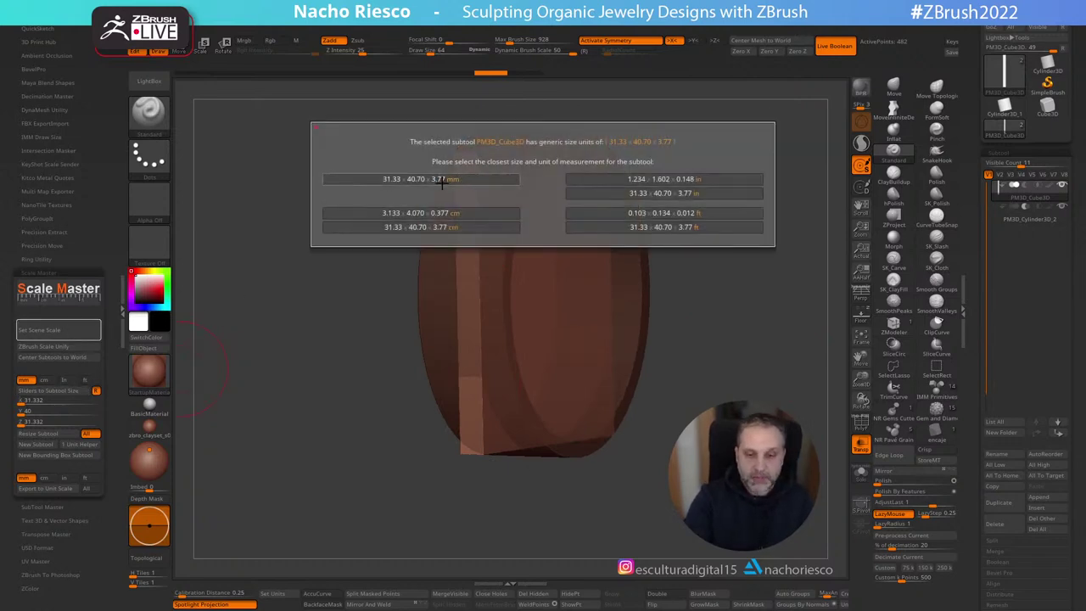
left_click(415, 179)
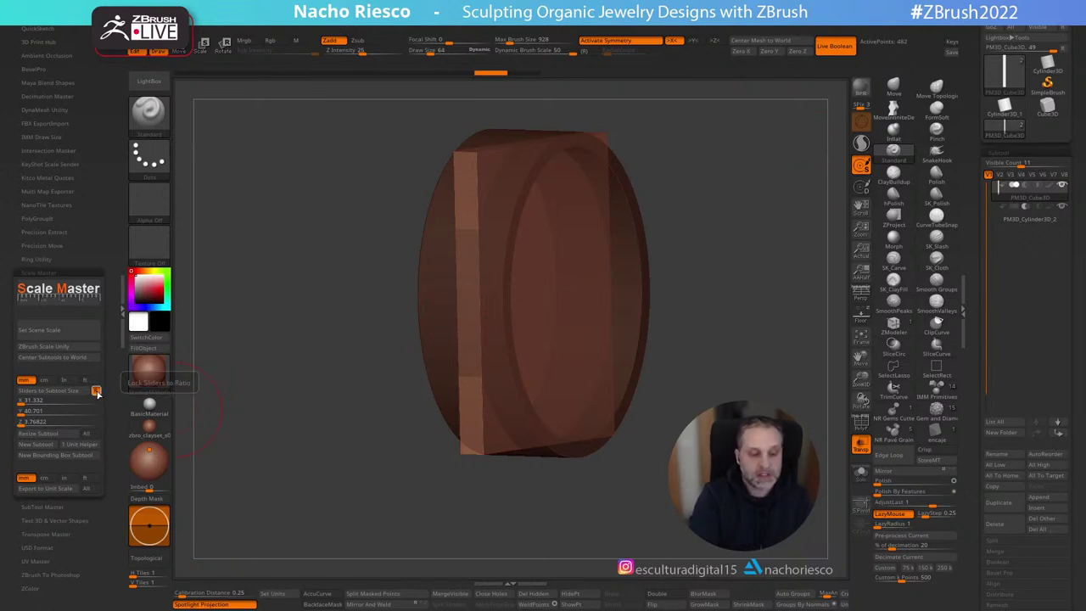
Step: Unlock the Scale Master size ratio and resize only the base block's Z dimension to 5 mm
left_click(97, 392)
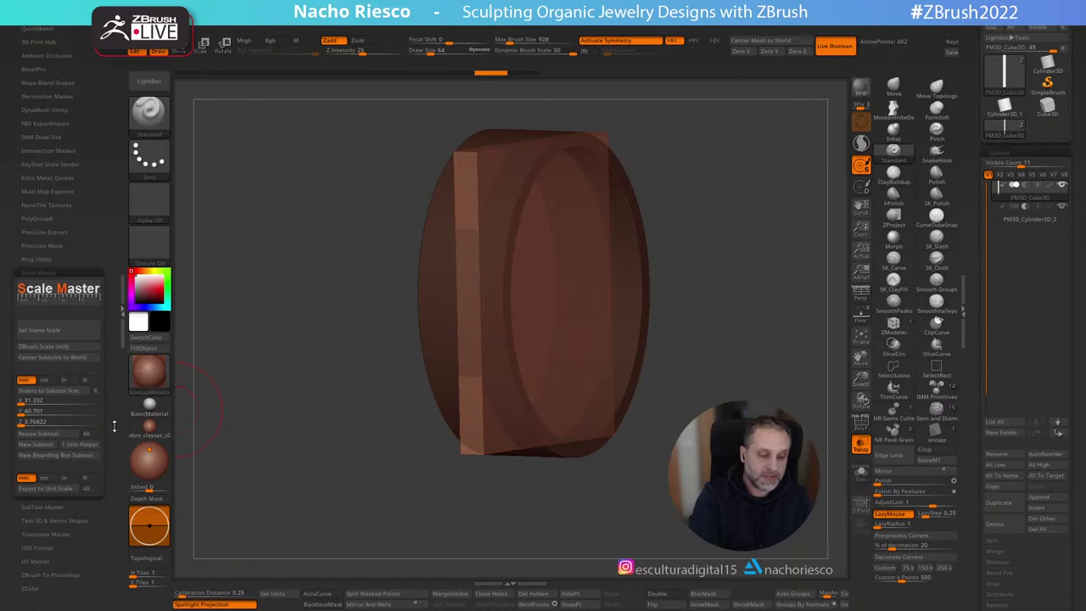
left_click(63, 421)
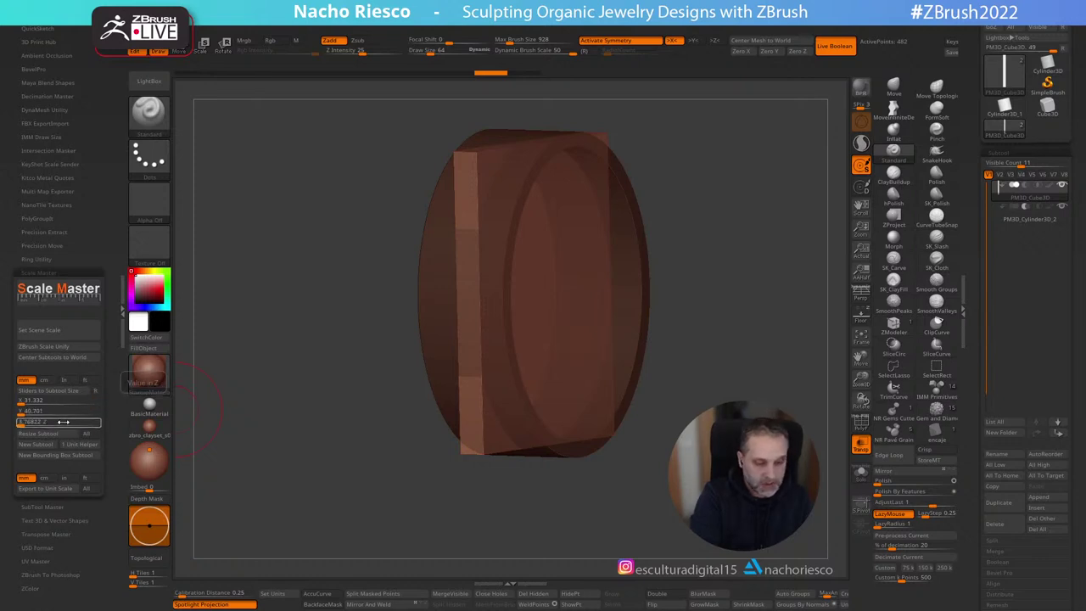
left_click(64, 422)
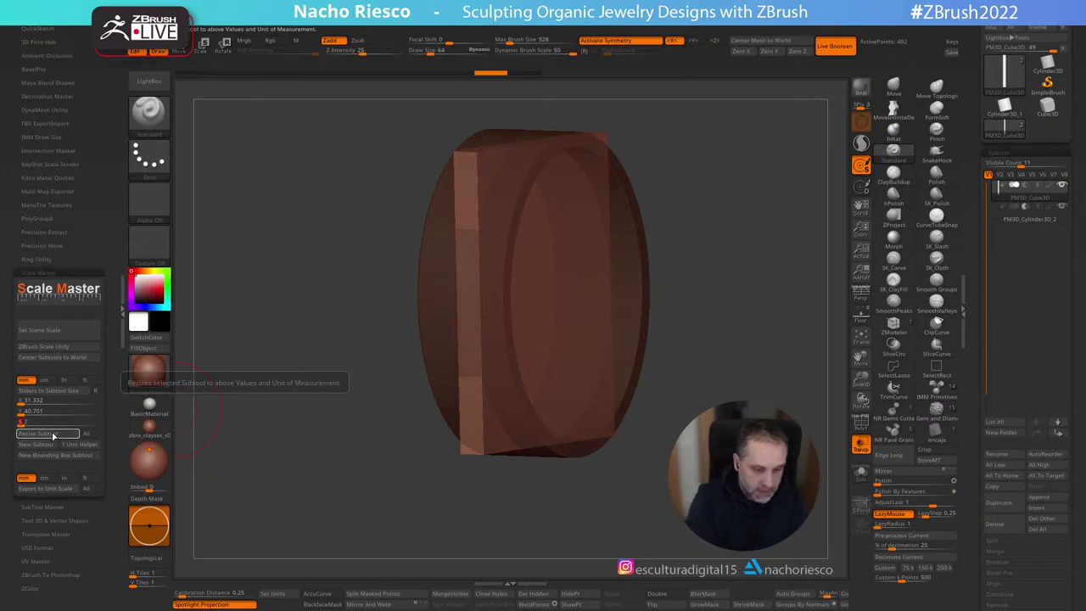
left_click(66, 435)
left_click_drag(770, 404, 748, 412, "shift")
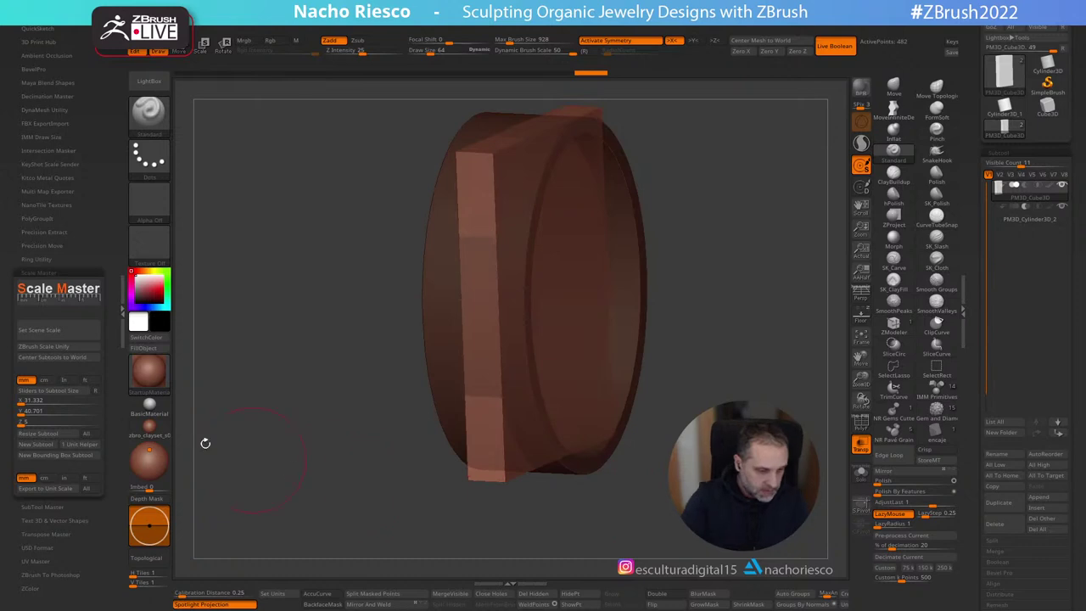
Step: Set the scene scale again with the 31.33 x 40.70 x 5.00 mm size and show the block from the side without transparency
left_click(85, 330)
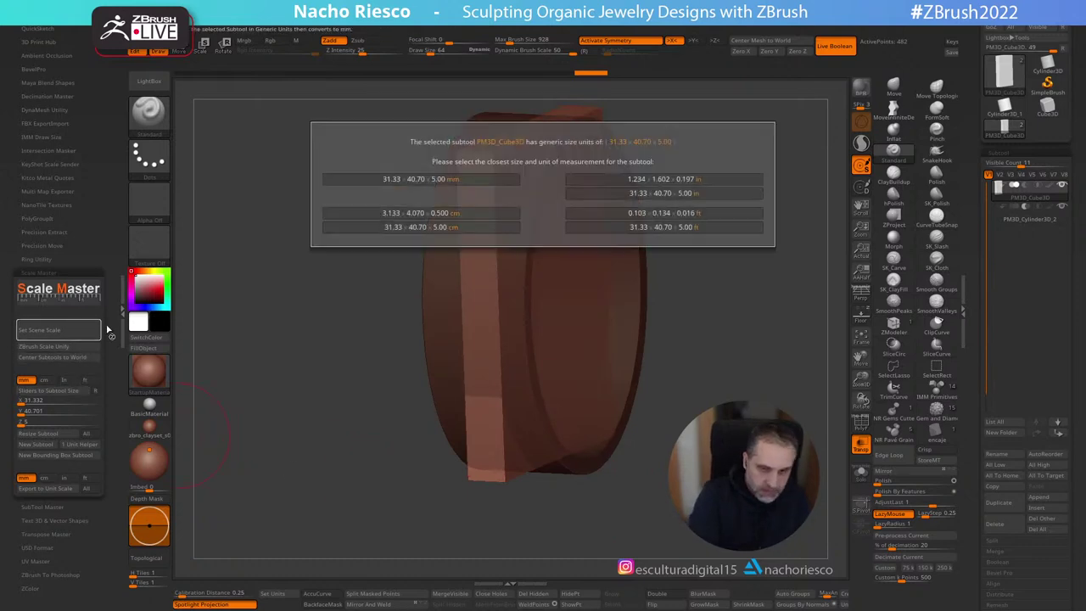
left_click(465, 178)
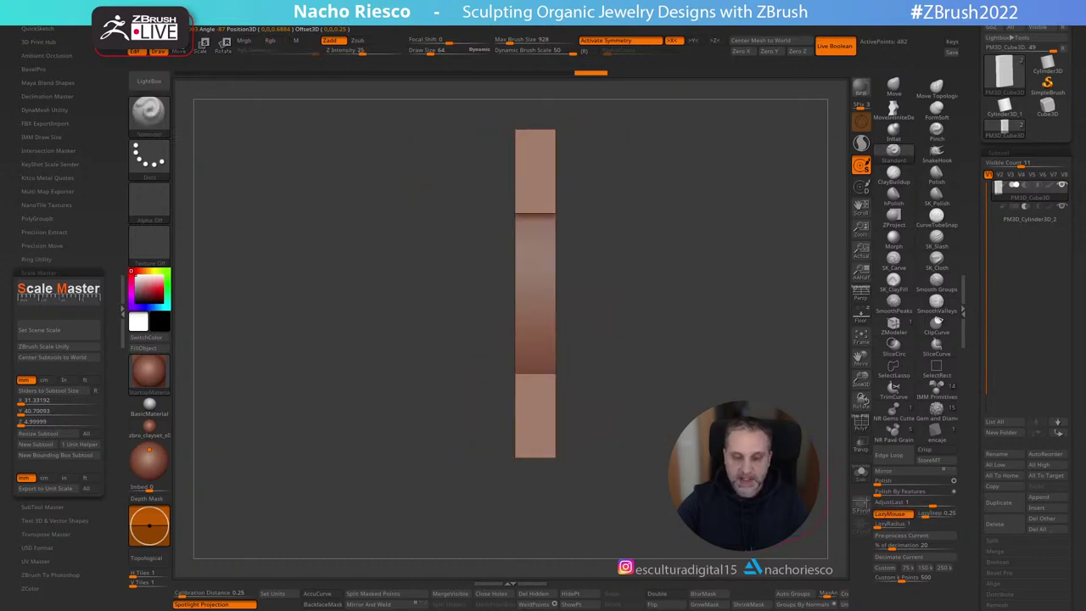
mouse_move(760, 478)
left_mouse_down("alt")
mouse_move(760, 458)
mouse_move(712, 458)
left_mouse_up("alt")
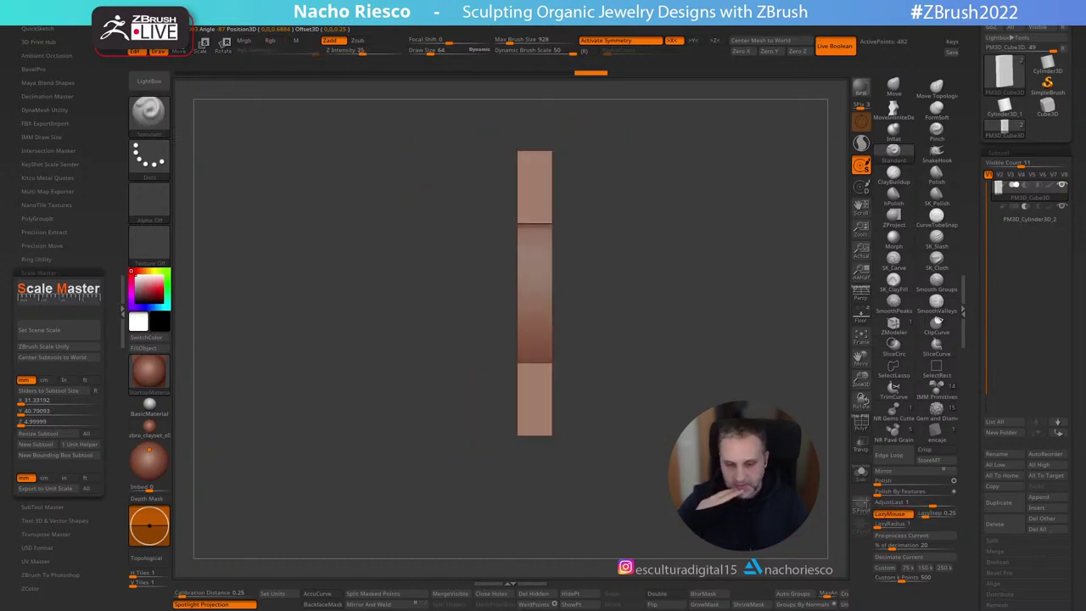
Step: Set the base block's Z size to 4 mm in Scale Master and resize the subtool
left_click(55, 421)
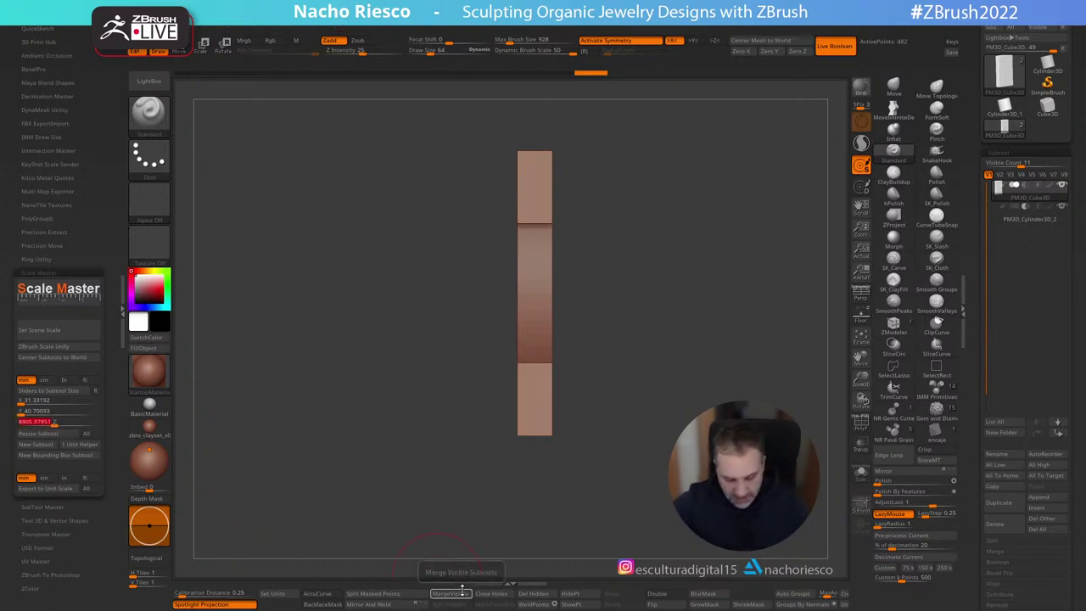
type("4")
key("Return")
left_click(51, 433)
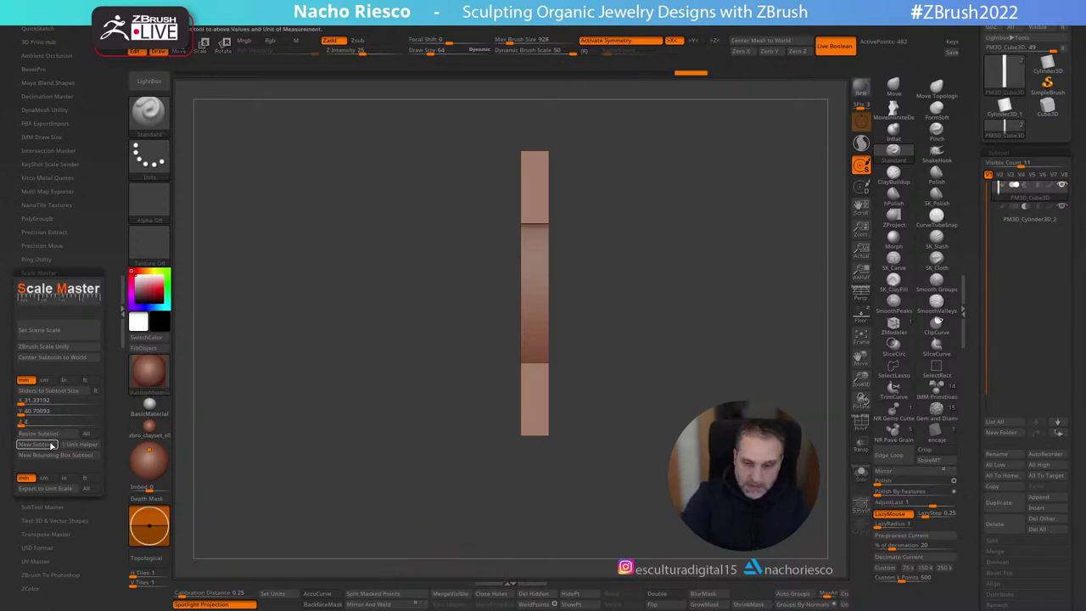
left_click_drag(668, 500, 670, 539)
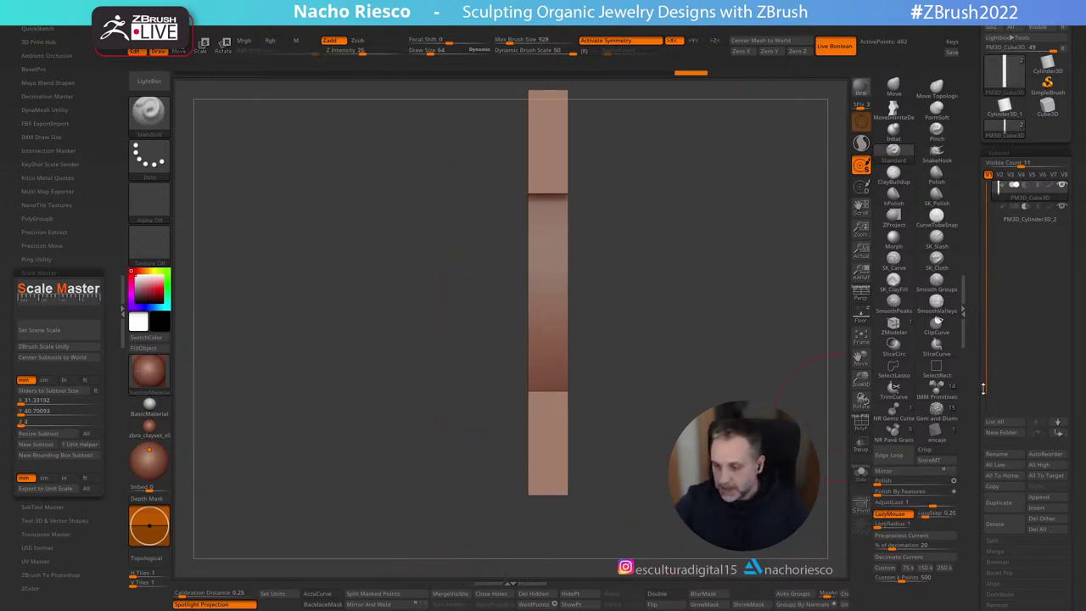
Step: Duplicate the base block, hide the oval ring, and move the copy along its thickness until it sits flush behind the original
left_click(1007, 504)
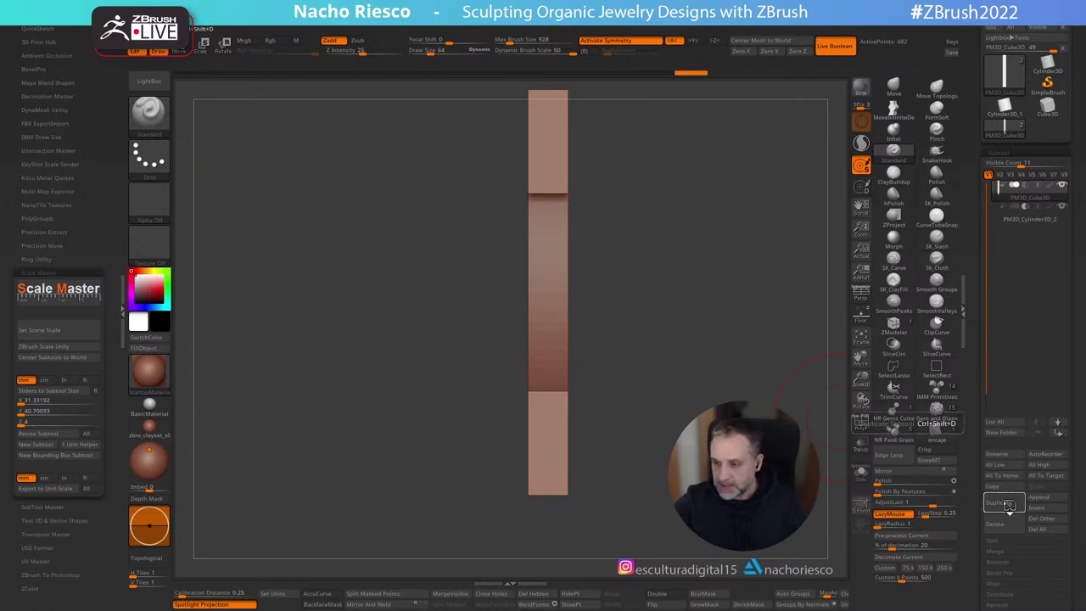
left_click(1064, 230)
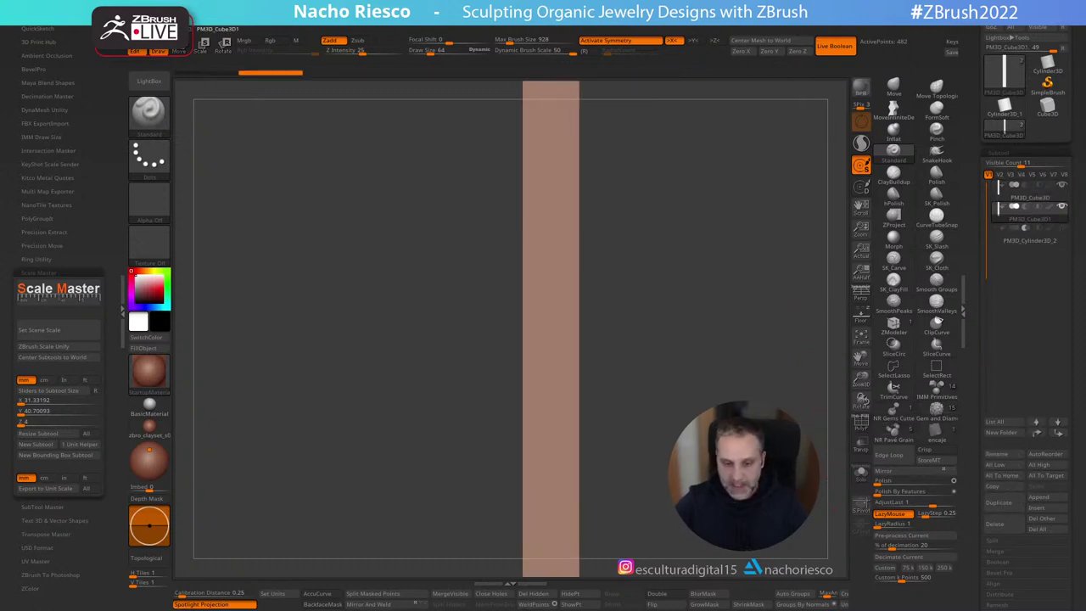
key("w")
right_click_drag(696, 375, 661, 346, "ctrl")
left_click_drag(615, 293, 494, 300)
right_click_drag(675, 299, 628, 326, "ctrl")
left_click_drag(491, 291, 492, 290)
key("q")
mouse_move(846, 387)
right_mouse_down("ctrl")
mouse_move(830, 172)
mouse_move(756, 268)
mouse_move(782, 424)
mouse_move(749, 471)
right_mouse_up("ctrl")
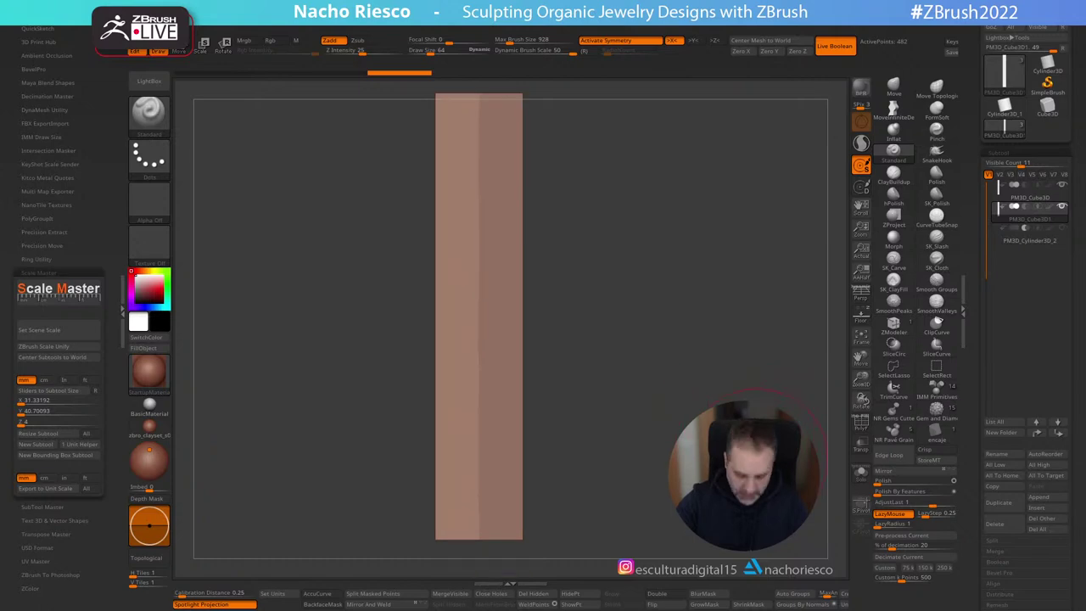
Step: Open the screen annotation tool, place its palette at the viewport's edge, and choose the pen with black ink
key("super")
left_click(366, 604)
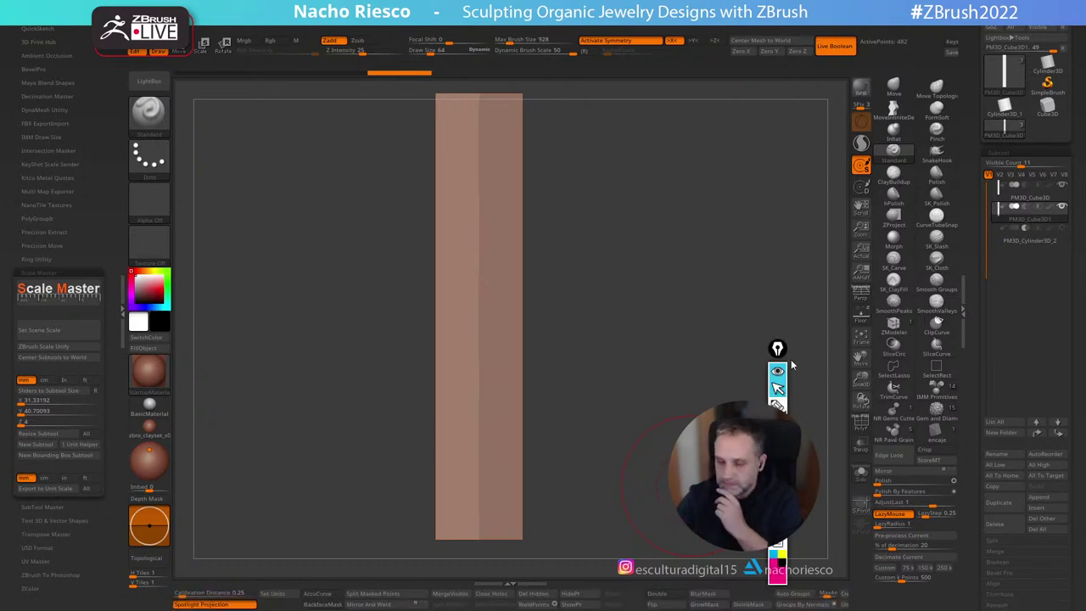
left_click_drag(777, 349, 838, 95)
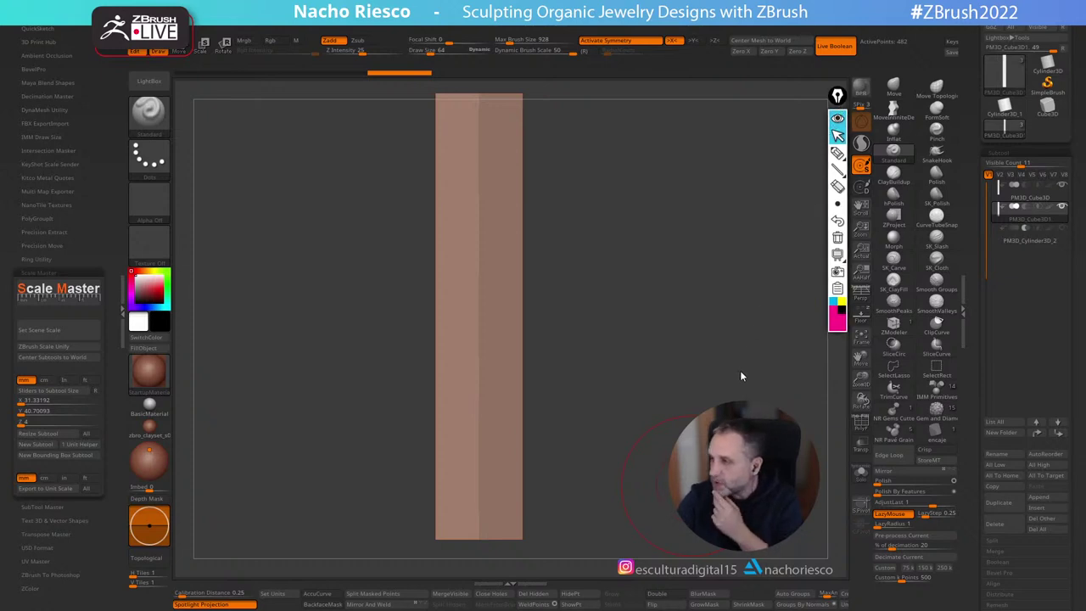
left_click(837, 204)
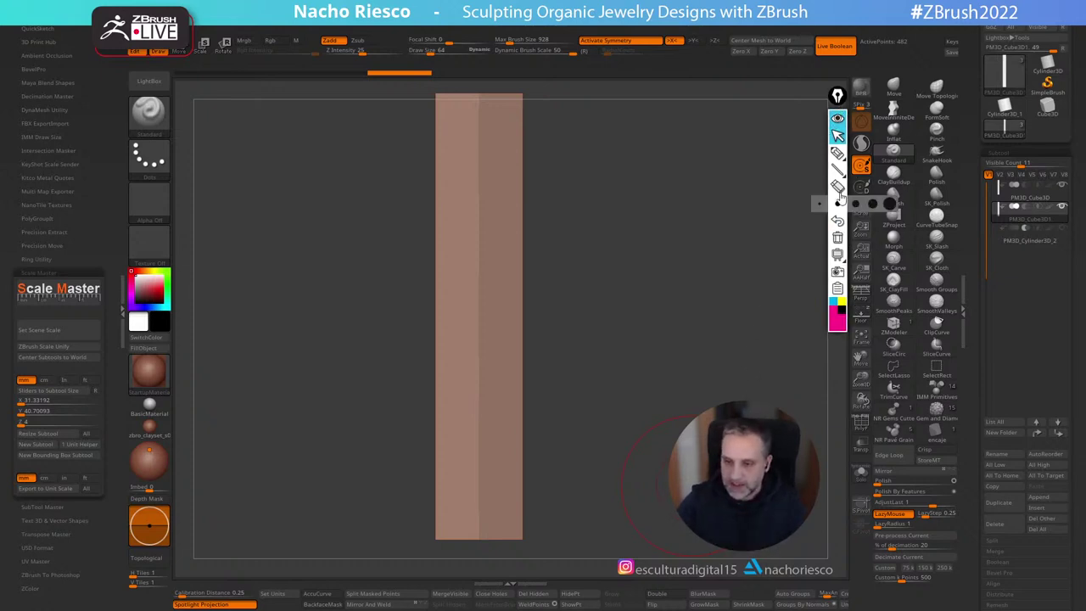
left_click(837, 152)
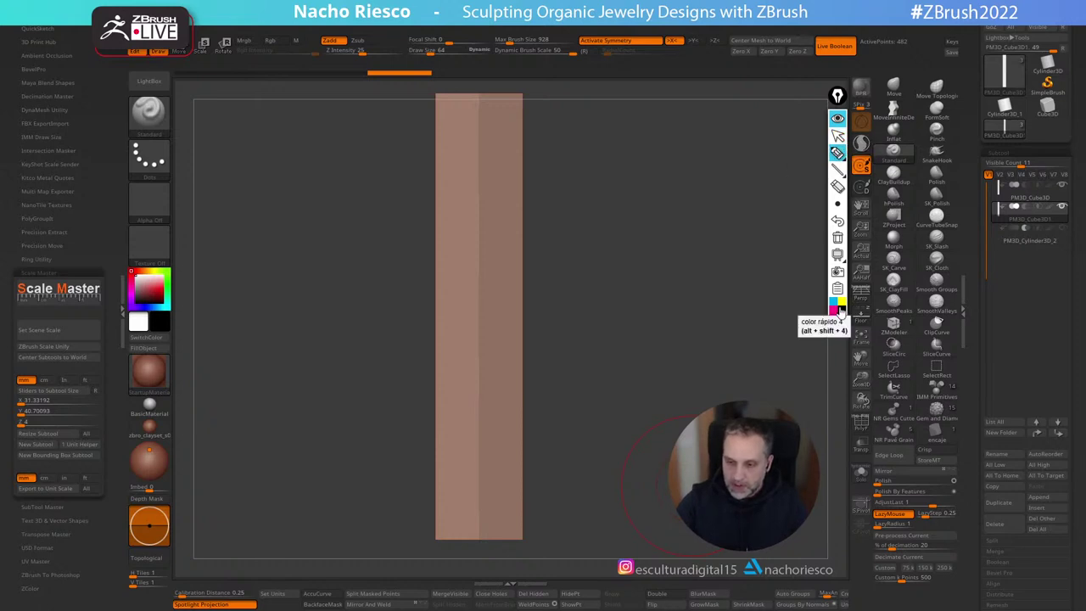
left_click(841, 316)
Step: Sketch the relief profile over the two blocks with a 4 mm depth note and X and O marks, and erase the annotations
mouse_move(480, 132)
left_mouse_down()
mouse_move(507, 166)
mouse_move(514, 225)
mouse_move(480, 481)
left_mouse_up()
left_click_drag(480, 102, 472, 523)
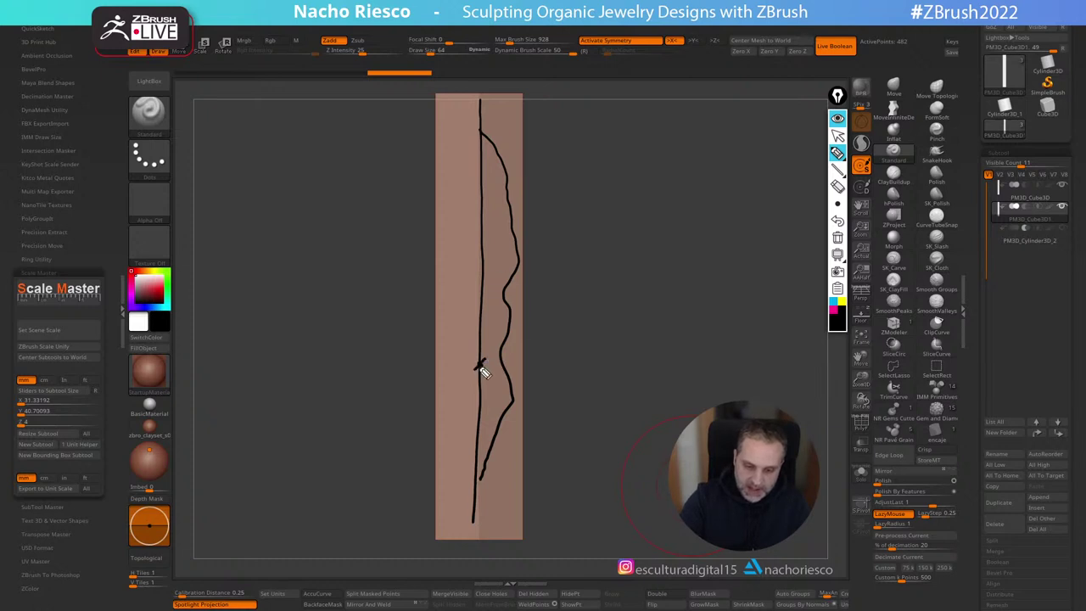
mouse_move(480, 368)
left_mouse_down()
mouse_move(552, 358)
mouse_move(552, 371)
mouse_move(591, 357)
left_mouse_up()
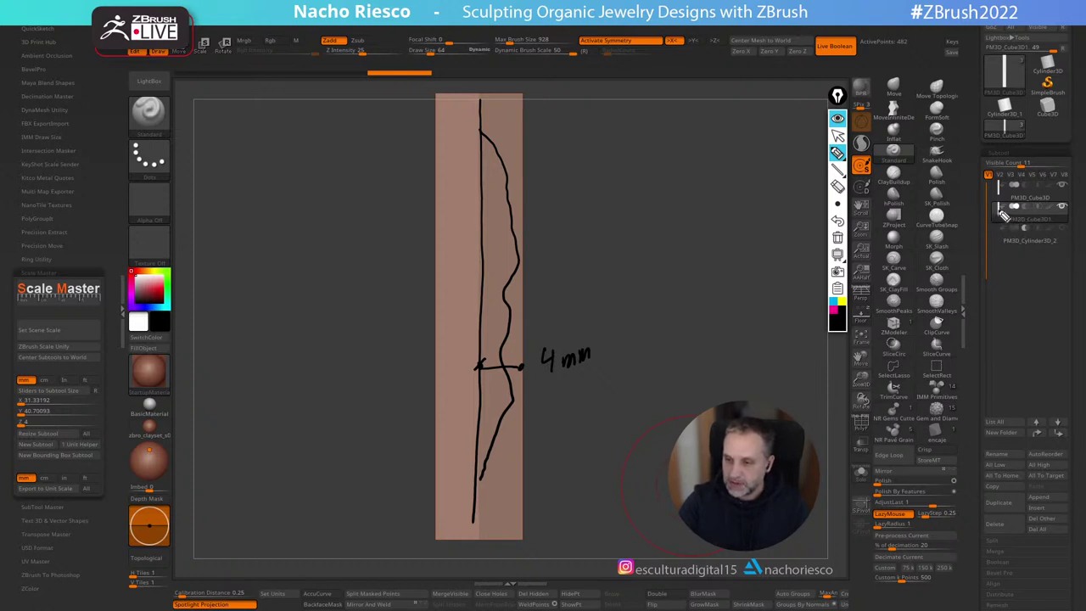
mouse_move(456, 290)
left_mouse_down()
mouse_move(444, 307)
mouse_move(458, 307)
left_mouse_up()
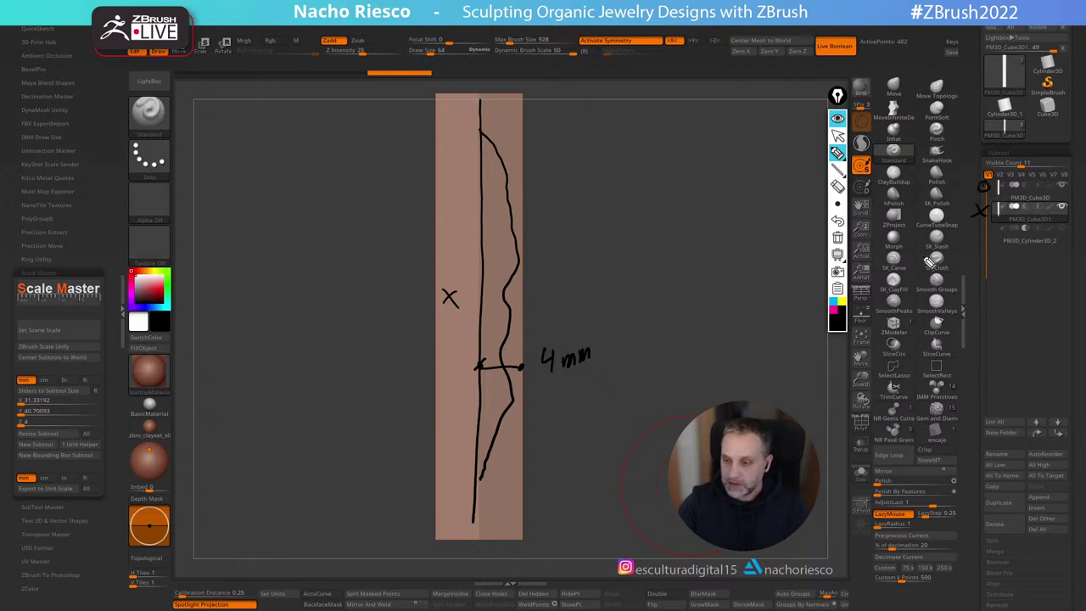
left_click_drag(513, 117, 511, 116)
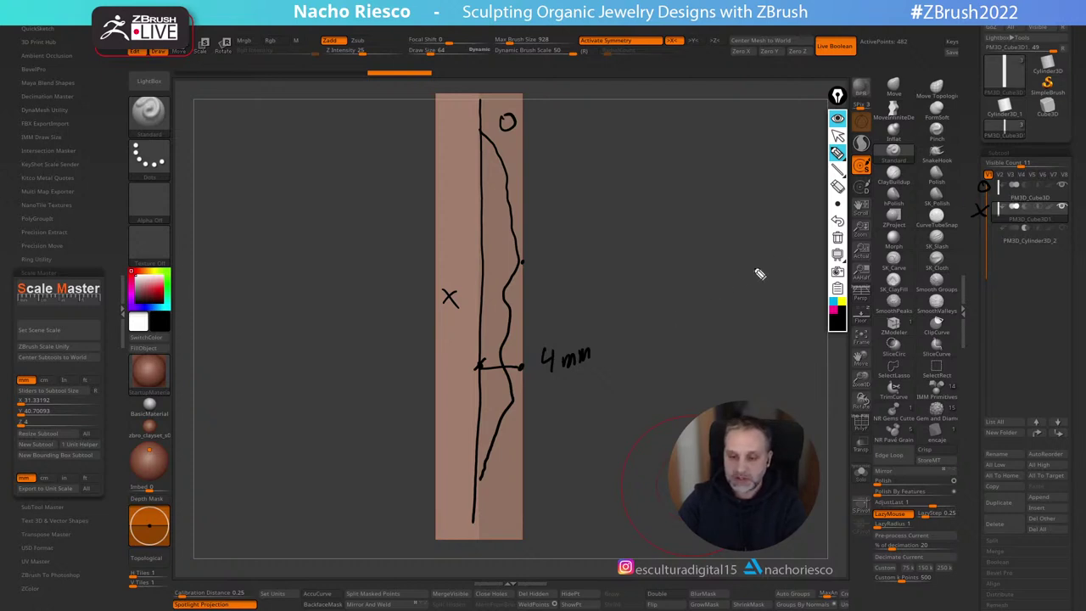
left_click(838, 238)
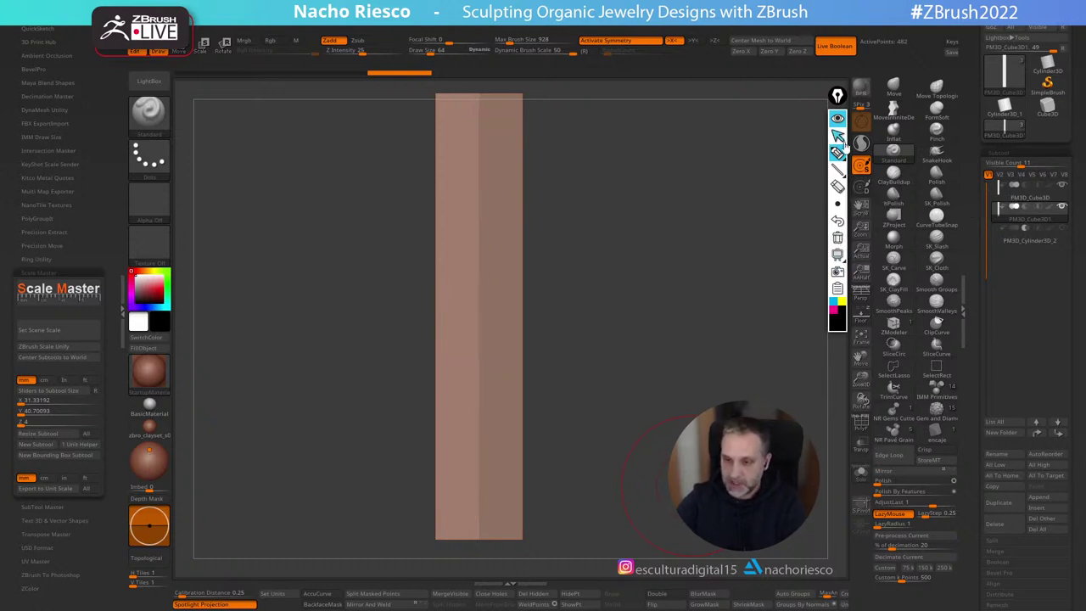
left_click(838, 136)
Step: Show the oval ring again and scale the original block very slightly along X, with transparency on
mouse_move(750, 374)
left_mouse_down()
mouse_move(708, 409)
mouse_move(710, 398)
mouse_move(727, 407)
left_mouse_up()
left_click(1062, 227)
left_click_drag(729, 365, 776, 370)
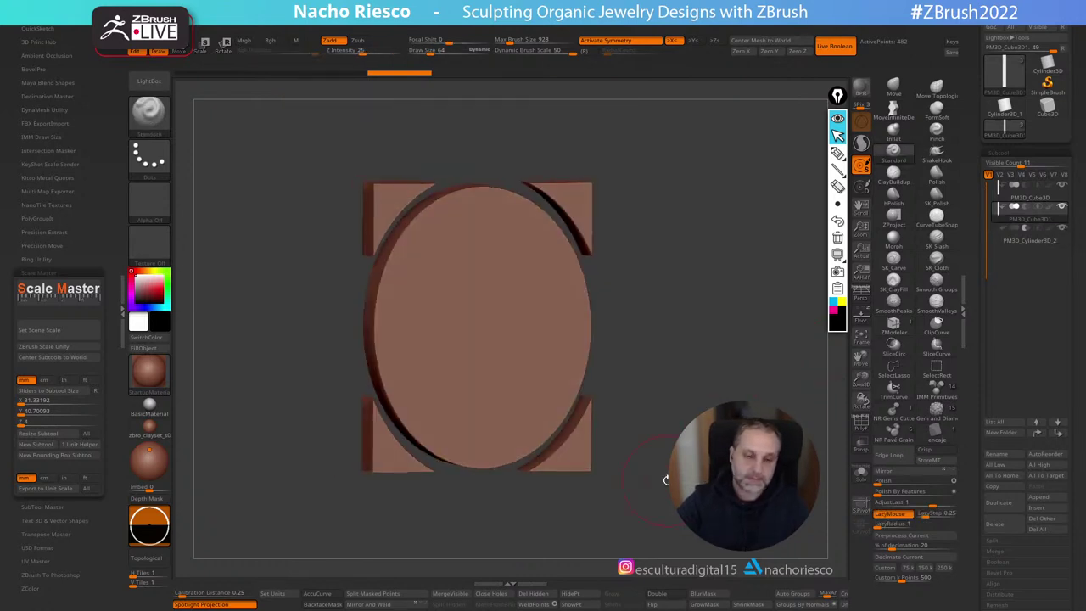
mouse_move(681, 524)
left_mouse_down()
mouse_move(670, 518)
mouse_move(685, 515)
left_mouse_up()
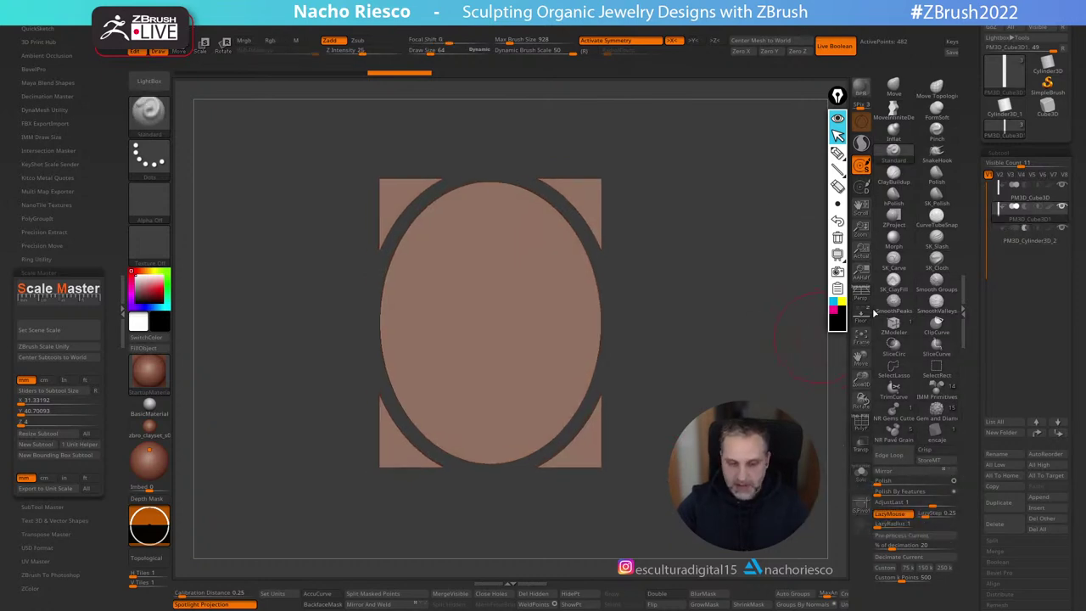
left_click(1014, 199)
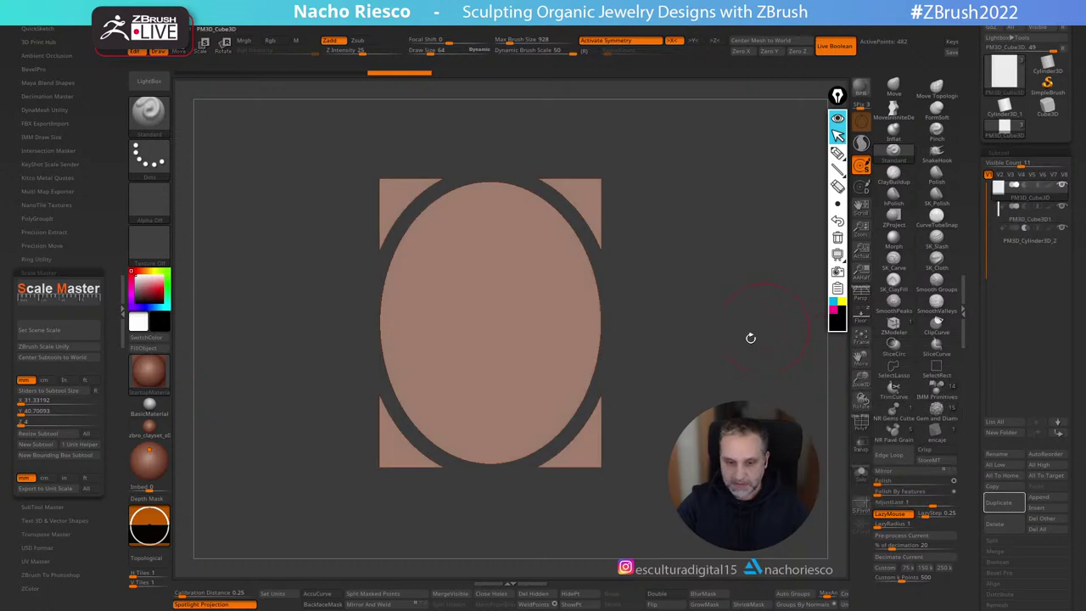
left_click_drag(751, 337, 739, 378, "alt")
key("w")
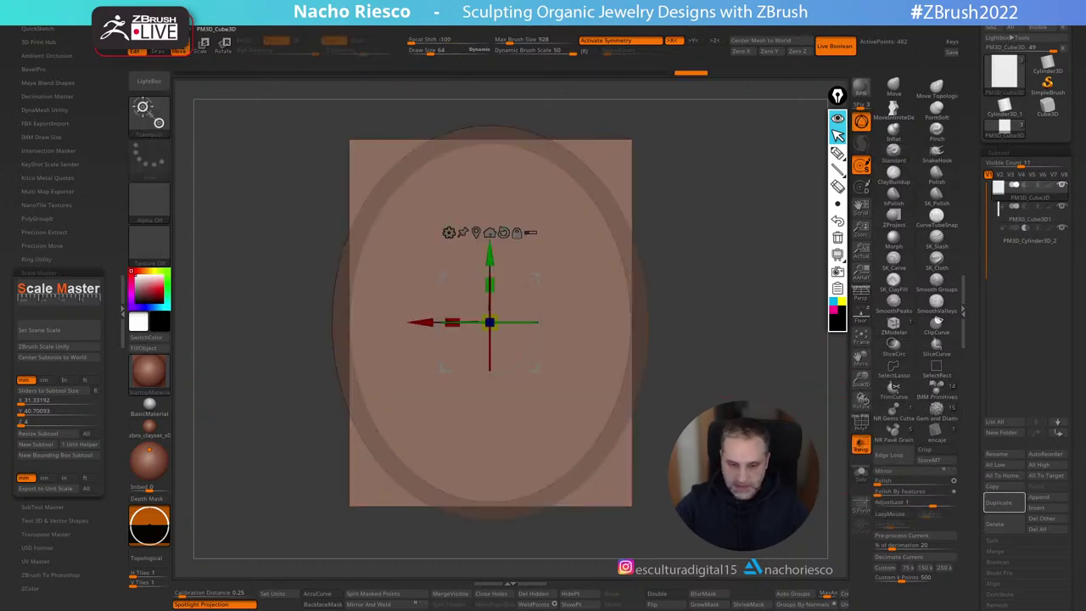
mouse_move(452, 322)
left_mouse_down()
mouse_move(462, 322)
mouse_move(450, 323)
left_mouse_up()
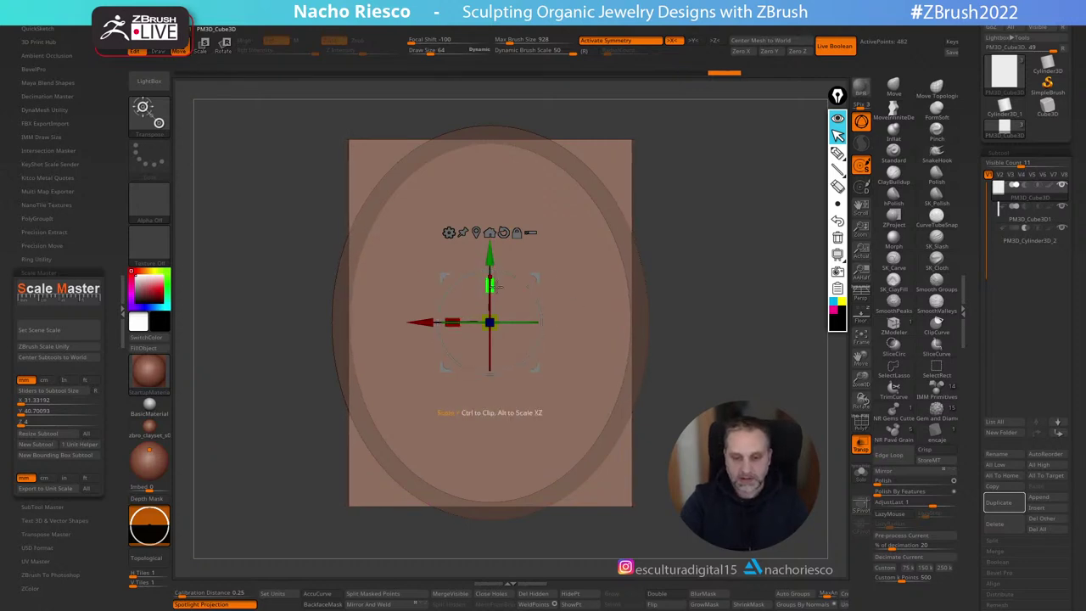
Step: Select the oval ring subtool and bring its geometry and Dynamic Subdiv settings into view
left_click(1028, 220)
left_click_drag(729, 356, 793, 364)
left_click(1002, 240)
left_click_drag(976, 501, 976, 106)
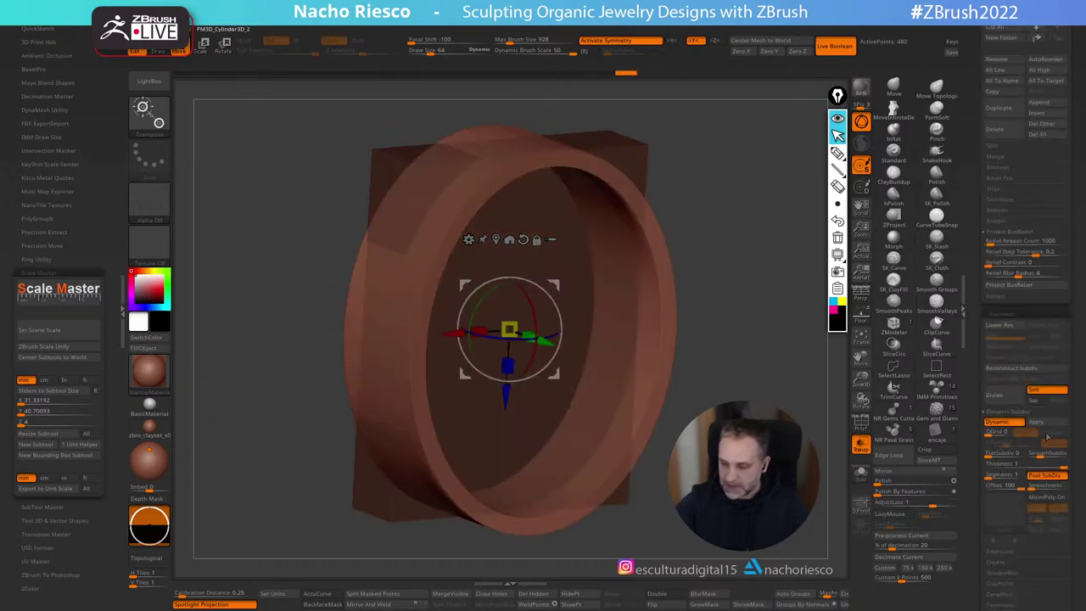
Step: Turn off transparency, return to Draw mode, collapse the Scale Master tray, and save the file
left_click(861, 443)
left_click_drag(785, 365, 768, 365, "shift")
key("q")
left_click_drag(974, 82, 972, 111)
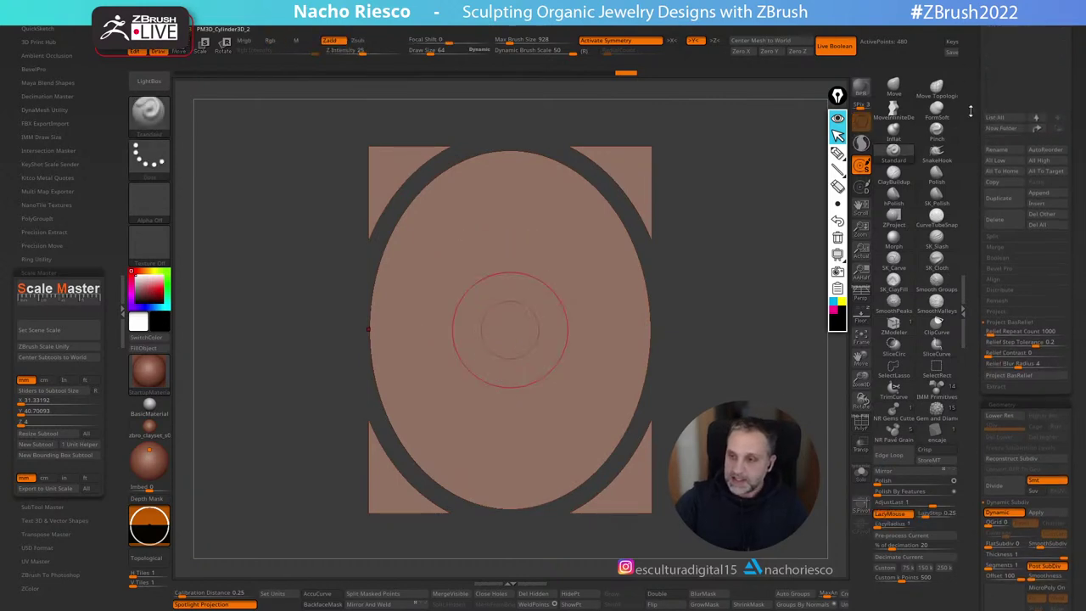
left_click(123, 309)
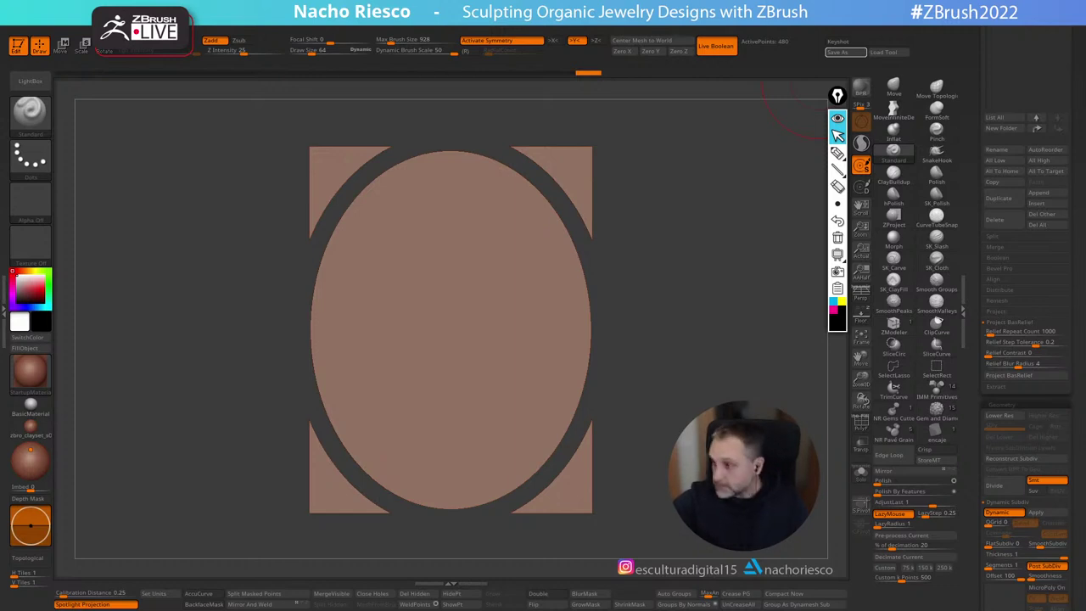
left_click_drag(685, 454, 721, 467)
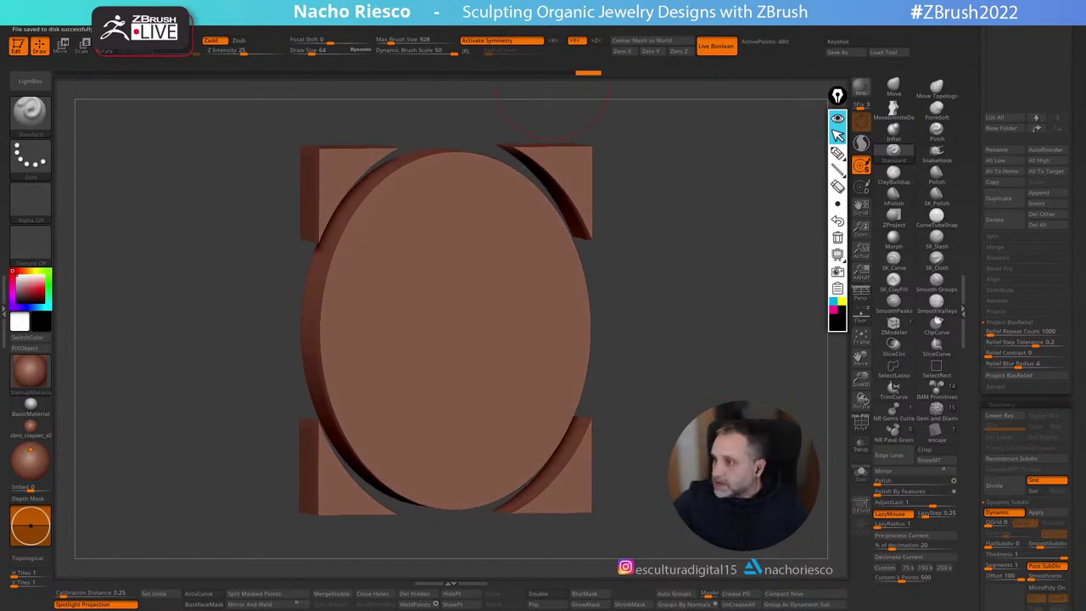
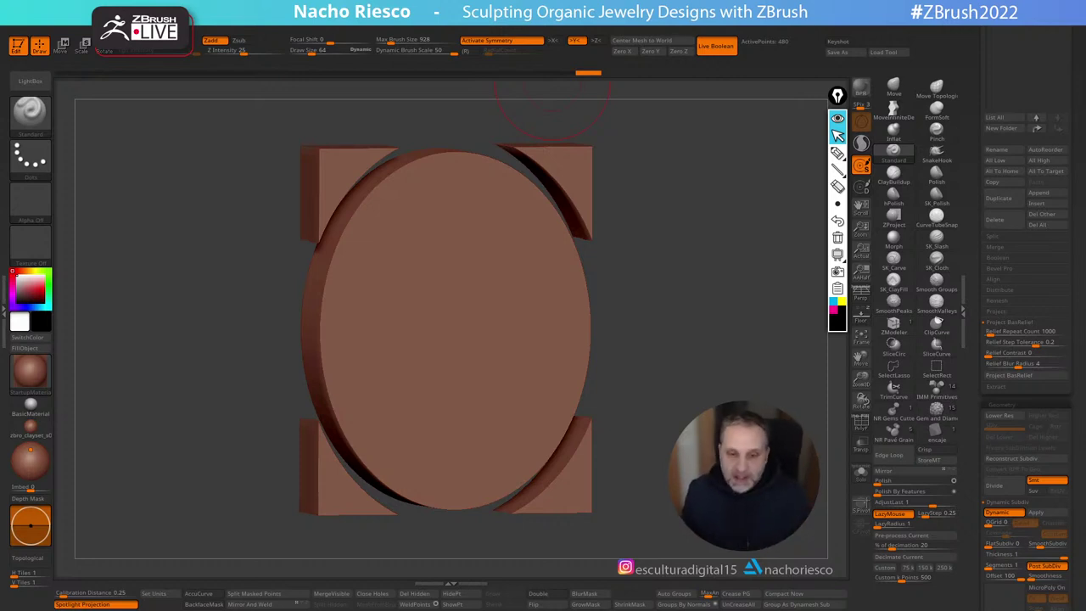
Step: Examine the cut medallion base from the front and at an angle, and review the subtool list
left_click_drag(552, 85, 659, 406, "shift")
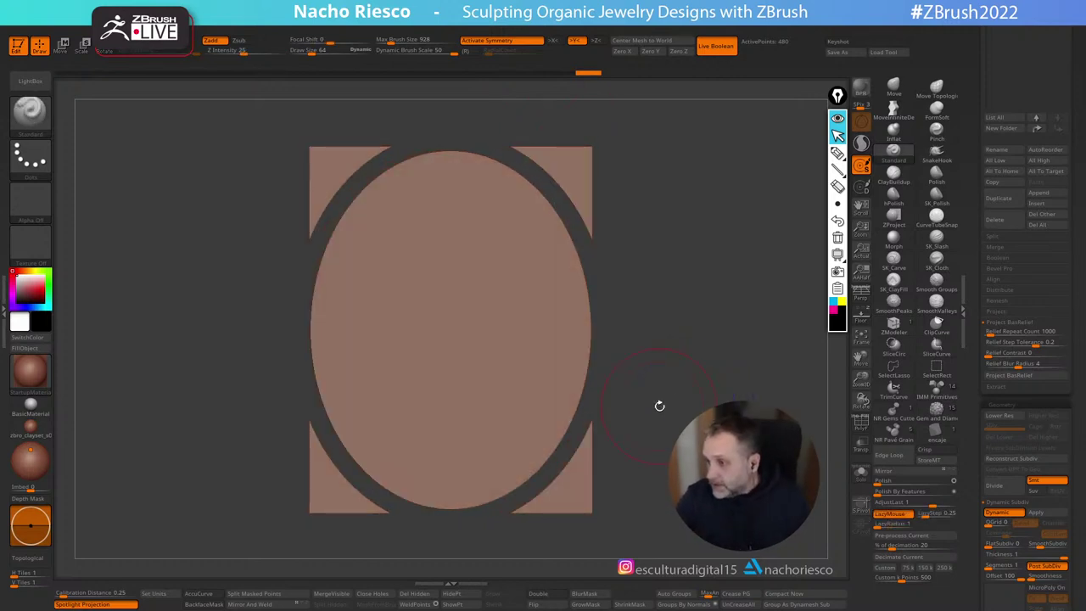
left_click_drag(713, 388, 720, 458)
left_click_drag(719, 297, 789, 315)
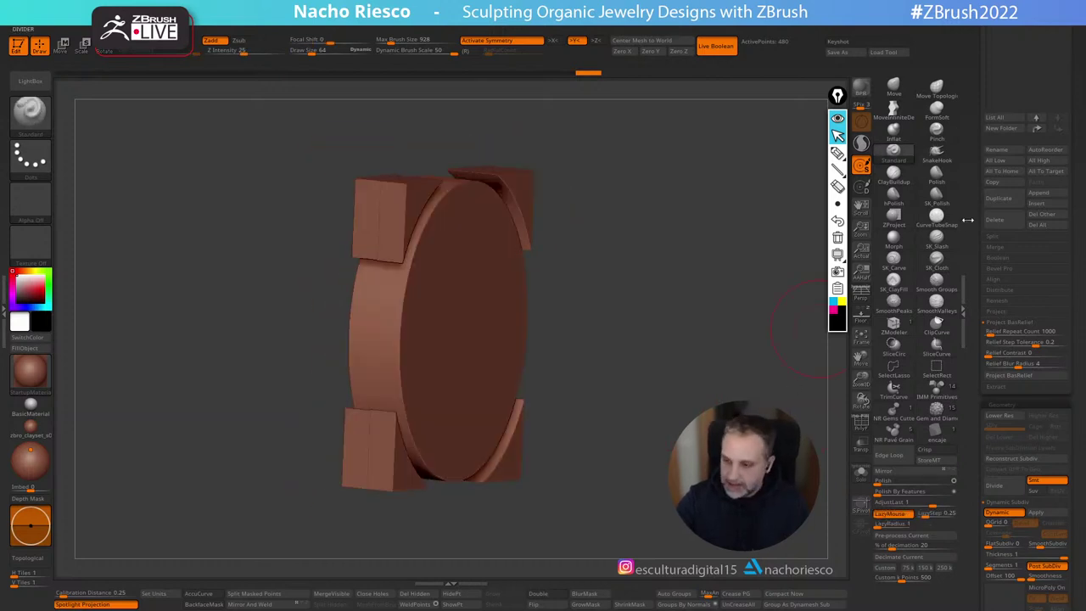
left_click_drag(973, 222, 973, 369)
left_click_drag(763, 326, 774, 335)
left_click_drag(676, 501, 642, 513)
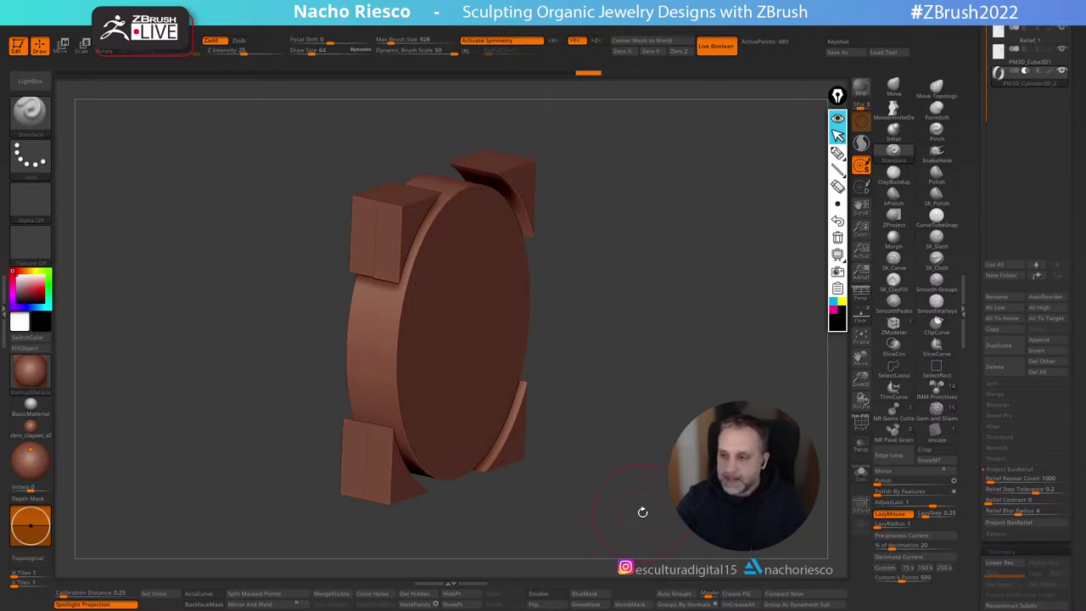
left_click_drag(676, 433, 697, 339)
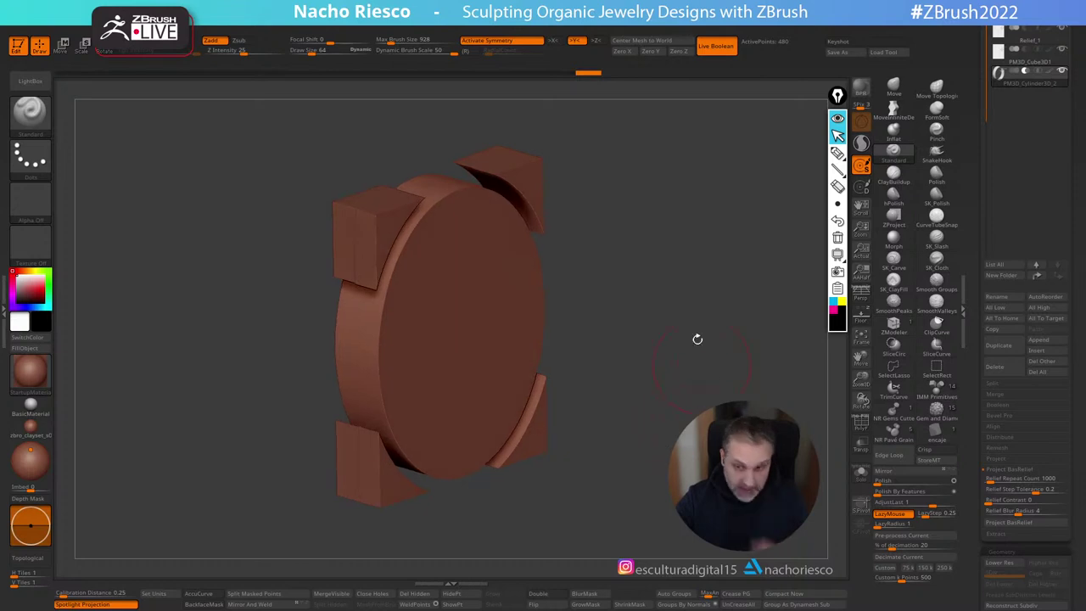
Step: Import the praying statue image as a texture and add it to Spotlight
left_click(549, 26)
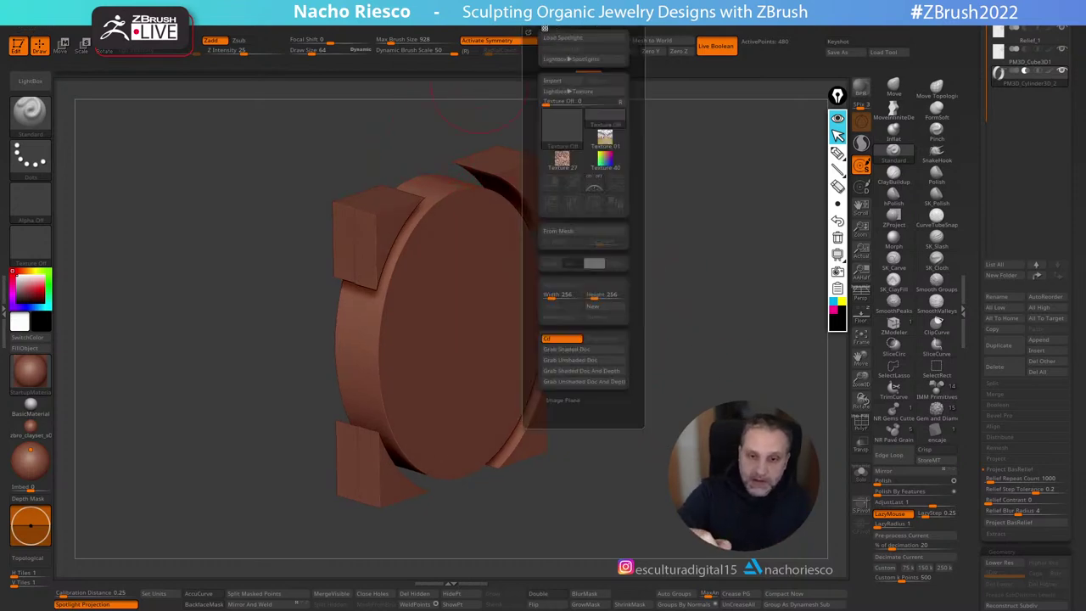
left_click(564, 83)
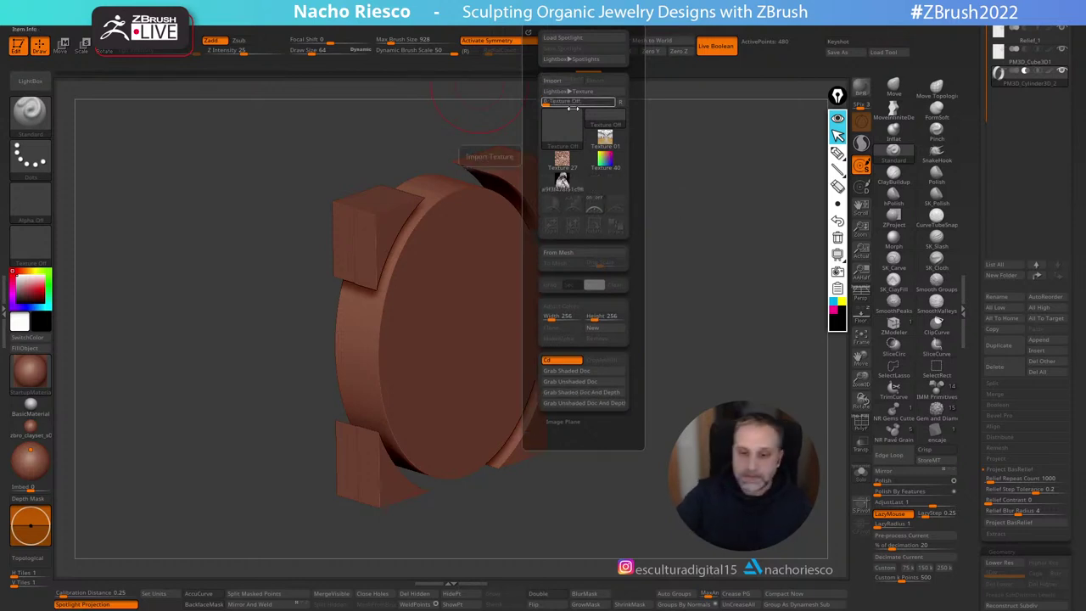
left_click(616, 206)
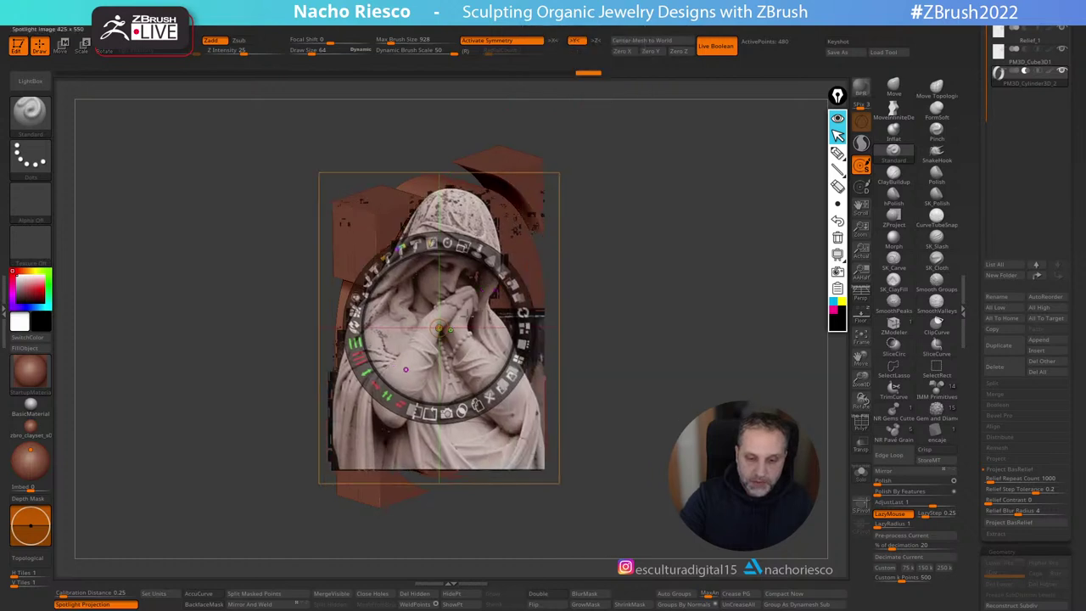
Step: Move the statue reference image beside the medallion and leave Spotlight editing with the image kept on screen
left_click_drag(499, 312, 225, 231)
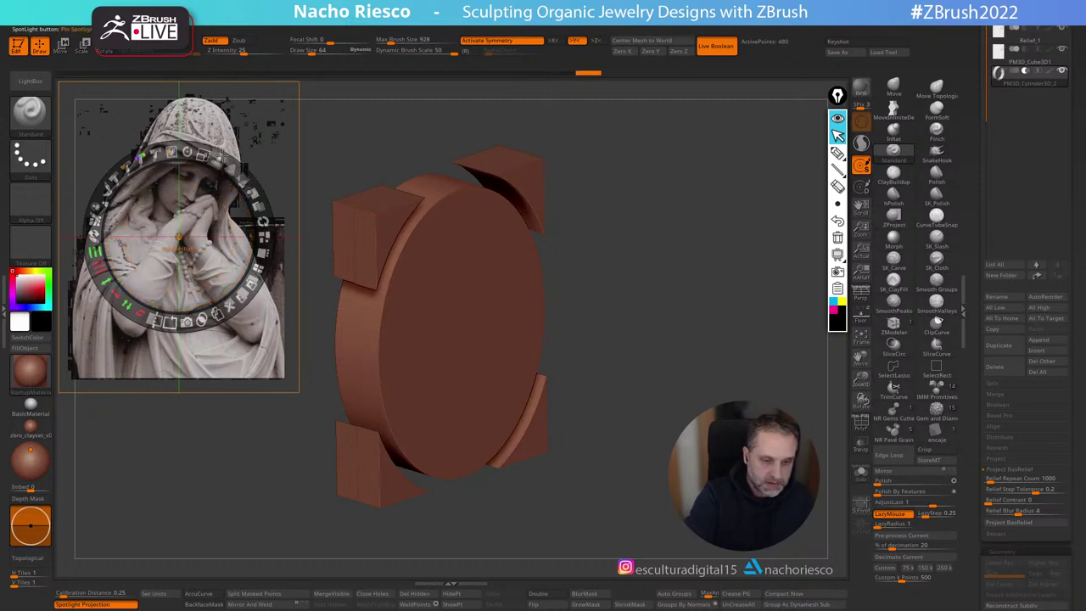
left_click_drag(244, 180, 255, 196)
key("z")
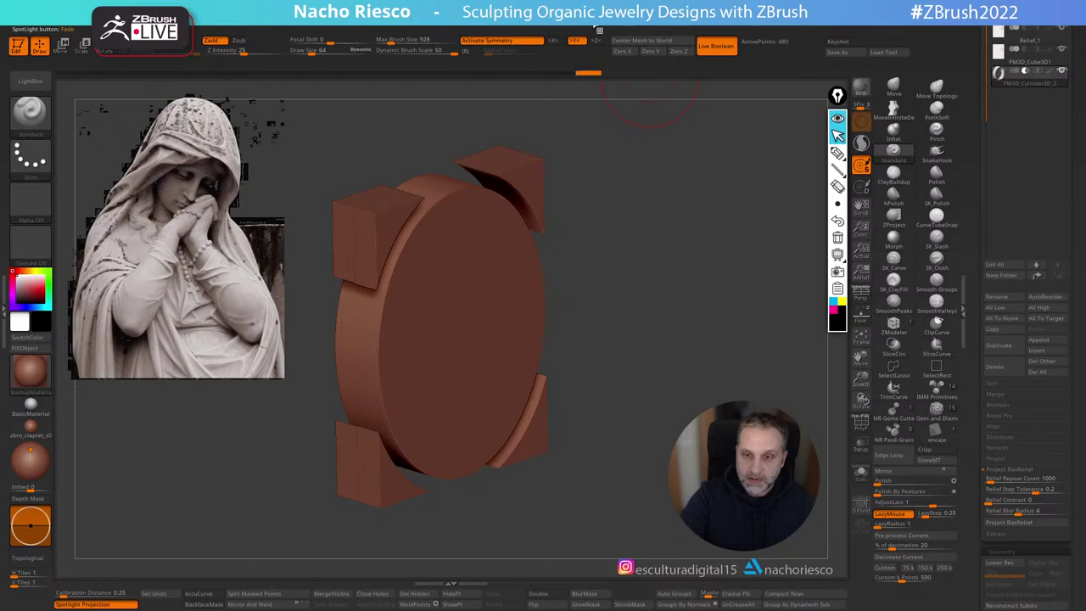
key("space")
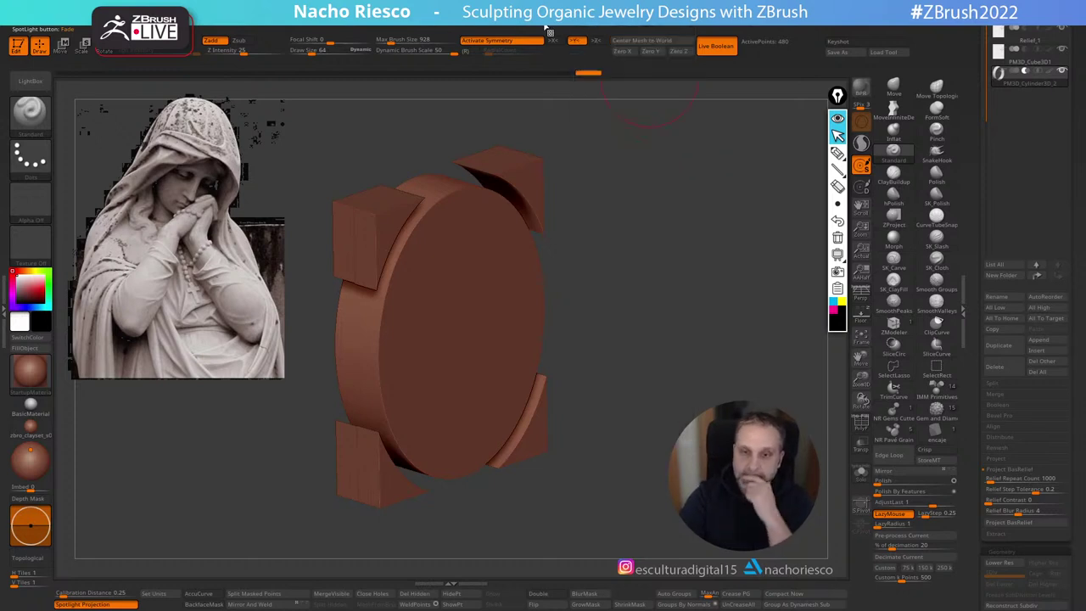
Step: Add the oval-cropped statue texture to Spotlight and delete the rectangular statue image from it
left_click(547, 20)
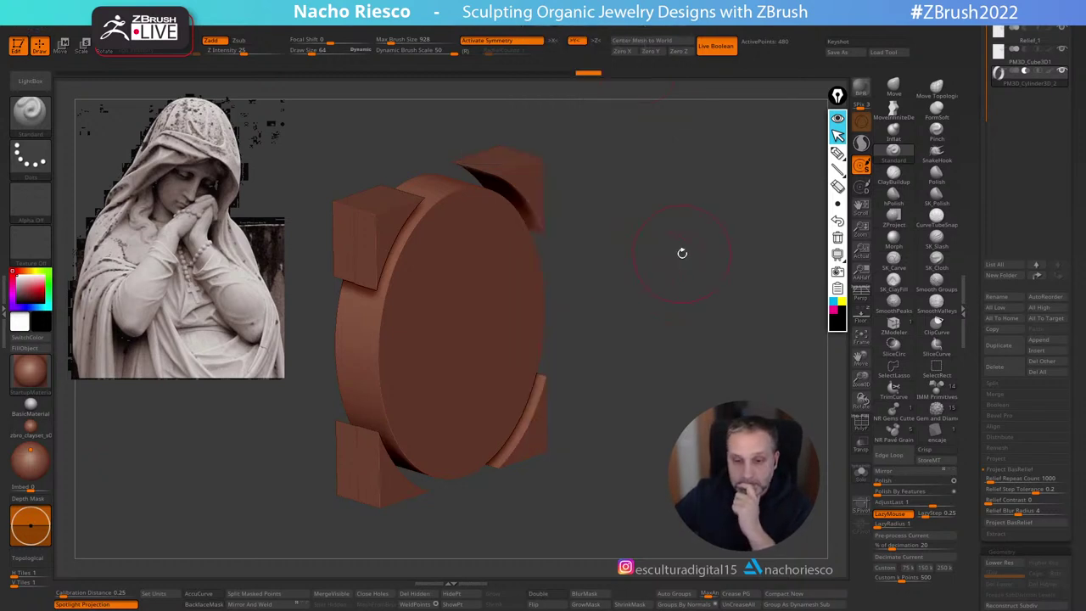
key("t")
left_click(604, 180)
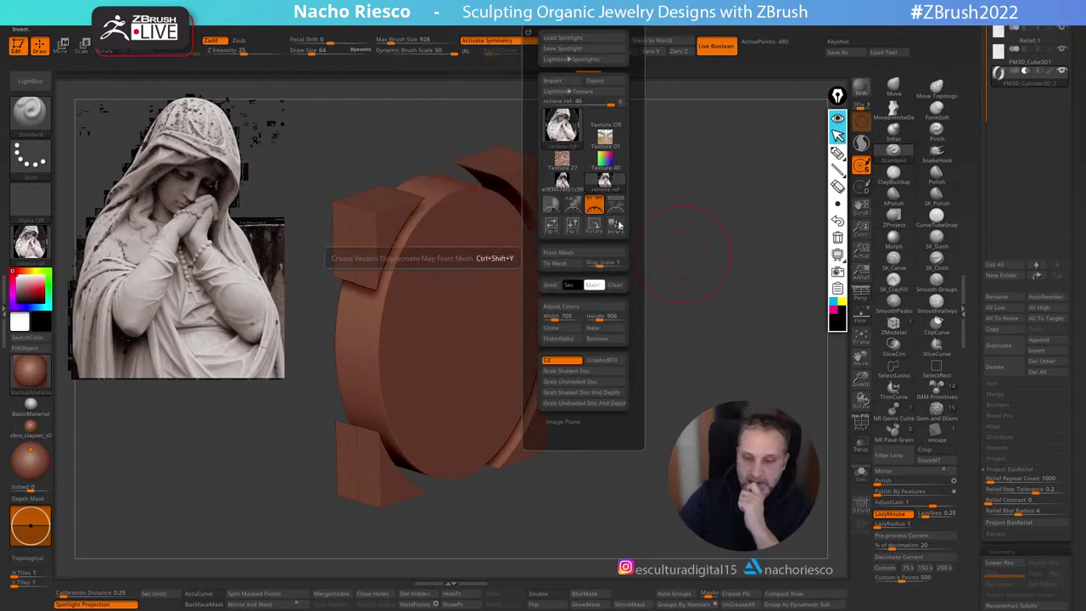
left_click(616, 206)
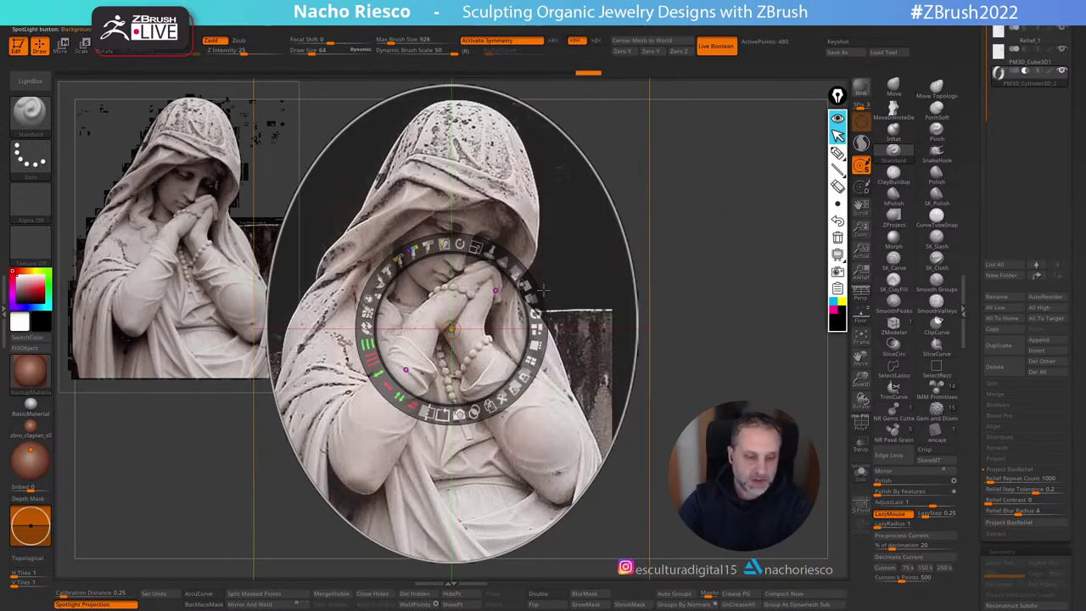
left_click(174, 263)
left_click(228, 331)
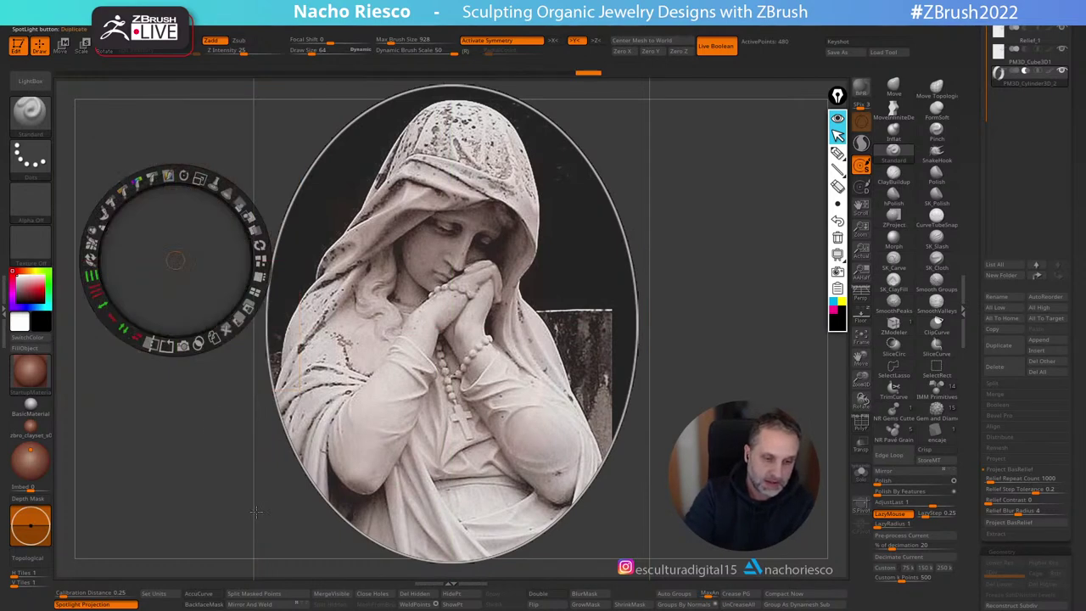
Step: Shrink the oval statue reference, place it beside the medallion, leave Spotlight editing and turn off Spotlight Projection
left_click_drag(249, 217, 260, 276)
left_click_drag(563, 302, 356, 302)
left_click_drag(378, 221, 324, 212)
left_click_drag(327, 346, 214, 261)
key("z")
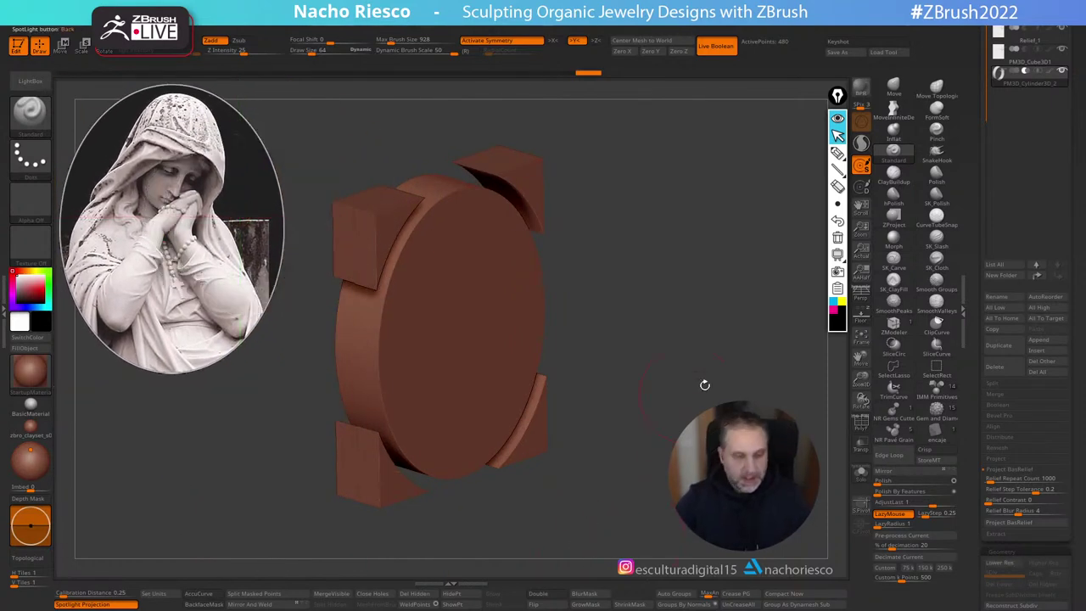
left_click_drag(706, 383, 823, 388)
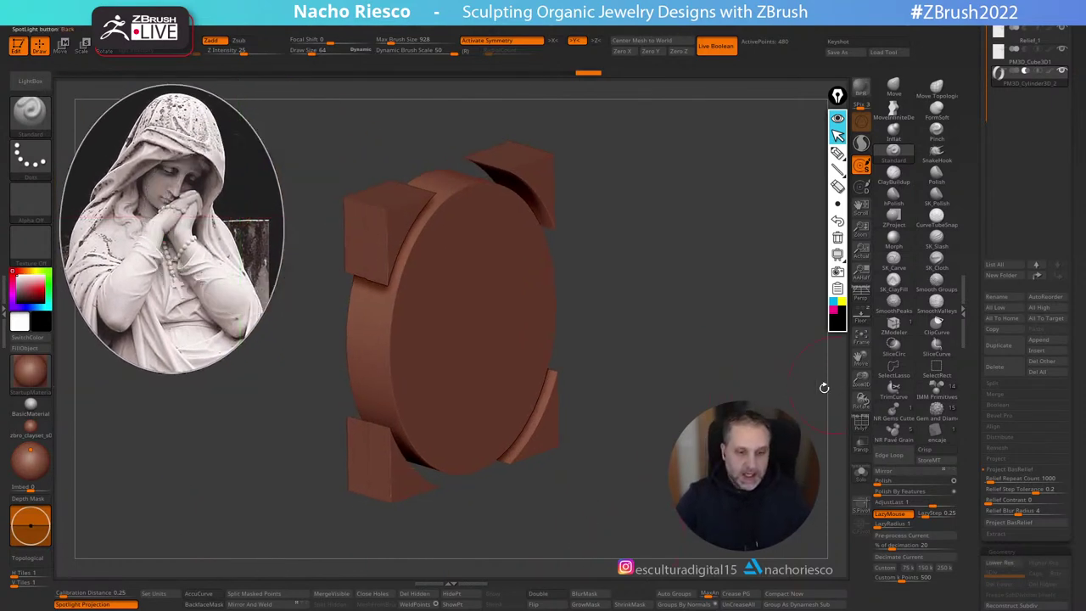
left_click(103, 605)
Step: Examine the two stacked blocks and the cutting ring from the front and side, selecting Relief_1 and PM3D_Cube3D1 in turn
left_click_drag(736, 382, 738, 441)
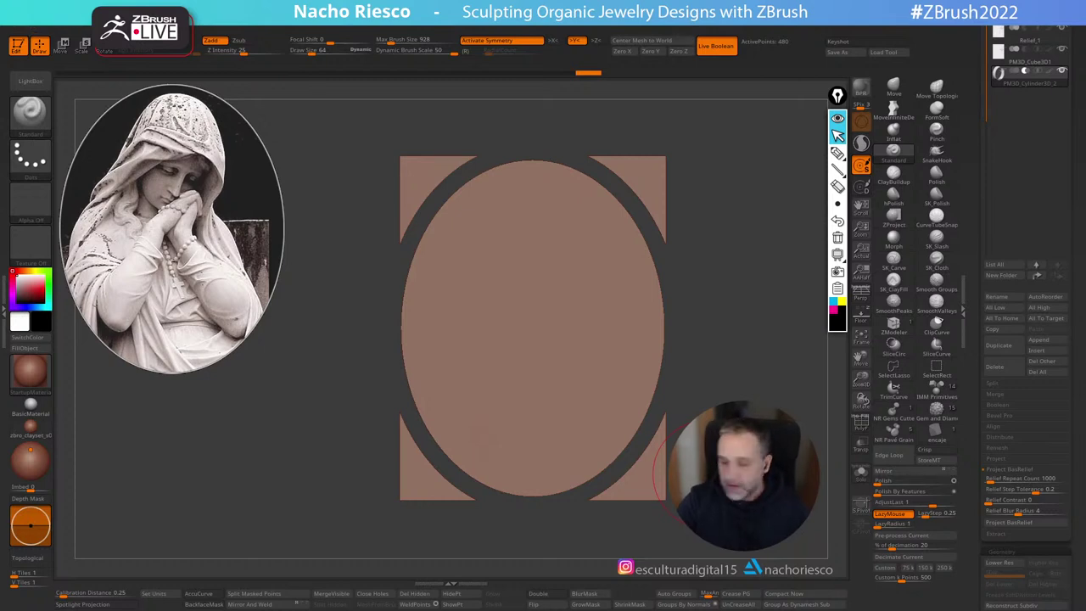
left_click_drag(734, 391, 795, 369)
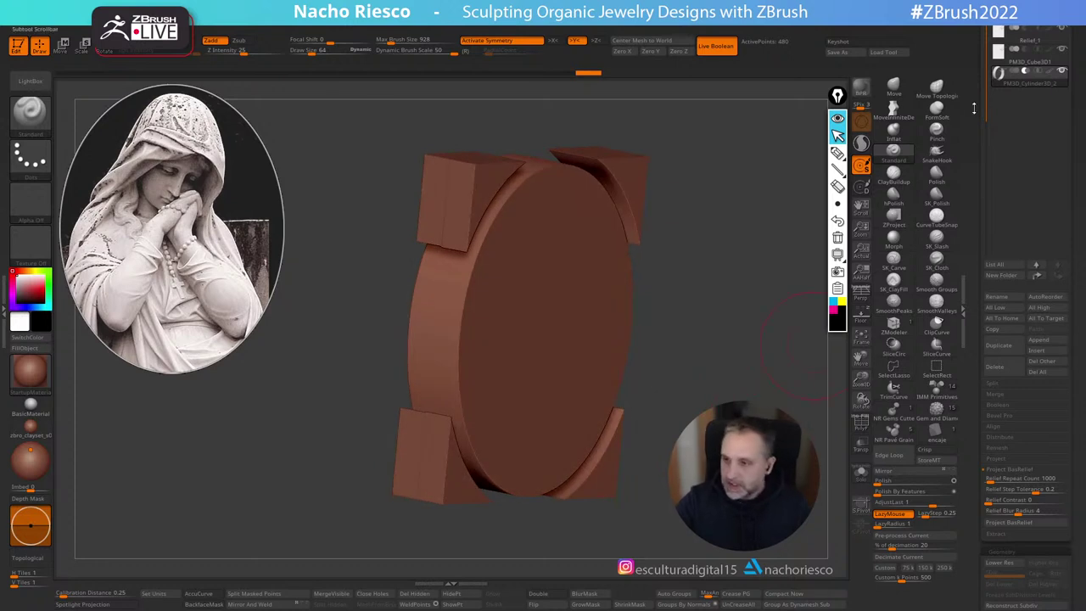
left_click_drag(991, 112, 992, 213)
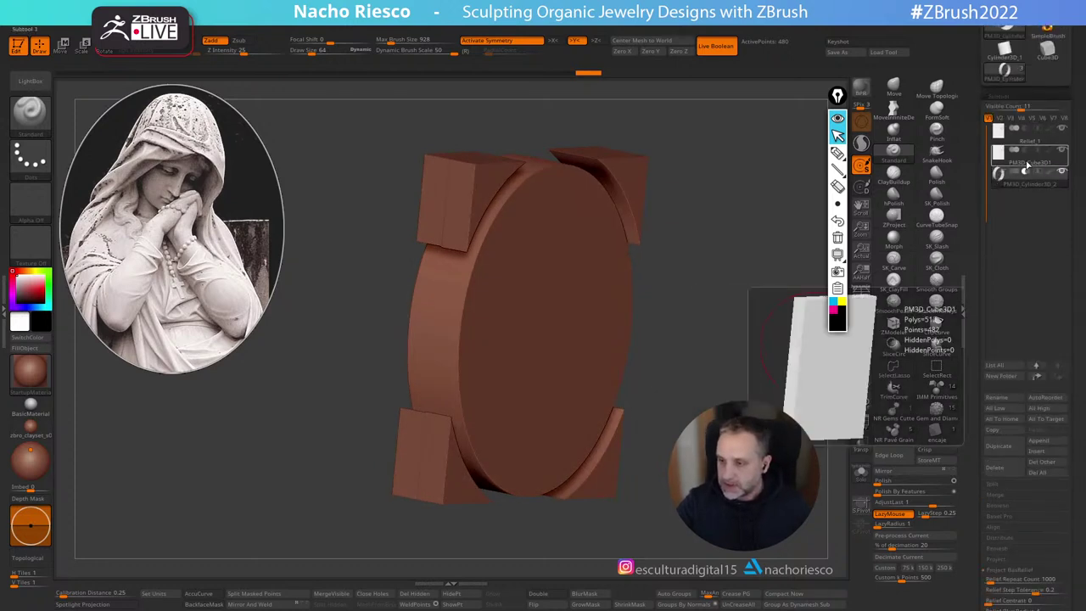
left_click(1001, 179)
left_click_drag(794, 374, 825, 361)
key("f")
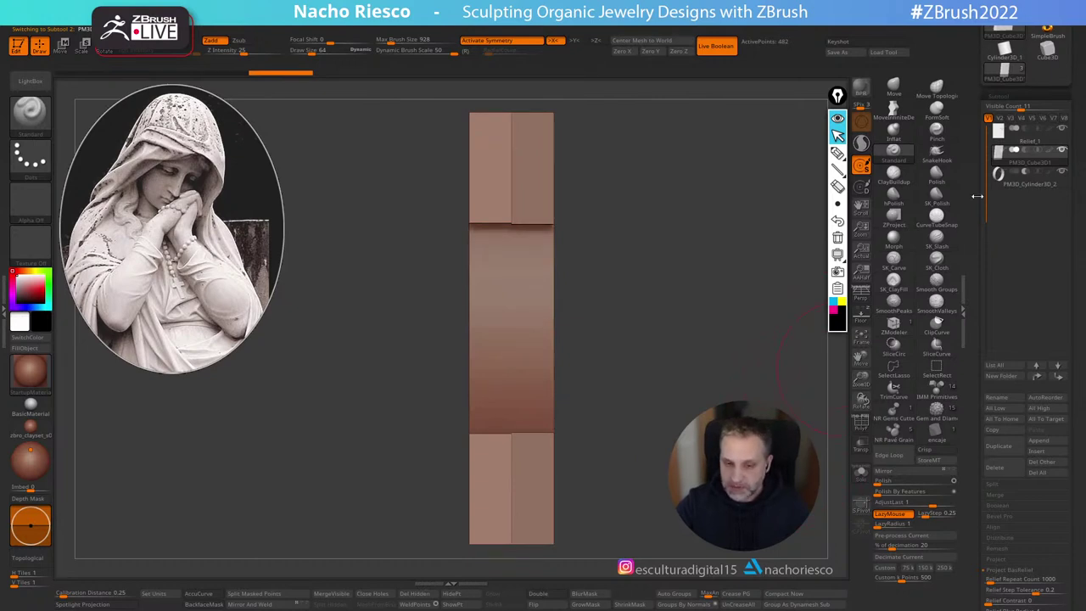
left_click(1031, 140)
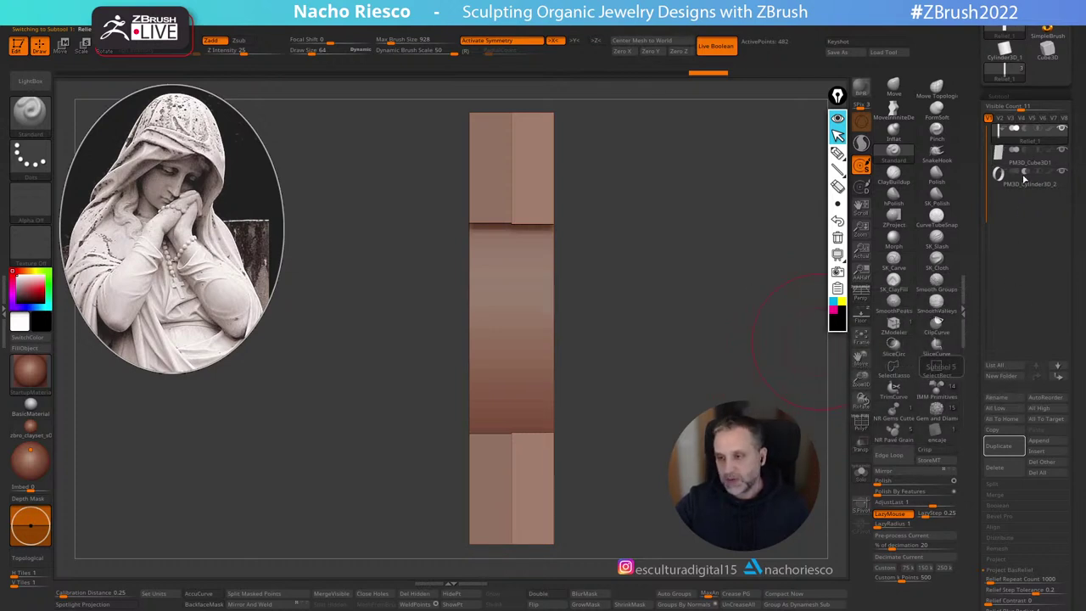
mouse_move(1028, 146)
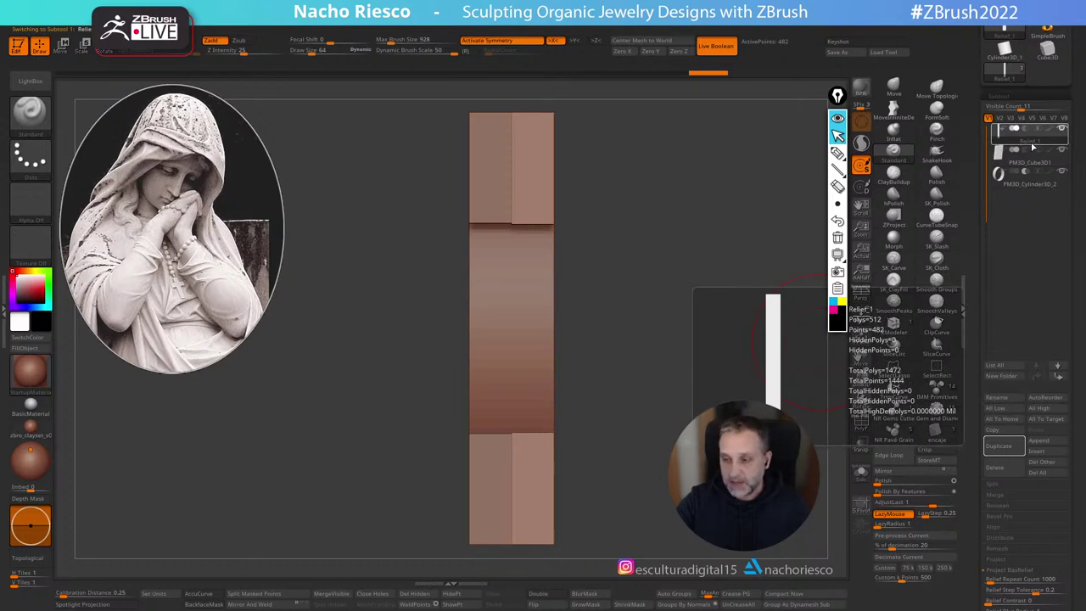
left_click_drag(744, 308, 711, 516)
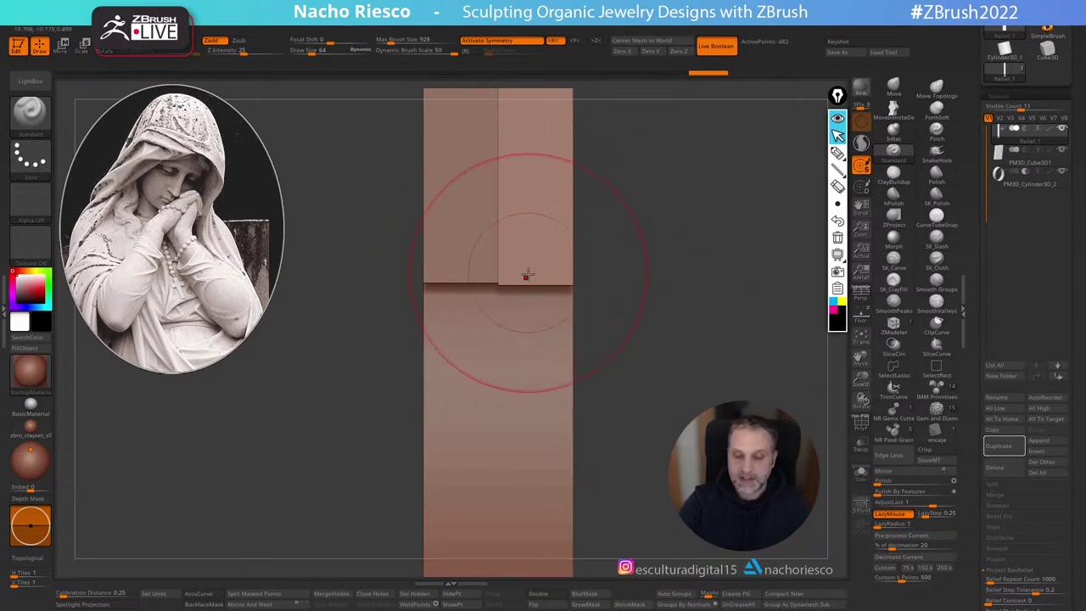
left_click_drag(685, 366, 788, 310)
left_click(1022, 151)
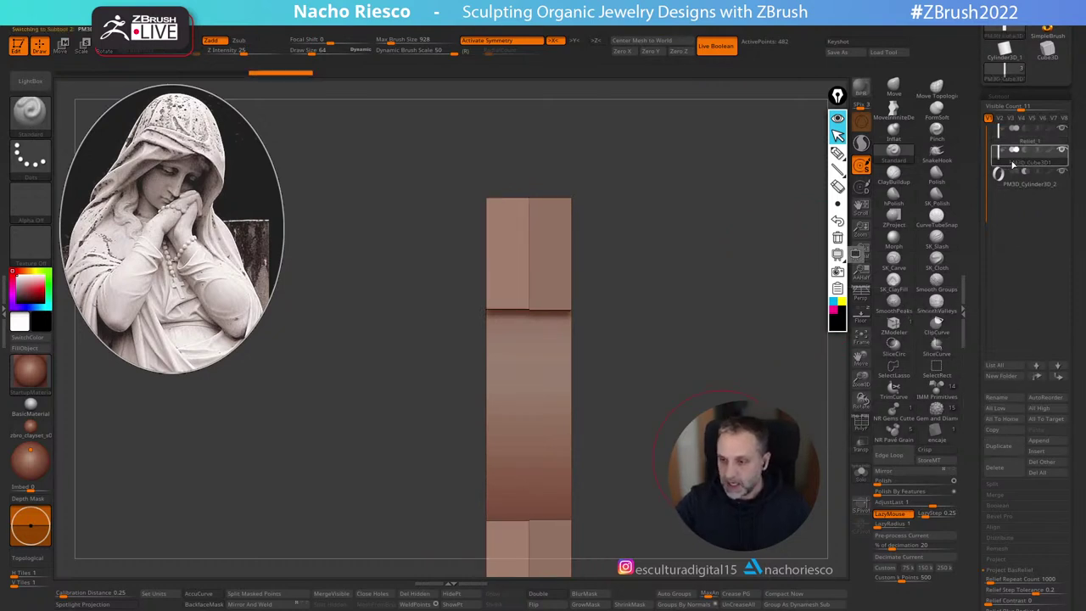
mouse_move(1012, 165)
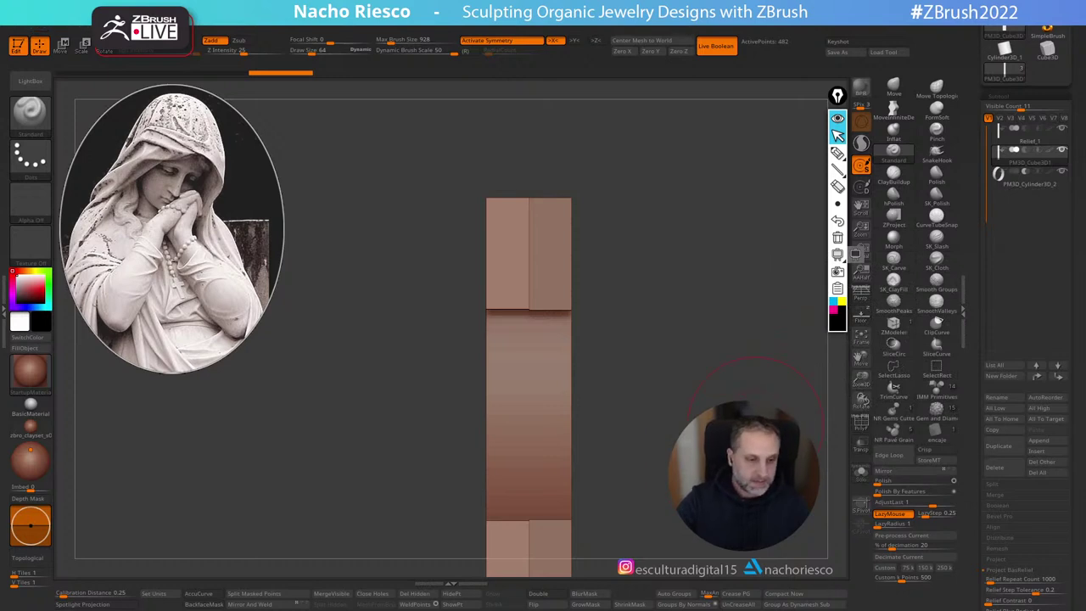
left_click_drag(755, 424, 639, 341)
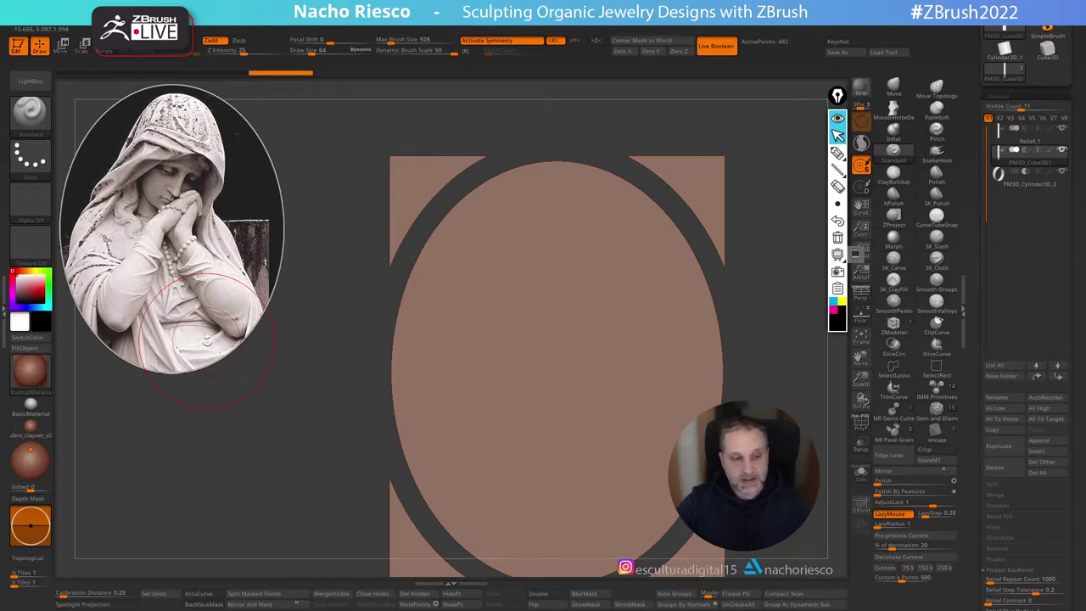
Step: Browse the LightBox tools and projects and open DemoHeadFemale.ZPR without saving the current project
left_click(31, 81)
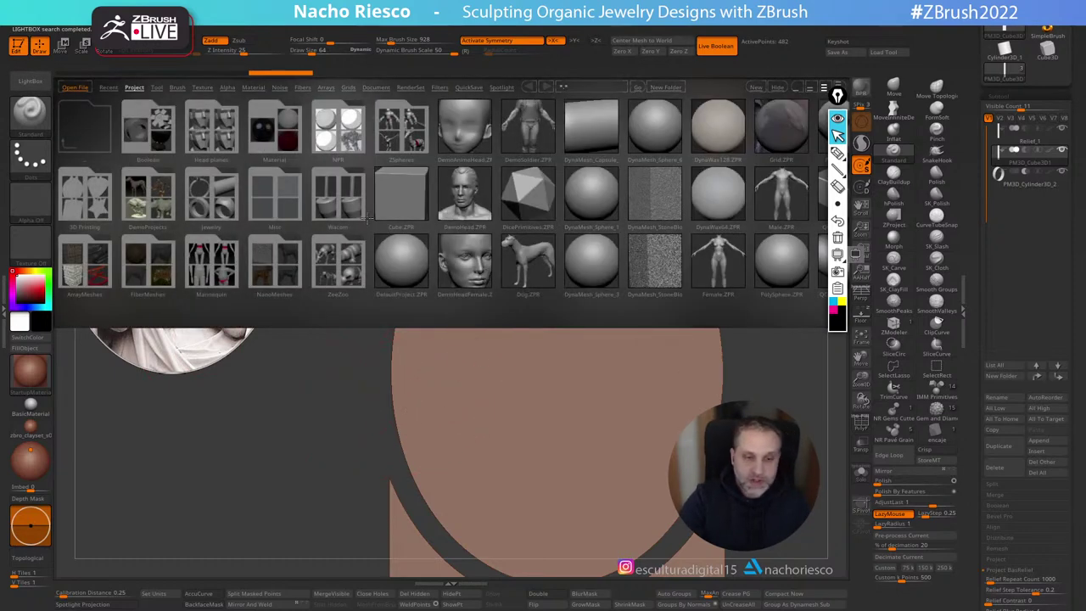
left_click(157, 87)
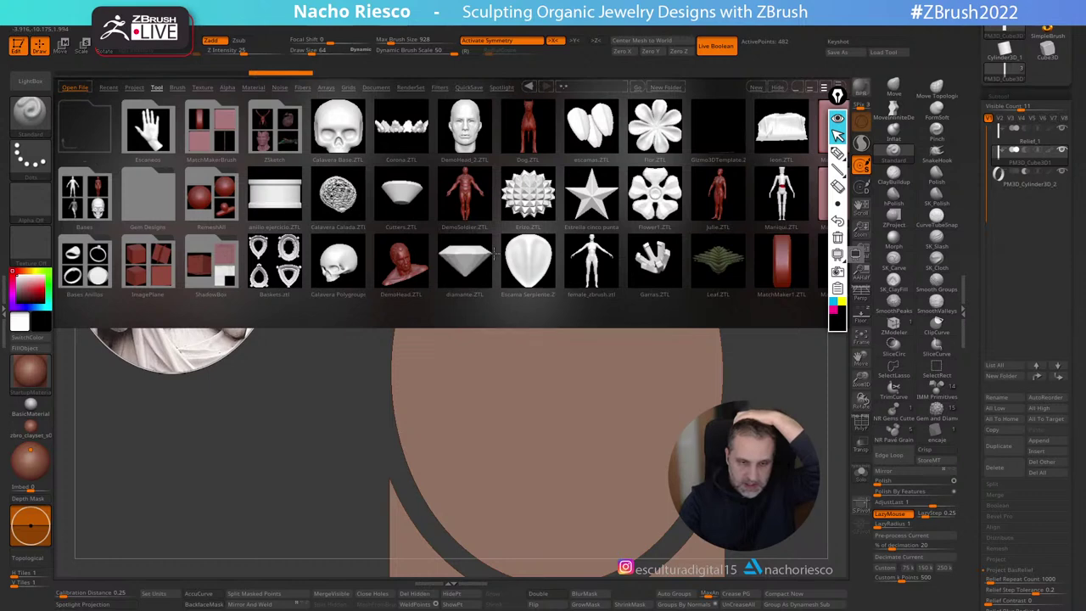
left_click_drag(681, 278, 717, 292)
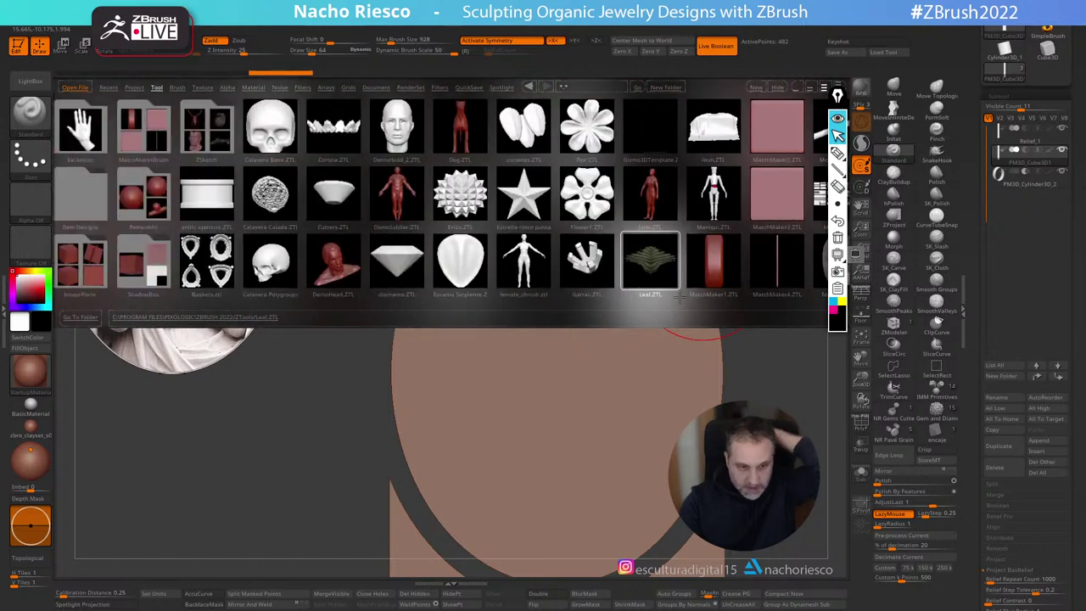
left_click_drag(421, 255, 446, 257)
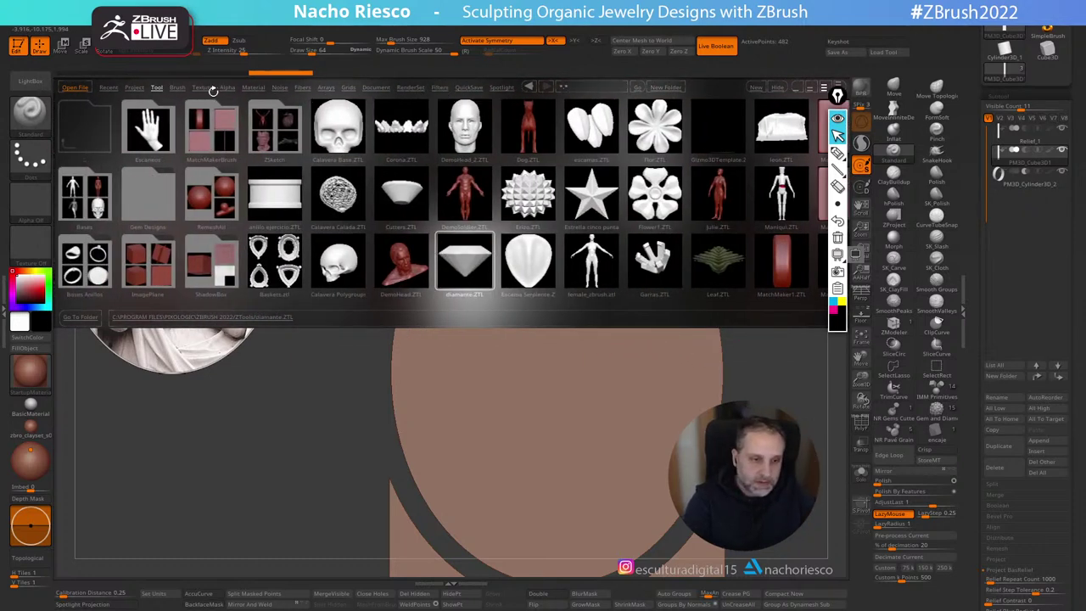
left_click(134, 87)
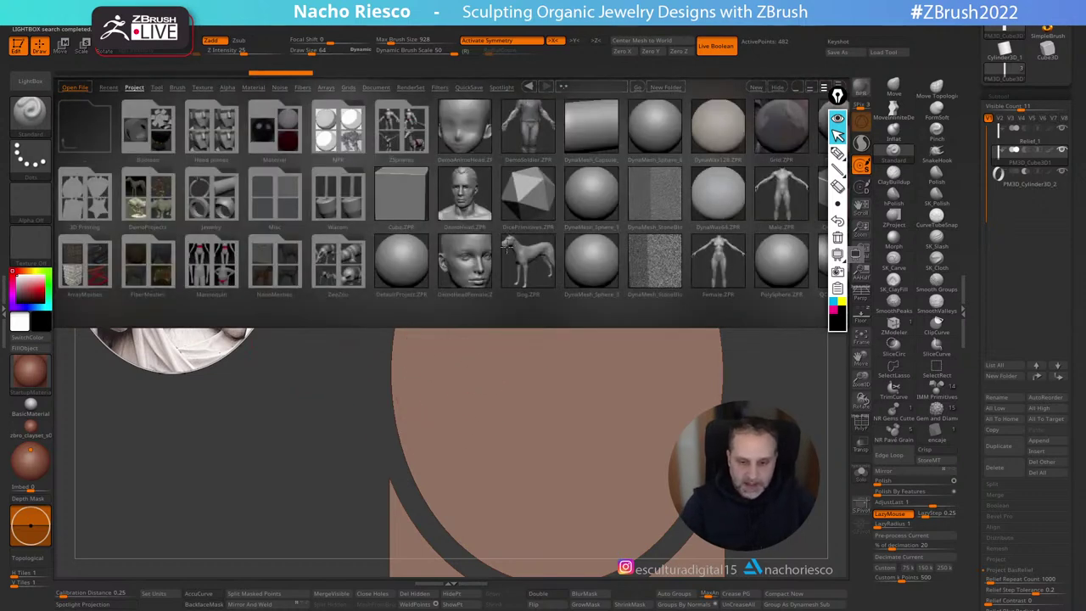
left_click(469, 258)
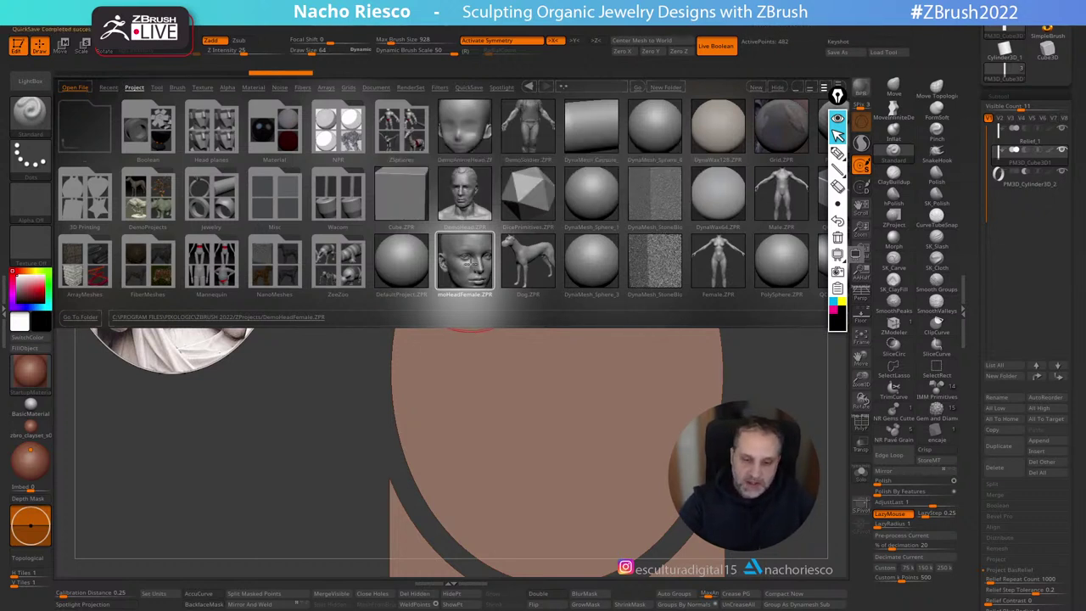
double_click(470, 261)
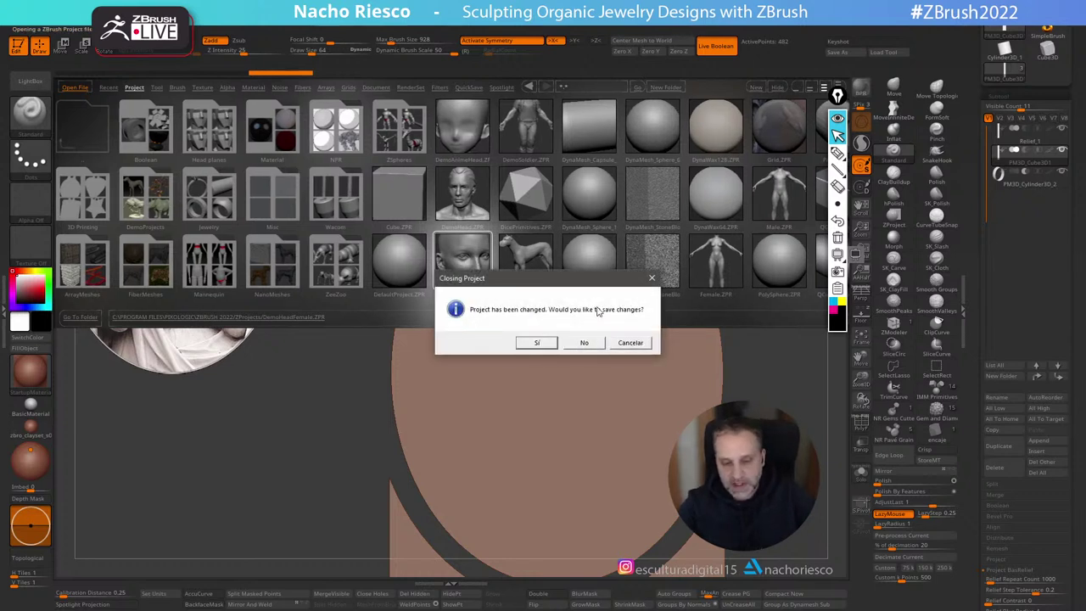
left_click(587, 350)
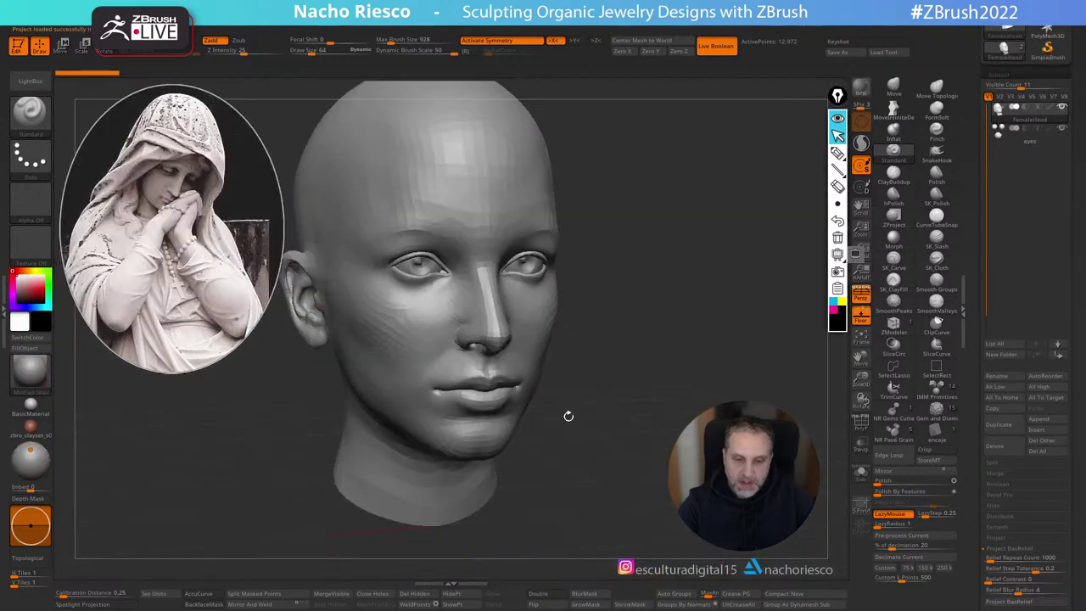
Step: Turn the female head to a front view and save it to disk as a tool
left_click_drag(706, 345, 748, 412)
left_click_drag(974, 235, 975, 331)
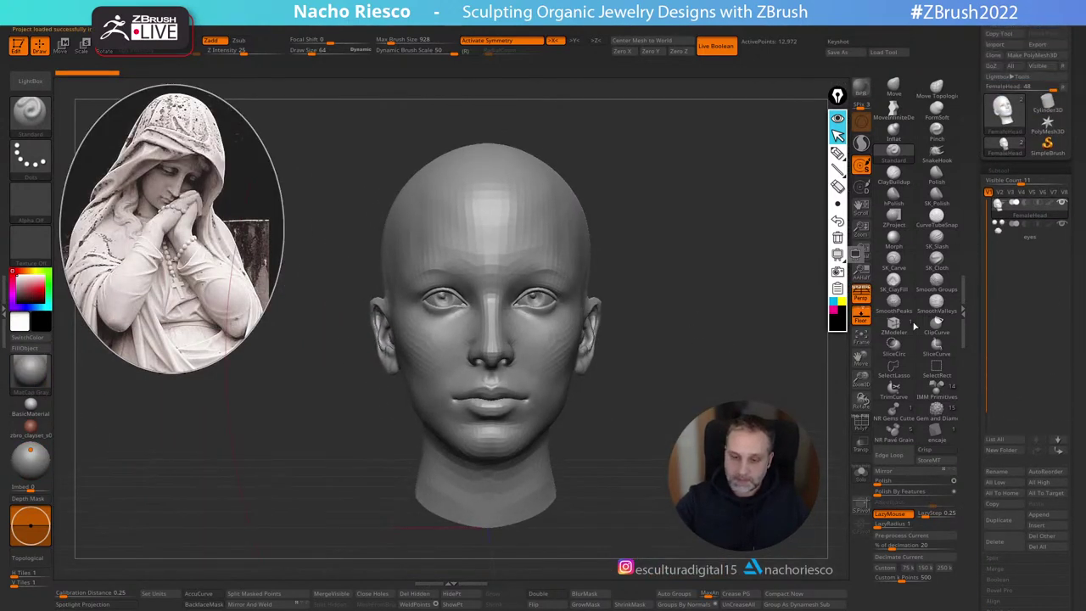
left_click_drag(678, 339, 718, 361)
left_click_drag(972, 136, 971, 160)
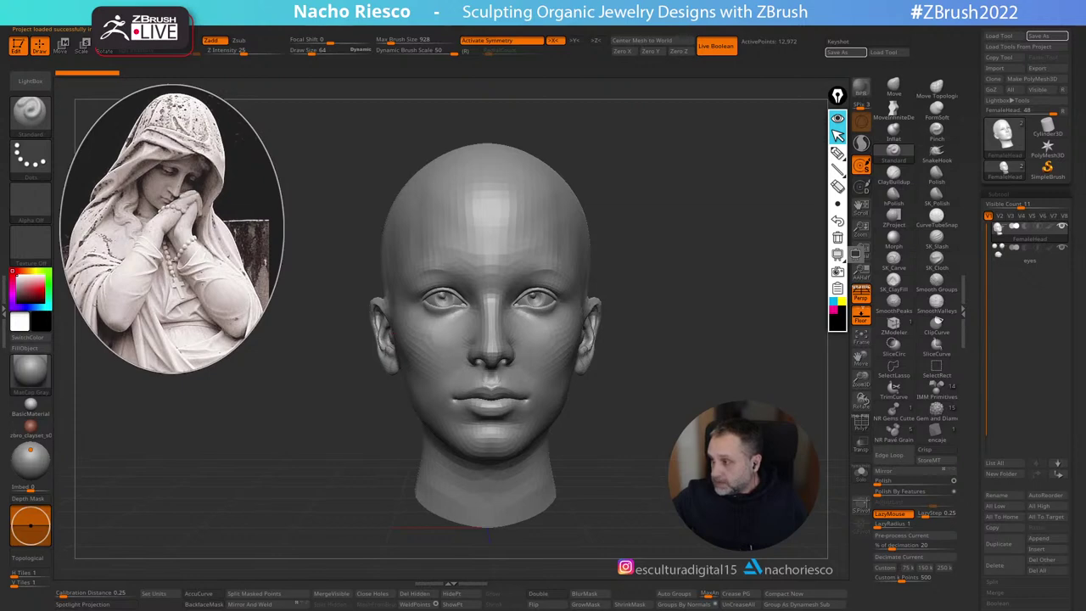
left_click(839, 51)
Step: Restore the QS_41109.zpr quick save from LightBox without saving the head project
left_click(30, 80)
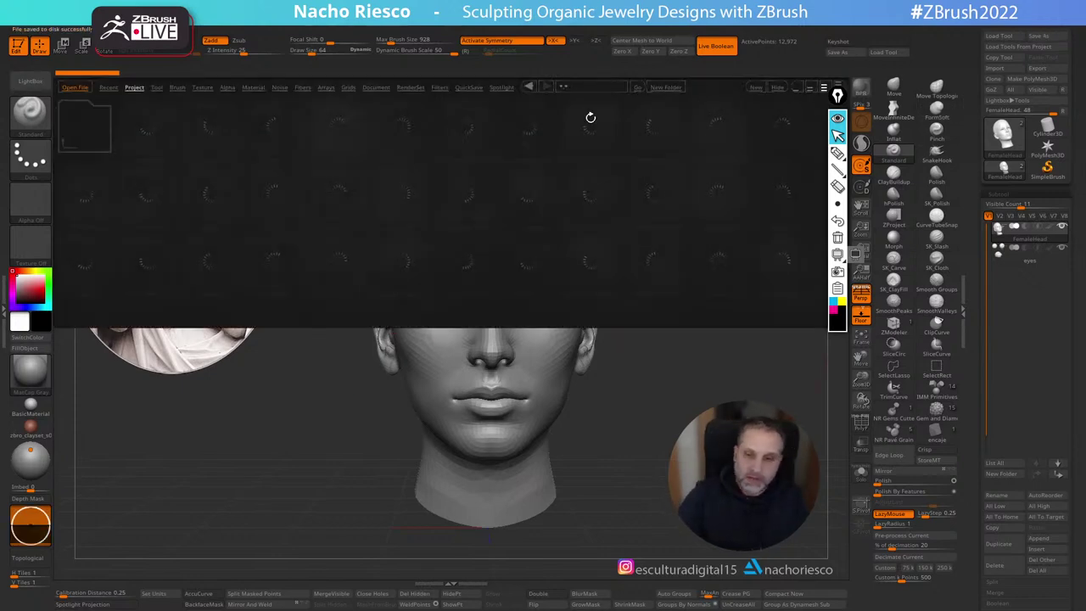
left_click(471, 86)
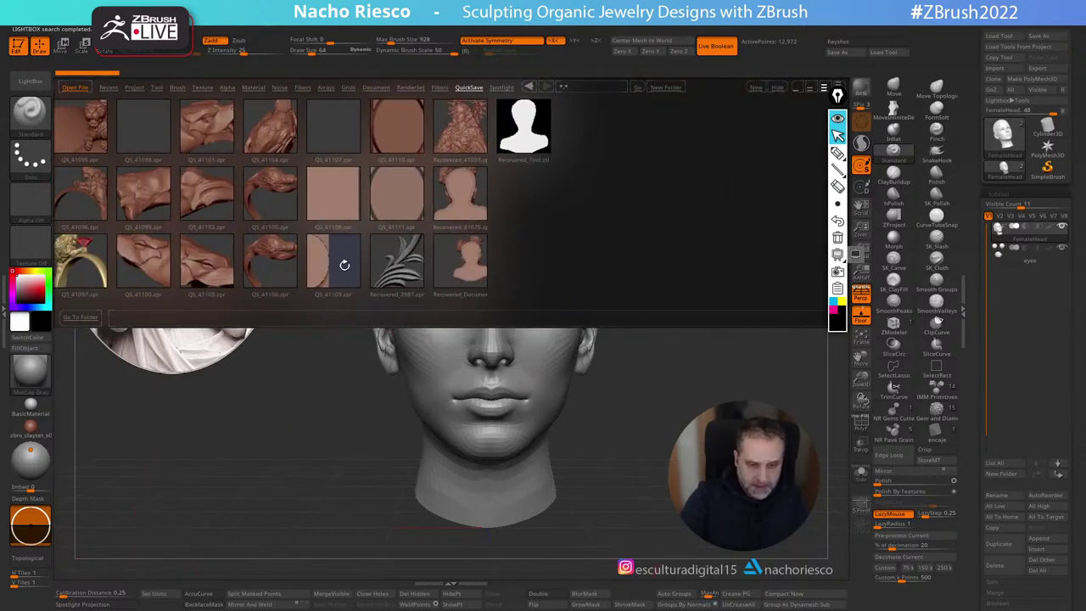
double_click(344, 265)
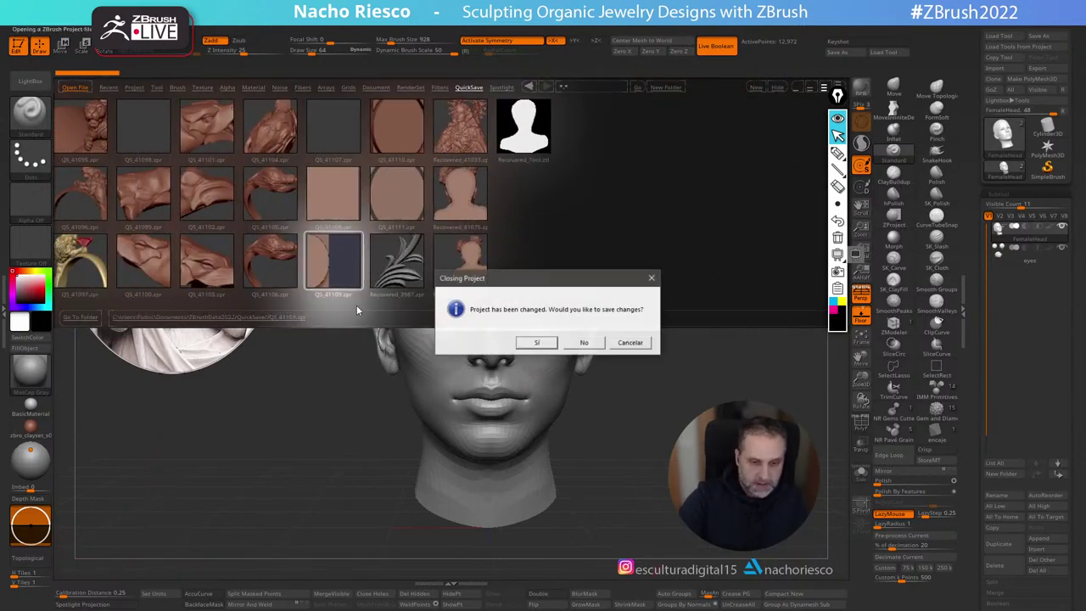
left_click(584, 343)
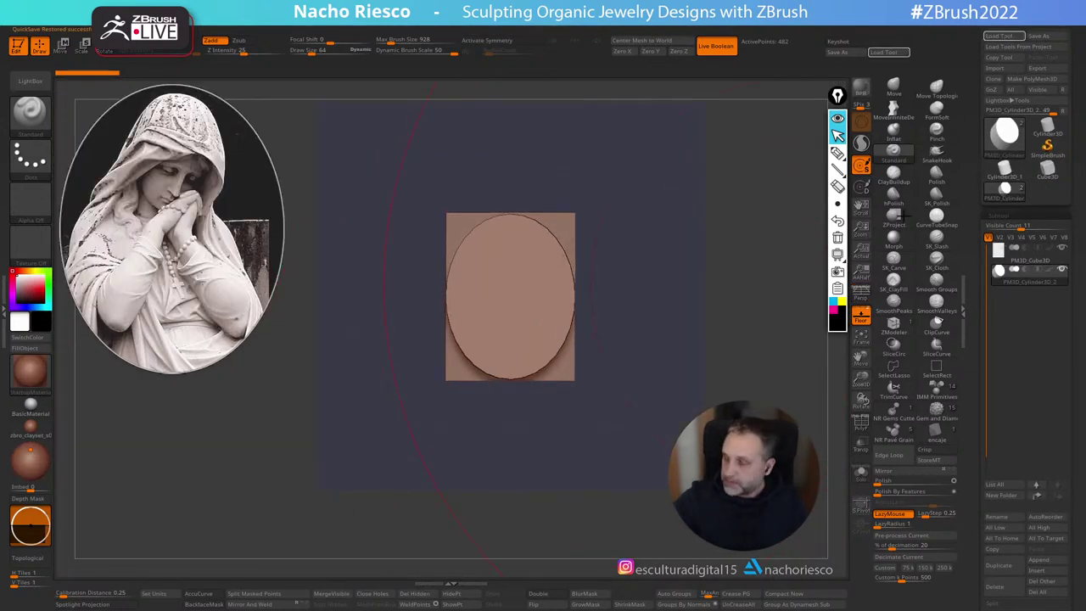
Step: Load the saved female head tool into the restored project and view it from the front against the floor grid
left_click(893, 108)
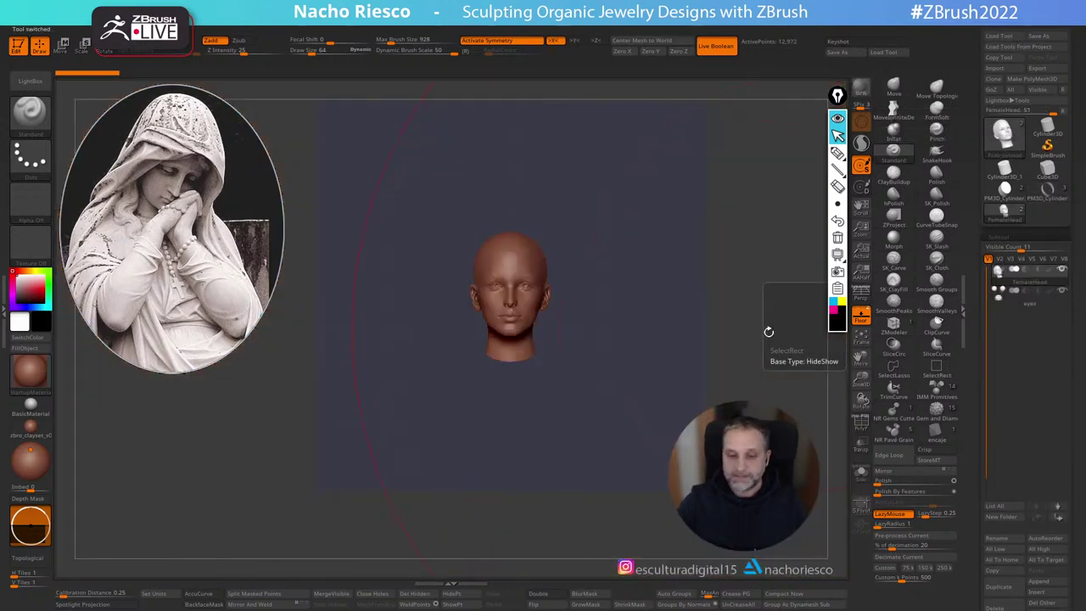
left_click_drag(768, 332, 779, 405, "alt")
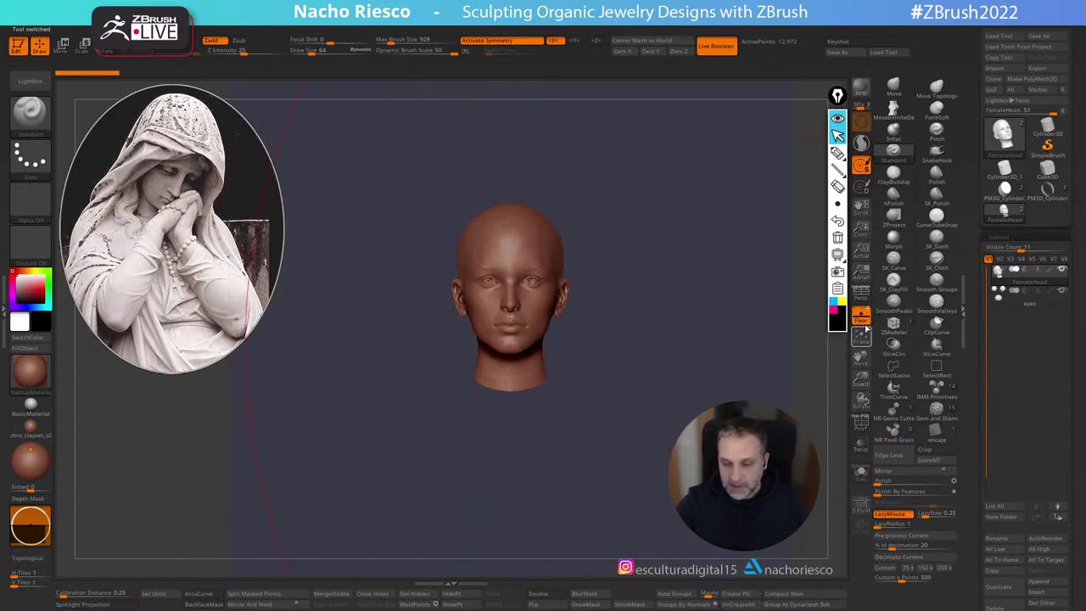
left_click_drag(799, 414, 754, 285, "alt")
left_click(863, 318)
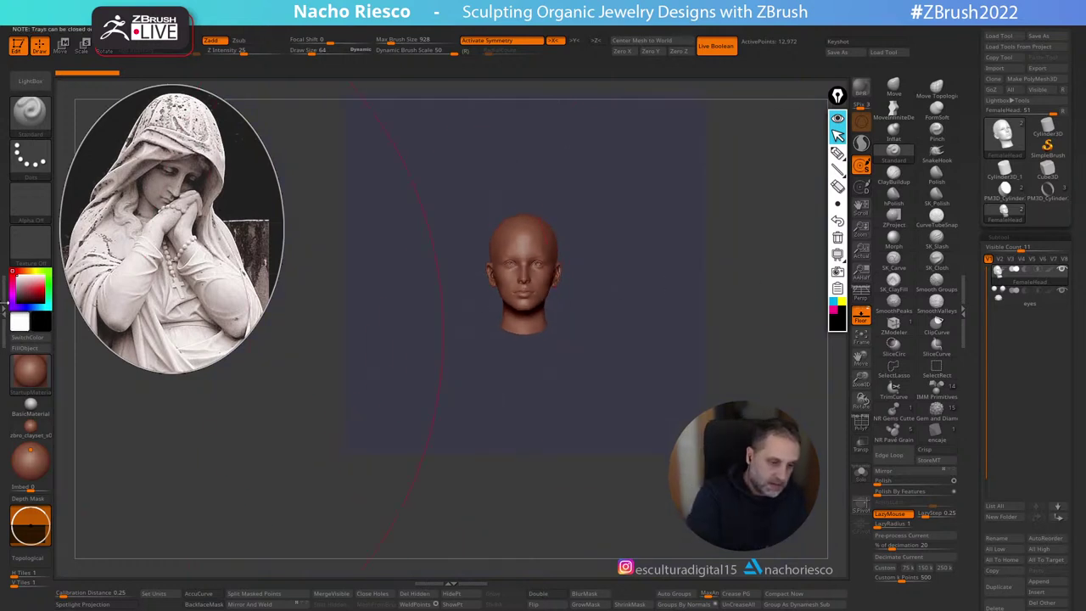
Step: Load the saved grid file so the praying statue reference fills the front-back floor plane behind the head
left_click(6, 314)
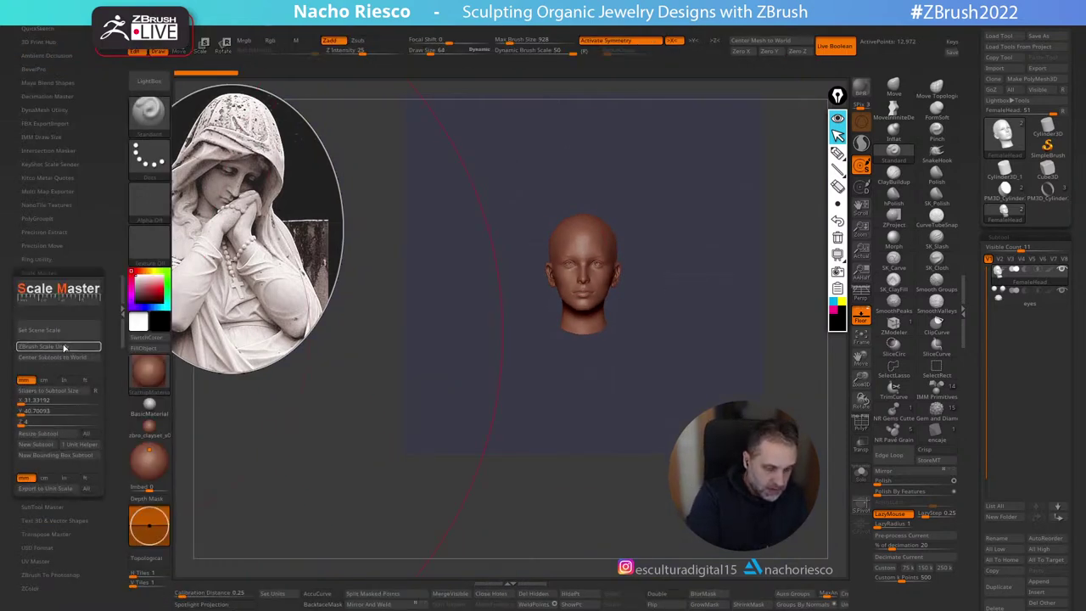
left_click(79, 271)
left_click(95, 174)
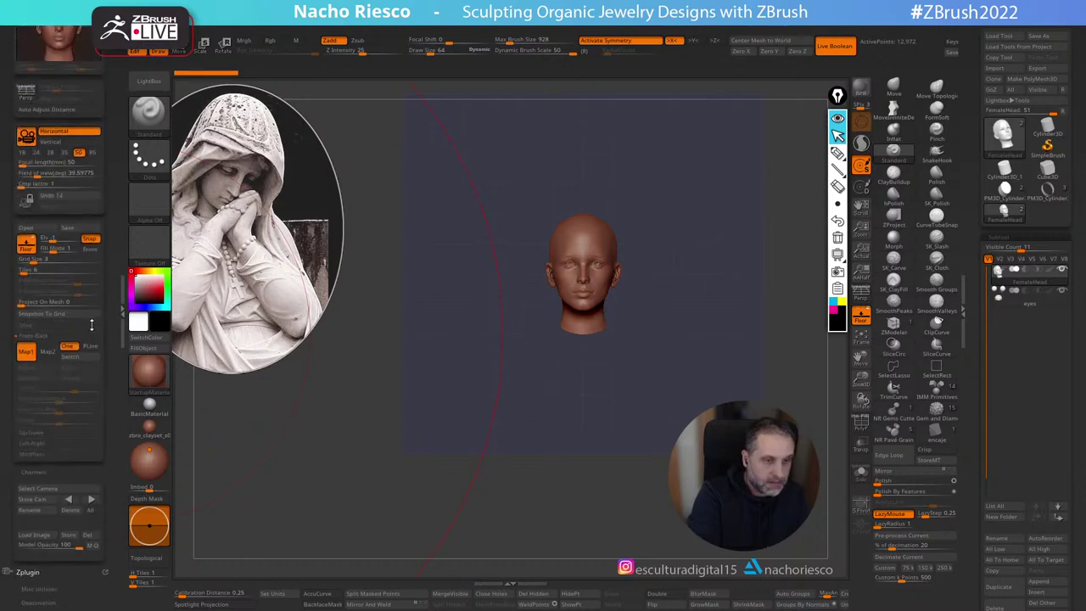
left_click_drag(95, 174, 95, 261)
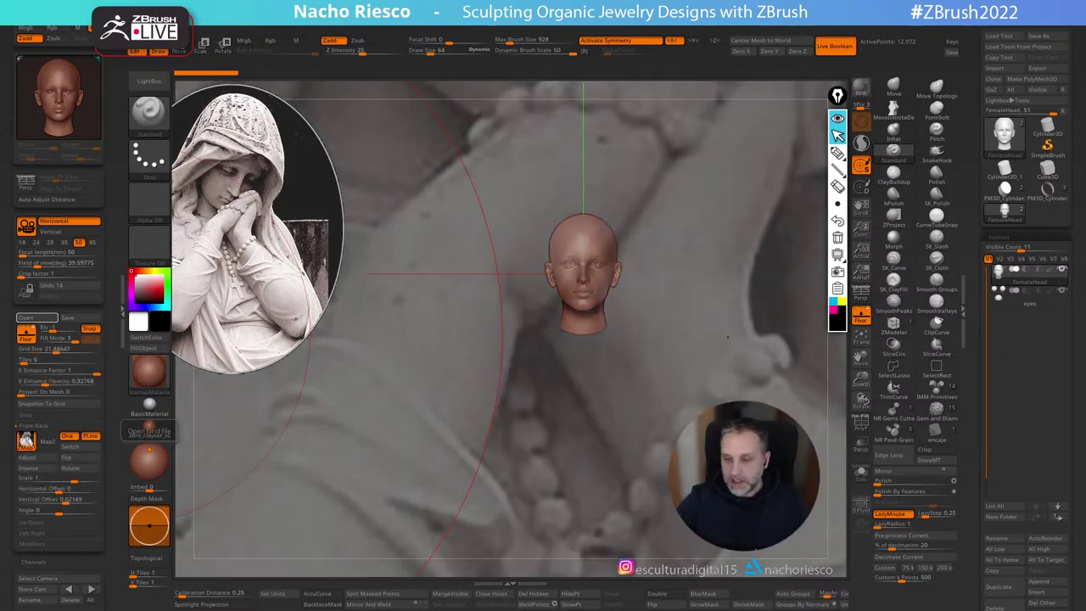
Step: Enlarge the female head uniformly in front of the statue reference while viewing the whole figure
left_click(861, 337)
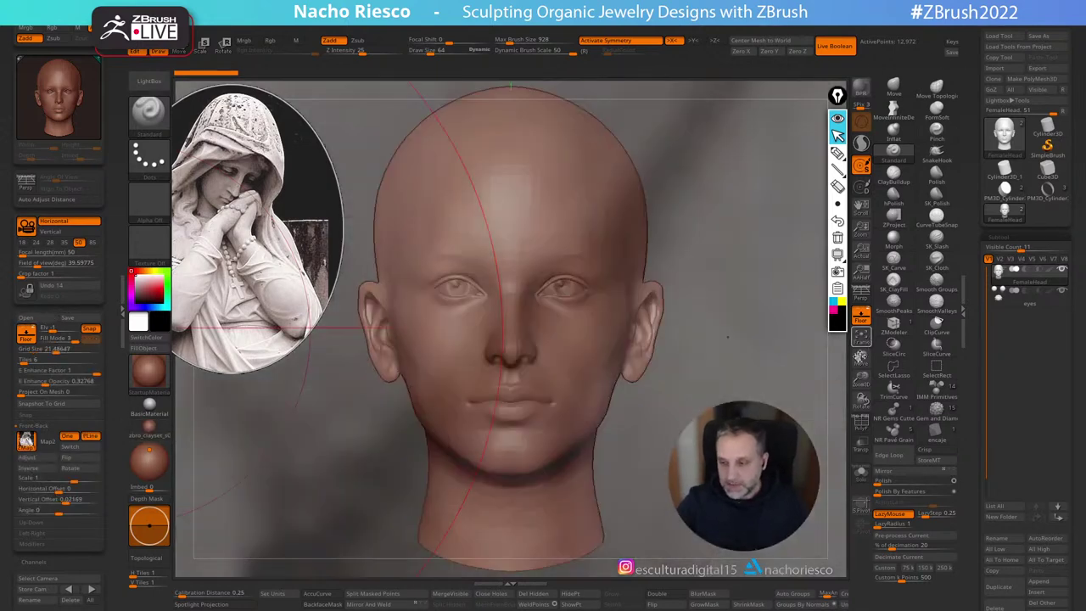
left_click(861, 337)
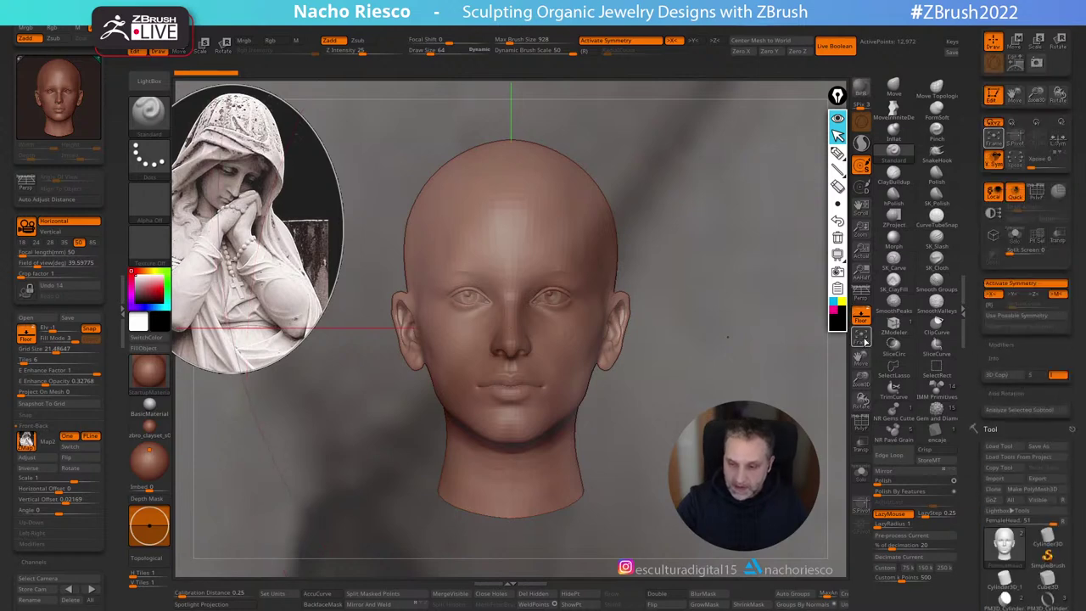
left_click(862, 338)
left_click_drag(861, 380, 855, 105)
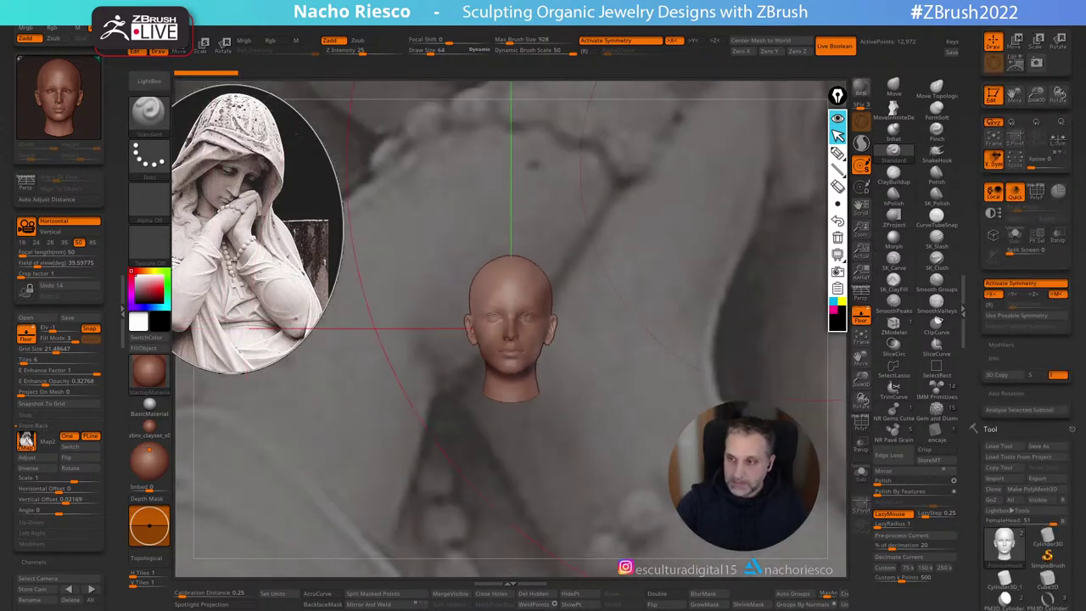
left_click_drag(1067, 425, 1067, 15)
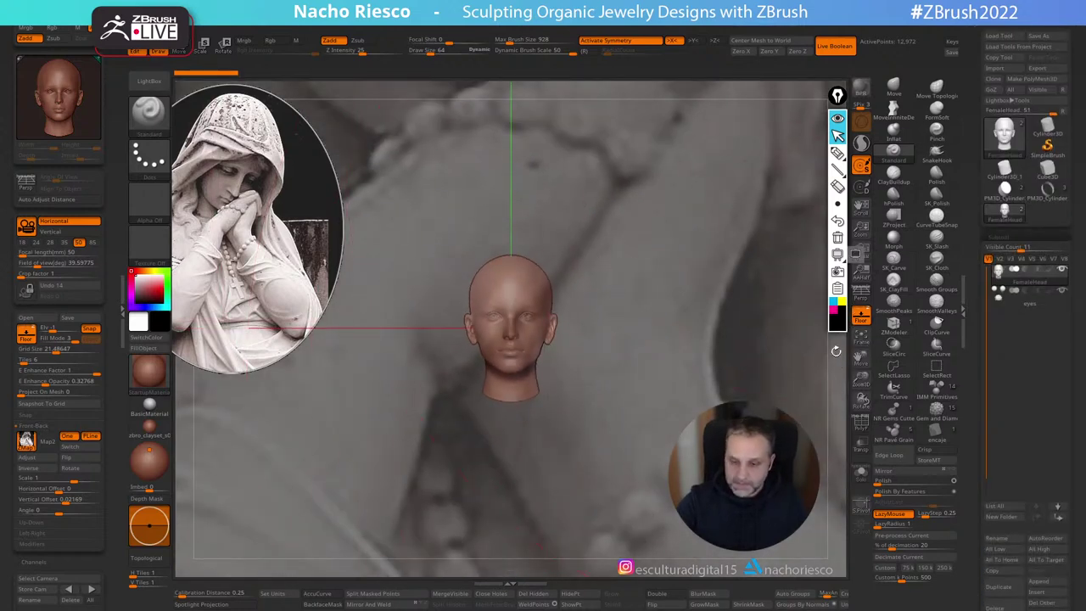
left_click_drag(836, 351, 777, 100, "alt")
left_click_drag(814, 271, 813, 250, "alt")
key("w")
left_click_drag(793, 297, 782, 335, "alt")
left_click_drag(512, 331, 534, 370)
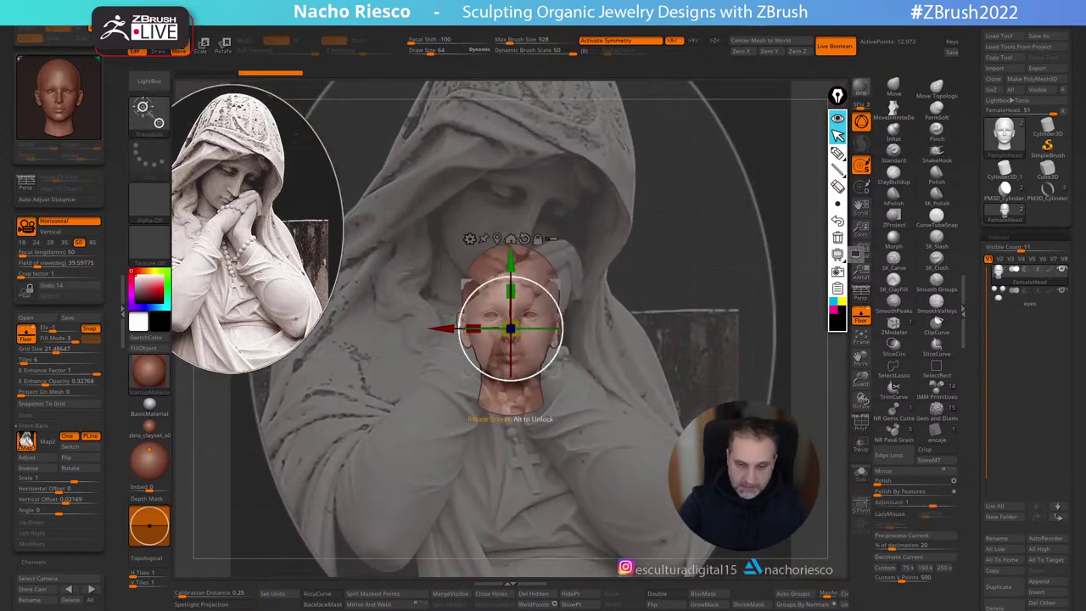
left_click_drag(509, 330, 521, 349)
Step: Delete the eyes subtool from the female head tool
mouse_move(1018, 300)
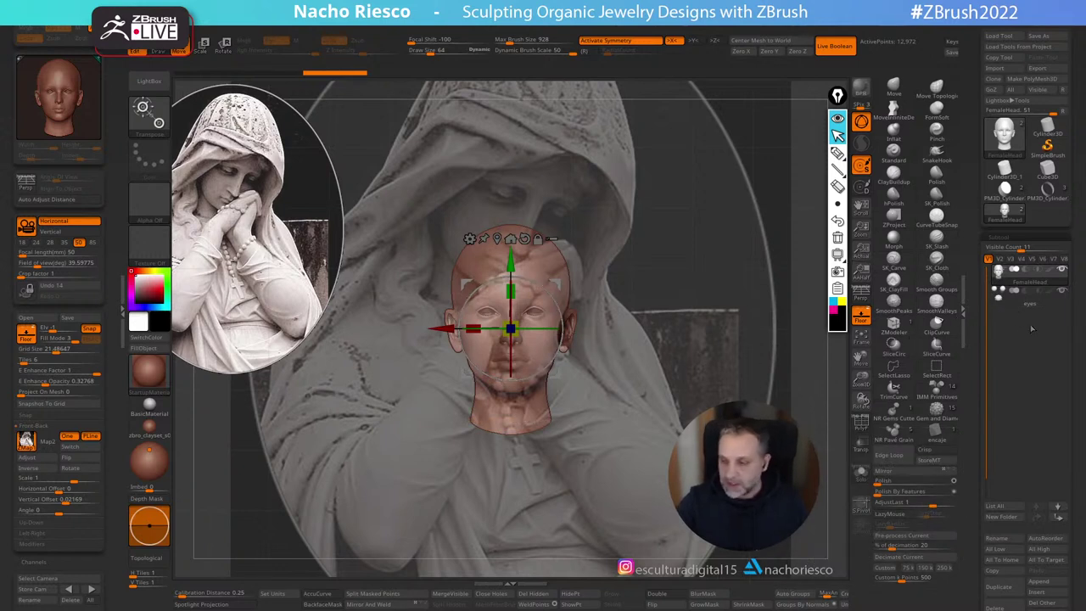
left_click(1022, 302)
scroll(1039, 424, "down", 3)
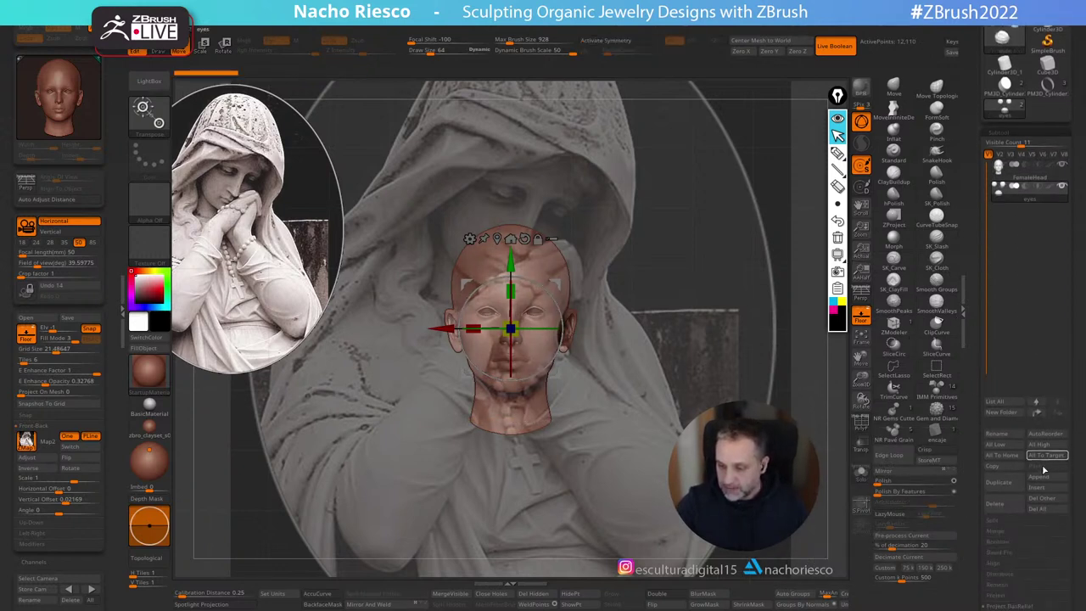
left_click(1009, 507)
left_click(984, 530)
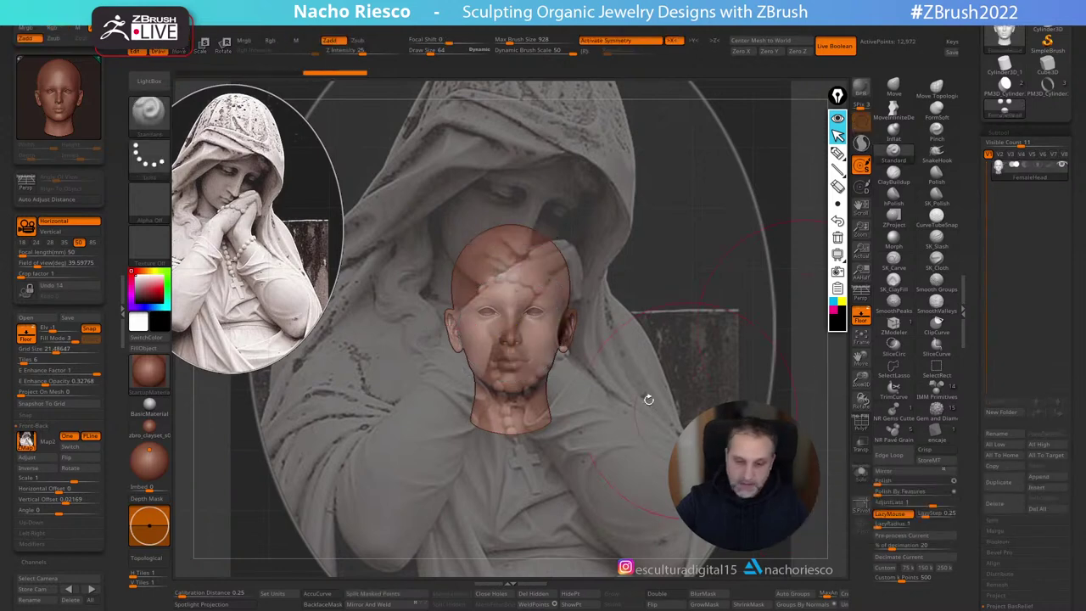
Step: Turn off symmetry, then move the head up over the statue's face and enlarge it slightly to match
key("w")
key("x")
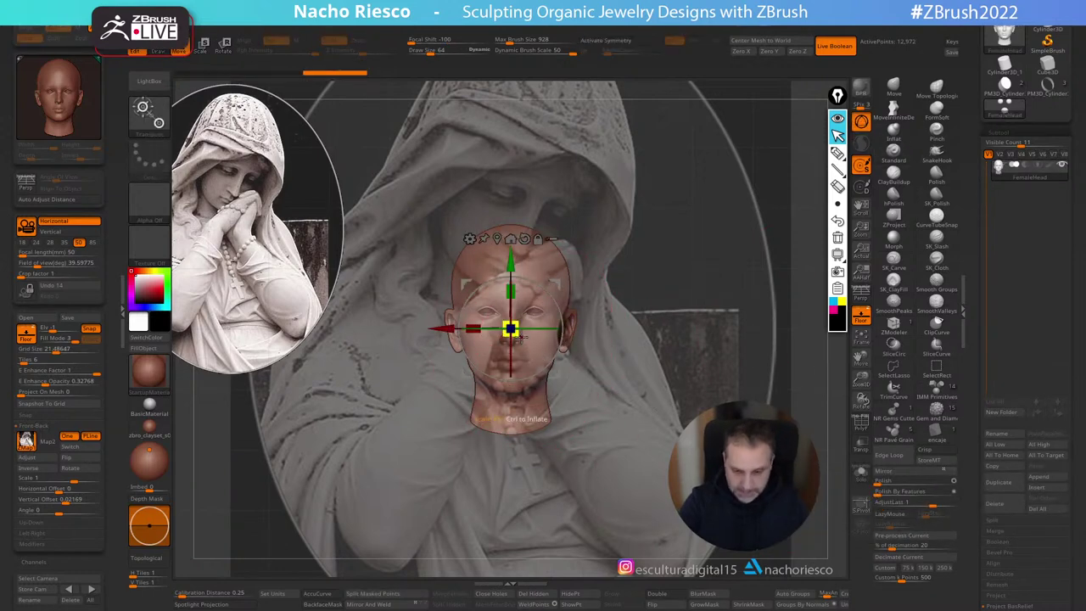
left_click_drag(510, 329, 509, 231)
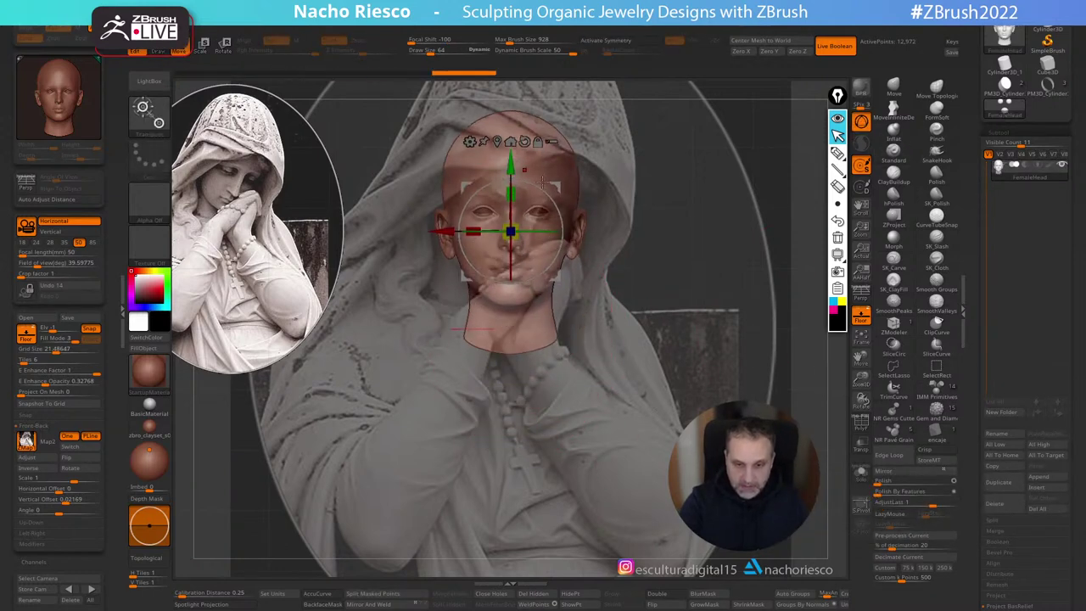
key("space")
left_click_drag(815, 290, 728, 316, "alt")
key("q")
Step: Set the floor grid's E Enhance Opacity to 0.53455 to strengthen the statue image over the head
scroll(97, 380, "down", 6)
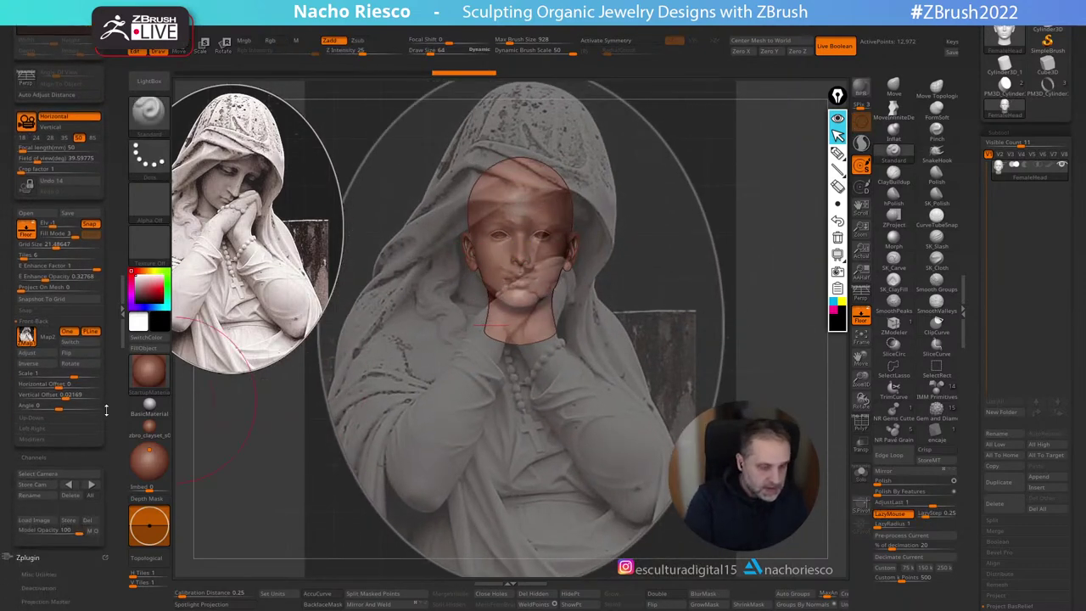
scroll(98, 381, "up", 6)
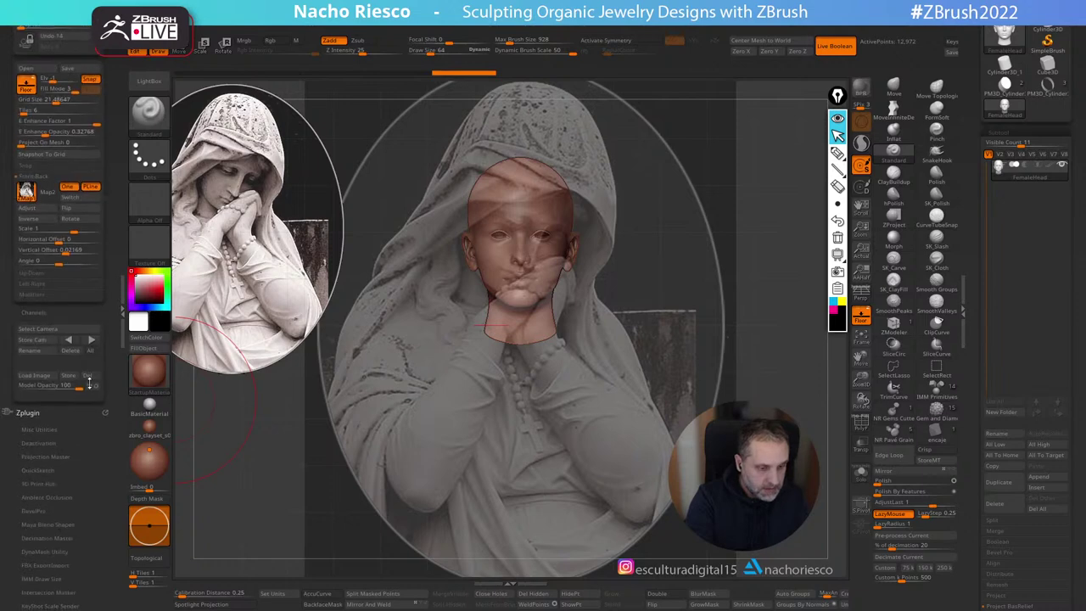
left_click_drag(105, 102, 102, 200)
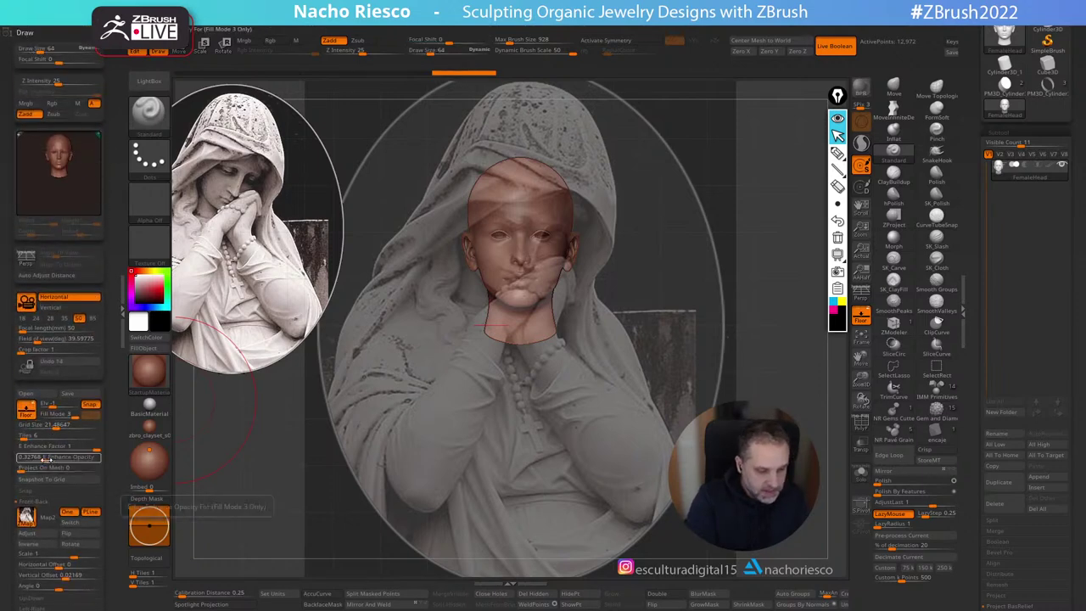
left_click_drag(71, 458, 173, 433)
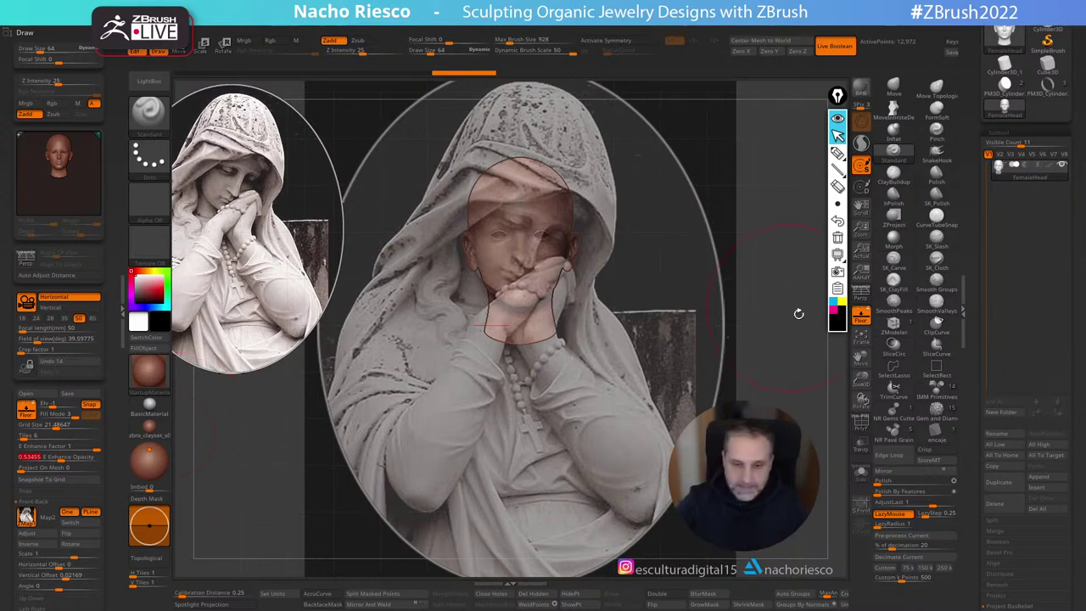
left_click_drag(807, 329, 810, 359, "alt")
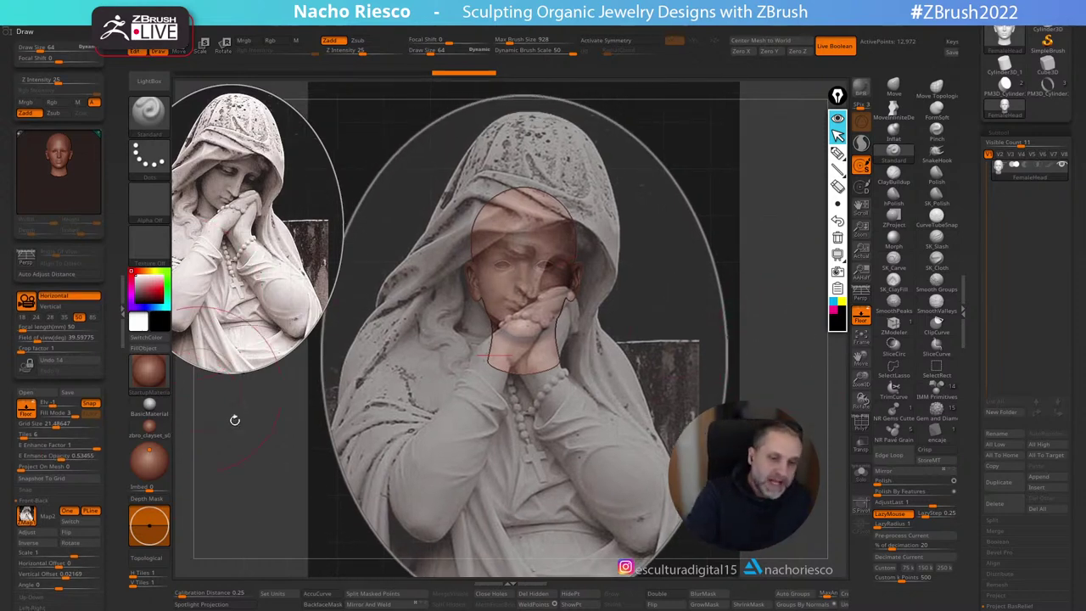
Step: Browse the default projects in LightBox and close it without opening one
left_click(122, 312)
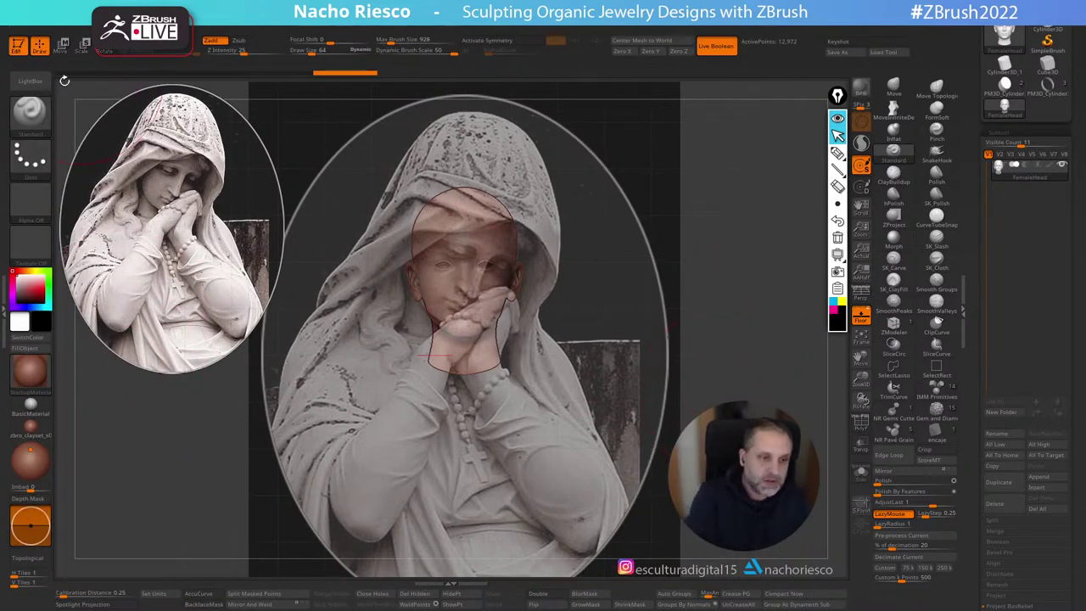
left_click(31, 83)
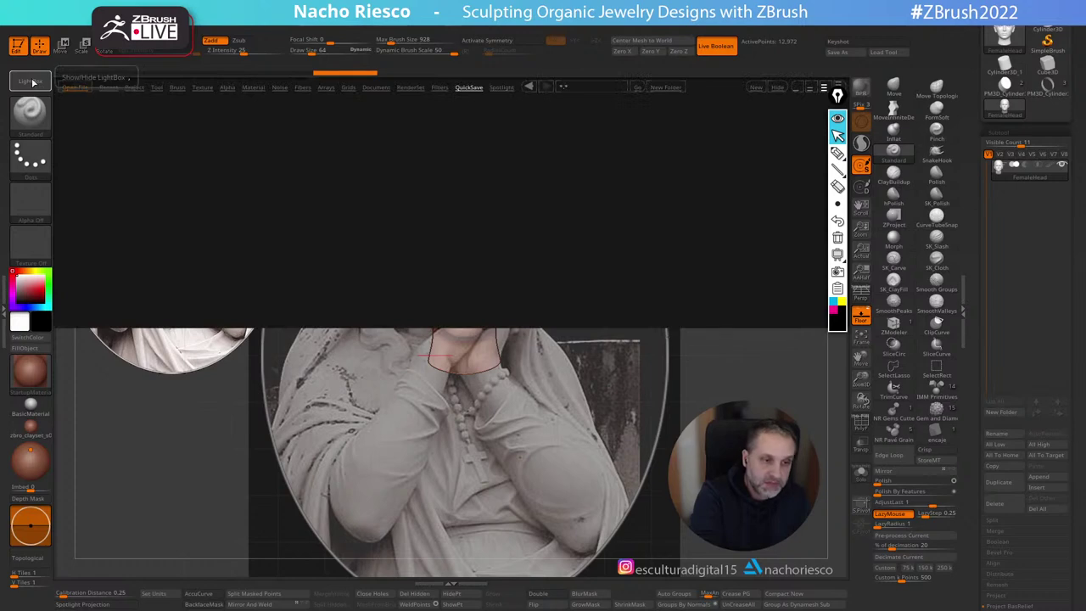
left_click(31, 82)
left_click(30, 83)
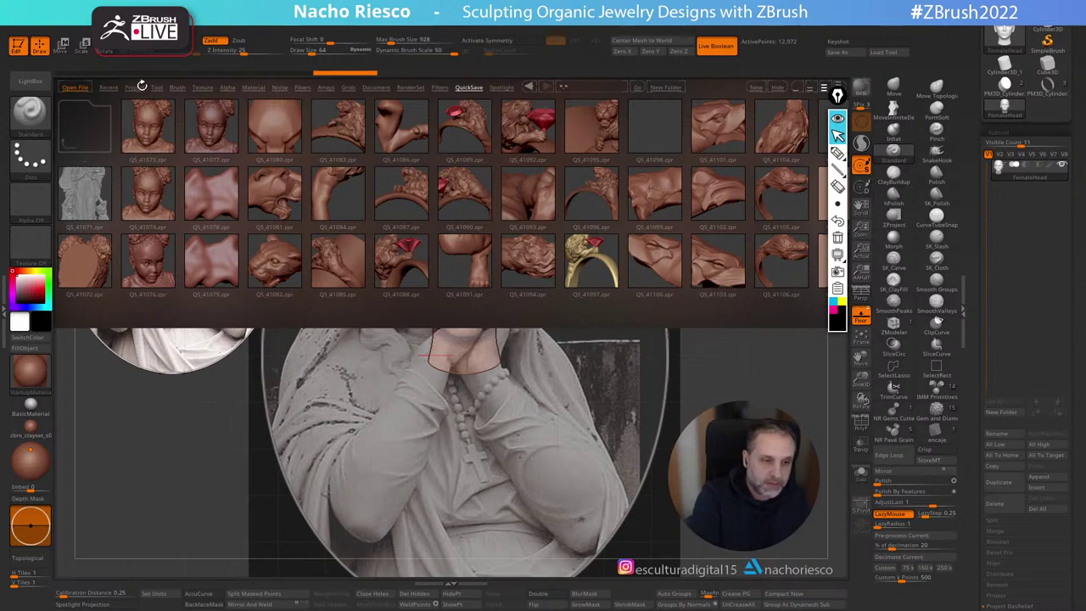
left_click(137, 86)
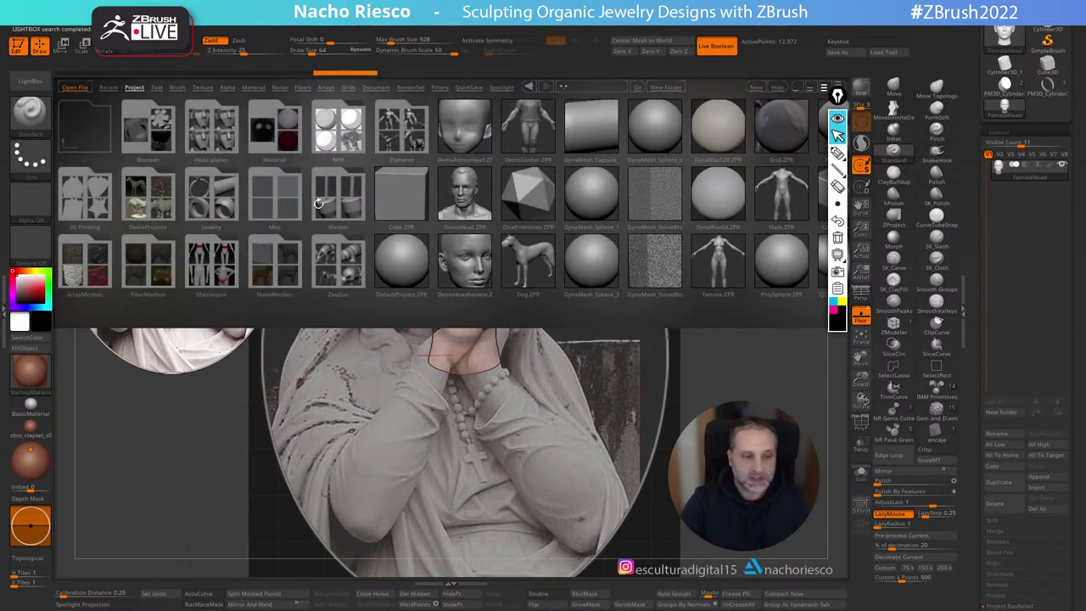
left_click(22, 84)
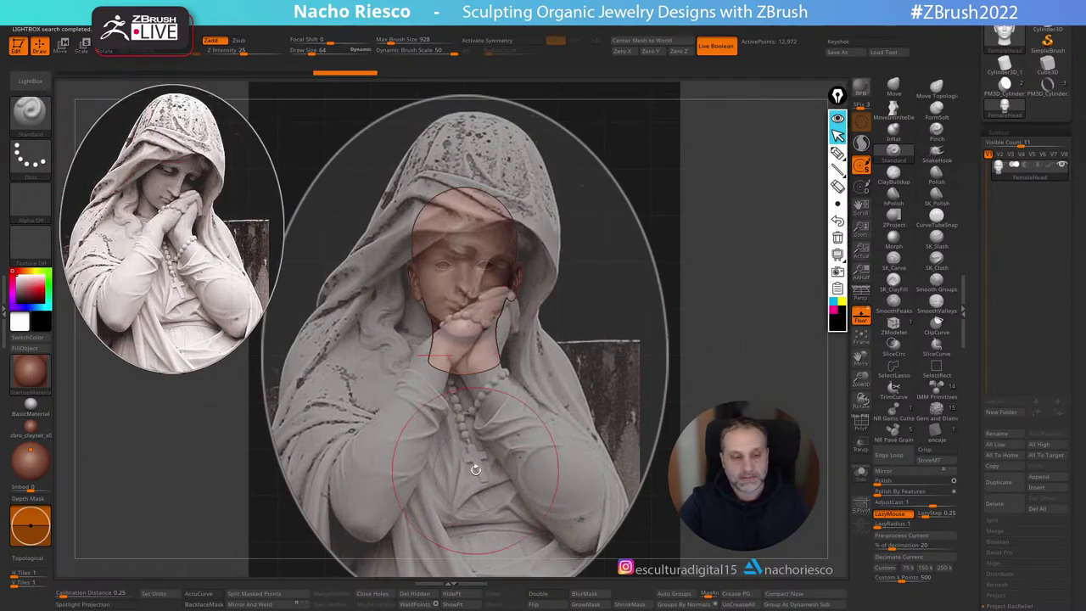
Step: Compare the head with the statue's face from the front and in profile, and look over the symmetry options
left_click_drag(759, 294, 820, 372, "alt")
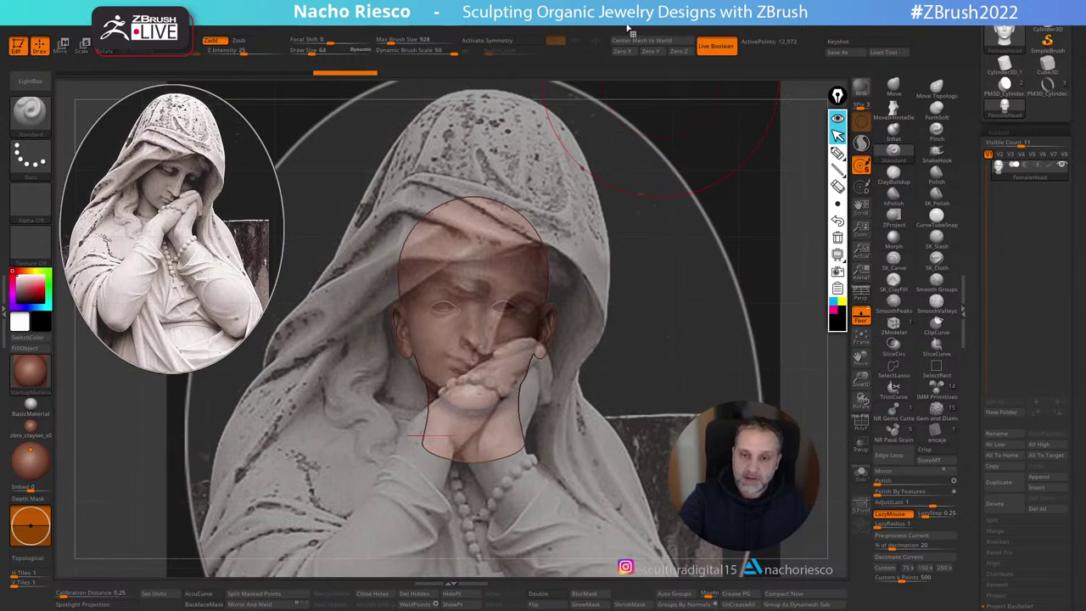
left_click(597, 27)
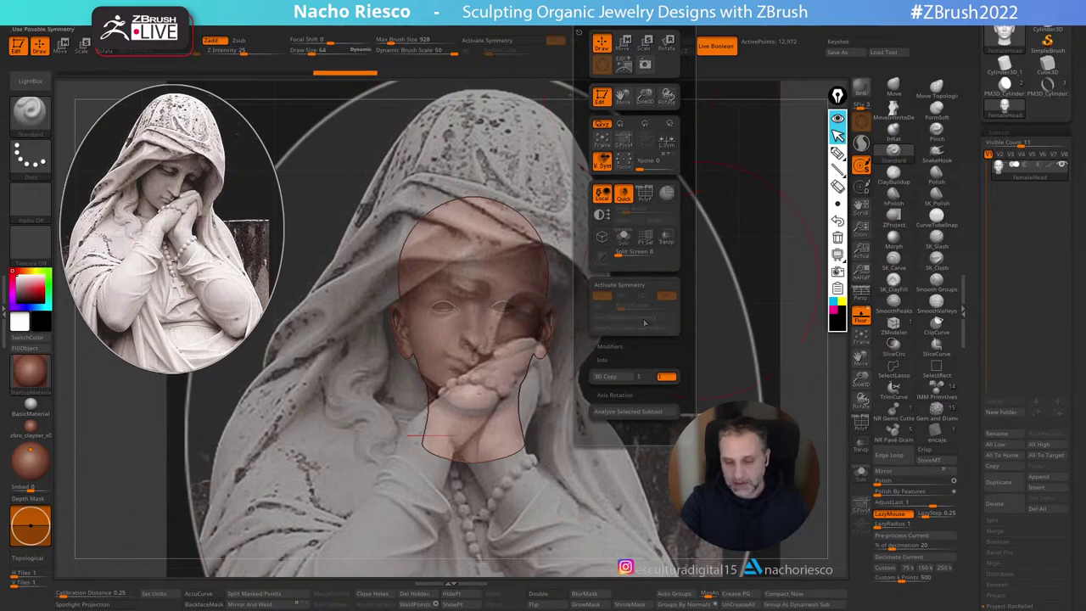
left_click_drag(811, 265, 805, 226, "alt")
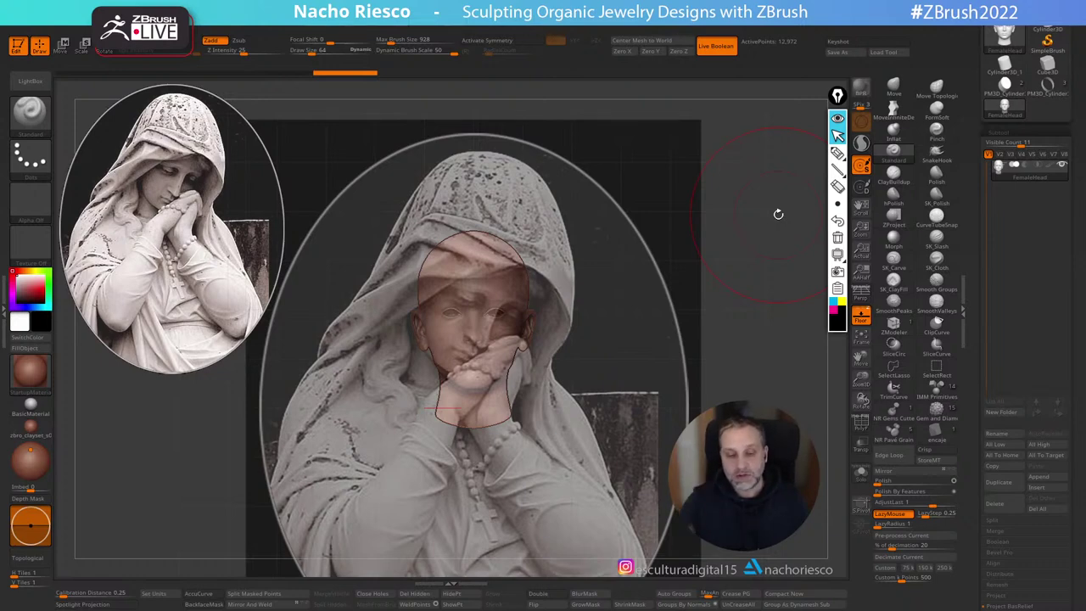
left_click_drag(778, 214, 790, 270)
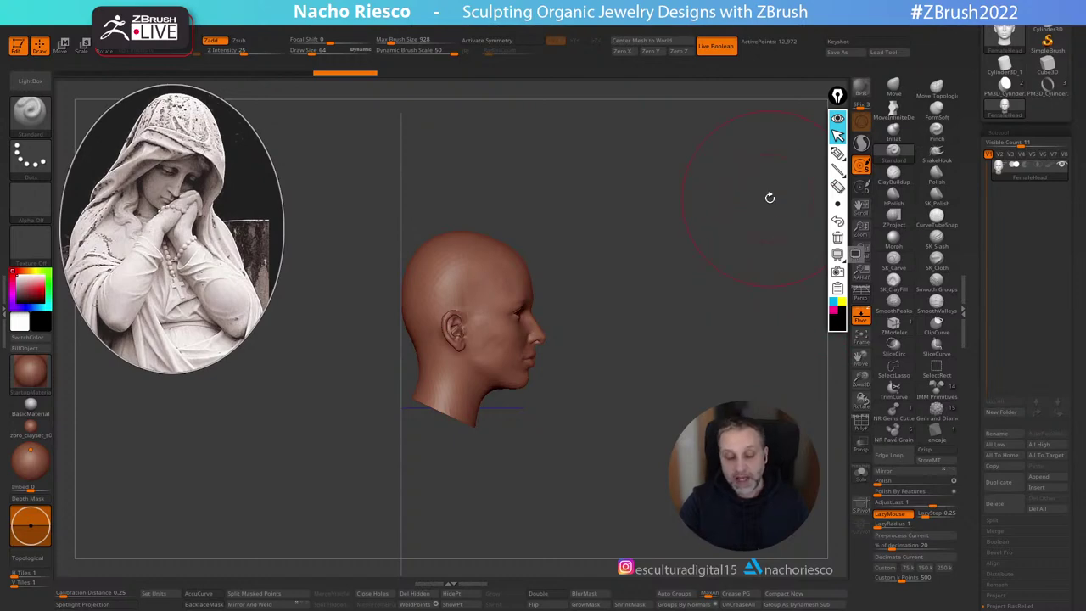
mouse_move(746, 285)
left_mouse_down()
mouse_move(756, 324)
mouse_move(790, 276)
left_mouse_up()
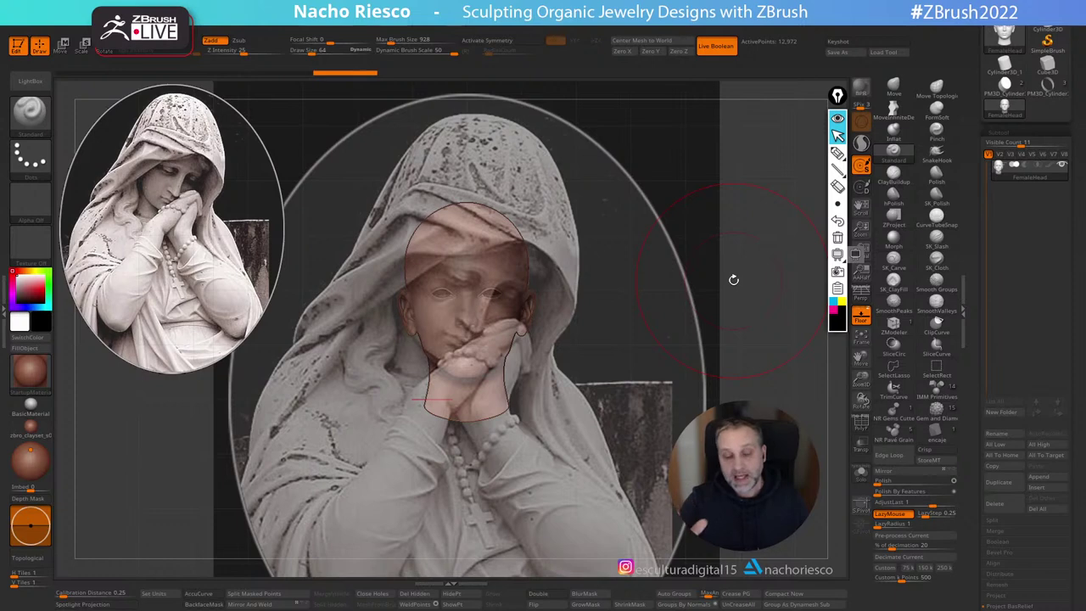
left_click_drag(772, 249, 757, 273)
left_click_drag(625, 308, 611, 351, "alt")
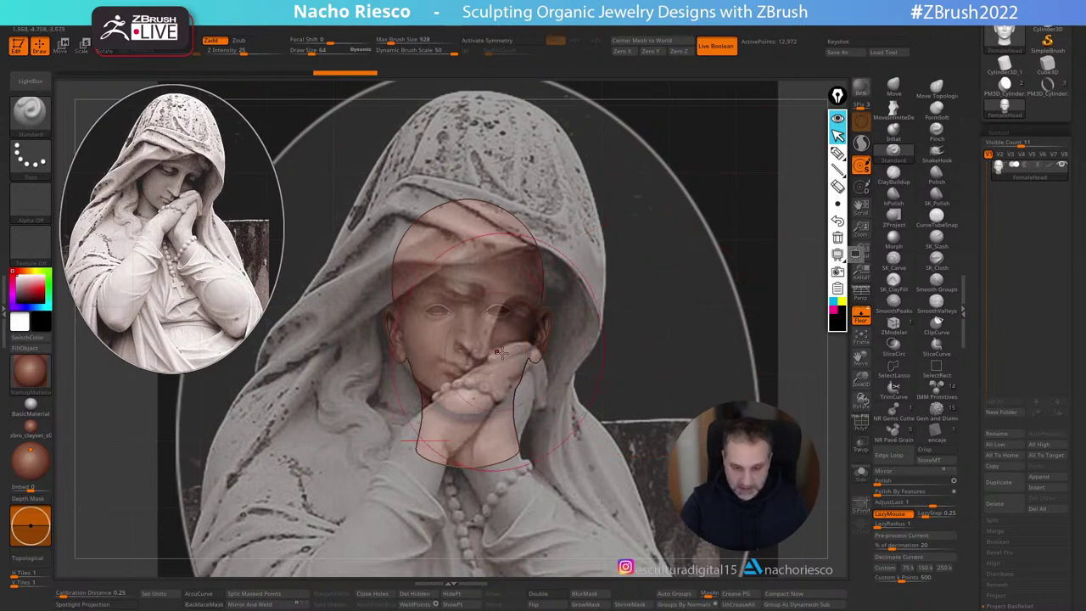
Step: Try to tilt the head to follow the angle of the statue's face
key("w")
left_click_drag(518, 319, 519, 348)
key("ctrl+z")
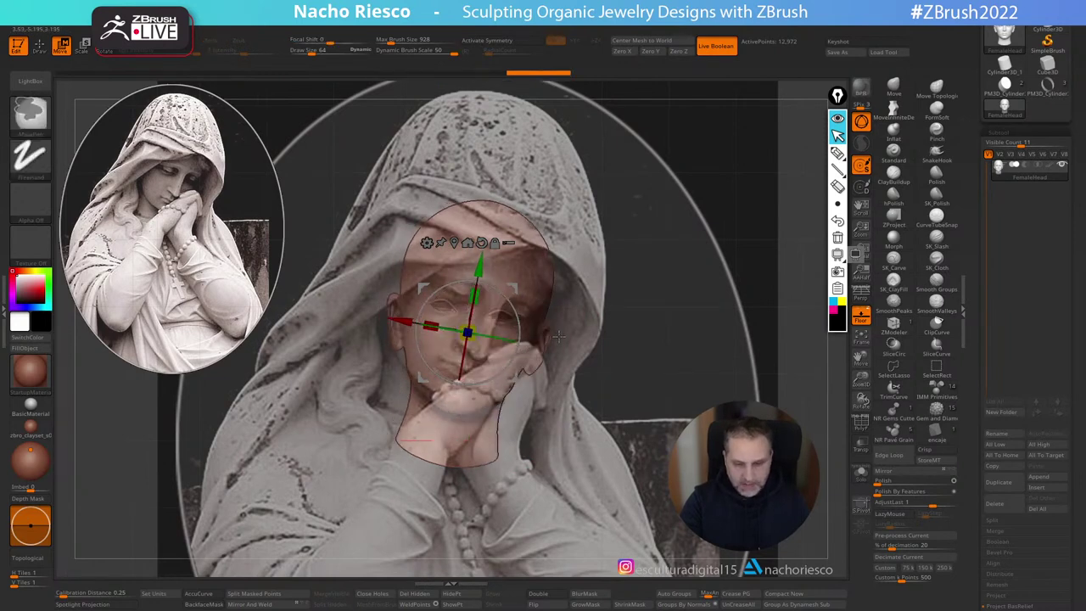
Step: Hide the floor reference, turn the head to profile and reduce the draw size to about 16
left_click(861, 316)
key("q")
mouse_move(627, 364)
left_mouse_down("shift")
mouse_move(721, 365)
mouse_move(693, 331)
mouse_move(698, 391)
left_mouse_up("shift")
mouse_move(568, 388)
left_mouse_down()
mouse_move(594, 390)
mouse_move(580, 392)
left_mouse_up()
key("s")
left_click_drag(593, 441, 552, 448, "shift")
Step: Lasso-mask the neck below the ear and jaw in profile and invert the mask so only the neck is unmasked
key("ctrl+shift")
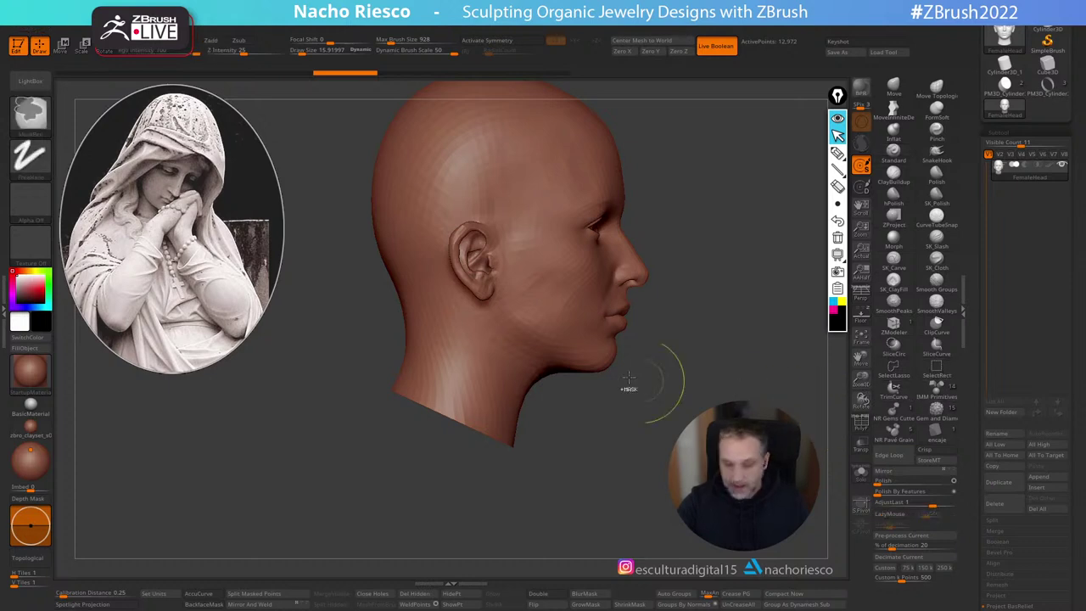
left_click(30, 113)
left_click(217, 174)
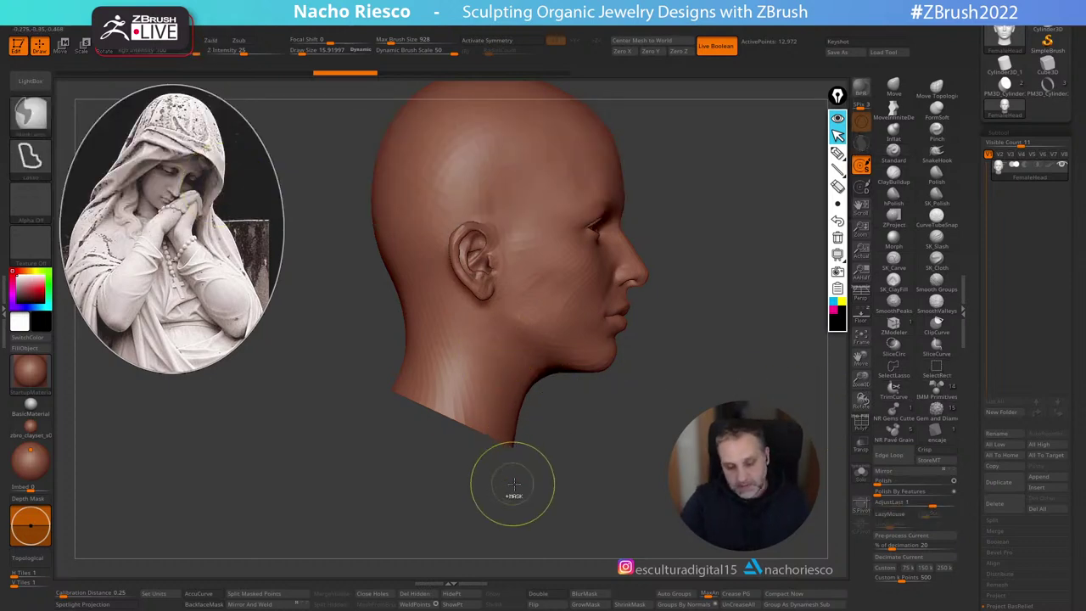
mouse_move(512, 477)
left_mouse_down("ctrl")
mouse_move(516, 400)
mouse_move(539, 382)
mouse_move(454, 297)
mouse_move(390, 398)
left_mouse_up("ctrl")
left_click(555, 527, "ctrl")
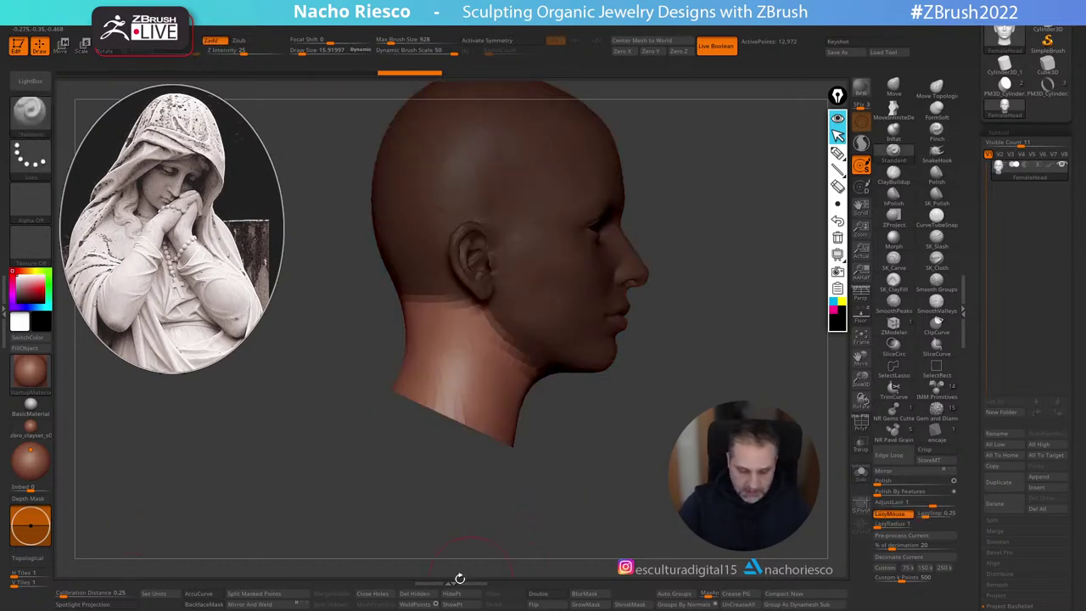
Step: Hide and delete the neck geometry, then close the hole under the head
left_click(459, 596)
left_click(423, 596)
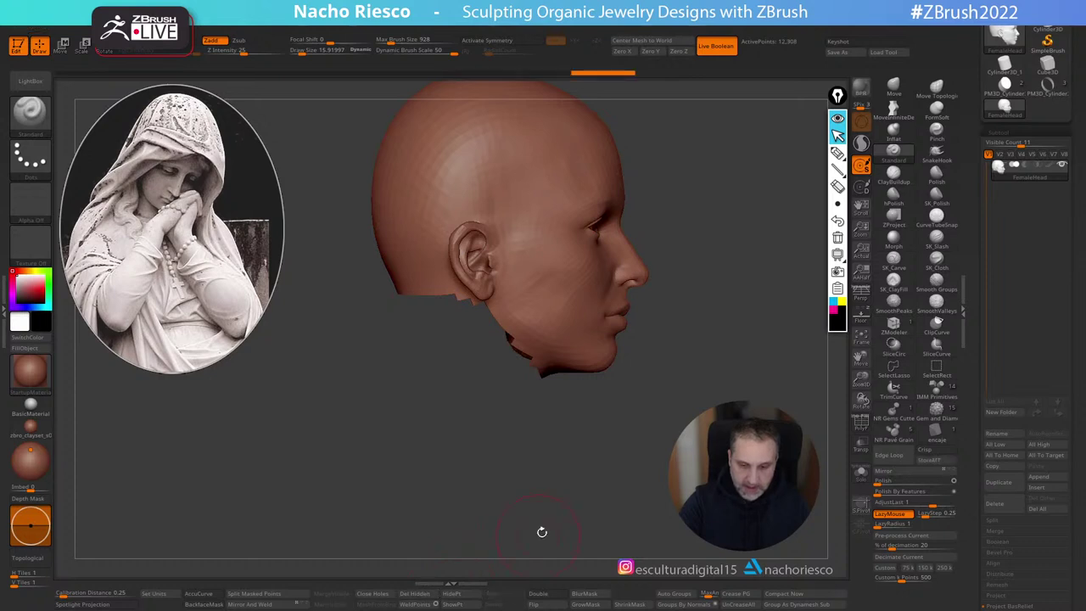
left_click(371, 593)
left_click_drag(518, 528, 758, 407)
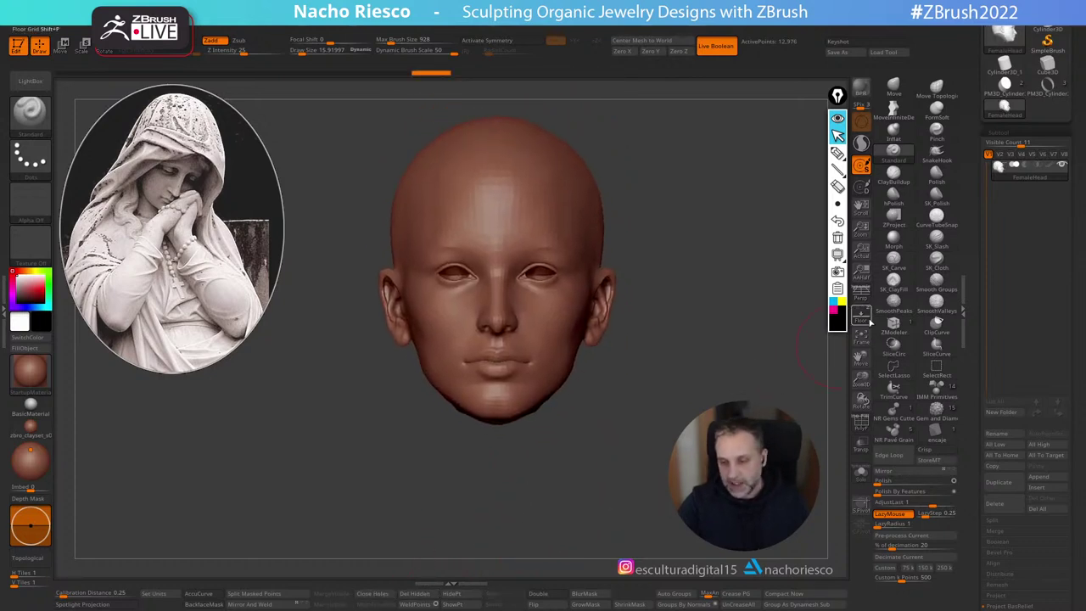
Step: Show the floor reference and rotate the head to follow the turn and tilt of the statue's face
left_click(861, 319)
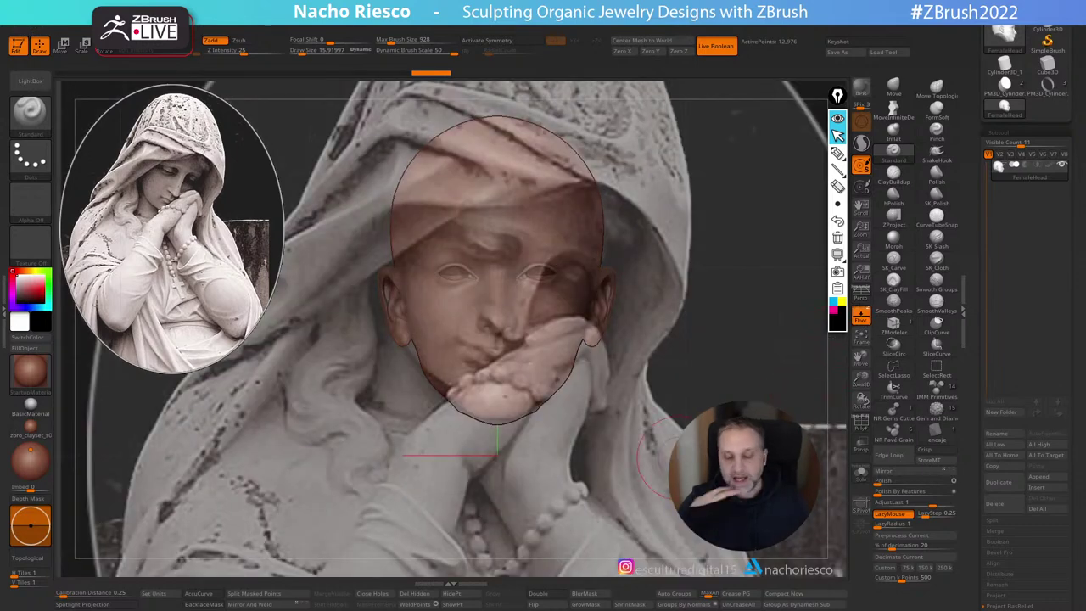
left_click_drag(843, 369, 814, 281, "alt")
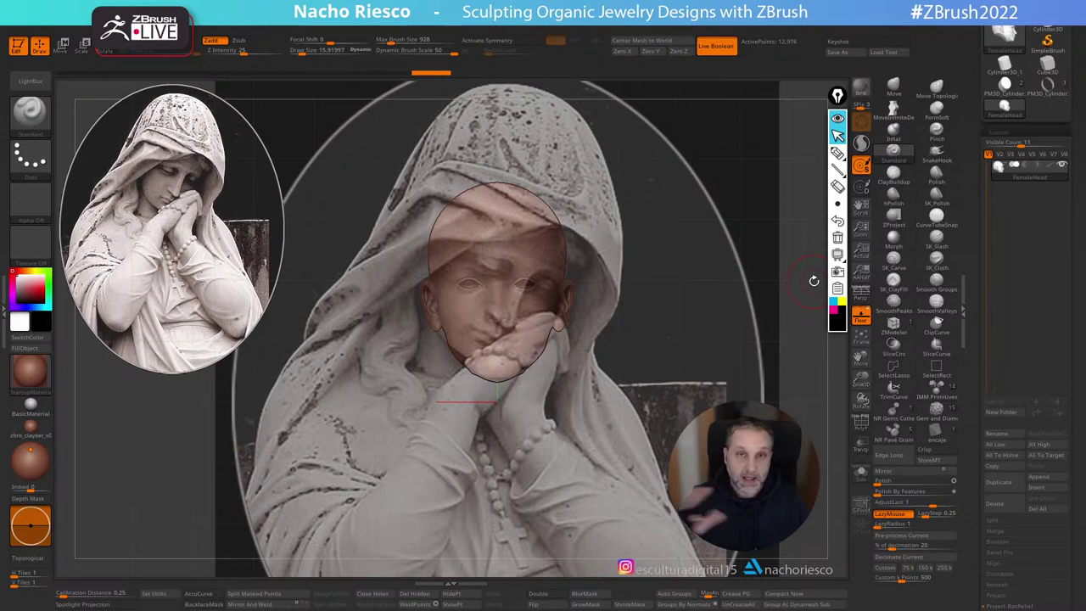
left_click_drag(846, 362, 838, 378, "alt")
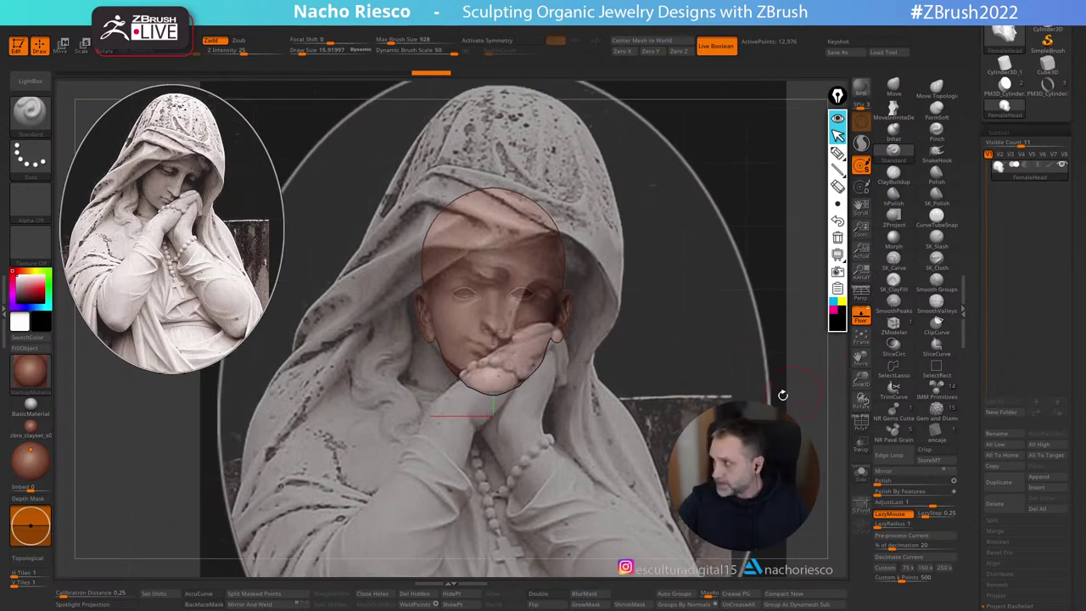
key("r")
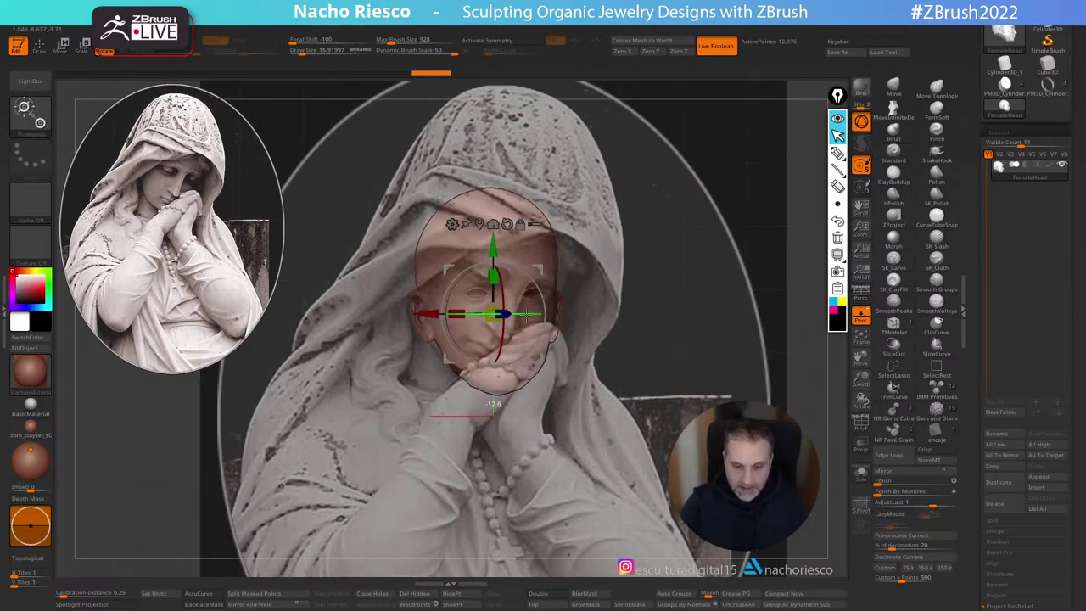
left_click_drag(512, 317, 536, 347)
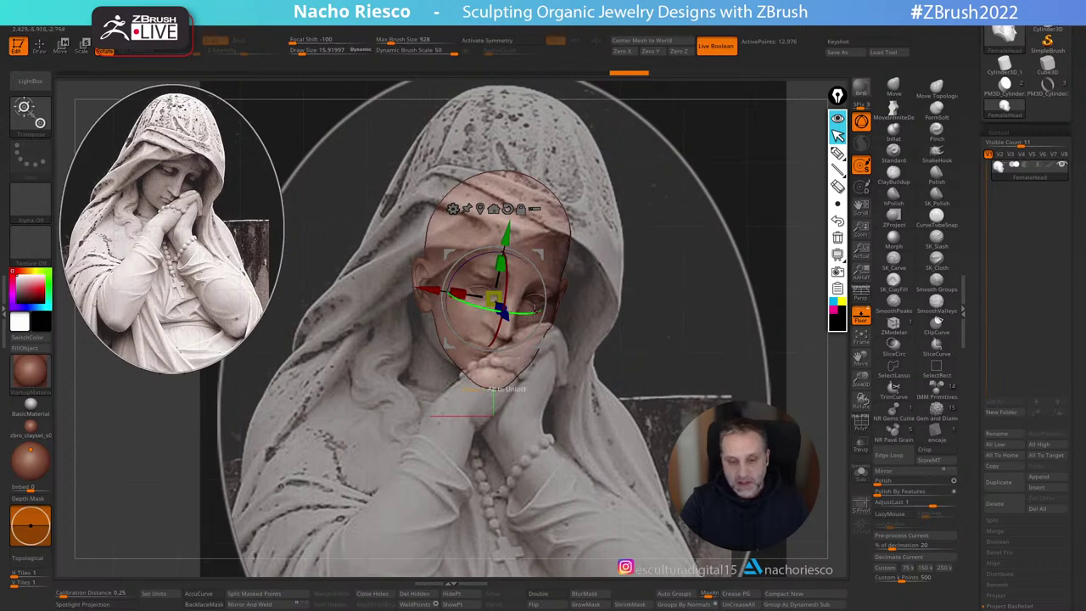
Step: Enlarge the head, move it up and fine-tune its rotation so its features overlay the statue's face
right_click_drag(815, 301, 794, 324, "ctrl")
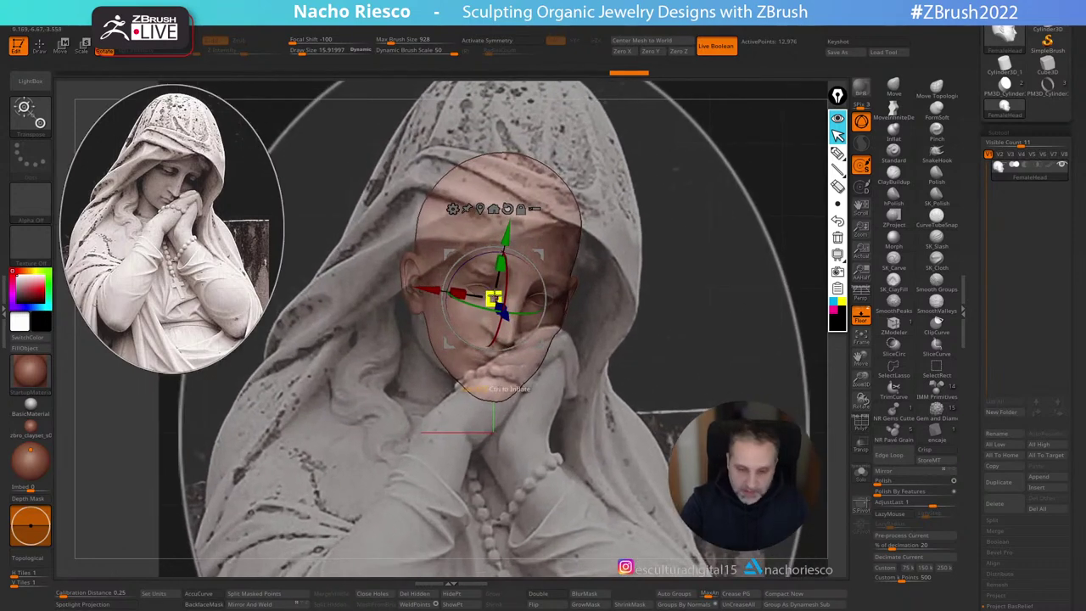
left_click_drag(495, 298, 504, 282)
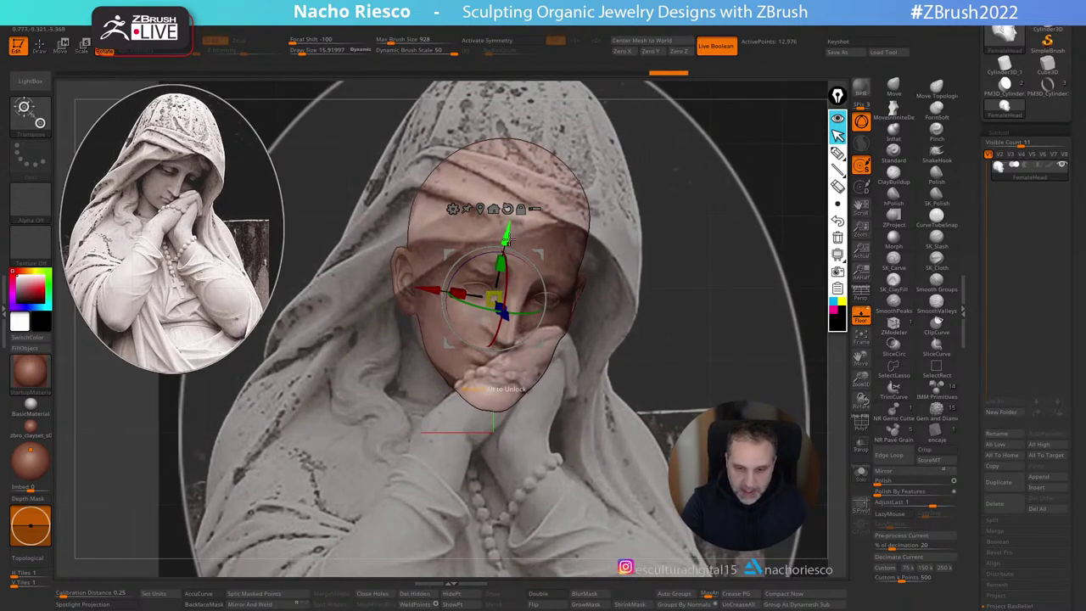
left_click_drag(506, 235, 510, 217)
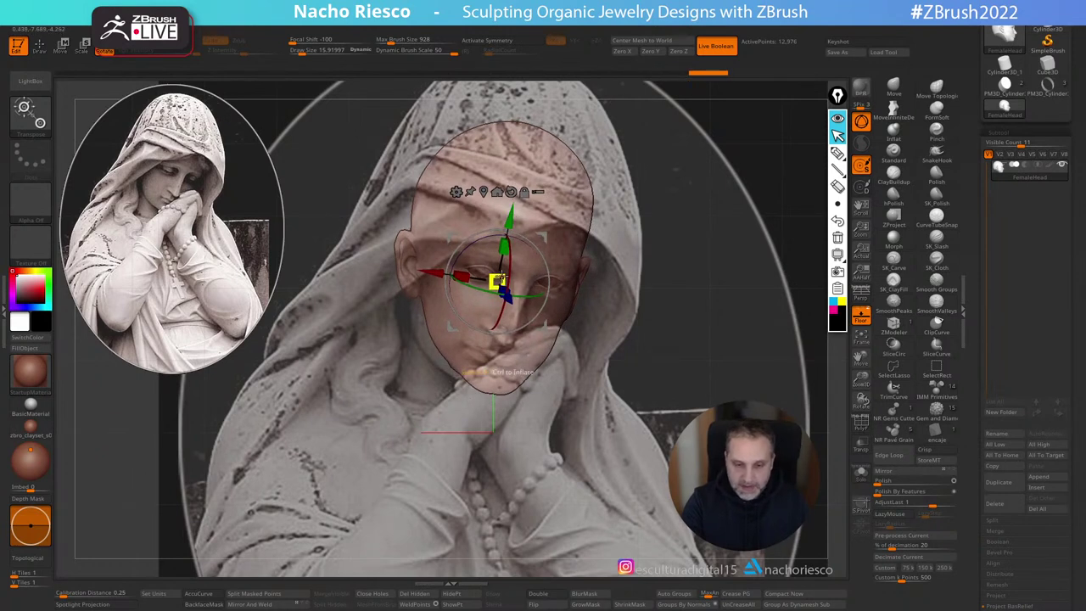
left_click_drag(501, 282, 541, 292)
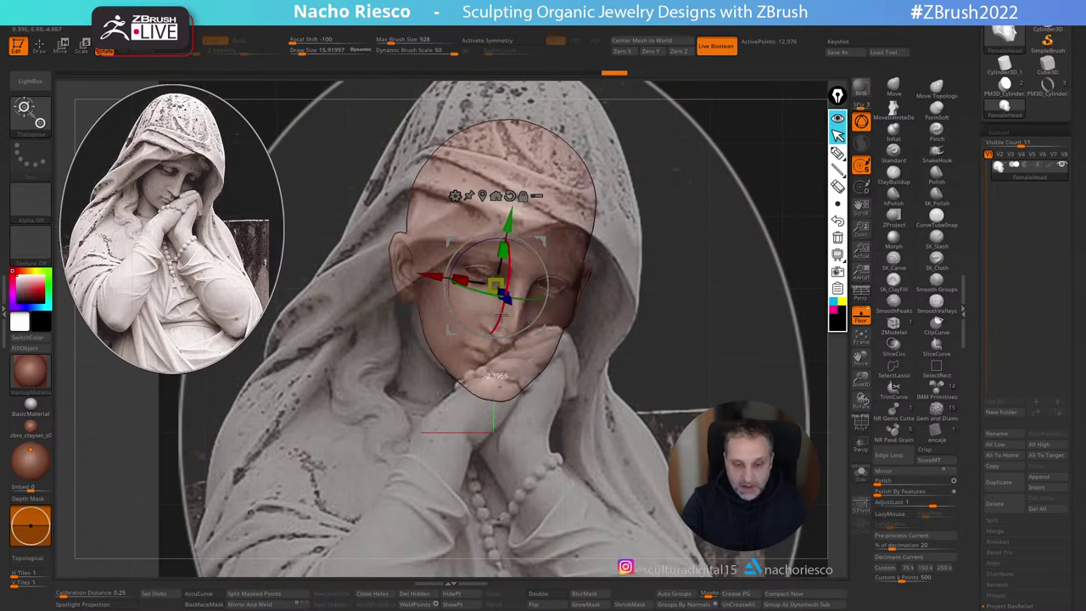
left_click_drag(542, 331, 537, 335)
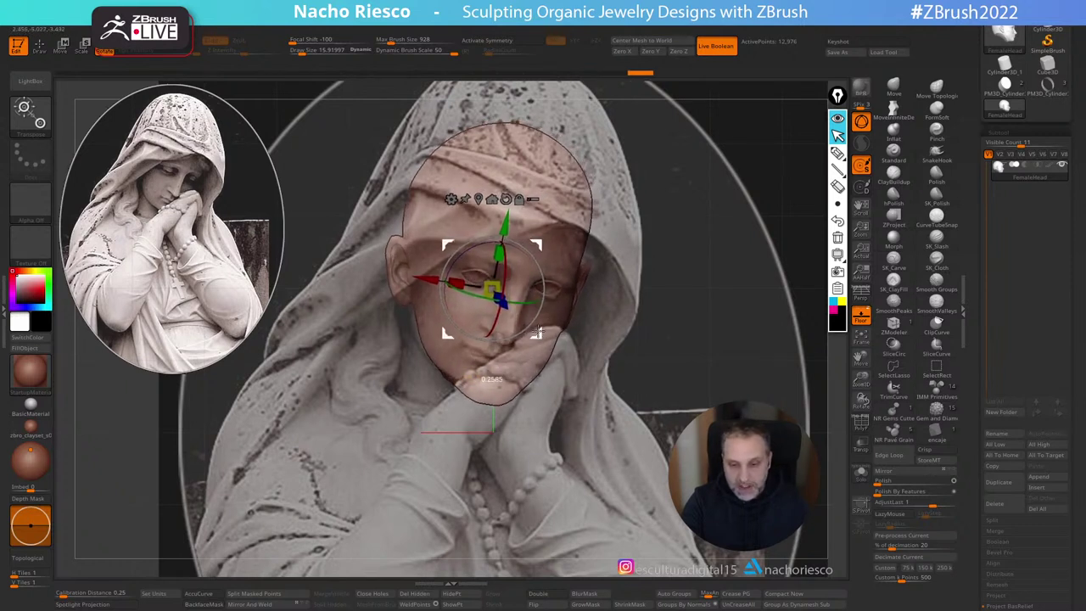
left_click_drag(546, 295, 539, 338)
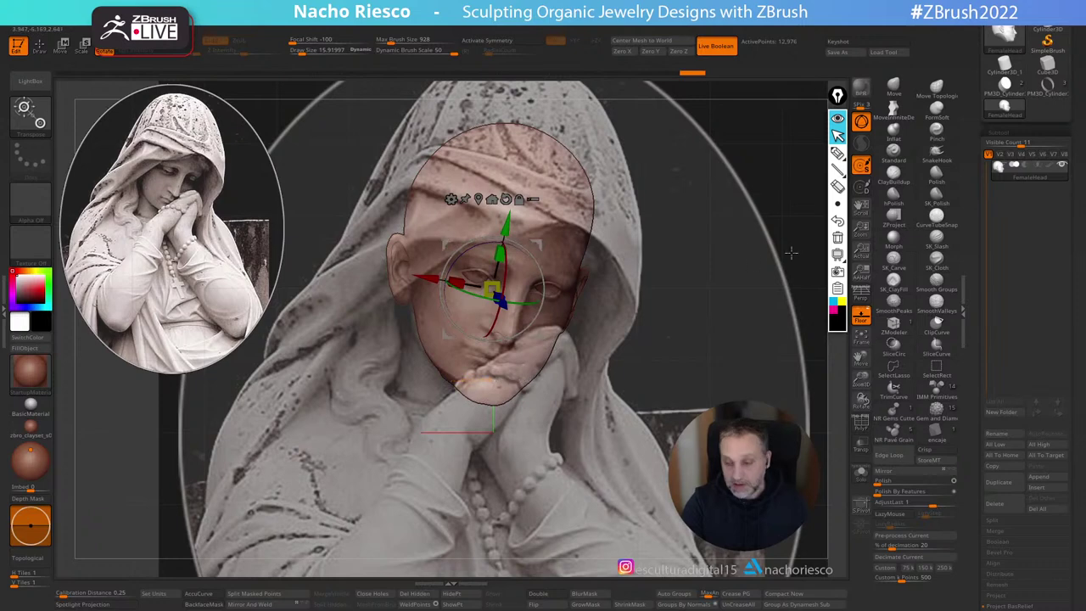
Step: Compare the head's alignment with the statue's face with perspective distortion on and off, leaving it off
left_click(865, 299)
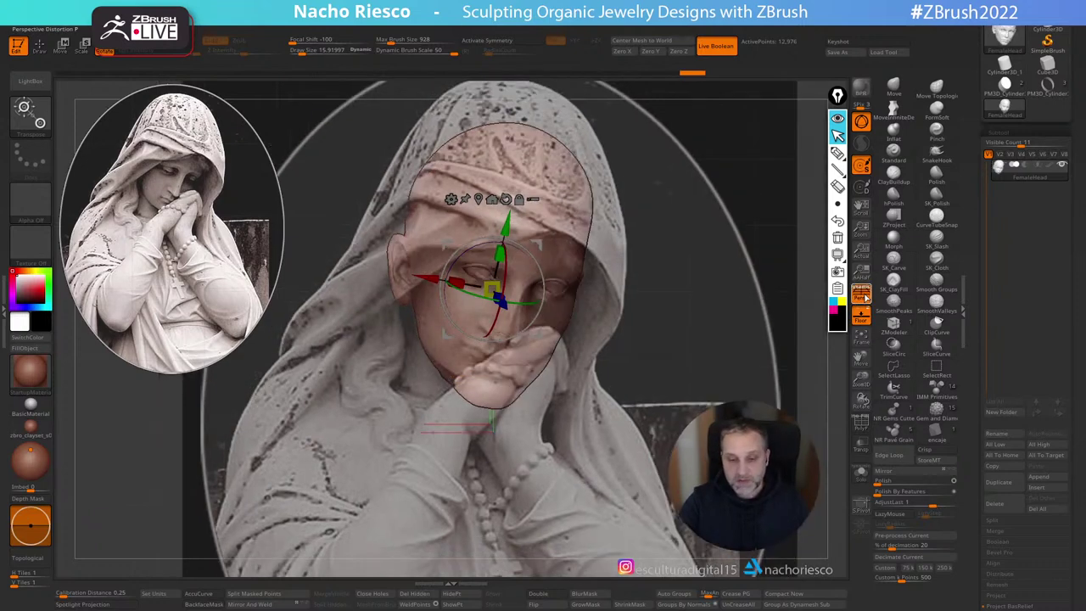
left_click(865, 297)
left_click(865, 299)
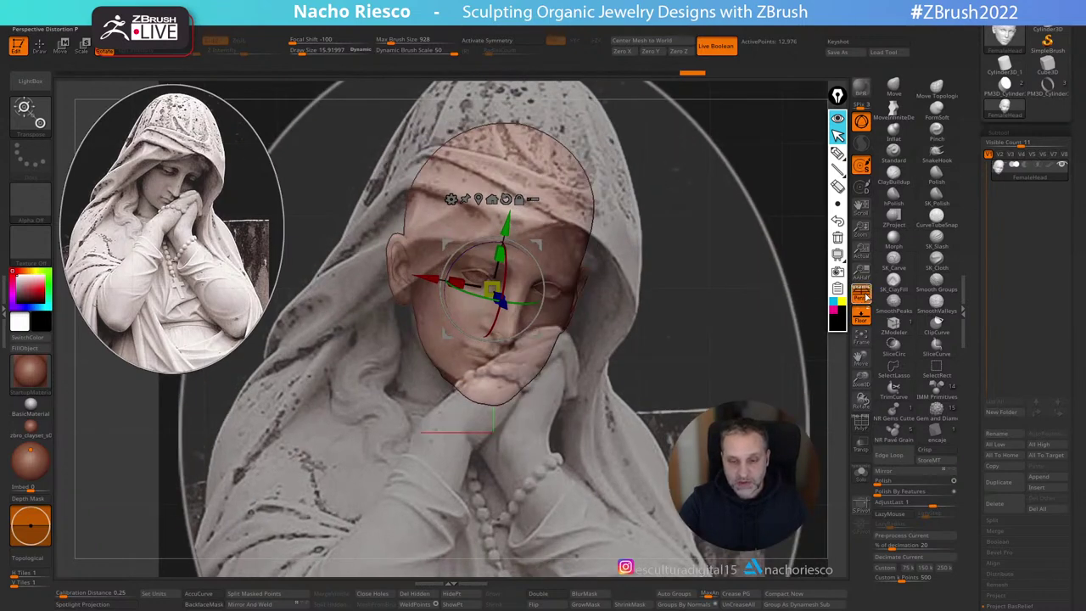
left_click(865, 298)
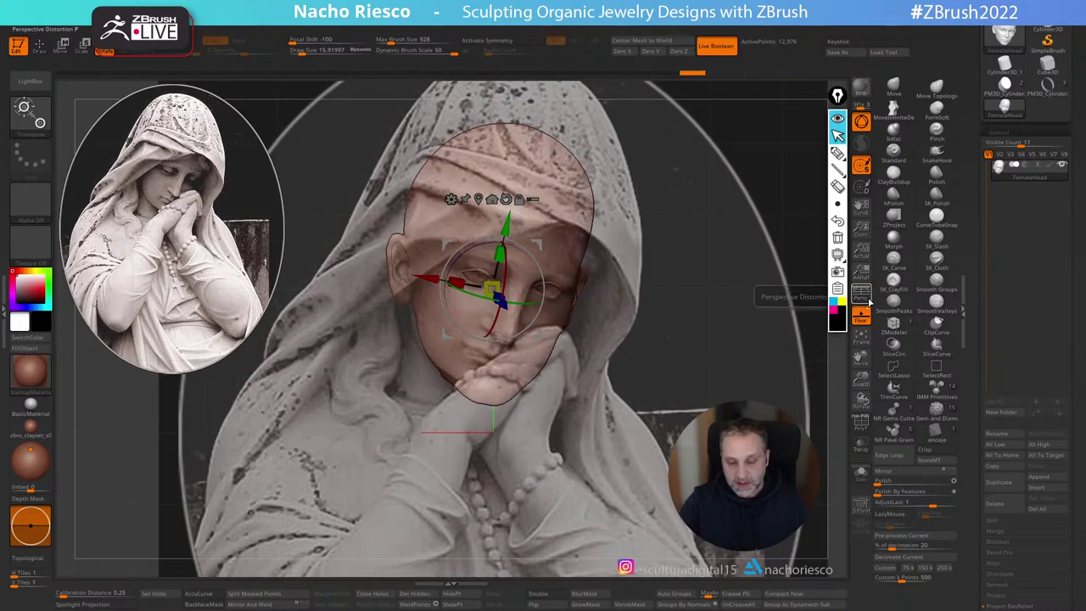
left_click(868, 299)
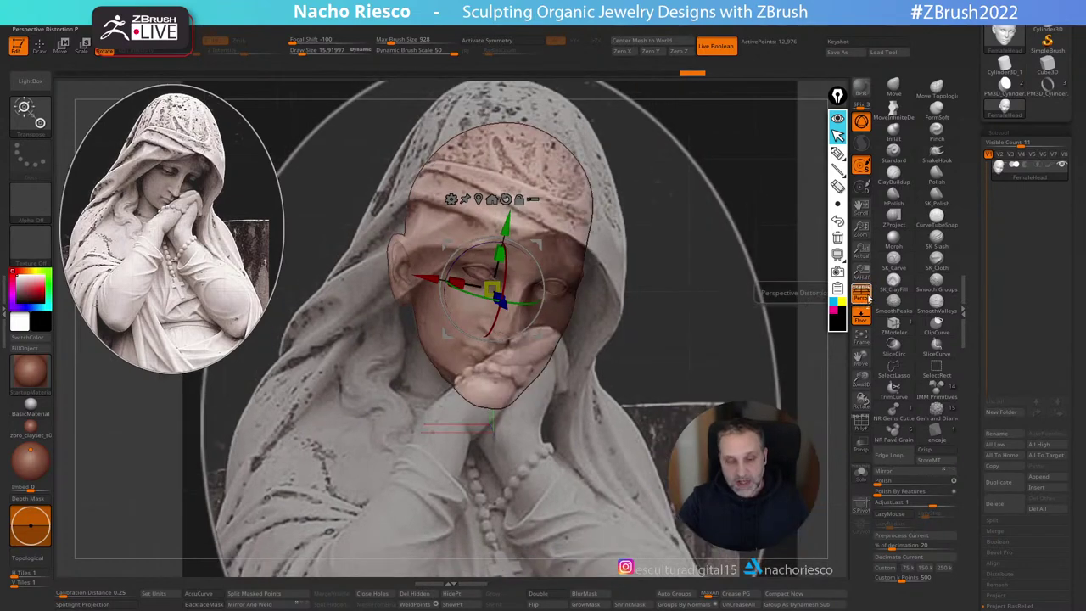
left_click(866, 297)
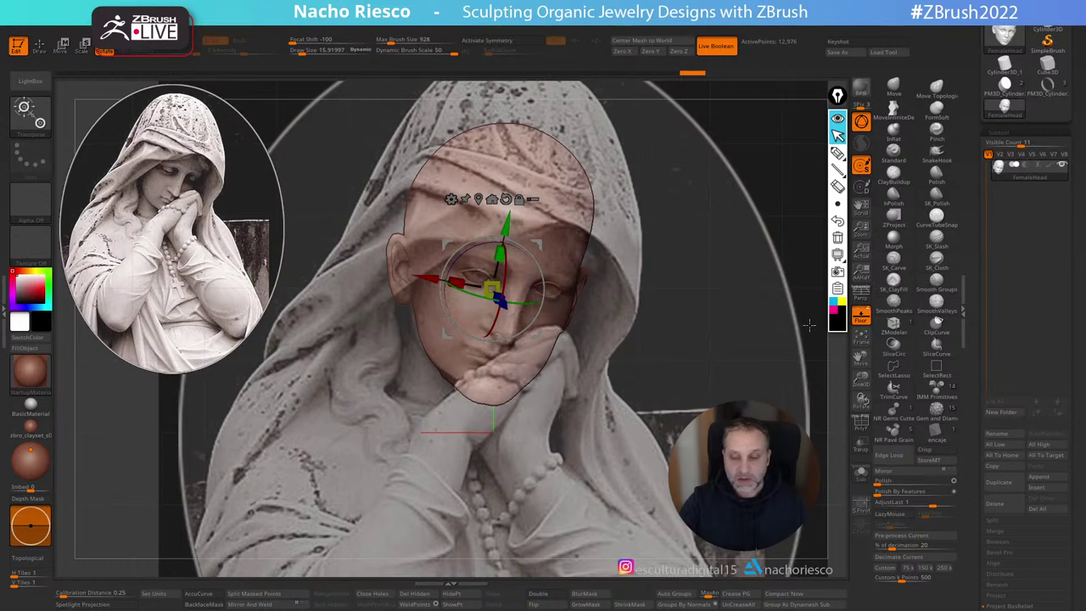
Step: Refine the head's rotation and placement slightly so its eyes, nose and mouth follow the statue's features
key("q")
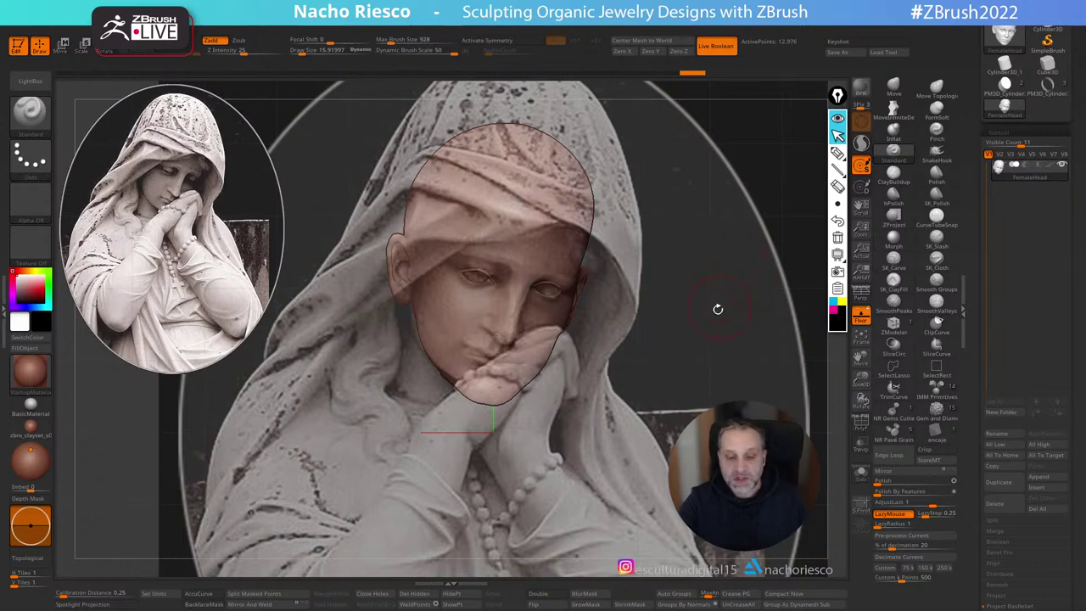
right_click_drag(711, 325, 714, 348, "ctrl")
mouse_move(713, 346)
left_mouse_down()
mouse_move(732, 327)
mouse_move(725, 342)
left_mouse_up()
key("w")
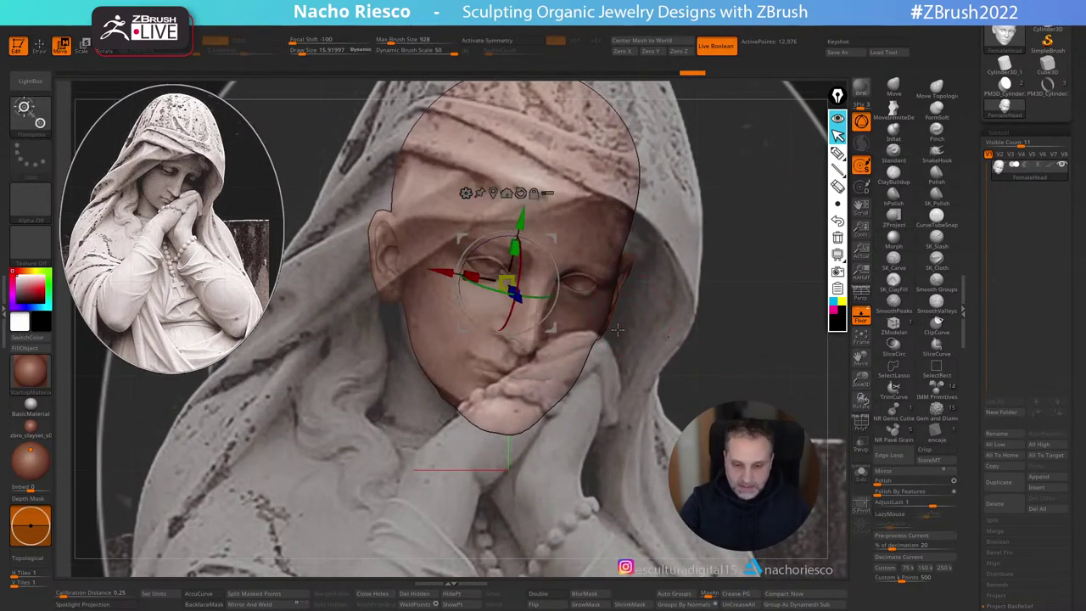
left_click_drag(532, 296, 549, 298)
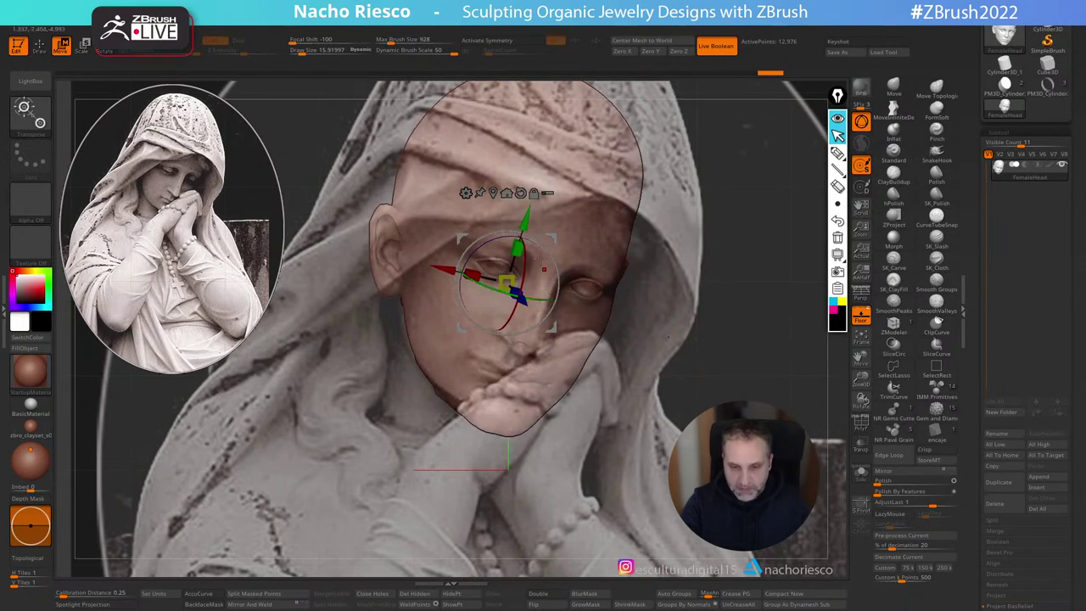
left_click_drag(528, 219, 536, 220)
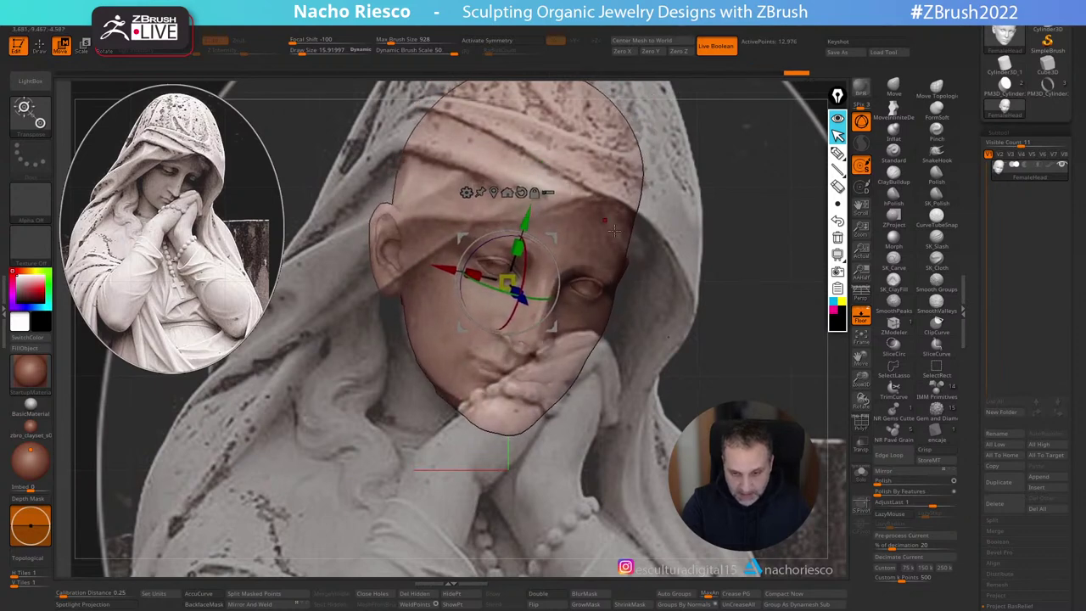
left_click_drag(558, 321, 557, 322)
key("q")
left_click_drag(657, 392, 607, 385, "alt")
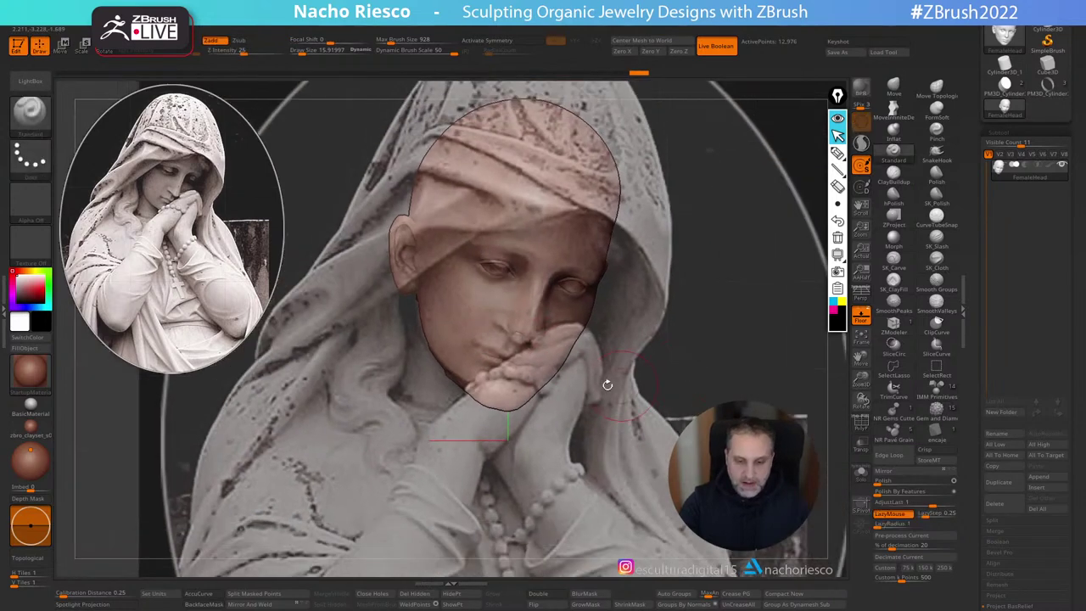
left_click_drag(670, 374, 707, 380, "alt")
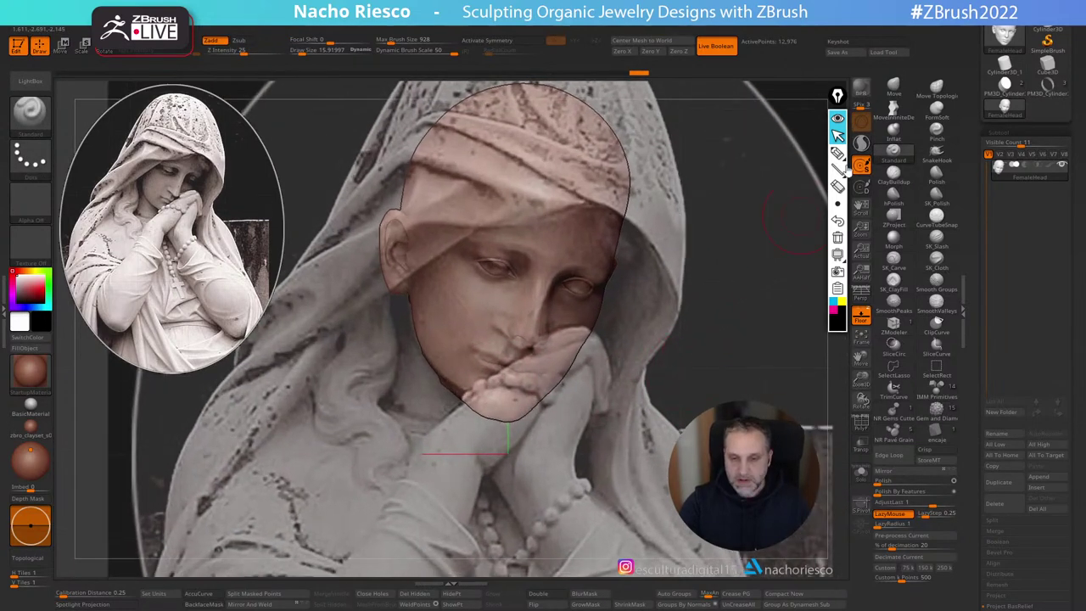
Step: Push the chin up with the Move brush at a draw size of about 64 to shorten the lower face
left_click(894, 89)
key("s")
left_click_drag(527, 344, 538, 344)
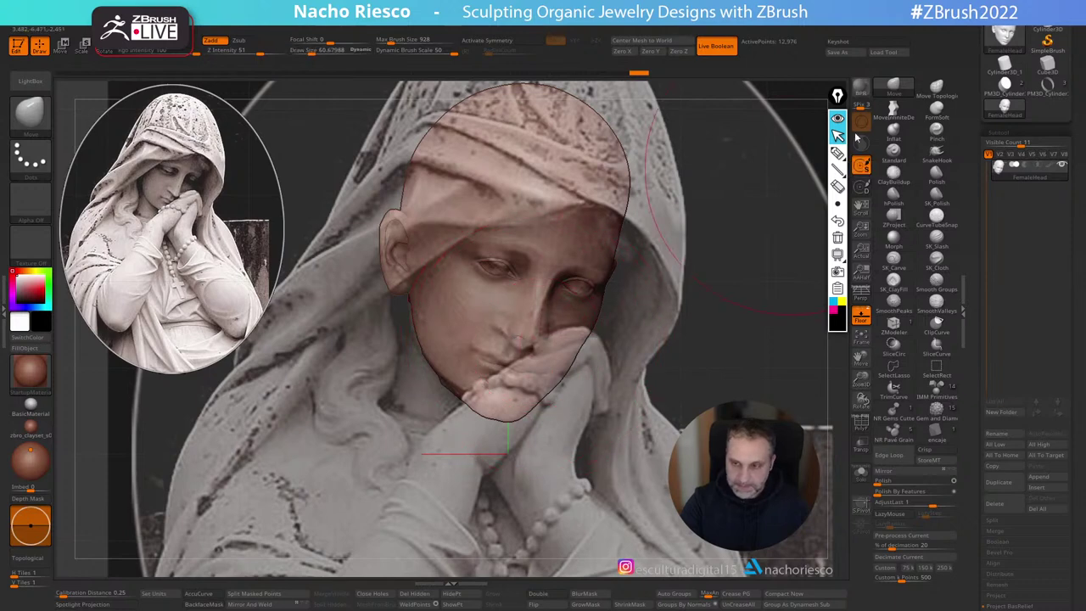
left_click_drag(500, 402, 494, 393)
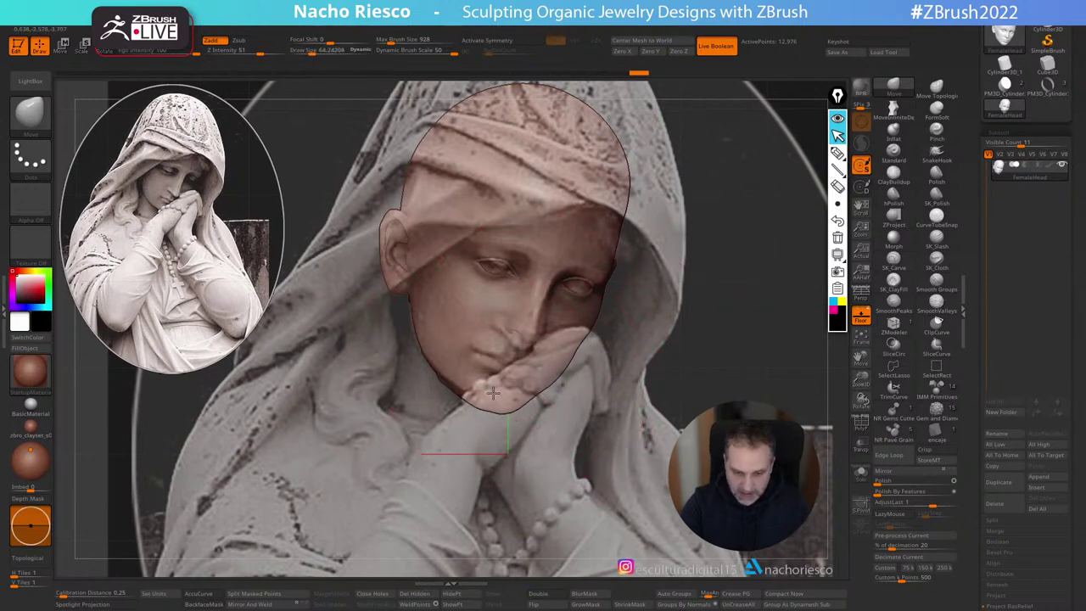
Step: Reduce the Move brush's draw size to about 28 and adjust the chin and jawline to the statue's contour
key("s")
left_click_drag(511, 345, 518, 335)
key("s")
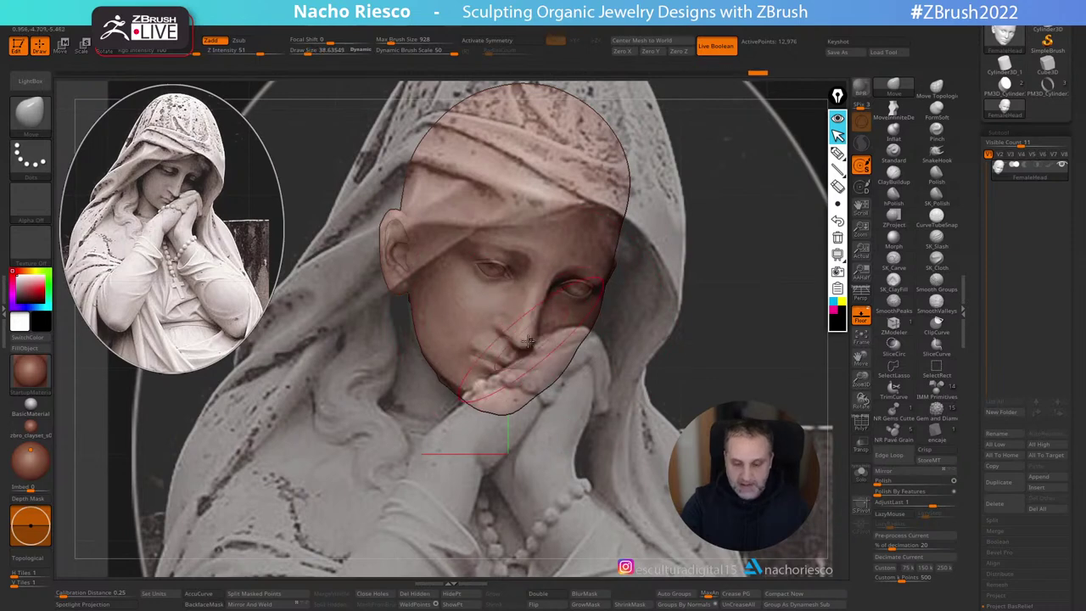
right_click_drag(546, 371, 543, 394, "ctrl")
key("s")
mouse_move(545, 375)
left_mouse_down()
mouse_move(492, 352)
mouse_move(514, 383)
left_mouse_up()
key("s")
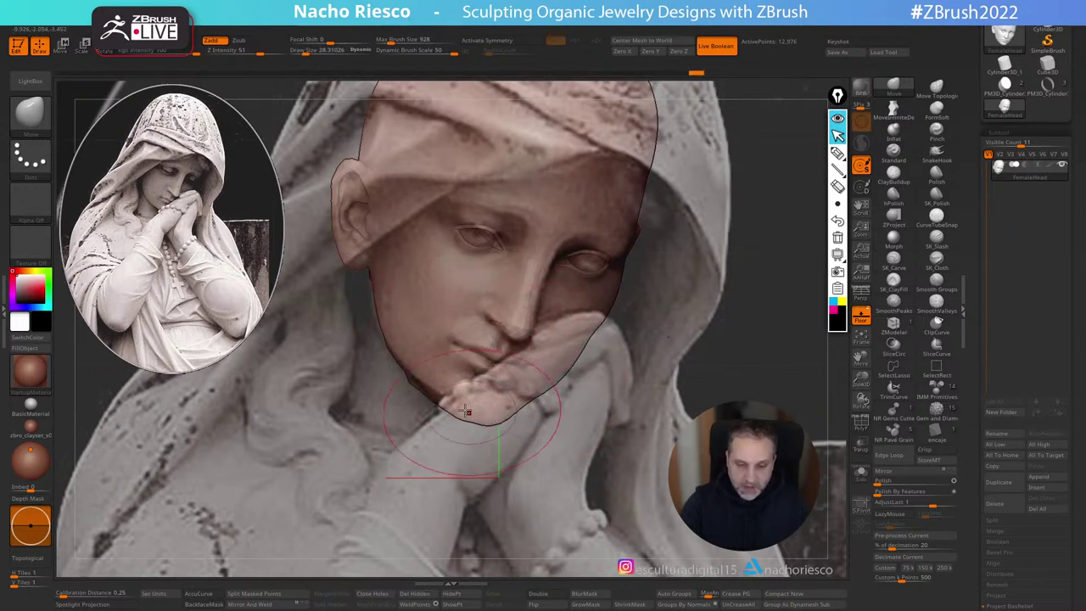
left_click_drag(465, 412, 463, 406)
key("s")
left_click_drag(459, 402, 435, 400)
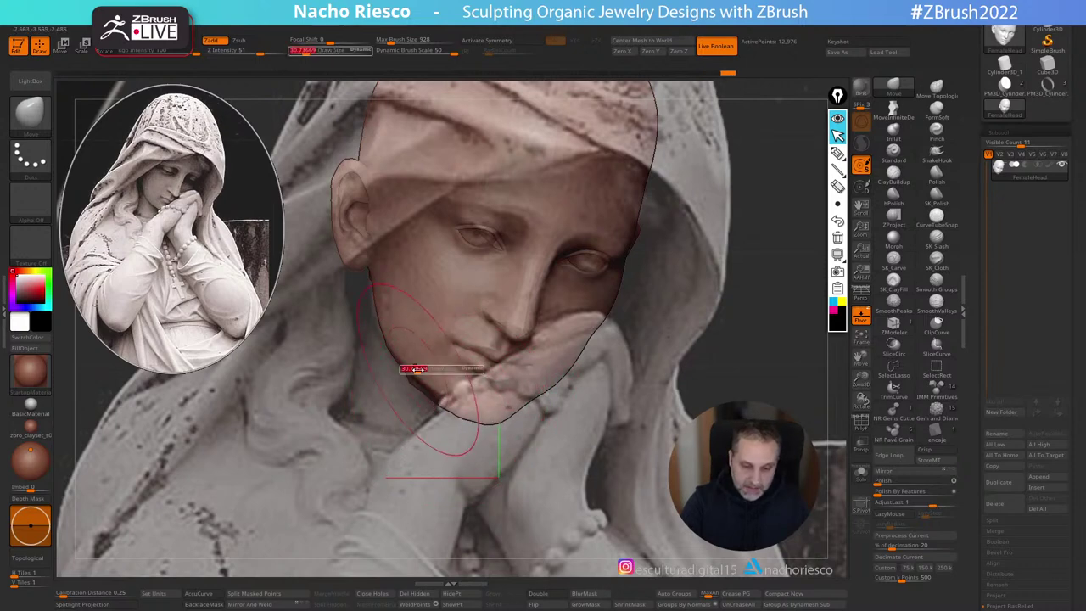
left_click_drag(426, 389, 430, 386)
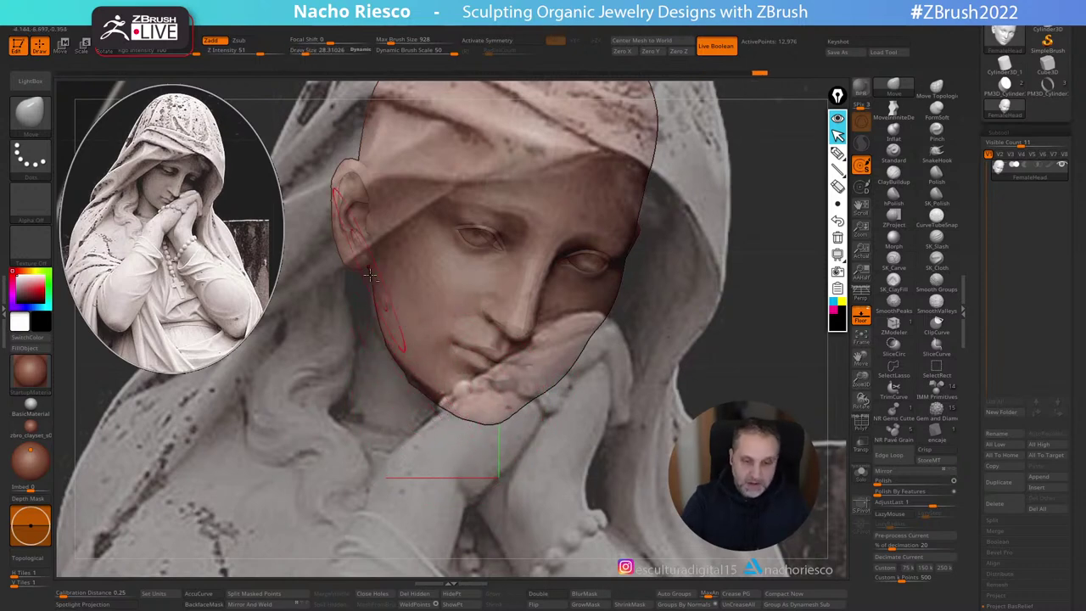
Step: Hide the floor reference and examine the reshaped head from the opposite three-quarter angle and the front
right_click_drag(349, 213, 397, 290, "alt")
key("s")
left_click_drag(396, 289, 401, 289)
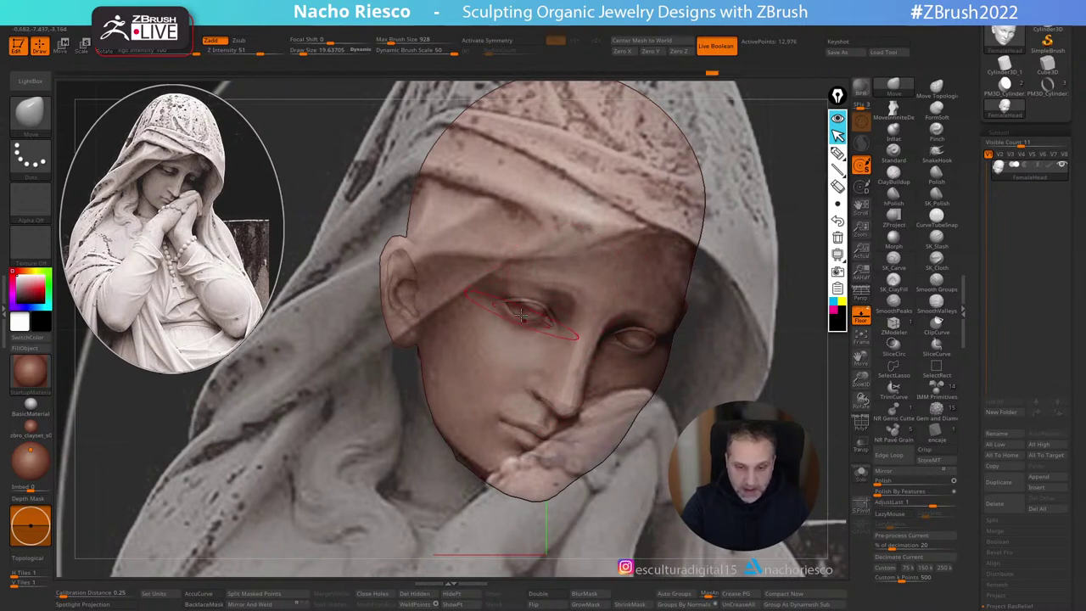
key("[")
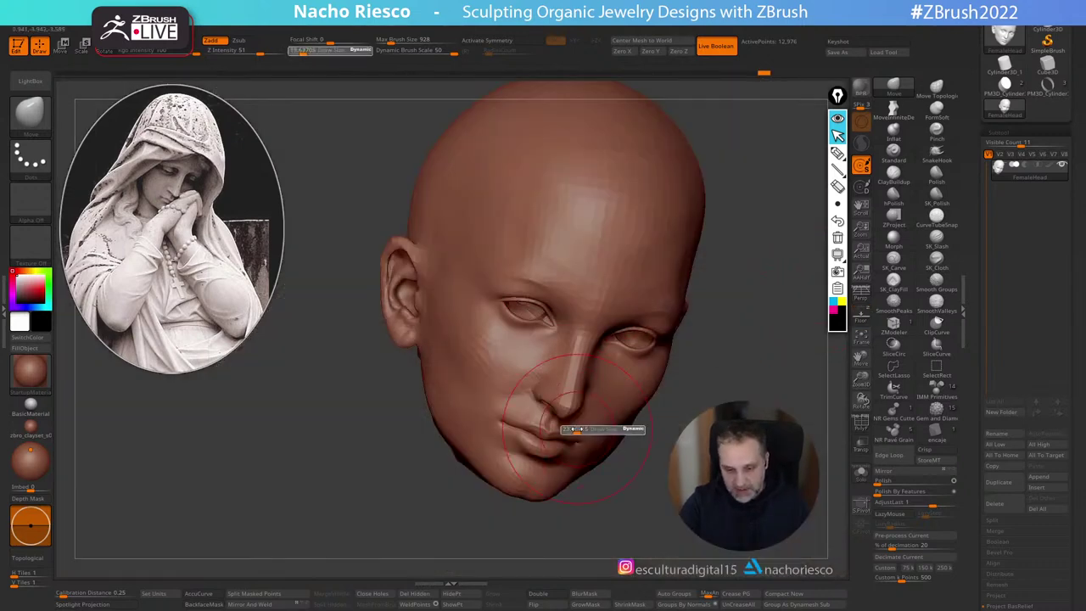
left_click_drag(623, 474, 519, 471)
key("s")
left_click_drag(685, 475, 691, 475)
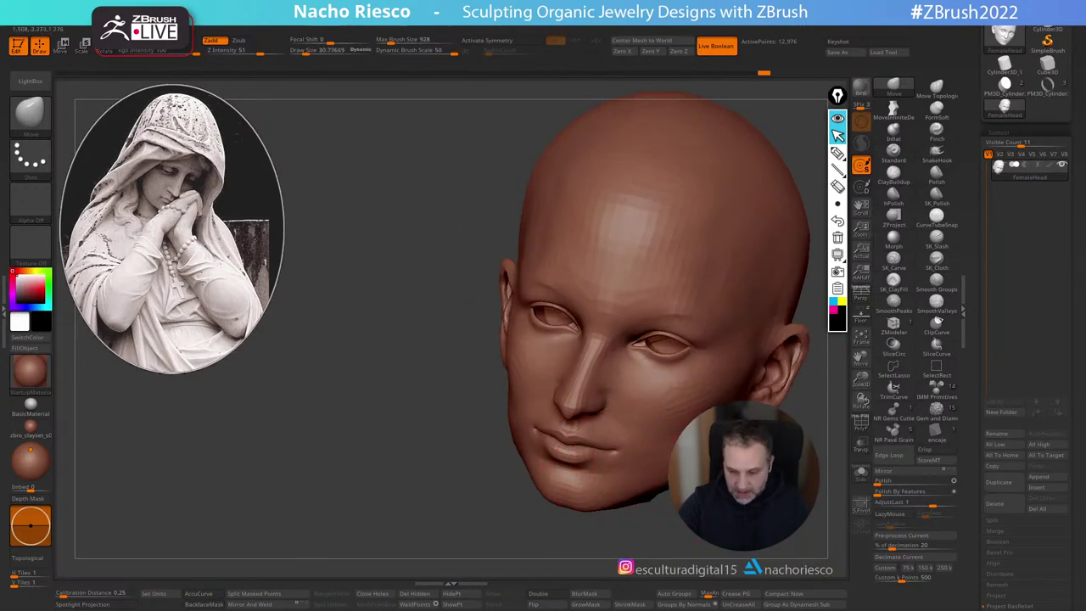
left_click_drag(619, 509, 693, 417)
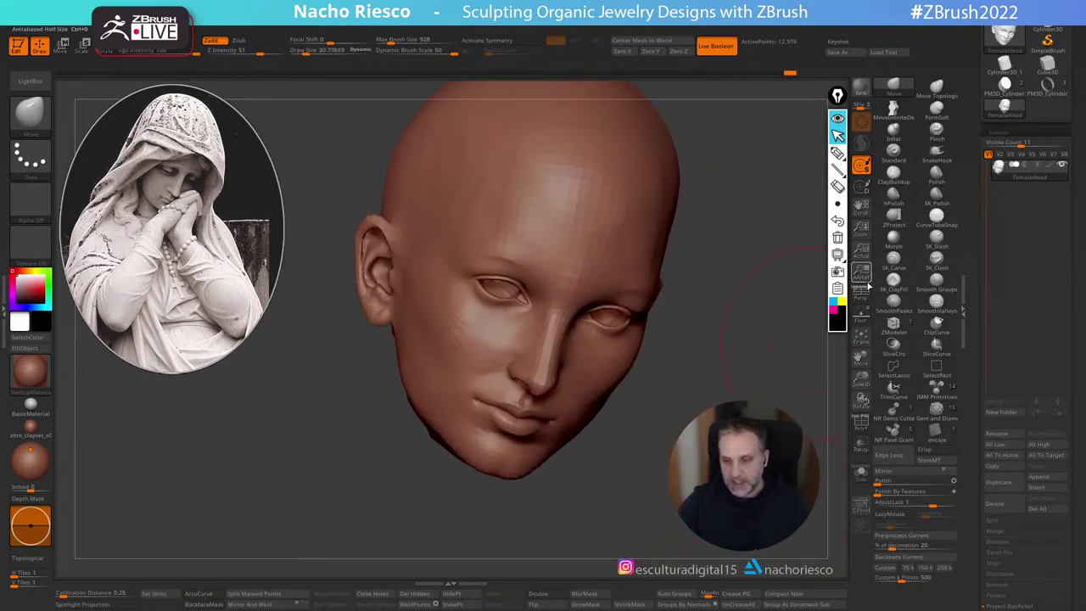
Step: Compare the open eyes with the statue reference and reduce the Move brush's draw size to about 14
left_click(861, 316)
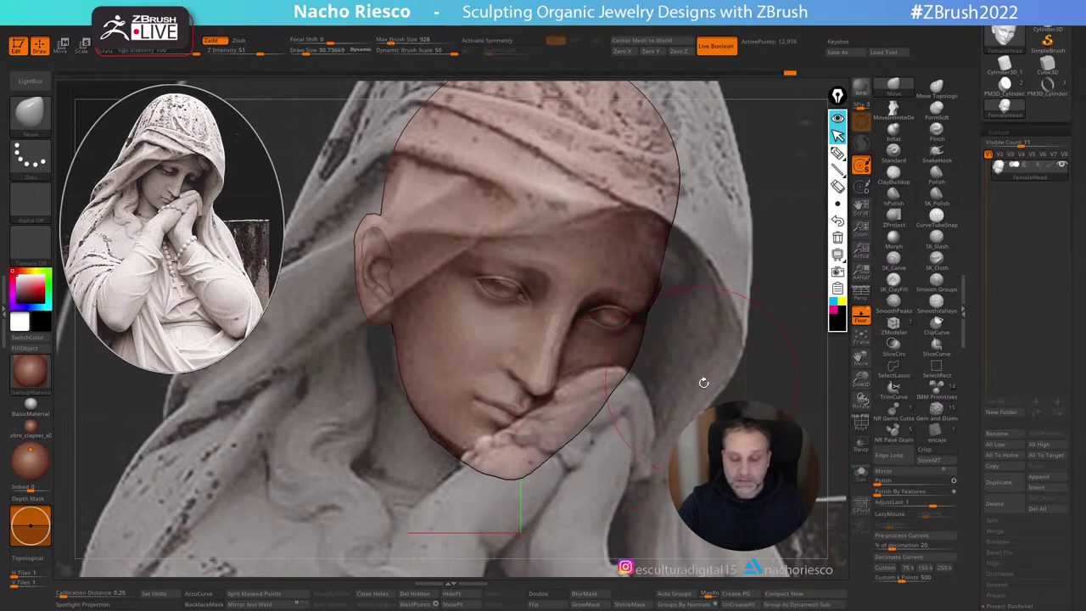
mouse_move(528, 368)
right_mouse_down("ctrl")
mouse_move(526, 378)
mouse_move(582, 390)
right_mouse_up("ctrl")
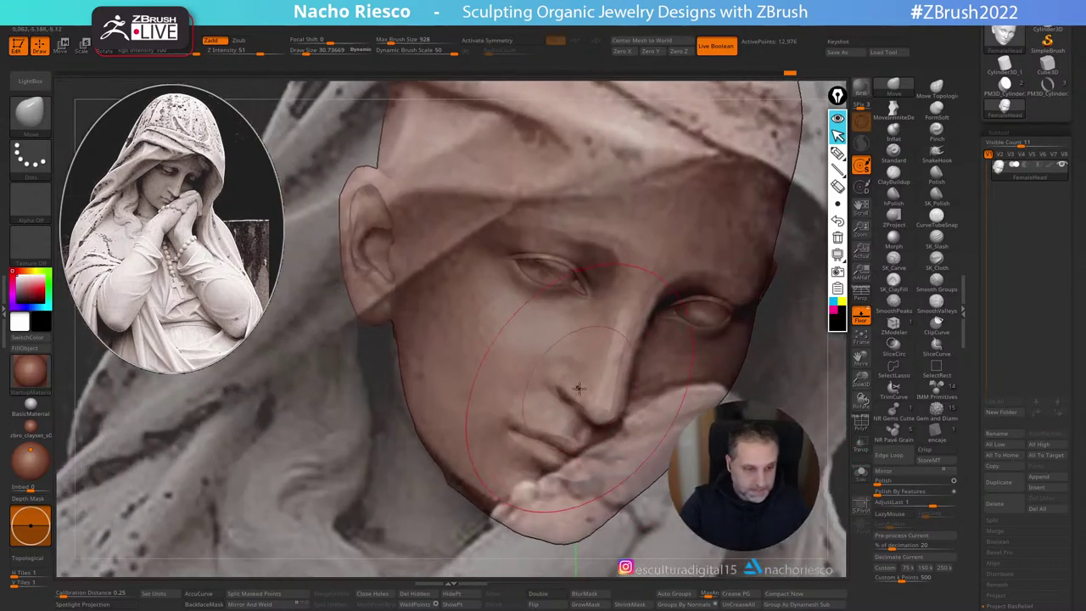
key("s")
left_click_drag(581, 388, 555, 389)
key("s")
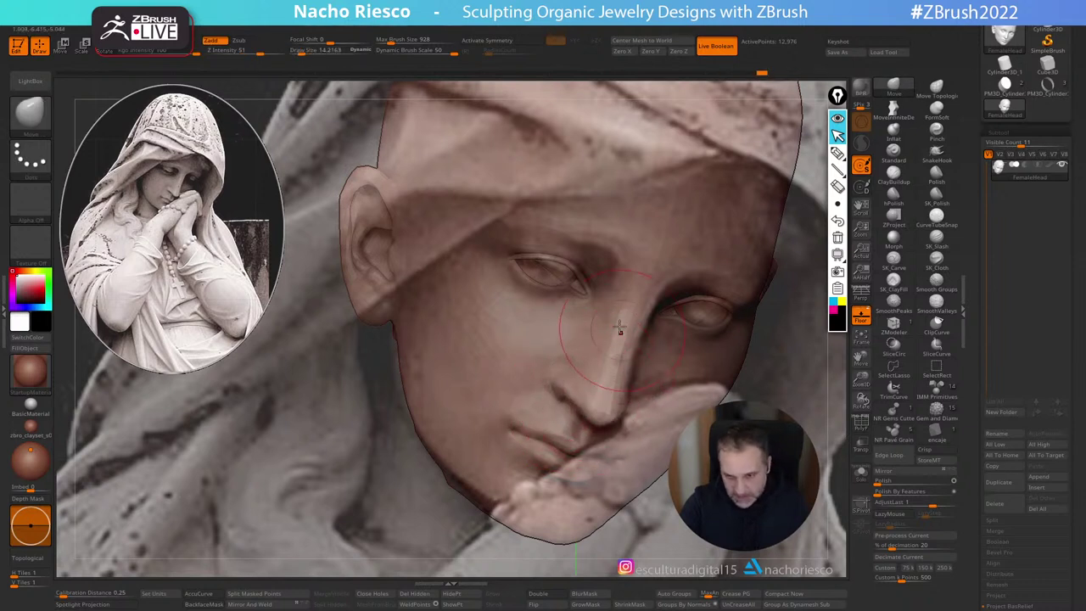
left_click(860, 317)
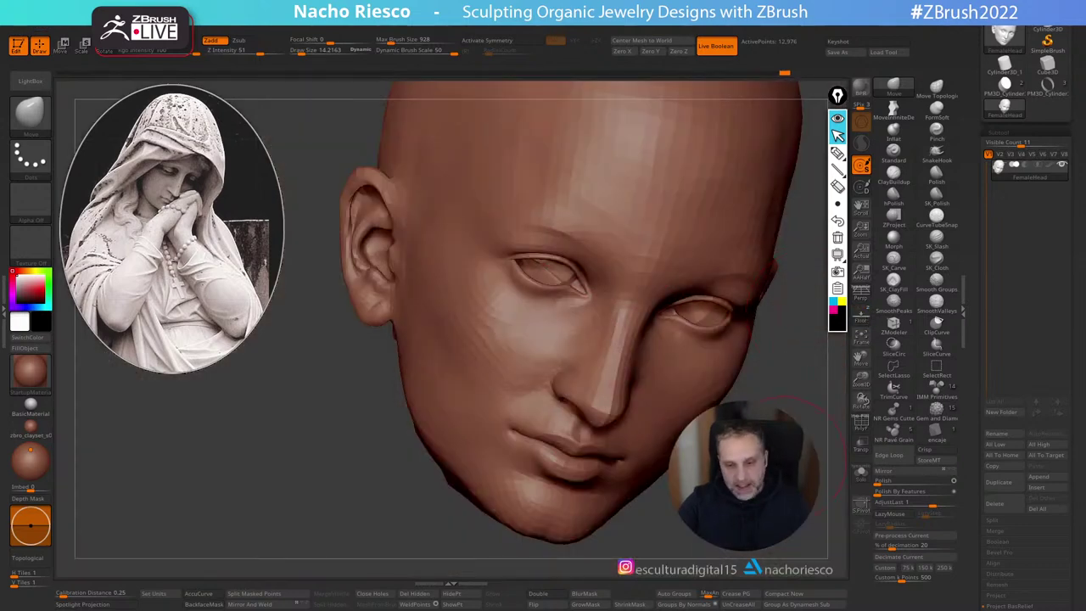
left_click_drag(831, 507, 816, 489, "alt")
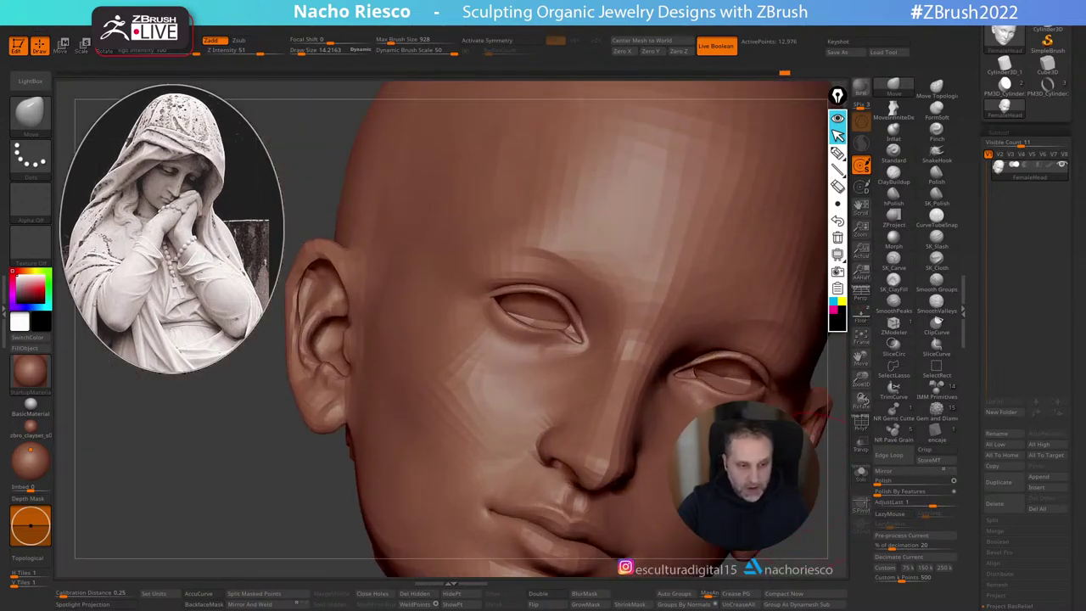
Step: Mask the head topologically around its right eye, leaving only the upper eyelid unmasked
key("w")
right_click_drag(559, 307, 559, 335, "ctrl")
left_click_drag(552, 277, 544, 295, "ctrl")
left_click(545, 298, "ctrl")
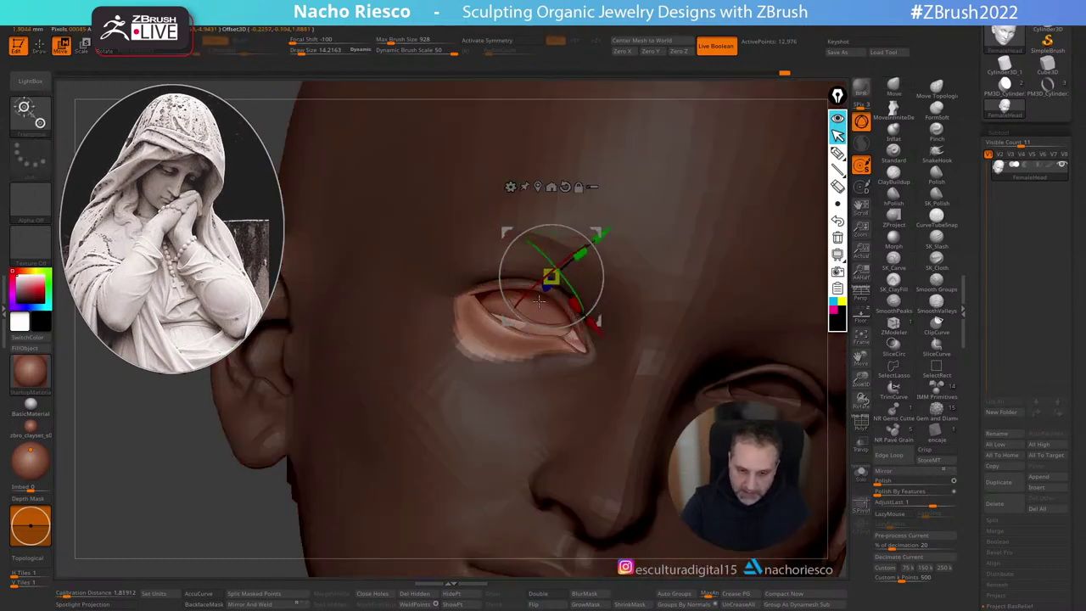
left_click(546, 302, "ctrl")
left_click(548, 303, "ctrl")
key("q")
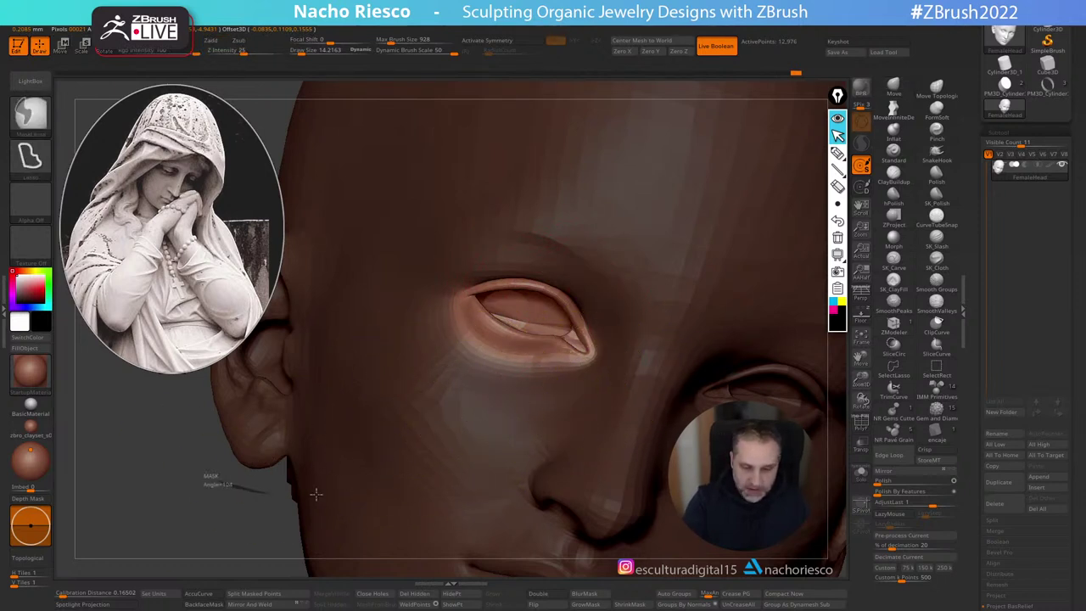
mouse_move(315, 492)
left_mouse_down("ctrl")
mouse_move(606, 460)
mouse_move(566, 326)
mouse_move(456, 288)
left_mouse_up("ctrl")
Step: Pull the right upper eyelid down over the eyeball with the Move brush at a draw size of about 16
key("space")
left_click_drag(576, 435, 573, 447)
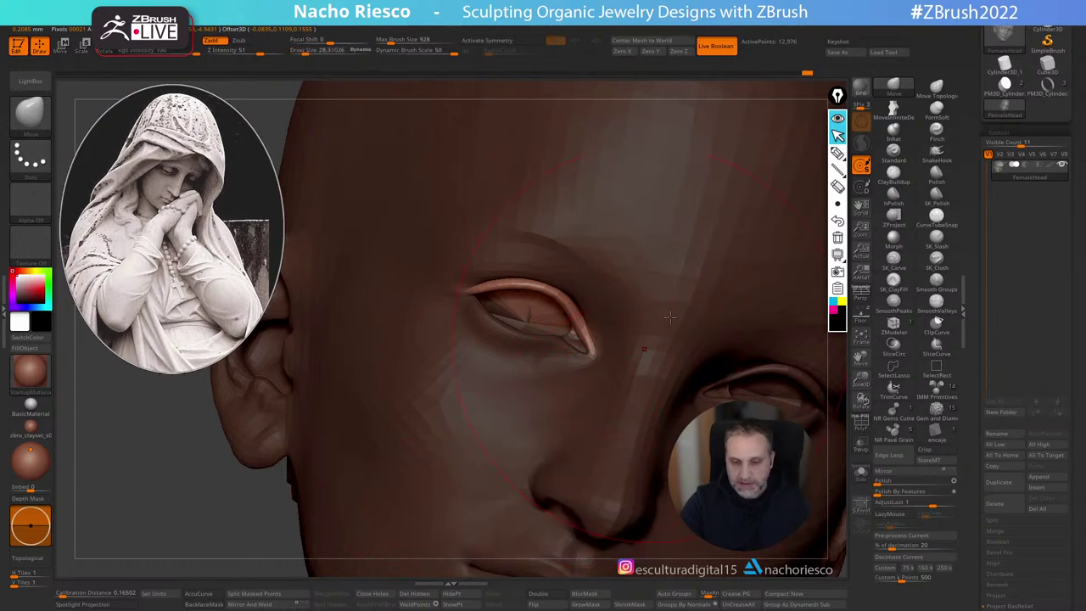
right_click_drag(543, 324, 556, 343)
key("s")
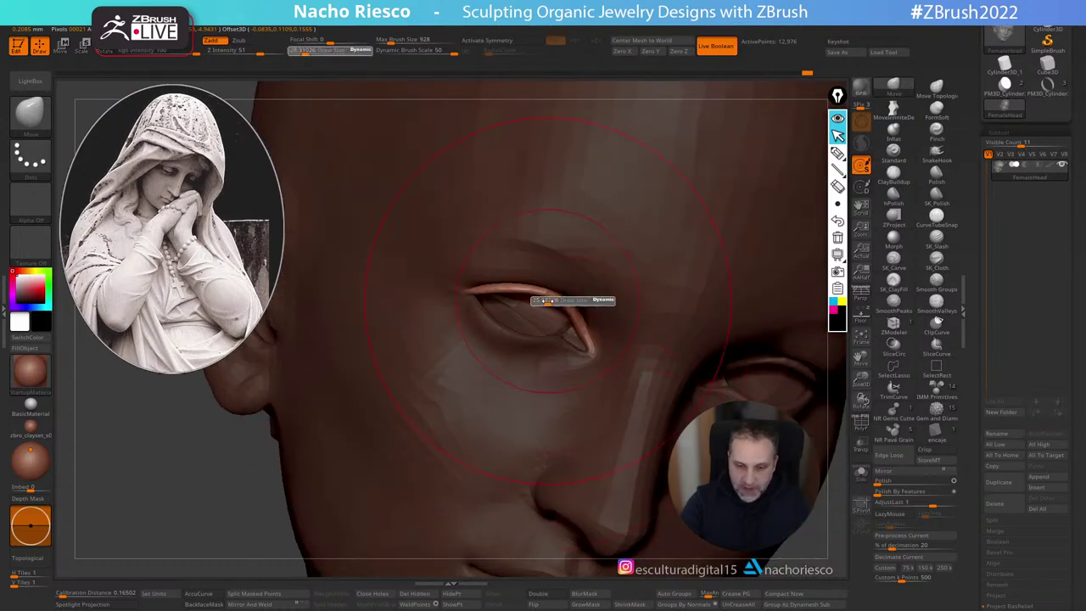
left_click_drag(544, 301, 544, 301)
mouse_move(533, 289)
left_mouse_down()
mouse_move(541, 335)
mouse_move(520, 325)
left_mouse_up()
mouse_move(528, 316)
right_mouse_down()
mouse_move(577, 303)
mouse_move(539, 310)
mouse_move(558, 319)
right_mouse_up()
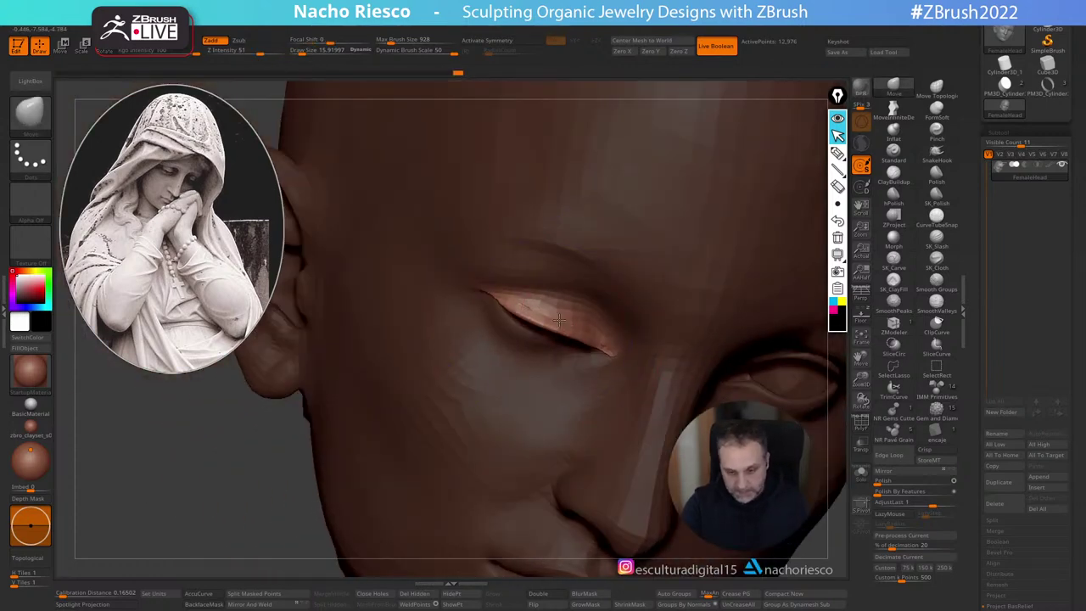
Step: Clear the mask and fit the lowered right eyelid and its surroundings to the statue reference with the Move brush
left_click(861, 317)
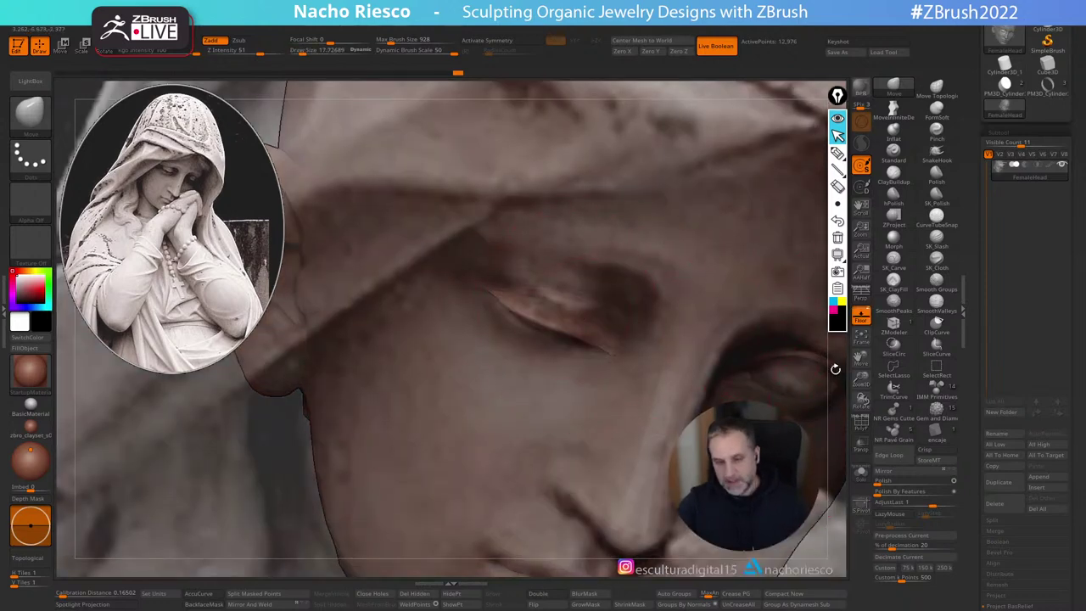
right_click_drag(836, 368, 831, 371, "ctrl")
left_click_drag(831, 371, 836, 378, "ctrl")
key("space")
key("s")
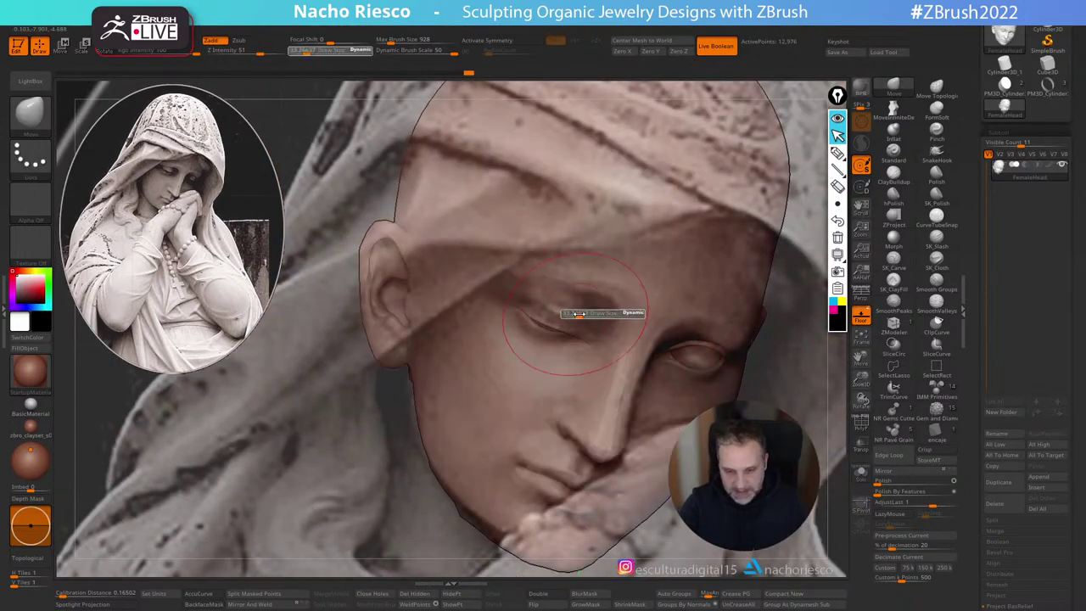
mouse_move(565, 317)
left_mouse_down()
mouse_move(543, 304)
mouse_move(561, 335)
mouse_move(586, 332)
mouse_move(597, 322)
mouse_move(580, 296)
mouse_move(609, 306)
mouse_move(636, 273)
left_mouse_up()
key("s")
key("s")
key("s")
key("s")
left_click(861, 315)
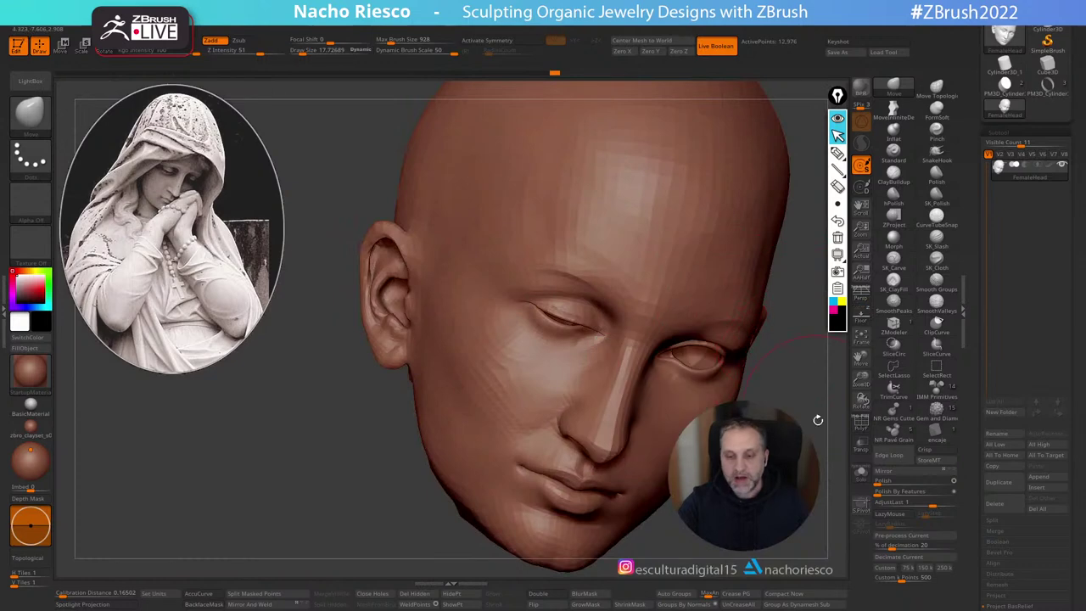
Step: Refine the right eyelid's line and corners over the statue reference with the Move brush at a draw size of about 13
mouse_move(817, 419)
left_mouse_down()
mouse_move(738, 422)
mouse_move(899, 419)
mouse_move(818, 424)
left_mouse_up()
left_click_drag(713, 475, 661, 475)
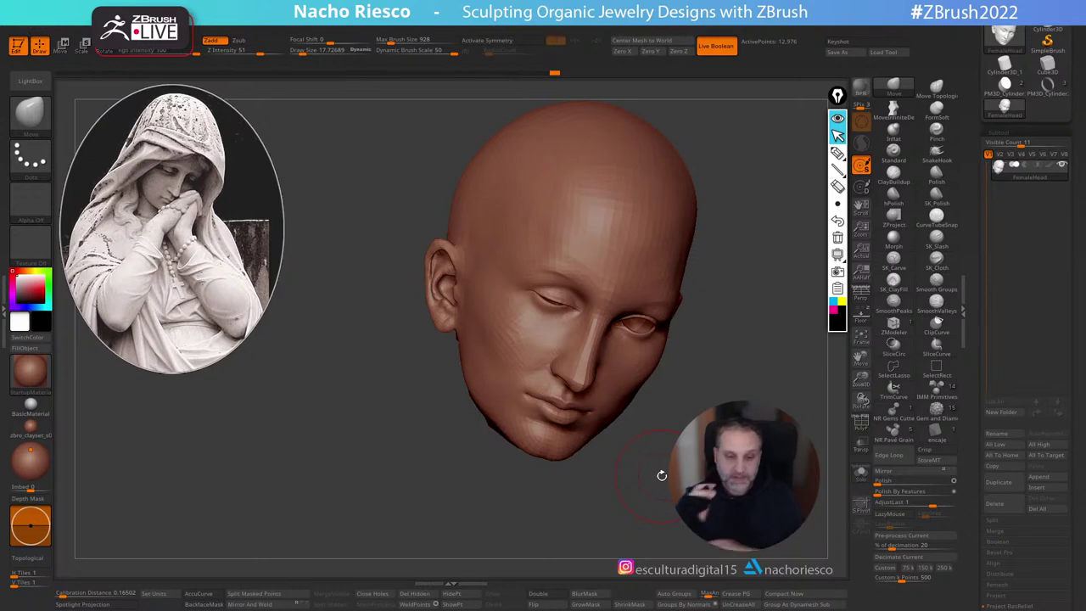
key("Right")
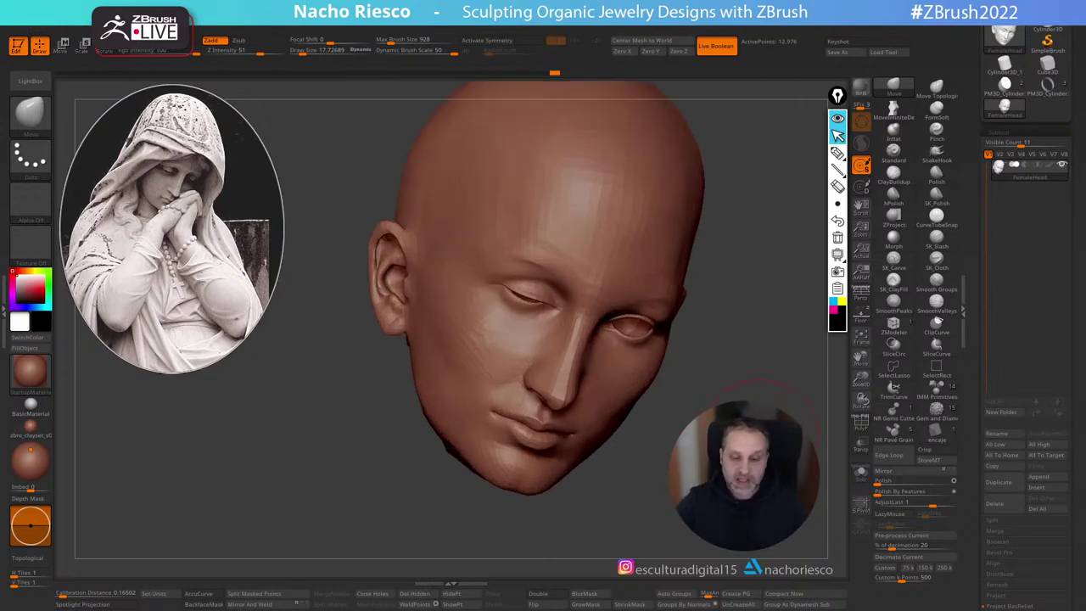
left_click(862, 314)
right_click_drag(570, 276, 559, 313, "ctrl")
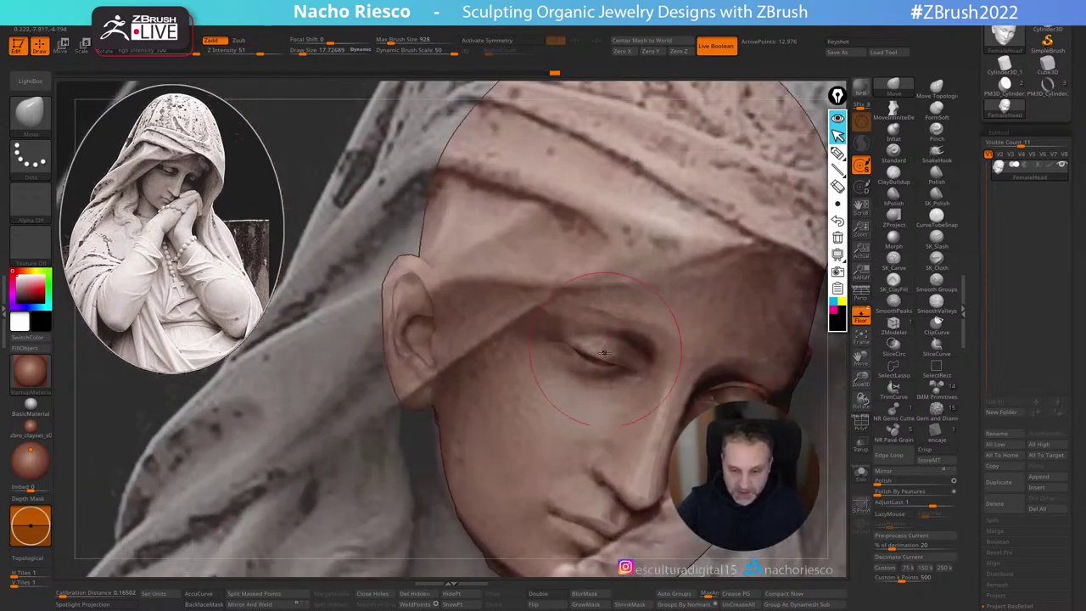
left_click_drag(565, 353, 667, 351)
left_click_drag(570, 348, 580, 339)
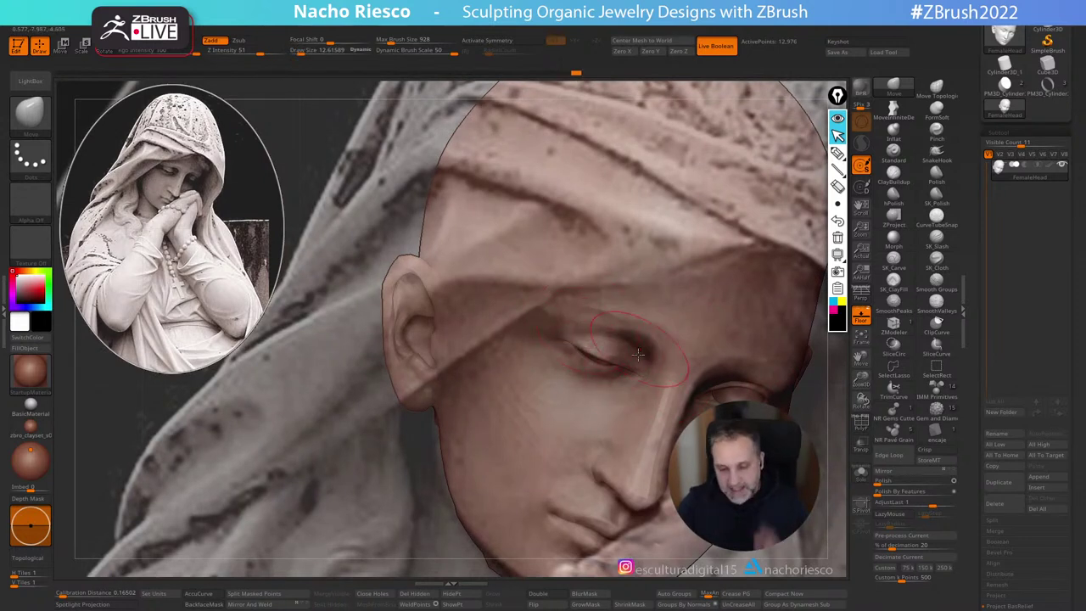
left_click_drag(633, 374, 648, 341)
left_click_drag(582, 341, 584, 337)
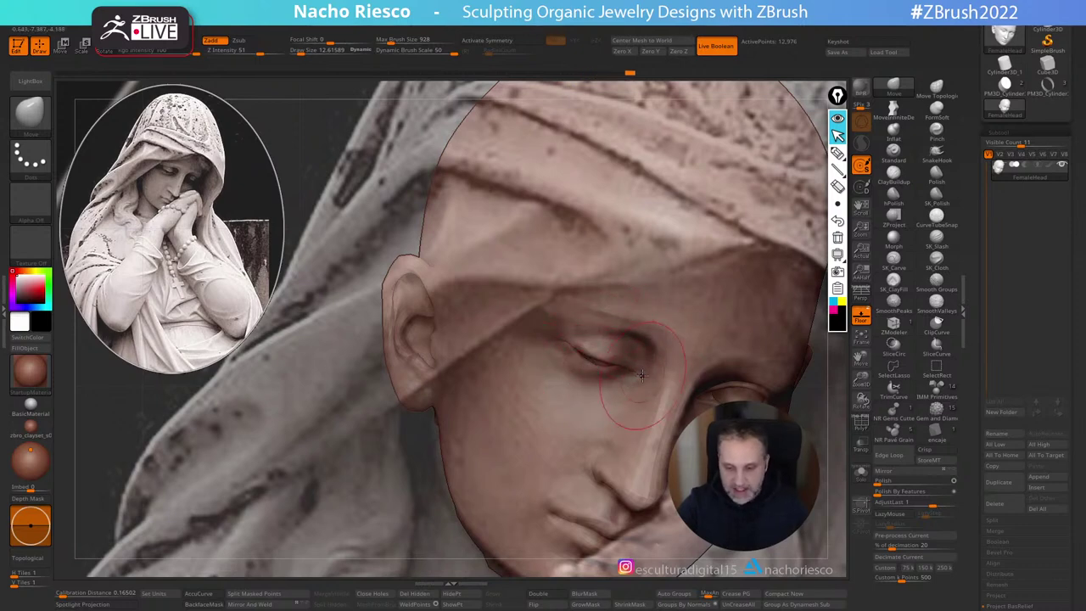
Step: Hide the reference and mask the head topologically around its left eye, leaving only the upper eyelid unmasked
right_click_drag(666, 403, 602, 378, "alt")
key("s")
left_click_drag(609, 416, 613, 416)
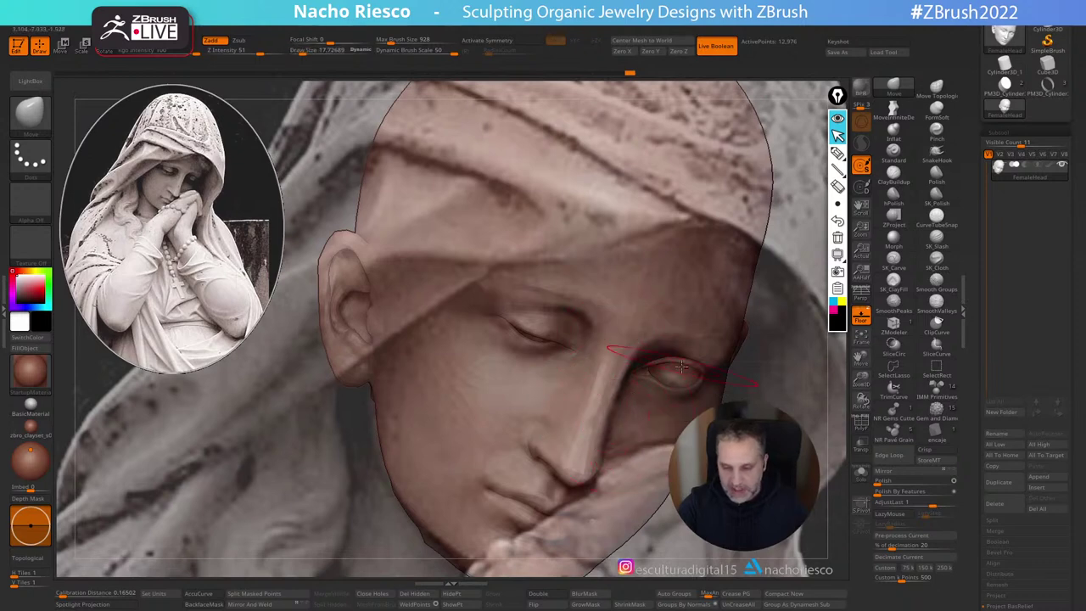
left_click(860, 317)
left_click_drag(778, 371, 619, 335)
key("w")
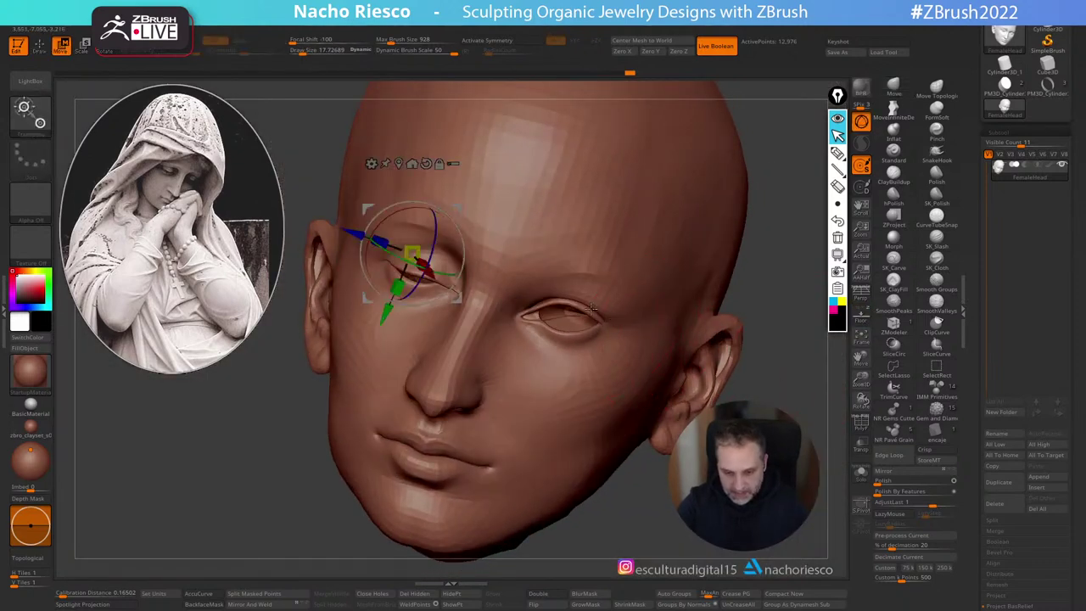
left_click_drag(585, 286, 587, 326, "ctrl")
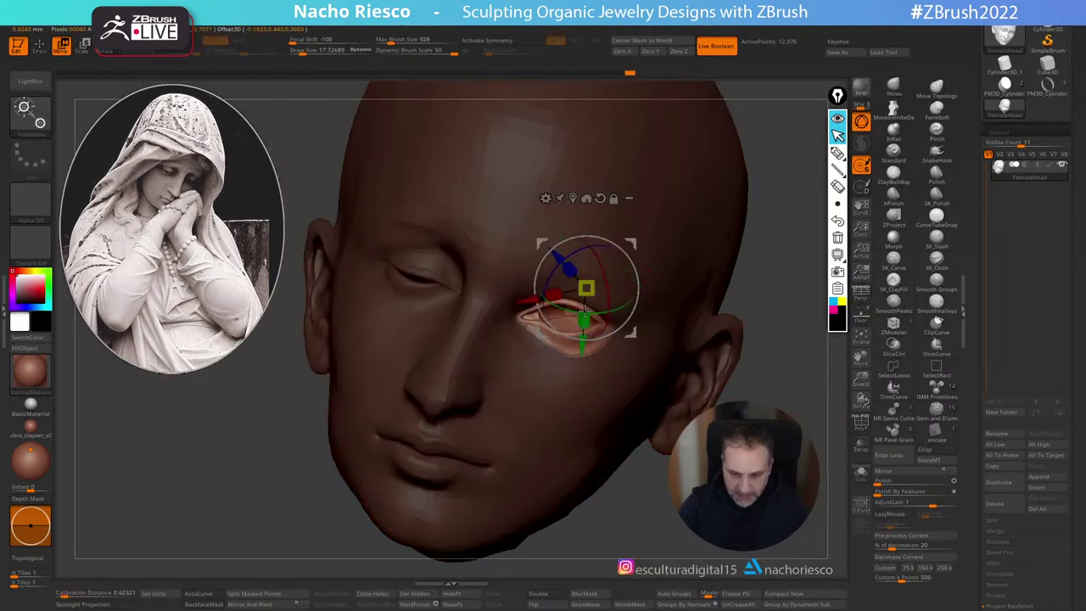
key("q")
mouse_move(650, 512)
left_mouse_down("ctrl")
mouse_move(650, 373)
mouse_move(632, 339)
mouse_move(521, 318)
left_mouse_up("ctrl")
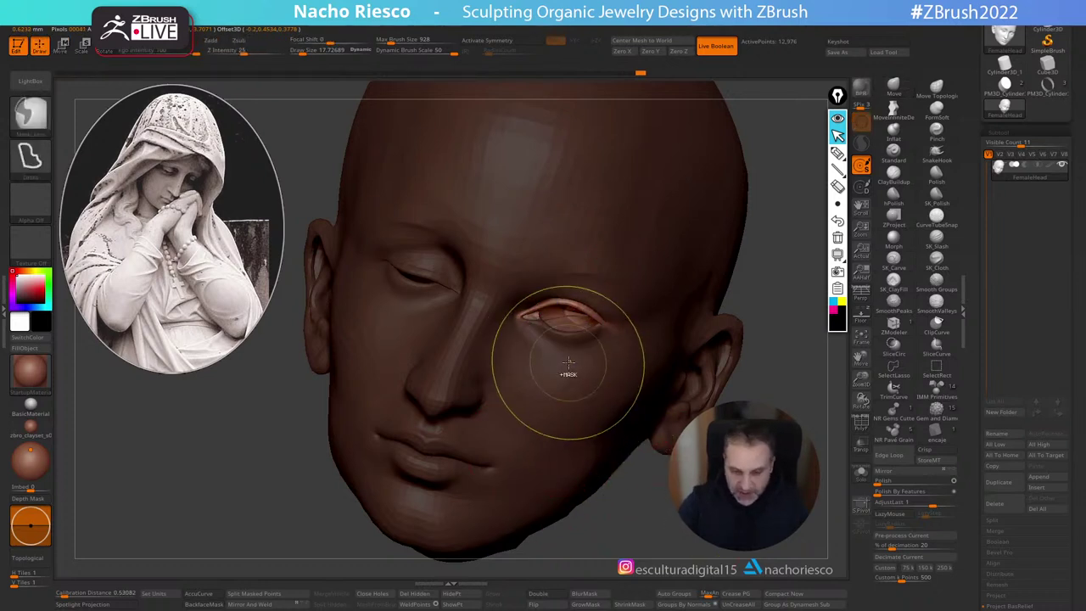
Step: Pull the left upper eyelid down over the eyeball with the Move brush at a draw size of about 13
mouse_move(672, 533)
left_mouse_down()
mouse_move(594, 528)
mouse_move(607, 509)
left_mouse_up()
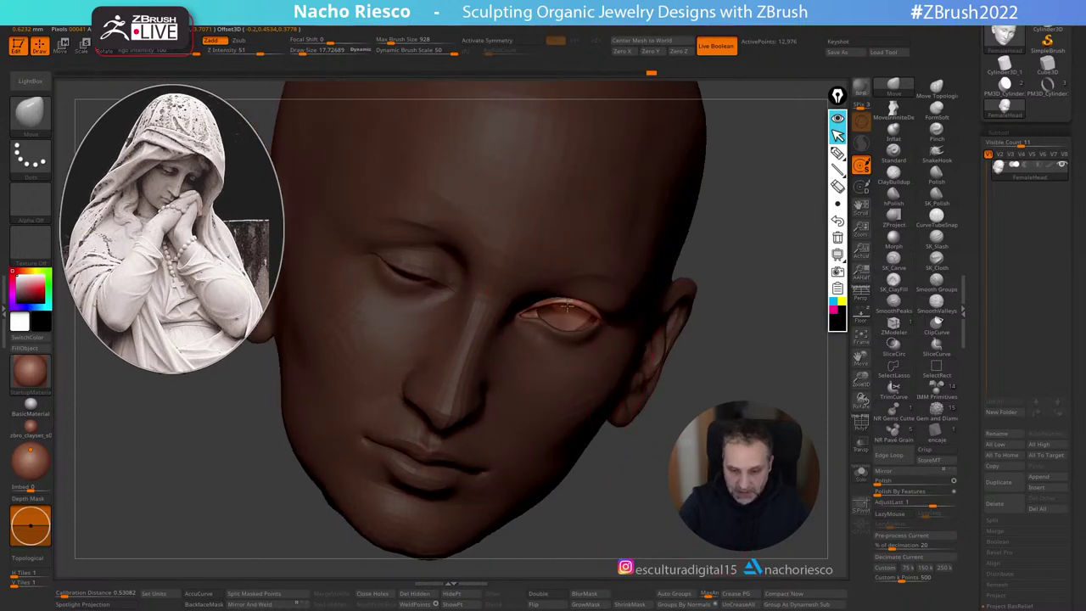
key("[")
left_click_drag(567, 307, 578, 335)
mouse_move(642, 432)
left_mouse_down()
mouse_move(719, 439)
mouse_move(708, 428)
left_mouse_up()
Step: Fit the left eyelid to the statue reference with the Move brush at draw sizes of about 8 to 10
key("shift+p")
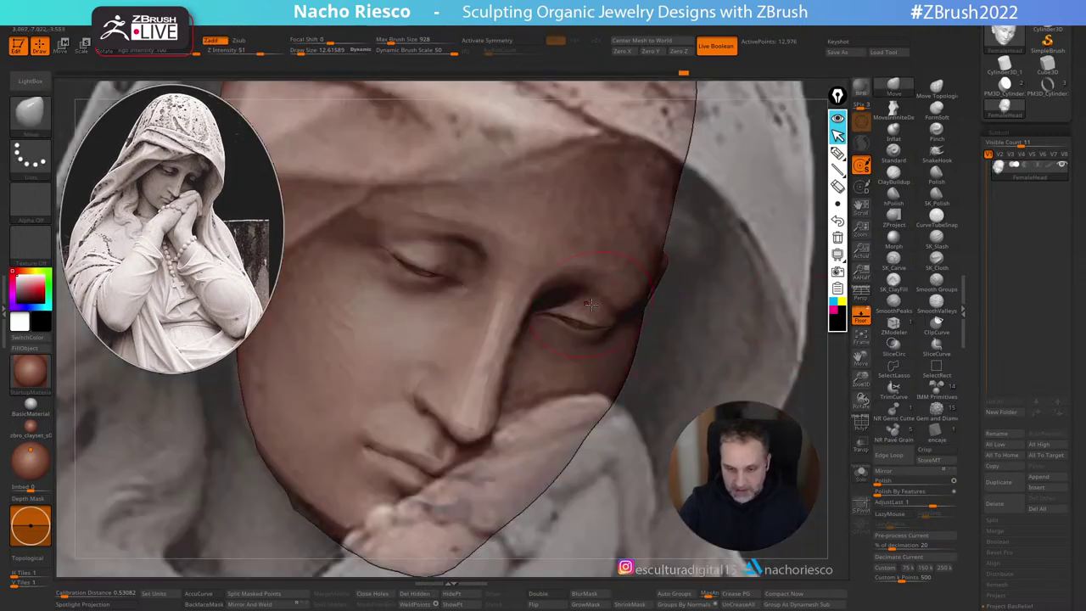
key("[")
key("[")
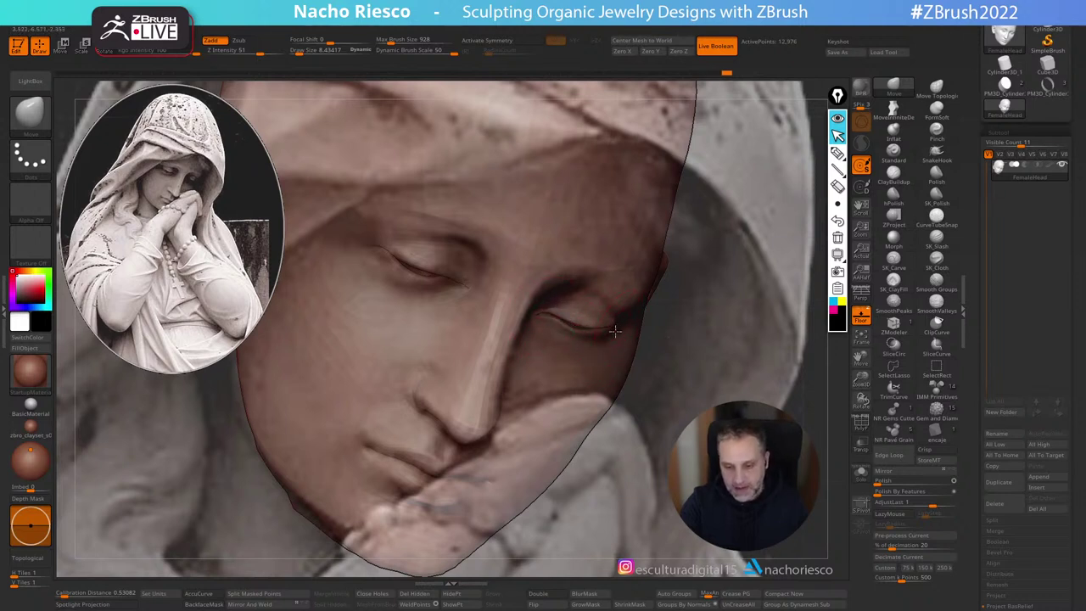
key("]")
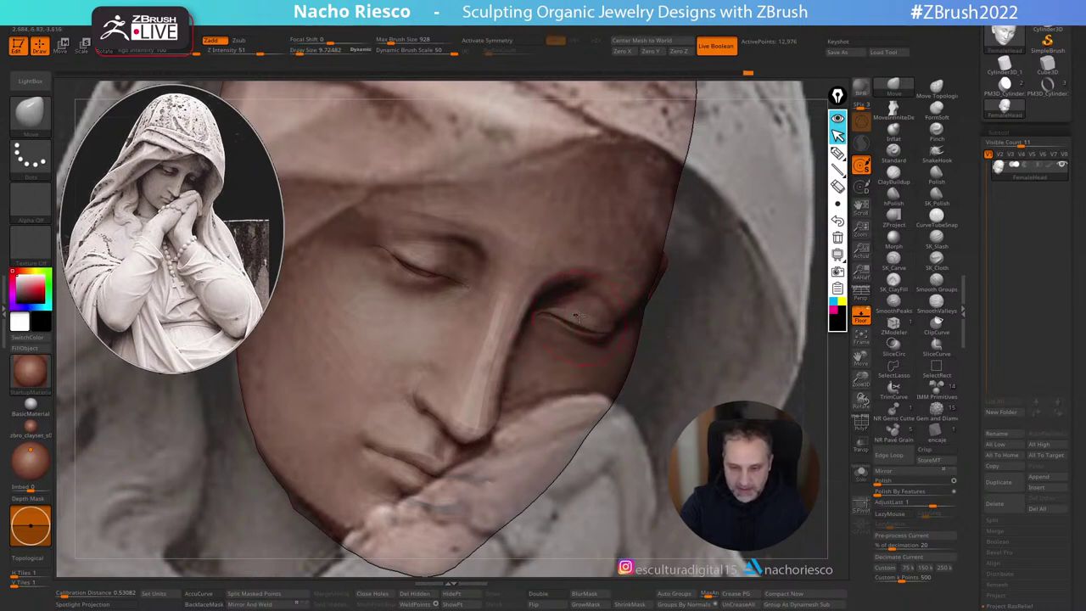
left_click(861, 315)
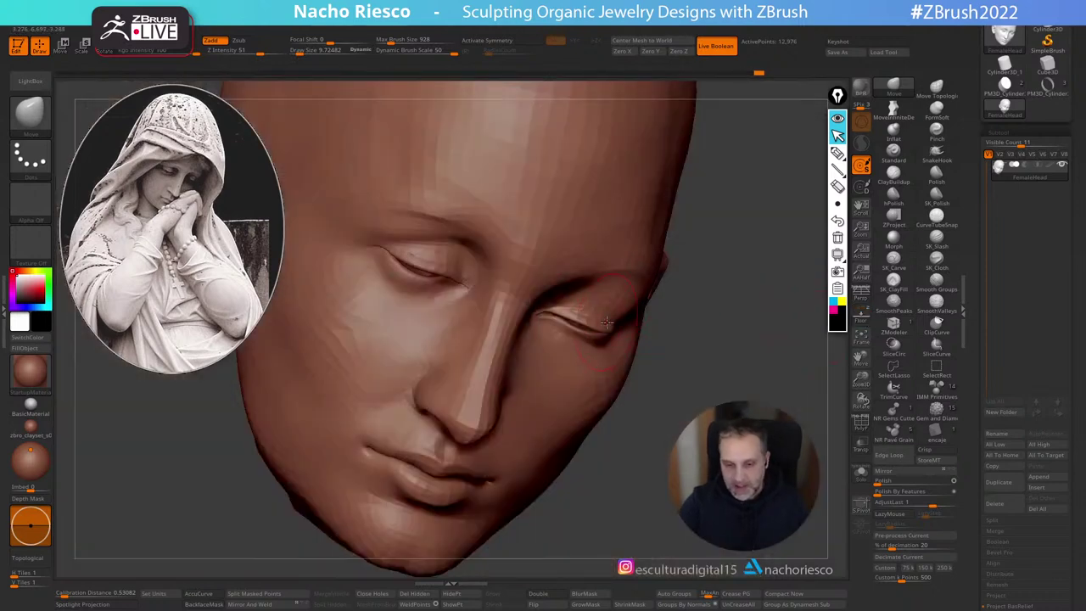
Step: Adjust the closed eyelids without the reference using the Move brush at draw sizes of about 16 and 11
key("]")
mouse_move(708, 355)
left_mouse_down("alt")
mouse_move(727, 334)
mouse_move(721, 346)
left_mouse_up("alt")
key("s")
left_click_drag(629, 383, 623, 381)
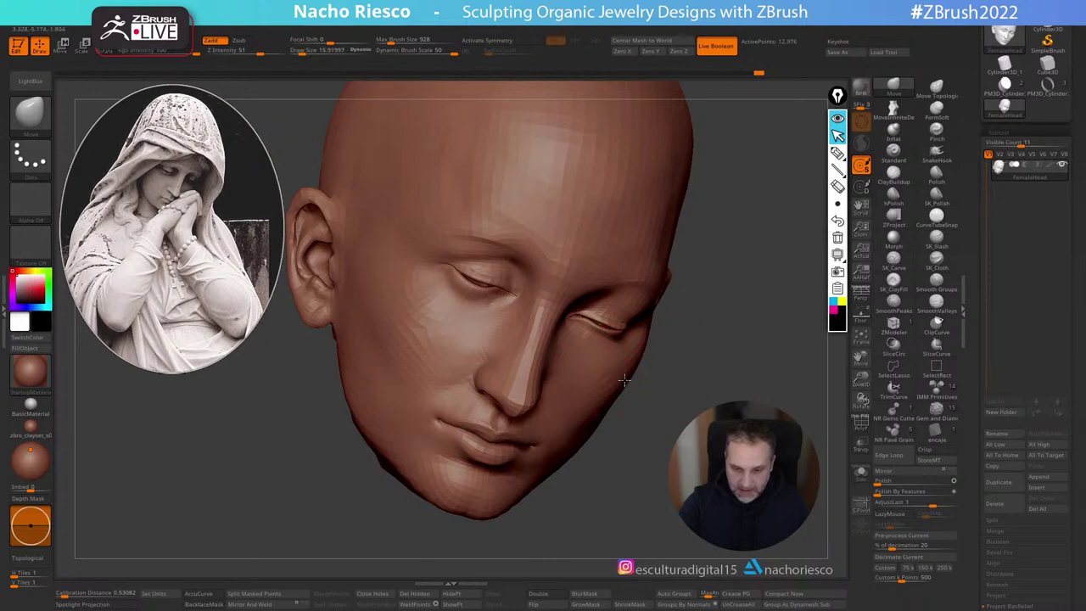
left_click_drag(713, 439, 687, 424)
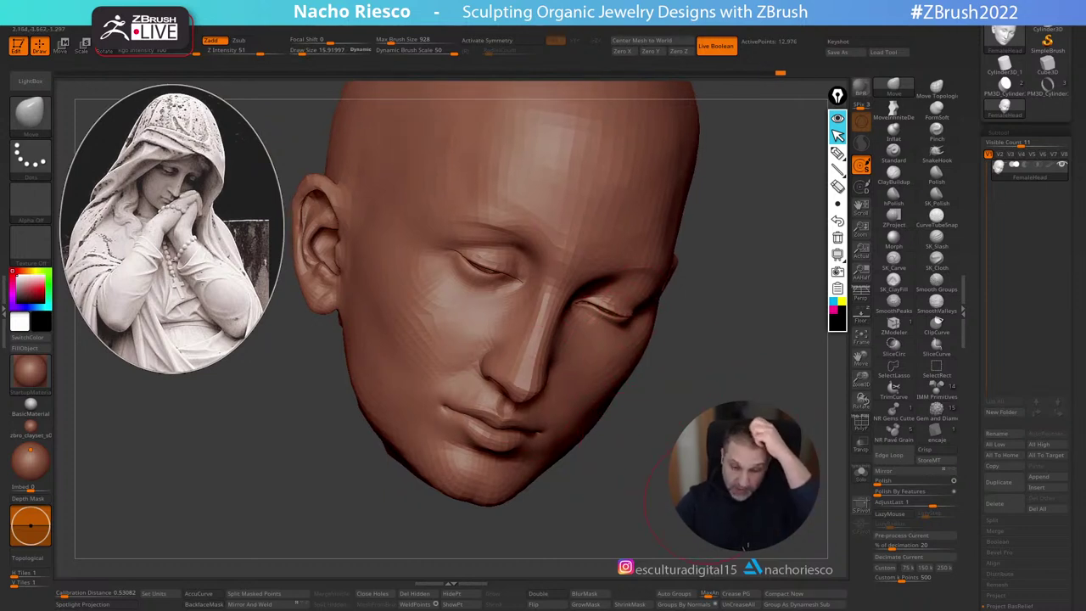
left_click_drag(711, 473, 715, 504, "alt")
key("s")
left_click_drag(495, 259, 492, 260)
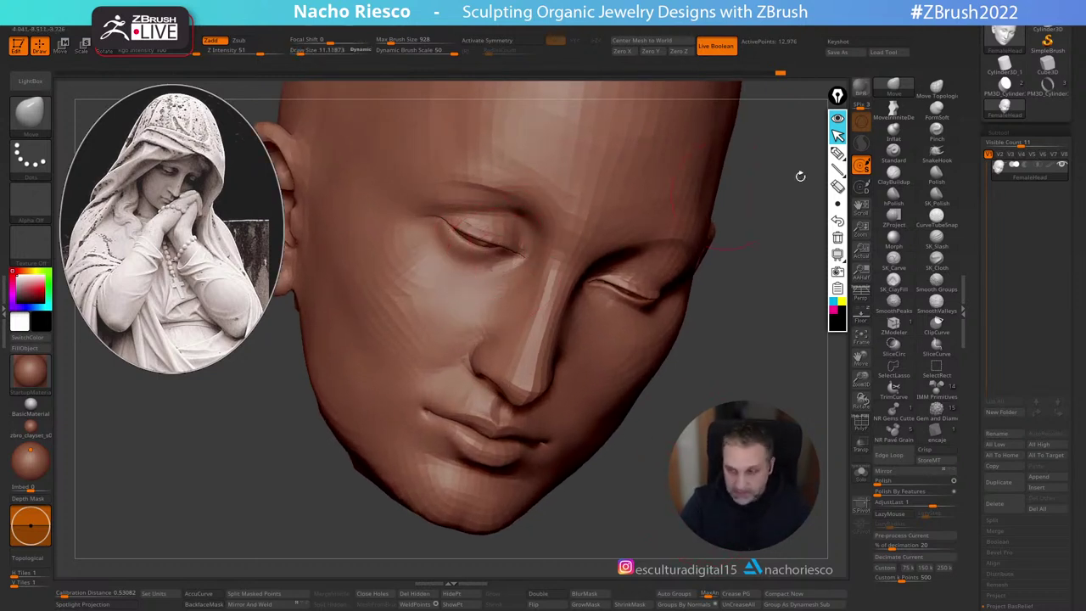
Step: Reshape the edges of both upper eyelids with the Move Topological brush at a draw size of about 14
left_click(936, 88)
key("s")
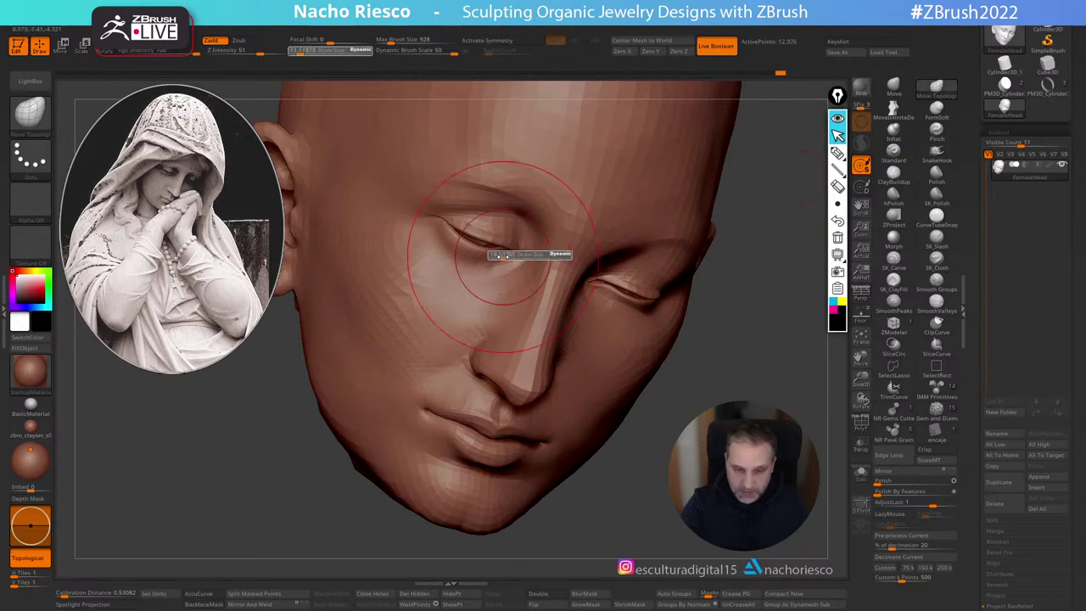
left_click_drag(501, 254, 462, 262)
left_click_drag(483, 204, 486, 199)
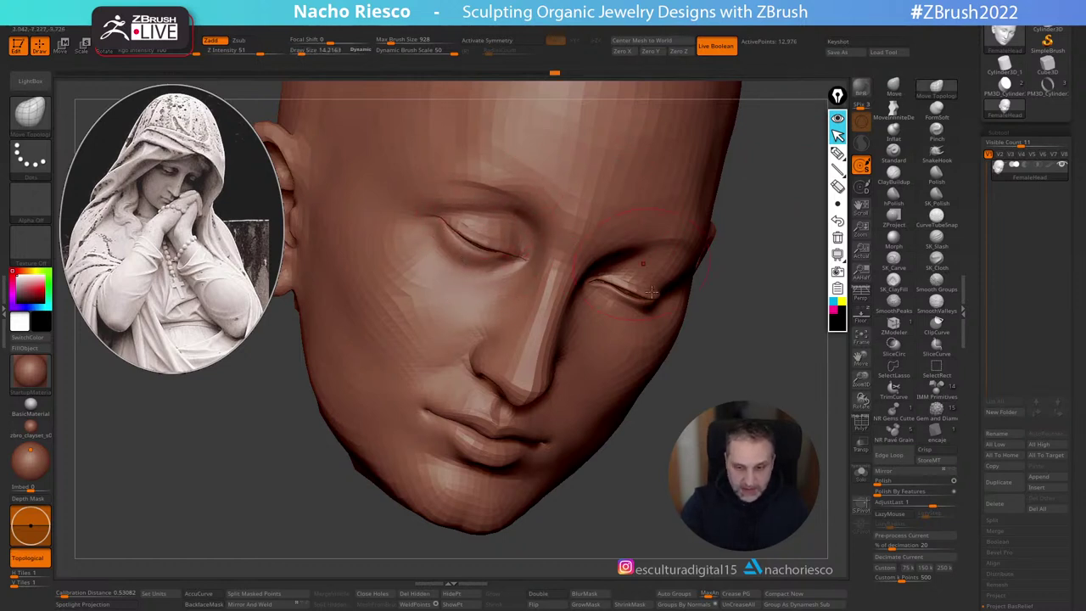
left_click_drag(643, 296, 641, 287)
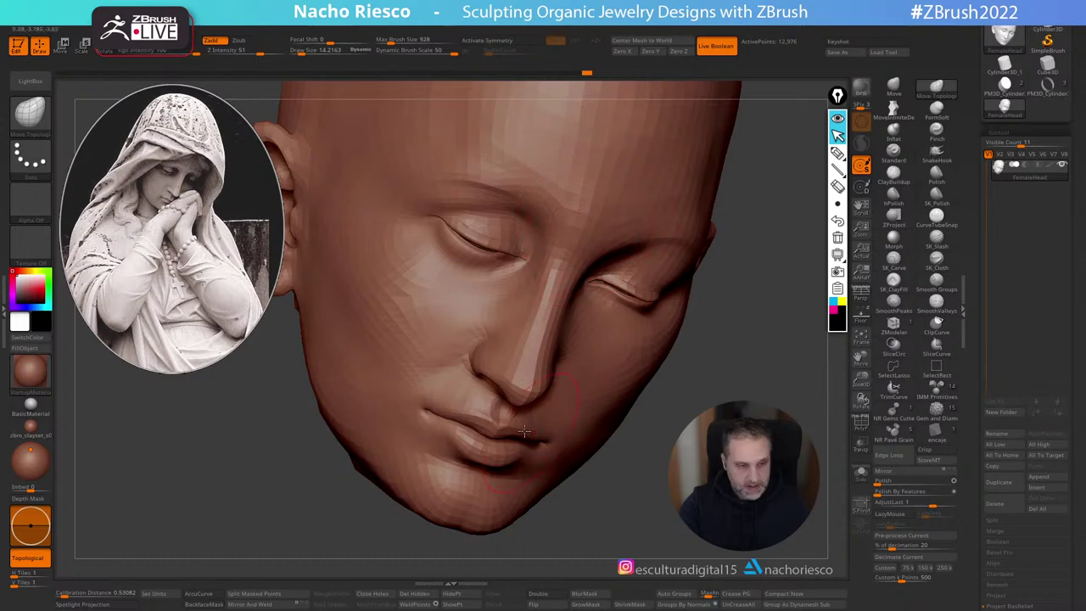
Step: Fit the mouth and lower cheek to the statue reference with the Move Topological brush at draw sizes of about 18 and 24
left_click(861, 315)
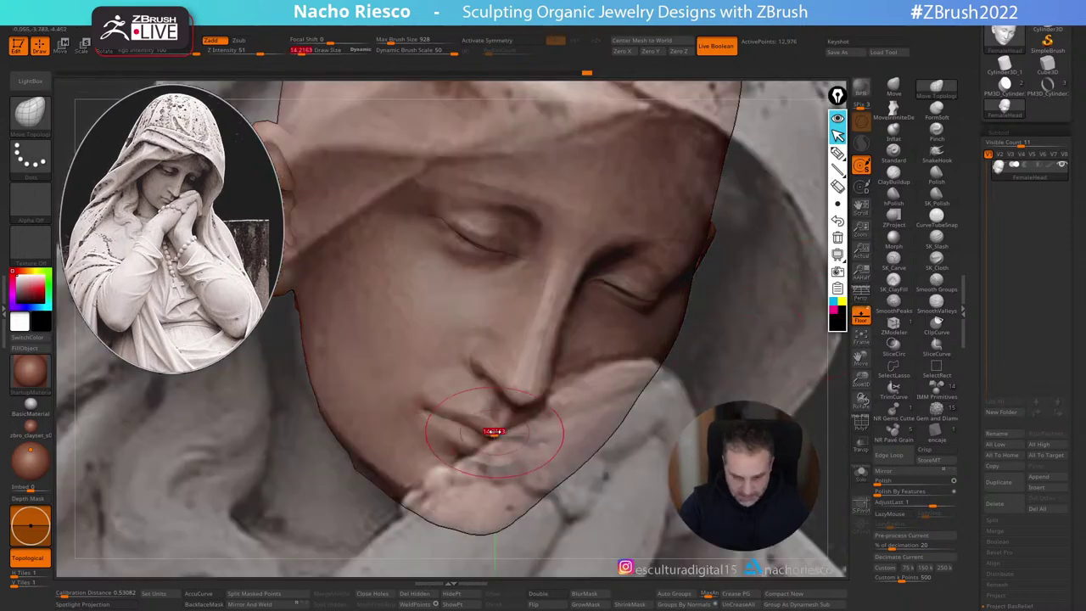
key("space")
key("s")
left_click(448, 407)
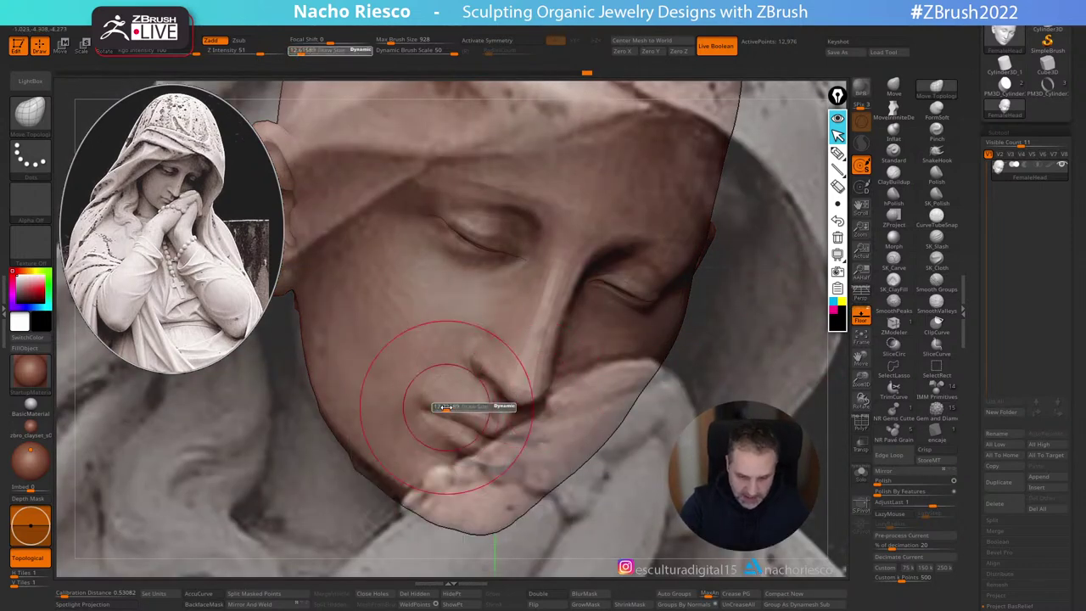
left_click_drag(497, 431, 486, 440)
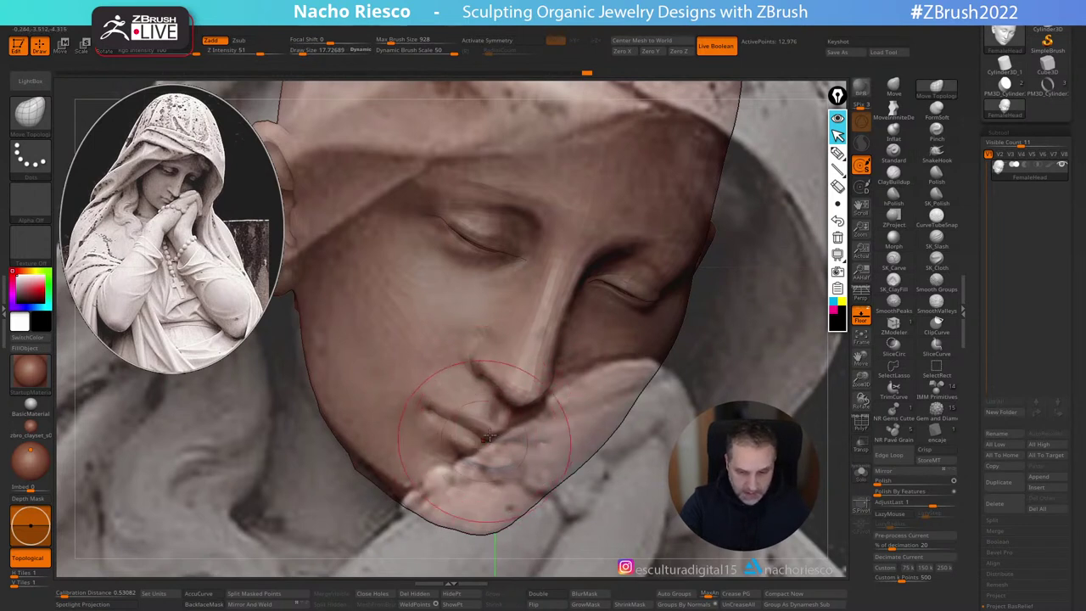
key("s")
left_click_drag(403, 453, 407, 453)
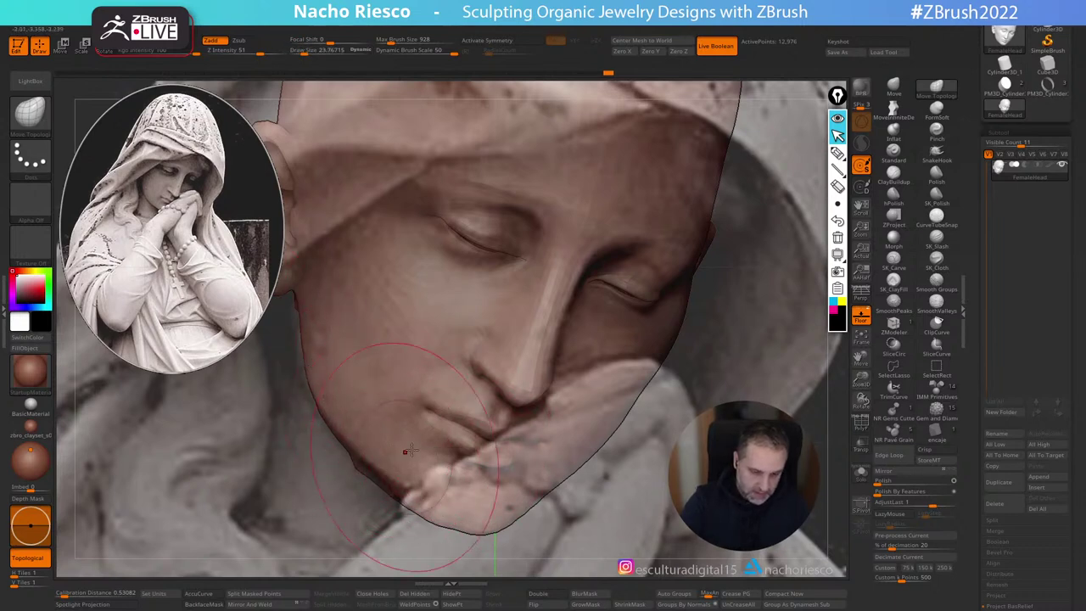
Step: Fit the chin and the far jaw contour to the reference with the Move Topological brush at draw sizes of about 24 and 33
right_click_drag(406, 450, 486, 376, "alt")
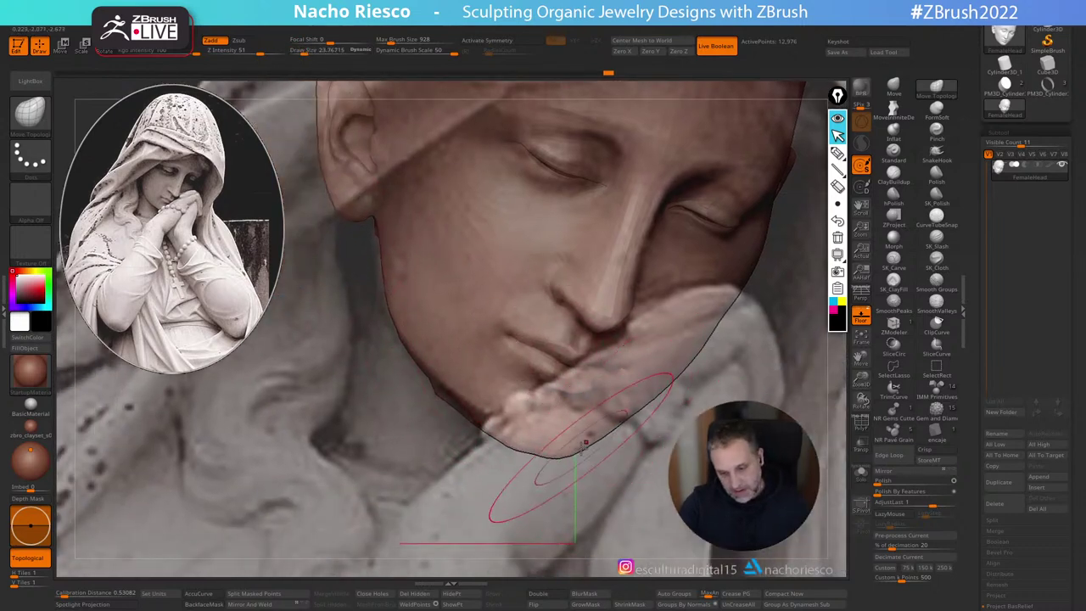
left_click_drag(585, 449, 580, 444)
key("s")
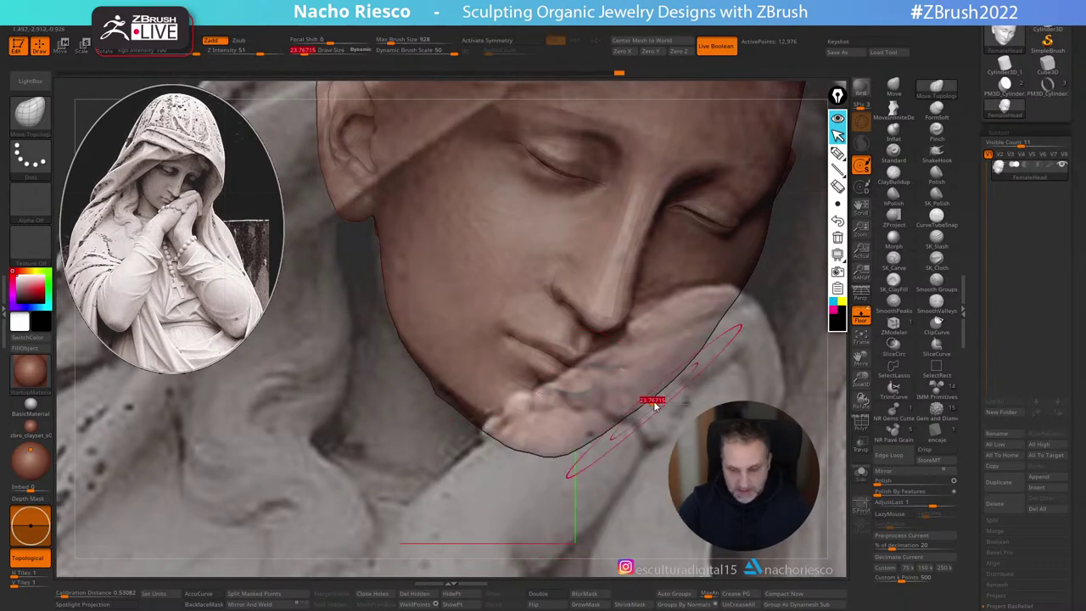
left_click_drag(652, 401, 664, 401)
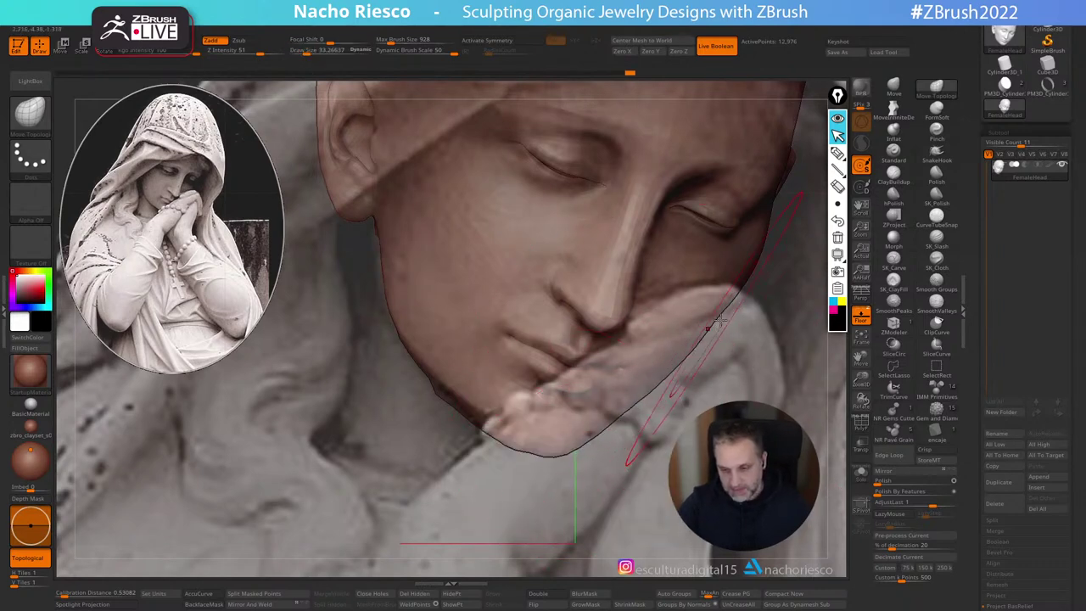
left_click_drag(719, 335, 606, 382)
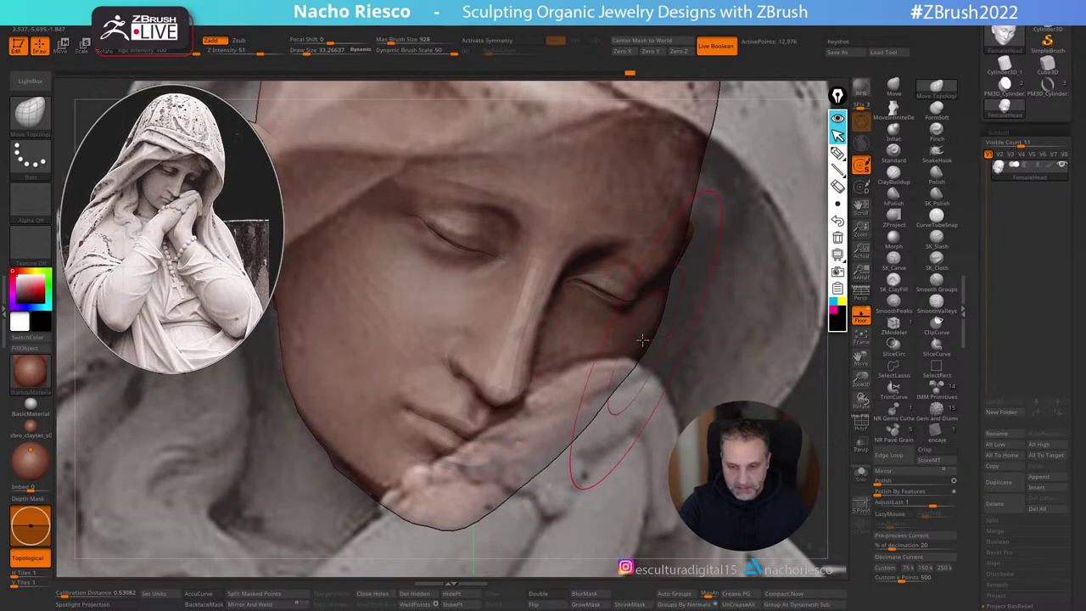
Step: Adjust the far cheek and far eyelid against the reference with the Move Topological brush at draw sizes of about 18 and 10
key("s")
left_click_drag(643, 337, 642, 336)
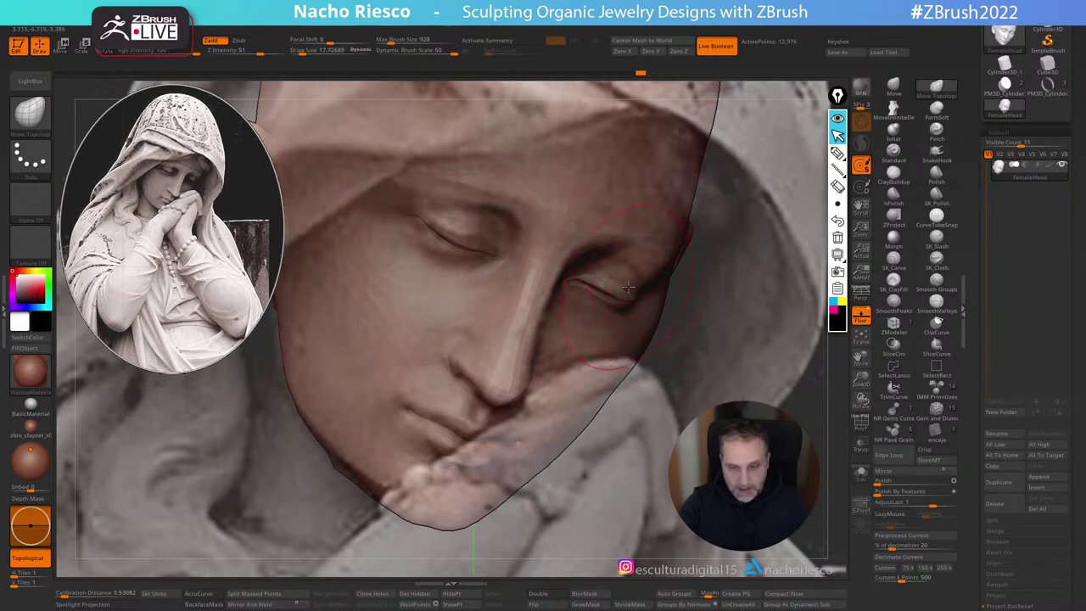
key("s")
left_click_drag(623, 274, 617, 273)
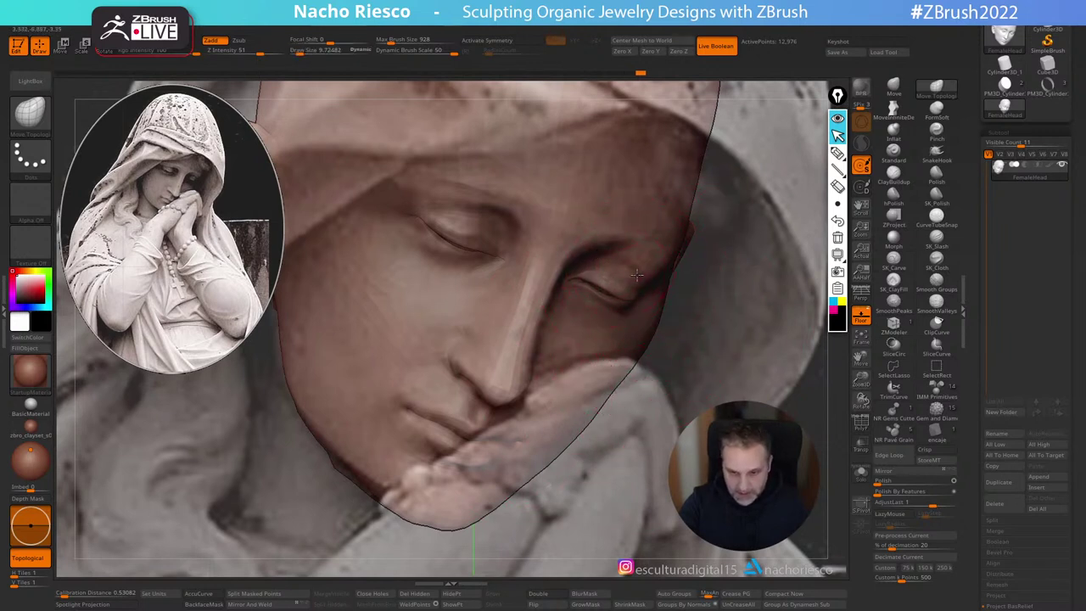
Step: Divide the head mesh to subdivision level 2 and check it with the statue reference toggled off and on
left_click_drag(974, 392, 974, 74)
left_click(1006, 452)
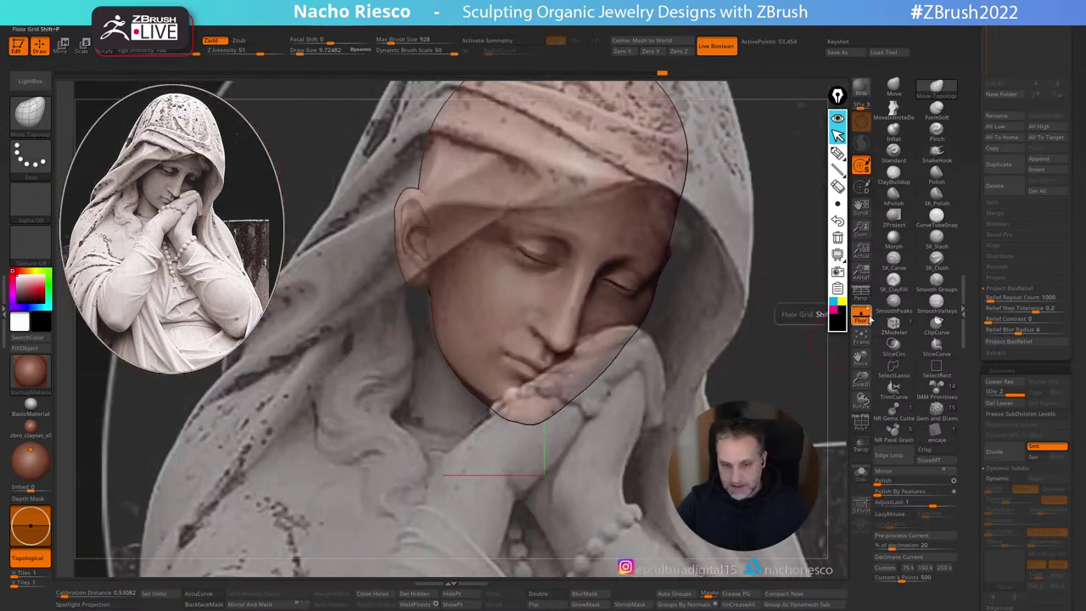
left_click(861, 315)
left_click(867, 319)
Step: Set the floor grid's enhance opacity to about 0.69 so the statue reference covers the near eye more strongly
right_click_drag(790, 359, 790, 424, "ctrl")
mouse_move(441, 272)
right_mouse_down("alt")
mouse_move(552, 288)
mouse_move(602, 337)
right_mouse_up("alt")
key("s")
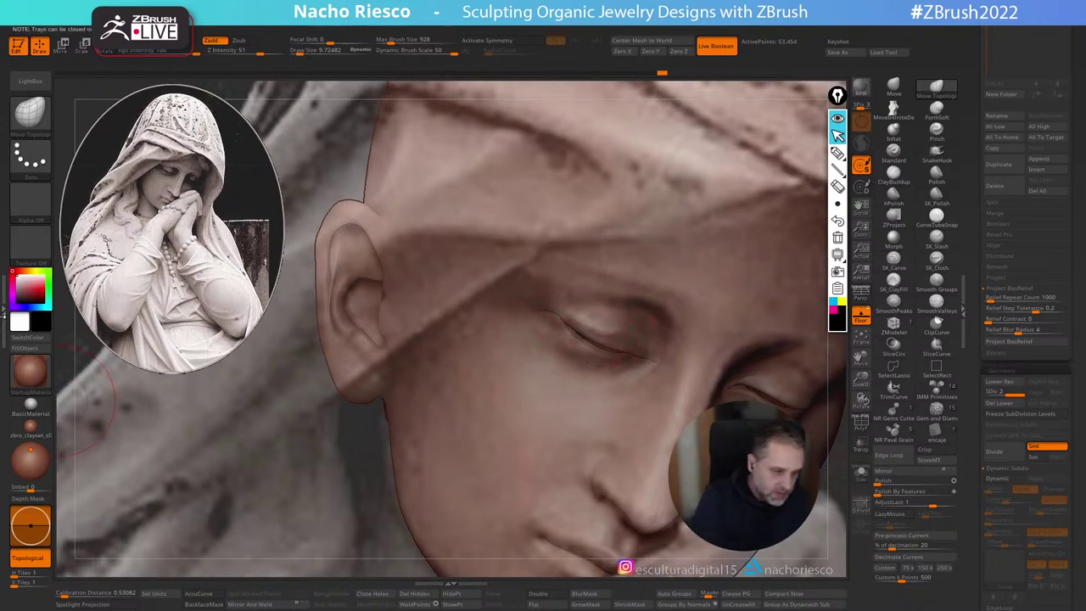
left_click(5, 316)
left_click(71, 457)
mouse_move(61, 455)
left_mouse_down()
mouse_move(40, 455)
mouse_move(77, 454)
left_mouse_up()
right_click_drag(644, 381, 525, 382, "alt")
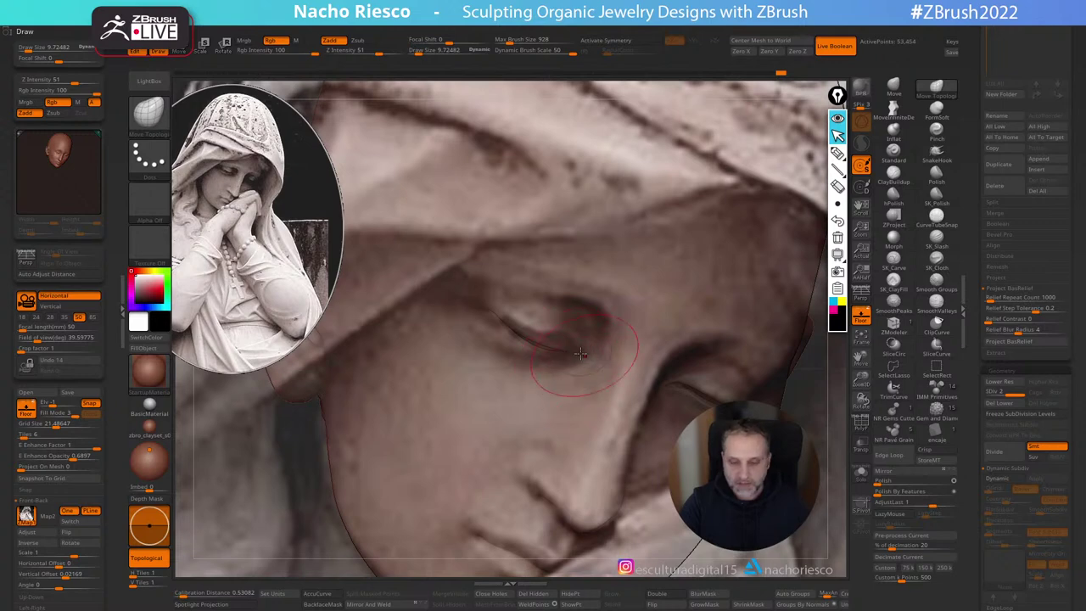
left_click(122, 320)
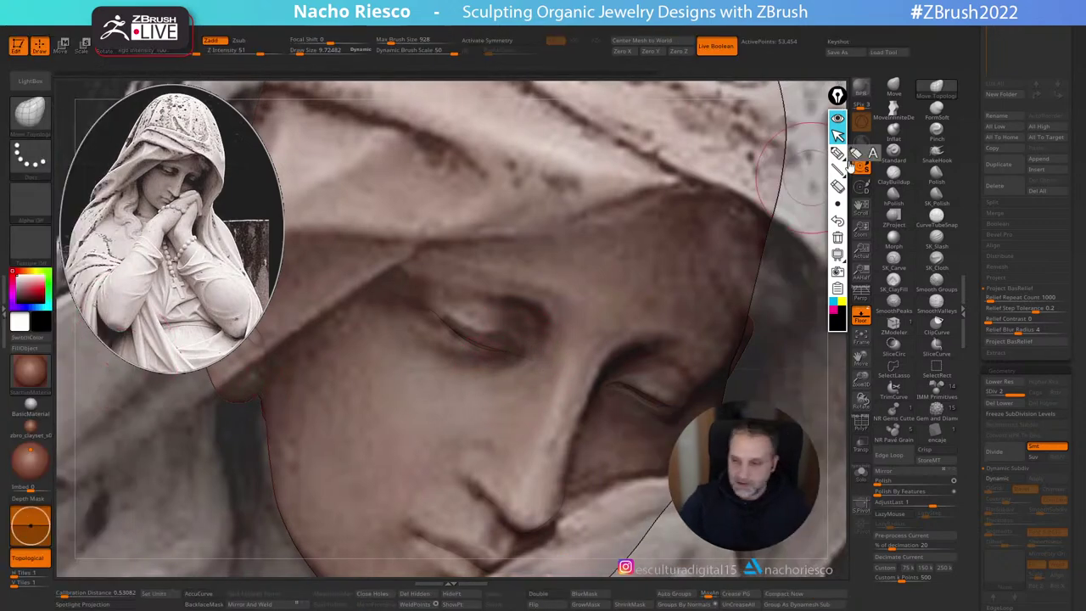
Step: Move the near eye's inner corner and eyelid to match the reference with the Move brush at a draw size of about 10
left_click(893, 87)
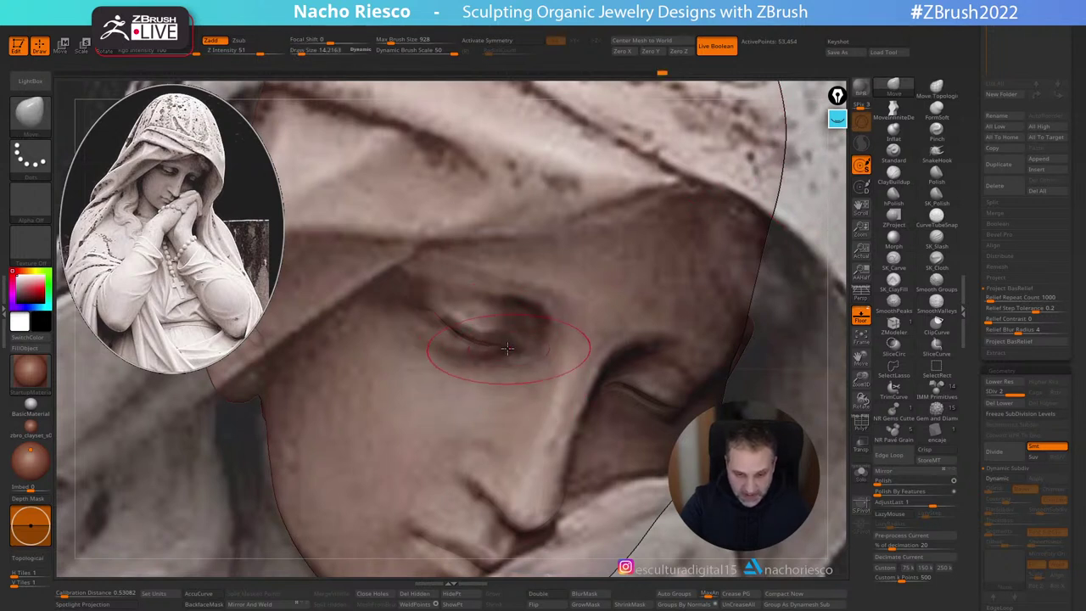
key("s")
left_click_drag(514, 340, 512, 335)
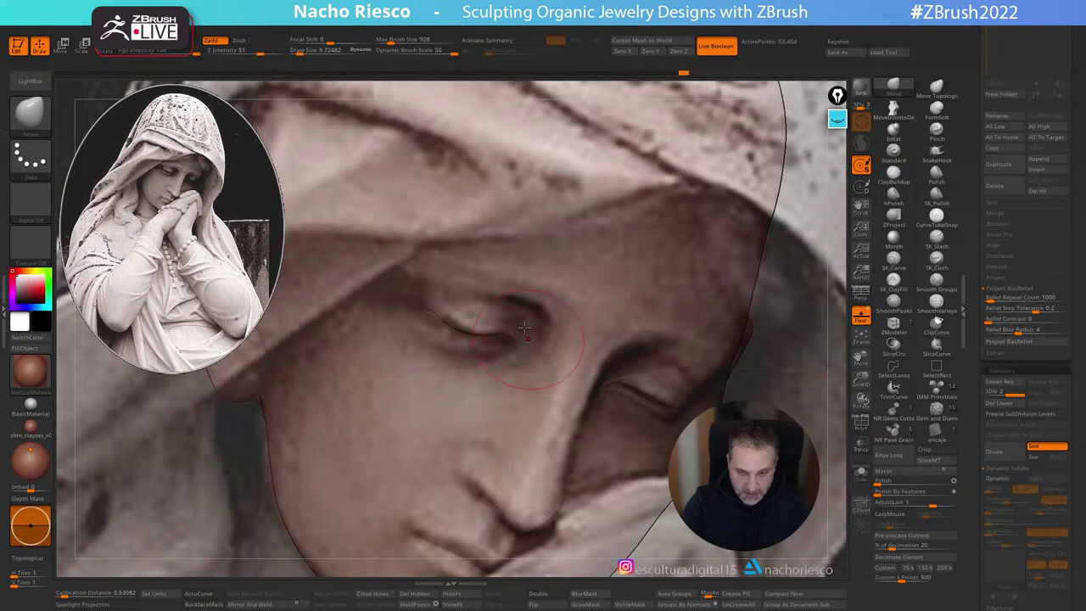
left_click_drag(465, 324, 468, 327)
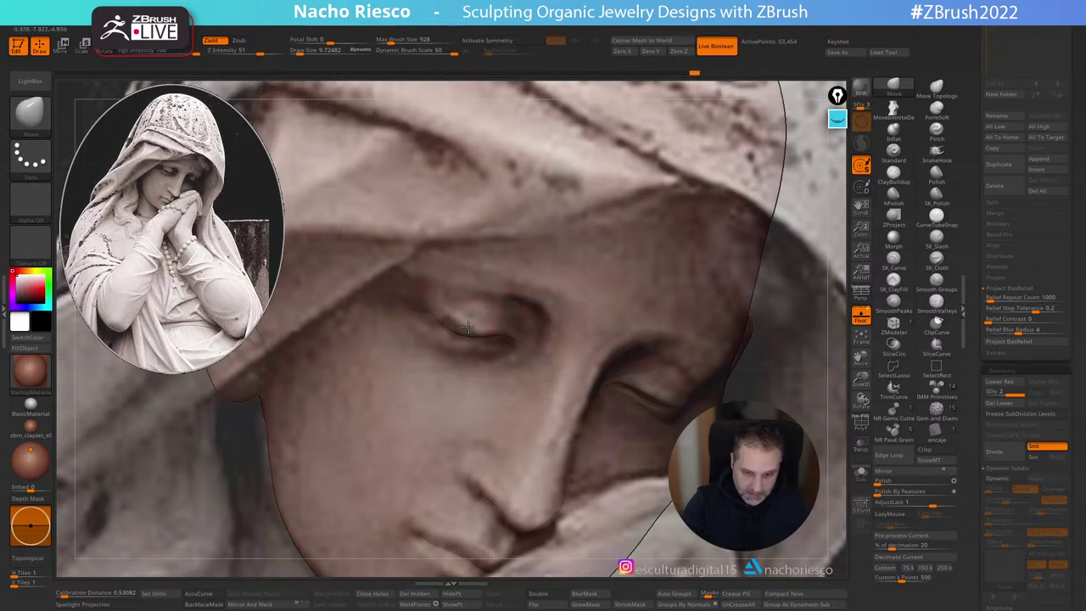
Step: Reshape the near eye's lower eyelid with the Move Topological brush at a draw size of about 7, hiding the reference to check the shape
left_click(936, 88)
key("s")
mouse_move(472, 351)
left_mouse_down()
mouse_move(468, 342)
mouse_move(500, 346)
mouse_move(464, 327)
mouse_move(489, 328)
mouse_move(440, 325)
left_mouse_up()
left_click(861, 316)
key("s")
key("s")
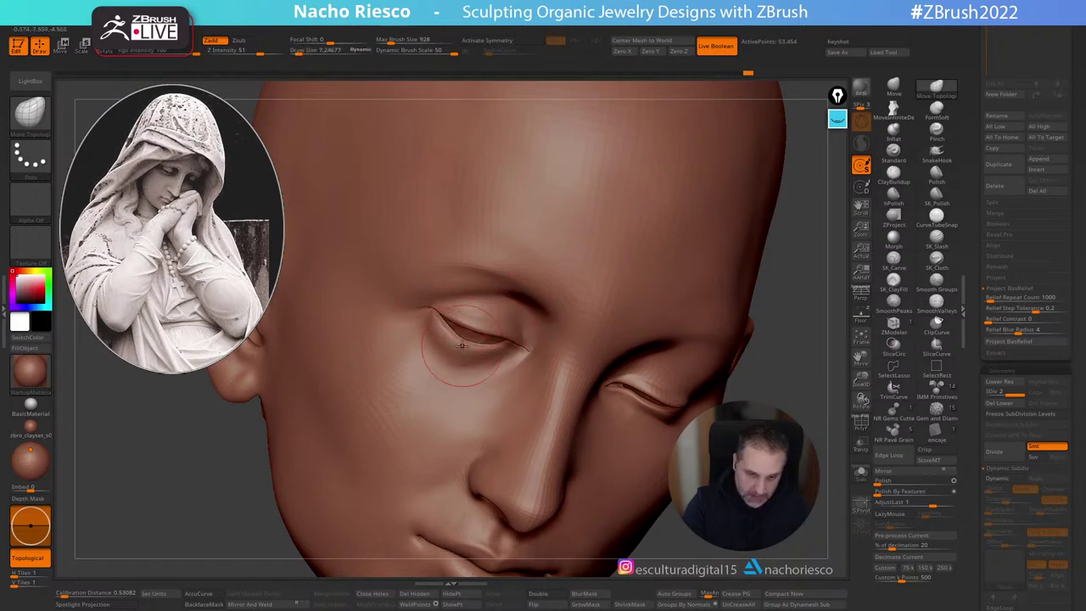
Step: Refine the near eyelid line against the reference with the Move Topological brush at draw sizes of about 13, 7 and 18
left_click(862, 317)
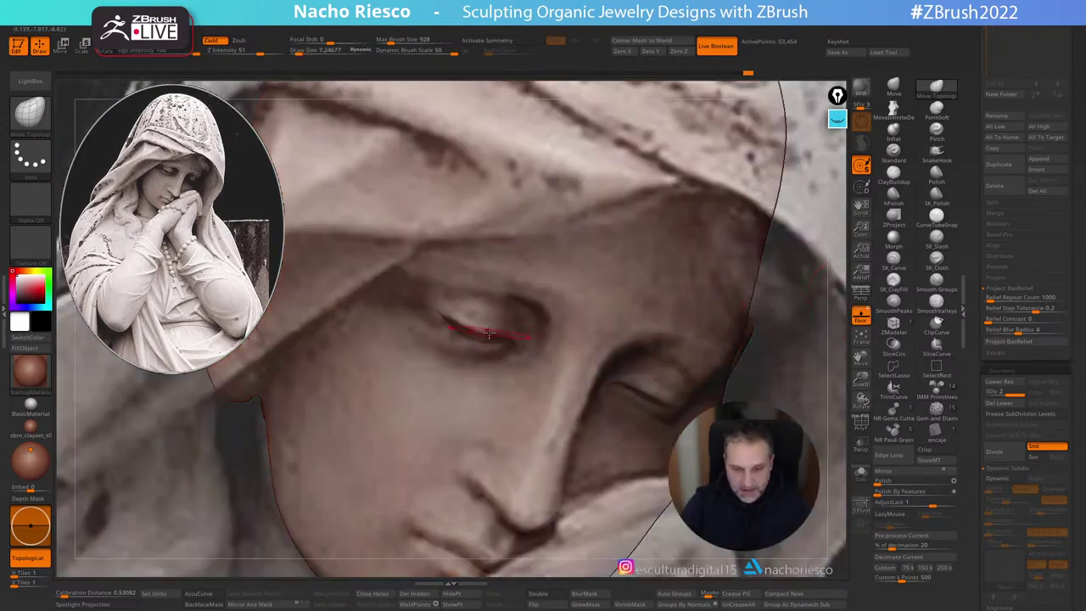
key("]")
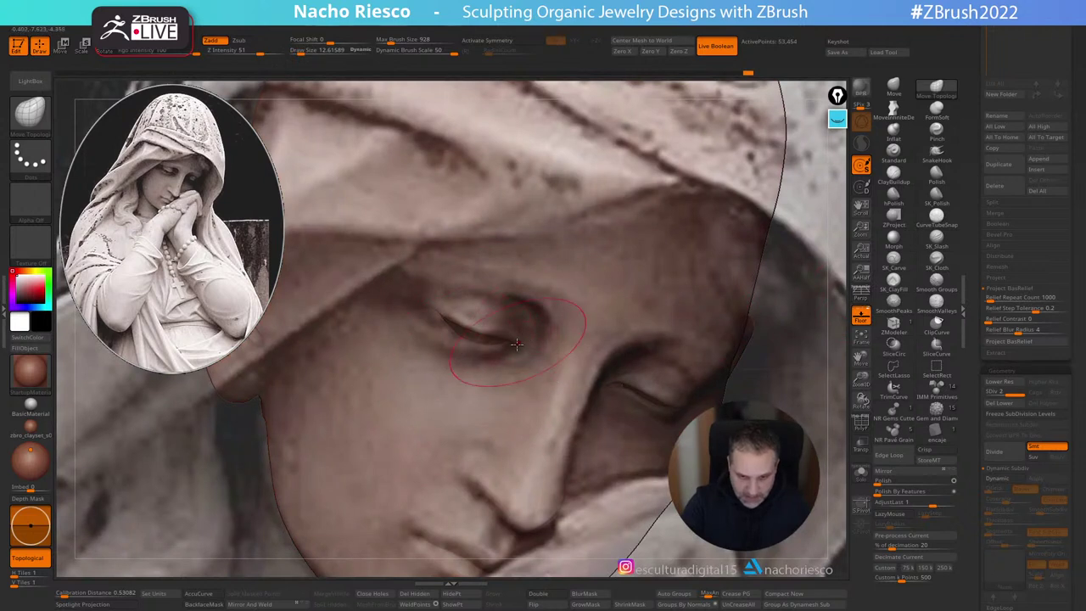
key("[")
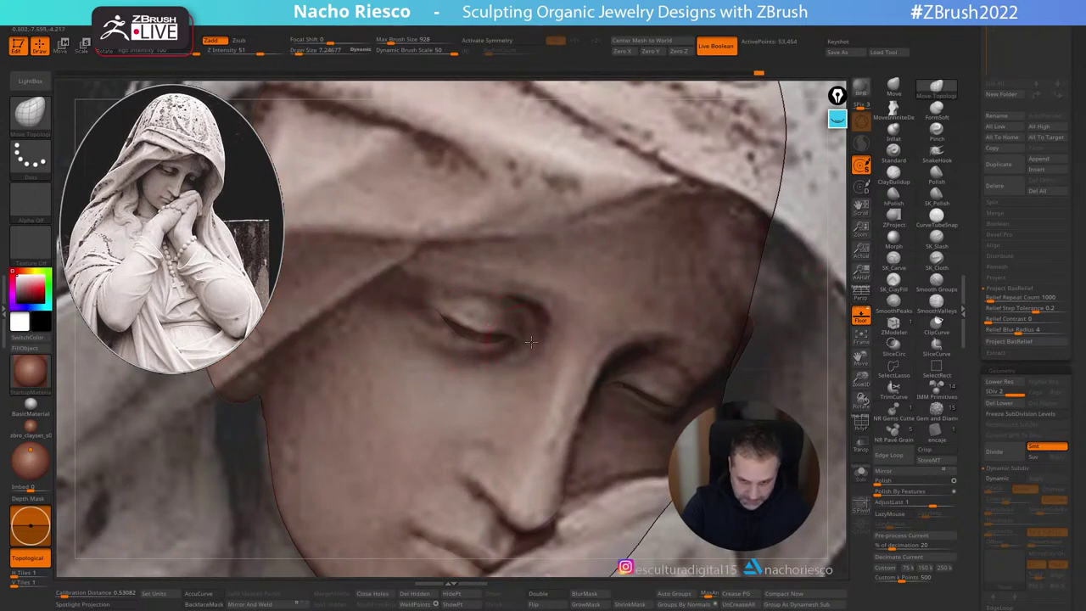
key("]")
key("]")
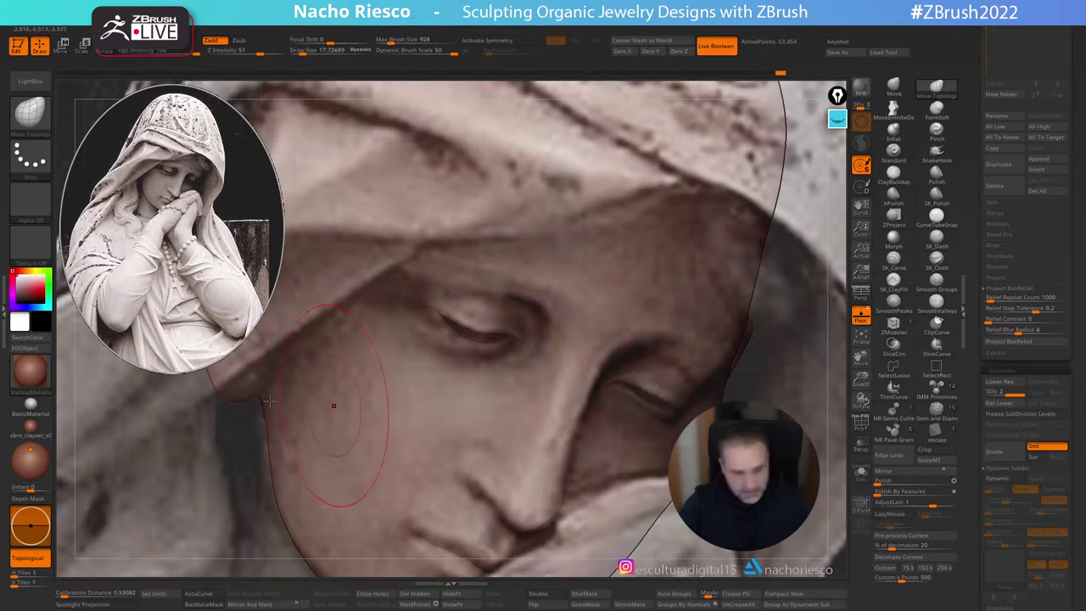
Step: Set the reference's enhance opacity to about 0.86 and fine-tune both eyes with the Move Topological brush at draw sizes of about 4 and 13
left_click(3, 312)
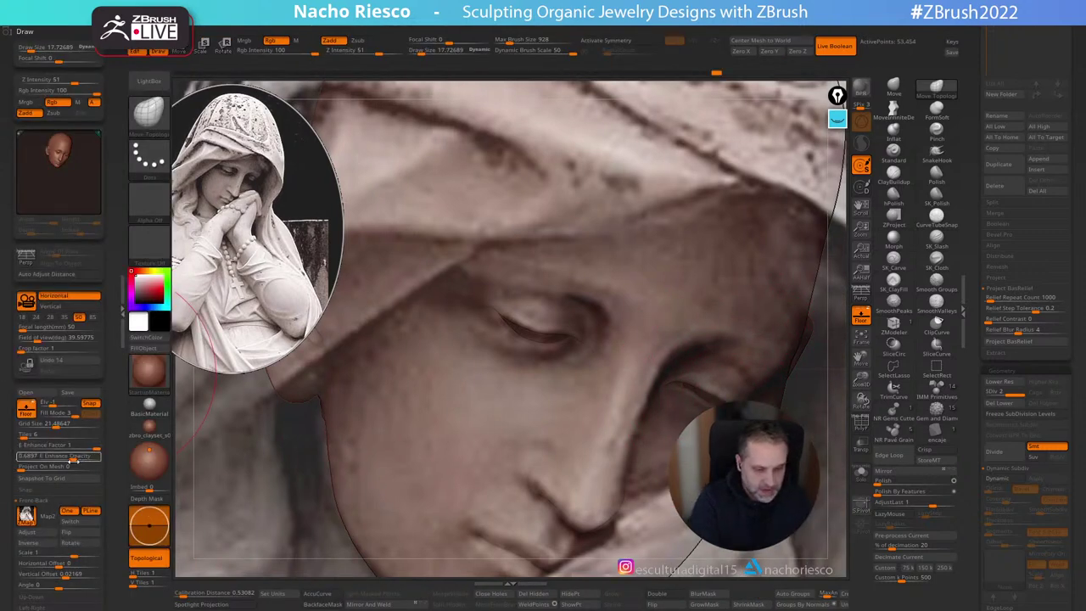
left_click_drag(75, 458, 86, 456)
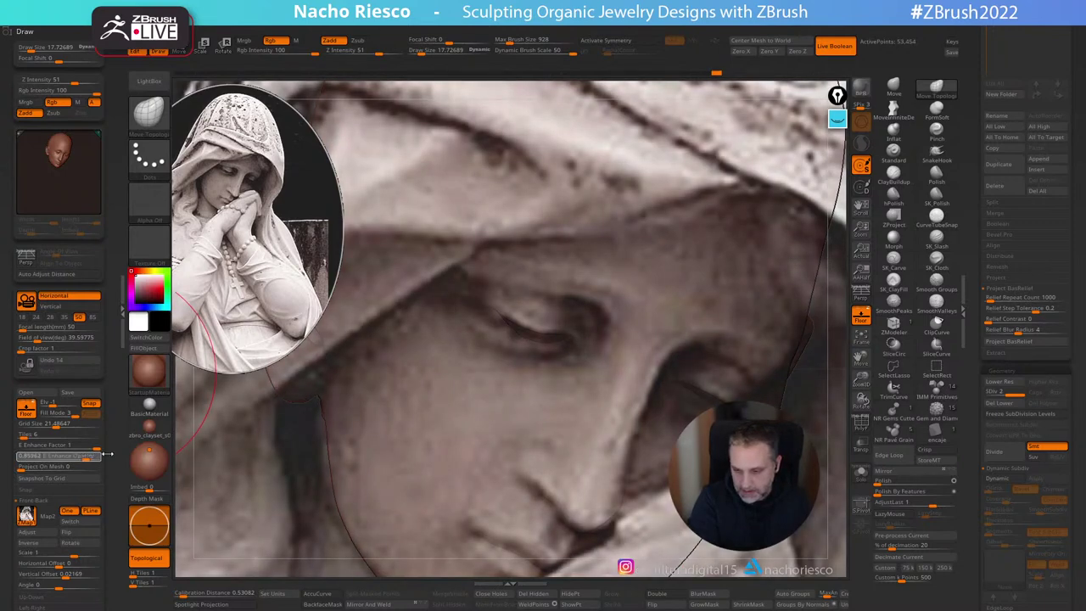
key("s")
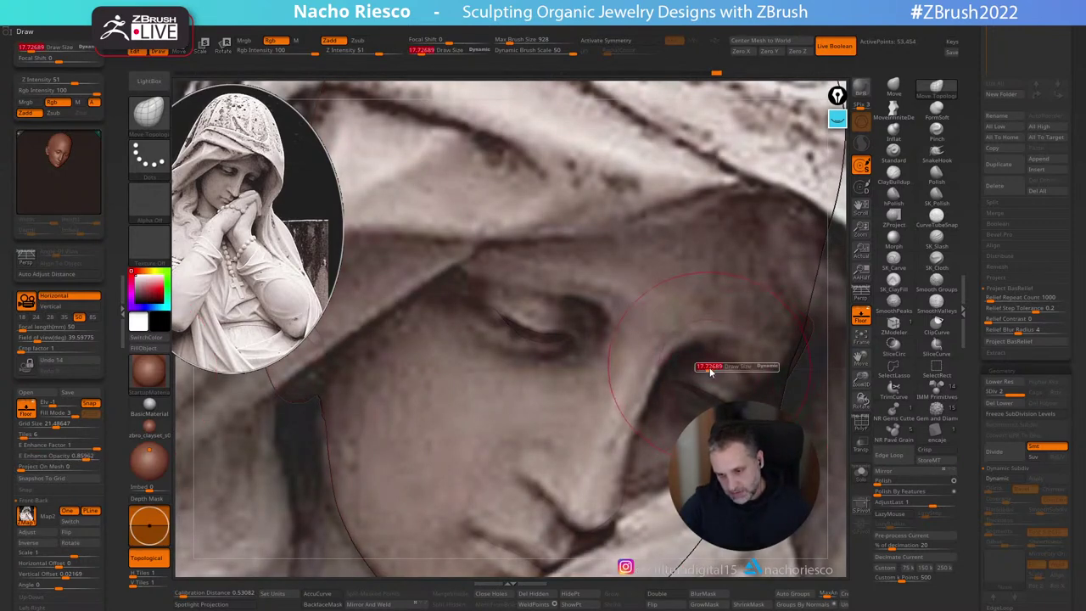
left_click_drag(709, 369, 704, 367)
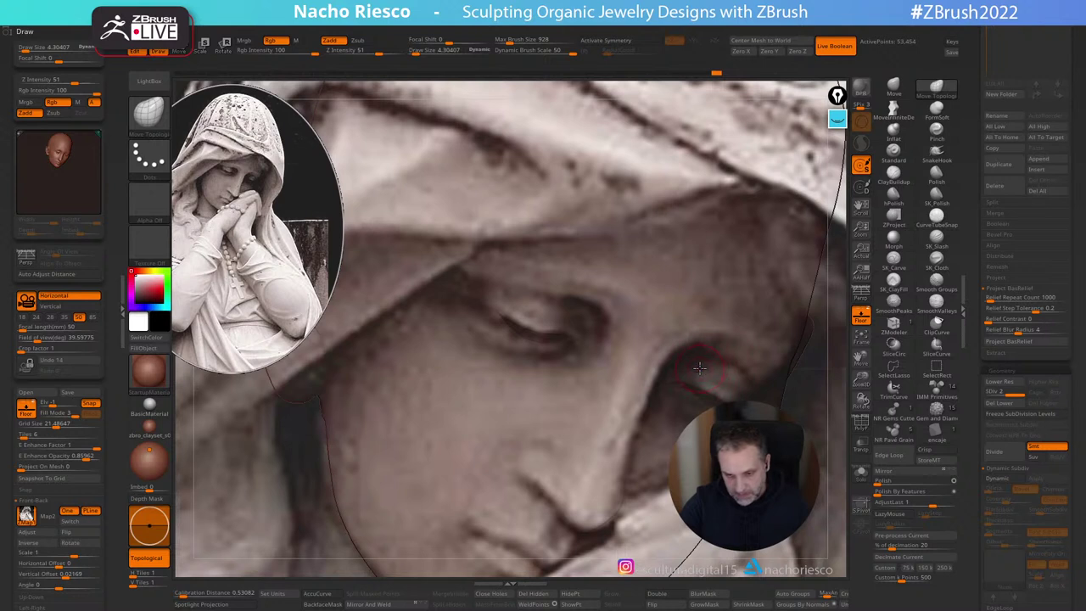
key("s")
left_click_drag(509, 315, 542, 322)
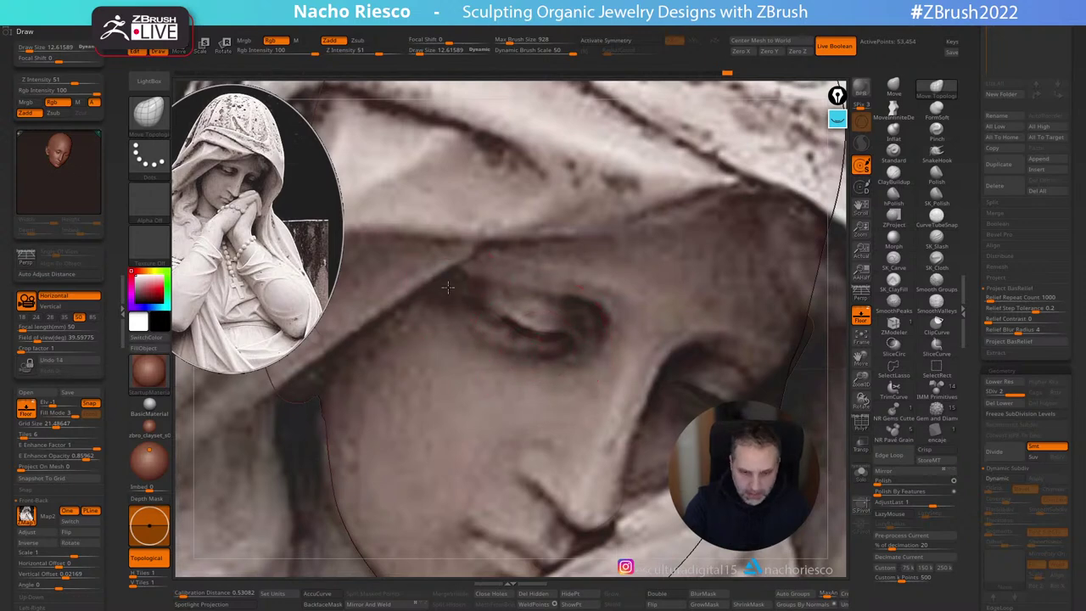
Step: Hide the reference and smooth the upper eyelids at a draw size of about 13
left_click(861, 314)
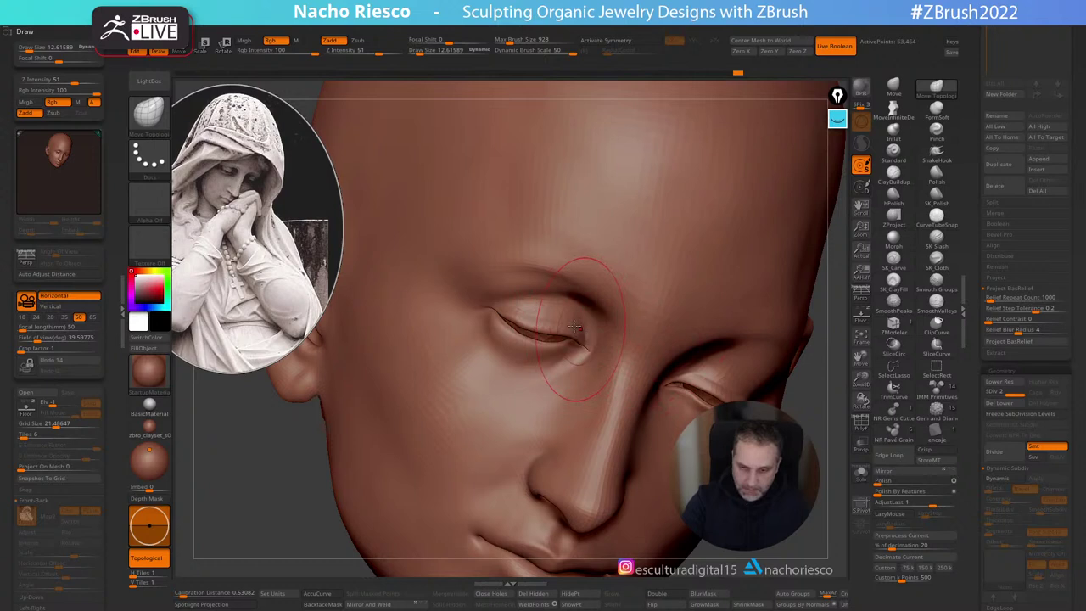
left_click_drag(547, 311, 555, 308, "shift")
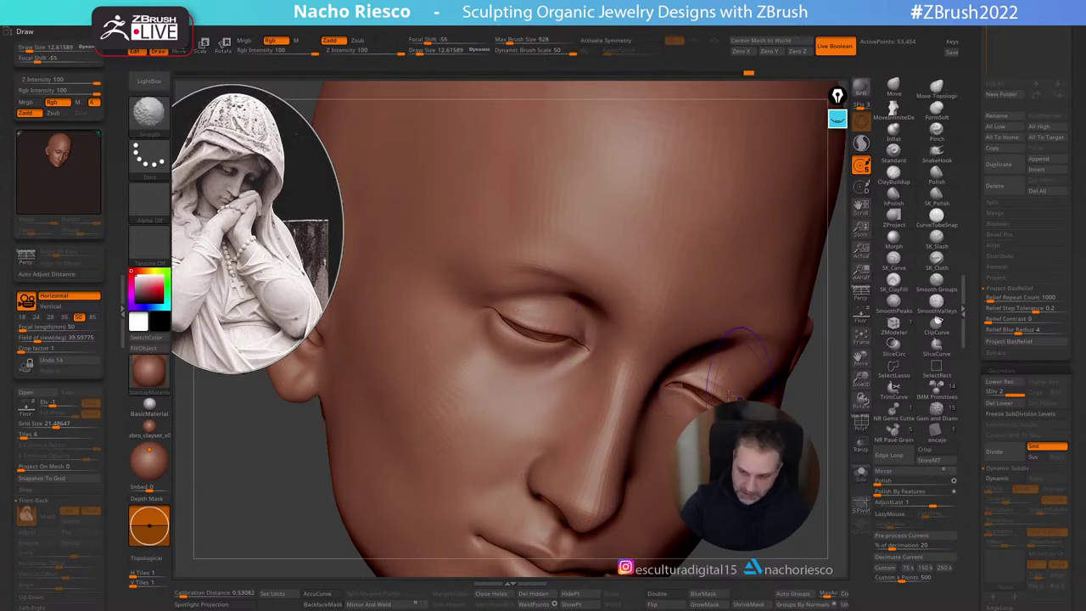
left_click_drag(847, 413, 839, 317, "alt")
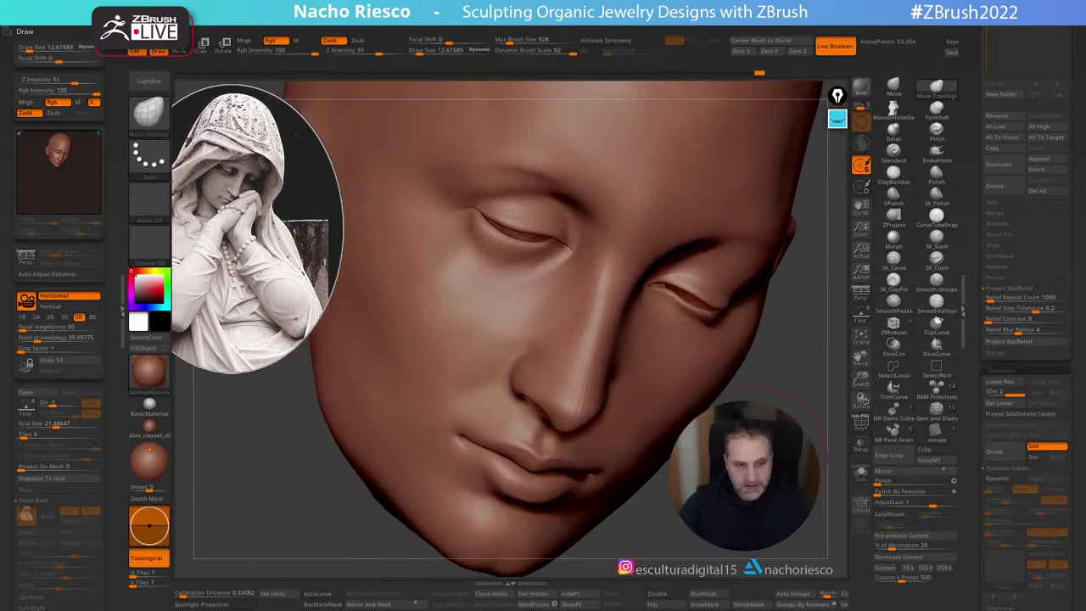
Step: Fit the chin and near jaw contour to the reference with the Move Infinite Depth brush at a draw size of about 24
left_click(861, 316)
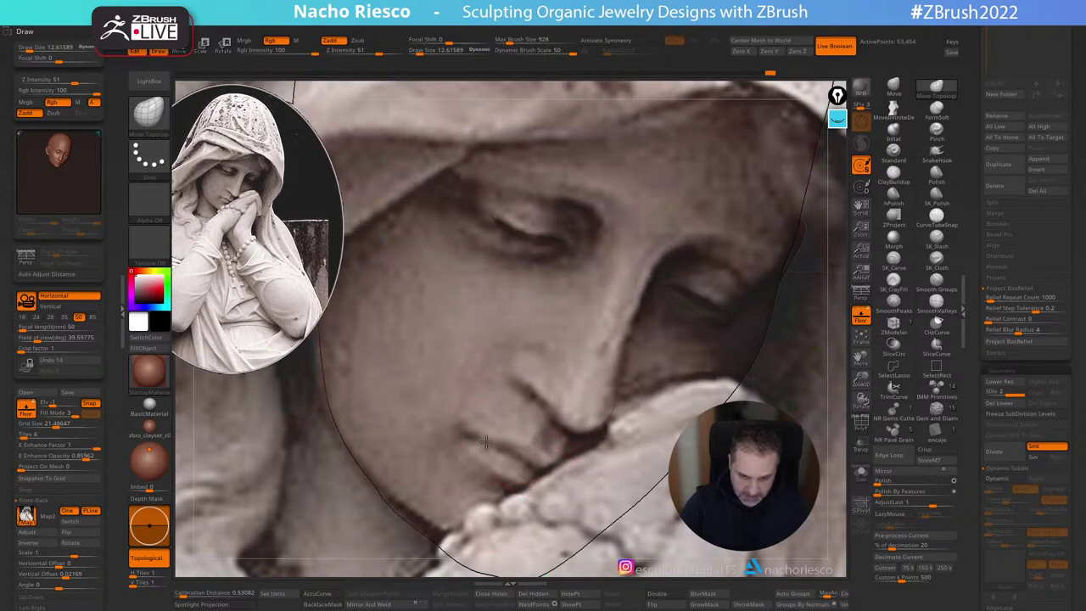
mouse_move(486, 441)
right_mouse_down()
mouse_move(616, 388)
mouse_move(636, 465)
right_mouse_up()
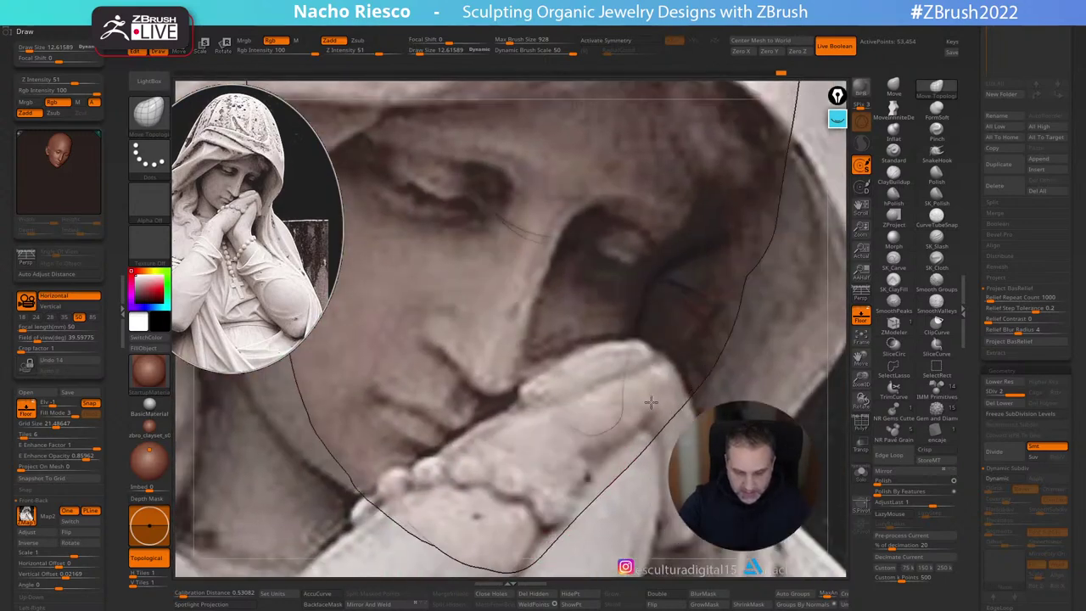
right_click_drag(651, 402, 717, 365)
mouse_move(810, 318)
right_mouse_down()
mouse_move(676, 436)
mouse_move(645, 392)
mouse_move(674, 355)
right_mouse_up()
left_click(895, 104)
key("s")
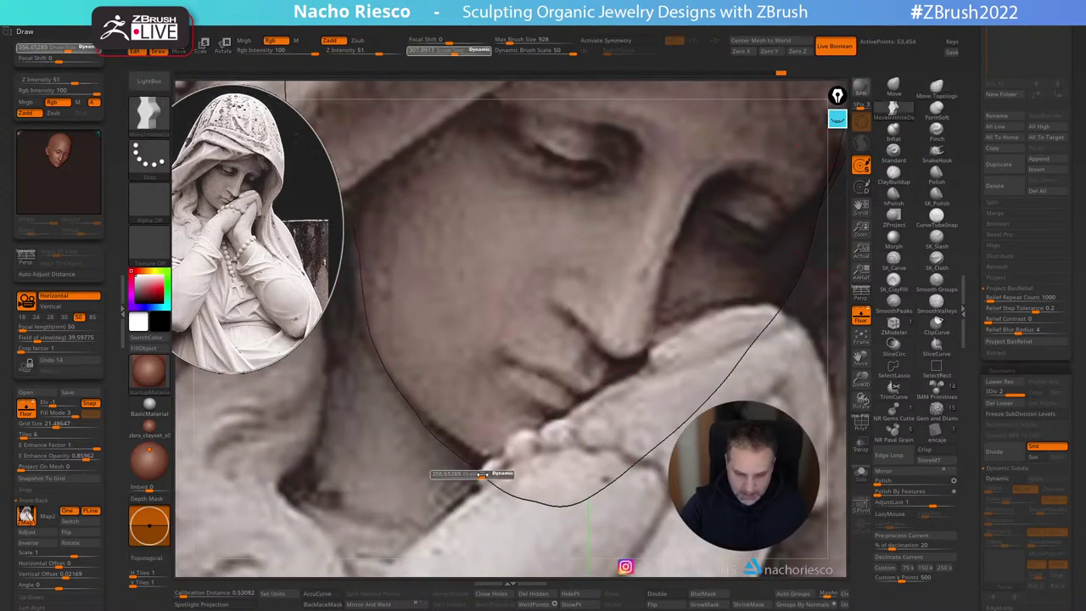
left_click_drag(446, 481, 561, 485)
left_click_drag(384, 315, 376, 312)
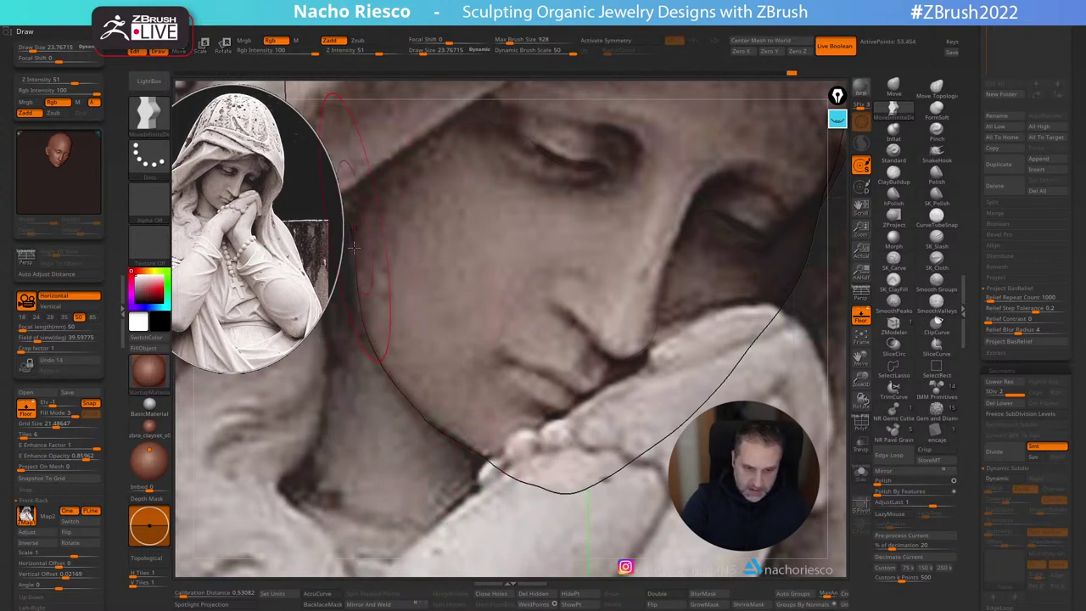
mouse_move(429, 397)
left_mouse_down("shift")
mouse_move(433, 417)
mouse_move(472, 447)
left_mouse_up("shift")
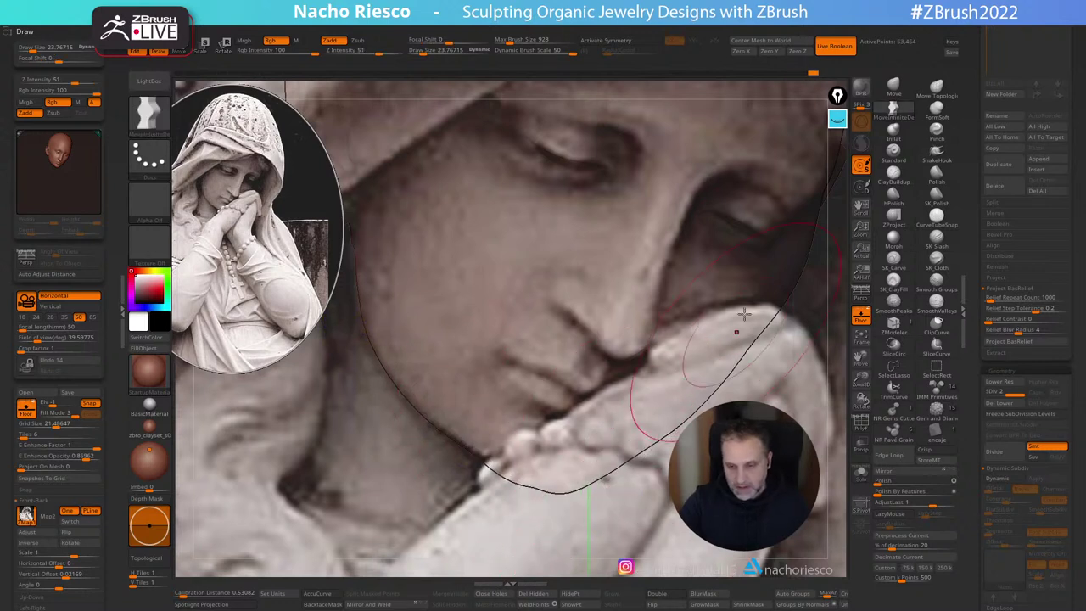
Step: Reshape the chin and jaw outline with the MoveInfiniteDepth brush to follow the statue reference image
key("s")
left_click_drag(571, 480, 568, 484)
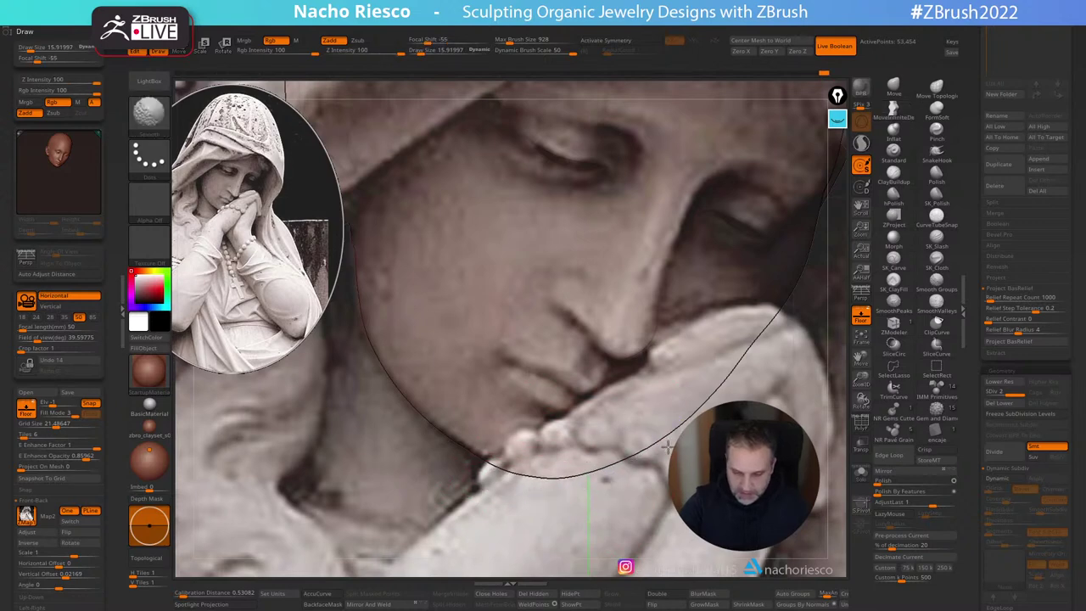
mouse_move(795, 342)
left_mouse_down("alt")
mouse_move(755, 288)
mouse_move(691, 314)
mouse_move(681, 338)
left_mouse_up("alt")
key("s")
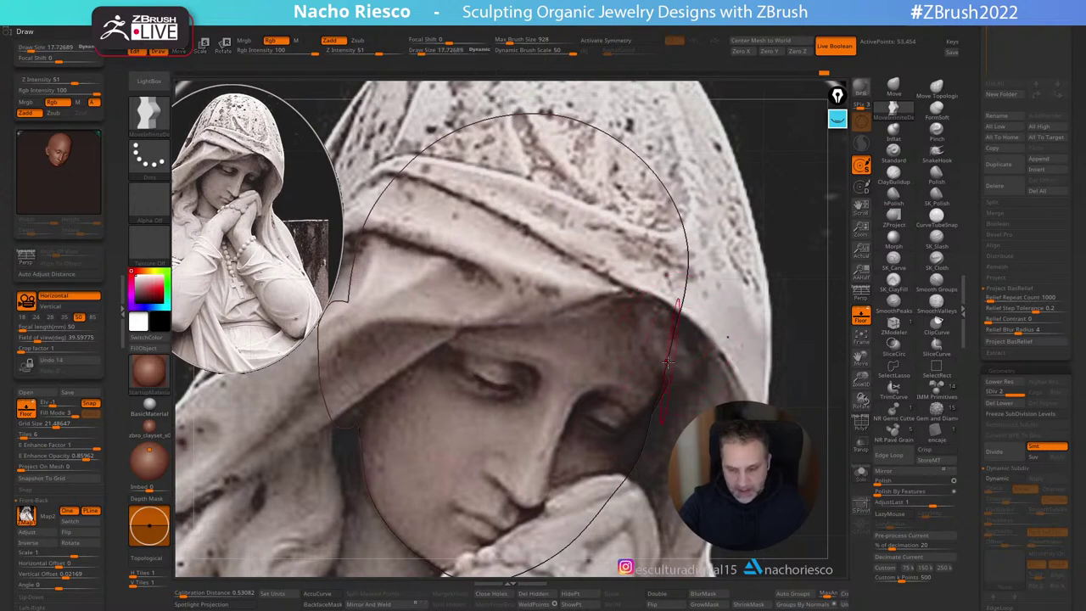
left_click(861, 316)
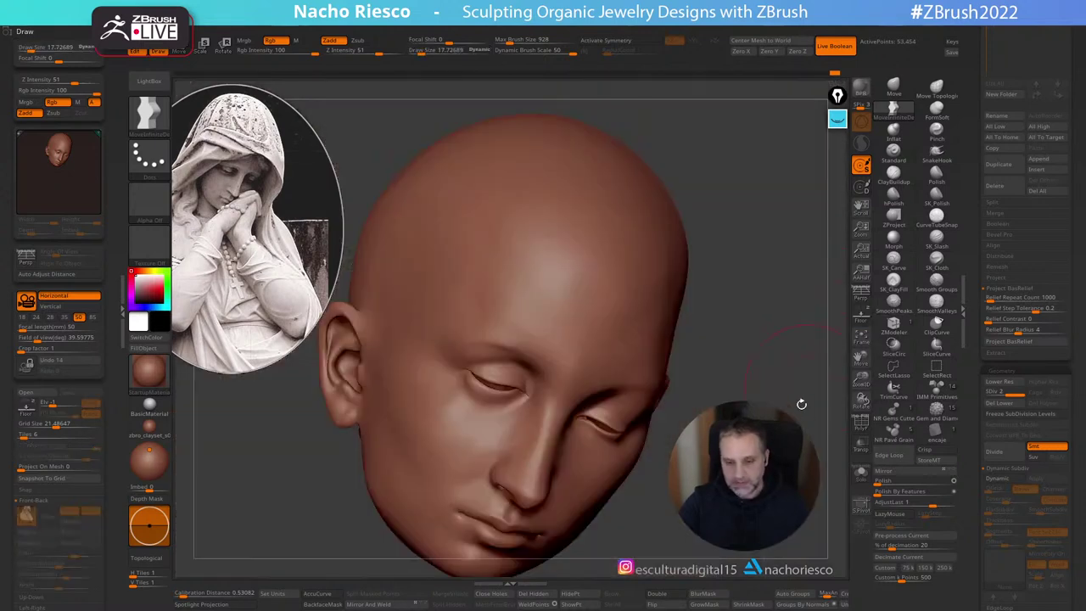
Step: Lift the tip of the nose slightly with the Move brush at a draw size of about 8.4
mouse_move(803, 402)
left_mouse_down("alt")
mouse_move(766, 390)
mouse_move(759, 433)
mouse_move(683, 450)
mouse_move(746, 424)
mouse_move(722, 392)
mouse_move(722, 438)
mouse_move(773, 434)
left_mouse_up("alt")
left_click_drag(654, 460, 709, 462, "alt")
left_click(897, 85)
key("s")
left_click_drag(564, 428, 569, 417)
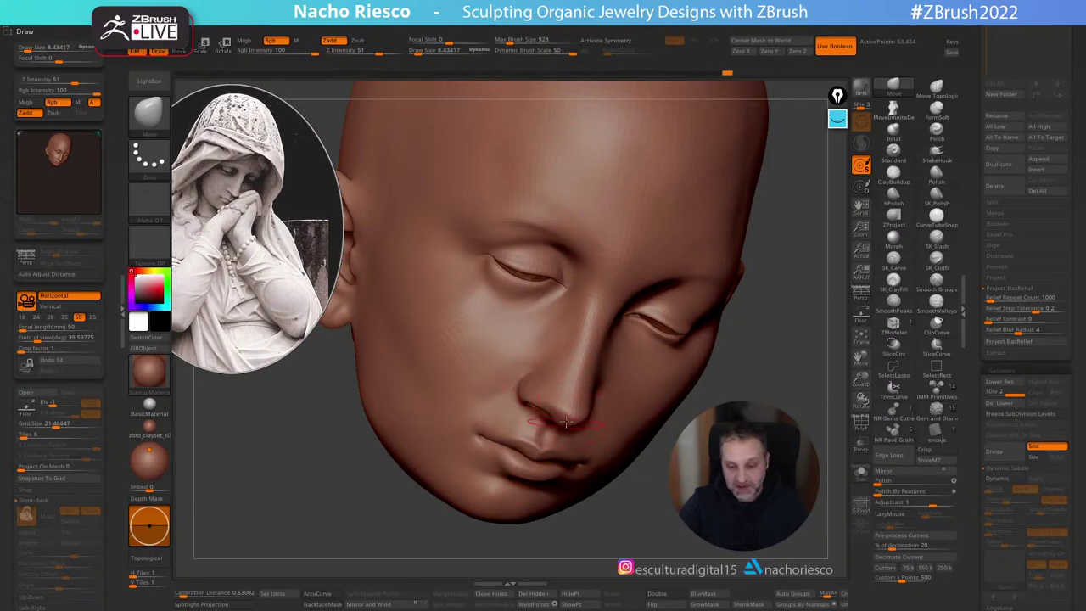
left_click_drag(776, 393, 781, 387)
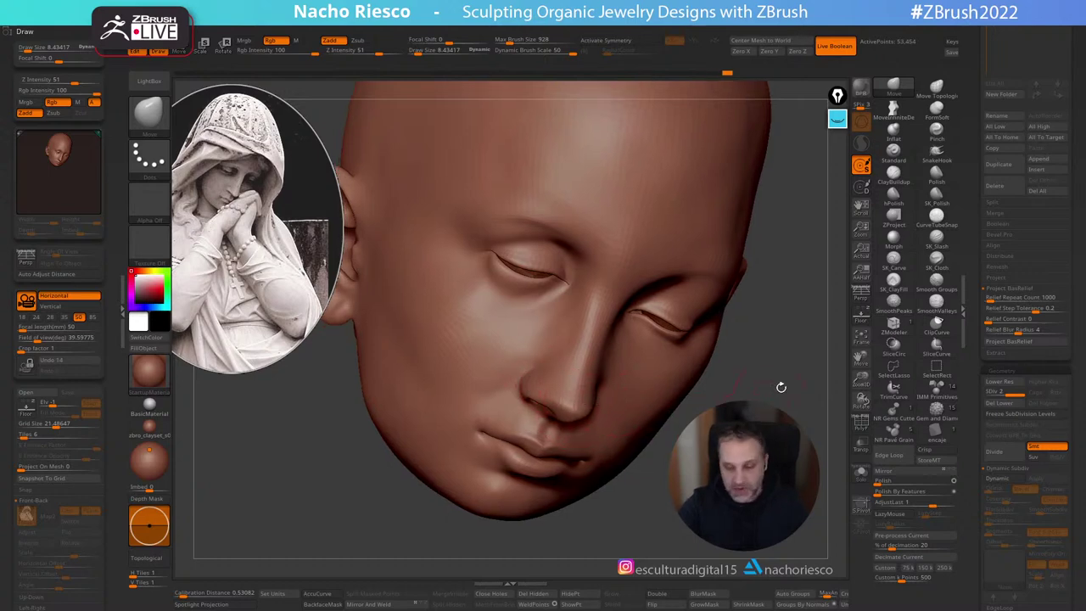
Step: Flatten the planes along the bridge of the nose with the hPolish brush, following the reference image
left_click(861, 317)
left_click(893, 193)
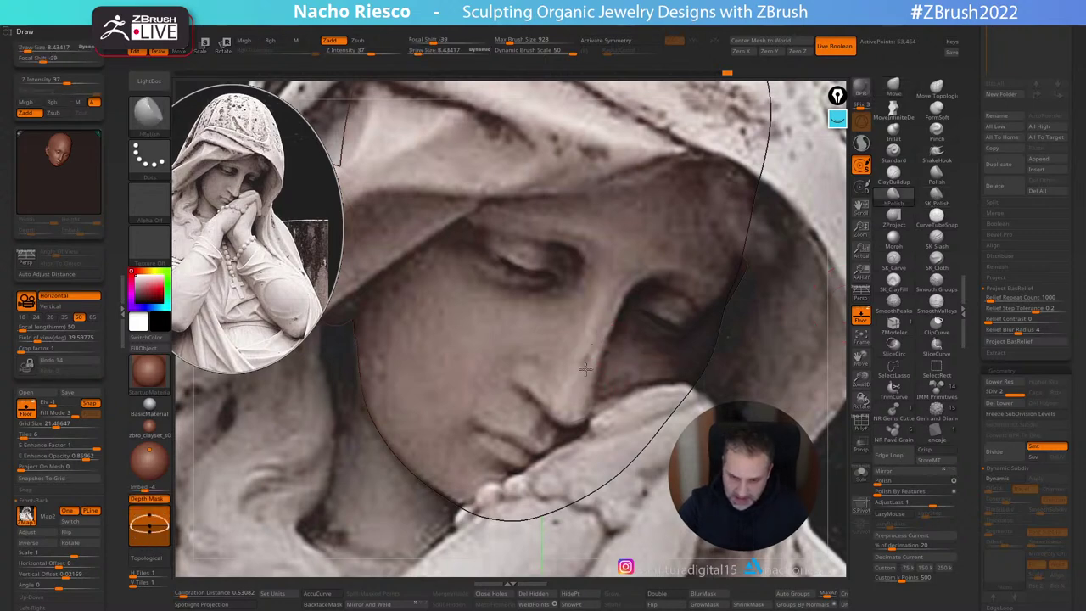
key("shift+p")
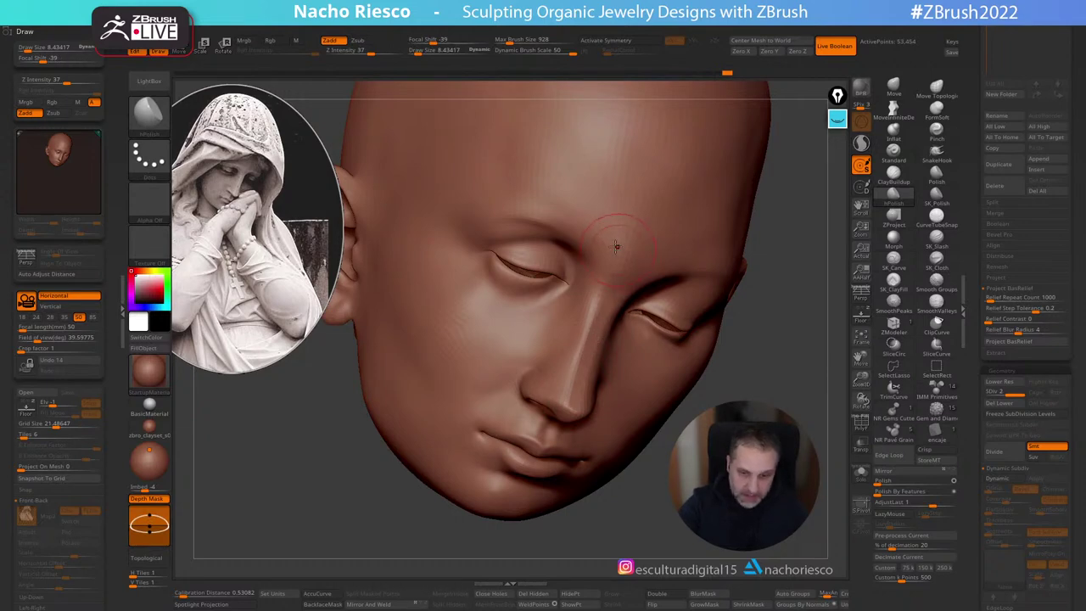
mouse_move(785, 530)
left_mouse_down()
mouse_move(814, 547)
mouse_move(787, 533)
left_mouse_up()
Step: Start raising the brow ridge with the SK_Cloth brush at a draw size of about 5.2 over the reference image
left_click(942, 268)
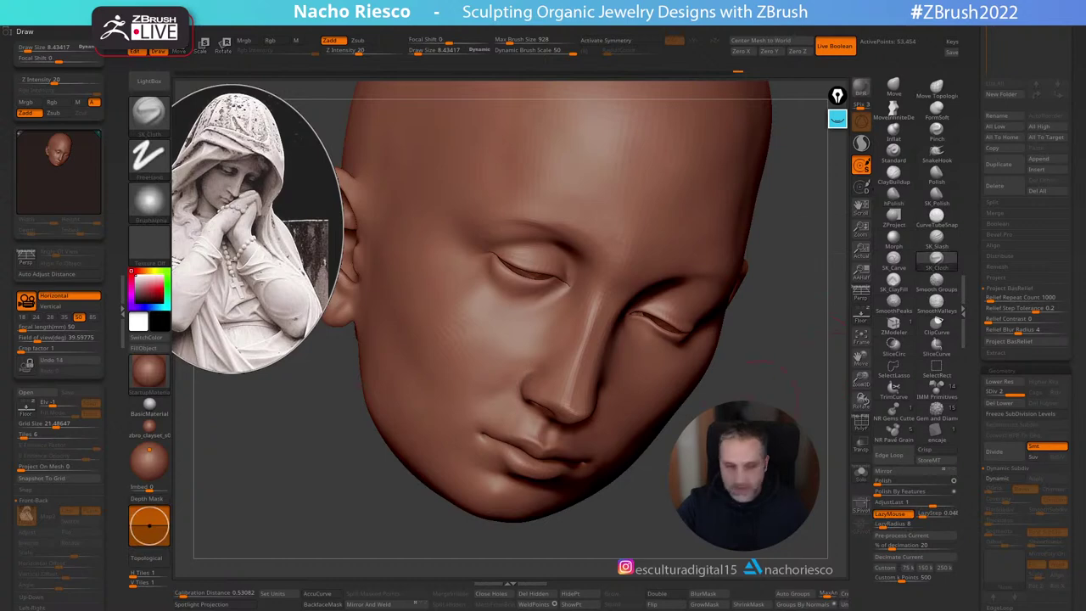
mouse_move(793, 306)
left_mouse_down()
mouse_move(767, 335)
mouse_move(774, 323)
left_mouse_up()
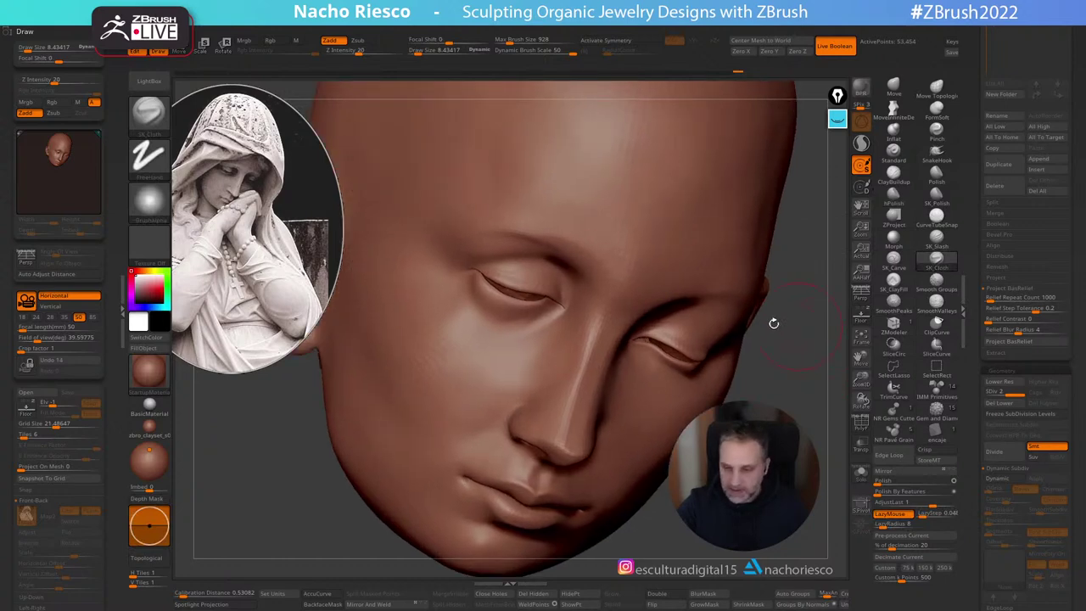
left_click(861, 316)
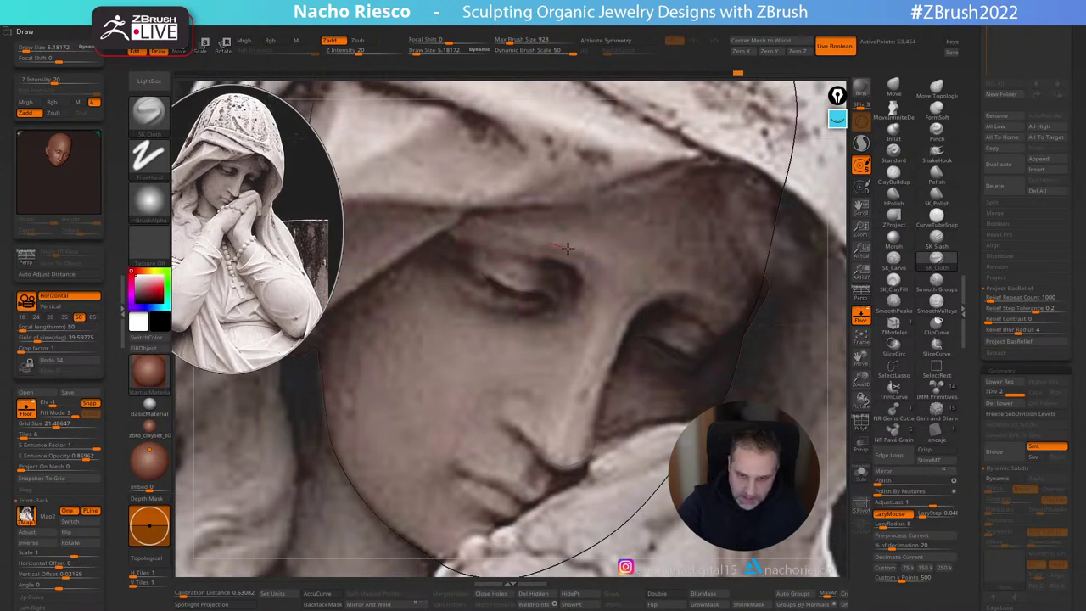
left_click(893, 326)
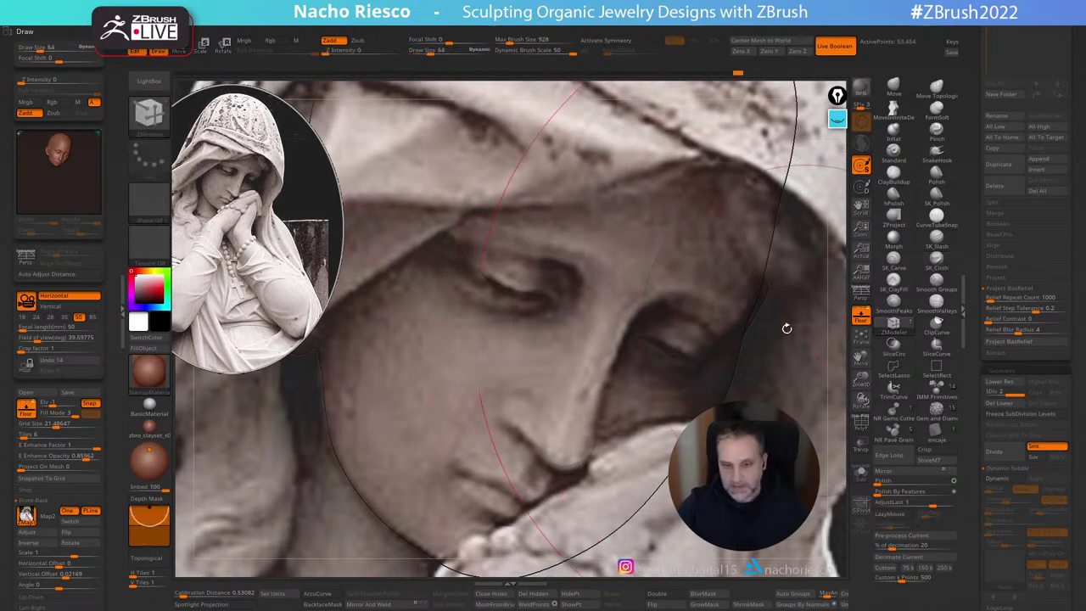
left_click(861, 318)
key("s")
left_click_drag(706, 334, 700, 334)
left_click(555, 267)
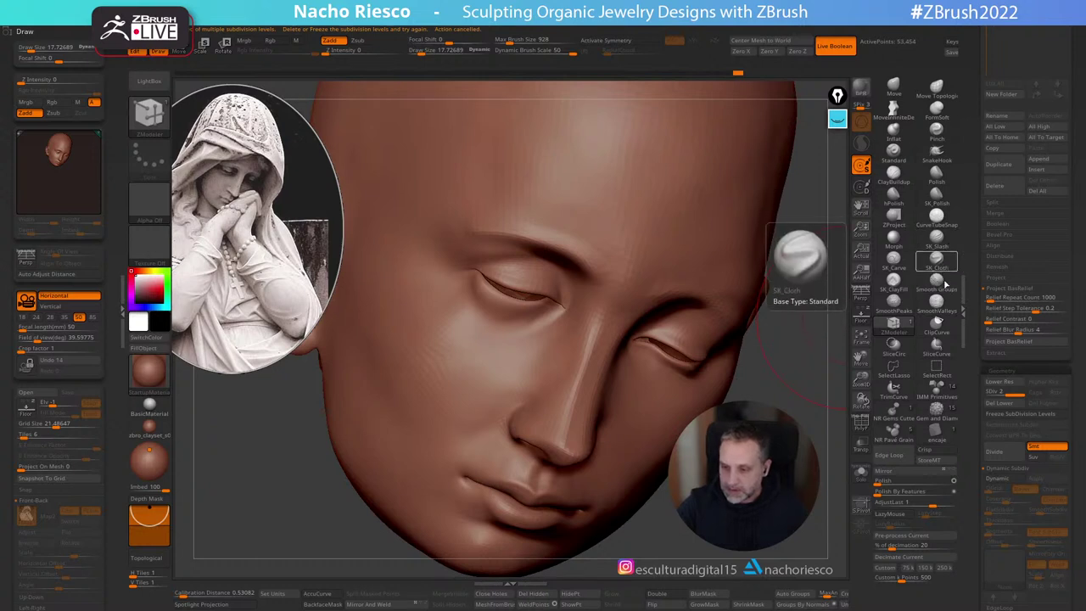
Step: Define the brow ridges above both eyes with the SK_Cloth brush at a draw size of about 5.2
left_click(935, 257)
key("s")
left_click(524, 257)
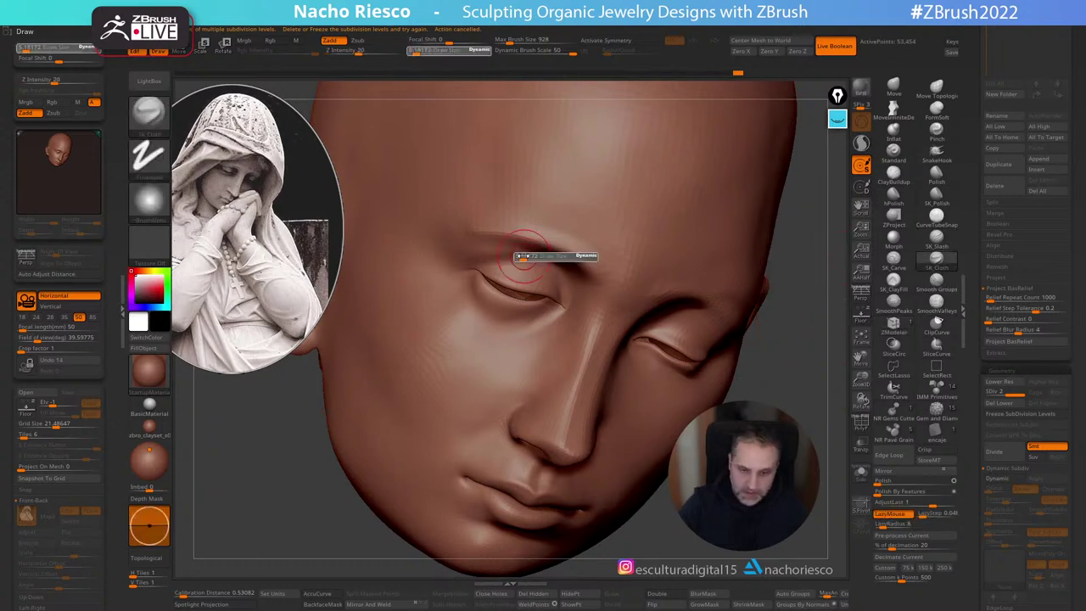
mouse_move(458, 241)
left_mouse_down()
mouse_move(547, 239)
mouse_move(626, 300)
mouse_move(697, 296)
left_mouse_up()
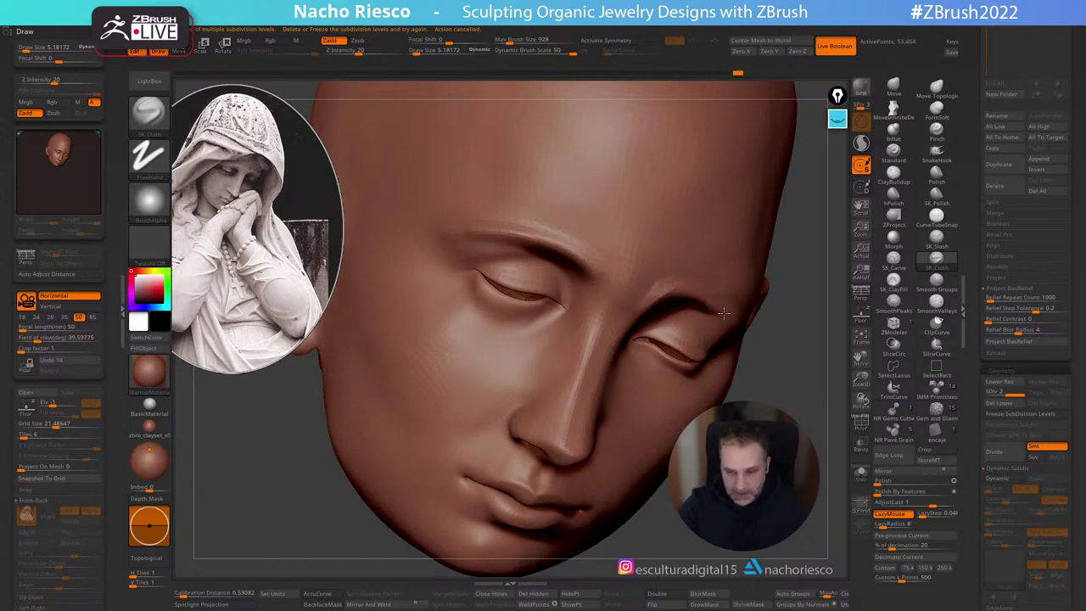
Step: Carve the upper eyelid crease of the far eye with the SK_Slash brush at a draw size of about 6.2
left_click(861, 316)
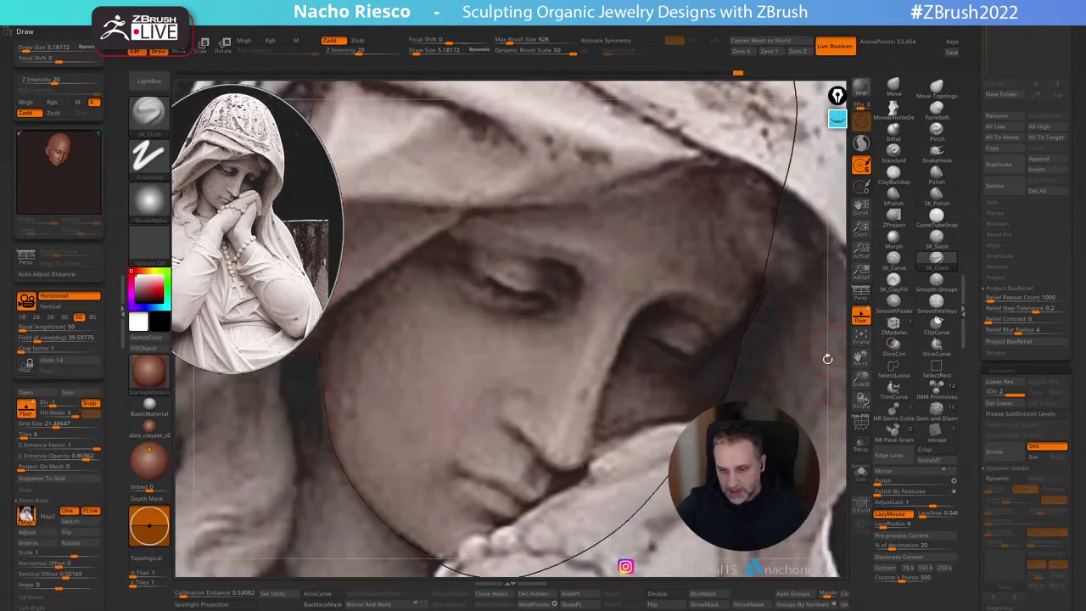
left_click(936, 237)
key("s")
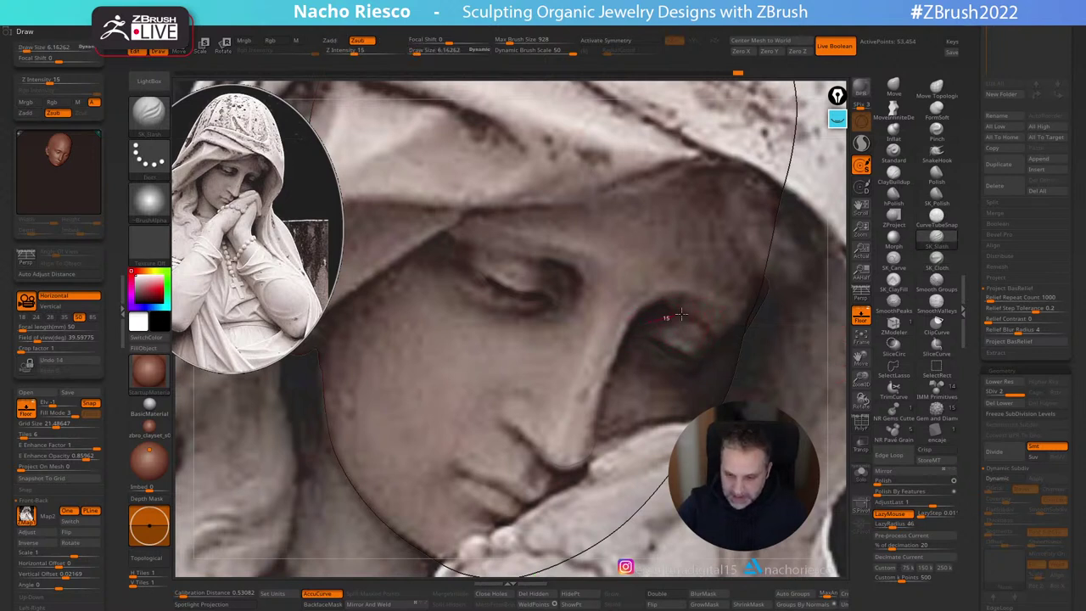
left_click(860, 317)
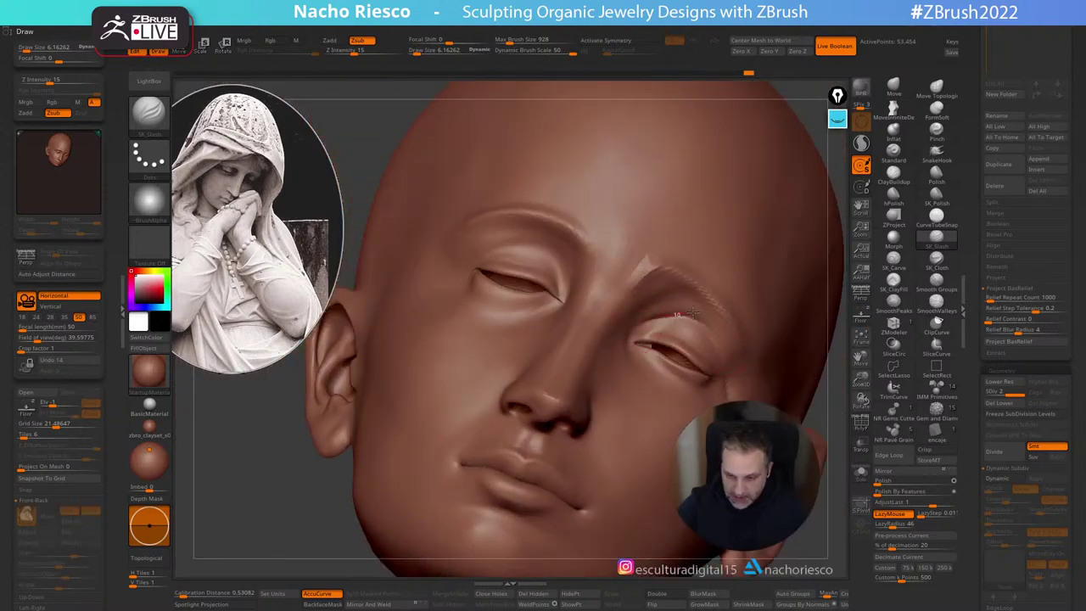
left_click_drag(711, 330, 722, 352)
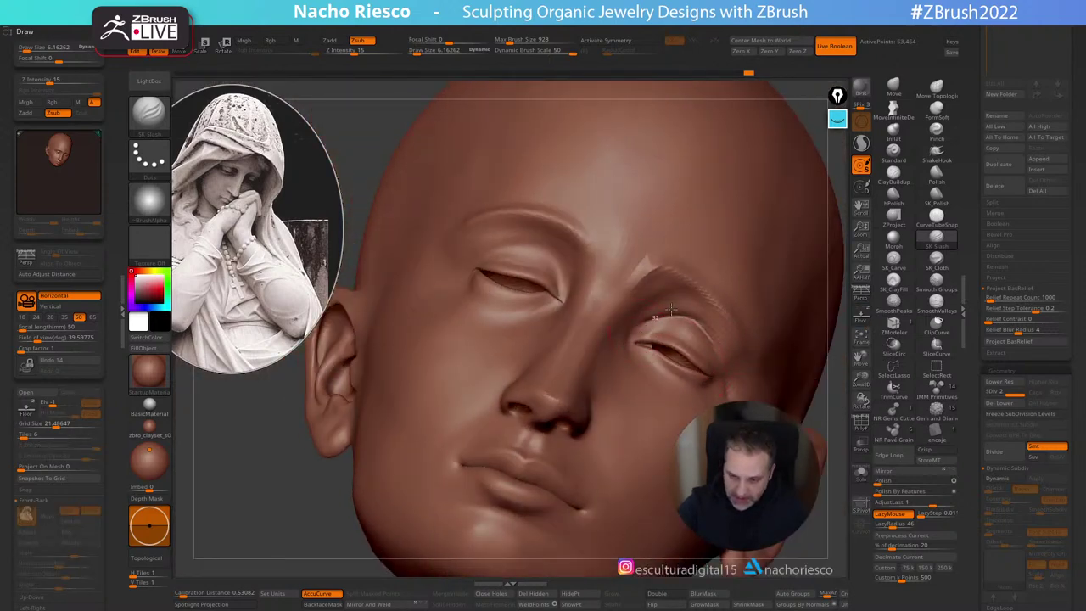
right_click_drag(645, 475, 709, 577)
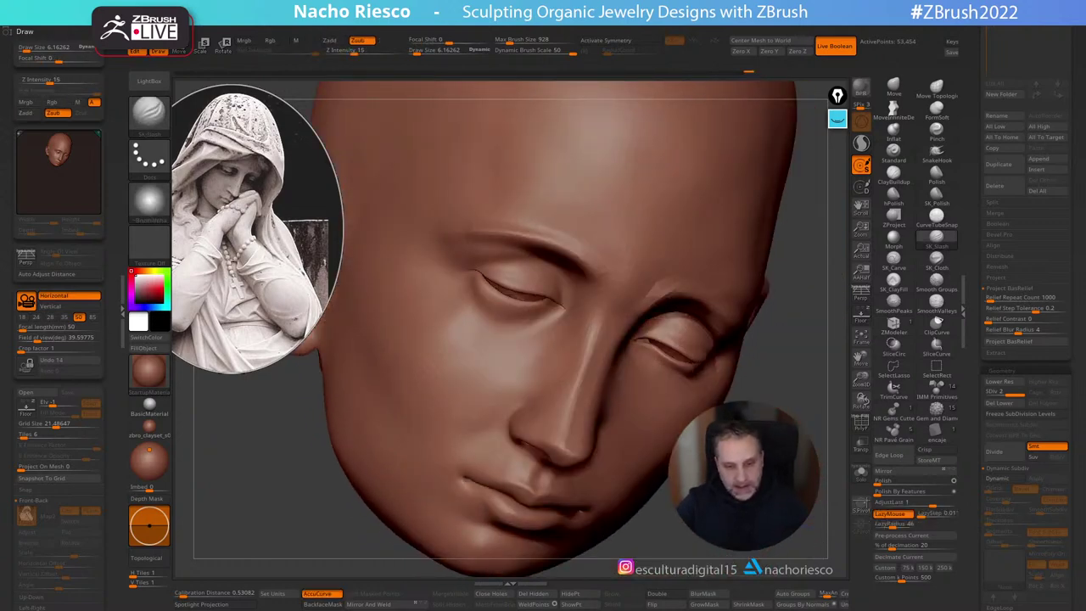
Step: Compare with the reference image and carve the crease above the near eye's upper lid with the SK_Slash brush
left_click(861, 315)
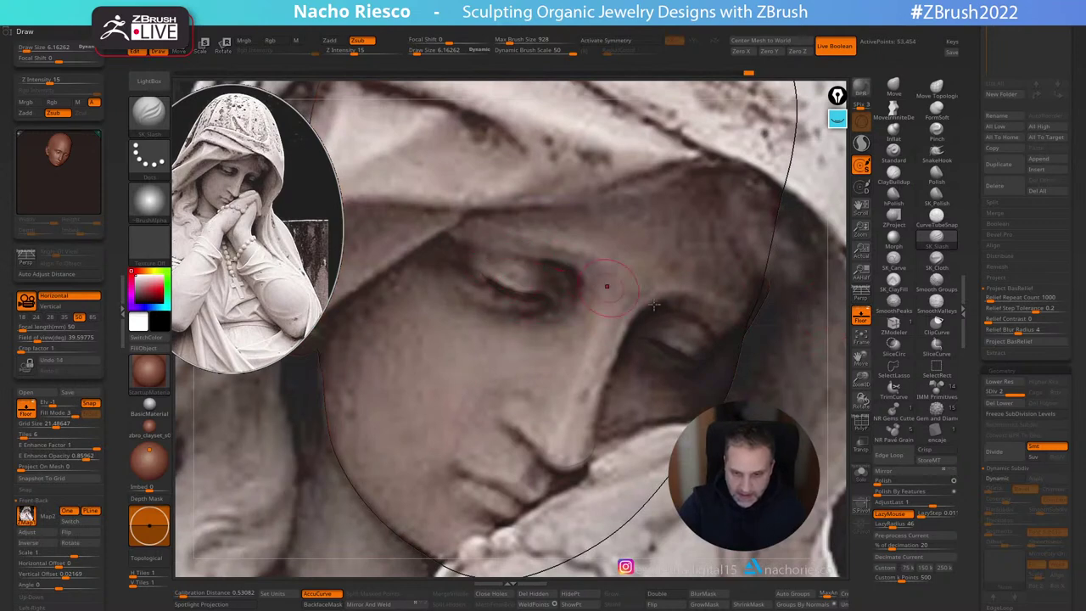
left_click(861, 315)
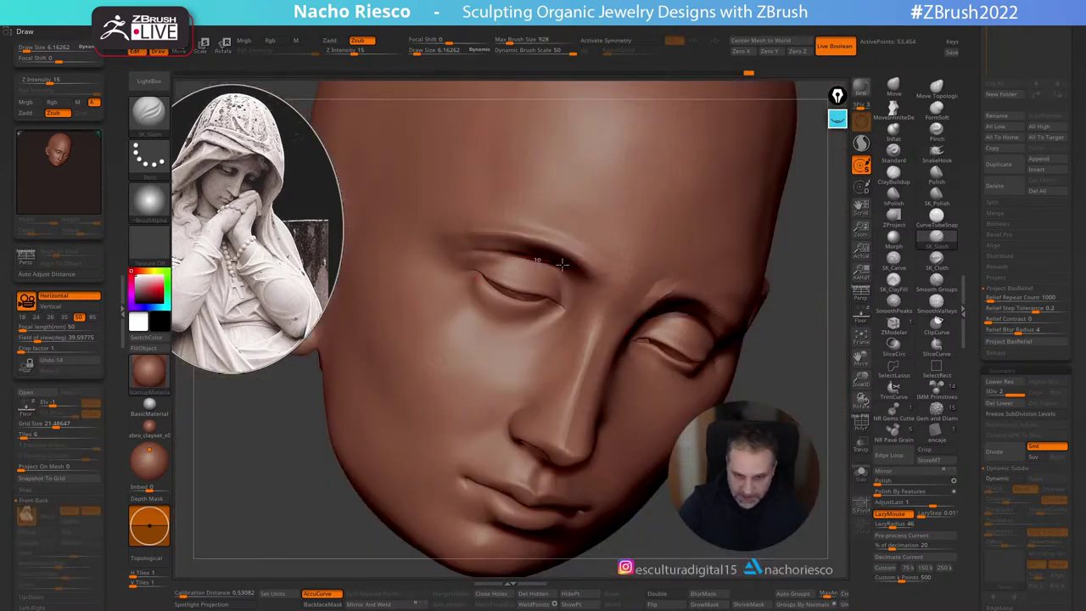
mouse_move(442, 252)
left_mouse_down()
mouse_move(538, 260)
mouse_move(574, 285)
left_mouse_up()
mouse_move(638, 530)
left_mouse_down()
mouse_move(696, 509)
mouse_move(697, 550)
mouse_move(721, 560)
left_mouse_up()
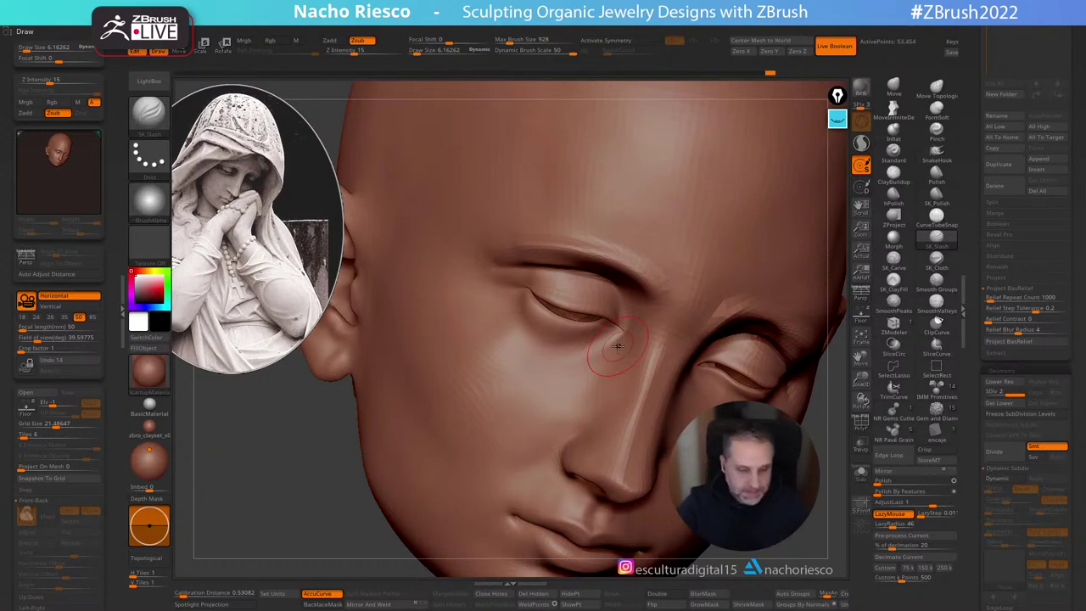
Step: Reshape the near eye and its eyelids over the reference image with the Move brush, using draw sizes from about 16 down to 6.2
left_click(893, 86)
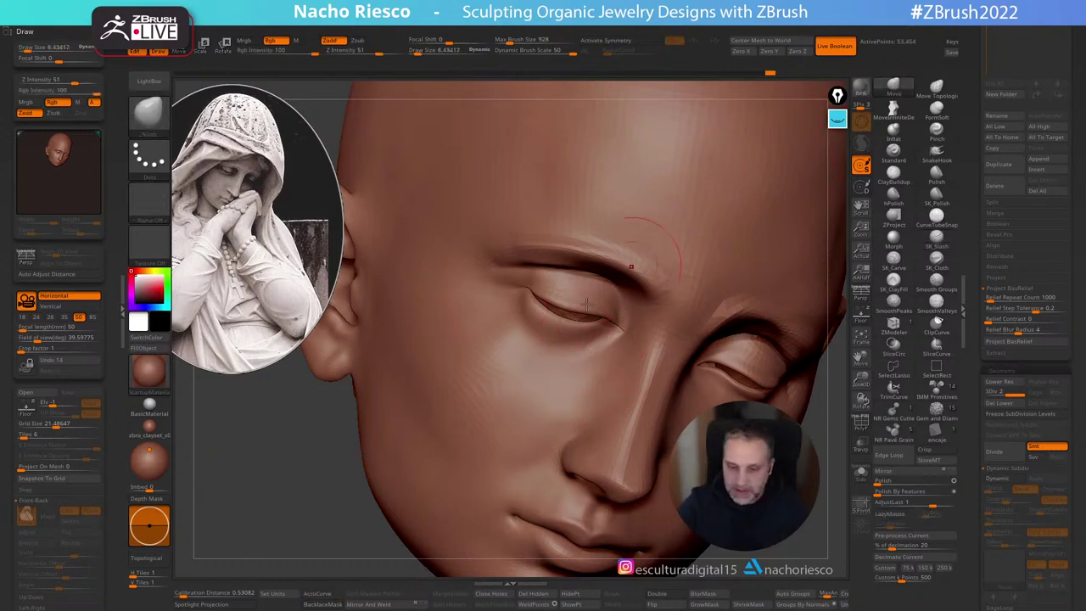
left_click(861, 317)
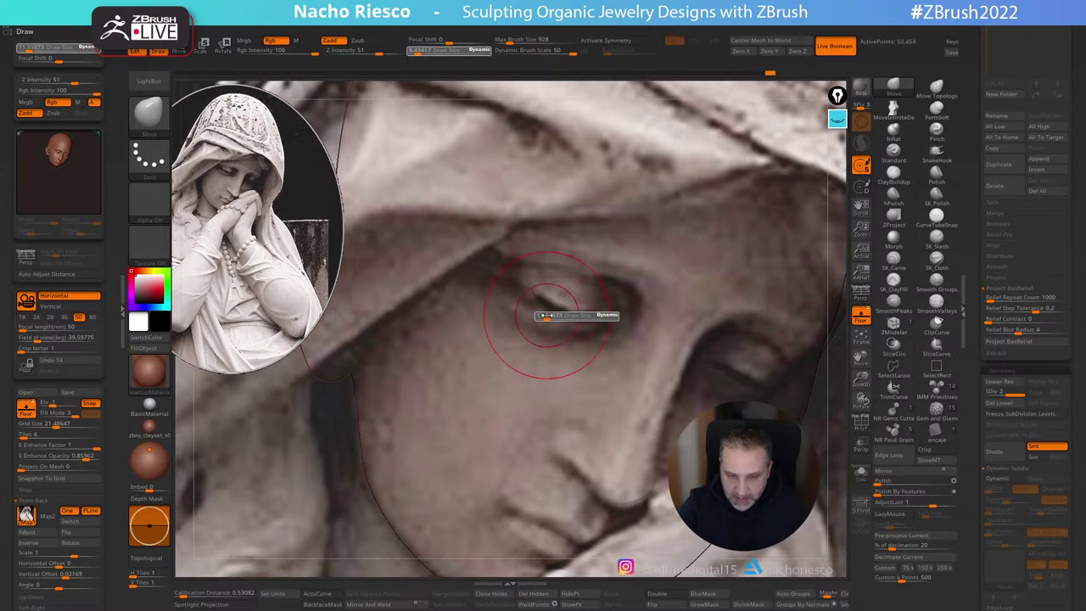
key("s")
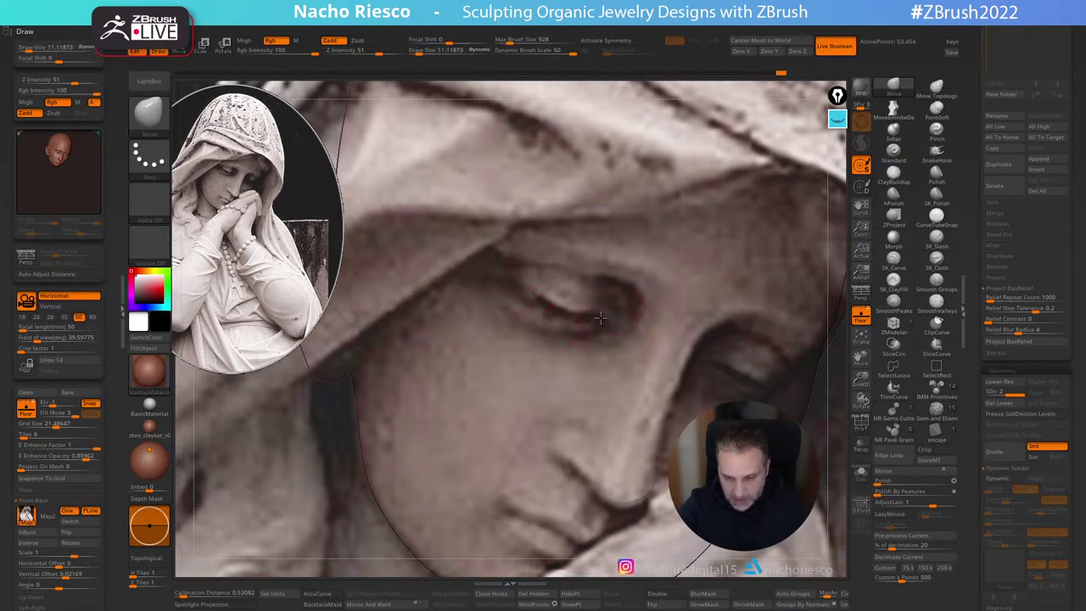
key("s")
left_click_drag(558, 307, 562, 307)
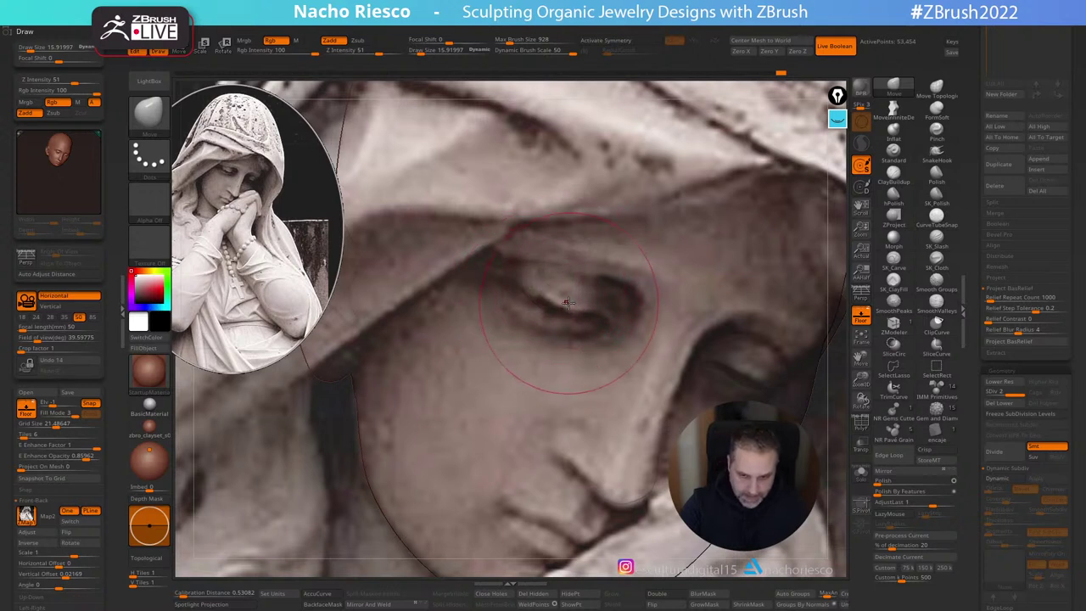
key("bracketleft")
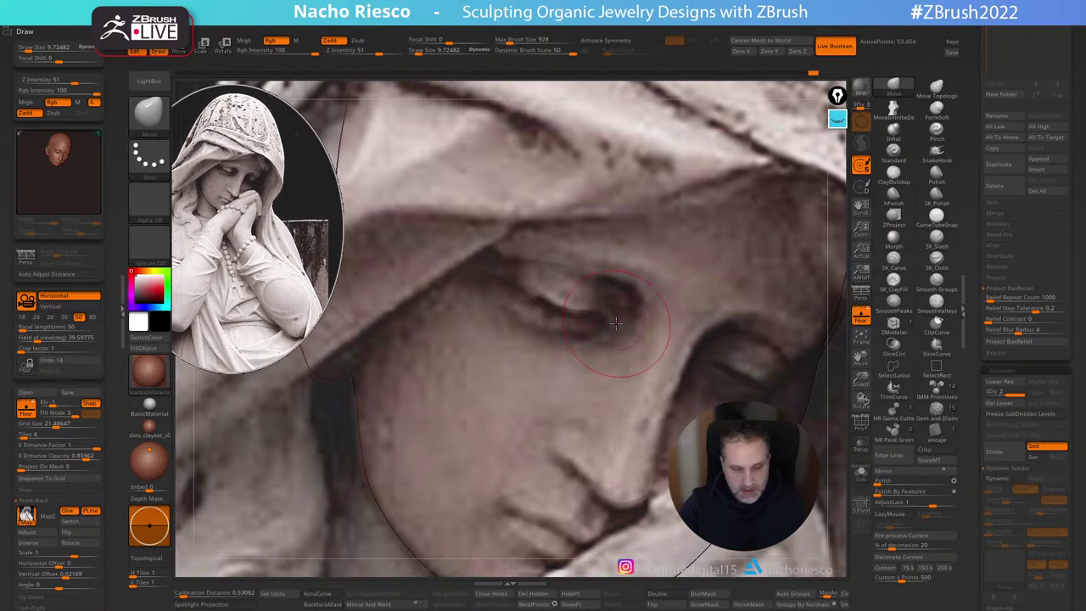
key("bracketleft")
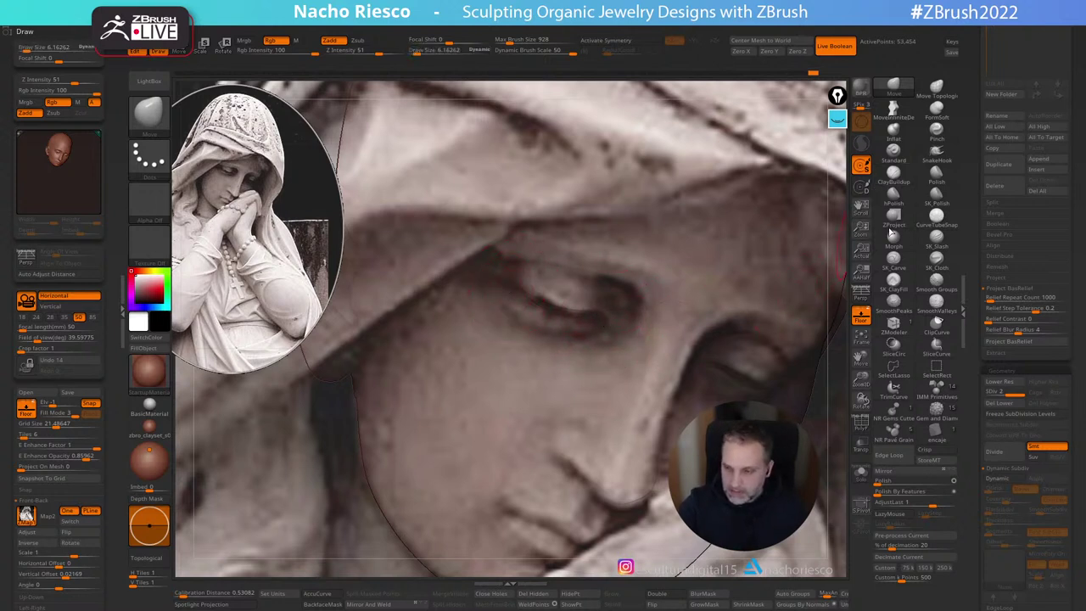
Step: Adjust the near eye's lids with the Move Topological brush and smooth the area beneath the eye
left_click(937, 90)
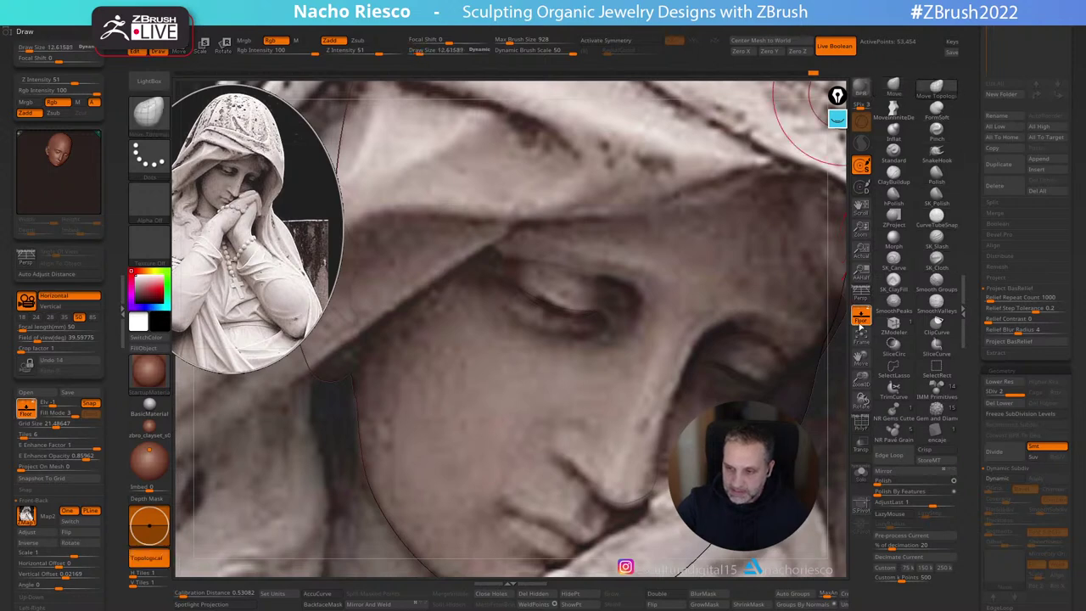
left_click(861, 318)
key("s")
mouse_move(530, 309)
left_mouse_down()
mouse_move(510, 307)
mouse_move(521, 334)
left_mouse_up()
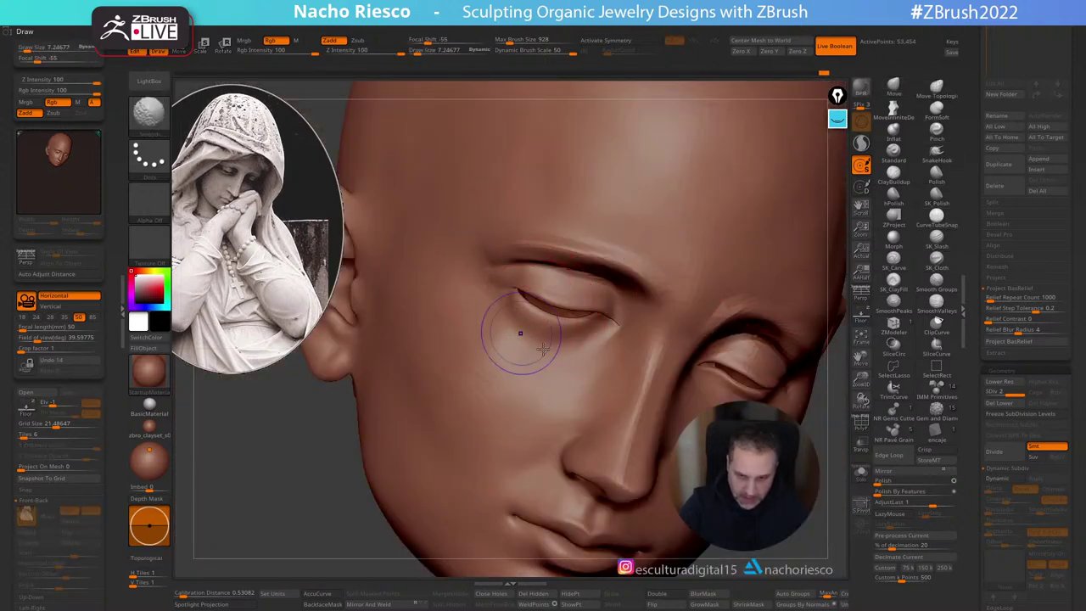
Step: Build up the near eye's lids with the ClayBuildup brush, using no alpha and a draw size of about 3.5
left_click(894, 172)
left_click(149, 199)
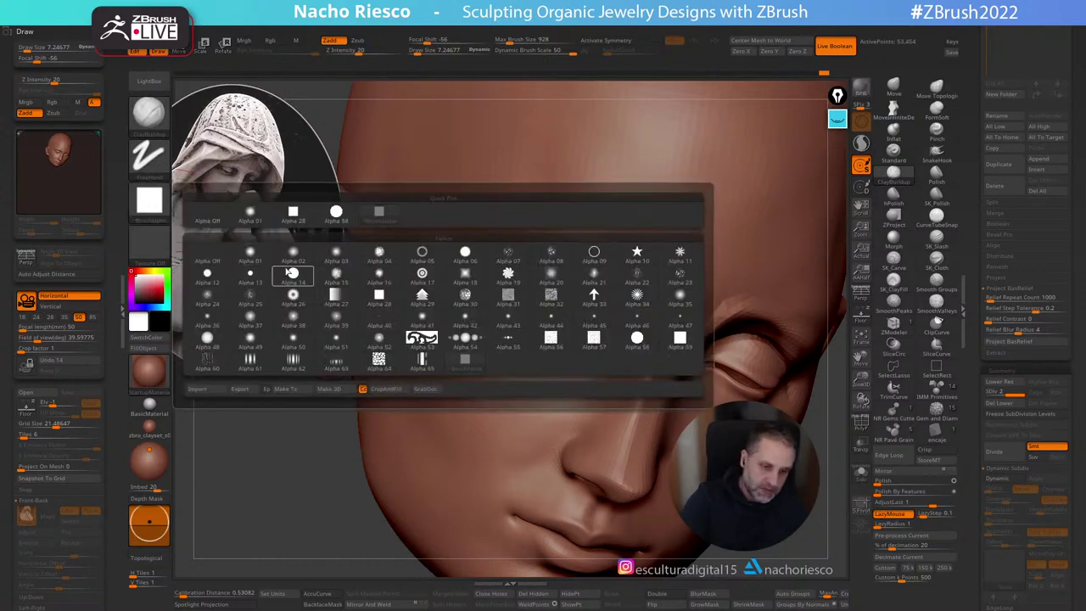
left_click(207, 215)
key("s")
left_click_drag(539, 342, 534, 343)
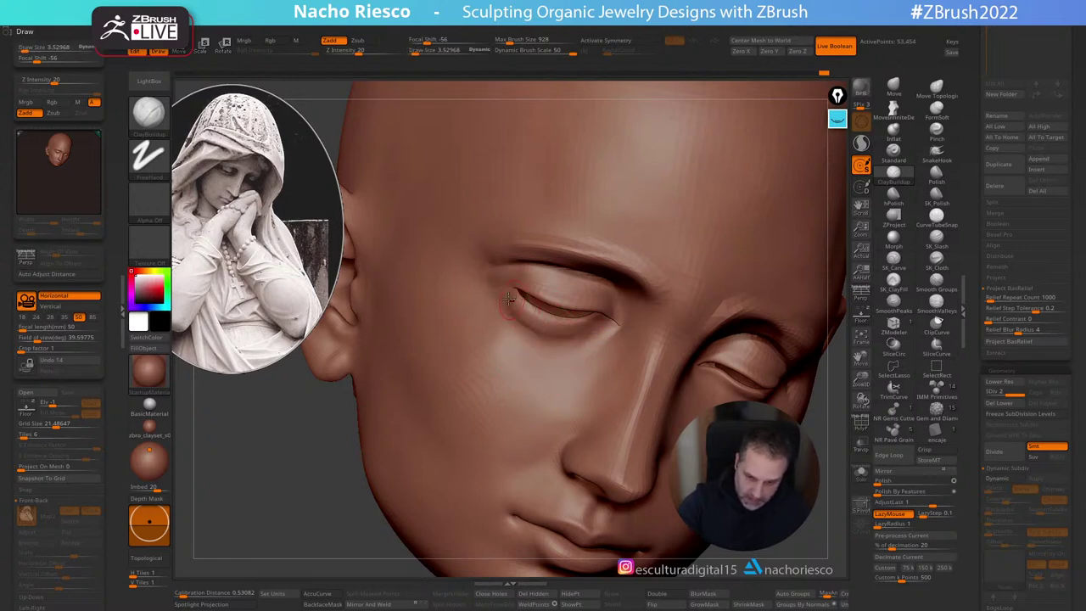
left_click_drag(509, 299, 556, 312)
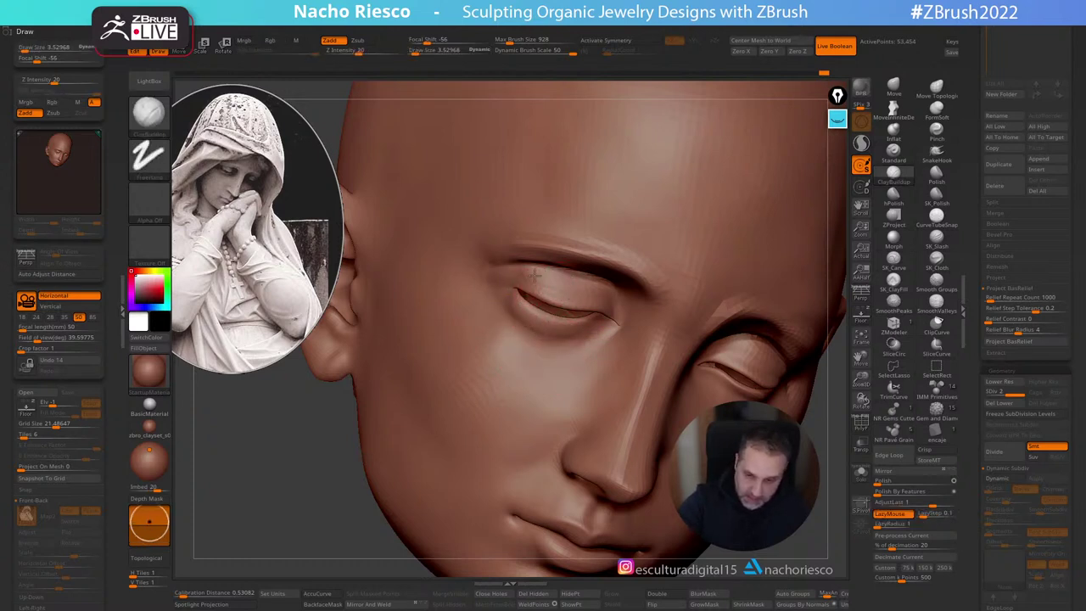
left_click_drag(535, 275, 604, 288)
Step: Add volume along the brow above the near eye with the ClayBuildup brush at a draw size of about 6.2
key("s")
left_click_drag(542, 243, 548, 242)
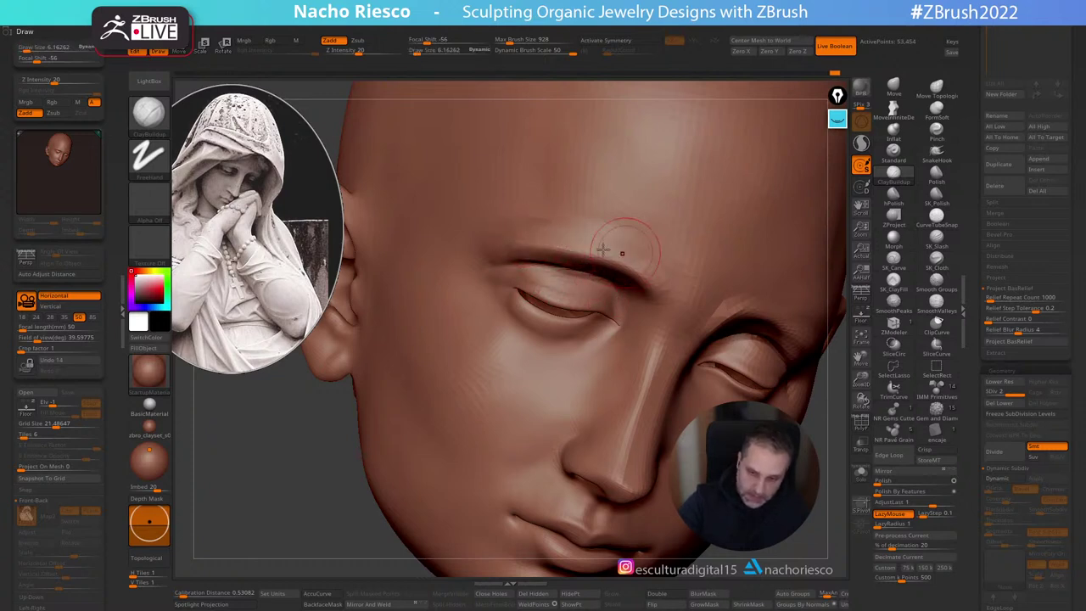
left_click_drag(623, 253, 665, 256)
right_click_drag(665, 256, 620, 226, "alt")
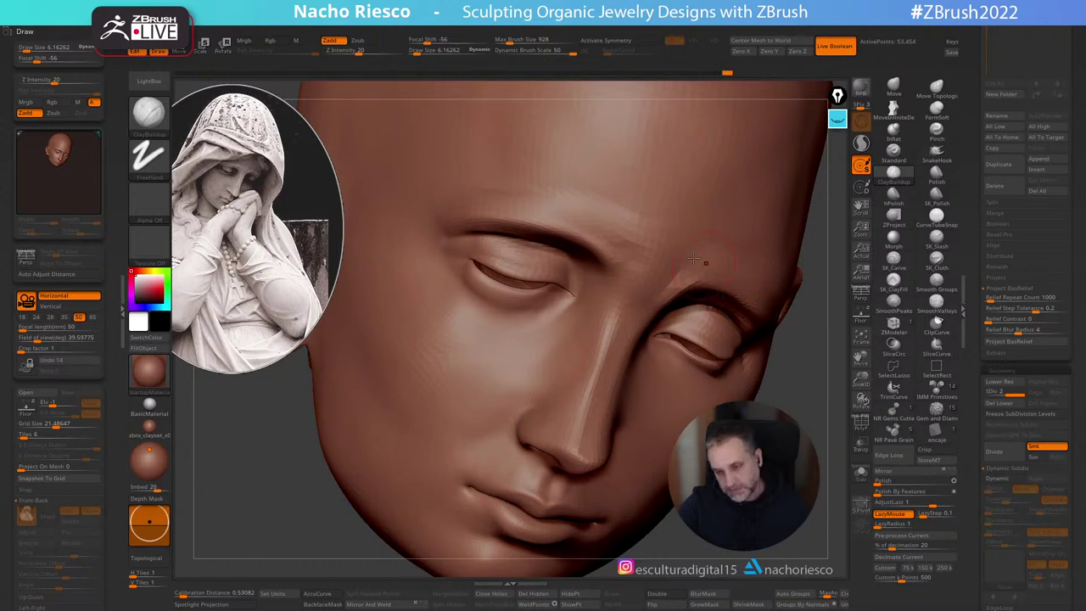
Step: Set up the SK_Slash brush with a draw size of about 5.2 and a LazyRadius of 32, using the reference image
key("s")
left_click_drag(801, 436, 793, 436)
right_click_drag(609, 416, 631, 399, "alt")
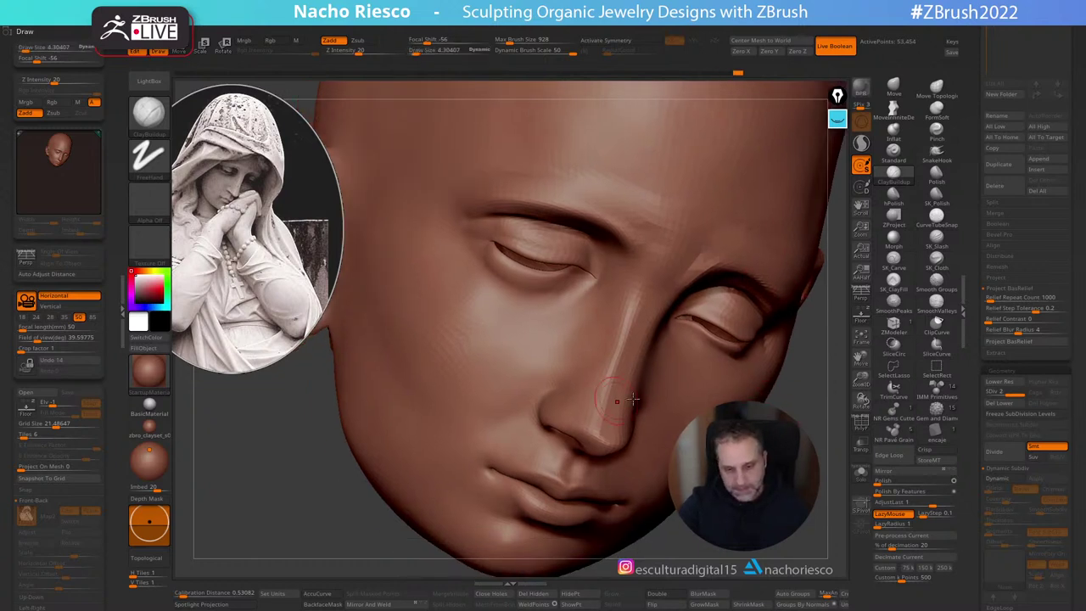
left_click(937, 236)
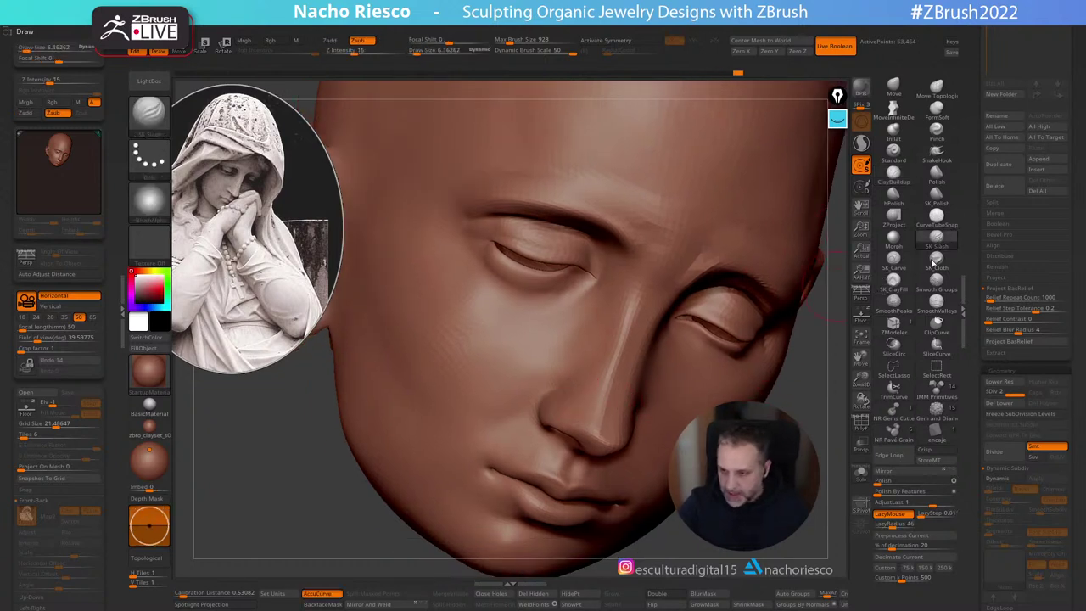
left_click(861, 318)
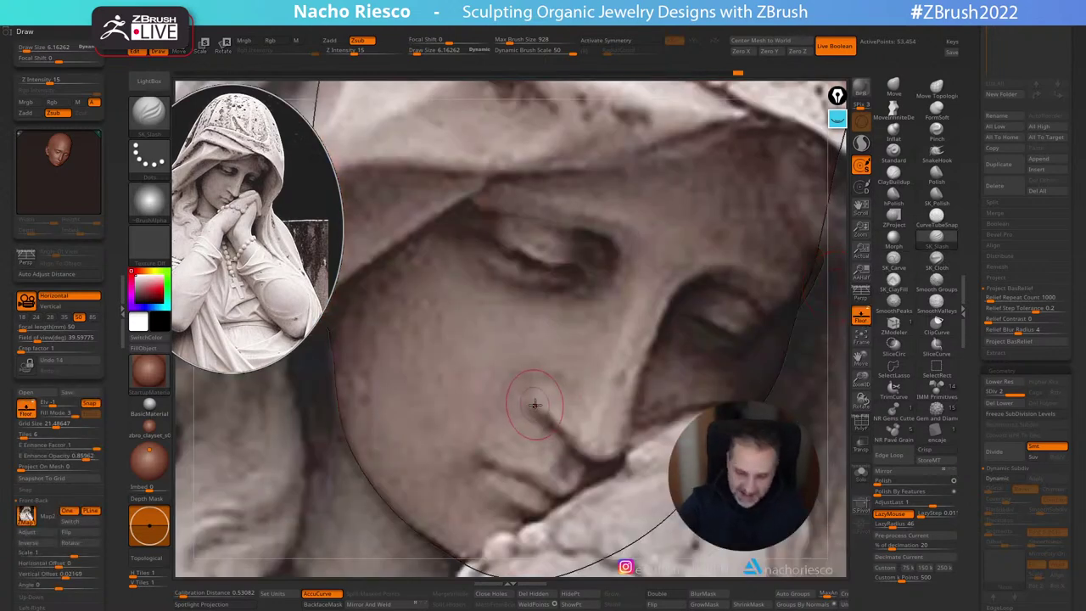
key("s")
left_click_drag(535, 405, 527, 373)
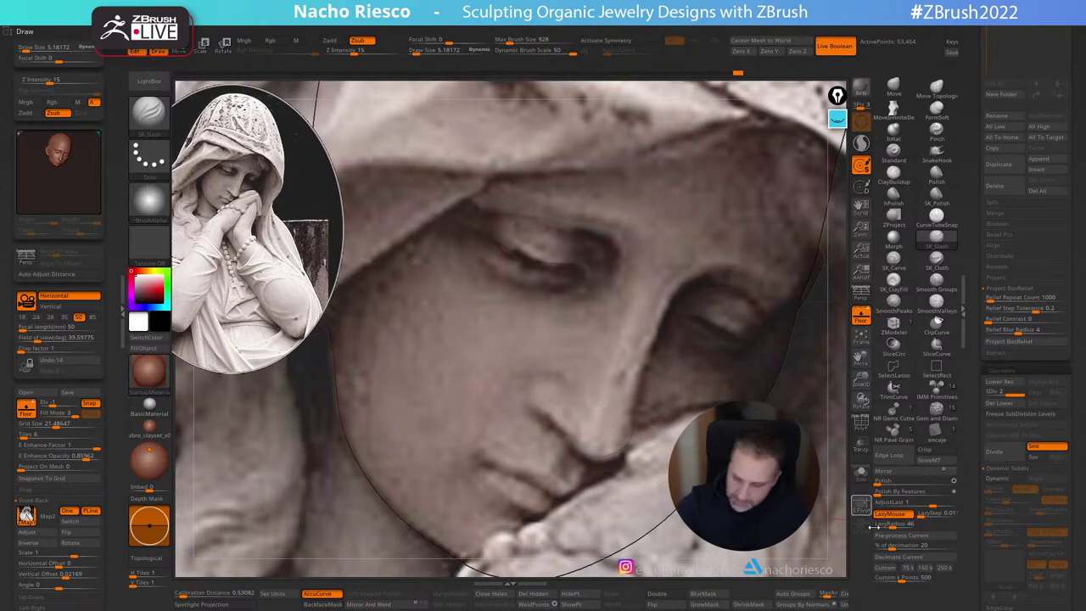
left_click(891, 523)
type("12")
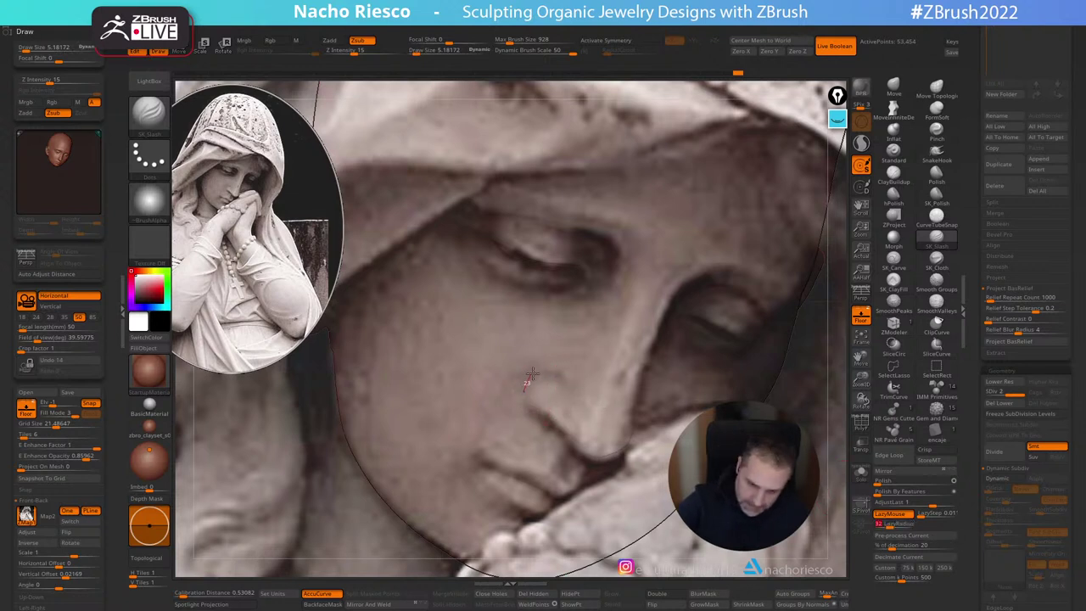
key("Return")
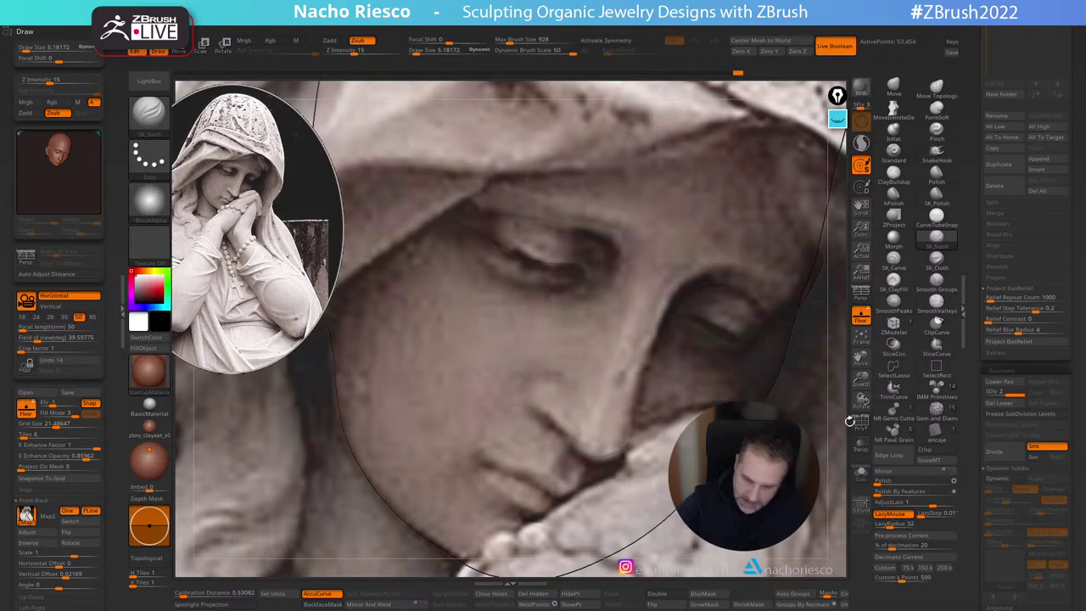
Step: Carve the crease around the near nostril with SK_Slash, refine it with the Move brush and smooth the groove into the cheek
key("shift+z")
mouse_move(255, 475)
left_mouse_down()
mouse_move(259, 454)
mouse_move(373, 475)
mouse_move(297, 488)
left_mouse_up()
left_click_drag(721, 475, 660, 507)
key("shift+p")
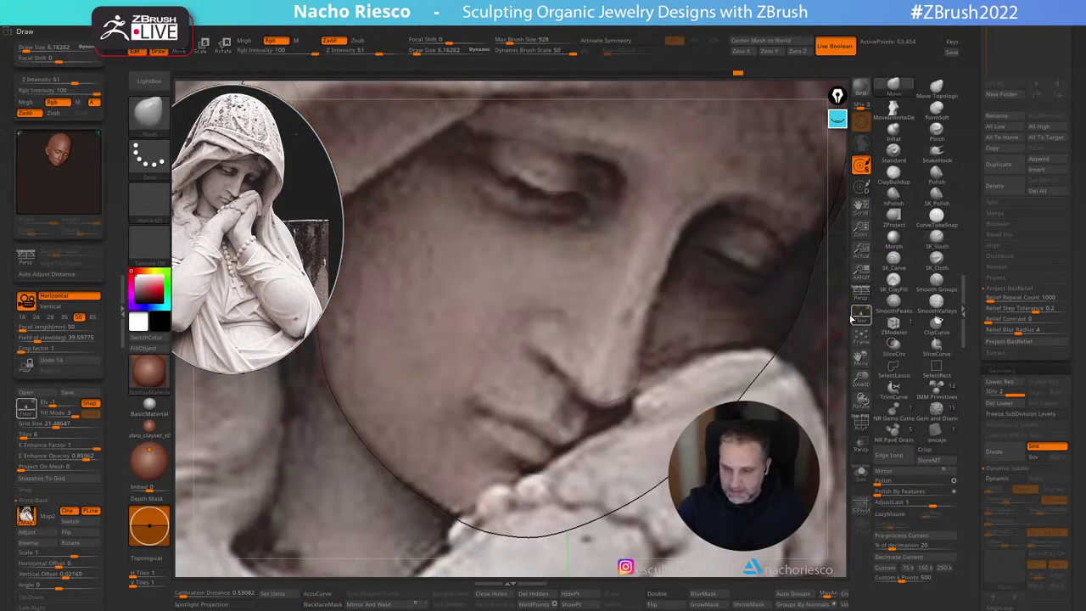
key("shift+z")
mouse_move(547, 337)
left_mouse_down()
mouse_move(531, 344)
mouse_move(540, 363)
left_mouse_up()
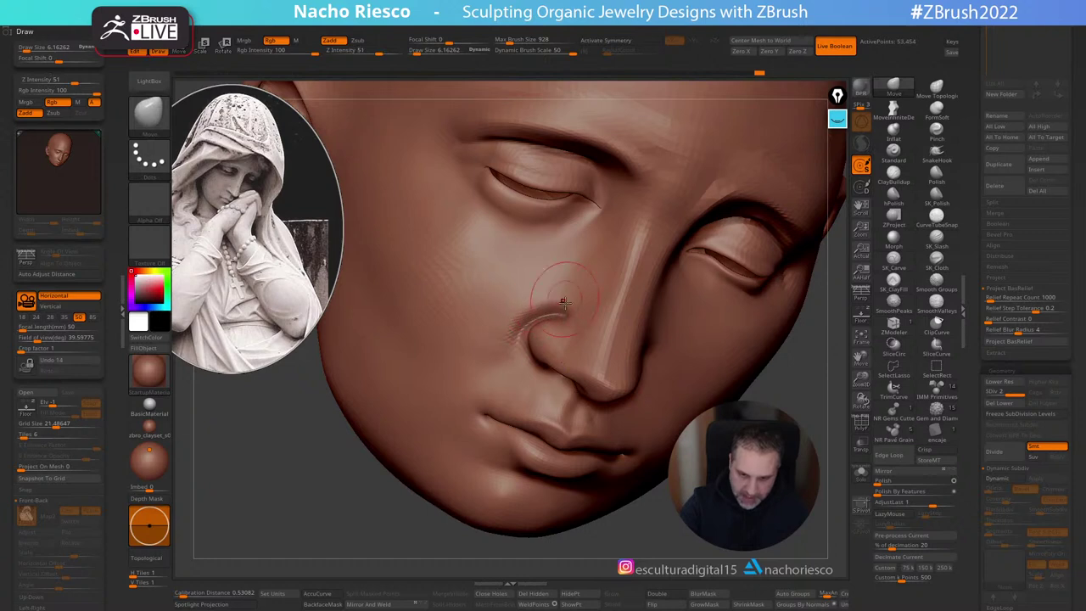
key("shift")
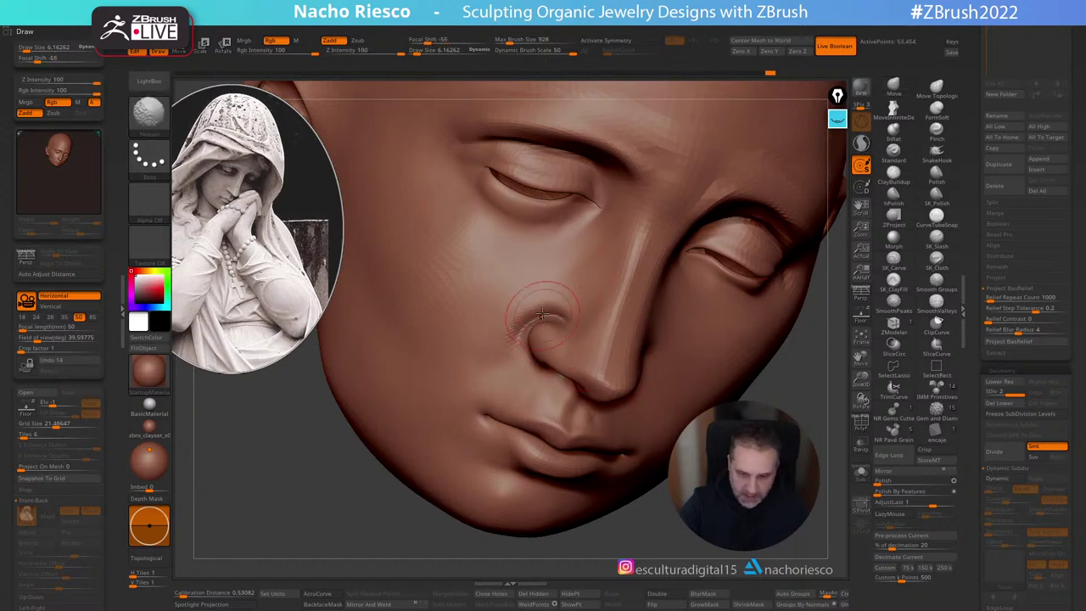
mouse_move(511, 324)
left_mouse_down("shift")
mouse_move(534, 318)
mouse_move(538, 349)
left_mouse_up("shift")
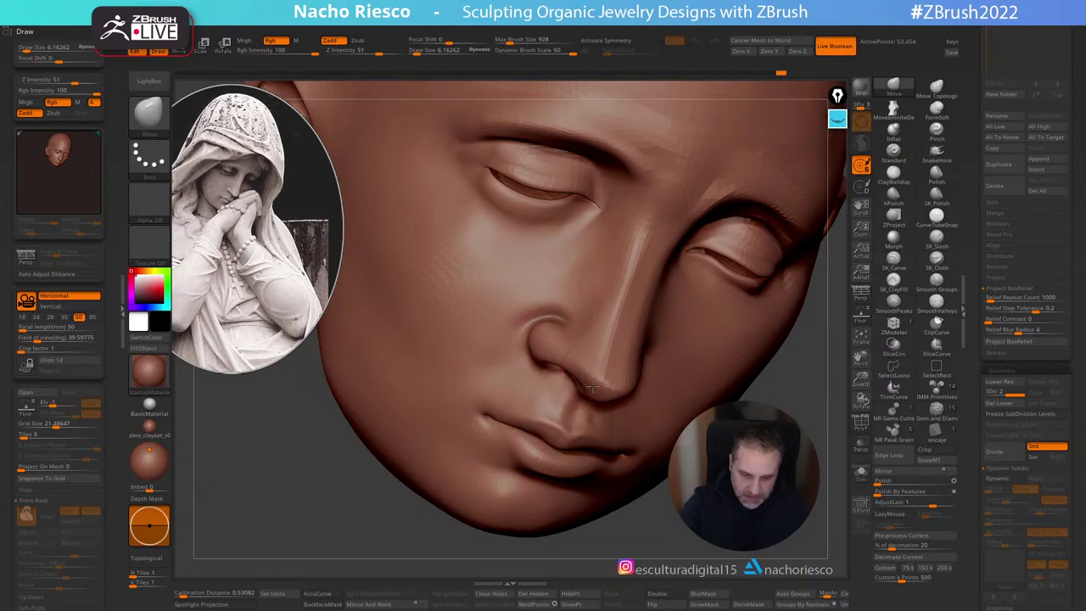
Step: Adjust the nose tip and its far contour over the reference with the Move brush at draw sizes of about 8.4 and 6.2
left_click(861, 315)
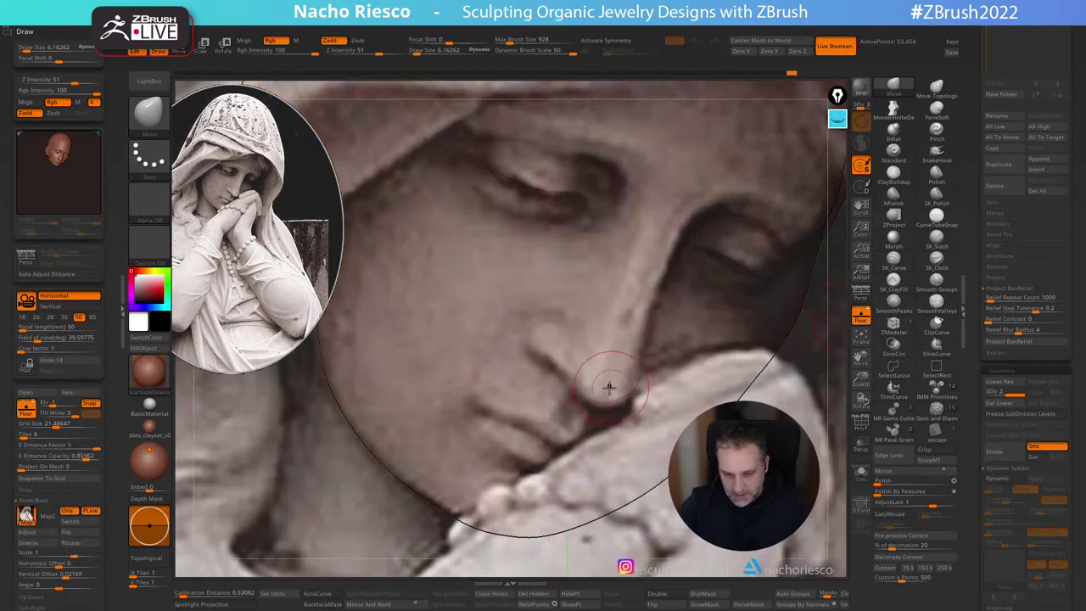
left_click_drag(598, 381, 584, 379)
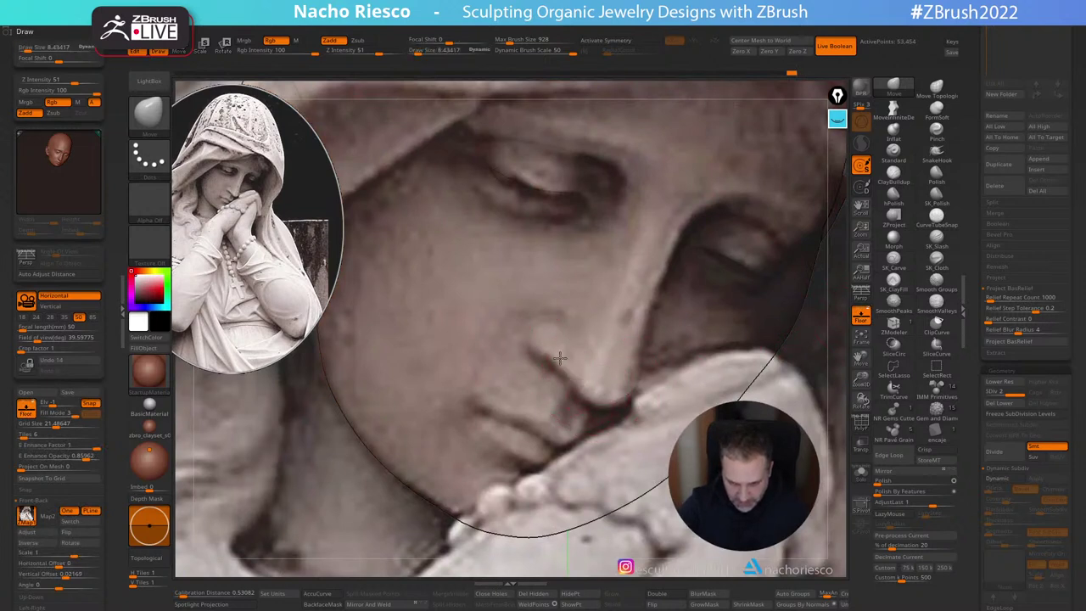
left_click_drag(559, 358, 629, 396)
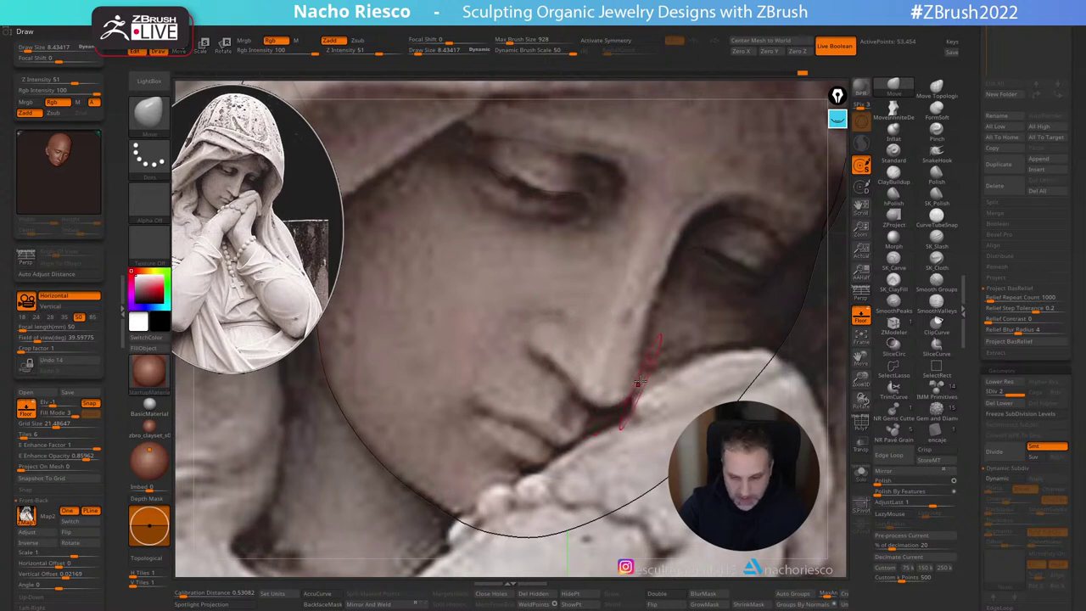
key("s")
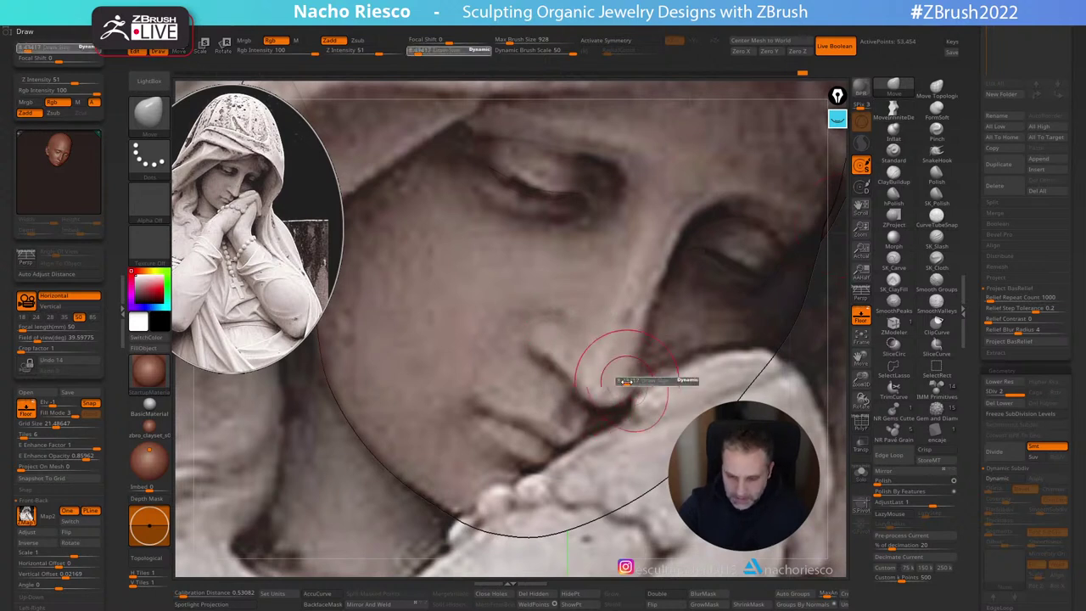
left_click_drag(626, 382, 622, 382)
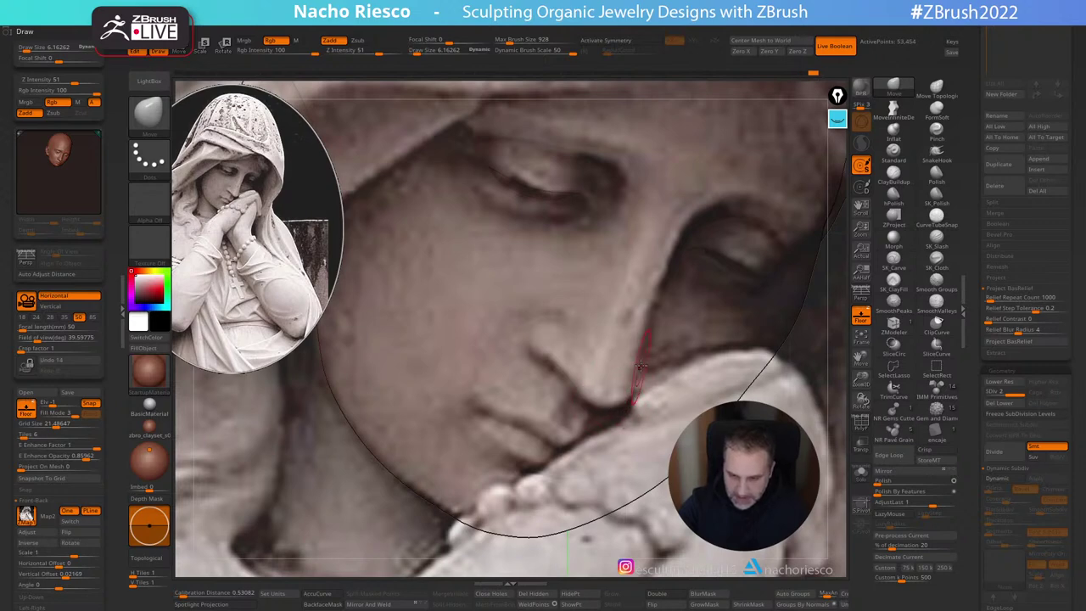
key("shift+z")
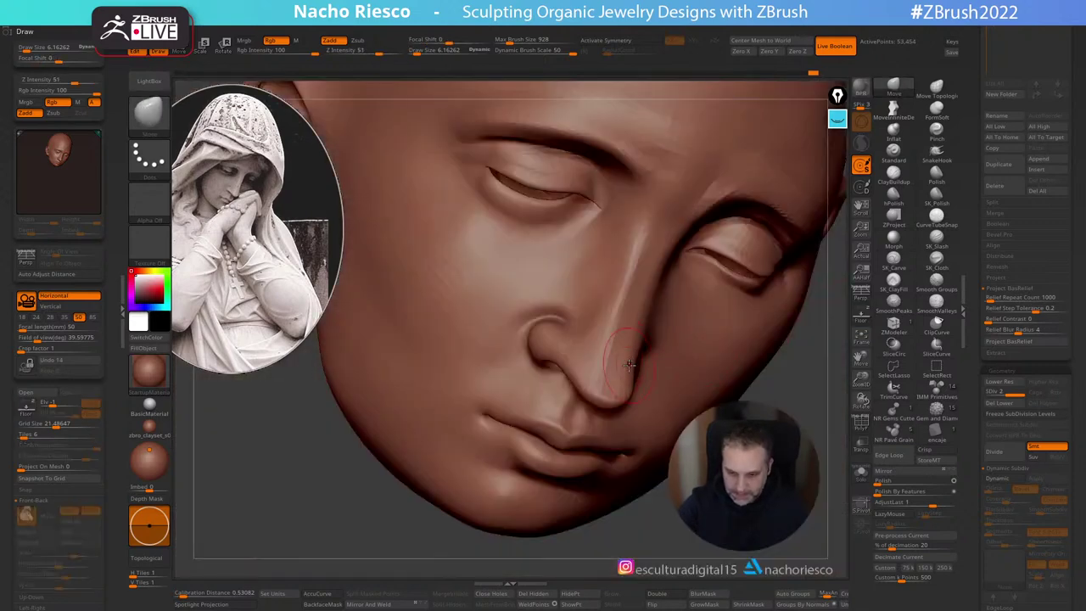
key("bracketright")
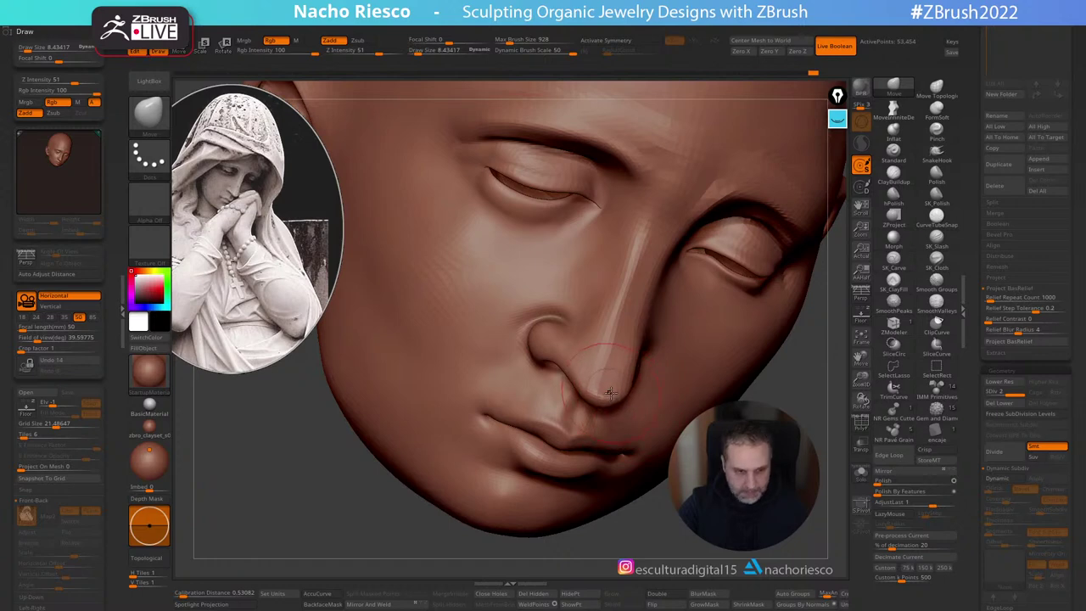
Step: Model the fold beside the near corner of the mouth with the SK_Cloth brush at draw sizes of about 4.3 to 5.2 and smooth it
mouse_move(755, 513)
left_mouse_down("alt")
mouse_move(755, 481)
mouse_move(792, 515)
left_mouse_up("alt")
left_click(936, 261)
left_click(860, 316)
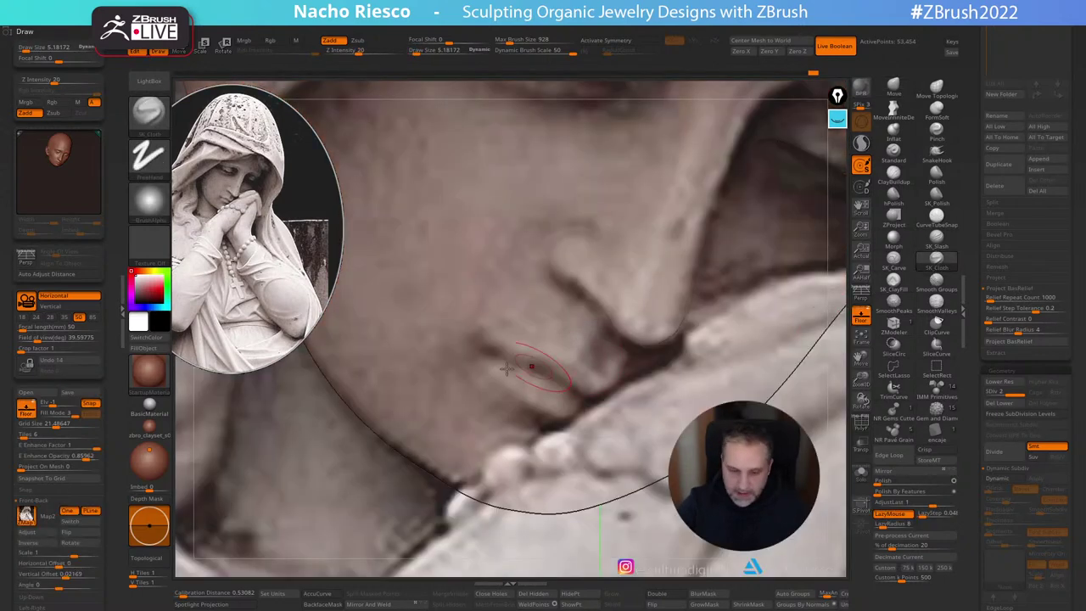
key("s")
mouse_move(496, 359)
left_mouse_down()
mouse_move(494, 334)
mouse_move(543, 271)
left_mouse_up()
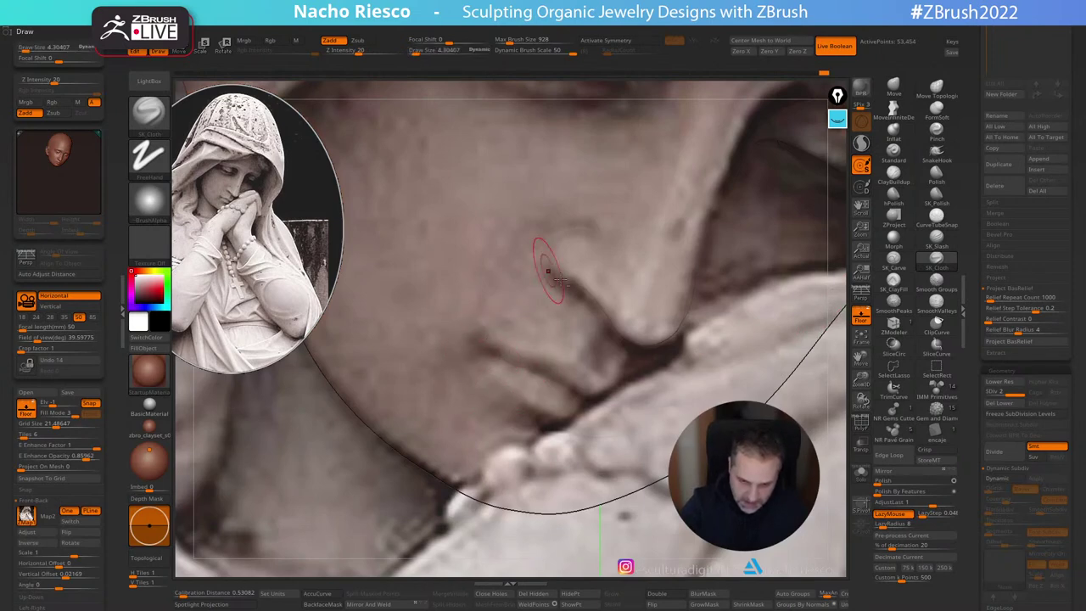
left_click(860, 317)
key("s")
left_click_drag(507, 331, 513, 330)
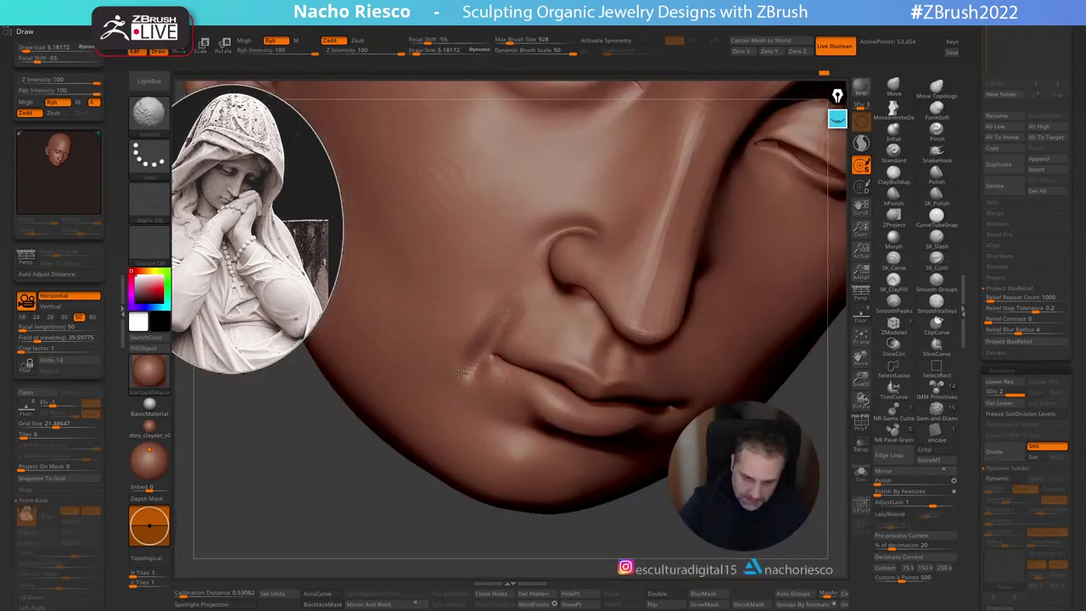
mouse_move(461, 374)
left_mouse_down("shift")
mouse_move(477, 342)
mouse_move(487, 365)
left_mouse_up("shift")
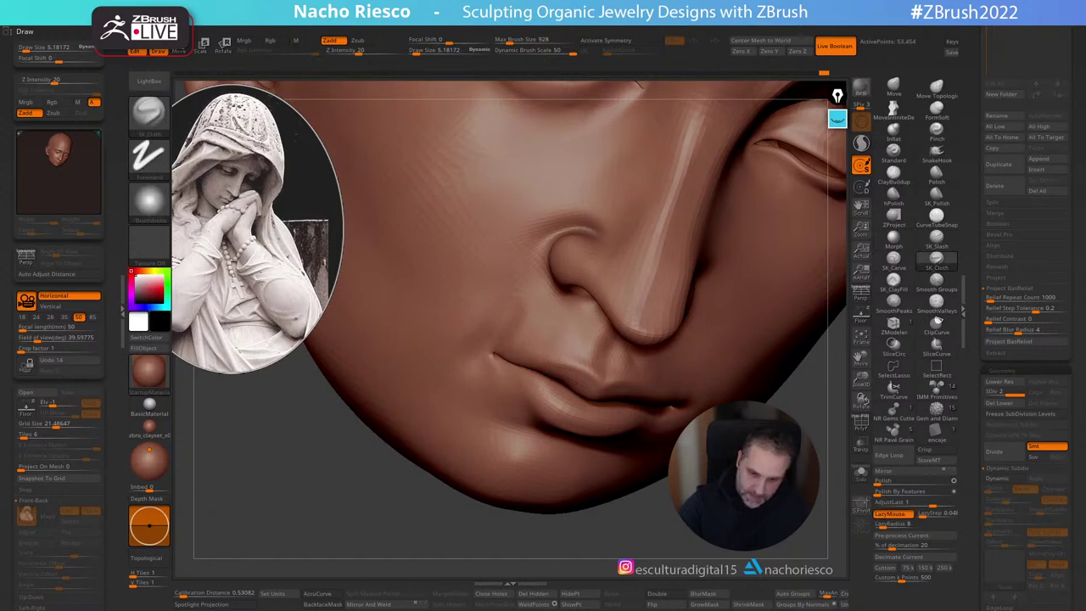
Step: Collapse the side tray to widen the canvas and deepen the lip line at the near mouth corner with SK_Slash, draw size about 6.2
mouse_move(495, 354)
right_mouse_down("ctrl")
mouse_move(495, 296)
mouse_move(495, 322)
right_mouse_up("ctrl")
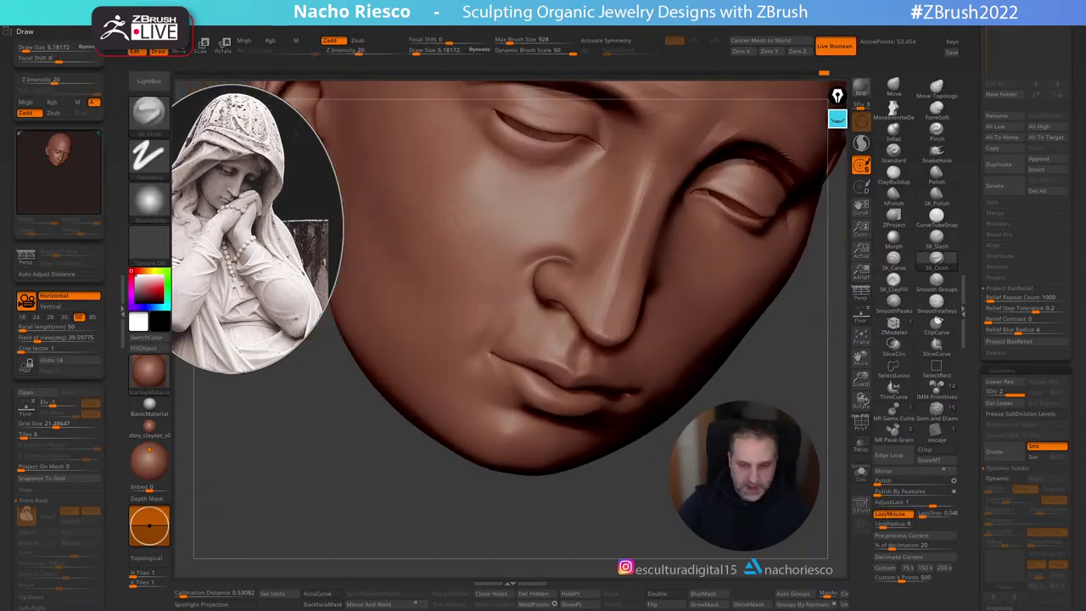
right_click_drag(767, 483, 796, 415, "ctrl")
right_click_drag(754, 378, 755, 453, "ctrl")
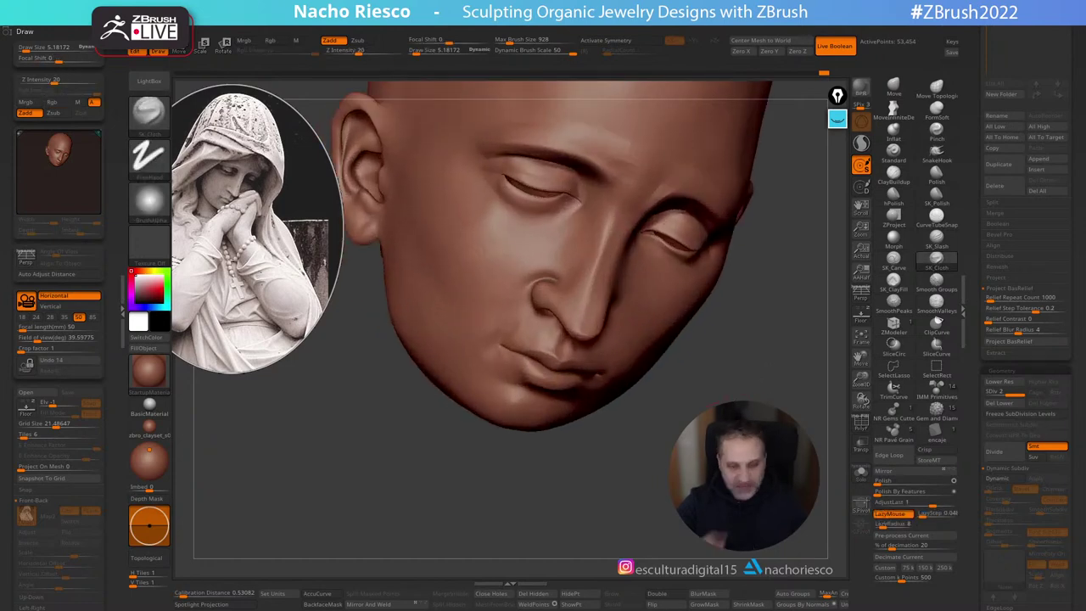
left_click(122, 311)
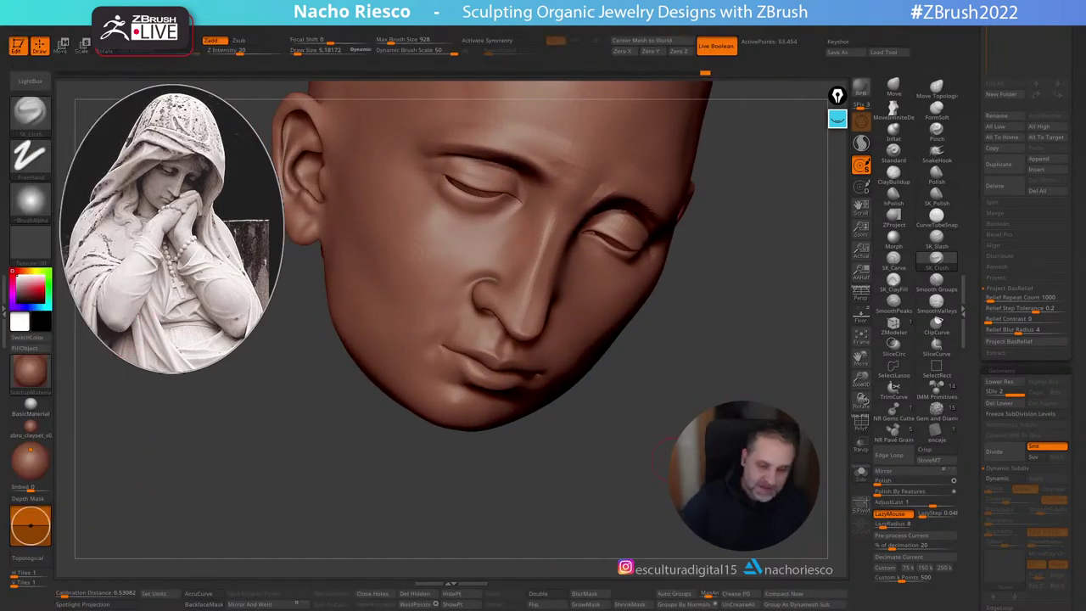
mouse_move(424, 424)
right_mouse_down("ctrl")
mouse_move(426, 475)
mouse_move(466, 466)
mouse_move(467, 505)
mouse_move(466, 489)
right_mouse_up("ctrl")
left_click(939, 237)
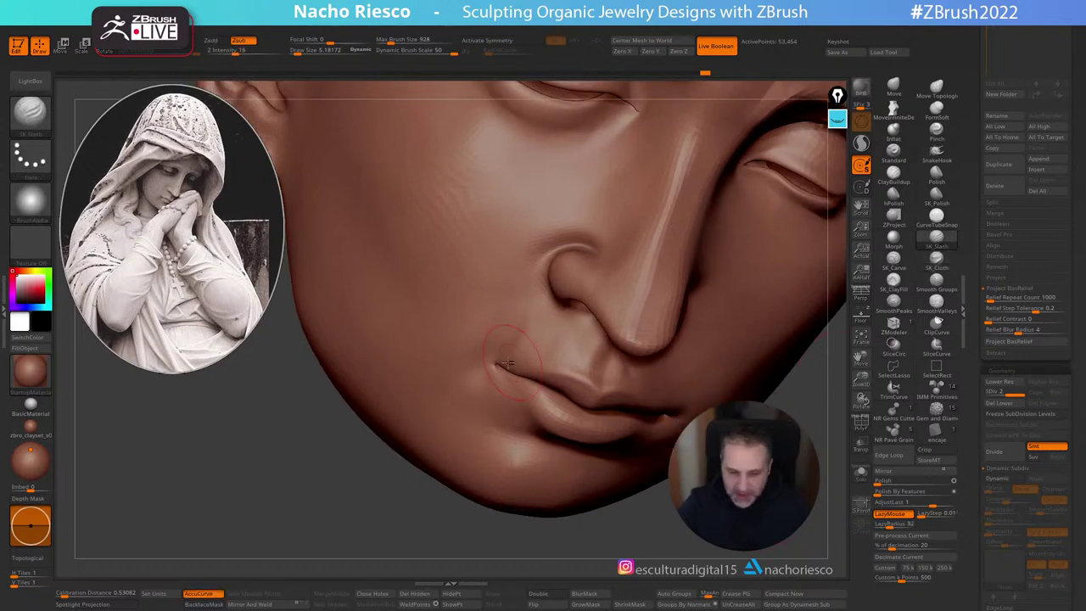
key("s")
left_click_drag(505, 363, 548, 392)
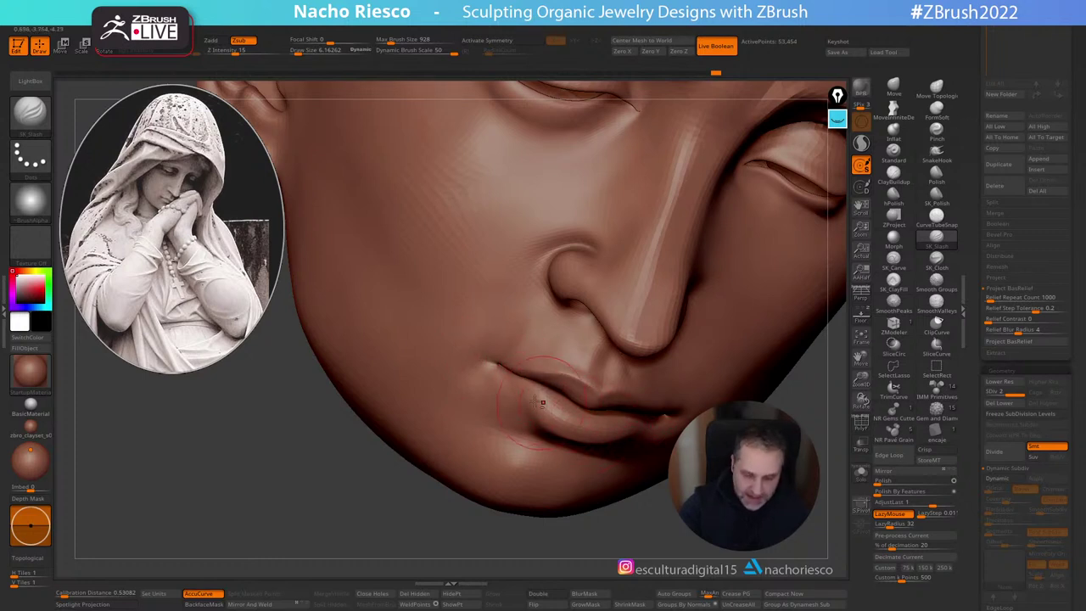
Step: Carve a crease beneath the far eye with the SK_Slash brush at a draw size of about 6.2, following the reference image
left_click_drag(738, 483, 784, 439, "alt")
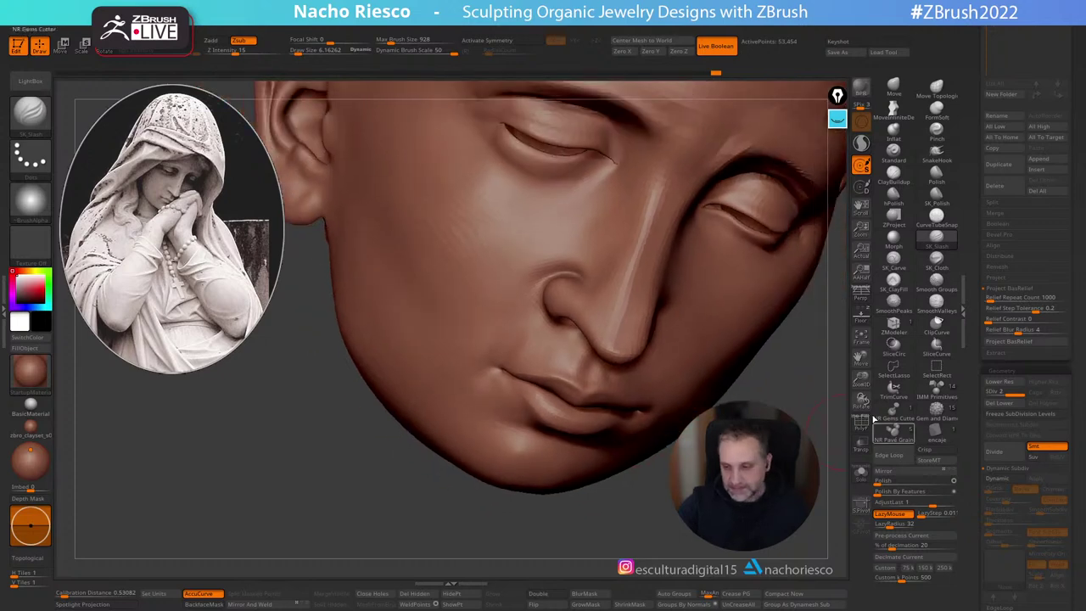
left_click(861, 315)
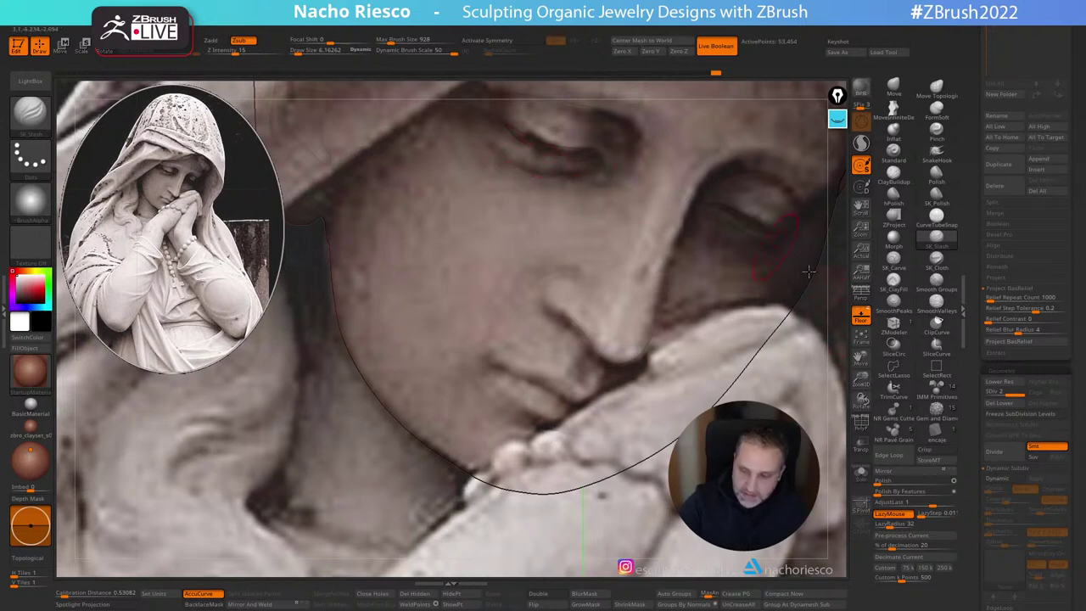
left_click(860, 315)
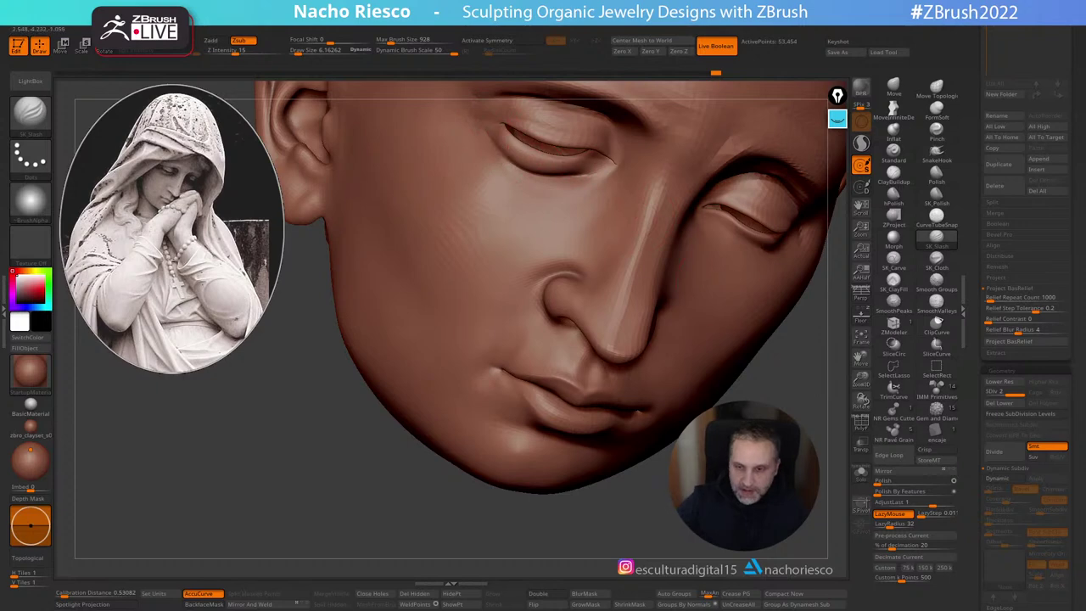
right_click_drag(542, 323, 502, 349, "alt")
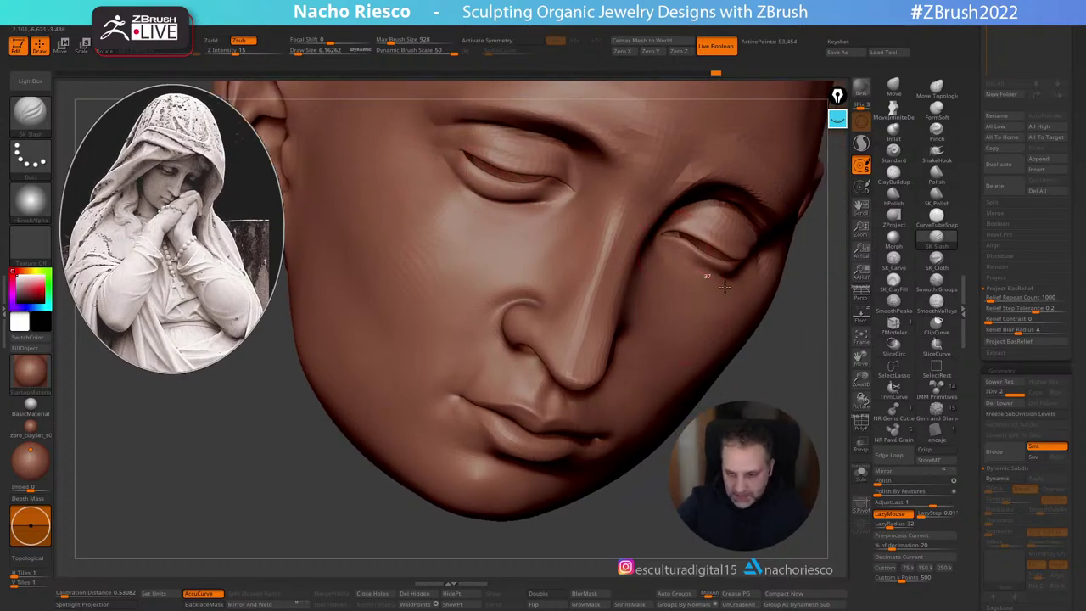
left_click(861, 316)
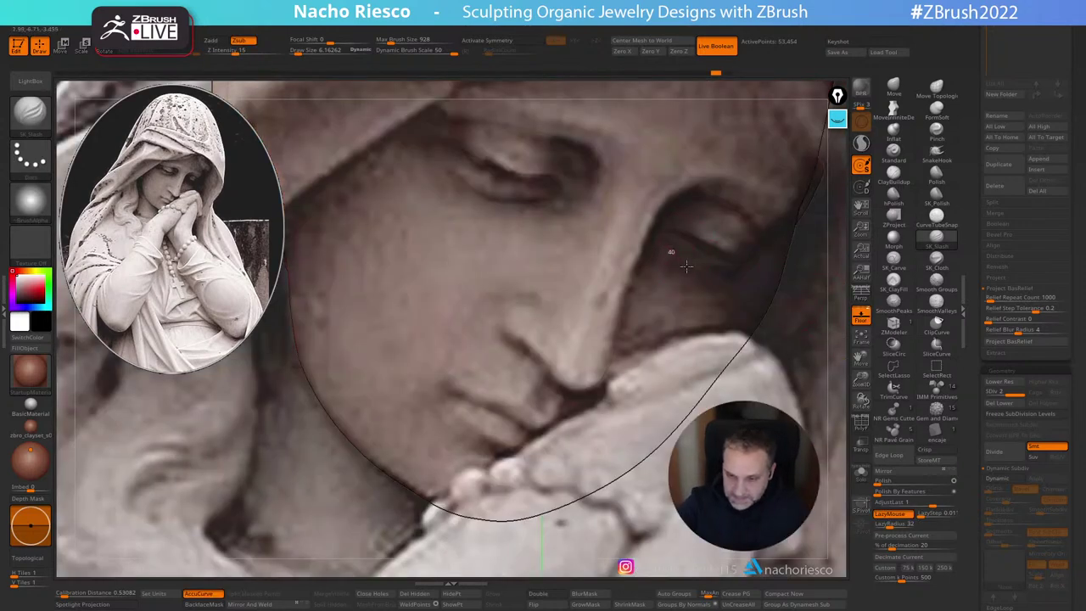
left_click(861, 315)
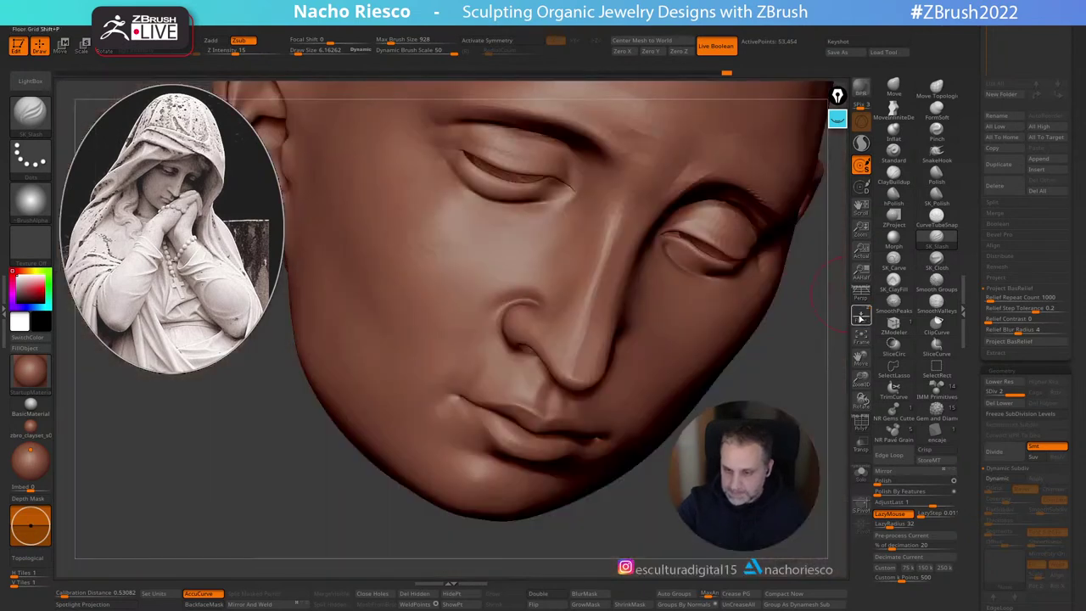
Step: Mask and blur the near eye area, reshape the brow above it with the Move brush at draw size about 14.2, and clear the mask
mouse_move(770, 373)
left_mouse_down("alt")
mouse_move(770, 346)
mouse_move(793, 335)
mouse_move(762, 375)
mouse_move(773, 396)
left_mouse_up("alt")
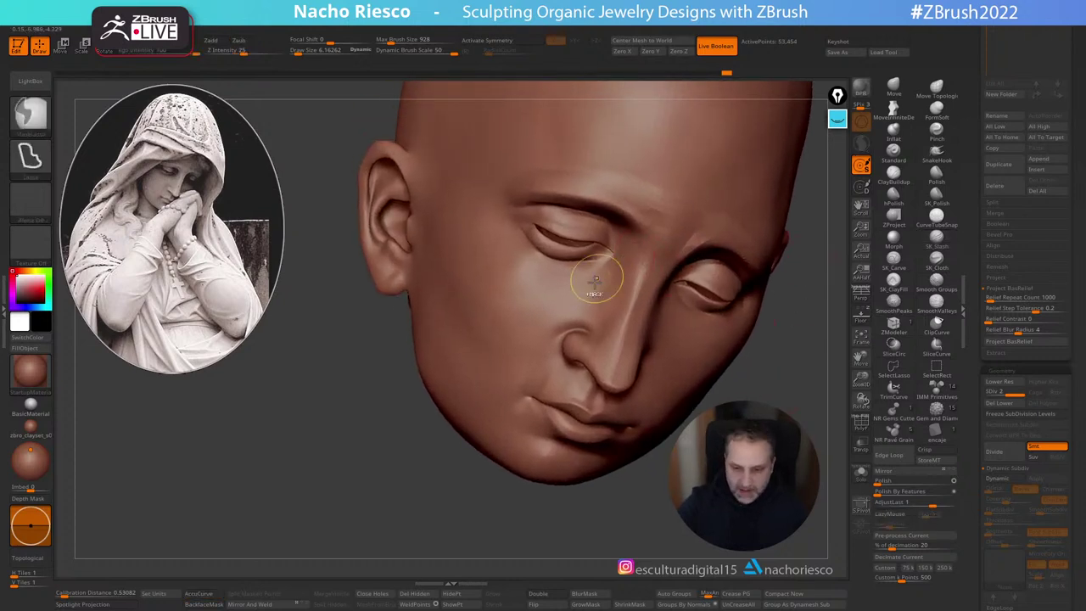
mouse_move(600, 281)
left_mouse_down("ctrl")
mouse_move(614, 230)
mouse_move(578, 212)
mouse_move(490, 282)
mouse_move(493, 295)
left_mouse_up("ctrl")
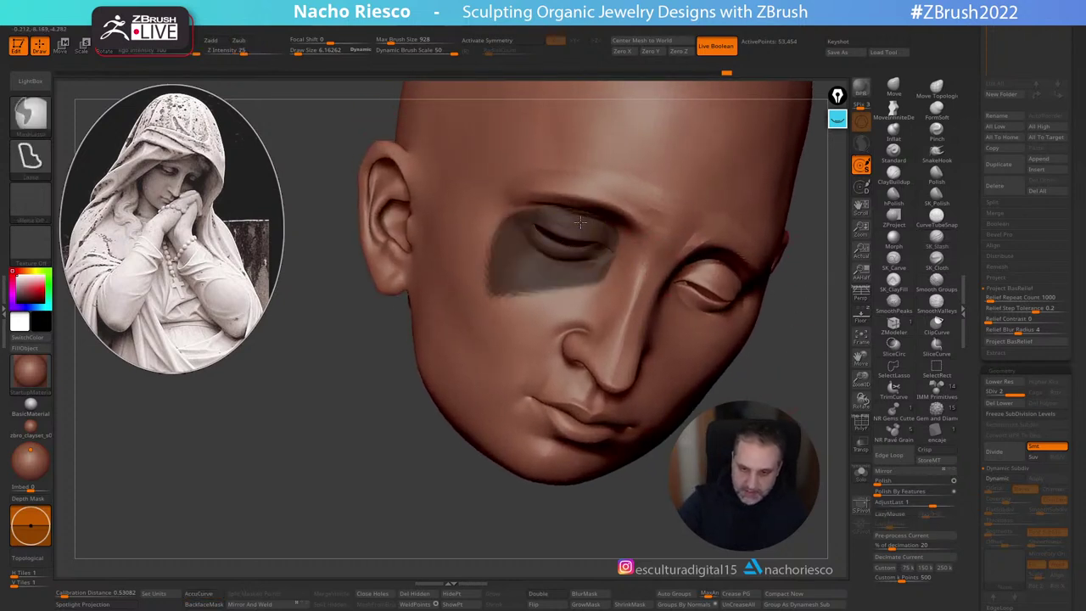
key("s")
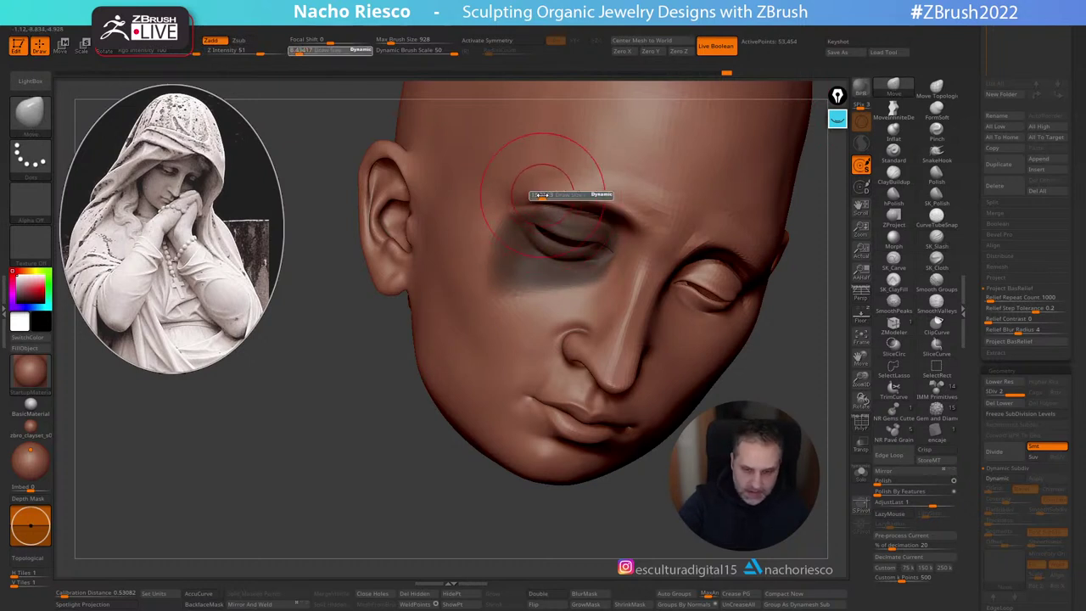
left_click_drag(544, 206, 538, 199)
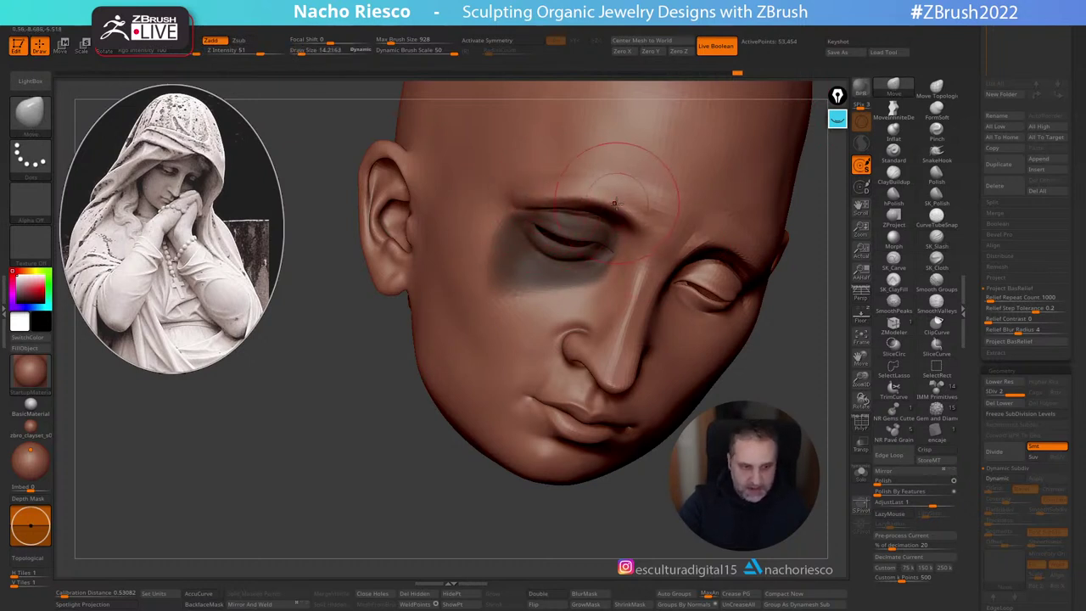
mouse_move(619, 204)
left_mouse_down()
mouse_move(570, 194)
mouse_move(572, 165)
mouse_move(605, 137)
mouse_move(704, 156)
left_mouse_up()
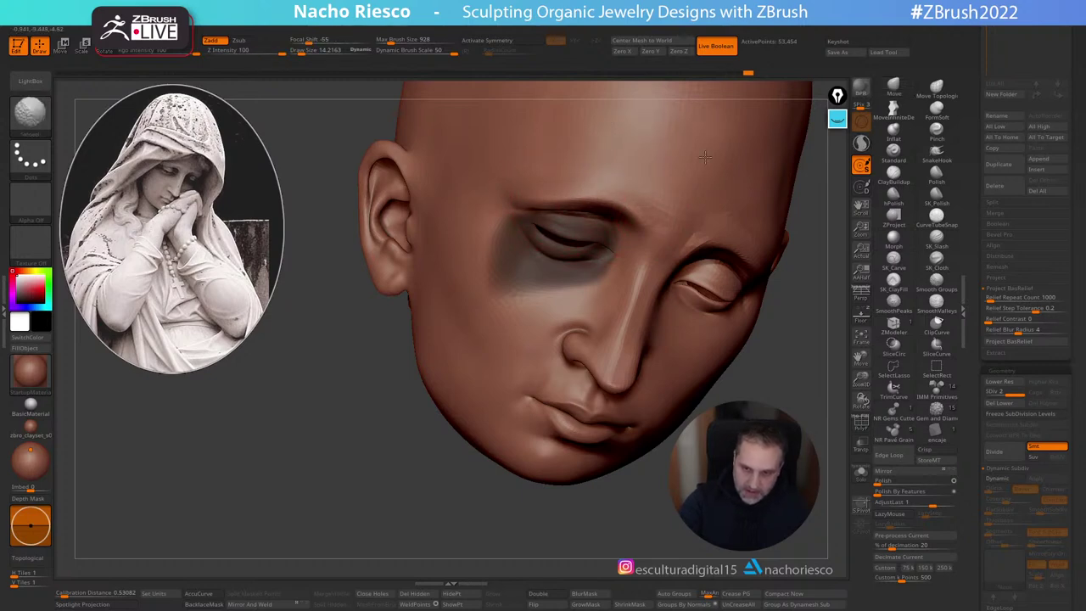
left_click_drag(828, 369, 840, 365, "ctrl")
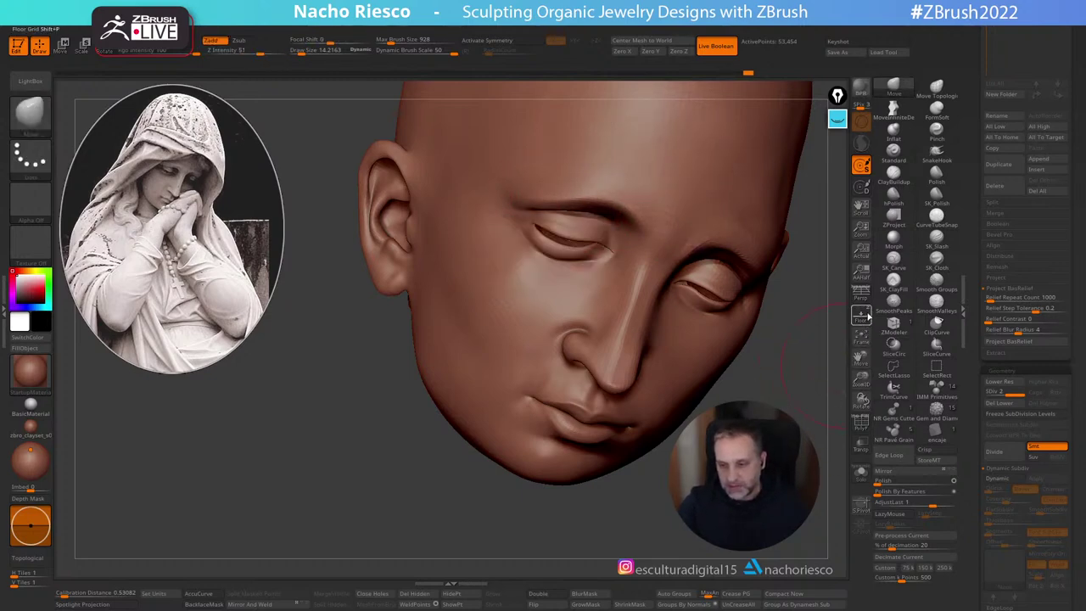
Step: Show the statue reference image over the head, set the Move draw size to about 12.6 and expand the side tray with the reference settings
left_click(867, 316)
key("s")
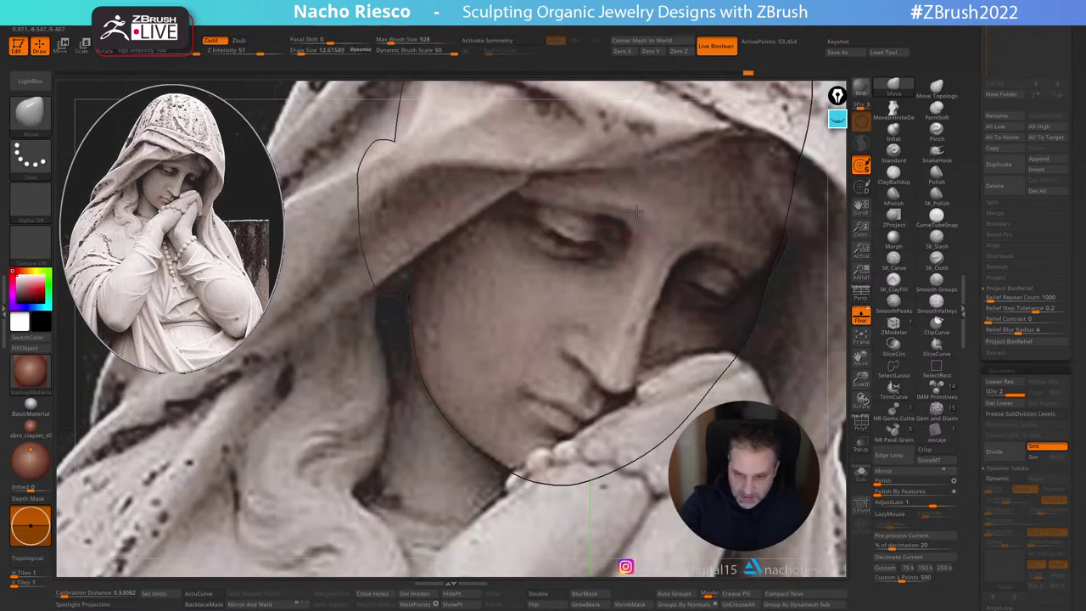
left_click(4, 311)
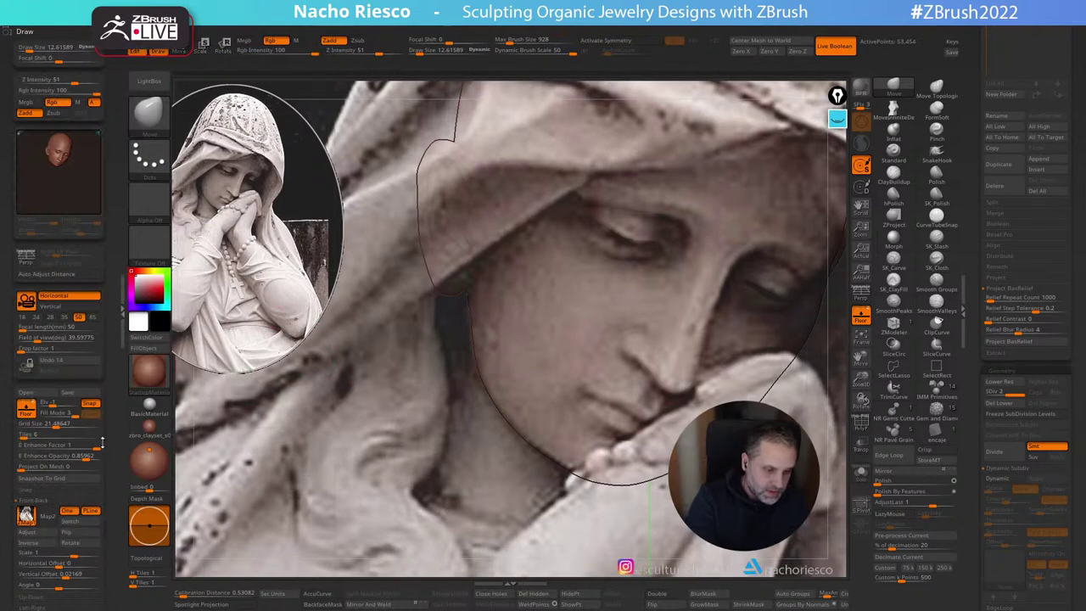
left_click_drag(33, 467, 40, 465)
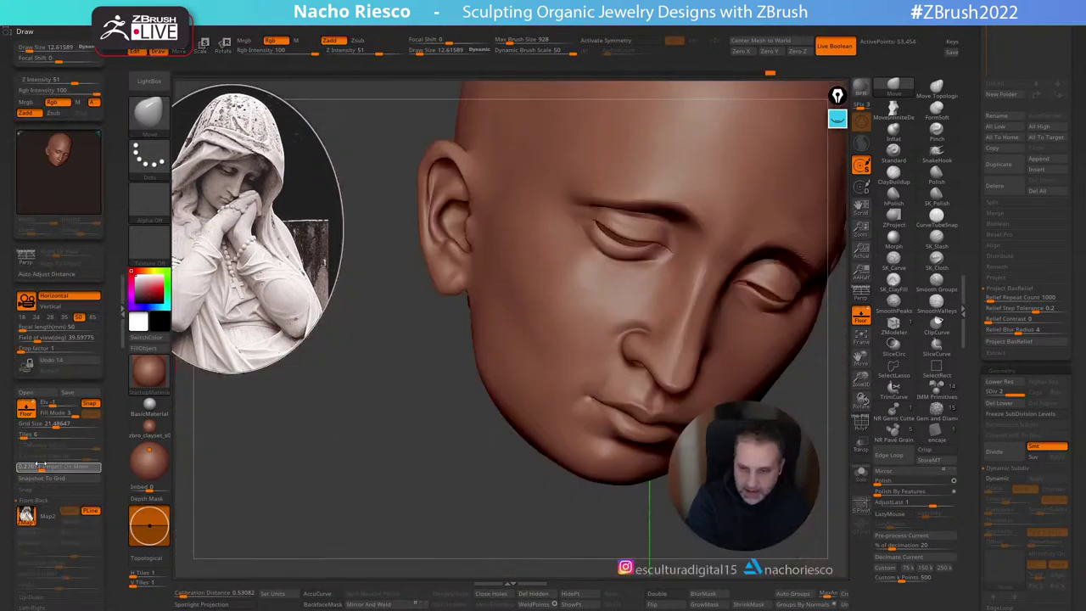
left_click(36, 466)
type("0")
key("Return")
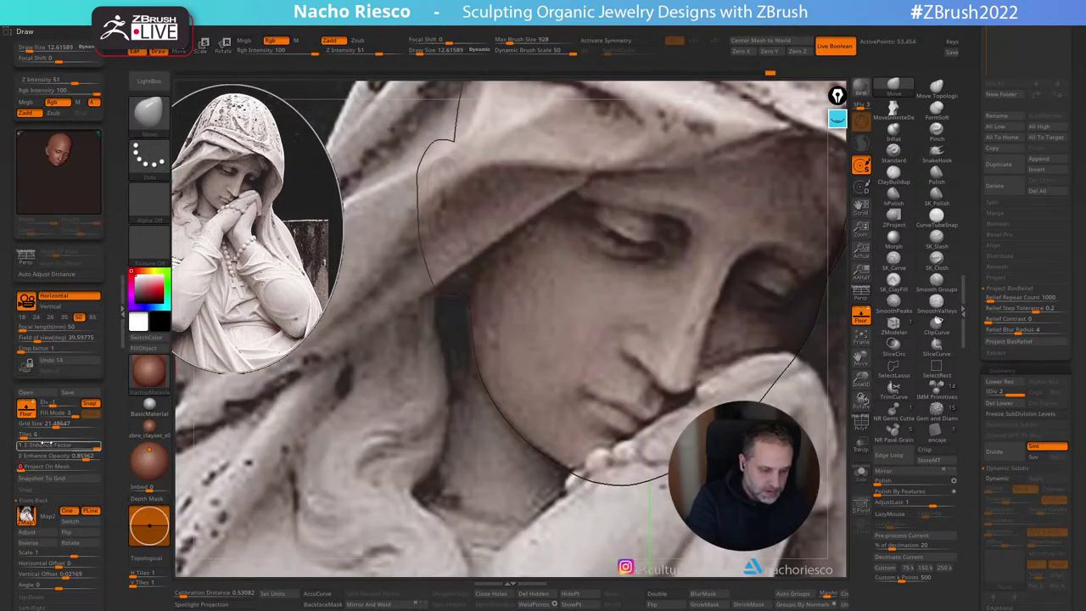
Step: Lower the reference's E Enhance Opacity to about 0.55 and adjust the near eye over it with the Move brush at draw size about 15.9
left_click_drag(81, 456, 62, 455)
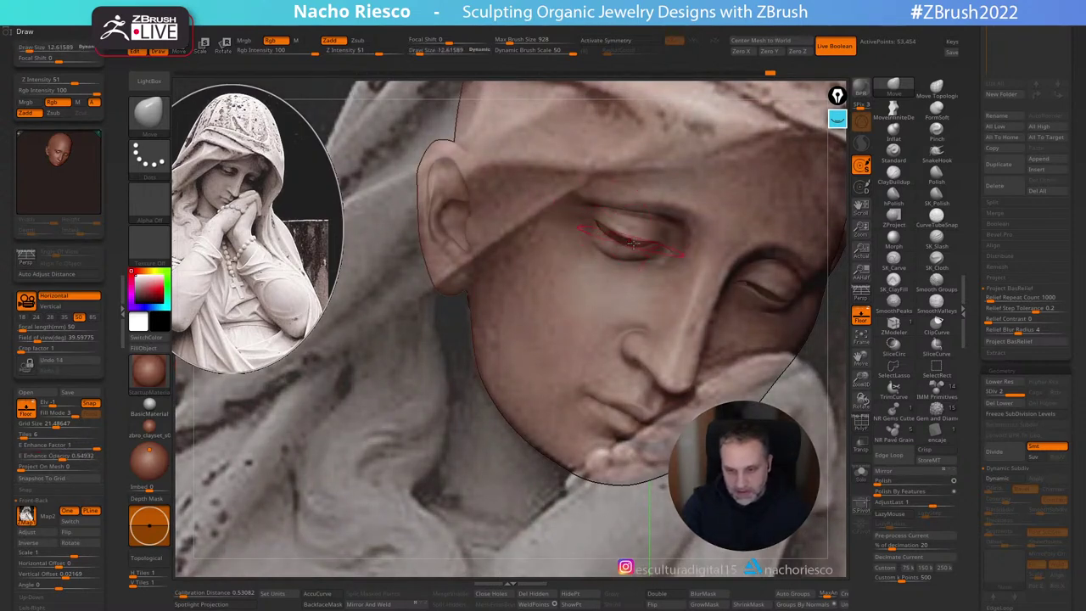
key("s")
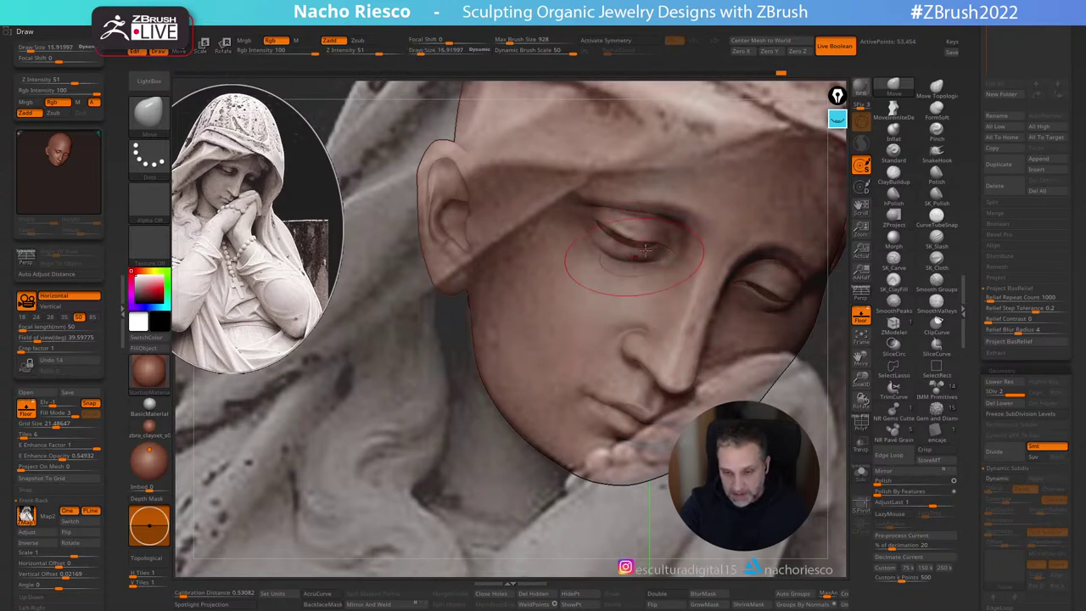
left_click_drag(799, 301, 709, 280, "alt")
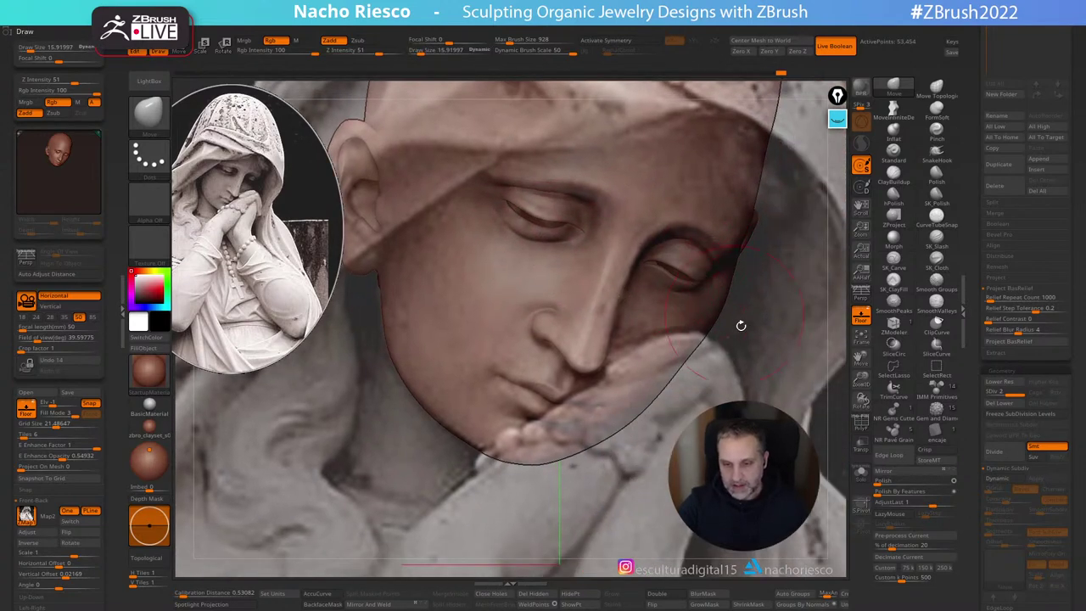
Step: Compare the head with the whole statue reference by switching the overlay and widening the view, and collapse the side tray
right_click_drag(740, 325, 749, 237)
left_click(862, 316)
left_click(862, 317)
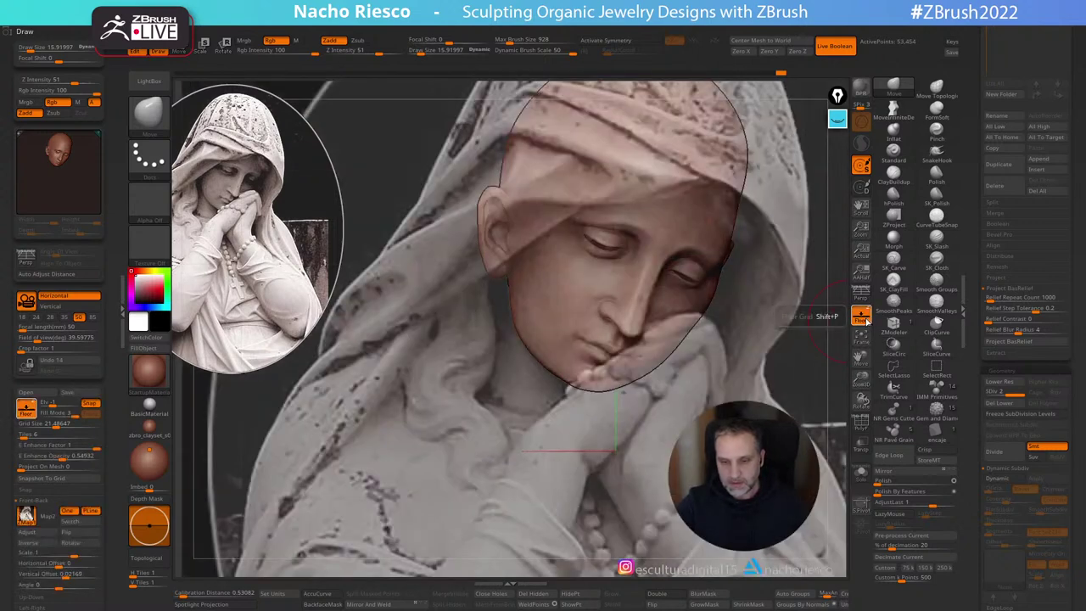
key("s")
left_click_drag(671, 342, 676, 342)
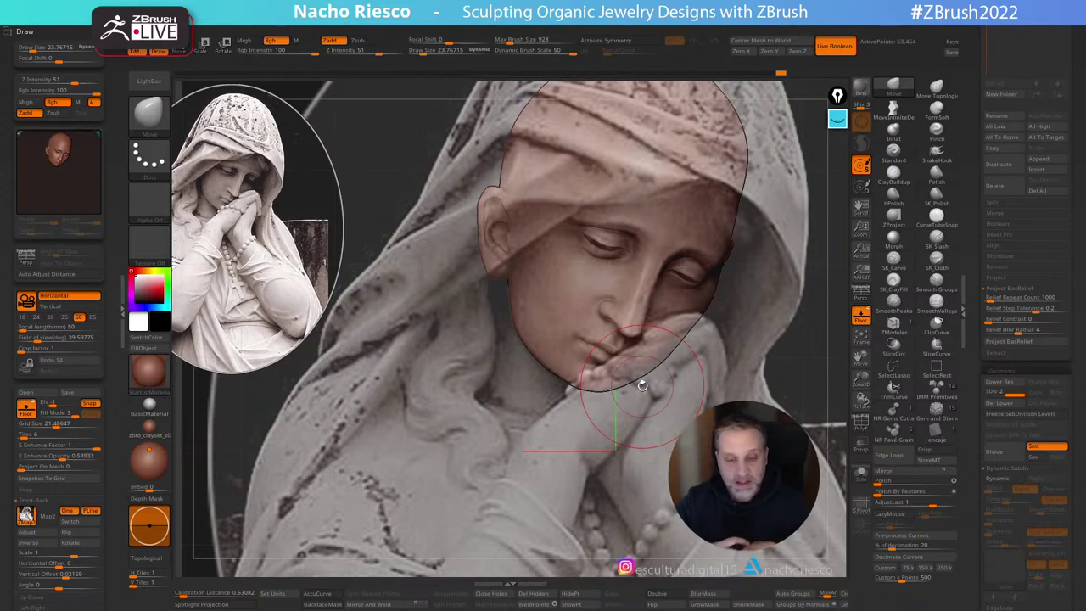
mouse_move(821, 367)
right_mouse_down("ctrl")
mouse_move(820, 385)
mouse_move(818, 361)
right_mouse_up("ctrl")
left_click_drag(812, 377, 800, 364, "alt")
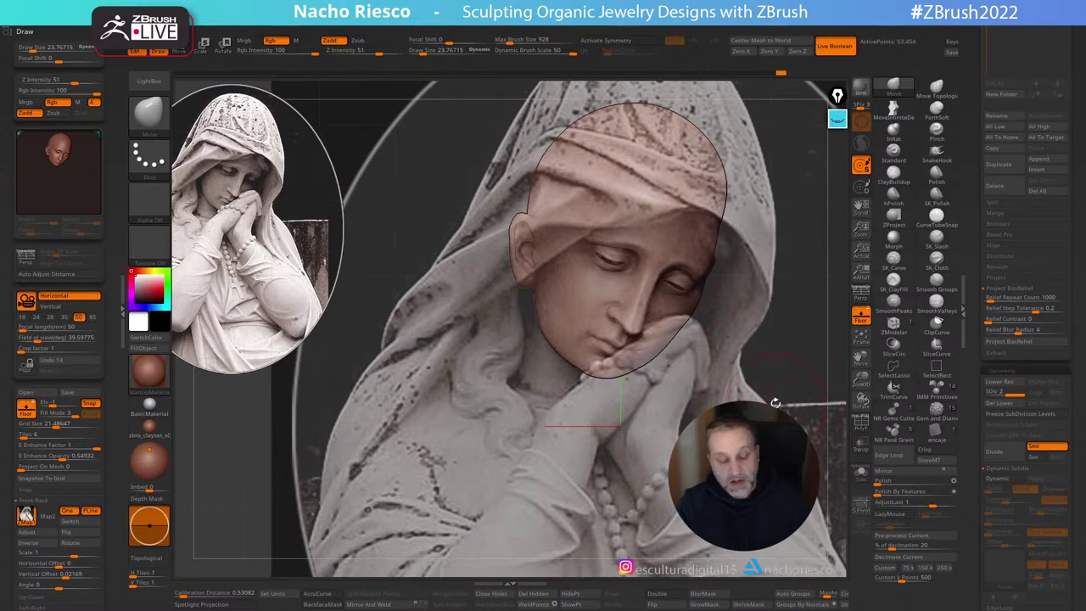
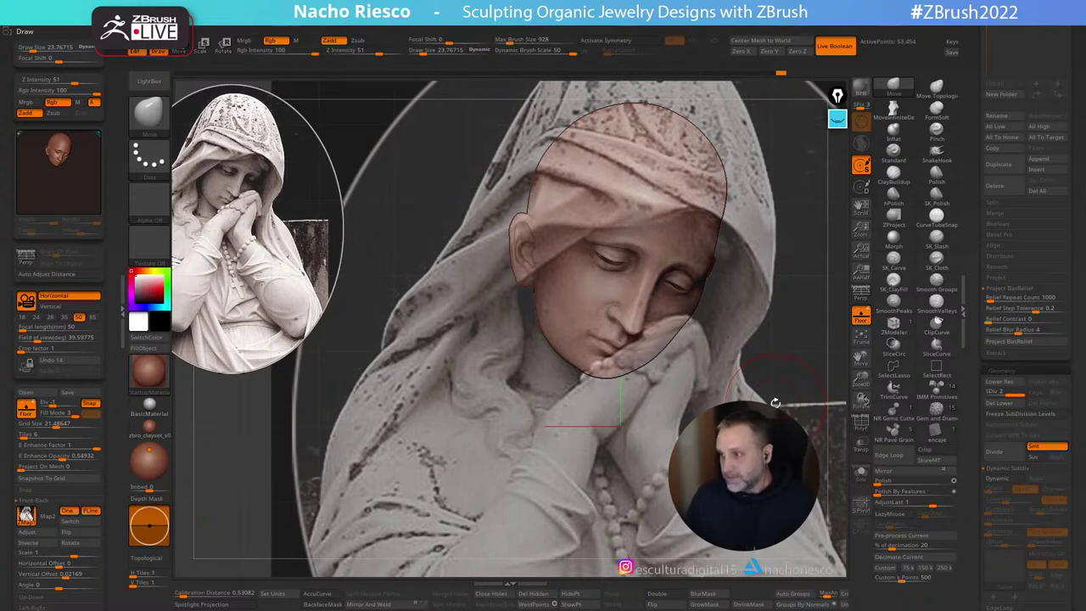
left_click_drag(807, 328, 771, 338)
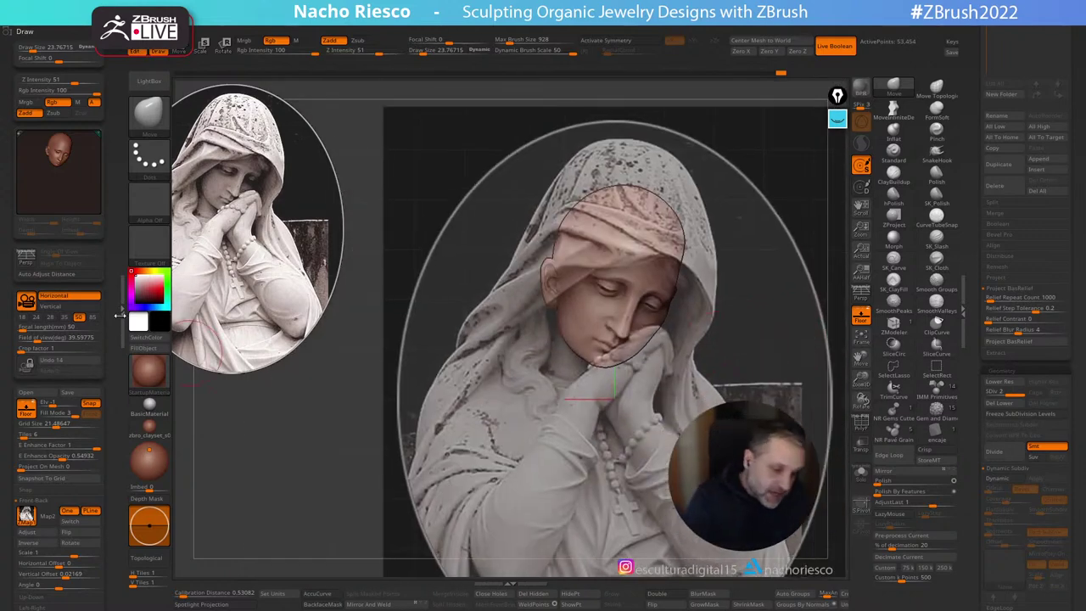
double_click(122, 310)
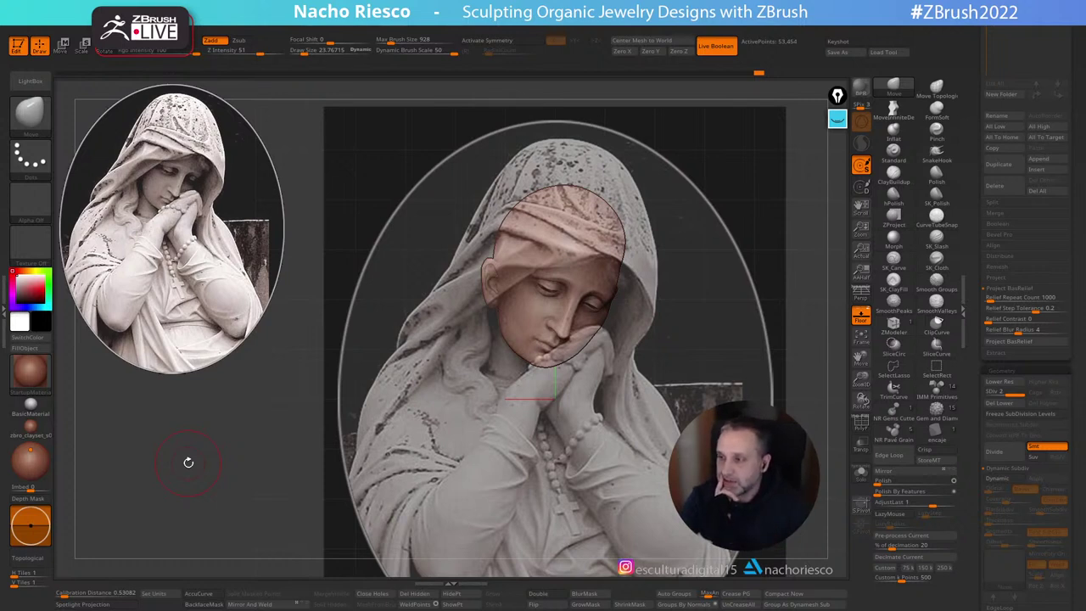
Step: Check the face once more against the reference, hide the overlay and save a copy of the head tool
left_click(861, 317)
left_click_drag(786, 370, 789, 454, "alt")
left_click(861, 317)
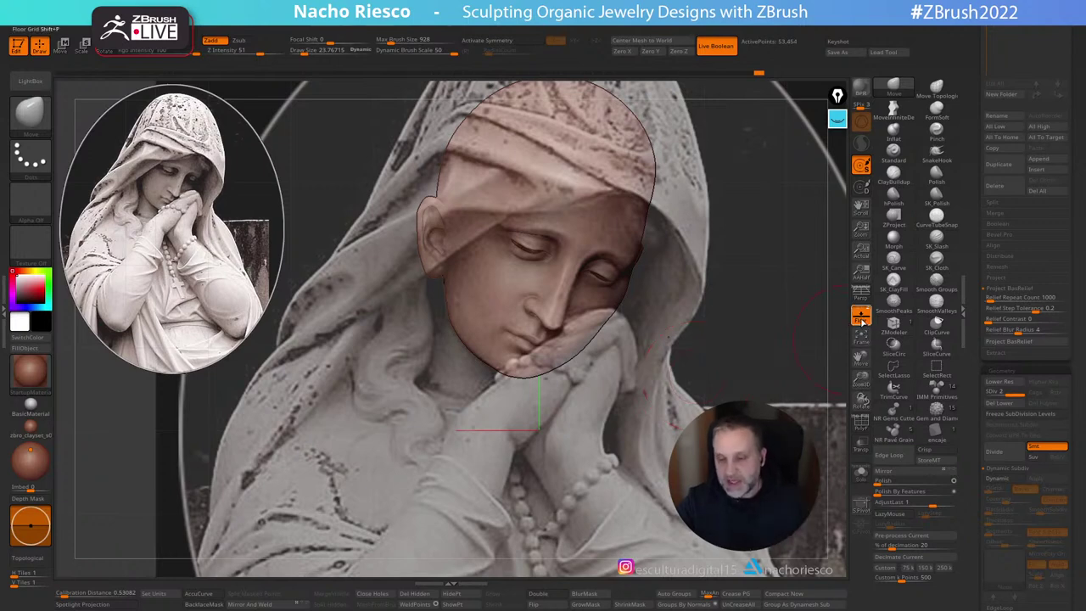
left_click(861, 316)
mouse_move(798, 375)
left_mouse_down()
mouse_move(645, 455)
mouse_move(660, 484)
mouse_move(682, 467)
left_mouse_up()
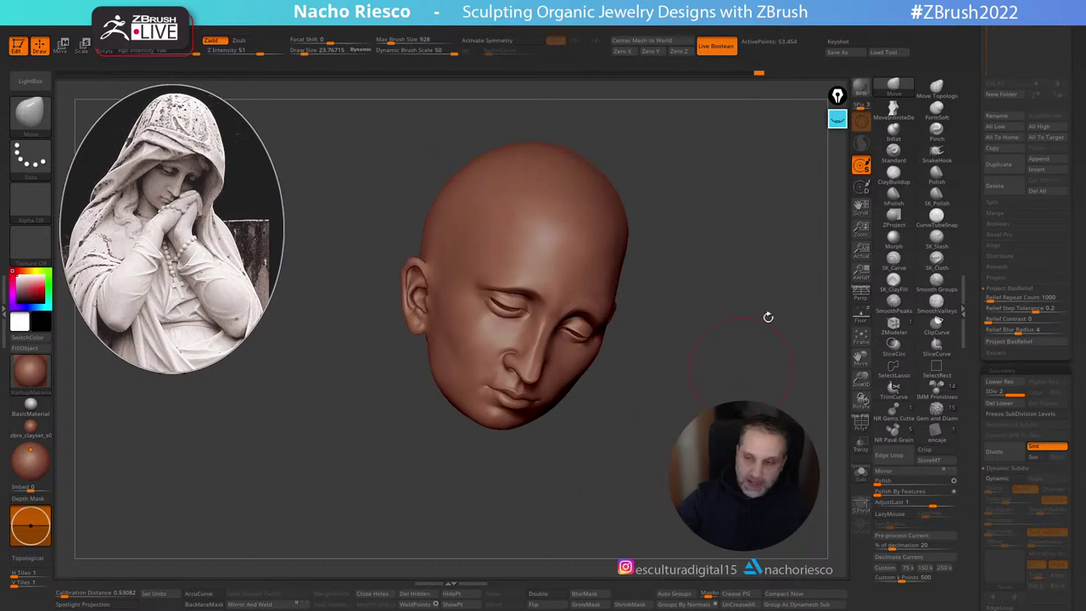
left_click(853, 56)
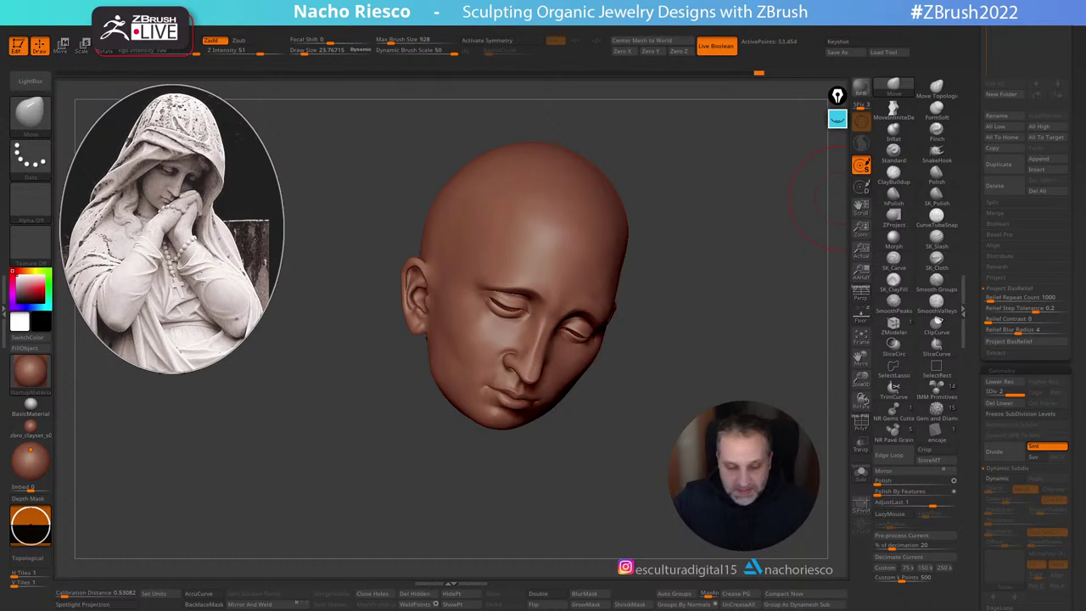
Step: Flatten the forehead planes with the SK_Polish brush at a draw size of about 26
left_click_drag(674, 396, 696, 467)
left_click(937, 197)
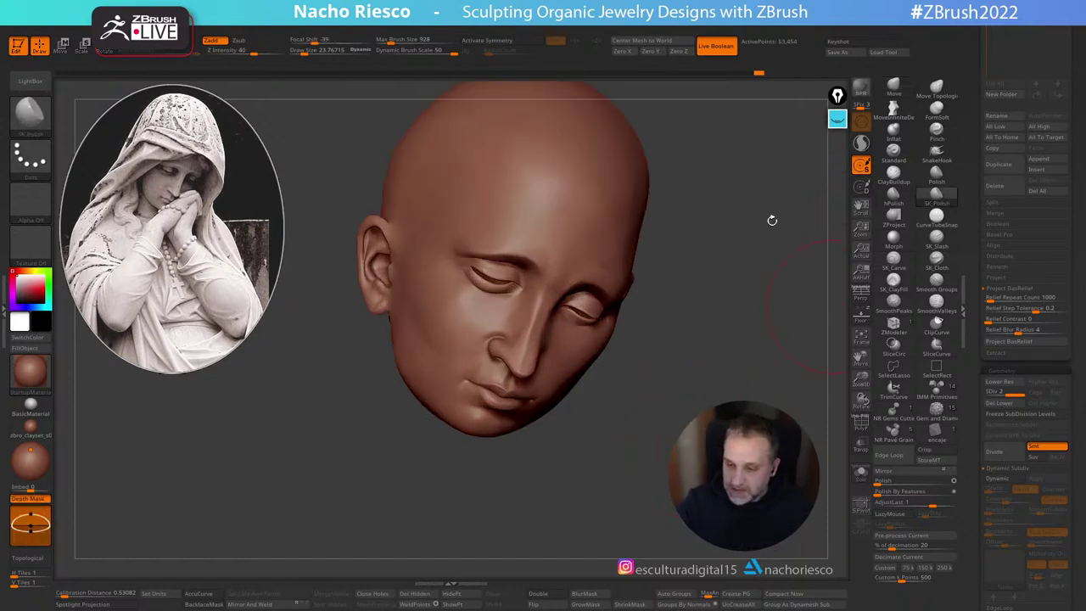
key("s")
left_click(564, 247)
left_click_drag(561, 246, 535, 239)
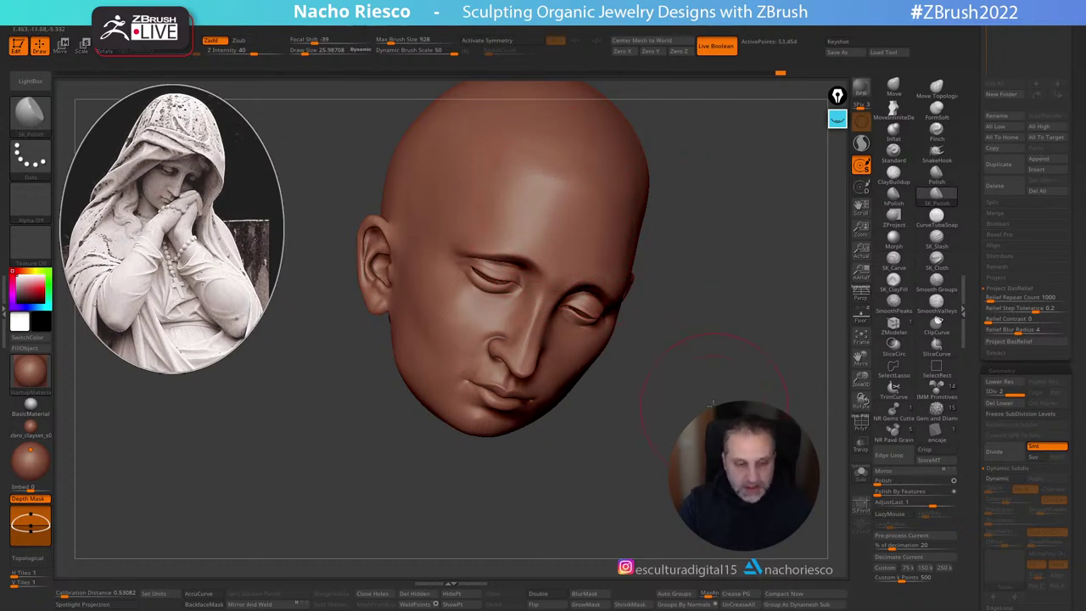
Step: Polish the bridge of the nose with the SK_Polish brush at a draw size of about 5.2
left_click_drag(713, 404, 674, 399, "alt")
key("s")
left_click_drag(547, 333, 540, 334)
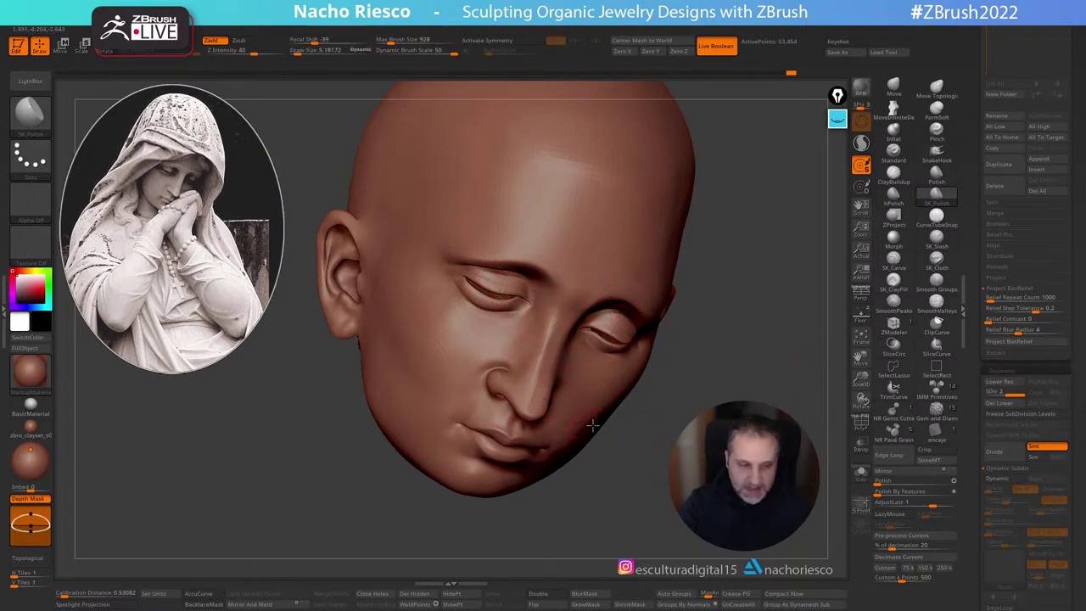
left_click_drag(592, 427, 682, 416)
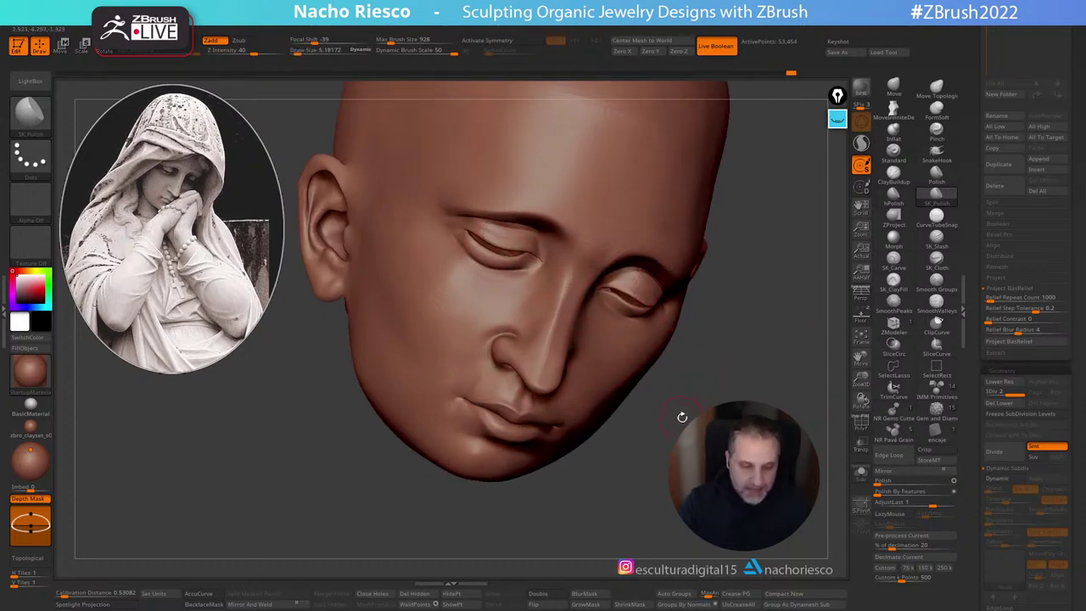
Step: Reshape the wing of the near nostril with the Move brush at a draw size of about 6.2
left_click(893, 89)
key("s")
mouse_move(563, 368)
left_mouse_down()
mouse_move(533, 381)
mouse_move(541, 362)
left_mouse_up()
key("s")
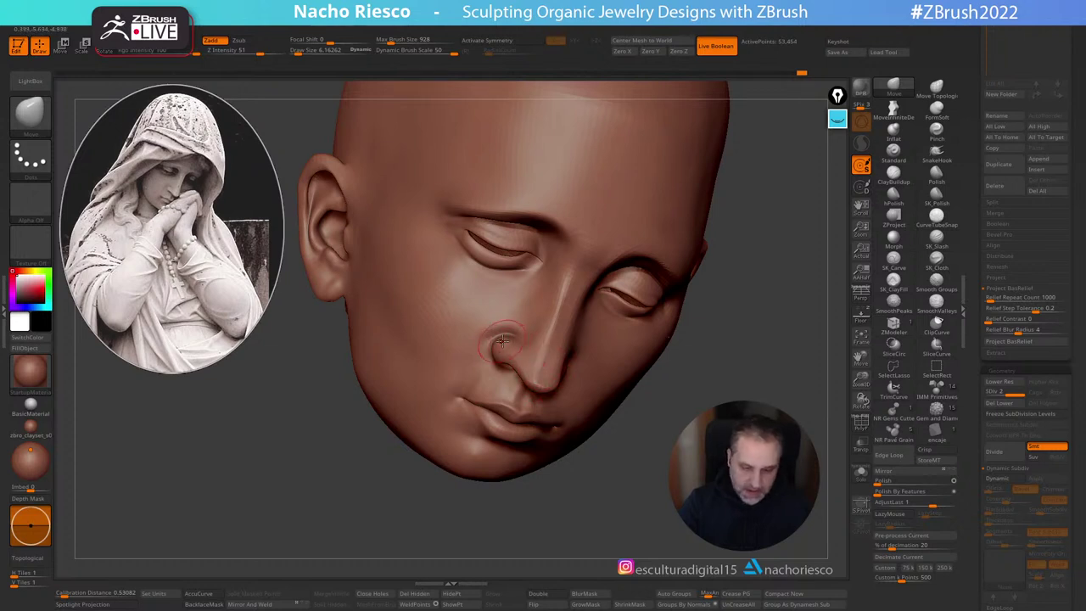
right_click_drag(502, 360, 502, 407, "ctrl")
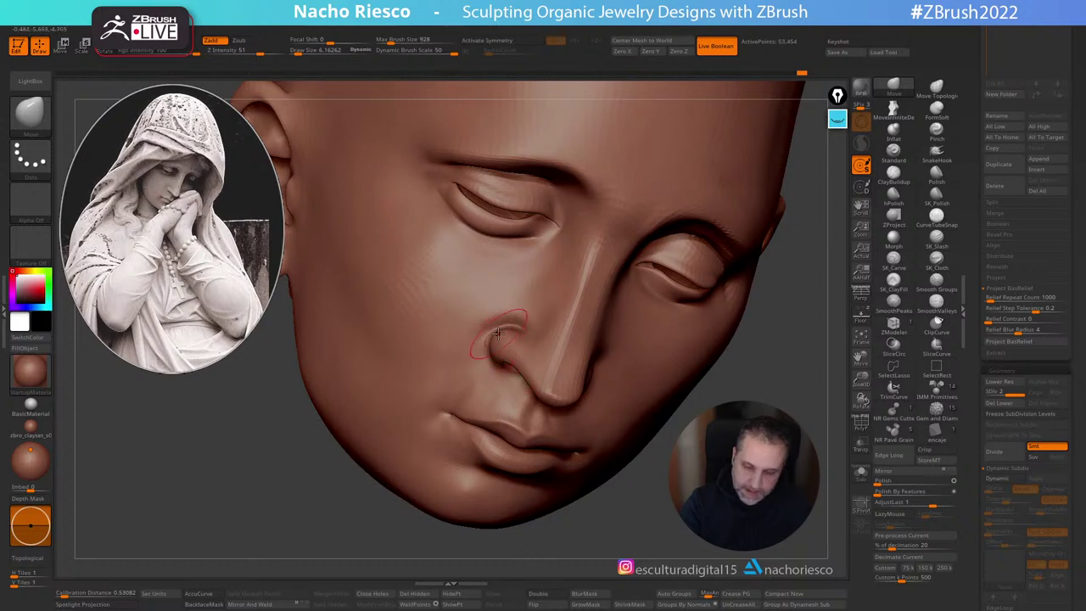
left_click_drag(499, 357, 497, 353)
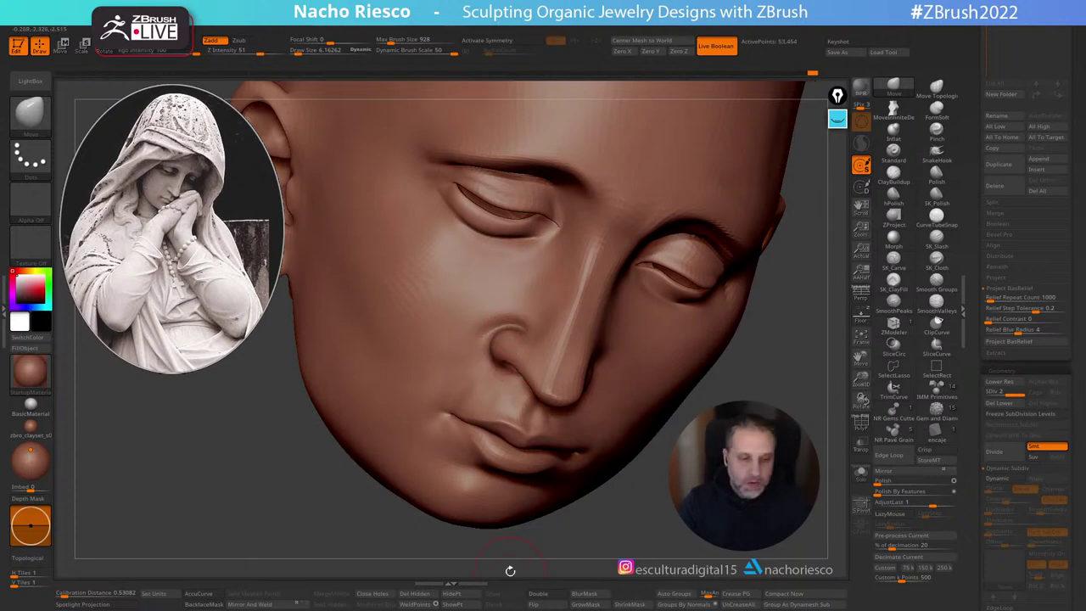
Step: Sharpen the ridge of the nose with the Pinch brush at a draw size of about 7.2
mouse_move(940, 245)
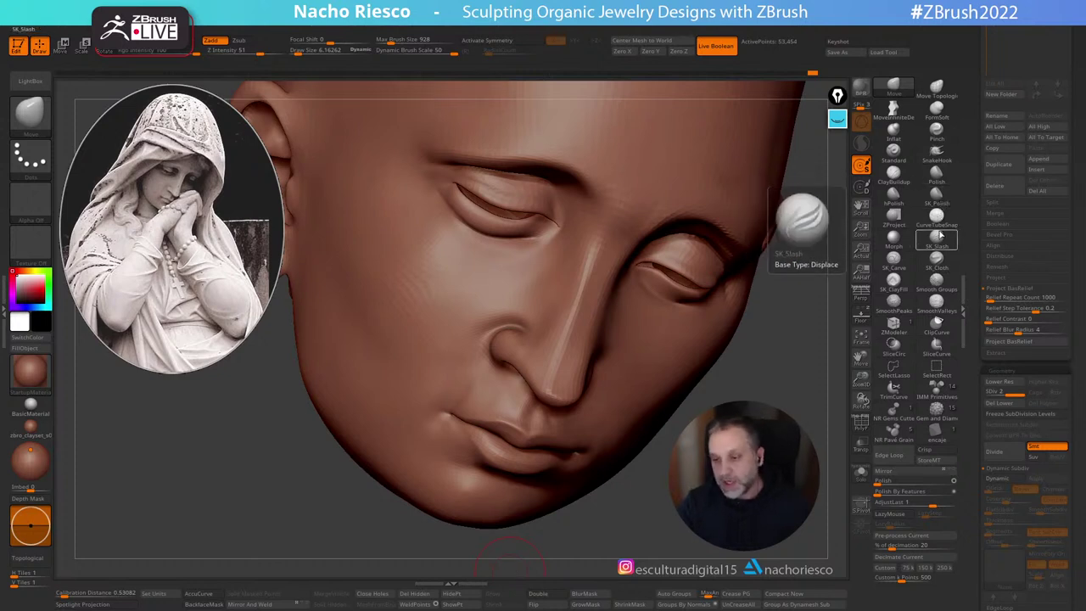
left_click(935, 130)
key("s")
left_click_drag(596, 241, 599, 241)
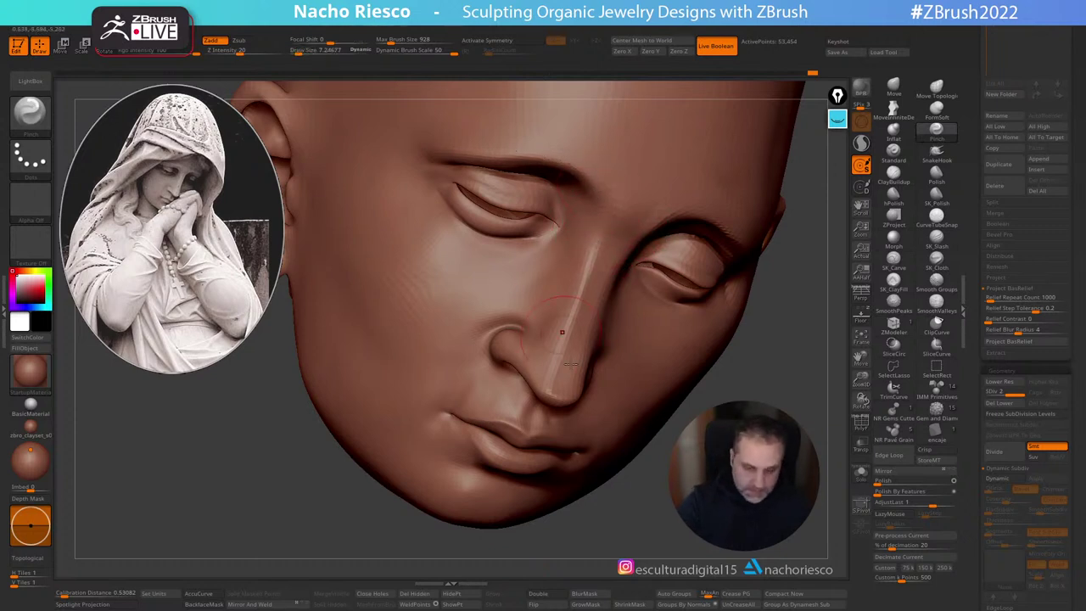
key("p")
key("p")
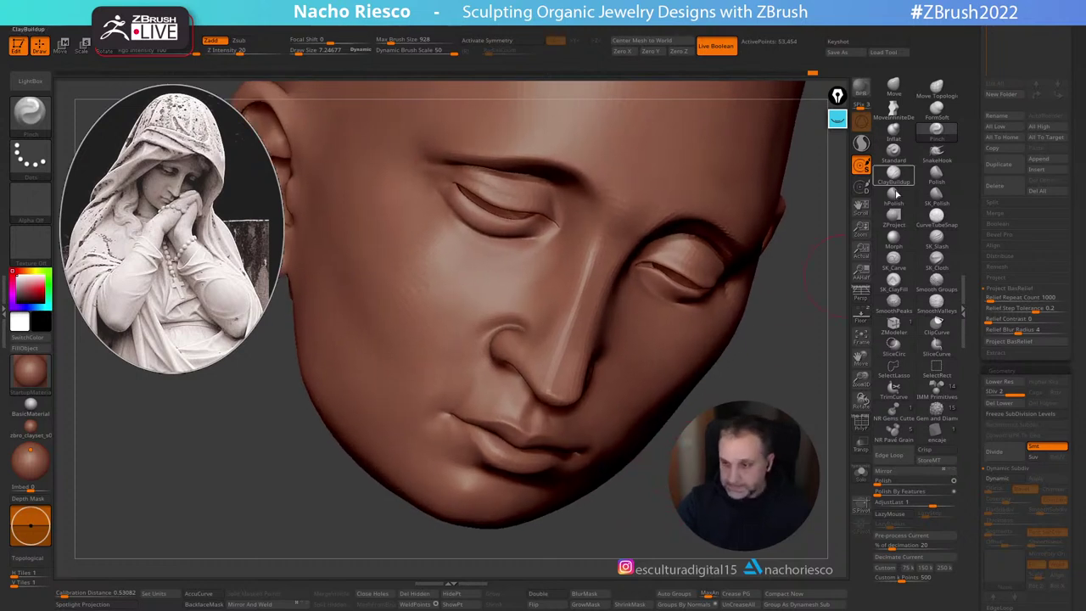
Step: Build up the area between nose and upper lip with ClayBuildup at draw size about 2.9 and review the whole head
left_click(896, 177)
key("s")
left_click_drag(535, 426, 530, 426)
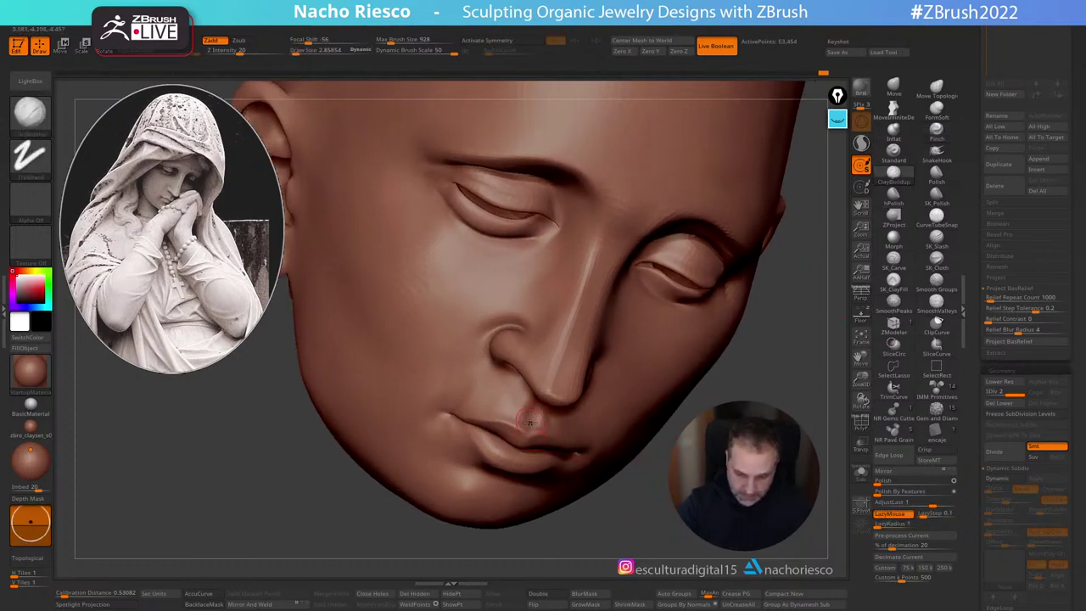
key("f")
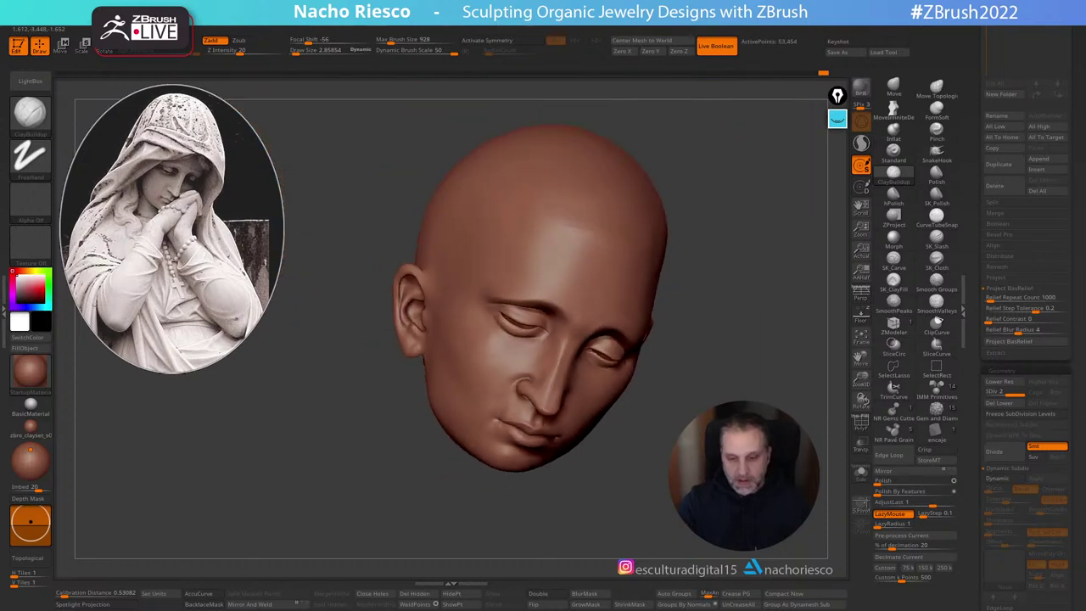
left_click_drag(801, 363, 789, 337, "alt")
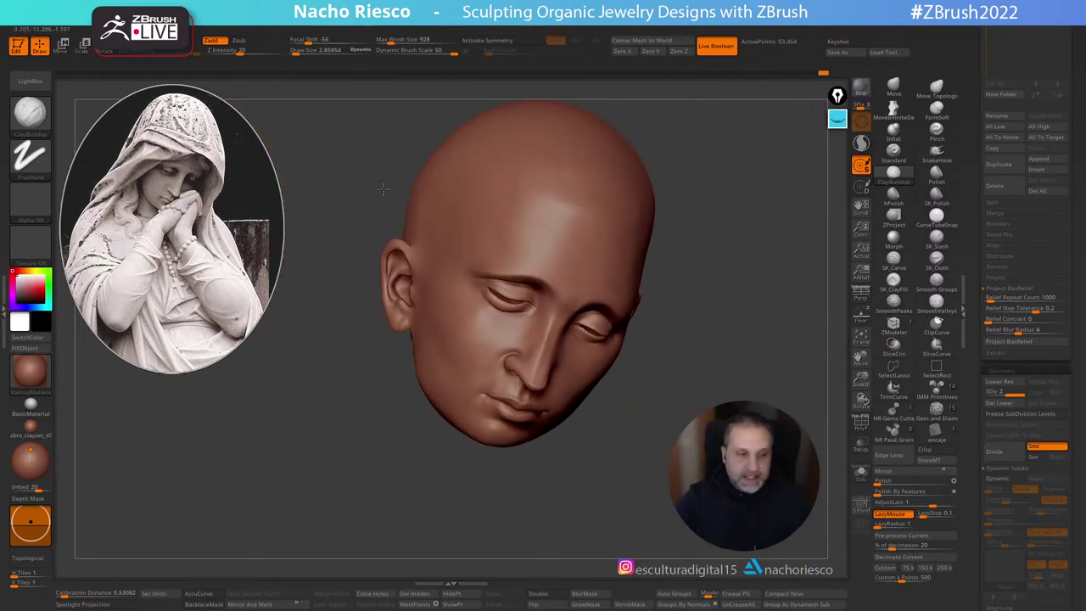
Step: Capture the head model as an alpha framed to fill the image, and convert that alpha into a relief mesh
mouse_move(26, 32)
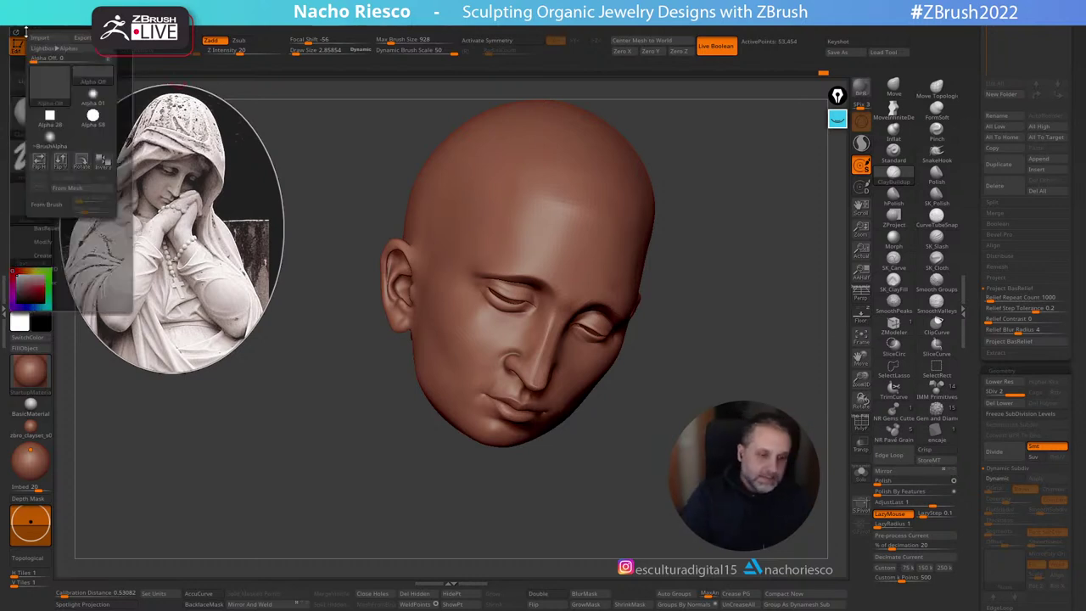
left_click(73, 188)
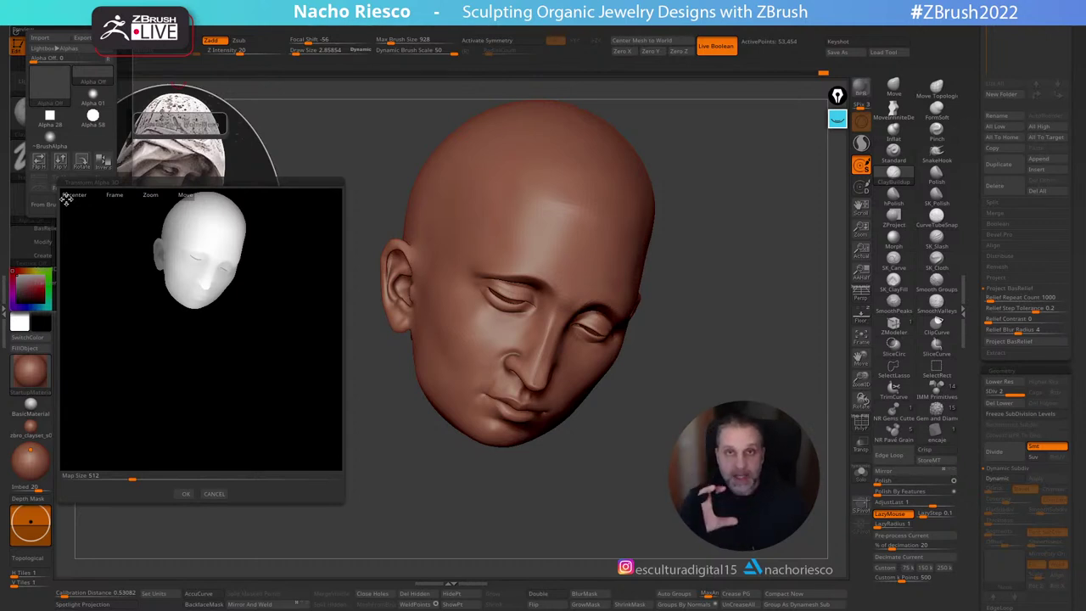
left_click(119, 196)
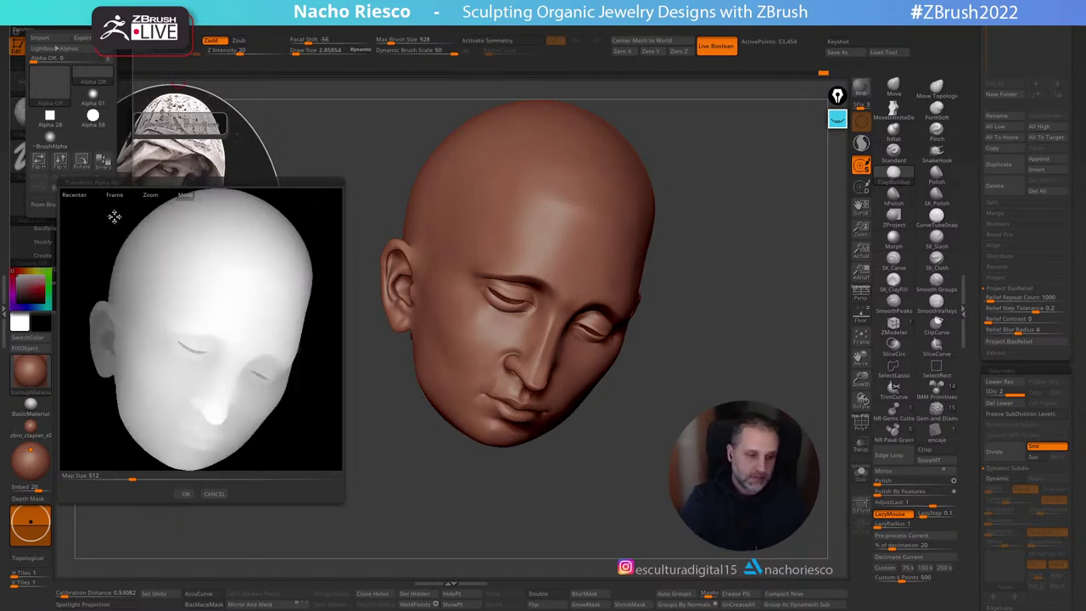
left_click(183, 494)
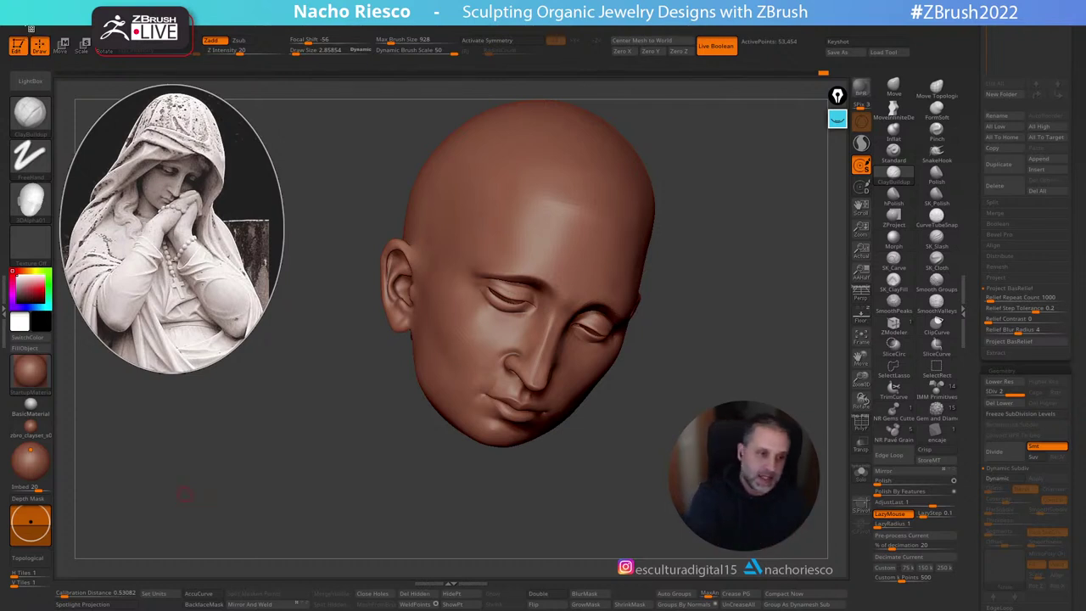
left_click(31, 28)
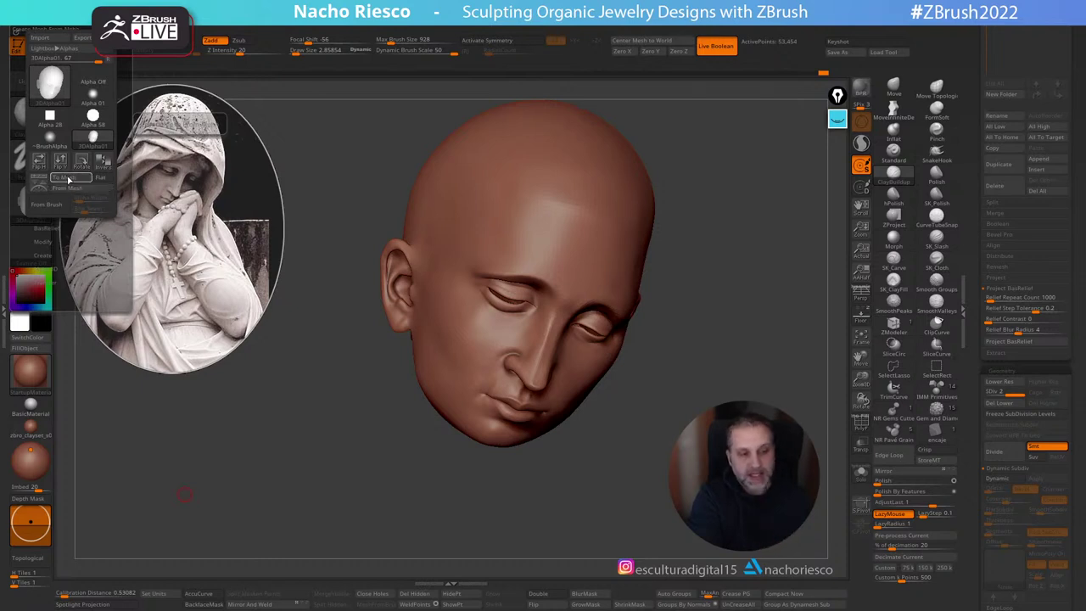
left_click(68, 181)
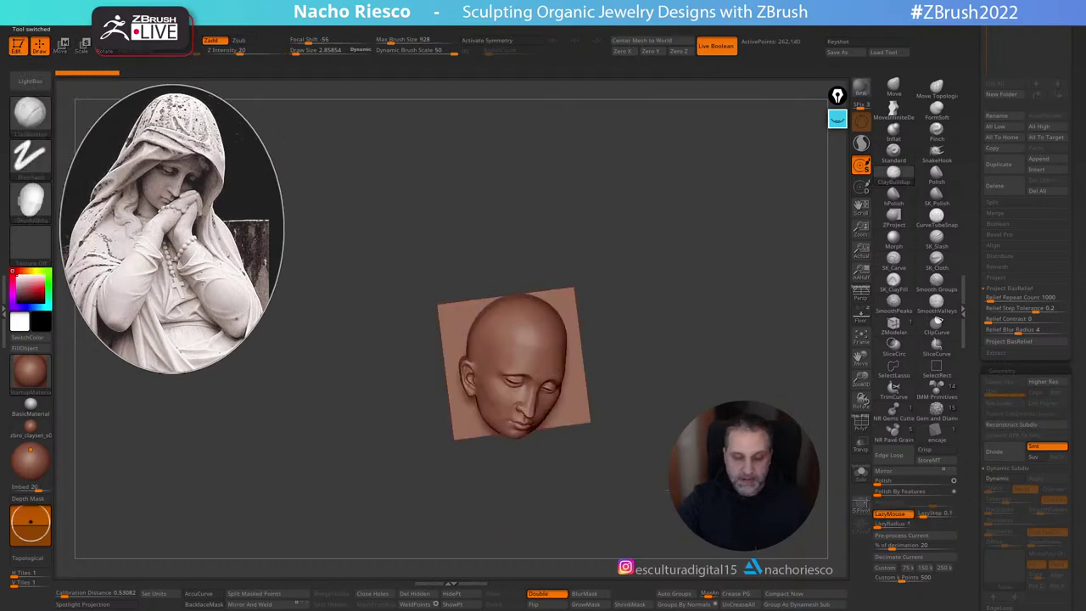
Step: Reposition the gizmo at the front of the face and flatten the head relief by scaling its depth along Z
key("w")
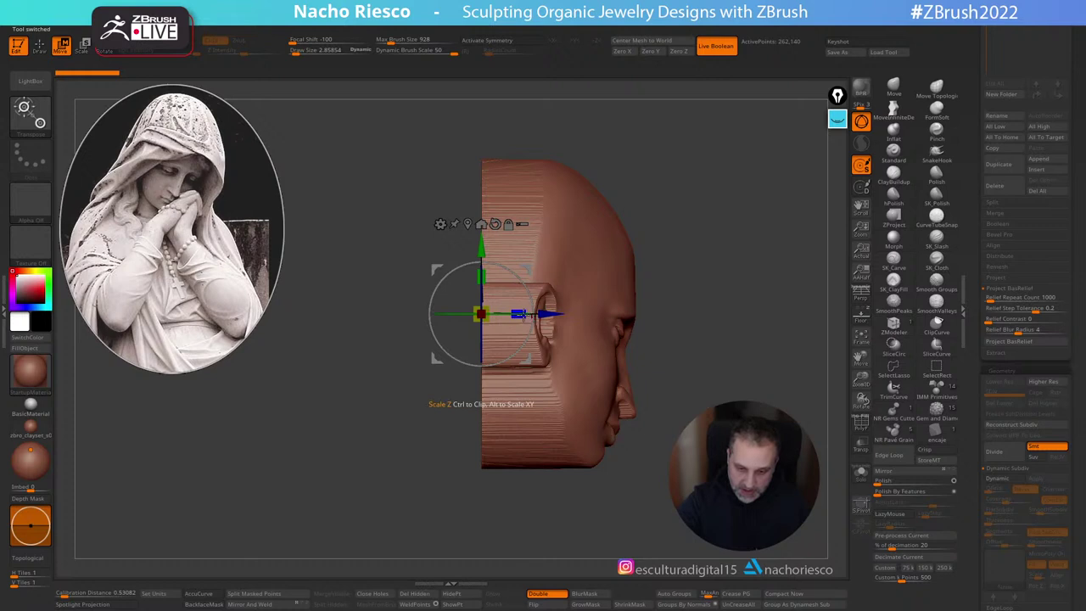
left_click_drag(520, 314, 416, 334)
left_click_drag(652, 365, 553, 365)
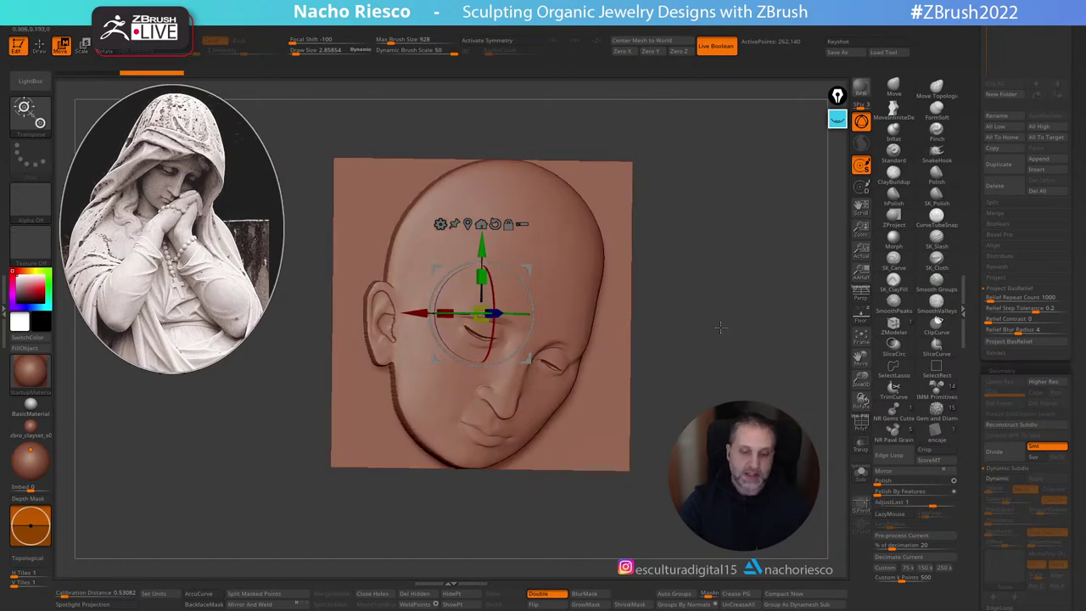
mouse_move(715, 326)
left_mouse_down("shift")
mouse_move(707, 314)
mouse_move(779, 328)
left_mouse_up("shift")
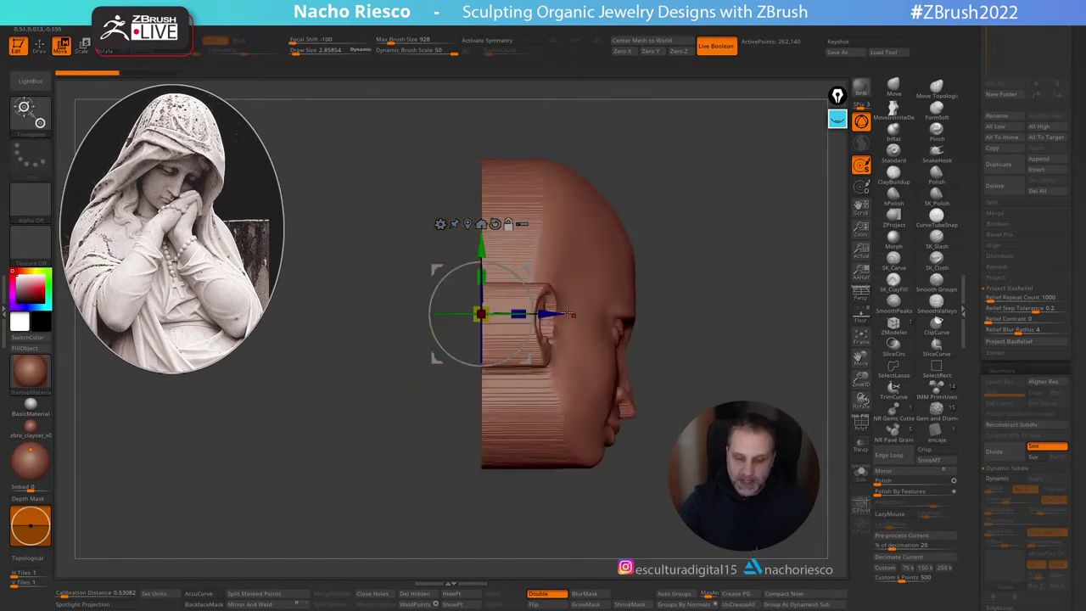
left_click_drag(570, 314, 720, 314, "alt")
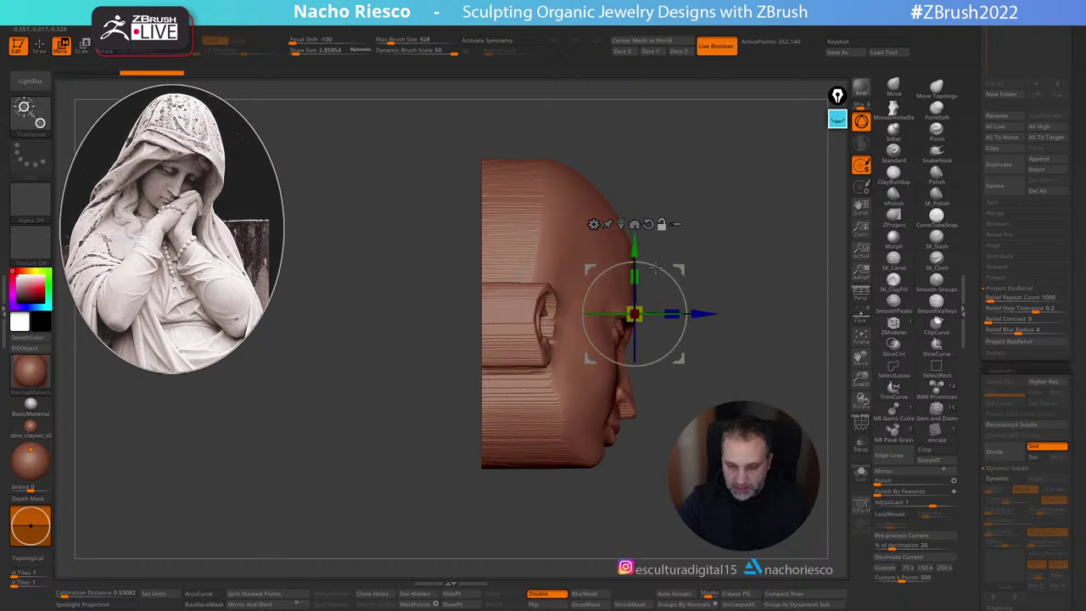
left_click_drag(635, 246, 634, 349, "alt")
right_click_drag(662, 330, 674, 414, "ctrl")
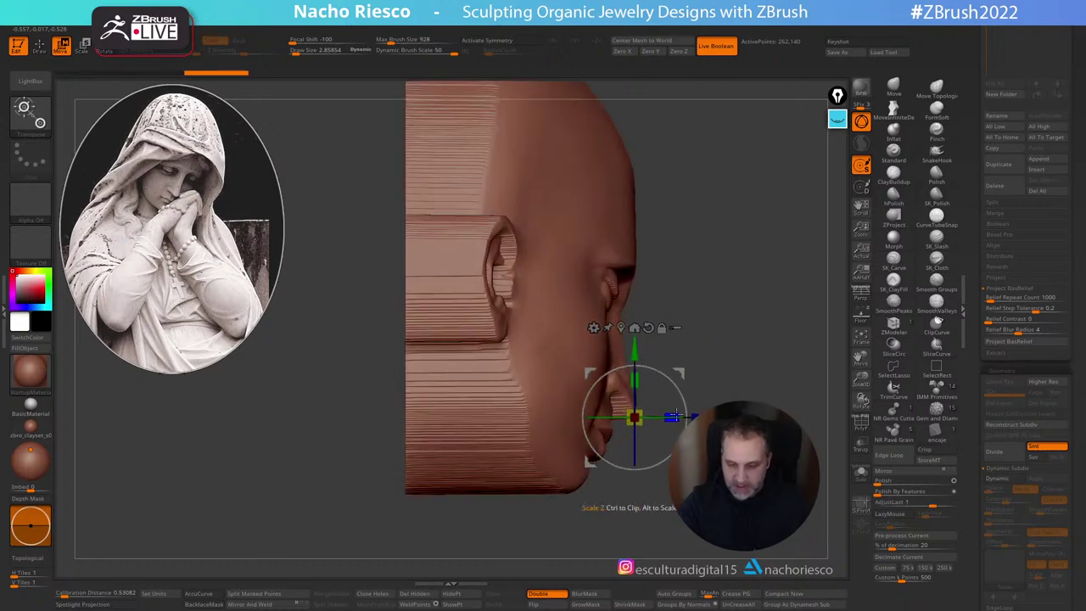
left_click_drag(670, 416, 655, 366)
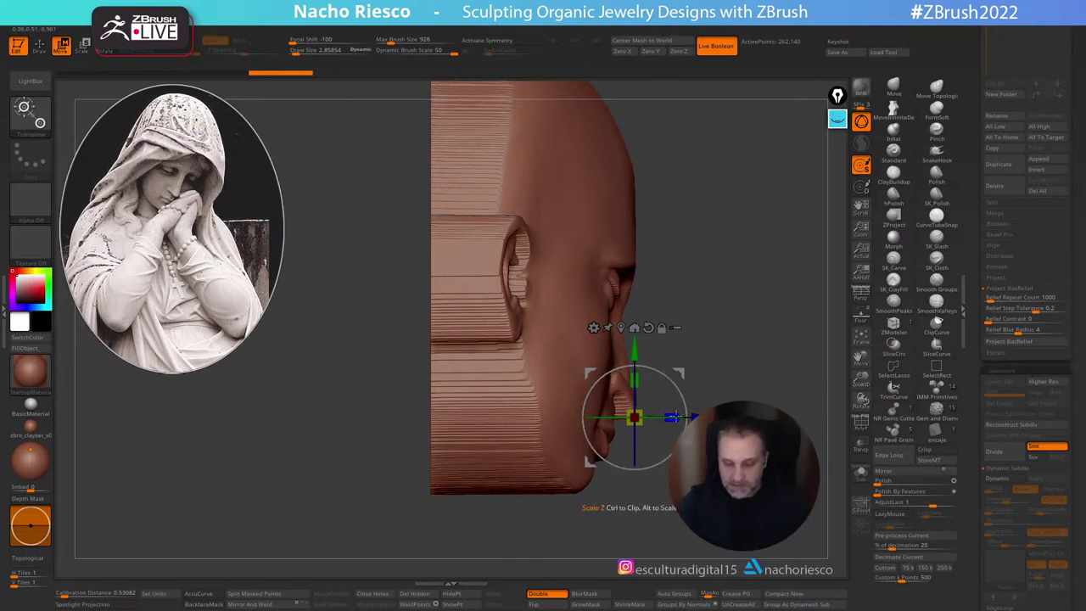
left_click_drag(672, 417, 632, 413)
mouse_move(790, 332)
left_mouse_down()
mouse_move(826, 313)
mouse_move(814, 306)
left_mouse_up()
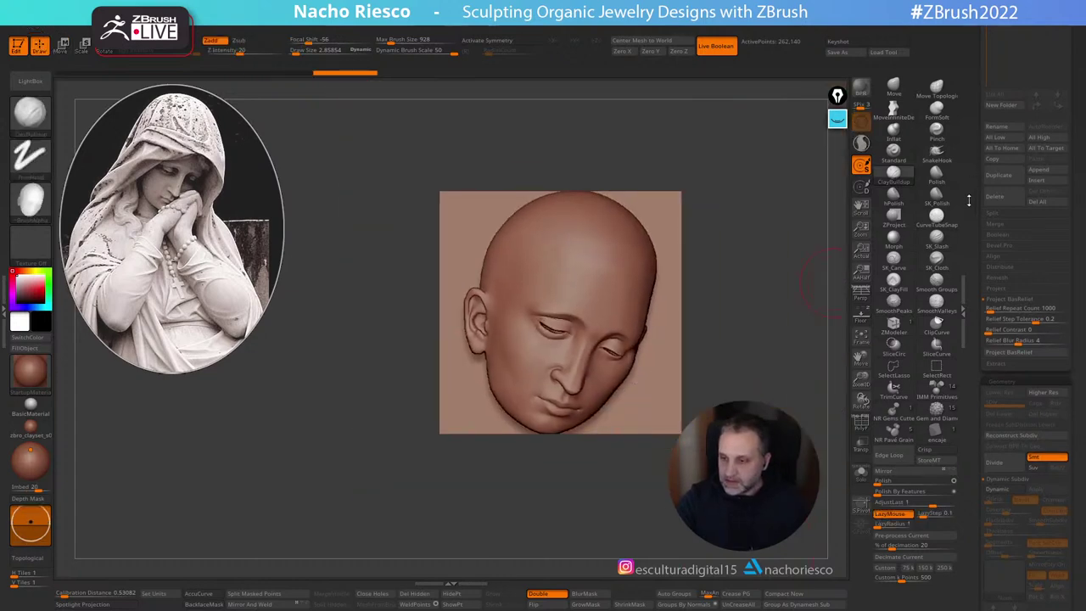
Step: Switch to the oval pendant model and insert the 3DAlpha01 head relief as a subtool below PM3D_Cube3D1
left_click_drag(968, 201, 970, 586)
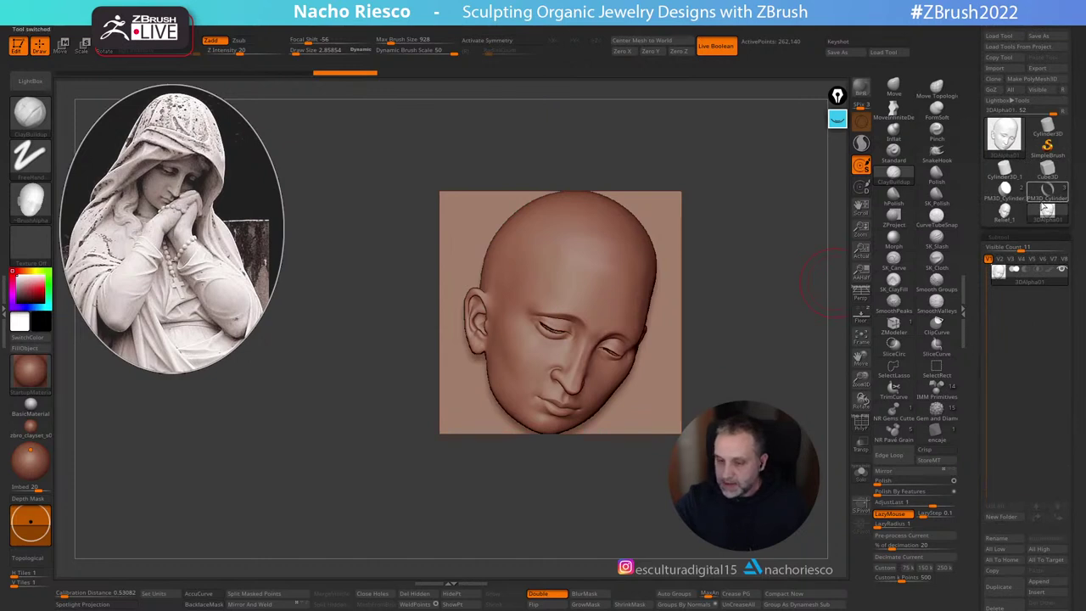
left_click(1044, 200)
left_click(865, 337)
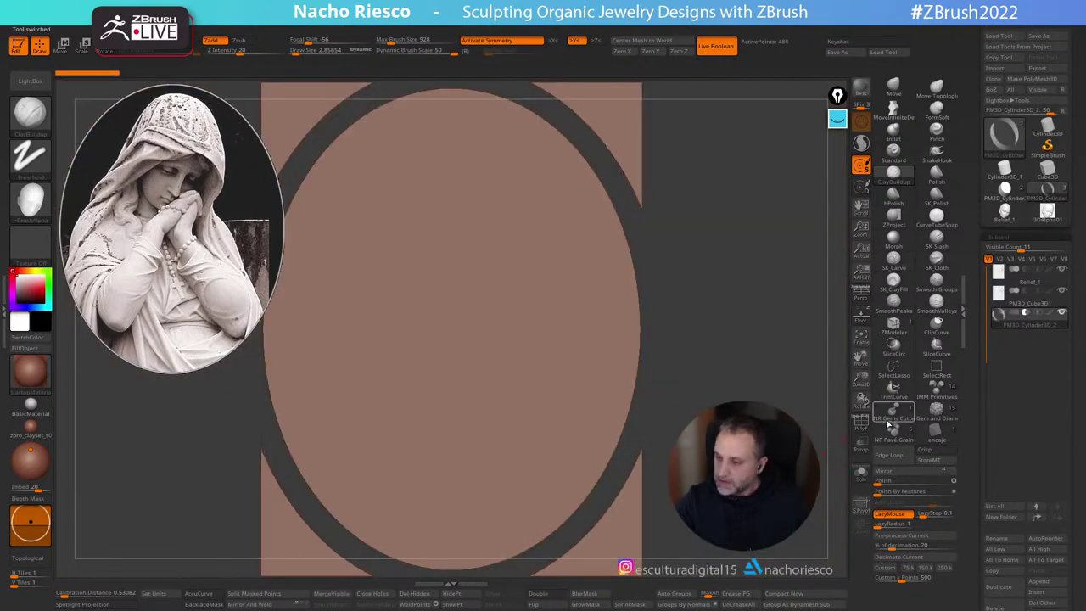
left_click_drag(835, 424, 831, 337, "alt")
left_click(1018, 312)
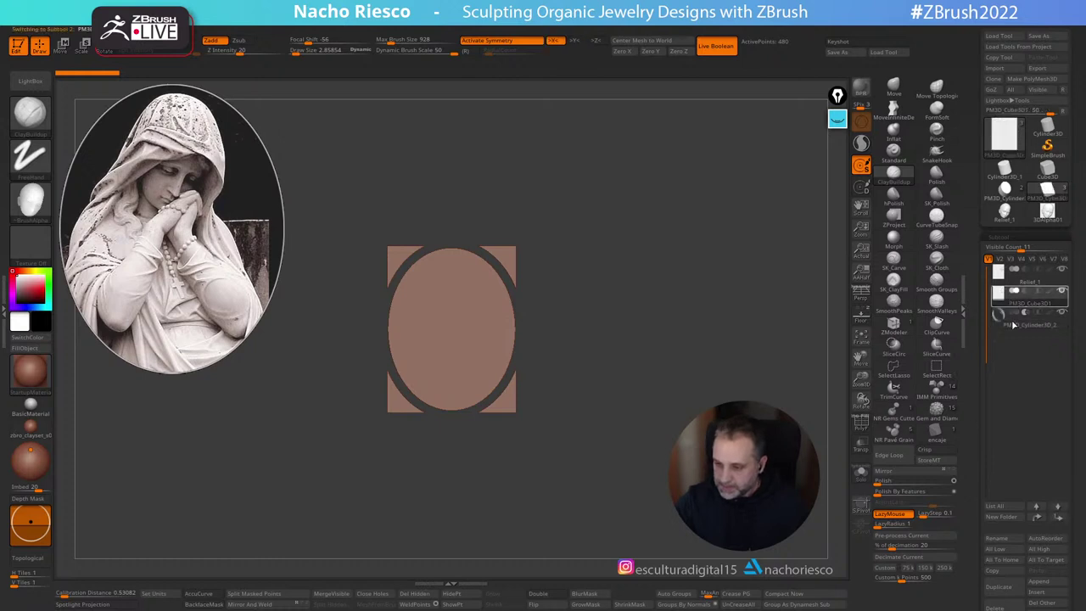
scroll(1035, 381, "down", 3)
left_click(1049, 457)
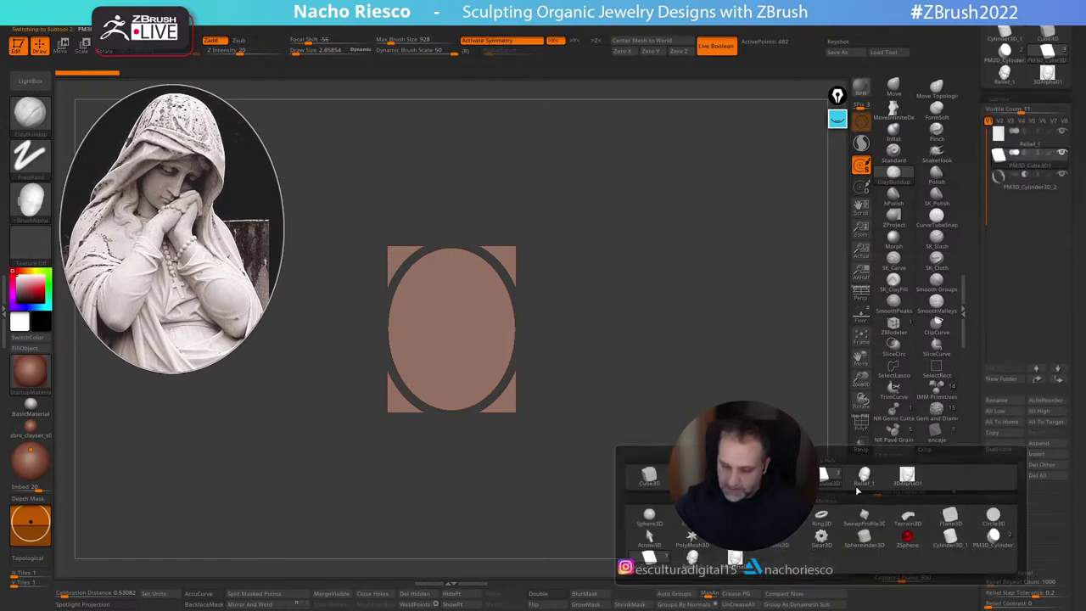
left_click(863, 480)
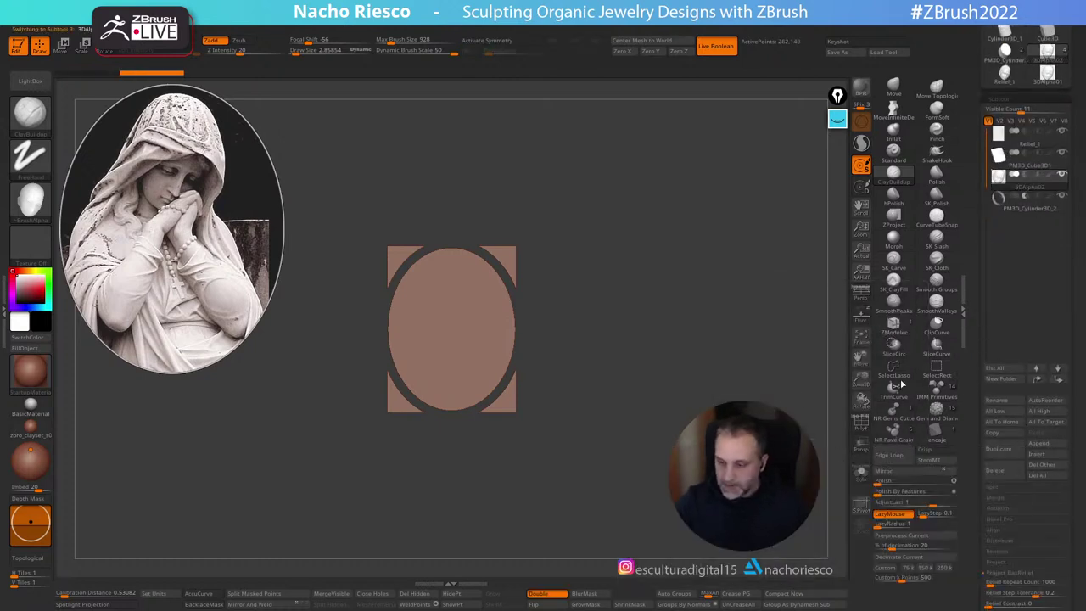
Step: Isolate the inserted head relief with transparency on and show the praying statue reference image on the floor grid
left_click(861, 443)
key("f")
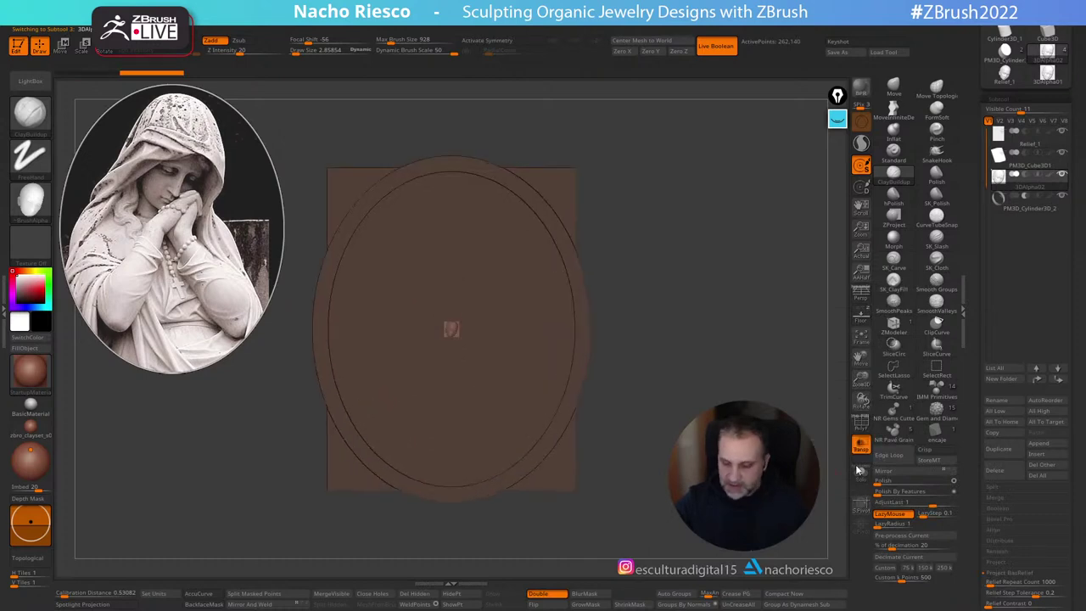
left_click(861, 473)
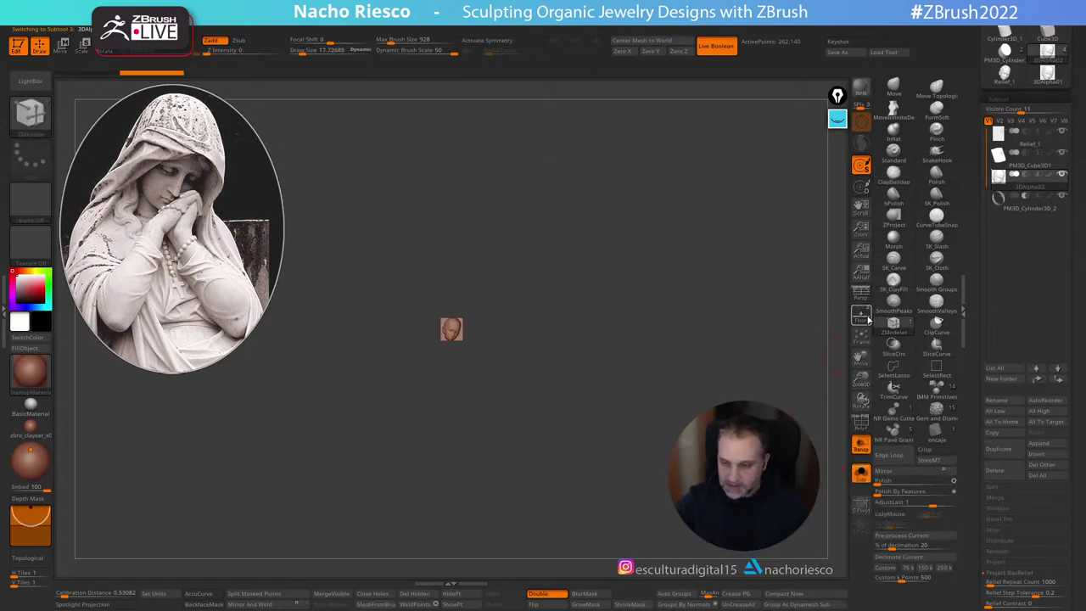
left_click(861, 315)
key("f")
Step: Scale up and move the head relief until its eyes, nose and mouth line up with the statue's face
key("w")
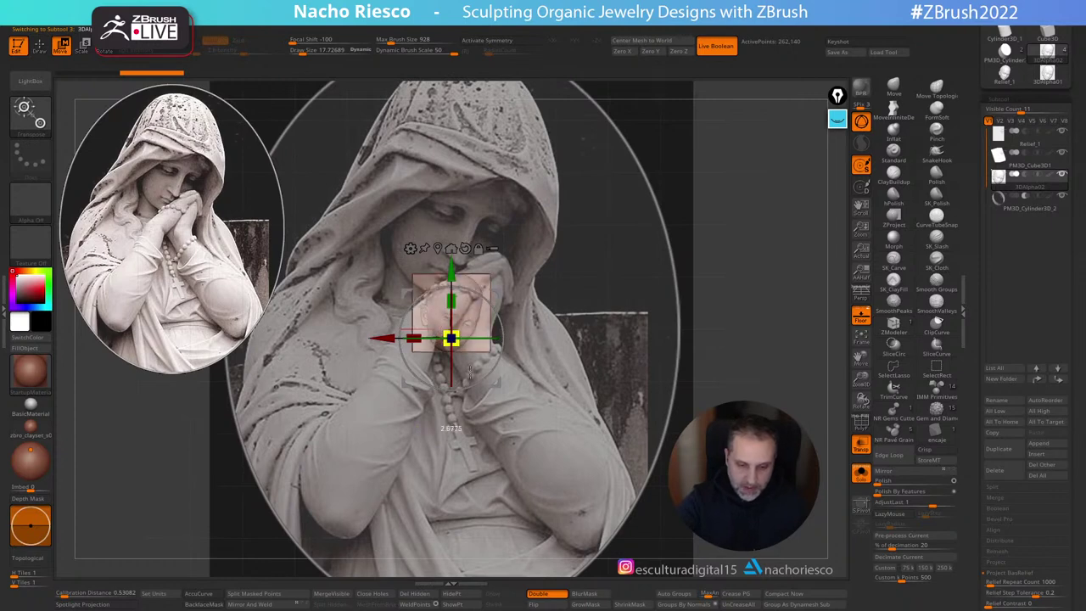
key("q")
key("f")
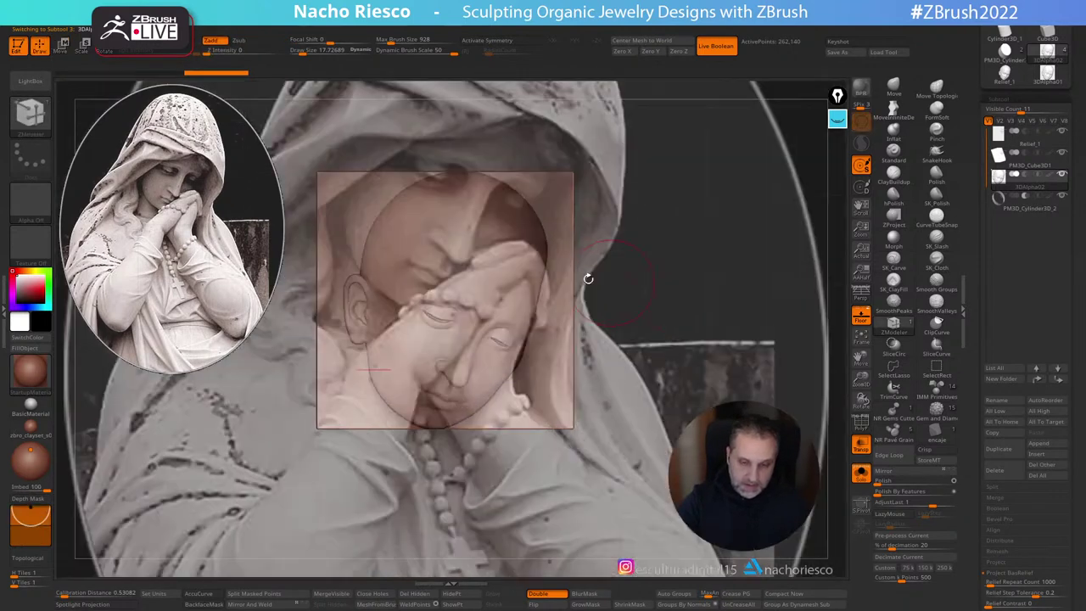
key("w")
left_click_drag(446, 317, 445, 189)
right_click_drag(463, 230, 546, 353, "alt")
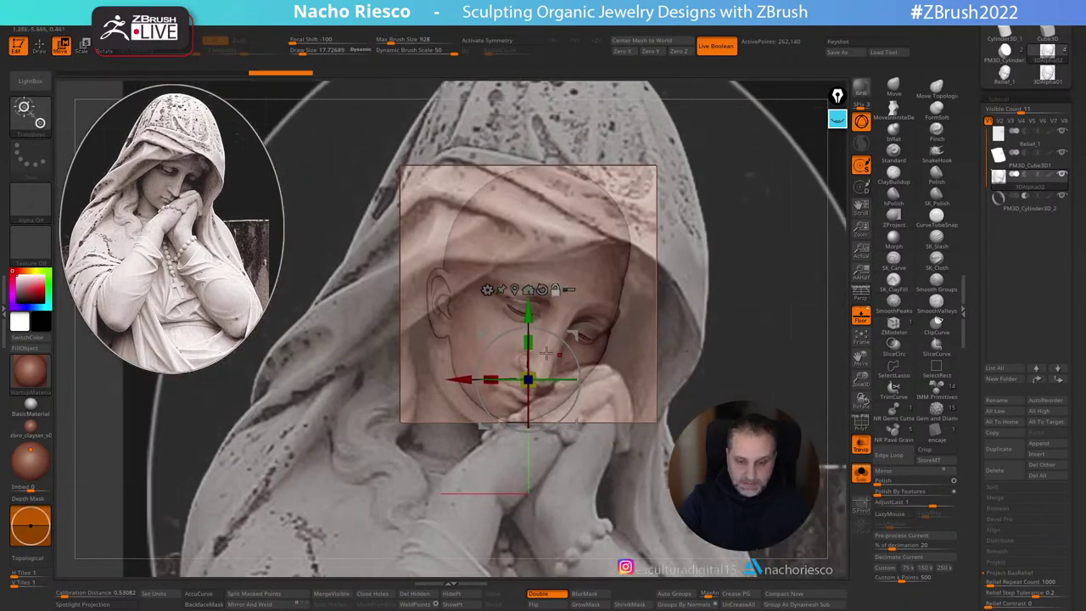
left_click_drag(528, 378, 548, 365)
left_click_drag(528, 304, 530, 311)
left_click_drag(535, 391, 548, 385)
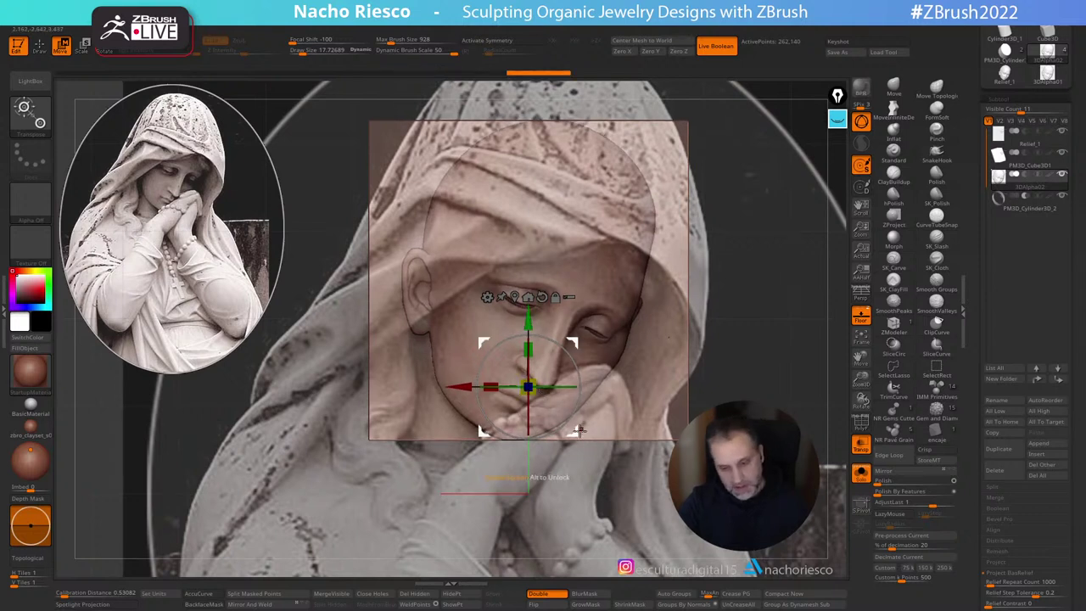
left_click_drag(579, 432, 577, 430)
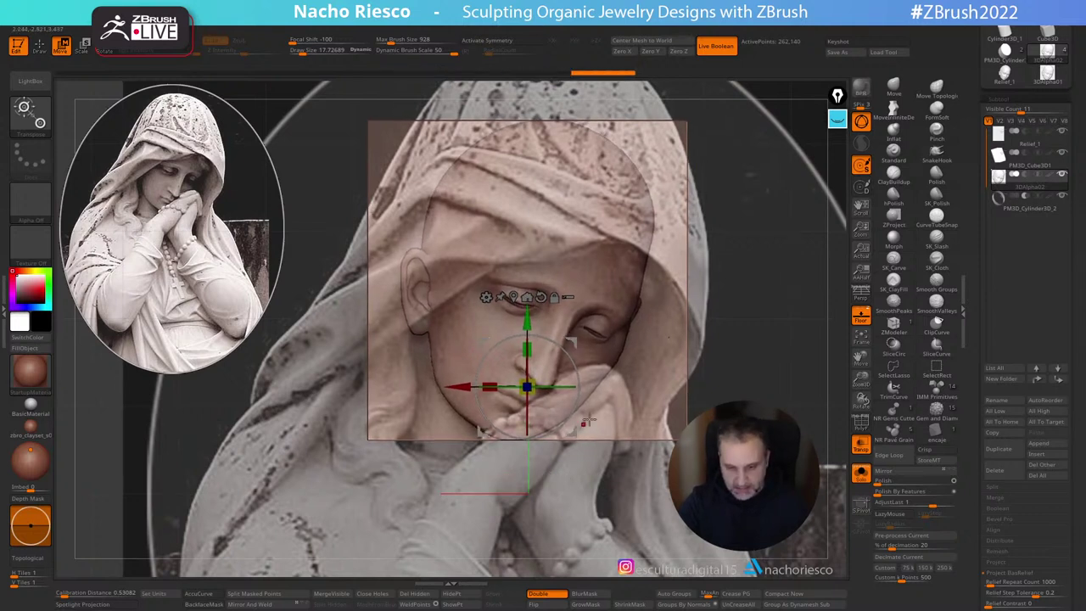
Step: Hide the reference image and show all pendant subtools from the side without transparency
key("q")
left_click(861, 314)
left_click_drag(795, 368, 848, 366, "shift")
left_click_drag(793, 433, 808, 358, "alt")
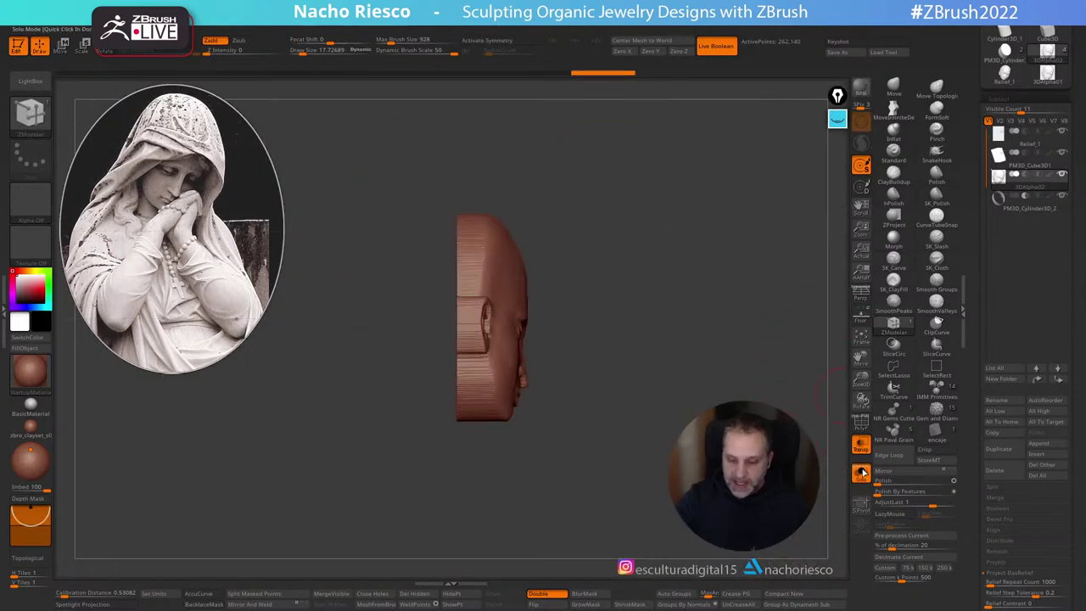
left_click(861, 473)
left_click(861, 445)
left_click_drag(841, 464, 844, 381)
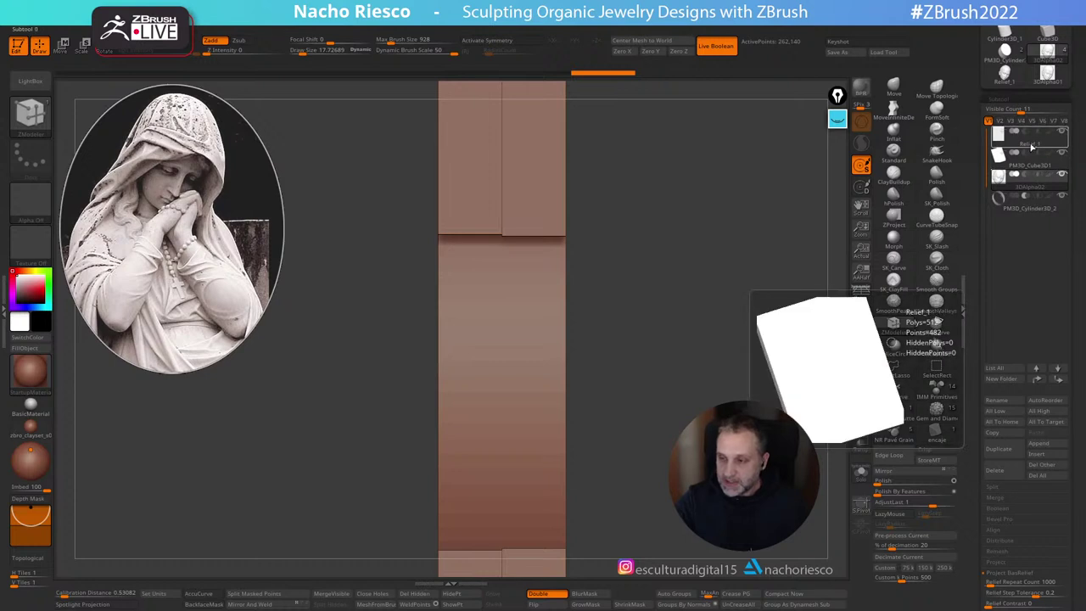
Step: Select the Relief_1 plate, turn on transparency and hide the PM3D_Cylinder3D_2 subtool
left_click(993, 208)
left_click(861, 443)
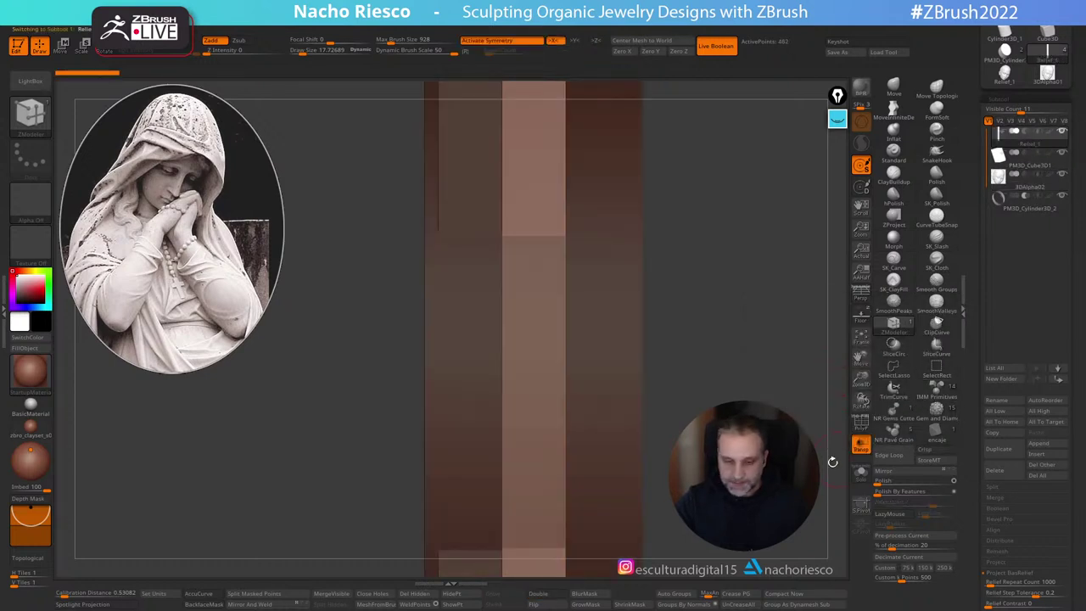
left_click(1064, 199)
left_click_drag(739, 393, 585, 267)
left_click_drag(635, 230, 744, 388, "alt")
Step: Measure the depth from the joint between the two plates to the tip of the nose with a horizontal transpose line
key("w")
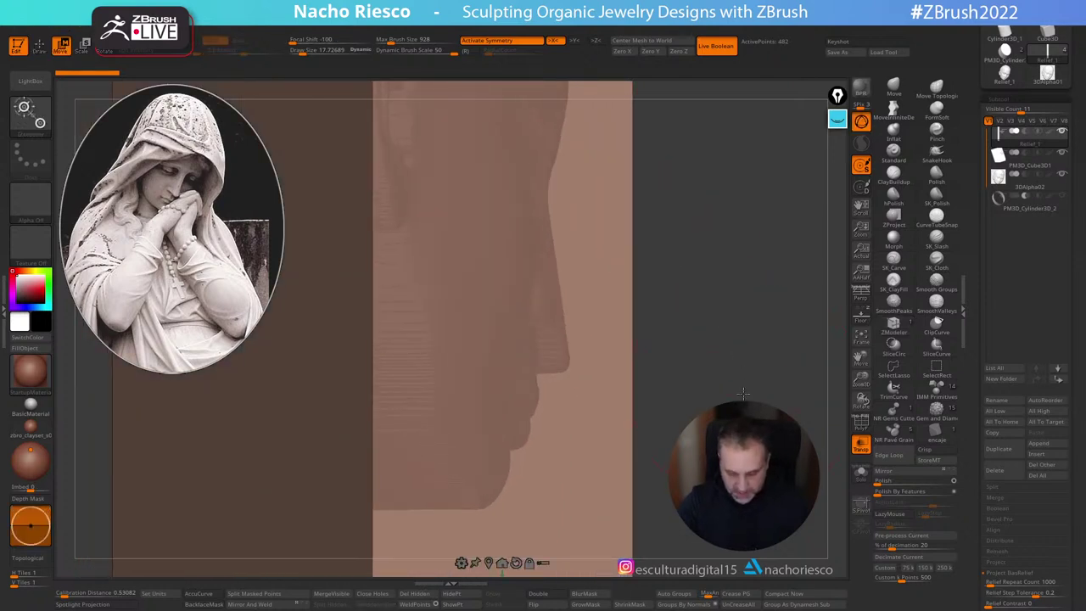
key("y")
left_click_drag(371, 367, 574, 366, "shift")
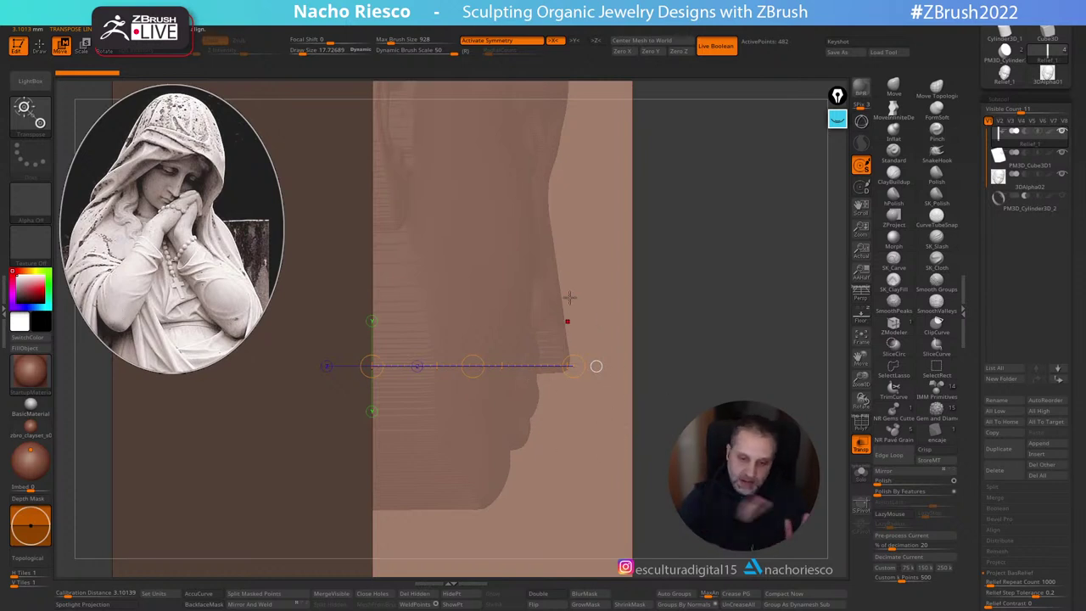
Step: Select the head relief and shift it slightly backward along its depth into the plates
left_click(1009, 183)
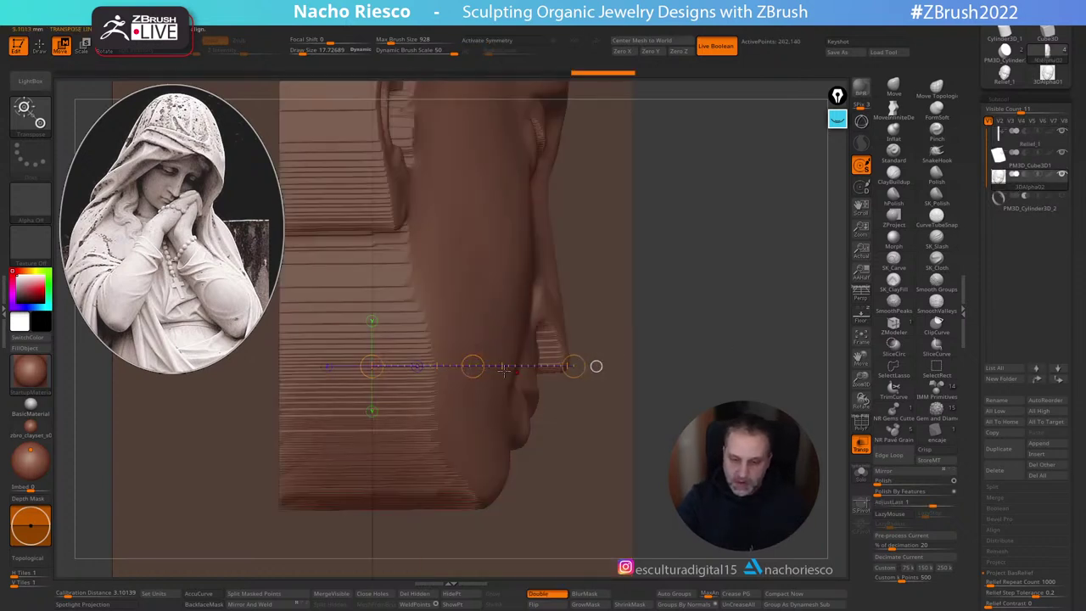
left_click_drag(472, 366, 443, 365)
key("q")
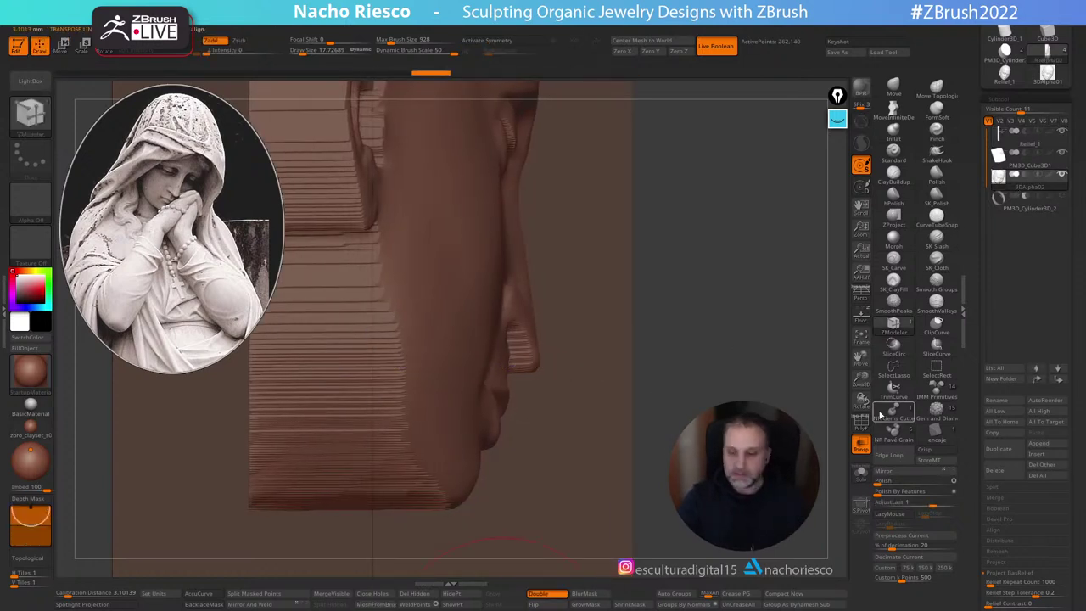
Step: Turn off transparency, isolate the head relief and inspect its depth from the side and at an angle
left_click(862, 444)
left_click_drag(817, 453, 684, 435, "shift")
left_click(867, 477)
left_click_drag(685, 435, 721, 393)
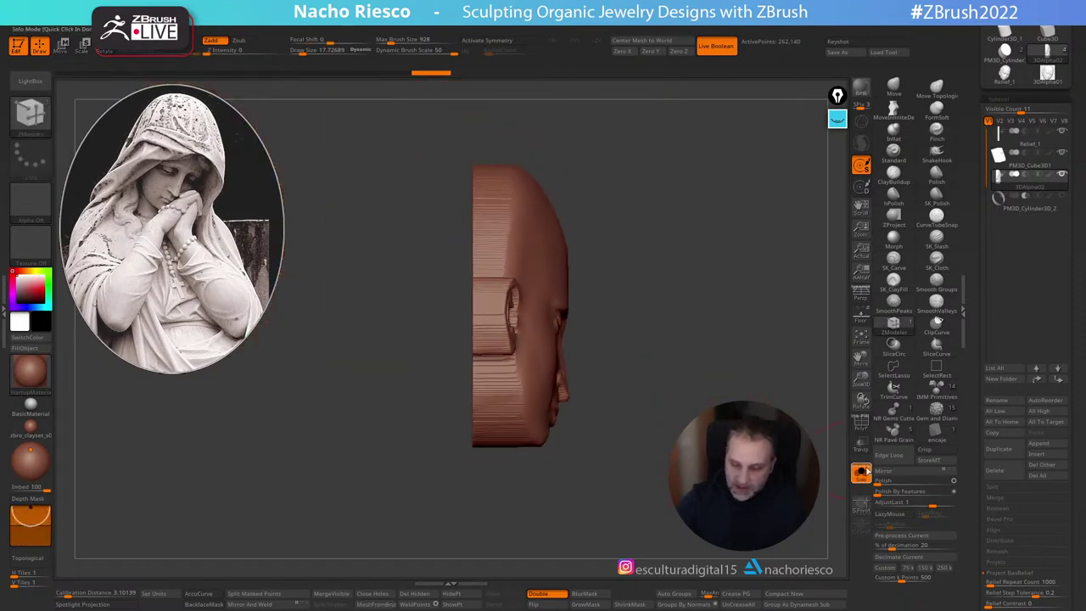
left_click_drag(666, 450, 563, 252)
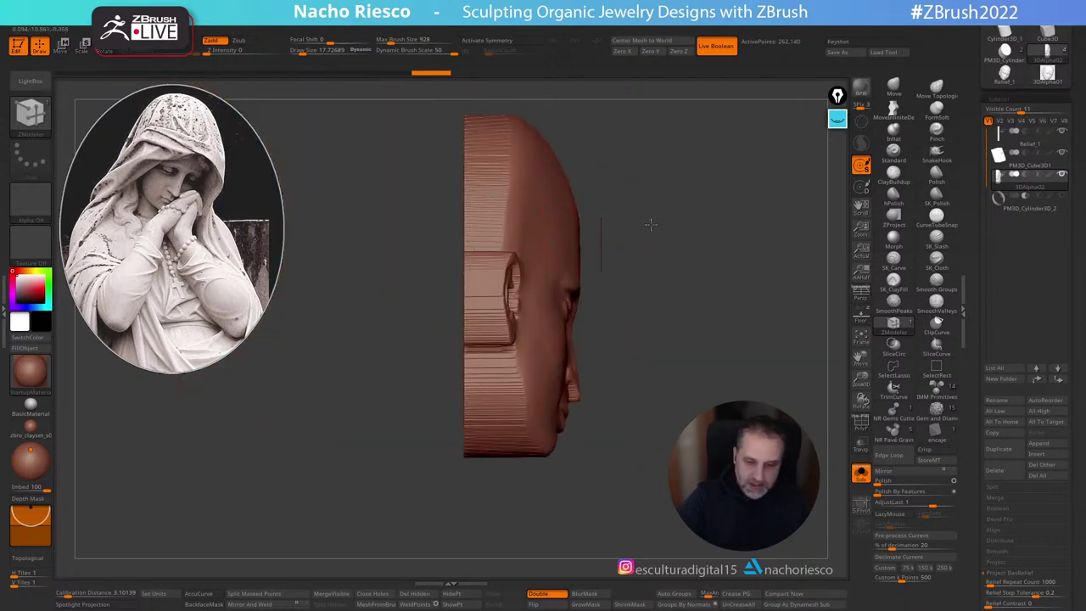
left_click_drag(651, 225, 622, 231, "shift")
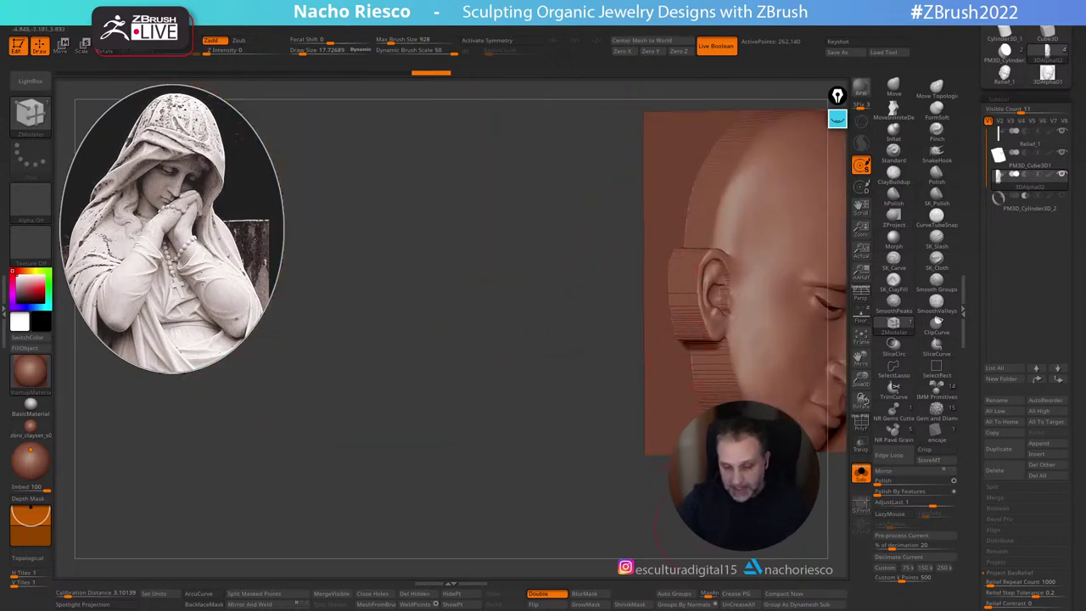
Step: Show the polyframe and slice the head relief vertically in side view with SliceCurve, separating the flat back portion
left_click_drag(700, 509, 487, 446)
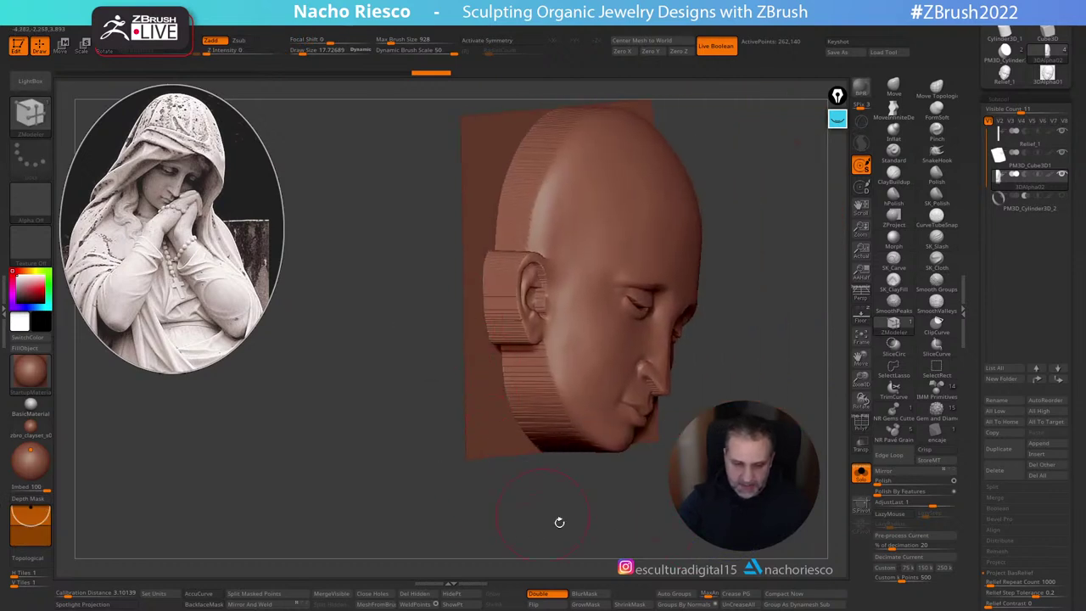
mouse_move(559, 523)
left_mouse_down("shift")
mouse_move(588, 487)
mouse_move(727, 468)
left_mouse_up("shift")
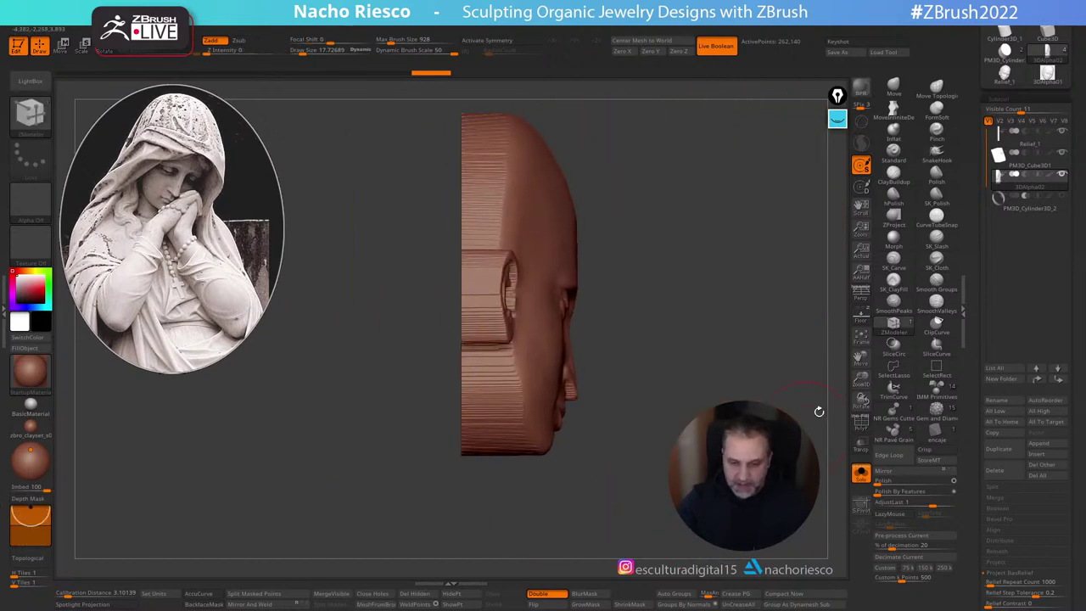
left_click(942, 350)
left_click(926, 374)
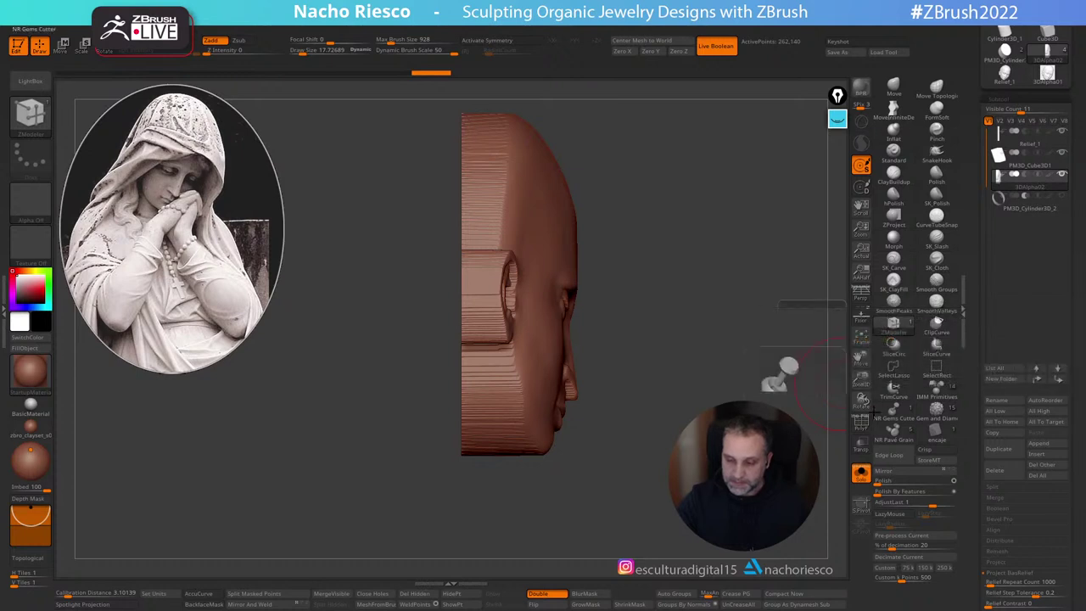
left_click(865, 425)
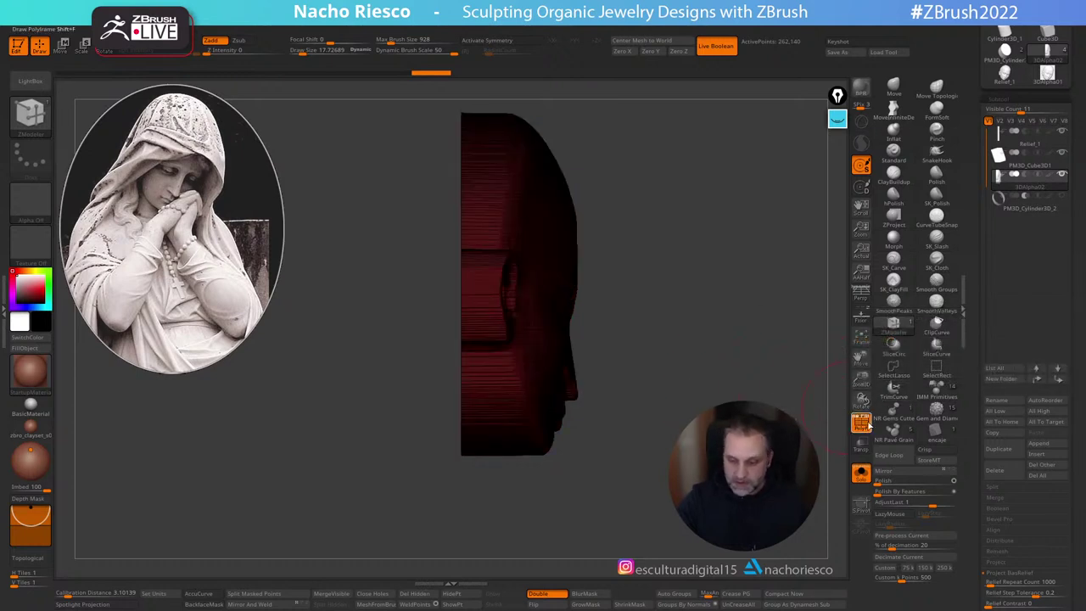
left_click(856, 417)
left_click_drag(831, 395, 836, 422, "alt")
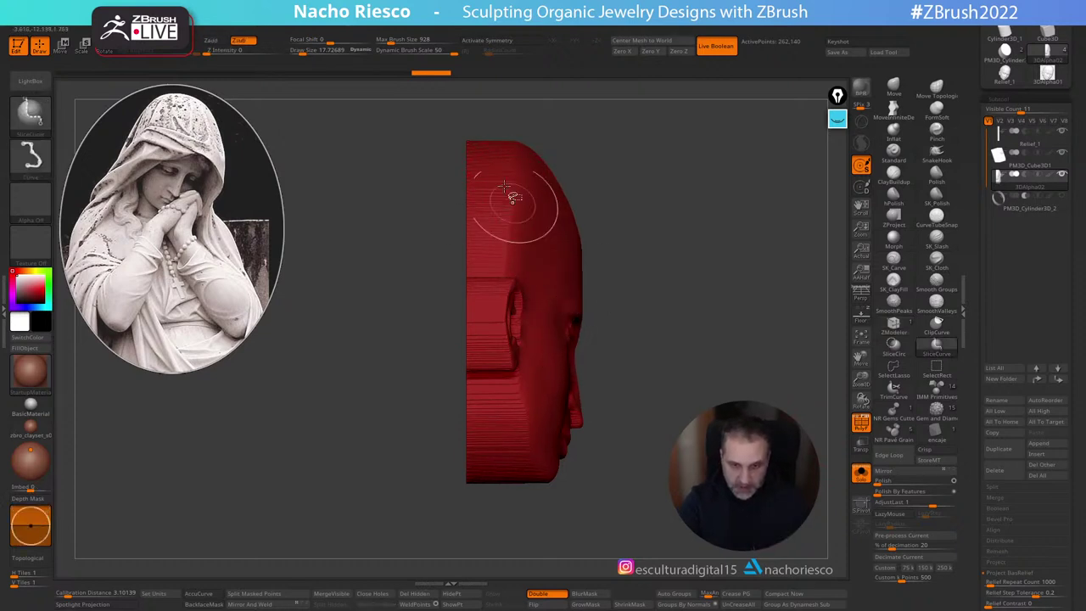
mouse_move(479, 129)
left_mouse_down("ctrl+shift")
mouse_move(486, 547)
mouse_move(450, 555)
left_mouse_up("ctrl+shift")
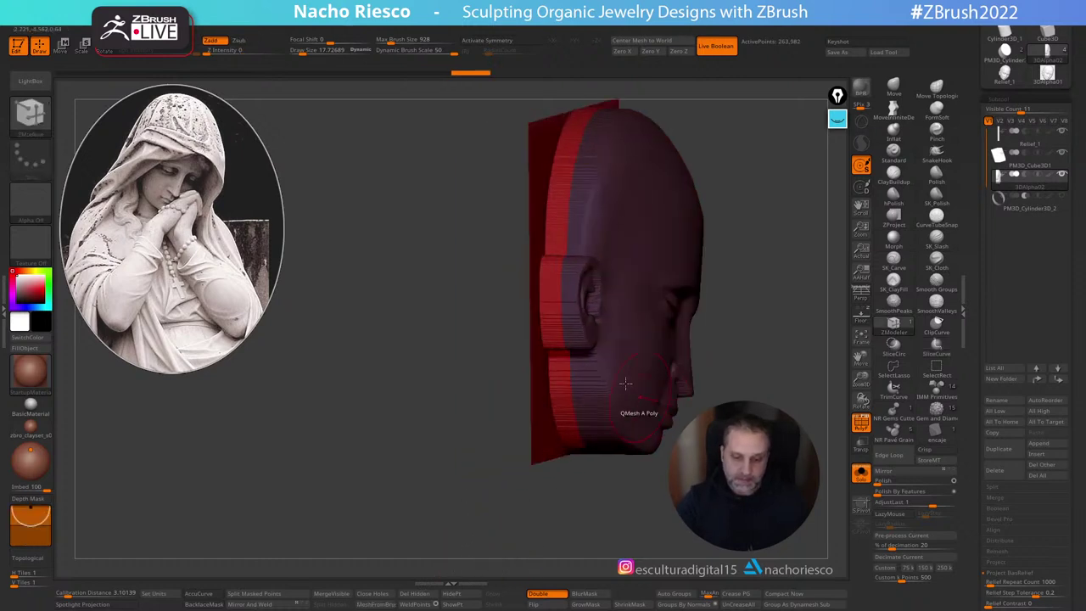
Step: Isolate the front head polygroup and delete the hidden back plate geometry
left_click(639, 263, "ctrl+shift")
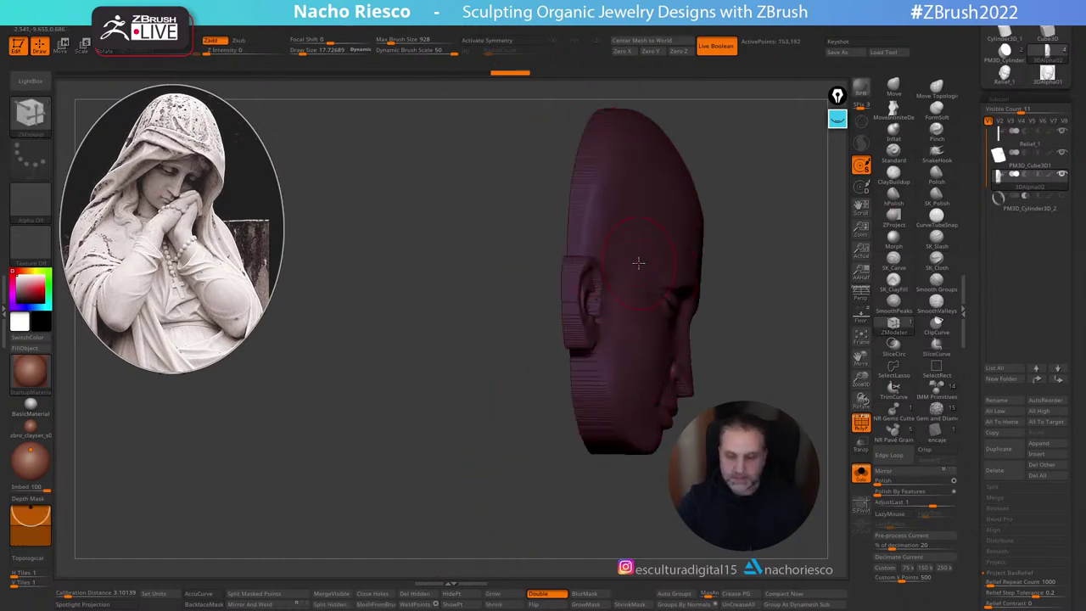
left_click_drag(743, 424, 589, 508)
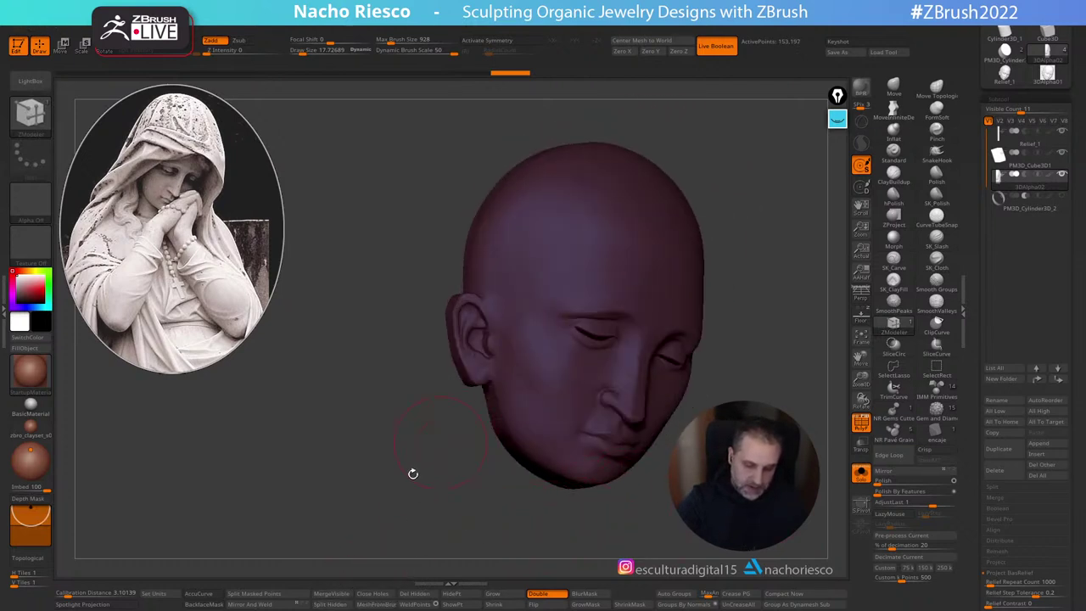
left_click(421, 592)
left_click_drag(433, 568, 543, 567)
left_click_drag(738, 276, 644, 284)
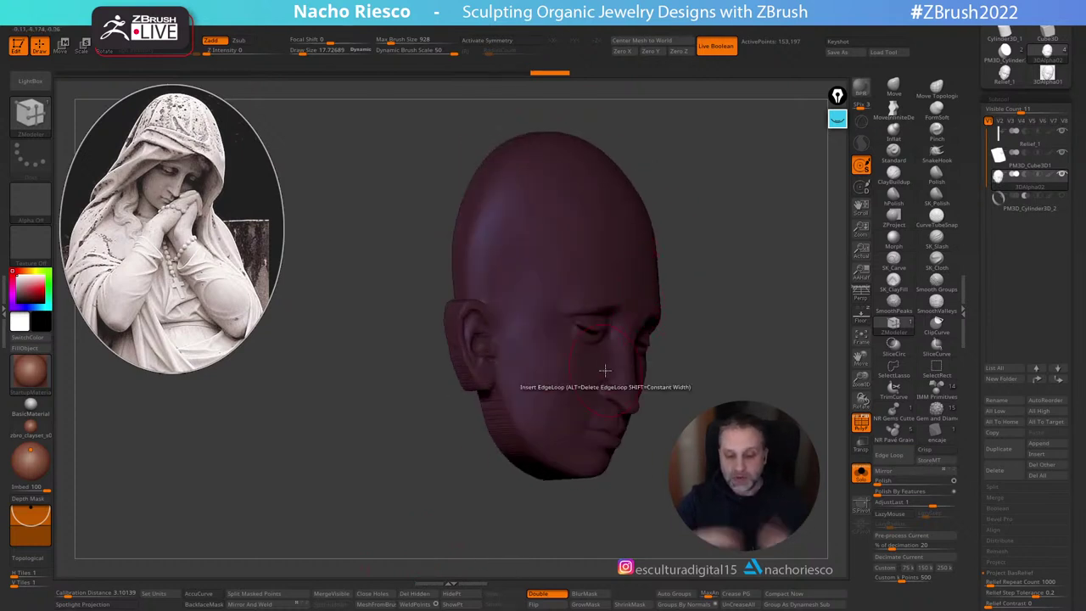
Step: Remesh the head using DynaMesh Utility with a polycount of 1.5 million and blur set to 0
left_click_drag(770, 359, 658, 94)
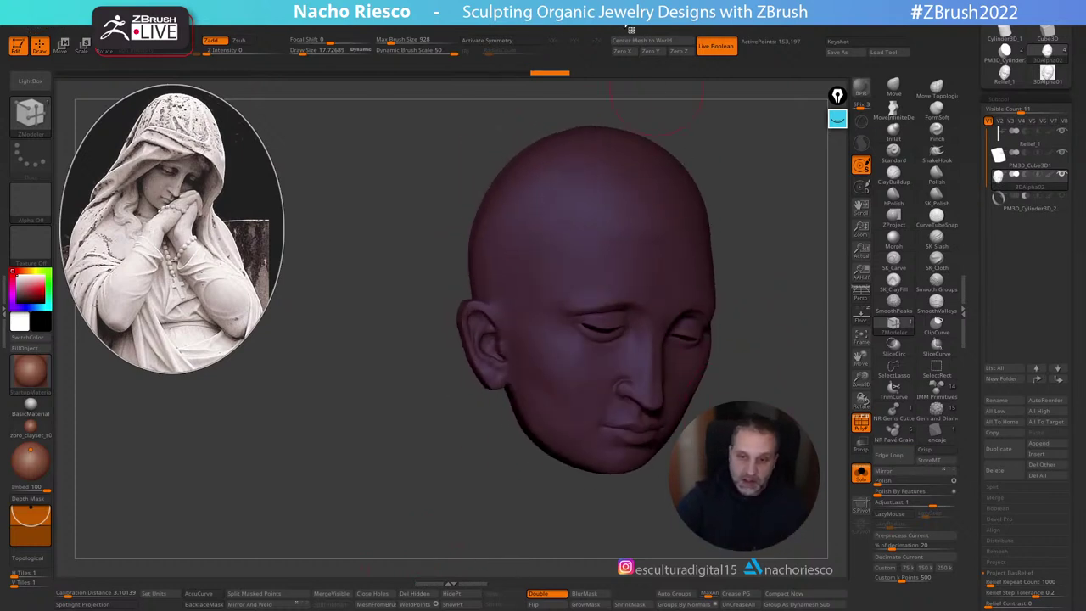
left_click(632, 31)
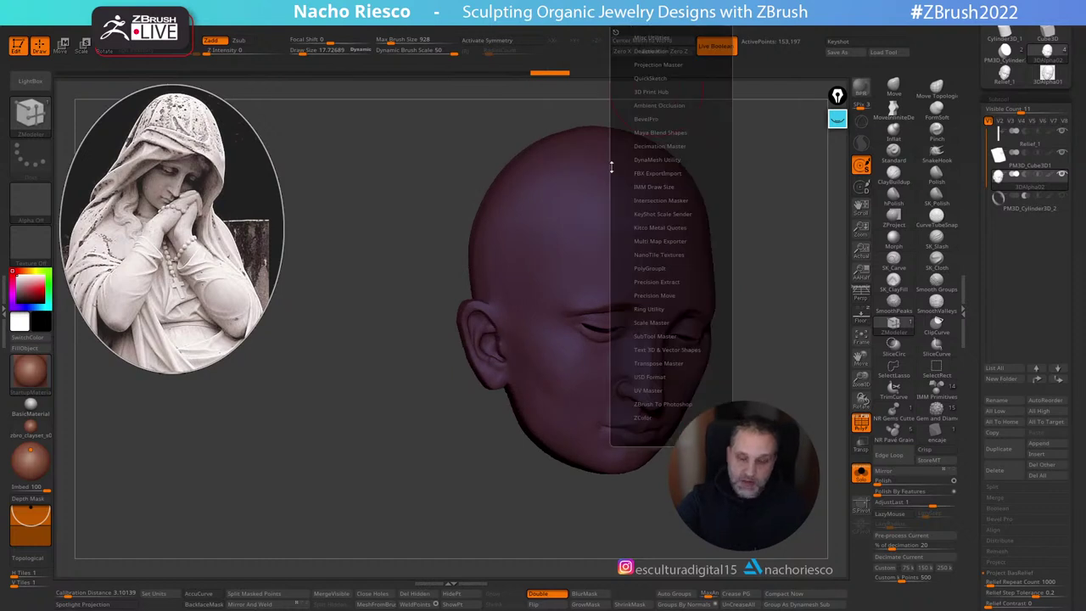
left_click(666, 160)
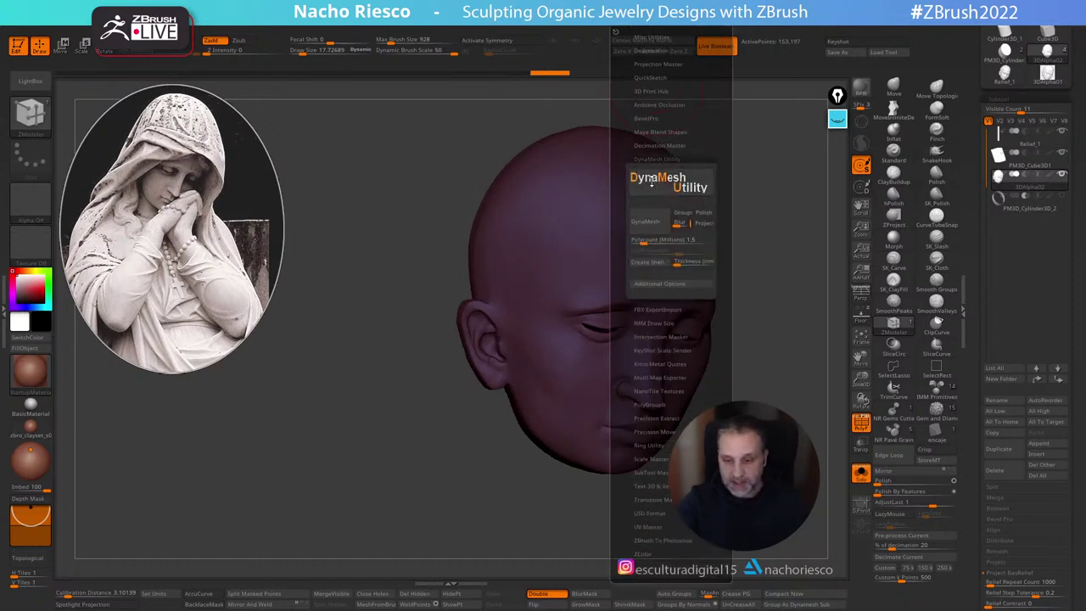
left_click(645, 241)
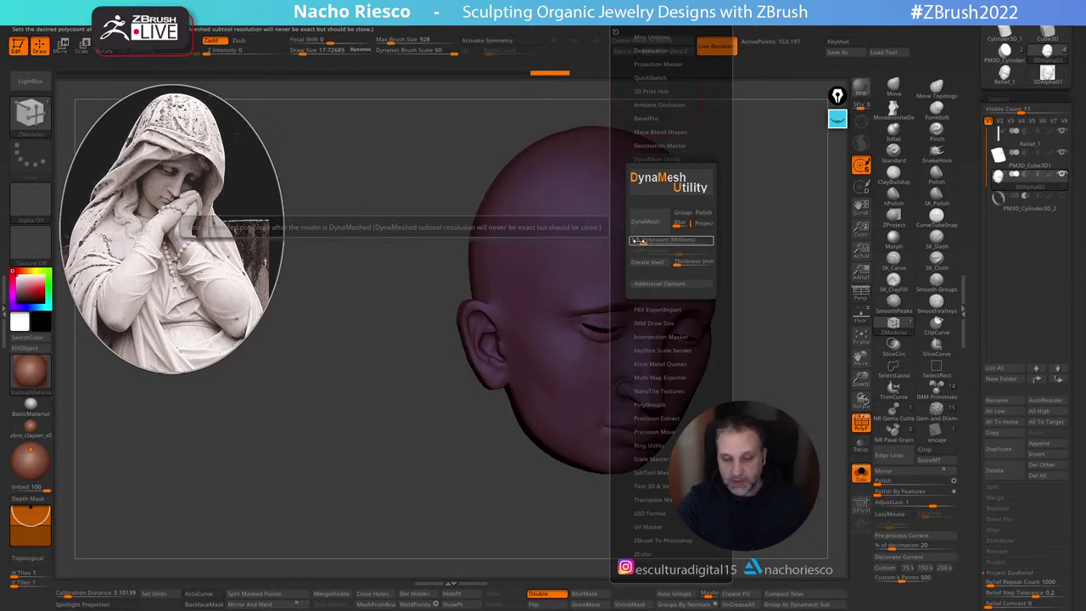
key("Return")
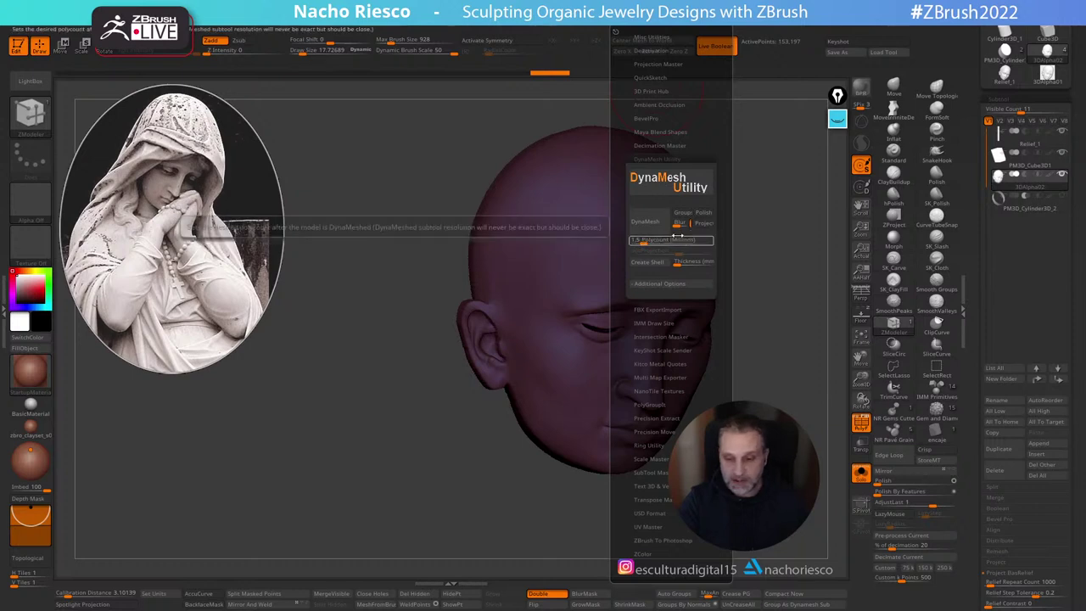
left_click(681, 225)
type("0")
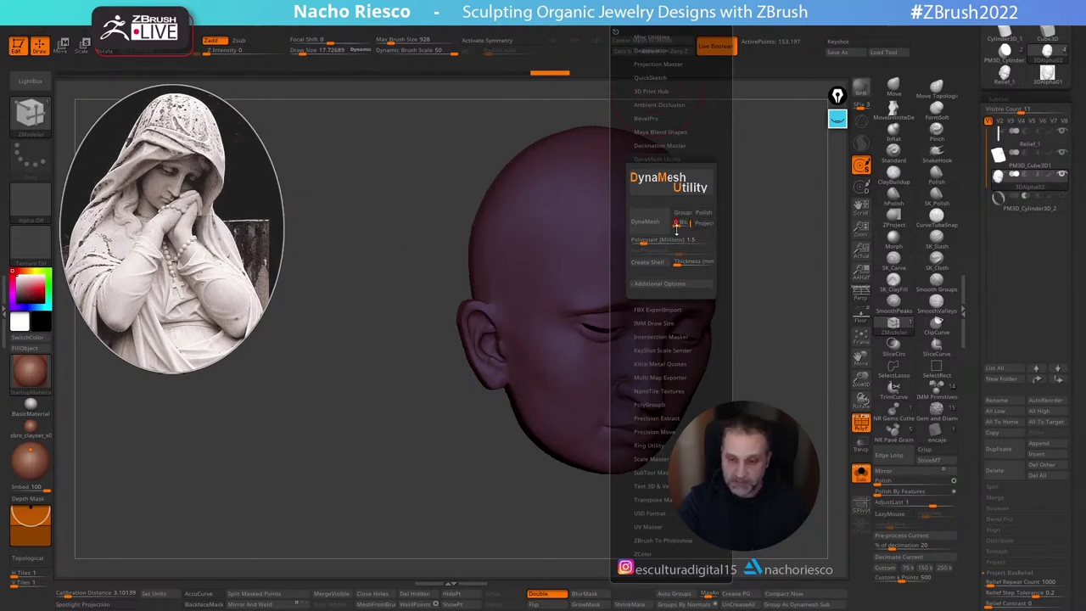
type("0")
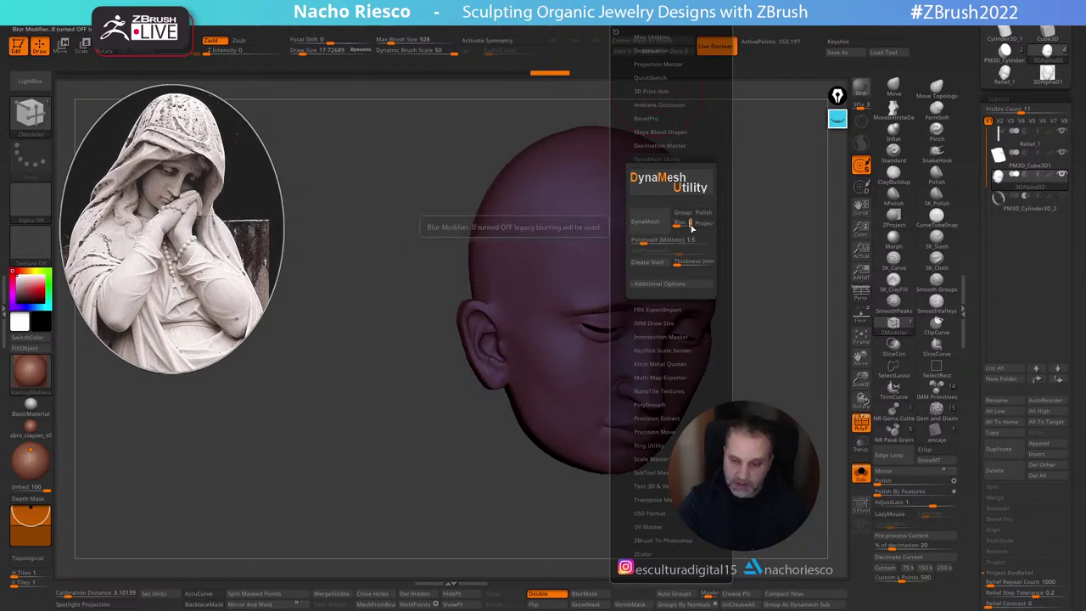
key("Return")
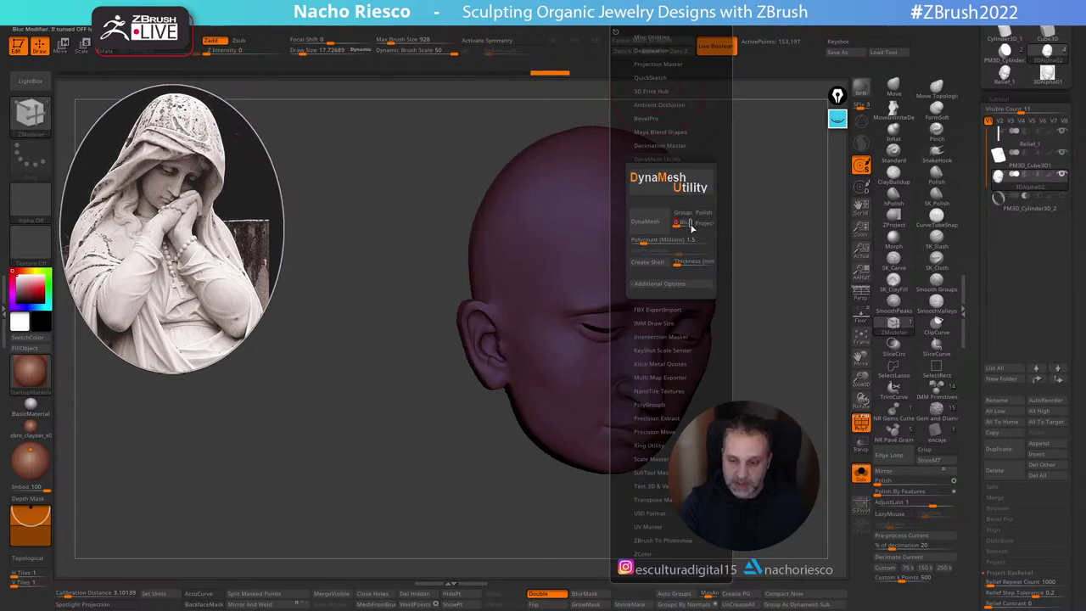
left_click(654, 228)
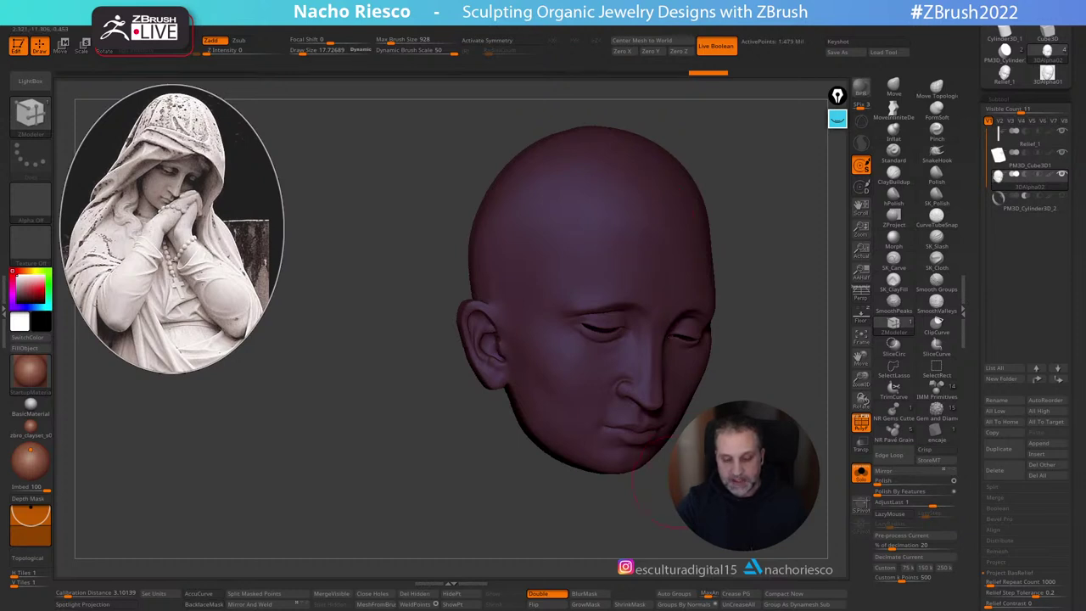
Step: Turn off the polyframe and smooth the stepped ridges on the ear and side wall with the SmoothPeaks brush
left_click_drag(670, 492, 683, 462)
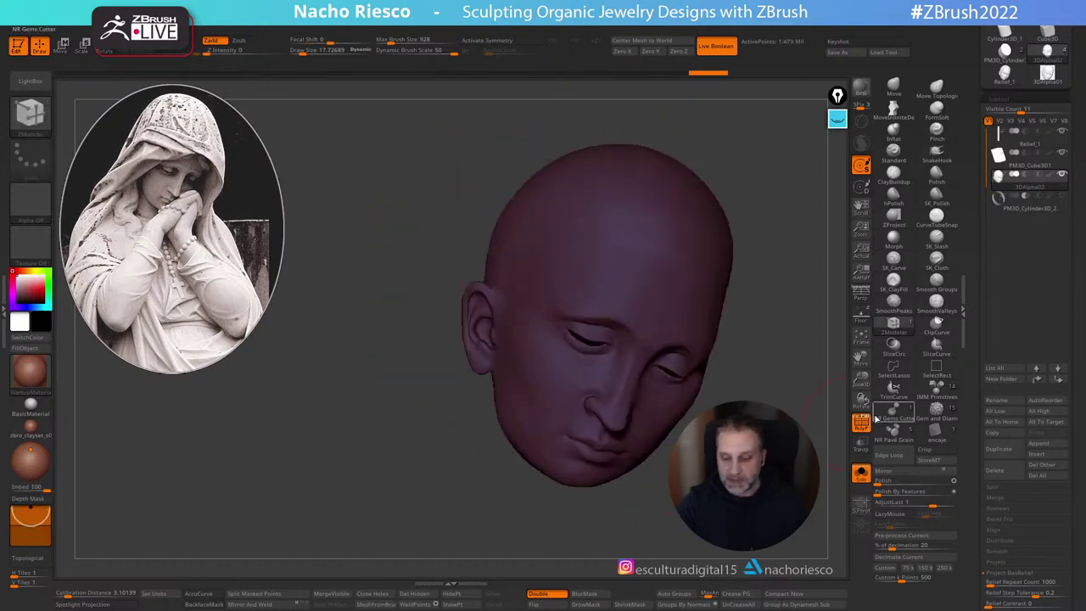
left_click(863, 420)
left_click_drag(764, 357, 823, 360)
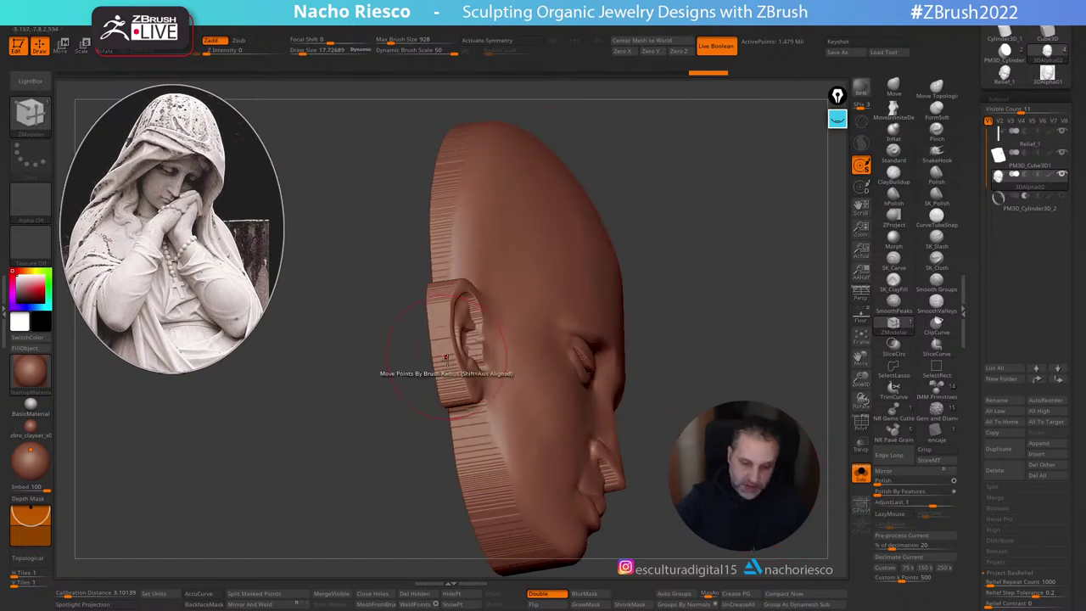
mouse_move(416, 322)
left_mouse_down()
mouse_move(399, 440)
mouse_move(399, 424)
left_mouse_up()
key("shift")
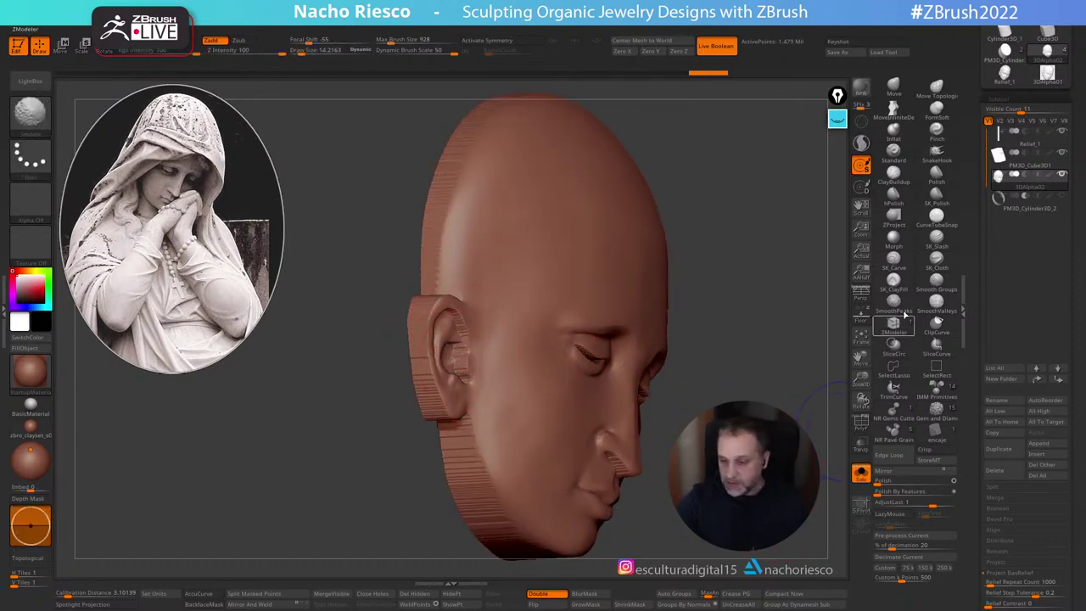
left_click(894, 311)
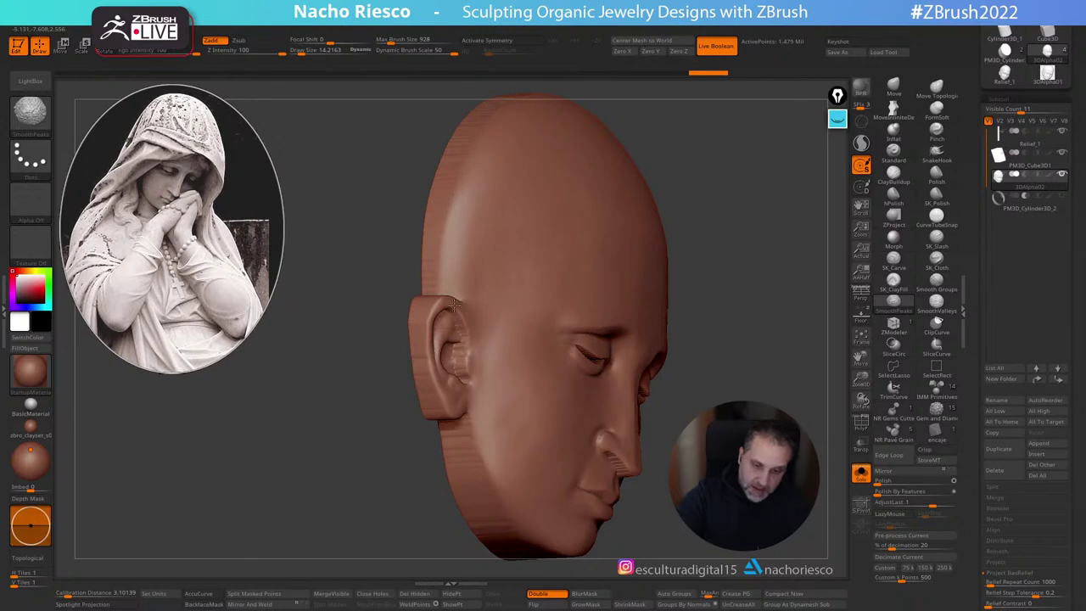
left_click_drag(736, 475, 760, 357)
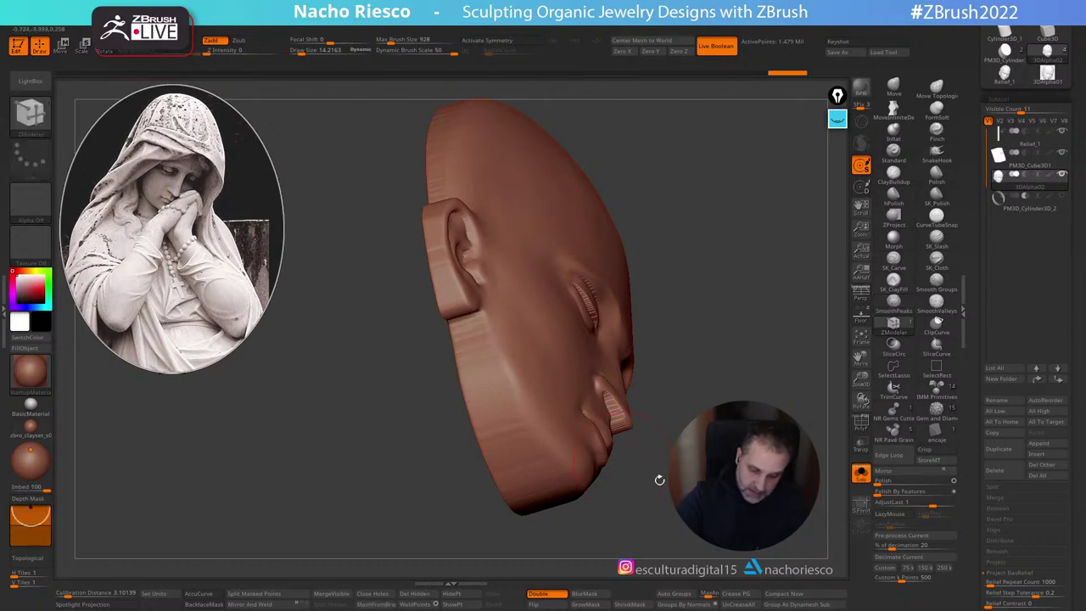
Step: Smooth the stepped ridges under the nose and around the lips with a smaller SmoothPeaks brush
right_click_drag(659, 477, 580, 482)
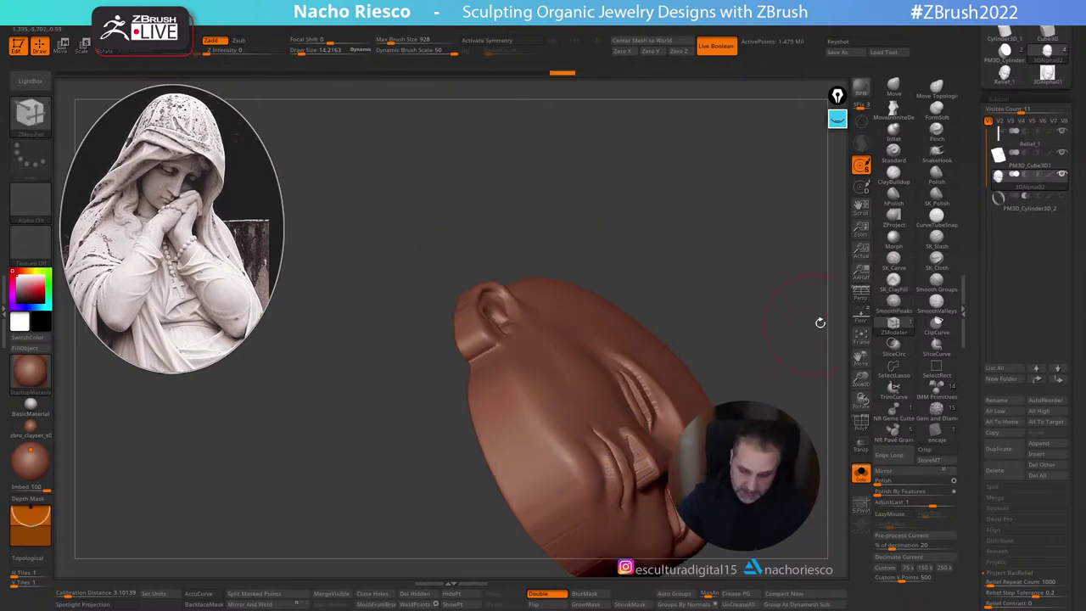
left_click_drag(819, 322, 785, 280)
left_click_drag(785, 339, 755, 424, "alt")
mouse_move(780, 475)
left_mouse_down()
mouse_move(736, 517)
mouse_move(728, 549)
left_mouse_up()
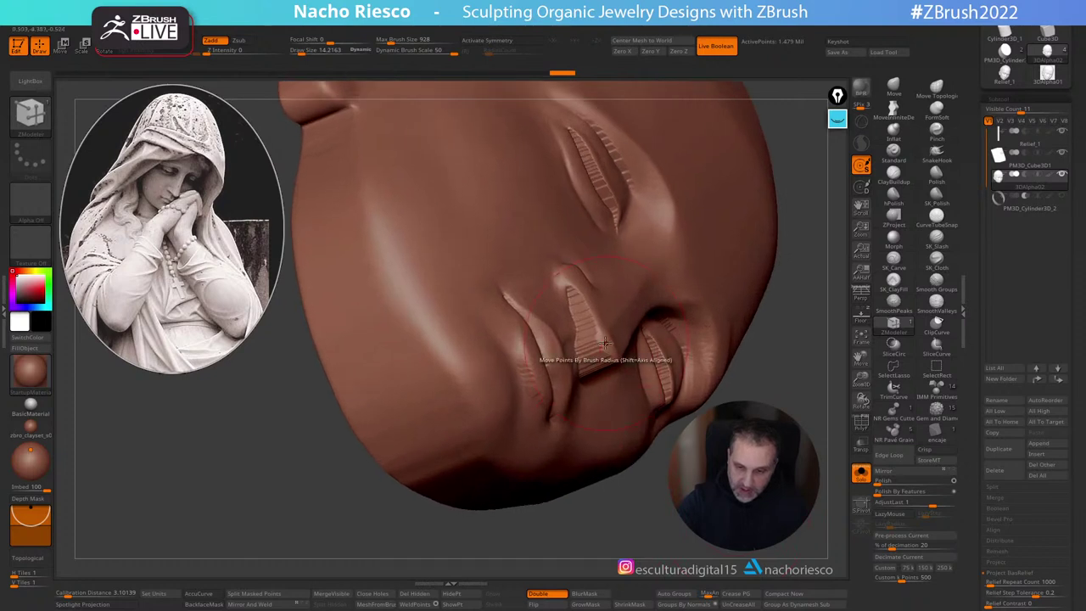
mouse_move(596, 347)
left_mouse_down("shift")
mouse_move(572, 287)
mouse_move(613, 356)
mouse_move(585, 327)
left_mouse_up("shift")
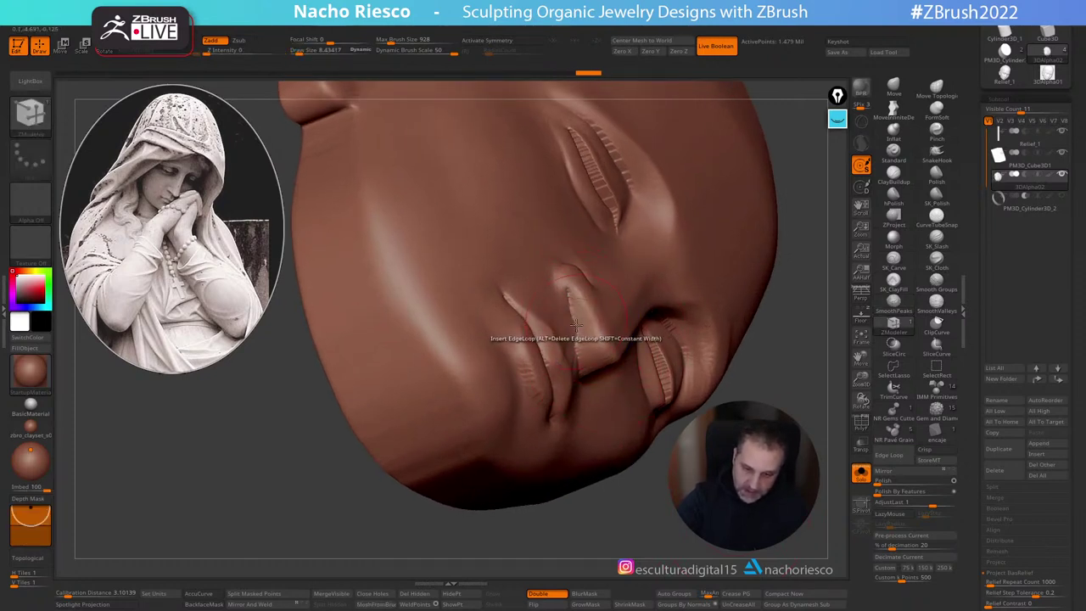
key("shift")
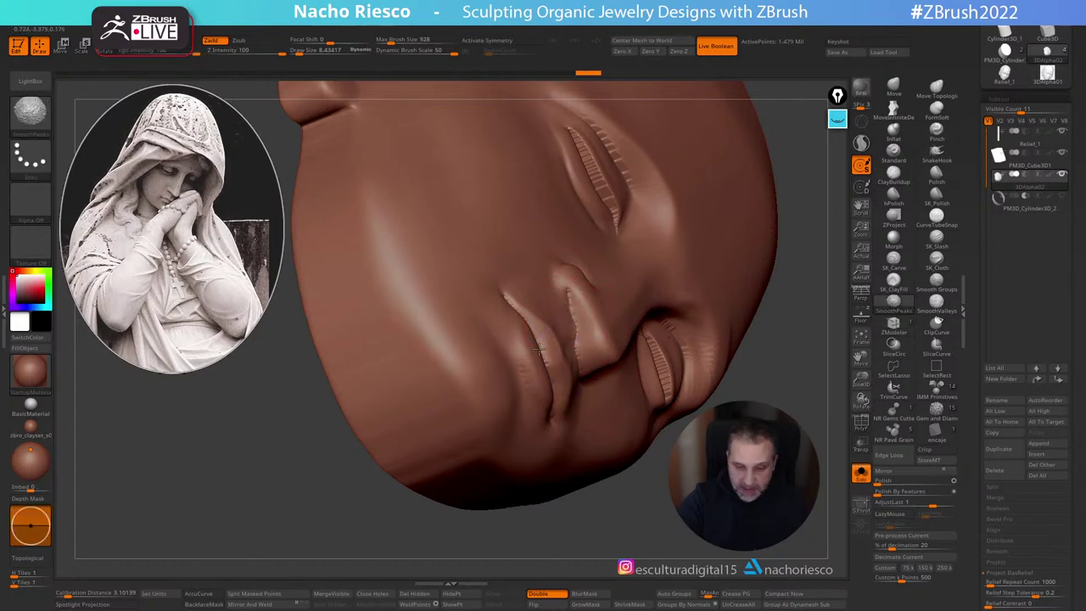
right_click_drag(588, 376, 628, 384)
key("shift")
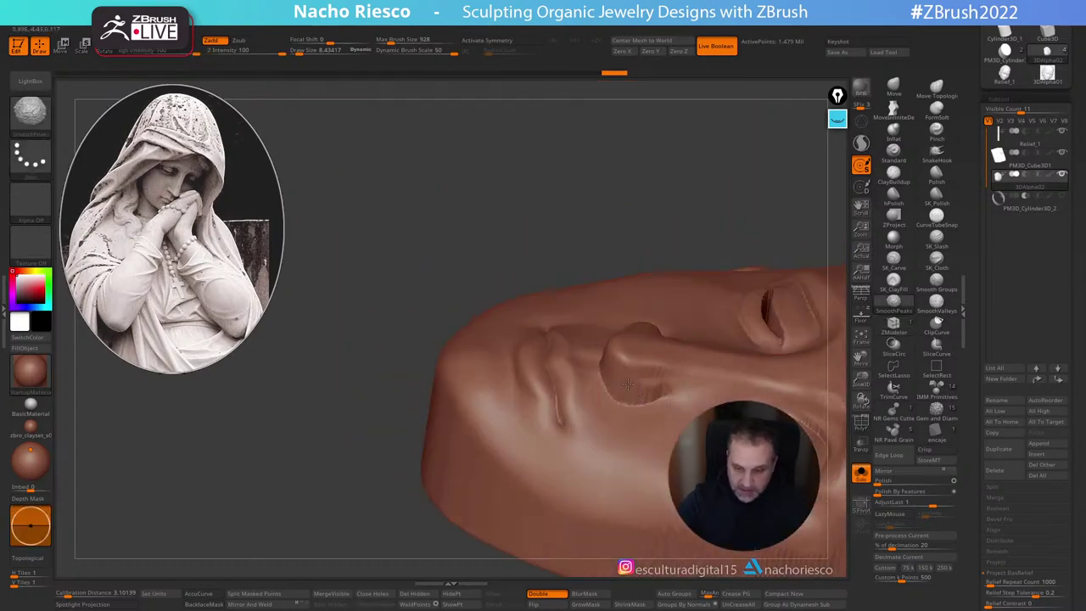
left_click_drag(642, 402, 655, 396, "shift")
Step: Smooth the stepped ridges on both eyelids and around the eye openings with SmoothPeaks
left_click_drag(712, 192, 587, 158, "alt")
key("shift")
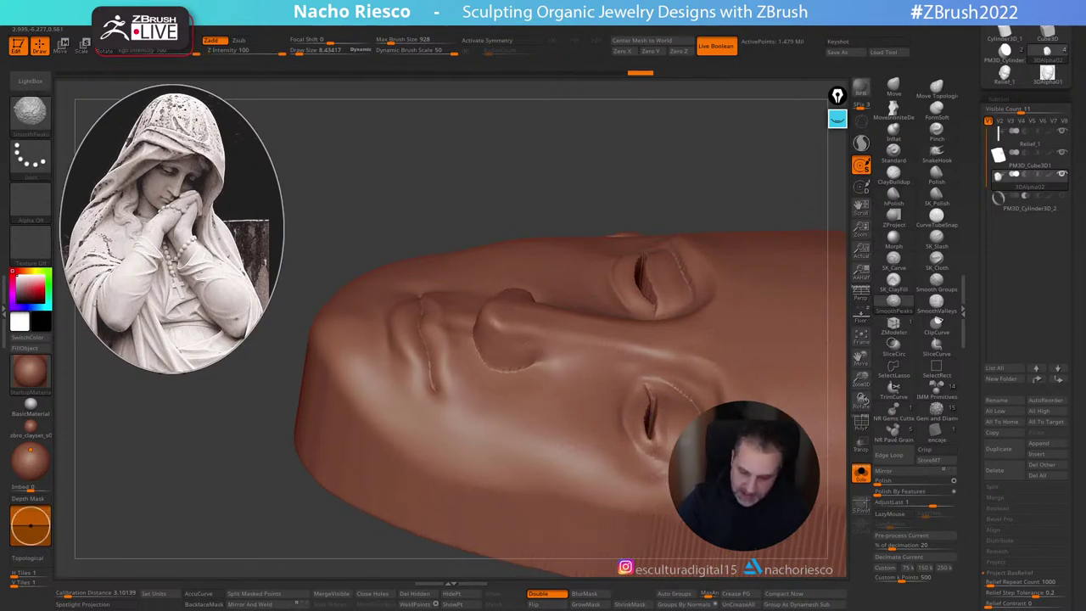
right_click_drag(585, 459, 609, 340)
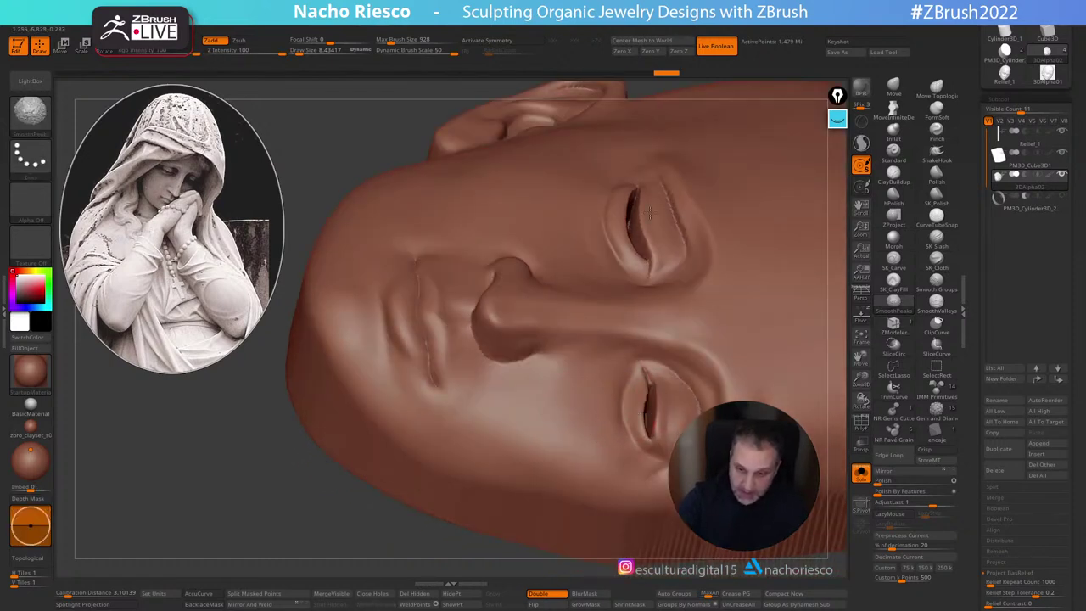
key("b")
key("z")
key("m")
right_click_drag(729, 323, 647, 228, "alt")
left_click_drag(571, 289, 567, 303, "shift")
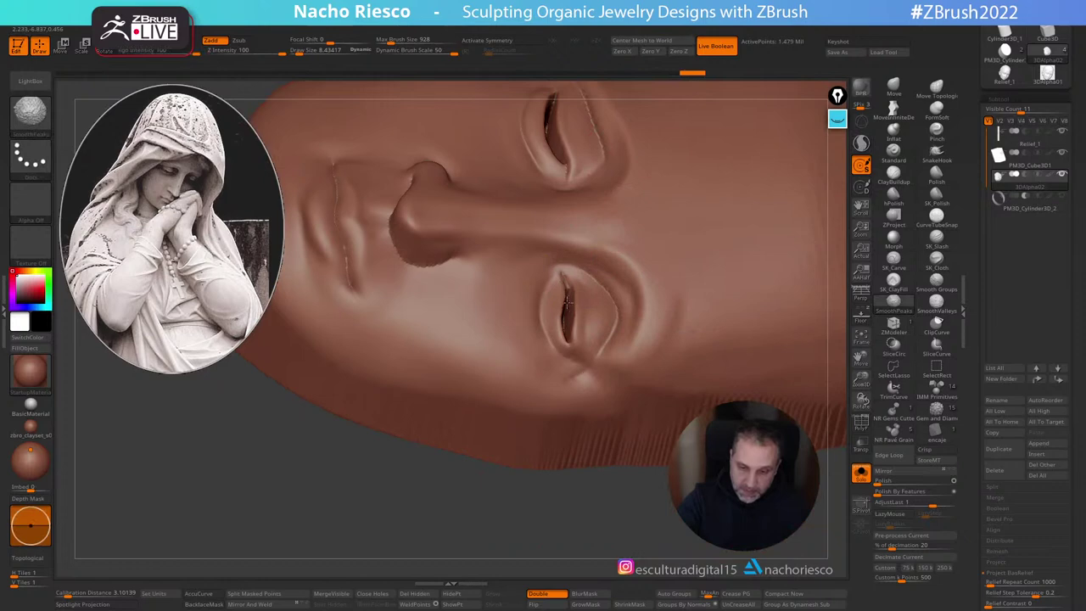
Step: Smooth the stepped ridges along the side wall from the chin past the cheek with the SmoothPeaks brush
right_click_drag(645, 433, 639, 334)
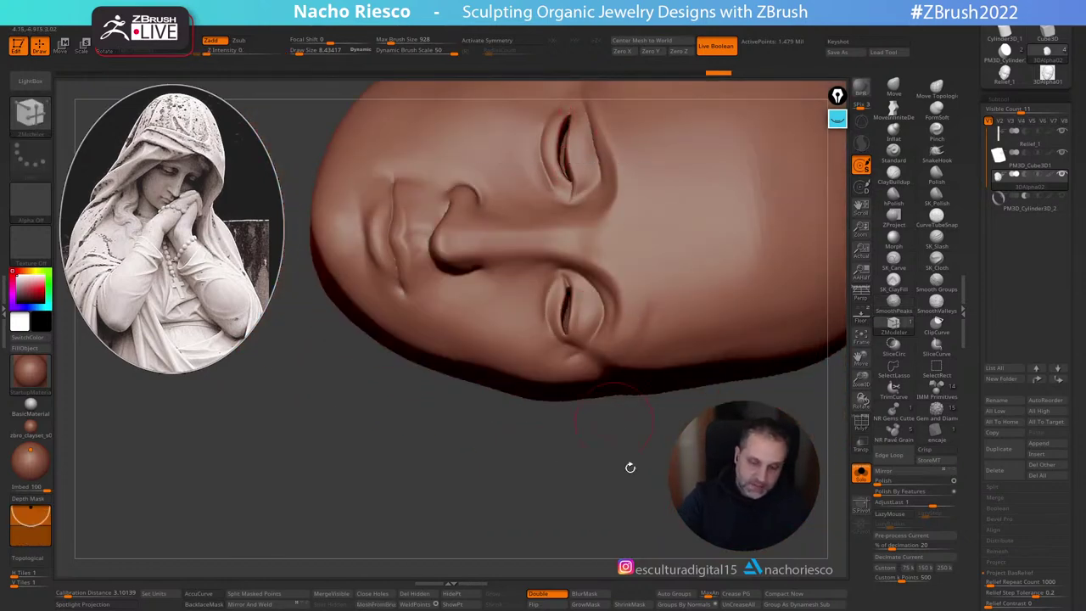
mouse_move(631, 466)
right_mouse_down()
mouse_move(575, 517)
mouse_move(594, 364)
right_mouse_up()
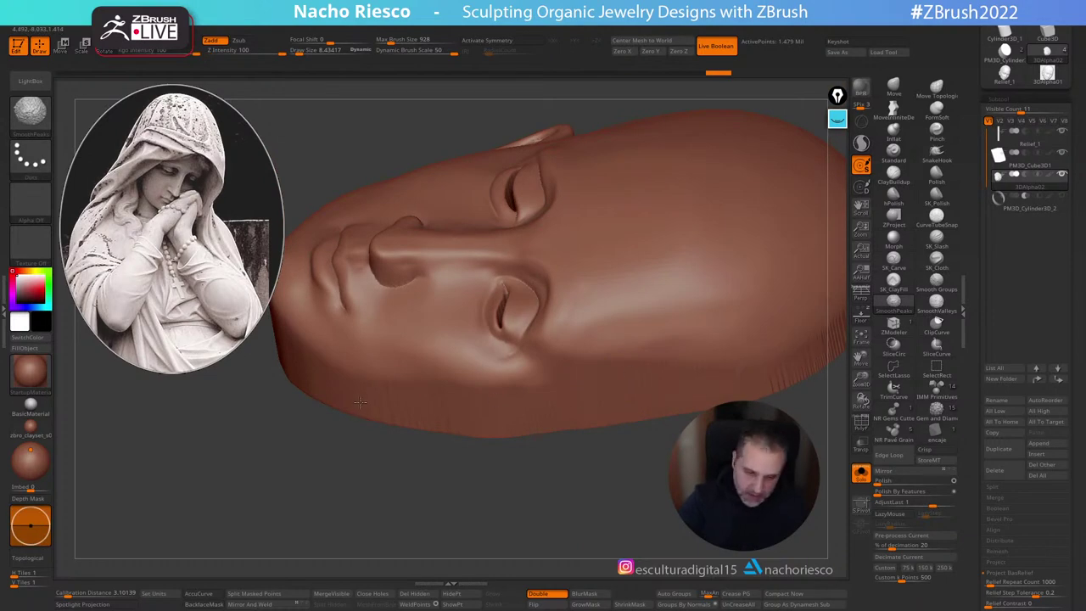
left_click_drag(360, 402, 731, 356, "shift")
mouse_move(594, 475)
right_mouse_down()
mouse_move(657, 539)
mouse_move(608, 581)
right_mouse_up()
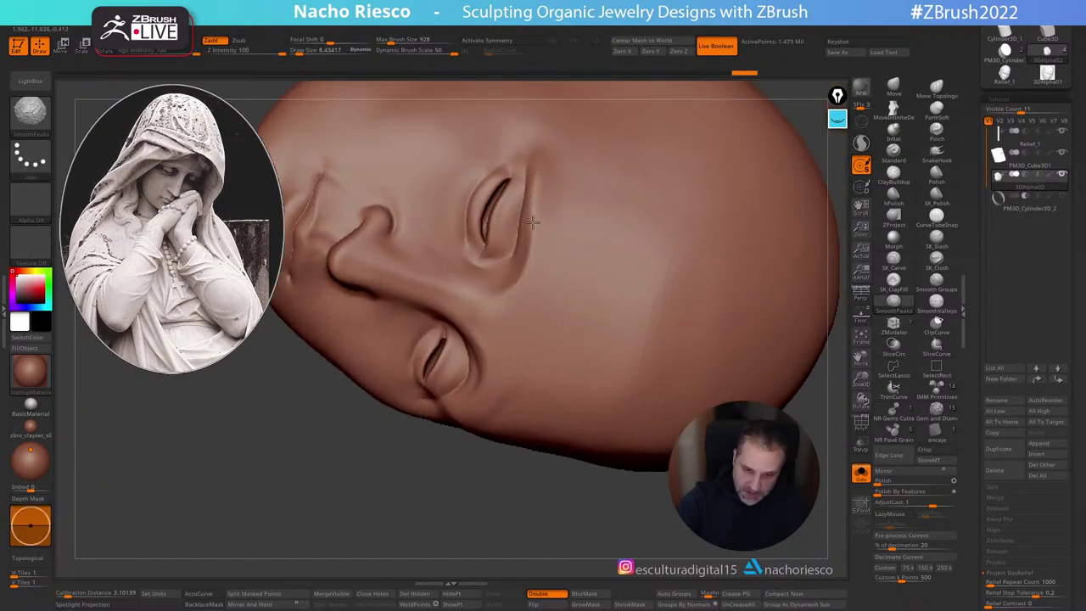
Step: Smooth the stepped ridges on the side wall around the crown of the head with SmoothPeaks
right_click_drag(585, 509, 475, 475, "ctrl")
left_click_drag(757, 352, 789, 233, "shift")
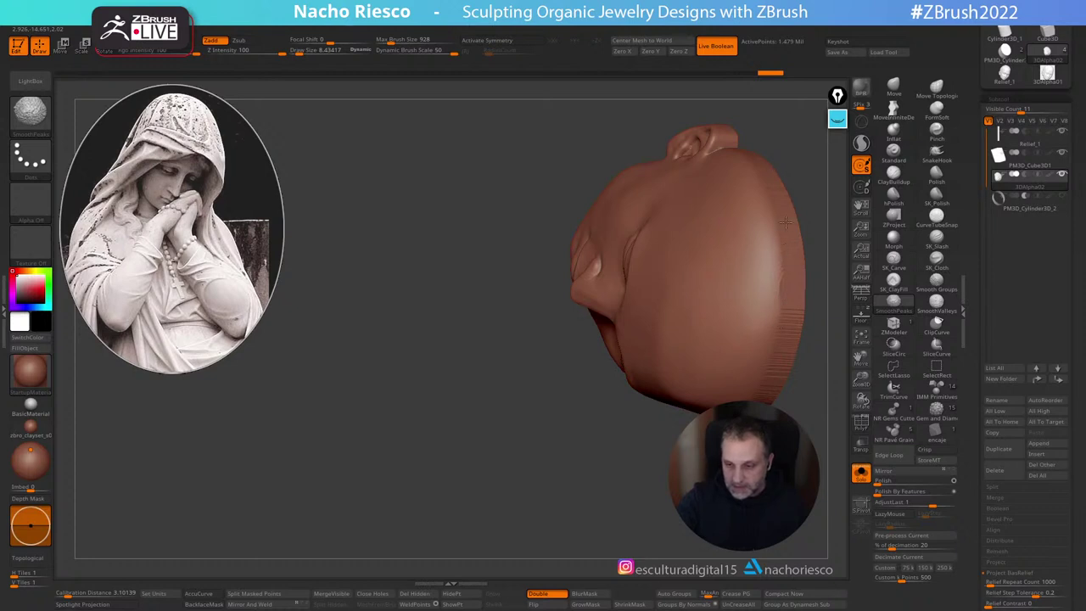
left_click_drag(778, 349, 775, 370, "shift")
right_click_drag(775, 370, 851, 524)
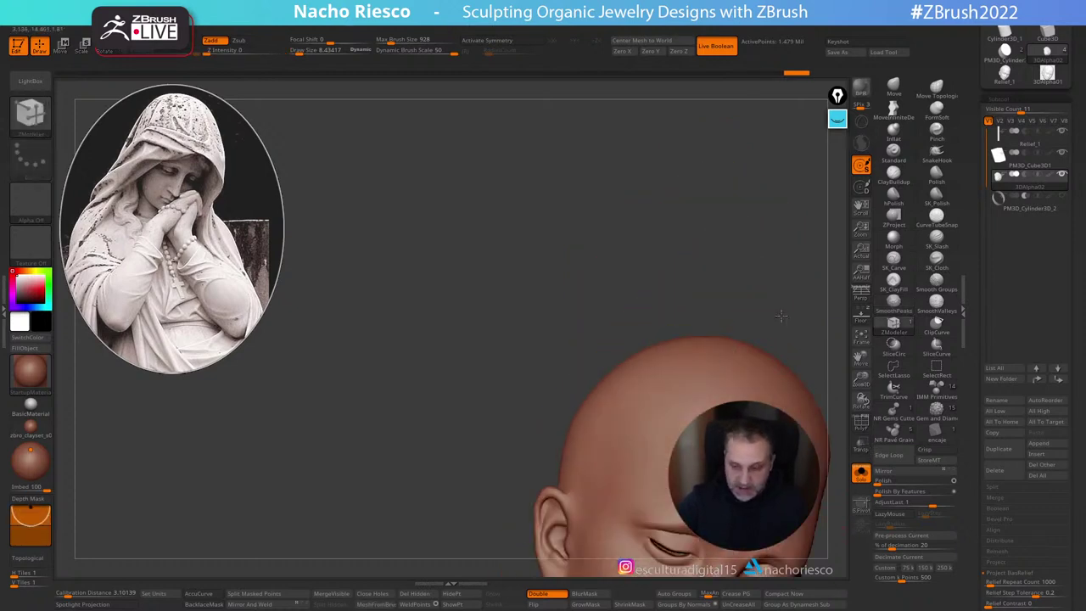
Step: Check the front view of the head against the statue photo by briefly overlaying the floor reference image
right_click_drag(780, 315, 604, 139, "alt")
right_click_drag(726, 310, 722, 287, "ctrl")
right_click_drag(727, 361, 740, 324, "alt")
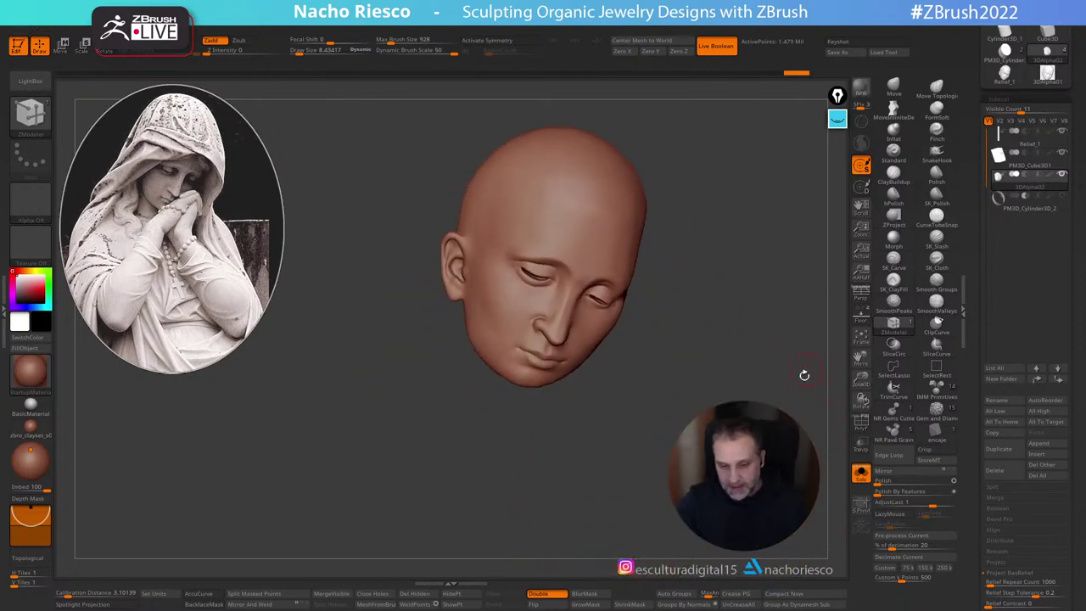
right_click_drag(804, 373, 799, 415, "alt")
left_click(862, 318)
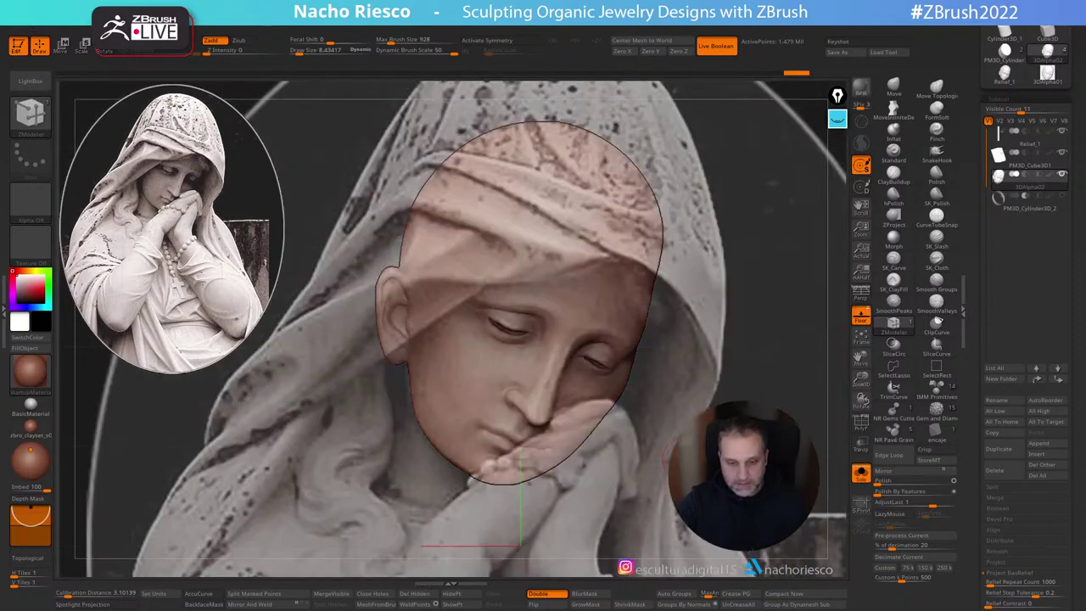
key("f")
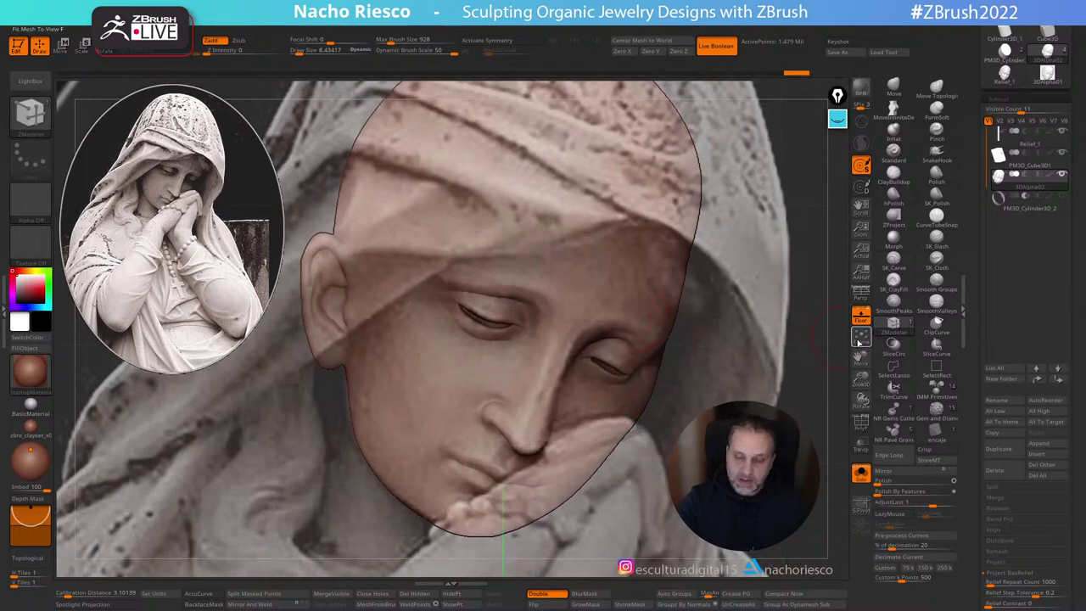
left_click(860, 316)
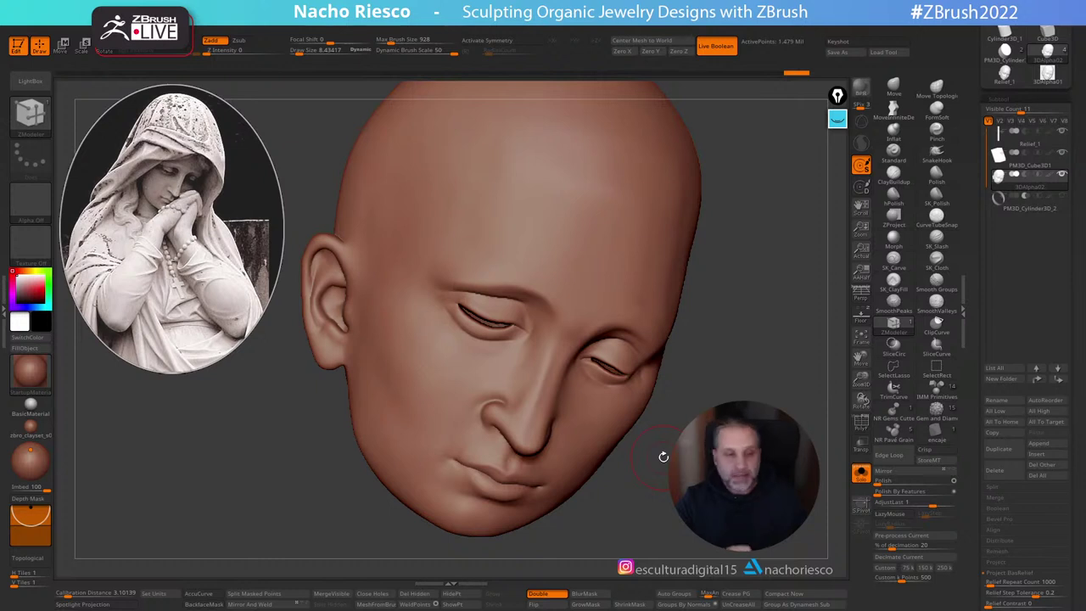
left_click(30, 29)
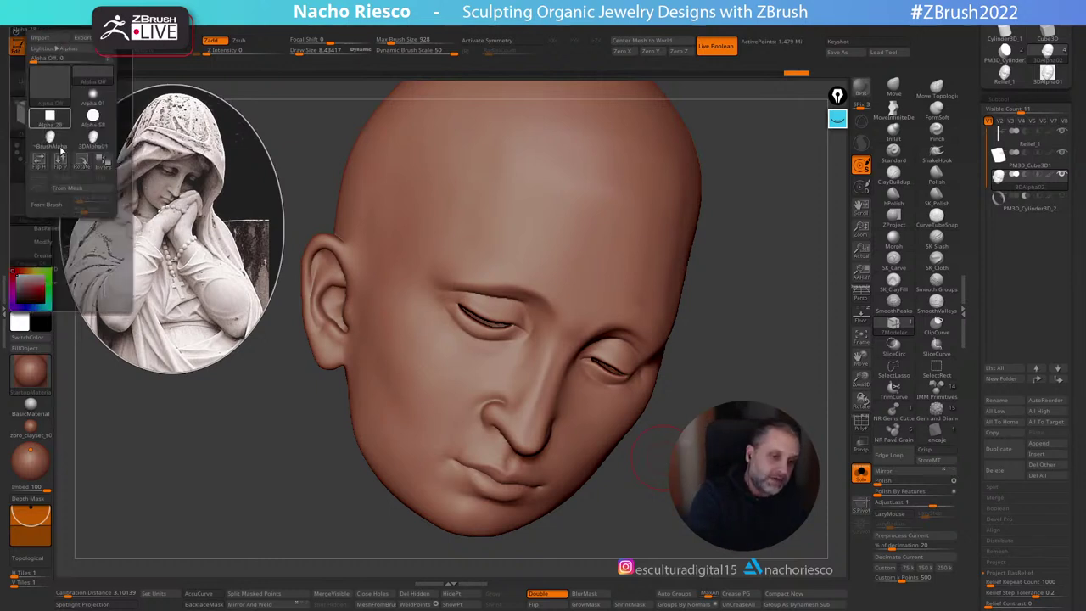
left_click(75, 188)
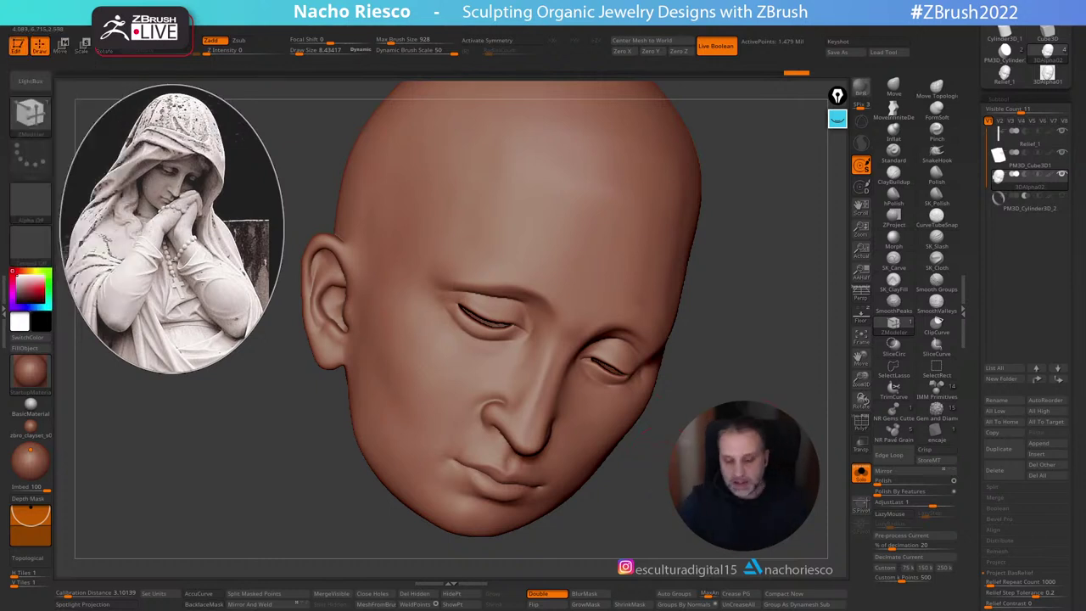
left_click_drag(704, 467, 695, 390, "alt")
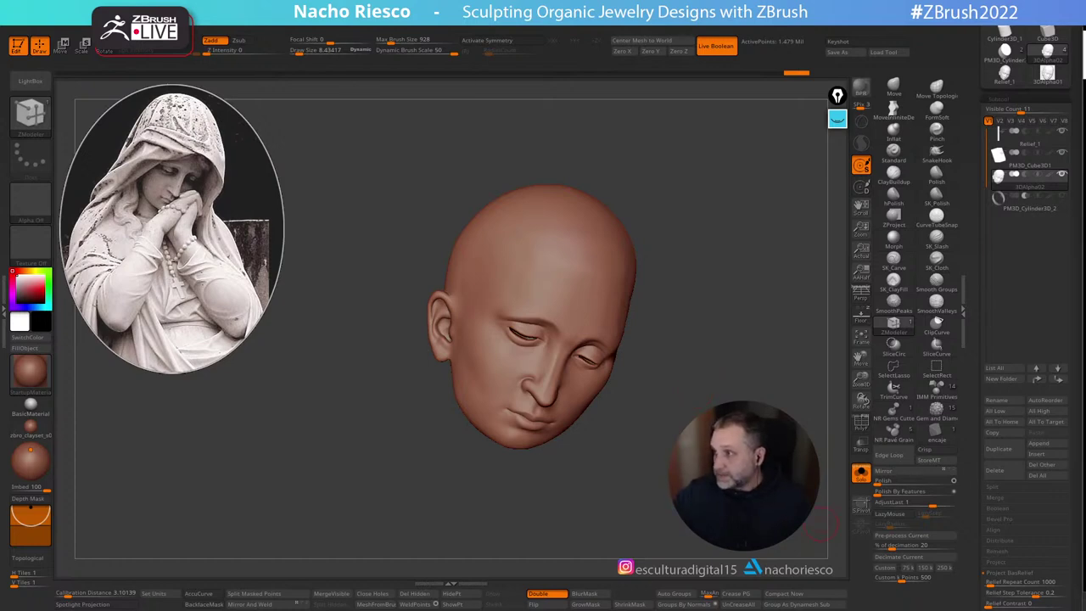
Step: Switch to the web browser and open the Digital Renders gallery on the jewelry artist's bookmarked website
left_click_drag(1085, 170, 503, 90)
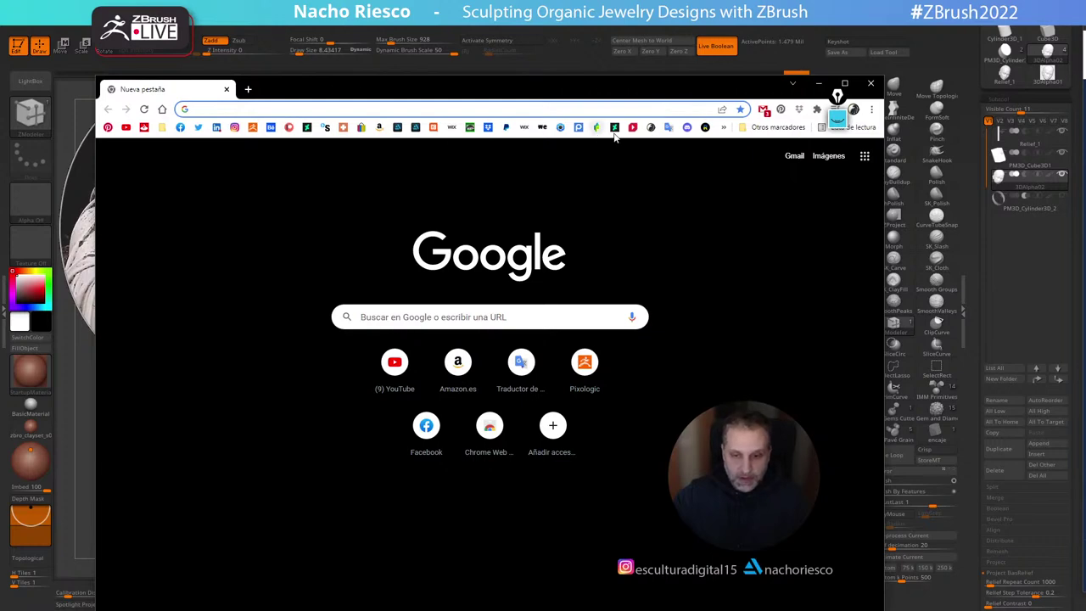
left_click(650, 127)
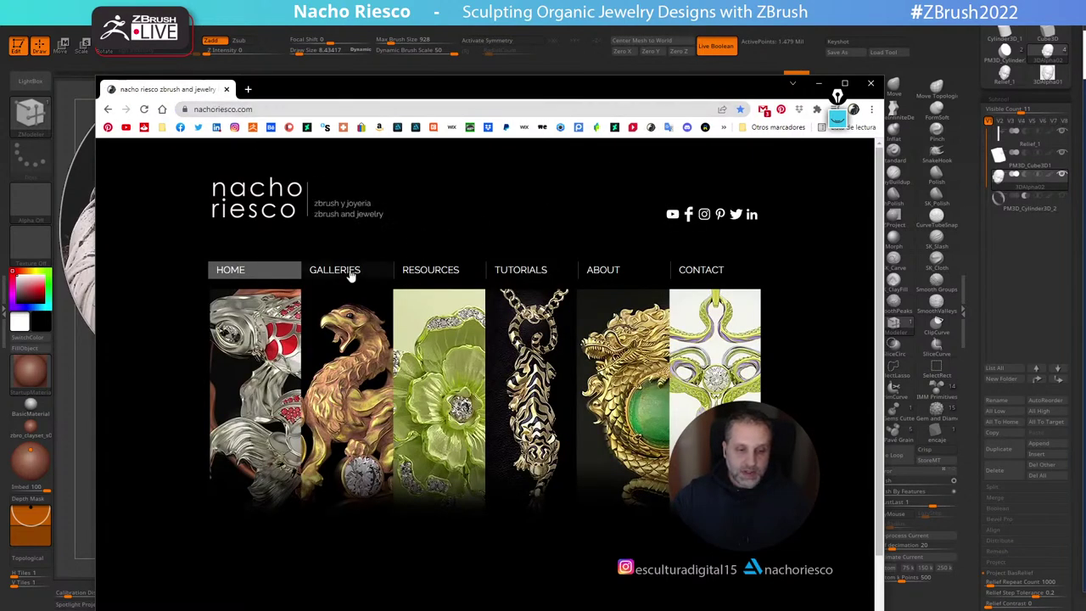
left_click(344, 272)
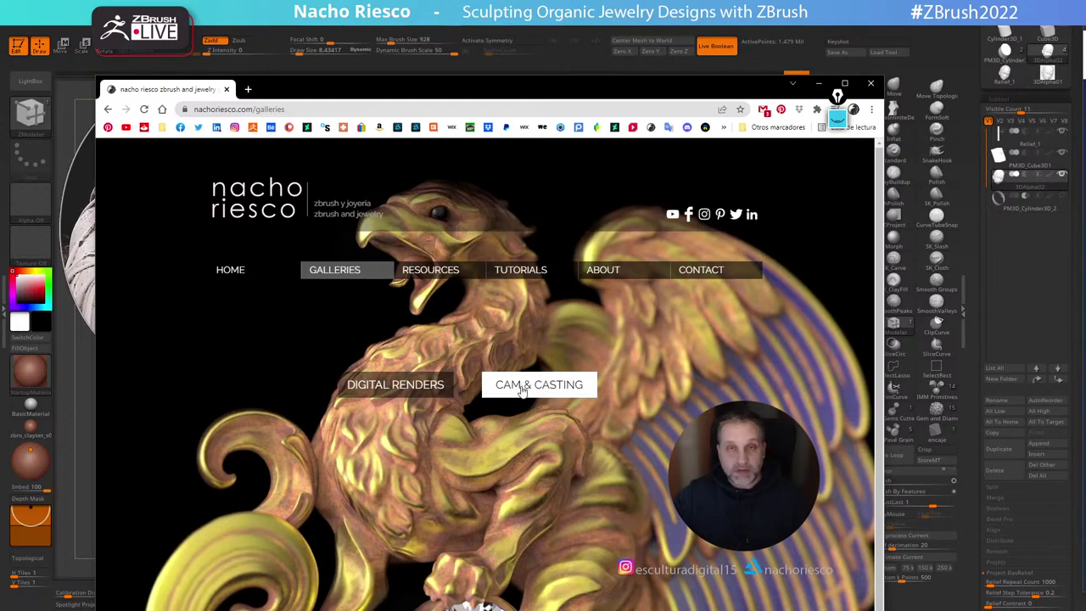
left_click(381, 393)
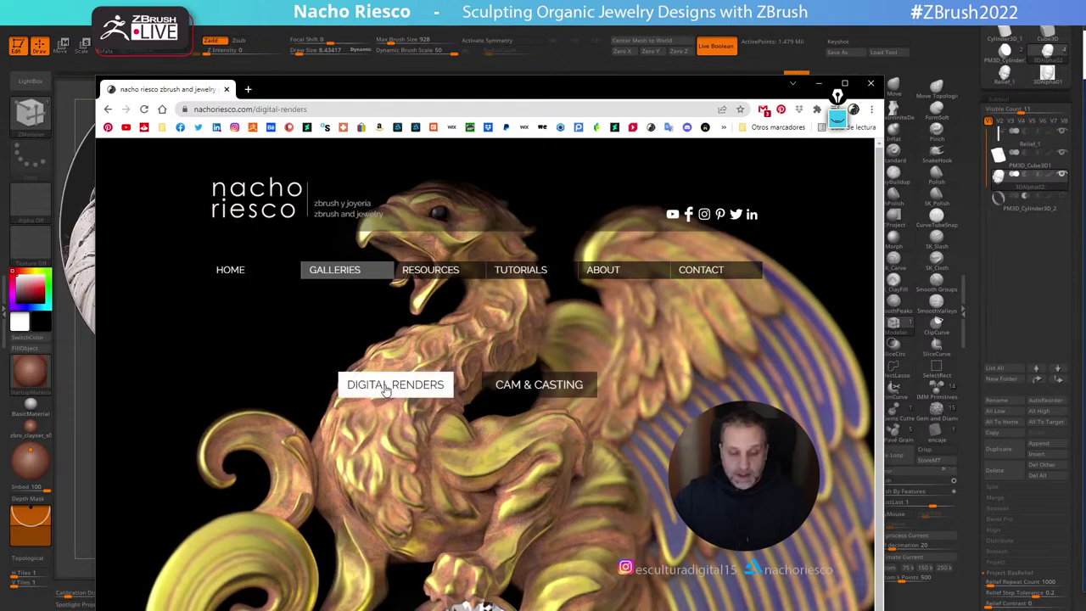
Step: Look through the jewelry renders in the gallery and return to ZBrush
scroll(518, 395, "down", 2)
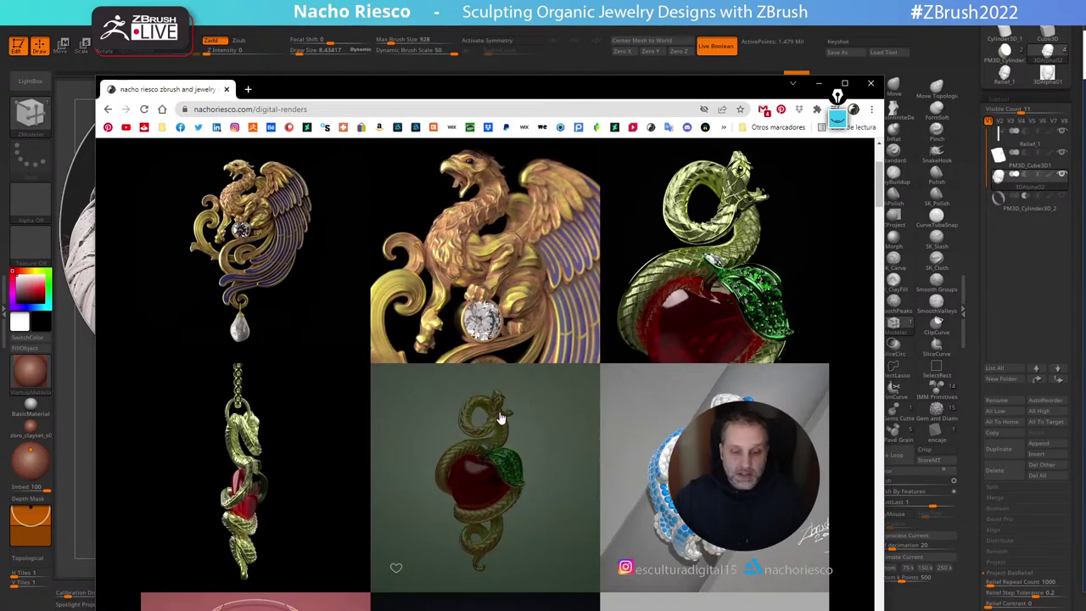
scroll(501, 420, "down", 1)
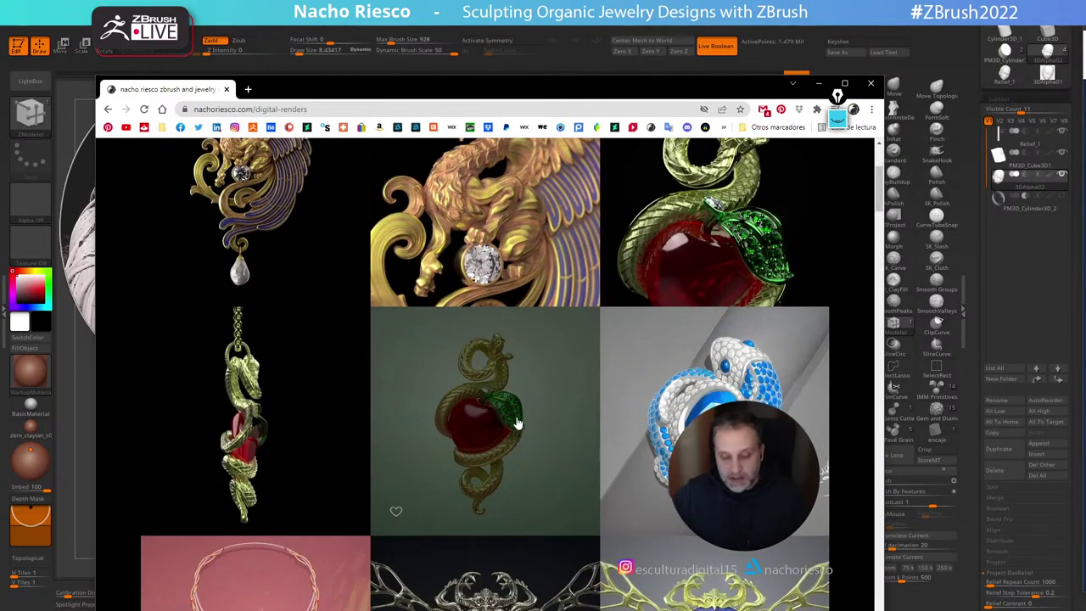
scroll(522, 433, "down", 2)
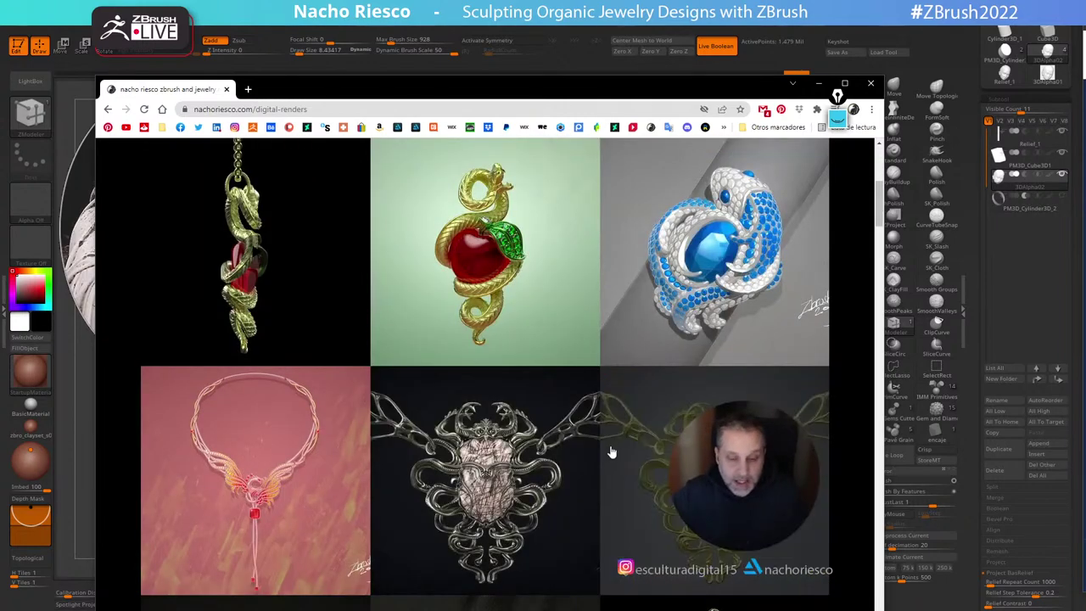
scroll(605, 454, "down", 3)
scroll(540, 439, "down", 2)
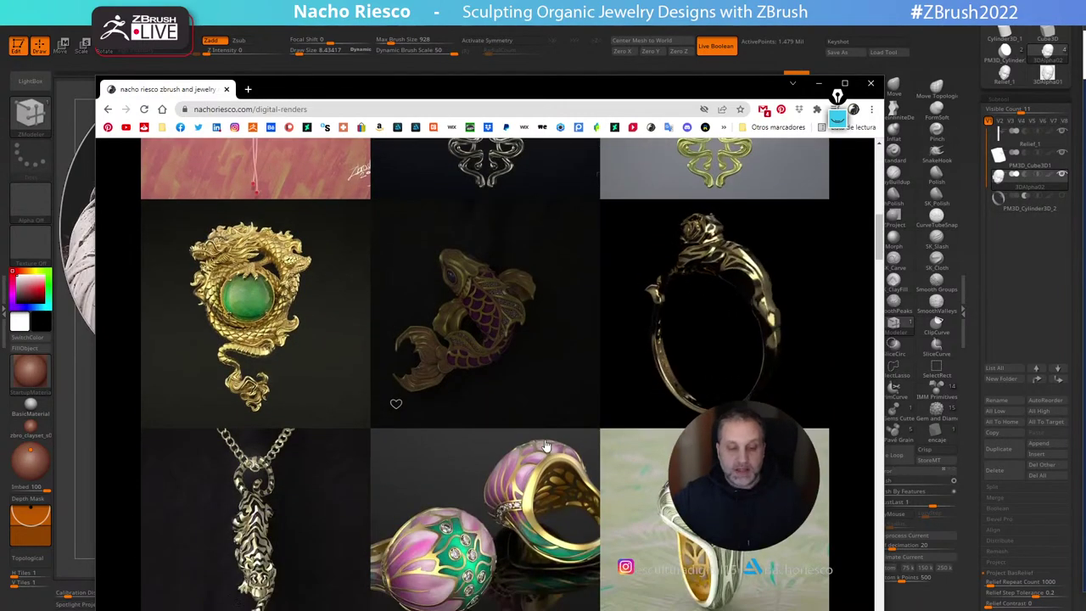
scroll(545, 447, "down", 2)
scroll(543, 453, "down", 2)
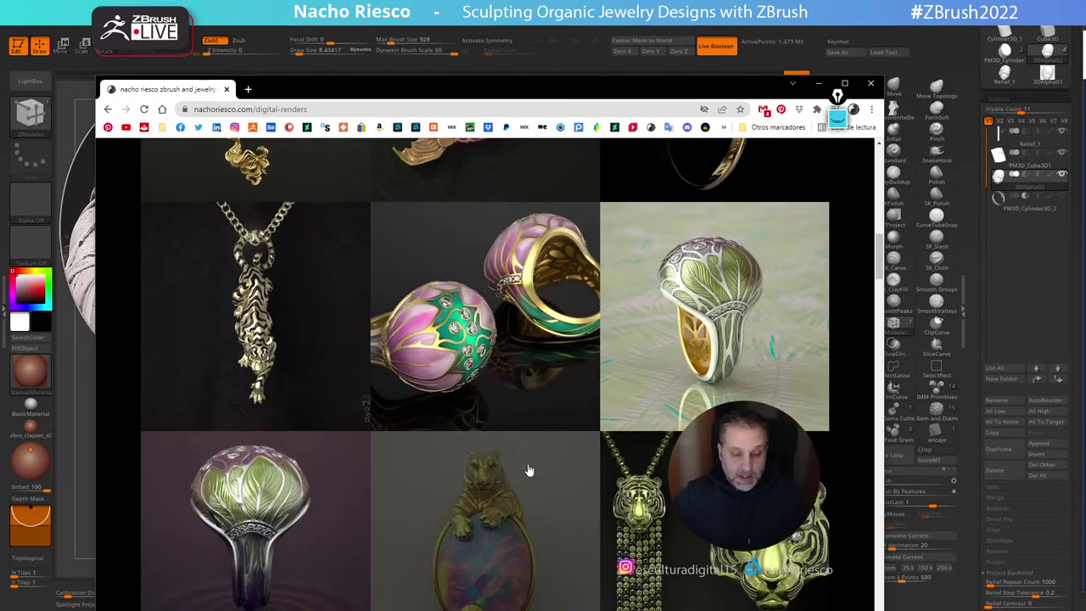
scroll(528, 468, "up", 4)
scroll(526, 472, "up", 8)
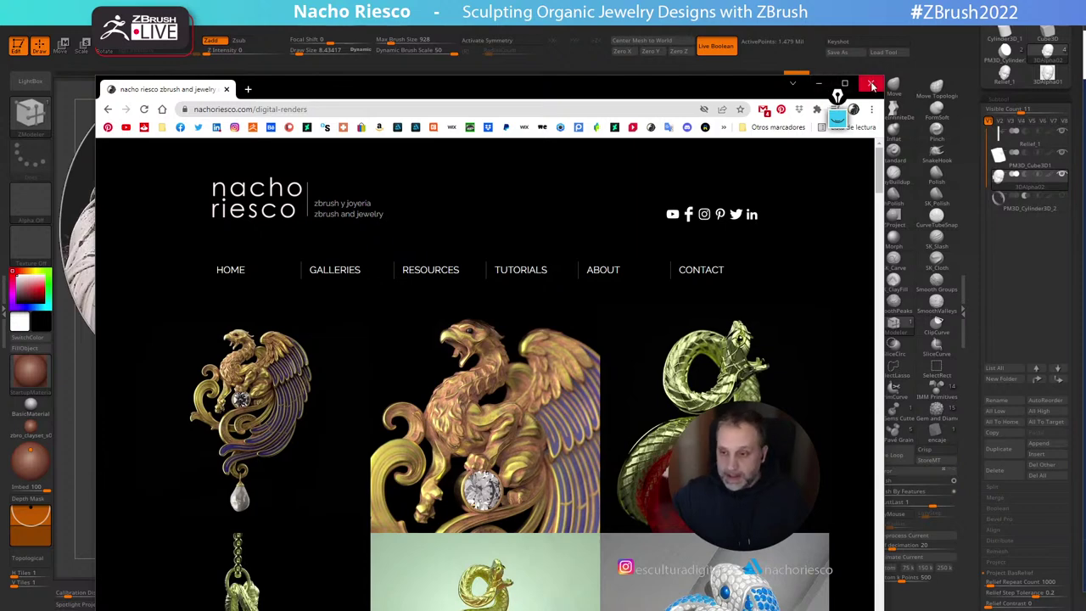
left_click(819, 85)
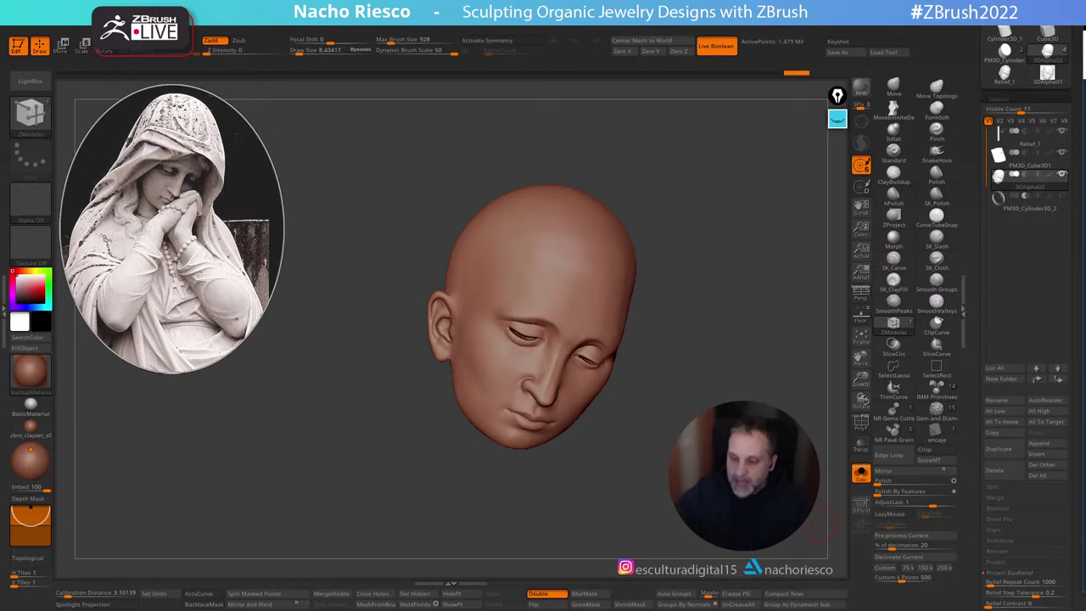
Step: Leave Solo mode and hide the Relief_1 subtool to show the head together with the cube
left_click(860, 474)
left_click_drag(844, 393, 879, 275, "alt")
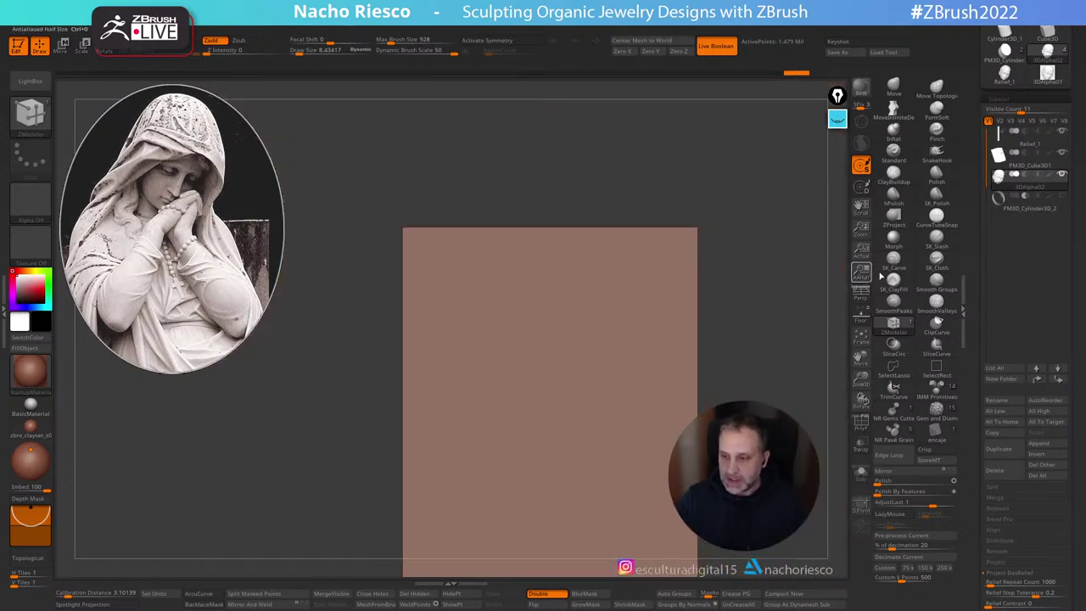
left_click(1063, 131)
left_click_drag(781, 394, 838, 391)
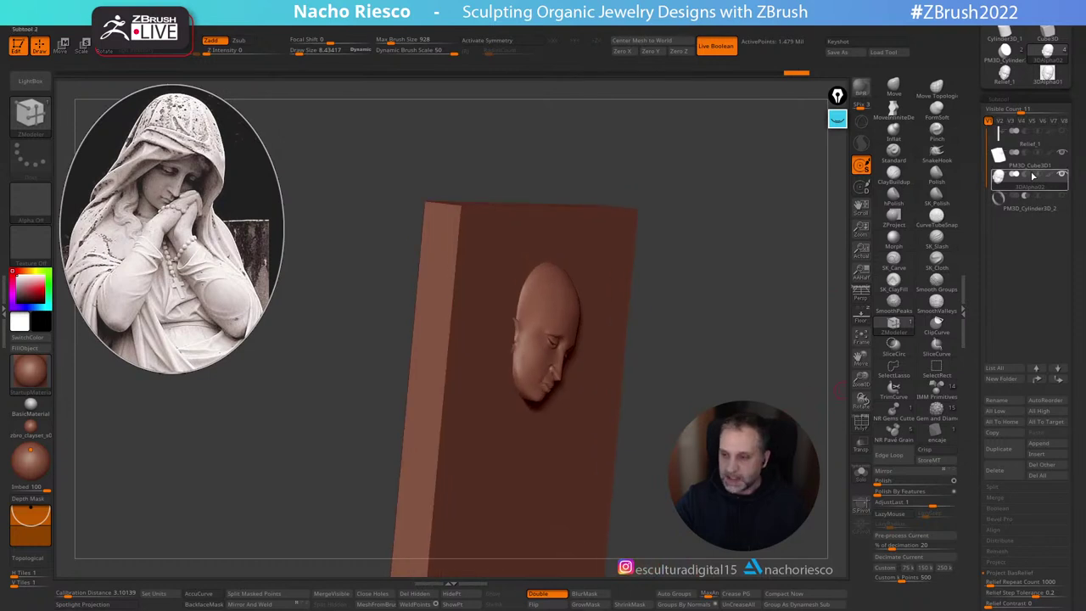
Step: Reorder the subtools so 3DAlpha02 sits above PM3D_Cube3D1, and set the cube to Boolean subtraction
left_click(1040, 381)
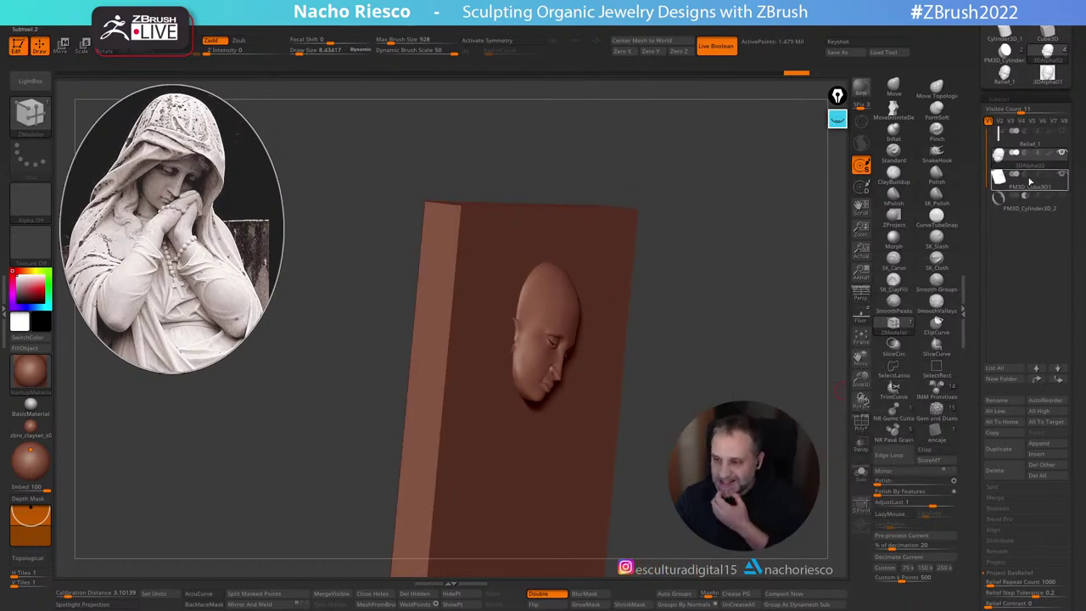
left_click(1062, 174)
mouse_move(755, 519)
left_mouse_down()
mouse_move(689, 528)
mouse_move(668, 508)
mouse_move(747, 516)
left_mouse_up()
mouse_move(1030, 165)
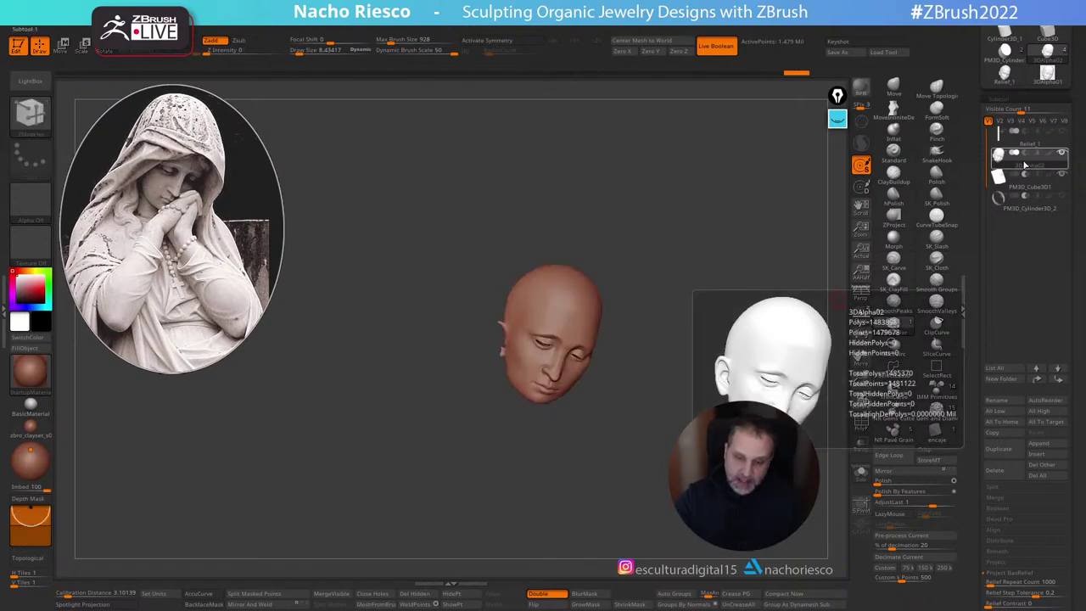
mouse_move(1021, 186)
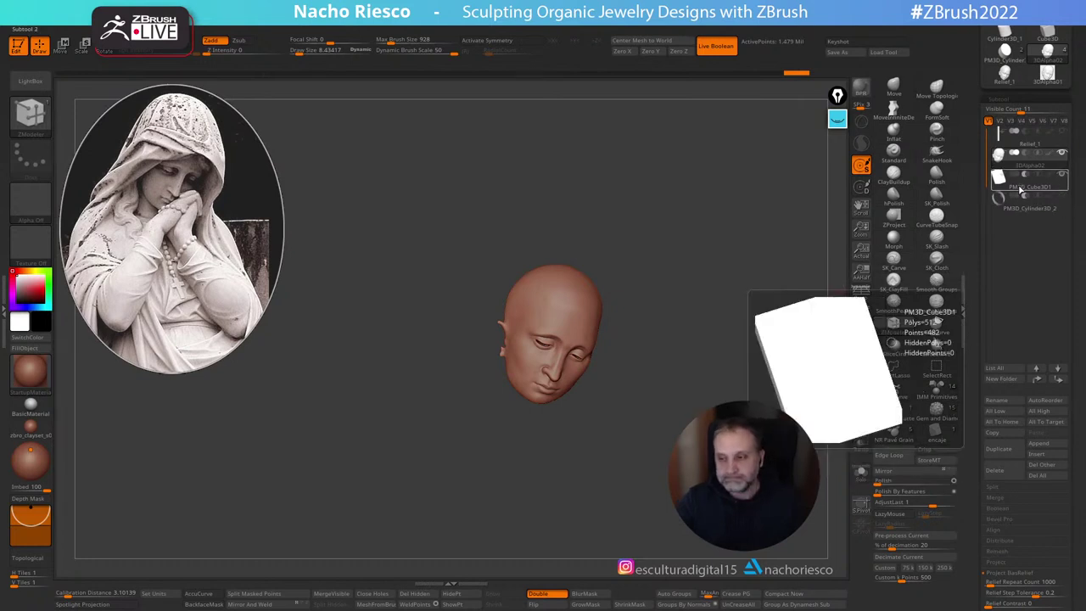
Step: Shift the subtracting PM3D_Cube3D1 slightly along its Z axis to adjust the cut at the back of the head
left_click(1022, 188)
left_click(861, 444)
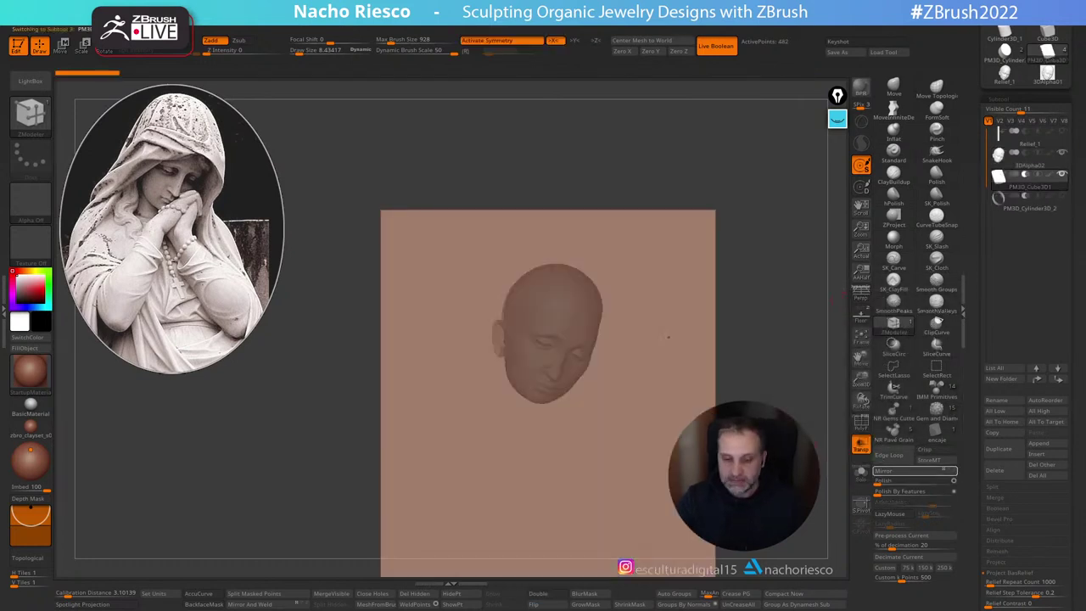
left_click_drag(777, 434, 801, 458)
left_click(861, 445)
key("w")
key("y")
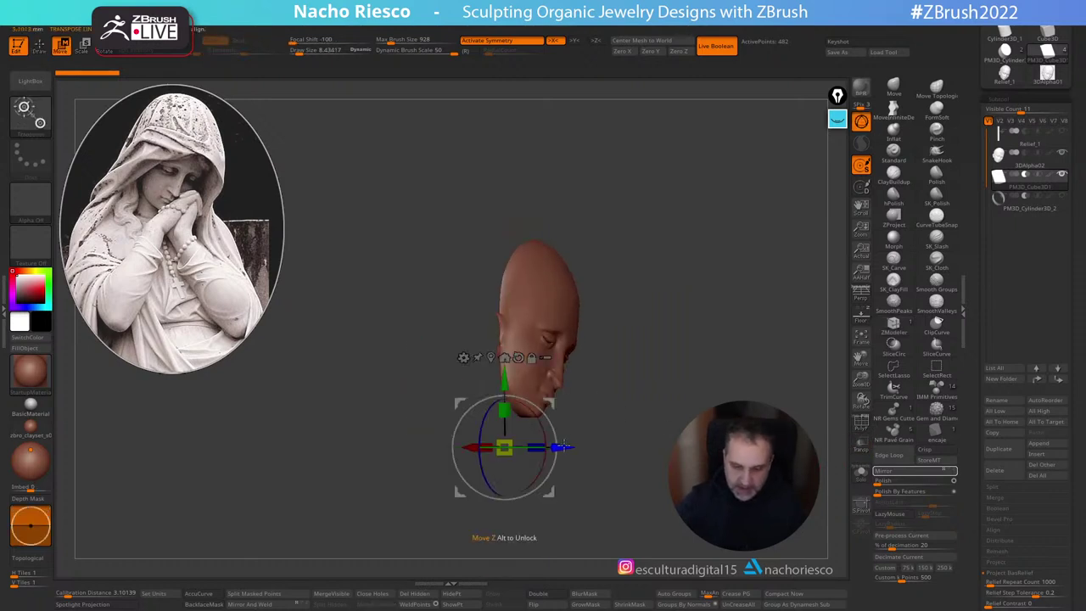
mouse_move(560, 446)
left_mouse_down()
mouse_move(570, 446)
mouse_move(559, 443)
left_mouse_up()
mouse_move(691, 388)
left_mouse_down()
mouse_move(653, 387)
mouse_move(756, 358)
left_mouse_up()
key("q")
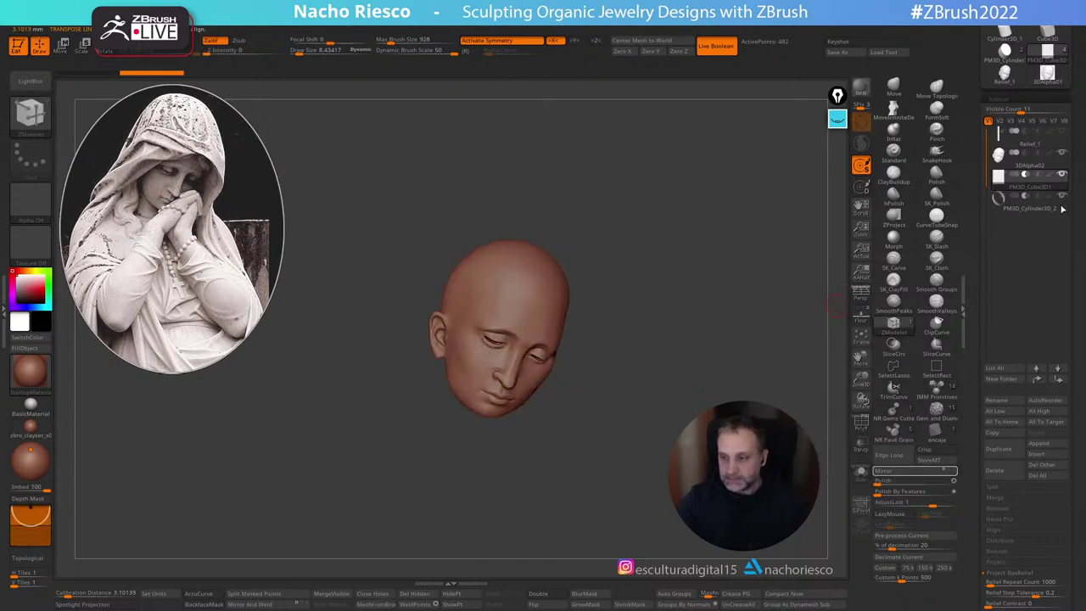
Step: Show the PM3D_Cylinder3D_2 subtool and try to move it along its Z axis
left_click(1050, 206)
key("f")
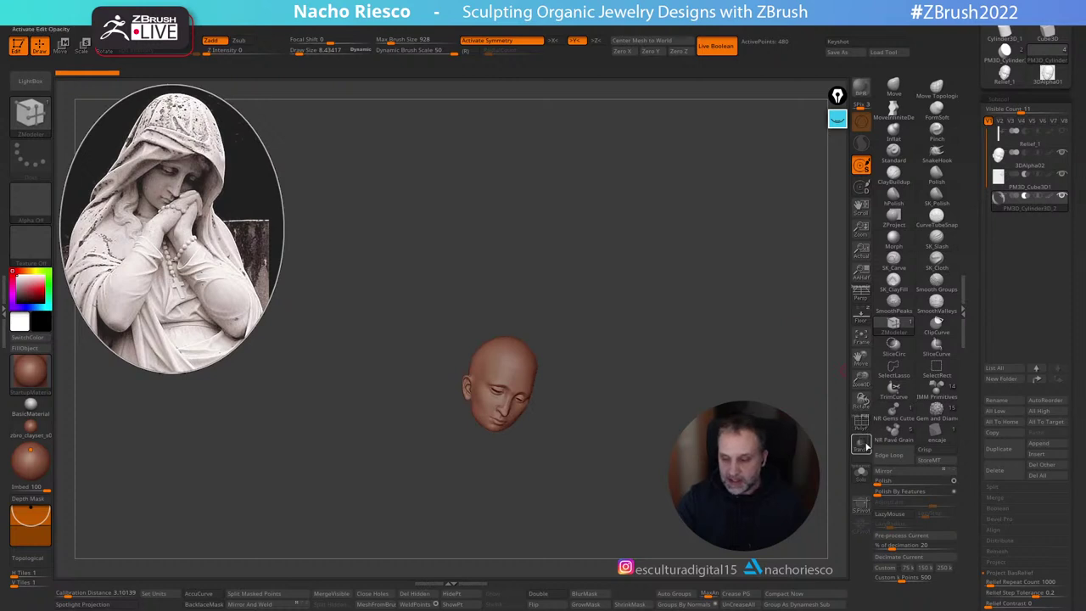
left_click(862, 428)
left_click(859, 423)
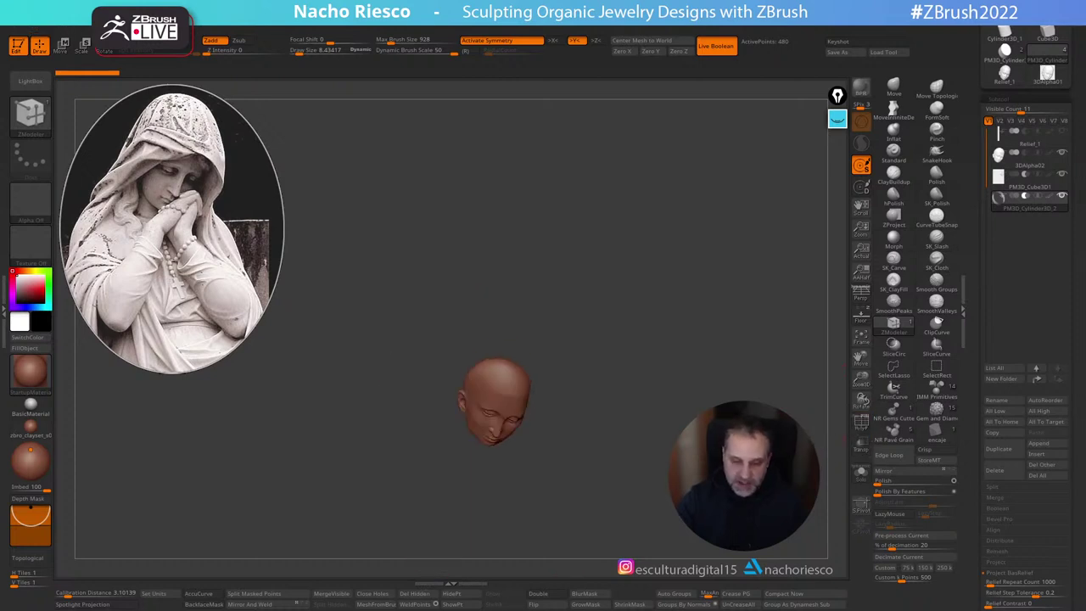
key("w")
left_click_drag(493, 538, 496, 509)
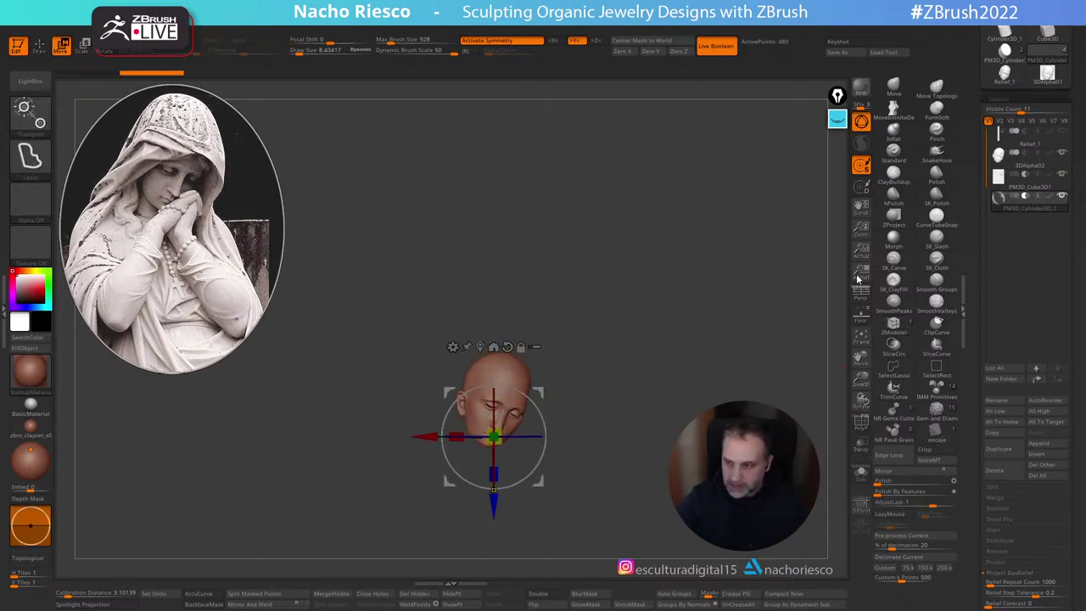
key("ctrl+z")
Step: Select the 3DAlpha02 head and move it upward into the area cut by the subtracting cylinder
left_click(506, 387, "alt")
left_click_drag(506, 390, 494, 324)
left_click_drag(661, 293, 755, 319)
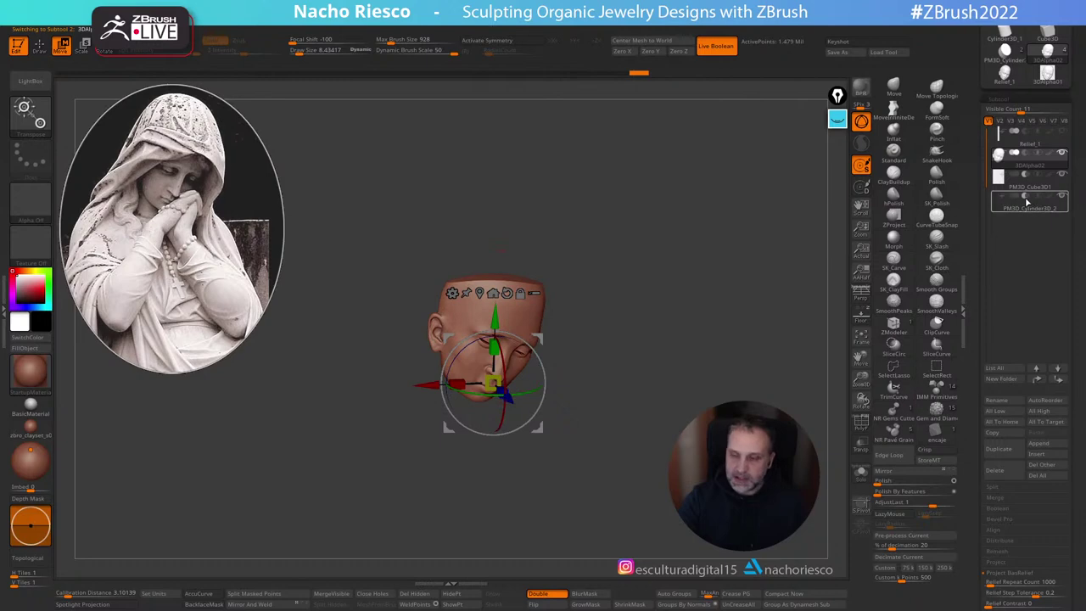
Step: Undo the last upward move of the 3DAlpha02 head
mouse_move(1029, 214)
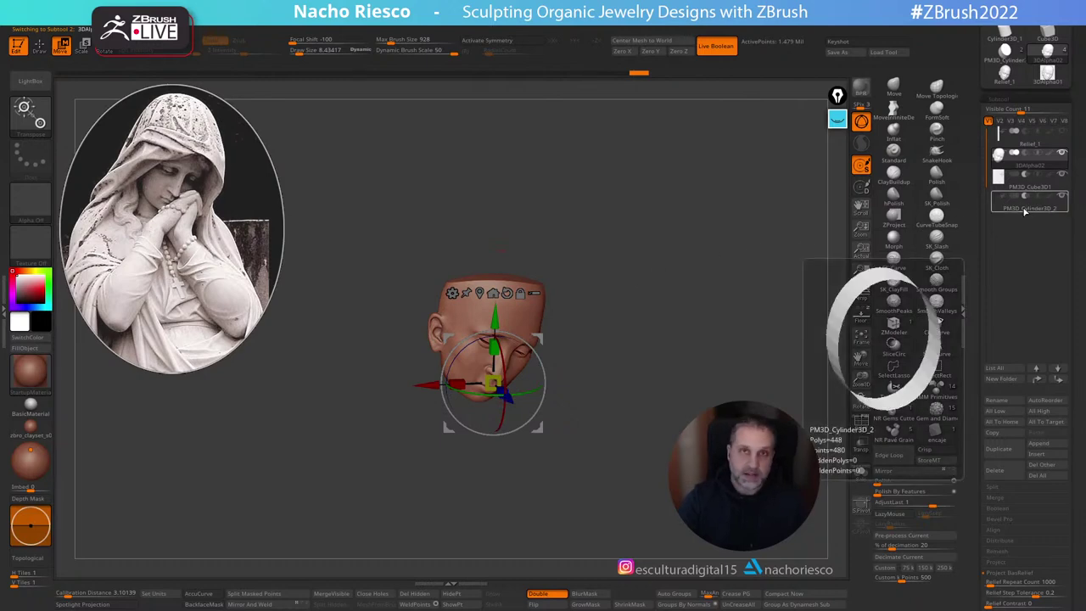
key("ctrl+z")
left_click_drag(712, 310, 729, 306, "shift")
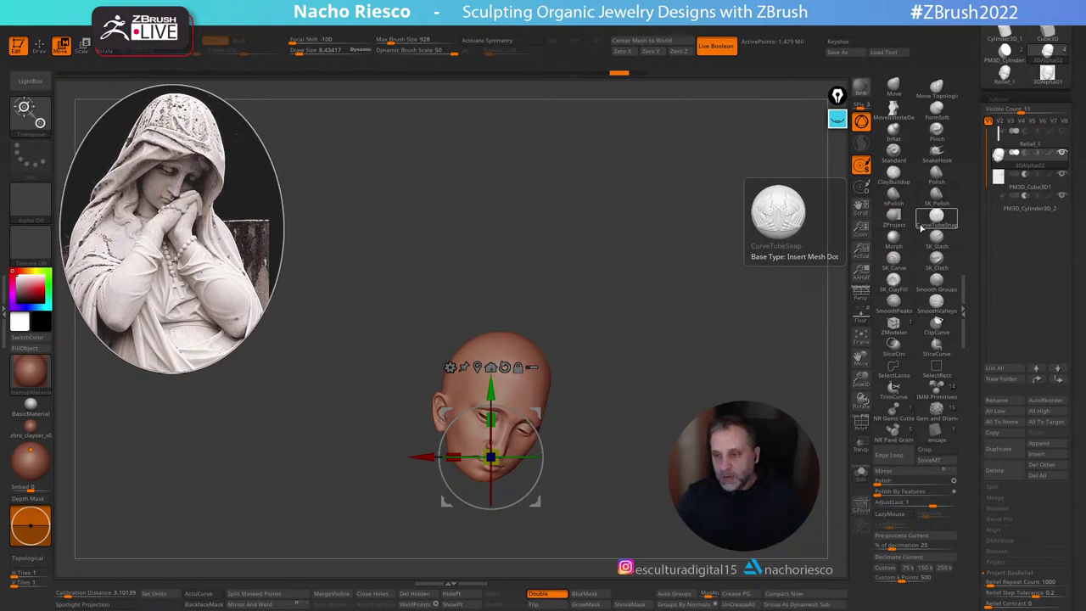
mouse_move(1028, 205)
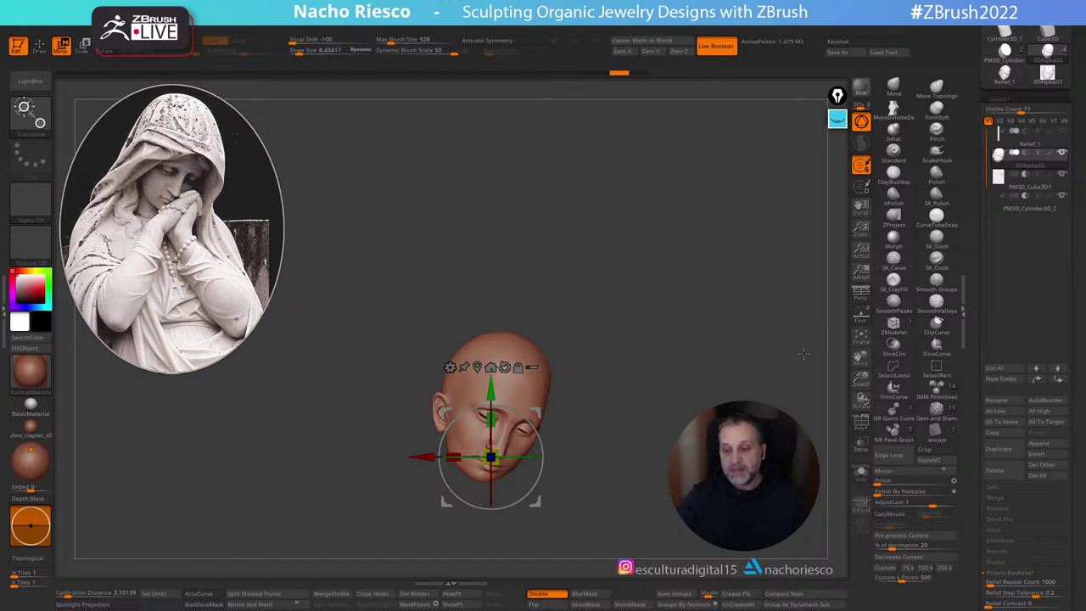
left_click_drag(775, 402, 780, 414)
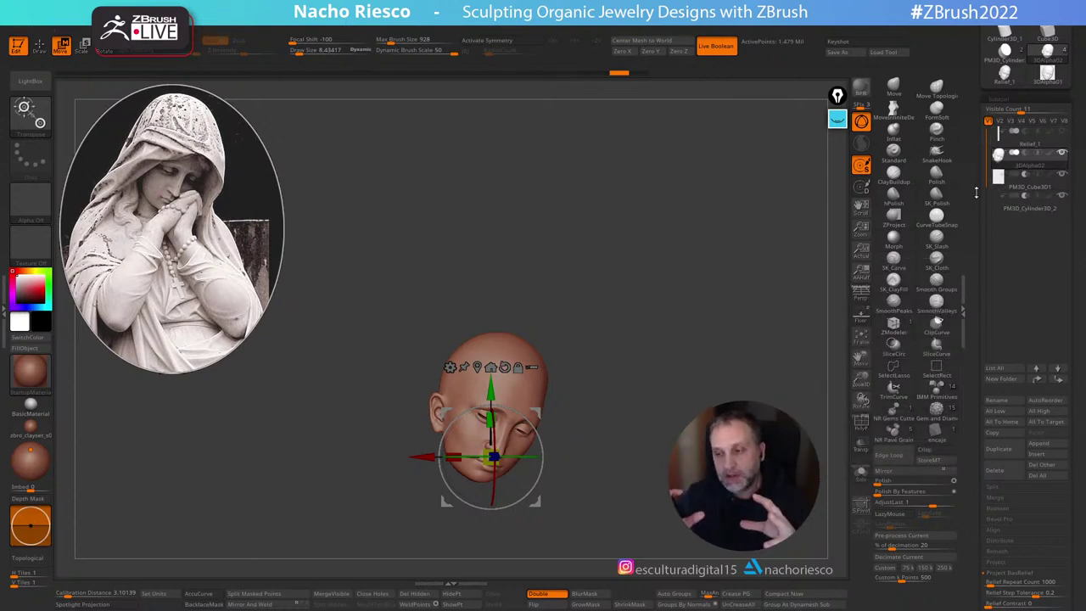
left_click_drag(972, 140, 972, 243)
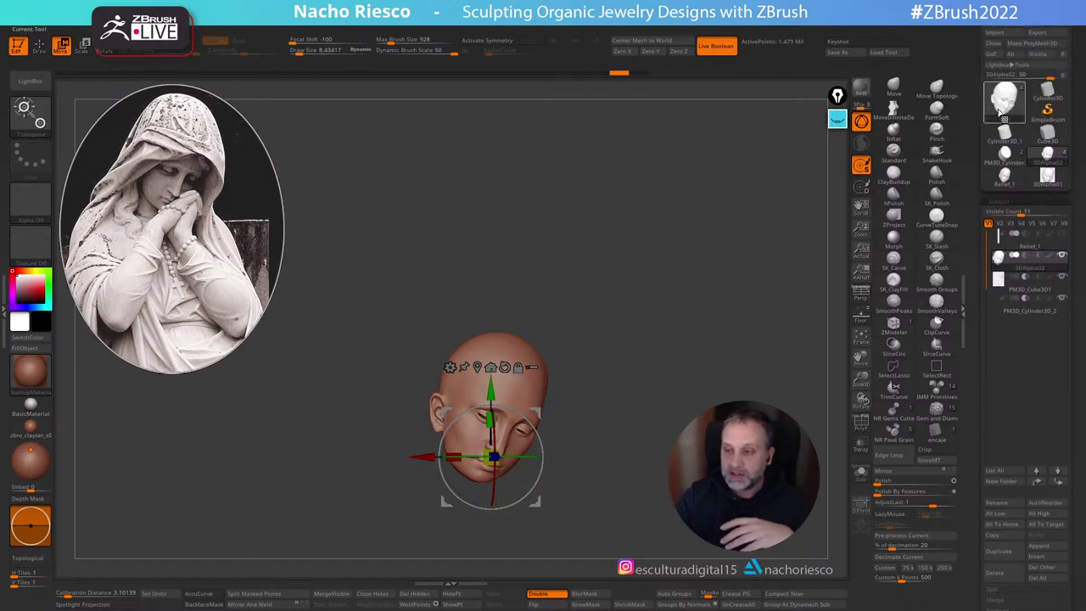
mouse_move(996, 299)
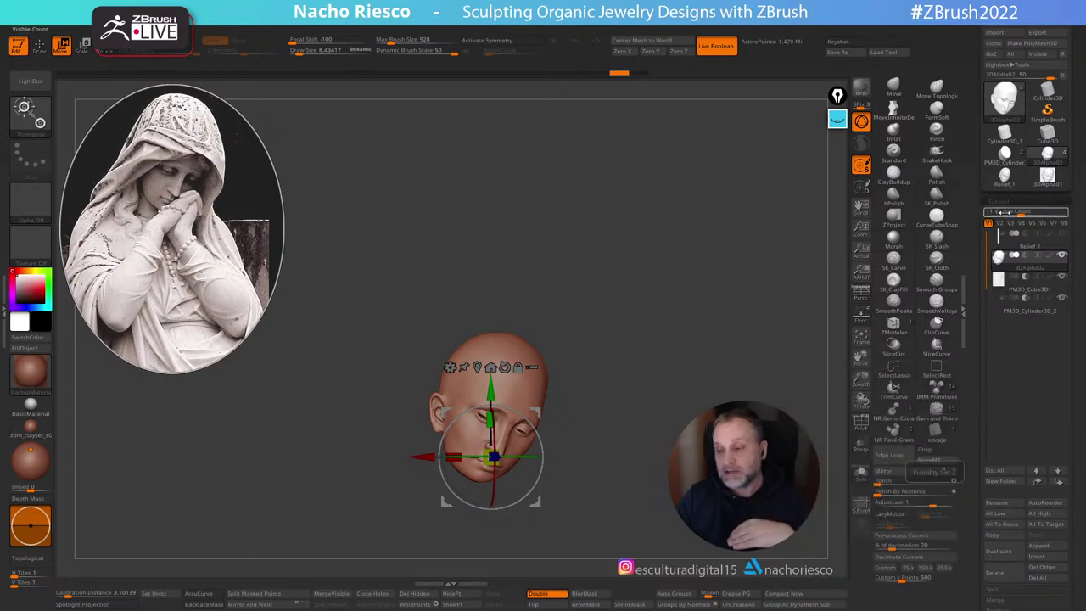
mouse_move(1006, 247)
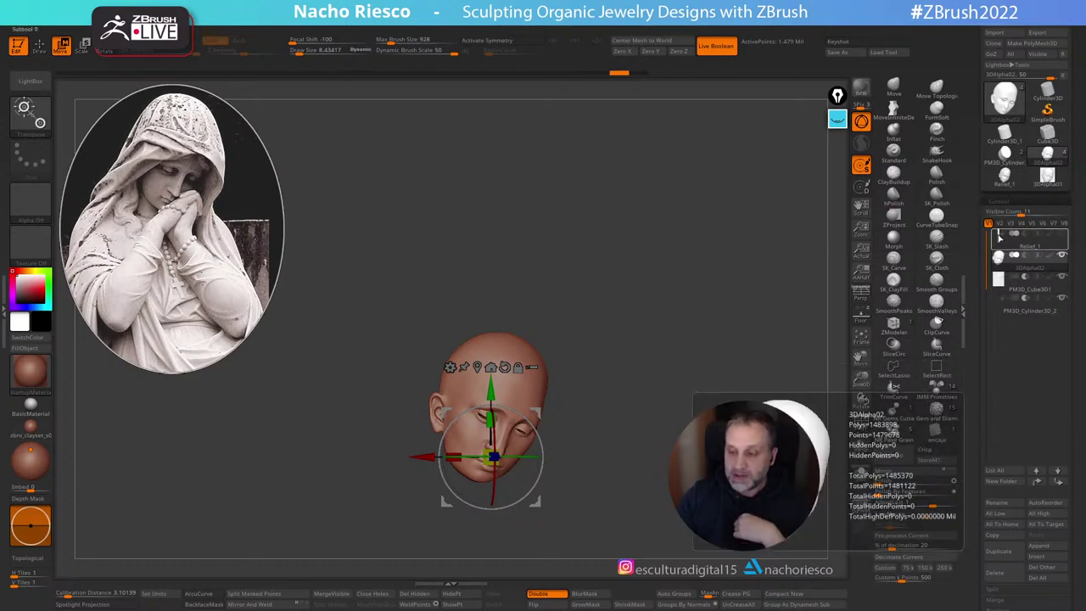
mouse_move(997, 278)
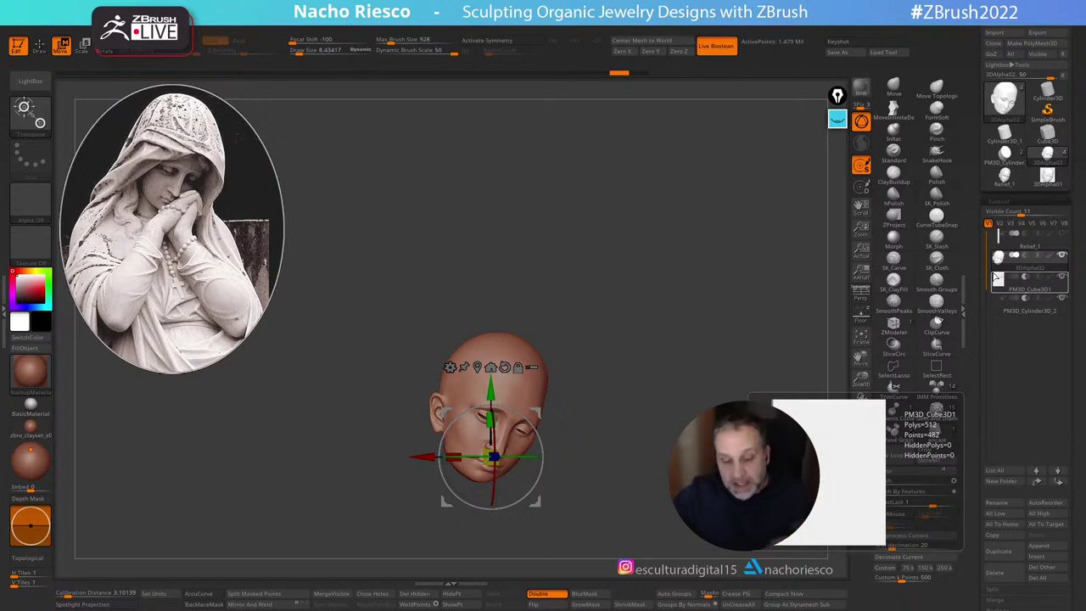
Step: Return to Draw mode on the 3DAlpha02 head and show the statue reference image behind the face
left_click_drag(662, 358, 662, 525)
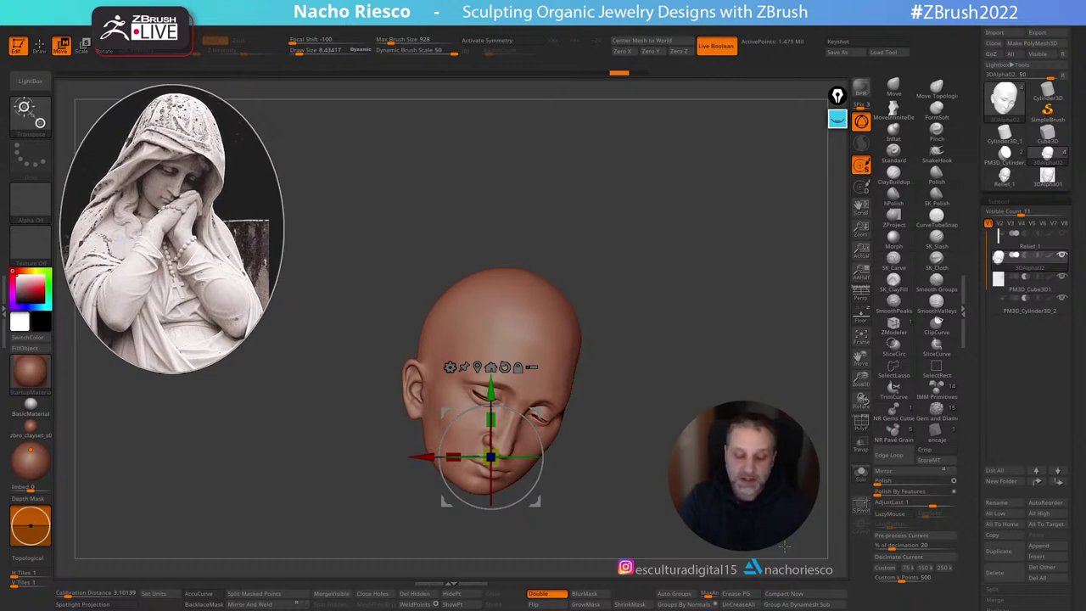
left_click_drag(518, 457, 530, 457)
key("q")
left_click_drag(707, 327, 711, 399)
left_click_drag(789, 288, 794, 337, "alt")
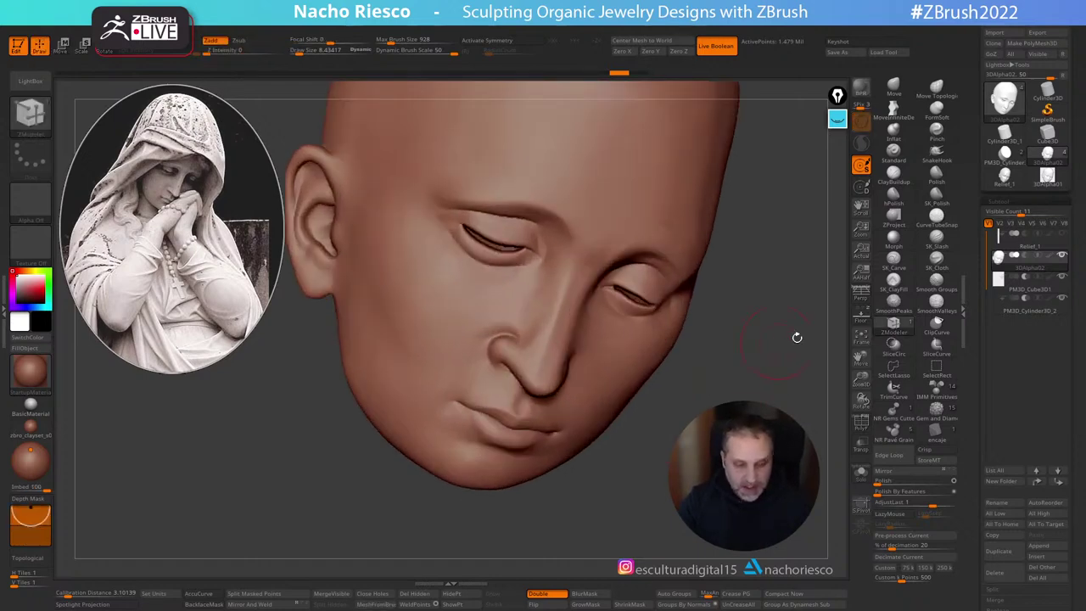
left_click(861, 319)
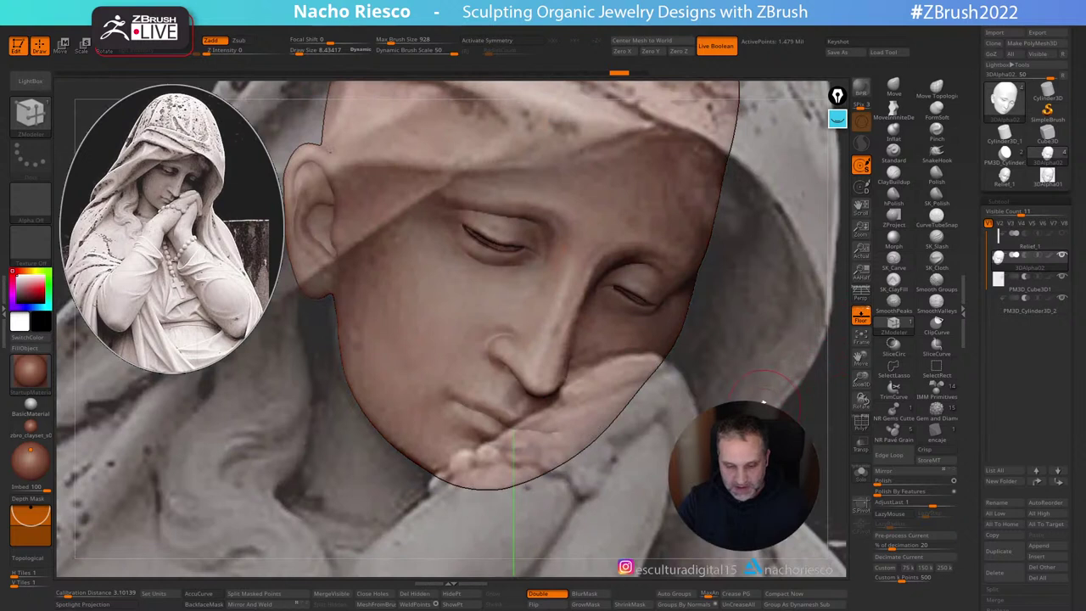
Step: Reshape the nose tip and nostril to follow the statue reference with the Move brush
left_click(893, 87)
key("s")
mouse_move(541, 399)
left_mouse_down()
mouse_move(541, 386)
mouse_move(504, 354)
left_mouse_up()
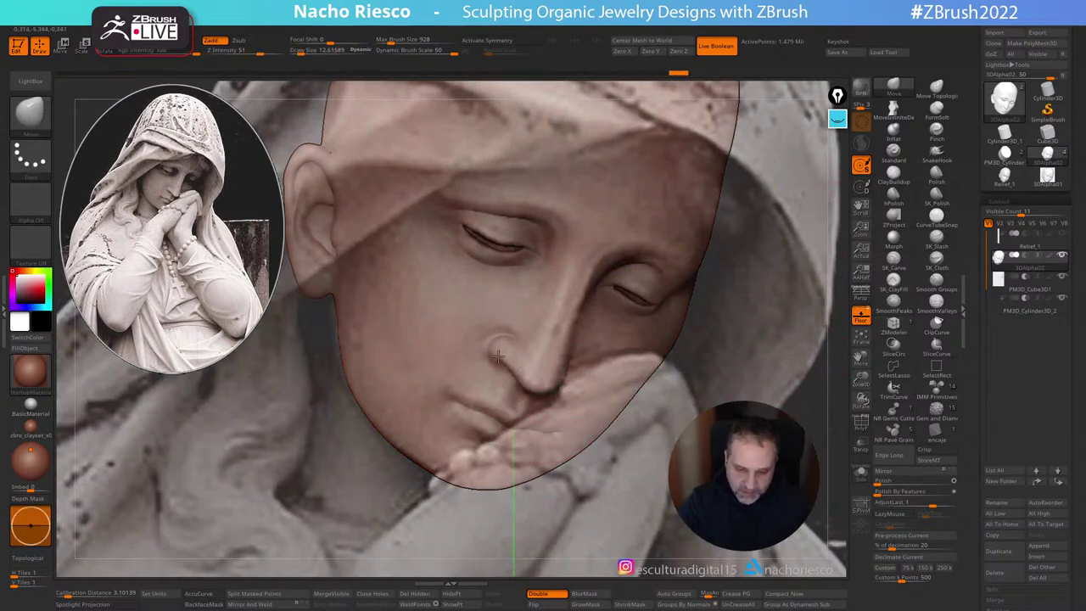
key("s")
left_click_drag(548, 395, 538, 391)
Step: Adjust the lips and the inner corner of the eye on the ear side to the reference with the Move brush
key("bracketright")
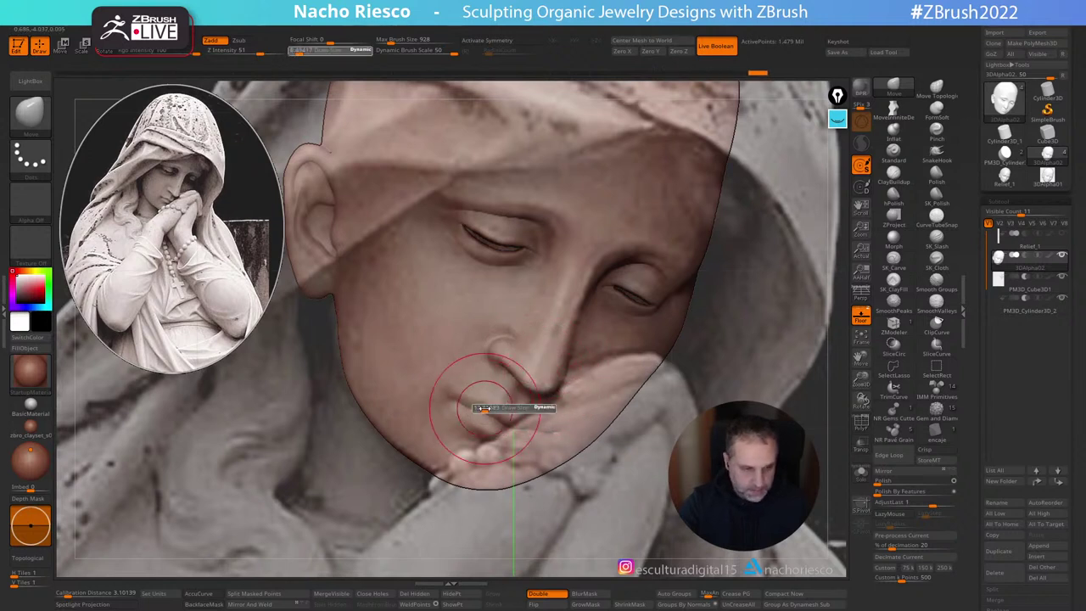
left_click_drag(457, 398, 464, 403)
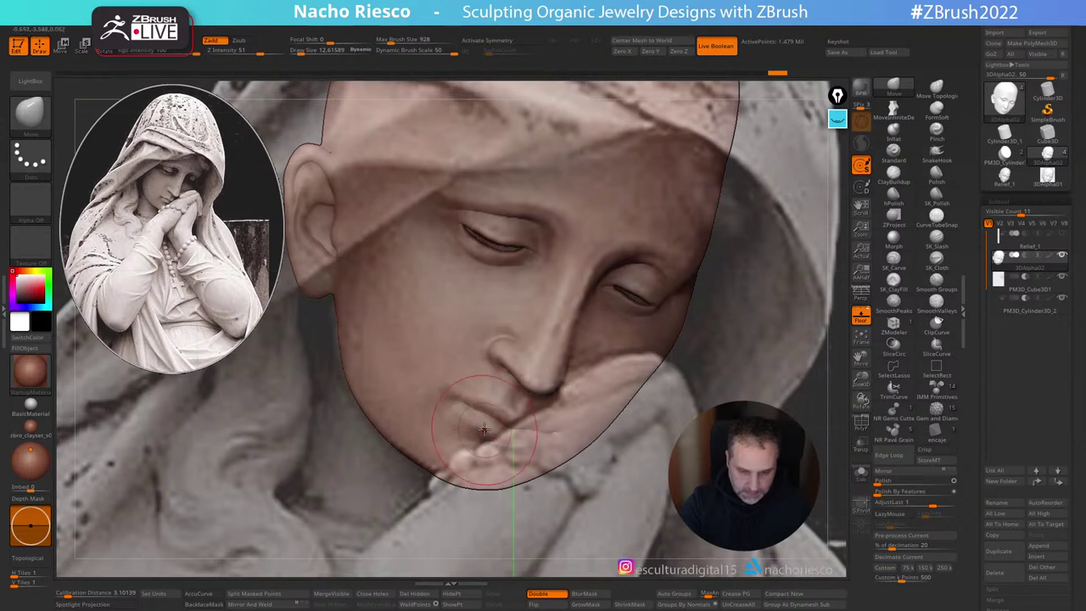
left_click_drag(503, 439, 506, 436)
key("s")
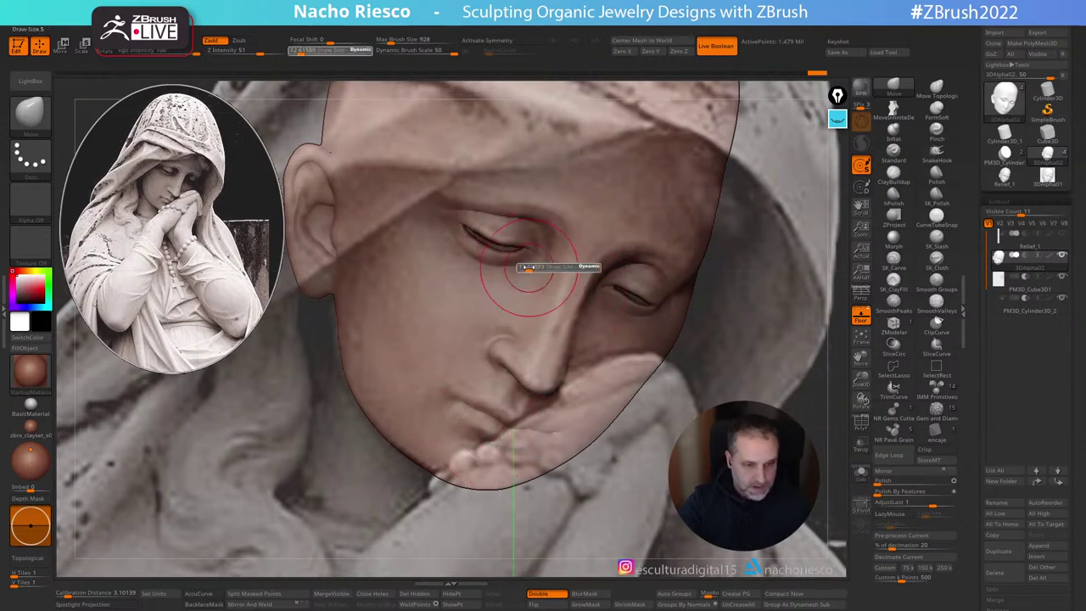
left_click_drag(527, 266, 520, 246)
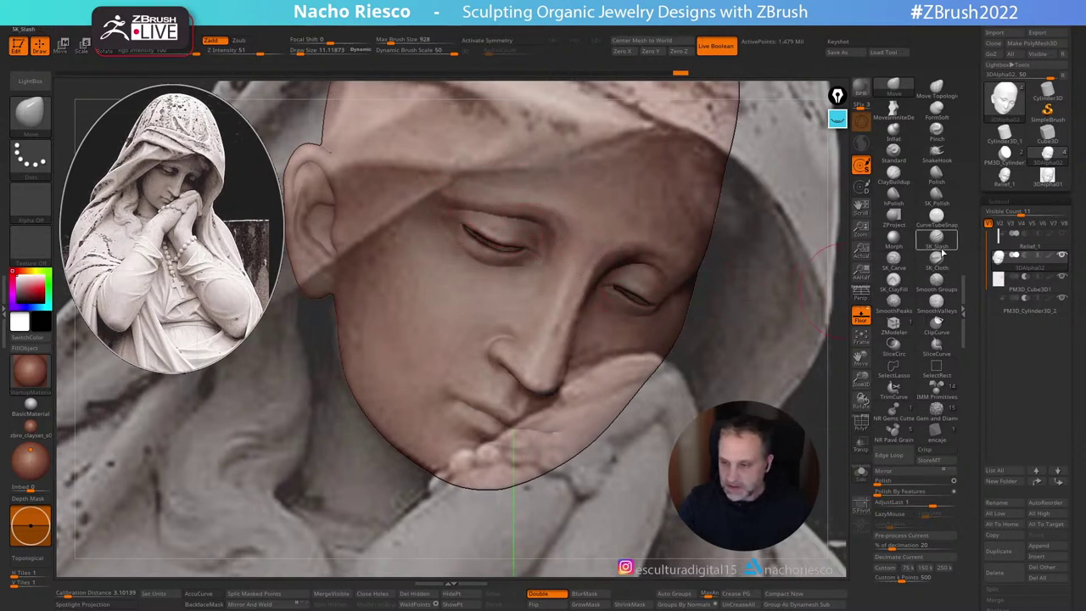
Step: Sharpen the brow ridges along the reference with the SK_Cloth brush at draw size about 6.2, and hide the reference image
left_click(935, 257)
key("s")
mouse_move(526, 209)
left_mouse_down()
mouse_move(514, 201)
mouse_move(572, 222)
mouse_move(572, 246)
mouse_move(633, 237)
mouse_move(676, 266)
left_mouse_up()
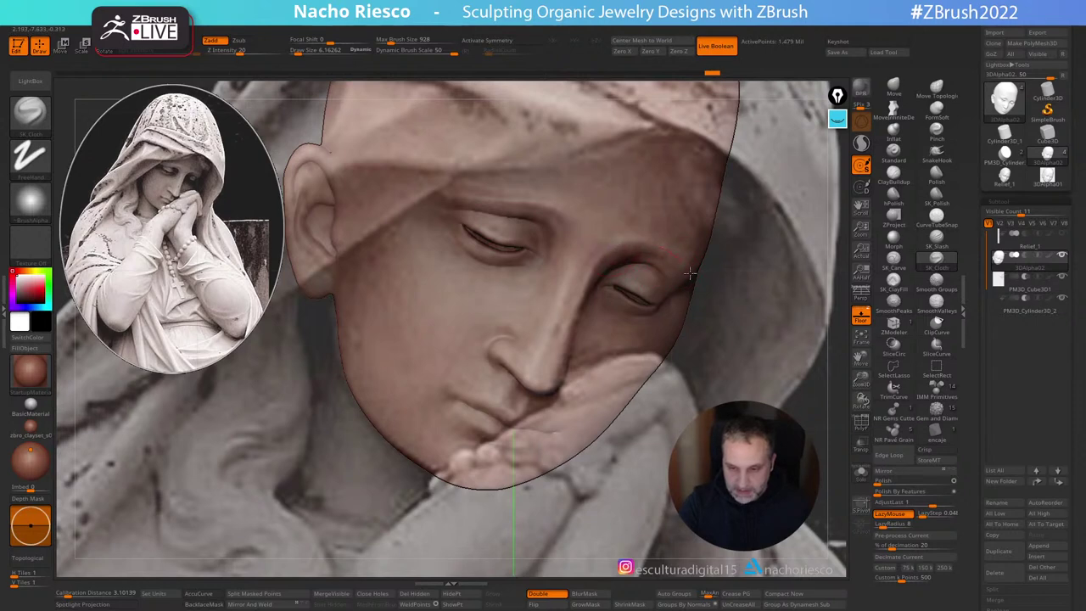
left_click(861, 315)
Step: Correct the relief depth of the upper eyelid and brow in a side view with the Move brush at draw sizes about 7.2 and 11.1
mouse_move(799, 397)
left_mouse_down()
mouse_move(779, 373)
mouse_move(794, 372)
mouse_move(778, 374)
left_mouse_up()
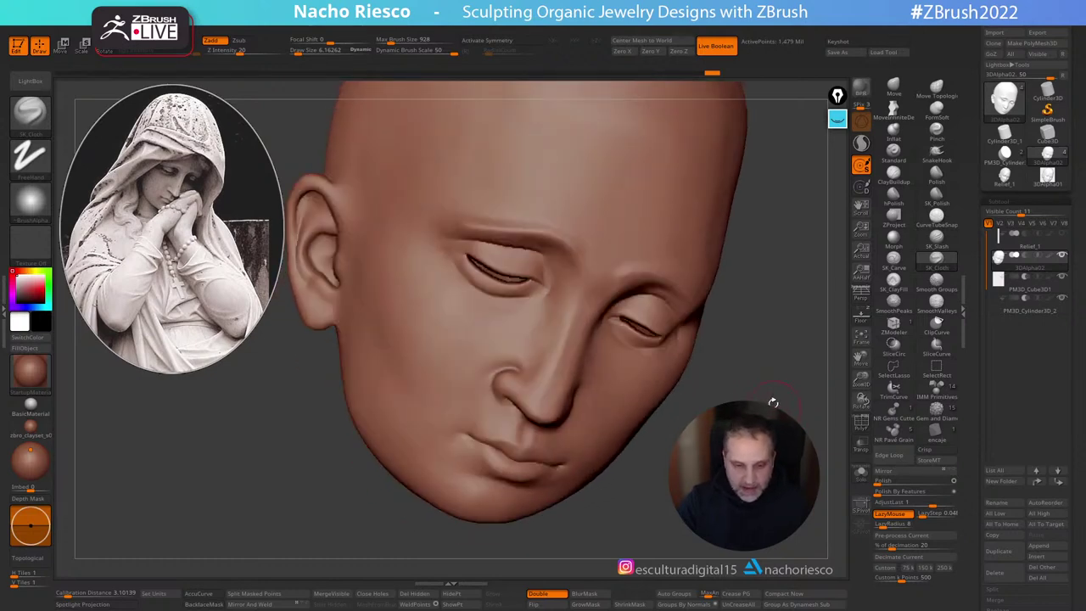
mouse_move(773, 403)
left_mouse_down("alt")
mouse_move(806, 382)
mouse_move(839, 331)
left_mouse_up("alt")
mouse_move(551, 224)
left_mouse_down()
mouse_move(699, 187)
mouse_move(669, 219)
left_mouse_up()
key("s")
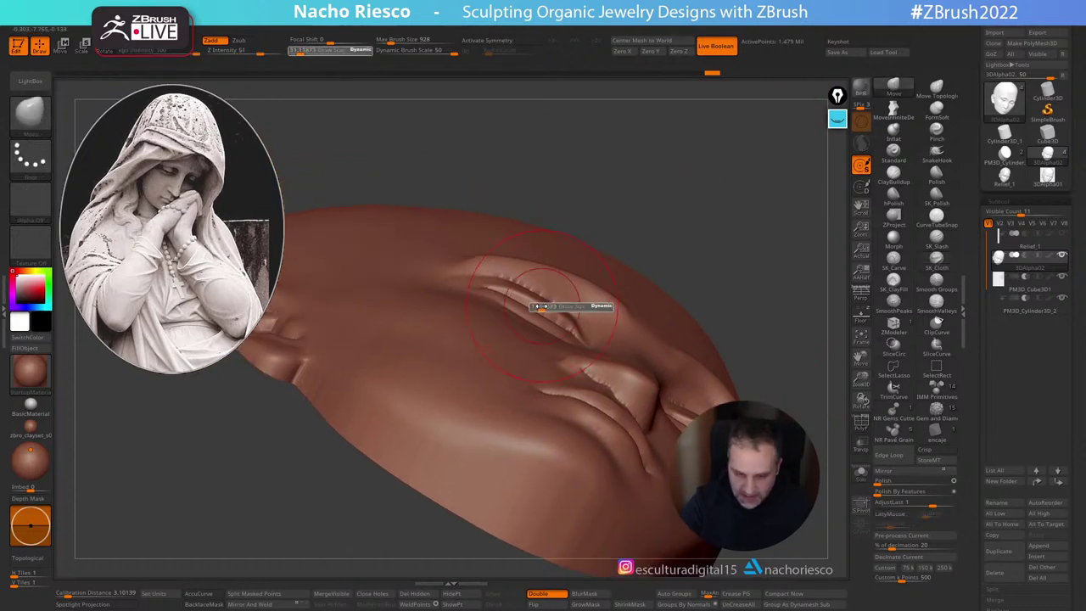
left_click_drag(540, 307, 535, 306)
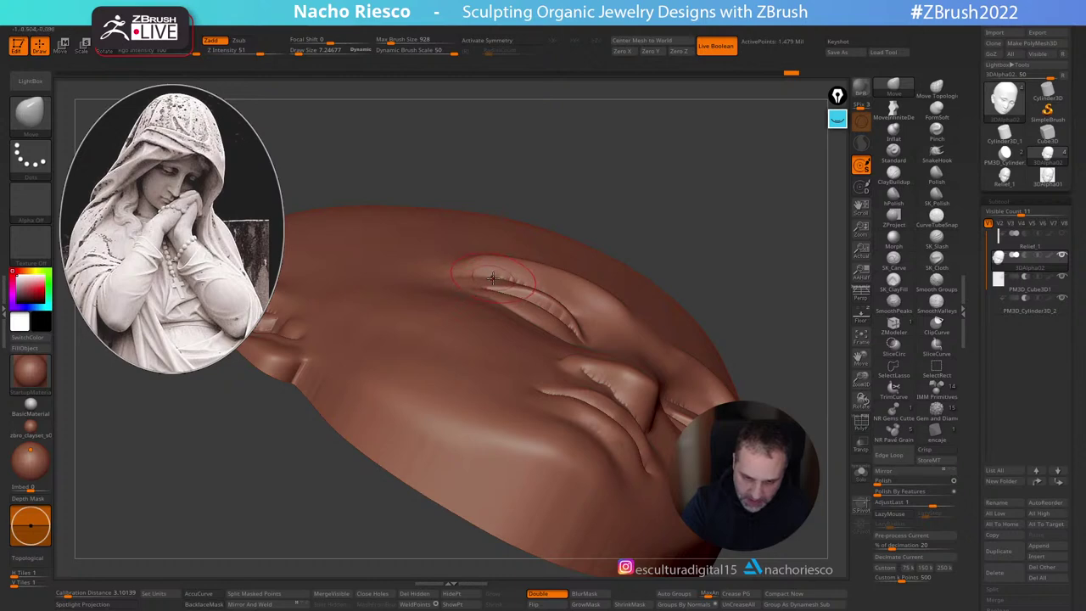
key("s")
left_click_drag(493, 278, 483, 284)
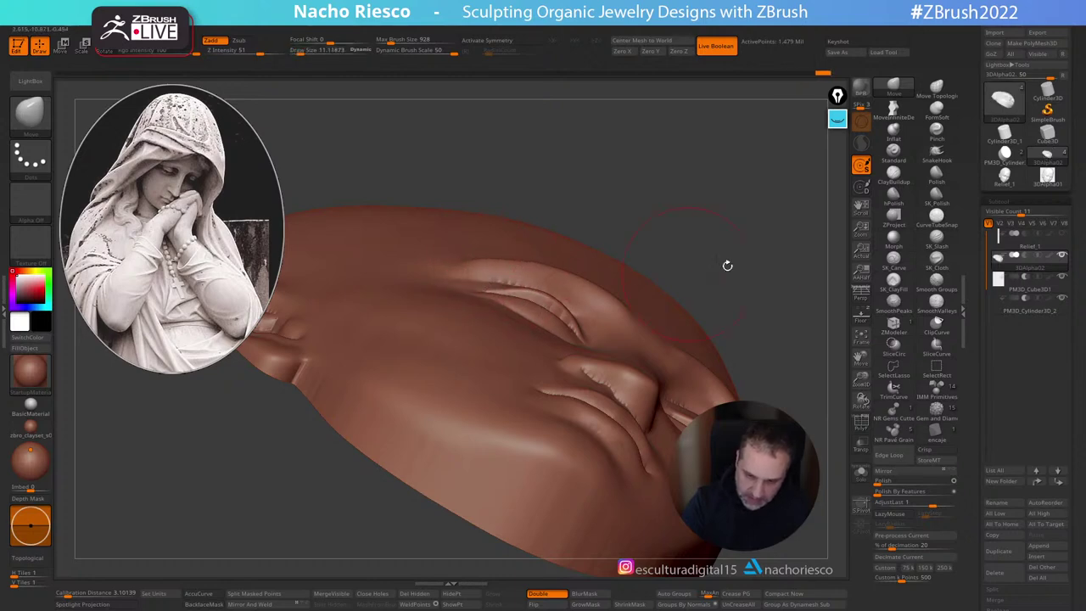
Step: Refine the eyelids in front view at draw size about 8.4 and smooth the slits of both eyes with the SmoothValleys brush
left_click_drag(727, 265, 776, 262)
mouse_move(762, 299)
left_mouse_down()
mouse_move(783, 300)
mouse_move(777, 467)
left_mouse_up()
key("s")
left_click_drag(539, 295, 533, 294)
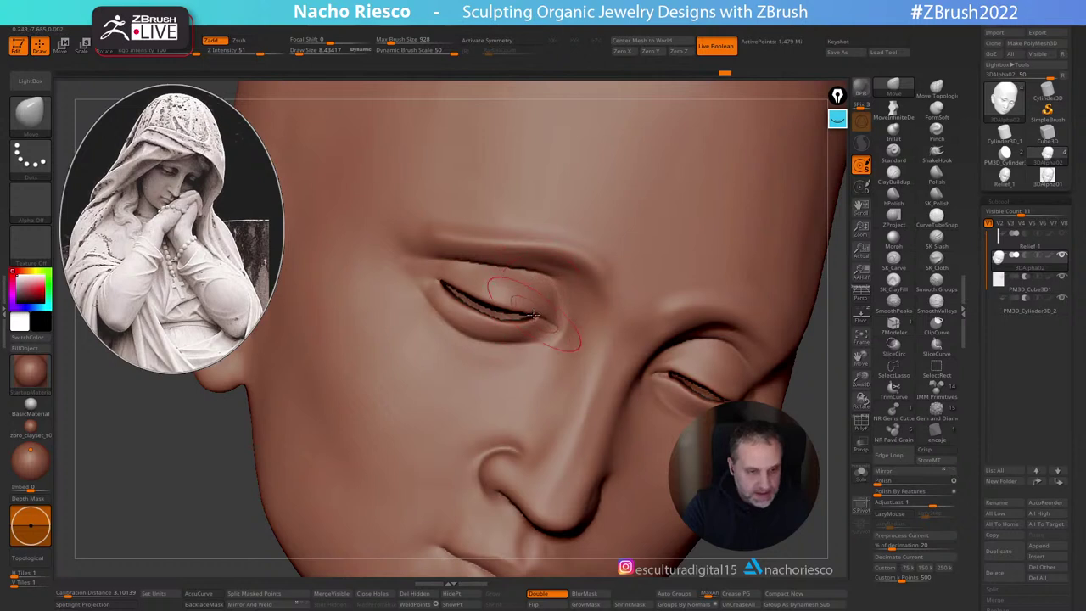
left_click(941, 311, "shift")
mouse_move(443, 277)
left_mouse_down("shift")
mouse_move(493, 314)
mouse_move(534, 316)
left_mouse_up("shift")
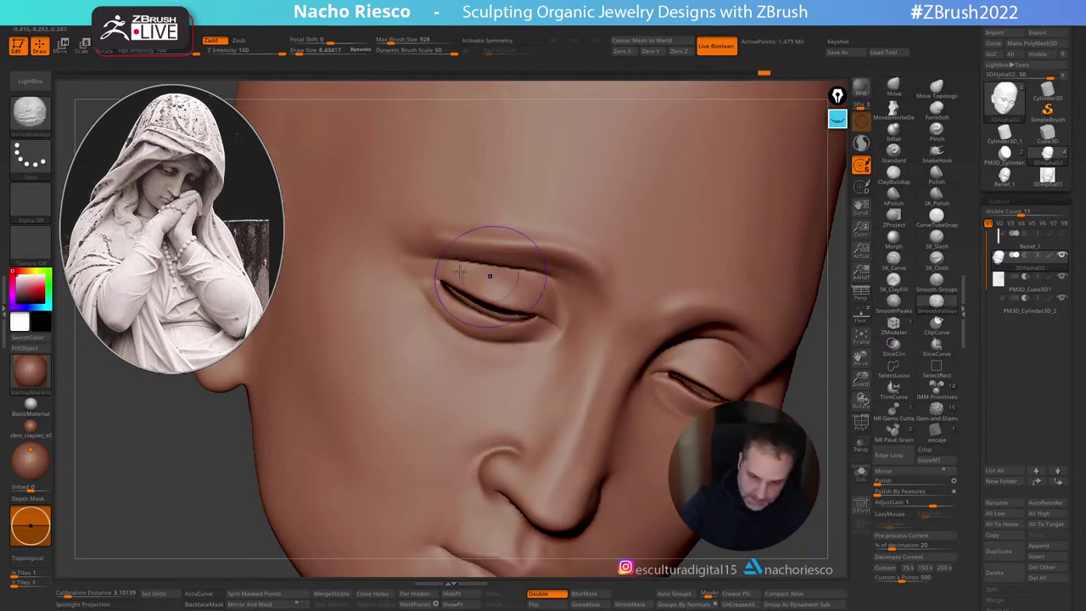
left_click_drag(670, 373, 728, 395, "shift")
mouse_move(671, 374)
left_mouse_down("shift")
mouse_move(718, 368)
mouse_move(736, 380)
left_mouse_up("shift")
Step: Lasso-mask the lower eyelid and the area beneath the ear-side eye, and invert the mask
mouse_move(731, 378)
right_mouse_down("ctrl")
mouse_move(728, 313)
mouse_move(713, 293)
mouse_move(714, 339)
right_mouse_up("ctrl")
right_click_drag(733, 450, 764, 471, "alt")
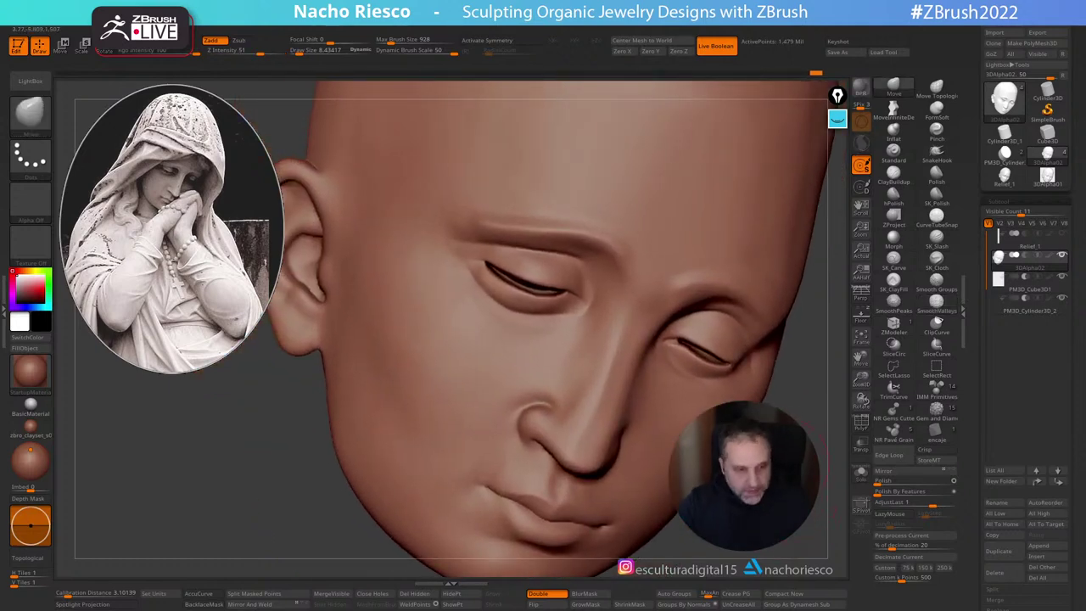
right_click_drag(594, 373, 587, 386)
right_click_drag(587, 288, 597, 363, "ctrl")
mouse_move(612, 388)
left_mouse_down("ctrl")
mouse_move(628, 357)
mouse_move(613, 327)
mouse_move(506, 292)
mouse_move(524, 415)
left_mouse_up("ctrl")
left_click(206, 558, "ctrl")
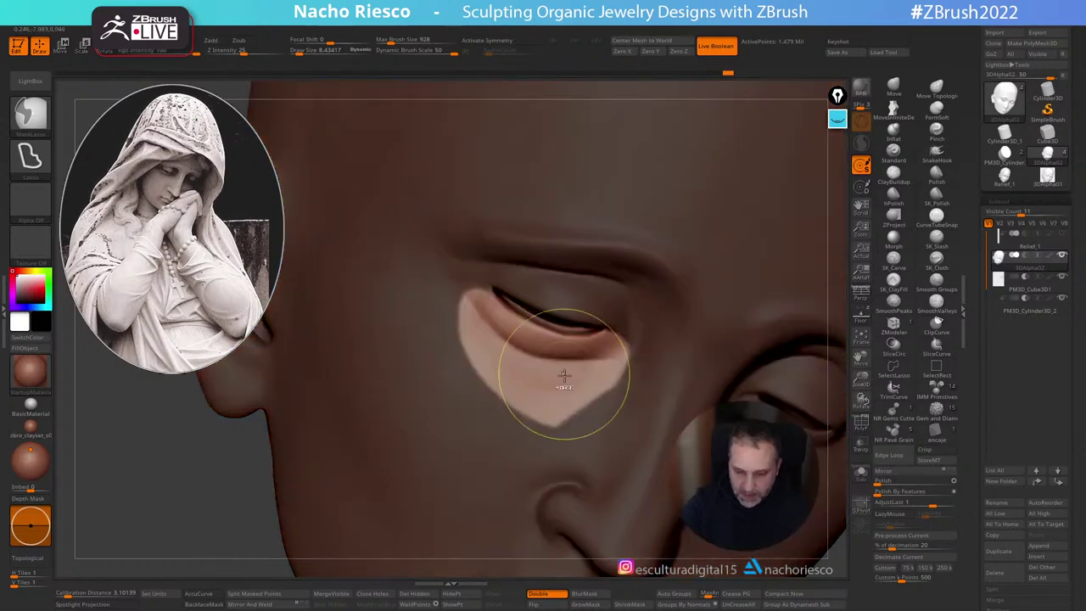
Step: Shape the eyelids with the Move brush at draw size about 6.2, inverting the mask between the lower and upper lid, and clear the mask
key("s")
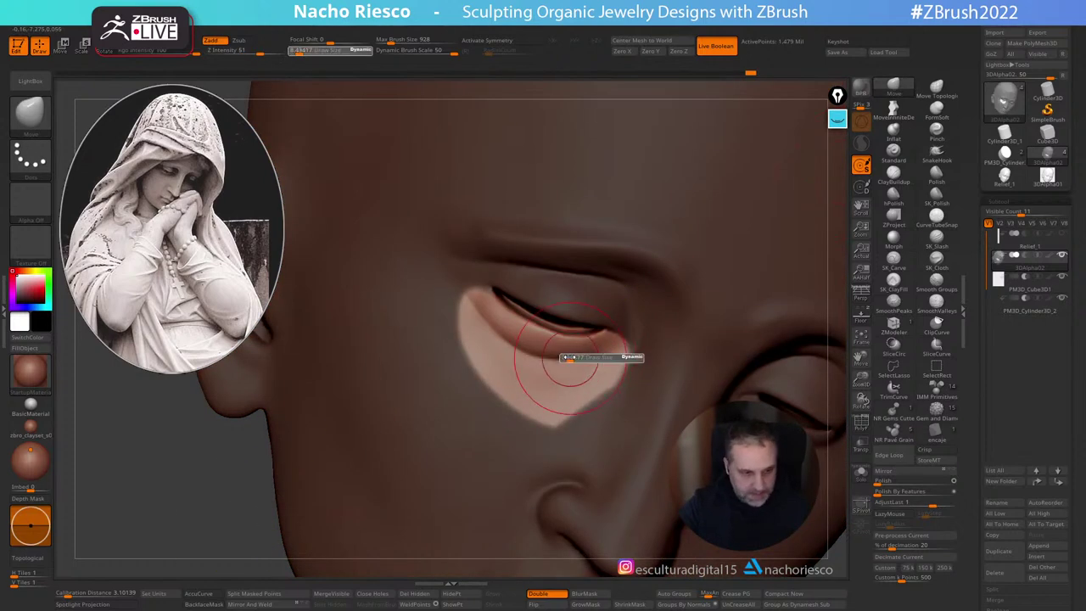
mouse_move(568, 357)
left_mouse_down()
mouse_move(587, 348)
mouse_move(598, 320)
left_mouse_up()
key("s")
left_click(257, 480, "ctrl")
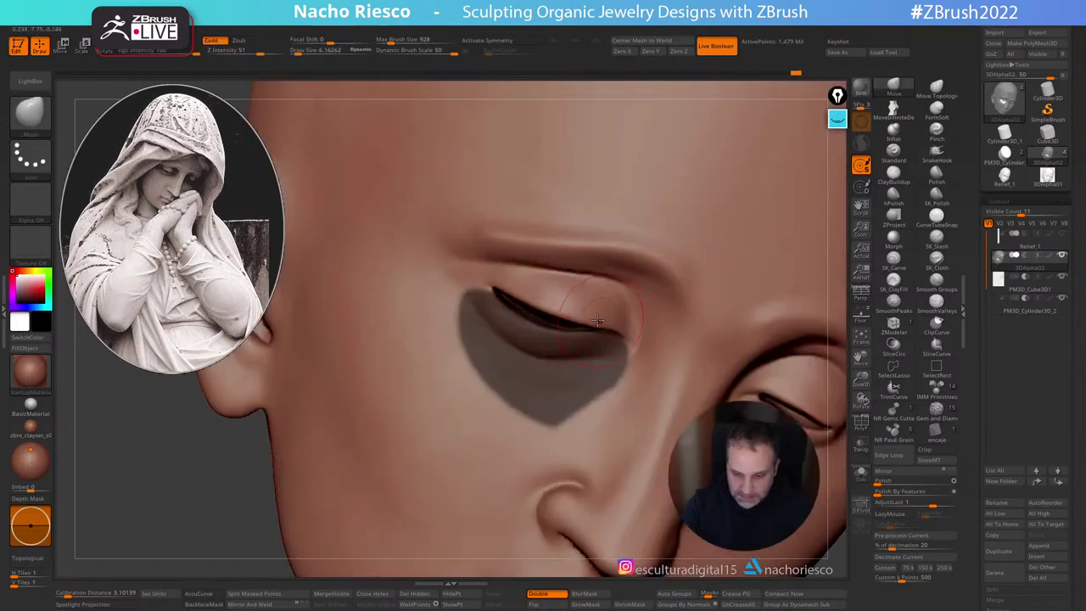
left_click_drag(165, 503, 254, 511, "ctrl")
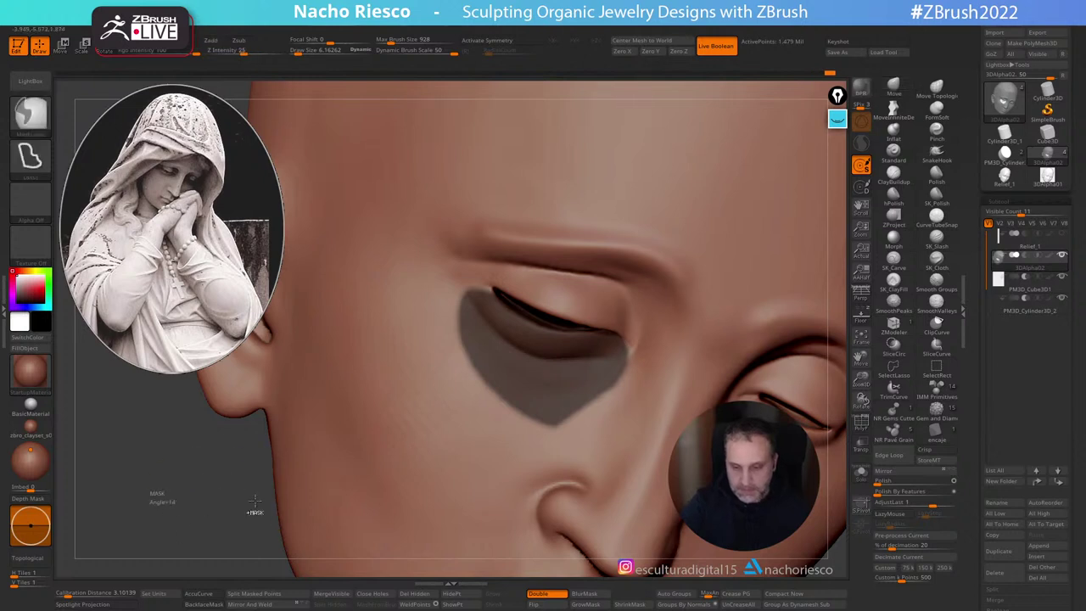
Step: Smooth the outer eye area and the side of the nose with the SmoothPeaks brush, raising the draw size to about 9.7
left_click(893, 305, "shift")
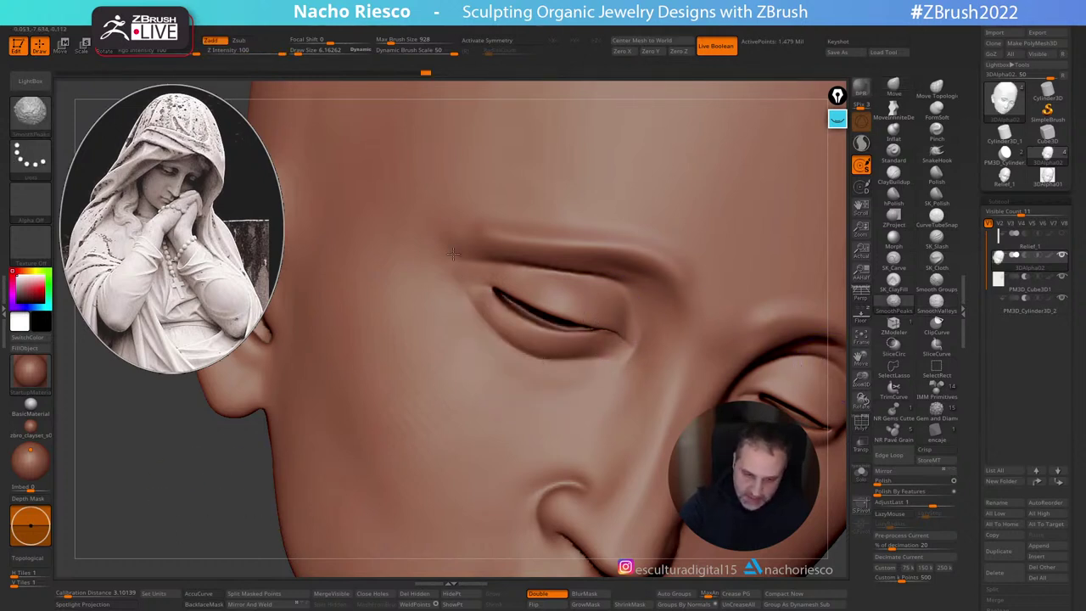
mouse_move(437, 276)
left_mouse_down("shift")
mouse_move(425, 288)
mouse_move(442, 276)
left_mouse_up("shift")
key("s")
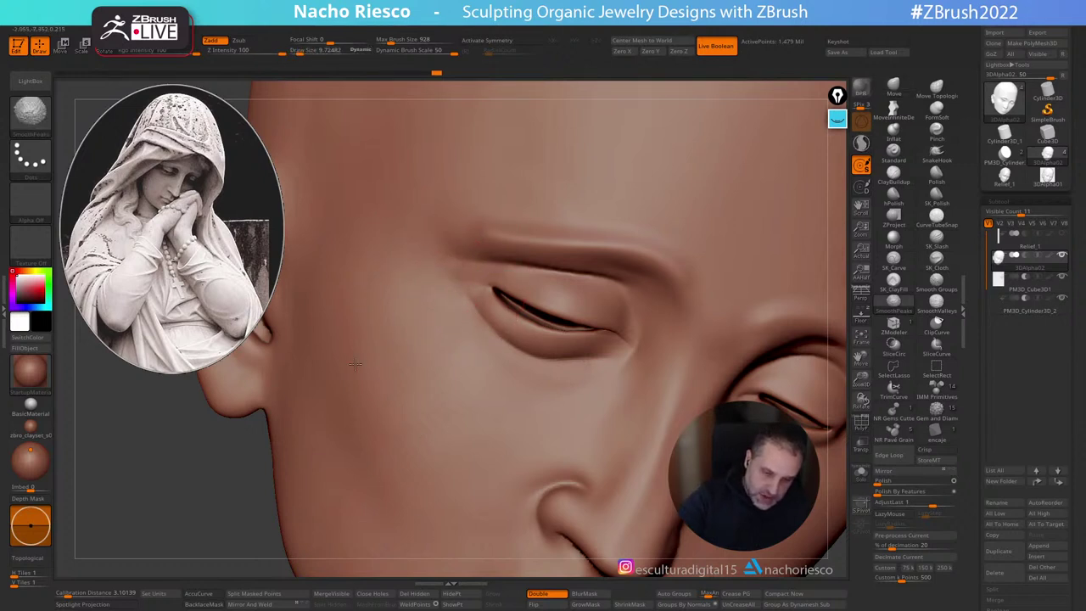
left_click_drag(650, 429, 685, 382, "shift")
Step: Polish the brow ridge above the ear-side eye with the SK_Polish brush at draw size about 7.2
mouse_move(656, 355)
right_mouse_down("alt")
mouse_move(607, 329)
mouse_move(640, 349)
right_mouse_up("alt")
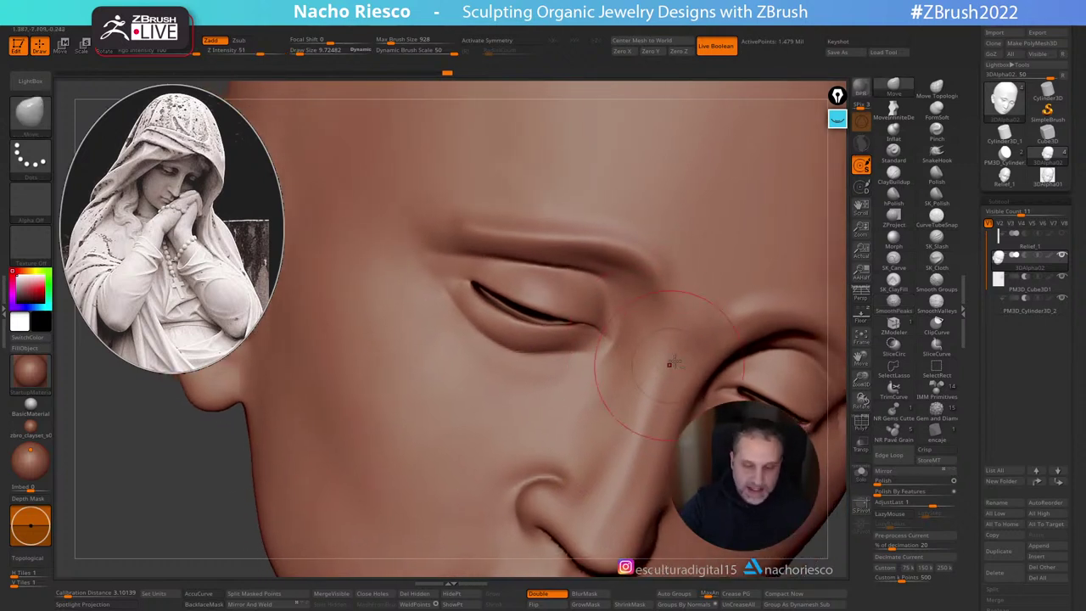
left_click(939, 198)
key("s")
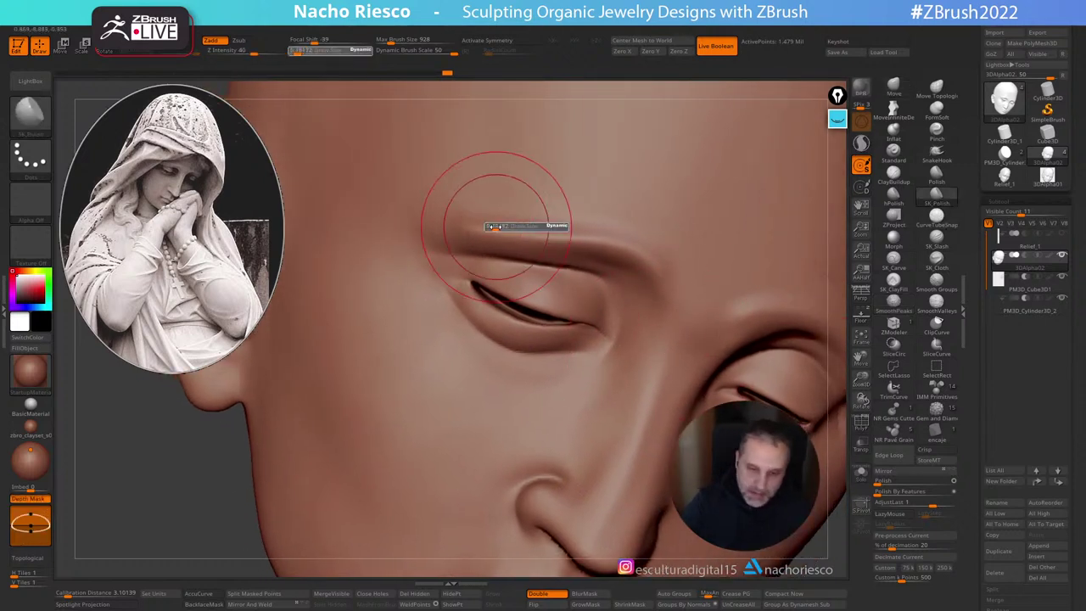
left_click_drag(496, 226, 494, 226)
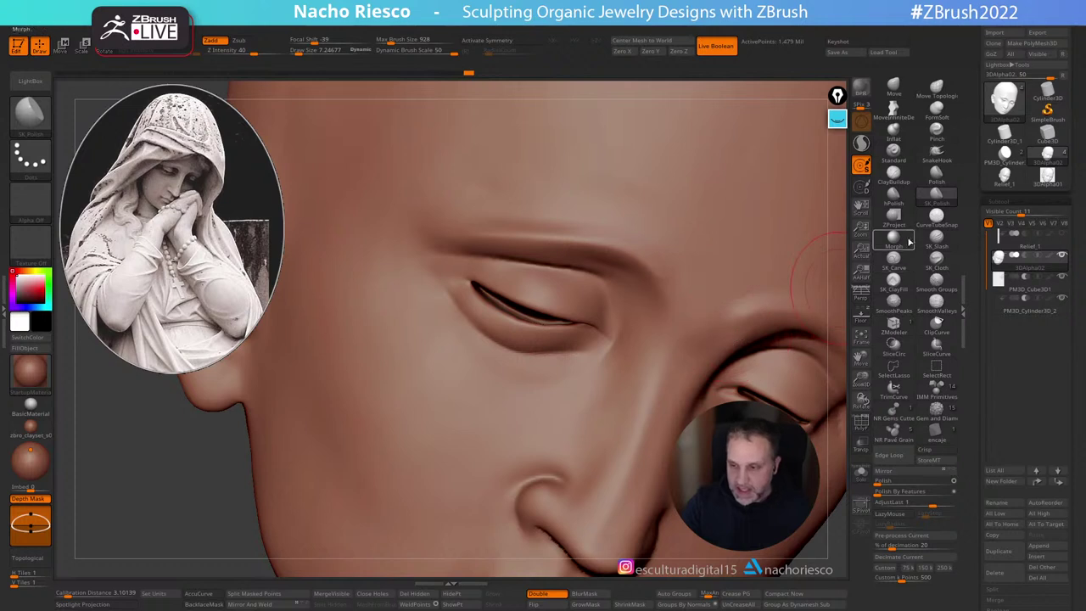
Step: Polish and smooth the forehead above the brows with the hPolish and SmoothPeaks brushes at draw size about 14.2
left_click(891, 198)
right_click_drag(663, 270, 704, 357, "ctrl")
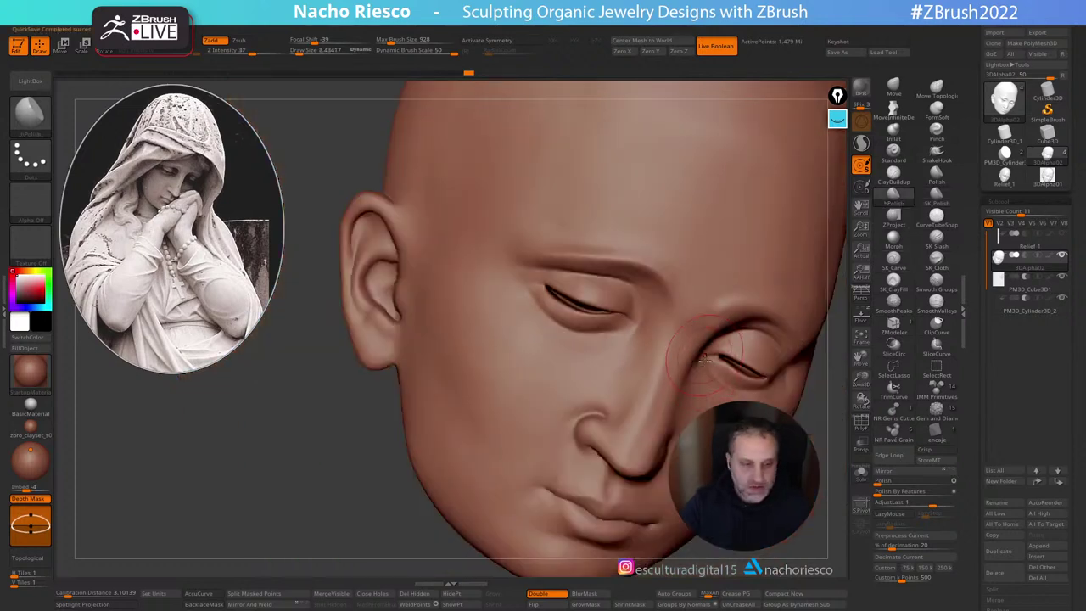
key("bracketright")
key("bracketright")
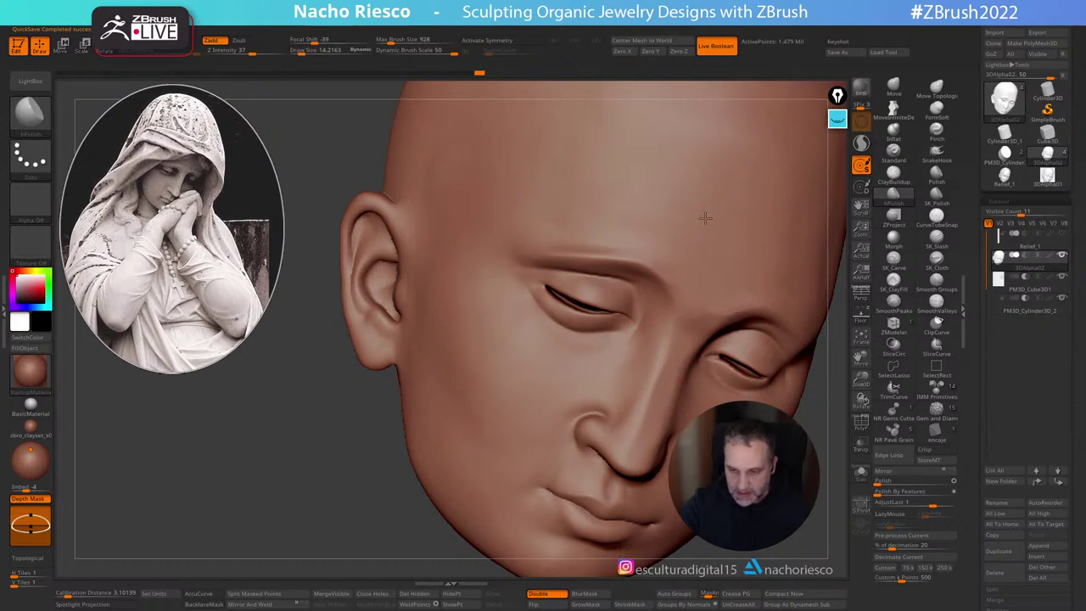
left_click(894, 302, "shift")
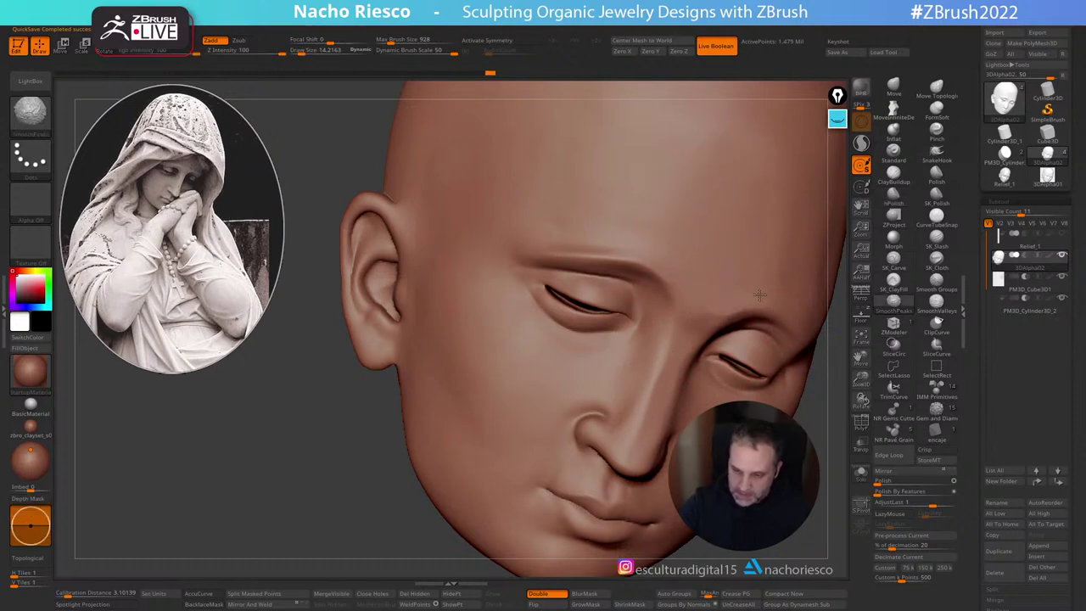
mouse_move(545, 220)
left_mouse_down("shift")
mouse_move(527, 243)
mouse_move(561, 223)
mouse_move(534, 233)
mouse_move(559, 179)
left_mouse_up("shift")
left_click_drag(788, 516, 731, 502, "alt")
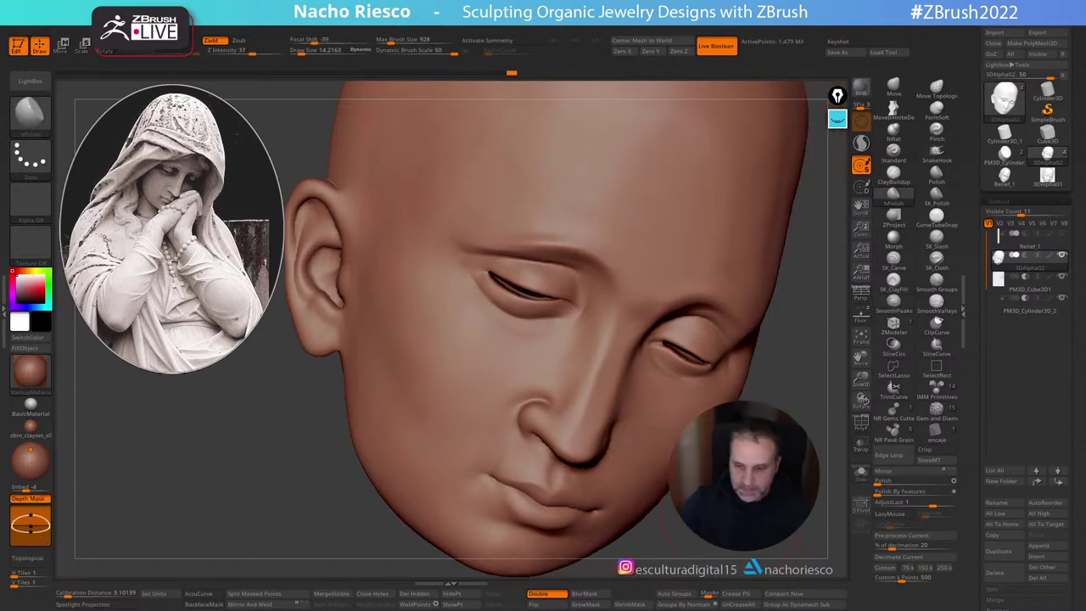
Step: Adjust the bridge of the nose in profile with the Move brush at draw size about 11.1 and smooth around the nose with SmoothPeaks
mouse_move(610, 182)
left_mouse_down()
mouse_move(687, 419)
mouse_move(746, 405)
left_mouse_up()
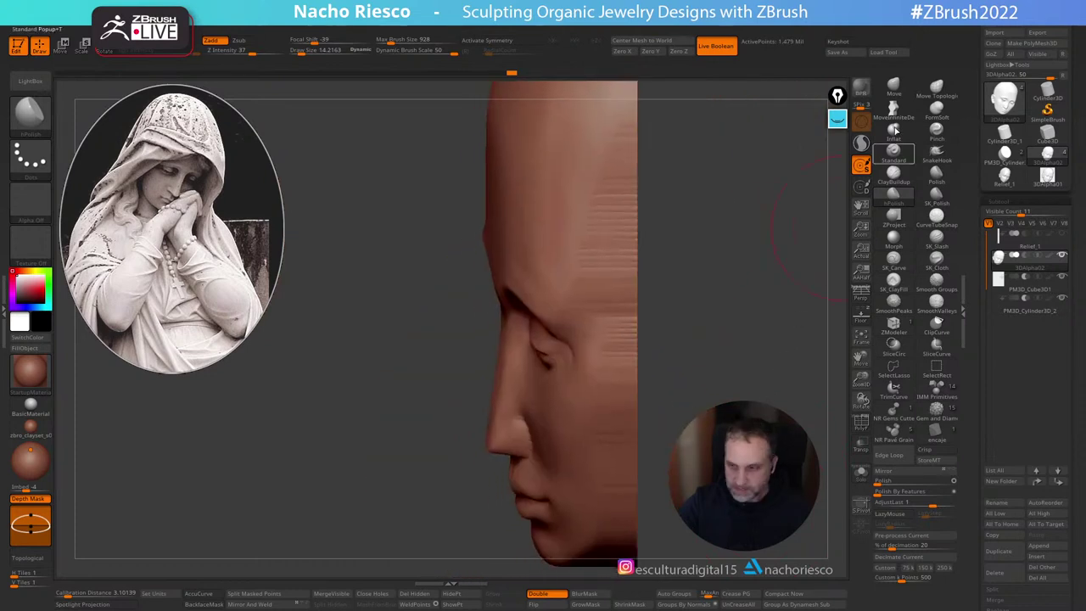
left_click(893, 87)
key("s")
left_click_drag(505, 333, 515, 346)
mouse_move(717, 341)
left_mouse_down()
mouse_move(800, 332)
mouse_move(803, 358)
mouse_move(644, 365)
left_mouse_up()
left_click_drag(532, 390, 529, 377, "shift")
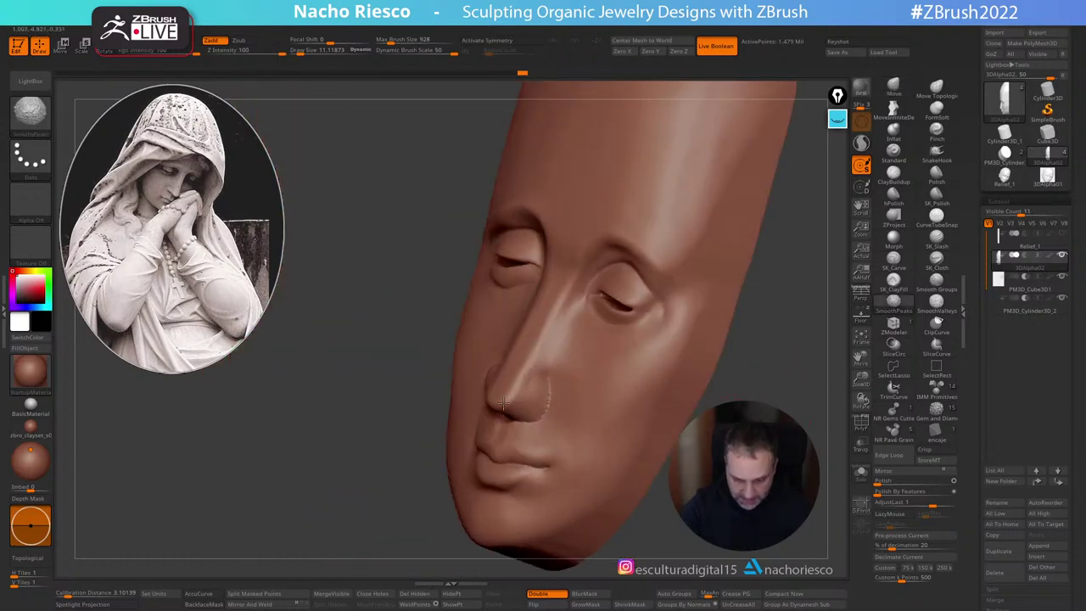
left_click_drag(574, 417, 609, 411, "shift")
Step: Carve a crease at the ear-side eye's outer corner with SK_Slash at draw size about 8.4, and soften it with SmoothValleys
mouse_move(731, 364)
left_mouse_down()
mouse_move(813, 370)
mouse_move(807, 326)
mouse_move(809, 374)
left_mouse_up()
right_click_drag(475, 244, 596, 301, "alt")
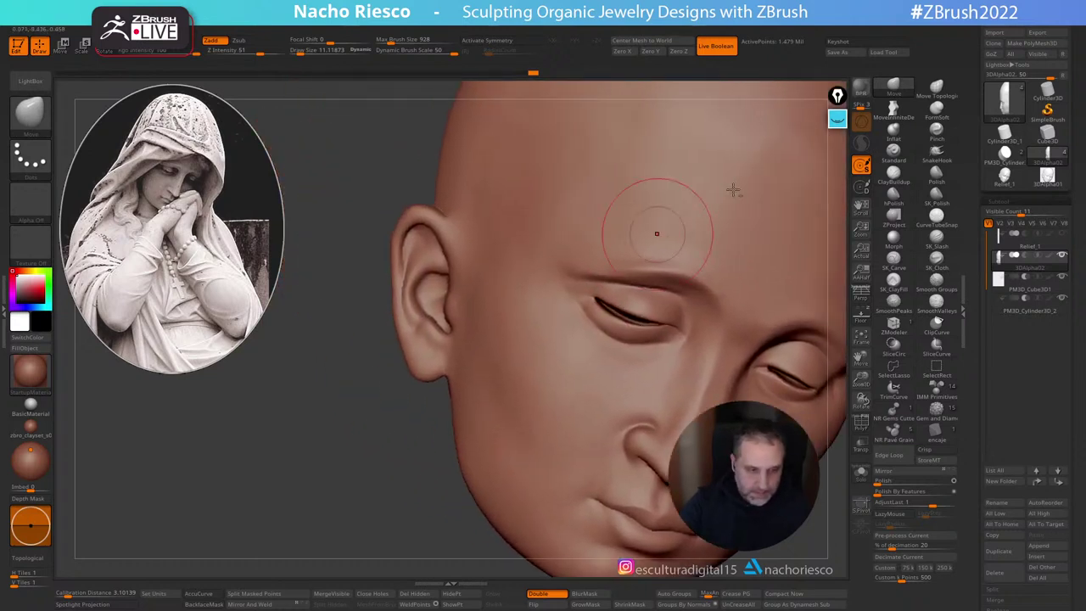
left_click(937, 241)
right_click_drag(601, 255, 596, 301, "ctrl")
key("s")
left_click_drag(586, 289, 648, 319)
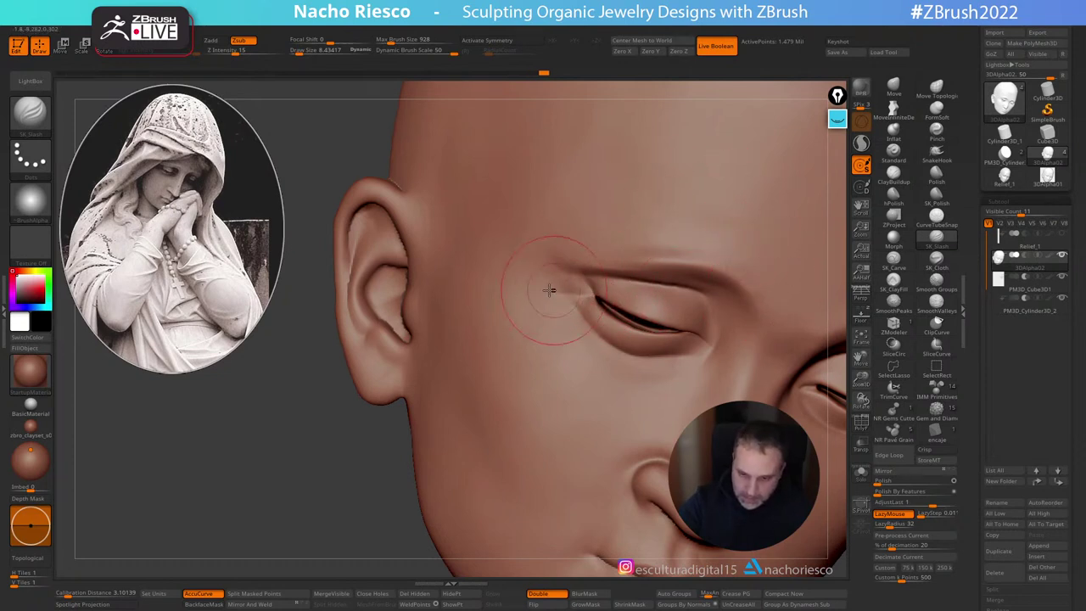
left_click_drag(570, 282, 602, 302)
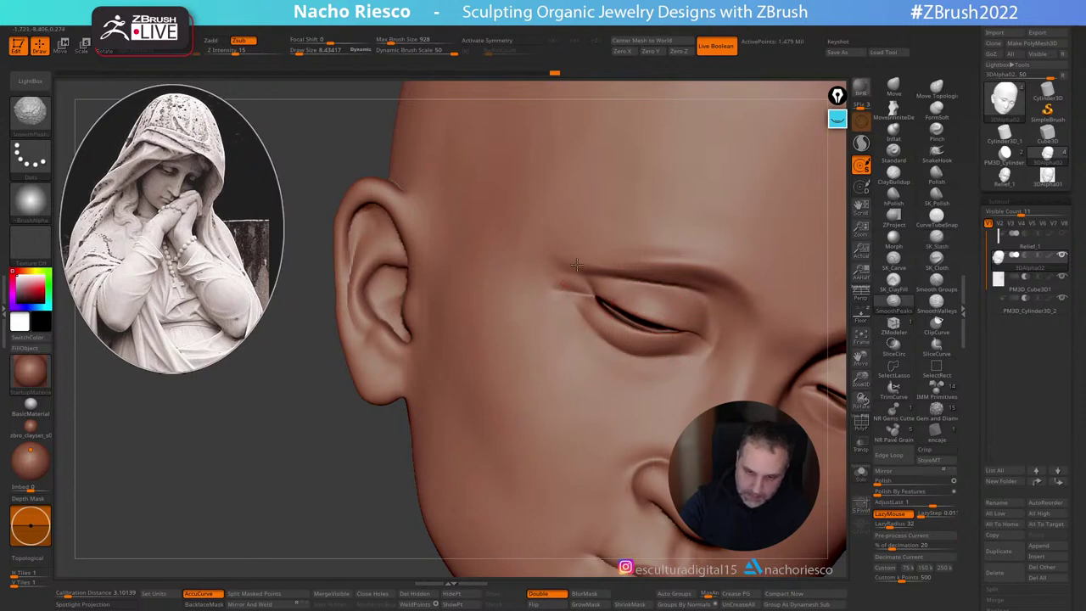
left_click(933, 302)
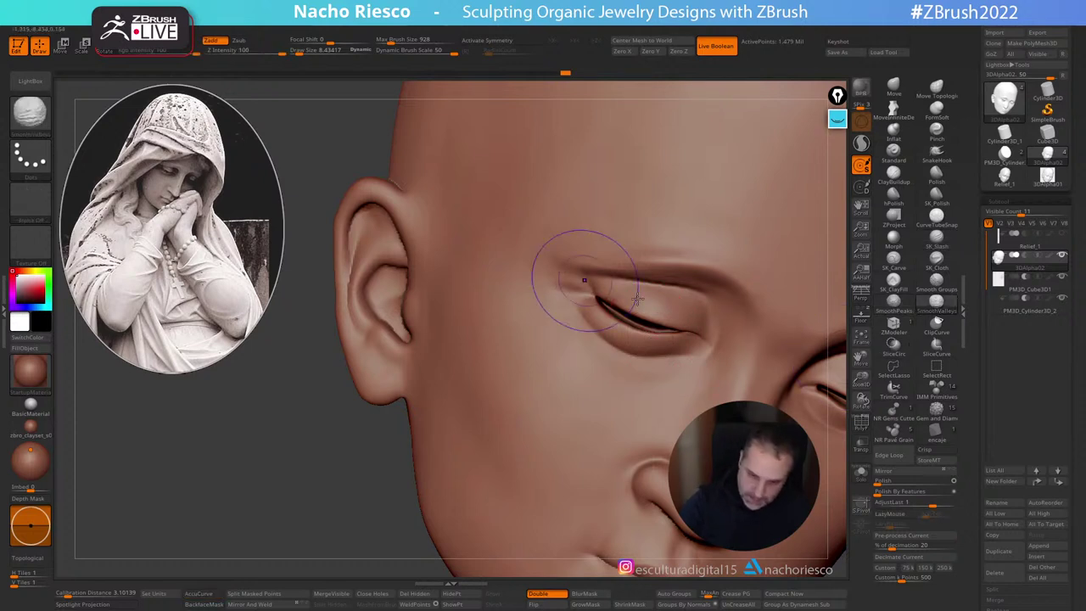
left_click_drag(581, 286, 562, 294, "shift")
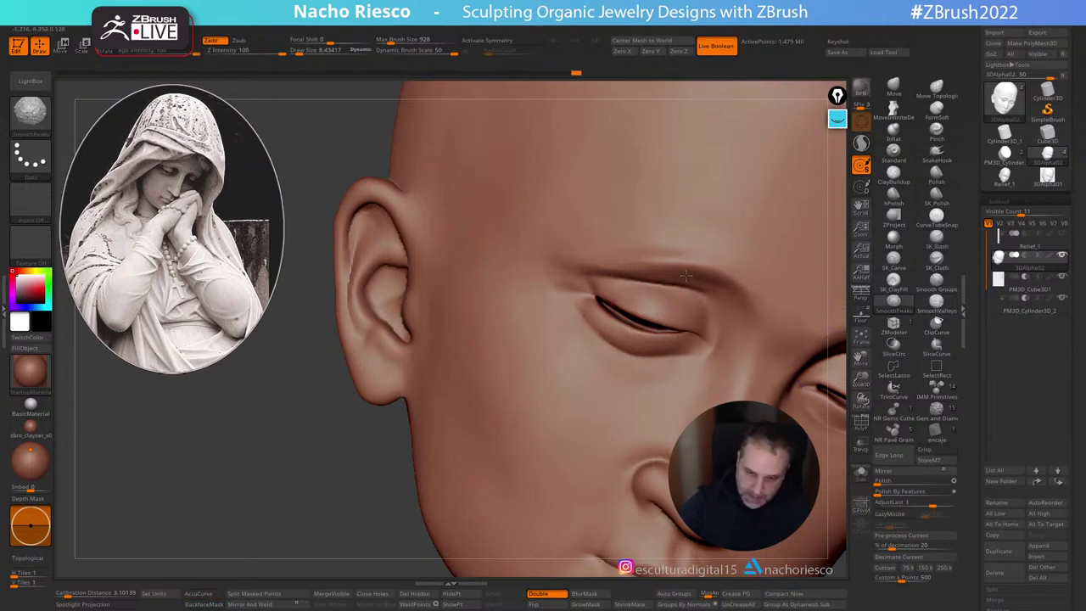
Step: Insert an IMM sphere at the ear-side eye and split it from the masked head into its own subtool
right_click_drag(708, 239, 619, 170, "ctrl")
right_click_drag(619, 169, 491, 191, "alt")
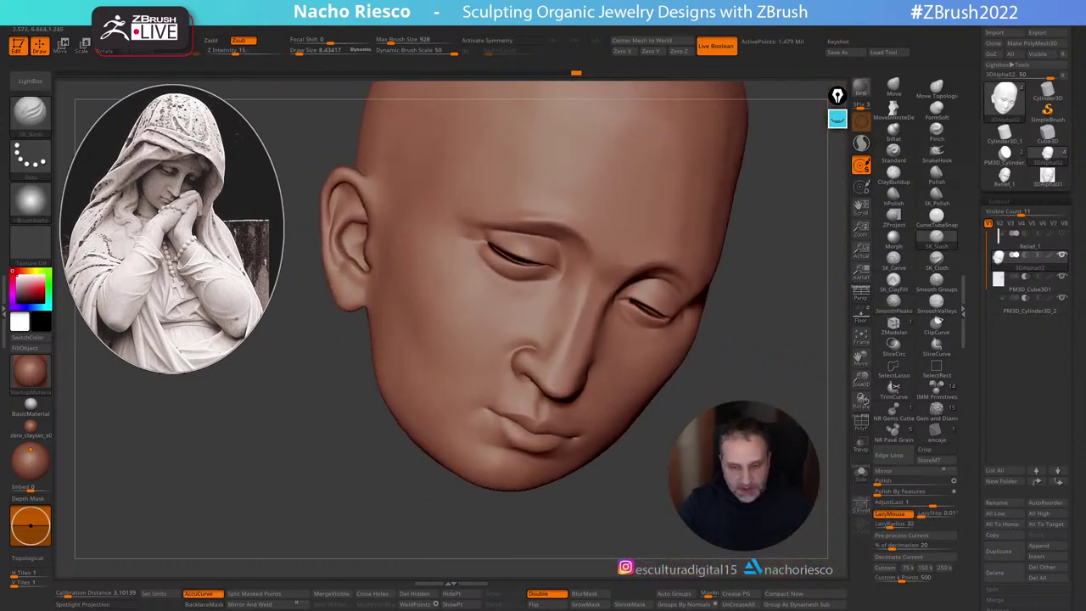
left_click(937, 392)
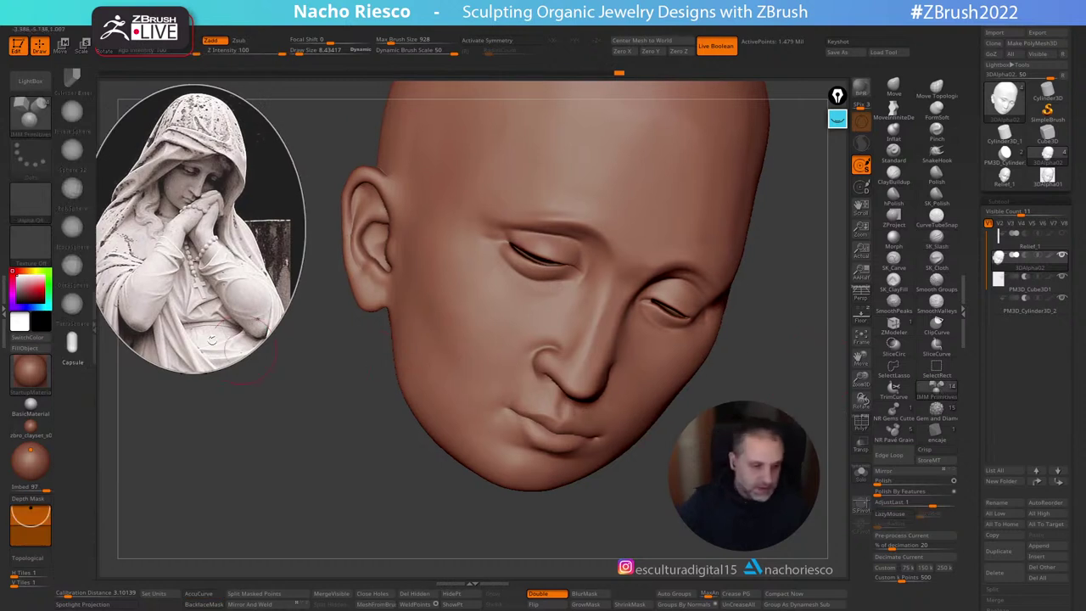
left_click(73, 111)
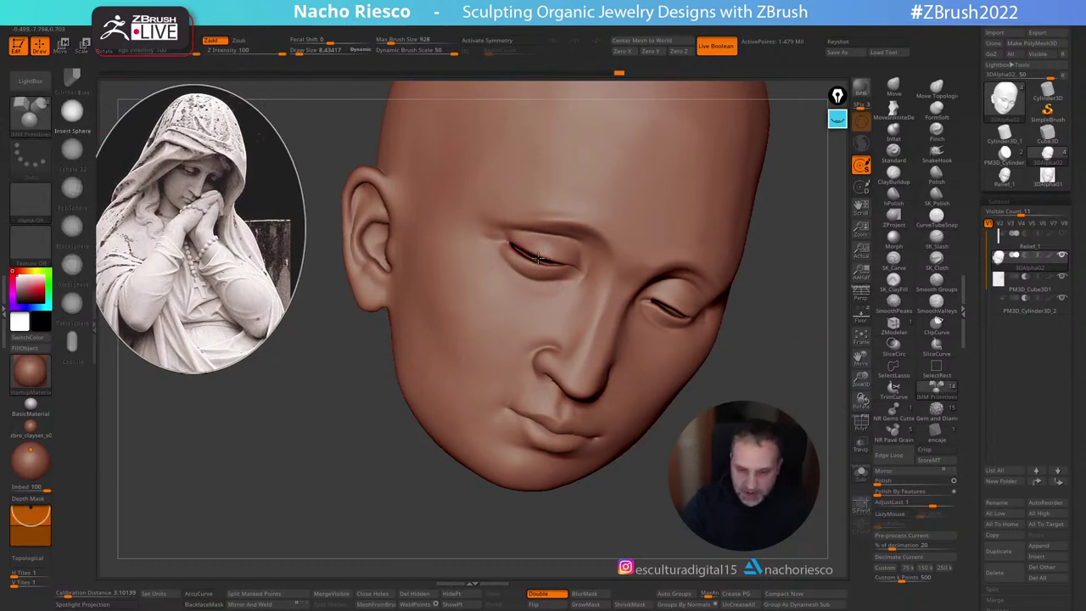
left_click_drag(525, 246, 541, 239)
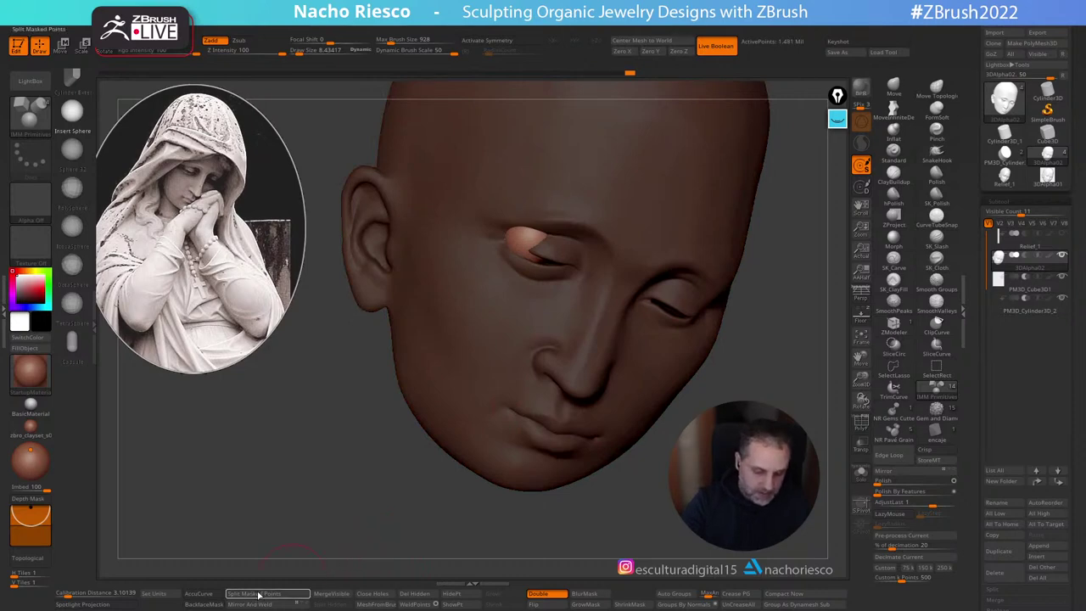
left_click_drag(325, 518, 327, 521, "ctrl")
Step: Move and scale the new sphere with the gizmo to place it as an eyeball in the ear-side eye
key("w")
left_click_drag(591, 298, 603, 313)
right_click_drag(603, 313, 679, 314)
left_click_drag(596, 316, 655, 324)
right_click_drag(777, 263, 767, 310, "ctrl")
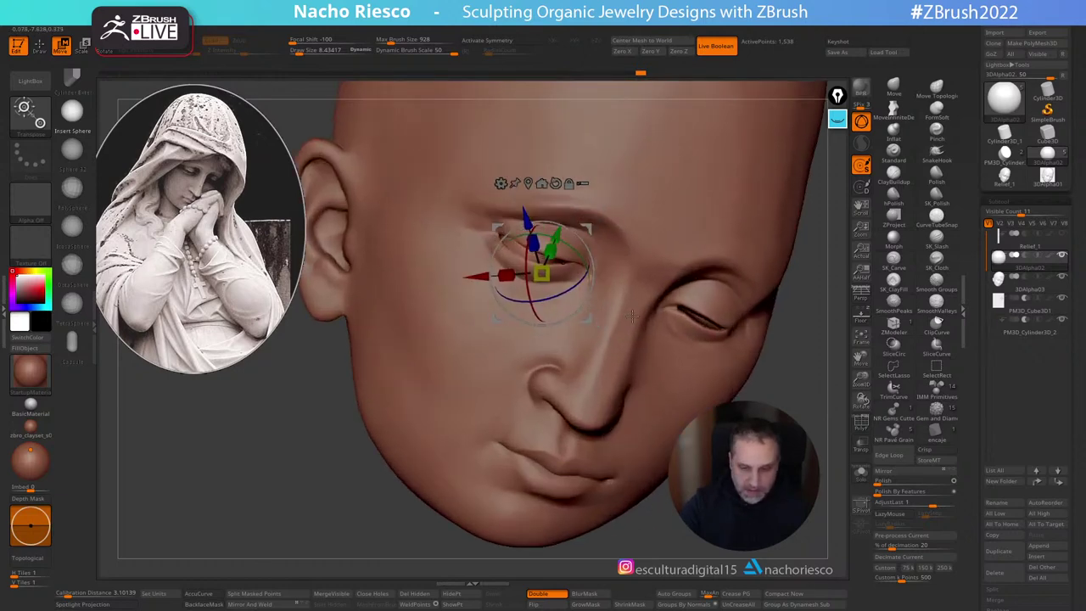
left_click_drag(590, 319, 593, 321)
right_click_drag(611, 314, 679, 316)
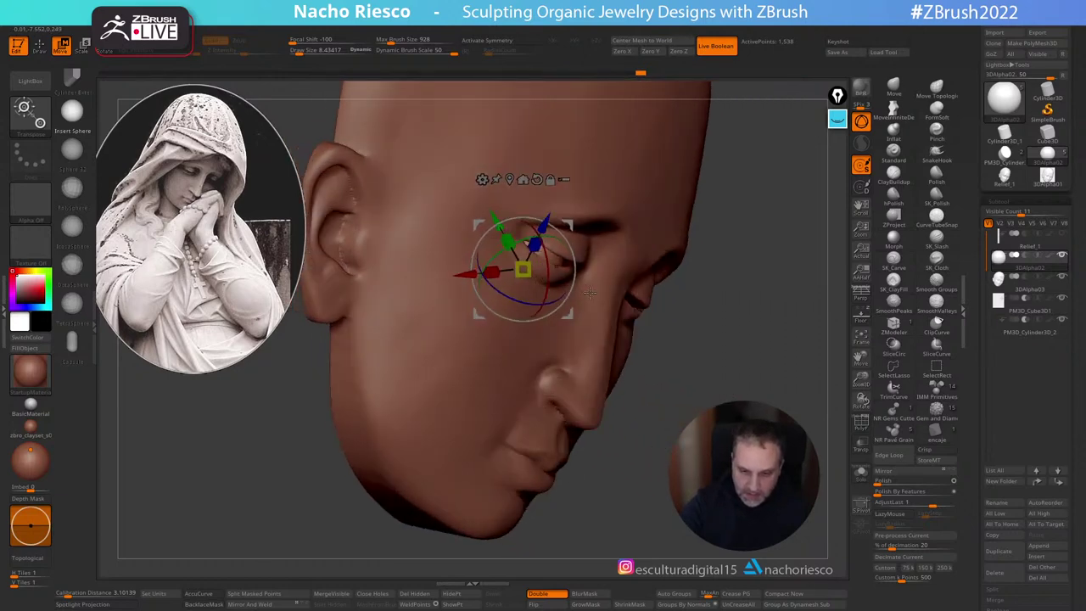
Step: Fine-tune the eyeball's size and rotation with the gizmo so it fits behind the eyelids, and return to Draw mode
left_click_drag(720, 268, 788, 273)
left_click_drag(571, 315, 565, 312)
left_click_drag(680, 266, 606, 270)
left_click_drag(560, 305, 575, 235)
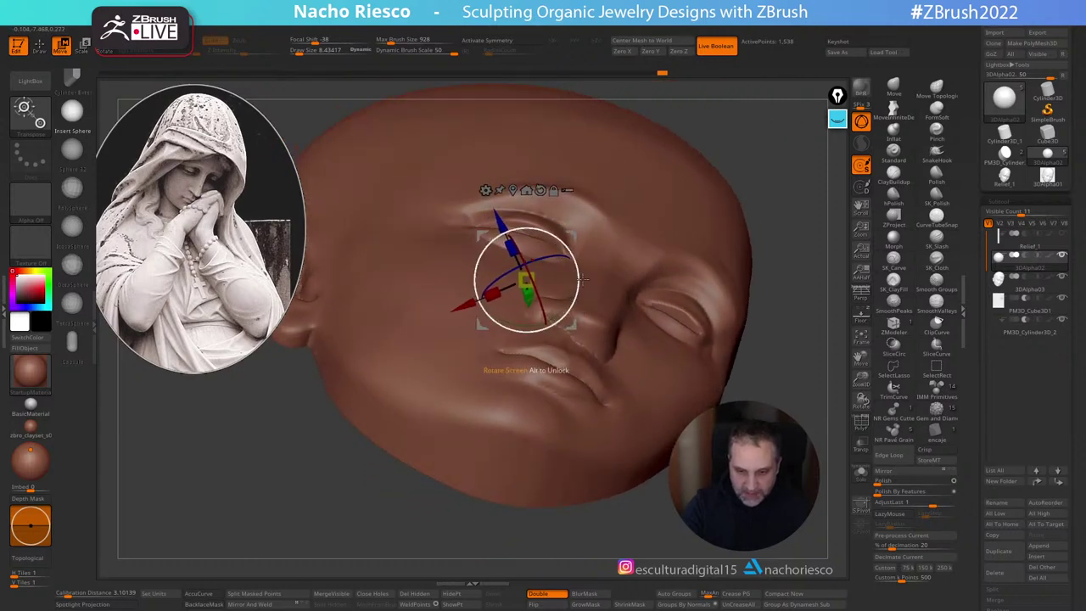
left_click_drag(581, 279, 576, 235)
left_click_drag(787, 191, 790, 312)
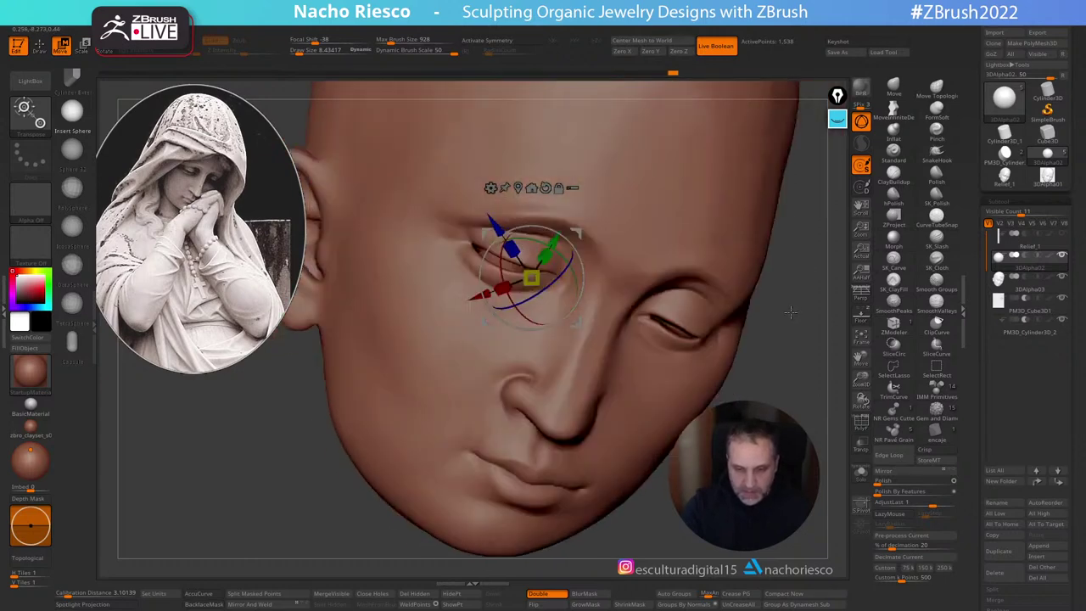
key("q")
Step: Pick the ClayBuildup brush at draw size about 2.9 and raise the ear-side eyeball's mesh resolution
mouse_move(780, 382)
left_mouse_down("alt")
mouse_move(773, 376)
mouse_move(765, 467)
left_mouse_up("alt")
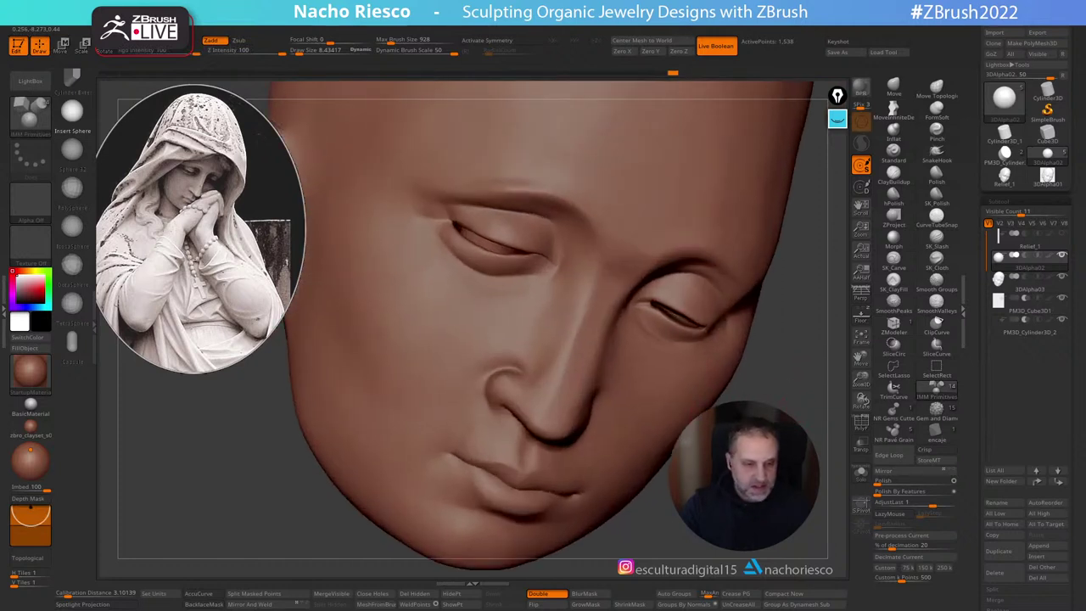
left_click(901, 177)
key("s")
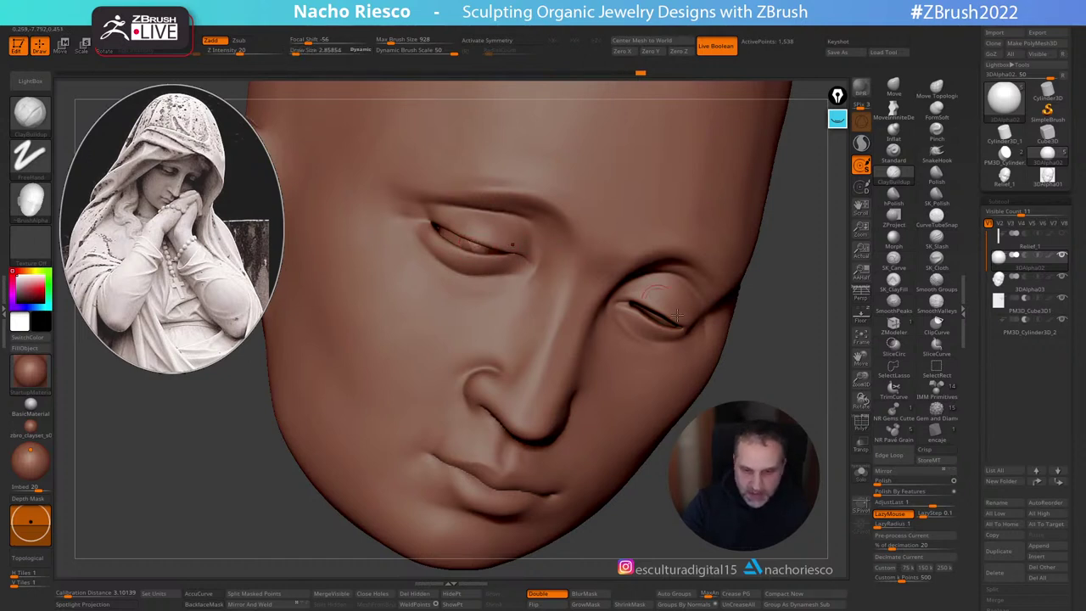
mouse_move(746, 353)
right_mouse_down("ctrl")
mouse_move(751, 380)
mouse_move(777, 386)
right_mouse_up("ctrl")
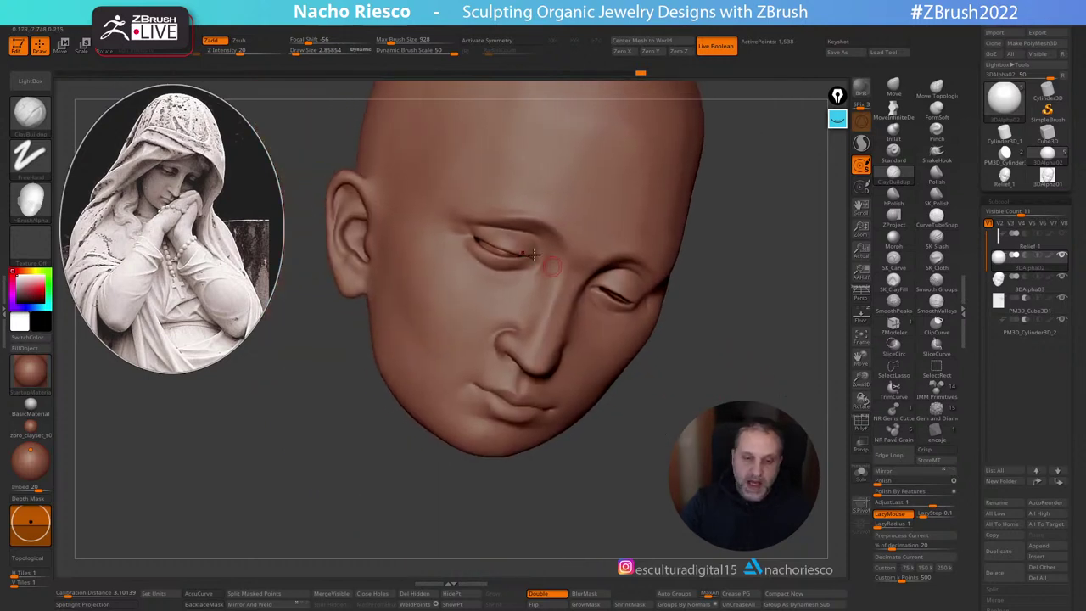
right_click_drag(554, 270, 534, 315, "ctrl")
key("ctrl+shift")
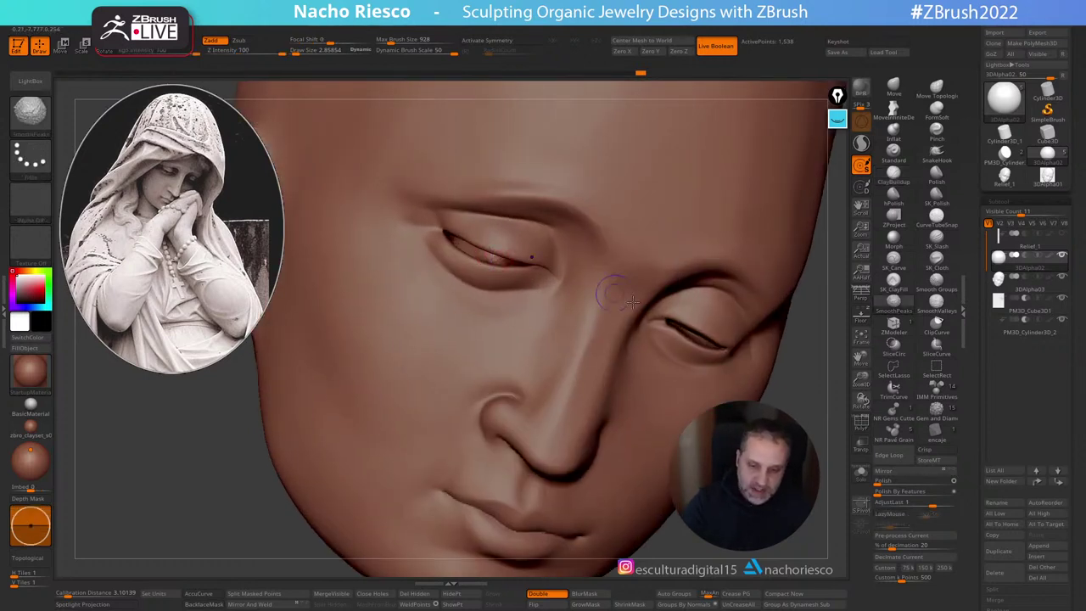
key("ctrl+shift")
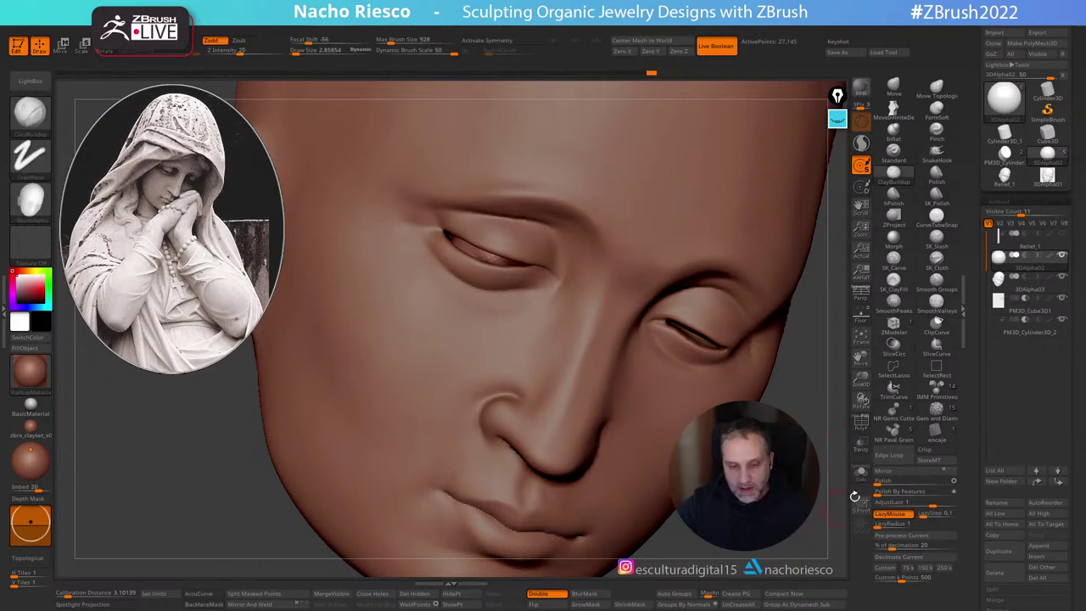
Step: Build up and smooth the ear-side eyeball's surface with the ClayBuildup brush at draw size about 6.2
key("s")
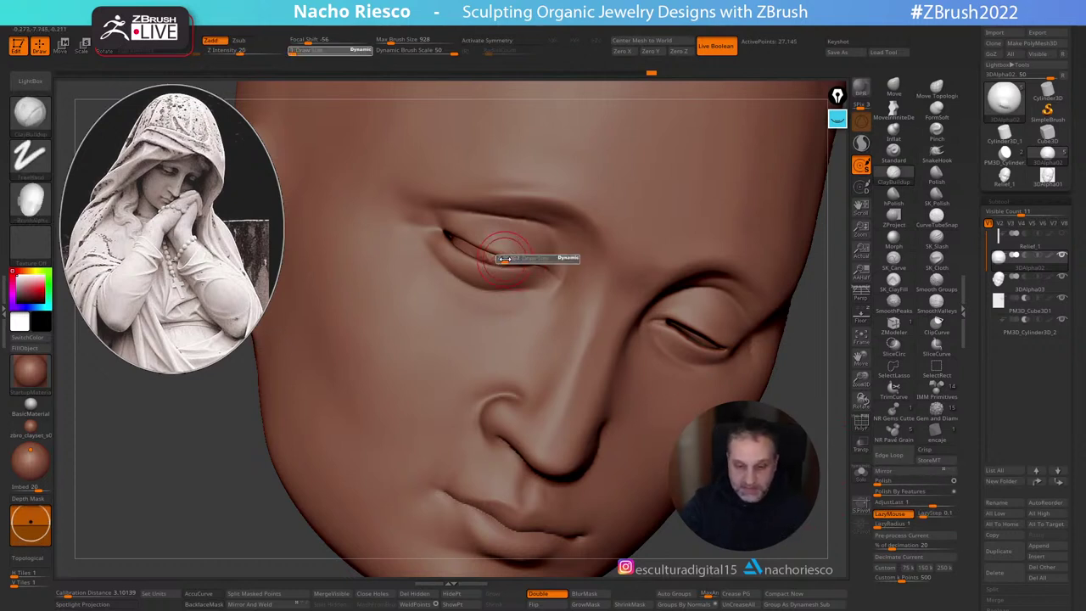
left_click_drag(499, 261, 492, 258)
key("shift")
Step: Duplicate the eyeball into the far eye within the same subtool, and position and scale the copy with the gizmo
mouse_move(675, 306)
right_mouse_down("ctrl")
mouse_move(619, 302)
mouse_move(629, 306)
right_mouse_up("ctrl")
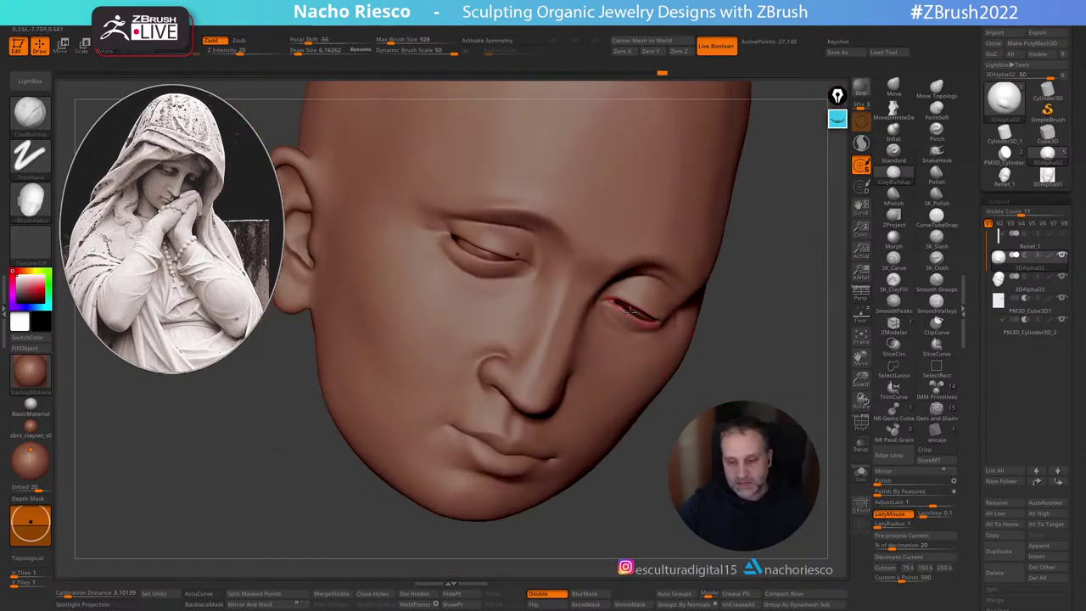
left_click_drag(757, 307, 754, 284)
key("w")
left_click_drag(553, 310, 704, 378, "ctrl")
left_click_drag(770, 310, 774, 255)
right_click_drag(773, 253, 686, 390)
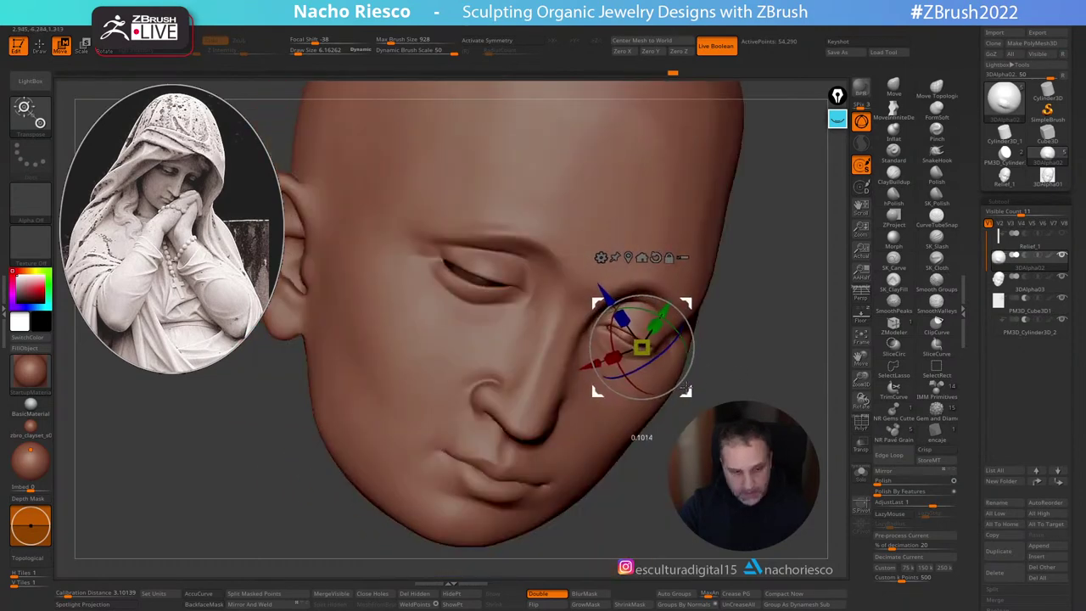
left_click_drag(686, 387, 685, 392)
key("q")
key("b")
key("c")
key("b")
mouse_move(736, 462)
right_mouse_down("ctrl")
mouse_move(745, 396)
mouse_move(711, 370)
mouse_move(680, 423)
right_mouse_up("ctrl")
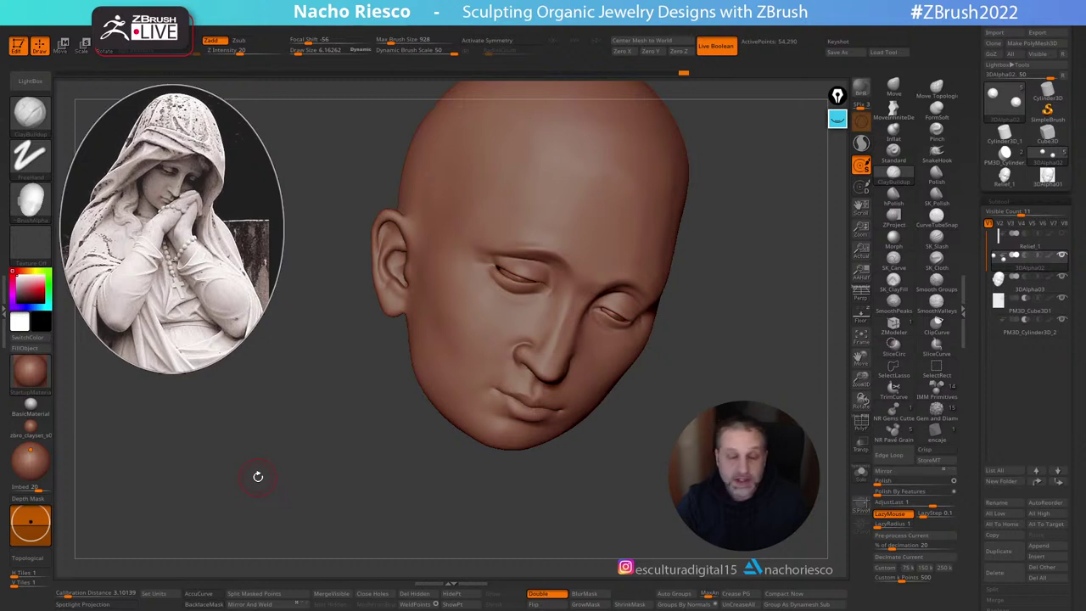
mouse_move(703, 413)
left_mouse_down()
mouse_move(713, 405)
mouse_move(715, 453)
mouse_move(735, 463)
mouse_move(741, 491)
left_mouse_up()
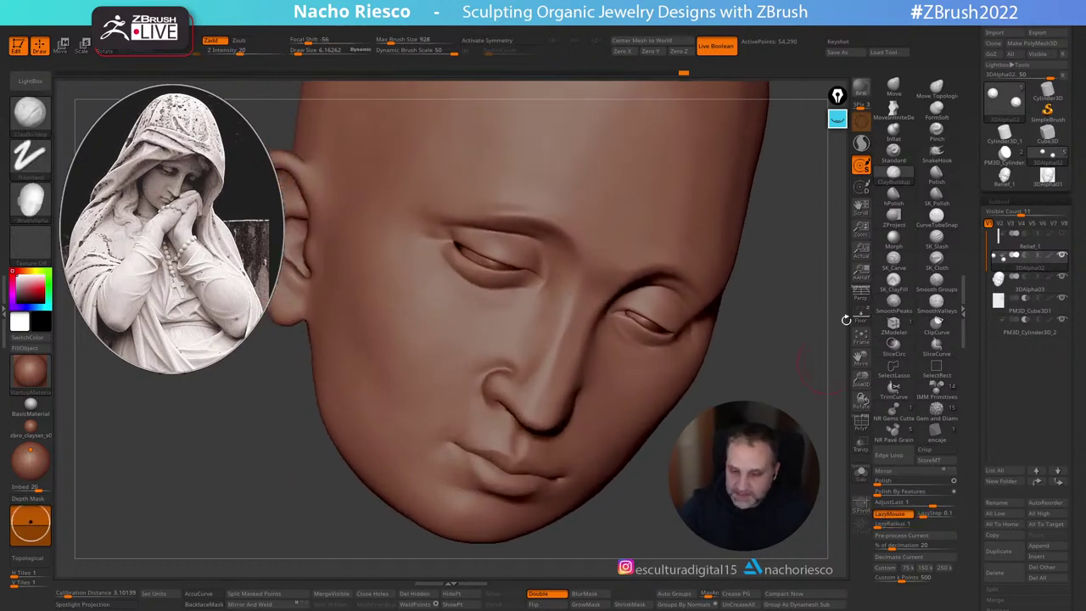
Step: Pick the SK_Cloth brush with Alpha 39 and set its draw size to about 2.9
left_click(936, 260)
key("s")
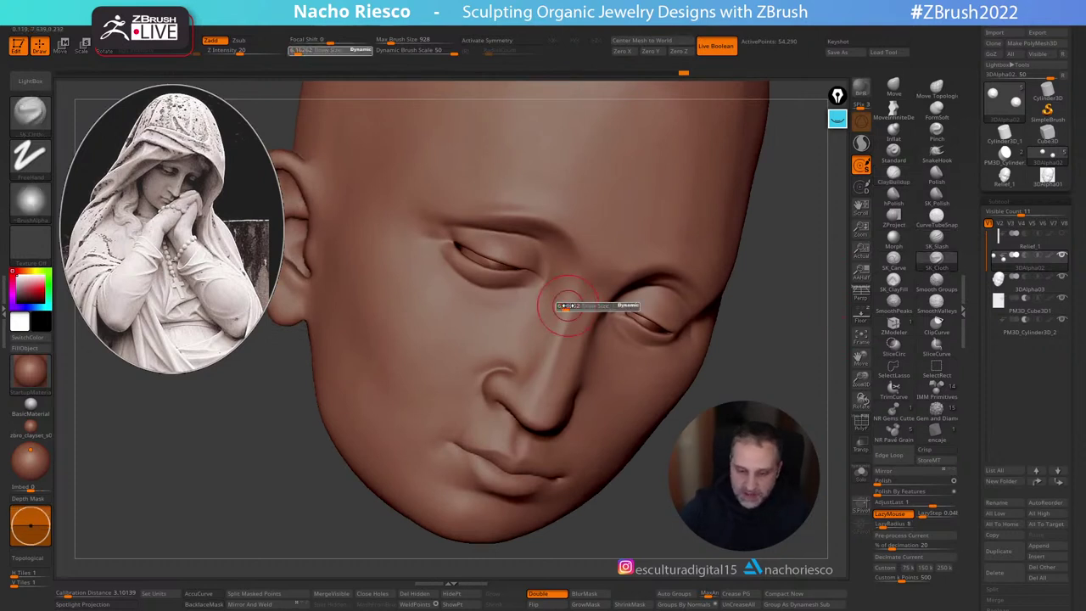
left_click_drag(566, 307, 568, 307)
left_click_drag(570, 297, 537, 410)
mouse_move(567, 307)
left_mouse_down()
mouse_move(540, 407)
mouse_move(515, 387)
left_mouse_up()
key("s")
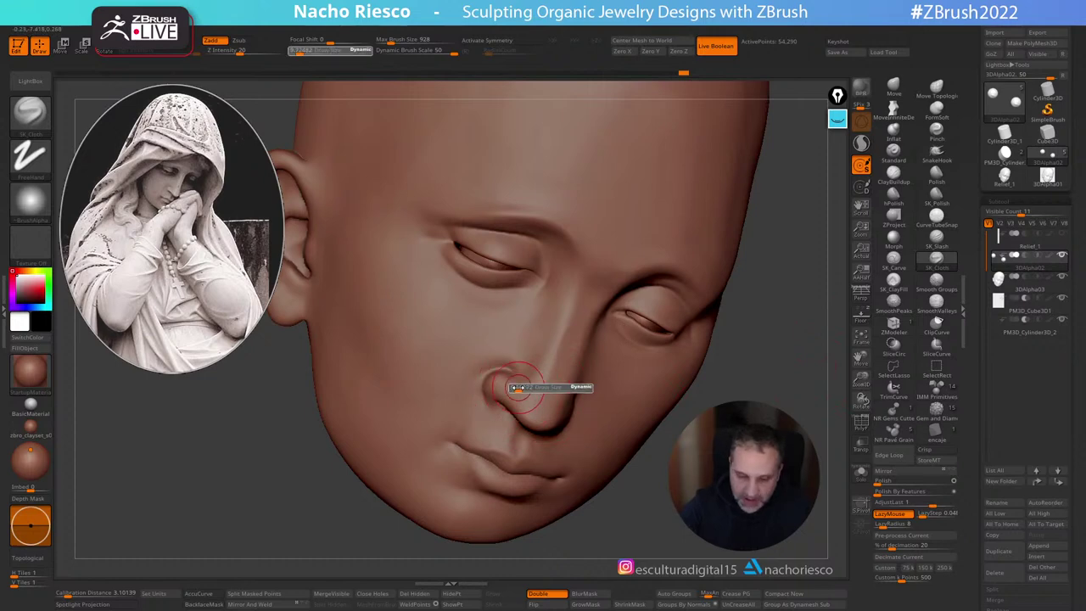
left_click(31, 203)
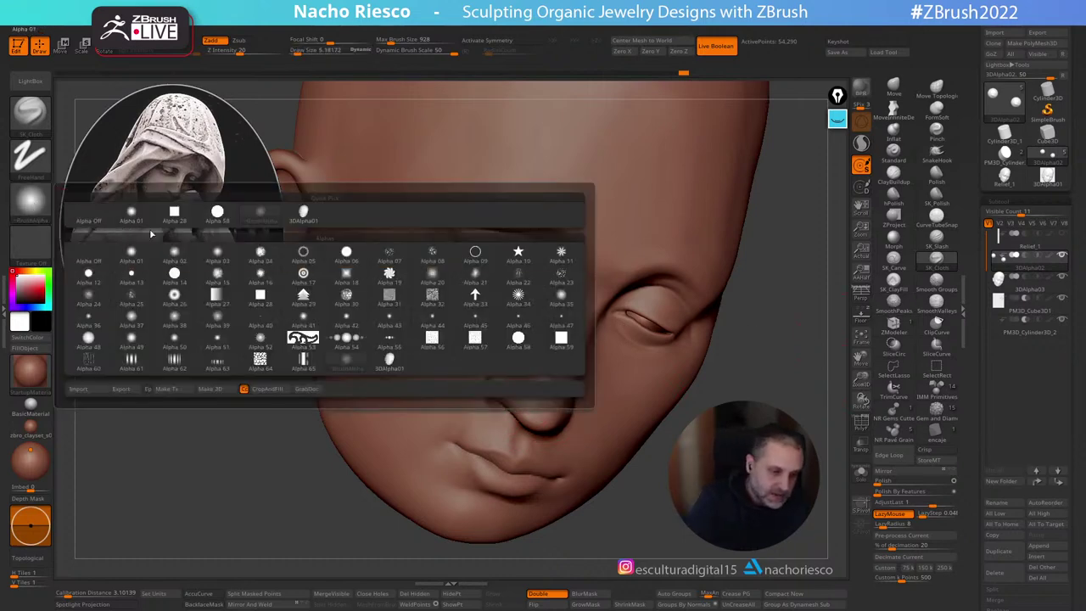
left_click(219, 318)
key("s")
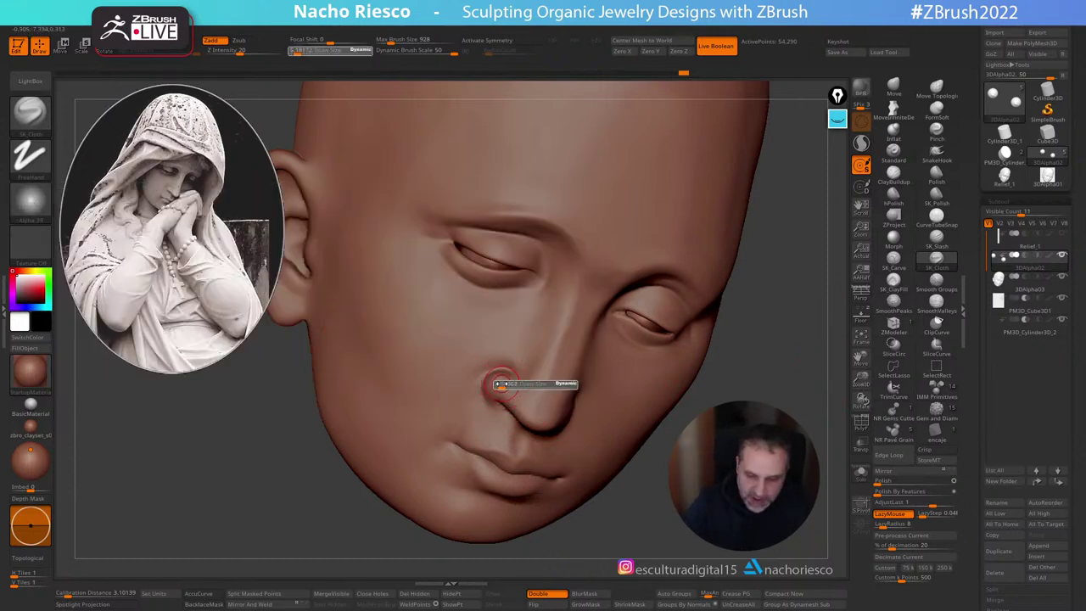
left_click(503, 384)
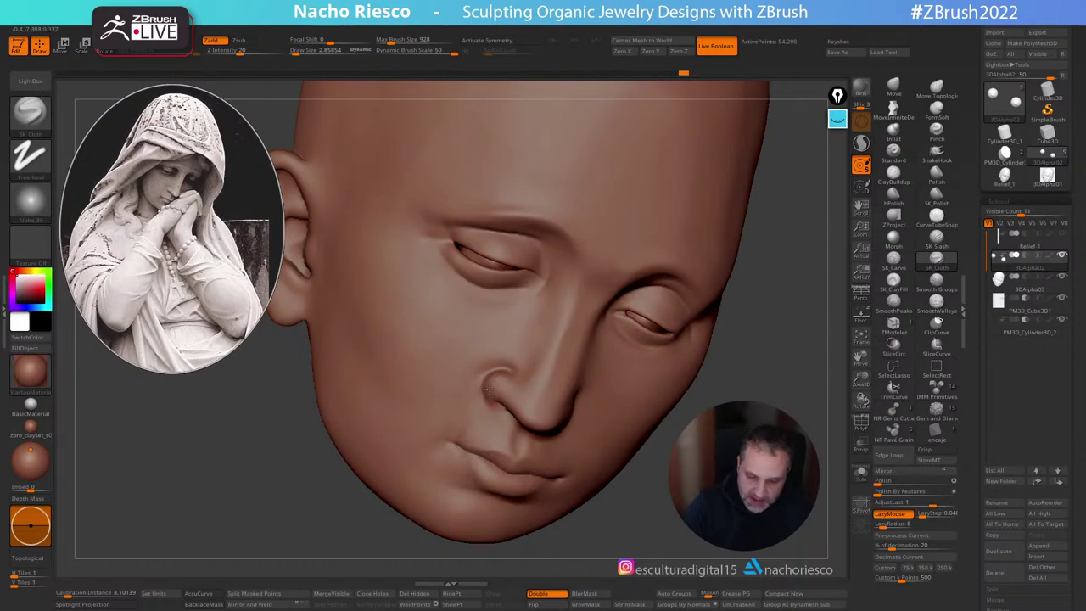
Step: Select the head subtool and refine the creases around the nostril and nose wing, smoothing the strokes
left_click(536, 410, "alt")
left_click_drag(637, 525, 652, 461, "alt")
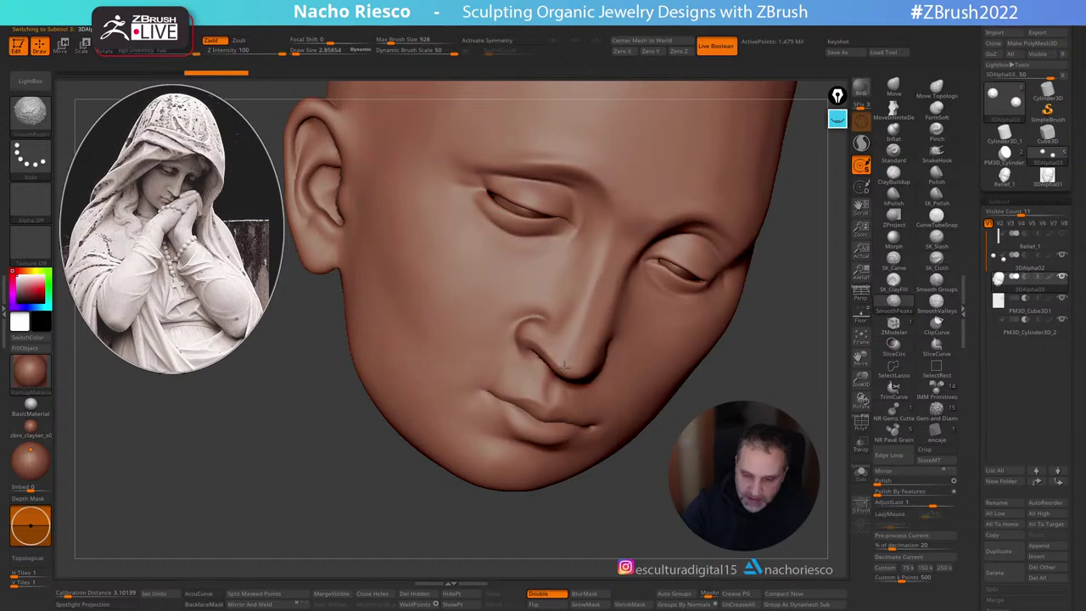
key("shift")
left_click_drag(687, 481, 670, 512, "alt")
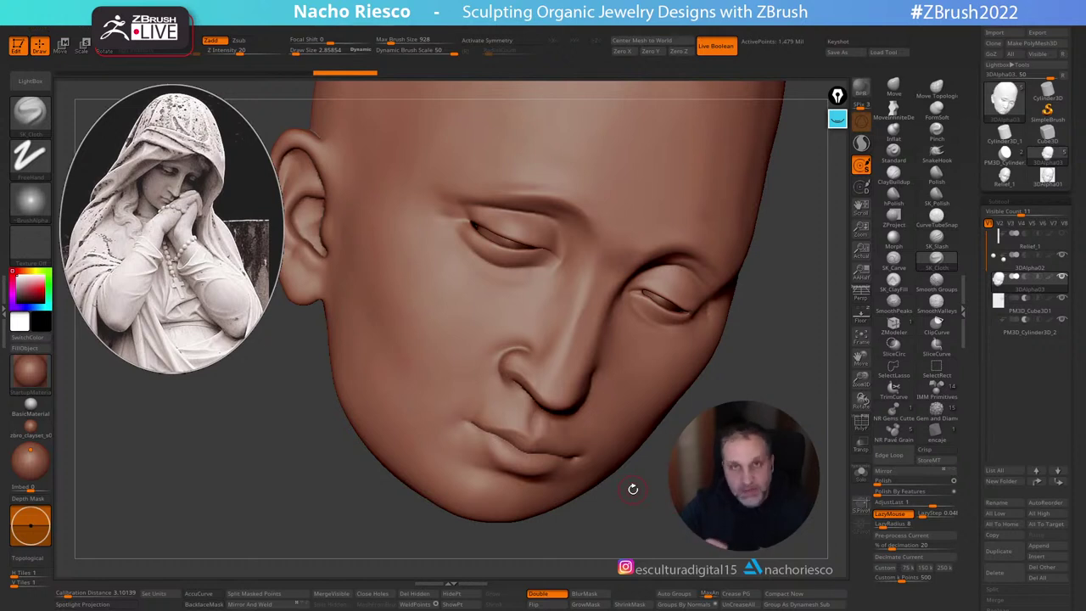
Step: Reshape the far side of the nose with the Move brush at draw size about 8.4
left_click(892, 90)
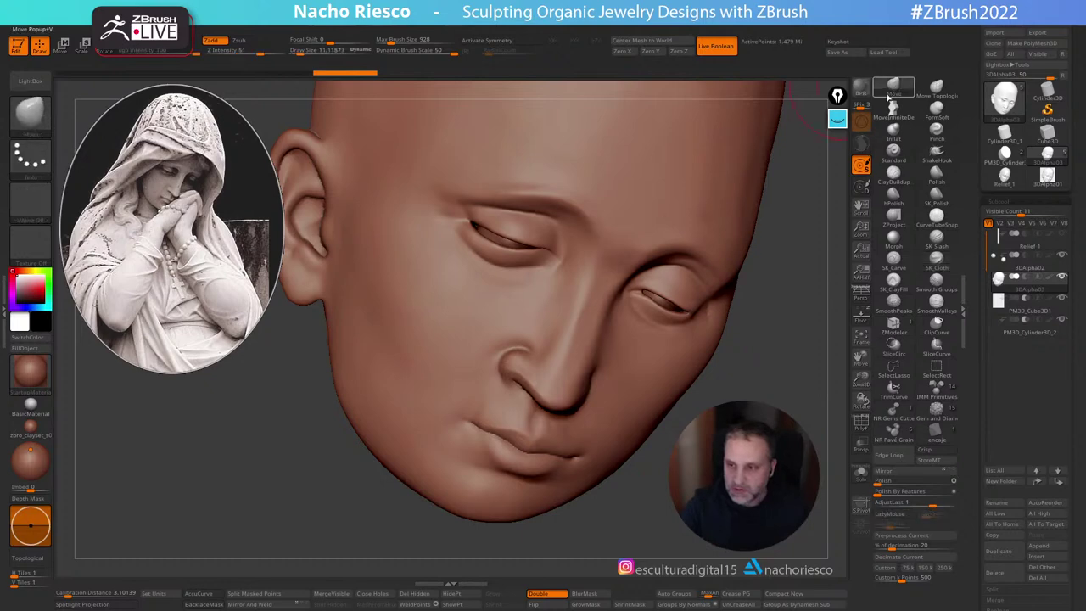
key("s")
left_click_drag(597, 353, 587, 379)
key("s")
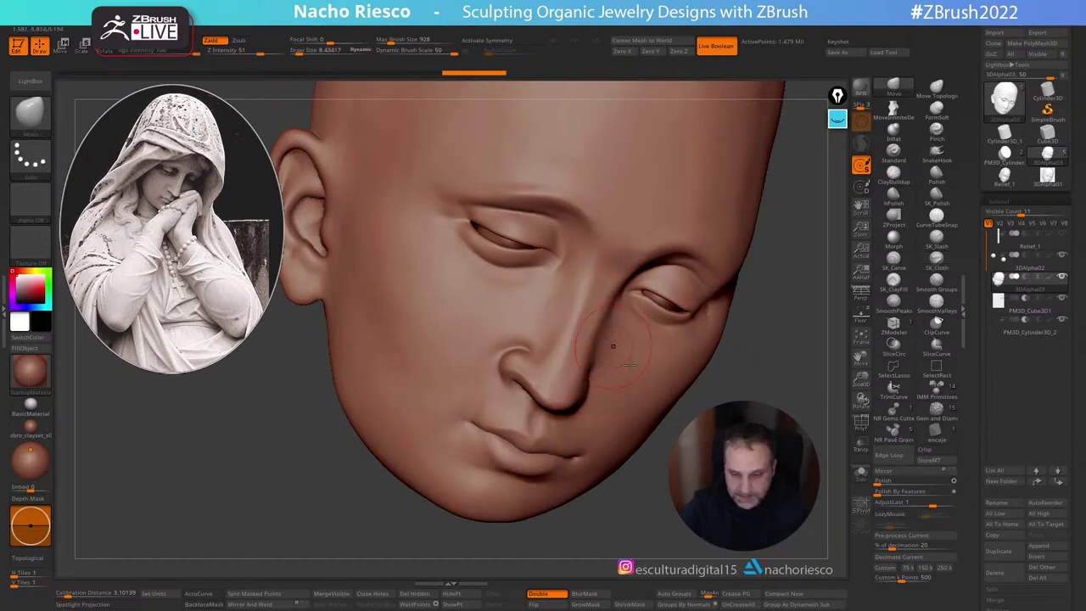
left_click_drag(613, 344, 608, 341)
Step: Push the nose and far cheek contours into shape from the side and front with the Move brush at draw size about 15.9
left_click_drag(767, 374, 634, 417)
key("s")
left_click_drag(612, 334, 623, 335)
left_click_drag(623, 338, 619, 339)
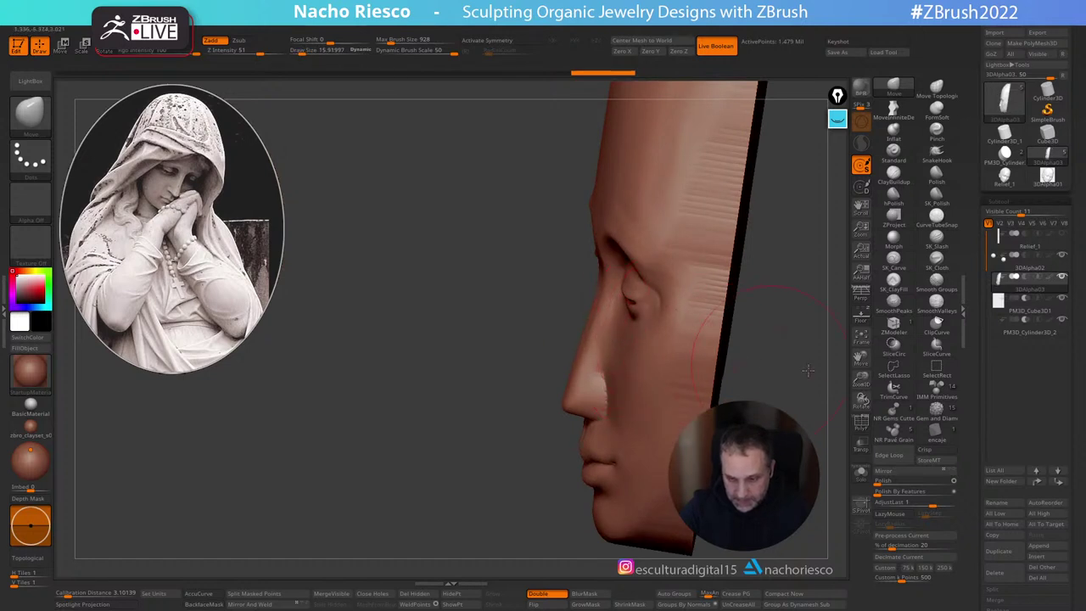
left_click_drag(808, 370, 920, 356)
left_click_drag(602, 344, 597, 342)
left_click_drag(724, 322, 688, 344, "alt")
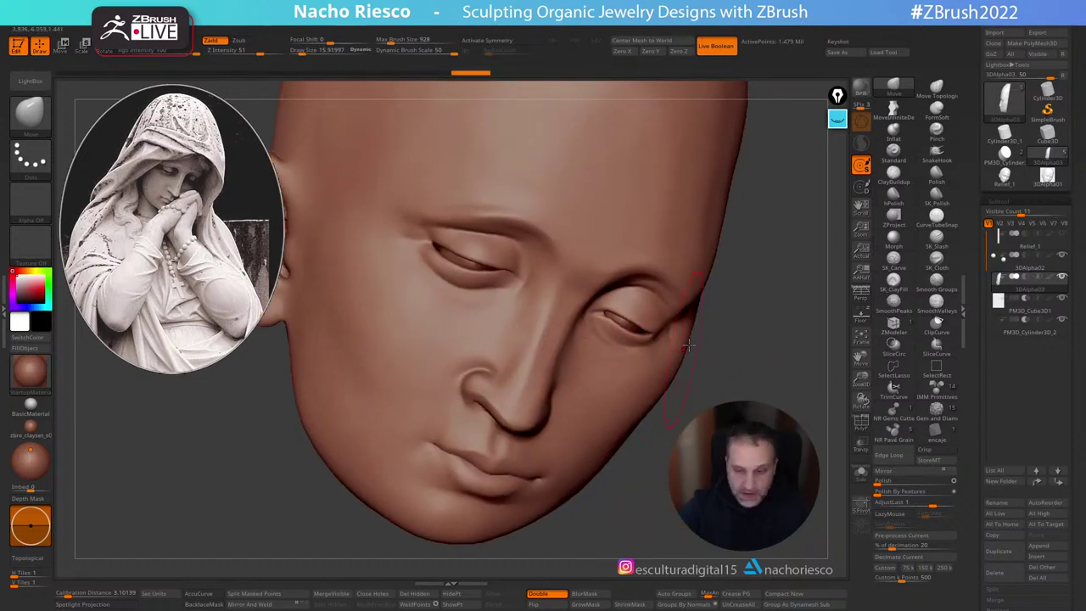
Step: Polish the brow ridges and the far temple edge with the hPolish brush at draw size about 3.5
left_click(893, 174)
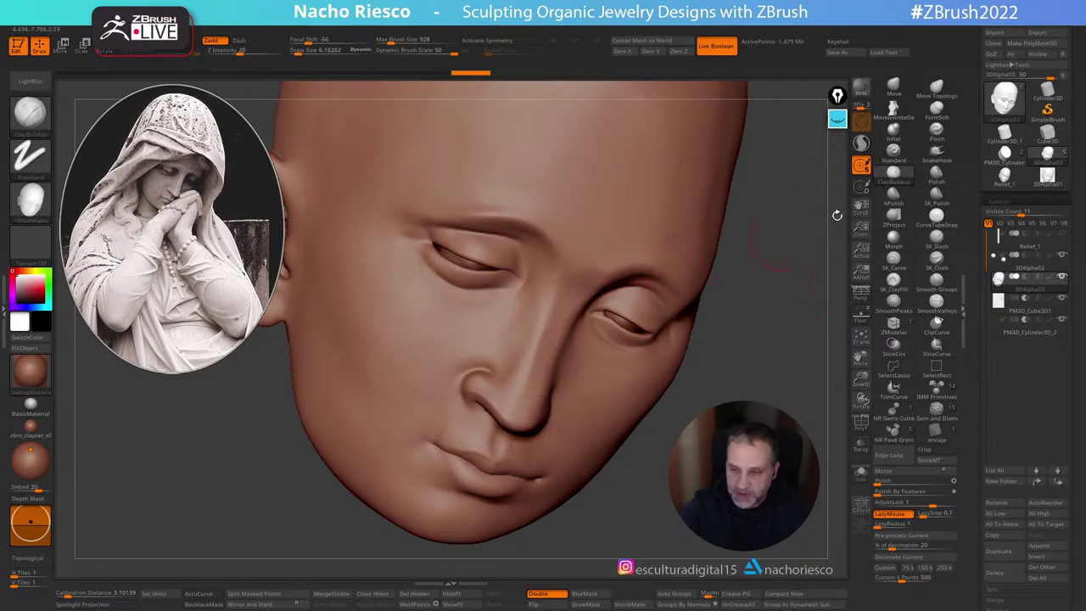
left_click(893, 193)
key("s")
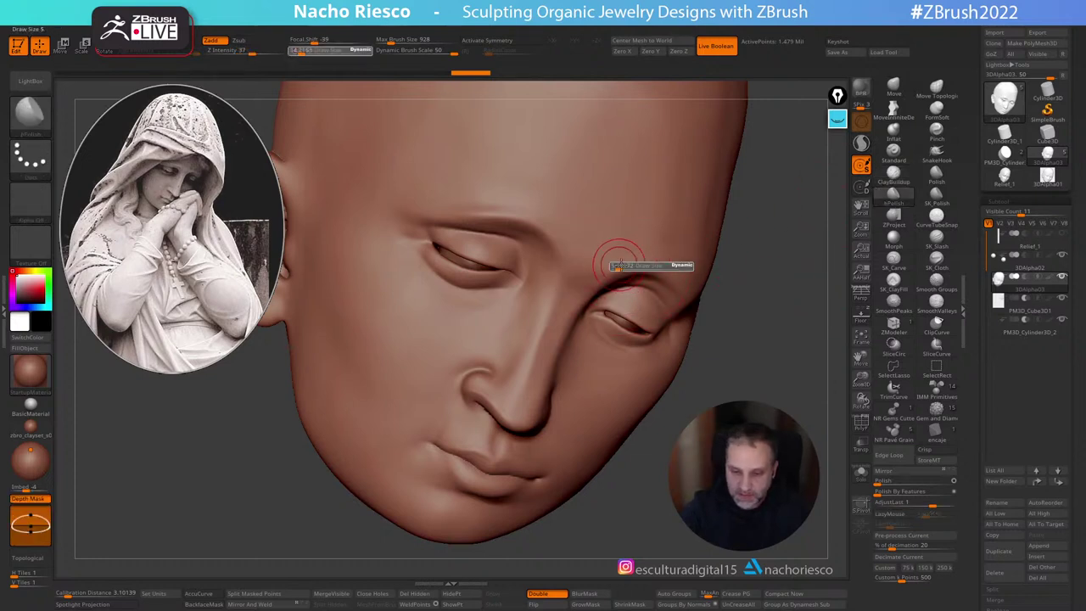
left_click_drag(626, 269, 652, 269)
key("ctrl+z")
key("s")
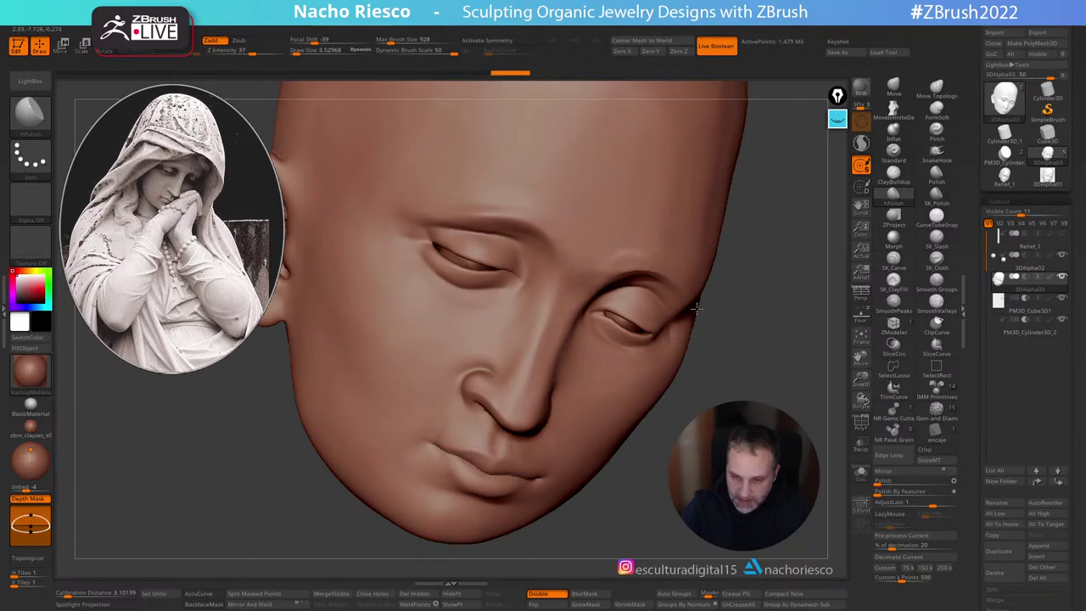
left_click_drag(696, 309, 704, 329)
left_click_drag(549, 230, 494, 211)
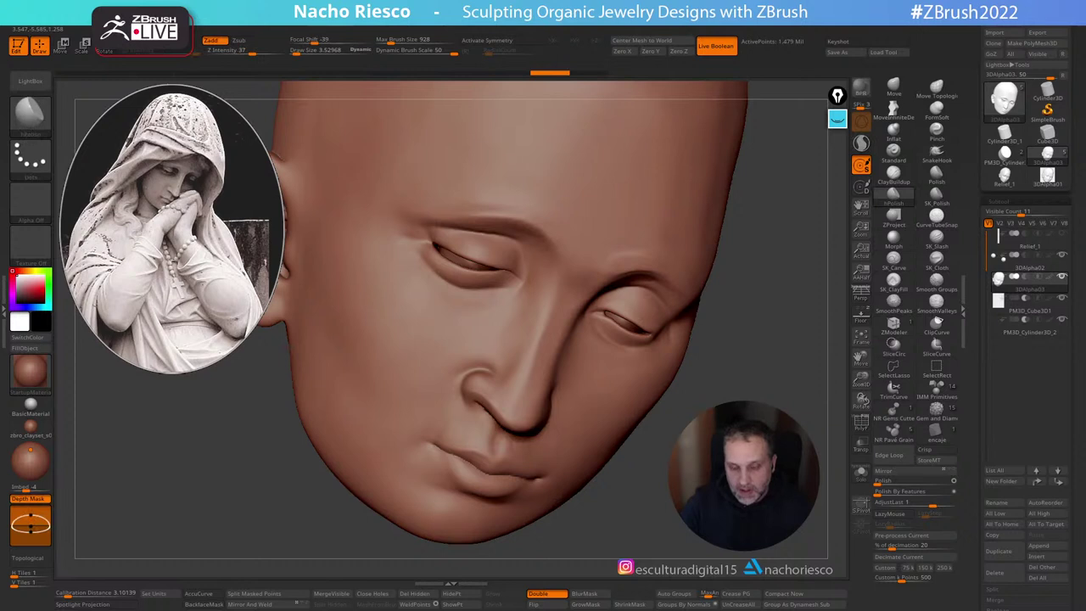
Step: Compare the brows before and after polishing by undoing and restoring the hPolish strokes
key("ctrl+z")
key("ctrl+z")
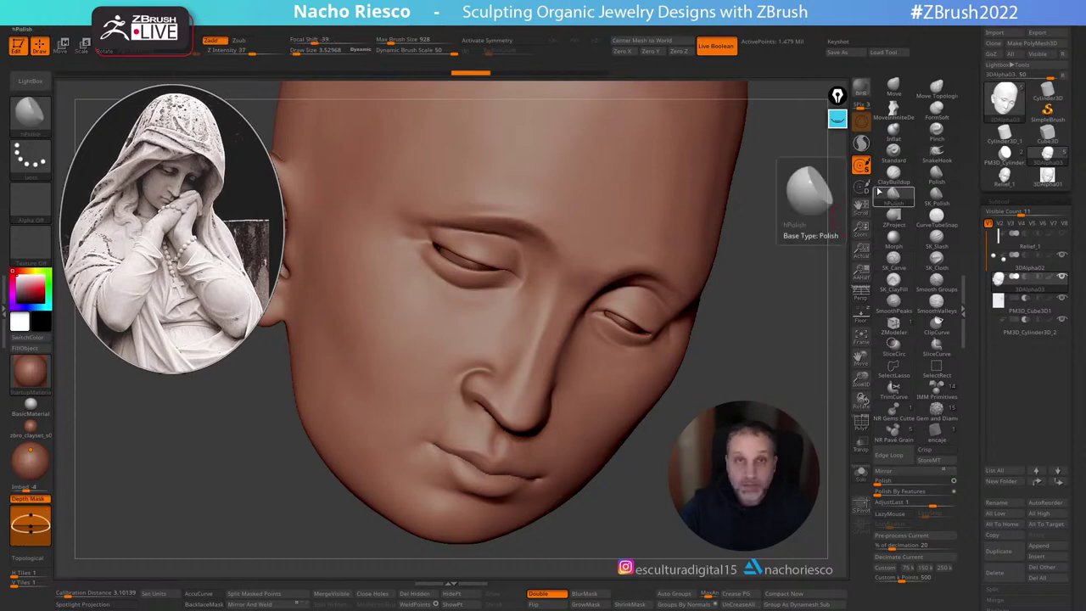
left_click(897, 201)
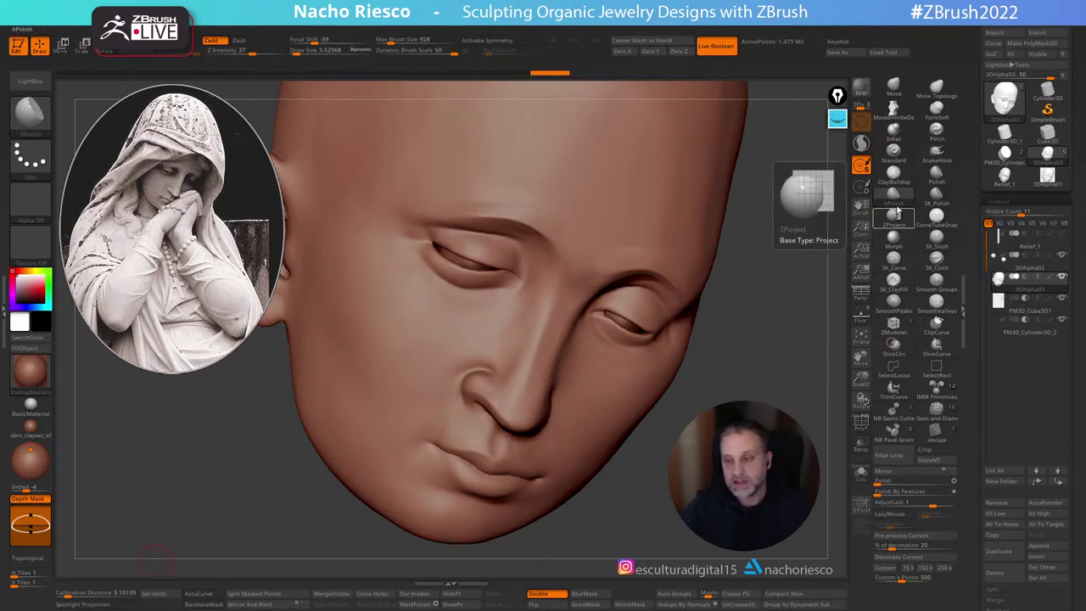
left_click_drag(665, 324, 641, 332)
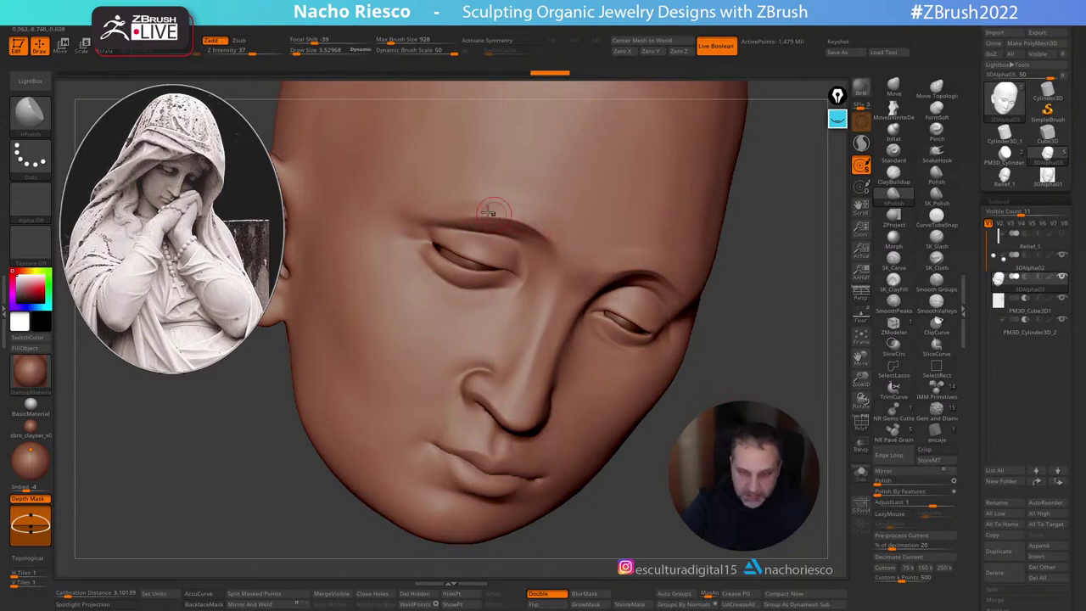
Step: Cut the upper eyelid creases with the SK_Slash brush at draw size about 9.7, checking them against the statue reference overlay
left_click_drag(739, 361, 778, 407)
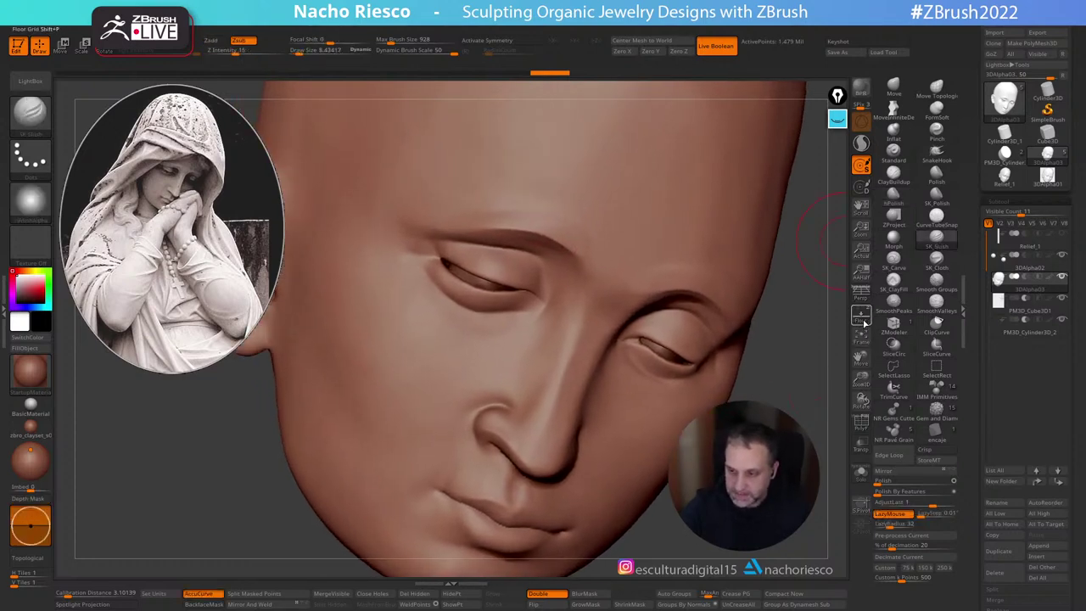
key("shift+z")
key("s")
left_click_drag(481, 264, 482, 264)
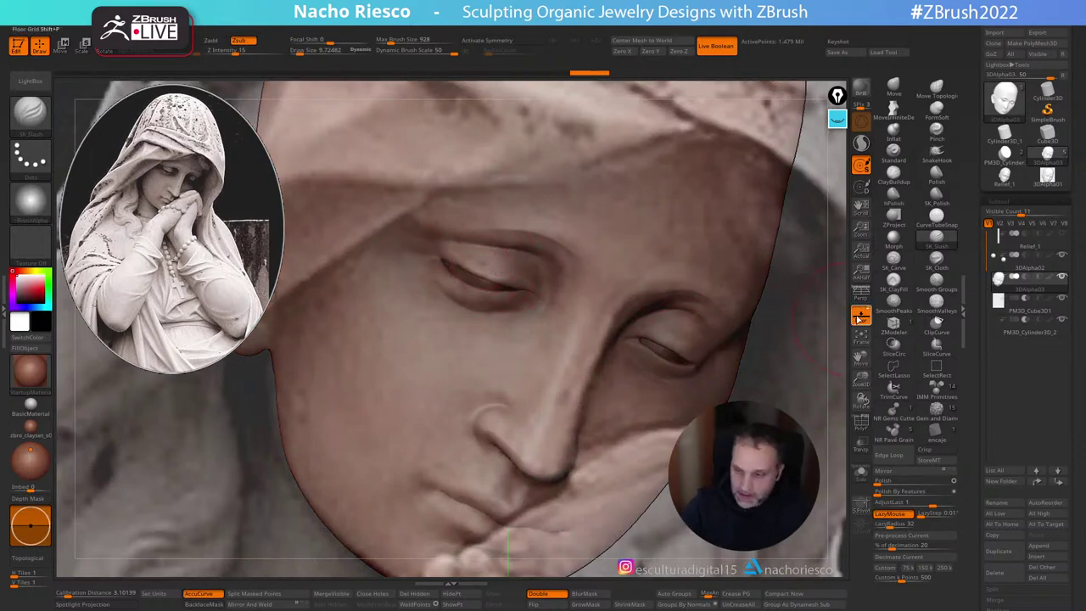
key("shift+z")
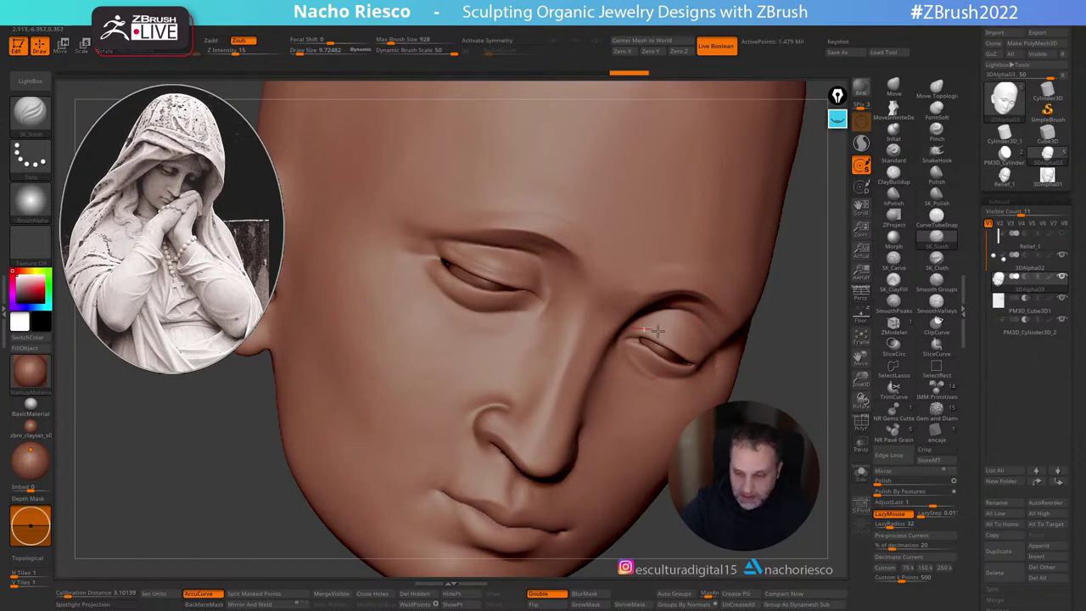
mouse_move(737, 366)
left_mouse_down()
mouse_move(772, 344)
mouse_move(768, 309)
mouse_move(772, 342)
mouse_move(795, 357)
left_mouse_up()
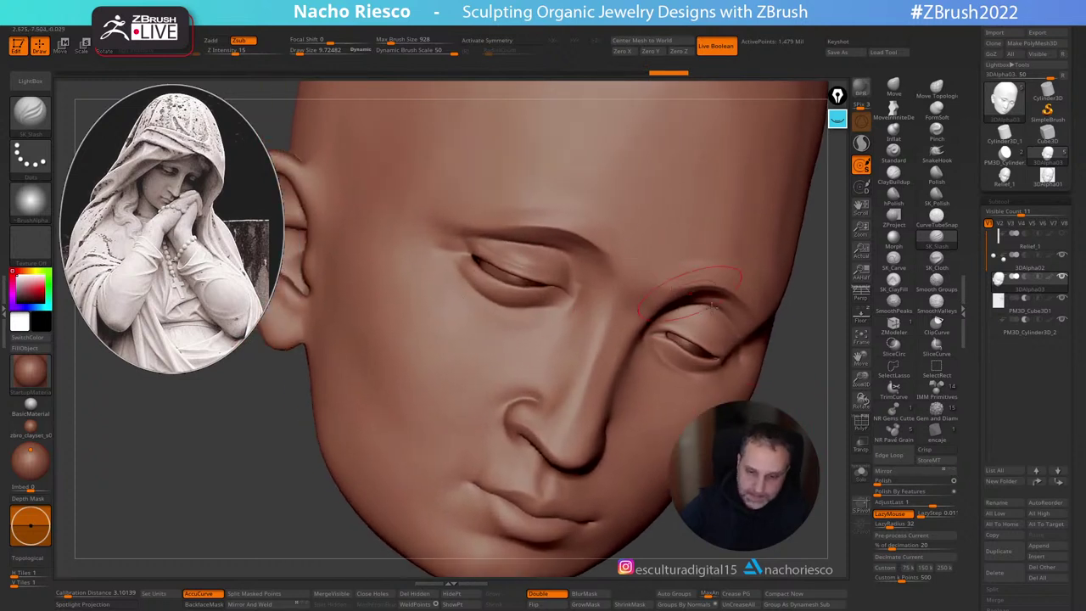
Step: Smooth the skin around the ear-side eye's outer corner with SmoothValleys and SmoothPeaks, using a smoothing draw size of up to 8
left_click(936, 302, "shift")
mouse_move(480, 273)
left_mouse_down()
mouse_move(460, 273)
mouse_move(465, 288)
left_mouse_up()
key("shift")
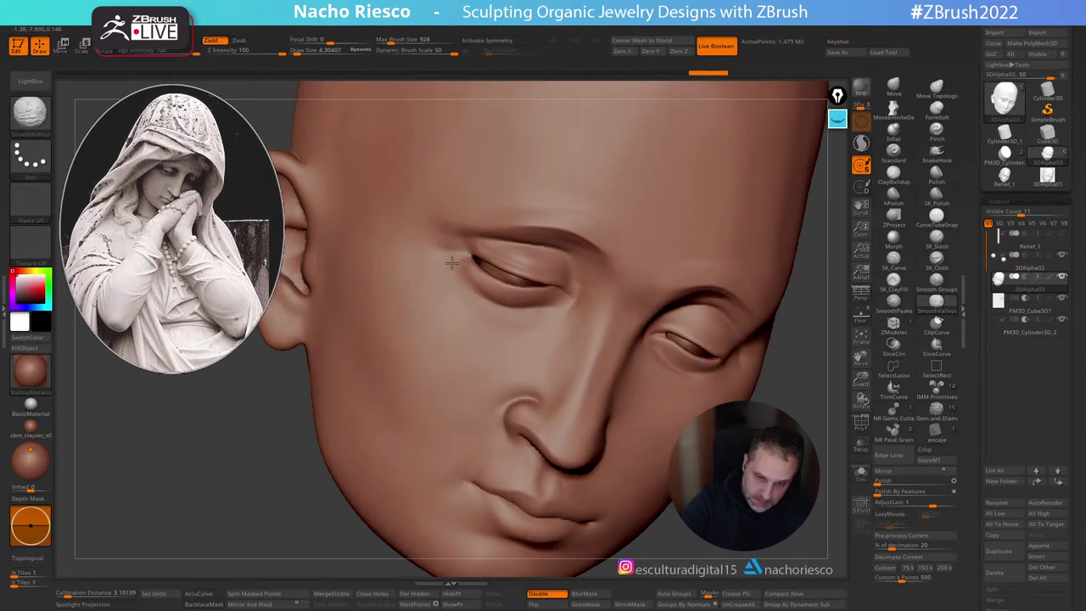
right_click_drag(446, 260, 424, 244, "alt")
left_click_drag(449, 277, 471, 299, "shift")
key("space")
mouse_move(441, 263)
left_mouse_down("shift")
mouse_move(430, 249)
mouse_move(451, 263)
mouse_move(436, 291)
left_mouse_up("shift")
left_click(896, 304, "shift")
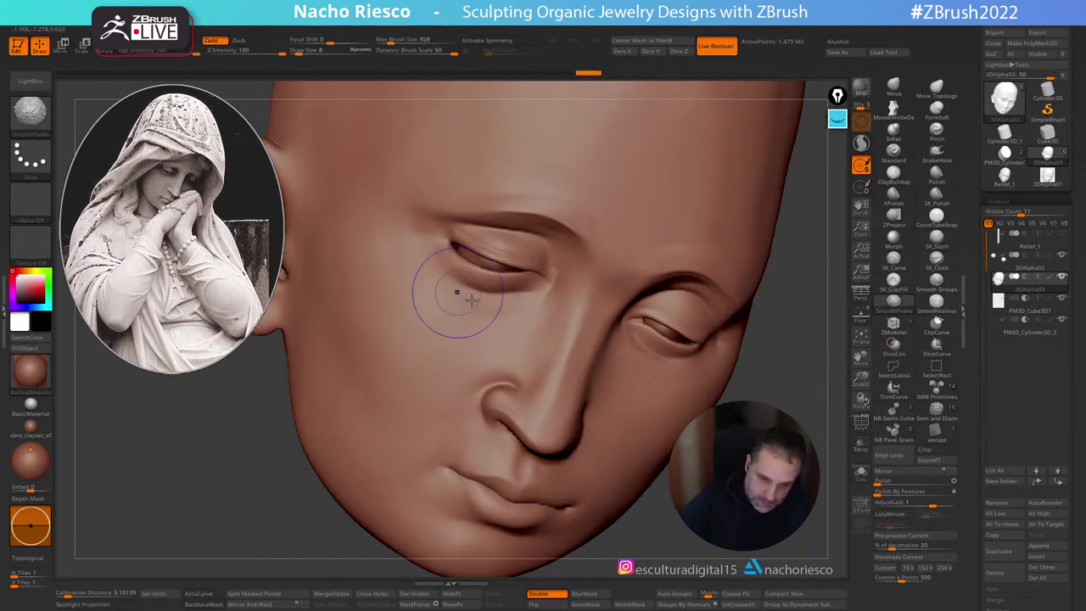
Step: Adjust the upper eyelids of both eyes with the Move brush at draw size about 9.7 and BackfaceMask on
left_click(895, 87)
key("s")
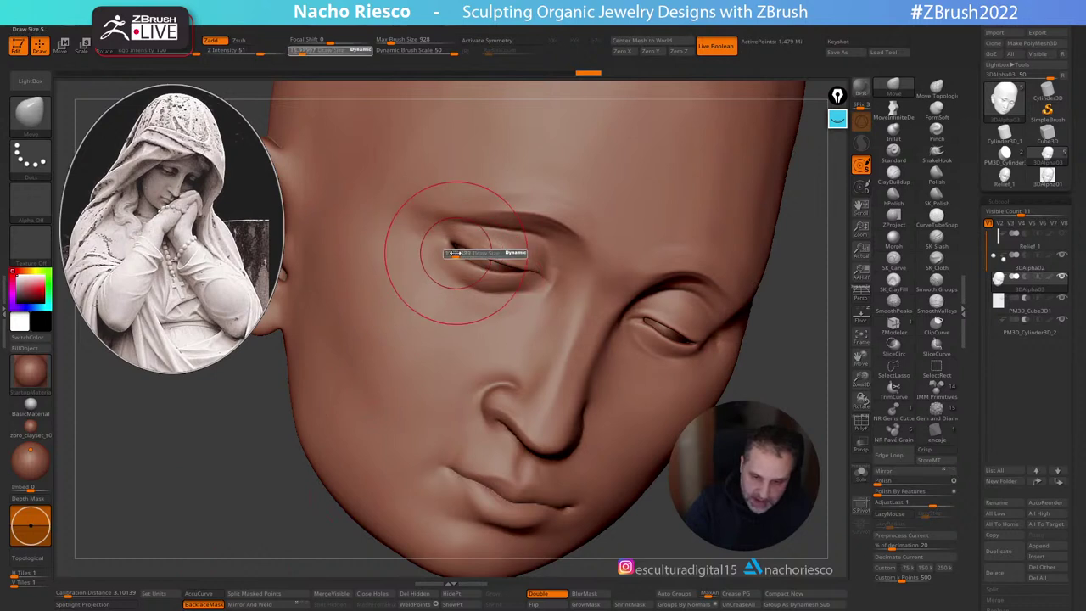
left_click_drag(455, 254, 462, 239)
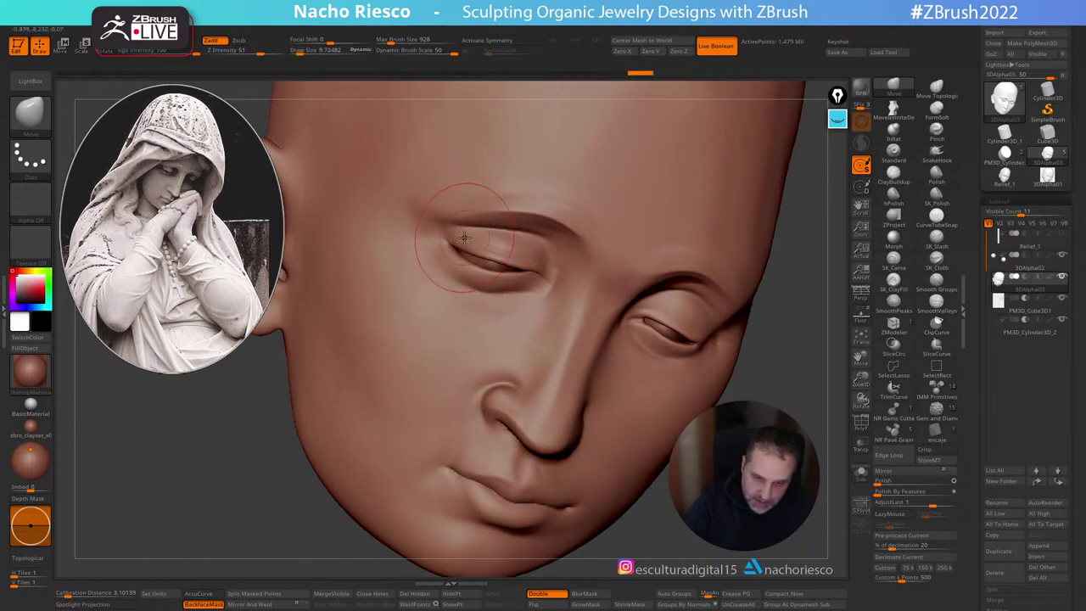
left_click_drag(658, 314, 651, 309)
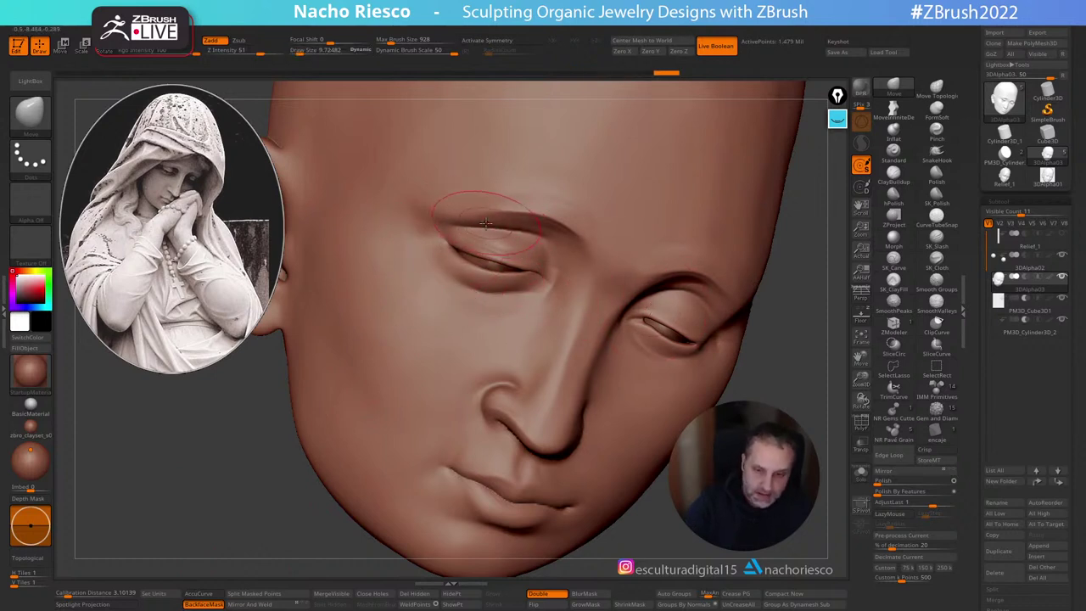
left_click_drag(485, 222, 488, 224)
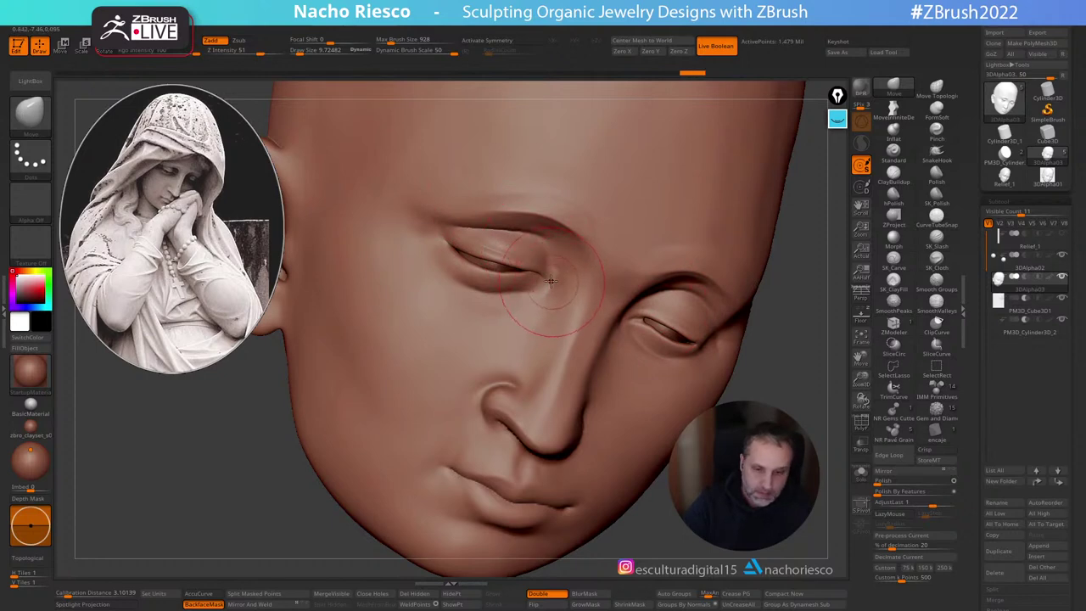
Step: Shift the ear-side eye's lower eyelid from a raised viewpoint with the Move brush at draw size about 6.2
left_click_drag(255, 528, 265, 586)
key("s")
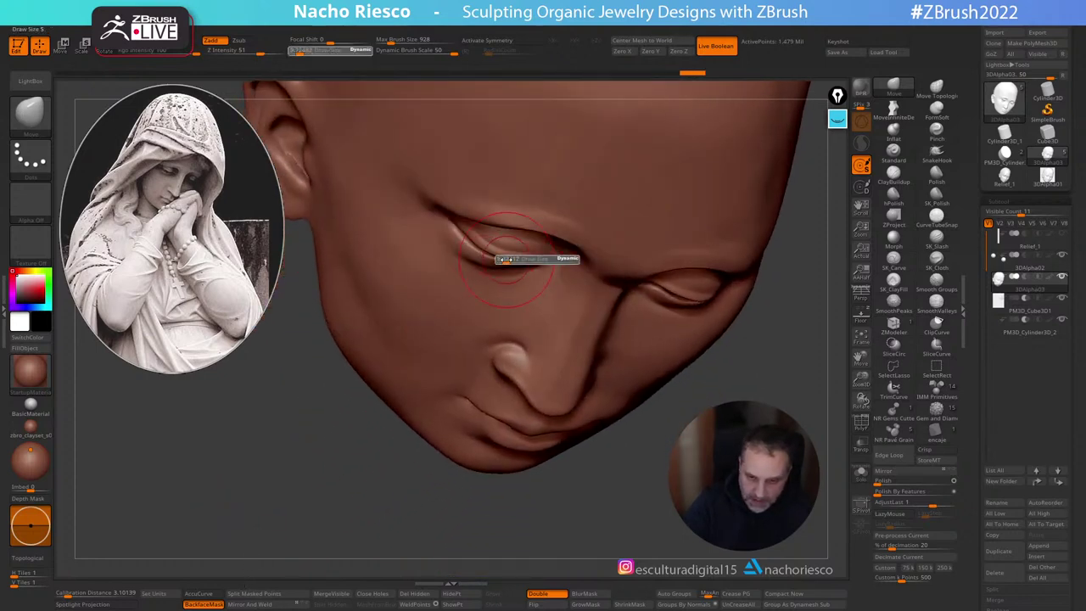
left_click_drag(508, 260, 503, 264)
left_click_drag(632, 483, 627, 407)
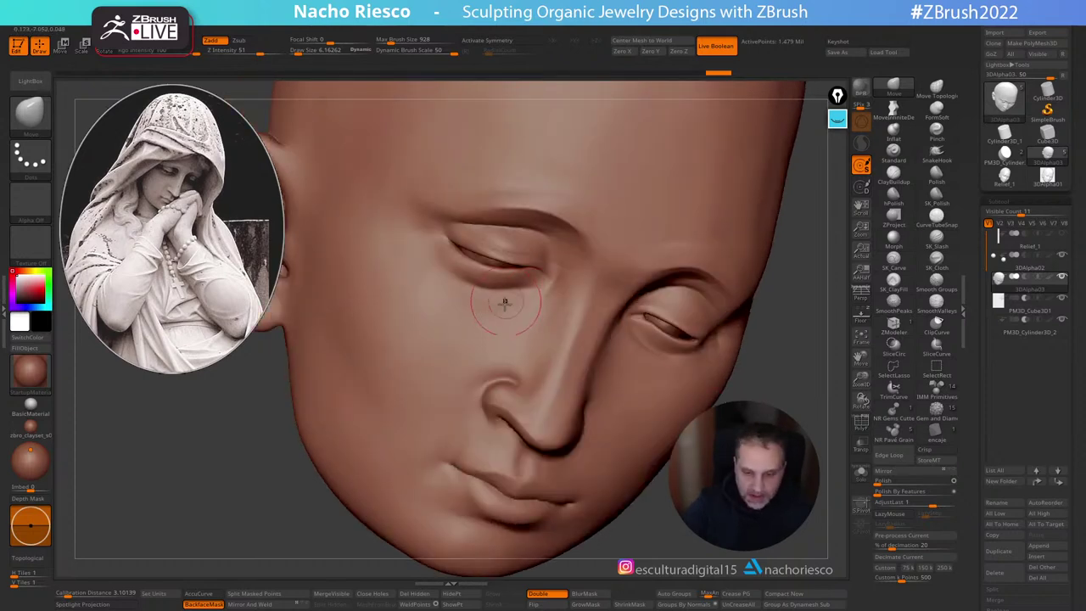
Step: Sharpen the ear-side eye's lower eyelid edge with the Pinch brush at draw size about 7.2
left_click(937, 128)
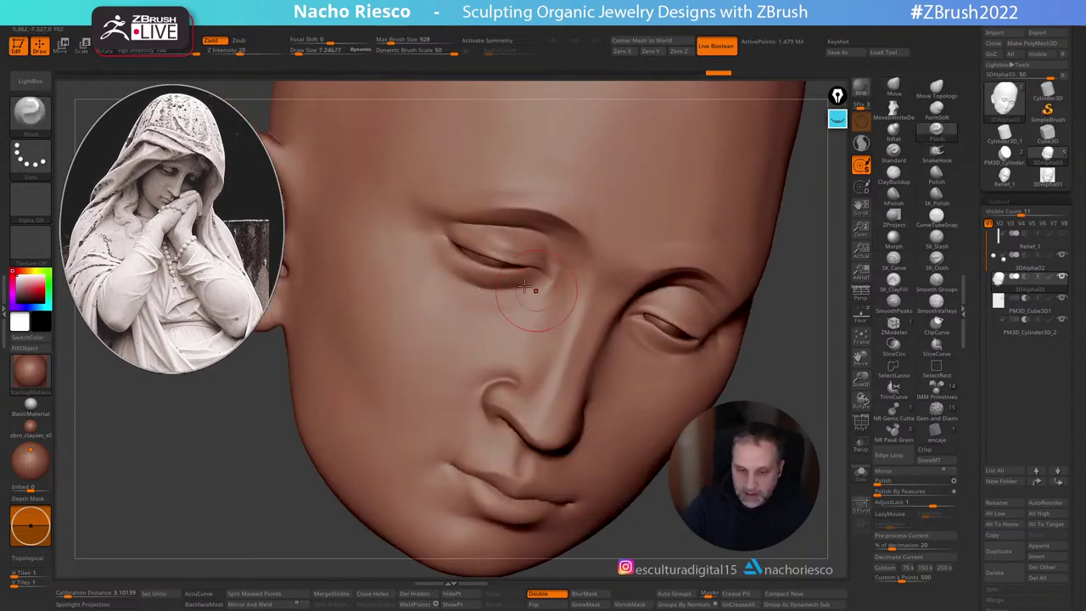
key("s")
left_click_drag(513, 285, 513, 287)
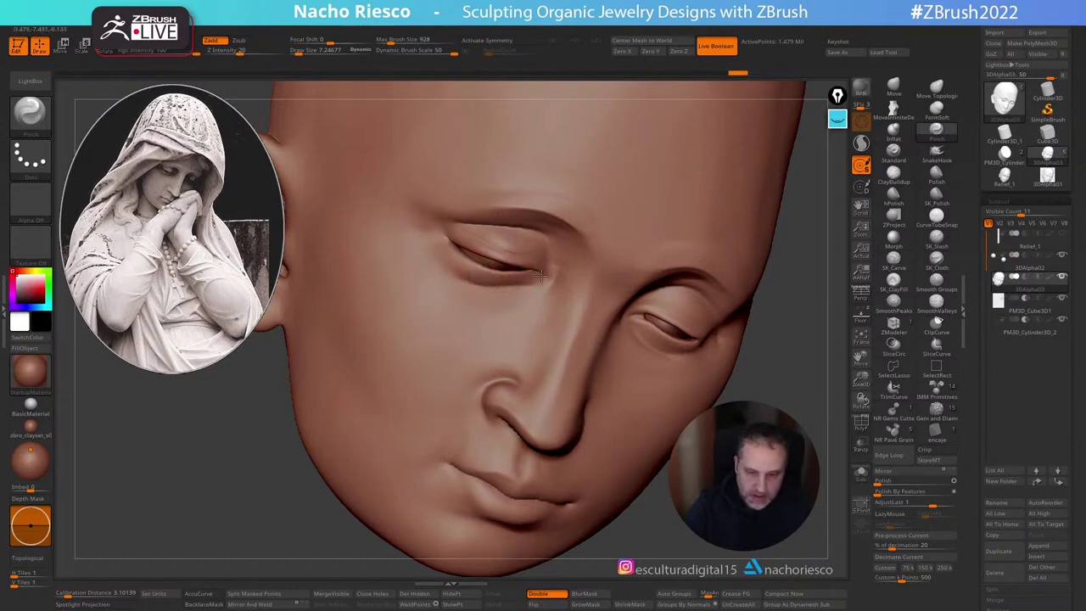
Step: Reposition the ear-side eye's lower lid and inner corner with the Move brush at draw size about 9.7
left_click_drag(216, 412, 293, 382)
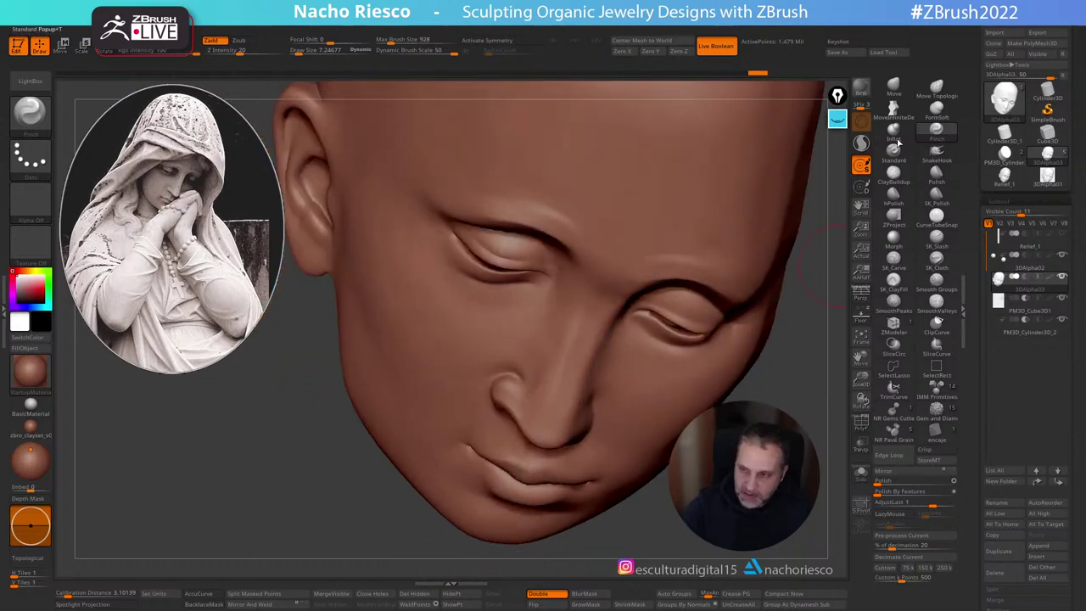
left_click(893, 87)
key("s")
left_click_drag(503, 279, 519, 293)
left_click_drag(742, 454, 769, 396)
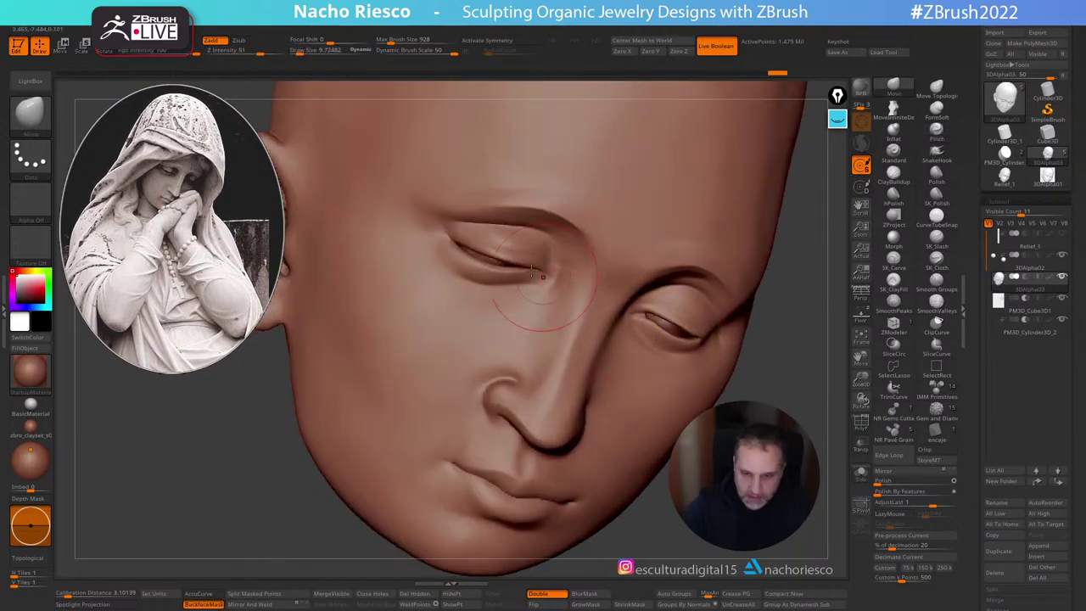
Step: Adjust the ear-side eye's inner corner with the Move brush at draw size about 6.2 and BackfaceMask off
mouse_move(745, 492)
left_mouse_down("alt")
mouse_move(734, 417)
mouse_move(737, 476)
left_mouse_up("alt")
left_click(203, 604)
key("s")
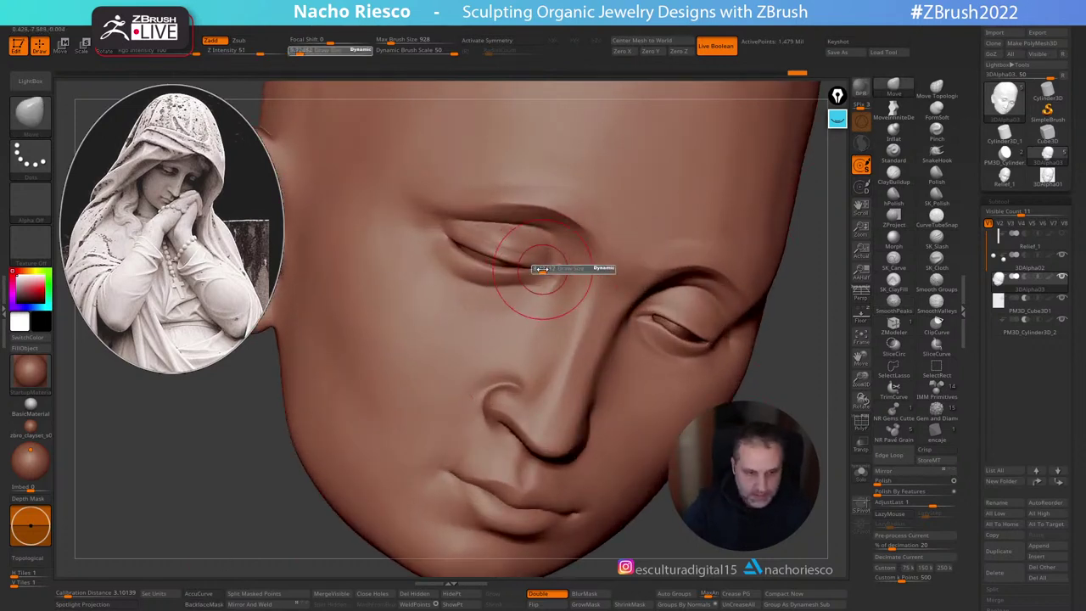
key("s")
left_click_drag(541, 270, 550, 266)
right_click_drag(547, 272, 538, 333)
right_click_drag(551, 266, 521, 309)
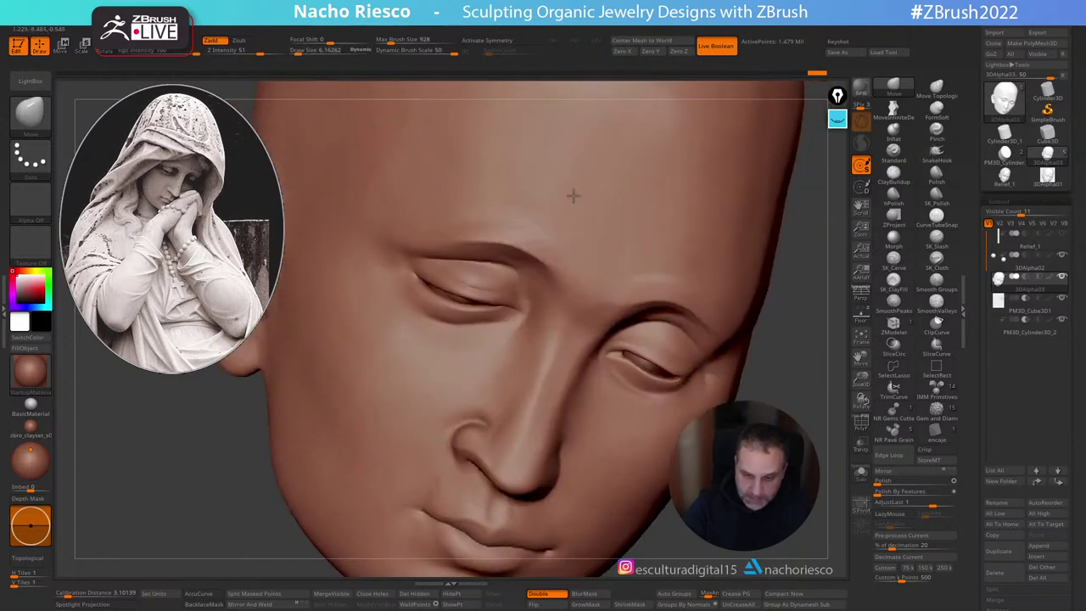
Step: Nudge the tip of the ear-side eye's inner corner with the Move brush at draw size about 3.5
key("s")
left_click(520, 312)
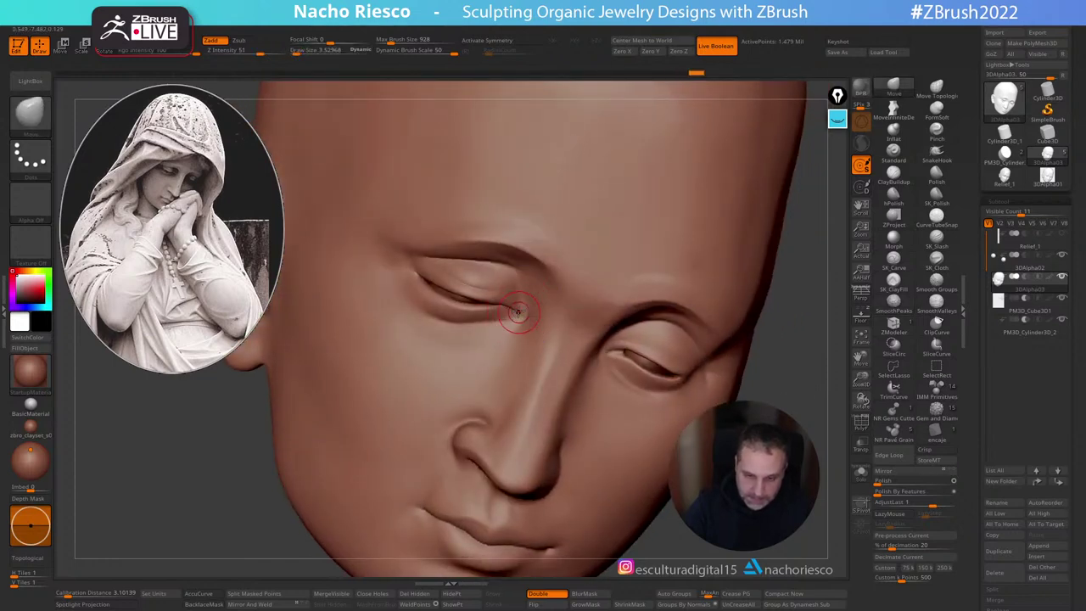
right_click_drag(691, 407, 670, 436)
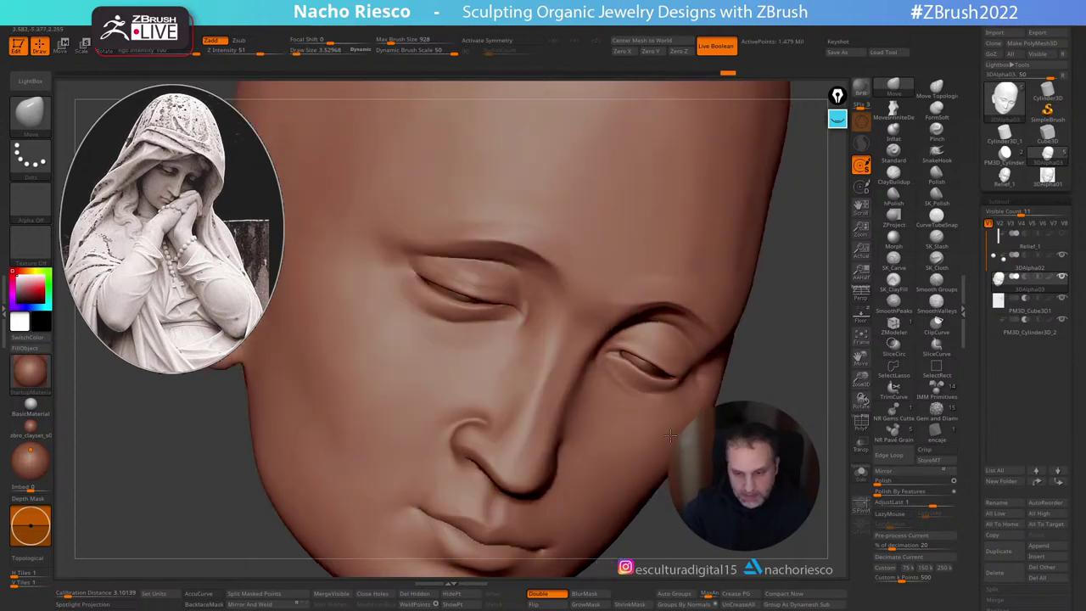
Step: Reshape the ear-side brow's inner end and the adjoining nose bridge with the Move brush at draw size about 9.7
key("s")
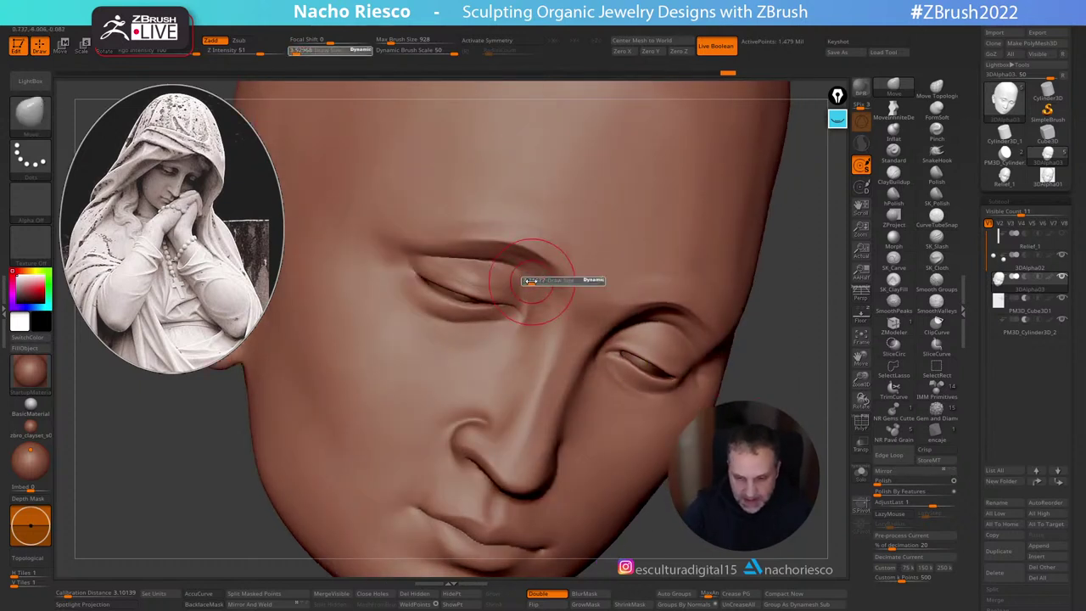
left_click(527, 281)
mouse_move(527, 287)
left_mouse_down()
mouse_move(517, 268)
mouse_move(557, 286)
mouse_move(565, 274)
left_mouse_up()
right_click_drag(536, 287, 558, 247, "alt")
key("s")
left_click(566, 240)
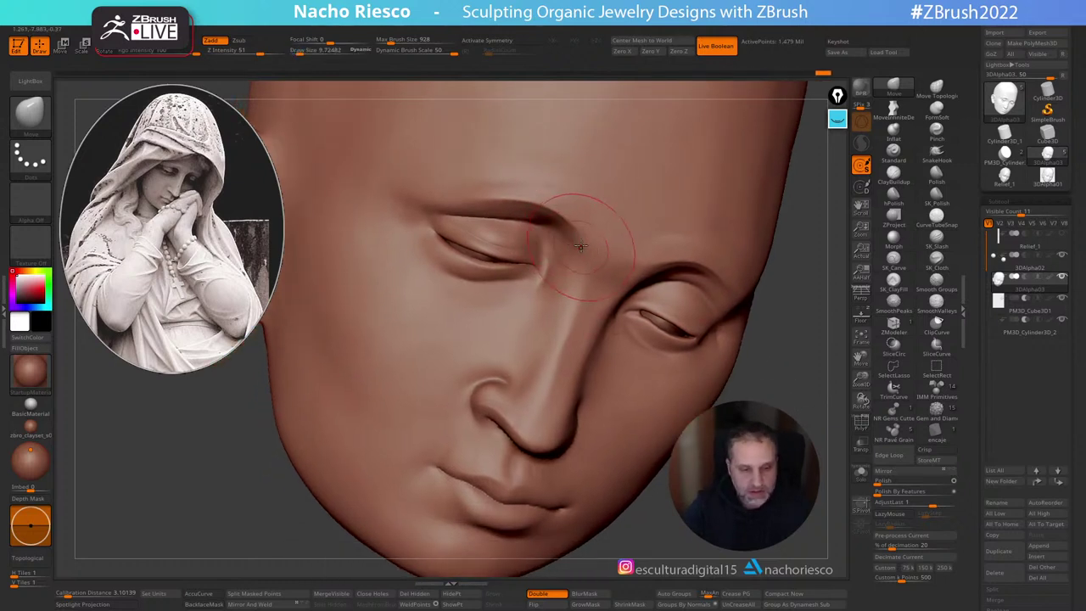
left_click_drag(578, 246, 572, 247)
mouse_move(541, 204)
left_mouse_down()
mouse_move(506, 200)
mouse_move(554, 221)
left_mouse_up()
key("ctrl+shift+z")
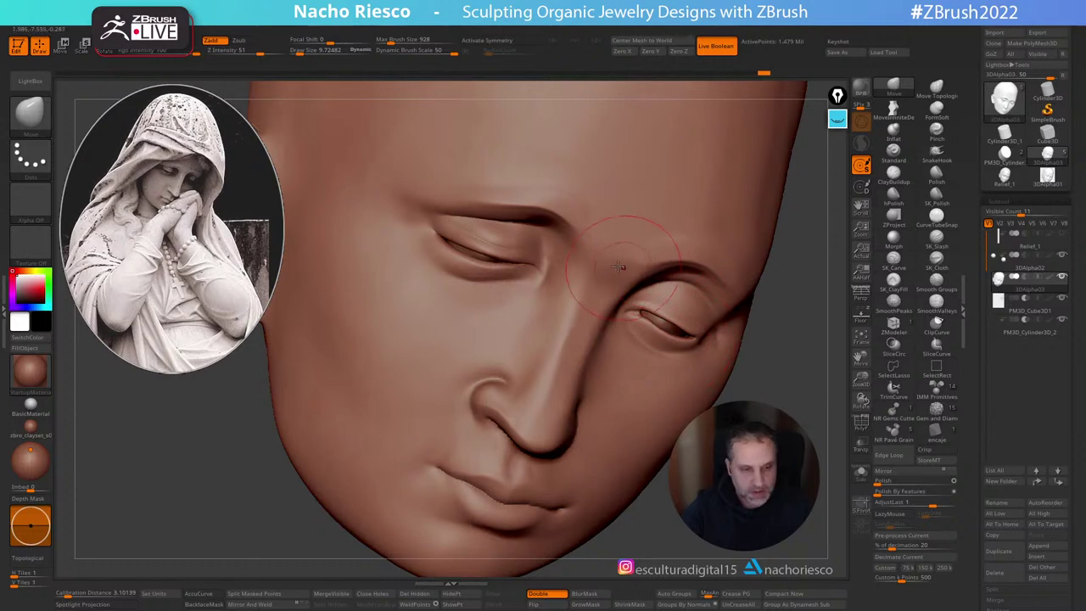
key("ctrl+shift+z")
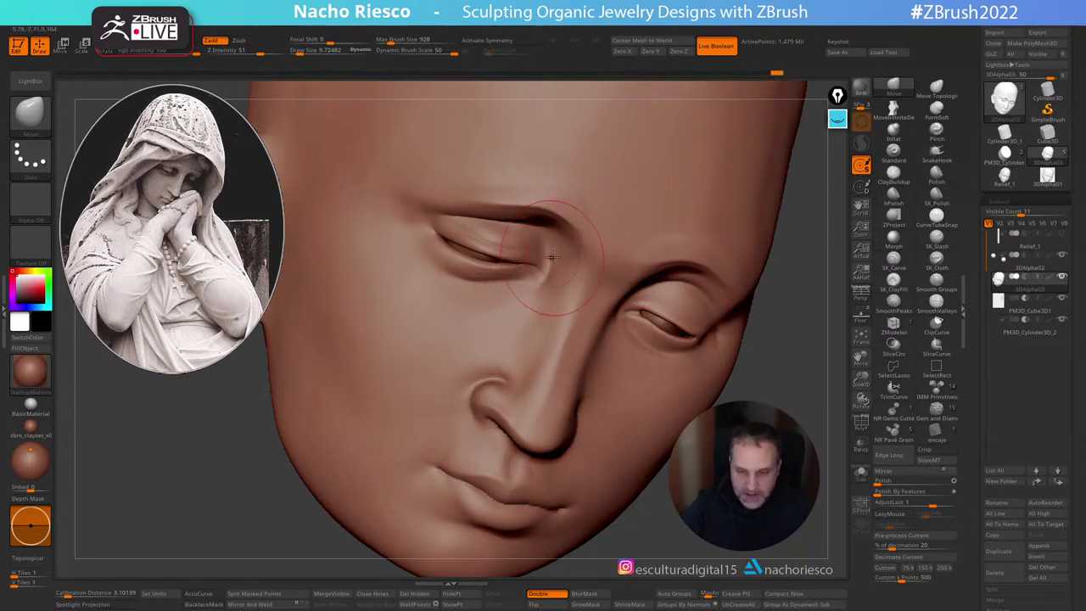
key("ctrl+shift+z")
mouse_move(676, 458)
right_mouse_down("ctrl")
mouse_move(632, 293)
mouse_move(602, 255)
mouse_move(587, 298)
right_mouse_up("ctrl")
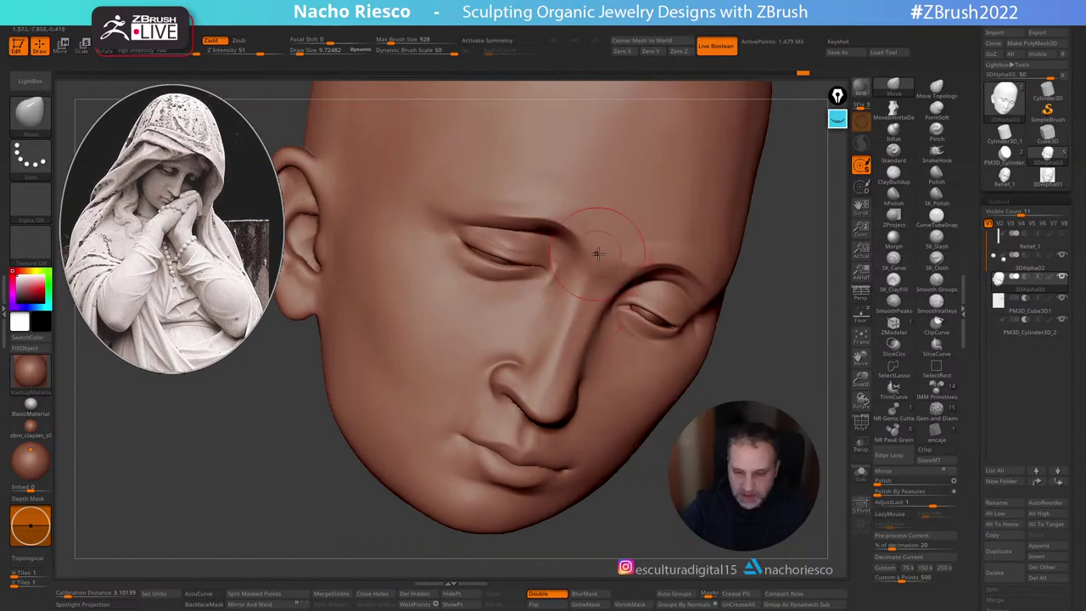
Step: Polish the area between the brows and the nose with SK_Polish, reducing the draw size from about 7.2 to 6.2
left_click(936, 197)
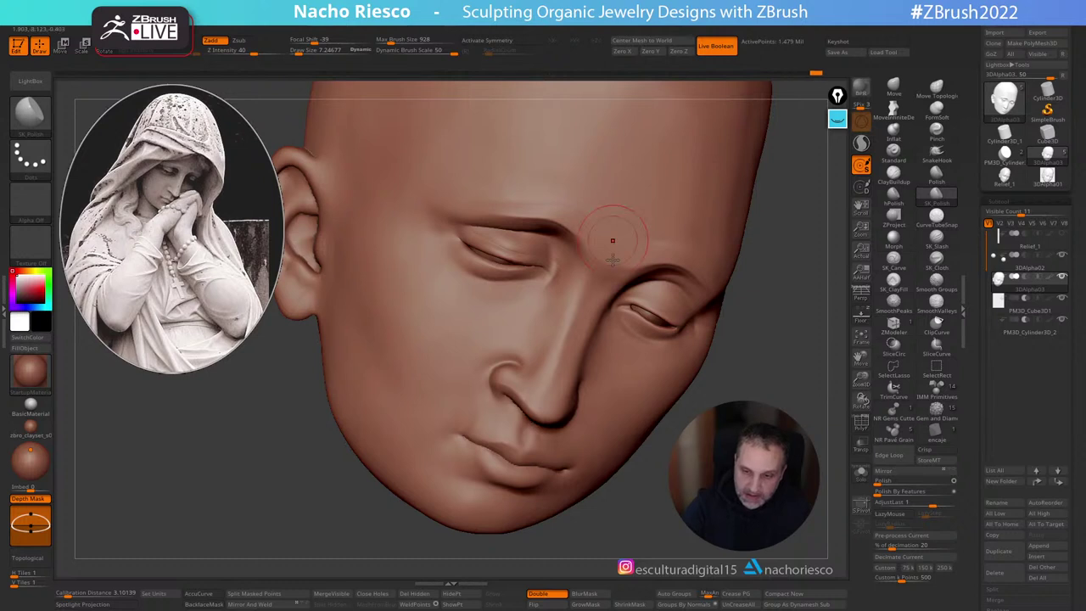
key("shift")
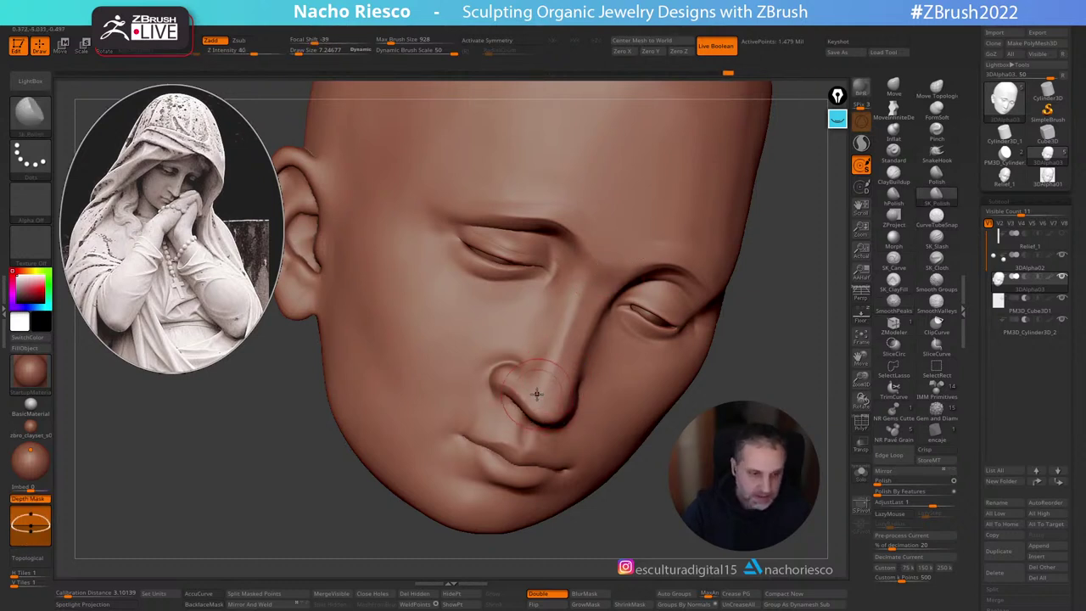
key("s")
left_click_drag(535, 393, 532, 393)
left_click_drag(623, 490, 677, 481)
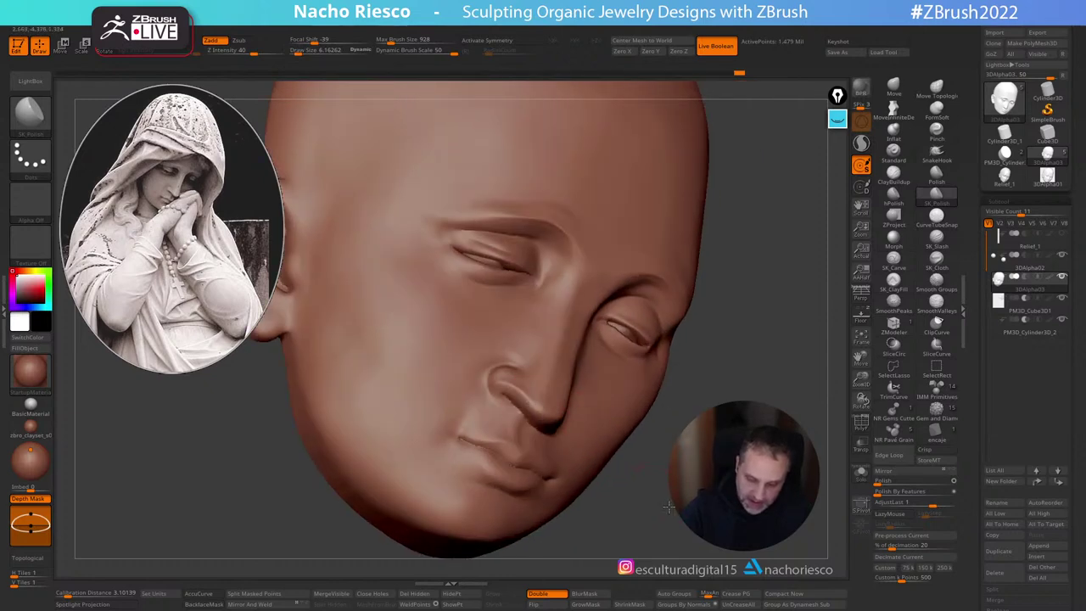
right_click_drag(536, 406, 538, 395)
left_click_drag(717, 507, 703, 463, "alt")
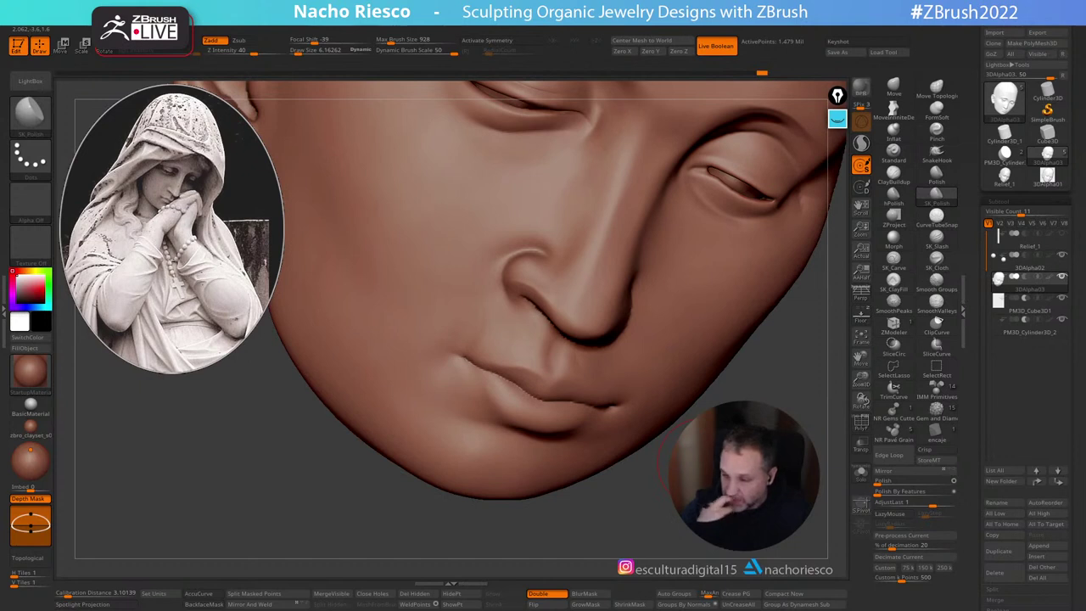
Step: Build up the ear-side corner of the mouth with SK_Cloth at draw size about 3.5 and smooth it
left_click(936, 261)
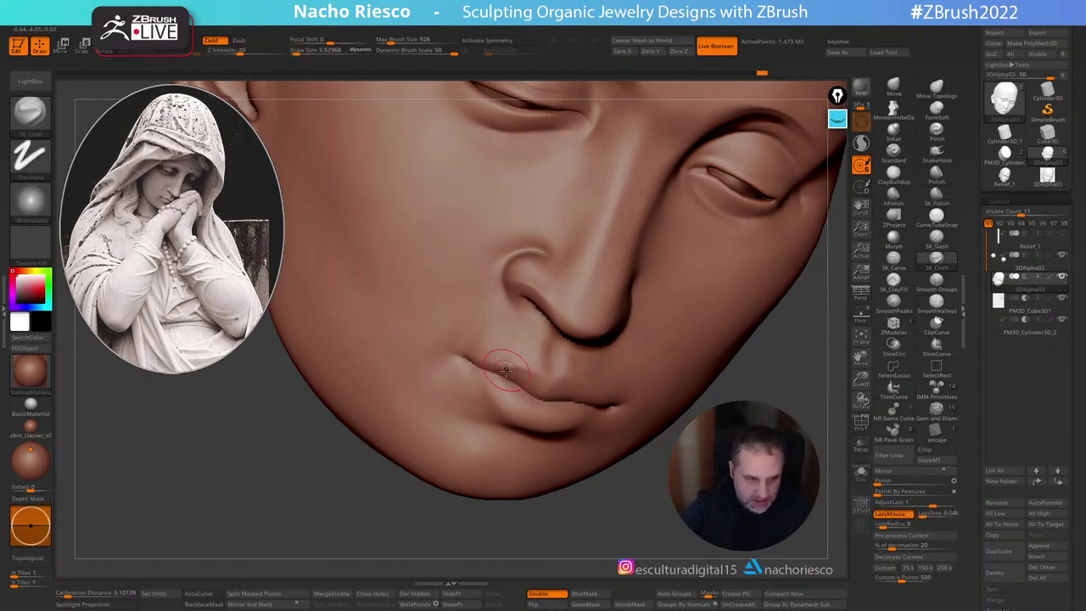
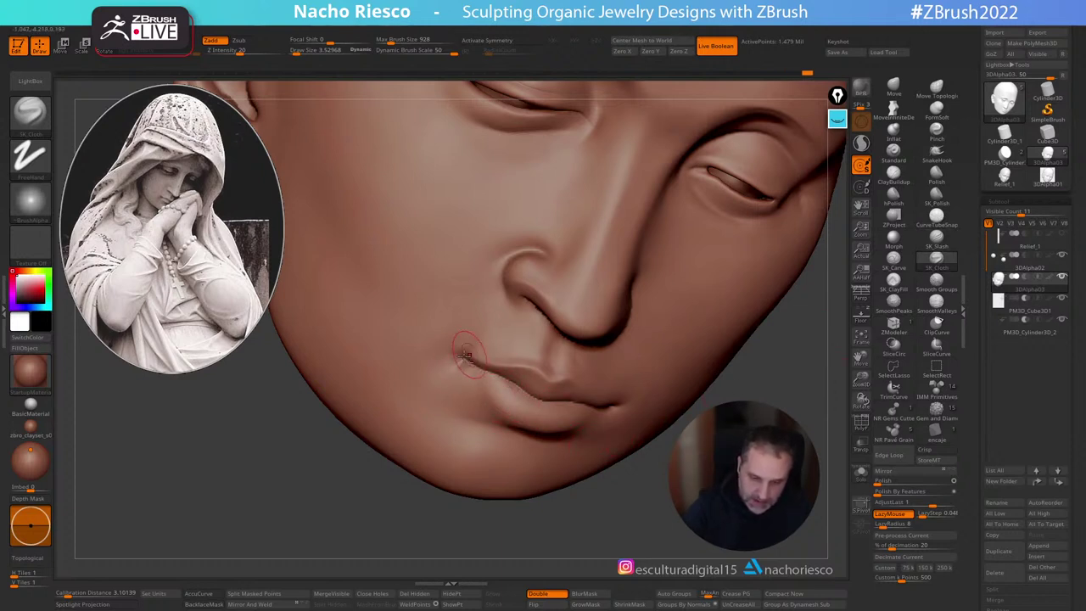
left_click_drag(481, 329, 485, 326)
right_click_drag(551, 288, 563, 279)
left_click_drag(477, 344, 475, 347, "shift")
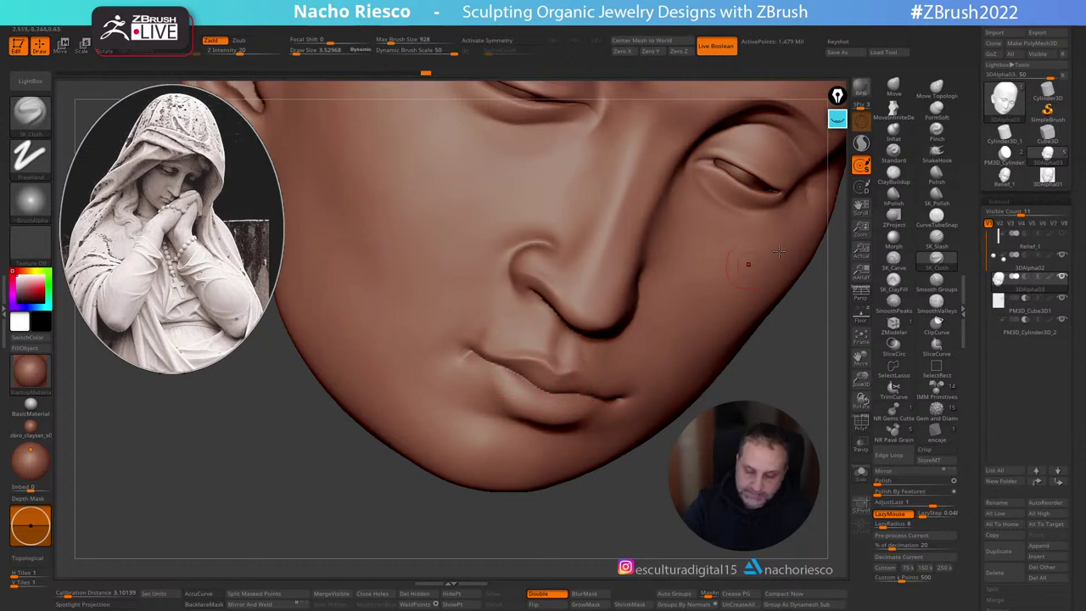
Step: Deepen the line between the lips and refine the crease beside the nostril with SK_Slash at draw size about 7.2
left_click(937, 246)
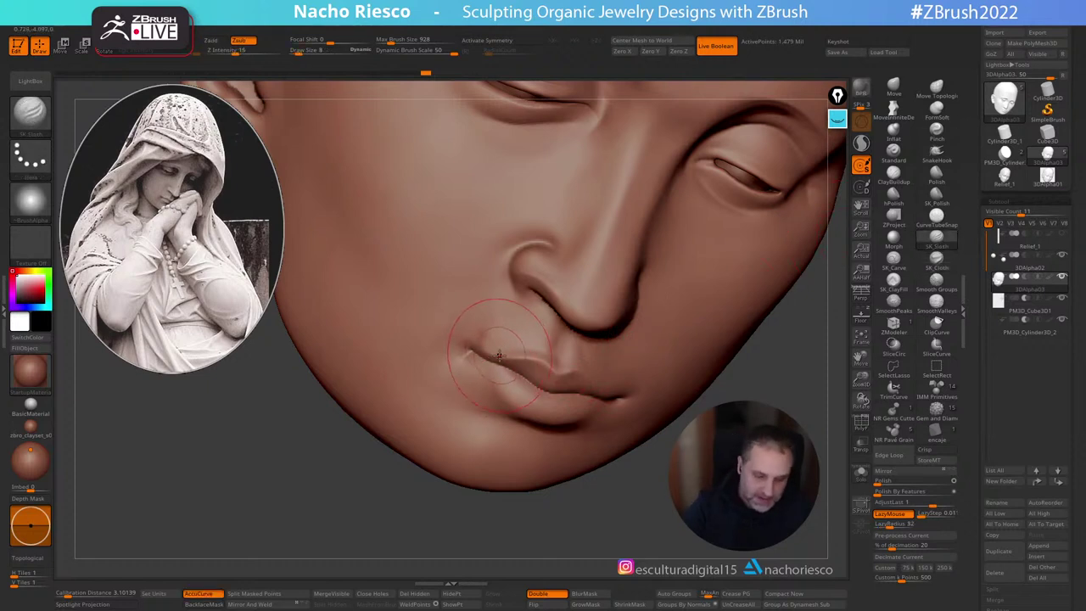
left_click_drag(488, 352, 510, 360)
key("s")
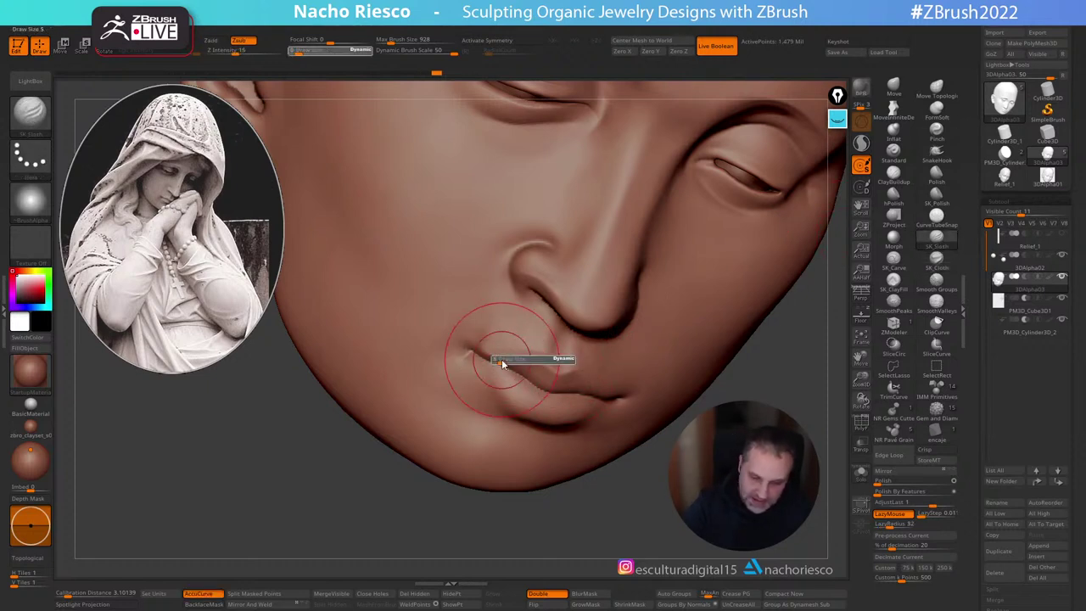
left_click(501, 360)
left_click_drag(472, 353, 566, 391)
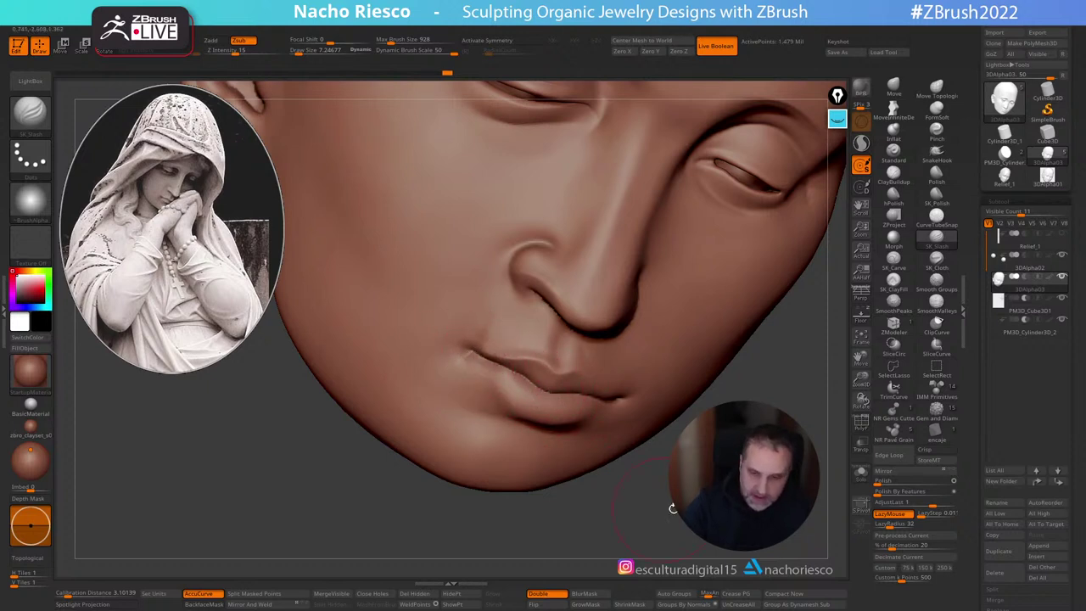
mouse_move(673, 508)
left_mouse_down("alt")
mouse_move(660, 425)
mouse_move(661, 475)
left_mouse_up("alt")
mouse_move(500, 286)
left_mouse_down()
mouse_move(505, 307)
mouse_move(557, 312)
mouse_move(507, 315)
left_mouse_up()
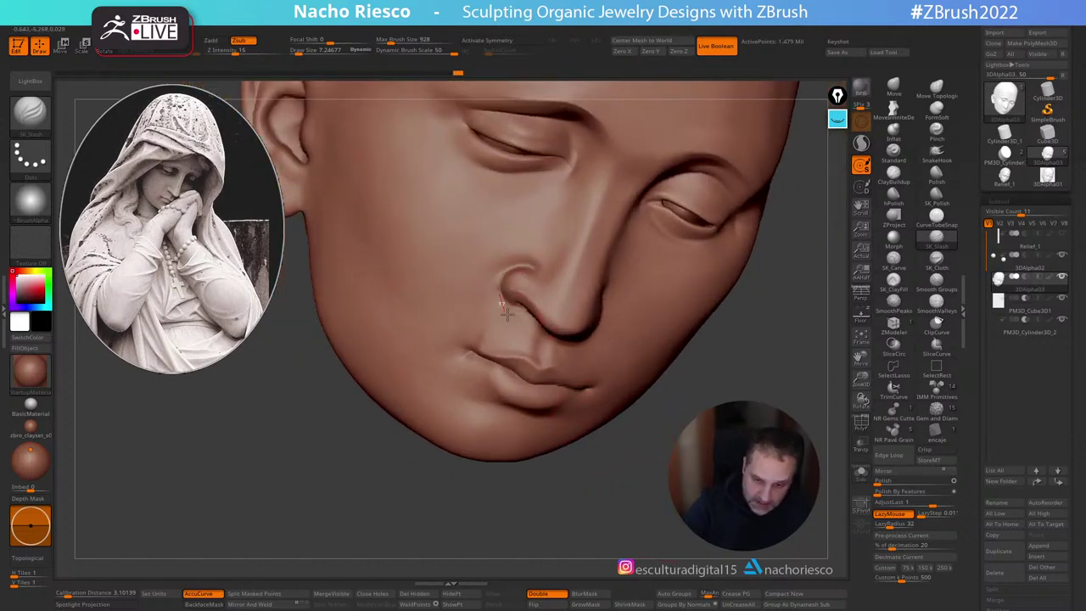
left_click_drag(645, 409, 590, 389)
Step: Adjust the shape of the nose with the Move brush at draw size about 5.2
left_click(892, 87)
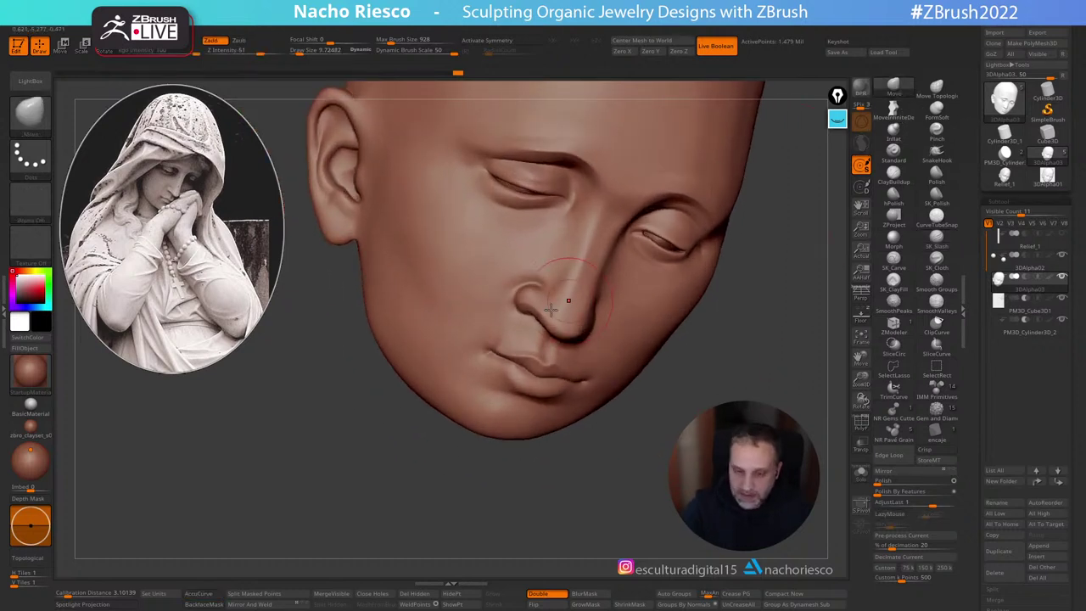
key("s")
mouse_move(568, 306)
left_mouse_down()
mouse_move(551, 306)
mouse_move(570, 281)
left_mouse_up()
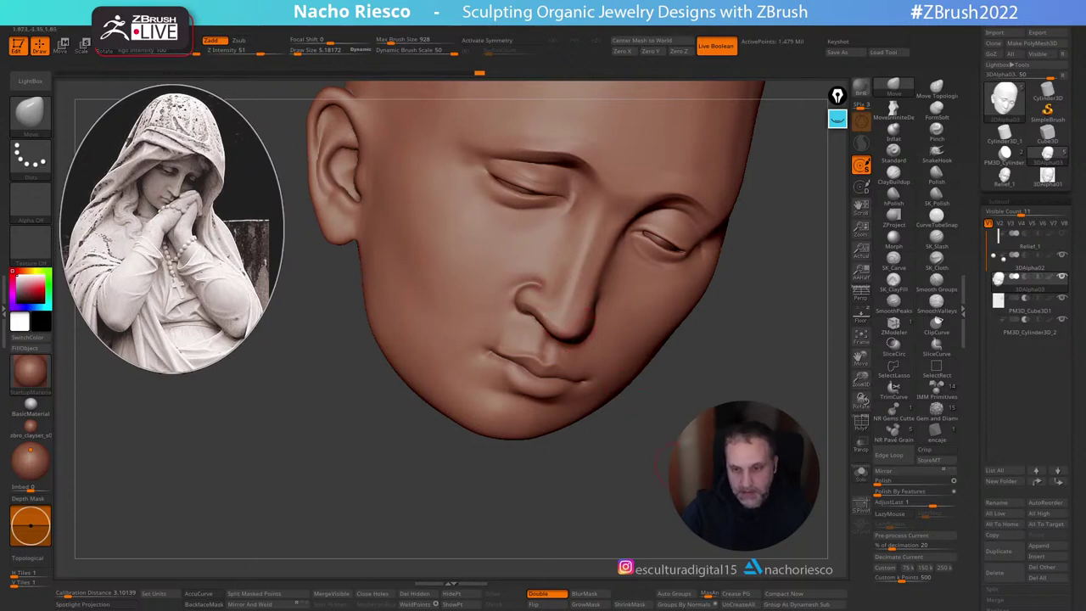
left_click_drag(687, 466, 709, 402, "alt")
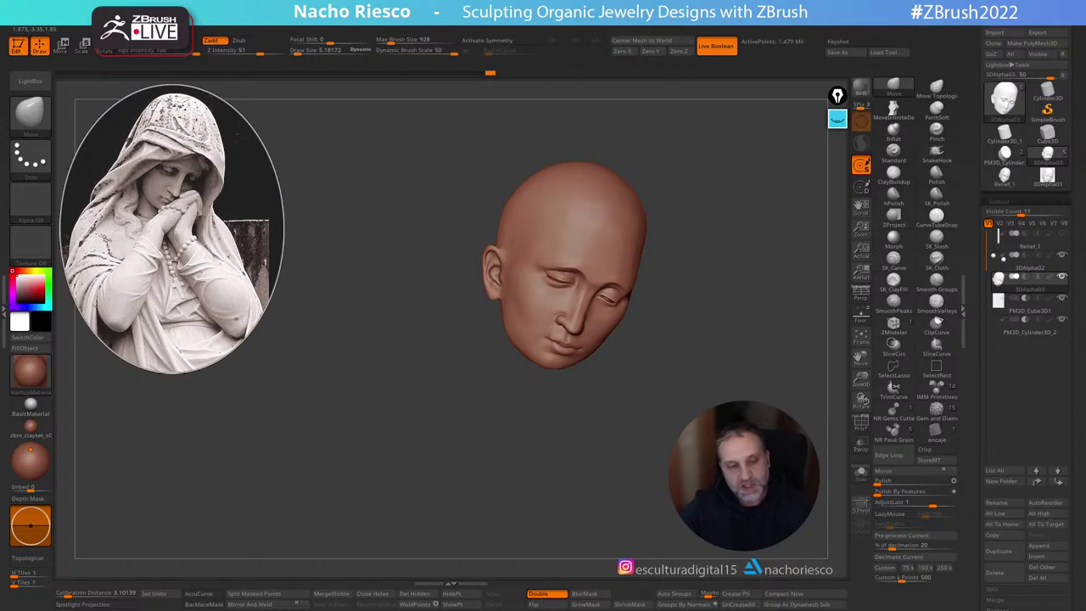
Step: Compare the head with the statue reference by briefly overlaying the floor image
left_click(865, 321)
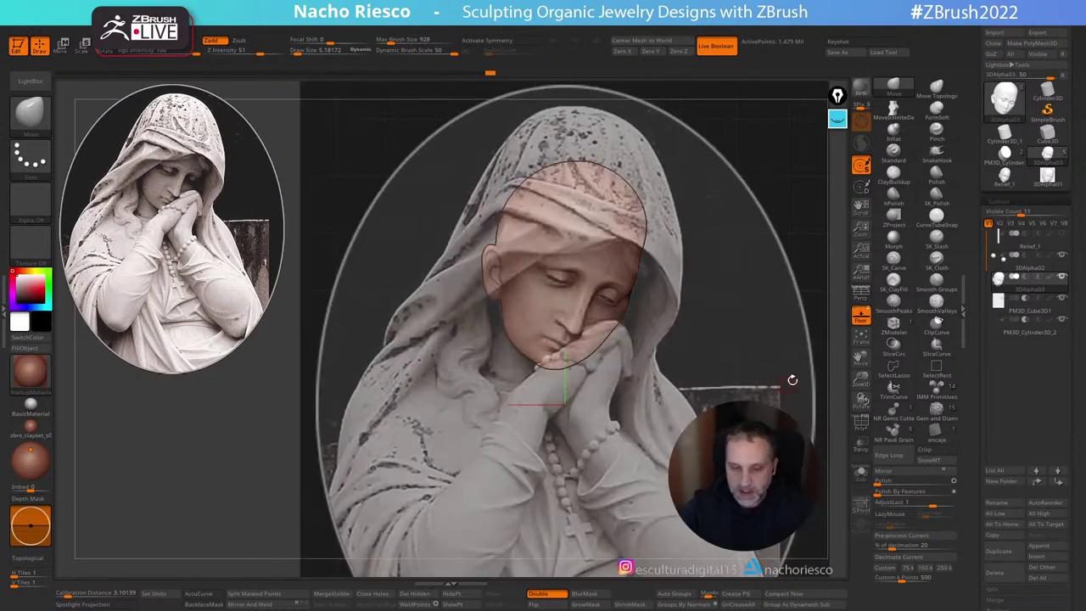
left_click(862, 317)
mouse_move(812, 396)
left_mouse_down("alt")
mouse_move(801, 369)
mouse_move(637, 348)
left_mouse_up("alt")
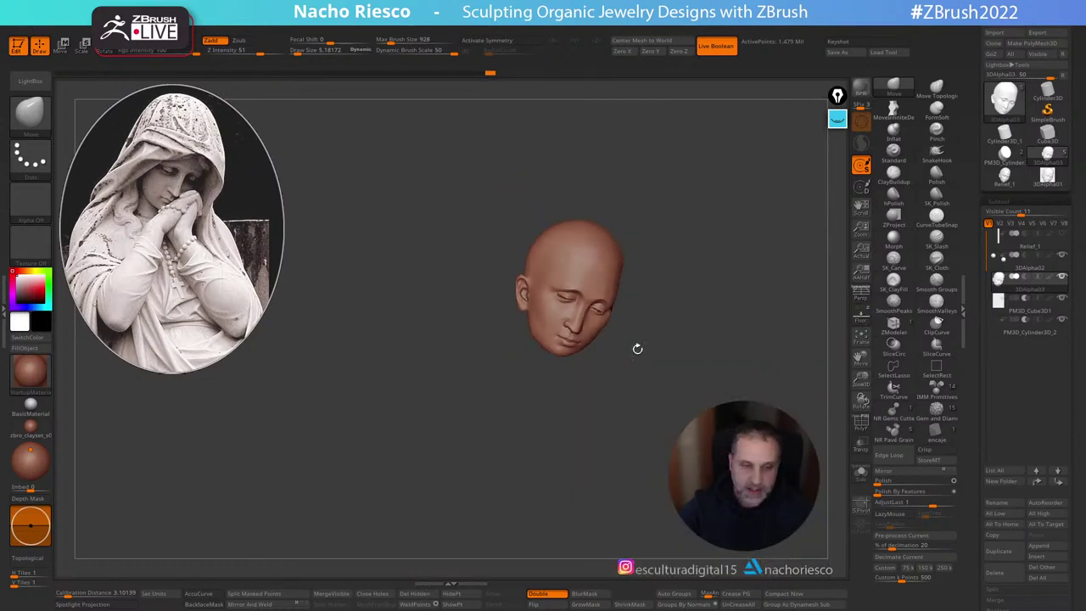
Step: Display the PM3D_Cube3D1 plate behind the head with Live Boolean off and reselect the head subtool
left_click(1050, 305)
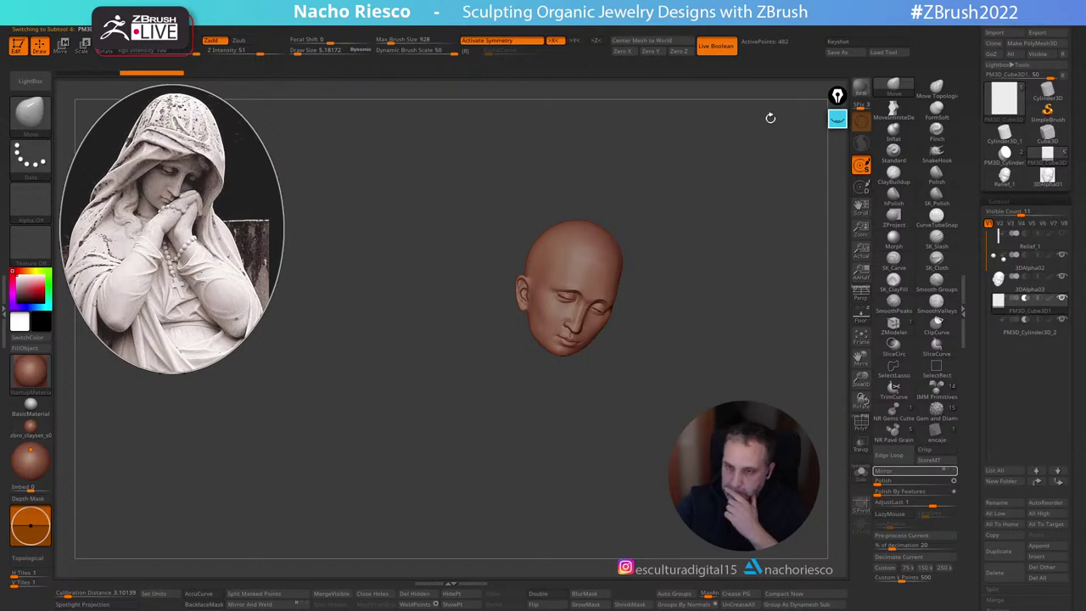
left_click(1067, 323)
left_click_drag(792, 406, 767, 382)
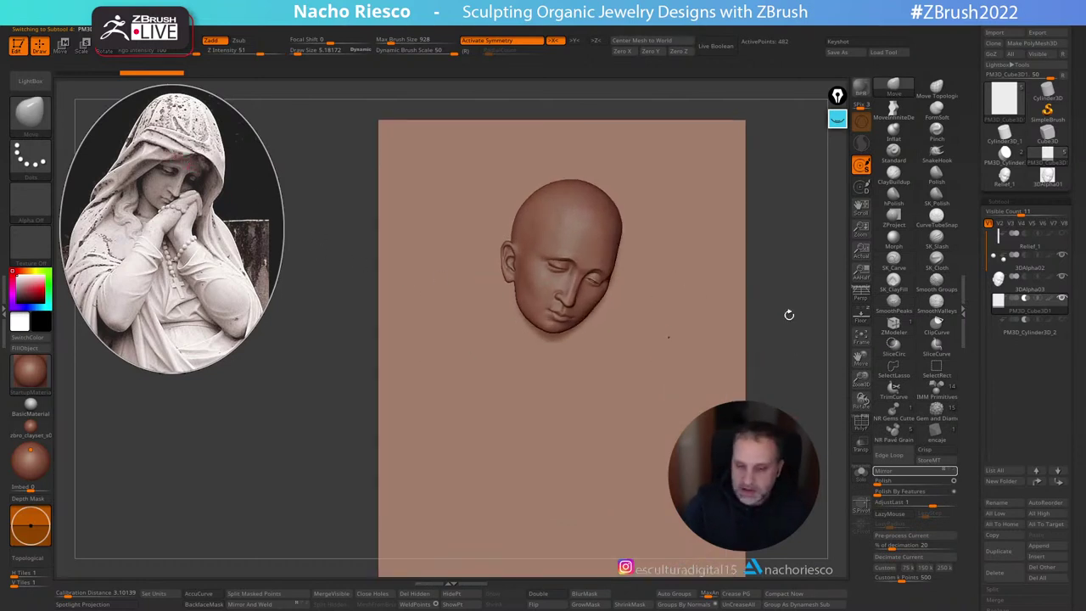
left_click(602, 238, "alt")
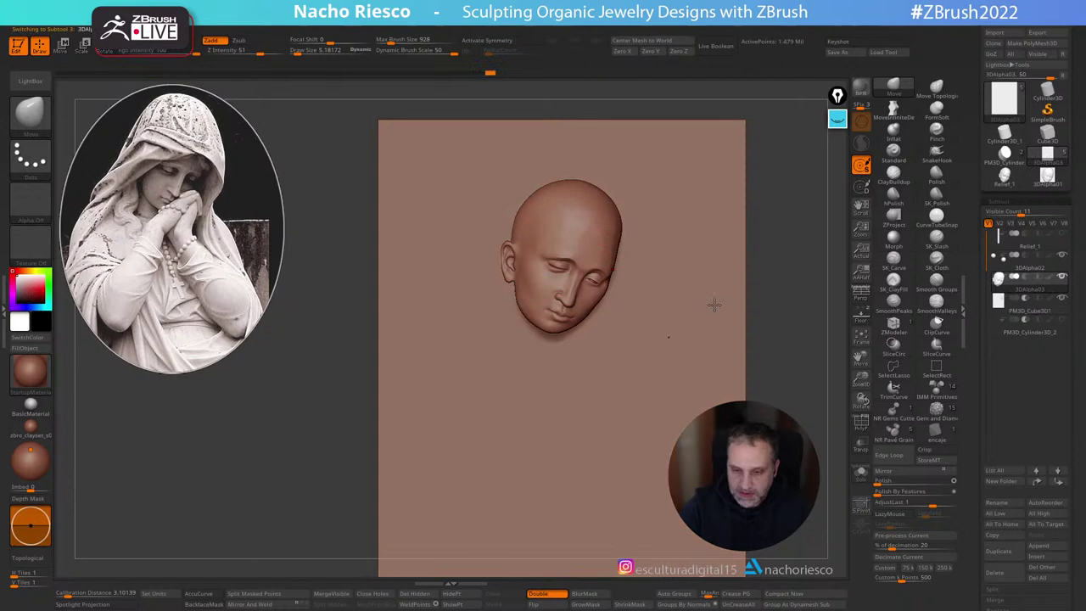
Step: Choose Insert Sphere from IMM Primitives, make the PM3D_Cube3D1 plate active, and check the head's depth from the side
left_click(936, 394)
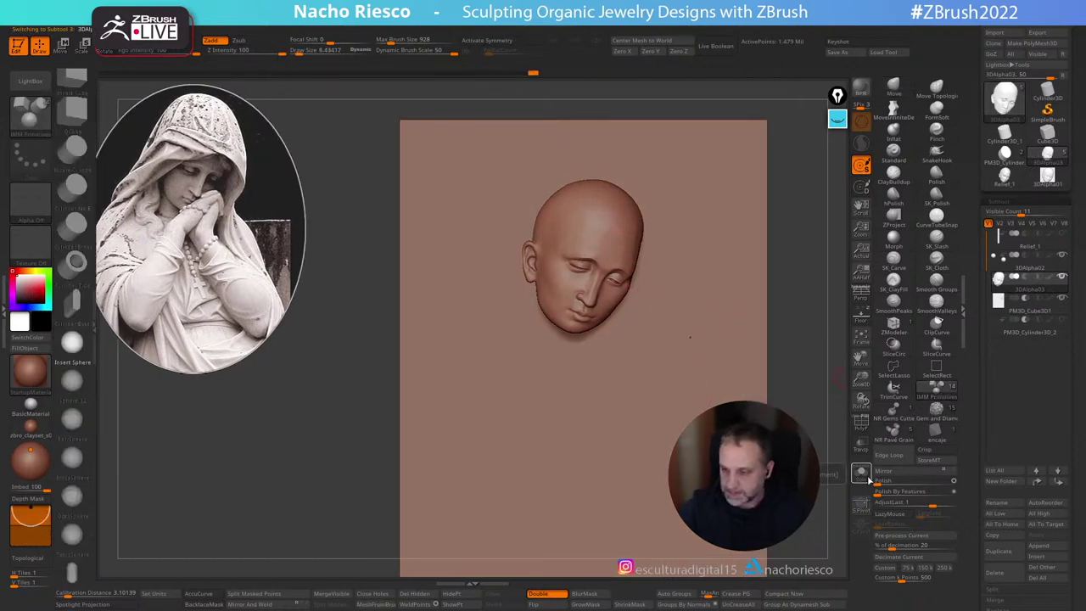
left_click(1017, 309)
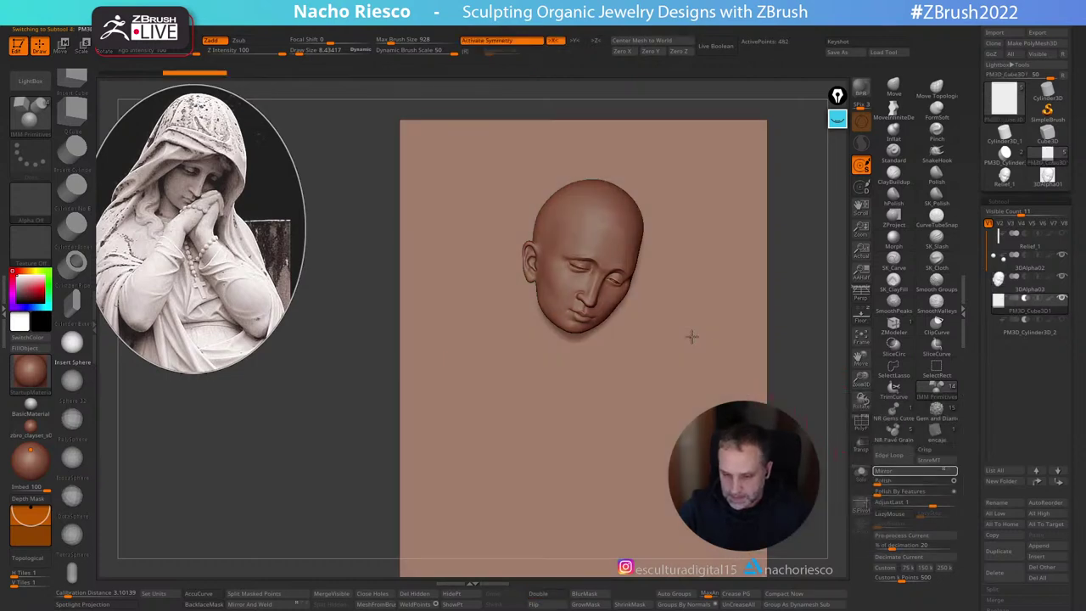
right_click_drag(691, 336, 702, 424)
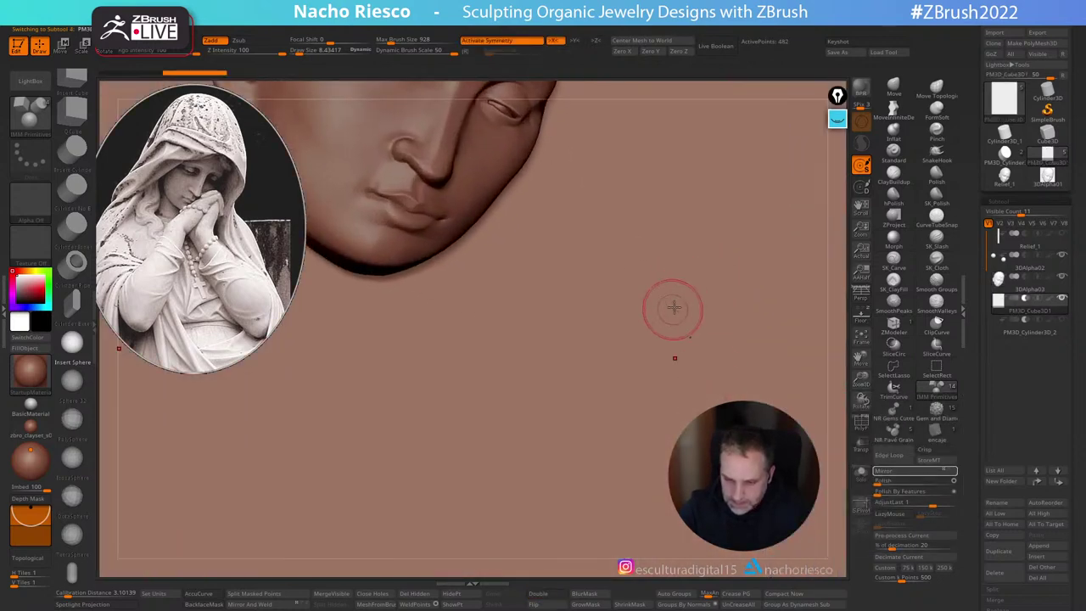
right_click_drag(717, 320, 580, 400)
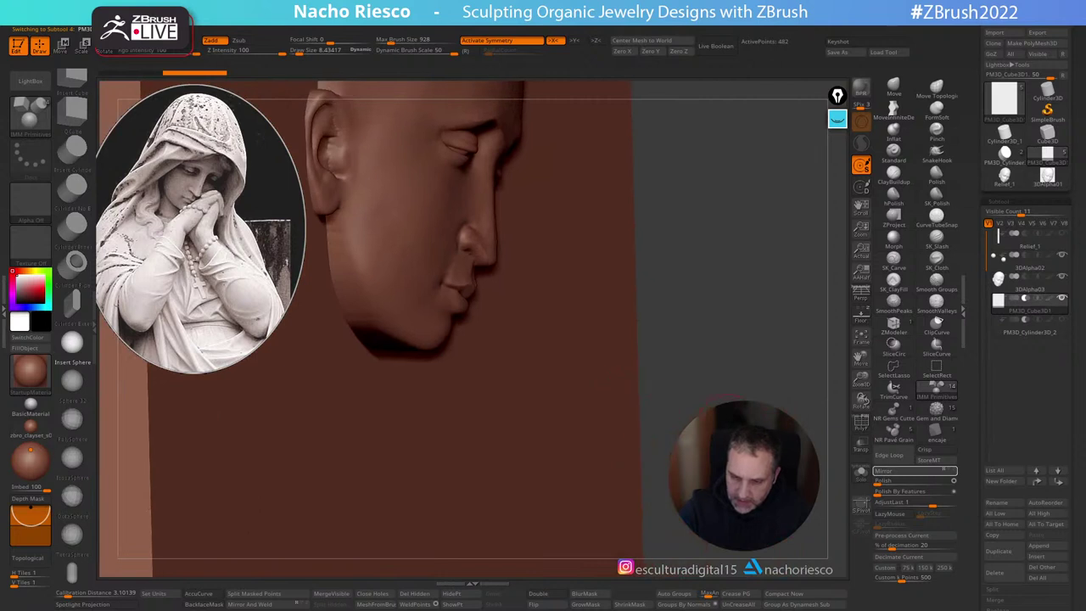
right_click_drag(789, 360, 692, 162)
right_click_drag(691, 161, 822, 361, "alt")
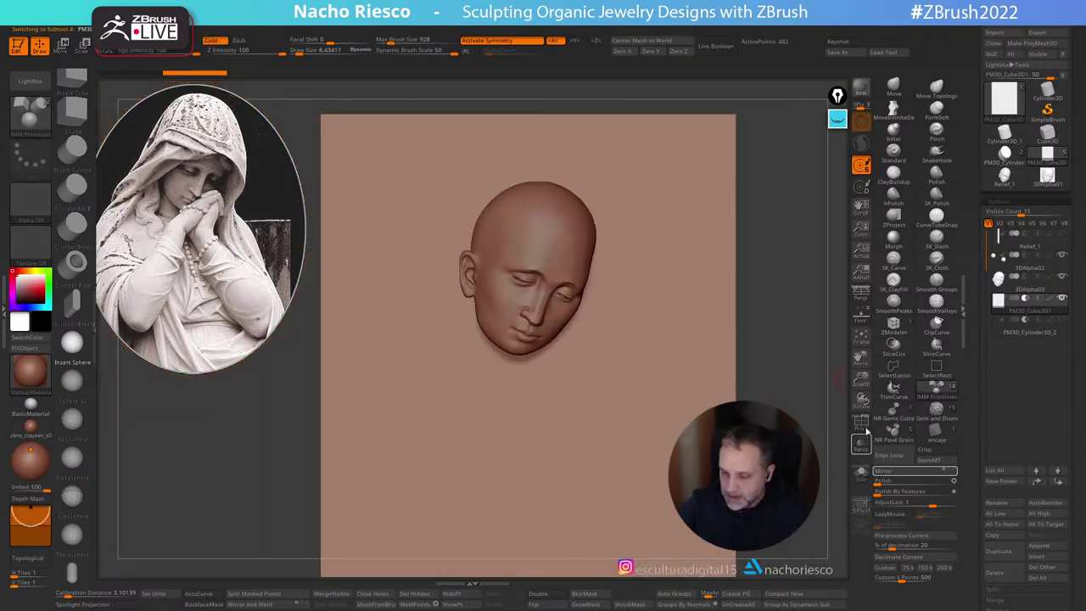
Step: Isolate the plate with the statue reference overlaid and insert a sphere over the statue's hooded head
left_click(861, 315)
left_click(860, 473)
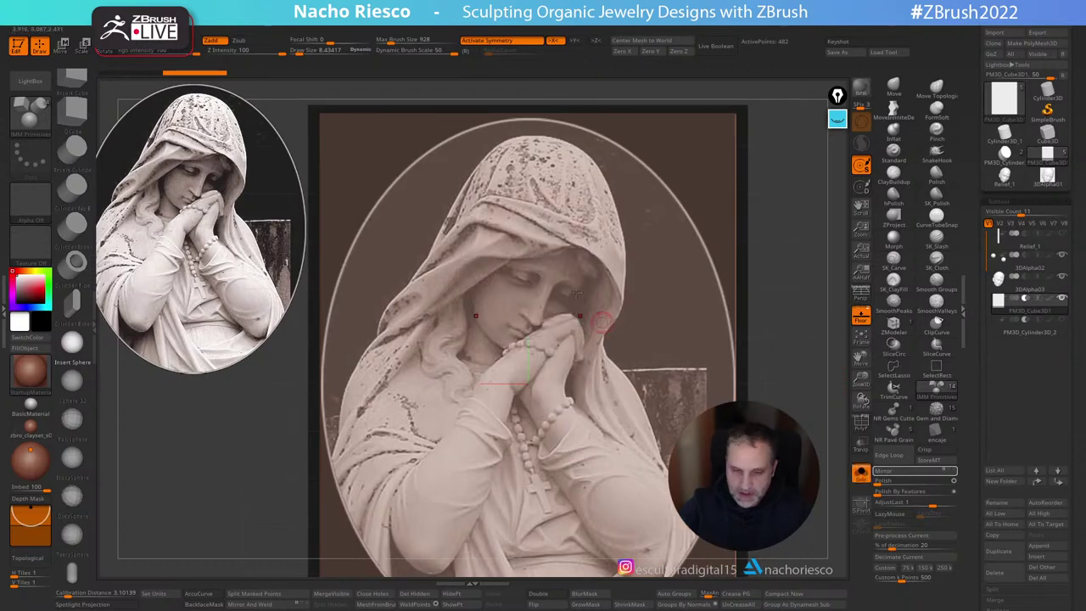
left_click_drag(546, 250, 553, 248)
left_click_drag(527, 236, 536, 323)
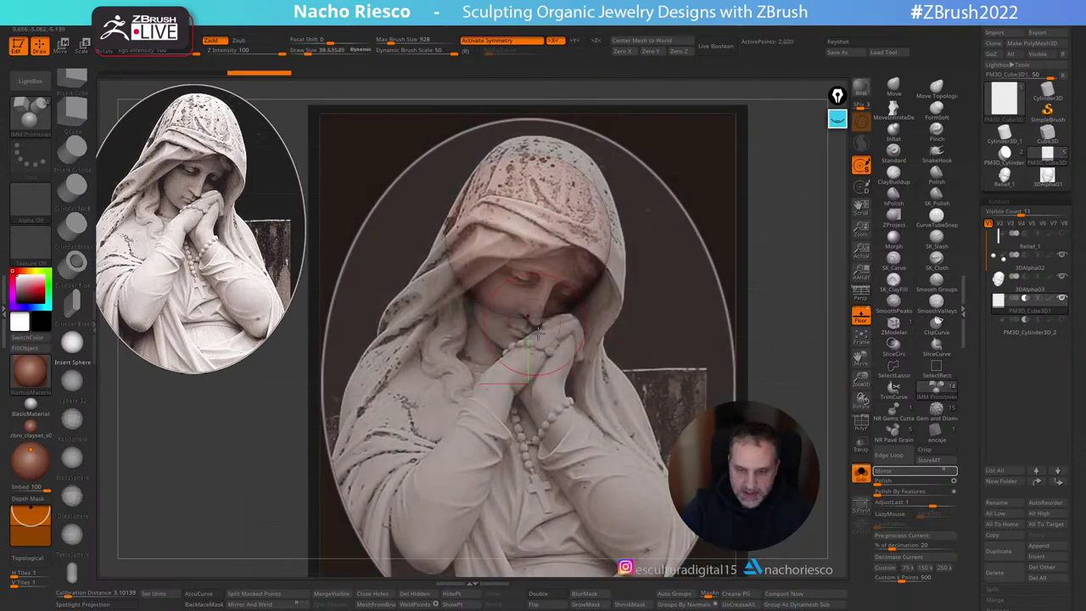
Step: Split the new sphere from the plate into its own subtool and ready an enlarged MoveInfiniteDepth brush with symmetry off
left_click(272, 594)
left_click(892, 110)
key("s")
mouse_move(482, 293)
left_mouse_down()
mouse_move(493, 291)
mouse_move(442, 314)
left_mouse_up()
key("ctrl+z")
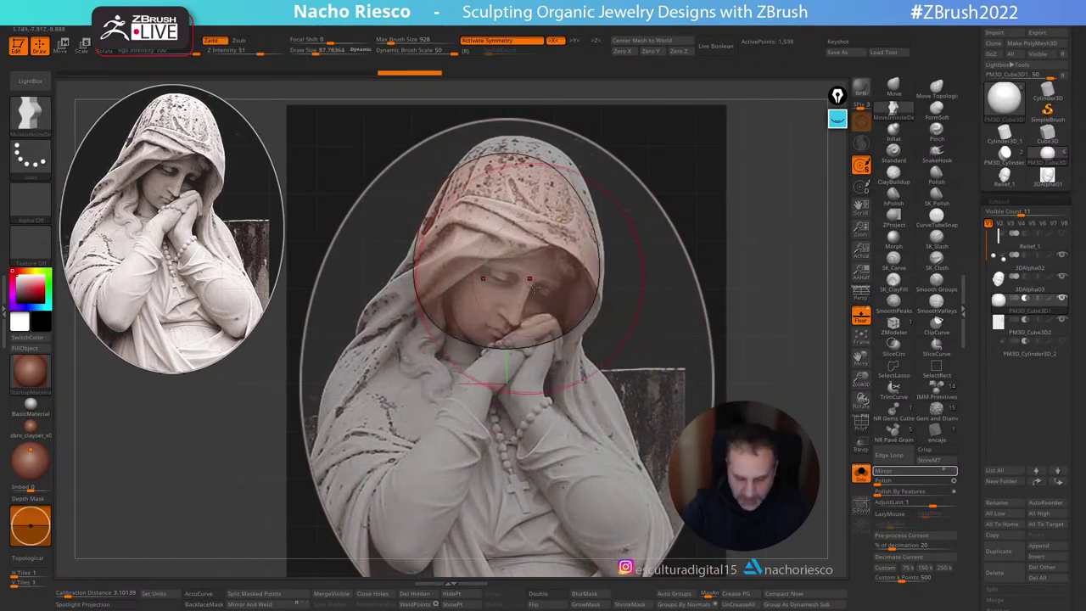
key("x")
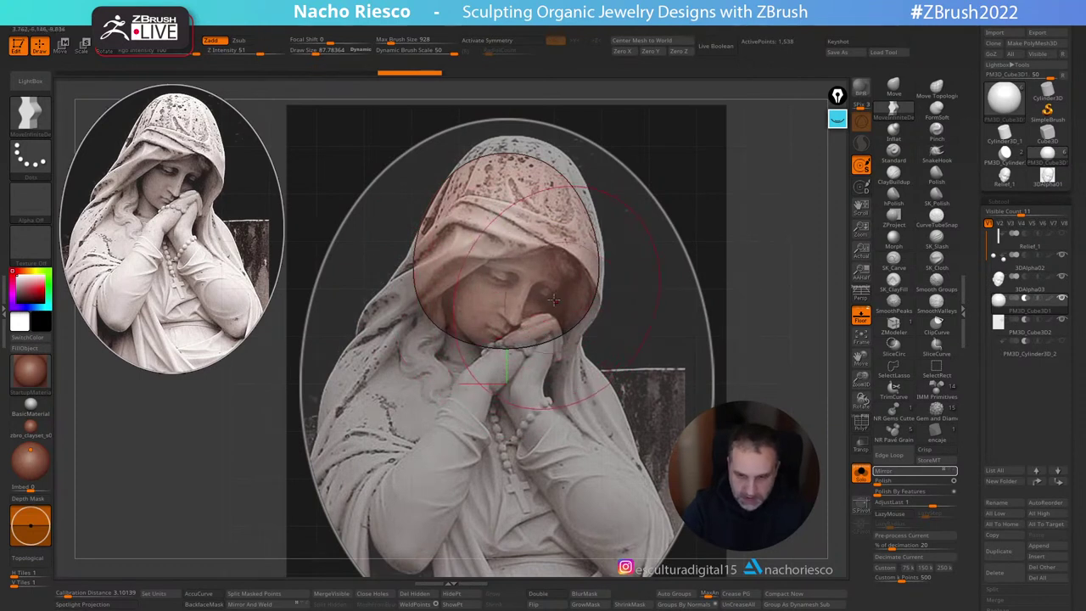
Step: Reshape the sphere to follow the statue's hood silhouette, stretching its lower part toward the shoulder beside the hair curls
left_click_drag(439, 307, 399, 356)
left_click_drag(442, 210, 434, 203)
left_click_drag(492, 164, 489, 145)
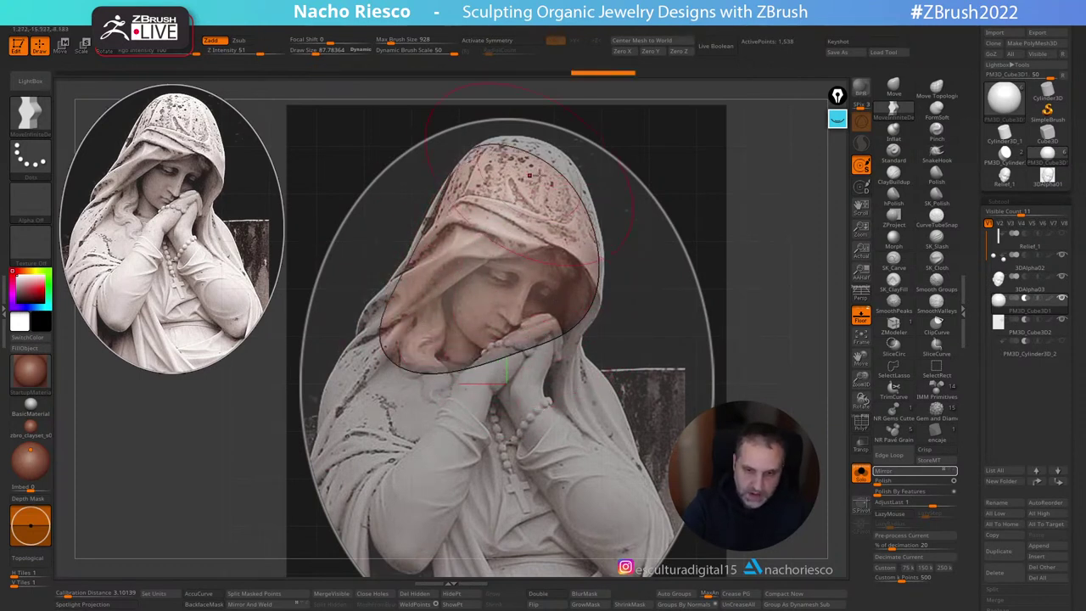
left_click_drag(552, 168, 559, 152)
left_click_drag(587, 254, 595, 258)
left_click_drag(573, 317, 582, 327)
left_click_drag(414, 341, 391, 360)
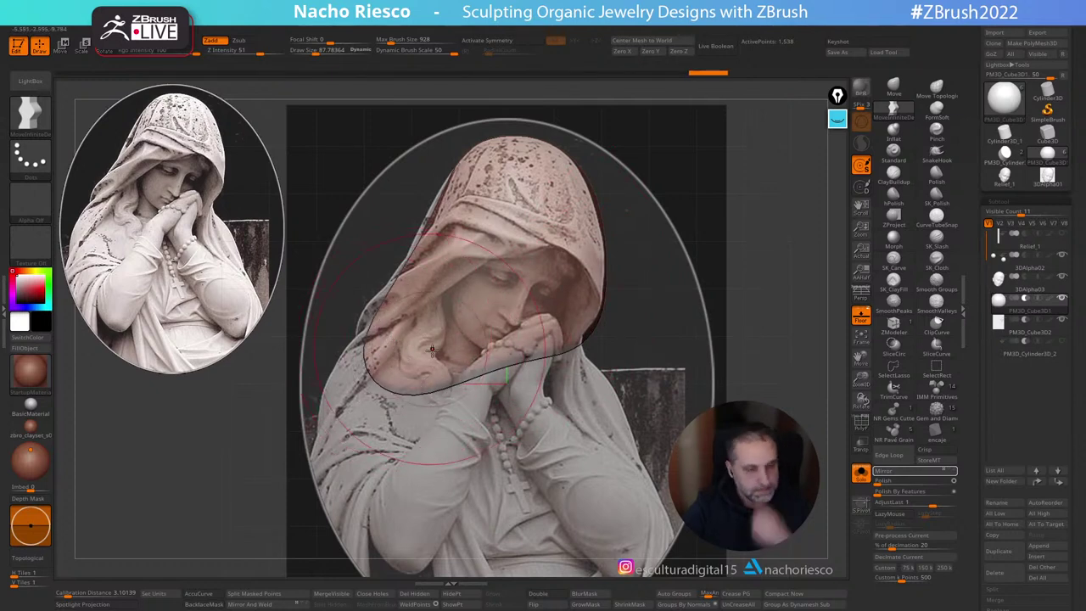
mouse_move(469, 384)
left_mouse_down()
mouse_move(458, 370)
mouse_move(355, 348)
left_mouse_up()
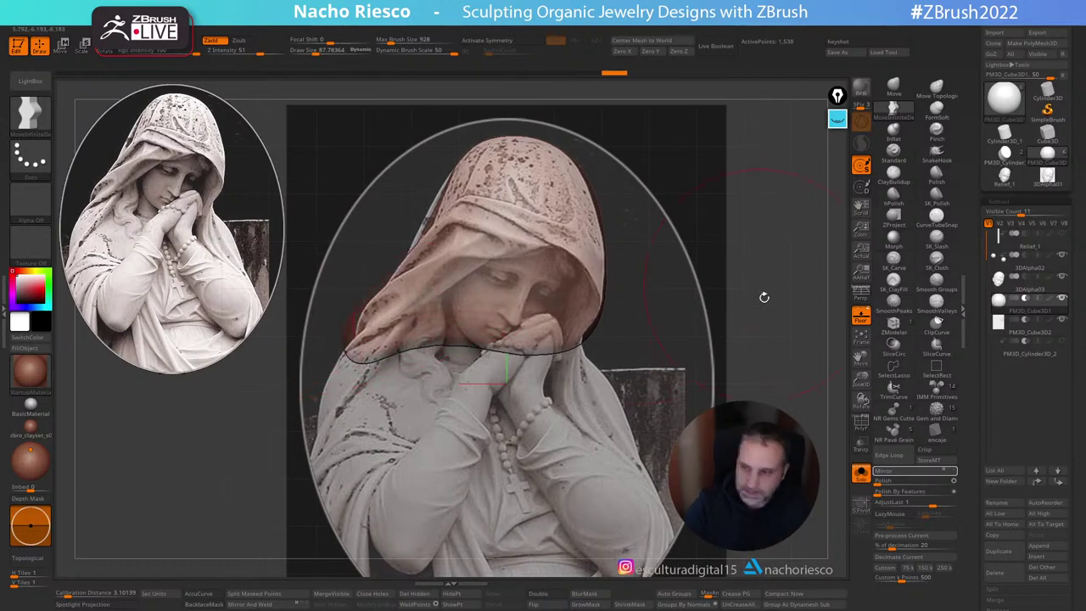
Step: Trace the hood's inner opening and outer contour over the statue reference with the cyan annotation pen, and switch the pen to magenta
mouse_move(804, 323)
left_mouse_down("alt")
mouse_move(824, 315)
mouse_move(821, 325)
left_mouse_up("alt")
left_click(837, 118)
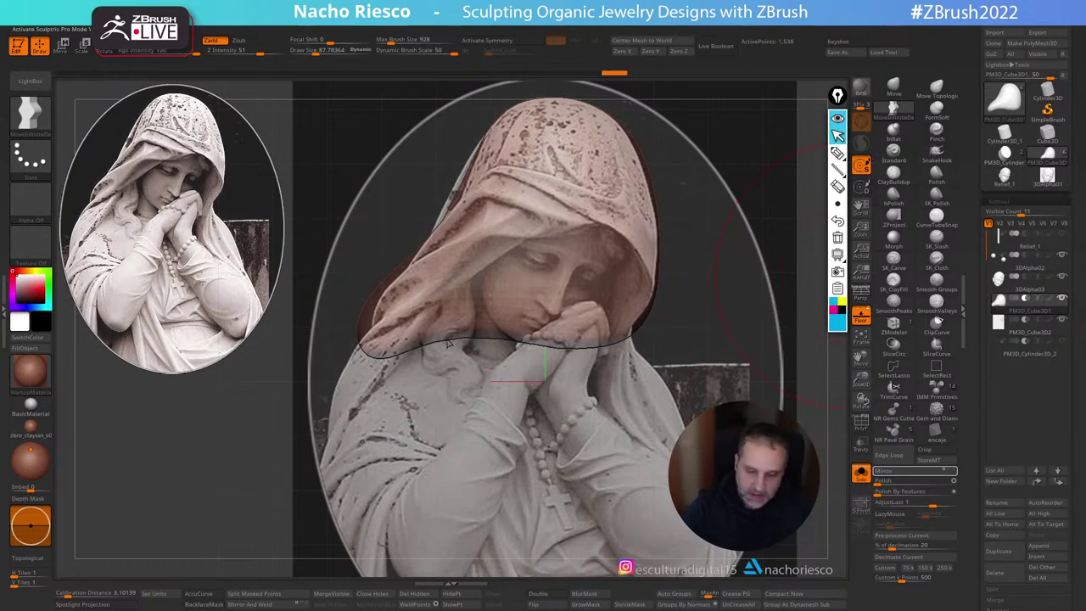
left_click(837, 153)
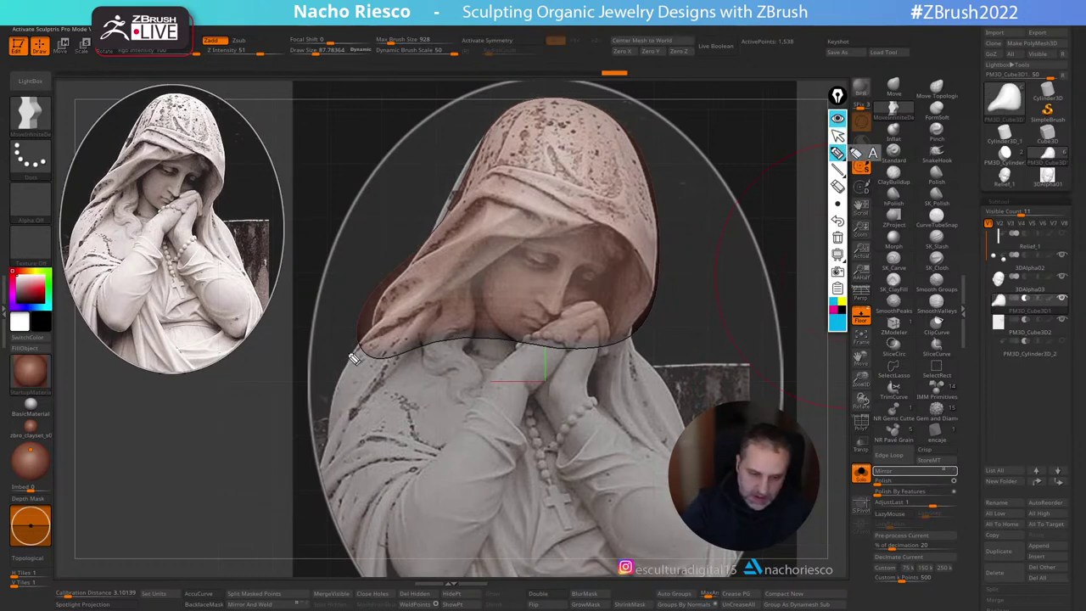
left_click_drag(352, 355, 407, 329)
left_click_drag(456, 301, 523, 250)
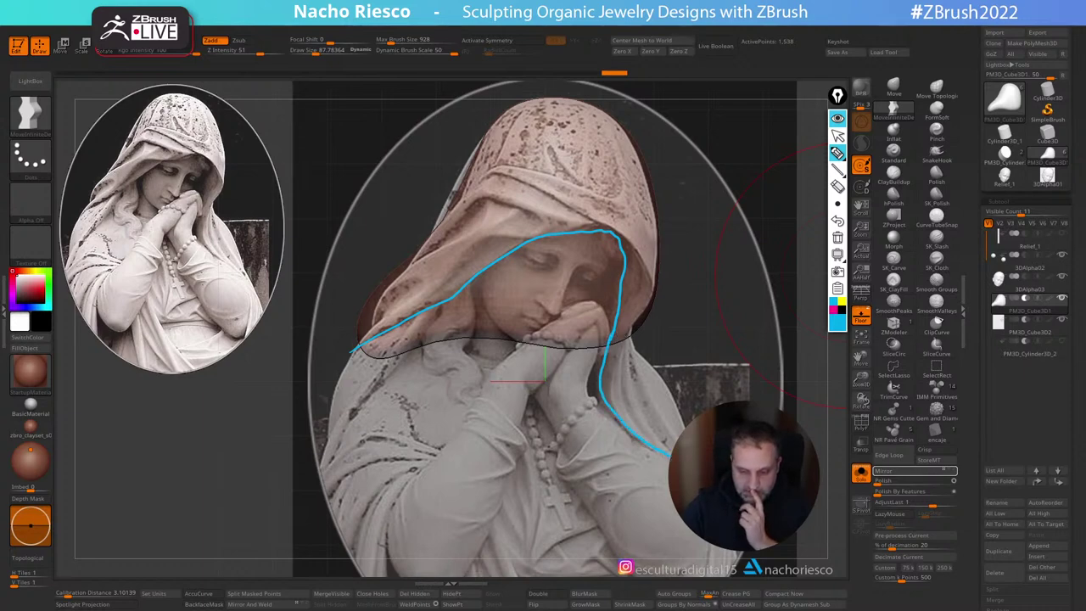
mouse_move(680, 431)
left_mouse_down()
mouse_move(658, 300)
mouse_move(594, 103)
mouse_move(424, 255)
mouse_move(351, 364)
left_mouse_up()
left_click(837, 152)
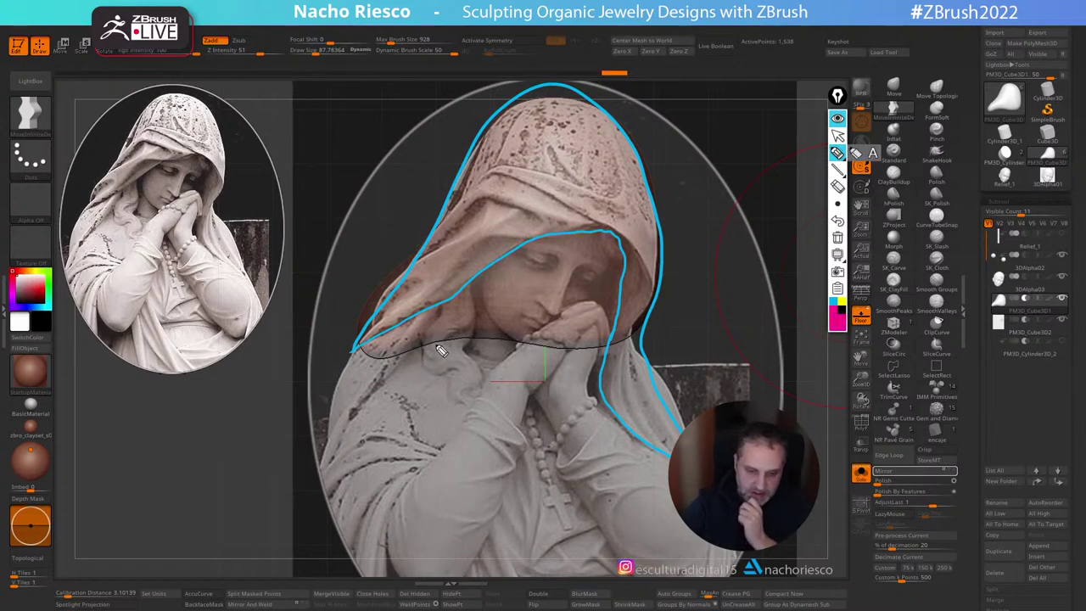
Step: Outline the draped shoulder and sleeve on the reference with magenta guide lines, and clear all screen annotations
left_click_drag(436, 345, 463, 430)
left_click_drag(433, 471, 386, 558)
mouse_move(351, 350)
left_mouse_down()
mouse_move(322, 484)
mouse_move(380, 560)
left_mouse_up()
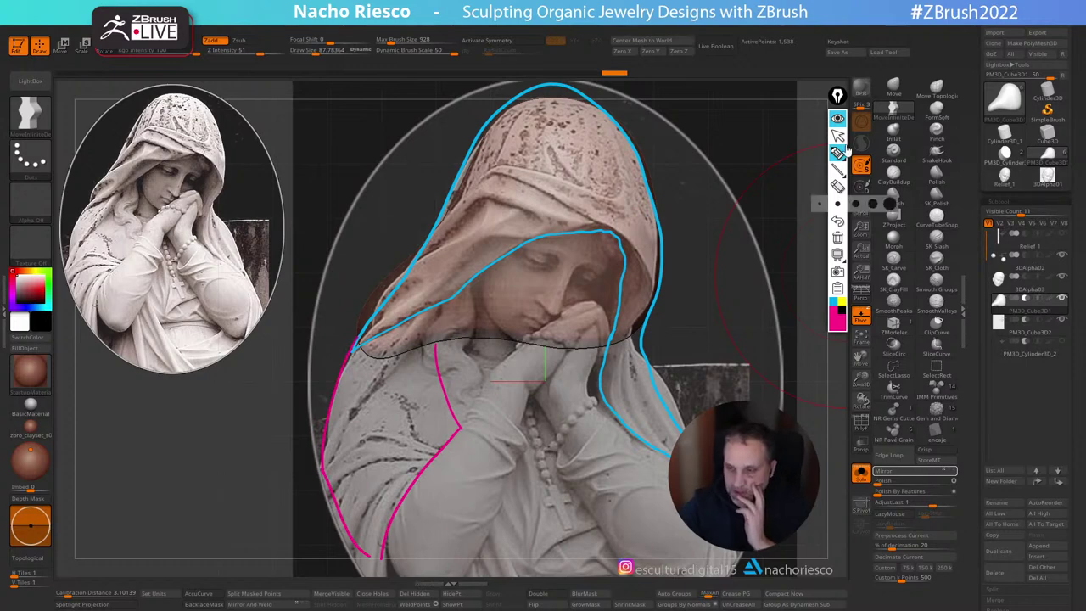
left_click(837, 237)
left_click(837, 136)
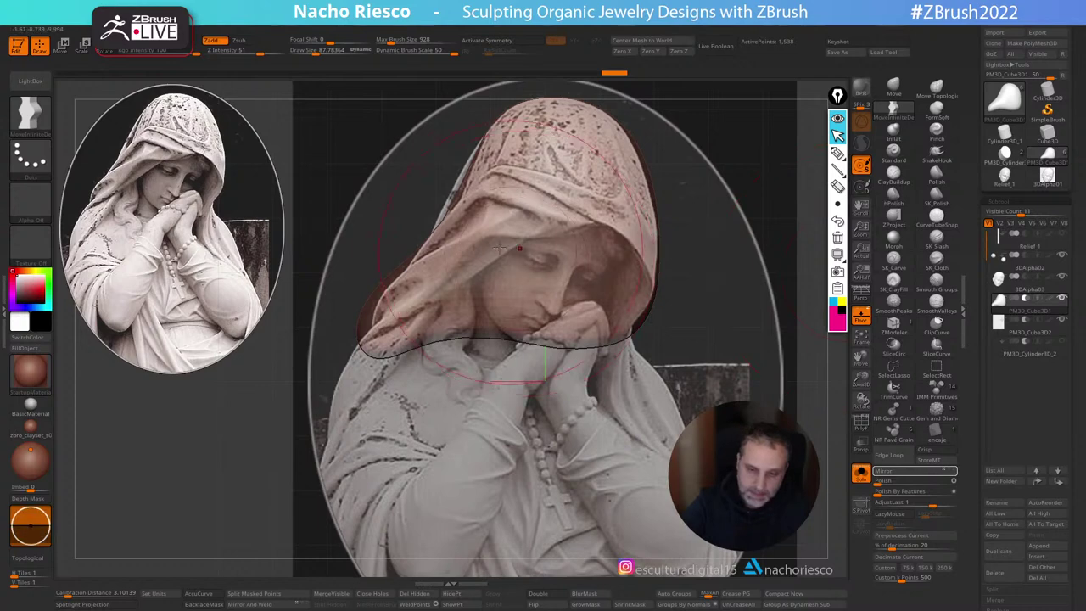
Step: Reshape the hood mesh's left edge and lower-left tip to follow the veil's outline in the reference
left_click_drag(472, 173, 459, 166)
left_click_drag(378, 337, 376, 348)
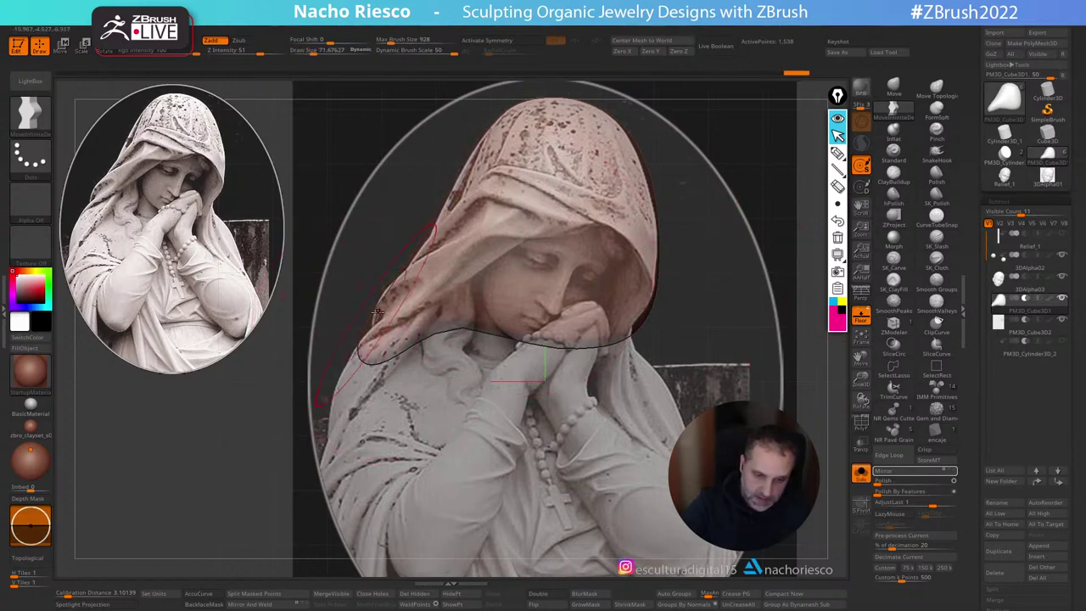
right_click_drag(465, 377, 490, 336, "alt")
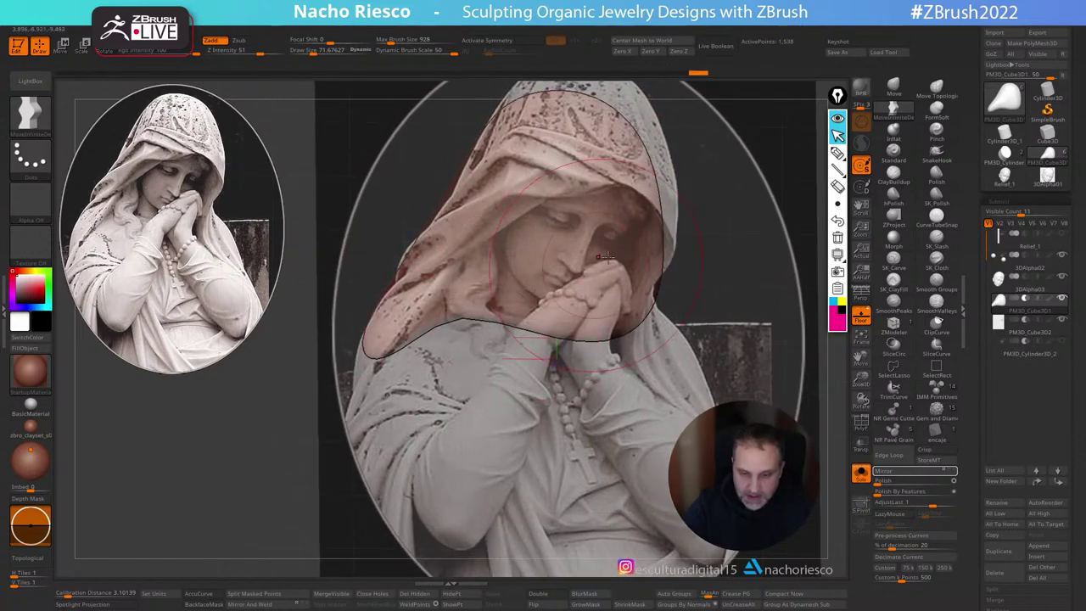
right_click_drag(587, 166, 558, 215, "alt")
Step: Pull the hood mesh's lower-right corner down into a long tail following the hanging veil in the reference
mouse_move(624, 372)
left_mouse_down()
mouse_move(630, 429)
mouse_move(649, 446)
left_mouse_up()
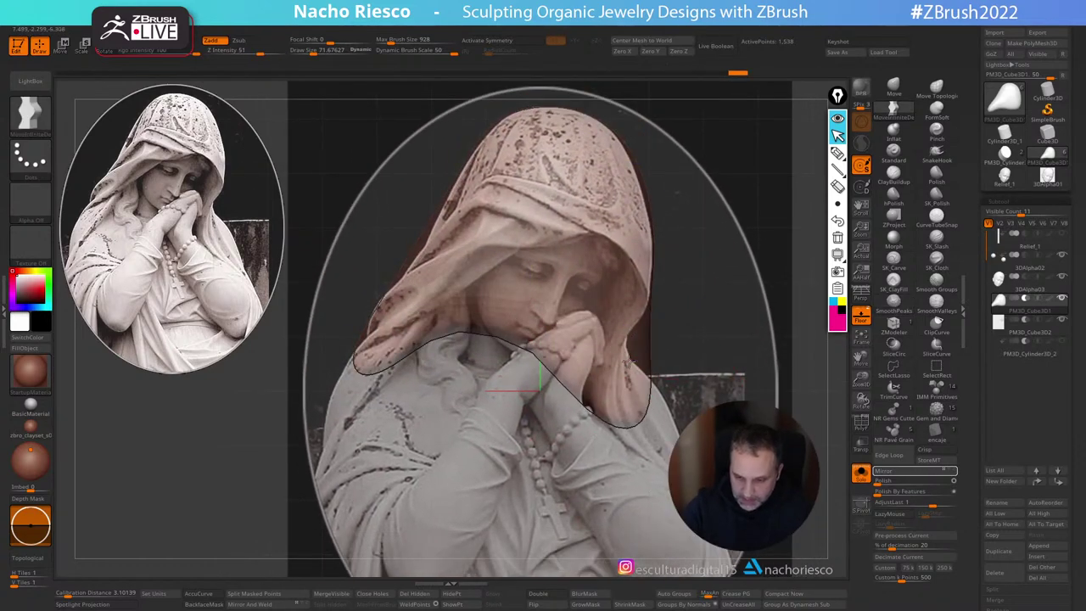
left_click_drag(653, 343, 639, 346)
left_click_drag(626, 424, 661, 460)
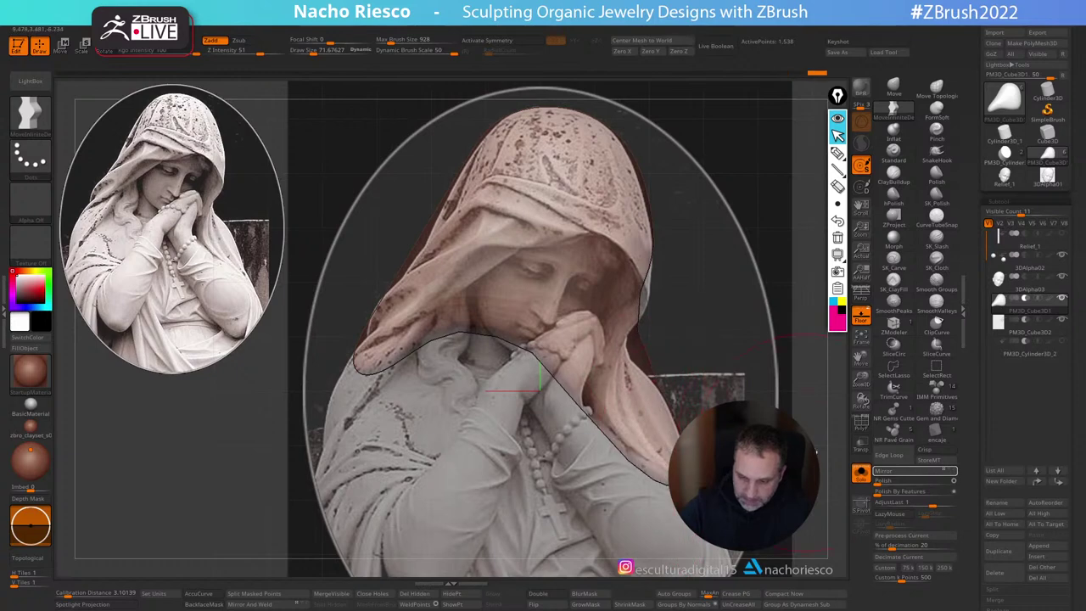
right_click_drag(683, 401, 657, 334, "alt")
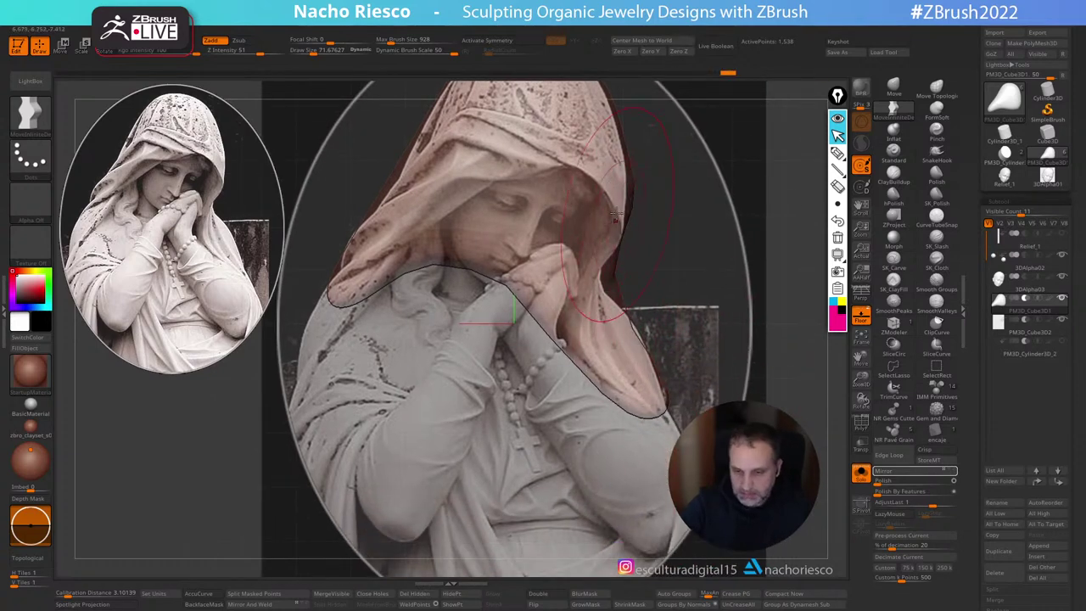
left_click_drag(655, 408, 664, 433)
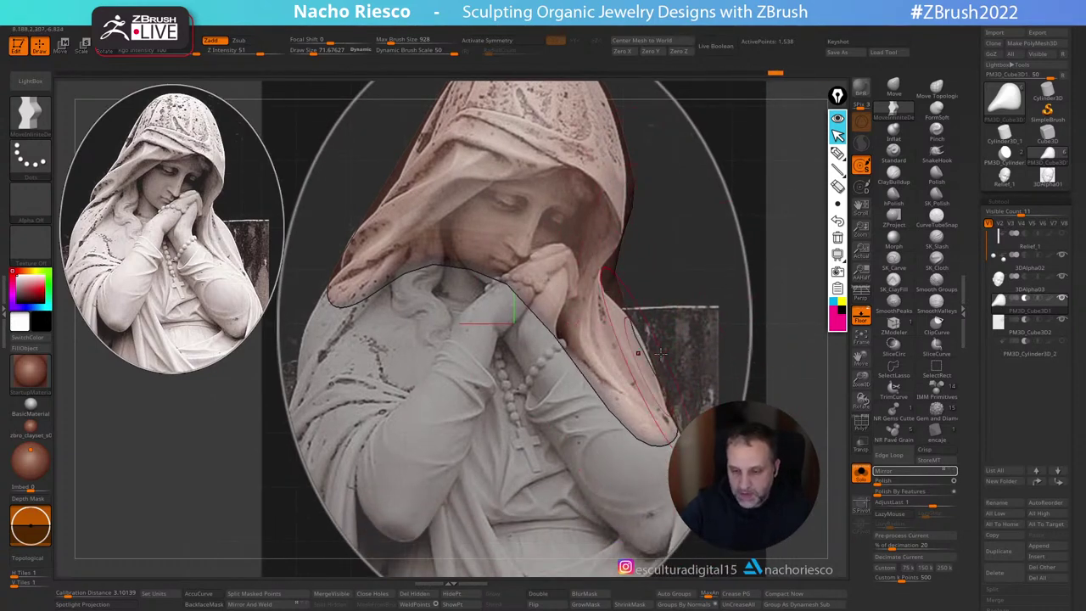
Step: Pull the hood's right edge and the notch above the tail inward to match the veil's silhouette
left_click_drag(787, 283, 769, 388, "alt")
left_click_drag(602, 391, 589, 384)
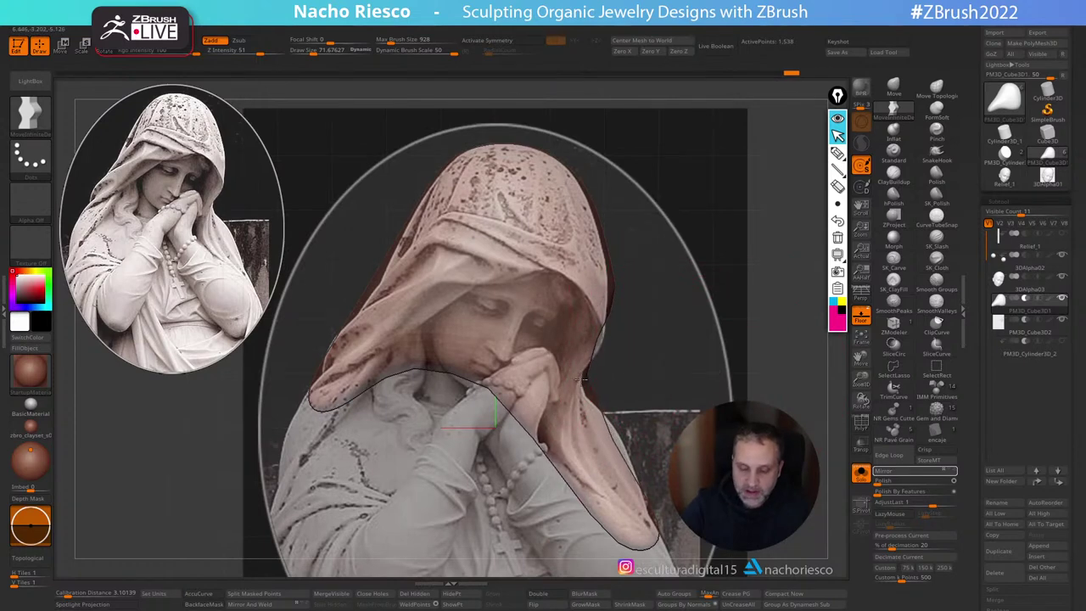
left_click_drag(608, 346, 600, 340)
left_click_drag(606, 282, 598, 269)
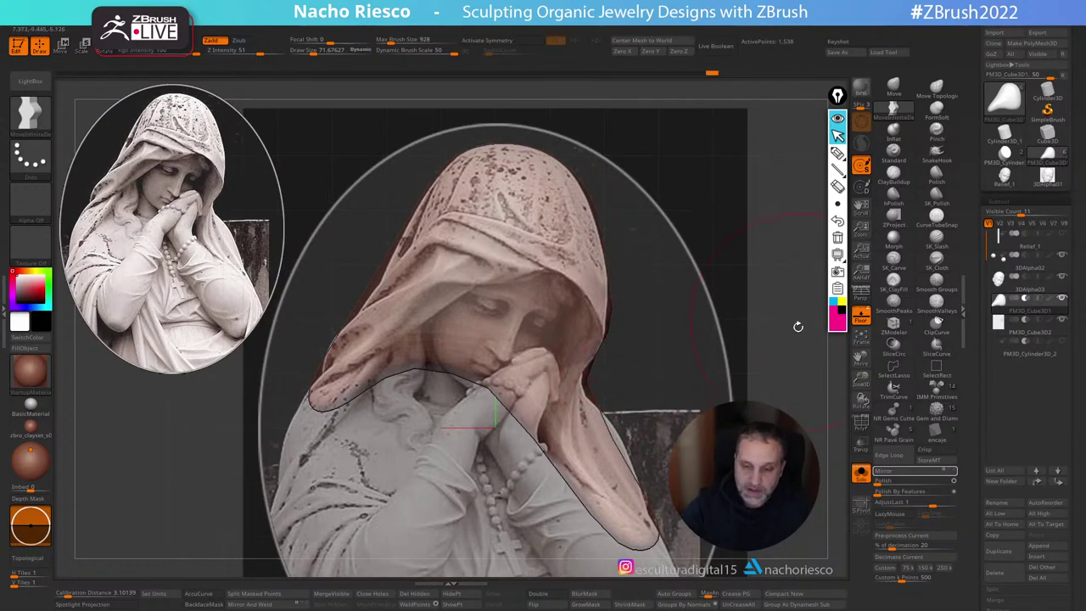
Step: Show the other subtools and move the hood mesh back in depth so it sinks into the plate
mouse_move(798, 326)
left_mouse_down()
mouse_move(721, 398)
mouse_move(742, 427)
left_mouse_up()
left_click(861, 473)
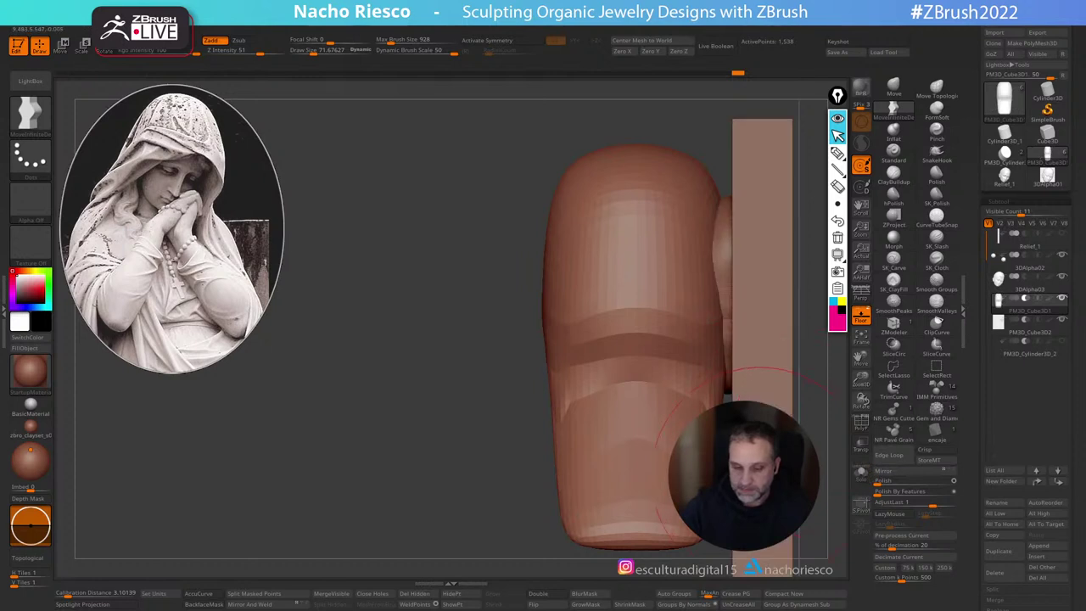
left_click_drag(811, 397, 702, 376, "alt")
key("w")
left_click_drag(561, 239, 686, 240)
key("ctrl+z")
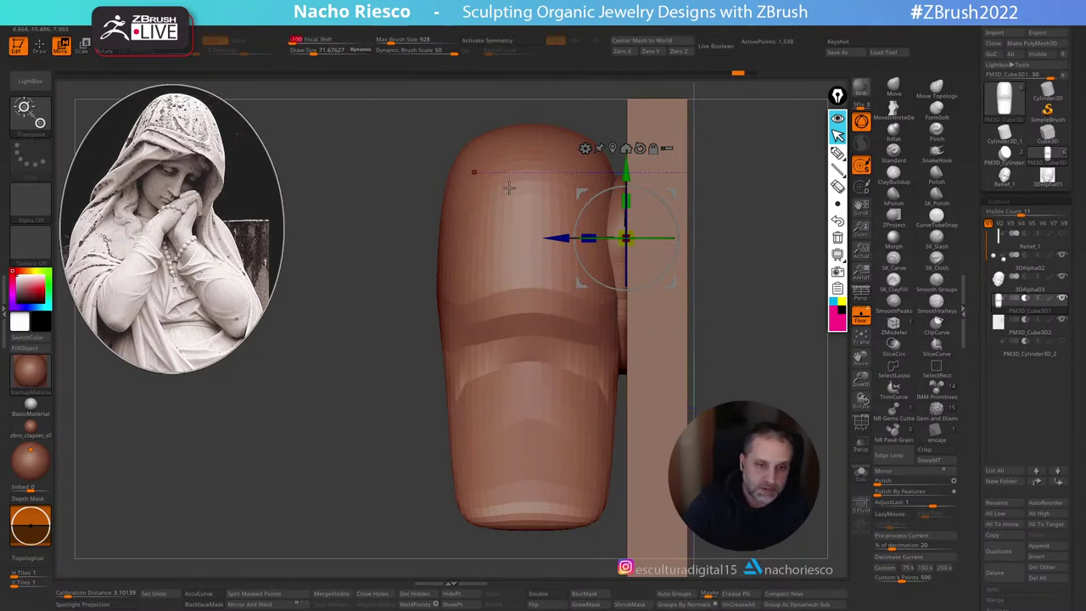
left_click_drag(554, 237, 657, 237)
left_click_drag(415, 412, 563, 408)
key("q")
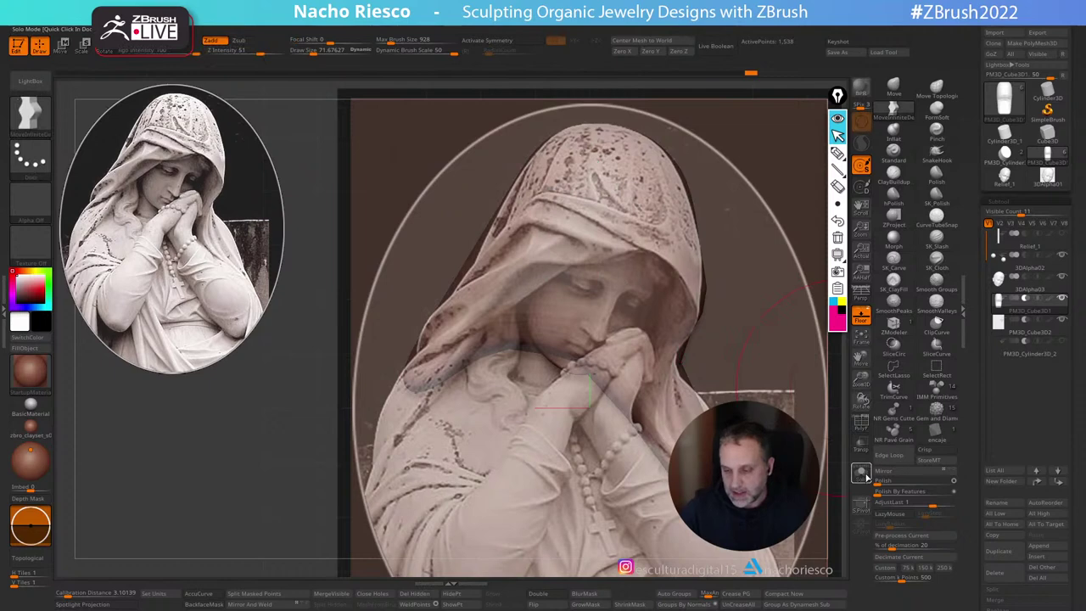
Step: Isolate the hood without the reference image and remesh it with DynaMesh at 0.8 million polygons
left_click(860, 473)
left_click(861, 315)
left_click_drag(812, 415, 738, 369, "alt")
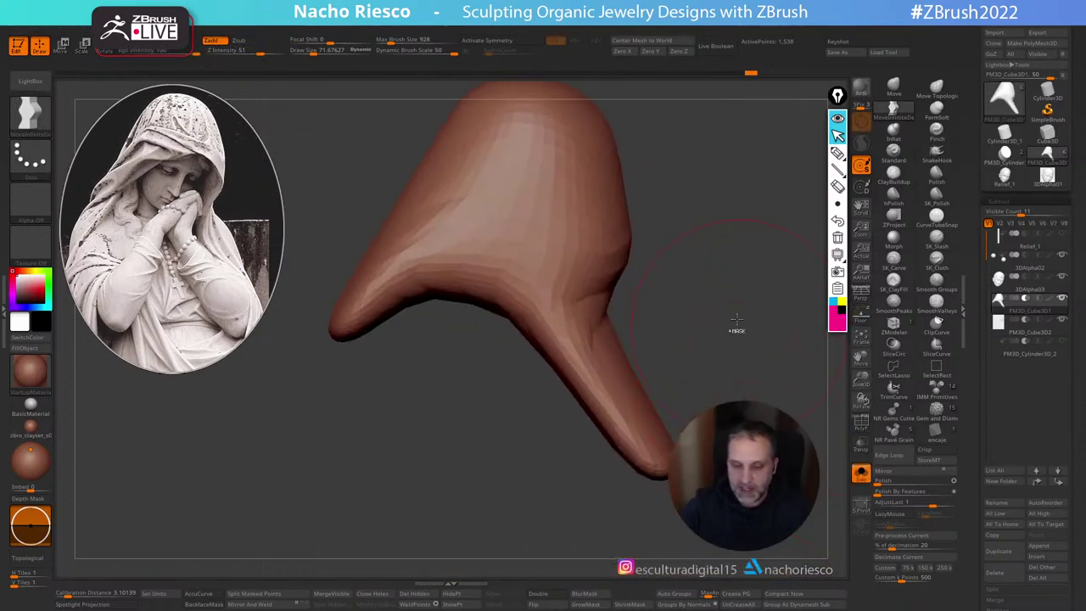
key("b")
key("s")
key("t")
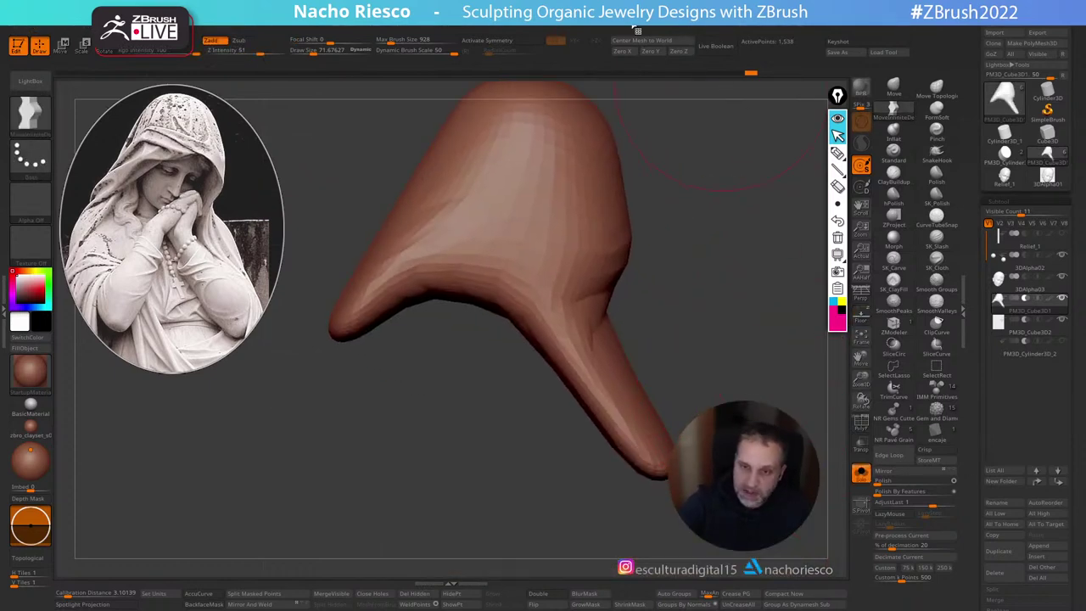
left_click(634, 20)
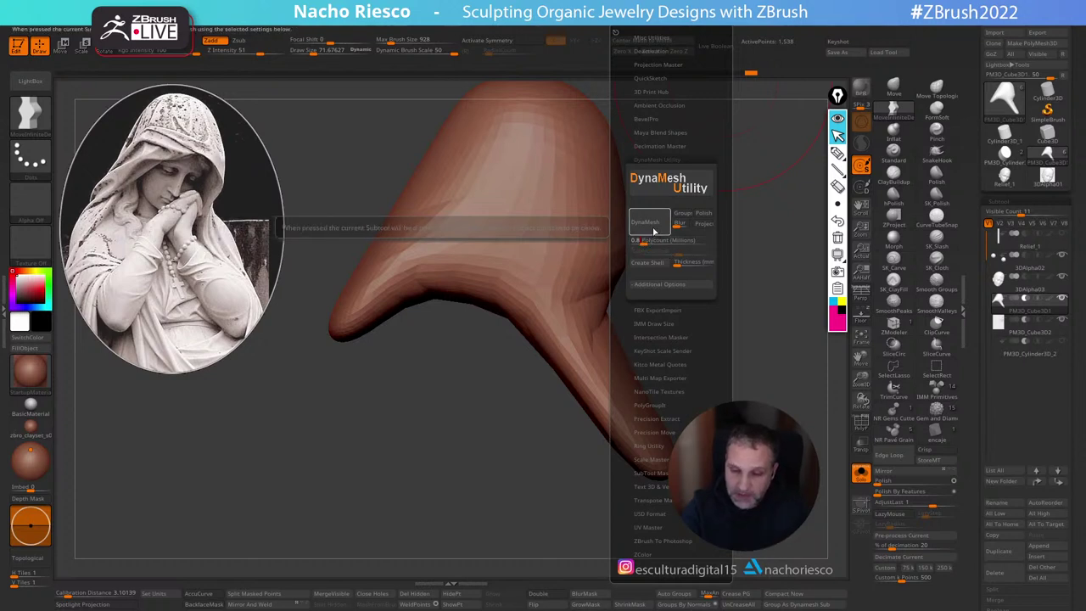
left_click(650, 226)
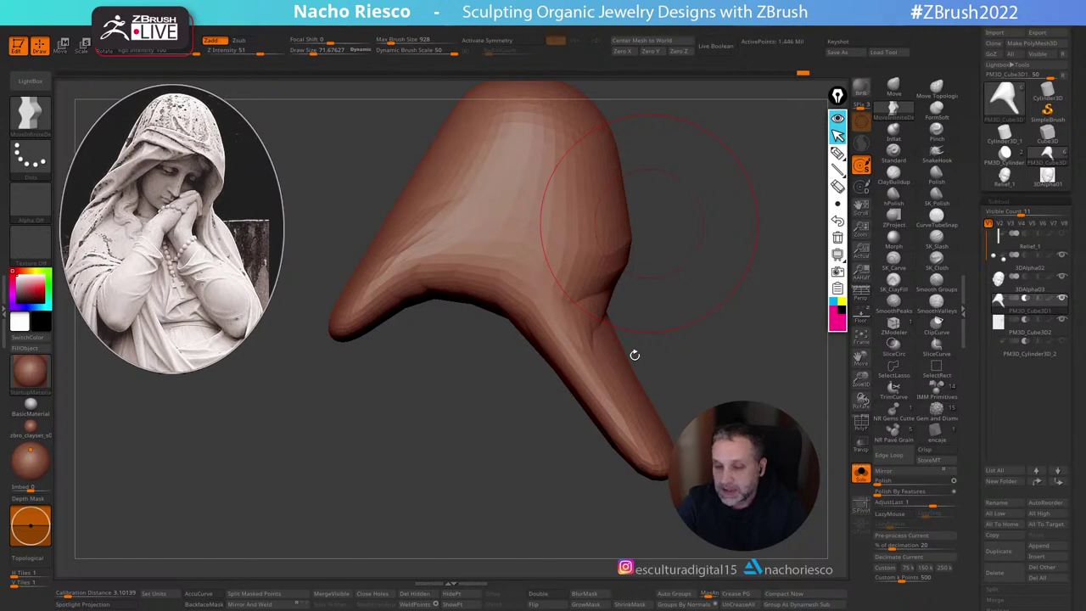
Step: Smooth the hood's faceted surface with Polish By Features
left_click_drag(748, 372, 750, 364)
left_click(955, 492)
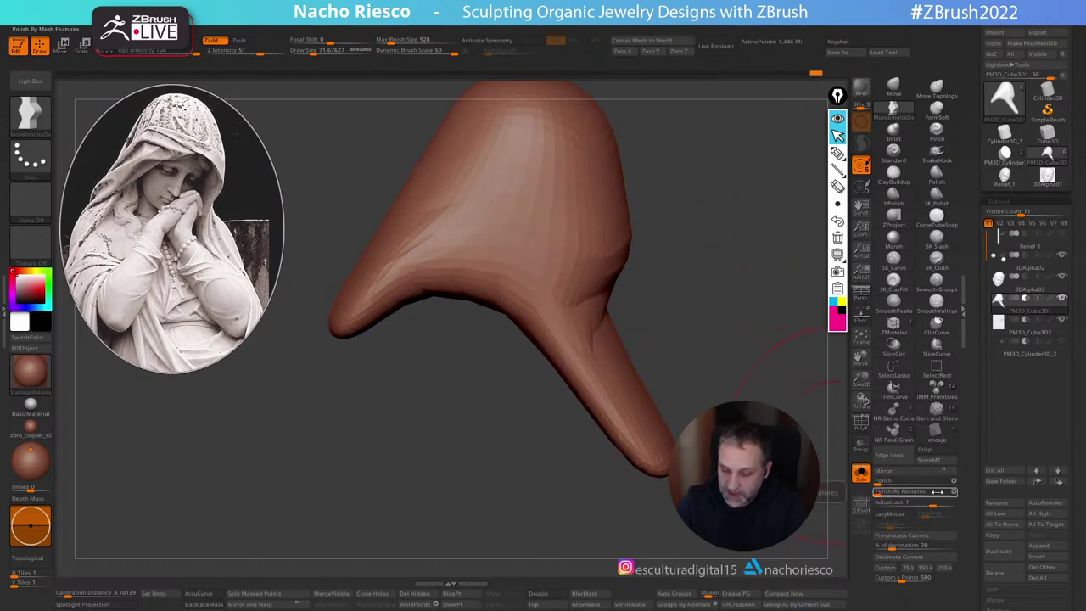
left_click(893, 492)
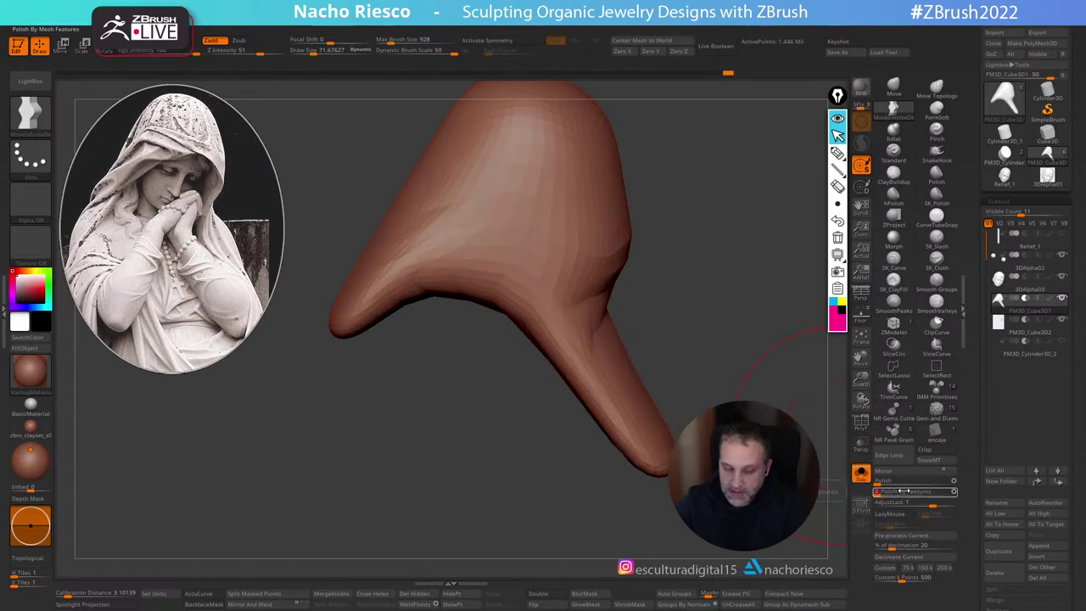
Step: Show the other subtools and flatten the hood mesh in depth, leaving the face in front of it
left_click(863, 473)
left_click_drag(803, 387, 925, 360)
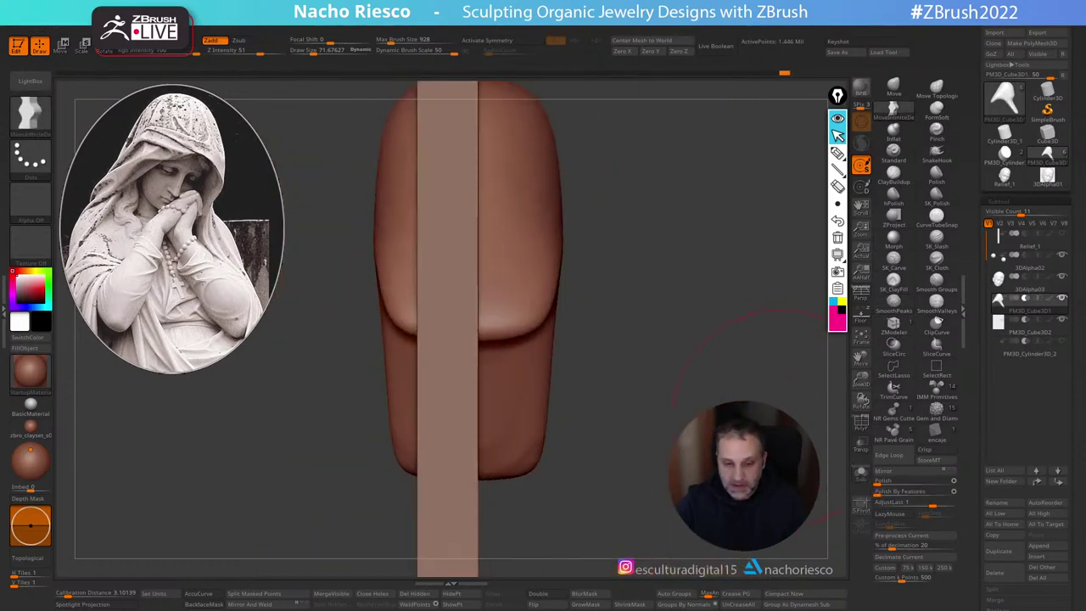
left_click_drag(696, 378, 637, 366)
key("w")
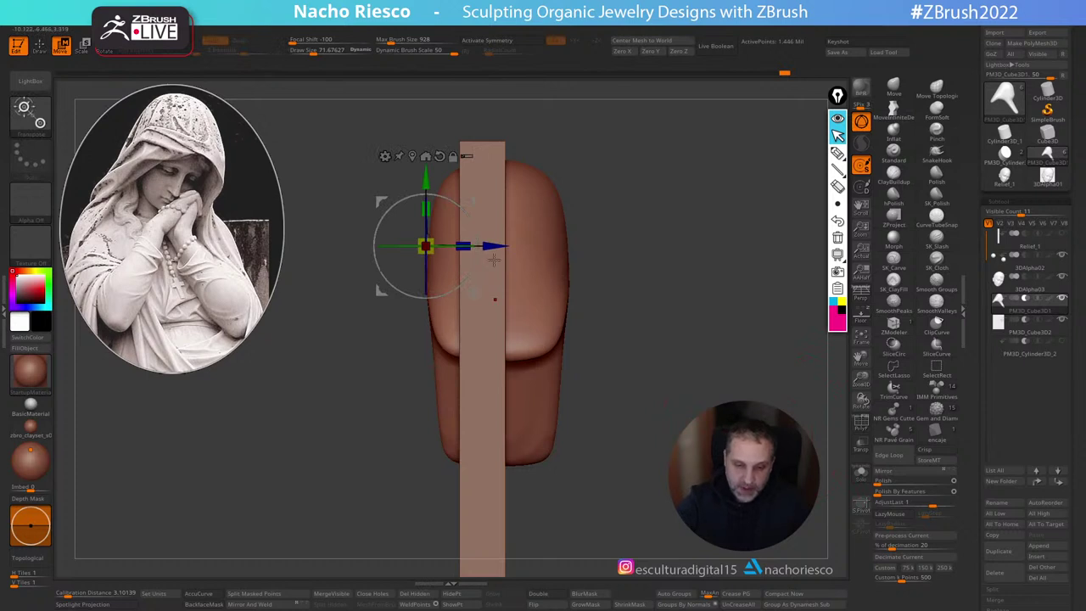
left_click_drag(494, 248, 449, 247)
key("ctrl+z")
left_click_drag(678, 248, 606, 240, "shift")
key("q")
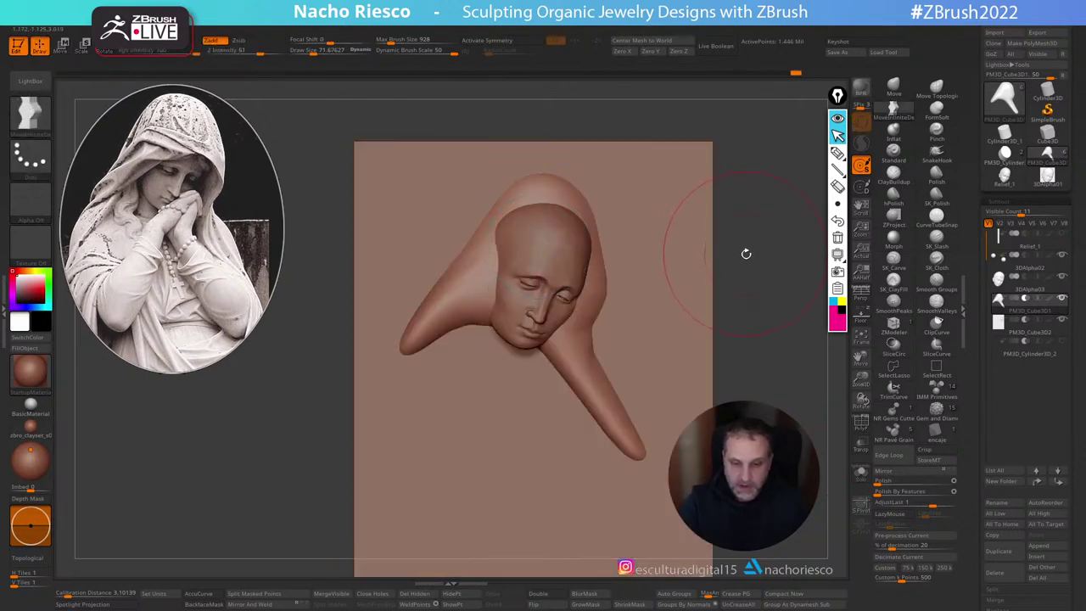
Step: Move the hood mesh forward in depth towards the face, with transparency enabled to check its placement
mouse_move(745, 253)
left_mouse_down()
mouse_move(795, 254)
mouse_move(715, 272)
left_mouse_up()
key("w")
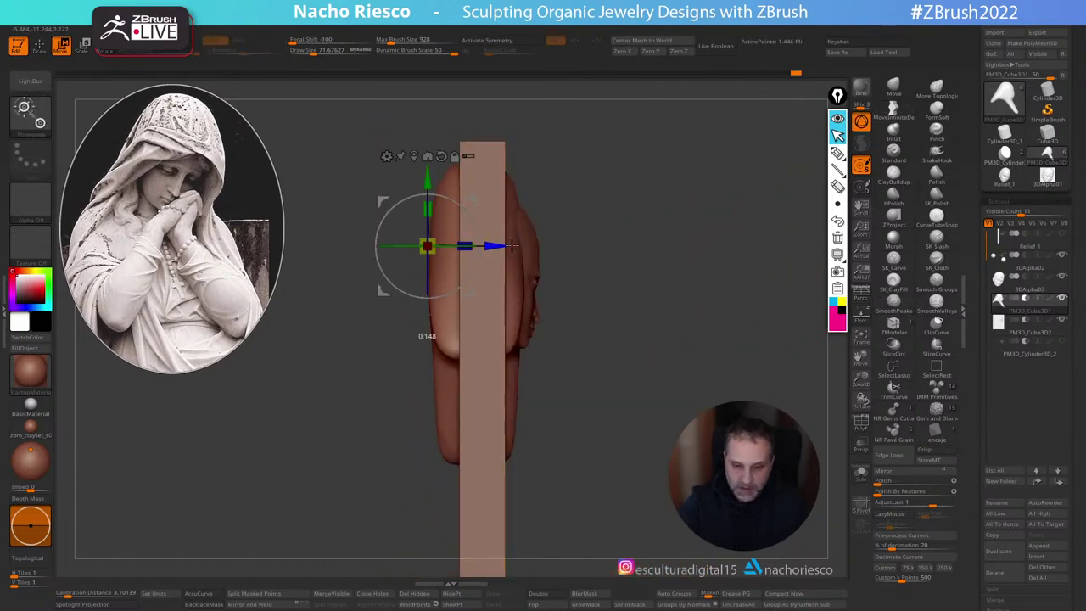
left_click_drag(492, 246, 523, 245)
key("q")
mouse_move(684, 315)
left_mouse_down("alt")
mouse_move(706, 374)
mouse_move(727, 308)
mouse_move(681, 373)
left_mouse_up("alt")
left_click(862, 445)
key("w")
left_click_drag(484, 252, 500, 252)
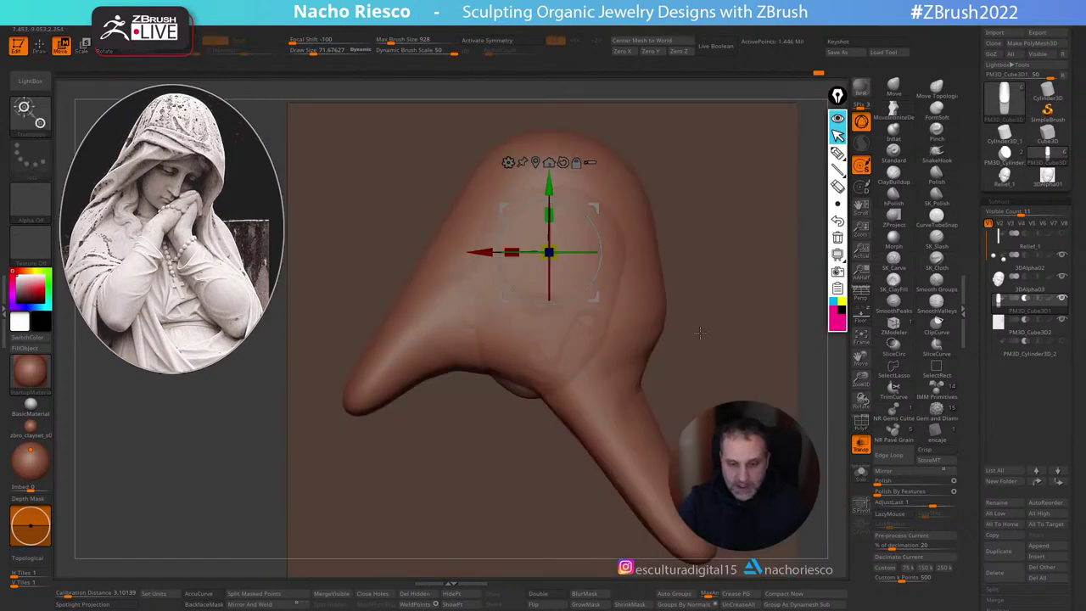
Step: Isolate the hood over the reference image and mask the face opening along the veil's inner edge
key("q")
left_click(863, 318)
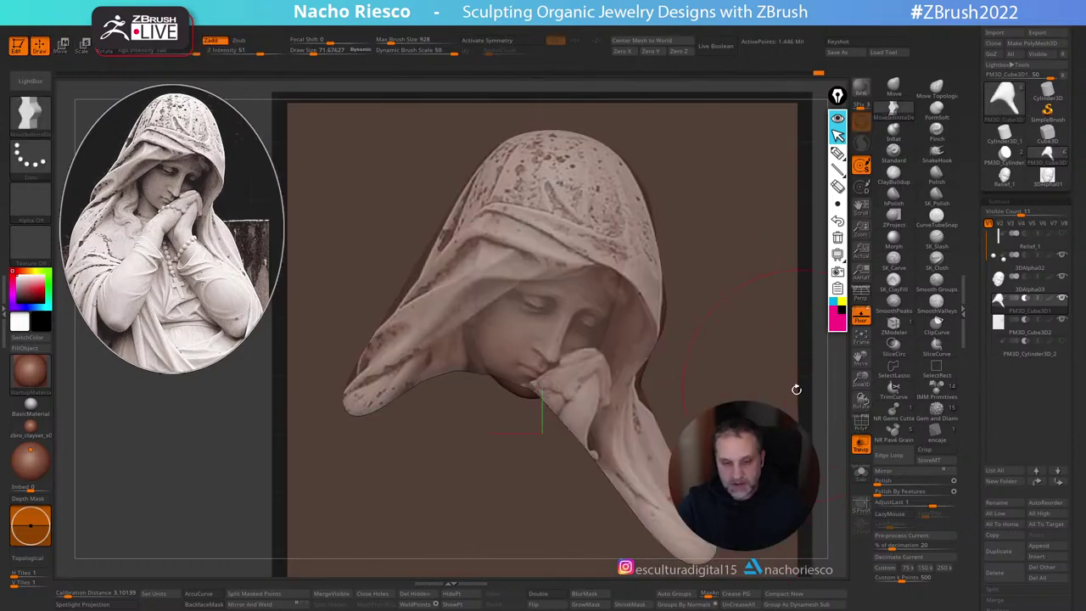
left_click(861, 472)
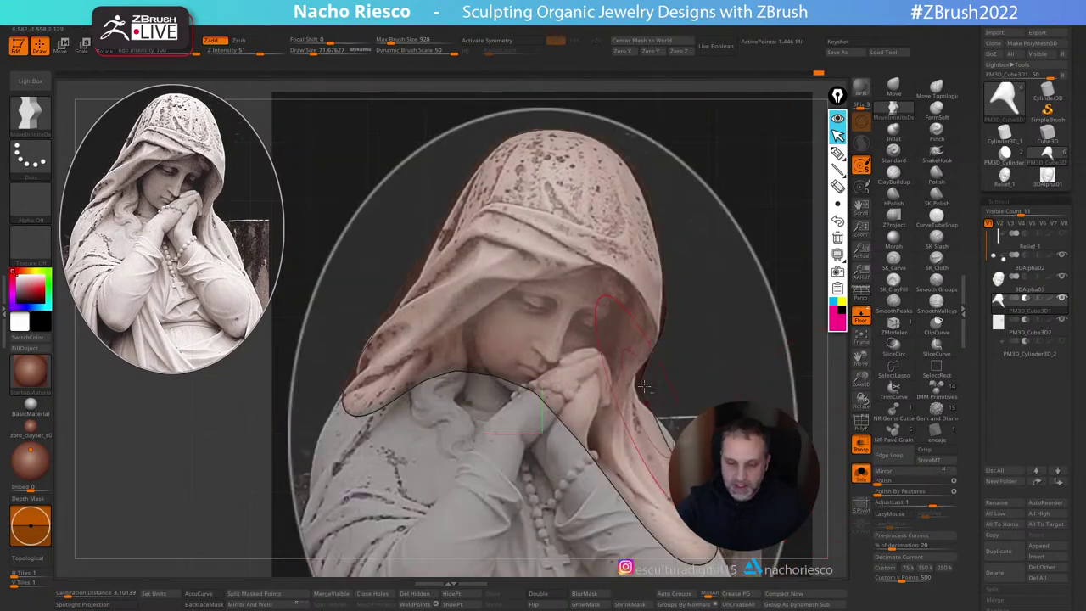
right_click_drag(644, 386, 632, 324, "alt")
mouse_move(597, 460)
left_mouse_down("ctrl")
mouse_move(581, 371)
mouse_move(635, 252)
mouse_move(621, 226)
mouse_move(506, 215)
mouse_move(456, 259)
mouse_move(374, 286)
mouse_move(288, 336)
left_mouse_up("ctrl")
left_click(861, 315)
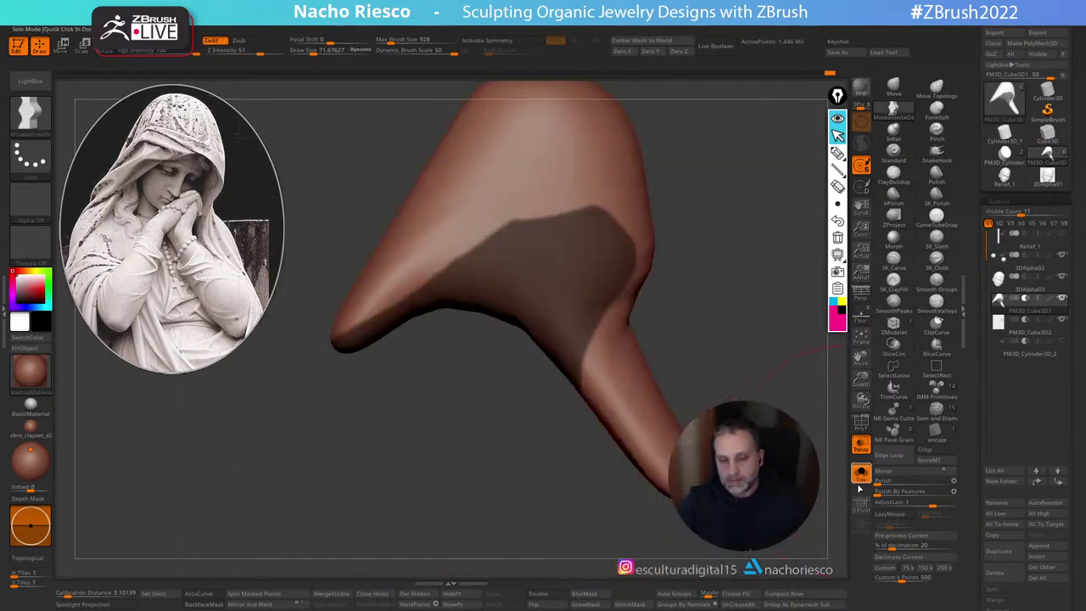
Step: Invert the mask and push the face opening back in depth to recess the hood's interior
left_click_drag(763, 486, 755, 407)
left_click(810, 495, "ctrl")
key("w")
left_click_drag(755, 339, 729, 368, "alt")
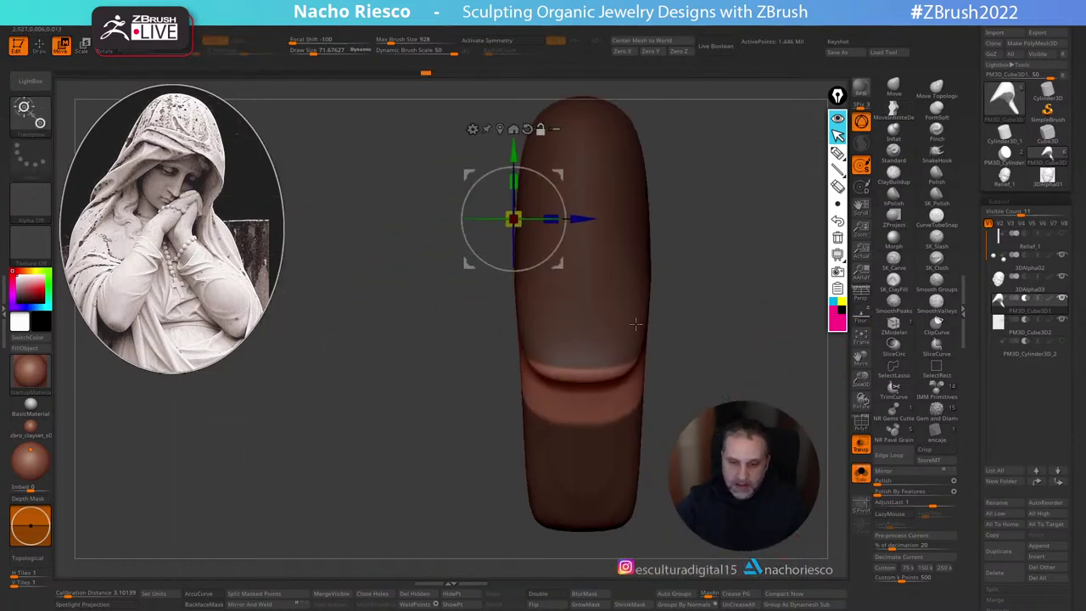
left_click_drag(513, 219, 512, 213)
left_click_drag(719, 286, 645, 292)
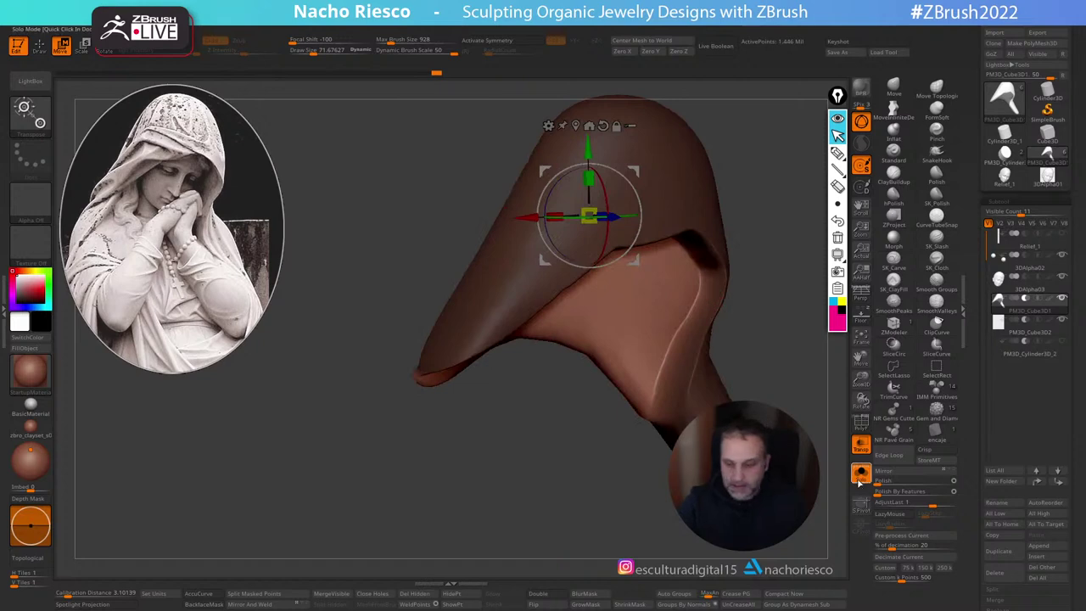
Step: Show all subtools without transparency and inspect how the hood's opening frames the face
left_click(859, 477)
mouse_move(836, 475)
left_mouse_down("shift")
mouse_move(806, 473)
mouse_move(788, 339)
left_mouse_up("shift")
left_click(861, 443)
key("q")
left_click_drag(731, 285, 543, 304, "alt")
left_click_drag(688, 193, 686, 230, "alt")
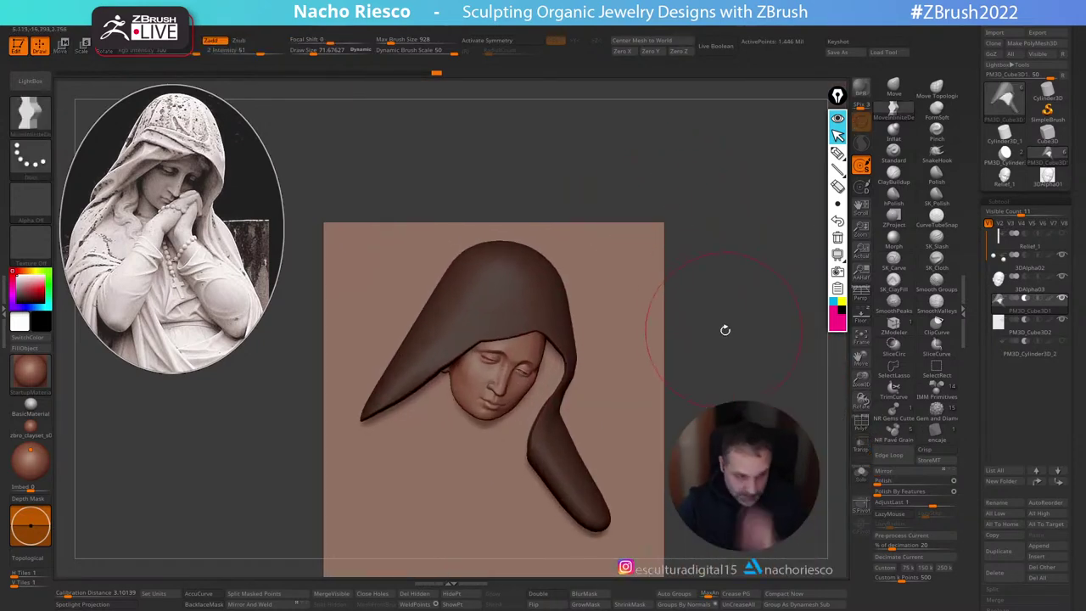
left_click_drag(739, 325, 810, 298)
scroll(749, 333, "up", 2)
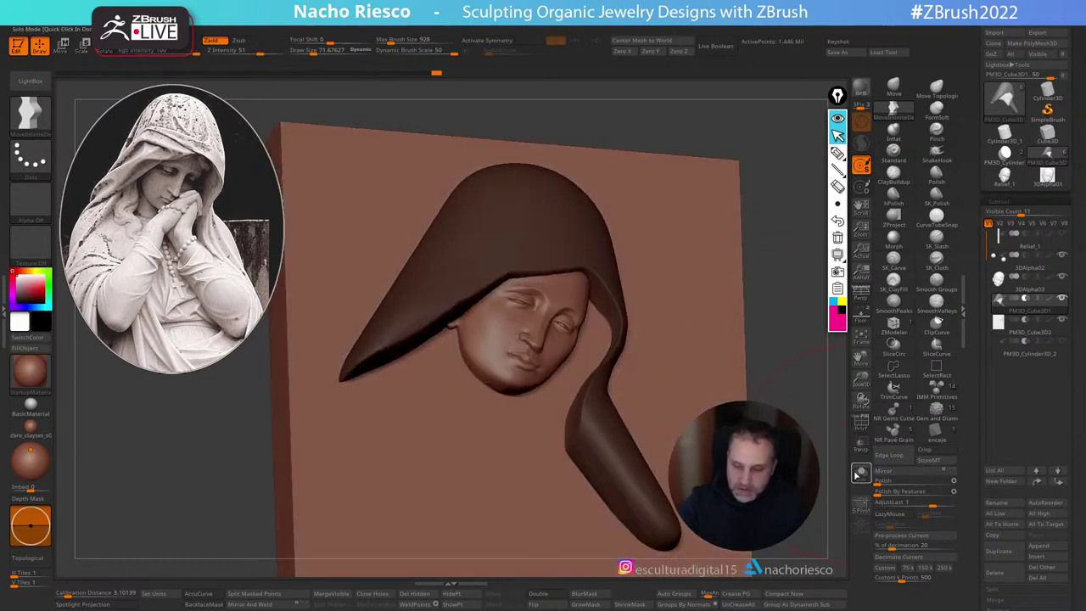
Step: Isolate the hood and pull the inner edge of its right fold towards the face with a draw size of about 68
left_click(861, 473)
left_click_drag(793, 361, 790, 318)
left_click_drag(712, 386, 876, 167)
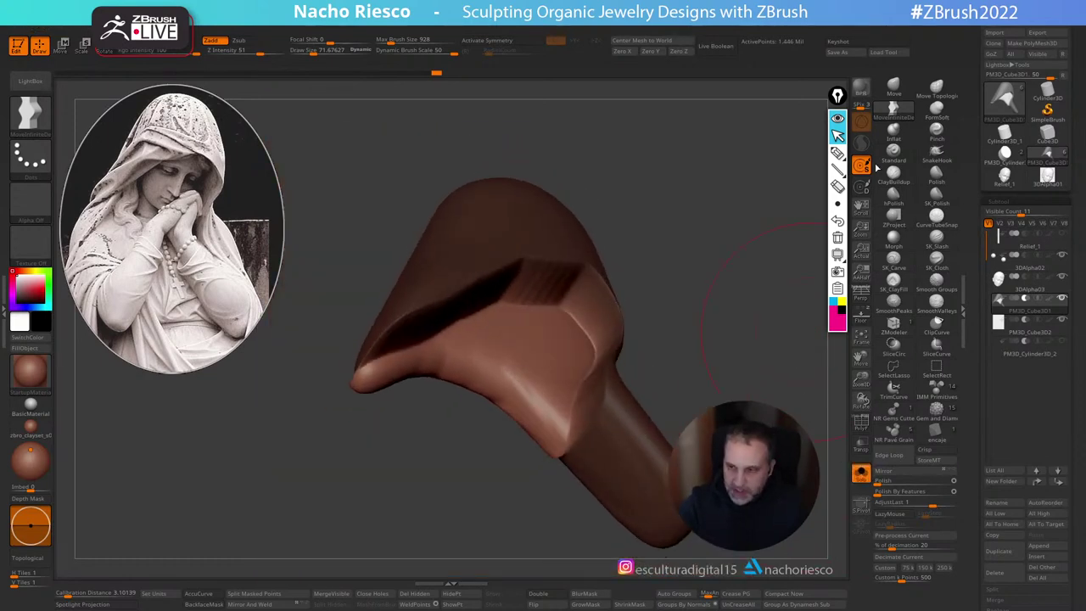
key("s")
left_click(569, 368)
left_click_drag(587, 360, 543, 360)
left_click_drag(698, 365, 721, 429)
left_click(861, 474)
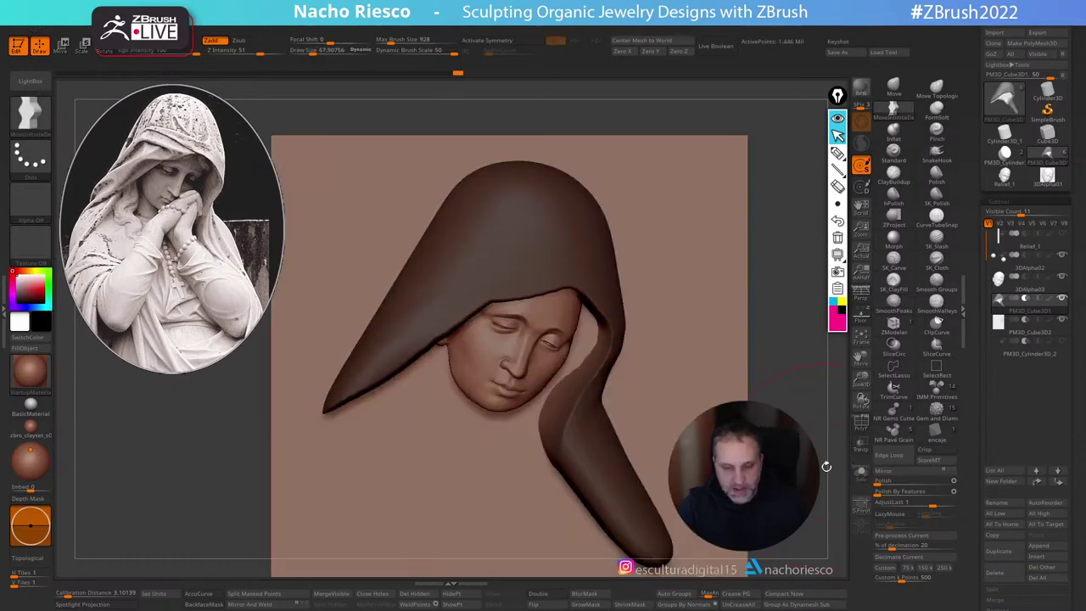
Step: Pull the hood's inner surface beside the cheek forward to fill the gap next to the face
left_click_drag(784, 364, 805, 259)
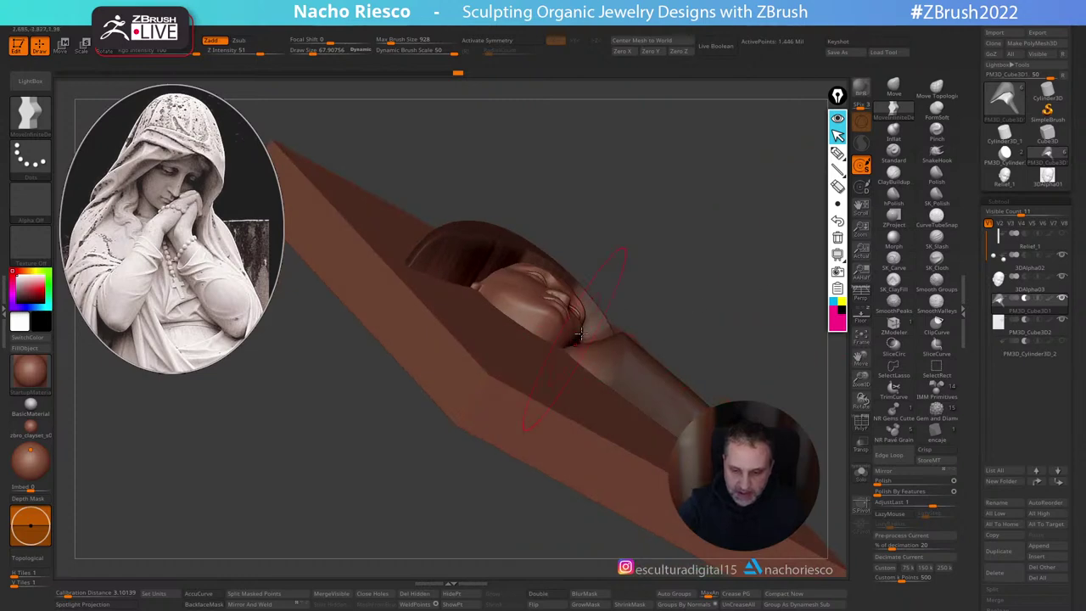
right_click_drag(580, 333, 625, 338)
left_click_drag(594, 301, 594, 299)
mouse_move(755, 234)
left_mouse_down()
mouse_move(770, 279)
mouse_move(734, 293)
left_mouse_up()
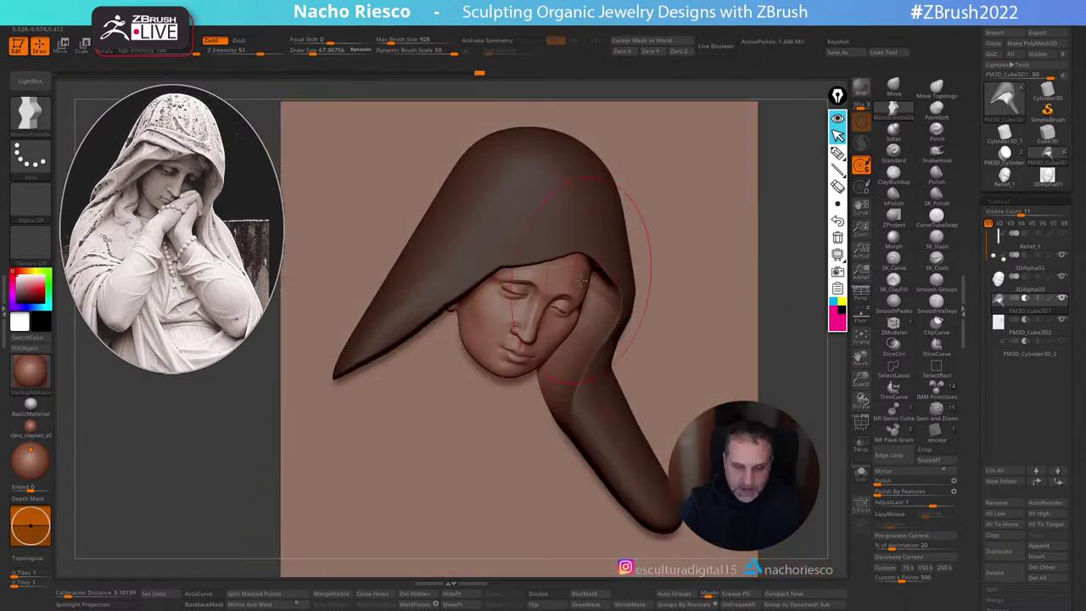
Step: Invert the hood's mask and reshape the lower edge of its left fold with a draw size of about 68
left_click_drag(772, 349, 763, 388, "alt")
left_click(720, 402, "ctrl")
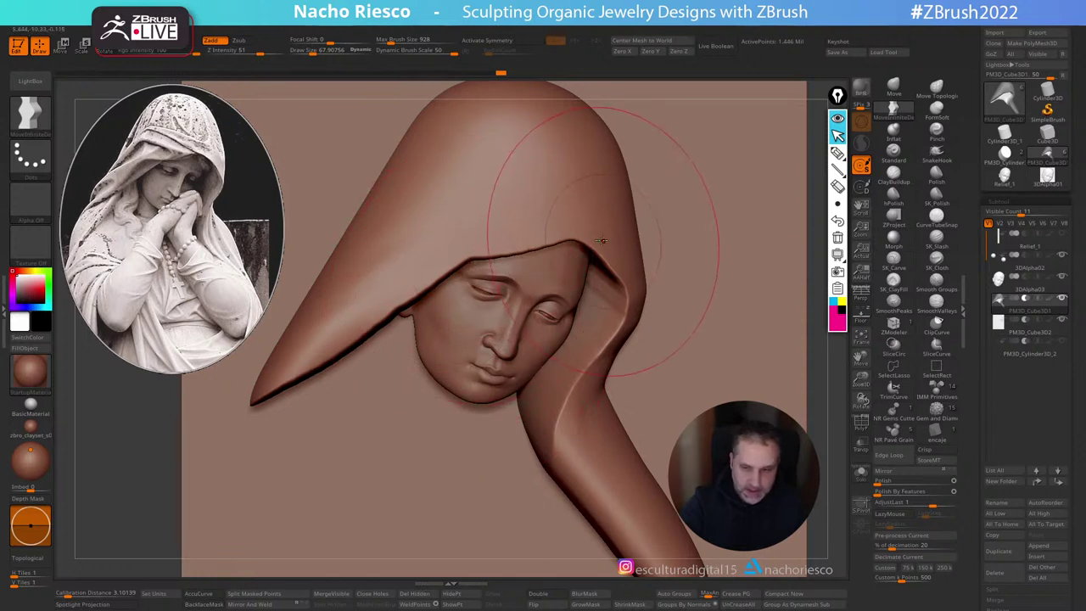
right_click_drag(585, 233, 598, 285, "alt")
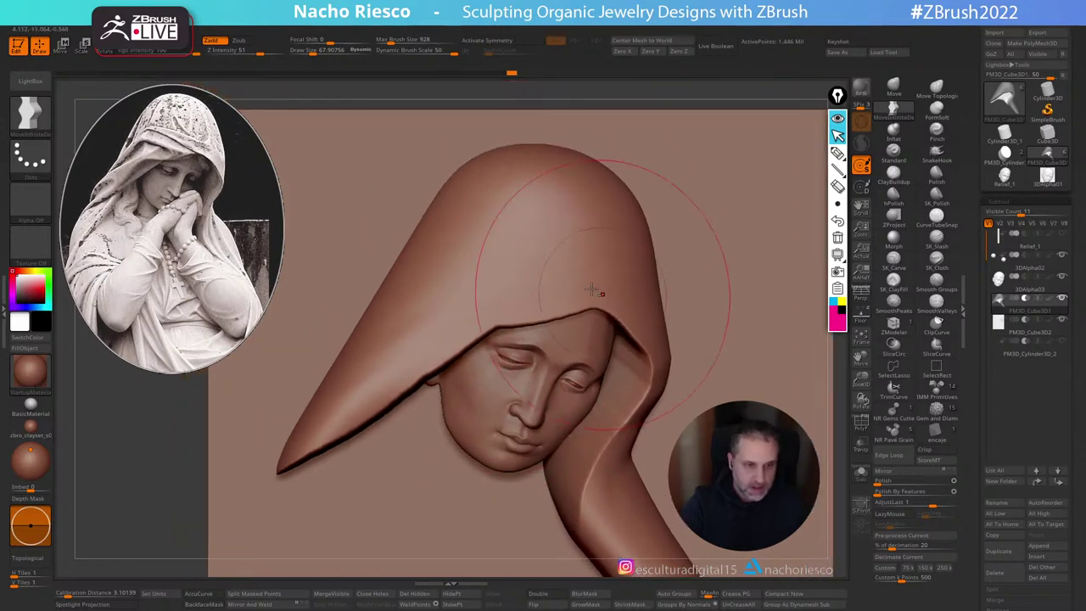
right_click_drag(382, 357, 432, 344, "alt")
left_click_drag(416, 343, 418, 372)
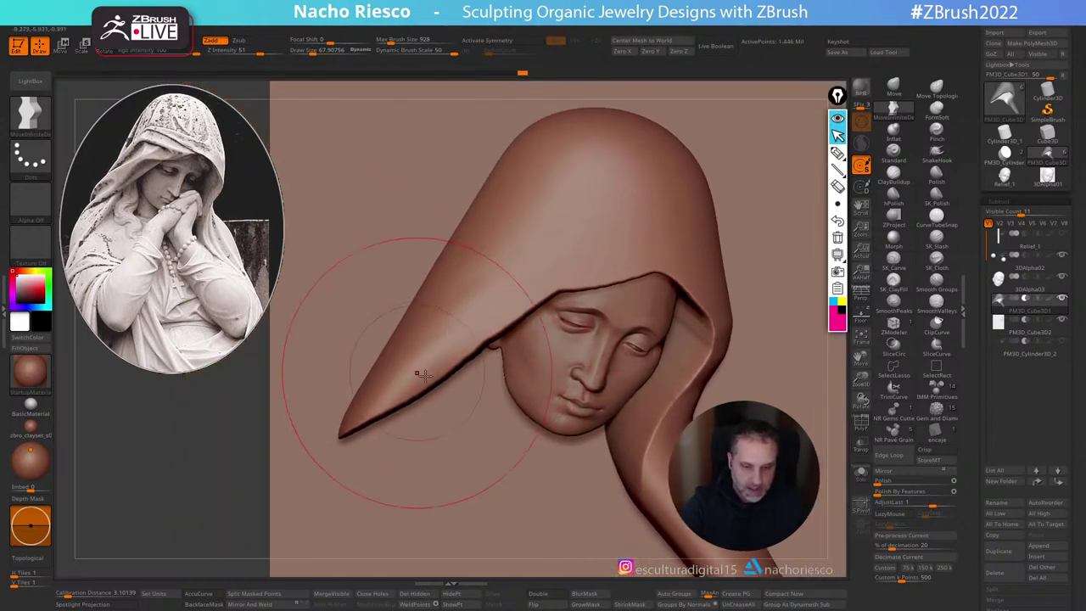
Step: Refine the pointed end of the hood's left fold with a draw size of about 57
right_click_drag(449, 374, 532, 374)
key("s")
left_click_drag(532, 374, 536, 375)
left_click_drag(499, 405, 454, 412)
right_click_drag(535, 310, 556, 227)
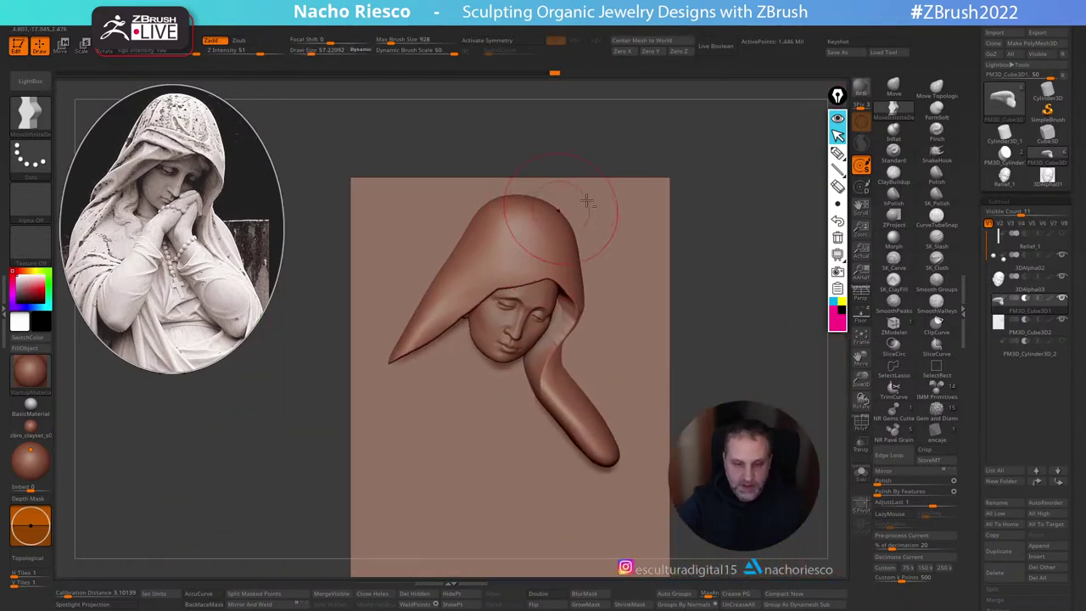
Step: Adjust the hood's right fold where it turns below the cheek, with a draw size of about 47
mouse_move(682, 212)
left_mouse_down("alt")
mouse_move(725, 281)
mouse_move(772, 274)
left_mouse_up("alt")
right_click_drag(641, 267, 645, 327)
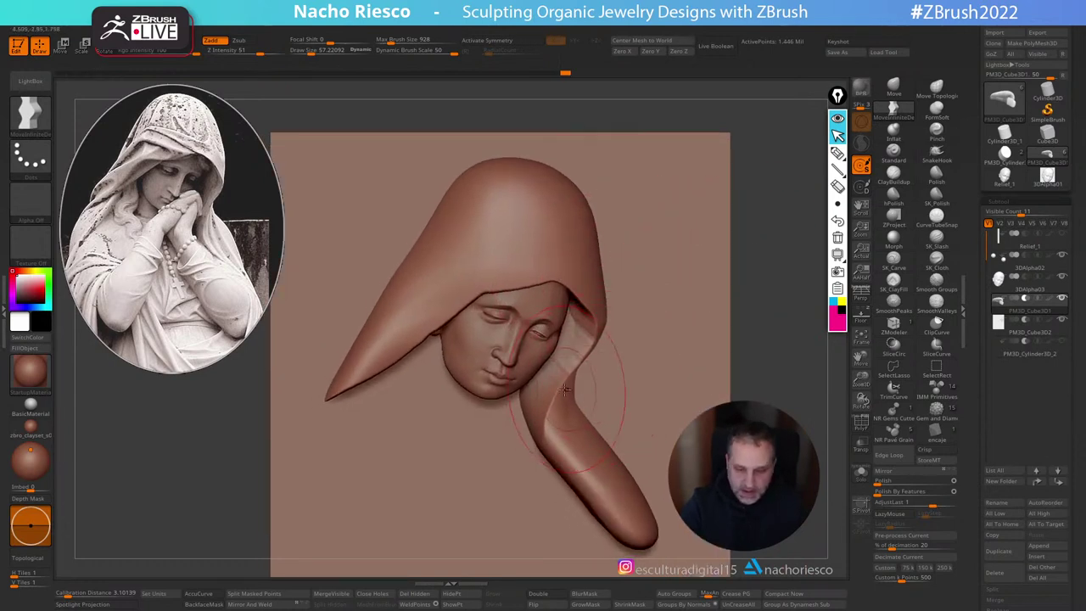
key("s")
left_click_drag(597, 422, 586, 422)
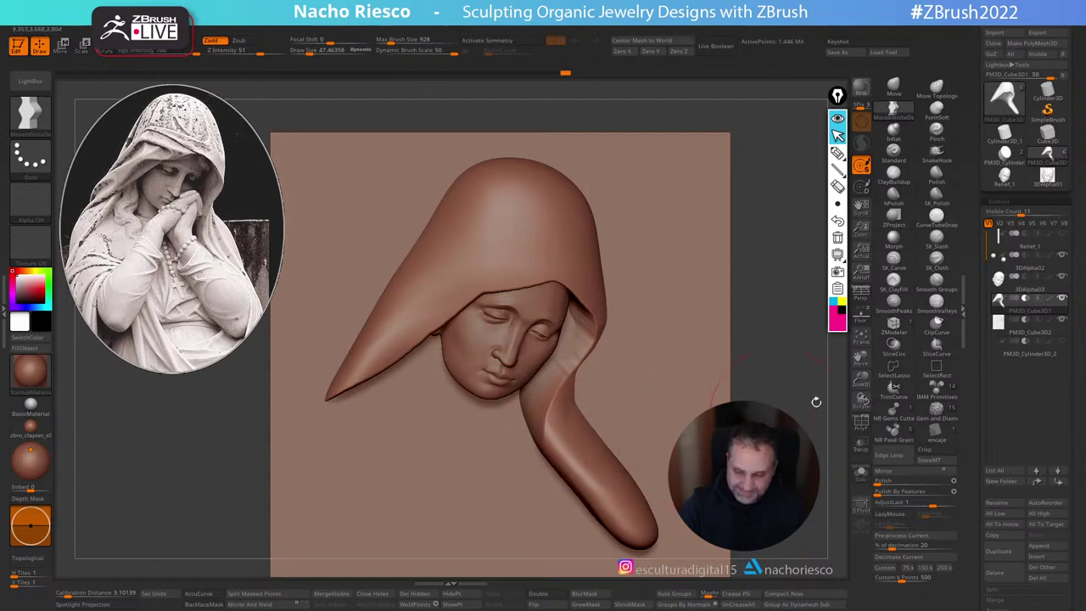
left_click(886, 307)
left_click(878, 337)
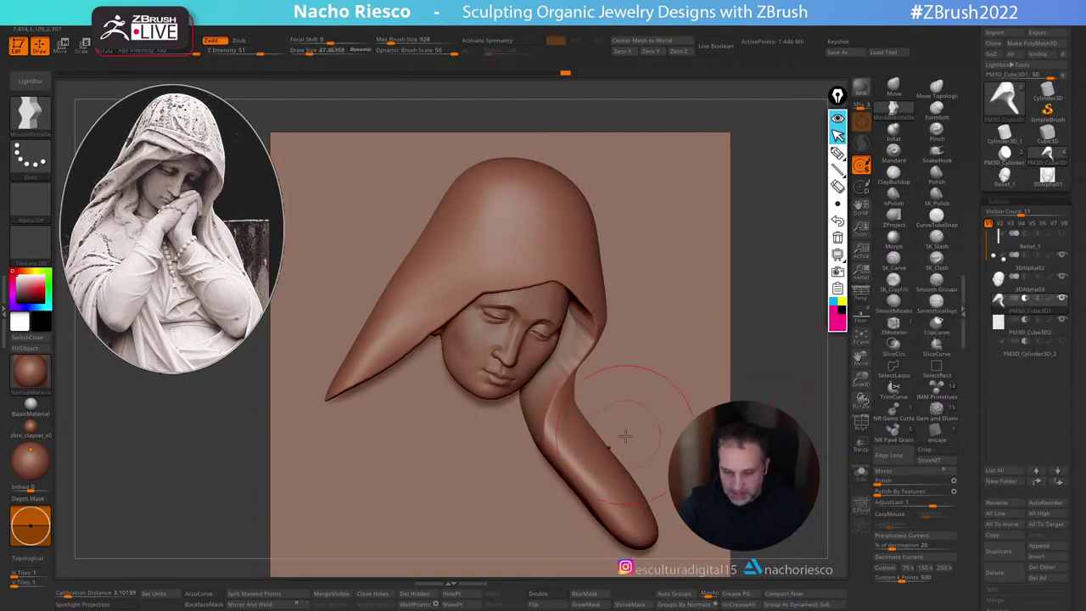
Step: Adjust the outer edge of the right fold's lower part against the statue reference, with a draw size of about 54
key("s")
left_click_drag(609, 444, 607, 432)
left_click(863, 317)
key("s")
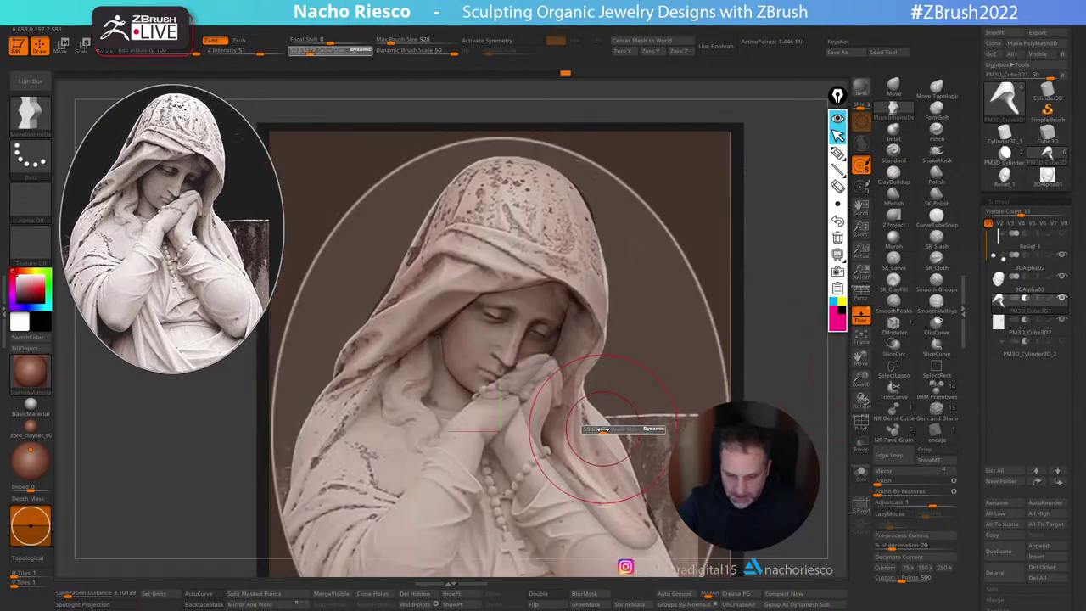
left_click(862, 317)
mouse_move(792, 379)
left_mouse_down()
mouse_move(725, 391)
mouse_move(783, 376)
mouse_move(788, 395)
mouse_move(760, 321)
mouse_move(769, 385)
mouse_move(795, 375)
mouse_move(792, 357)
left_mouse_up()
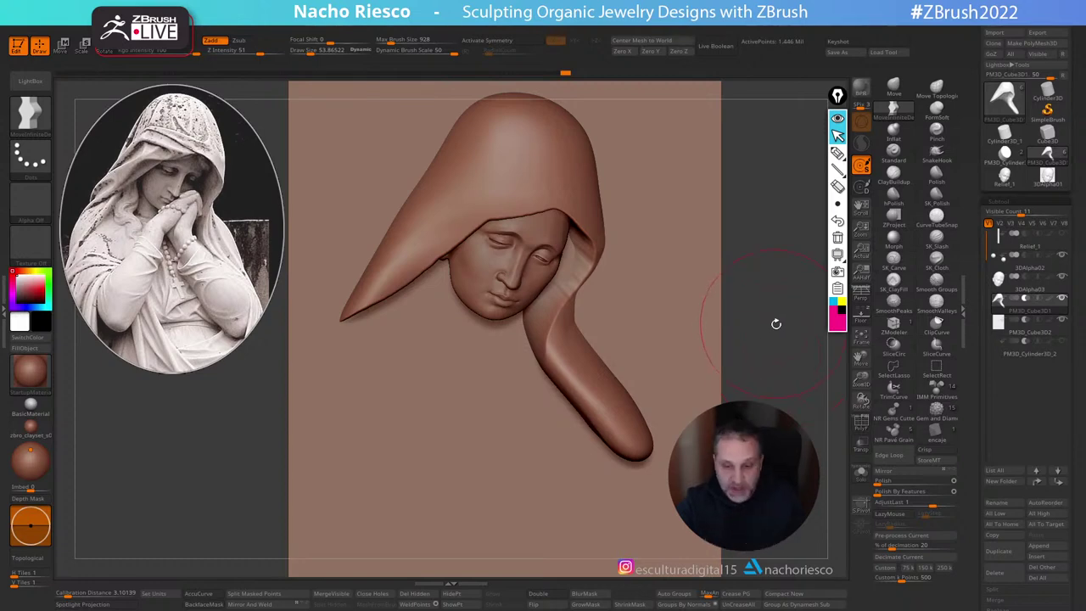
Step: Invert the hood's mask and refine the inner surface and folded edge beside the right cheek
mouse_move(776, 324)
left_mouse_down()
mouse_move(781, 347)
mouse_move(783, 310)
left_mouse_up()
left_click(789, 351, "ctrl")
left_click_drag(790, 351, 738, 315)
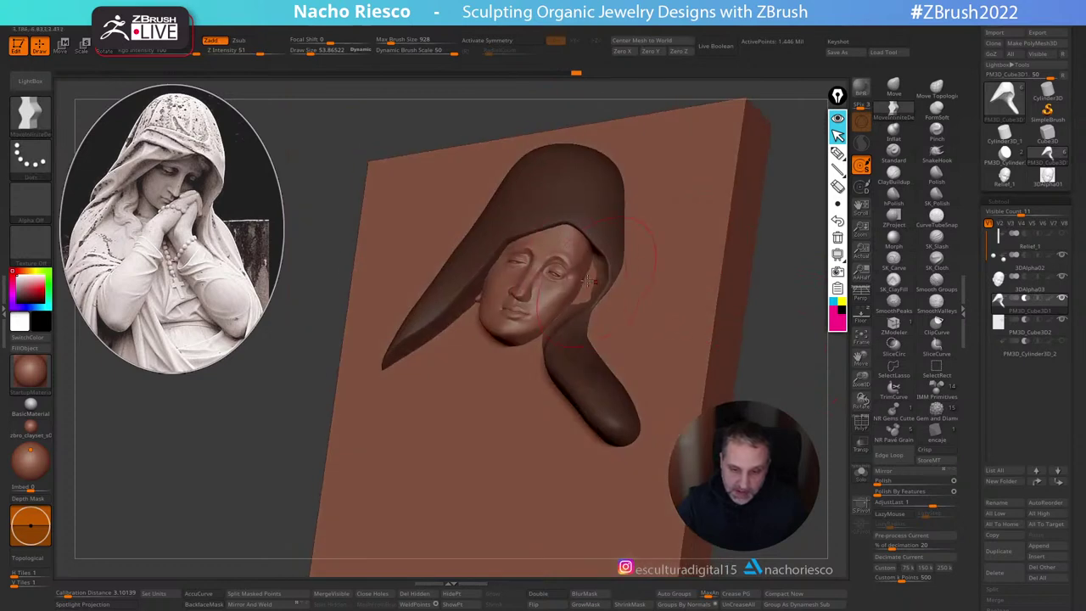
mouse_move(757, 386)
left_mouse_down()
mouse_move(785, 412)
mouse_move(754, 407)
mouse_move(732, 376)
mouse_move(557, 294)
left_mouse_up()
mouse_move(721, 324)
left_mouse_down("shift")
mouse_move(771, 345)
mouse_move(768, 325)
mouse_move(789, 340)
left_mouse_up("shift")
left_click_drag(557, 377, 551, 375)
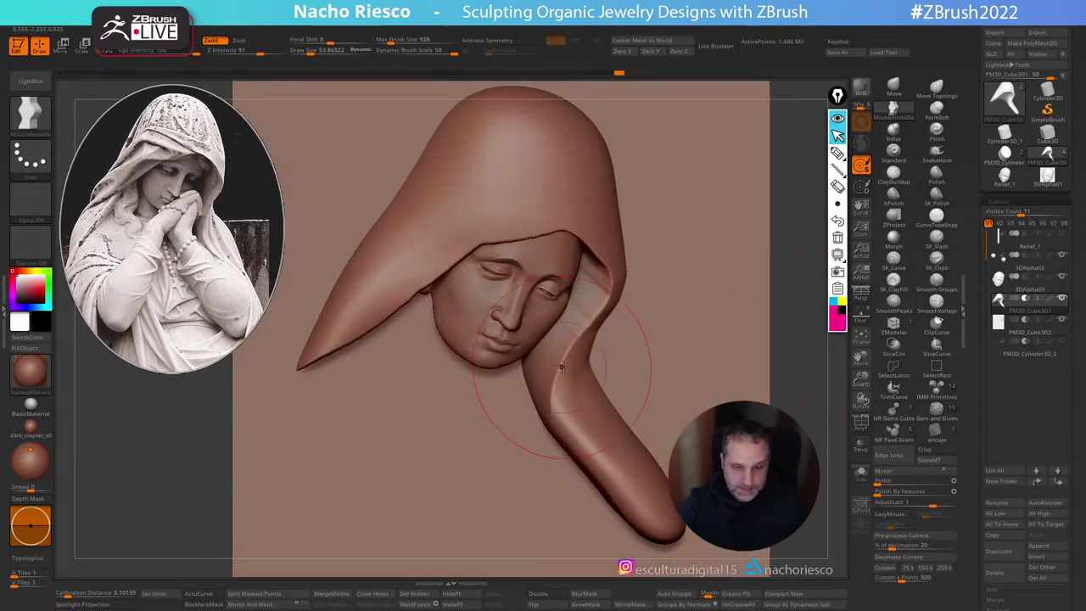
Step: Select the face and refine the forms around the eyes and brows using SK_ClayFill with a draw size of about 3.5
left_click(525, 260, "alt")
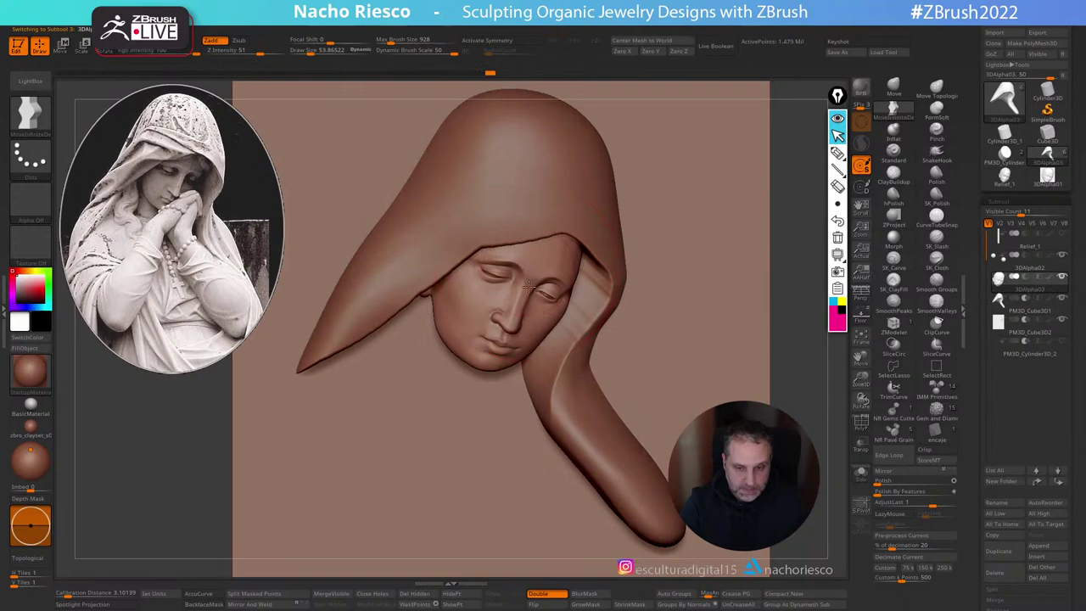
right_click_drag(525, 261, 606, 371, "ctrl")
left_click(893, 280)
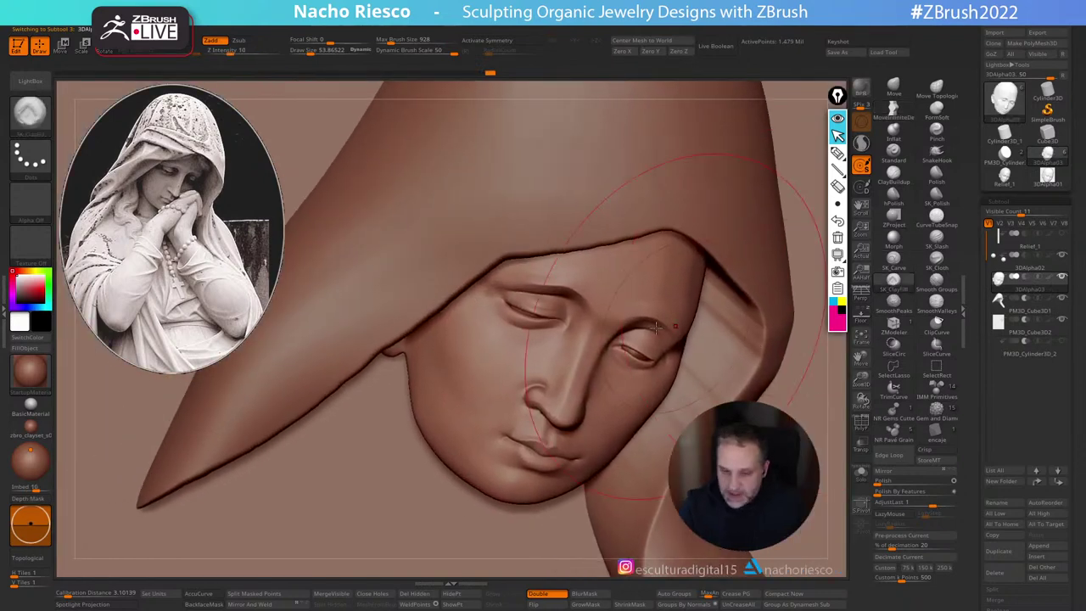
key("s")
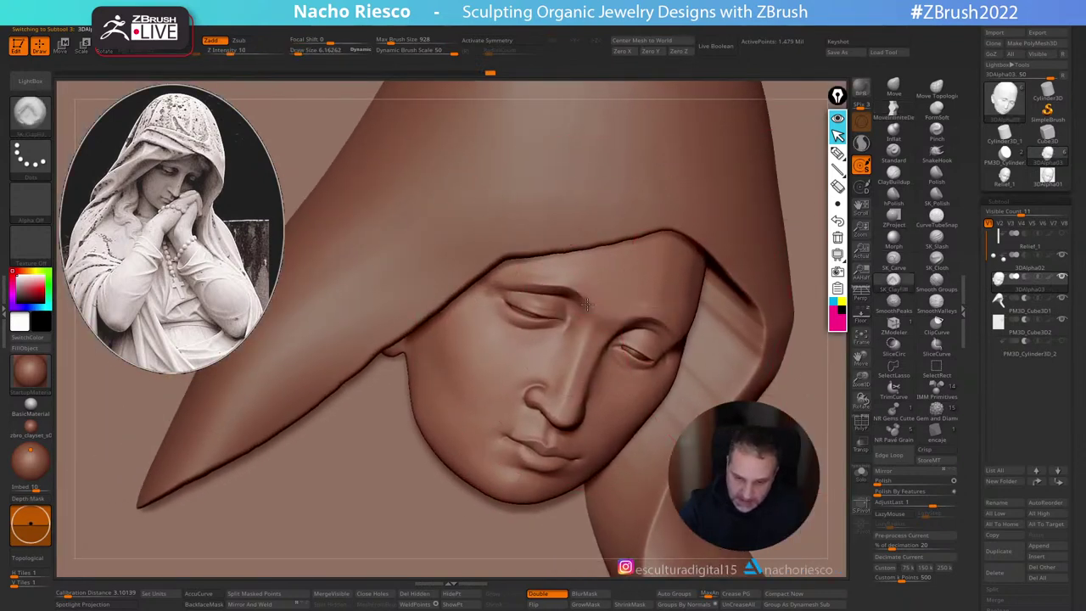
key("s")
left_click_drag(585, 307, 581, 304)
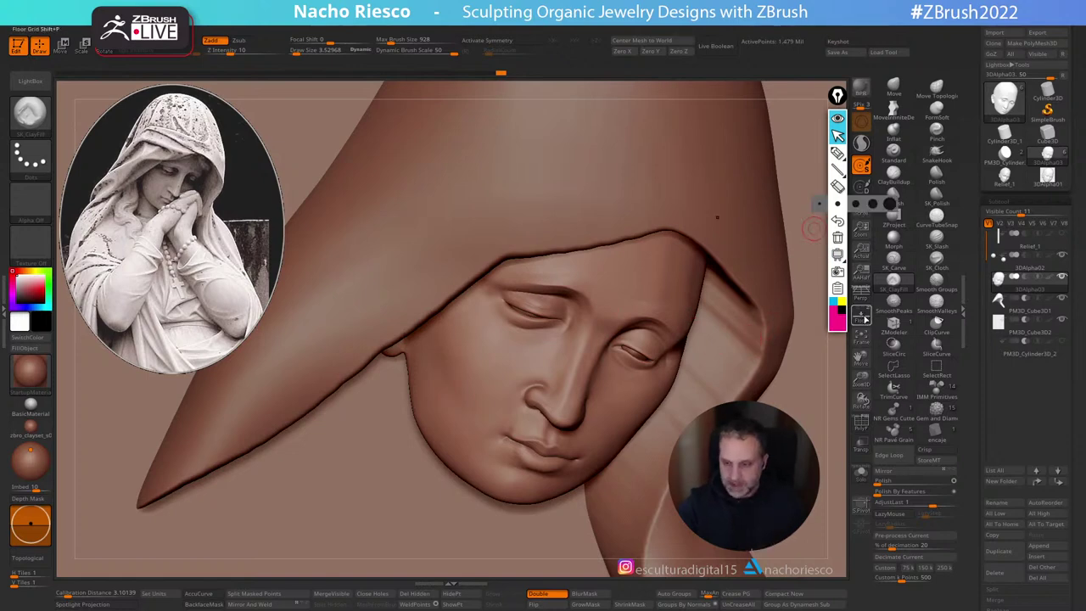
Step: Overlay the statue reference and move the face's left jaw contour outward to match it, with a draw size of about 31
left_click(863, 318)
left_click(894, 110)
key("s")
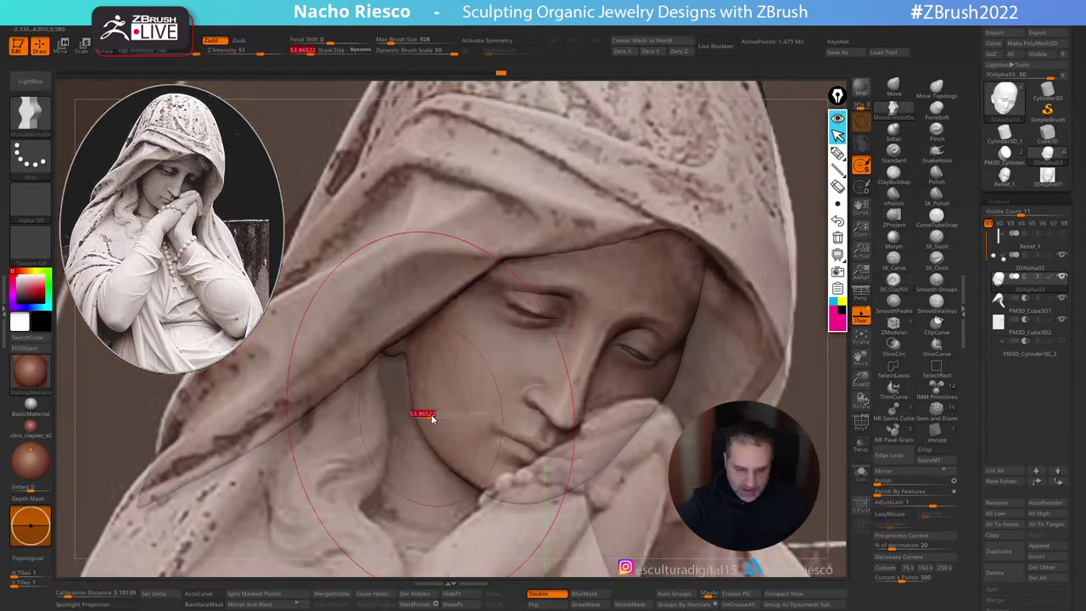
left_click_drag(432, 418, 426, 417)
key("s")
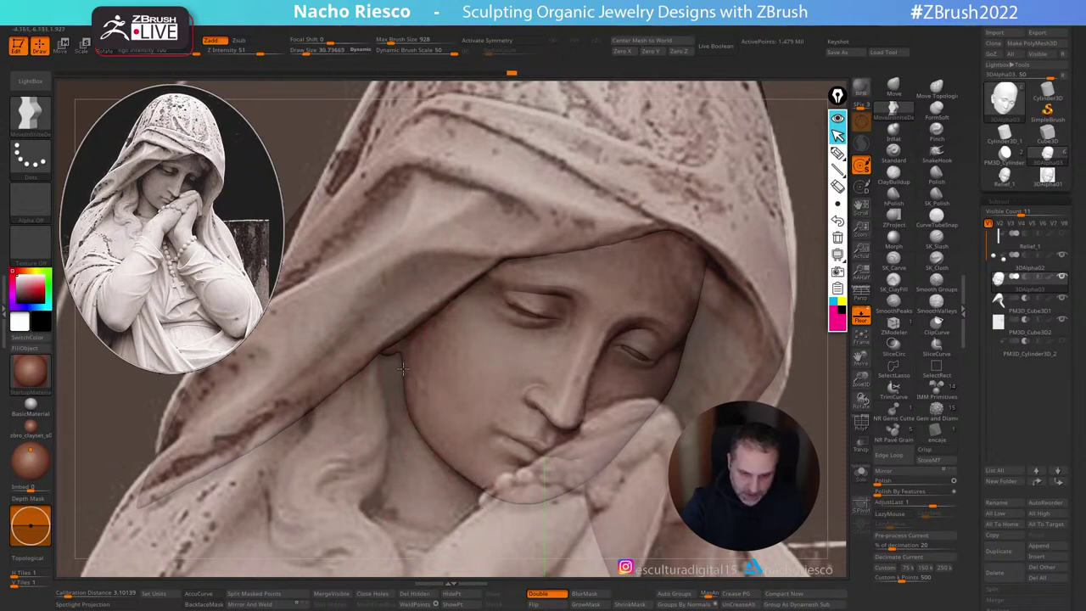
Step: Push the right cheek contour below the eye inward to match the reference, reducing the draw size from about 28 to 10
key("s")
left_click_drag(682, 359, 681, 359)
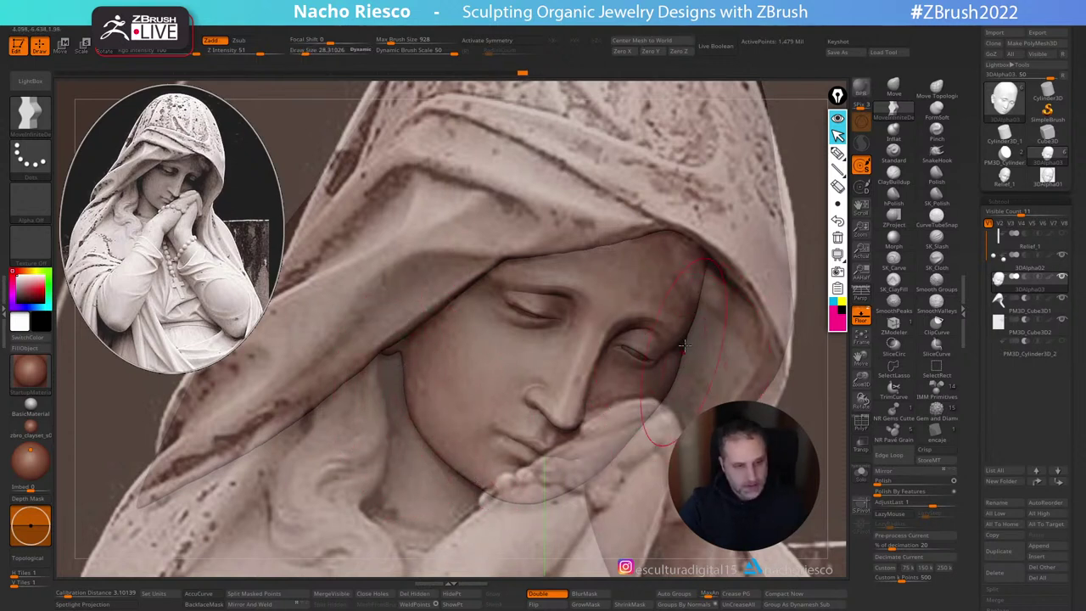
key("s")
left_click_drag(655, 425, 667, 404)
key("s")
key("s")
left_click_drag(685, 360, 670, 364)
key("s")
key("s")
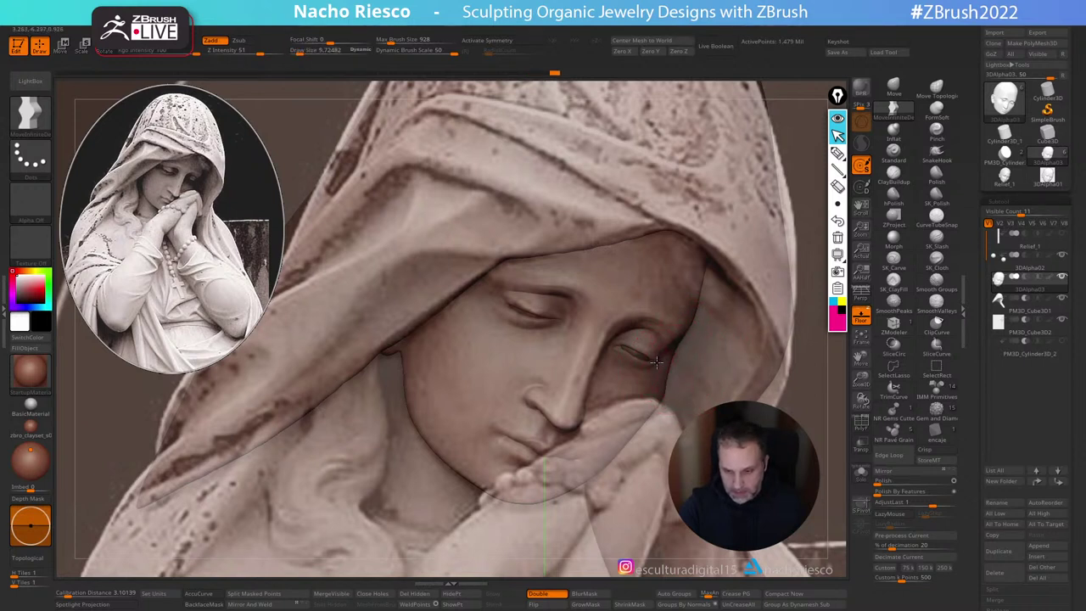
Step: Refine the right cheekbone contour with a draw size of about 12.6, hide the reference and smooth the cheek's edge
key("s")
left_click_drag(657, 395, 659, 396)
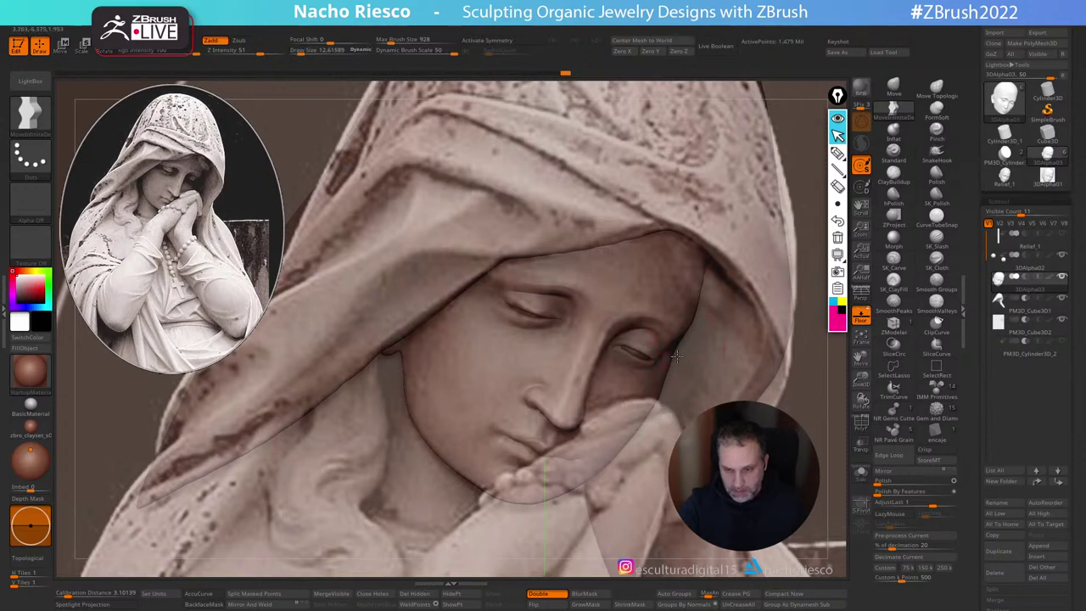
key("shift")
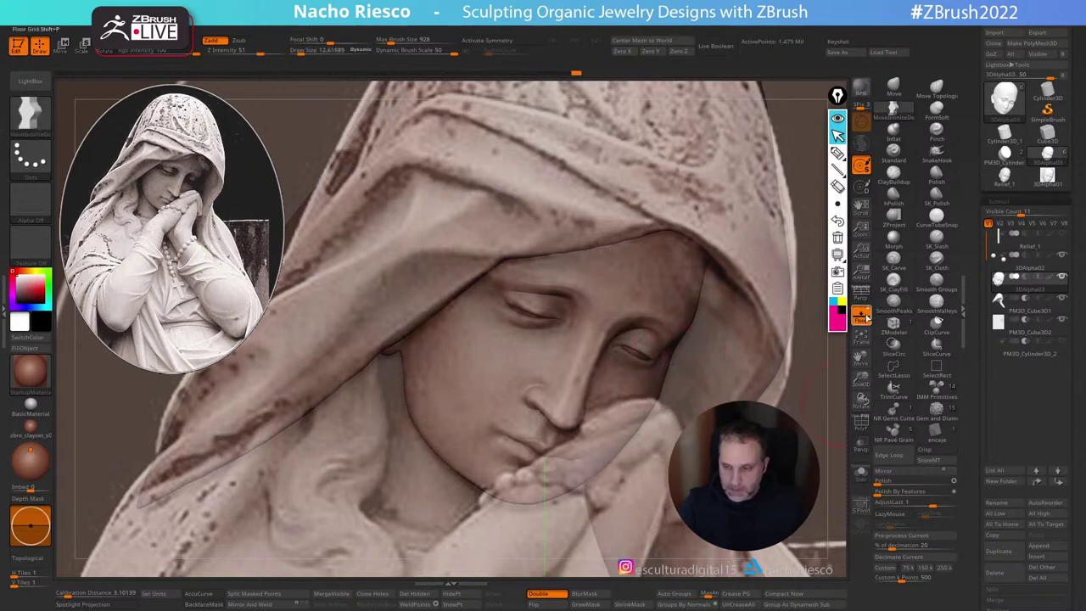
key("shift+p")
left_click_drag(654, 397, 656, 393, "shift")
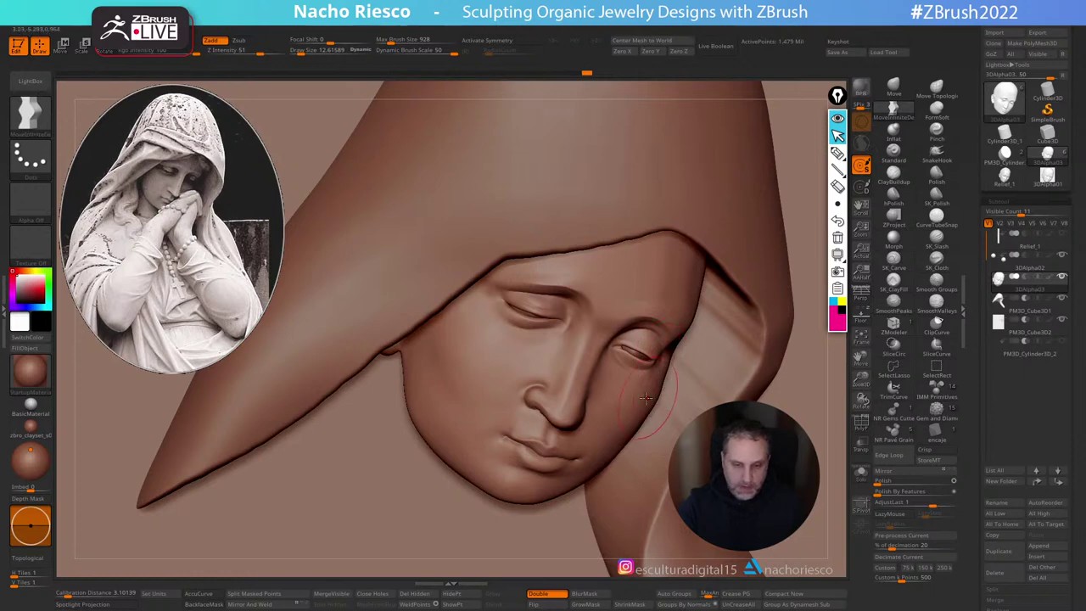
Step: Refine the right eye's outer corner with SK_Slash and adjust the eye area using Move with a draw size of about 6
right_click_drag(529, 333, 542, 381, "ctrl")
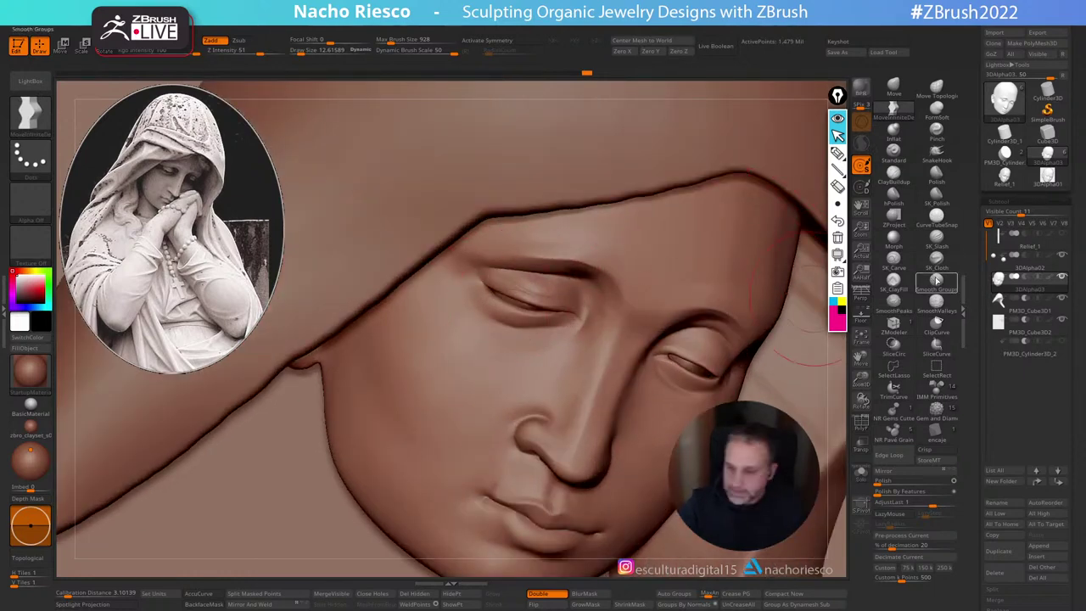
left_click(936, 246)
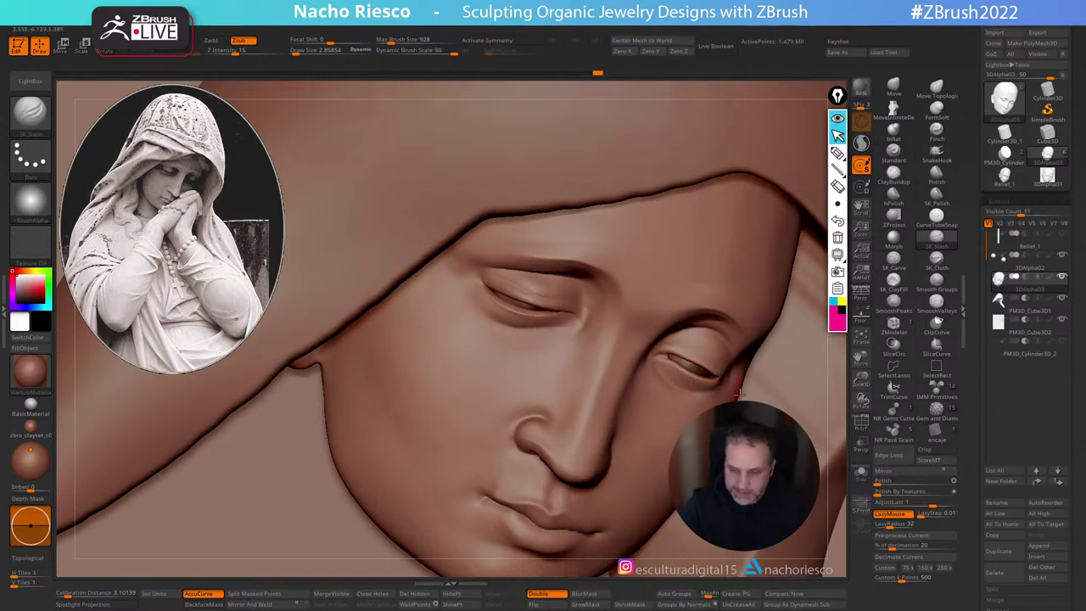
left_click(894, 87)
key("s")
left_click(658, 391)
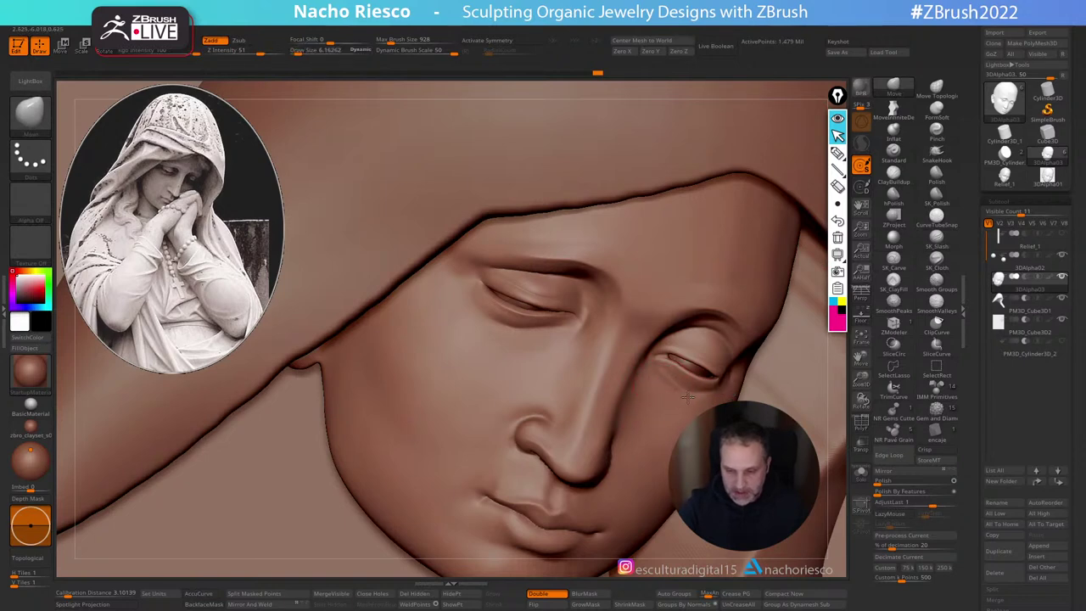
left_click_drag(534, 328, 555, 347)
right_click_drag(624, 335, 638, 290, "ctrl")
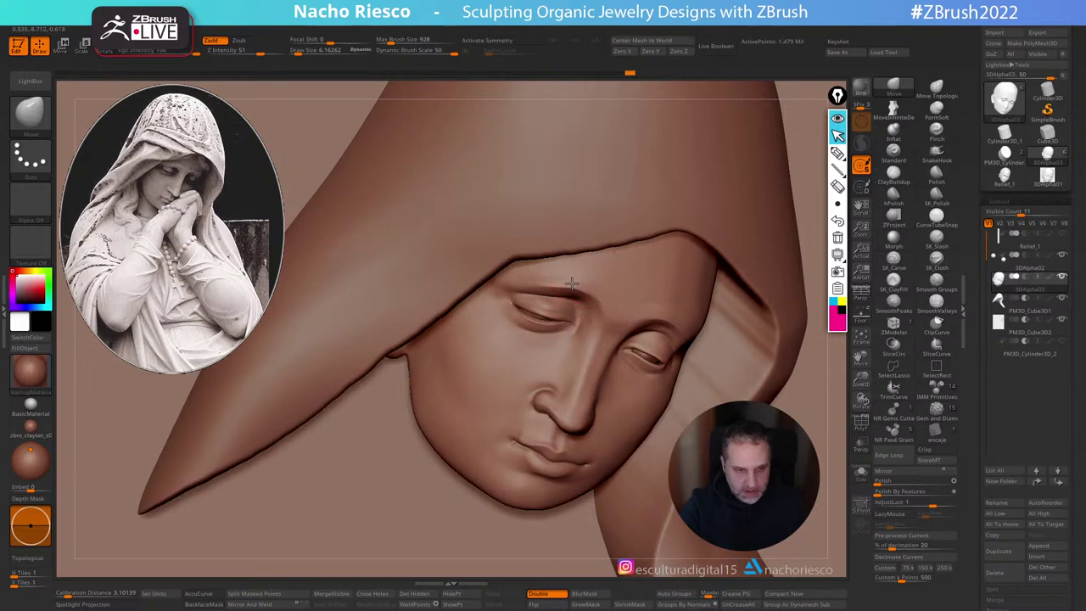
Step: Show the reference, select the hood and pull its opening edge above the forehead into line with a draw size of about 24
left_click(862, 316)
key("ctrl")
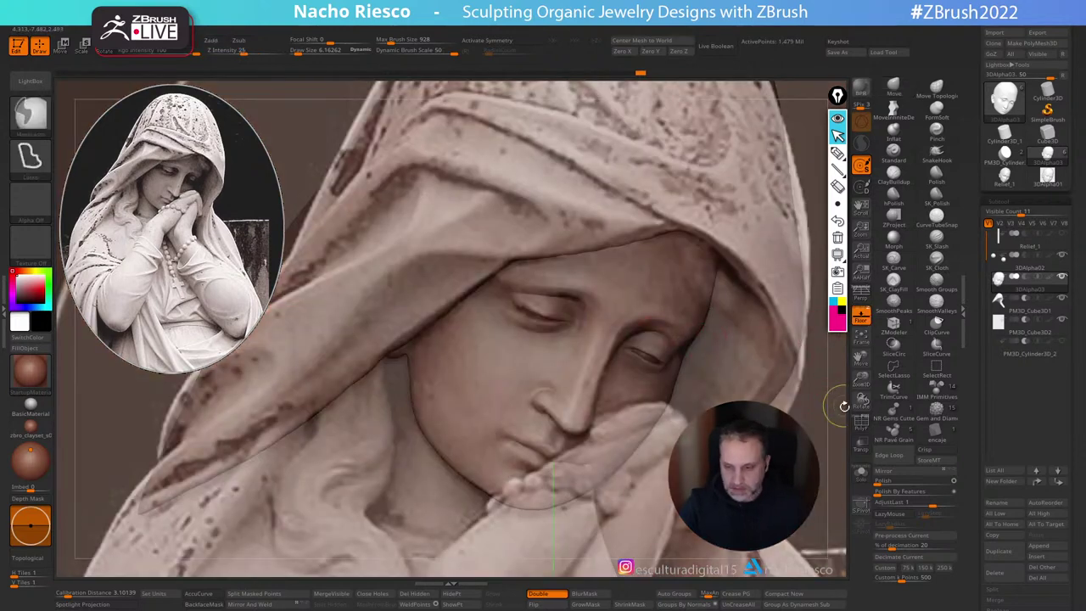
left_click(896, 105)
key("s")
left_click_drag(523, 269, 540, 294)
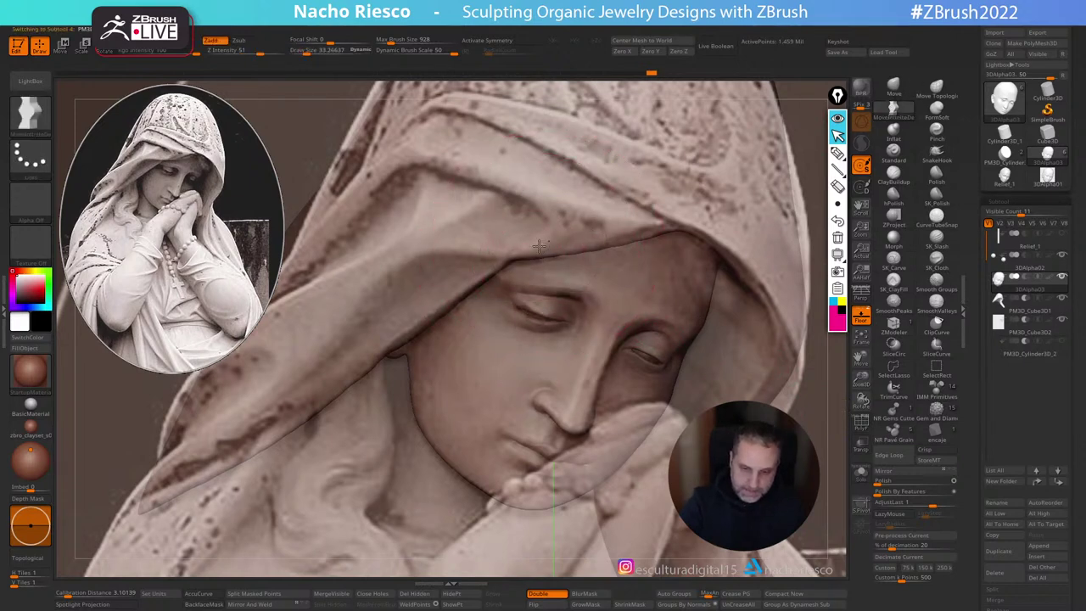
left_click(548, 297, "alt")
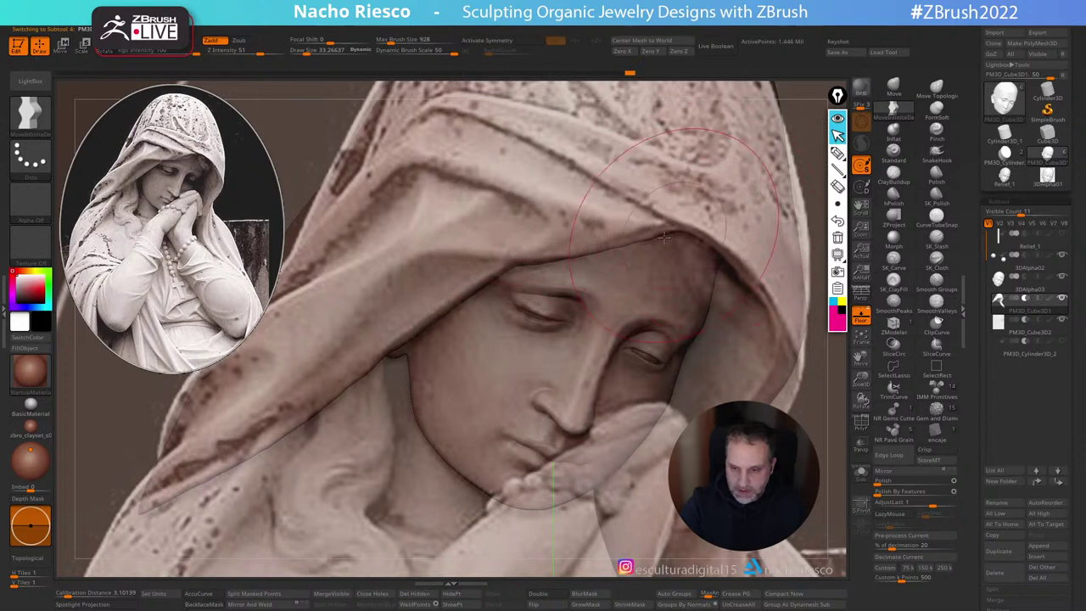
key("s")
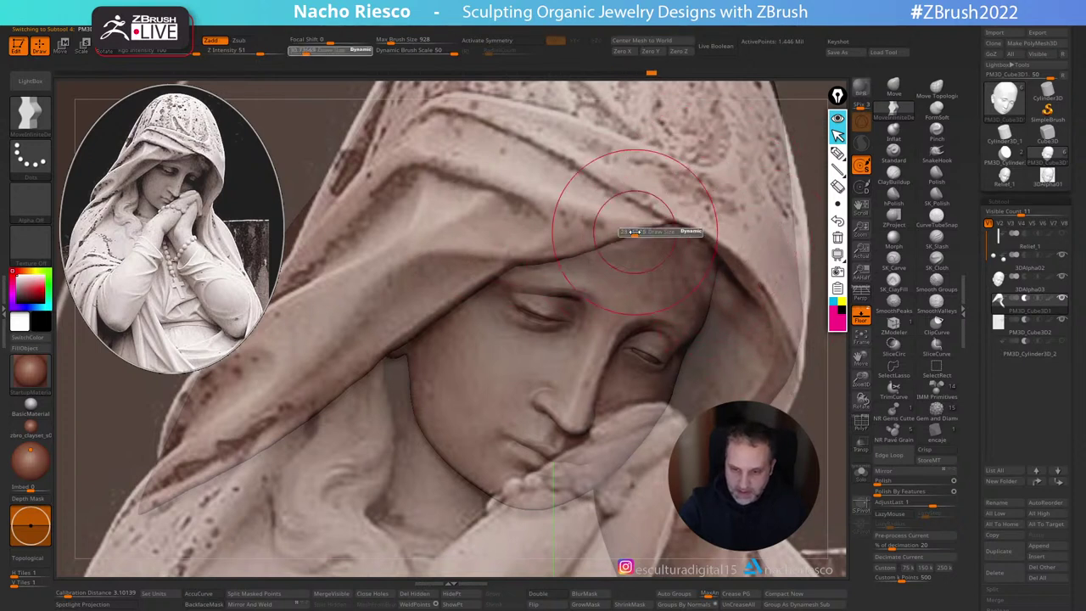
left_click_drag(660, 231, 652, 231)
left_click_drag(681, 230, 678, 224)
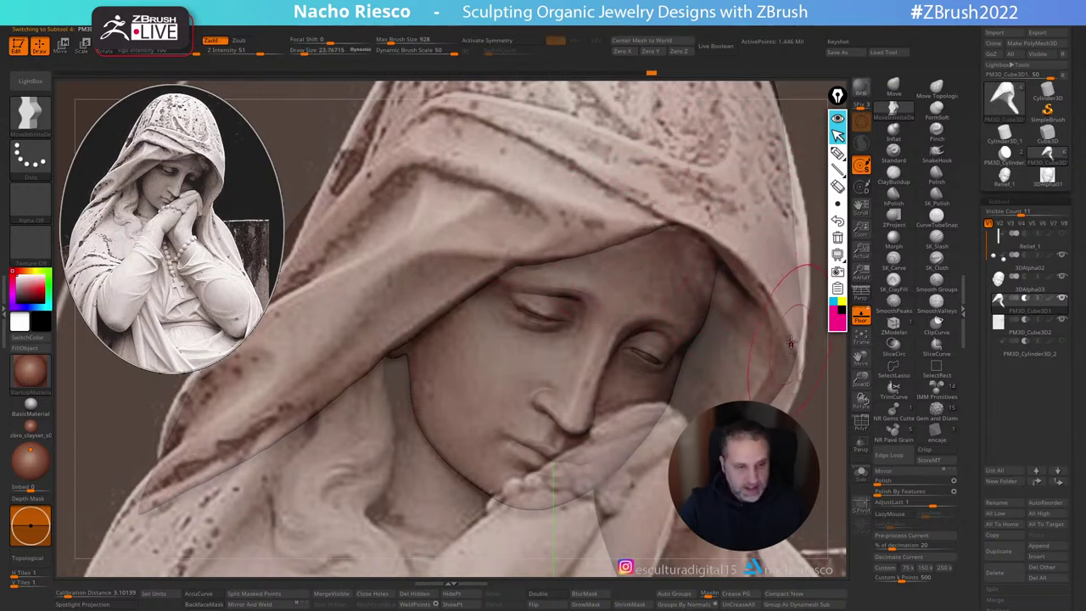
Step: Adjust the hood's right outer contour beside the cheek against the reference with a draw size of about 33
left_click_drag(812, 399, 727, 353, "alt")
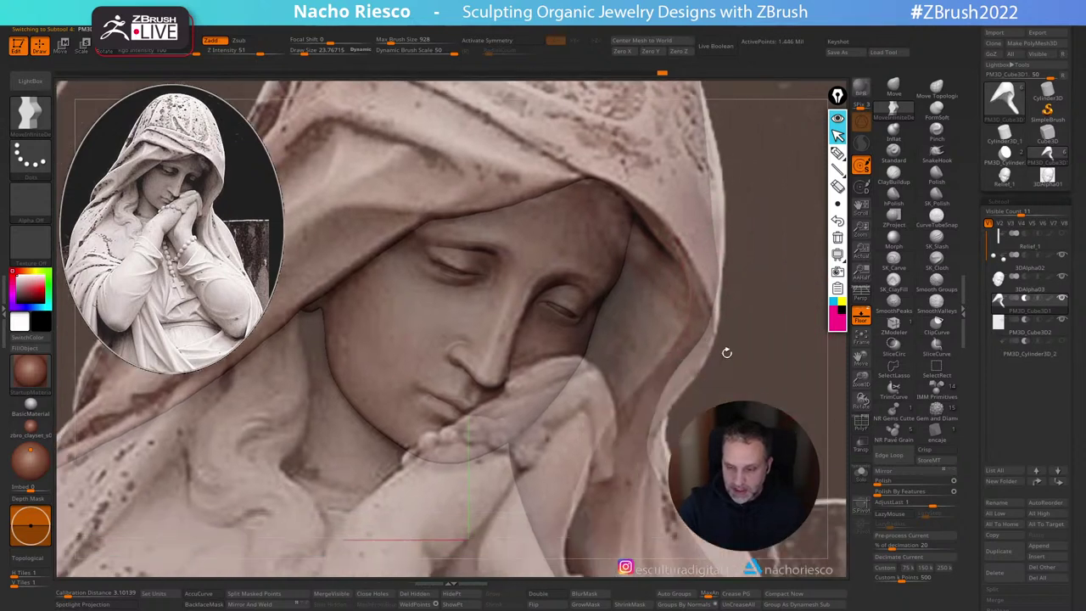
right_click_drag(726, 352, 707, 337, "alt")
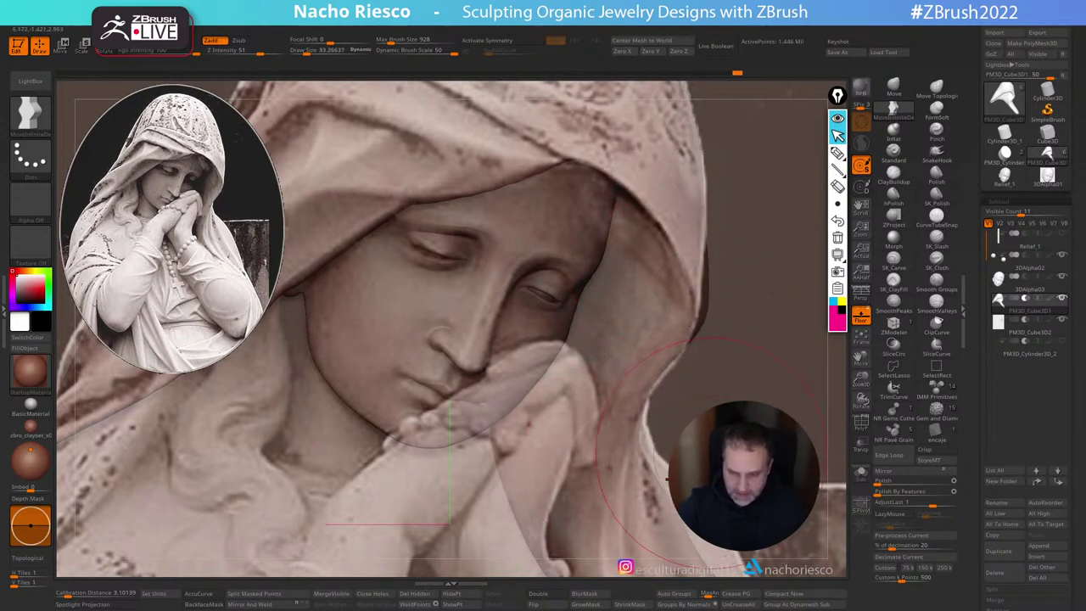
left_click_drag(815, 382, 739, 215, "alt")
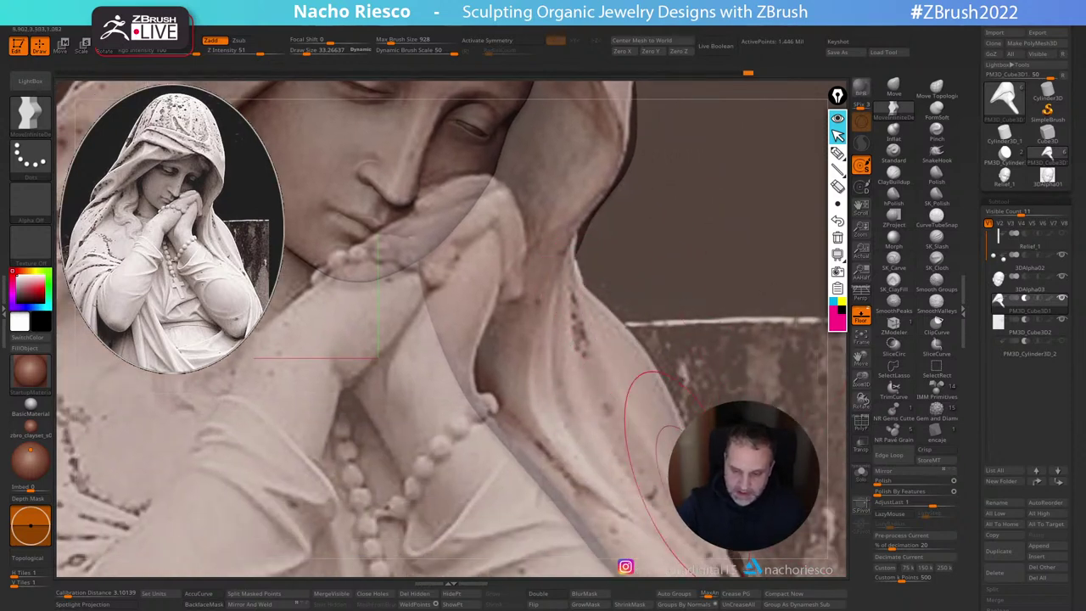
left_click_drag(825, 174, 867, 322, "alt")
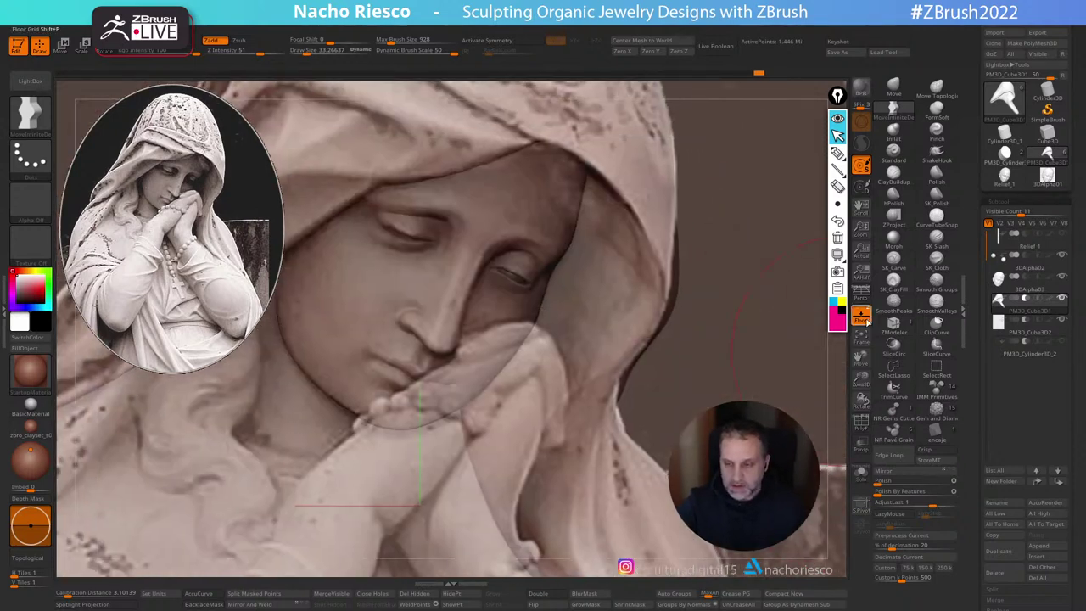
Step: Hide the reference and turn on Live Boolean to cut the face and hood flat at the relief plane
left_click(863, 319)
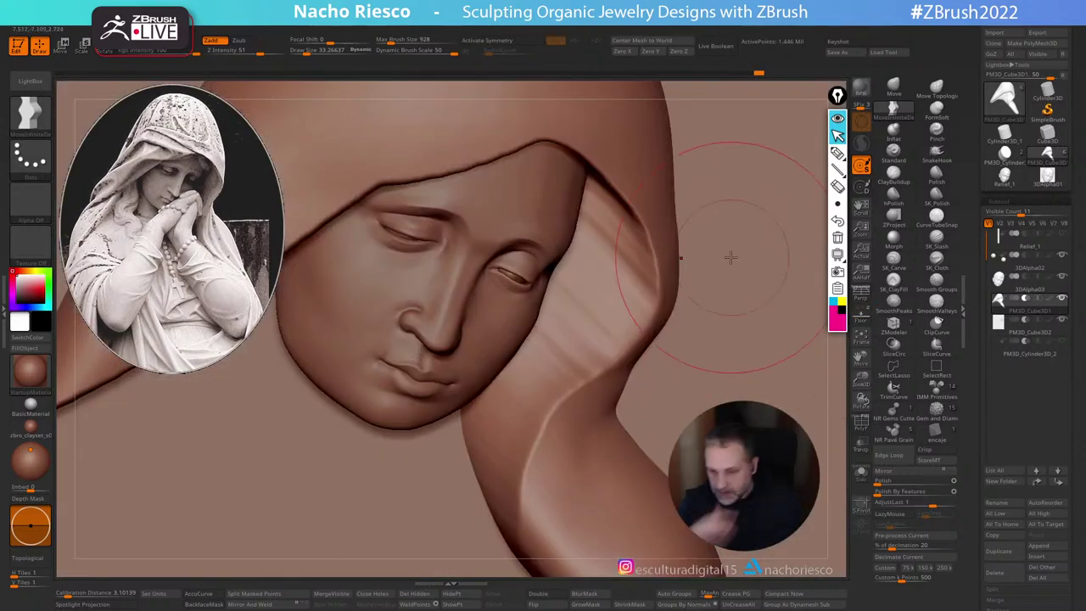
left_click_drag(829, 351, 890, 277, "alt")
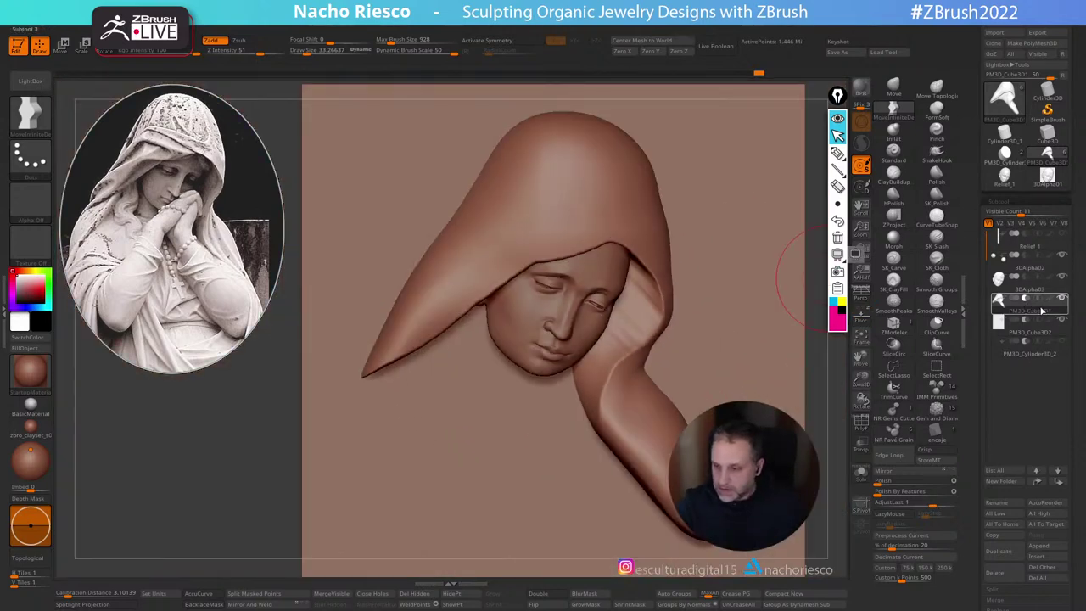
left_click(715, 45)
left_click(1025, 340)
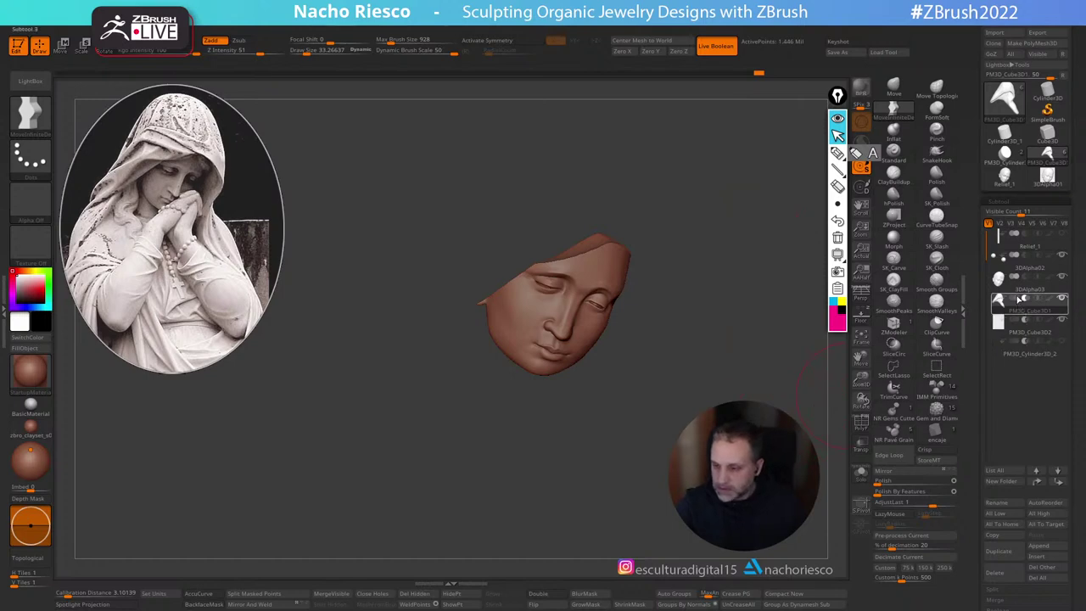
mouse_move(795, 389)
left_mouse_down()
mouse_move(788, 407)
mouse_move(679, 362)
left_mouse_up()
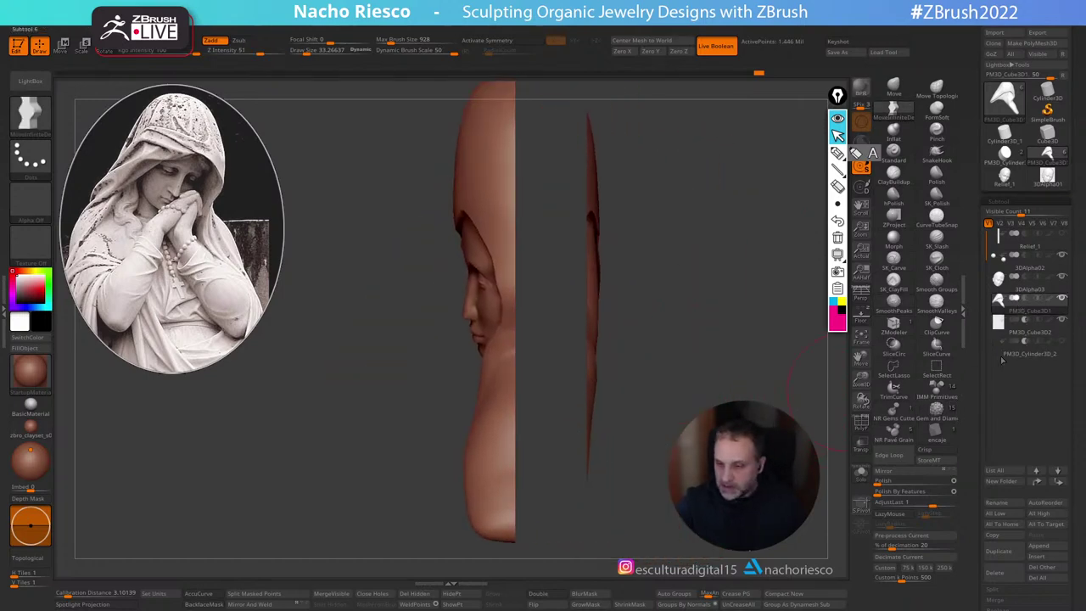
Step: Isolate the hood, push its rear contour inward with a draw size of about 84, and show the other parts again
key("w")
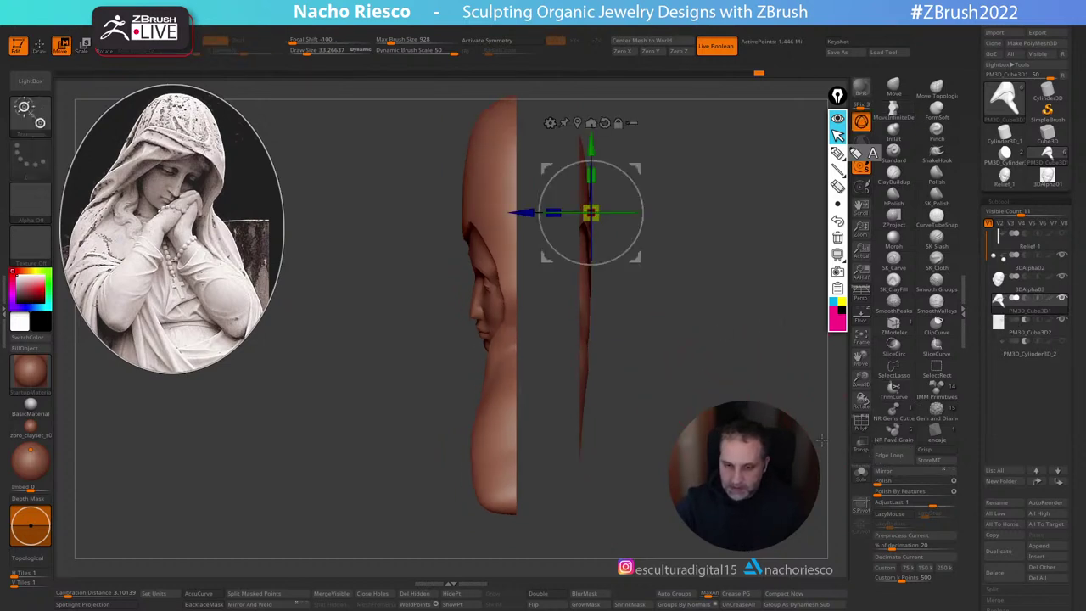
left_click(860, 472)
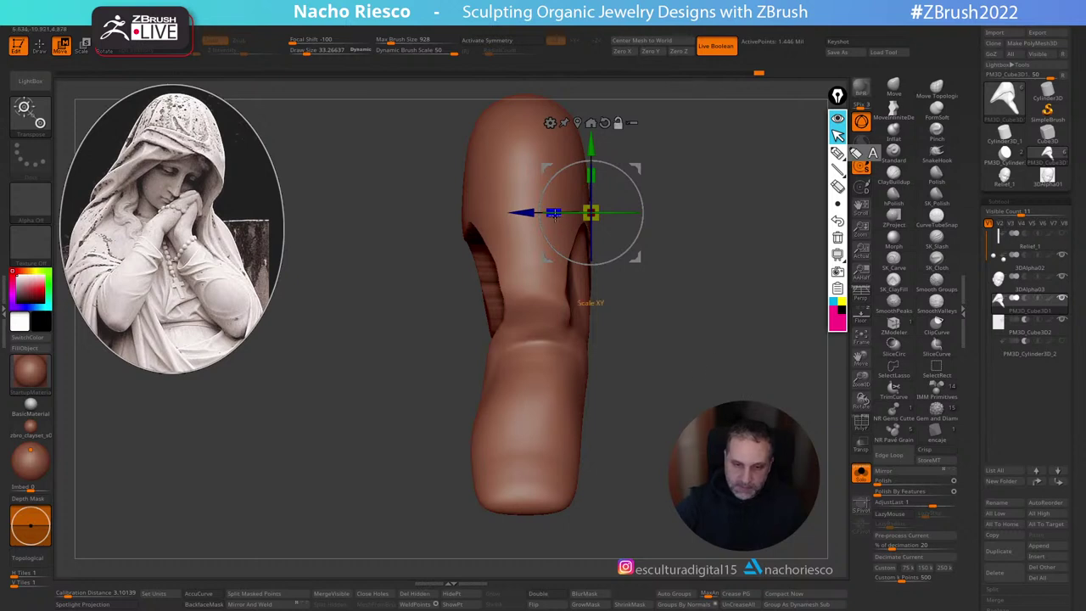
key("q")
key("s")
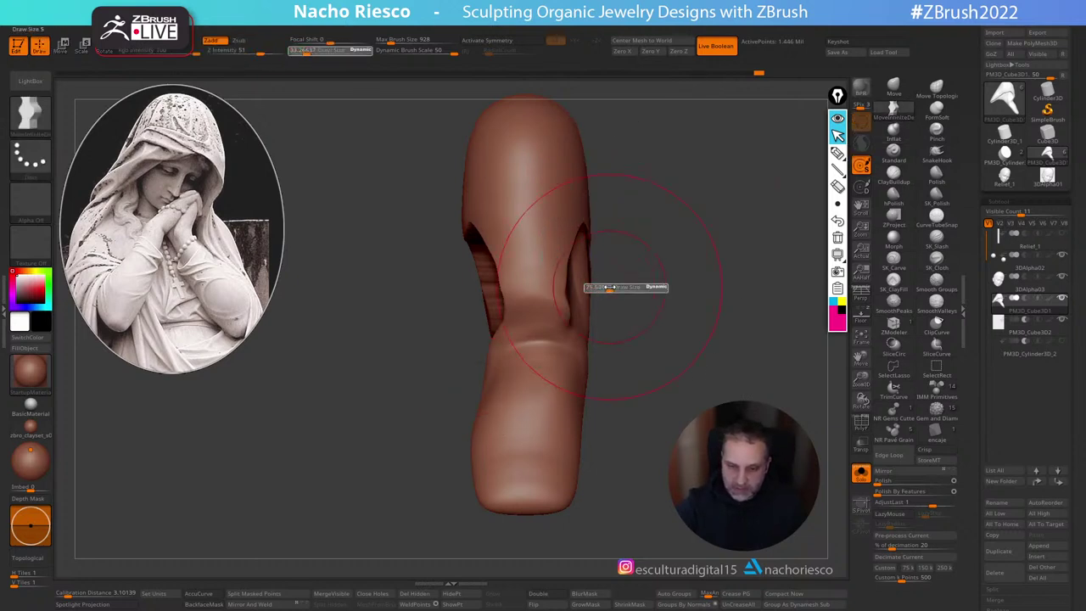
left_click_drag(609, 287, 578, 263)
mouse_move(586, 356)
left_mouse_down()
mouse_move(576, 358)
mouse_move(577, 382)
left_mouse_up()
left_click_drag(587, 208, 575, 209)
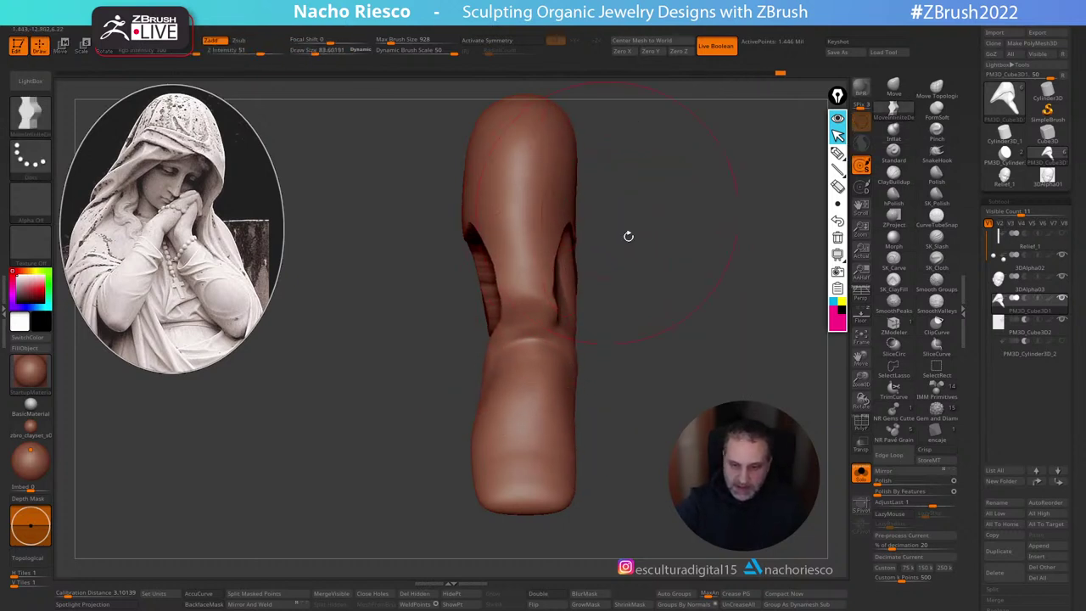
left_click_drag(628, 236, 692, 355)
left_click_drag(810, 411, 722, 386, "shift")
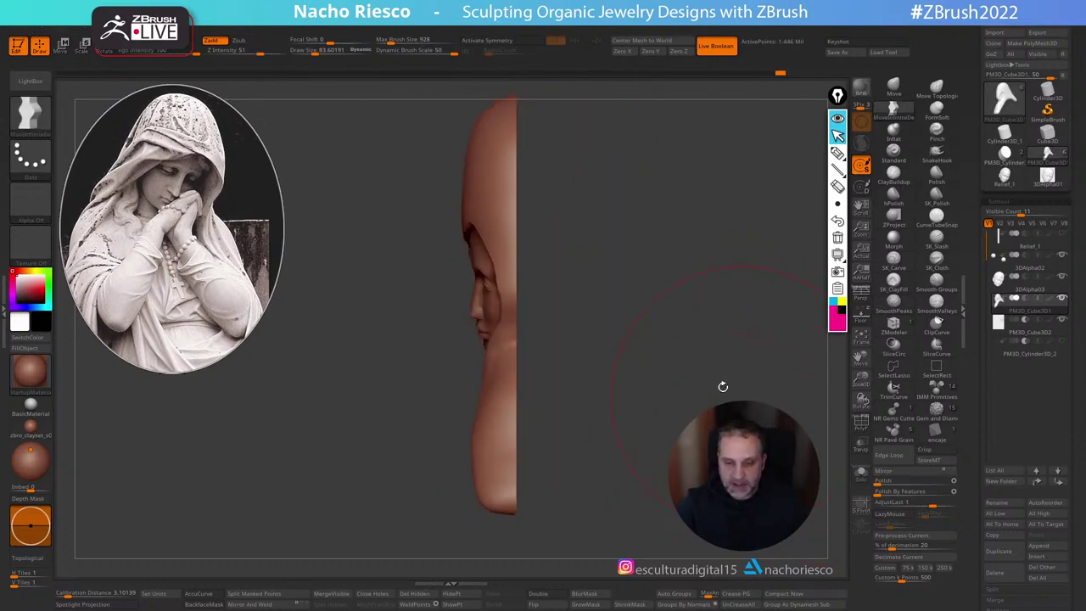
left_click_drag(535, 317, 751, 422)
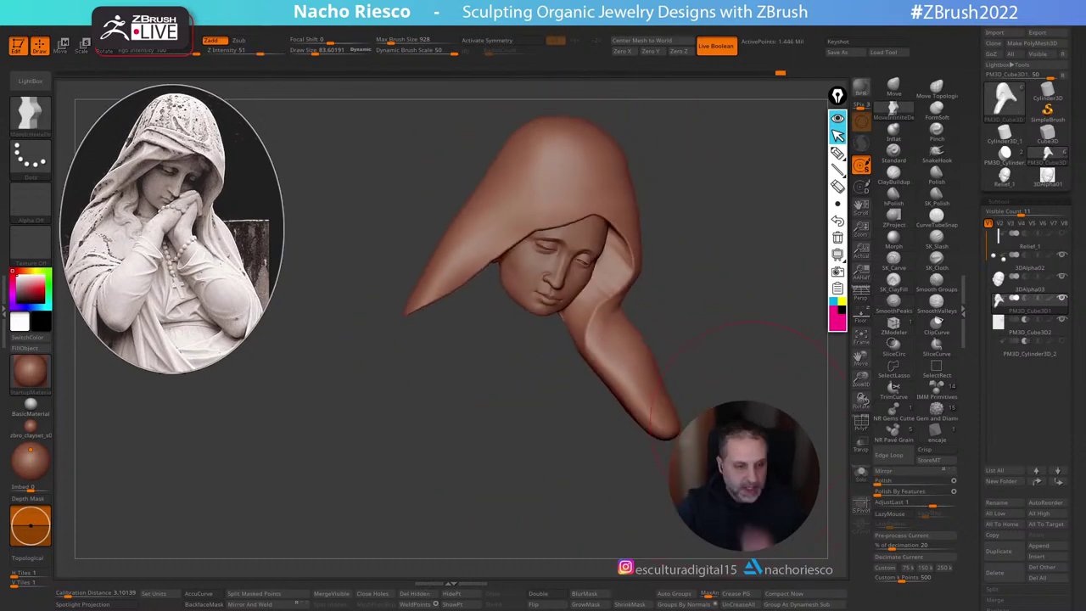
Step: Select the face and insert an IMM Primitives sphere at the temple under the hood's edge
left_click_drag(767, 361, 776, 454, "alt")
left_click(620, 226, "alt")
mouse_move(762, 302)
left_mouse_down("alt")
mouse_move(730, 371)
mouse_move(750, 397)
left_mouse_up("alt")
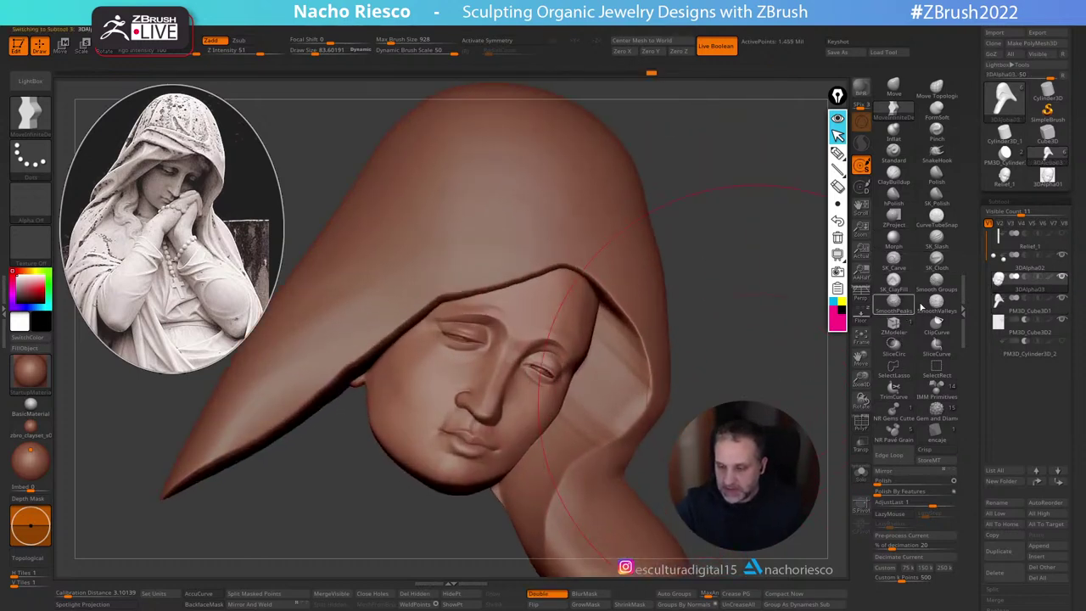
left_click(936, 396)
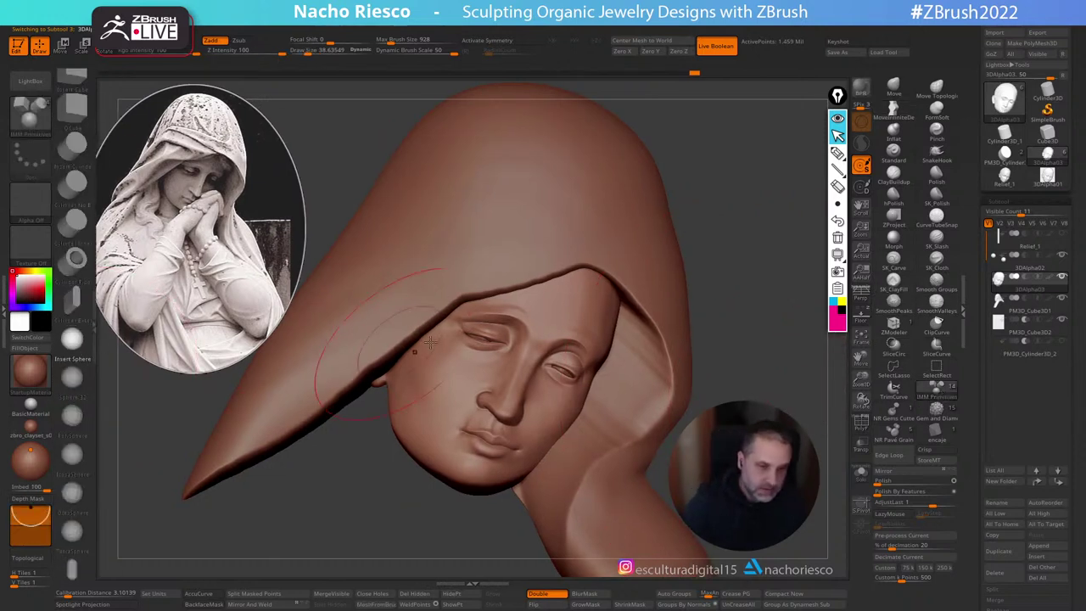
key("s")
left_click_drag(609, 322, 606, 322)
left_click_drag(605, 283, 625, 283)
left_click_drag(751, 305, 737, 231)
Step: Position the inserted sphere at the temple and split it from the masked face into its own subtool
key("w")
left_click_drag(650, 253, 629, 266)
left_click_drag(715, 238, 694, 329)
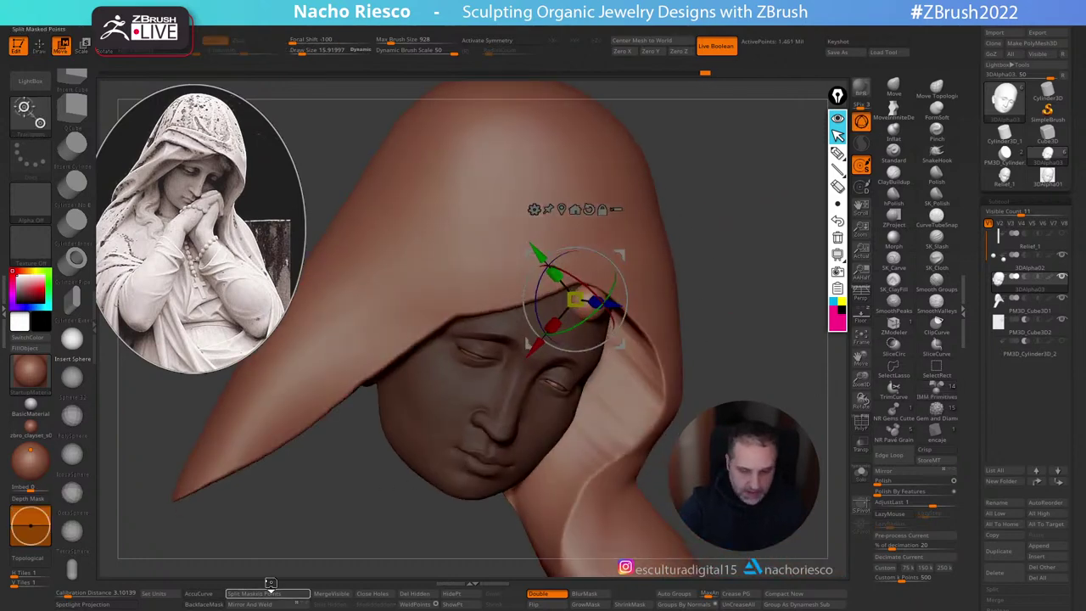
left_click(269, 592)
Step: Show the reference and start shaping the temple sphere using the infinite-depth Move brush with a draw size of about 28
left_click(861, 315)
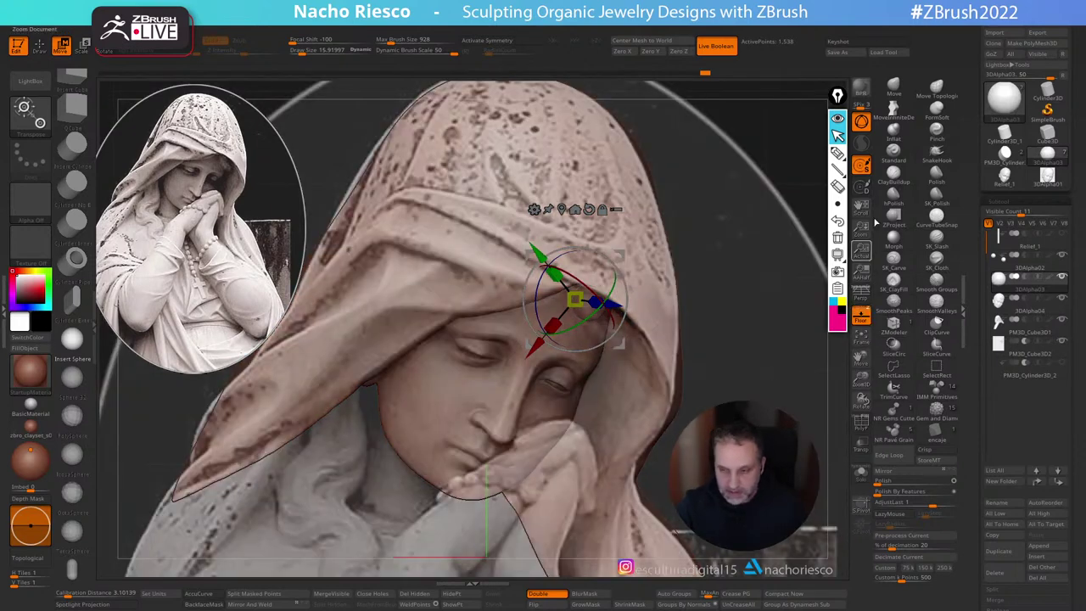
left_click(940, 156)
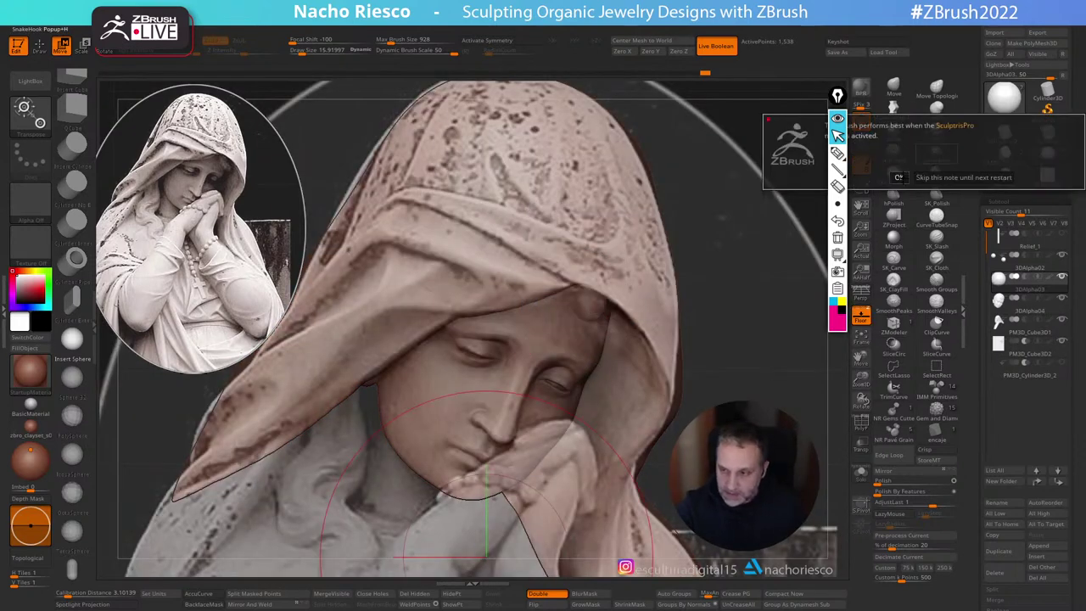
left_click(899, 177)
left_click(894, 109)
key("s")
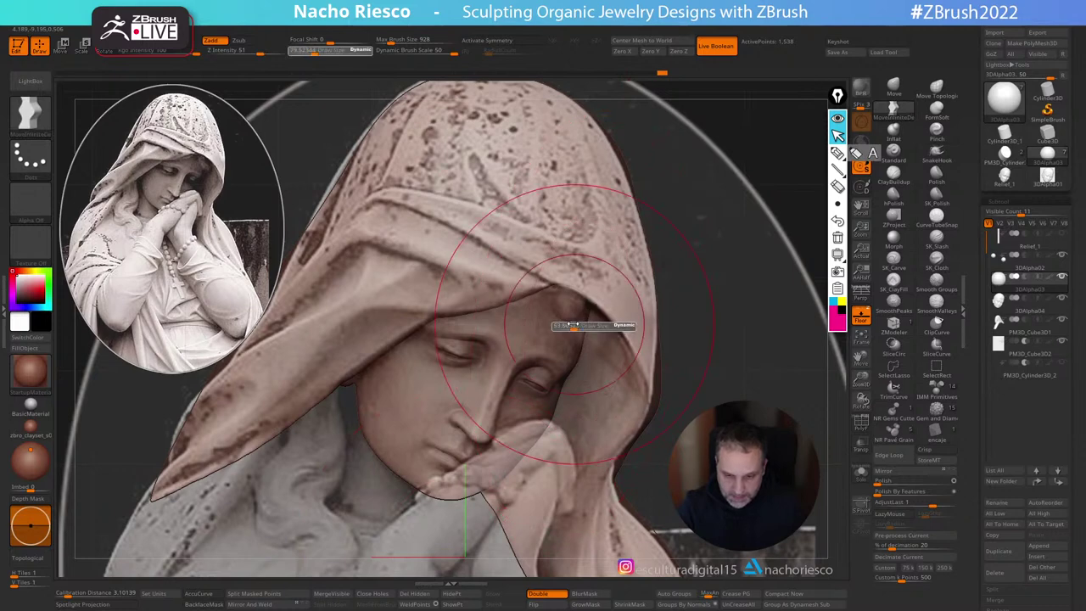
left_click_drag(573, 325, 586, 320)
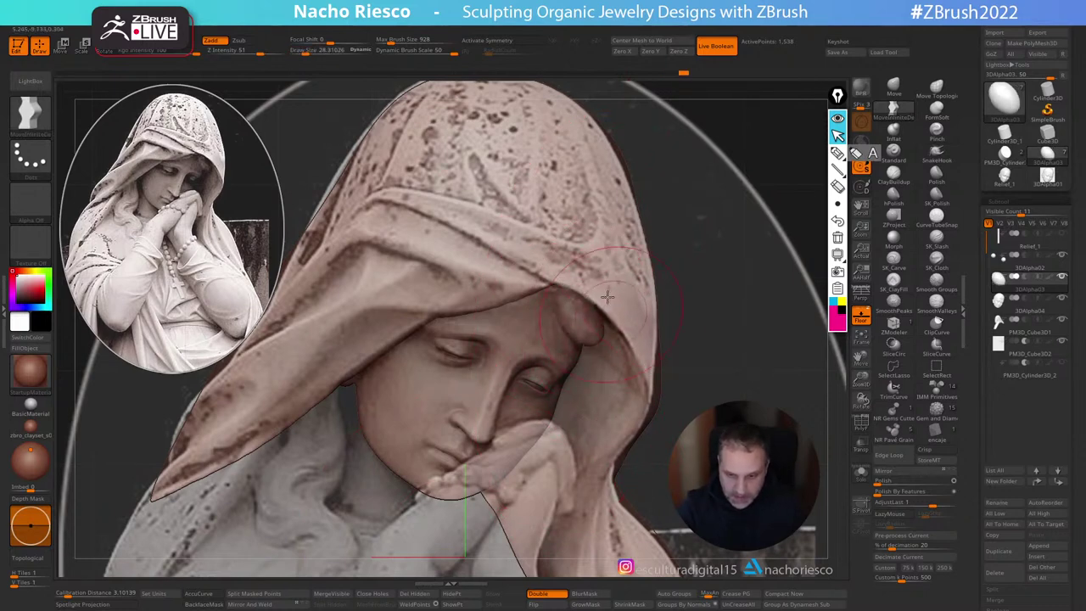
Step: Hide the reference and stretch the temple sphere into an elongated hair volume along the hood's edge
right_click_drag(607, 296, 607, 326)
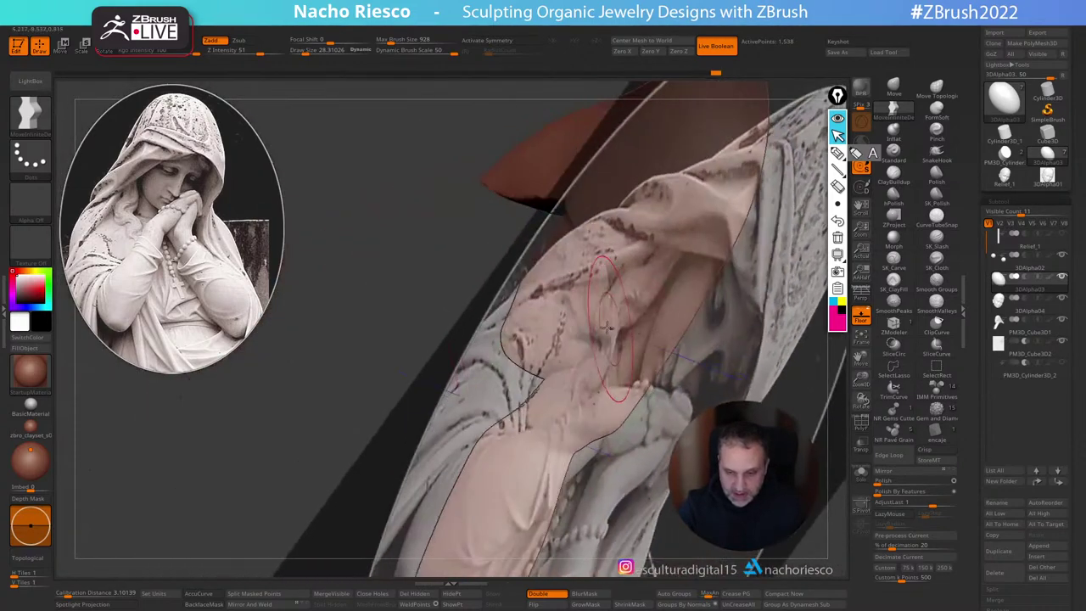
left_click(861, 315)
right_click_drag(742, 325, 709, 328, "shift")
right_click_drag(599, 315, 651, 264)
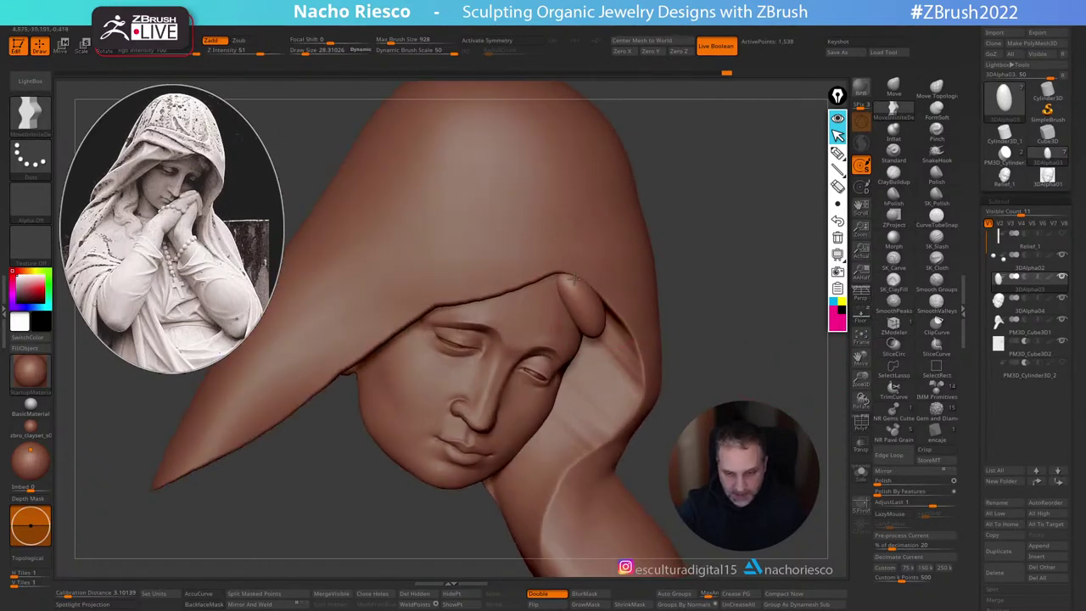
mouse_move(563, 281)
right_mouse_down()
mouse_move(606, 251)
mouse_move(594, 246)
right_mouse_up()
Step: Refine the hair volume's curve around the temple from low and front views, reducing the draw size to about 19.6
key("s")
left_click_drag(607, 337, 619, 339)
right_click_drag(697, 314, 697, 255)
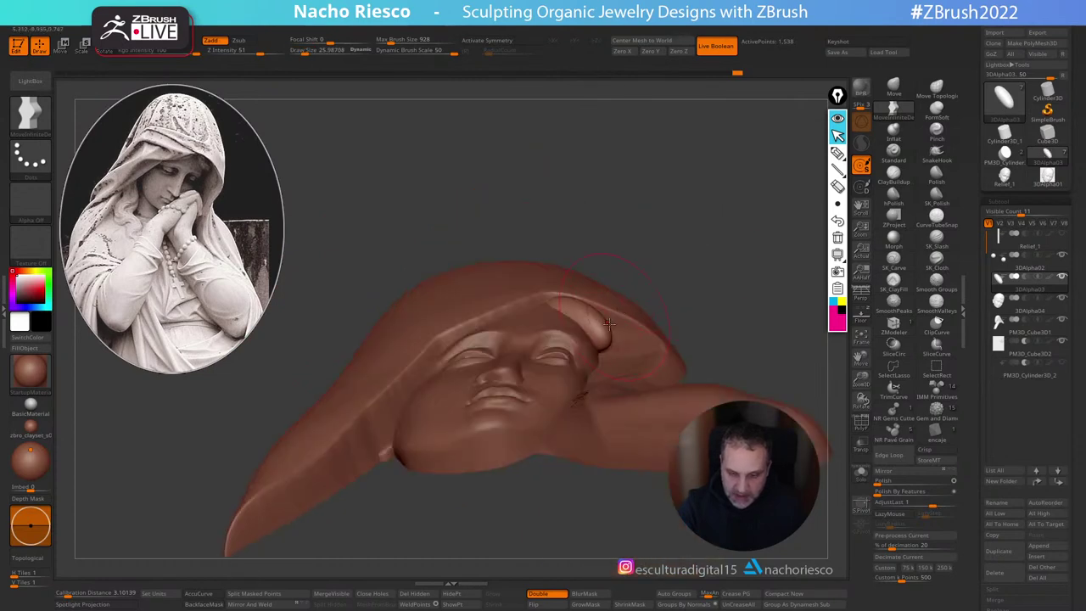
key("s")
left_click_drag(611, 324, 615, 365)
mouse_move(662, 281)
right_mouse_down()
mouse_move(684, 312)
mouse_move(653, 335)
right_mouse_up()
left_click_drag(617, 339, 606, 339)
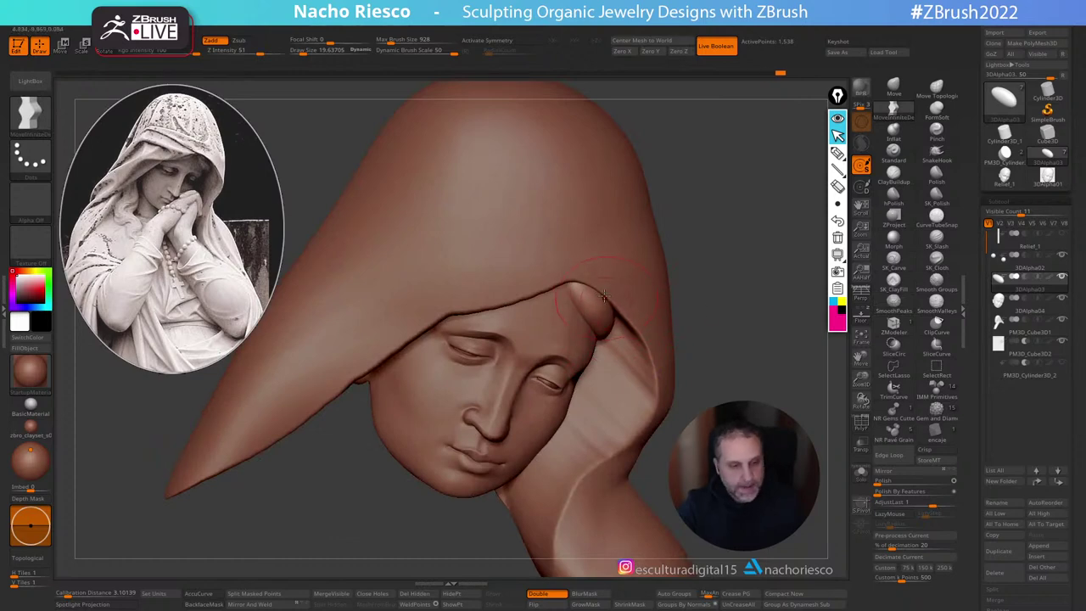
right_click_drag(604, 295, 581, 311)
right_click_drag(734, 221, 585, 303)
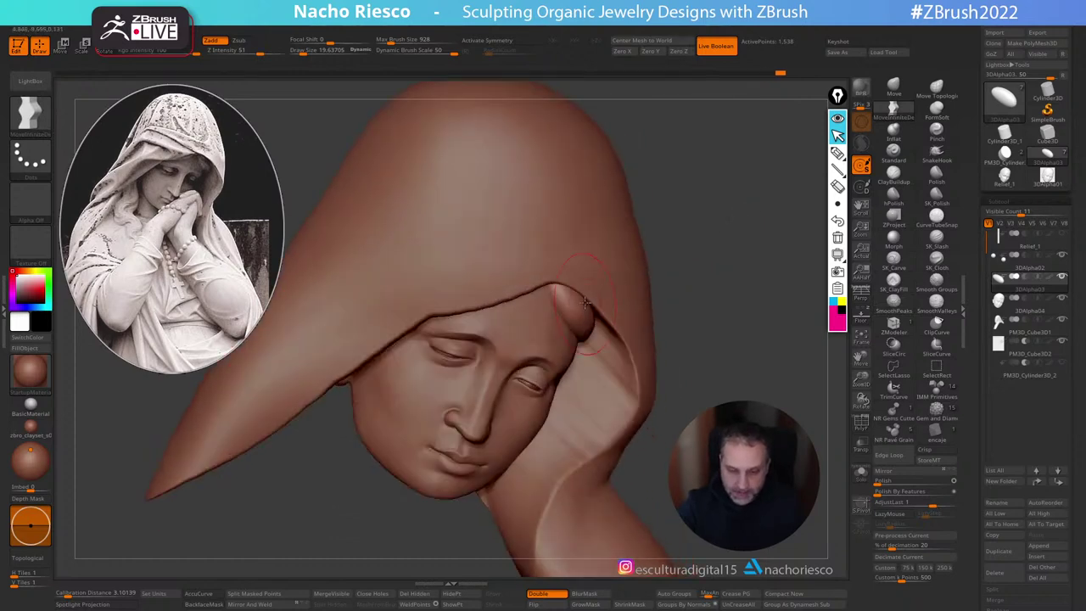
mouse_move(696, 271)
right_mouse_down()
mouse_move(722, 243)
mouse_move(713, 276)
right_mouse_up()
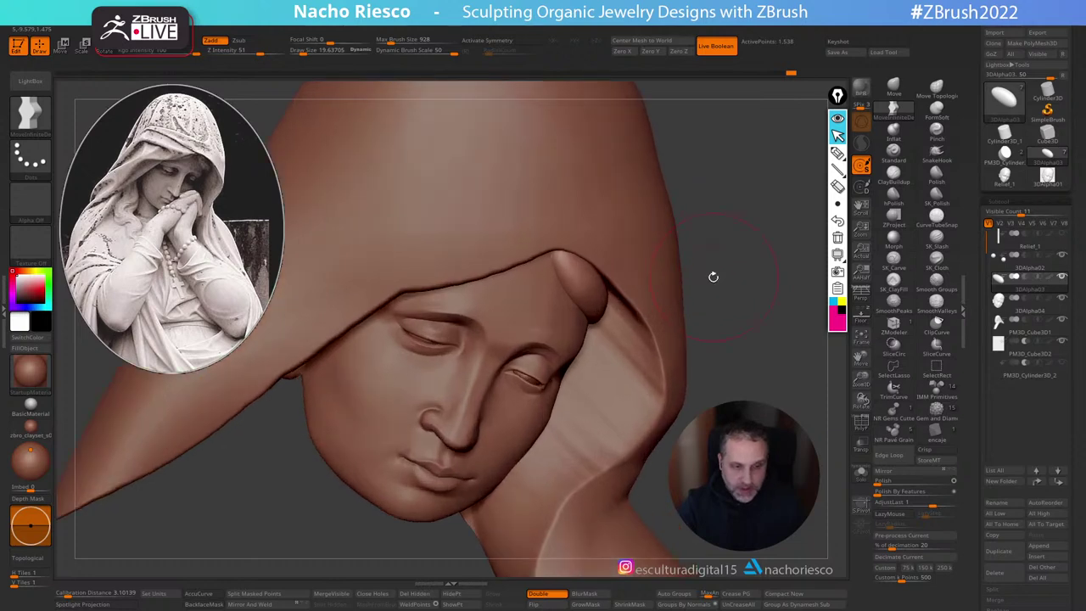
Step: Duplicate the hair volume within its subtool and move the copy over the forehead
key("w")
right_click_drag(613, 318, 592, 248)
left_click_drag(596, 225, 540, 207, "ctrl")
right_click_drag(541, 207, 558, 236)
left_click_drag(546, 243, 503, 202)
left_click_drag(543, 297, 547, 319)
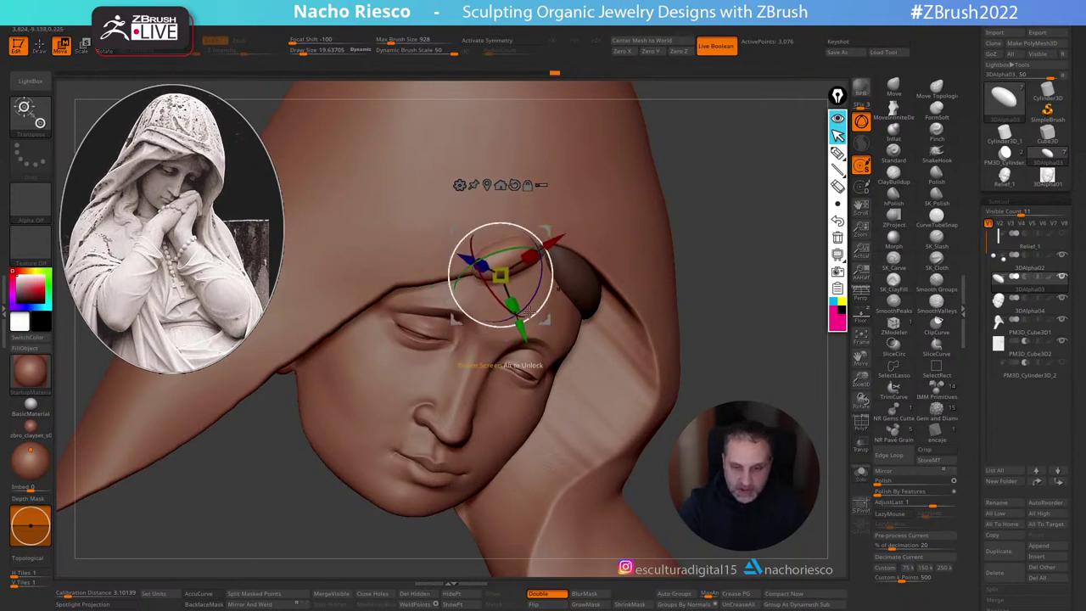
Step: Rotate and reposition the copied hair volume so it tucks under the hood's edge above the forehead
left_click_drag(528, 253, 509, 304)
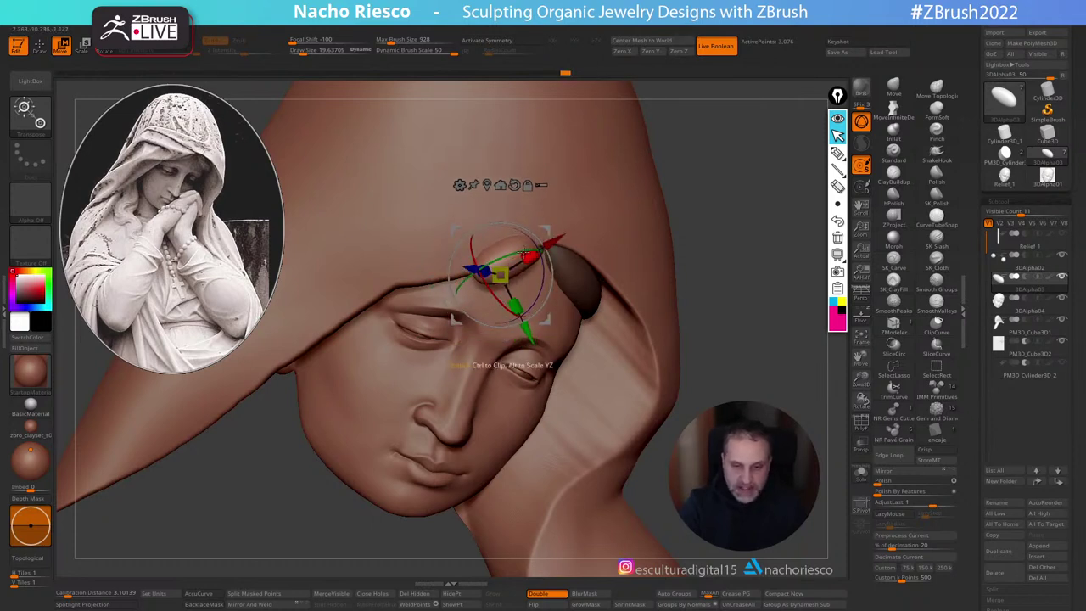
left_click_drag(524, 252, 551, 270)
left_click_drag(723, 215, 827, 225)
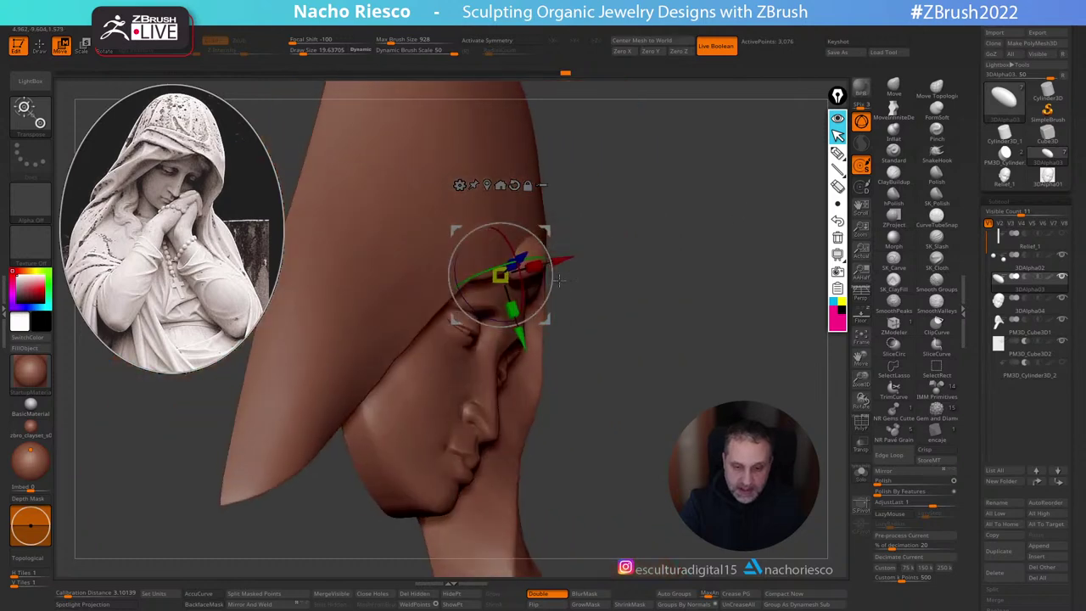
left_click_drag(548, 321, 530, 320)
left_click_drag(676, 252, 610, 264)
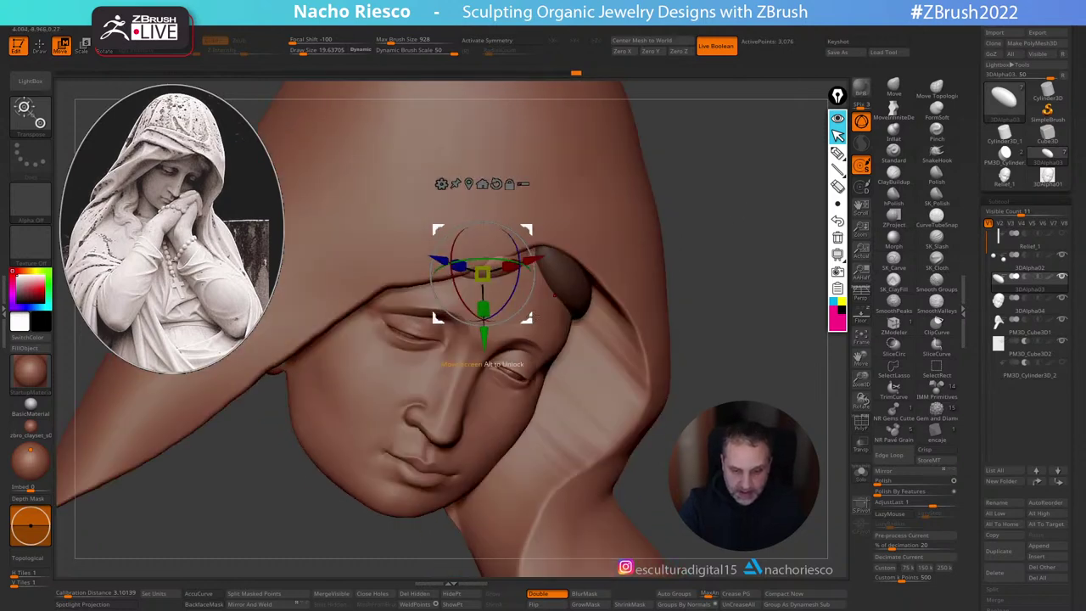
Step: Shape the copied hair volume along the hood's opening above the forehead with a draw size of about 23.8
key("q")
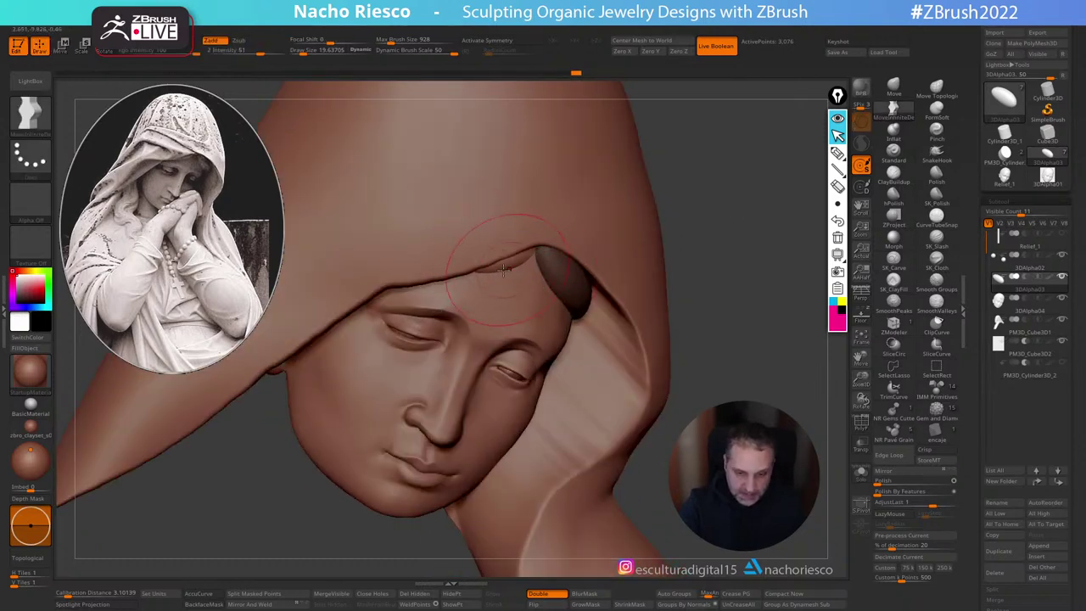
left_click_drag(708, 204, 674, 212, "alt")
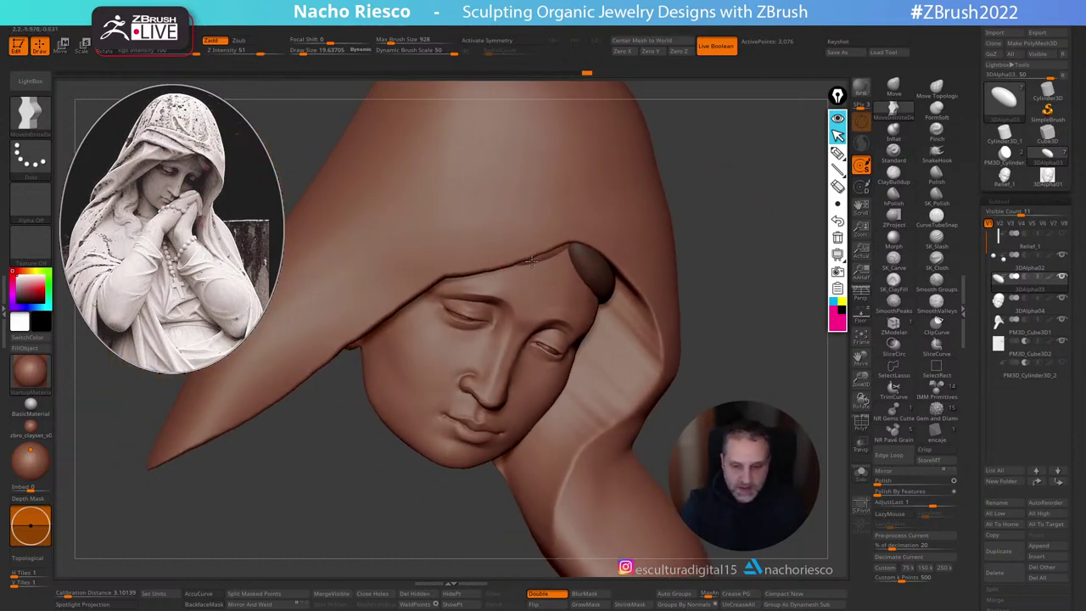
right_click_drag(734, 226, 598, 265)
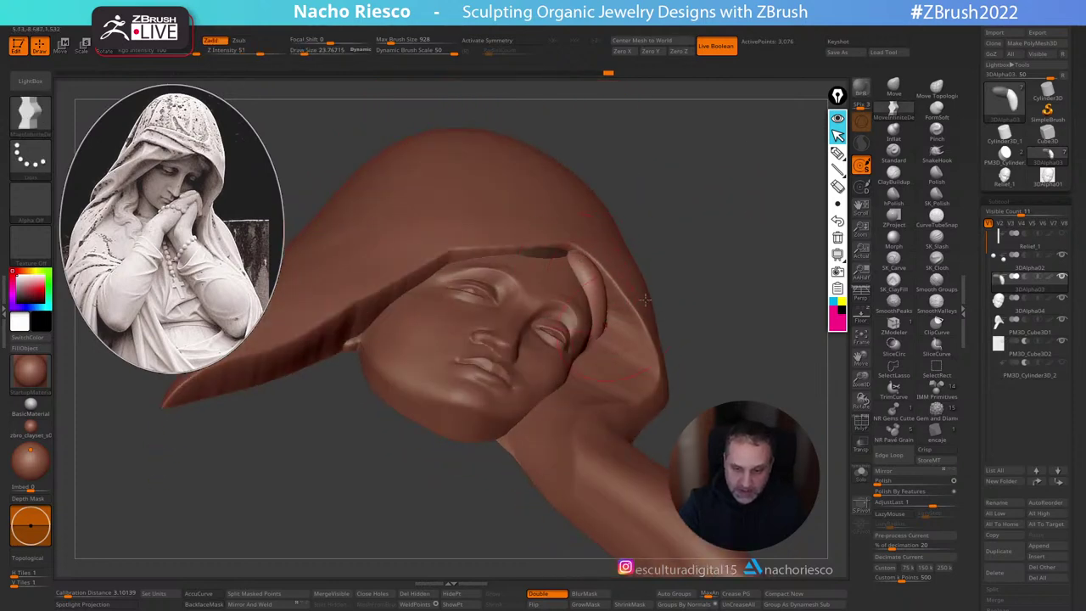
right_click_drag(645, 299, 637, 290)
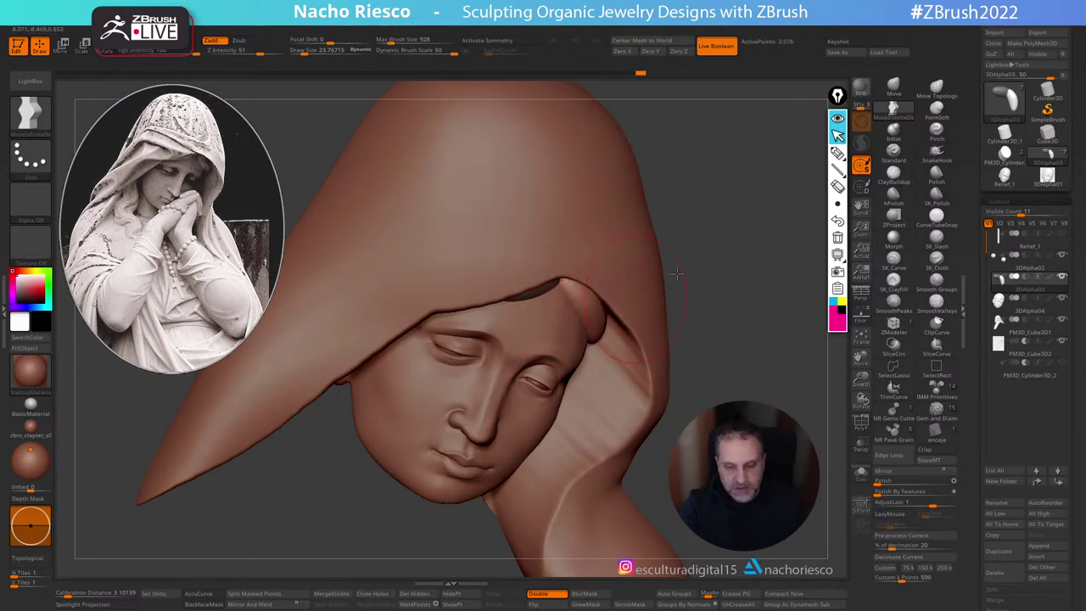
mouse_move(728, 301)
left_mouse_down("alt")
mouse_move(747, 245)
mouse_move(732, 291)
mouse_move(852, 270)
left_mouse_up("alt")
left_click(843, 311)
left_click(838, 153)
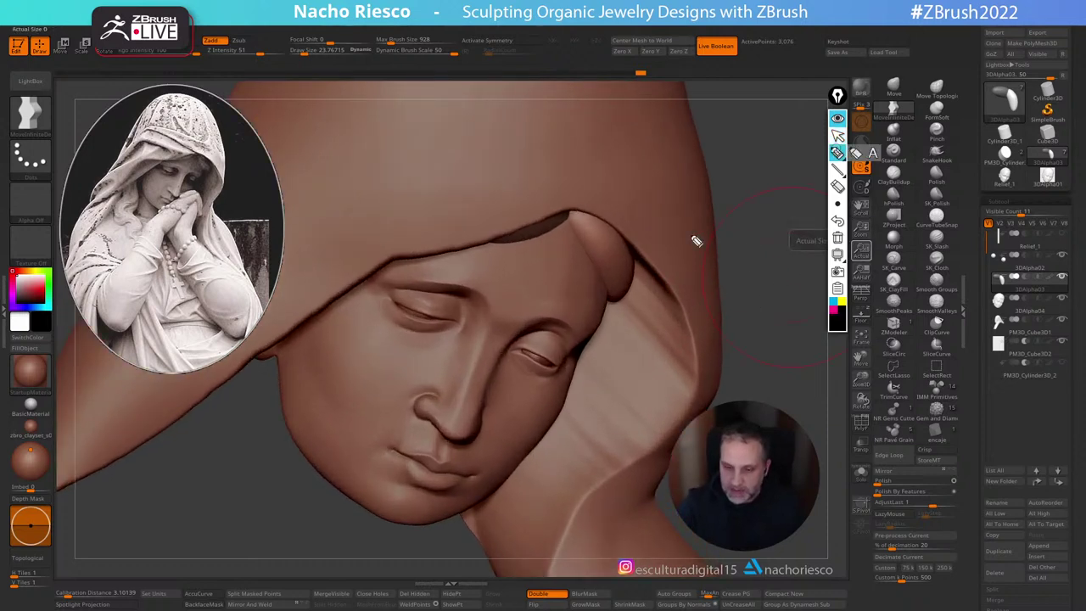
left_click(576, 331)
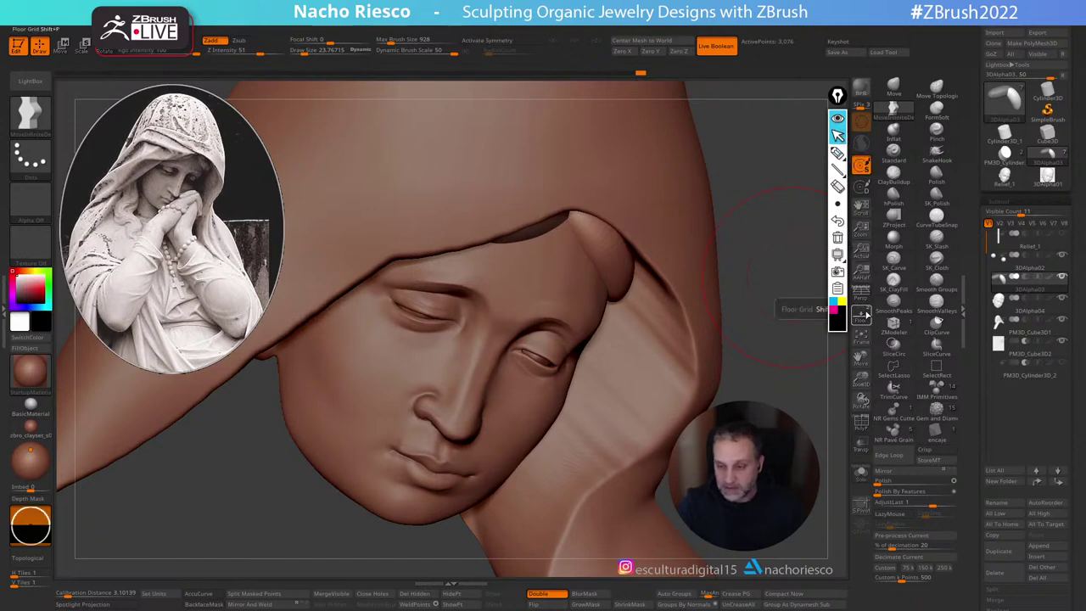
Step: Overlay the statue reference on the model and raise the grid image's enhance opacity to about 0.82
left_click(861, 320)
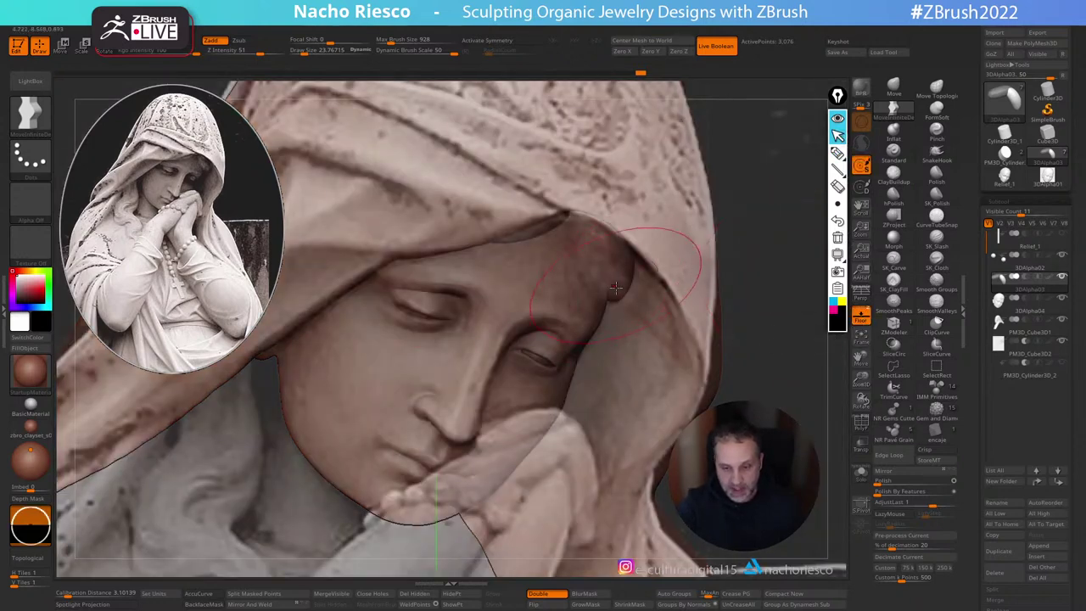
left_click(4, 312)
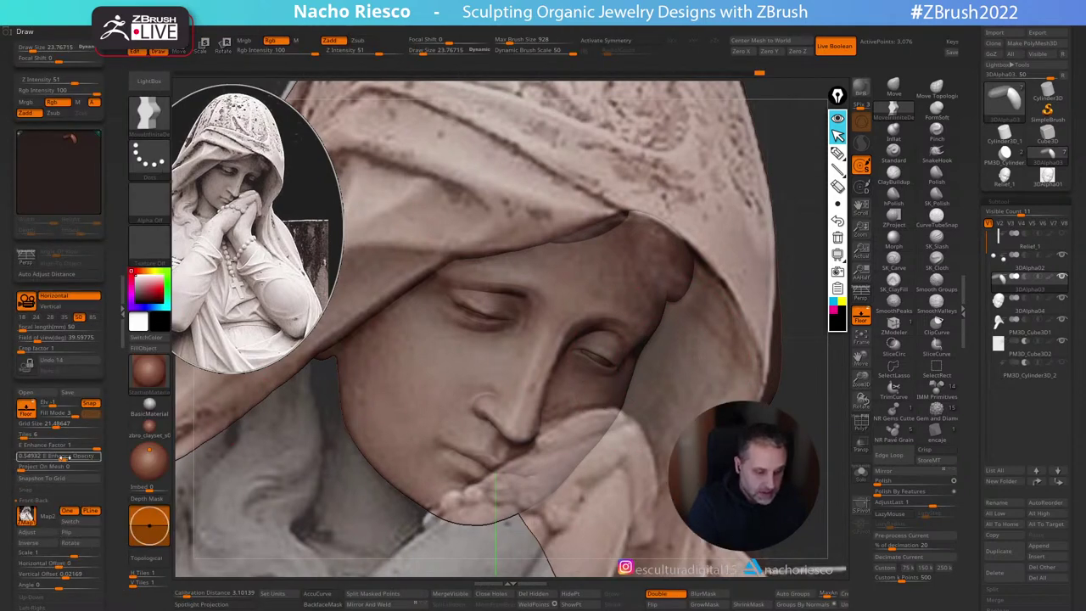
mouse_move(66, 456)
left_mouse_down()
mouse_move(90, 455)
mouse_move(55, 454)
mouse_move(81, 457)
left_mouse_up()
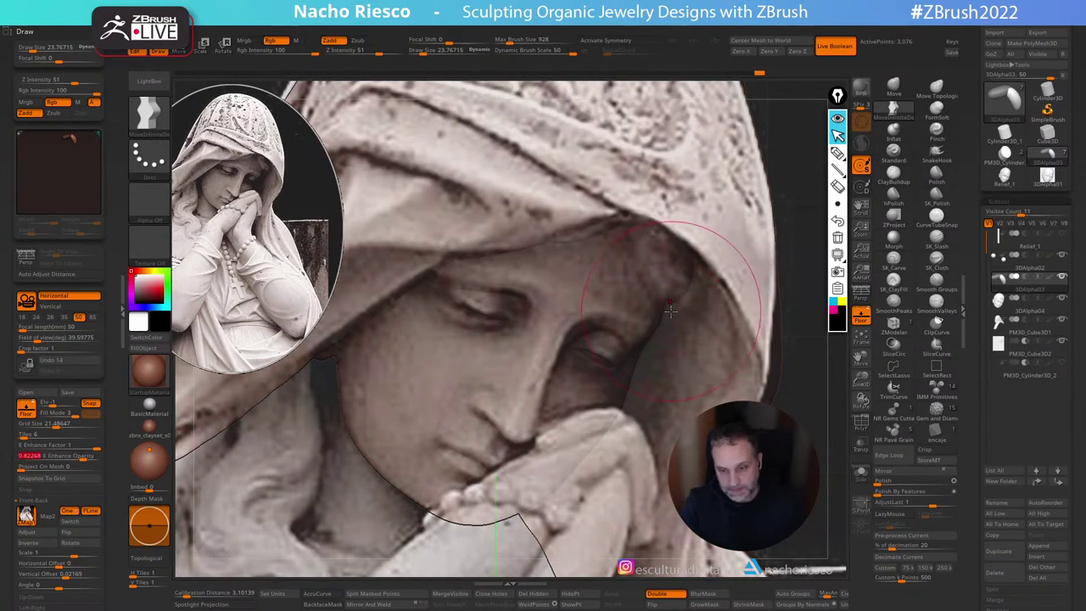
Step: Adjust the face with the Move brush at draw size about 12.6, then fit the forehead hair volume to the reference
left_click(892, 87)
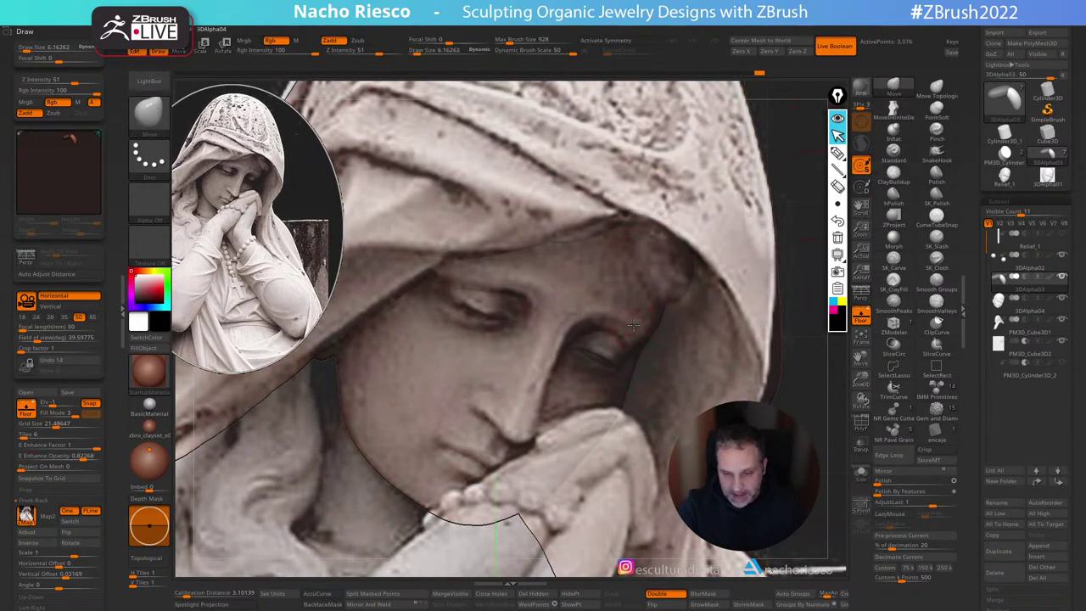
left_click(634, 325, "alt")
key("s")
left_click_drag(632, 327, 635, 327)
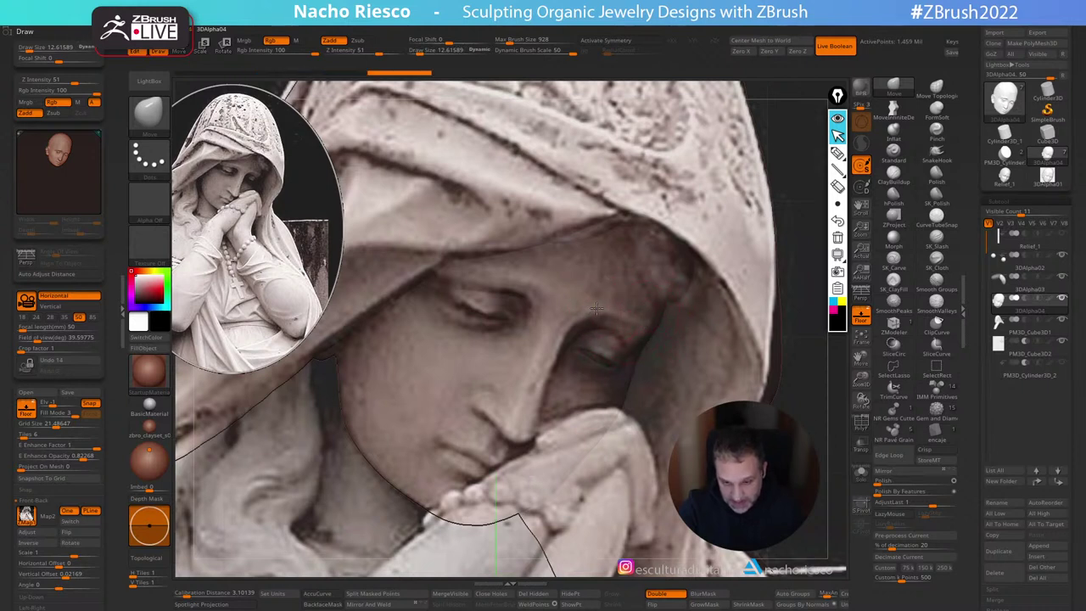
left_click(666, 280, "alt")
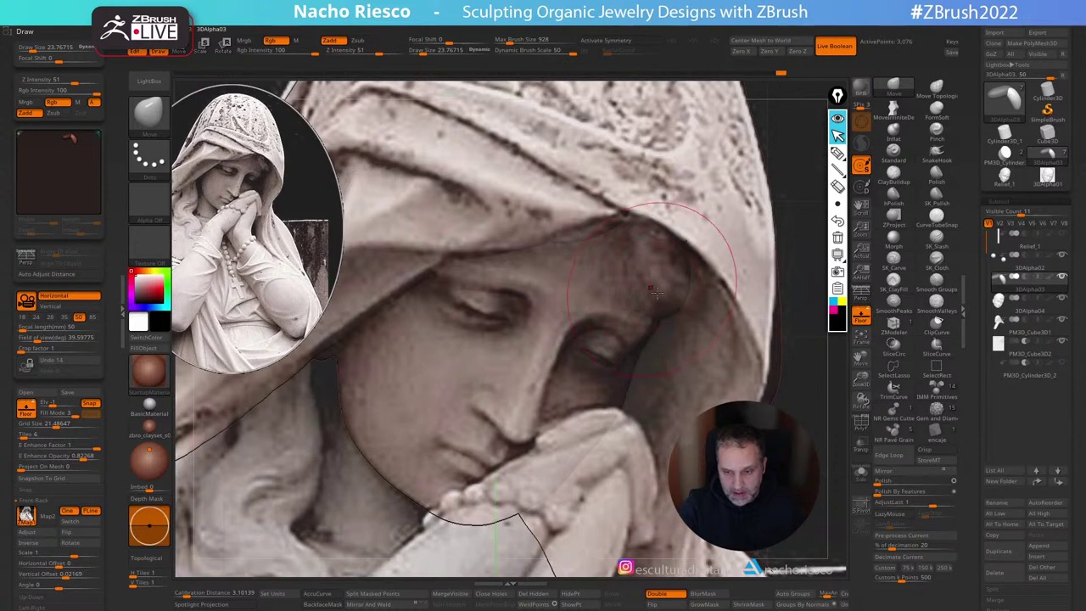
left_click_drag(663, 289, 667, 312)
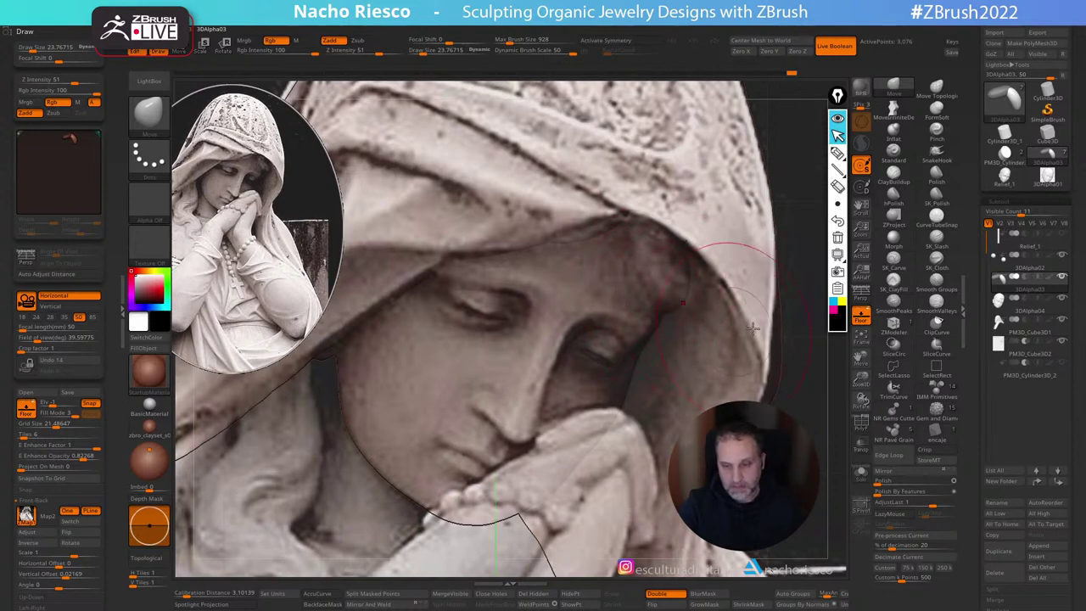
Step: Hide the reference overlay and refine the forehead hair volume from the side at draw size about 23.8
left_click(861, 316)
mouse_move(824, 377)
left_mouse_down()
mouse_move(795, 349)
mouse_move(738, 365)
left_mouse_up()
right_click_drag(662, 296, 767, 307)
right_click(677, 311)
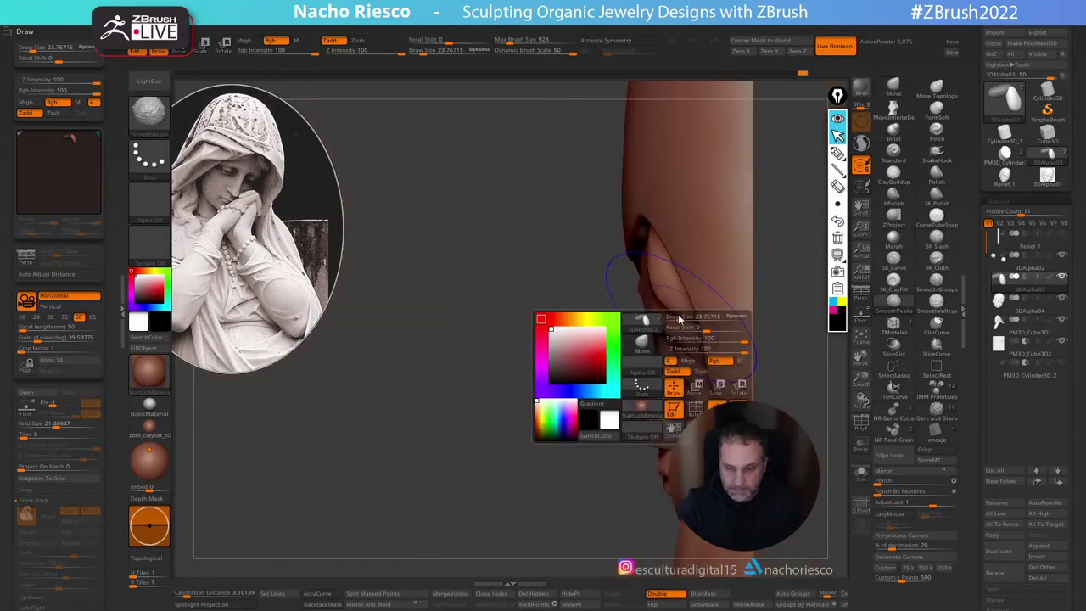
right_click_drag(677, 310, 607, 308)
mouse_move(818, 349)
left_mouse_down("alt")
mouse_move(810, 409)
mouse_move(756, 329)
mouse_move(756, 235)
mouse_move(763, 307)
mouse_move(772, 256)
mouse_move(792, 260)
mouse_move(772, 292)
mouse_move(744, 203)
mouse_move(765, 178)
left_mouse_up("alt")
left_click_drag(771, 332, 778, 331, "shift")
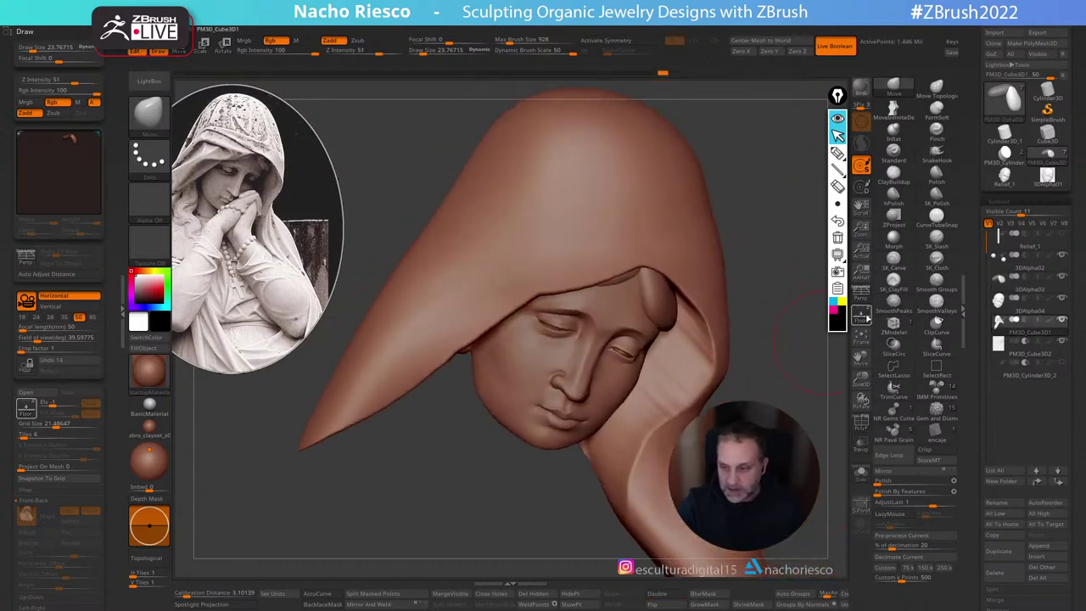
Step: Mask the hood's crown along the fold line of the overlaid statue reference, then invert the mask to protect the front band
left_click(861, 315)
key("ctrl")
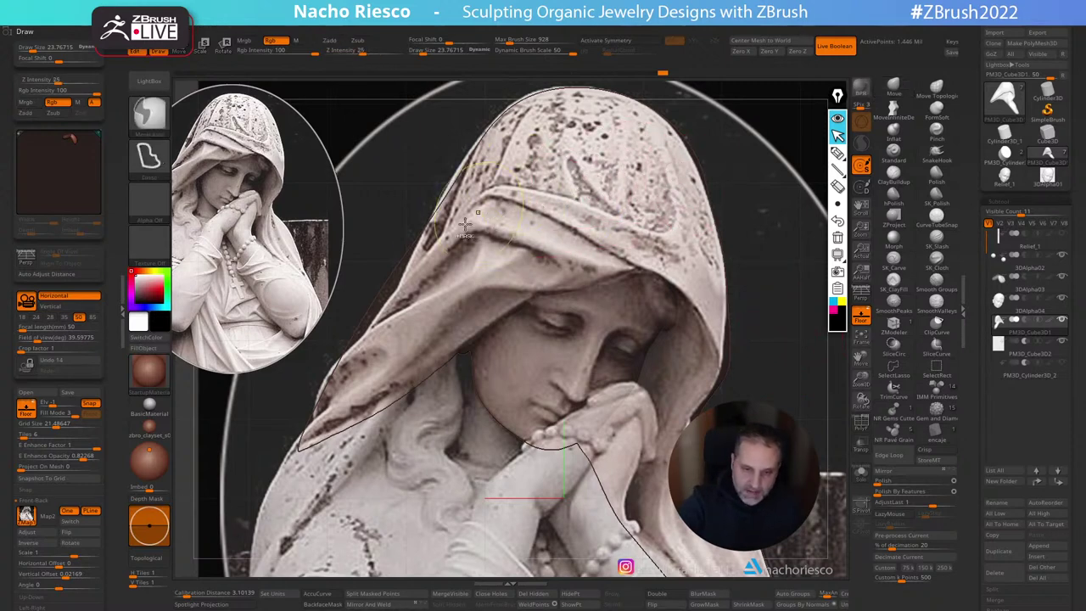
mouse_move(365, 306)
left_mouse_down("ctrl")
mouse_move(439, 228)
mouse_move(502, 183)
mouse_move(703, 247)
mouse_move(755, 318)
mouse_move(642, 54)
mouse_move(225, 303)
left_mouse_up("ctrl")
left_click(861, 317)
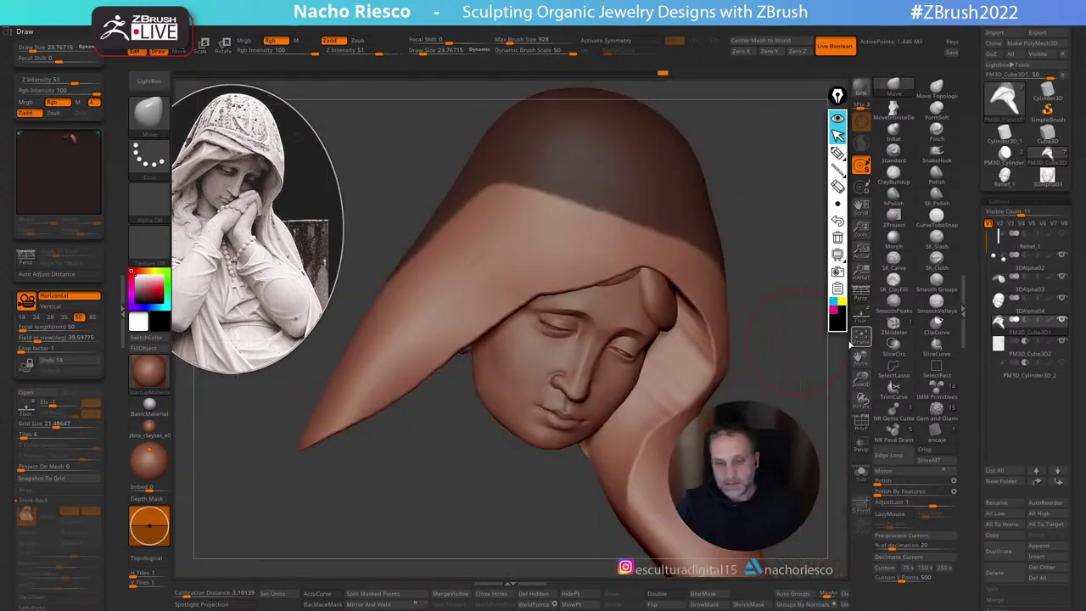
key("f")
left_click_drag(783, 337, 570, 407)
mouse_move(570, 407)
left_mouse_down("alt")
mouse_move(753, 416)
mouse_move(760, 368)
left_mouse_up("alt")
left_click(729, 394, "ctrl")
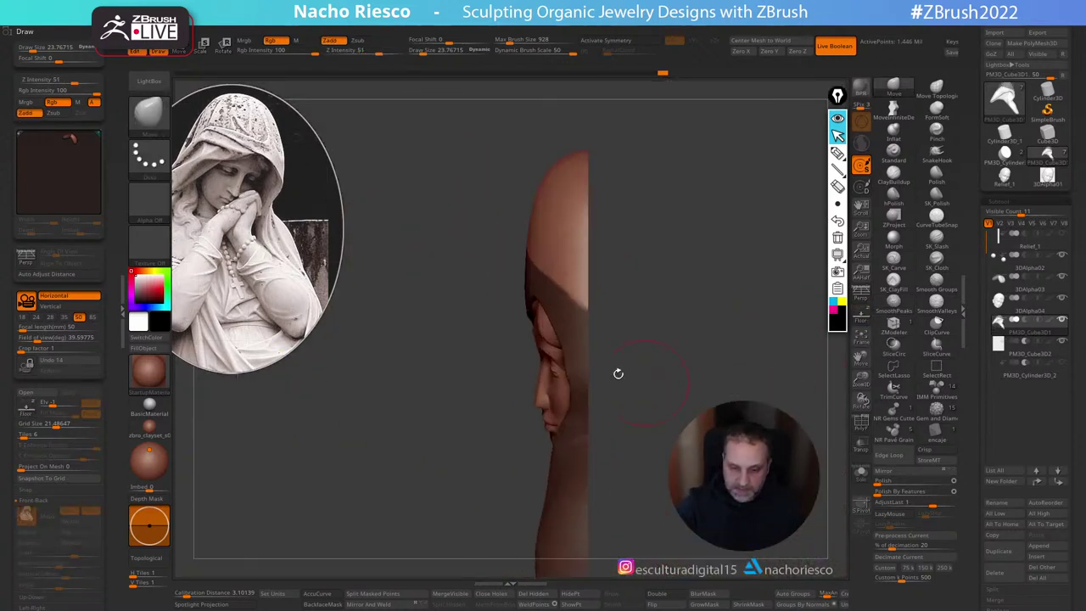
Step: Push the hood's unmasked crown back behind the front band using the MoveInfiniteDepth brush at draw size about 53.9, and clear the mask
left_click(896, 111)
key("s")
left_click_drag(532, 245, 538, 244)
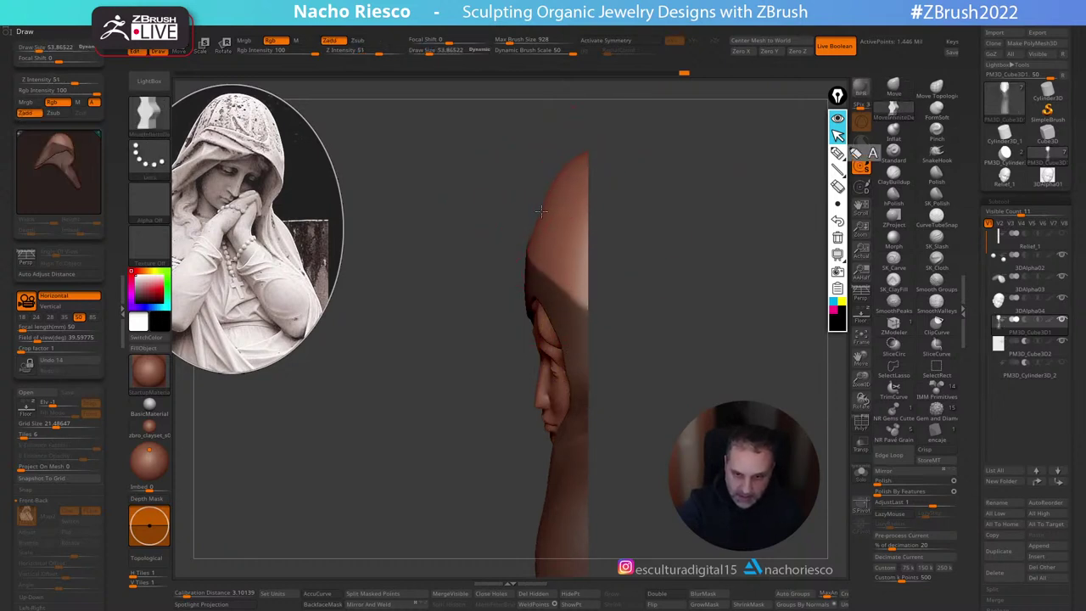
mouse_move(598, 250)
left_mouse_down()
mouse_move(750, 264)
mouse_move(594, 289)
left_mouse_up()
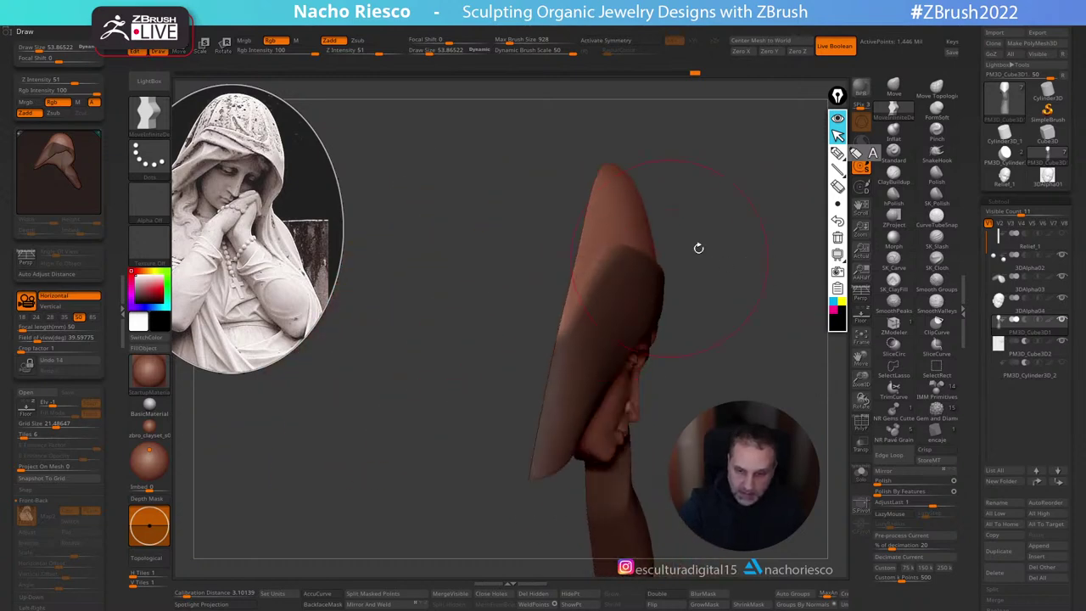
mouse_move(698, 248)
left_mouse_down()
mouse_move(628, 256)
mouse_move(660, 235)
left_mouse_up()
left_click_drag(775, 189, 638, 139, "alt")
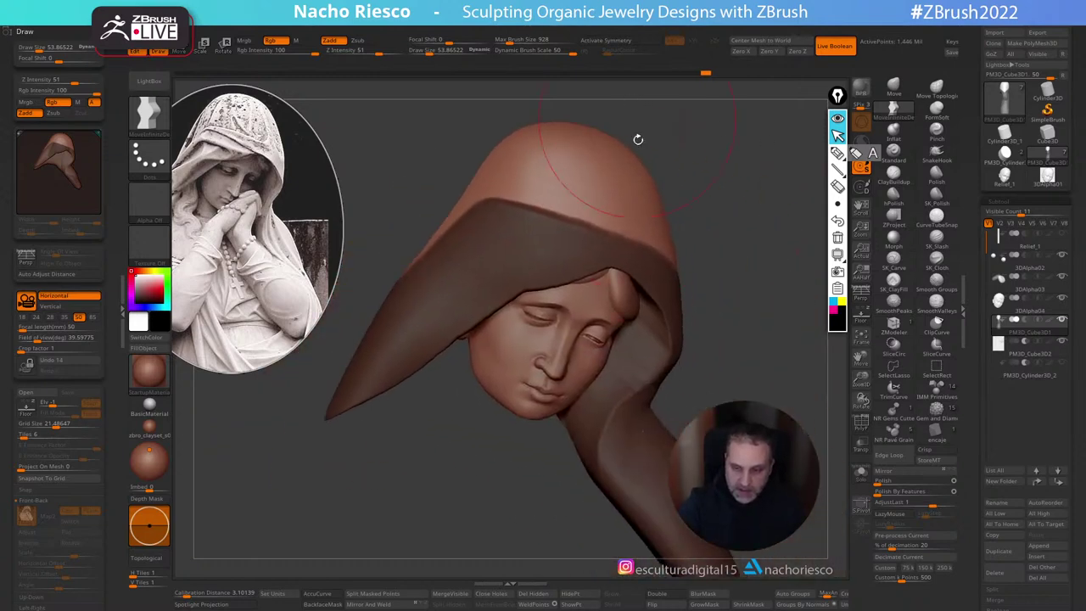
mouse_move(739, 274)
left_mouse_down()
mouse_move(743, 325)
mouse_move(752, 281)
mouse_move(739, 286)
mouse_move(758, 300)
mouse_move(739, 306)
left_mouse_up()
Step: Enlarge the statue reference image with Spotlight and reposition it beside the model
left_click(123, 308)
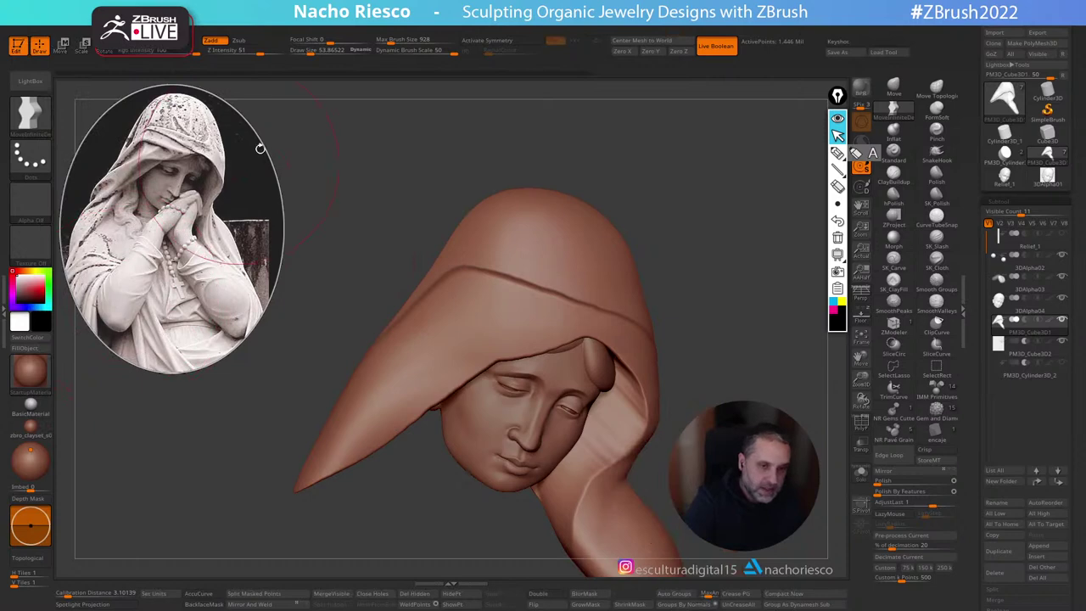
key("shift+z")
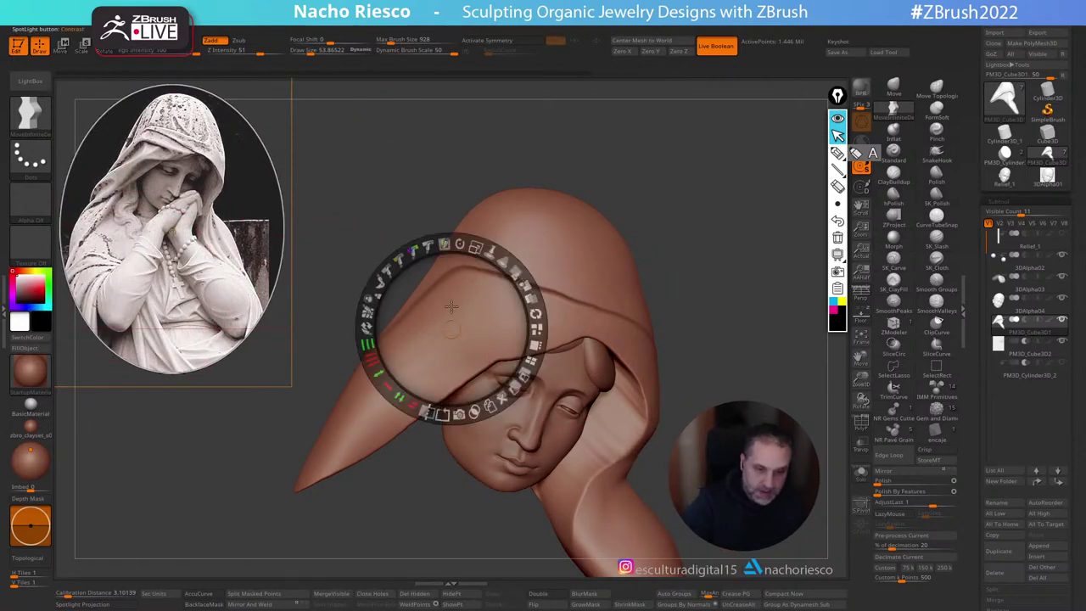
mouse_move(452, 307)
left_mouse_down()
mouse_move(174, 222)
mouse_move(207, 227)
left_mouse_up()
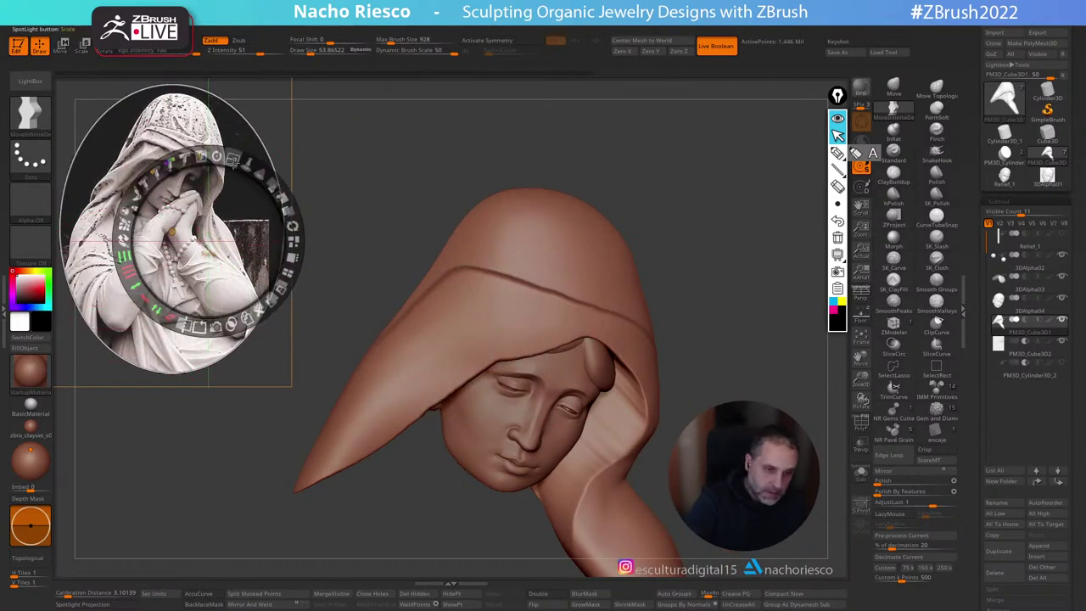
left_click_drag(233, 161, 265, 182)
left_click_drag(237, 230, 286, 330)
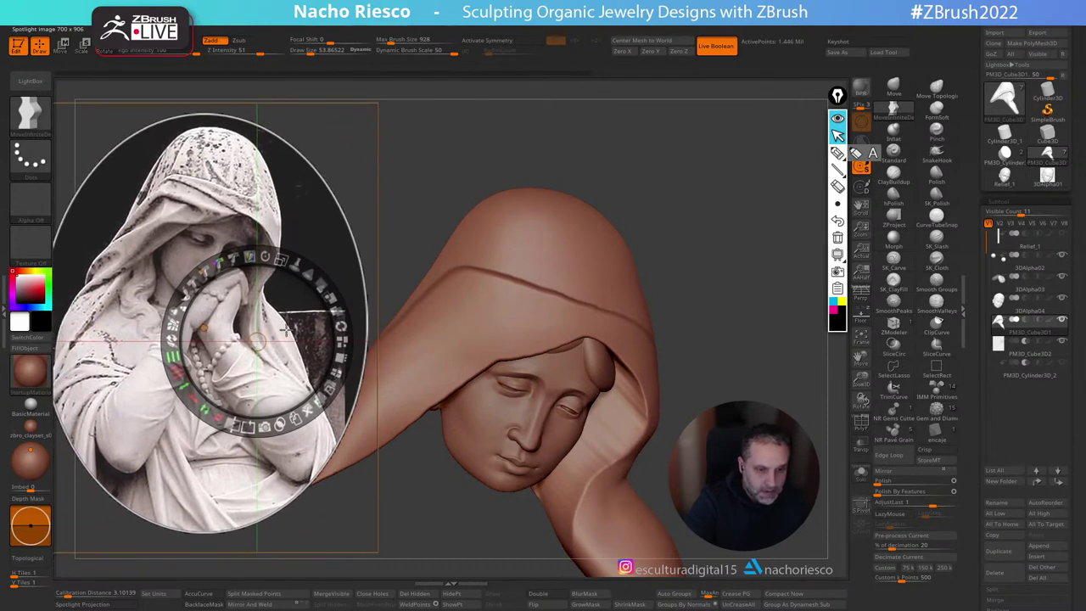
key("z")
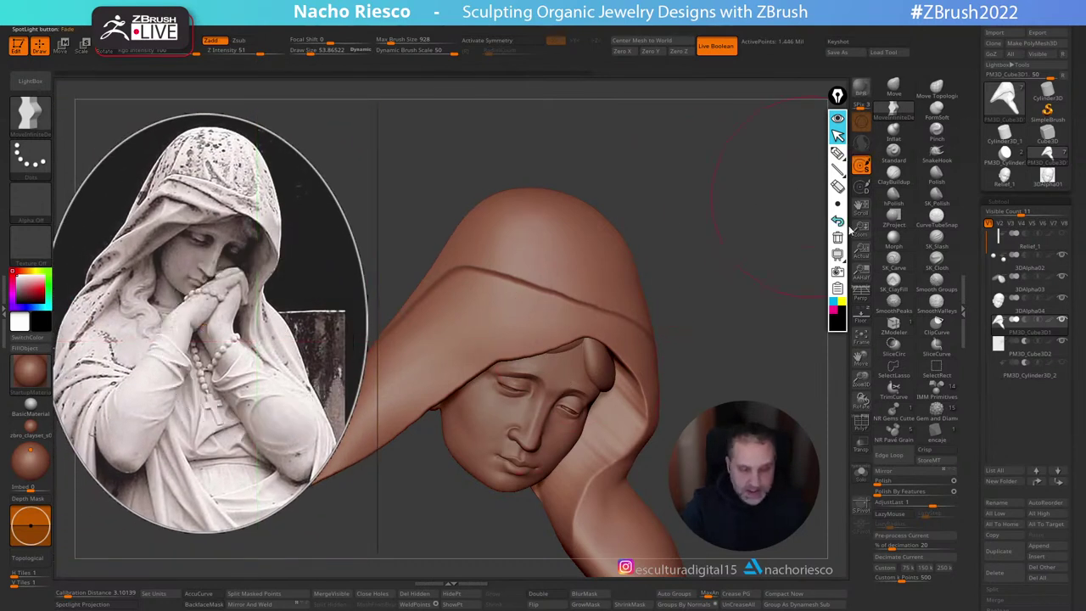
Step: Sketch yellow guide lines over the hood in the statue reference to mark its planes and edges
left_click(837, 154)
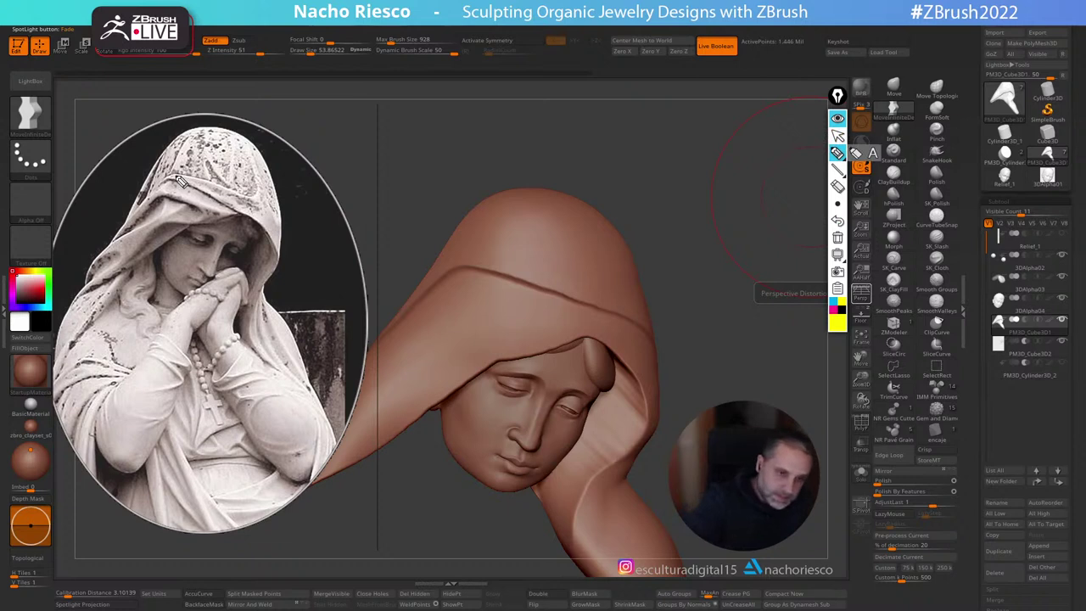
left_click_drag(179, 180, 163, 224)
left_click_drag(175, 168, 185, 138)
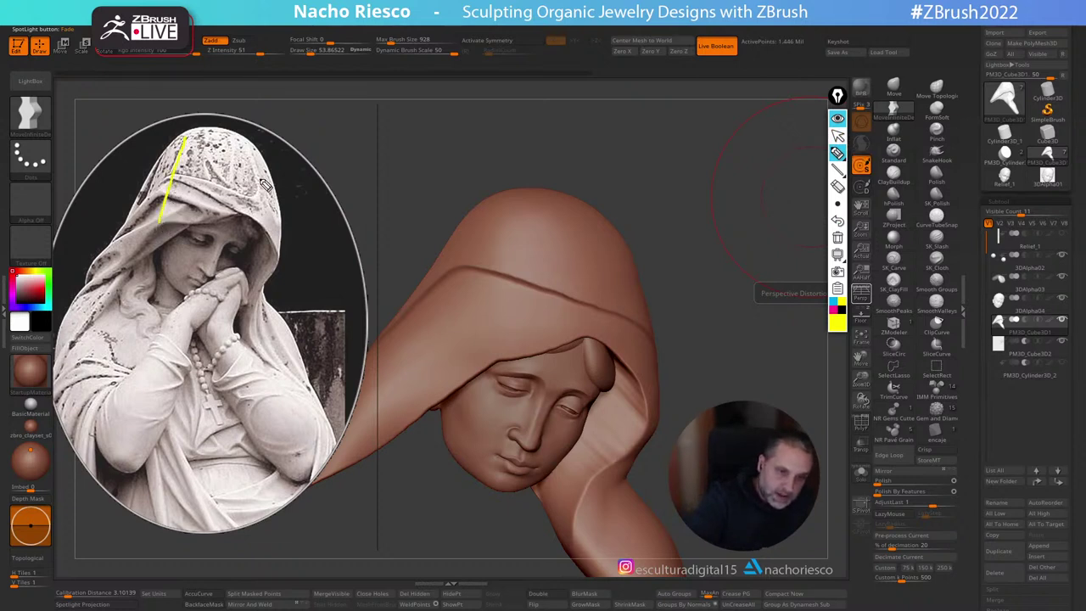
left_click_drag(255, 138, 280, 236)
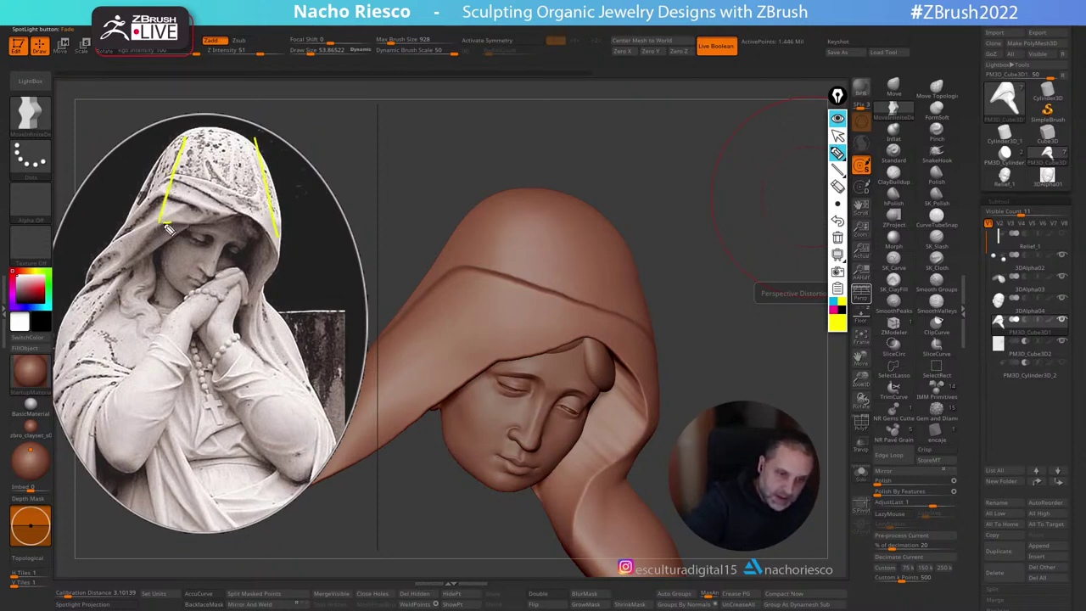
mouse_move(165, 223)
left_mouse_down()
mouse_move(236, 212)
mouse_move(278, 236)
mouse_move(228, 180)
mouse_move(213, 130)
mouse_move(109, 227)
mouse_move(135, 248)
mouse_move(103, 272)
left_mouse_up()
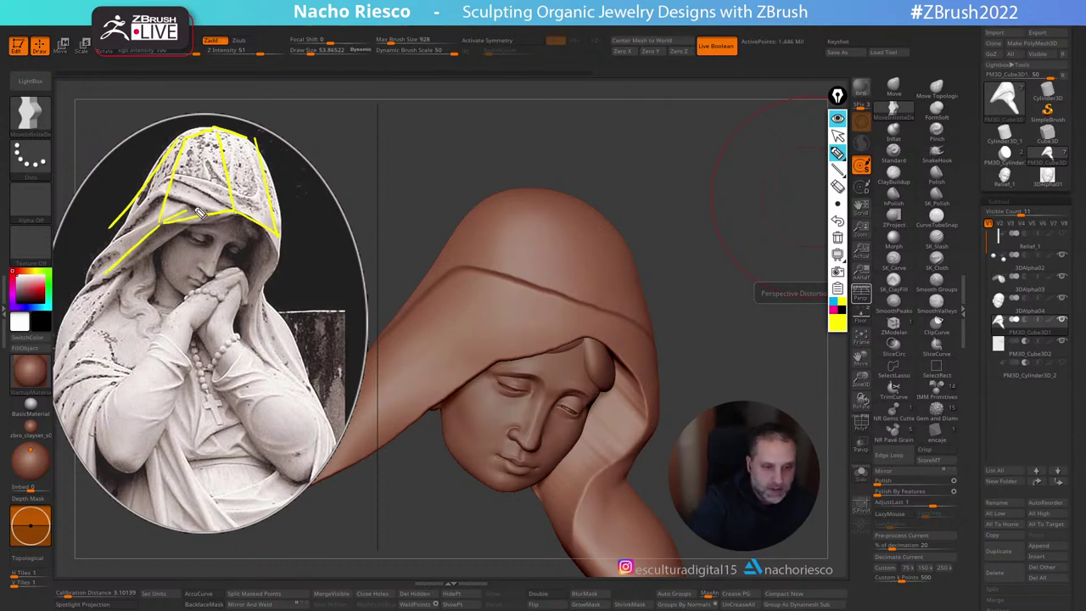
left_click_drag(192, 194, 222, 176)
left_click_drag(169, 192, 221, 162)
mouse_move(175, 179)
left_mouse_down()
mouse_move(214, 151)
mouse_move(210, 138)
left_mouse_up()
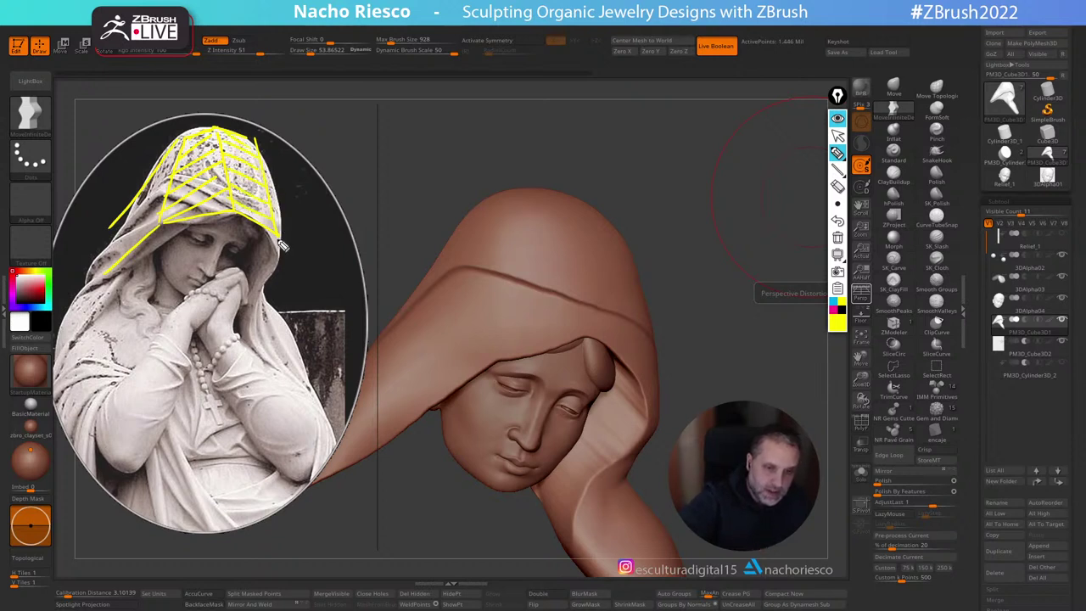
left_click_drag(279, 219, 281, 239)
left_click_drag(271, 192, 281, 208)
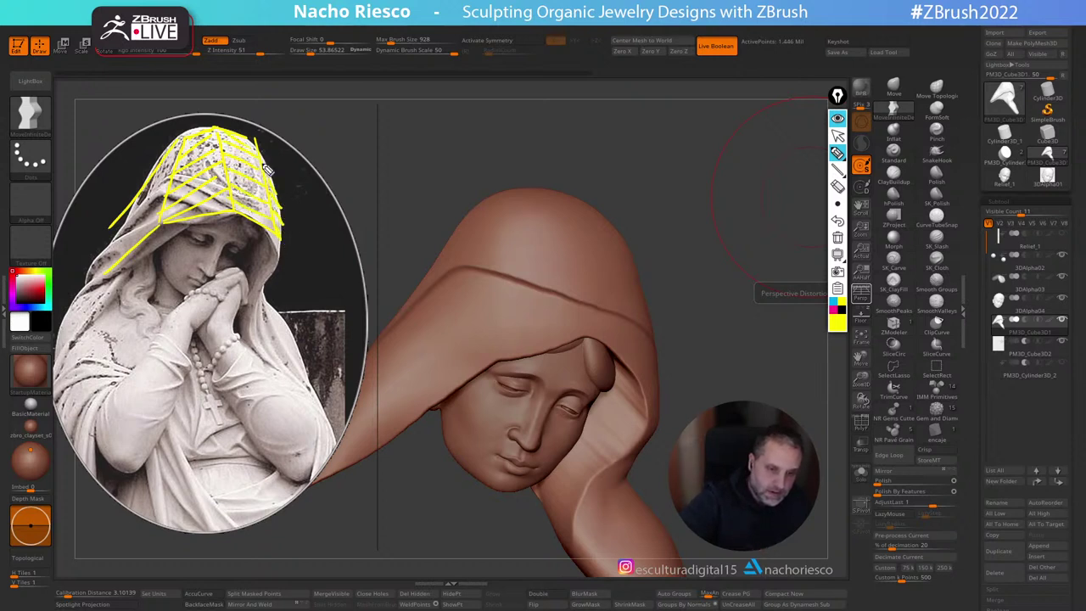
left_click_drag(266, 157, 279, 203)
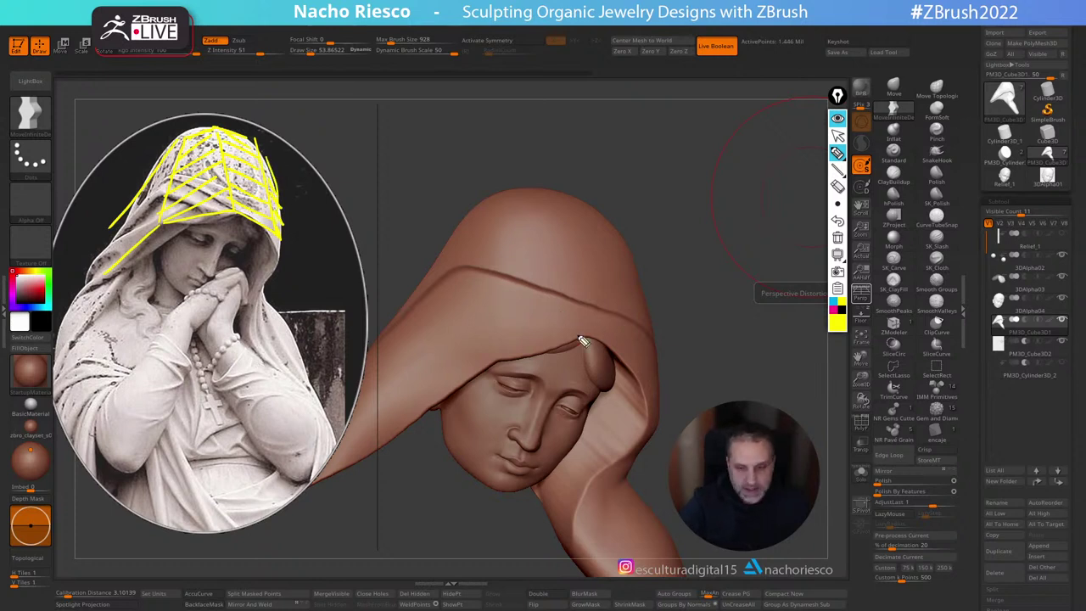
Step: Draw two yellow guide lines down the front of the model's hood, then erase all annotations
left_click_drag(565, 342, 545, 211)
left_click_drag(475, 365, 485, 178)
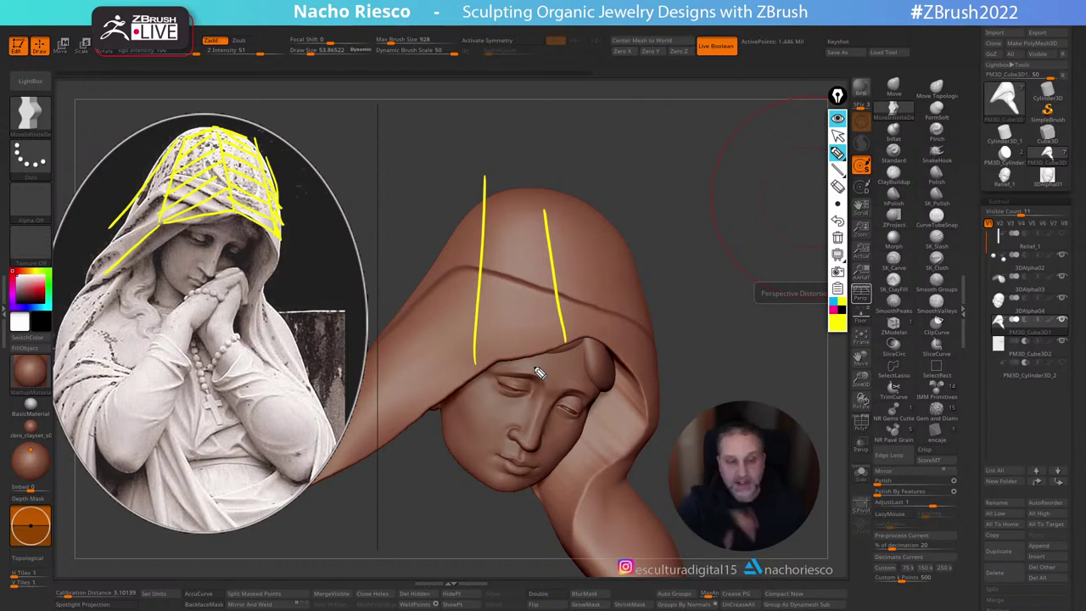
left_click(837, 237)
left_click(837, 135)
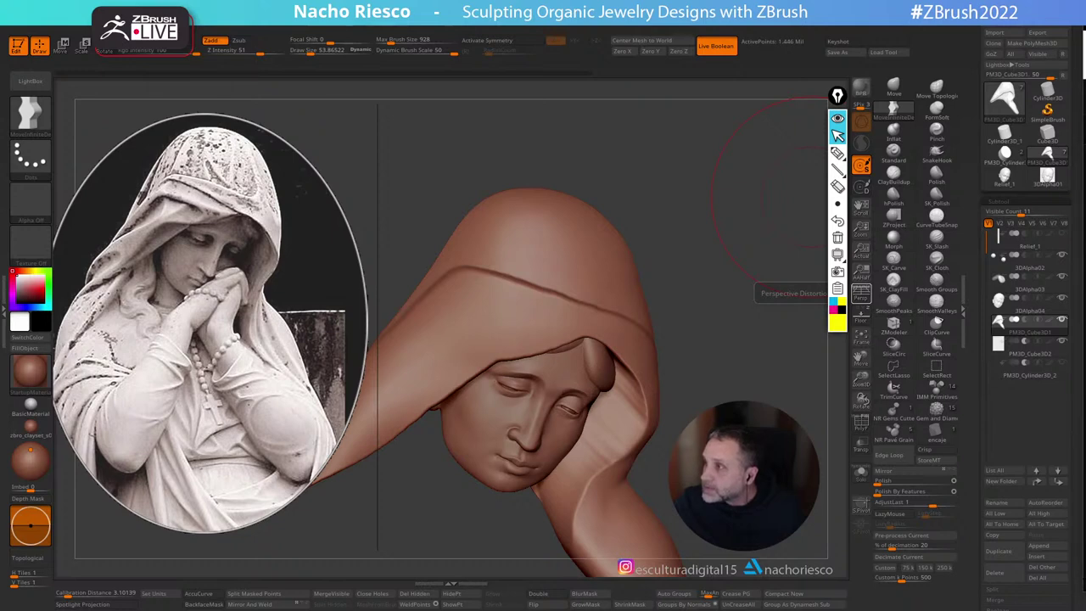
Step: Bring the browser window with the ArtStation SK_Pack page on screen and change the store currency to EUR
left_click_drag(1085, 118, 587, 90)
left_click(682, 393)
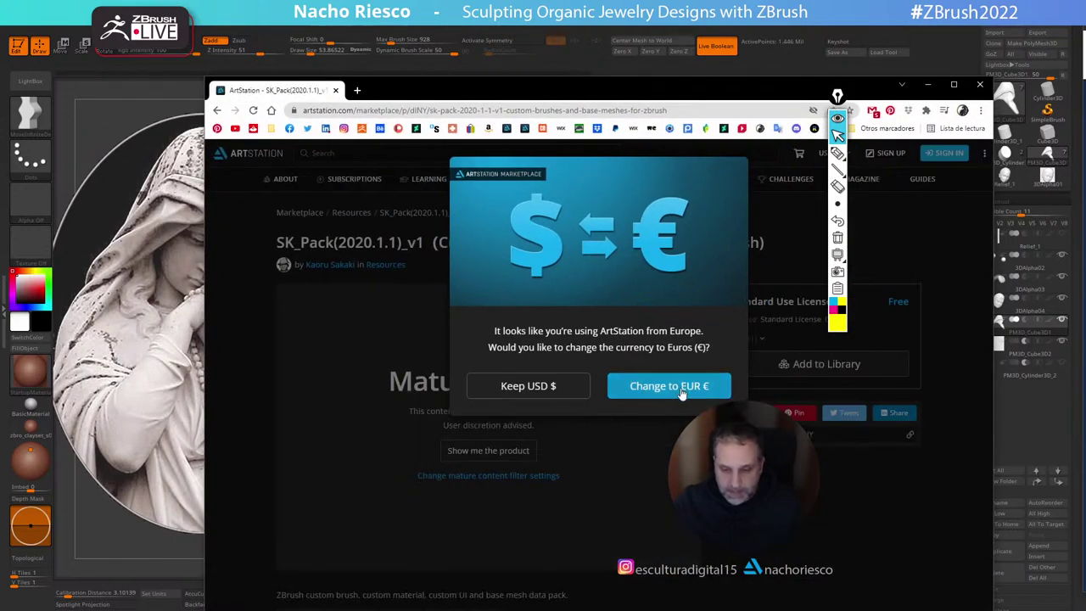
left_click(671, 386)
Step: Reveal the SK_Pack product behind the mature content filter and examine its images and license details
scroll(483, 428, "down", 1)
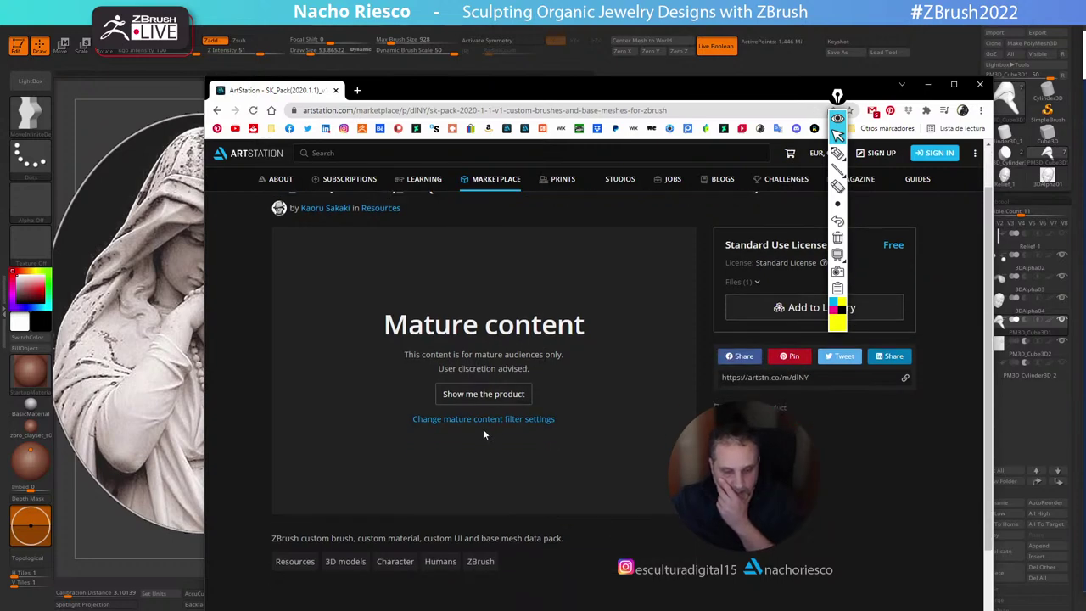
scroll(484, 435, "up", 1)
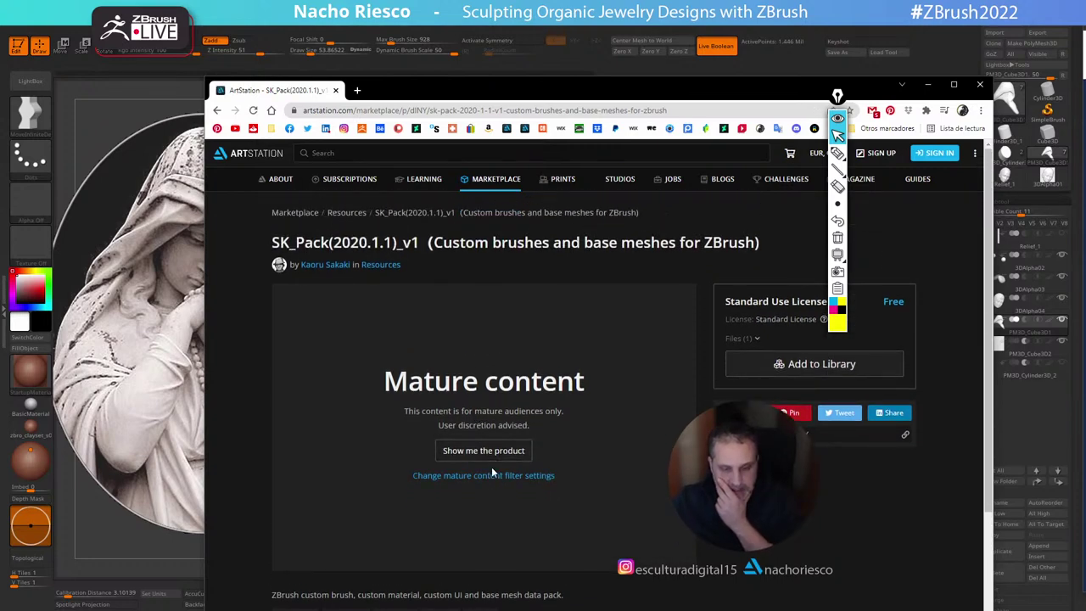
left_click(485, 452)
scroll(483, 381, "down", 2)
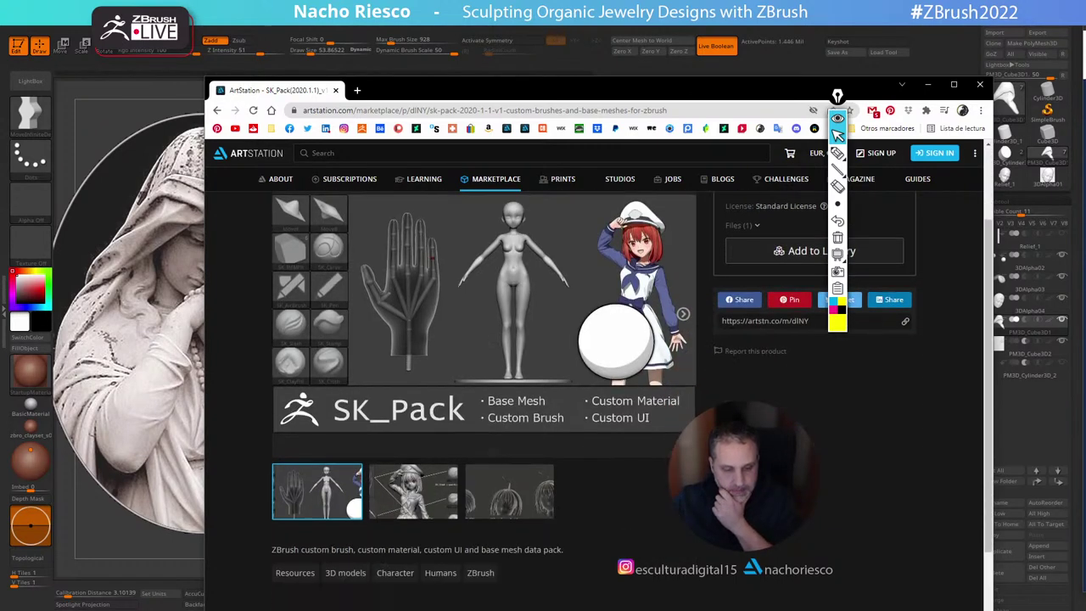
scroll(726, 388, "up", 2)
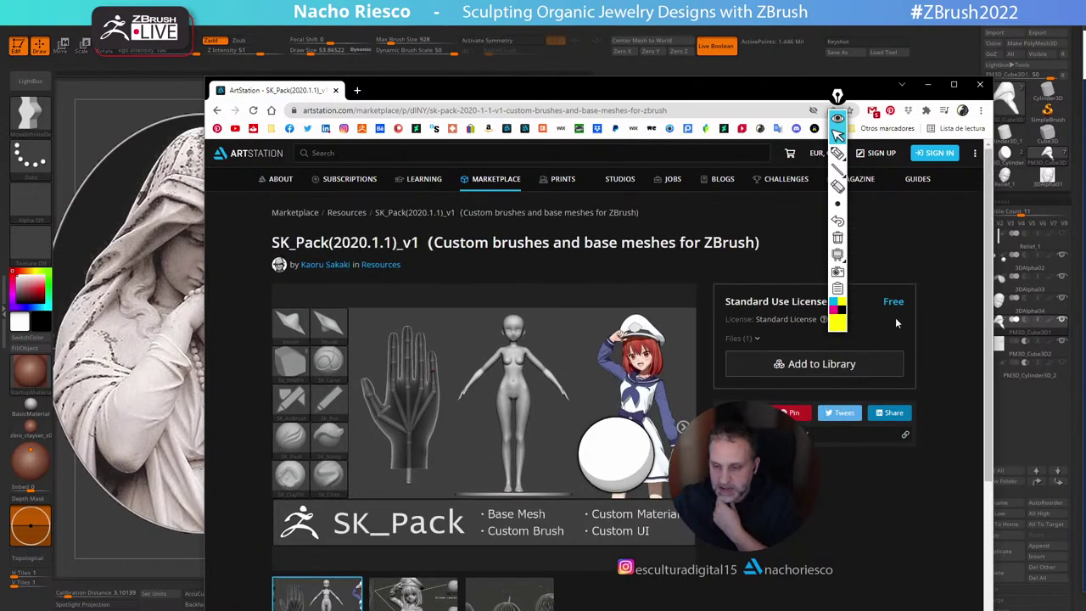
left_click_drag(606, 101, 536, 110)
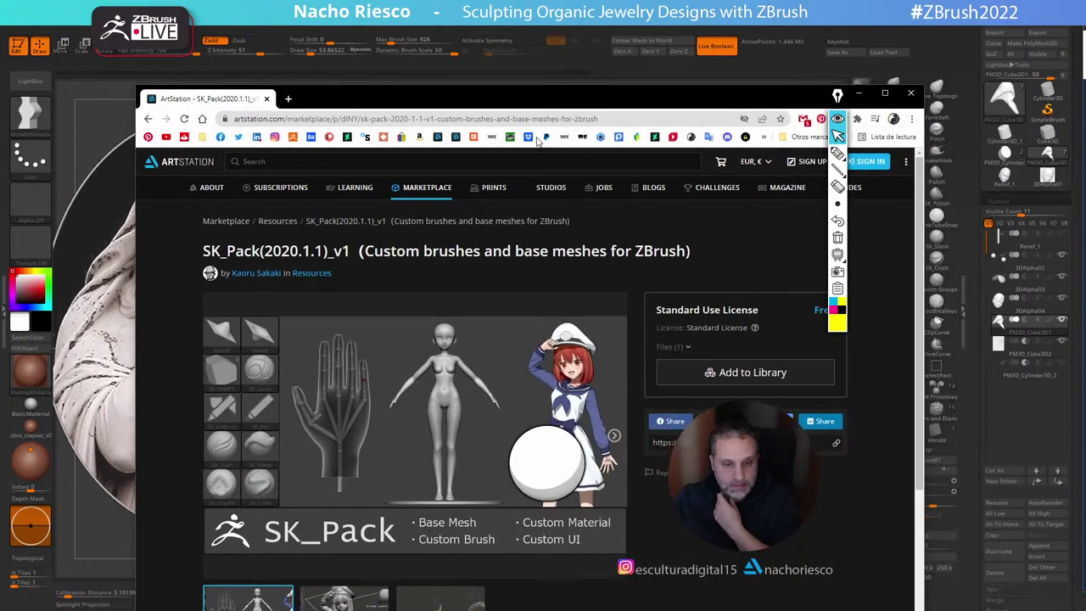
Step: Look through the rest of the SK_Pack page, then move the browser window off the sculpting canvas
scroll(369, 384, "down", 4)
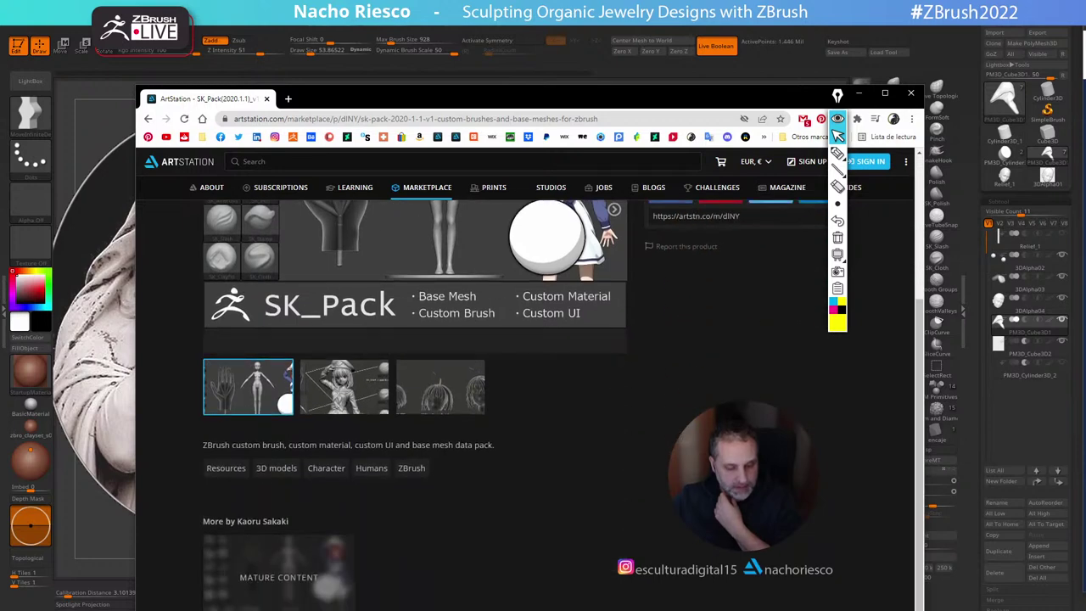
scroll(369, 385, "up", 3)
scroll(369, 384, "up", 2)
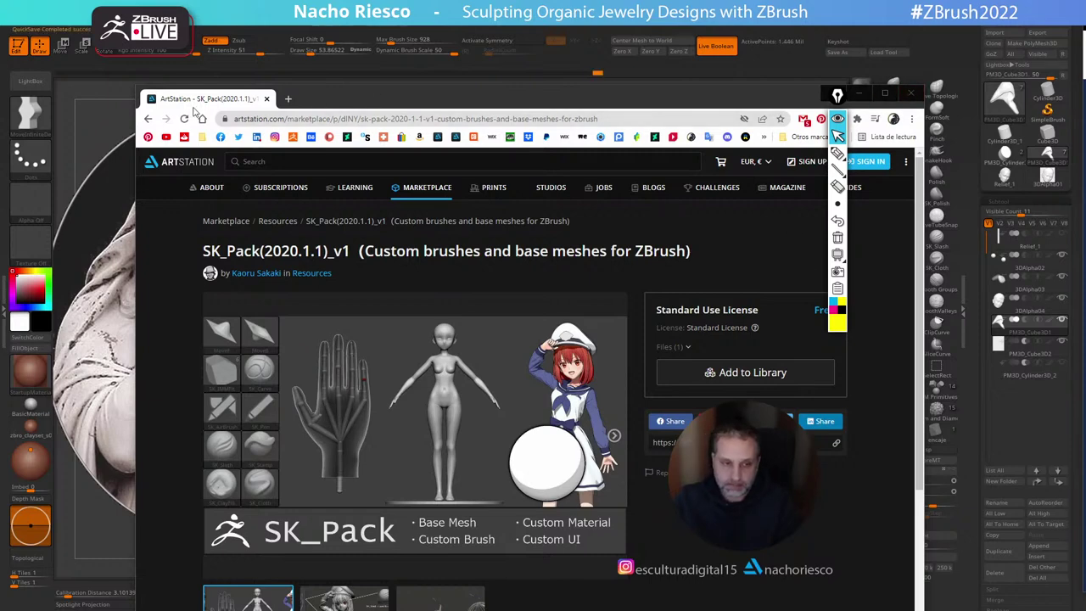
left_click_drag(192, 101, 1085, 120)
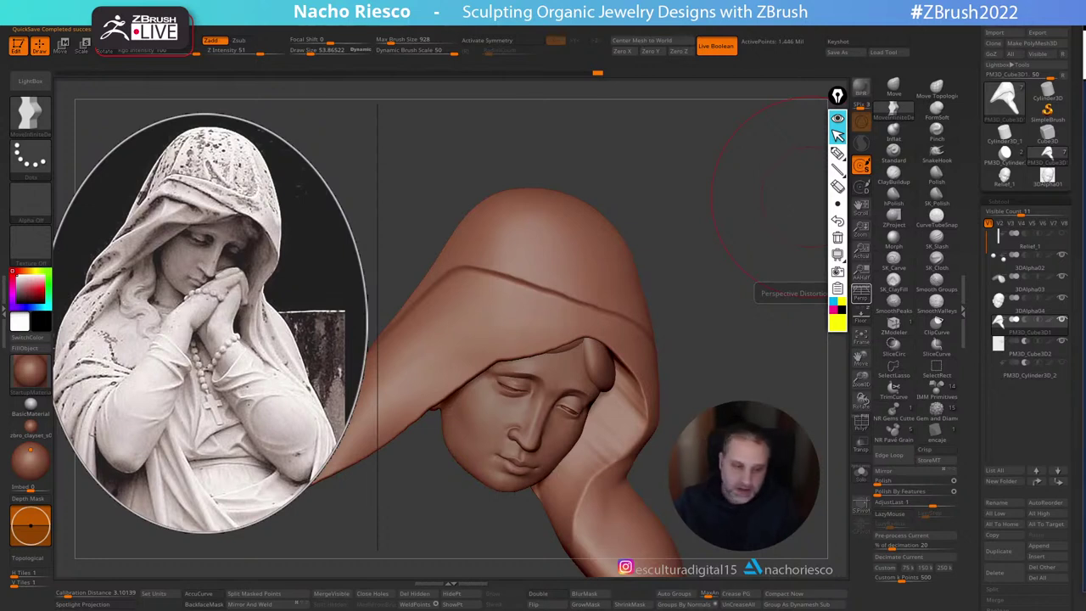
Step: Cut two lengthwise creases down the front of the hood with the SK_Slash brush, using the floor reference image for alignment
mouse_move(722, 383)
left_mouse_down()
mouse_move(714, 396)
mouse_move(766, 365)
mouse_move(780, 402)
mouse_move(798, 399)
left_mouse_up()
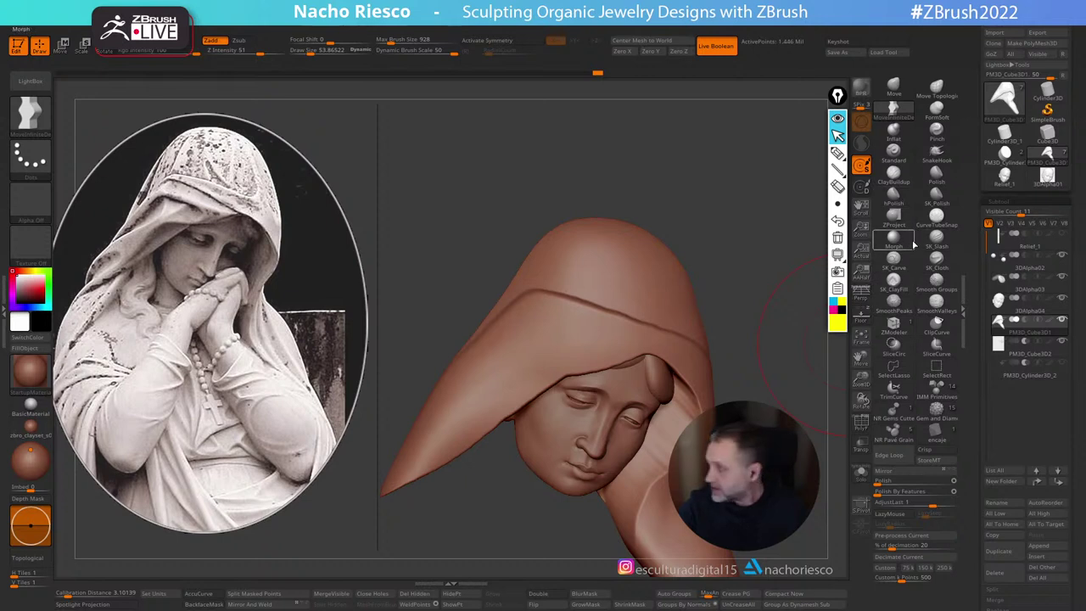
mouse_move(903, 252)
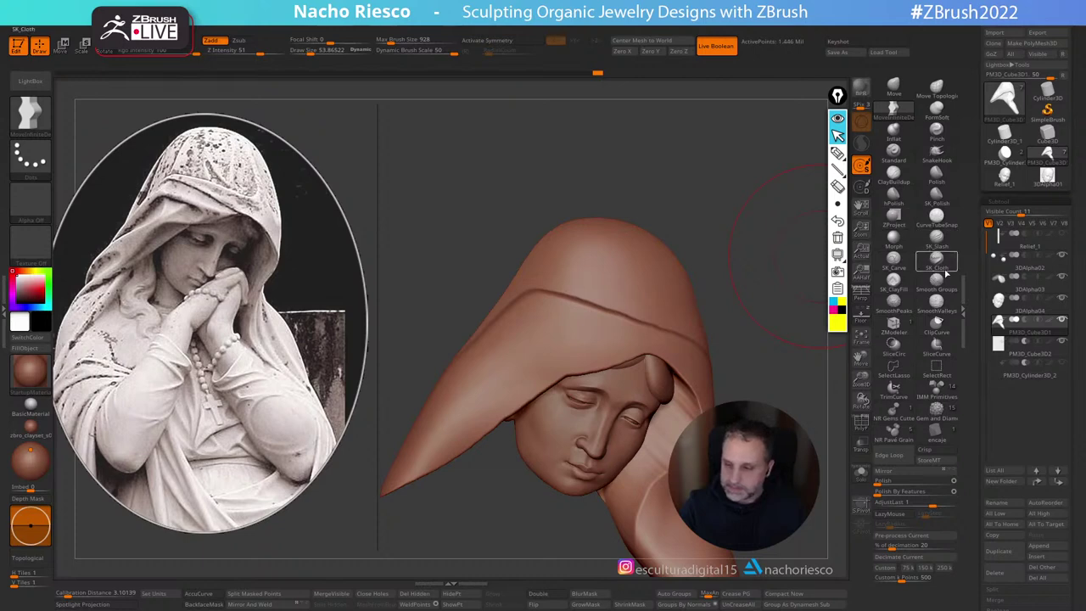
left_click(935, 237)
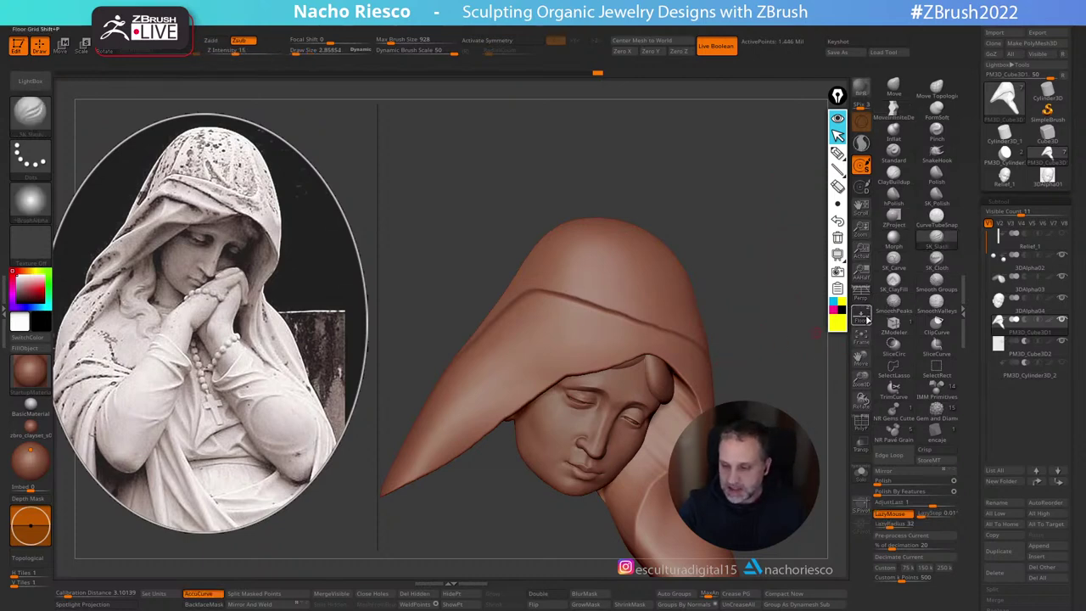
left_click(861, 316)
left_click_drag(574, 342, 578, 342)
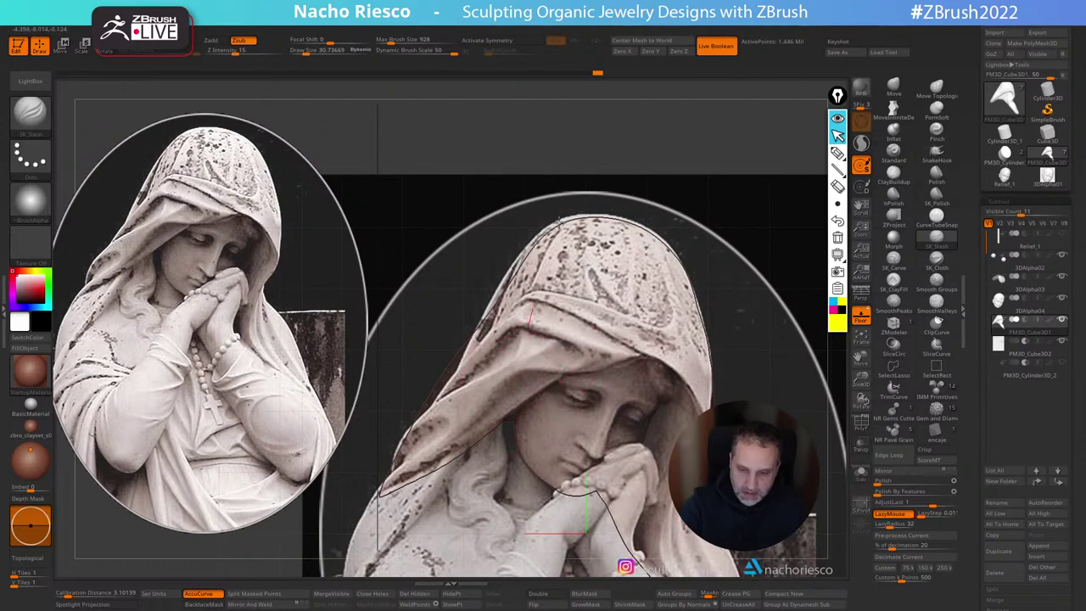
right_click_drag(603, 211, 611, 179, "alt")
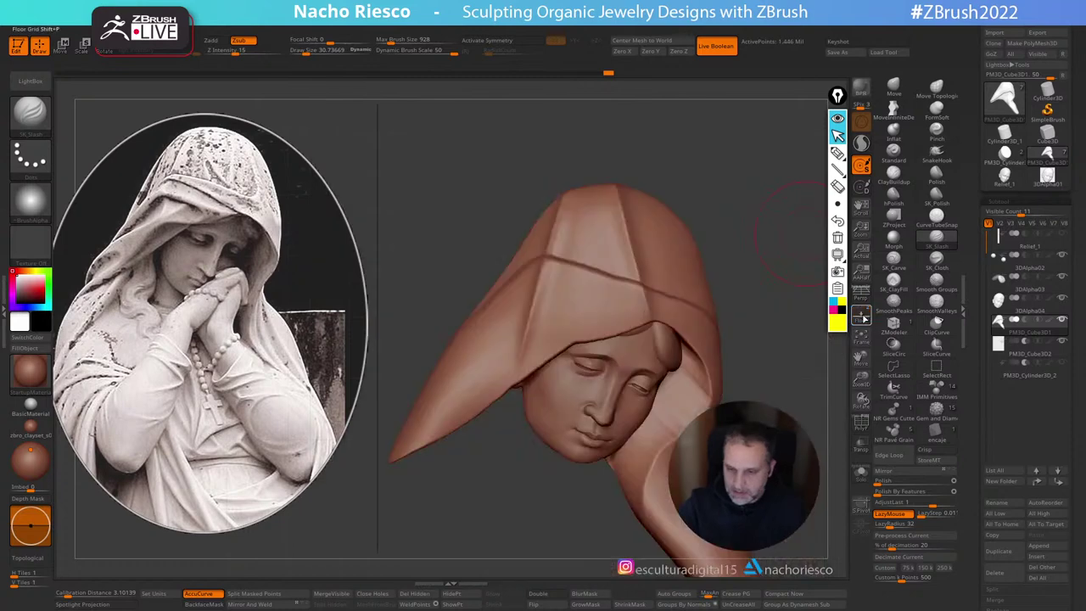
left_click(861, 335)
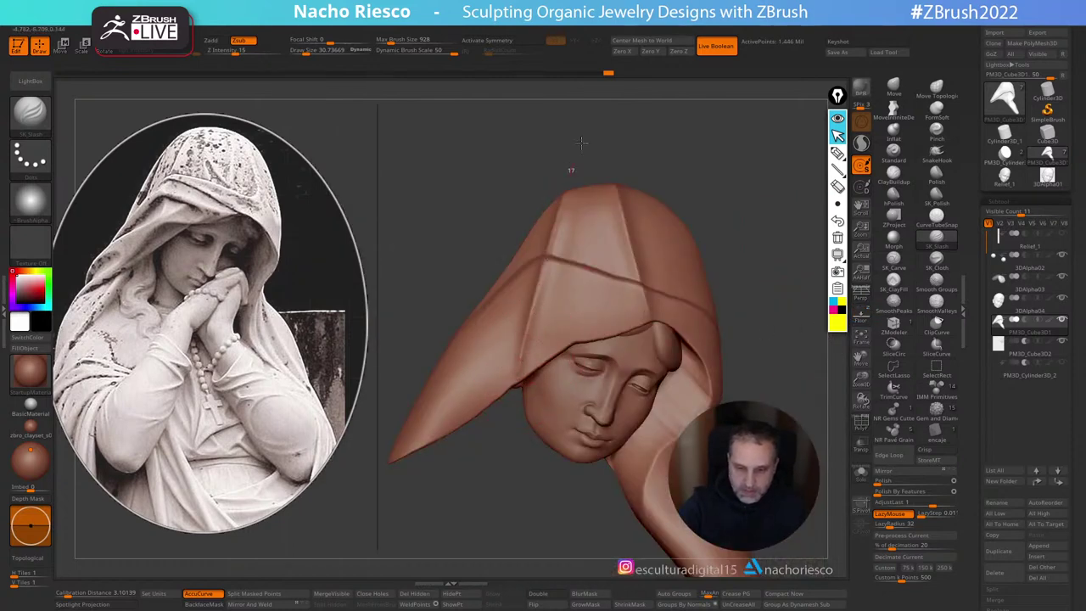
Step: Flatten the hood's front plane between the two creases with the hPolish brush at a draw size of about 33
mouse_move(713, 189)
left_mouse_down()
mouse_move(797, 327)
mouse_move(787, 341)
mouse_move(790, 288)
mouse_move(767, 276)
left_mouse_up()
left_click(895, 204)
key("s")
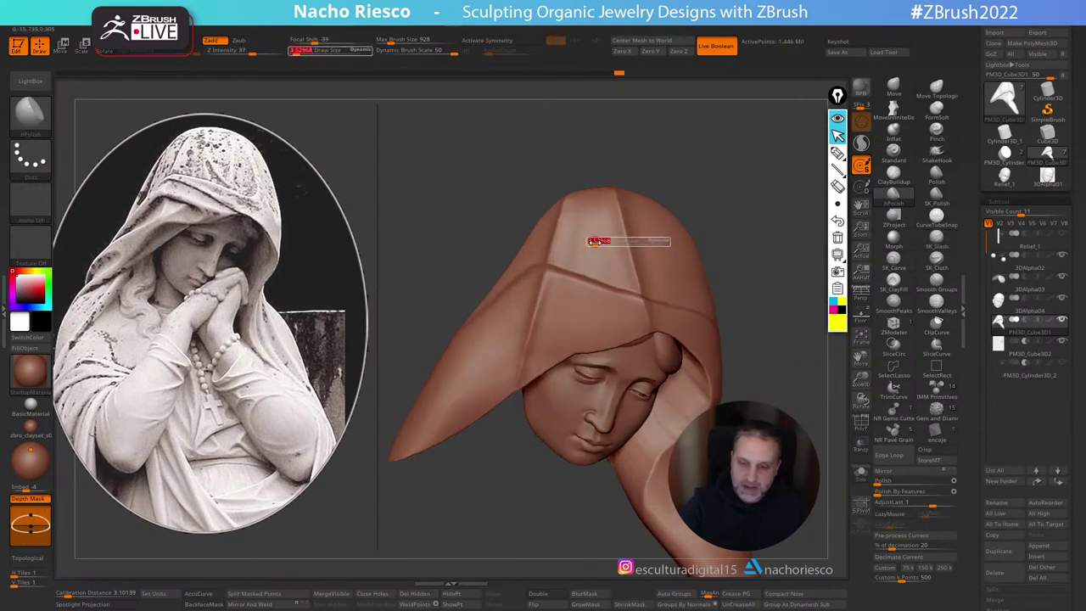
mouse_move(599, 241)
left_mouse_down()
mouse_move(565, 225)
mouse_move(581, 218)
mouse_move(604, 254)
left_mouse_up()
left_click_drag(591, 293, 588, 334, "shift")
mouse_move(740, 265)
left_mouse_down()
mouse_move(733, 185)
mouse_move(627, 280)
left_mouse_up()
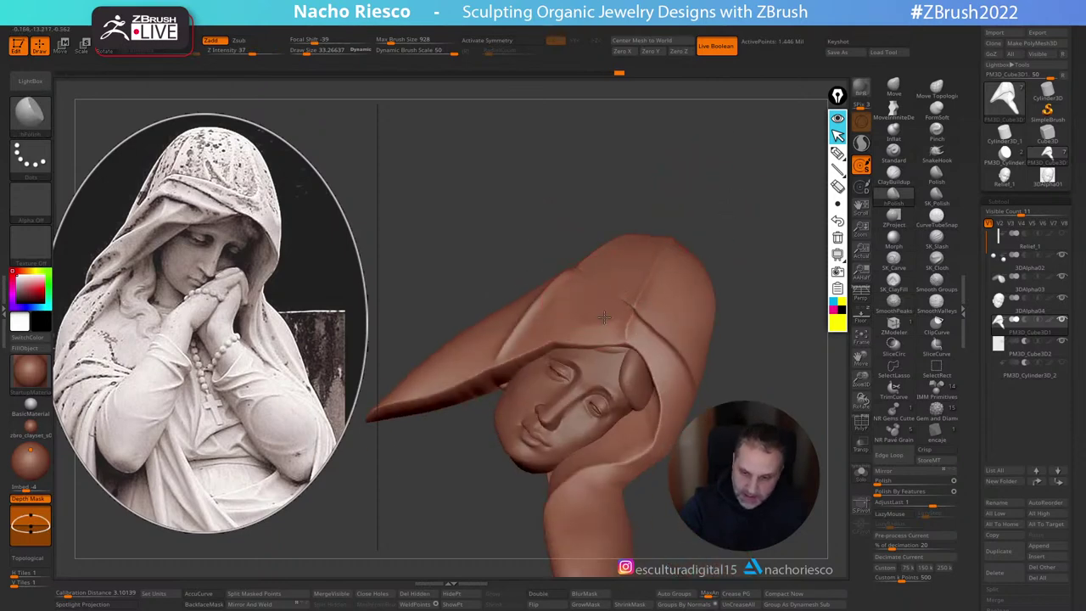
Step: Polish the hood's side plane above the raised hair lock with hPolish to define its edge against the front plane
left_click_drag(753, 236, 714, 251)
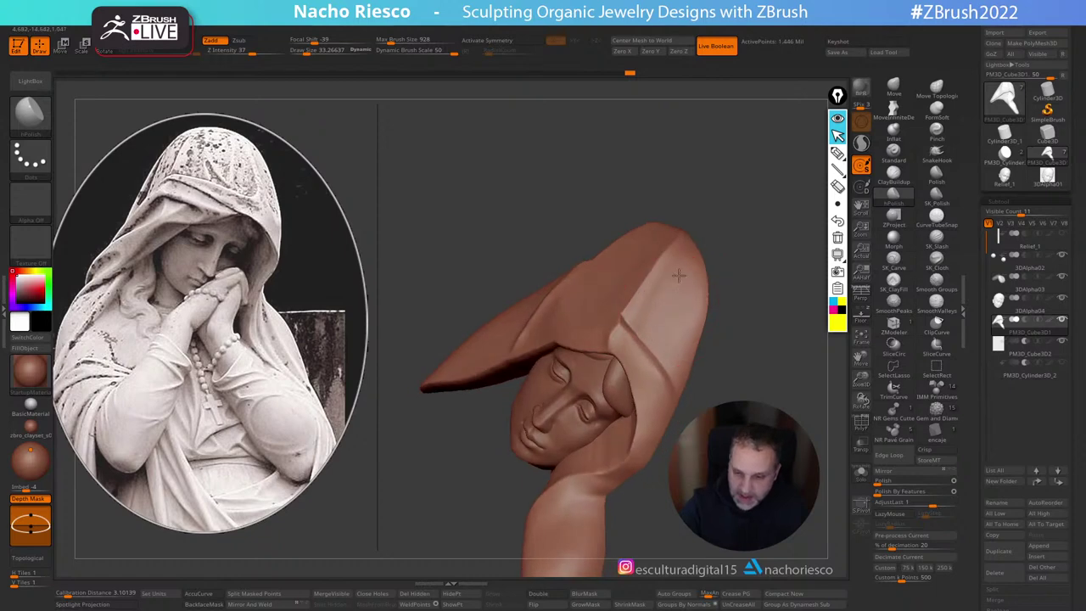
mouse_move(681, 311)
left_mouse_down()
mouse_move(682, 344)
mouse_move(677, 309)
left_mouse_up()
mouse_move(741, 325)
left_mouse_down()
mouse_move(788, 318)
mouse_move(719, 313)
left_mouse_up()
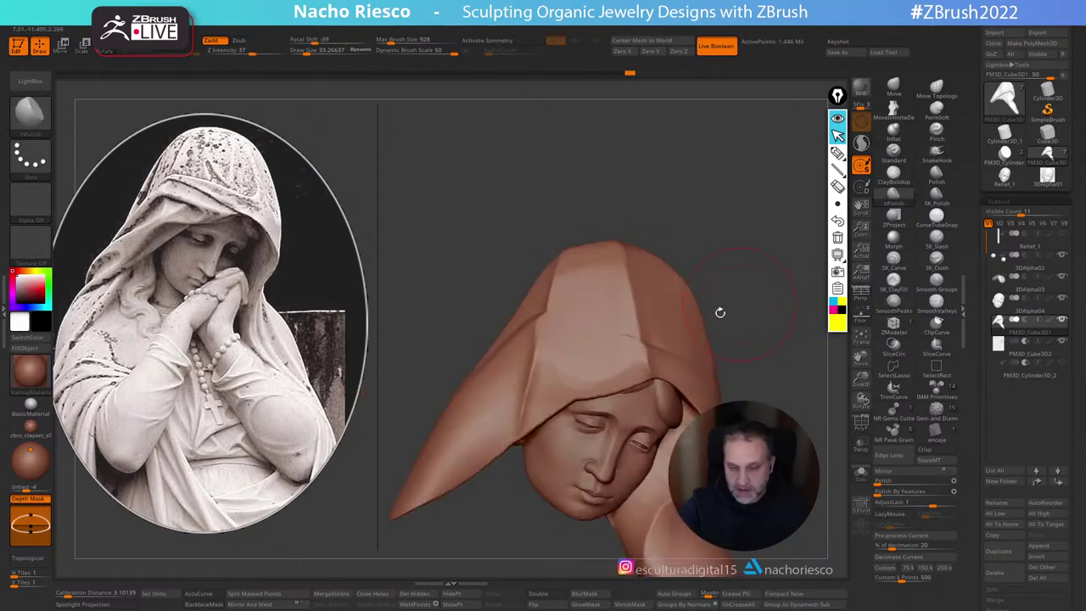
left_click_drag(731, 245, 728, 188, "alt")
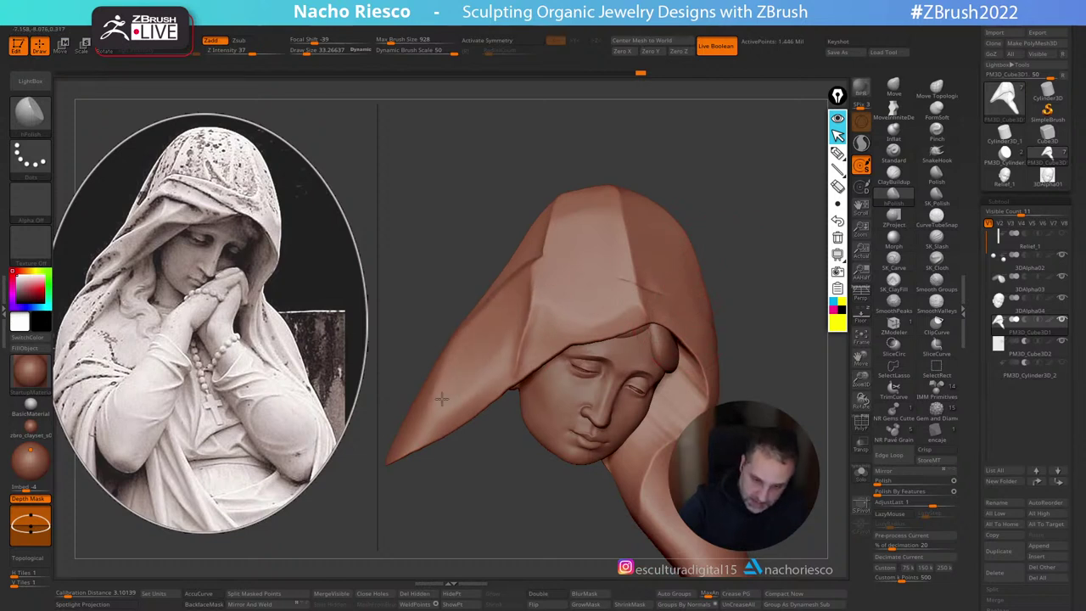
Step: Flatten the long draped side of the hood toward its pointed tip with the hPolish brush
left_click_drag(431, 458, 500, 446)
left_click_drag(507, 278, 435, 373)
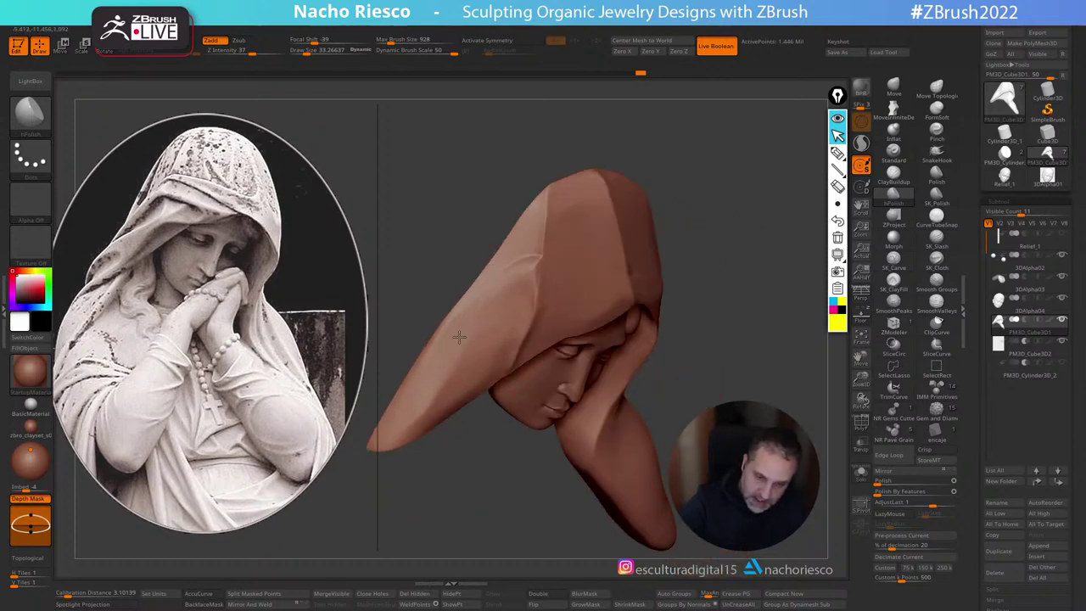
left_click(907, 201)
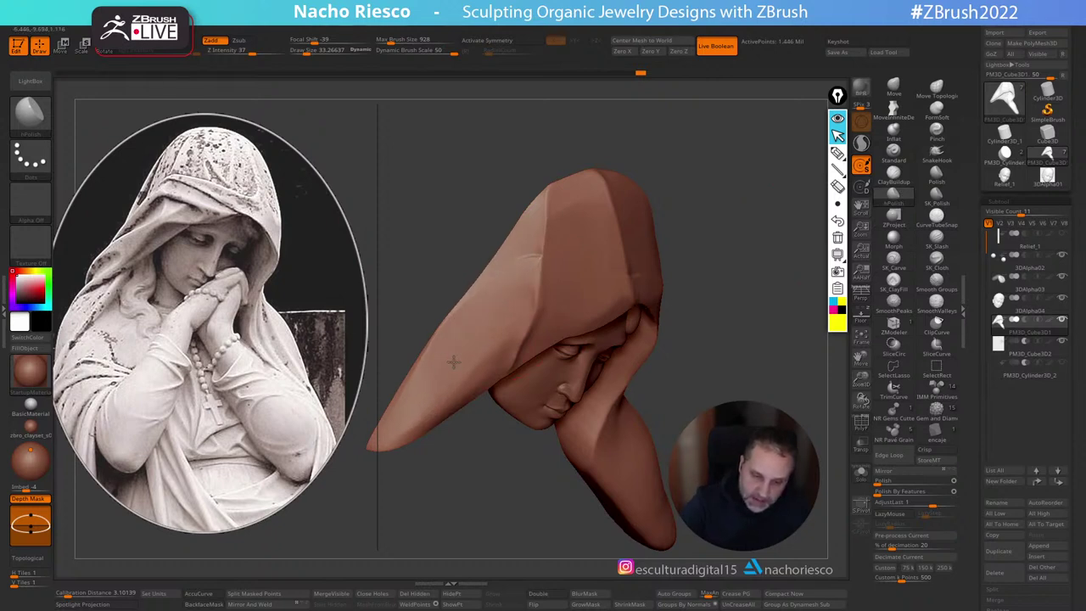
left_click_drag(465, 443, 494, 439)
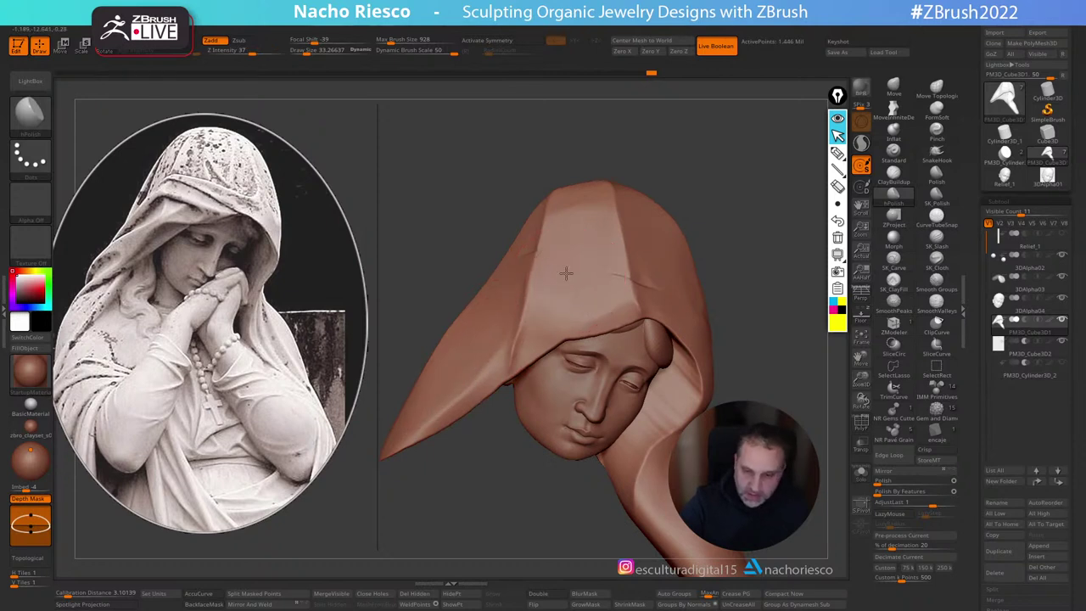
Step: Polish the veil fold beside the cheek with hPolish, reducing the draw size to about 20
mouse_move(750, 253)
left_mouse_down()
mouse_move(763, 213)
mouse_move(770, 283)
mouse_move(791, 281)
mouse_move(764, 290)
mouse_move(768, 322)
left_mouse_up()
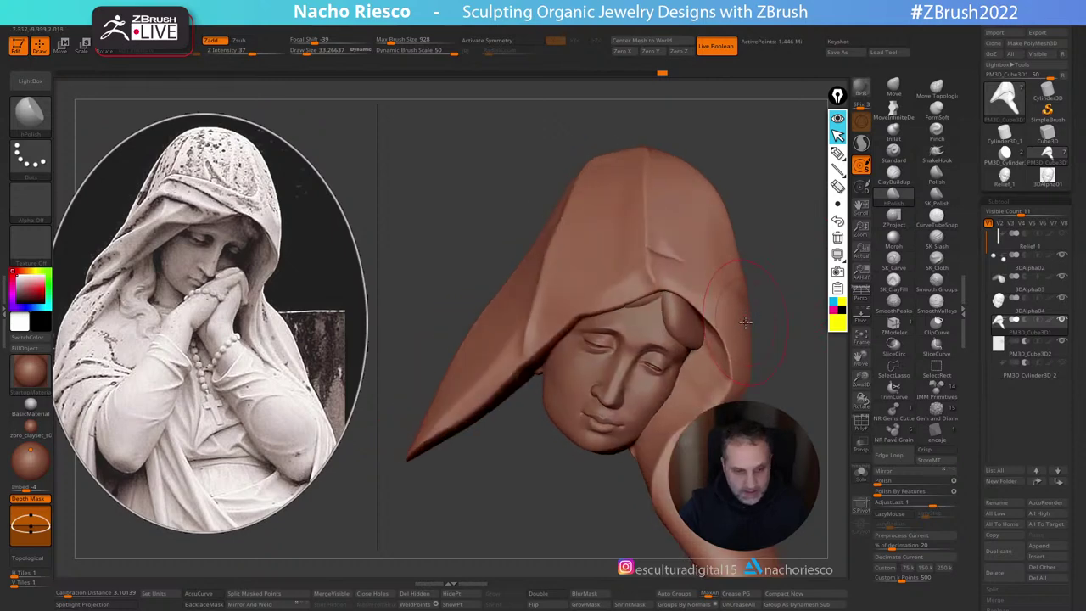
left_click_drag(743, 369, 687, 429)
key("s")
mouse_move(705, 387)
left_mouse_down()
mouse_move(653, 439)
mouse_move(666, 419)
left_mouse_up()
key("s")
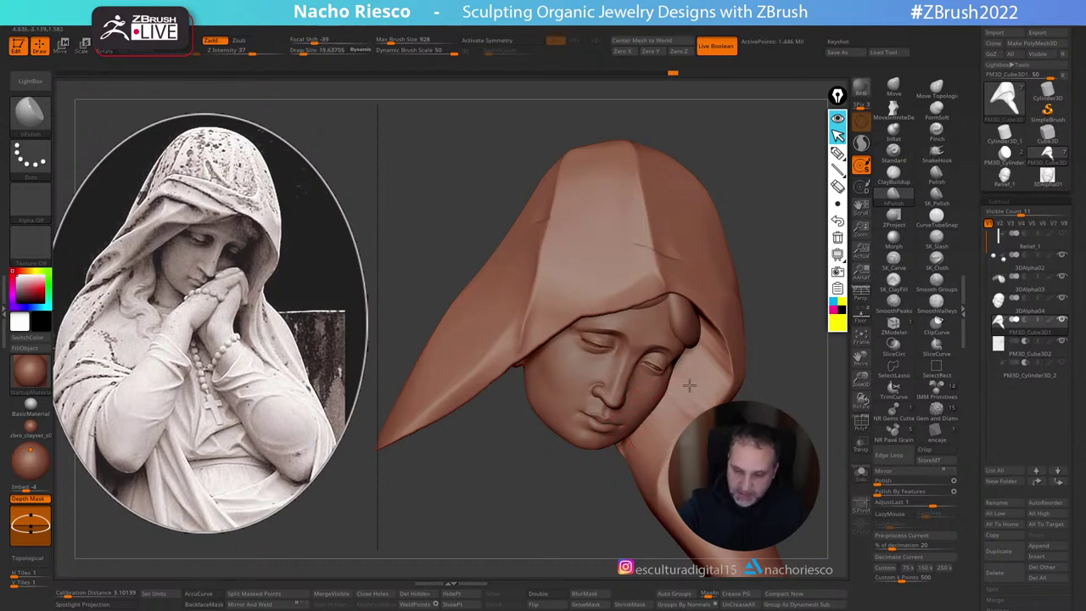
left_click_drag(772, 288, 675, 265, "alt")
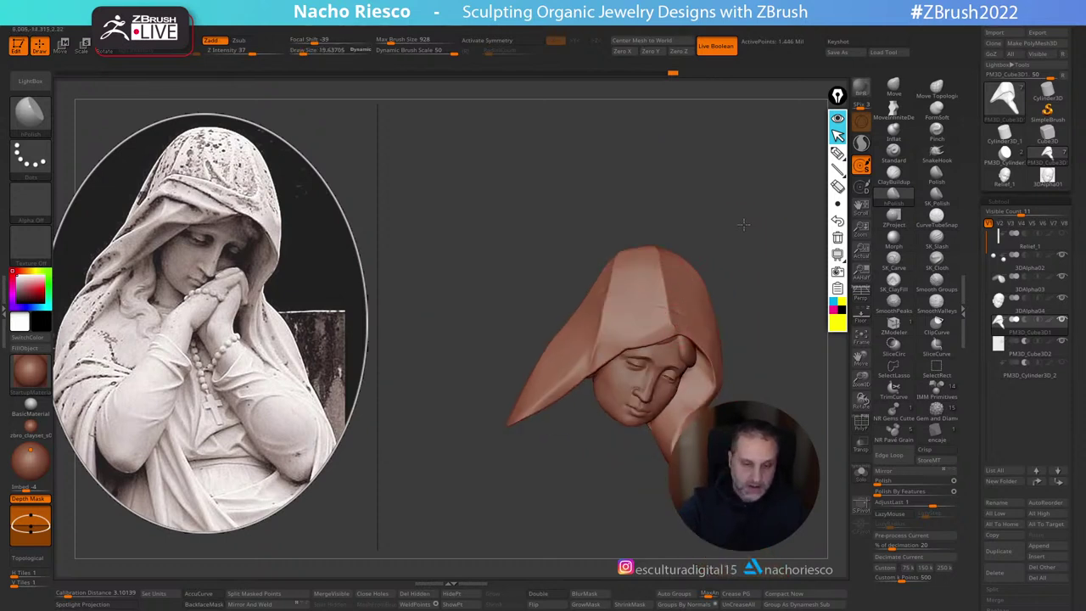
left_click_drag(743, 223, 684, 270, "alt")
mouse_move(767, 216)
left_mouse_down("alt")
mouse_move(763, 186)
mouse_move(780, 212)
left_mouse_up("alt")
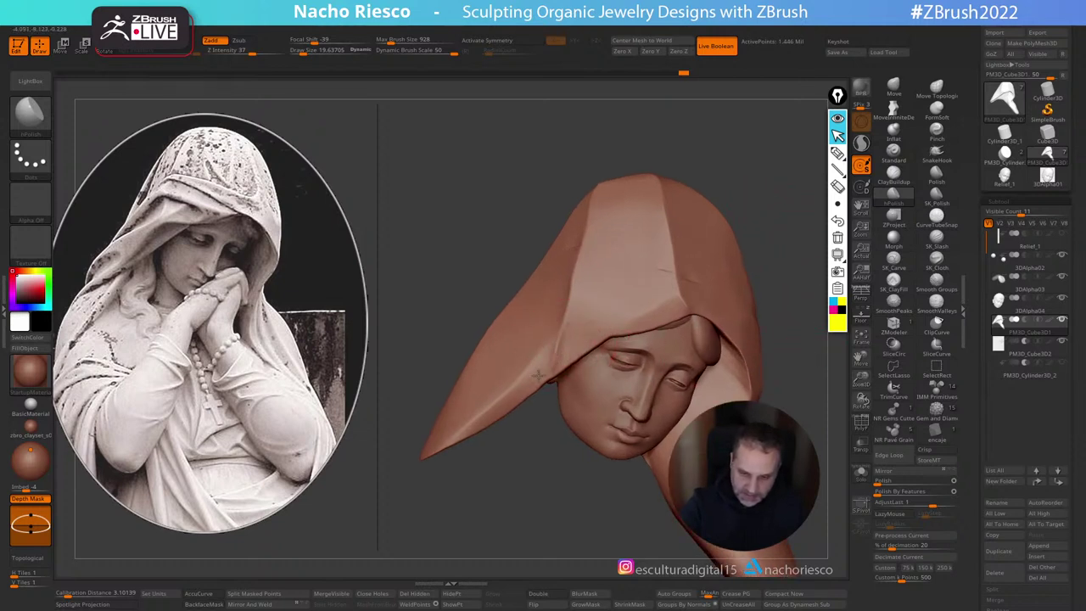
Step: Switch to the Move brush with AccuCurve enabled and browse the brush popup for its curve settings
left_click(897, 90)
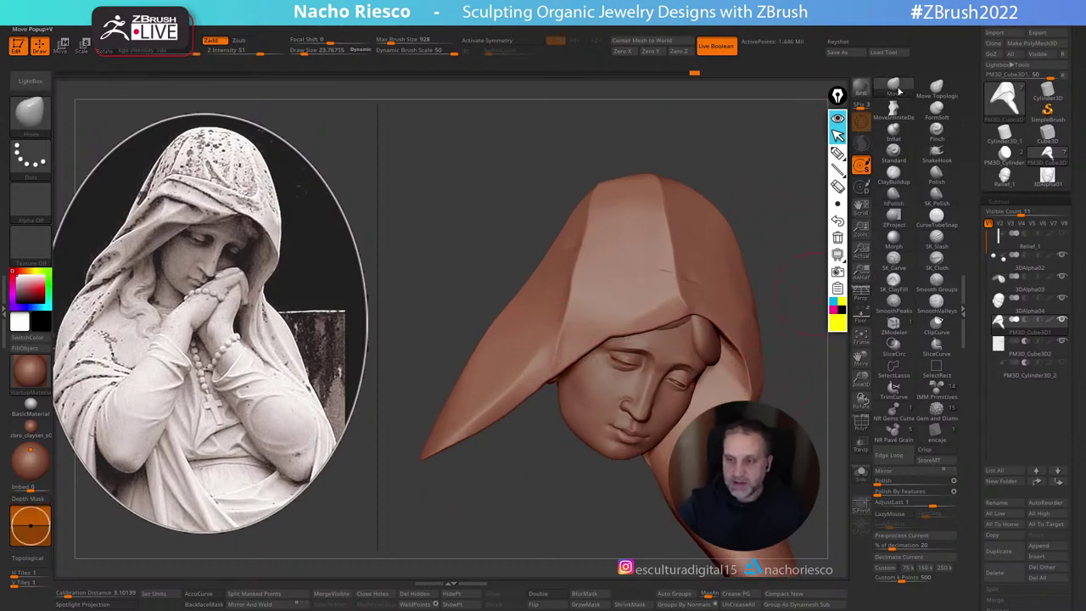
left_click(203, 596)
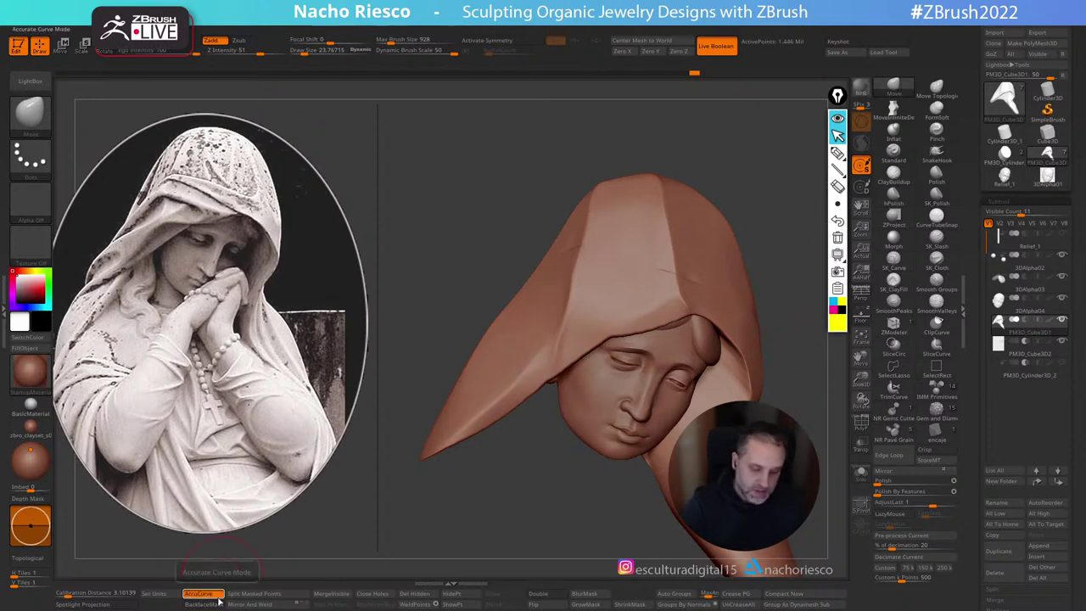
key("b")
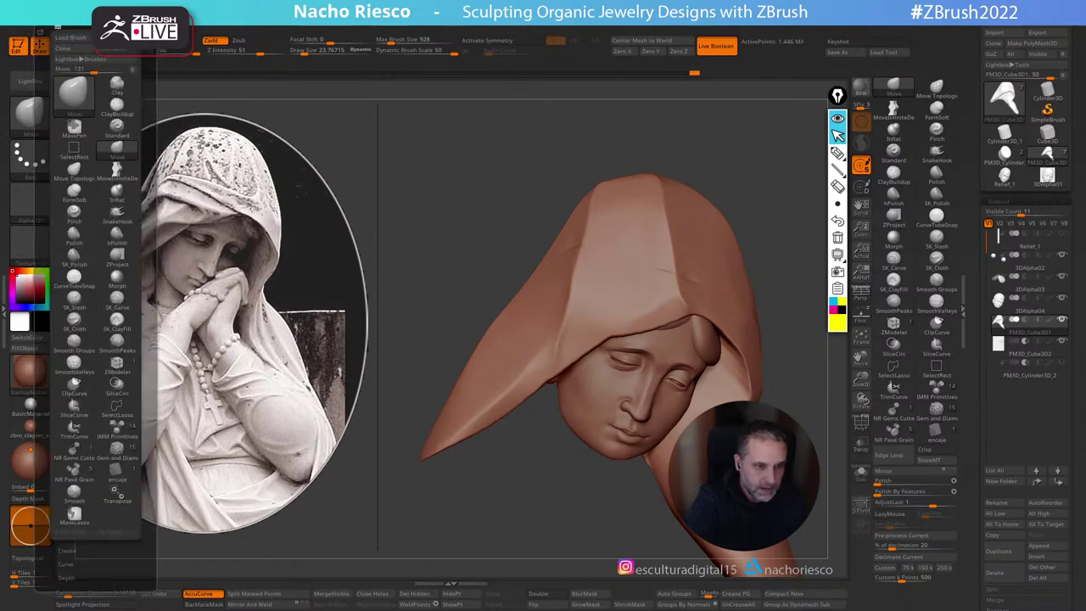
left_click_drag(140, 535, 138, 364)
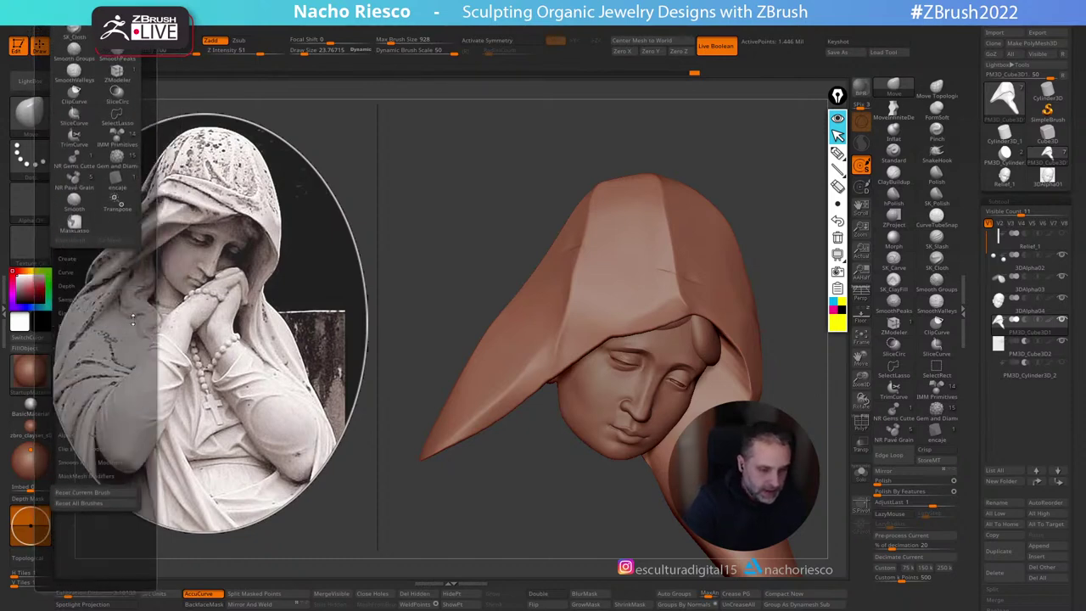
Step: Dock the Brush palette in the side tray, expand its Curve settings, switch AccuCurve off and on again, and collapse the tray
left_click(4, 302)
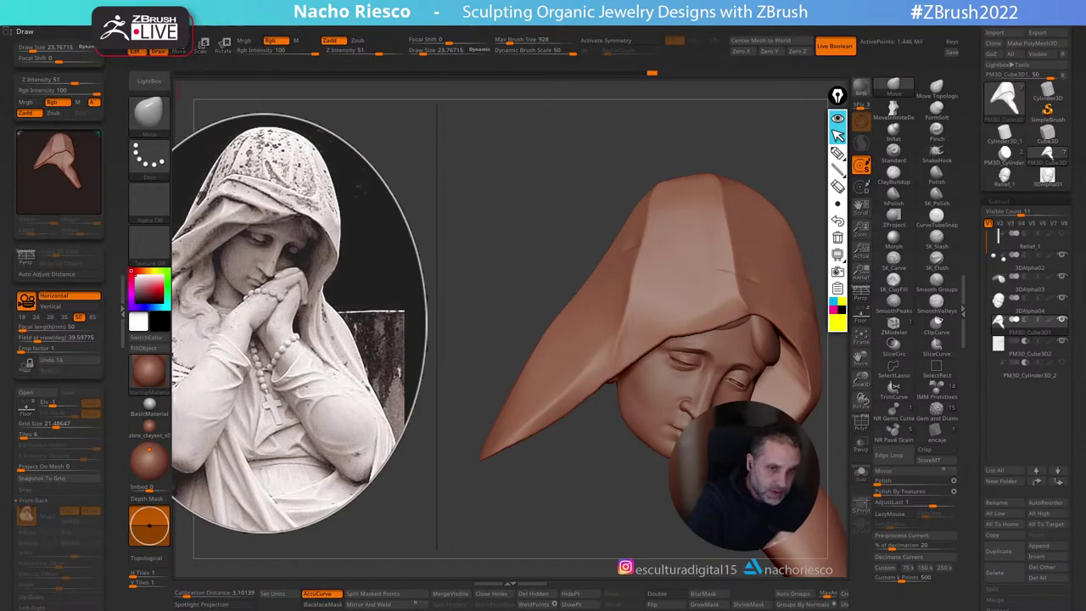
left_click(163, 17)
left_click_drag(159, 32, 61, 119)
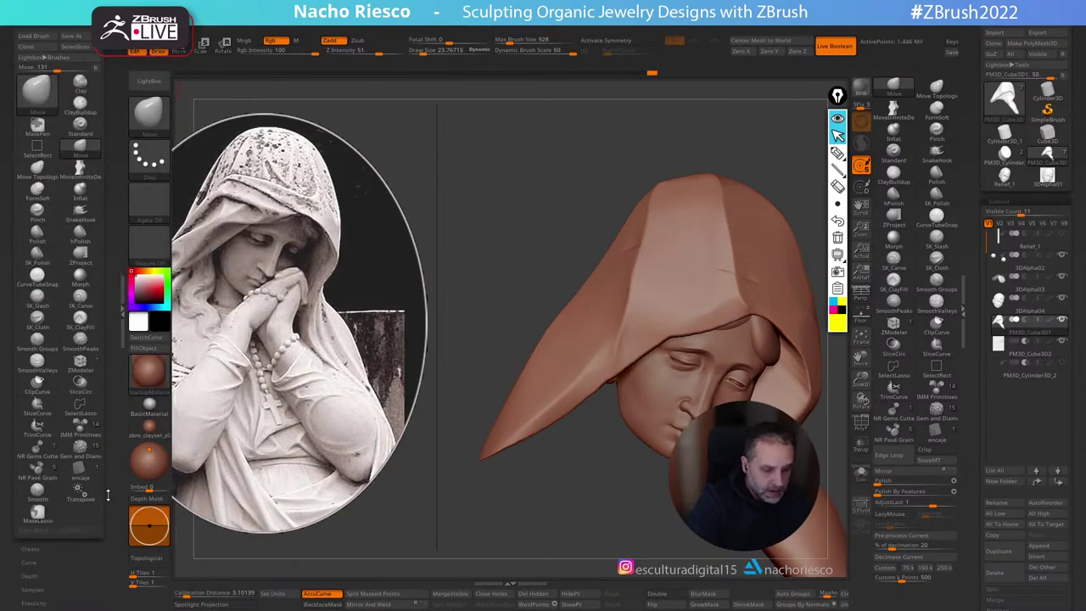
scroll(108, 497, "down", 5)
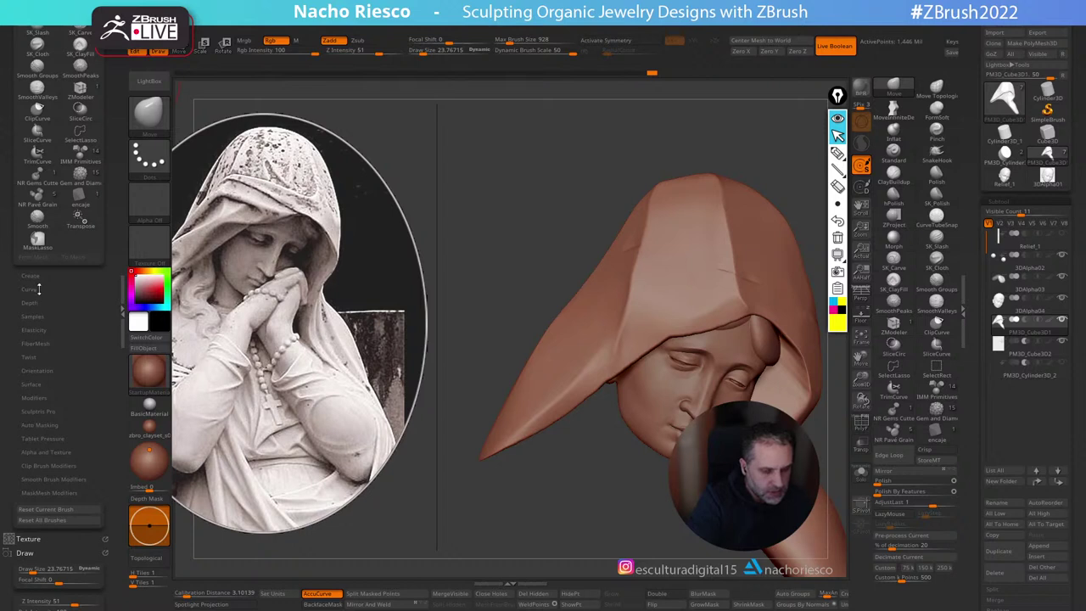
left_click(34, 288)
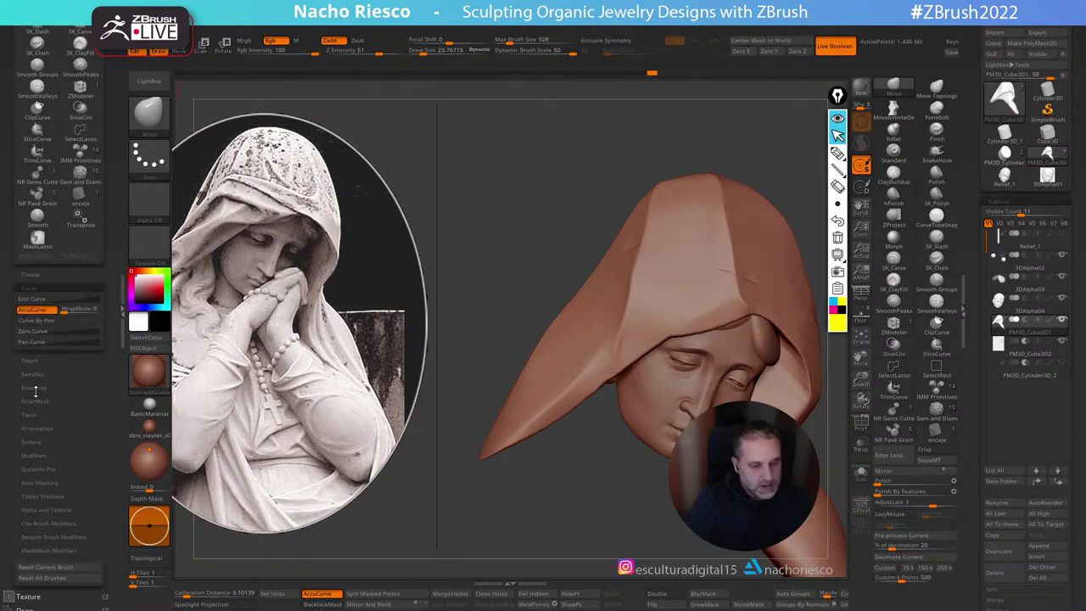
left_click(40, 312)
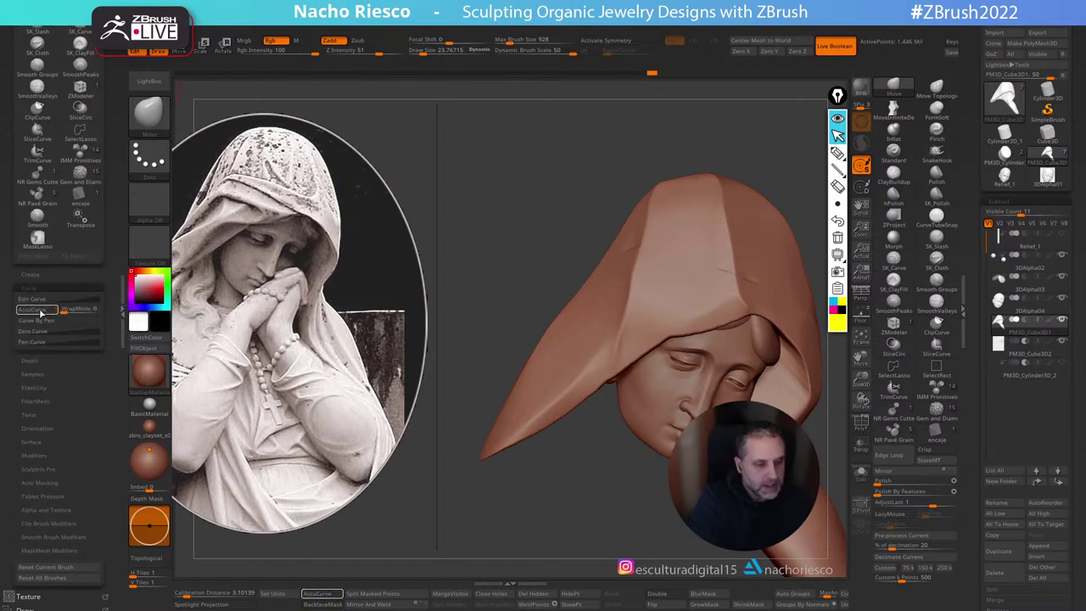
left_click(38, 310)
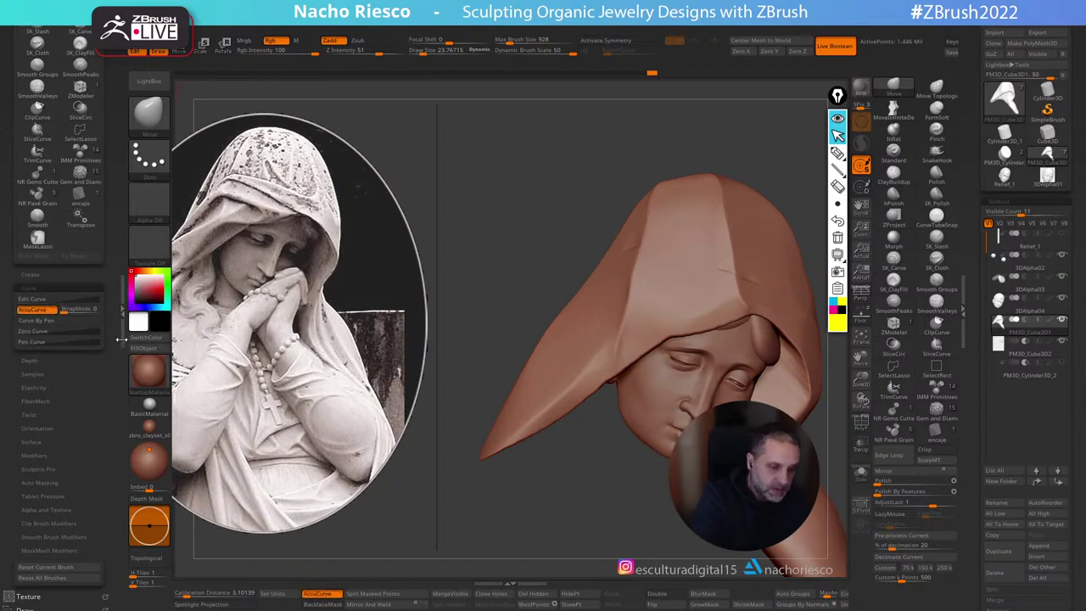
left_click(121, 333)
Step: Compare the hood with the floor reference, turn off AccuCurve, and reshape the veil beside the cheek with Move at draw size about 26
left_click_drag(782, 229, 709, 263)
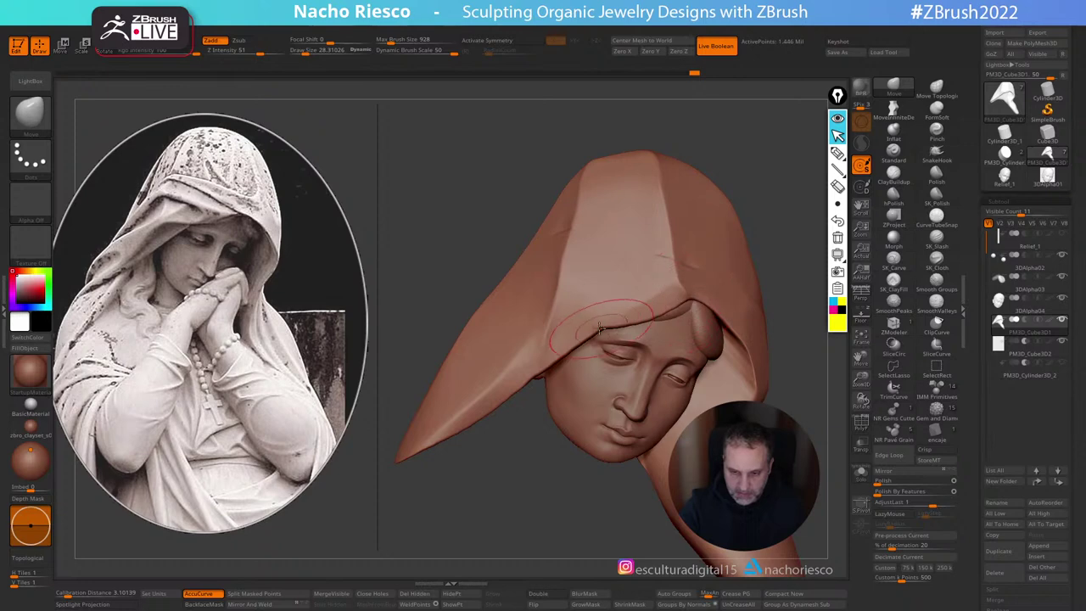
left_click(862, 315)
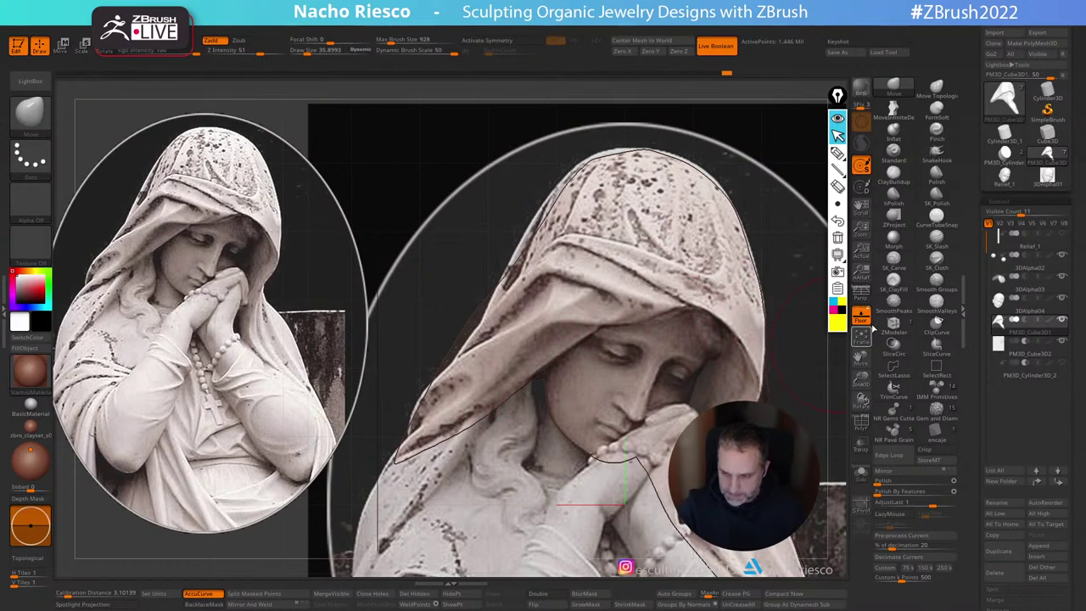
left_click(862, 315)
left_click_drag(820, 444, 708, 396)
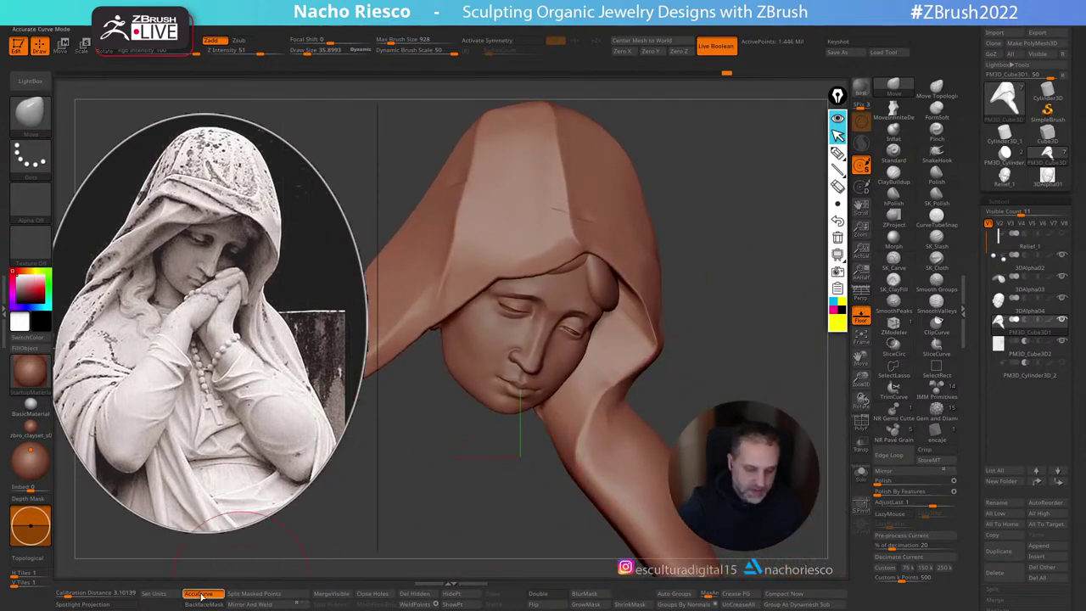
left_click(201, 595)
key("s")
left_click_drag(664, 348, 660, 348)
left_click_drag(638, 434, 700, 415)
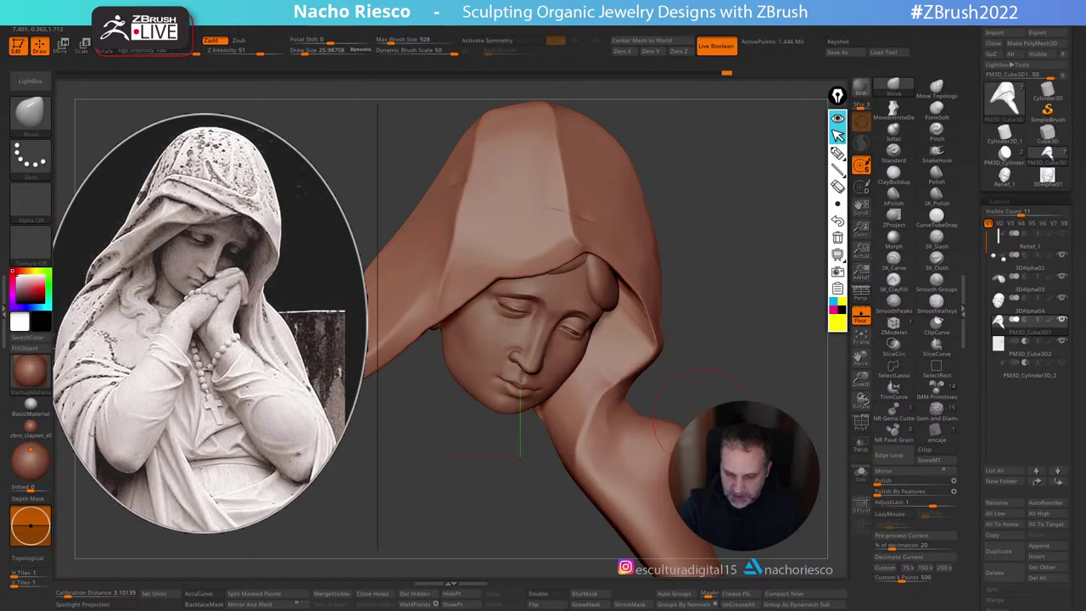
Step: Undo the last Move stroke on the veil, switch AccuCurve back on and set the draw size to about 39
key("ctrl+z")
left_click(206, 597)
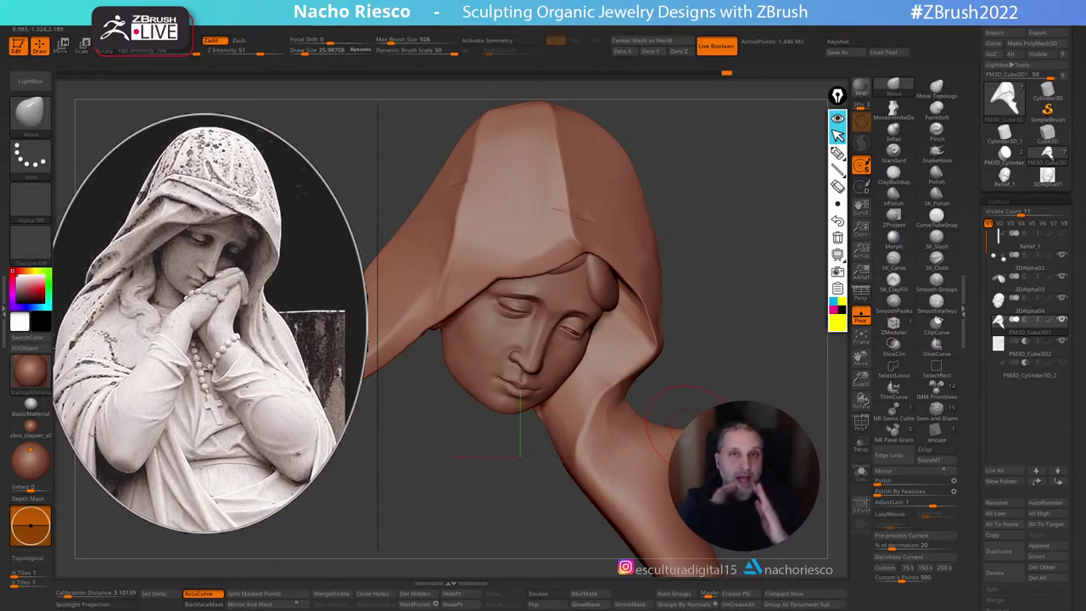
mouse_move(719, 355)
left_mouse_down()
mouse_move(691, 342)
mouse_move(751, 313)
mouse_move(600, 299)
left_mouse_up()
key("s")
left_click(679, 344)
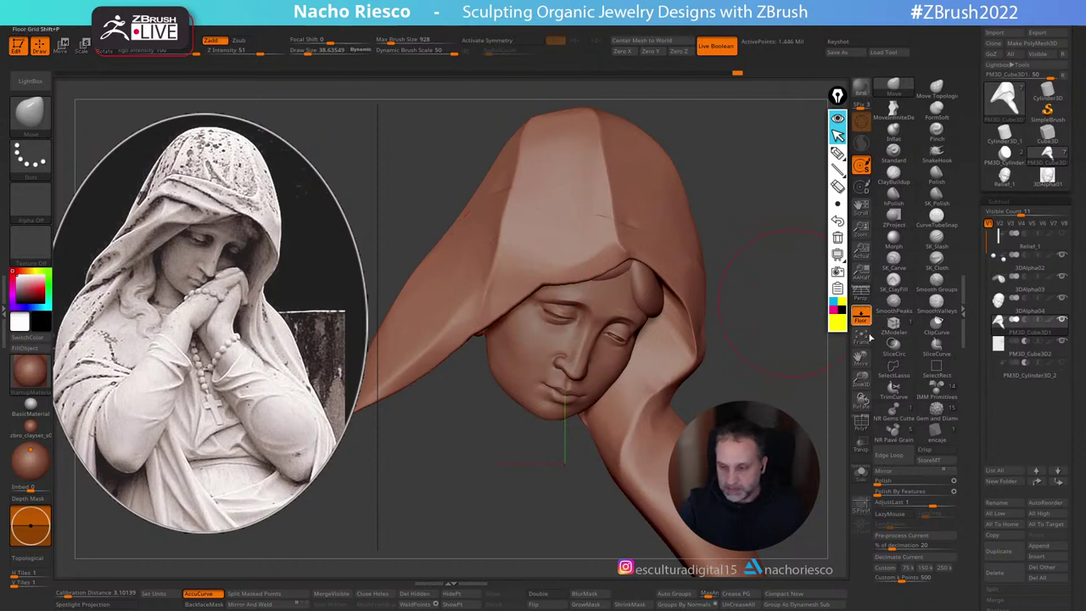
left_click(861, 293)
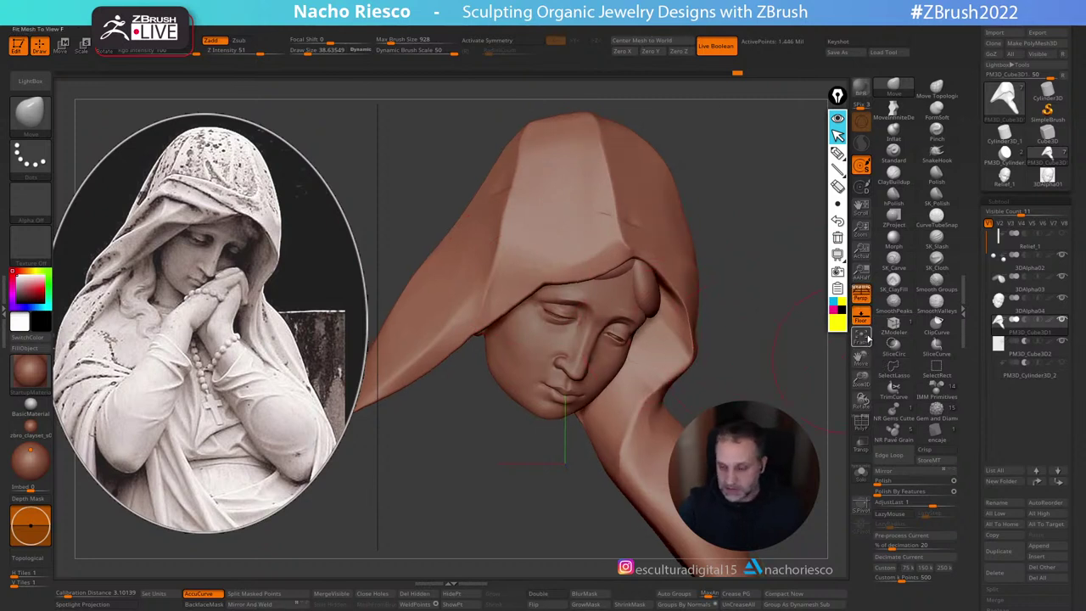
left_click(863, 296)
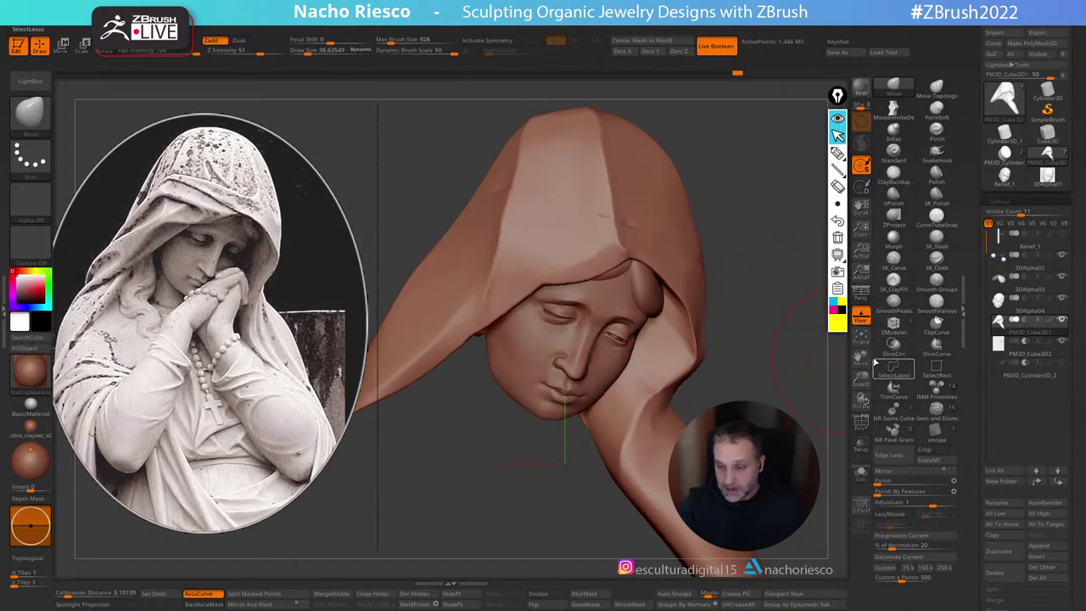
Step: Show the floor reference, reshape the hood's outline to the statue with Move at draw sizes about 57 and 47, and hide the reference
left_click(861, 317)
key("s")
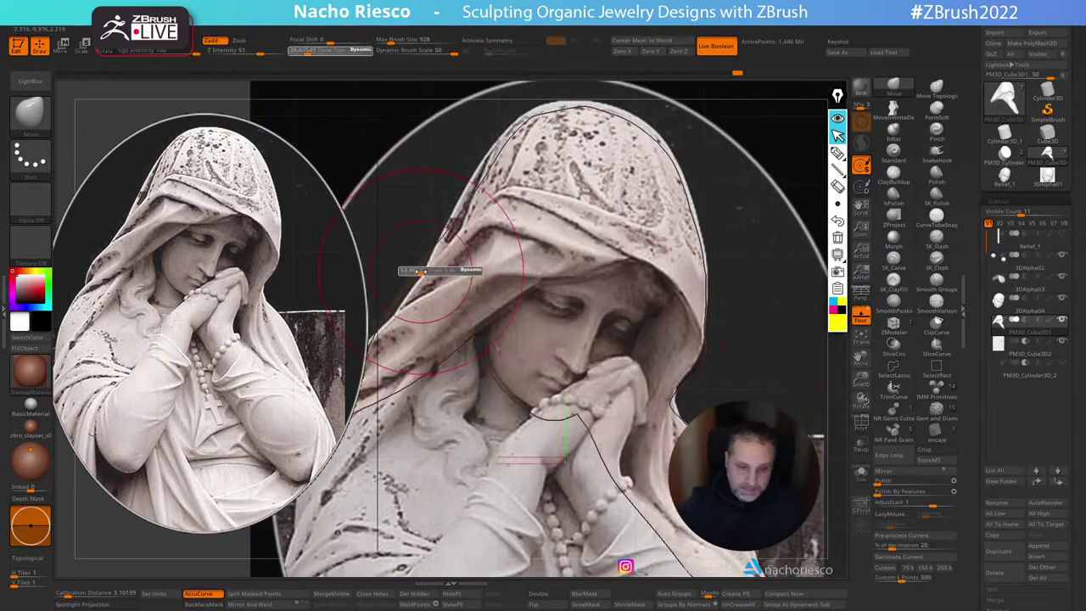
left_click_drag(412, 269, 416, 269)
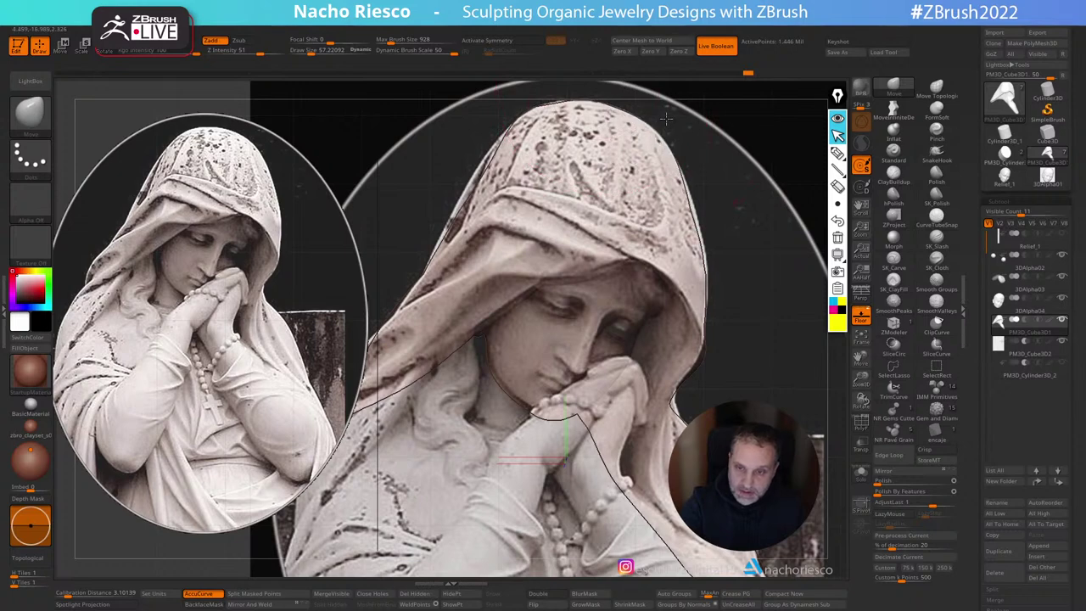
right_click_drag(437, 327, 550, 347, "alt")
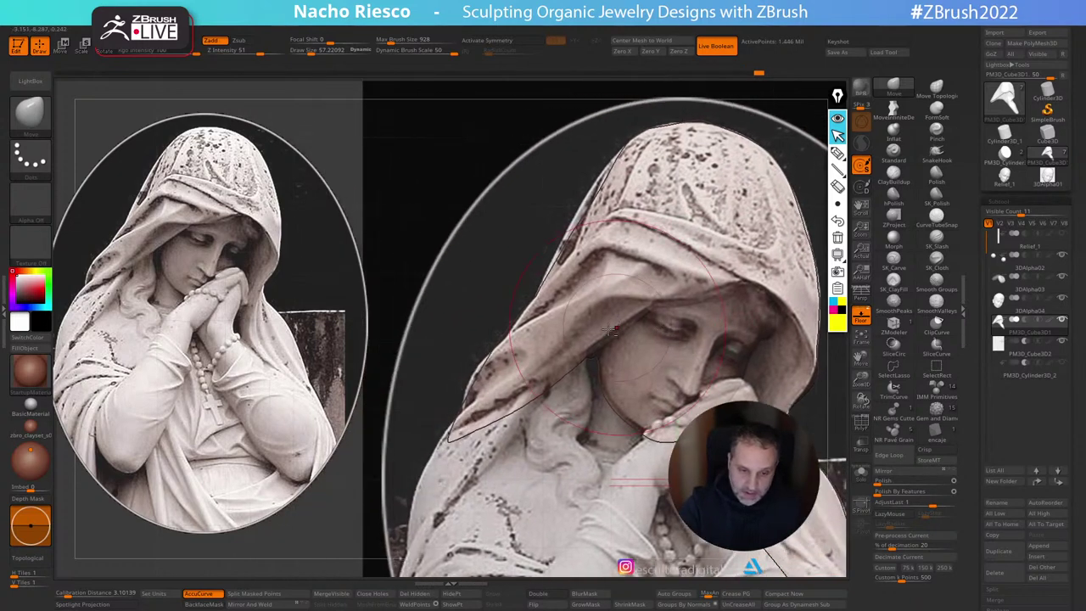
key("s")
left_click_drag(545, 349, 543, 349)
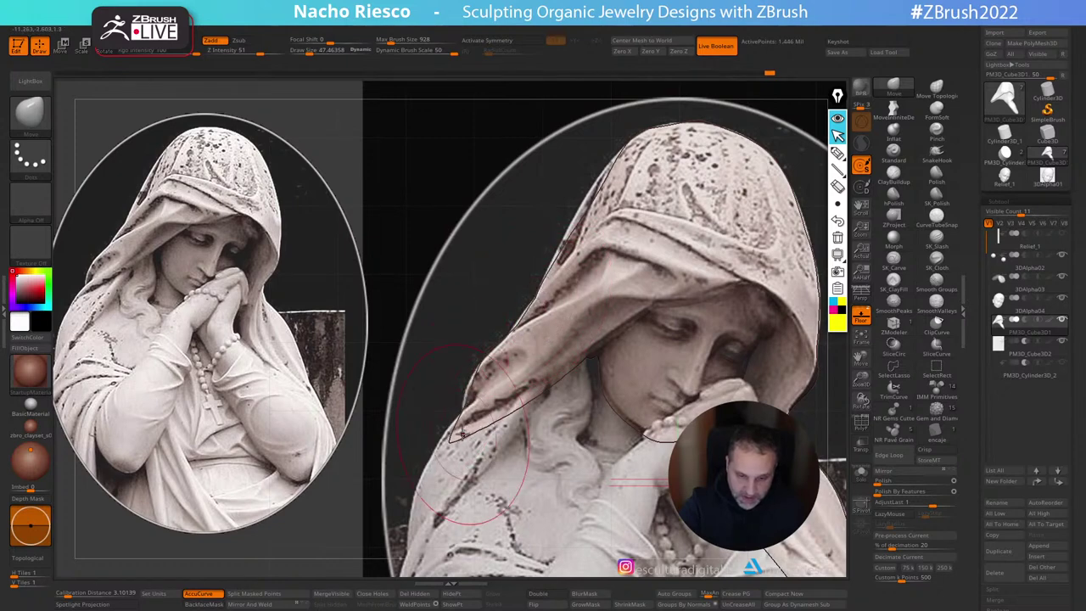
left_click(861, 337)
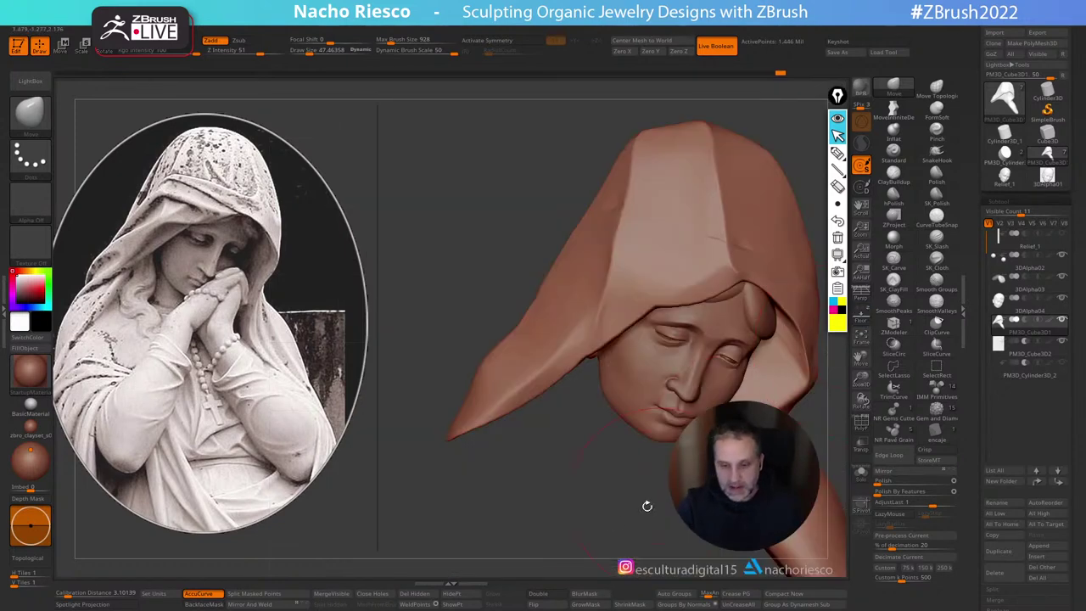
mouse_move(647, 505)
left_mouse_down()
mouse_move(638, 442)
mouse_move(781, 316)
mouse_move(776, 351)
left_mouse_up()
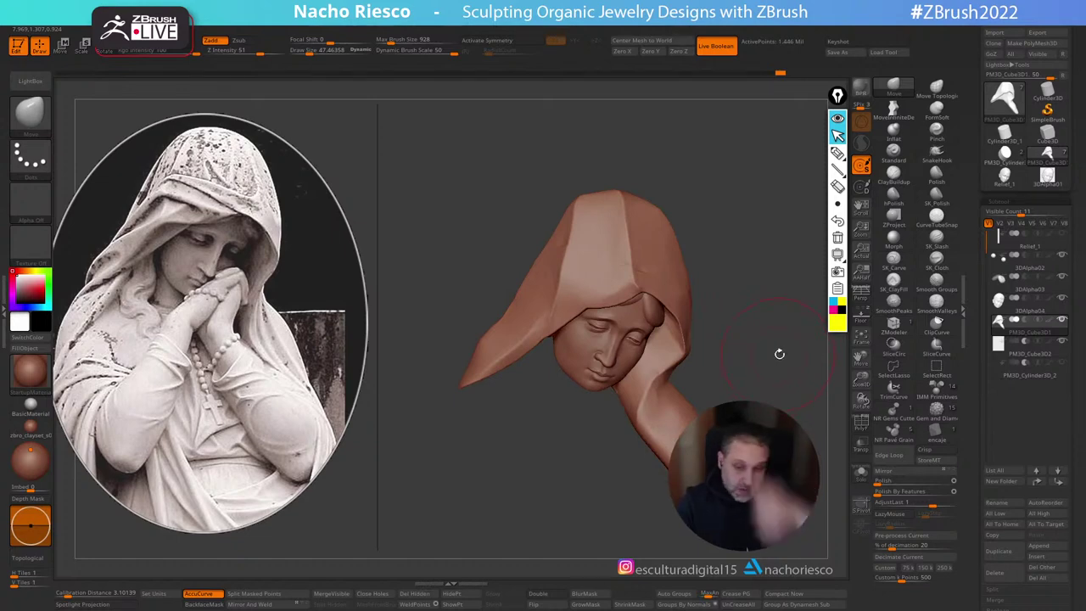
left_click_drag(779, 353, 817, 372)
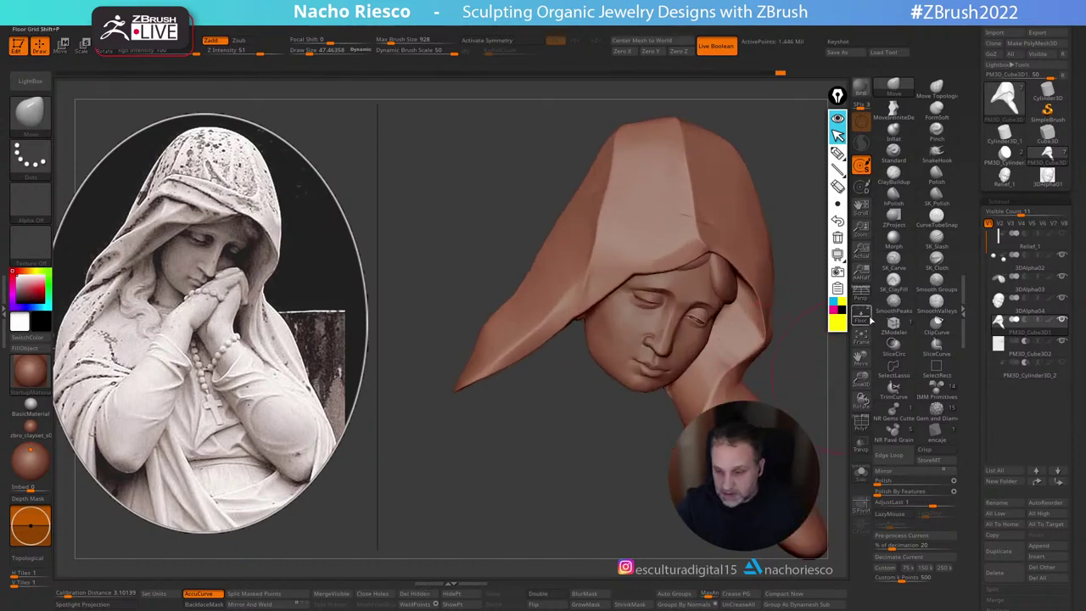
Step: Lasso-mask the hood's front brim above the face by tracing its fold on the floor reference, and hide the reference
left_click(861, 319)
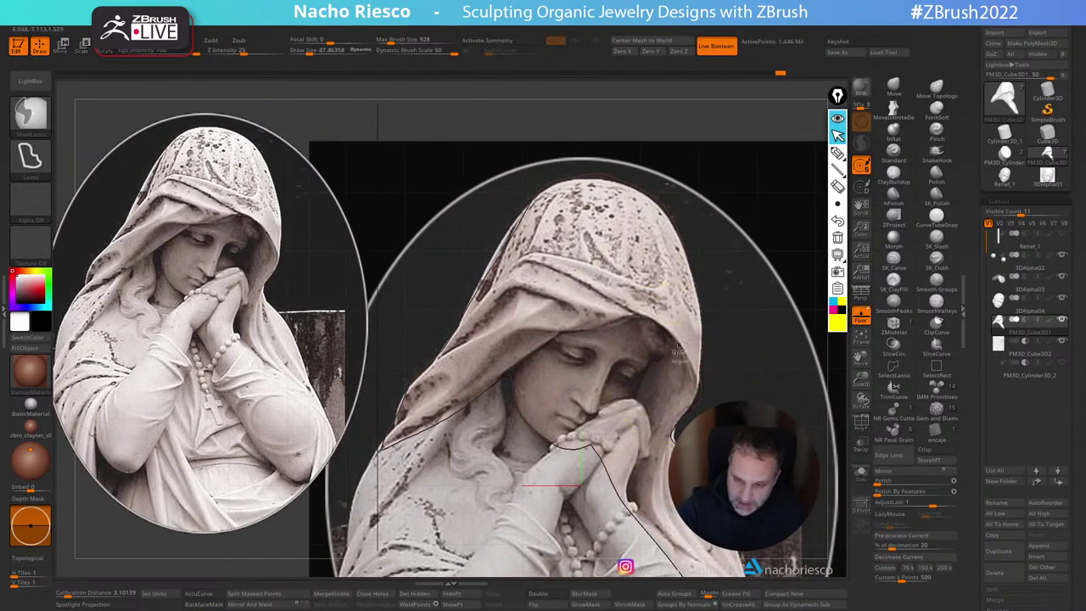
mouse_move(578, 281)
left_mouse_down("ctrl")
mouse_move(521, 260)
mouse_move(383, 419)
left_mouse_up("ctrl")
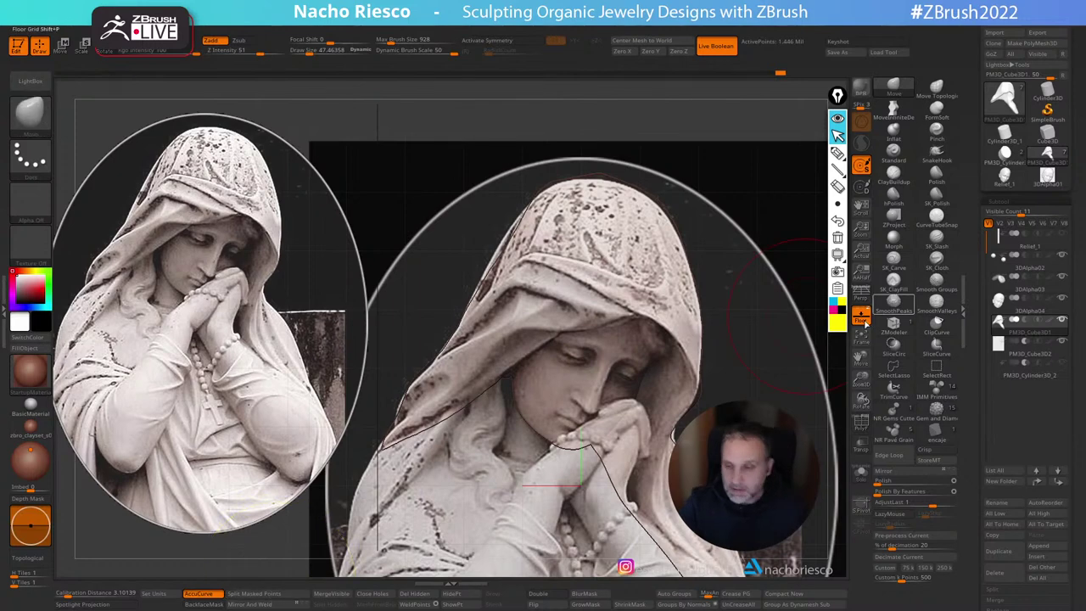
left_click(861, 315)
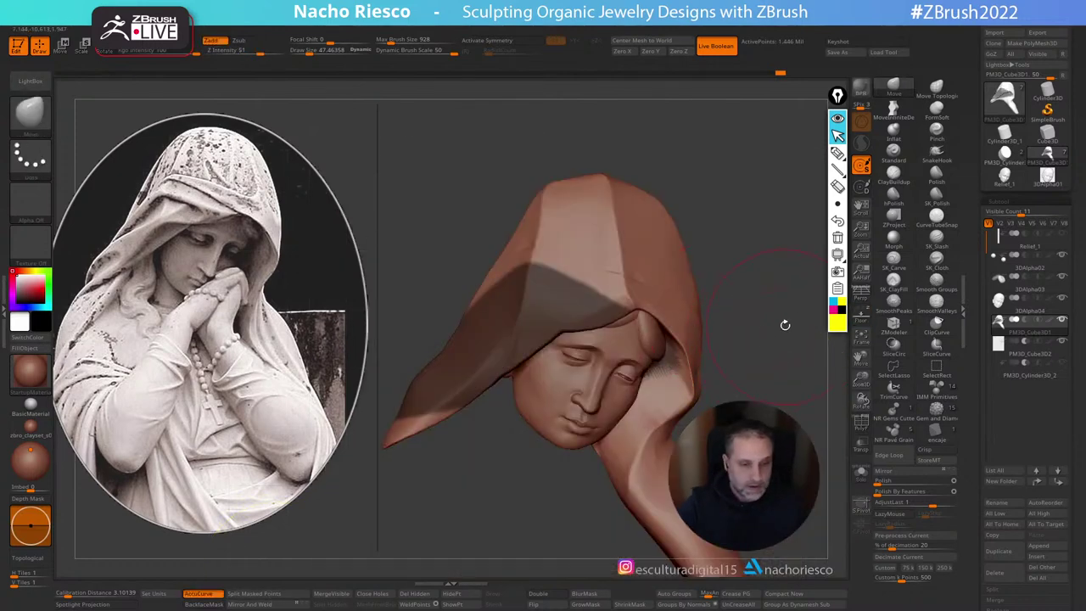
Step: Invert the mask, shape the brim's depth with the Move brush at draw size about 61, and clear the mask
key("b")
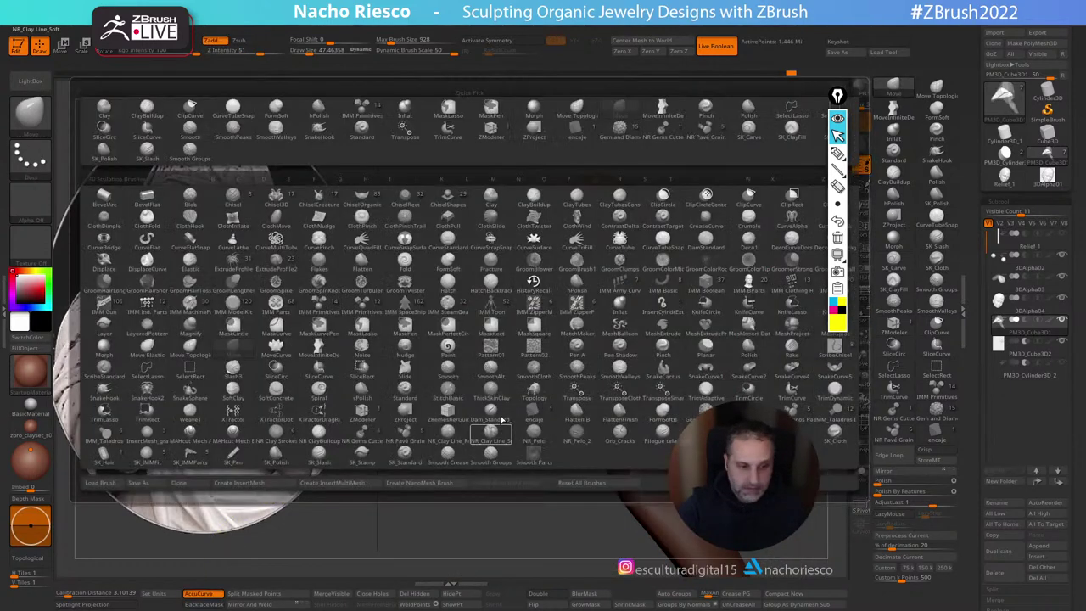
key("m")
key("v")
key("s")
left_click_drag(677, 306, 679, 305)
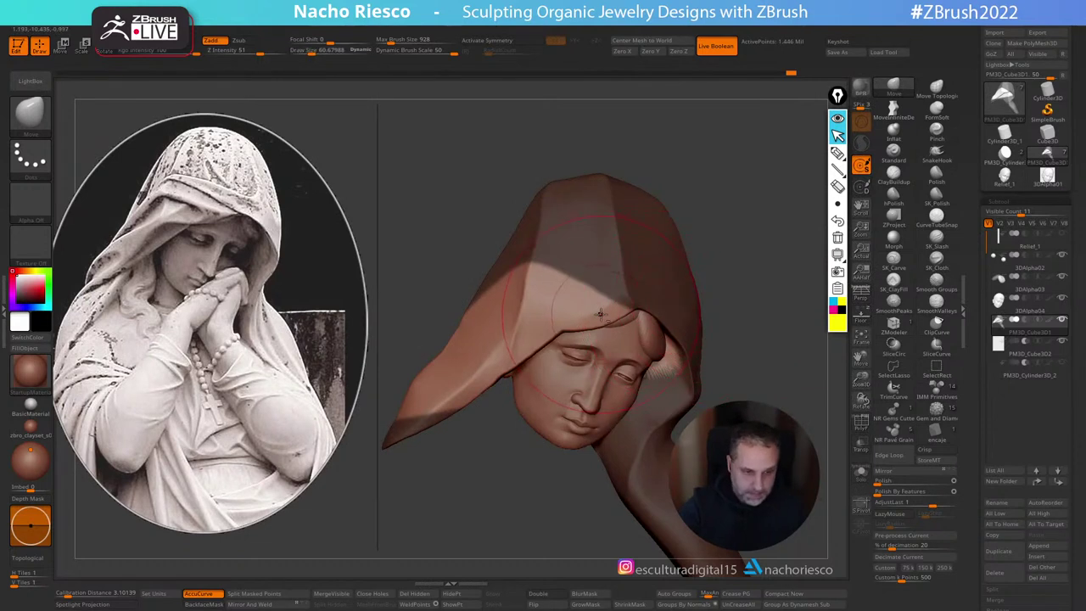
mouse_move(738, 285)
left_mouse_down()
mouse_move(732, 203)
mouse_move(732, 213)
left_mouse_up()
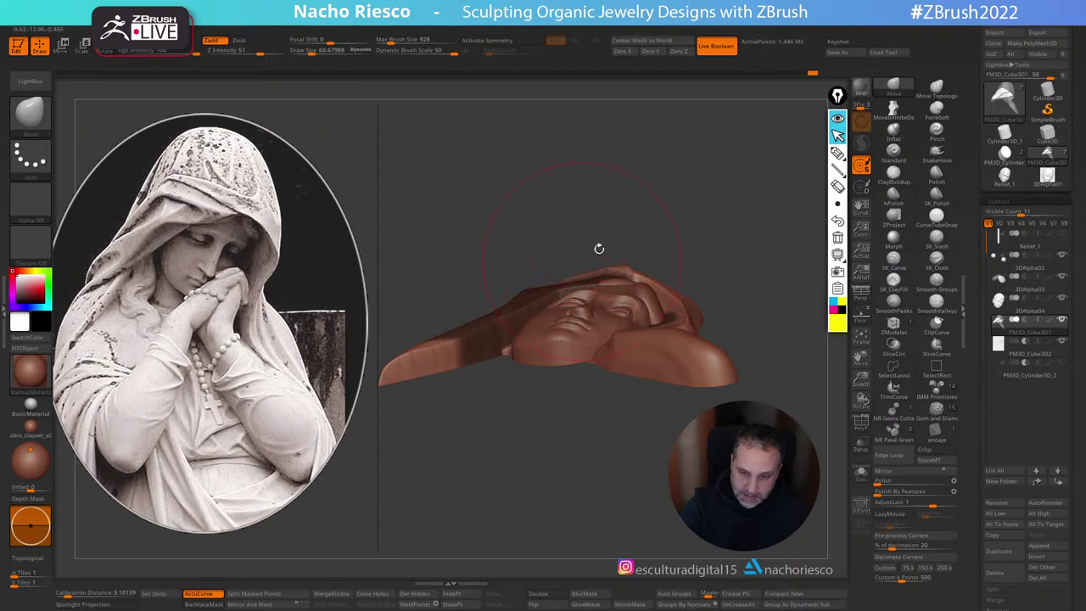
left_click_drag(598, 248, 584, 283)
left_click_drag(713, 212, 744, 263)
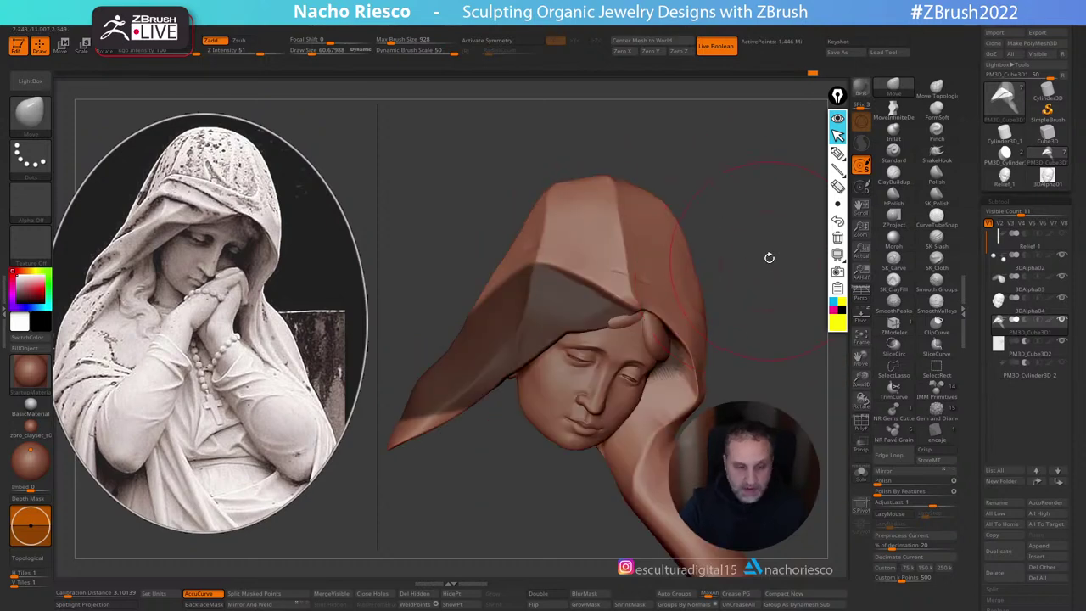
left_click_drag(732, 208, 782, 325)
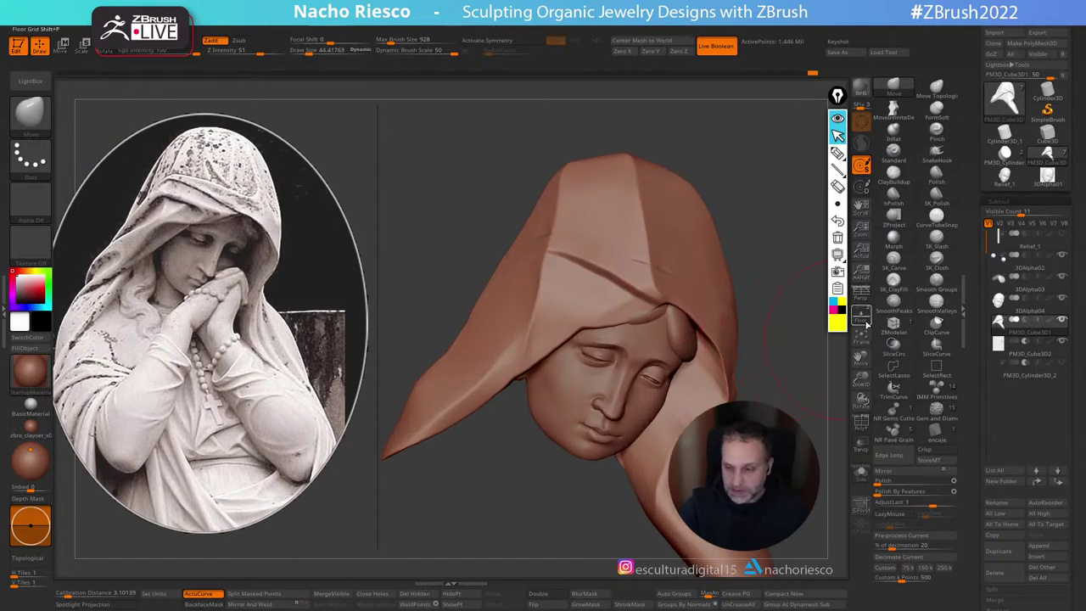
Step: Lasso-mask the pointed fold on the hood's brim over the floor reference, hide the reference and soften the mask
left_click(862, 319)
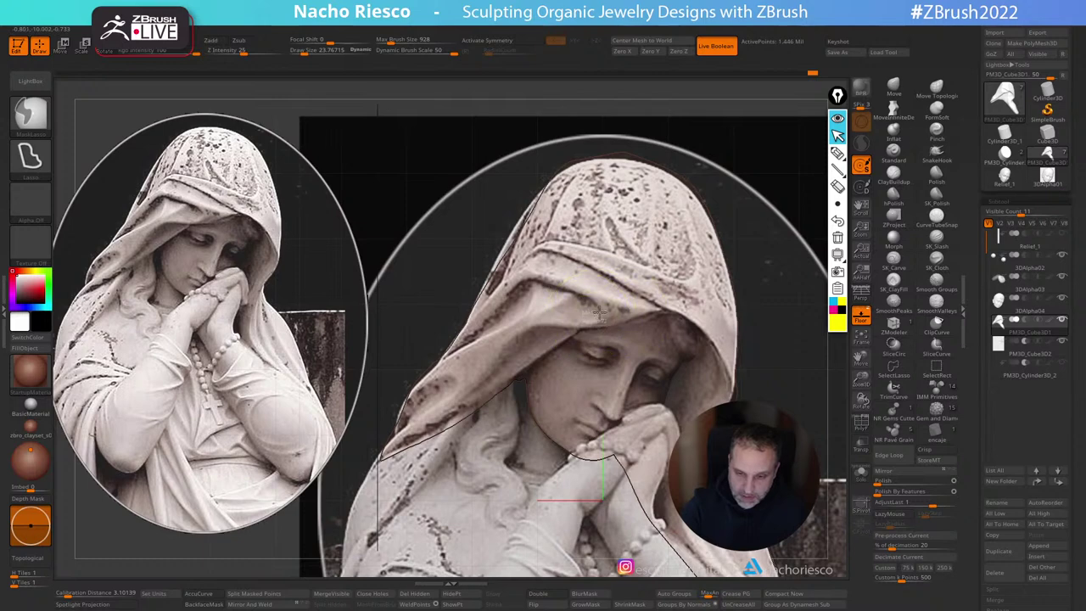
left_click_drag(528, 282, 474, 337)
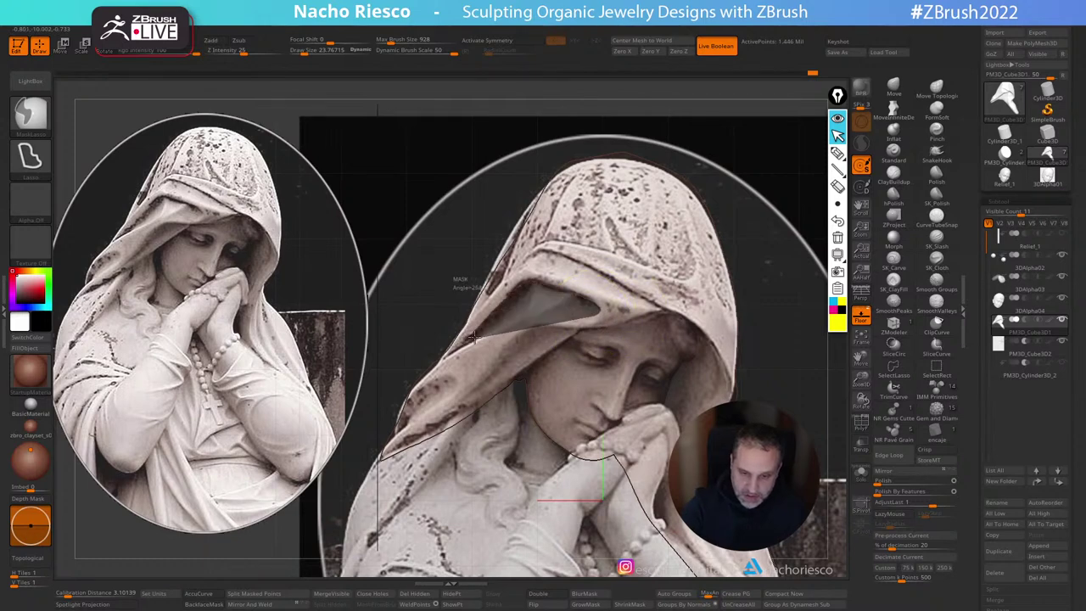
left_click_drag(565, 319, 570, 319, "ctrl")
left_click(861, 317)
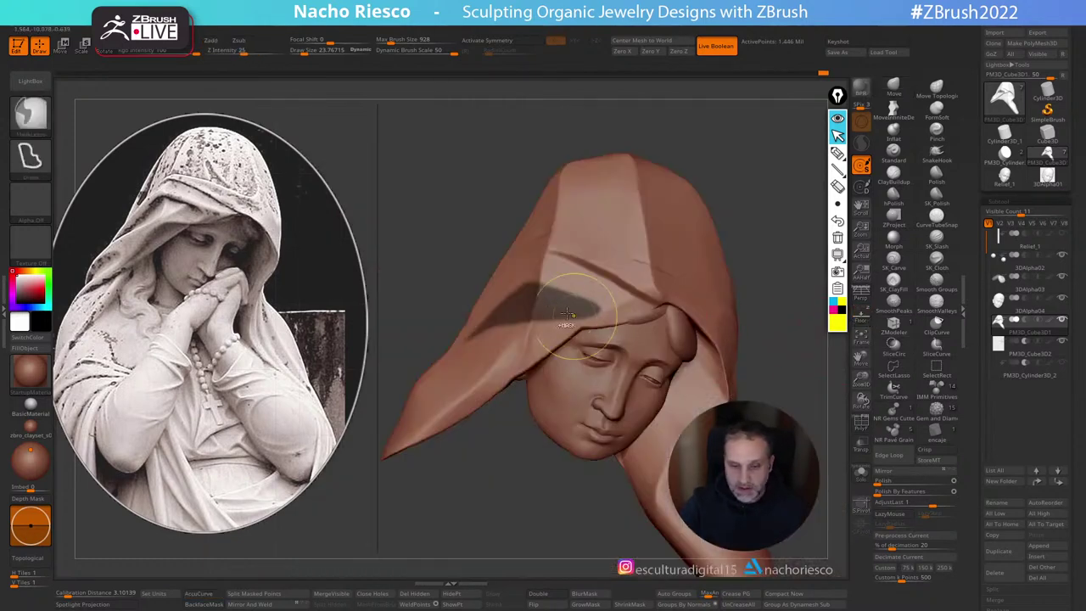
left_click(577, 317, "ctrl")
Step: Offset the brim fold's depth with the Move gizmo, clear the mask and smooth the fold
left_click_drag(769, 223, 882, 254)
key("w")
left_click_drag(666, 296, 623, 256)
left_click(382, 196)
left_click_drag(540, 302, 535, 302)
left_click_drag(666, 249, 577, 267)
key("q")
mouse_move(724, 297)
left_mouse_down("ctrl")
mouse_move(742, 364)
mouse_move(786, 286)
mouse_move(683, 270)
left_mouse_up("ctrl")
key("shift")
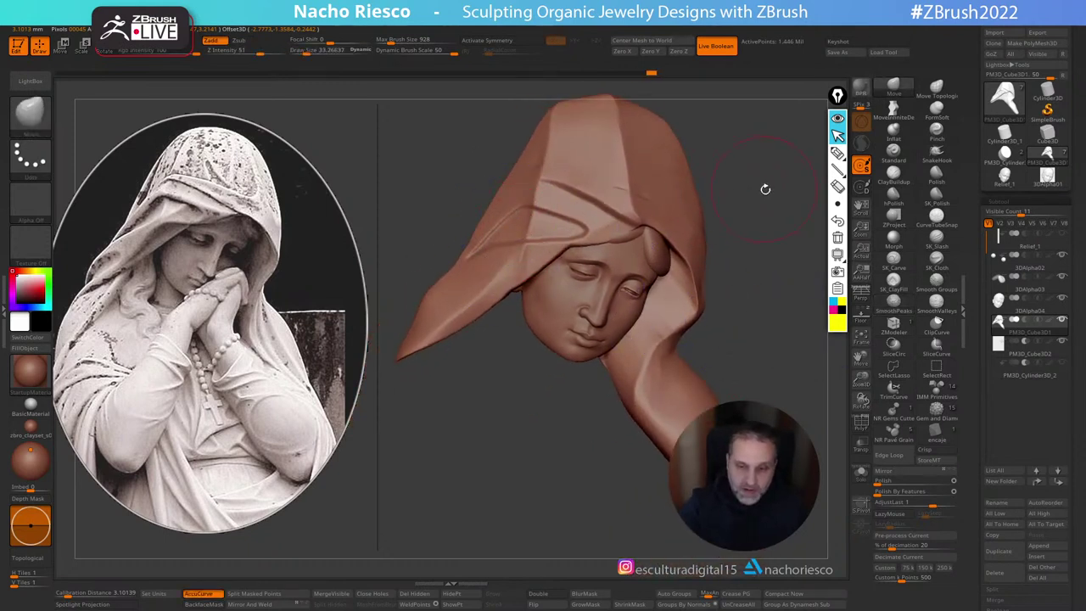
Step: Lasso-mask the hood's inner edge beside the face by tracing it on the floor reference, and hide the reference
mouse_move(766, 187)
left_mouse_down("alt")
mouse_move(794, 223)
mouse_move(769, 250)
mouse_move(797, 258)
left_mouse_up("alt")
left_click(861, 316)
right_click_drag(557, 258, 660, 298, "alt")
key("ctrl+shift")
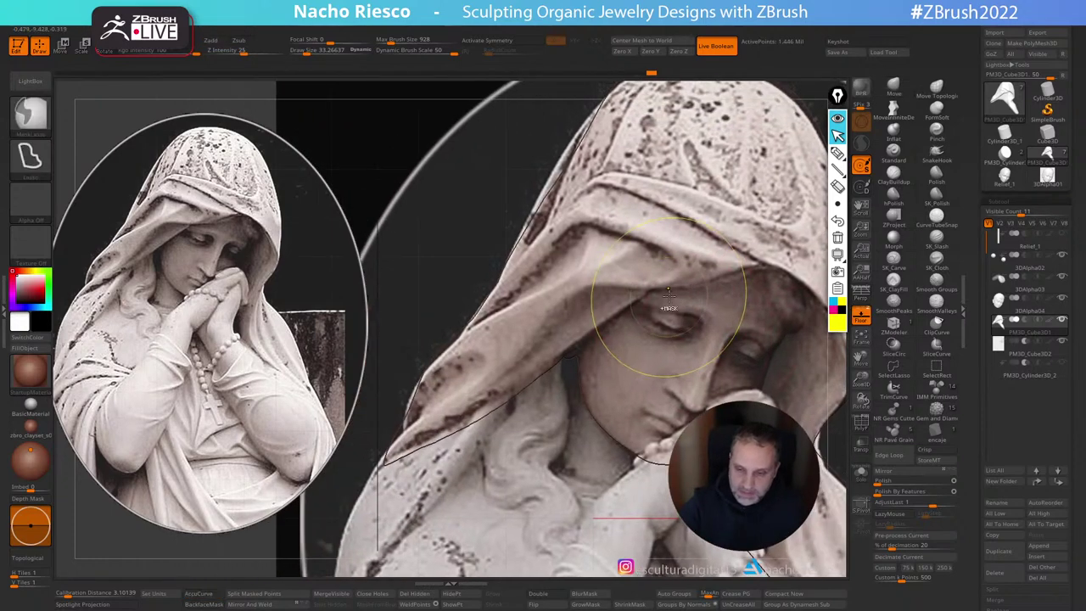
left_click_drag(582, 292, 354, 297, "ctrl+shift")
left_click(861, 316)
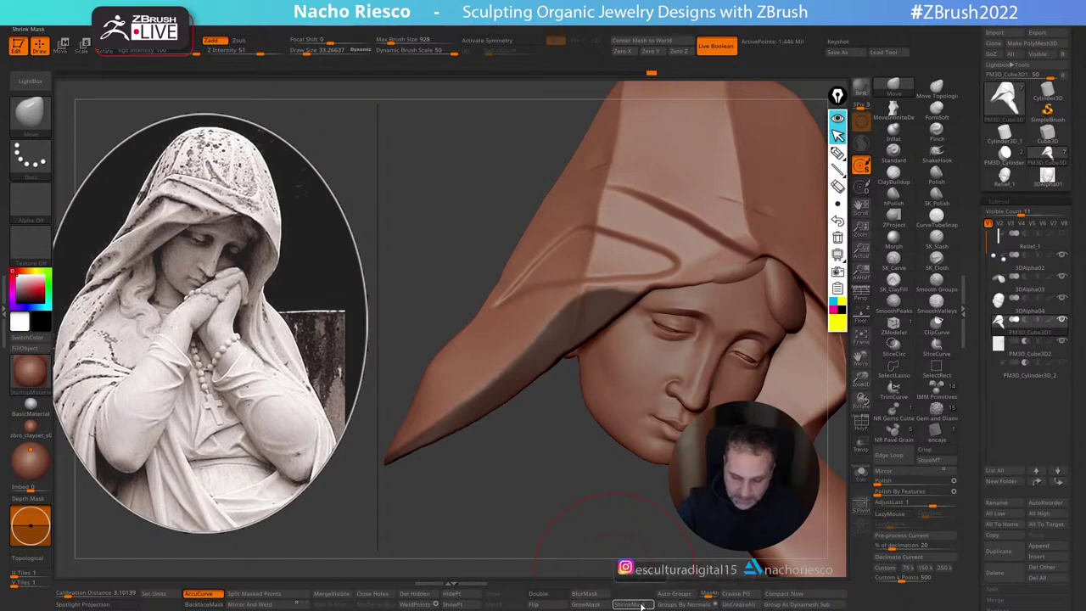
Step: Invert the mask, turn off AccuCurve and reshape the hood's inner edge with Move at draw size about 39, redoing the first attempt
left_click_drag(624, 537, 592, 491)
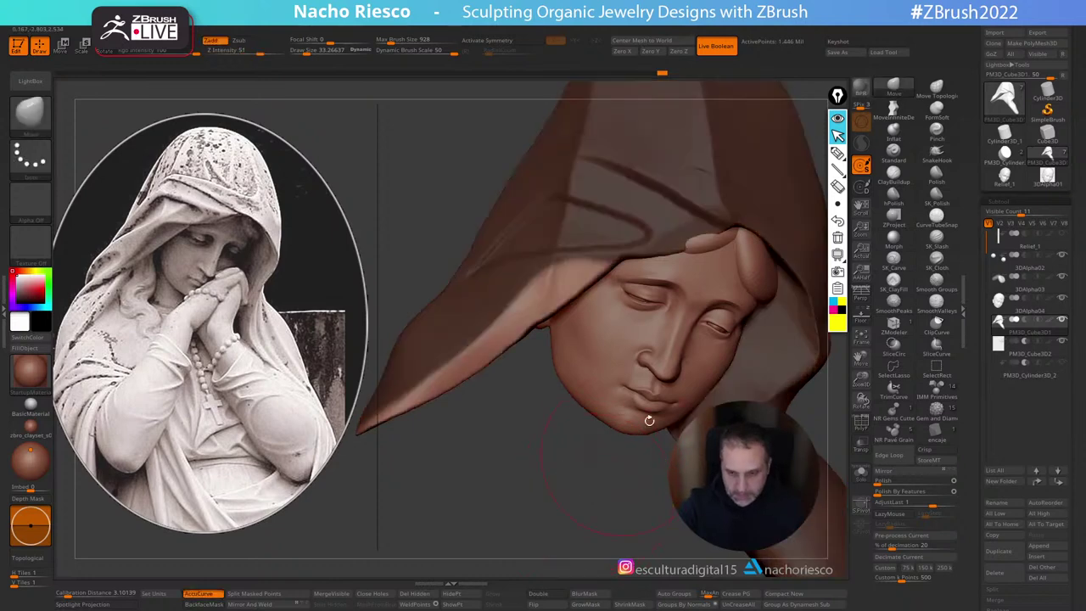
key("s")
left_click(549, 303)
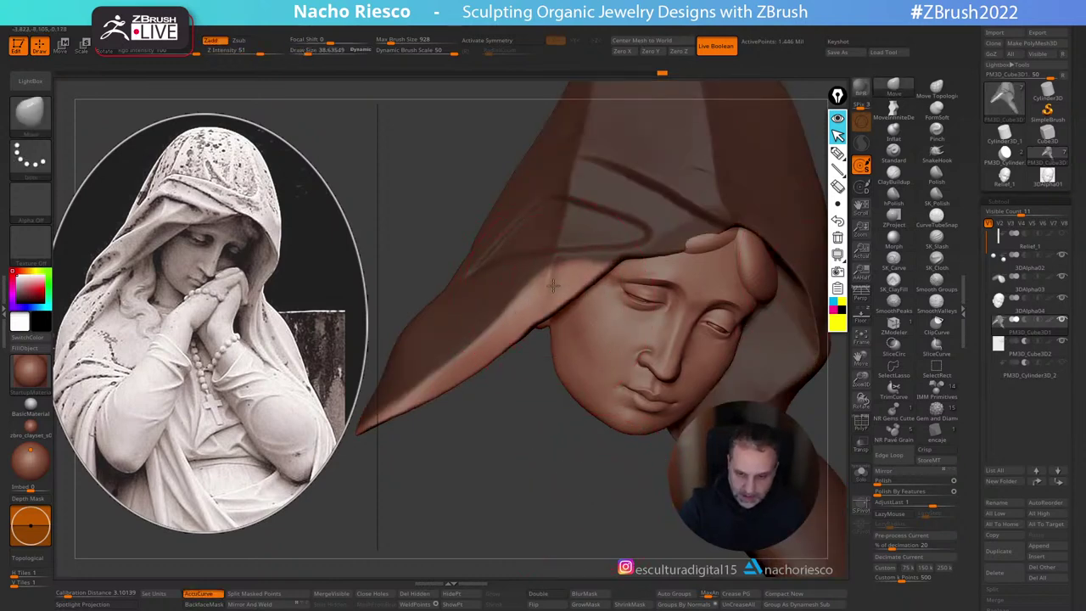
mouse_move(520, 407)
left_mouse_down()
mouse_move(549, 313)
mouse_move(535, 324)
left_mouse_up()
left_click(217, 591)
key("ctrl+z")
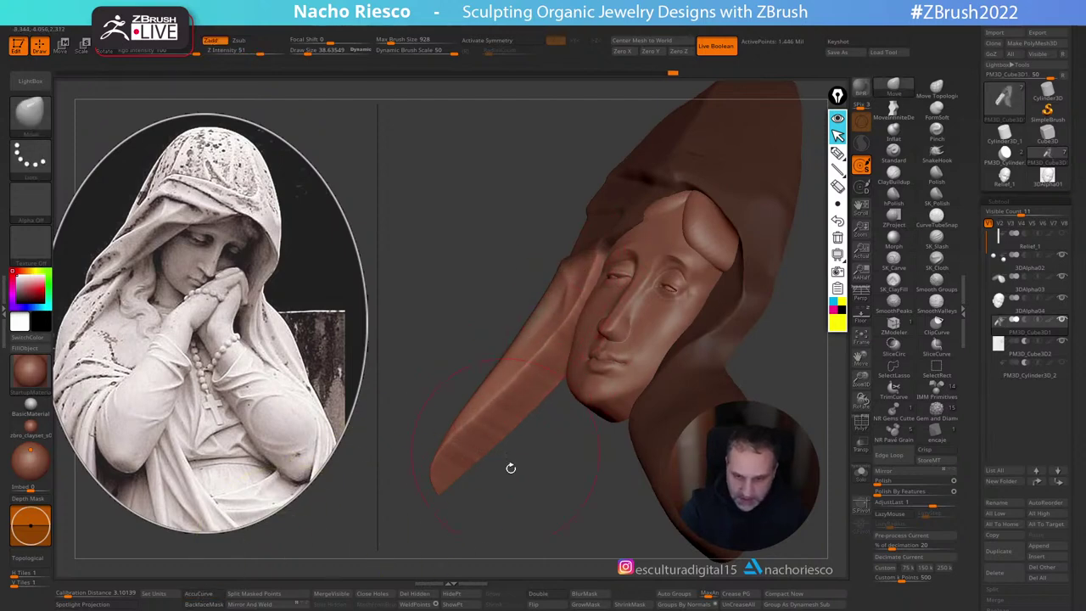
left_click_drag(511, 467, 558, 388)
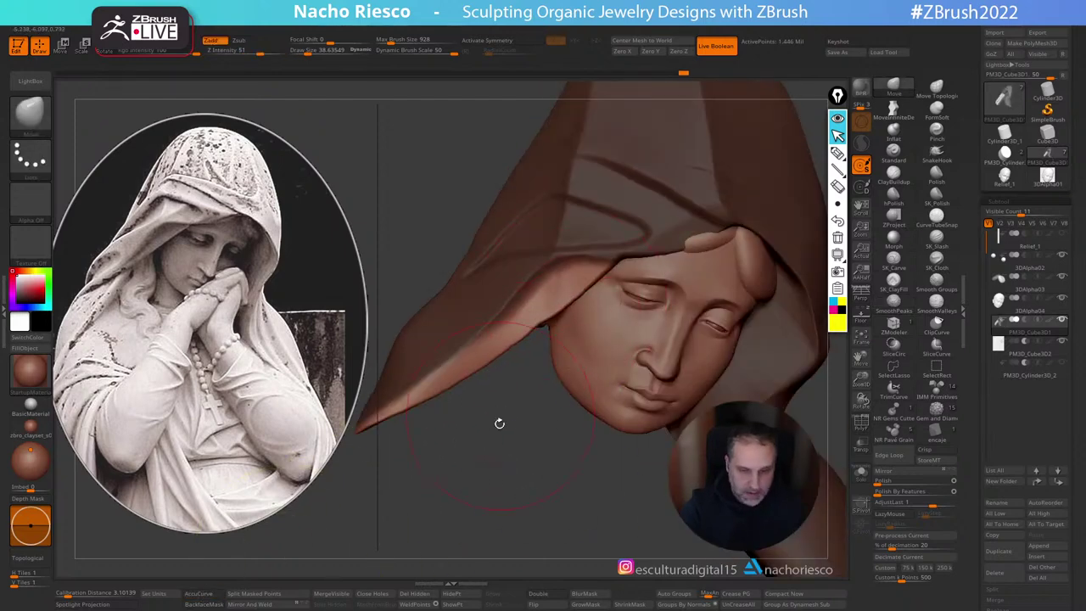
left_click_drag(492, 477, 645, 463)
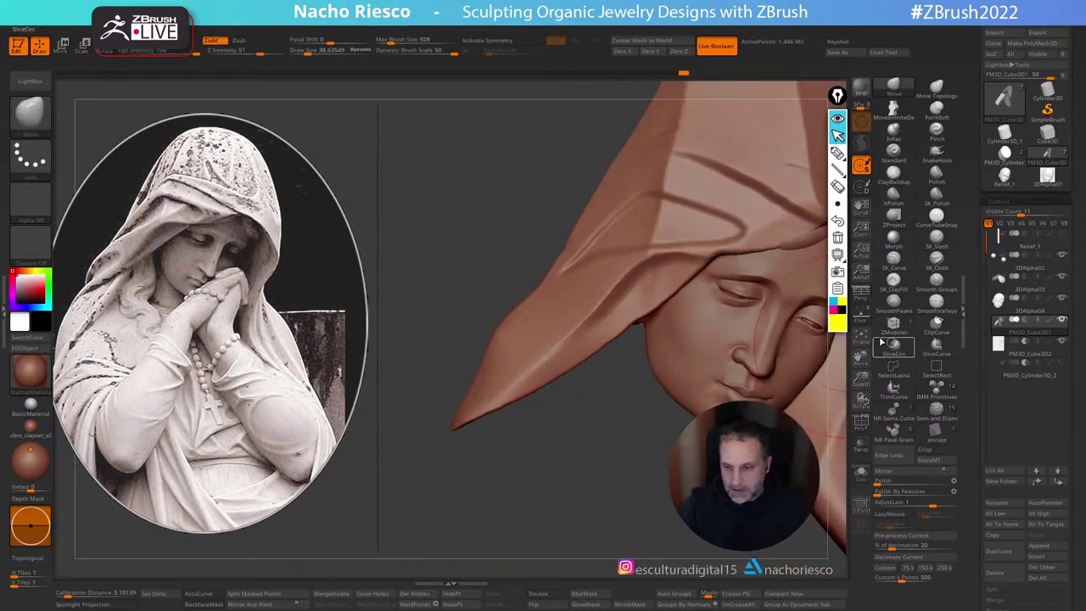
Step: Lasso-mask the rounded fold near the hood's pointed tip over the floor reference, hide the reference, and soften and invert the mask
left_click(861, 314)
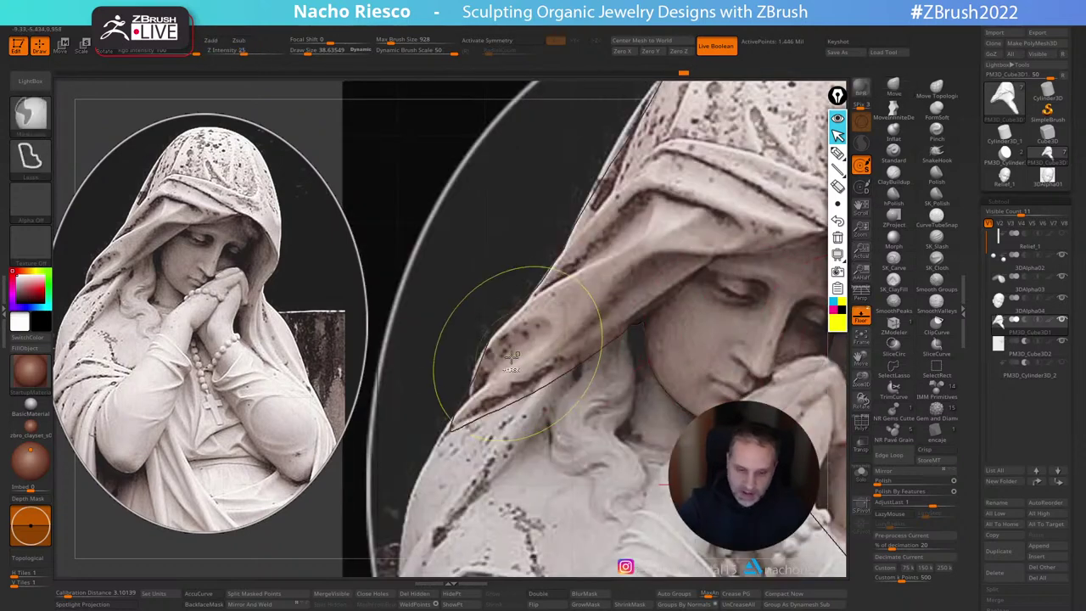
mouse_move(513, 368)
left_mouse_down("ctrl")
mouse_move(540, 320)
mouse_move(450, 394)
left_mouse_up("ctrl")
left_click(862, 316)
left_click(524, 342, "ctrl")
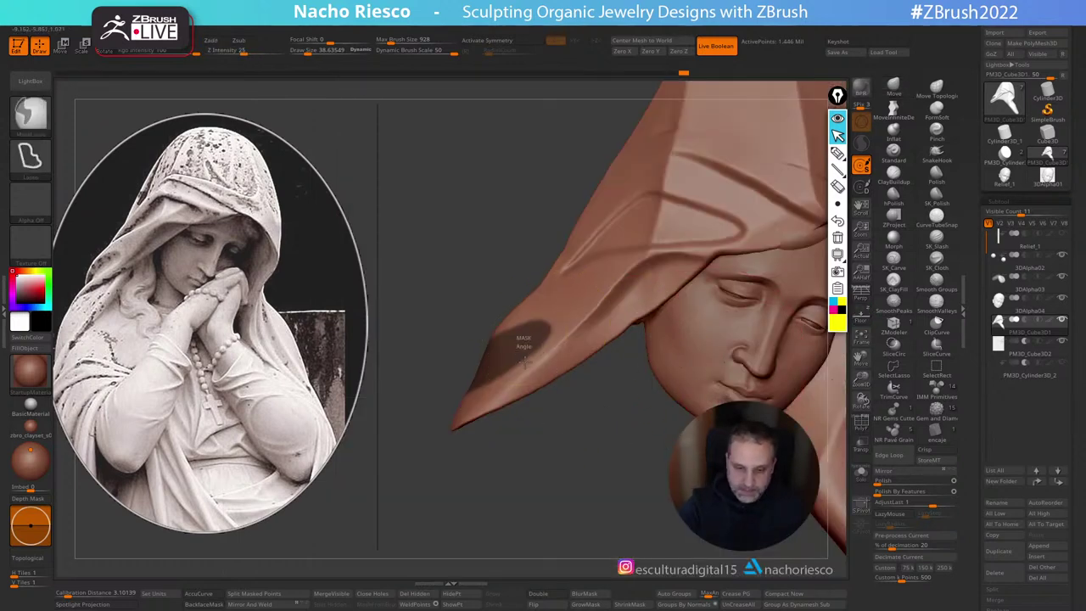
left_click(532, 473, "ctrl")
Step: Shape the depth of the rounded fold near the hood's tip with Move, clear the mask and check the whole hood
mouse_move(521, 483)
left_mouse_down()
mouse_move(552, 512)
mouse_move(580, 511)
left_mouse_up()
left_click_drag(498, 465, 475, 399)
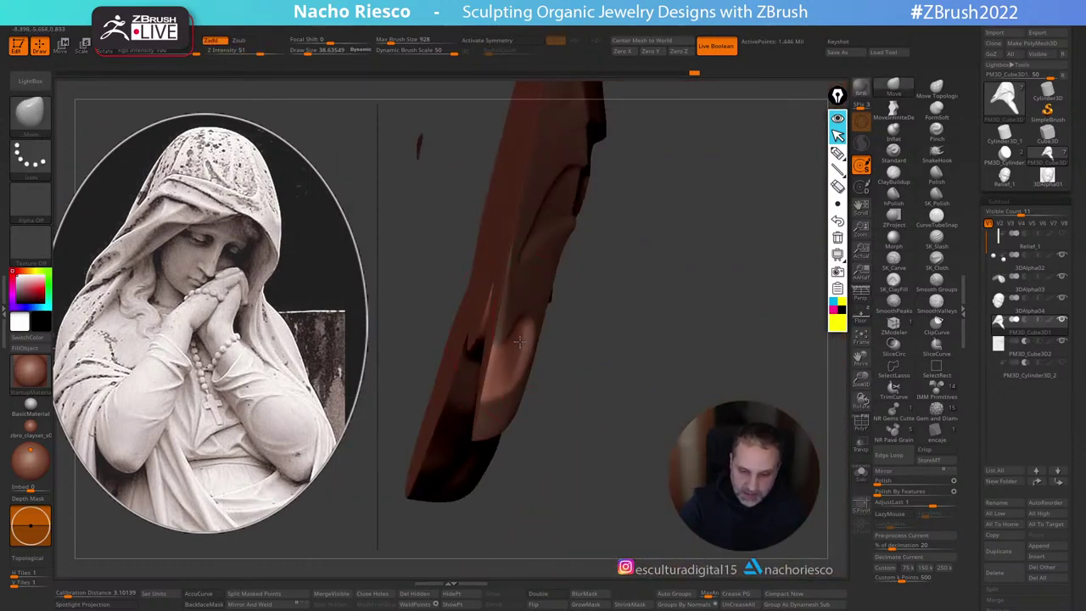
left_click_drag(647, 362, 500, 471)
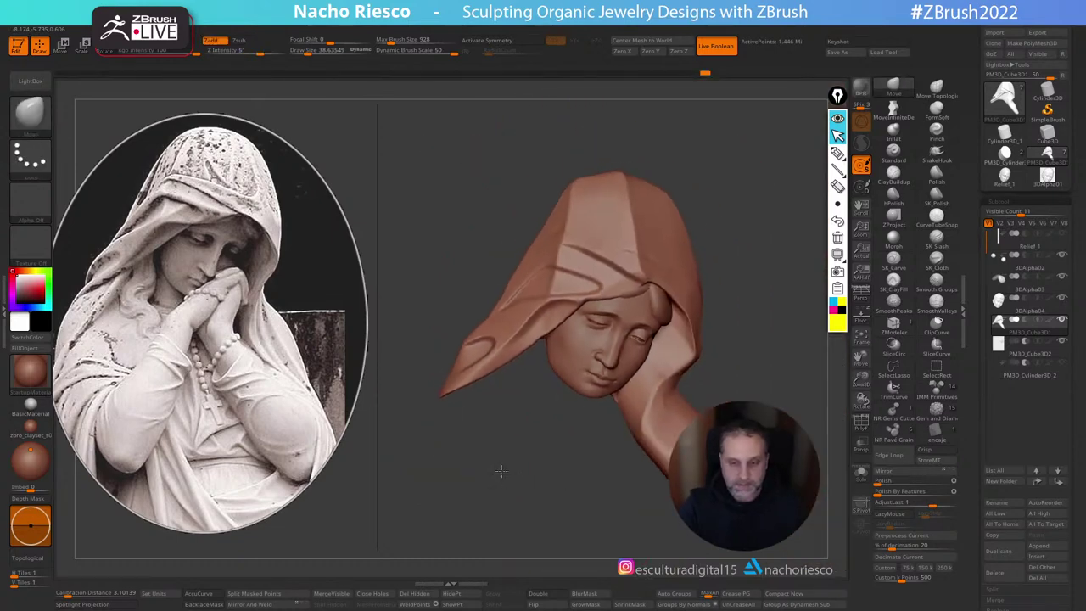
mouse_move(751, 306)
left_mouse_down()
mouse_move(735, 262)
mouse_move(753, 293)
left_mouse_up()
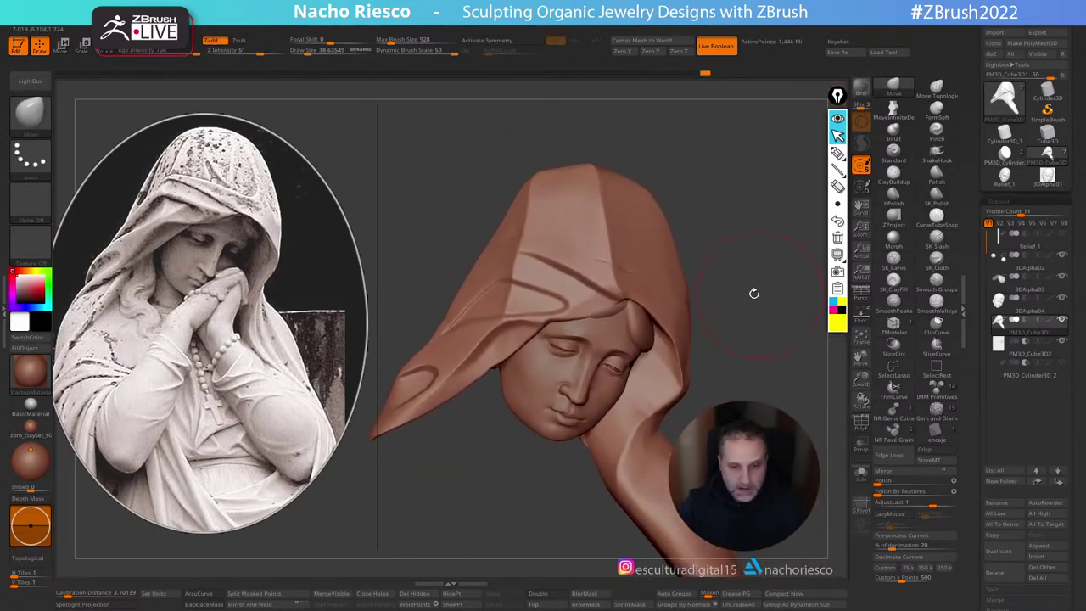
Step: Lasso-mask the hood's front band by tracing its upper edge over the floor reference, and hide the reference
left_click(860, 316)
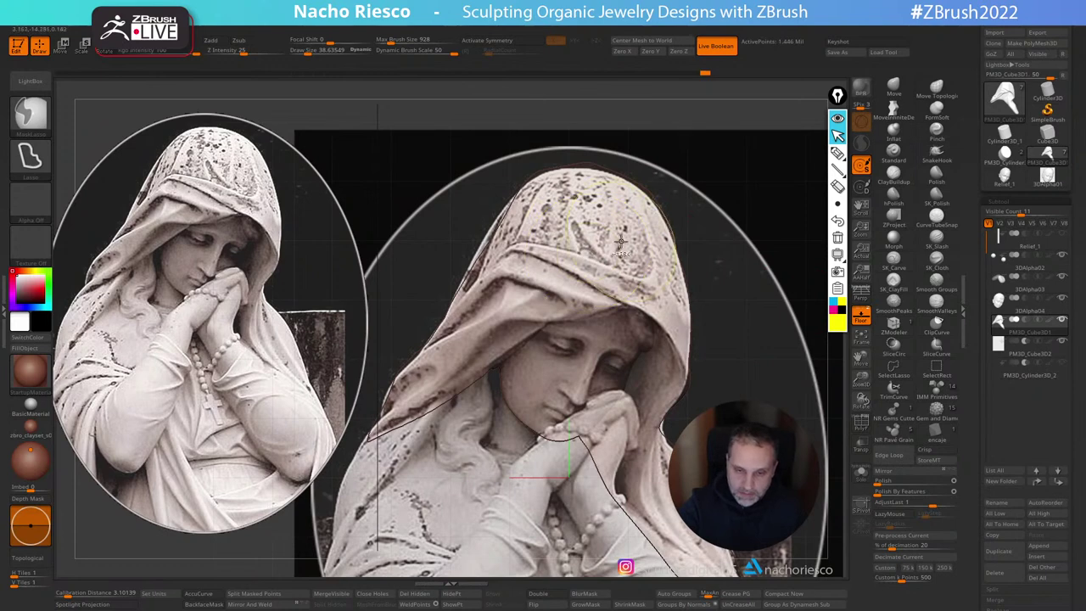
key("ctrl")
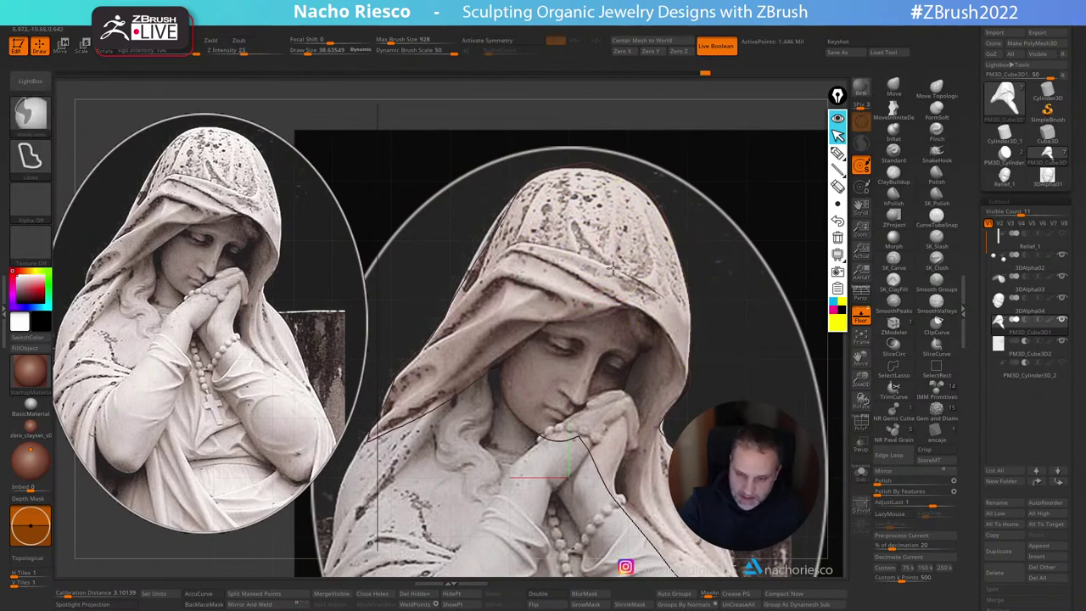
left_click_drag(556, 245, 339, 246, "ctrl")
left_click_drag(365, 491, 517, 484, "ctrl")
left_click(863, 316)
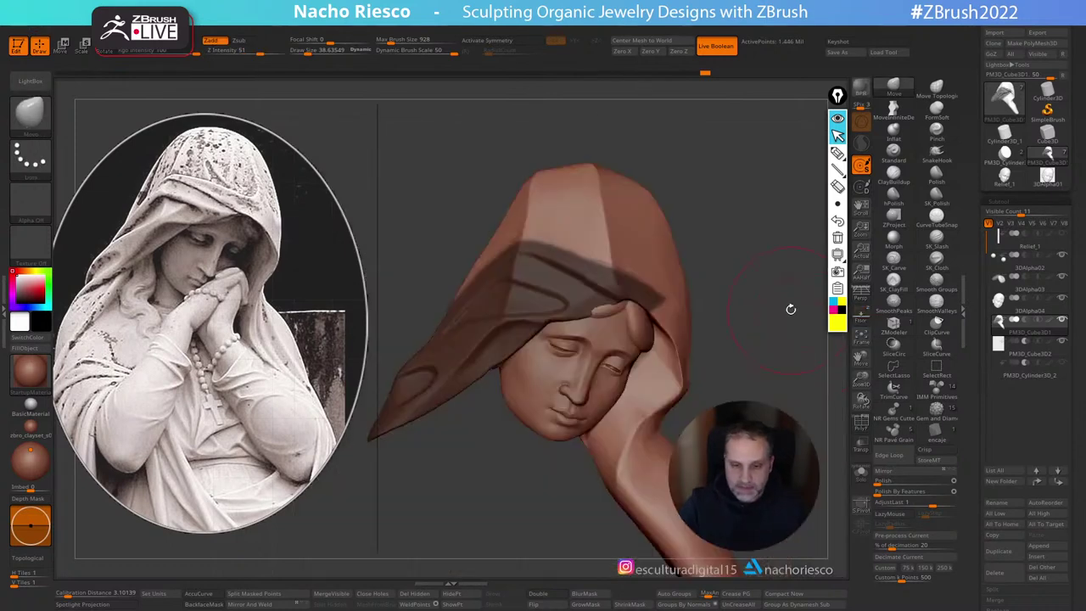
Step: Carve the vertical crease in the hood's crown above the masked front band with SK_Slash at draw size about 33
left_click_drag(779, 299, 782, 319, "alt")
left_click(939, 238)
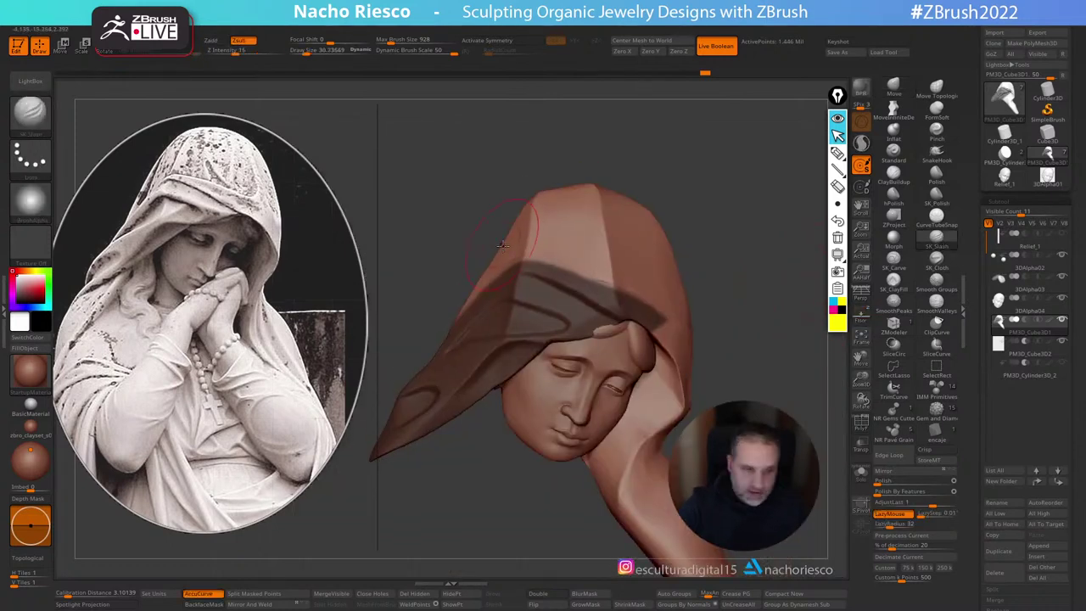
key("s")
left_click_drag(507, 246, 509, 246)
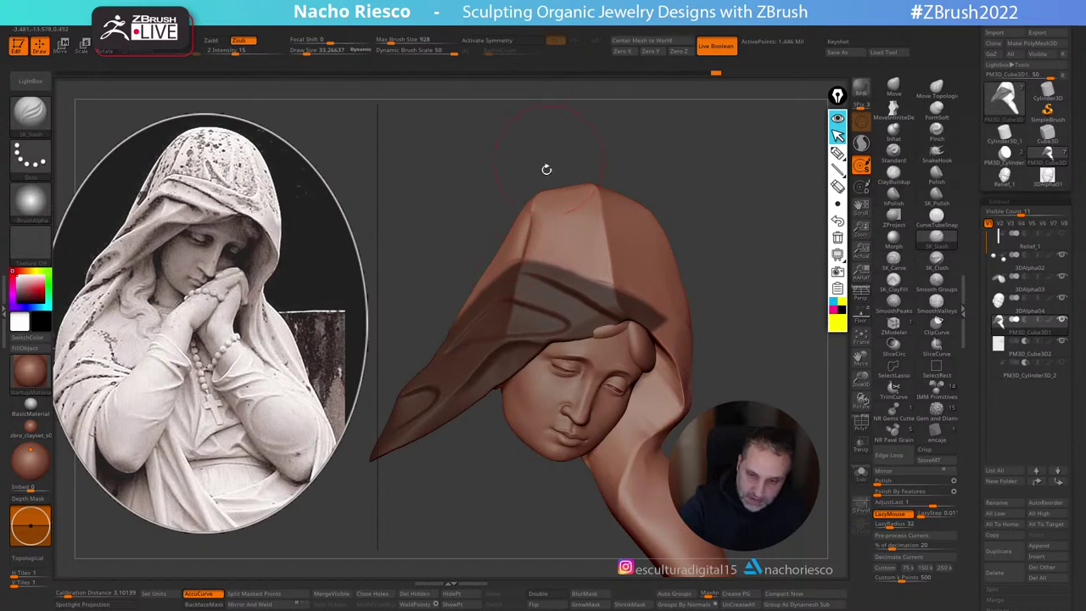
left_click_drag(546, 169, 526, 242)
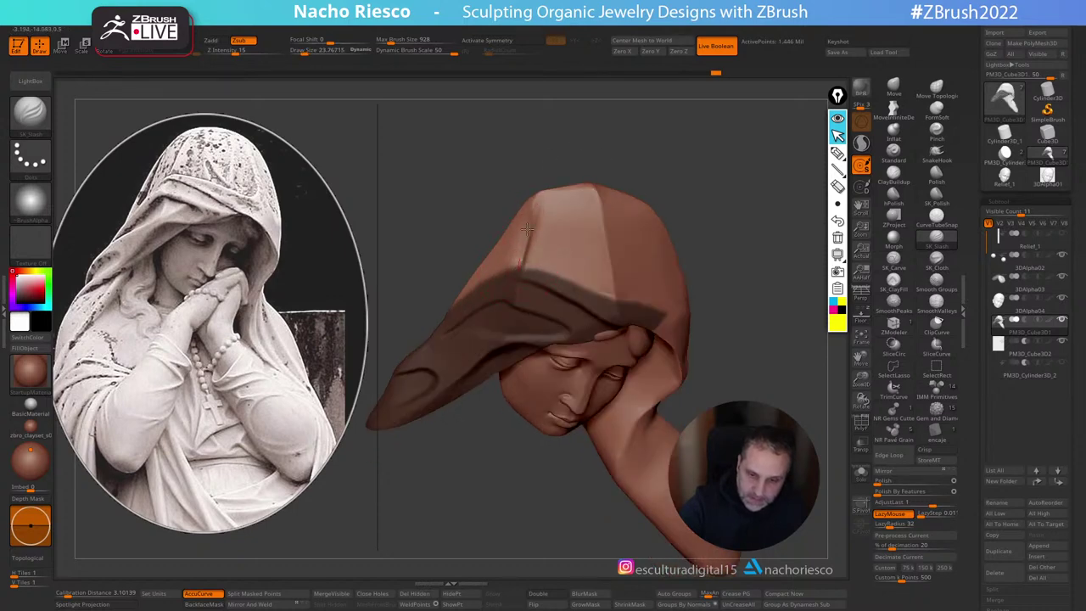
left_click_drag(607, 145, 655, 157)
Step: Invert the mask and shape the front band's depth with Move at draw size about 57
left_click(734, 238, "ctrl")
left_click_drag(739, 245, 751, 224)
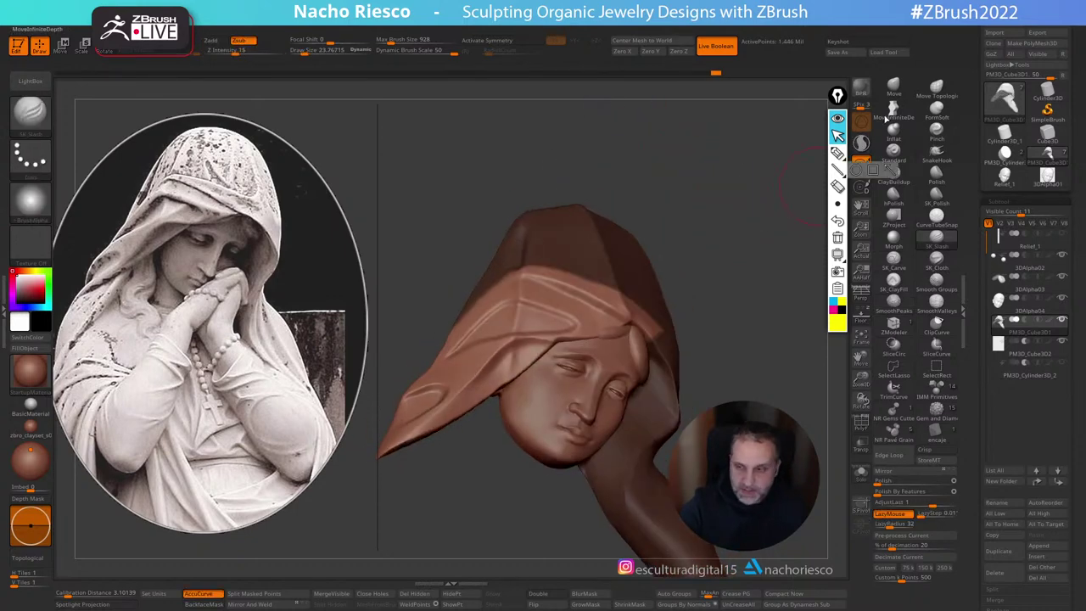
left_click(894, 87)
key("s")
mouse_move(664, 154)
left_mouse_down()
mouse_move(560, 280)
mouse_move(498, 269)
left_mouse_up()
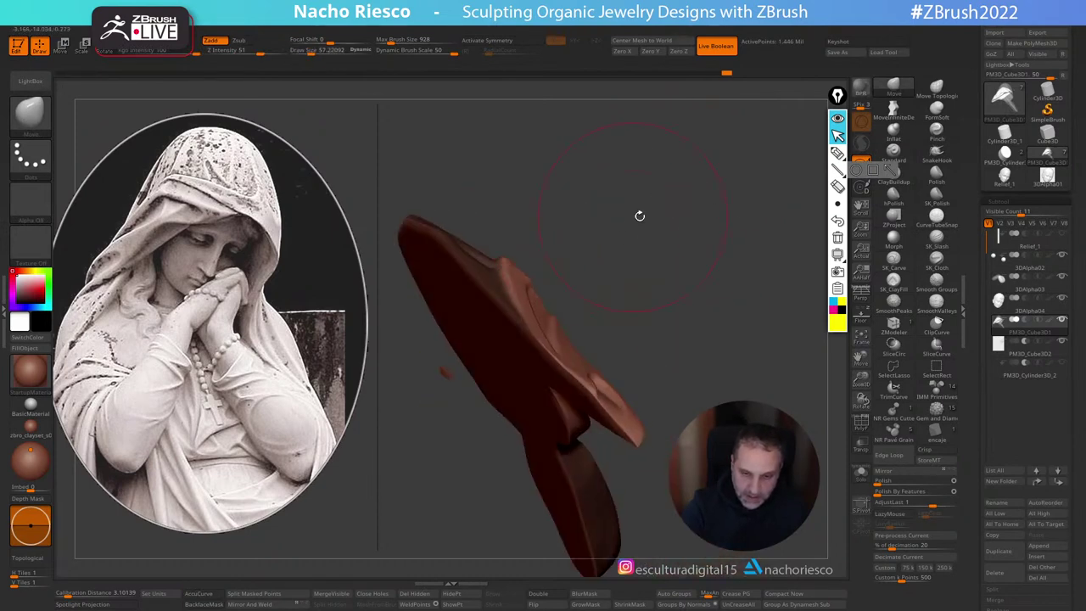
Step: Invert the mask again, adjust the crown's depth behind the front band with Move, redoing the first stroke, and clear the mask
mouse_move(639, 215)
left_mouse_down()
mouse_move(727, 211)
mouse_move(662, 237)
mouse_move(723, 218)
left_mouse_up()
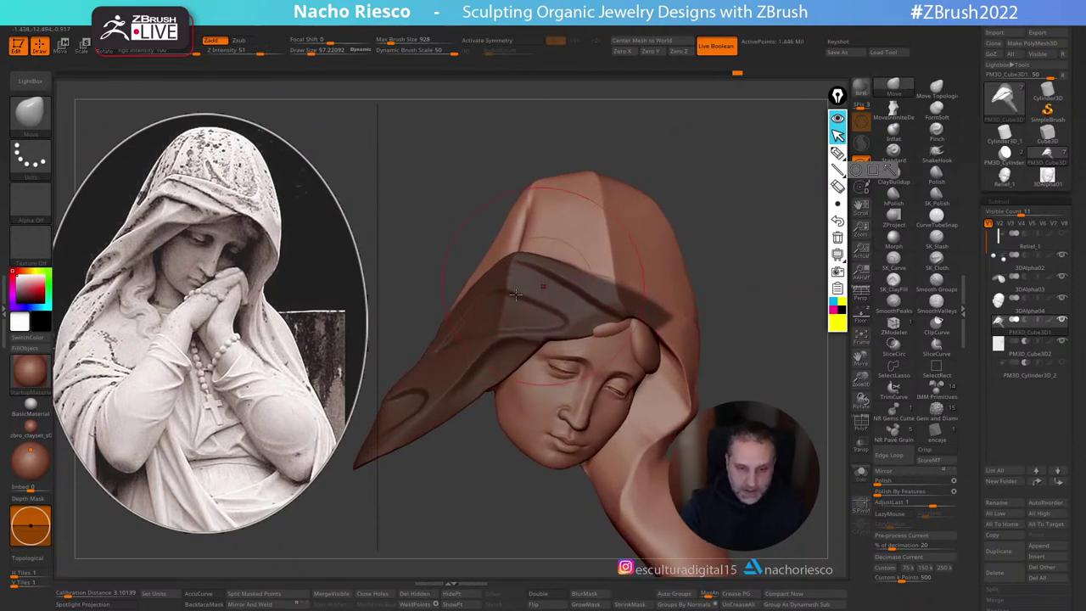
left_click_drag(462, 273, 725, 240)
key("ctrl+z")
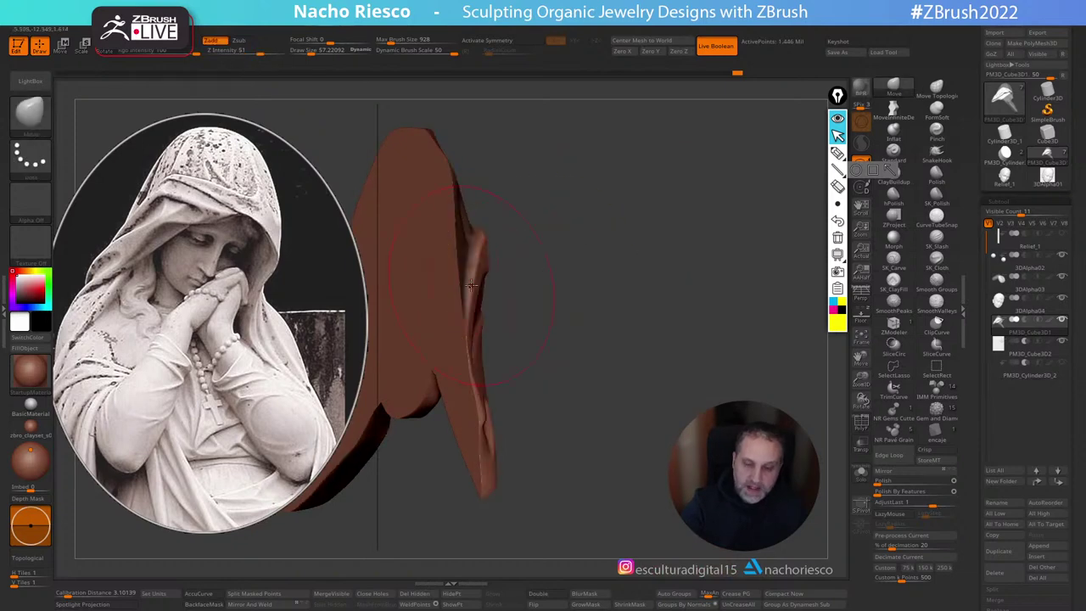
mouse_move(572, 258)
left_mouse_down()
mouse_move(504, 278)
mouse_move(521, 269)
left_mouse_up()
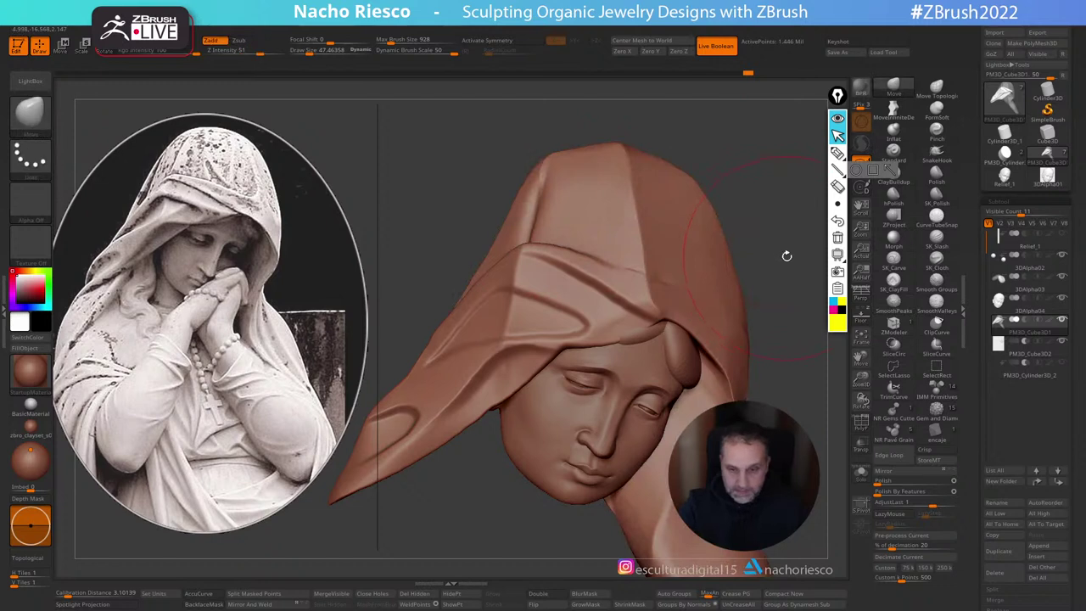
left_click_drag(783, 254, 745, 181)
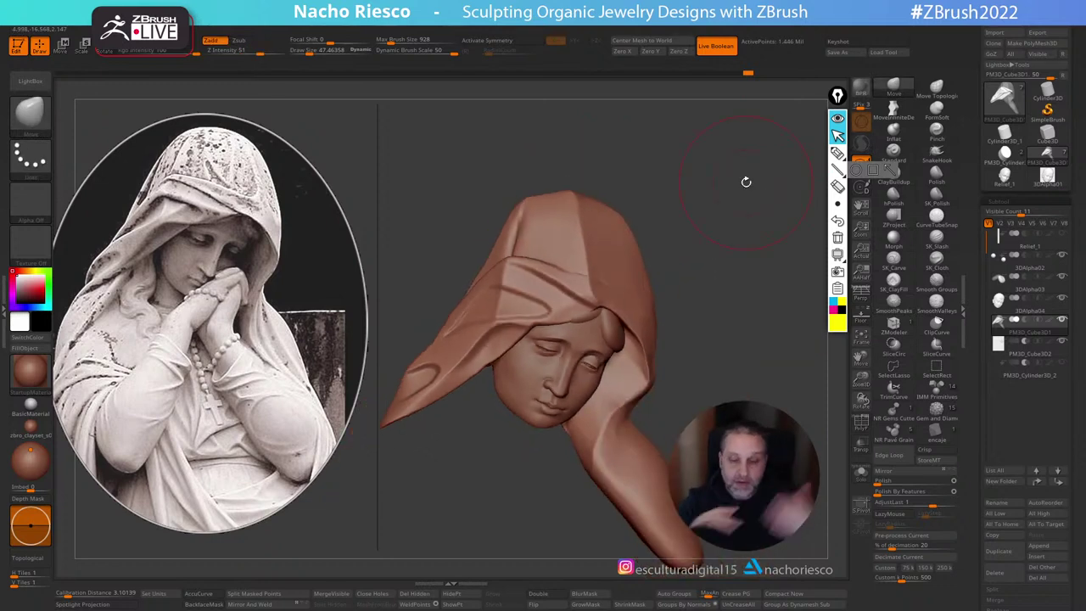
Step: Lasso-mask the crown panel between its two vertical folds over the floor reference, hide the reference, and soften and invert the mask
mouse_move(743, 311)
left_mouse_down()
mouse_move(775, 332)
mouse_move(782, 297)
left_mouse_up()
left_click(862, 314)
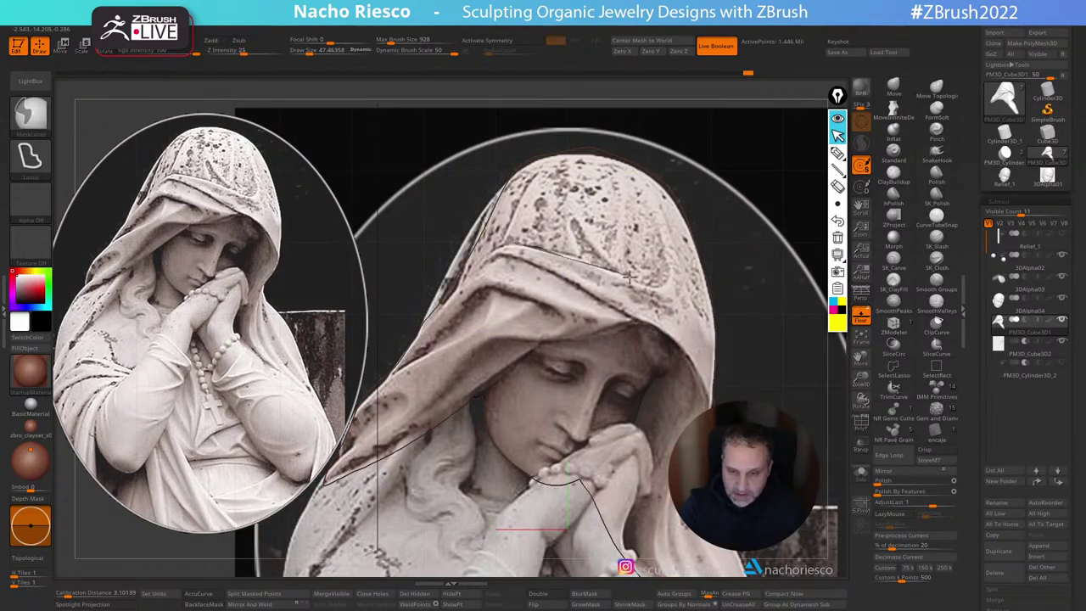
mouse_move(628, 276)
left_mouse_down("ctrl")
mouse_move(645, 284)
mouse_move(526, 250)
mouse_move(506, 123)
left_mouse_up("ctrl")
left_click(861, 316)
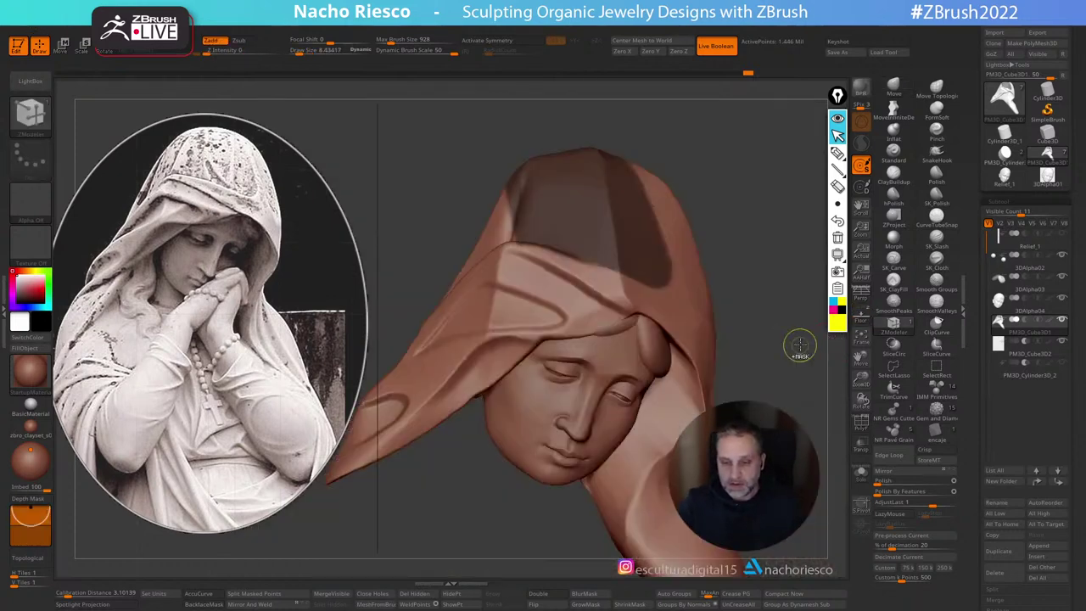
left_click(800, 343, "ctrl")
left_click(678, 277, "ctrl")
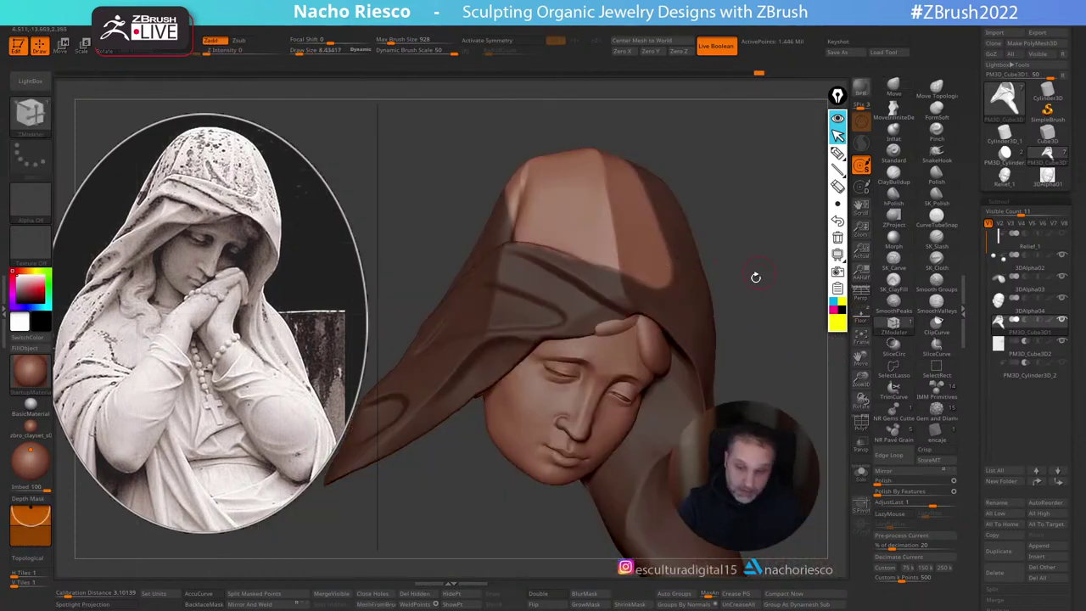
Step: Shape the crown's side fold along the mask border with Move at draw size about 36, and clear the mask
key("s")
left_click_drag(753, 307, 759, 308)
left_click(893, 88)
key("s")
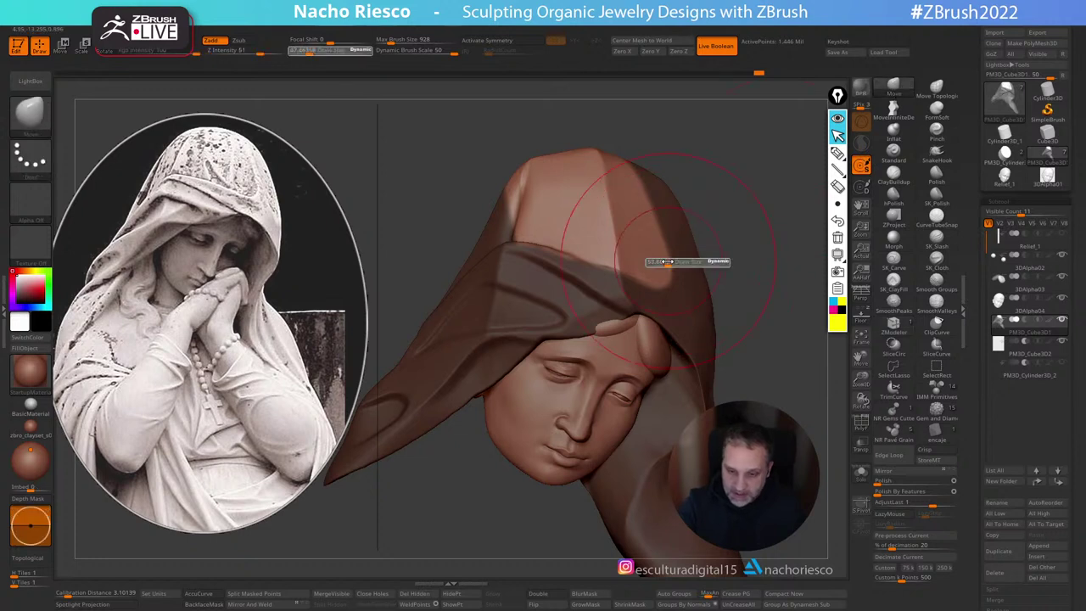
mouse_move(657, 261)
left_mouse_down()
mouse_move(643, 267)
mouse_move(645, 257)
left_mouse_up()
key("s")
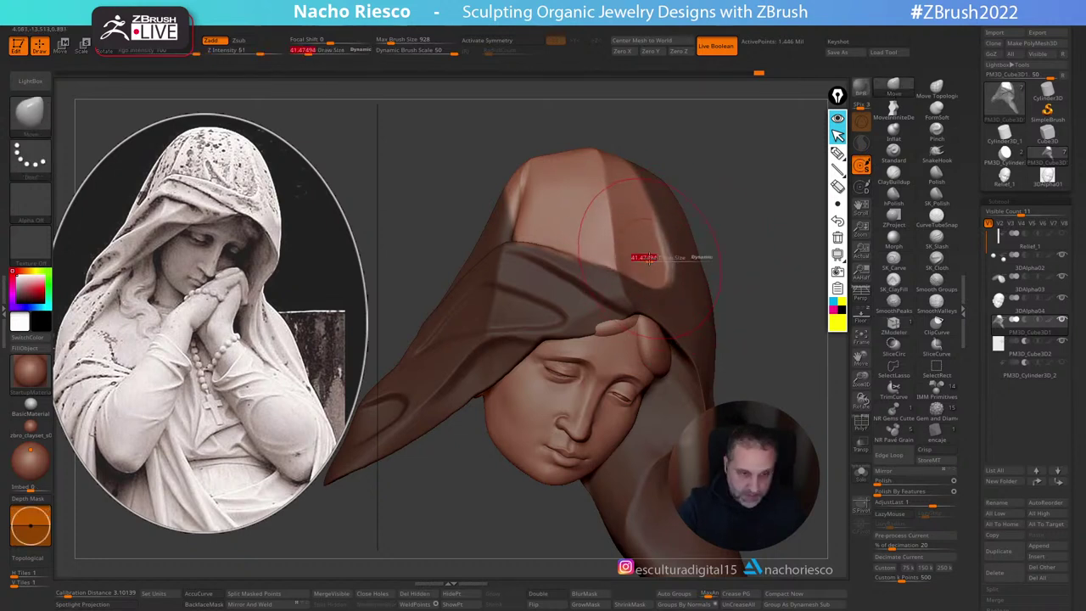
mouse_move(730, 280)
left_mouse_down()
mouse_move(775, 323)
mouse_move(782, 310)
mouse_move(788, 357)
left_mouse_up()
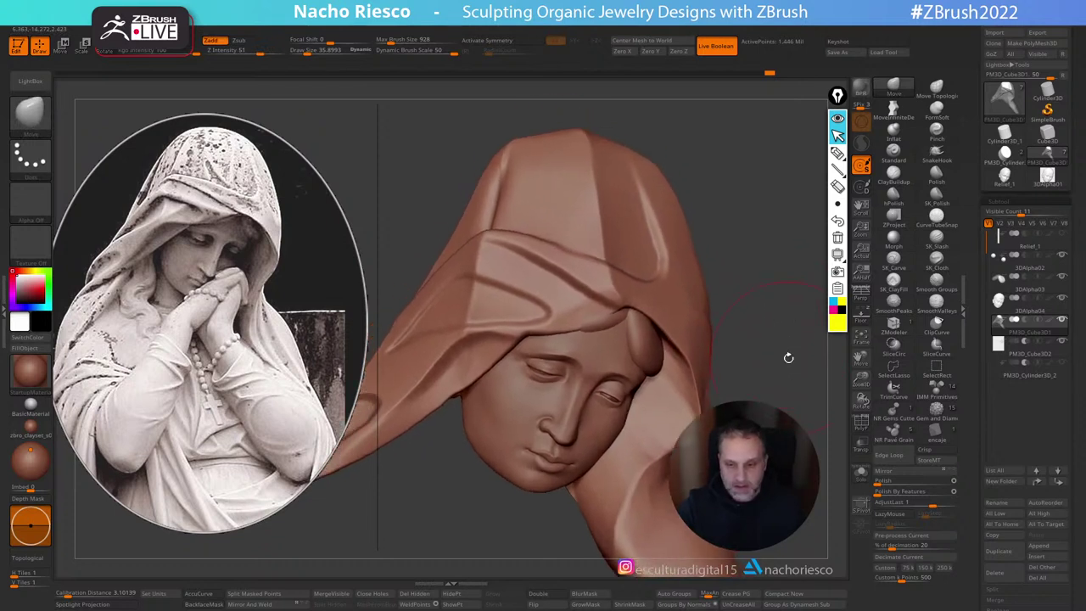
Step: Smooth the hard ridge running down the middle of the crown with SK_Polish at draw size about 13
left_click(936, 196)
key("s")
left_click_drag(620, 291, 623, 288)
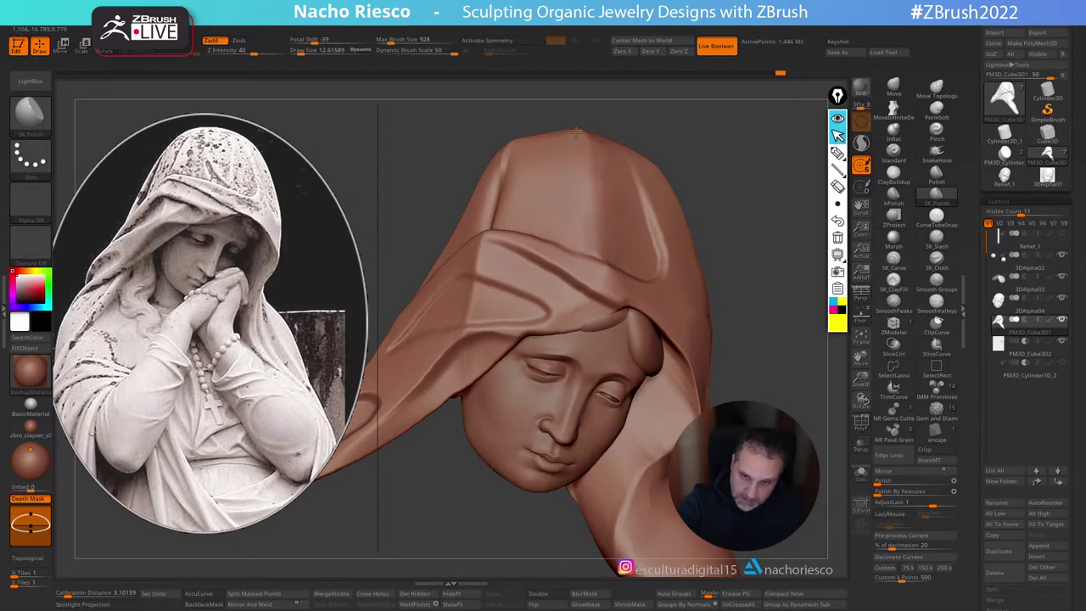
Step: Adjust the depth of the hood's front edge over the forehead from several angles with Move at draw size about 51
mouse_move(779, 283)
left_mouse_down()
mouse_move(775, 303)
mouse_move(780, 227)
mouse_move(801, 259)
left_mouse_up()
left_click(893, 89)
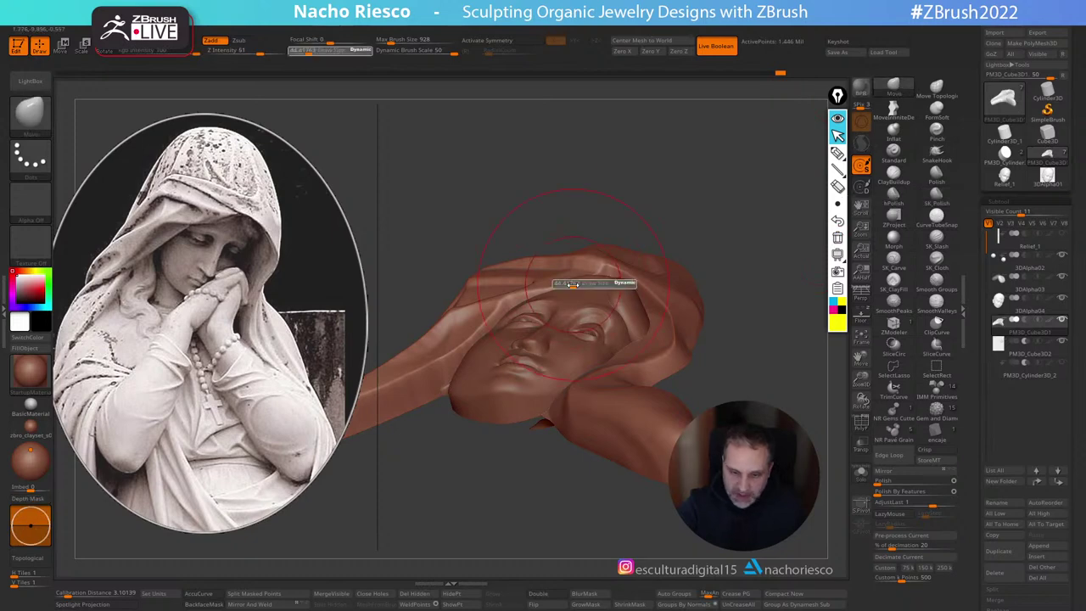
key("s")
left_click_drag(571, 284, 534, 281)
left_click_drag(710, 199, 712, 293)
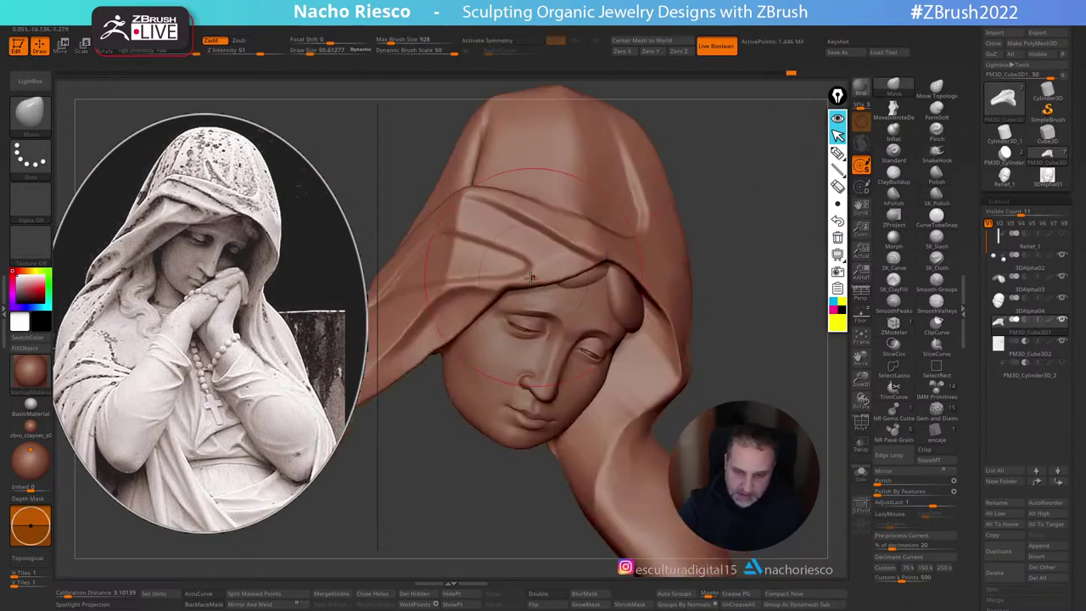
left_click_drag(720, 224, 720, 174)
left_click_drag(523, 286, 520, 279)
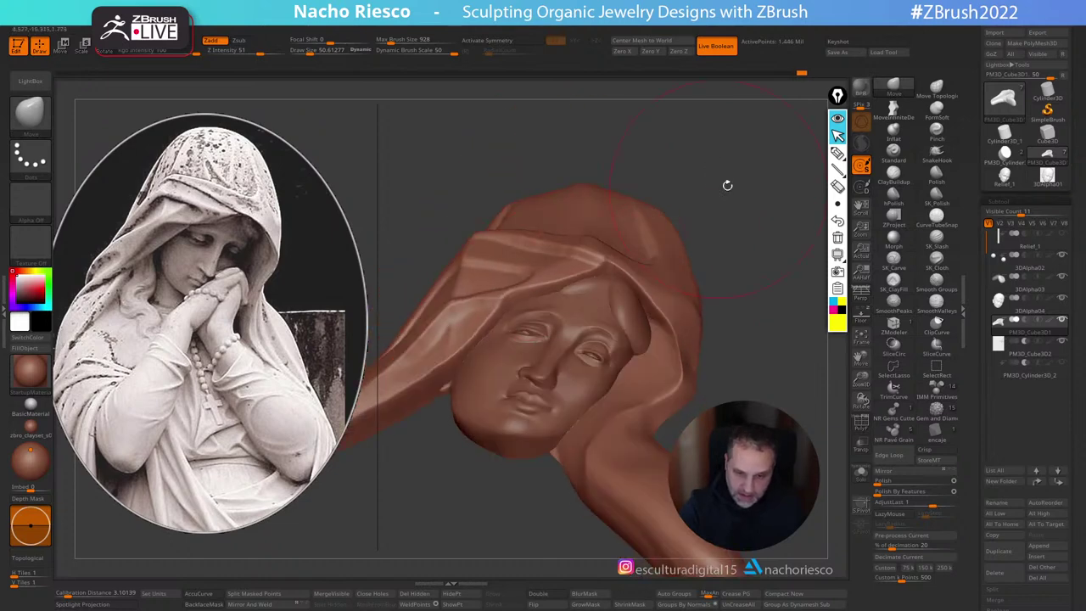
left_click_drag(727, 186, 720, 142)
mouse_move(464, 356)
left_mouse_down()
mouse_move(760, 347)
mouse_move(756, 360)
mouse_move(771, 330)
mouse_move(766, 344)
mouse_move(714, 351)
left_mouse_up()
Step: Lasso-mask the outer part of the drape below the neck over the floor reference, hide the reference, and soften and invert the mask
left_click(861, 316)
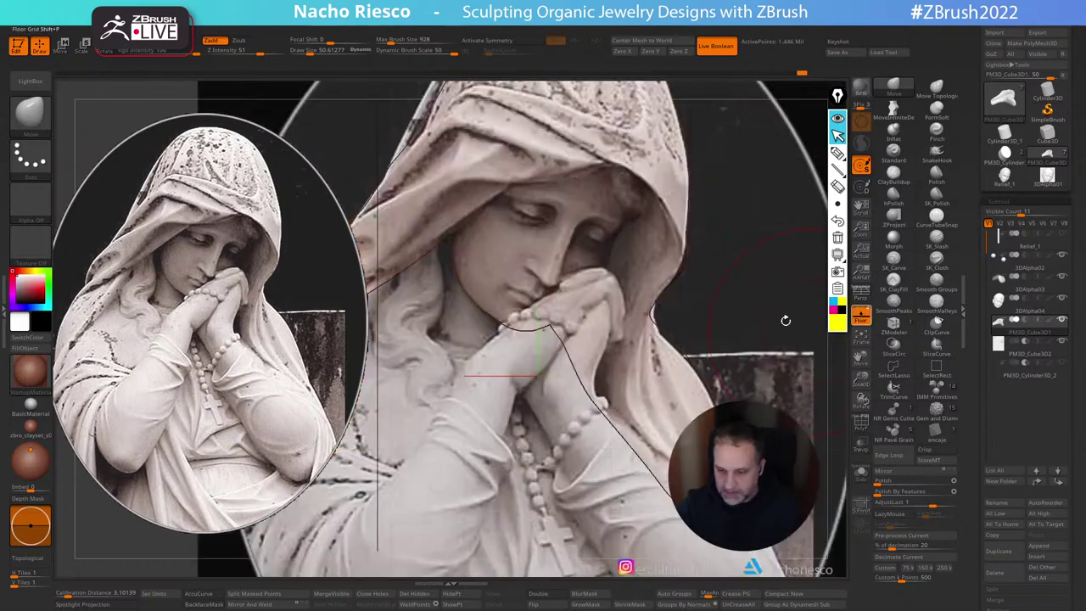
mouse_move(692, 284)
left_mouse_down("ctrl")
mouse_move(652, 317)
mouse_move(630, 373)
mouse_move(644, 430)
mouse_move(693, 475)
mouse_move(798, 382)
left_mouse_up("ctrl")
key("shift+p")
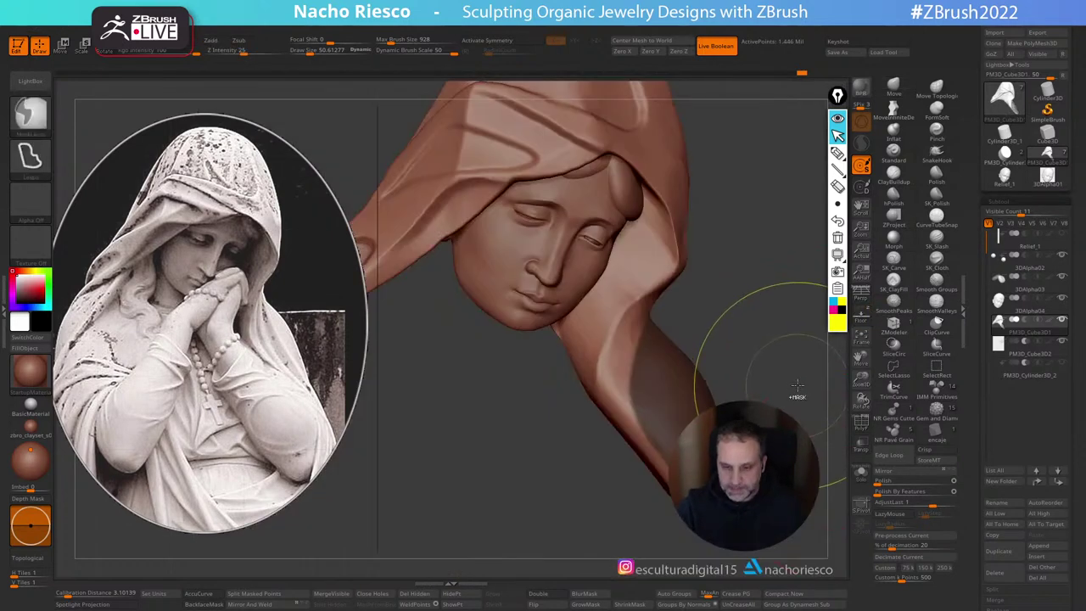
mouse_move(649, 299)
left_mouse_down("ctrl")
mouse_move(632, 356)
mouse_move(678, 461)
mouse_move(776, 416)
mouse_move(653, 390)
left_mouse_up("ctrl")
left_click(778, 406, "ctrl")
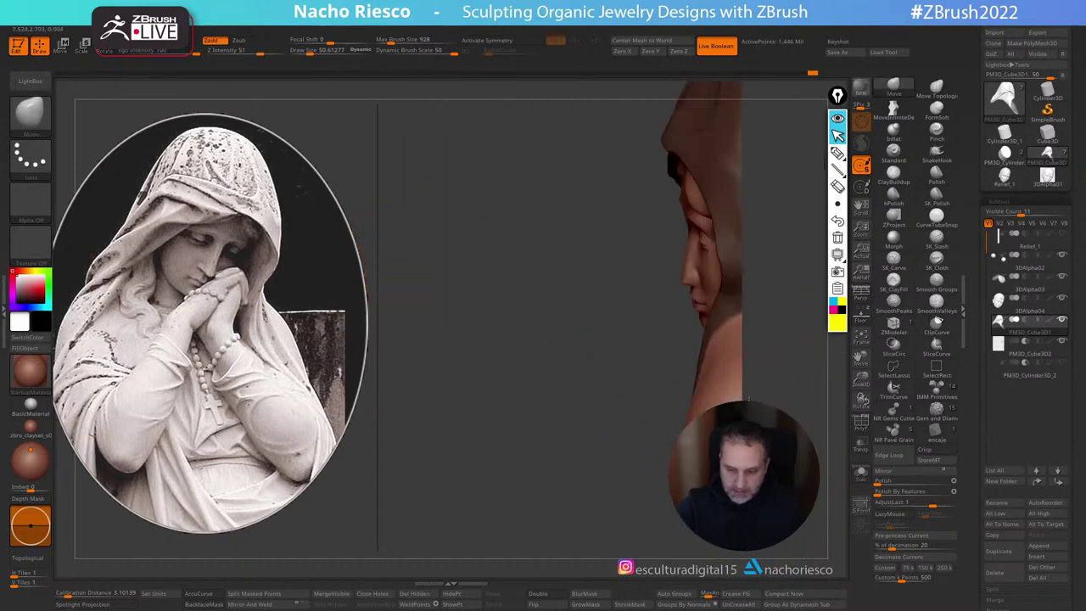
Step: Shape the depth of the drape below the neck from the side with Move at draw size about 76, and clear the mask
key("w")
left_click(893, 86)
key("bracketright")
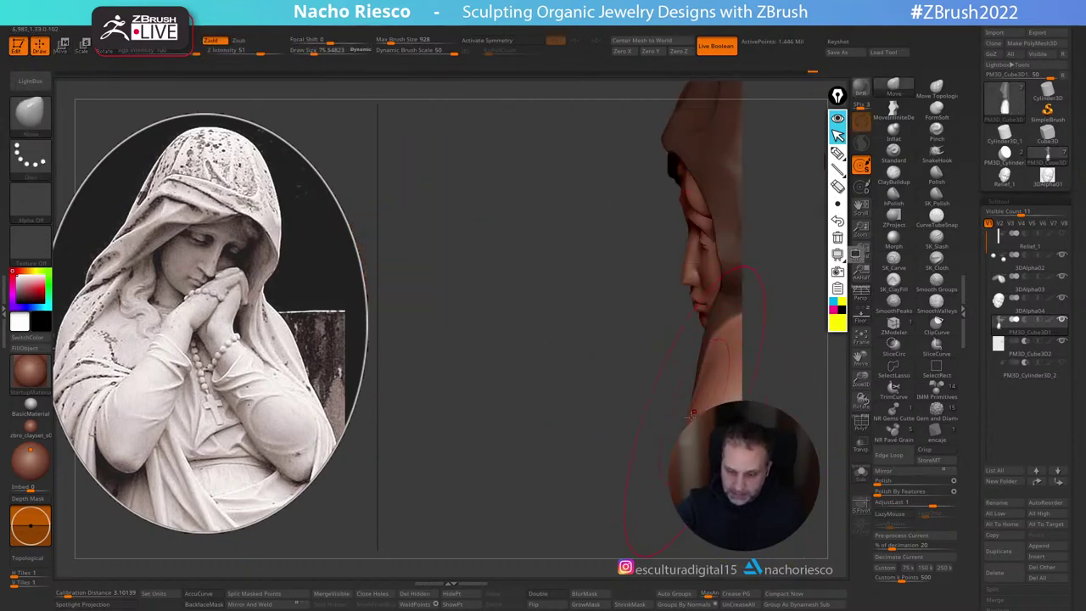
mouse_move(806, 394)
left_mouse_down()
mouse_move(757, 361)
mouse_move(768, 361)
mouse_move(769, 271)
mouse_move(713, 355)
left_mouse_up()
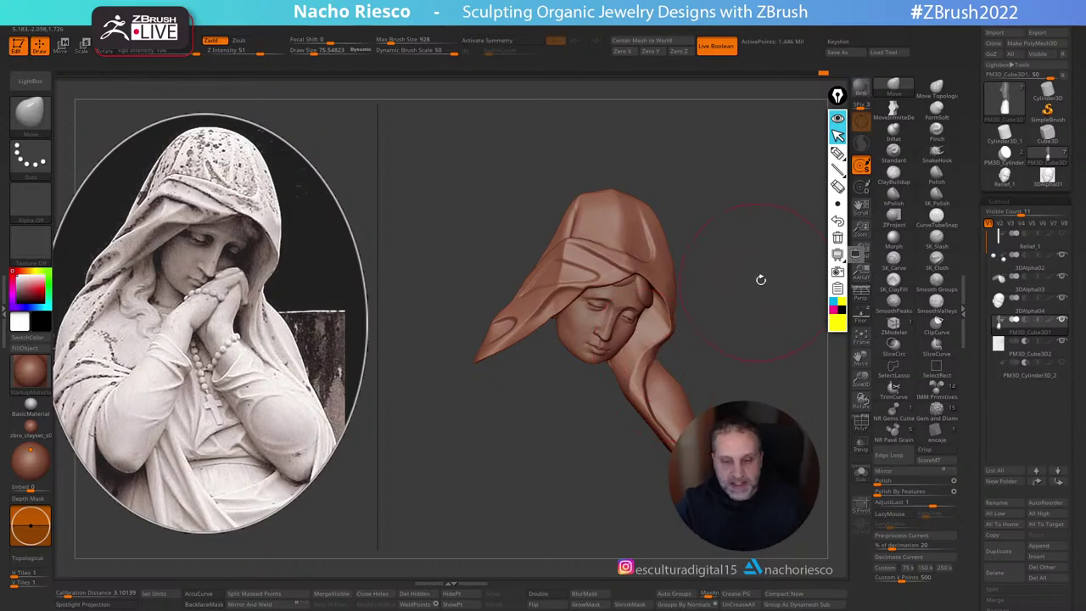
Step: Compare the hood with the floor reference and inspect its depth from the side
mouse_move(761, 280)
left_mouse_down()
mouse_move(786, 332)
mouse_move(798, 329)
mouse_move(751, 395)
left_mouse_up()
left_click(861, 316)
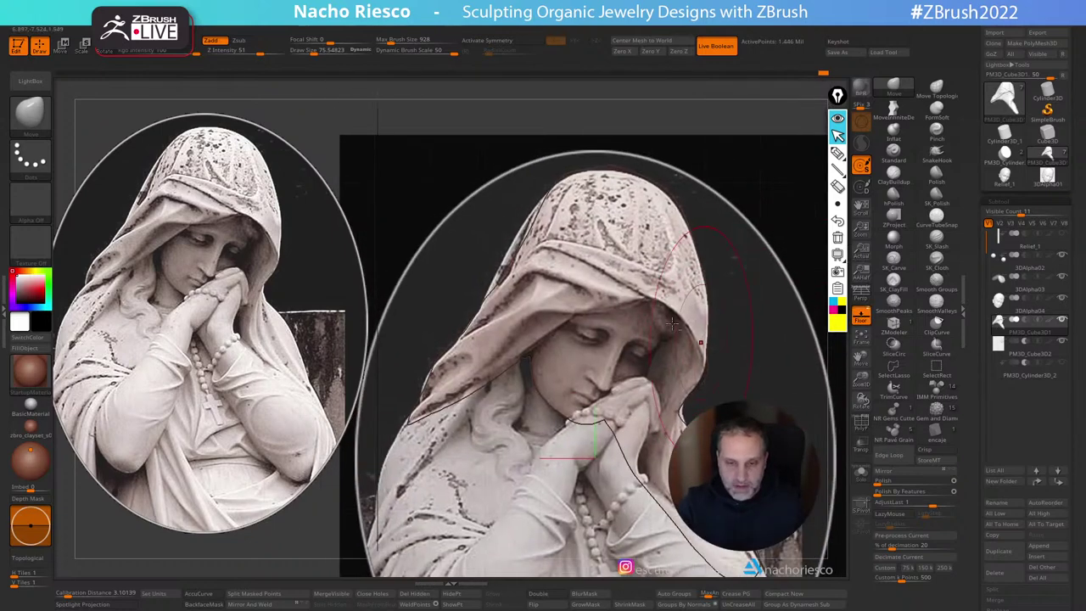
left_click(861, 316)
left_click_drag(760, 271, 548, 304)
key("s")
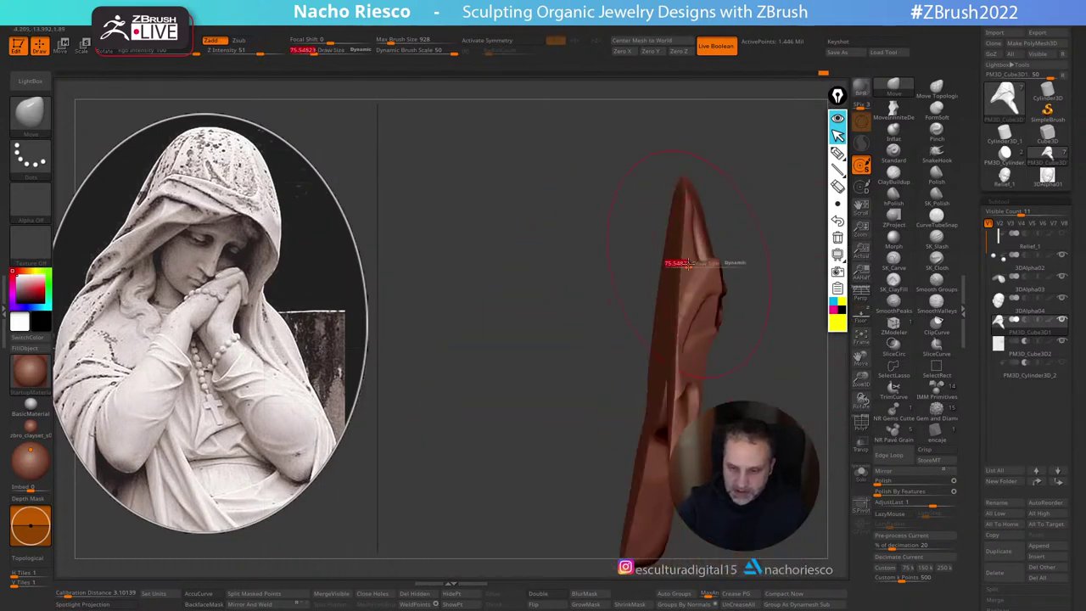
left_click_drag(688, 264, 675, 266)
left_click_drag(768, 247, 757, 269, "shift")
mouse_move(690, 281)
left_mouse_down()
mouse_move(702, 280)
mouse_move(640, 280)
left_mouse_up()
Step: Show the floor reference and match the hood's crown outline to it with Move, reducing the draw size to about 36
left_click(861, 316)
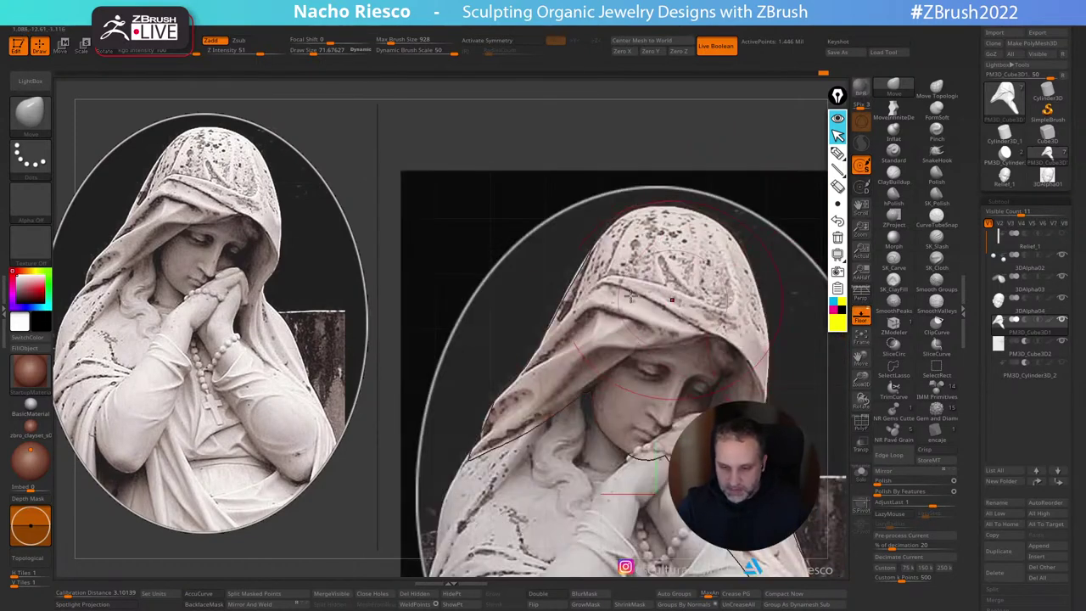
key("[")
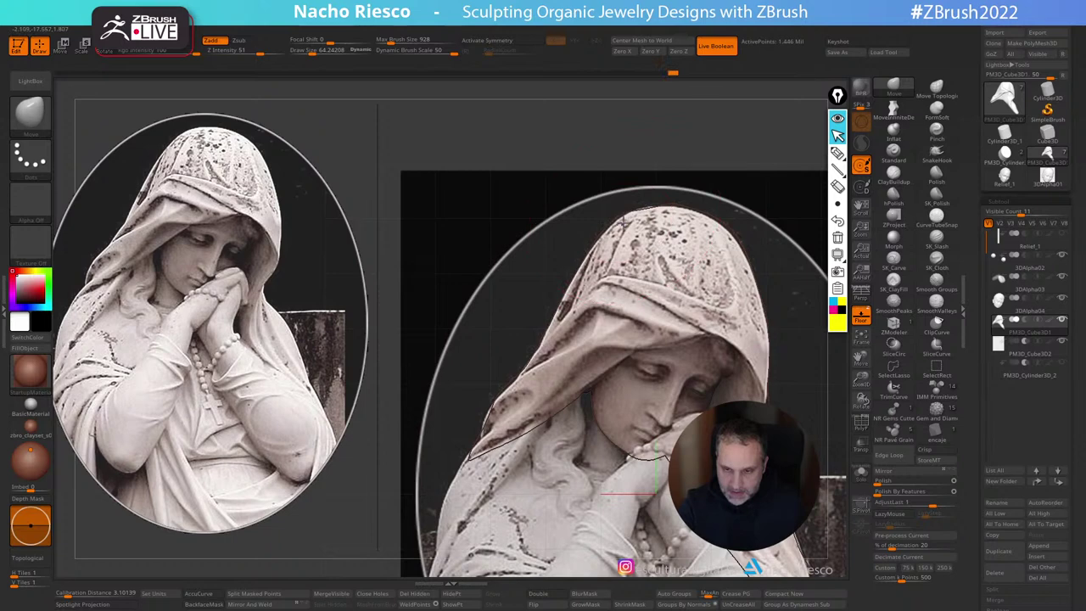
key("[")
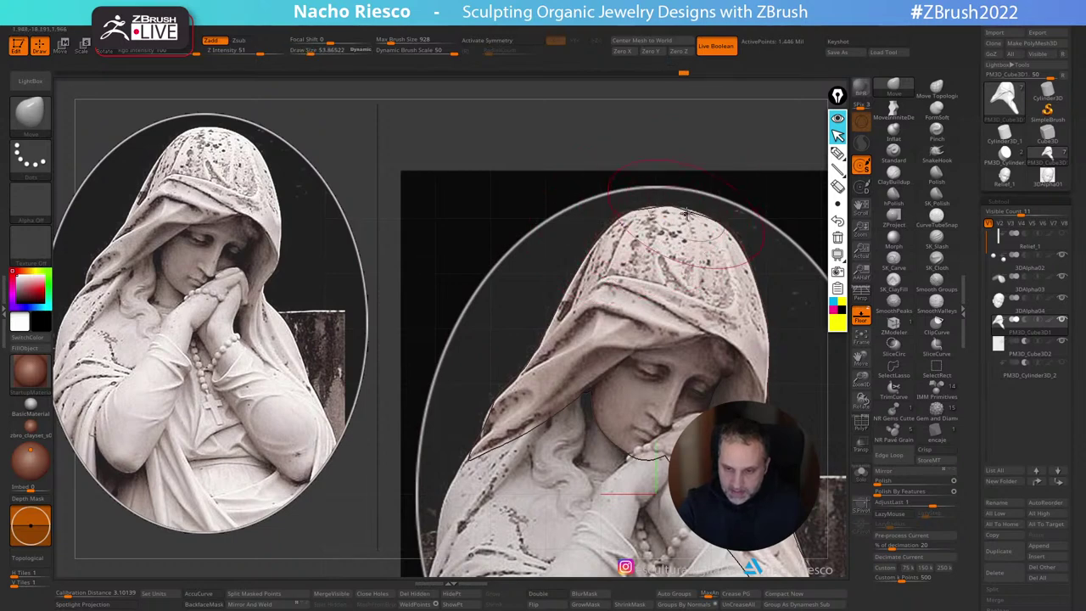
key("[")
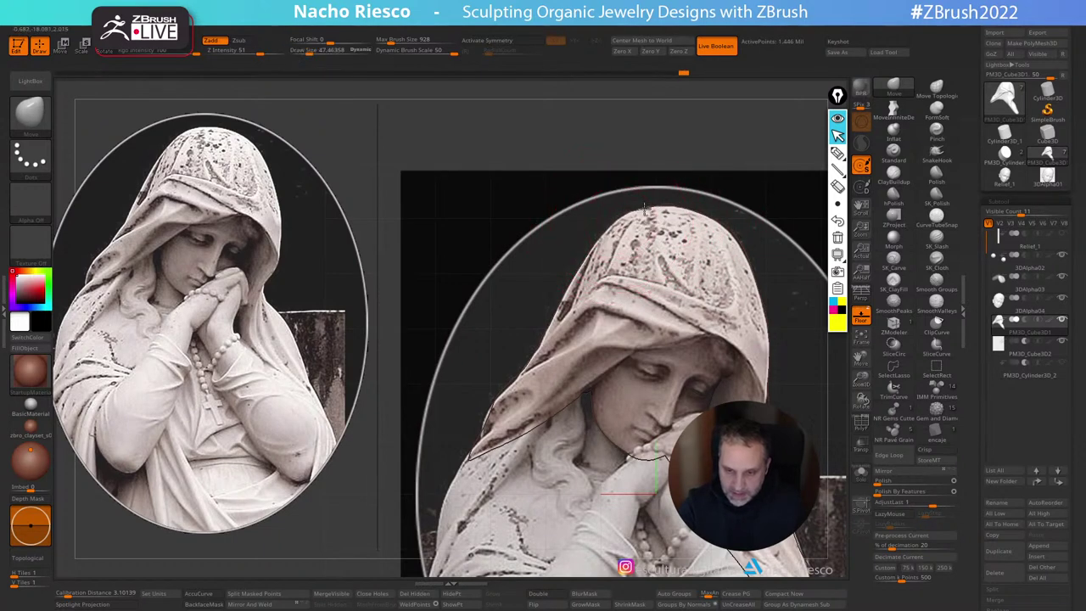
key("[")
key("[")
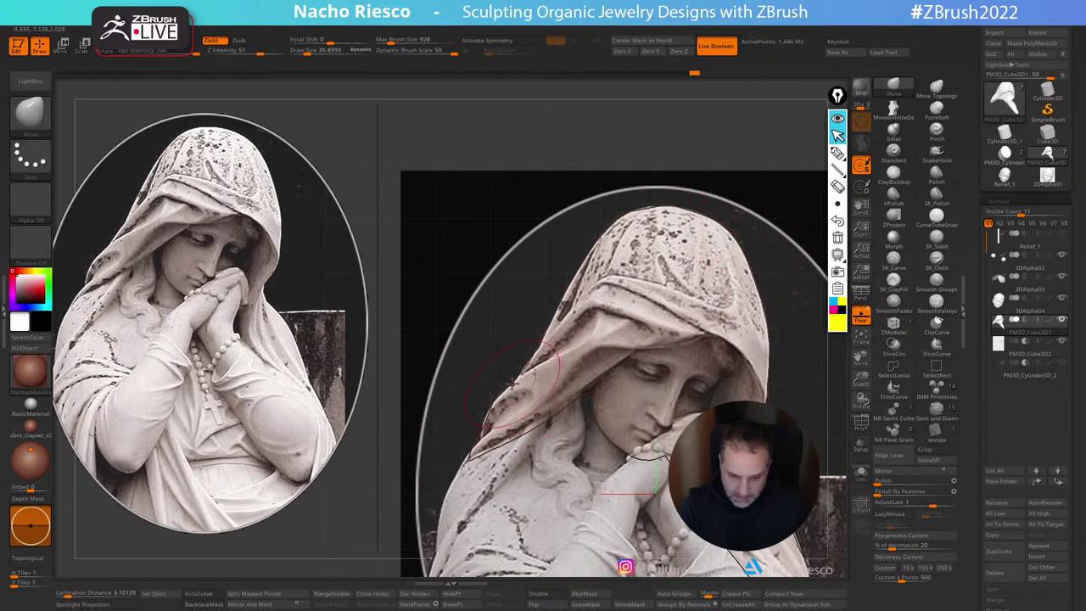
Step: Refine the hood's lower outer edge and pointed tip against the reference with Move, reducing the draw size to about 28, and hide the reference
left_click_drag(511, 383, 526, 366)
key("[")
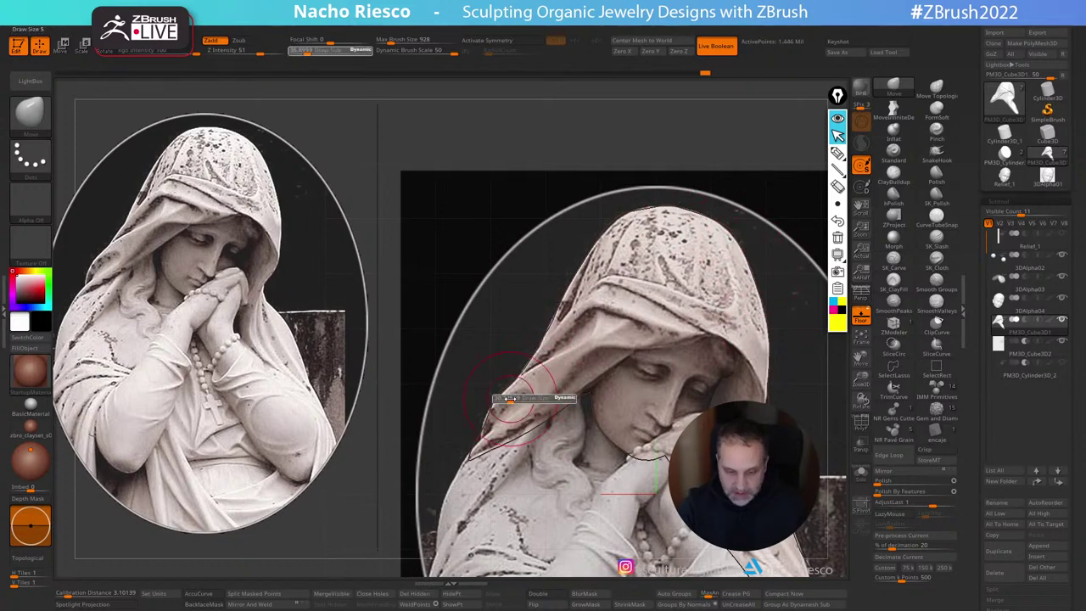
left_click_drag(489, 429, 482, 442)
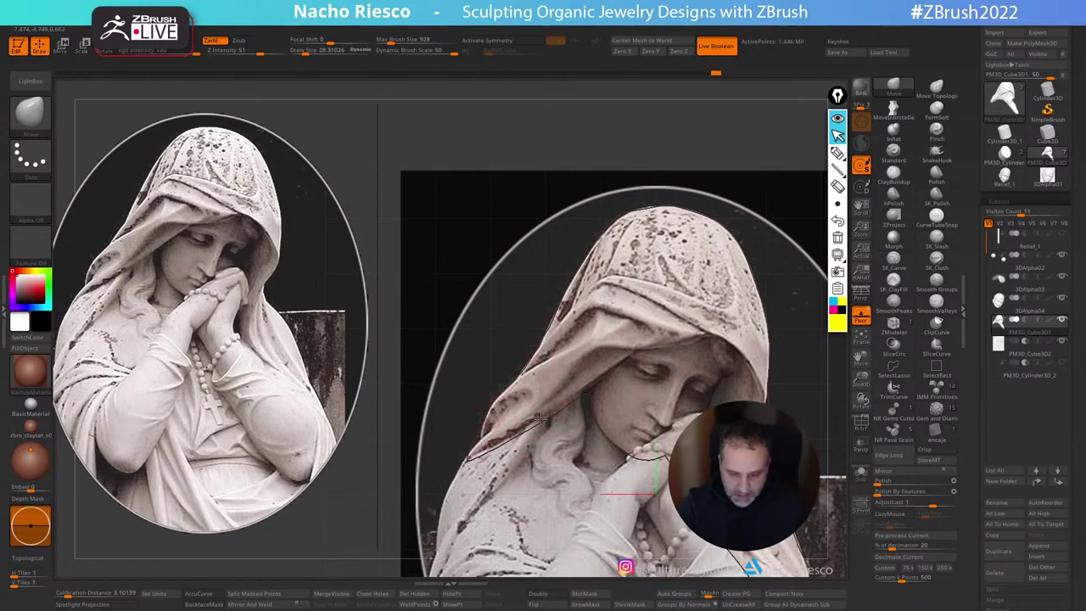
left_click_drag(536, 419, 526, 429)
key("shift+z")
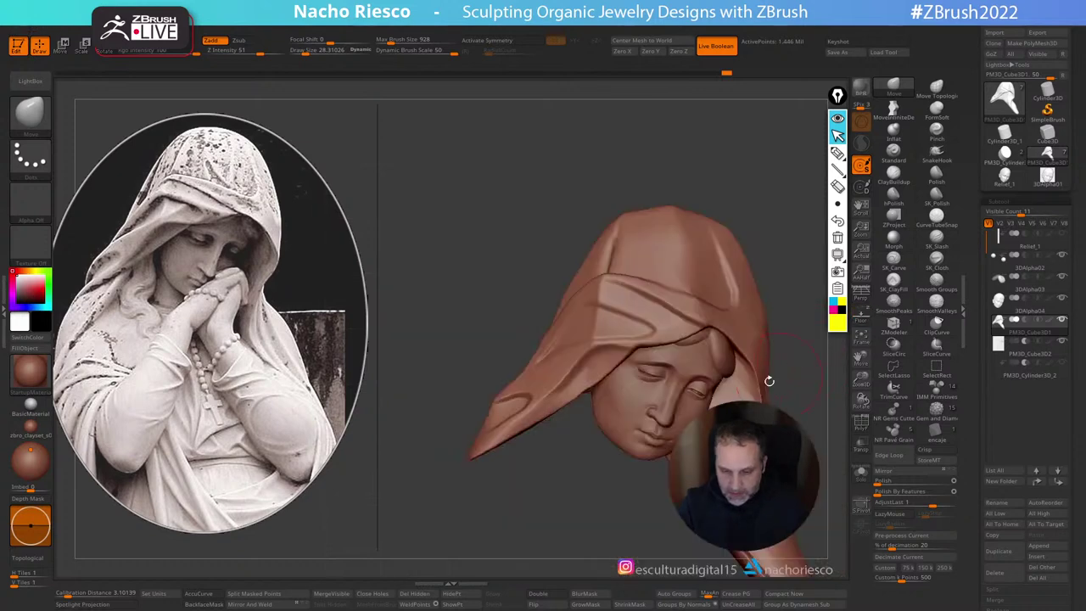
Step: Smooth the hood's side folds and the crease near the crown with SmoothPeaks at draw size about 28
mouse_move(810, 289)
left_mouse_down()
mouse_move(766, 255)
mouse_move(771, 341)
mouse_move(821, 262)
left_mouse_up()
left_click_drag(583, 298, 516, 349, "shift")
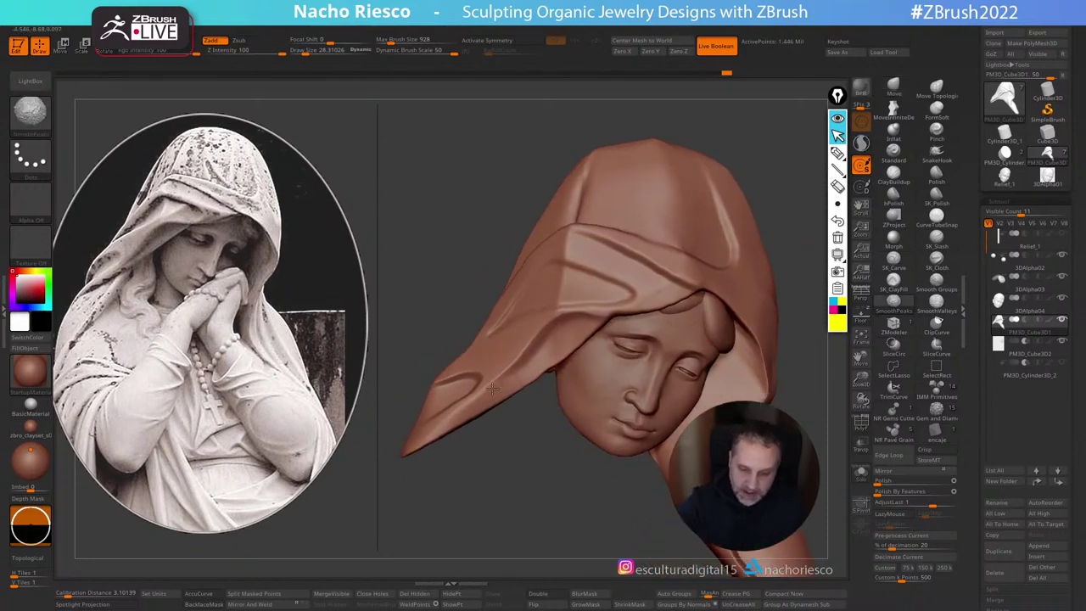
key("shift")
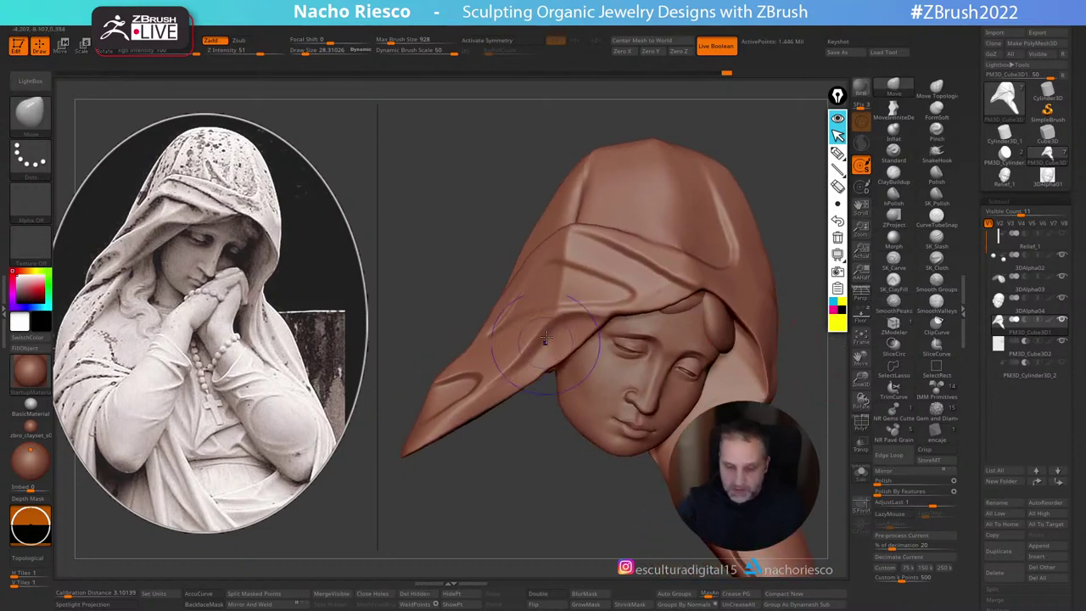
left_click_drag(545, 337, 475, 399, "shift")
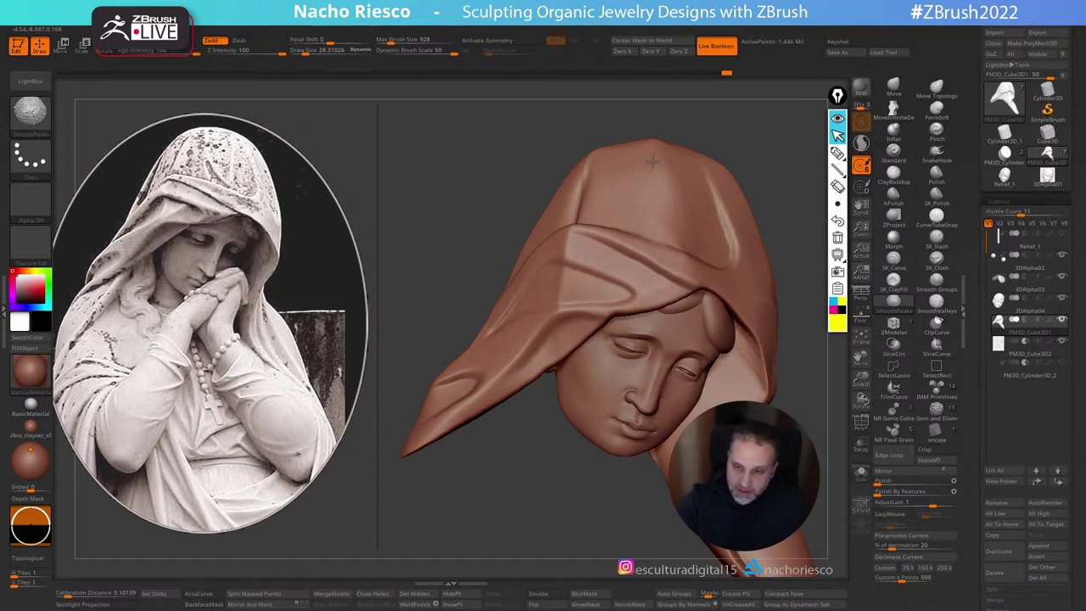
left_click_drag(582, 168, 585, 182, "shift")
Step: Soften the hollow of the front fold above the brow with SmoothValleys at draw size about 13
mouse_move(815, 325)
left_mouse_down("alt")
mouse_move(809, 299)
mouse_move(806, 335)
left_mouse_up("alt")
right_click_drag(693, 295, 708, 346, "alt")
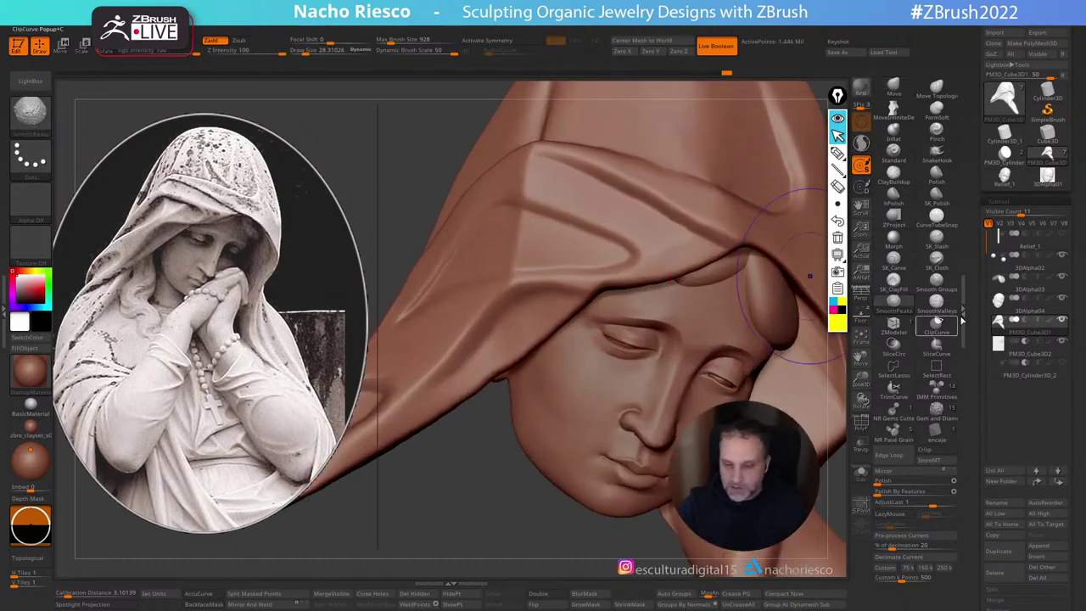
left_click(936, 303, "shift")
key("s")
left_click_drag(626, 266, 623, 262)
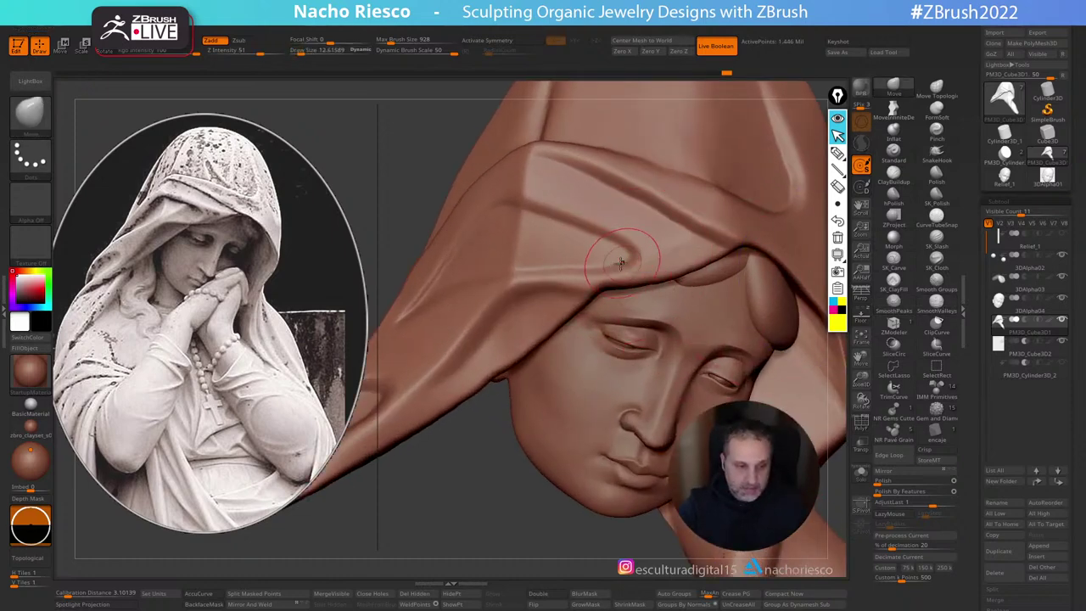
left_click(943, 315)
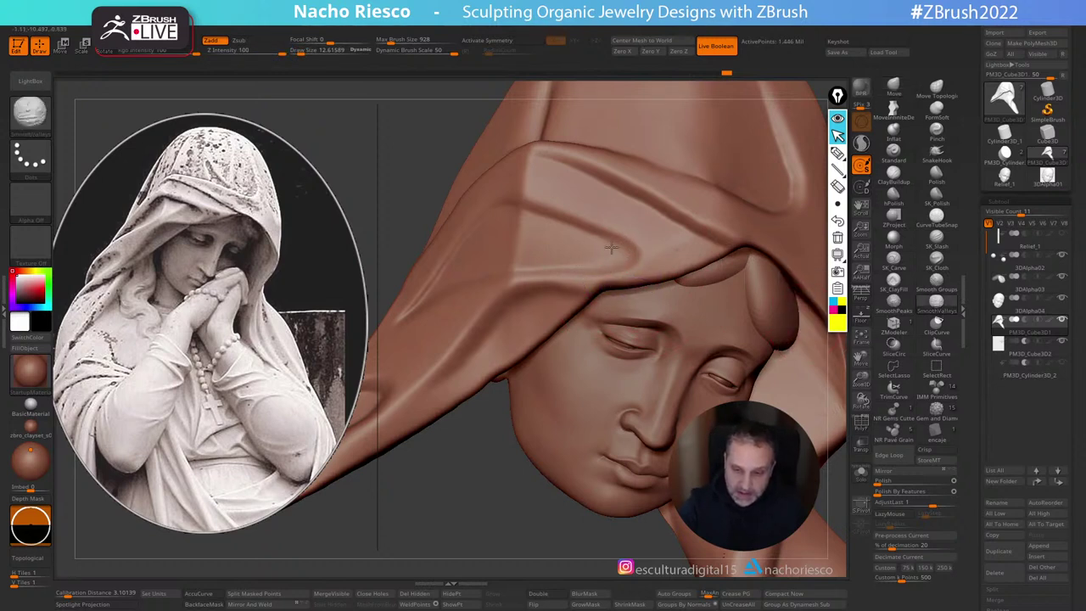
mouse_move(611, 247)
left_mouse_down("shift")
mouse_move(625, 251)
mouse_move(606, 248)
mouse_move(618, 242)
mouse_move(612, 260)
left_mouse_up("shift")
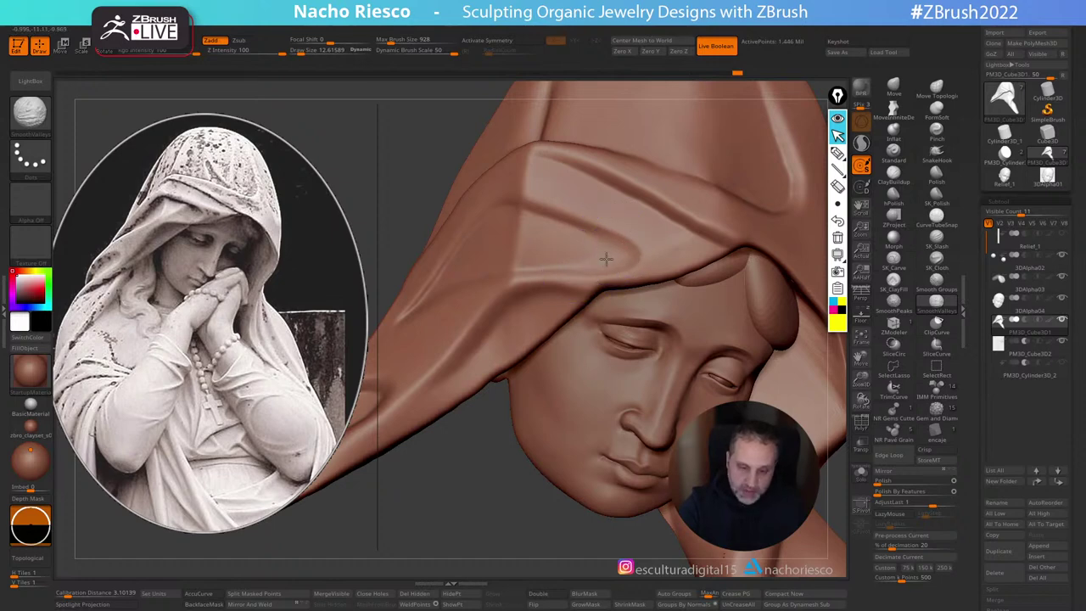
key("shift")
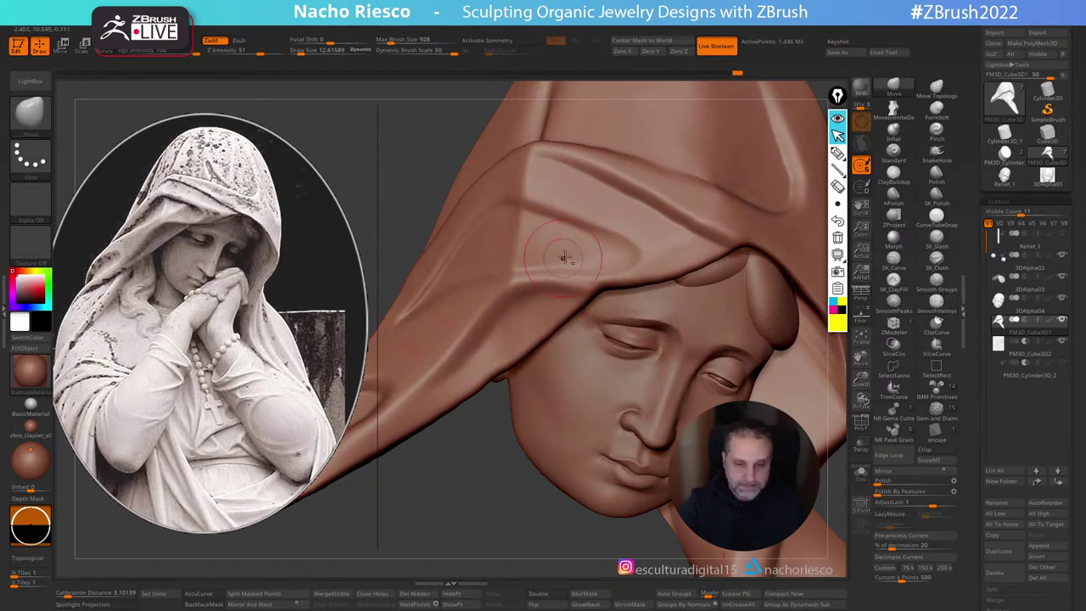
Step: Build up the surfaces around the front fold's corner and hollow with SK_ClayFill at draw size about 13
right_click_drag(563, 257, 822, 224)
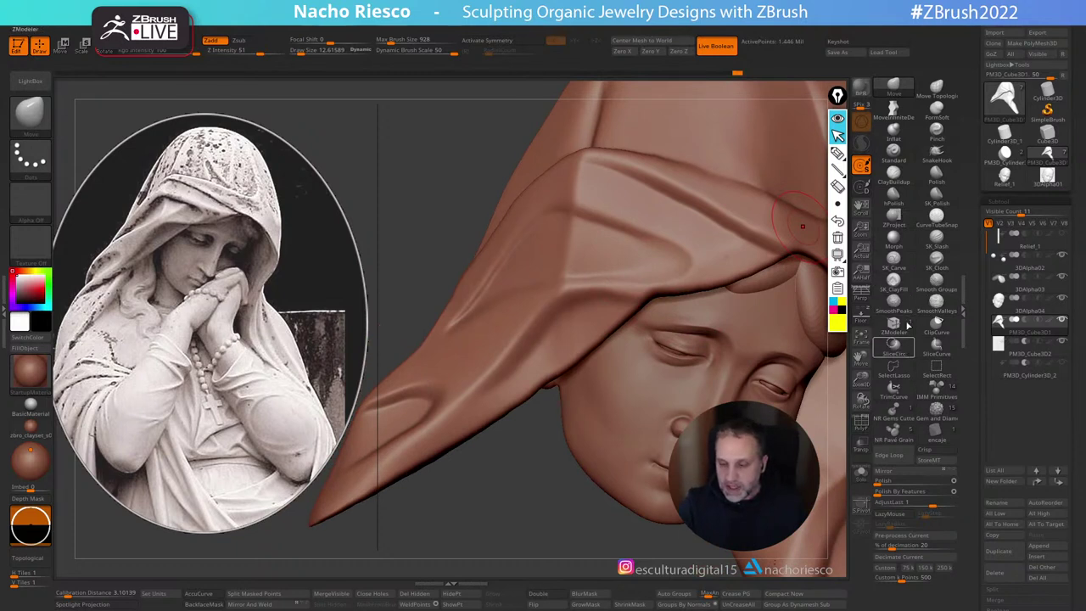
left_click(902, 288)
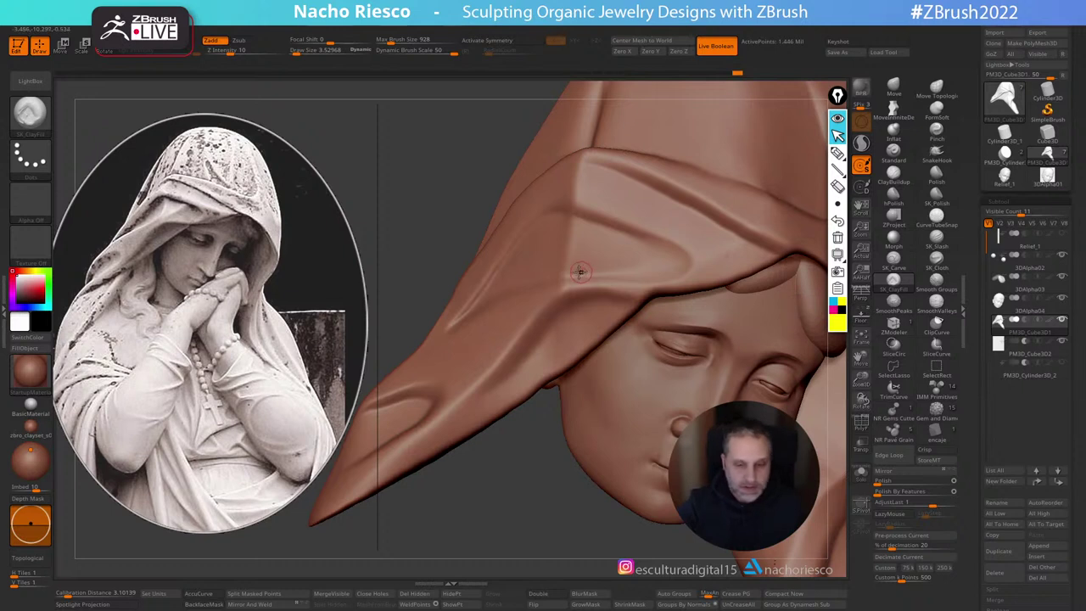
key("s")
left_click_drag(578, 273, 585, 269)
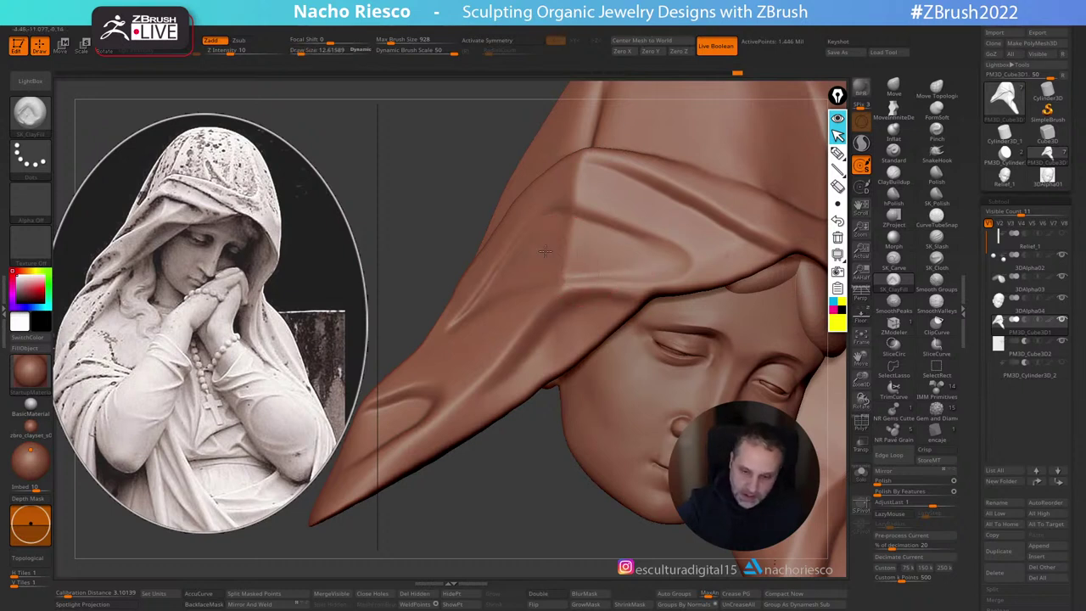
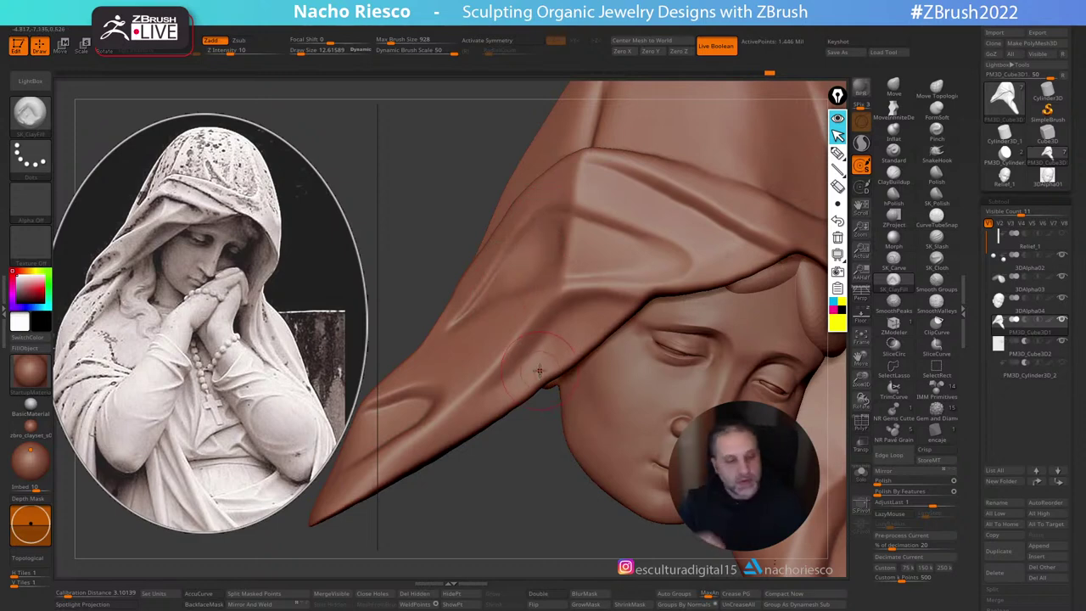
right_click_drag(537, 307, 555, 263)
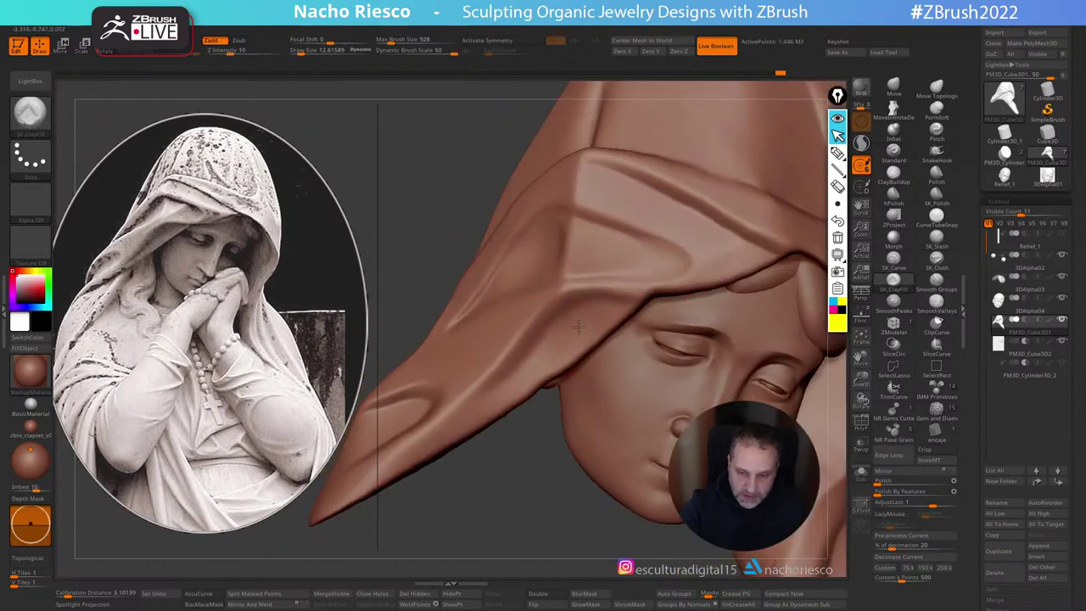
Step: Refine the front fold's hollow with SK_ClayFill at draw sizes about 10 and 7, checking it against the floor reference
key("s")
left_click(613, 264)
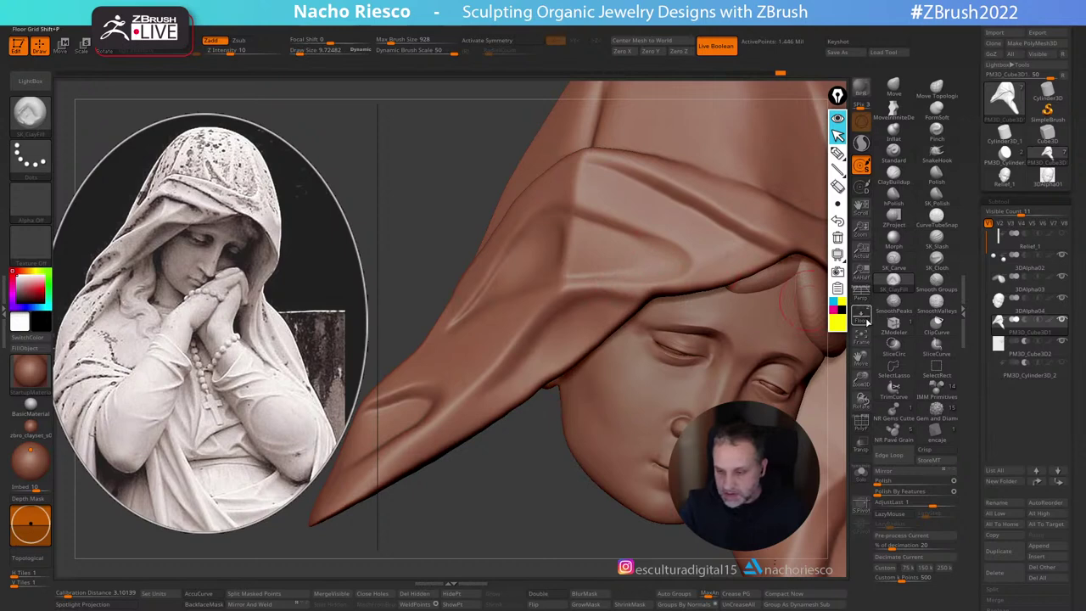
left_click(861, 314)
key("s")
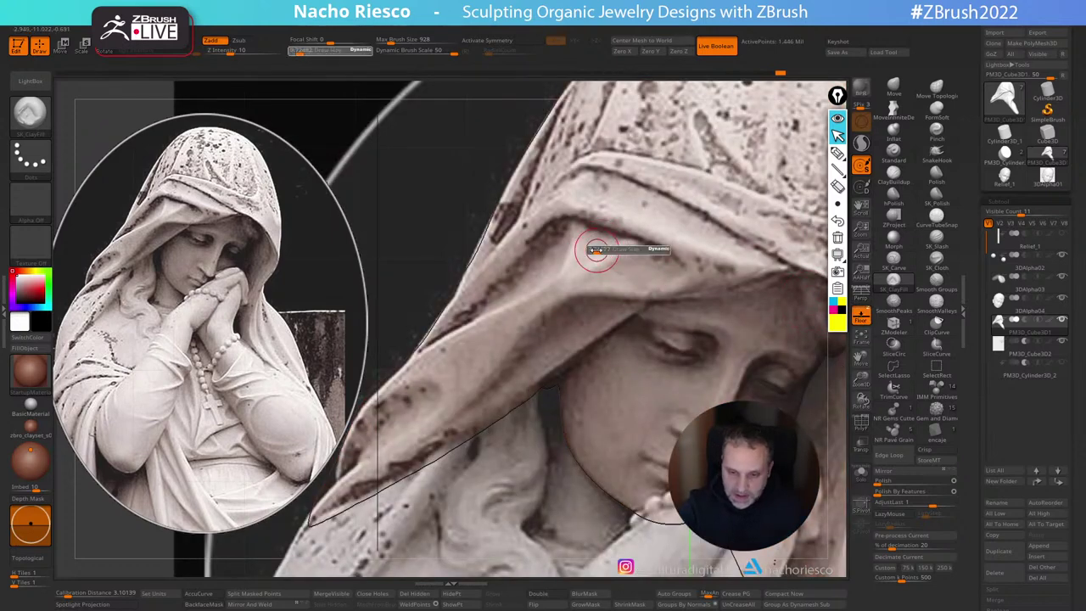
left_click(597, 250)
left_click(865, 318)
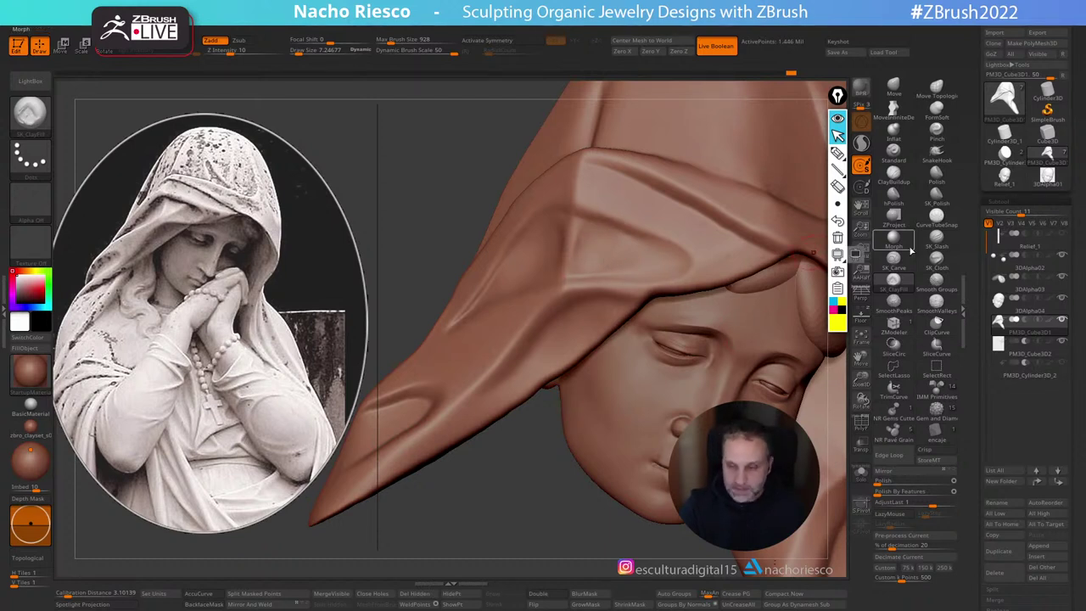
Step: Sculpt small diagonal creases inside the front fold's hollow with SK_Cloth at draw size about 8
left_click(935, 254)
key("s")
left_click_drag(606, 259, 642, 239)
left_click_drag(579, 270, 631, 243)
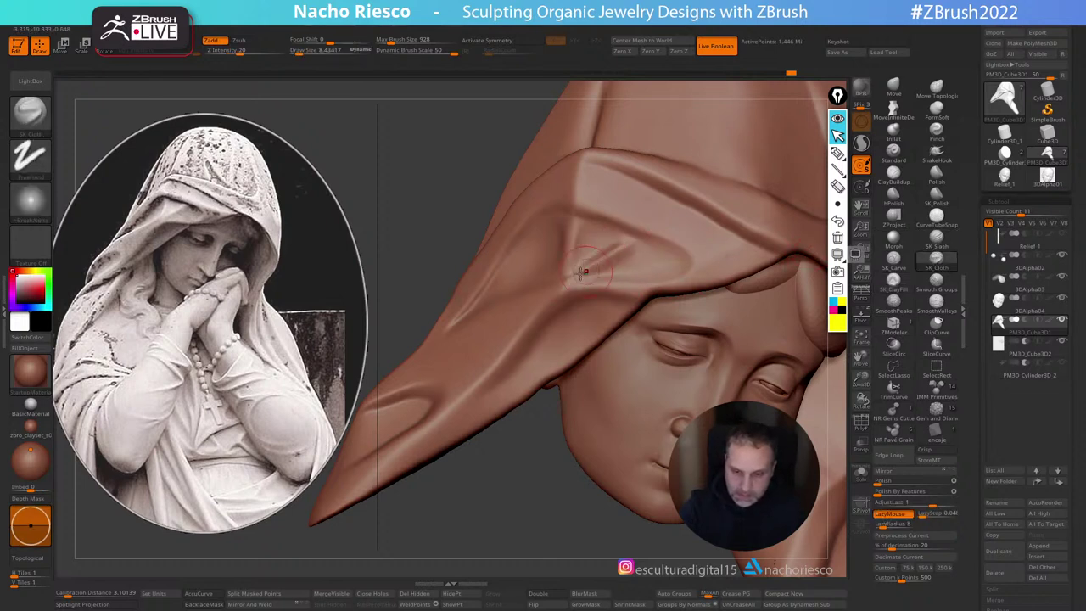
key("shift")
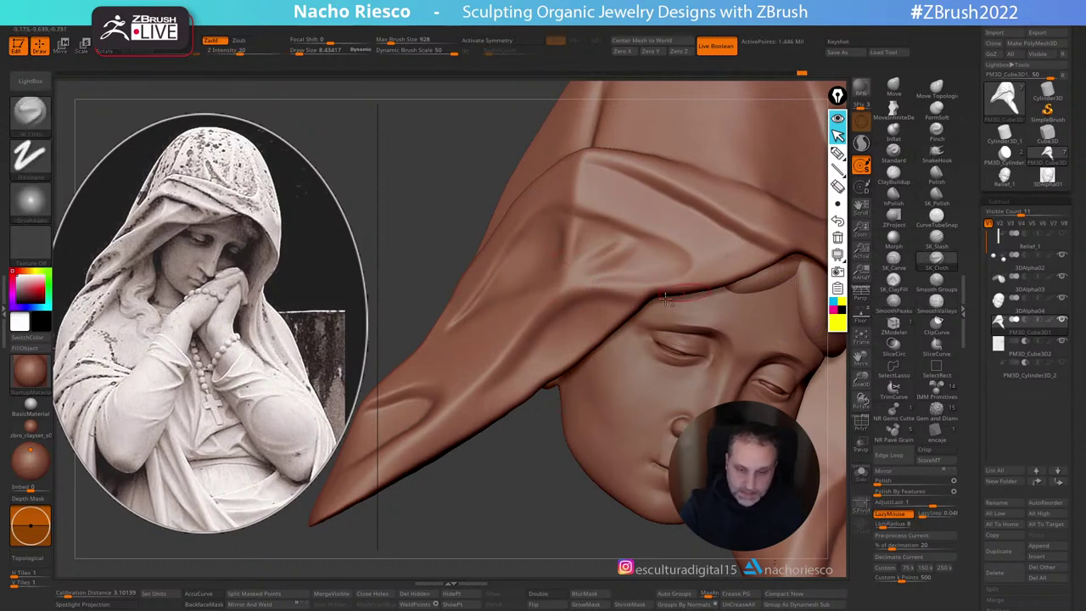
right_click_drag(705, 274, 671, 270, "alt")
Step: Lasso-mask the front fold's hollow over the floor reference, hide the reference, and soften the mask
left_click(863, 316)
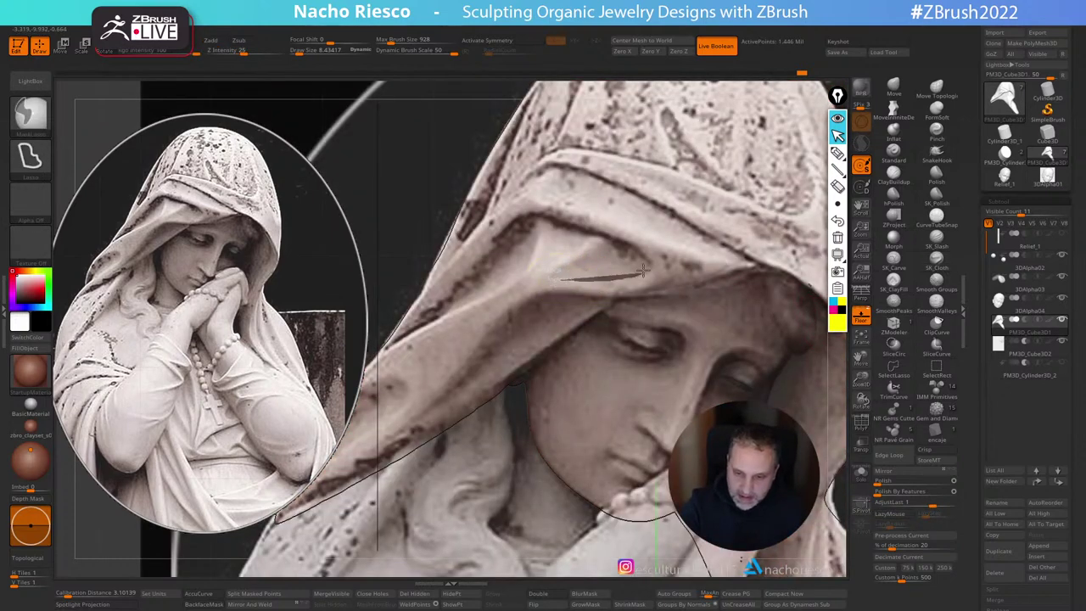
mouse_move(645, 268)
left_mouse_down("ctrl+shift")
mouse_move(613, 243)
mouse_move(519, 219)
mouse_move(380, 360)
mouse_move(390, 355)
left_mouse_up("ctrl+shift")
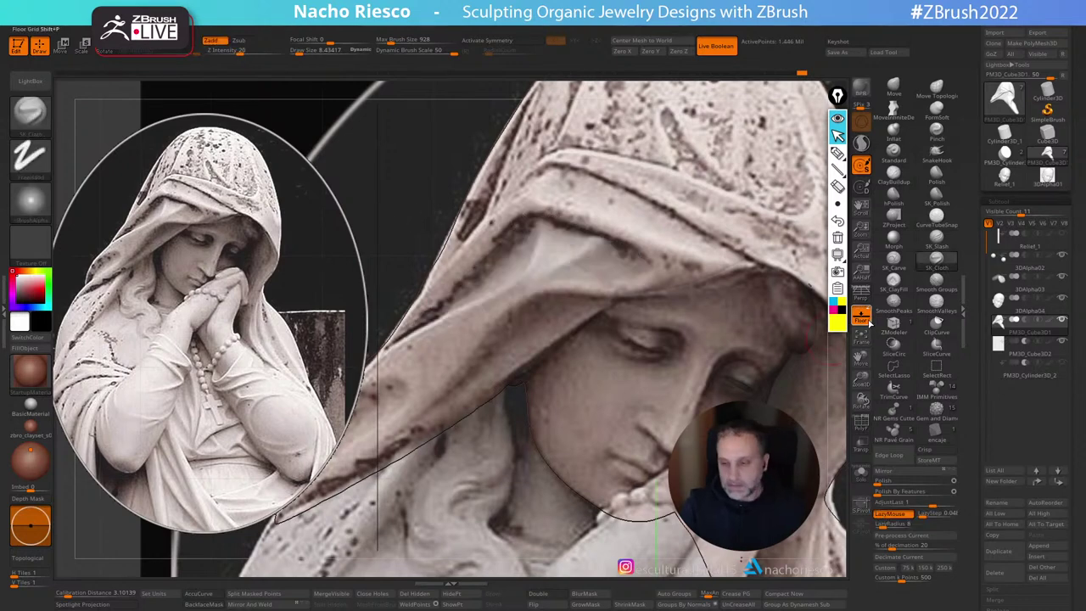
left_click(861, 316)
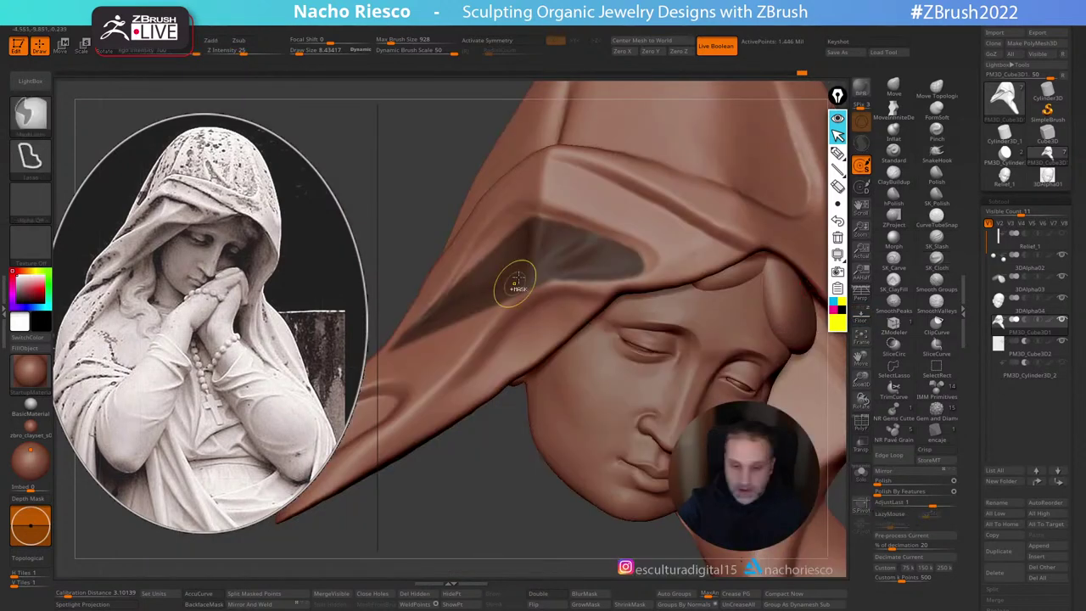
left_click(560, 252, "ctrl")
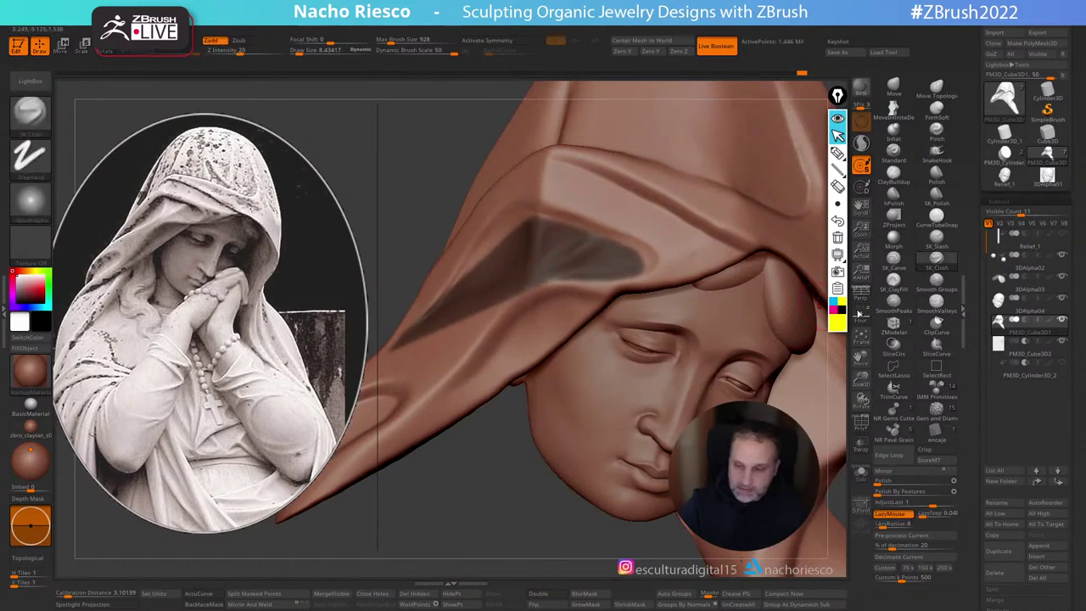
left_click(861, 317)
left_click(861, 318)
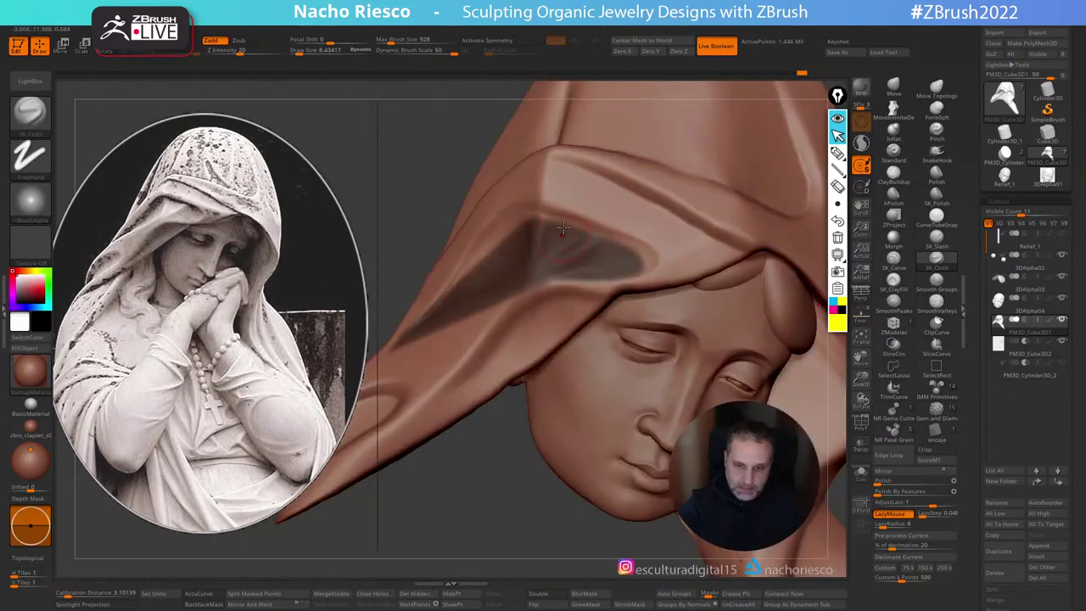
Step: Reshape the unmasked fold surfaces around the front fold's hollow with the Move brush at draw size about 28, smoothing them lightly
key("b")
key("m")
key("v")
left_click_drag(543, 219, 552, 243)
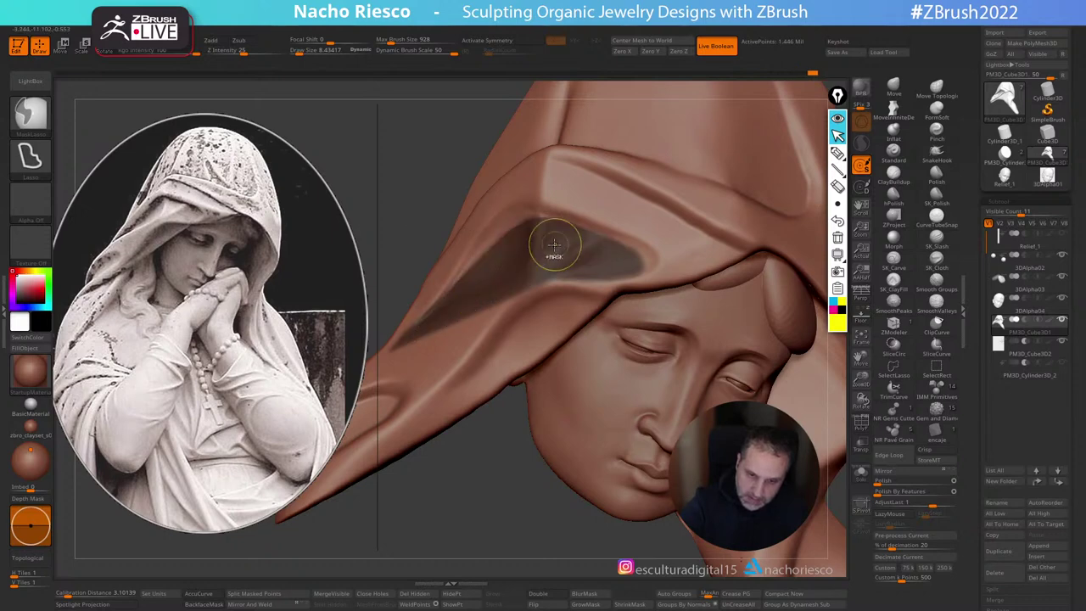
mouse_move(470, 477)
left_mouse_down()
mouse_move(528, 511)
mouse_move(610, 500)
left_mouse_up()
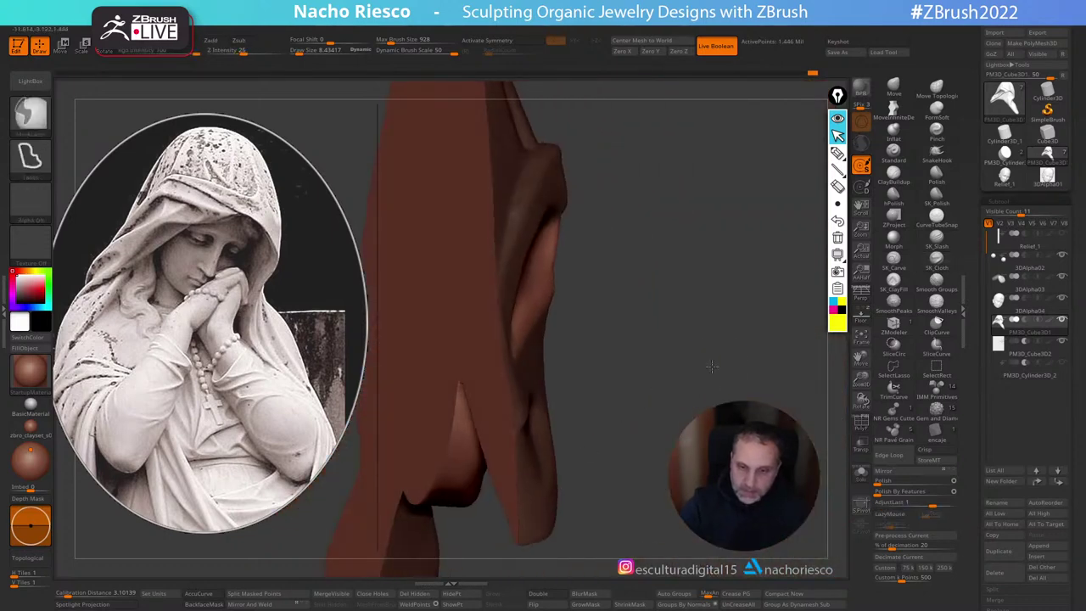
left_click_drag(707, 368, 736, 392, "ctrl")
left_click(893, 87)
key("s")
left_click_drag(534, 240, 543, 238)
left_click_drag(617, 251, 504, 246)
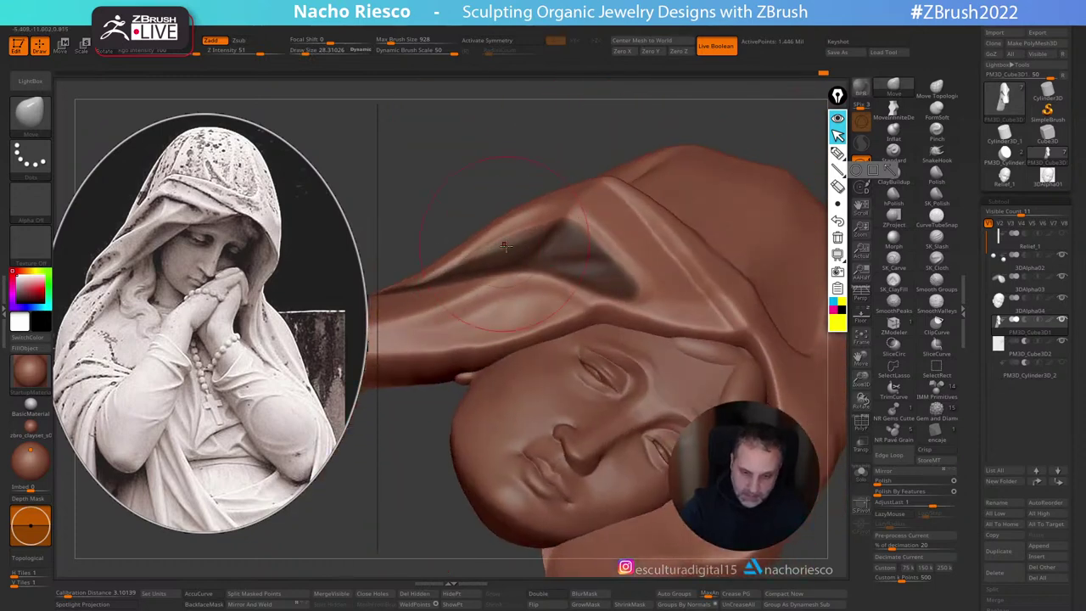
left_click_drag(561, 225, 568, 219)
right_click_drag(543, 230, 591, 250)
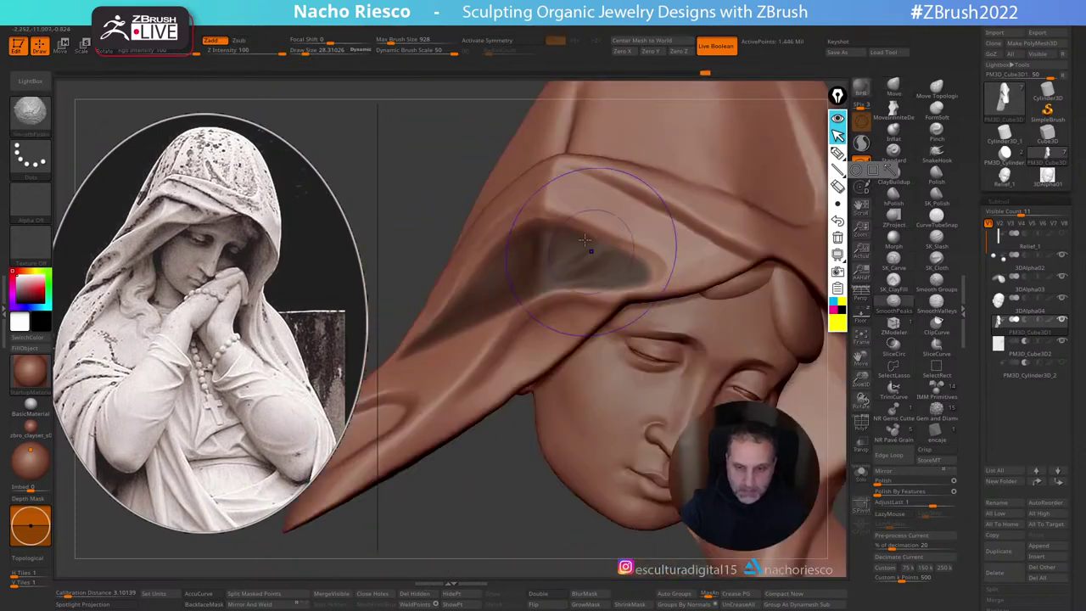
key("shift")
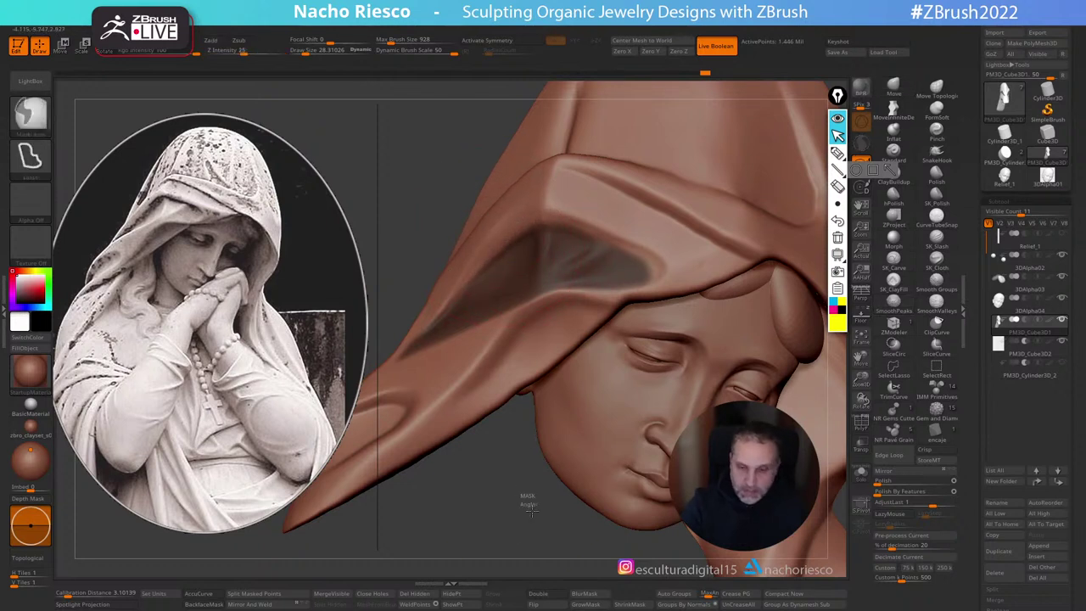
Step: Invert the mask and reshape the front fold's hollow with the Move brush at draw size about 22
mouse_move(525, 496)
left_mouse_down("ctrl")
mouse_move(521, 507)
mouse_move(516, 499)
mouse_move(525, 496)
mouse_move(525, 538)
mouse_move(514, 517)
left_mouse_up("ctrl")
key("ctrl+z")
left_click(512, 397, "ctrl")
left_click_drag(511, 400, 502, 412)
key("s")
left_click_drag(503, 252, 547, 234)
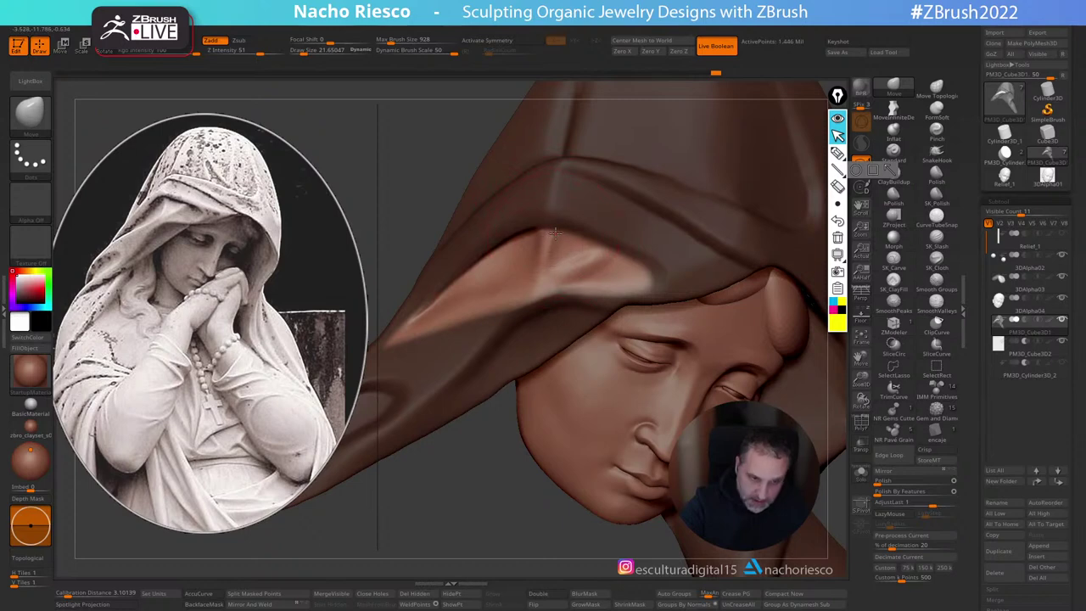
mouse_move(472, 492)
left_mouse_down()
mouse_move(484, 516)
mouse_move(490, 490)
left_mouse_up()
Step: Invert the mask back and adjust the fold's rim above the hollow with the Move brush at draw size about 22
left_click(484, 516, "ctrl")
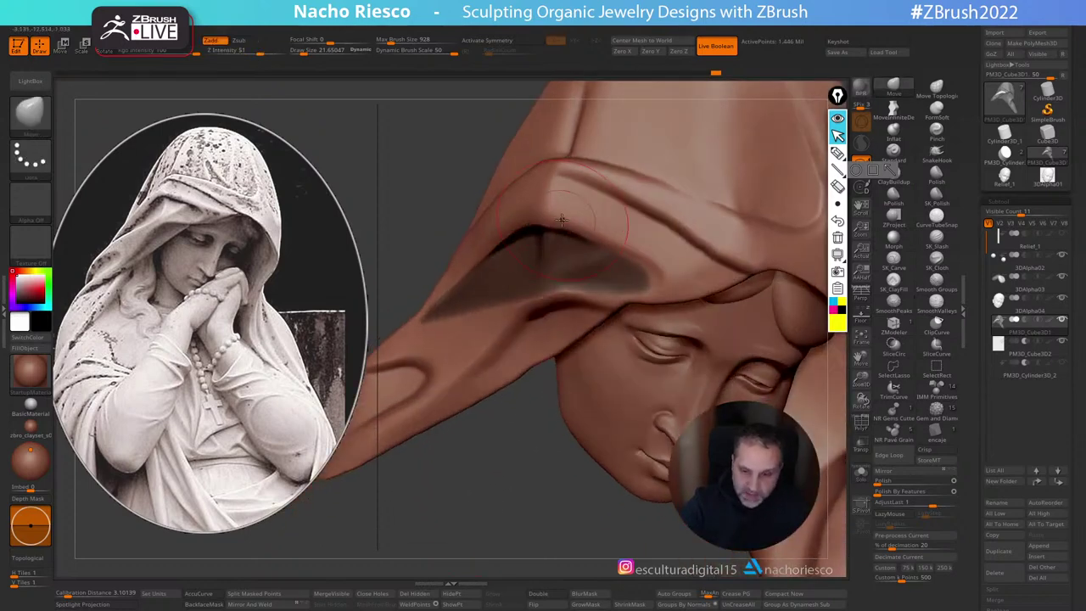
left_click_drag(561, 220, 570, 229)
right_click(599, 223)
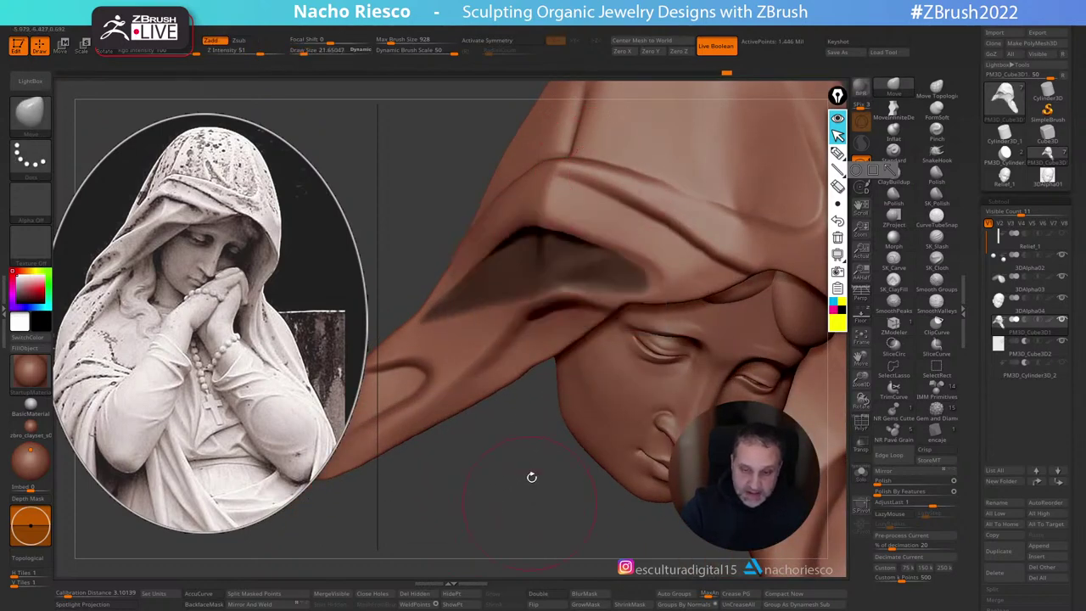
left_click_drag(532, 477, 522, 440)
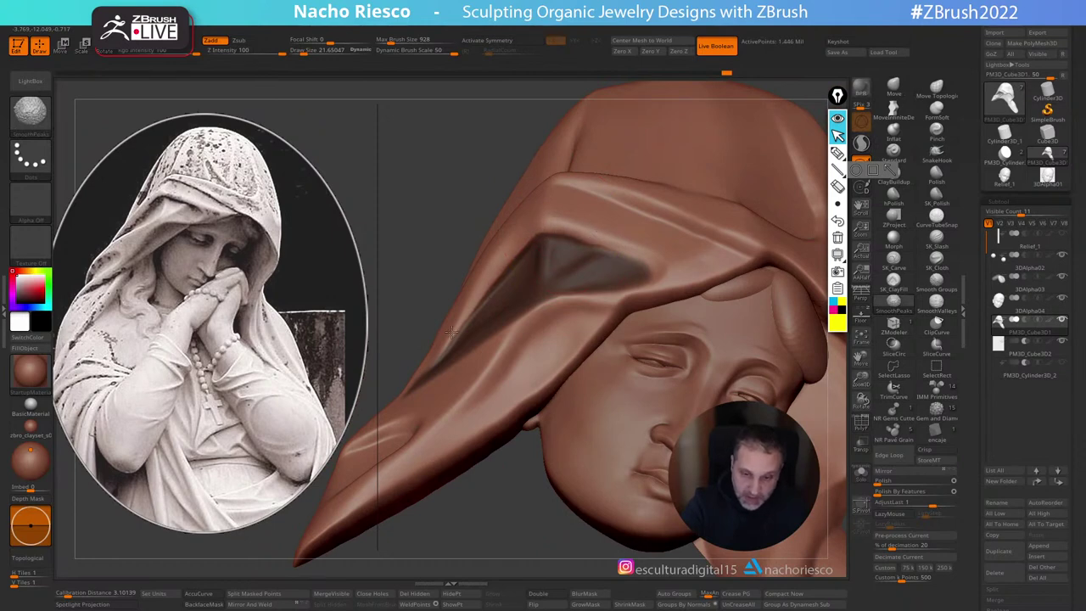
mouse_move(491, 509)
left_mouse_down()
mouse_move(501, 528)
mouse_move(530, 475)
mouse_move(536, 513)
mouse_move(543, 458)
left_mouse_up()
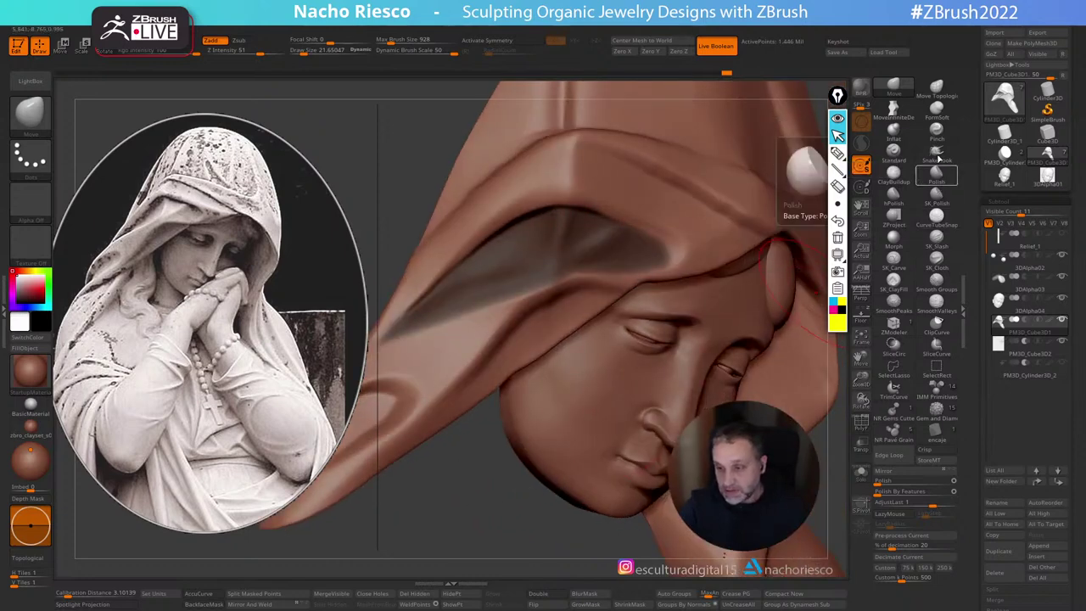
Step: Sharpen the front fold's rim with Pinch at draw size about 16 and add a crease above the hollow with SK_Cloth at about 6
left_click(935, 129)
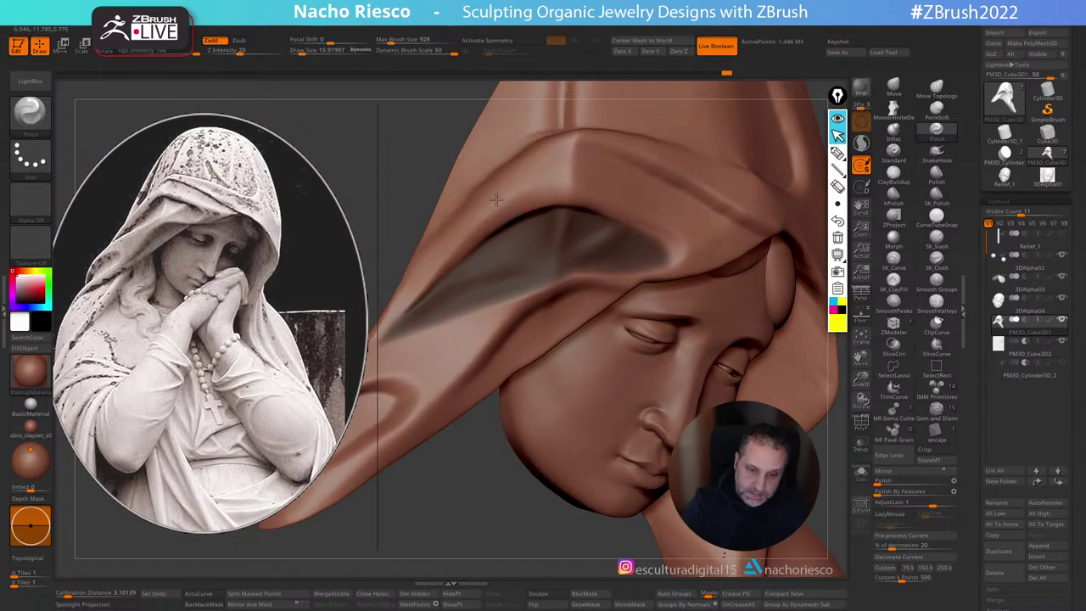
mouse_move(488, 501)
left_mouse_down()
mouse_move(569, 509)
mouse_move(556, 507)
mouse_move(585, 475)
left_mouse_up()
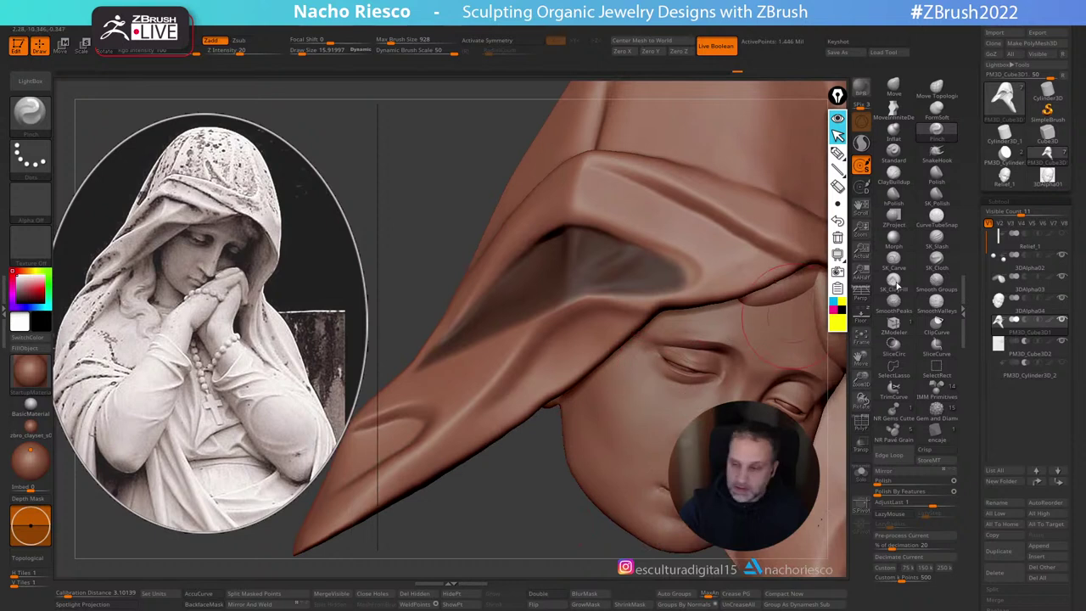
left_click(935, 258)
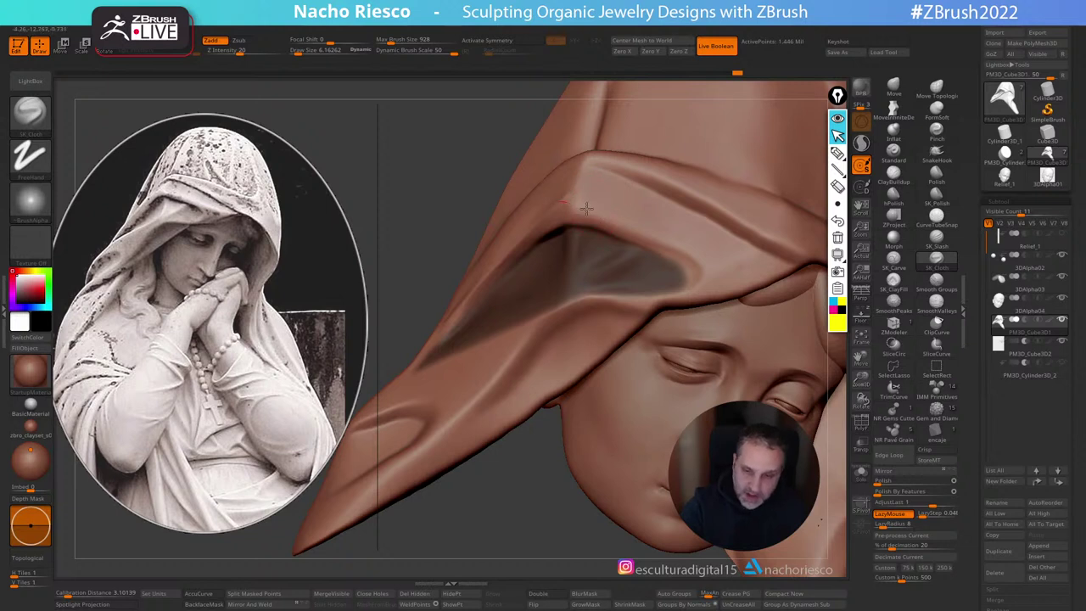
left_click_drag(586, 209, 752, 284)
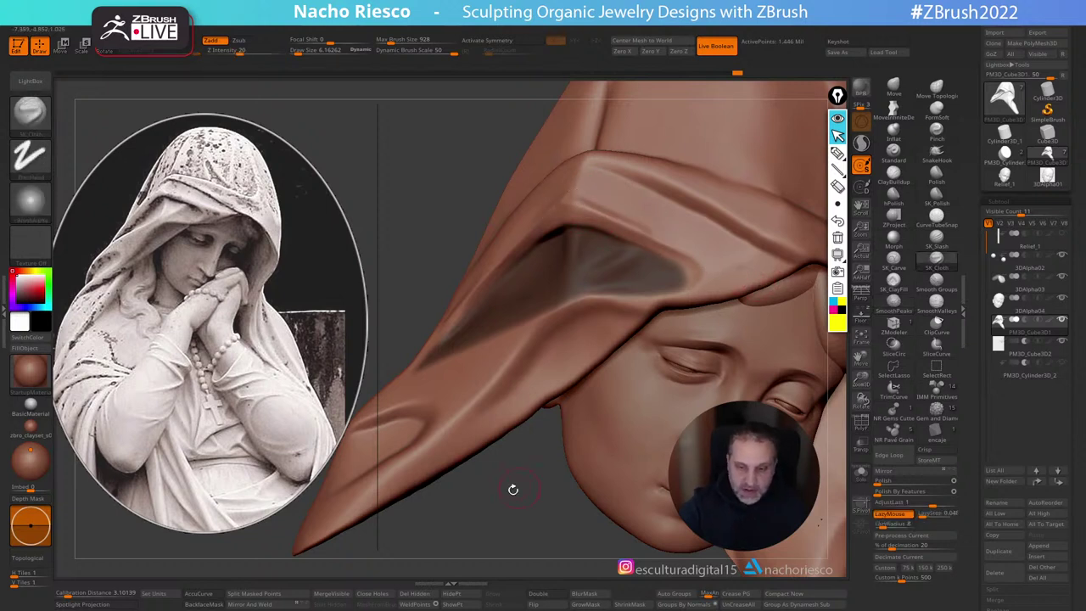
Step: Invert the mask, reshape the creases inside the hollow with Move at draw sizes about 13 and 11, and clear the mask
left_click_drag(512, 487, 526, 414)
left_click(893, 87)
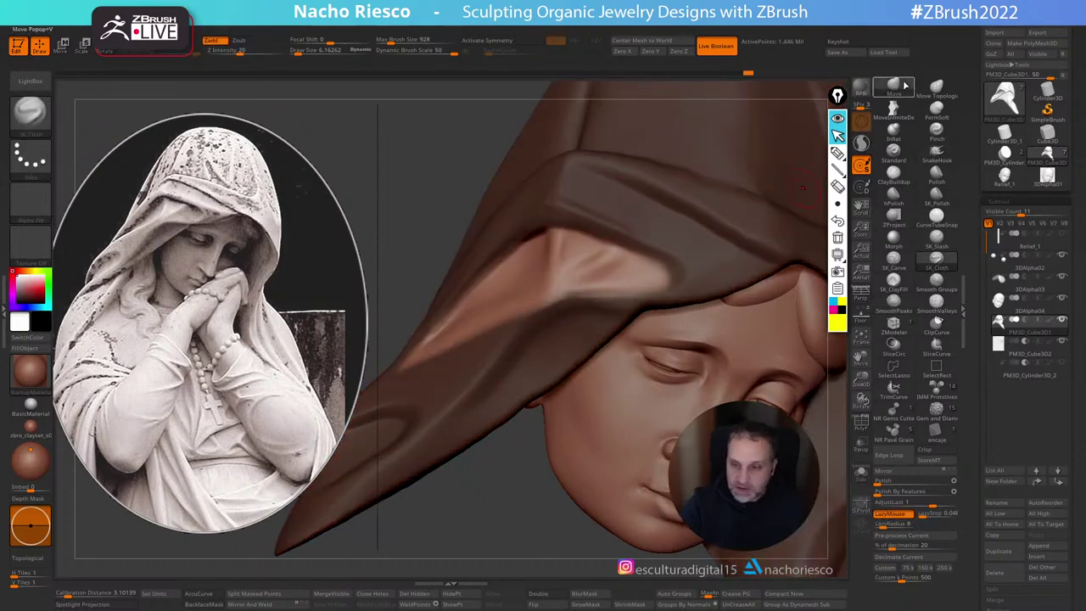
key("s")
left_click_drag(543, 267, 543, 262)
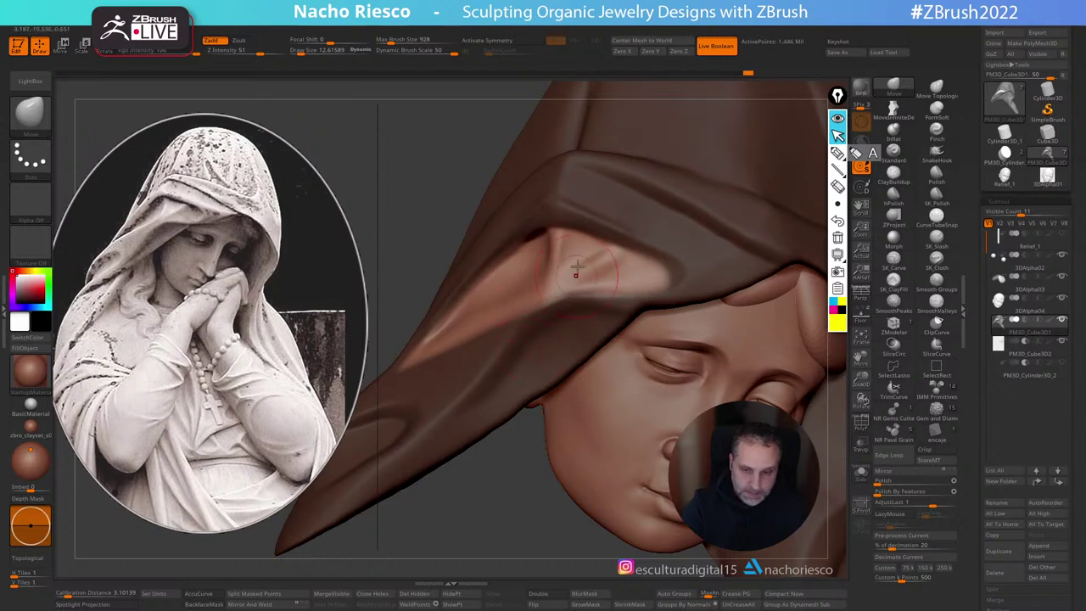
key("s")
left_click_drag(582, 259, 578, 257)
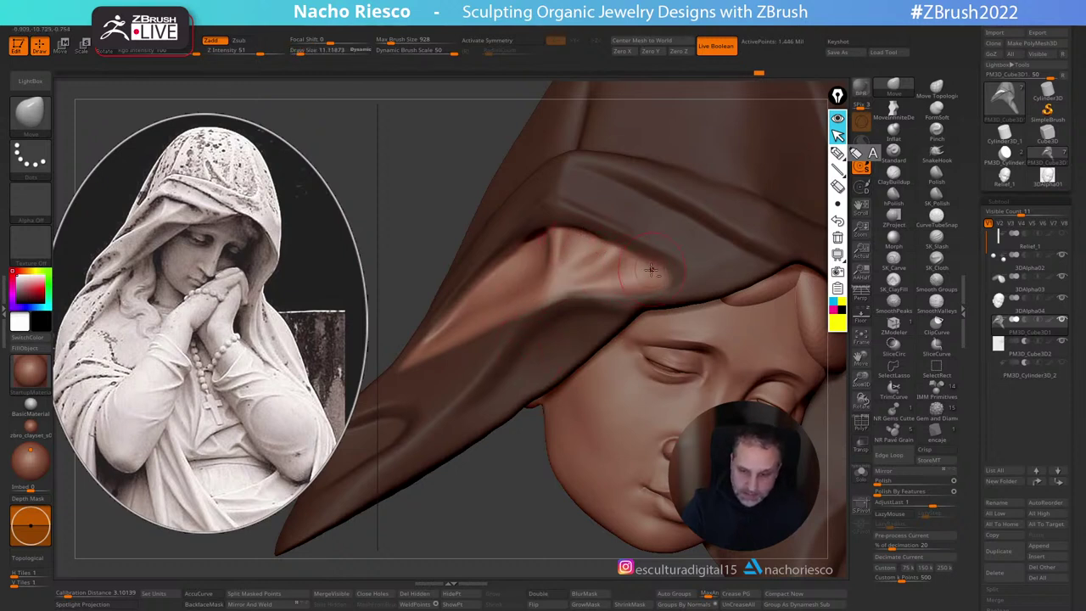
left_click(514, 498, "ctrl")
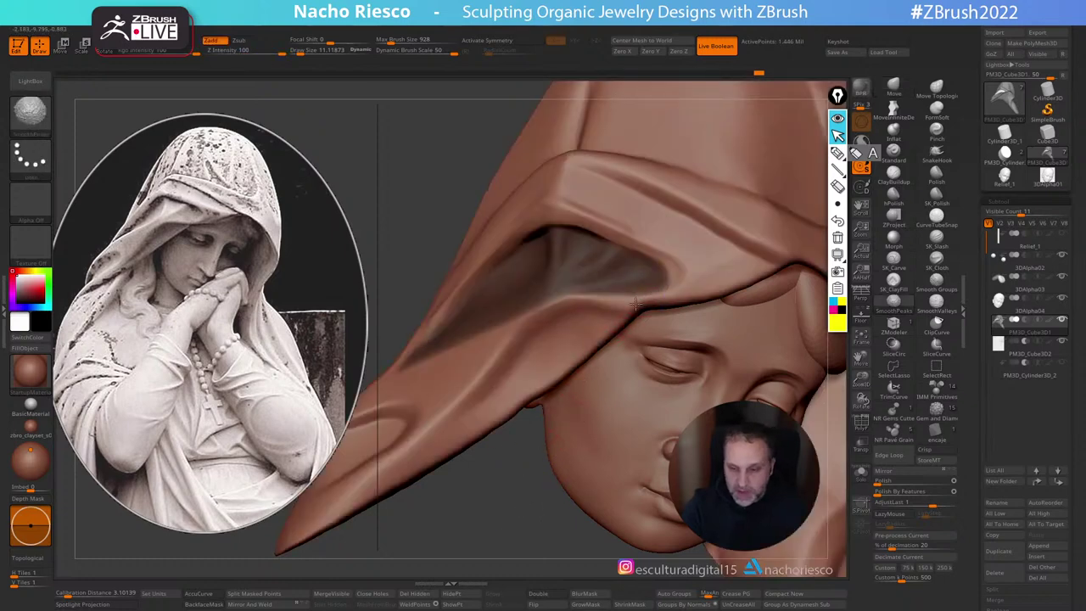
left_click_drag(509, 529, 534, 518, "ctrl")
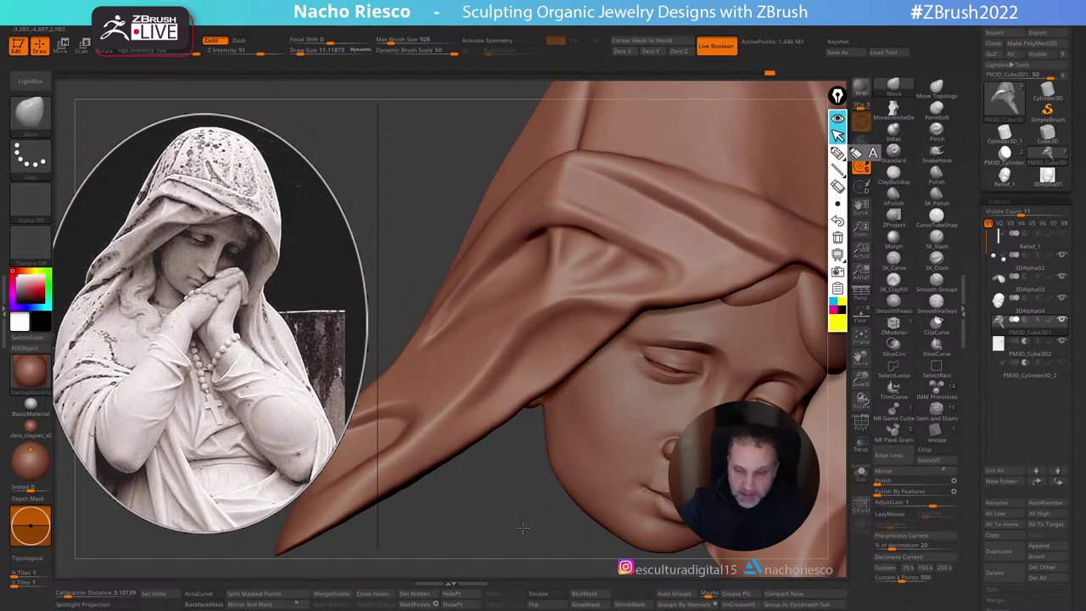
Step: Deepen the groove beneath the front fold's rim with SK_Slash at draw size about 13, comparing the hood with the floor reference
mouse_move(521, 529)
left_mouse_down("alt")
mouse_move(519, 511)
mouse_move(555, 473)
mouse_move(563, 525)
left_mouse_up("alt")
left_click(937, 238)
key("s")
left_click_drag(510, 246, 513, 247)
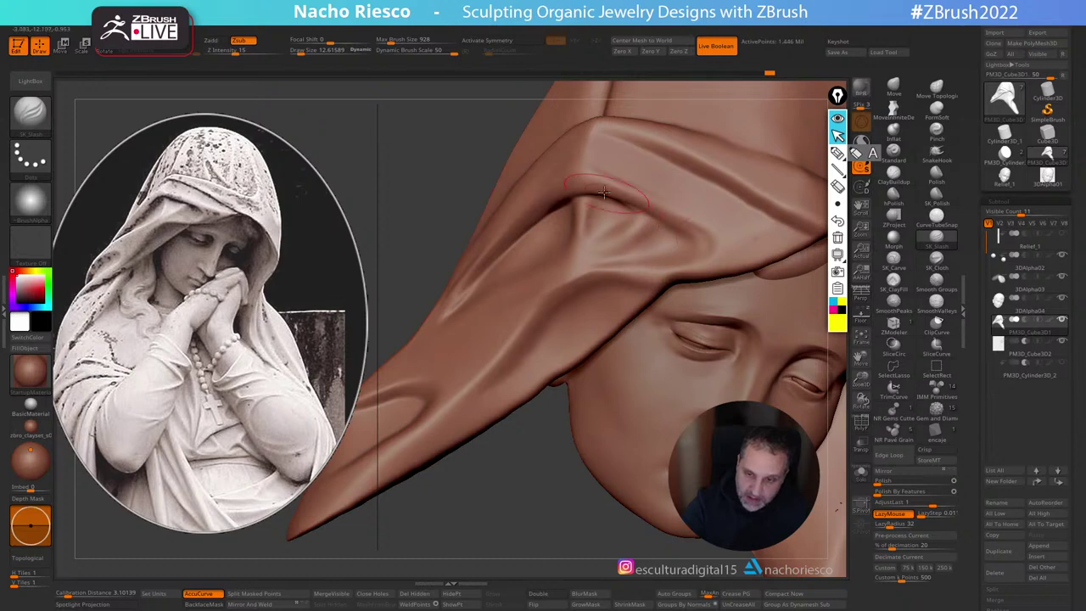
left_click_drag(616, 186, 730, 254)
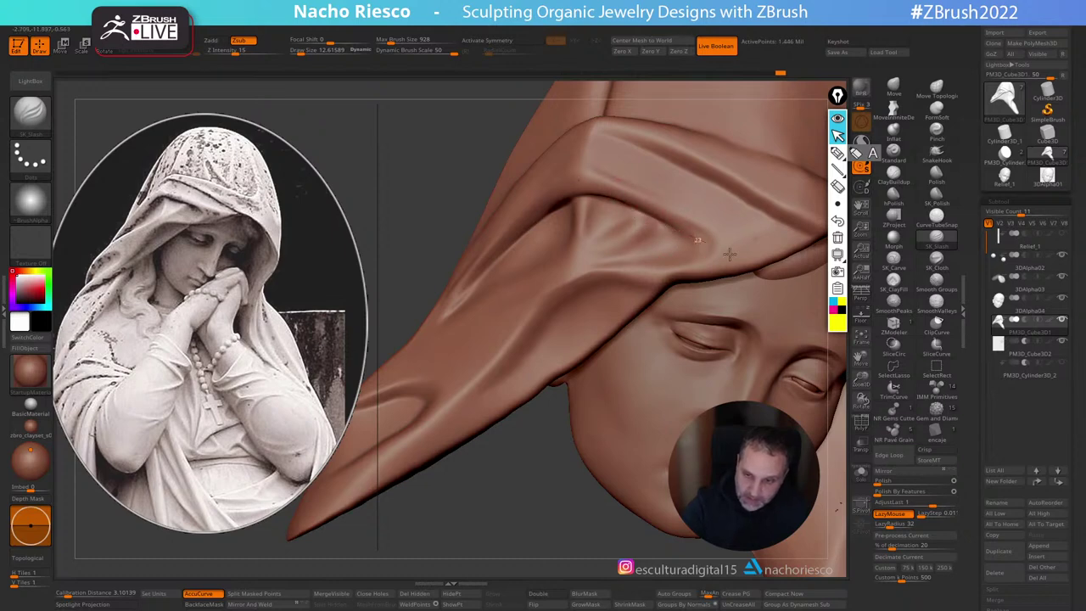
left_click_drag(538, 526, 530, 407)
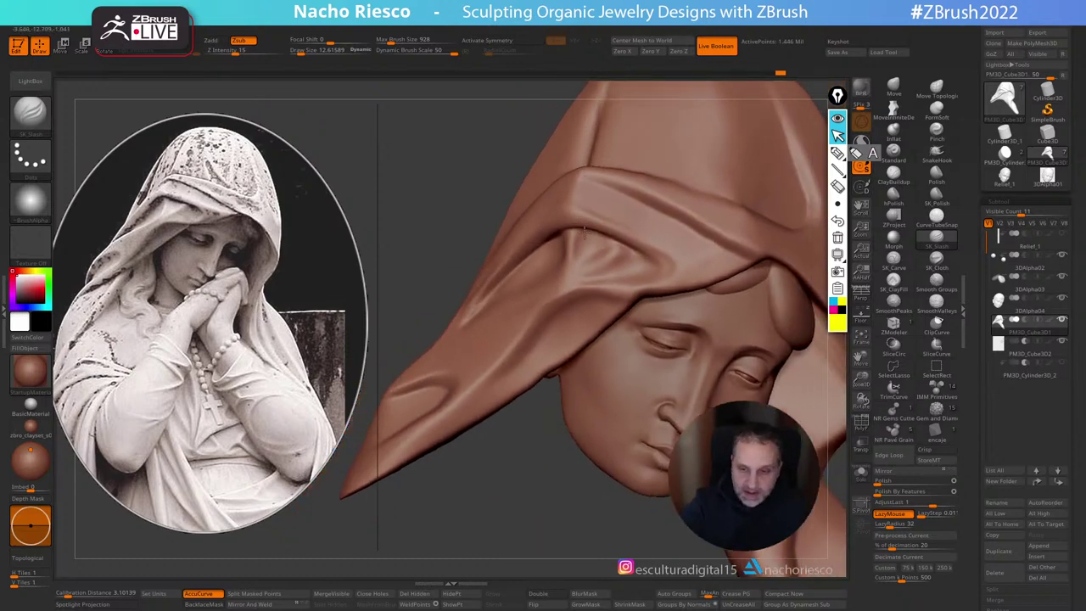
left_click_drag(585, 231, 621, 192)
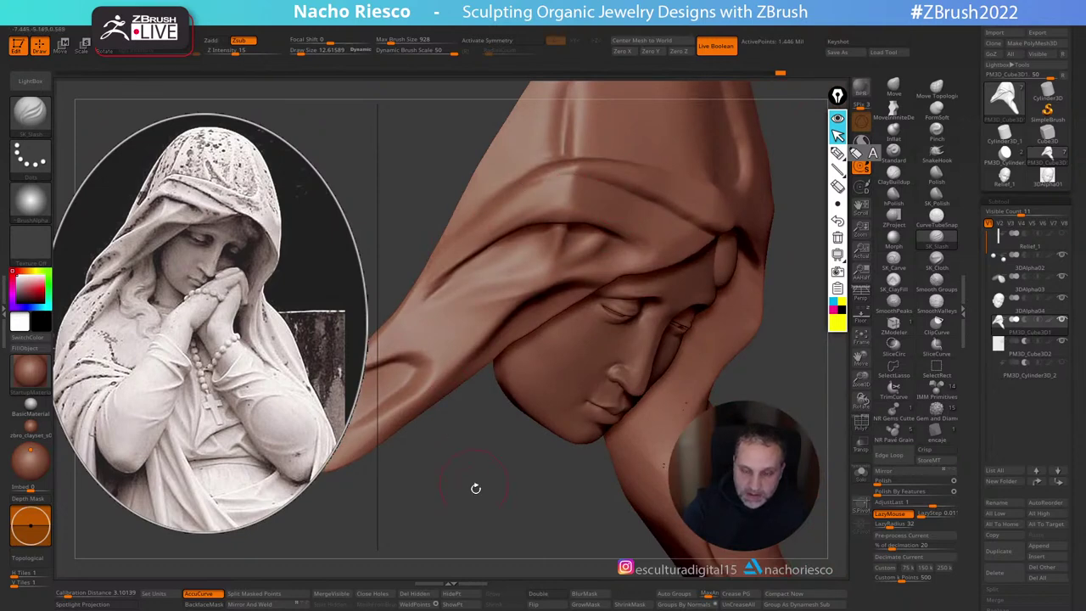
left_click_drag(475, 488, 576, 203)
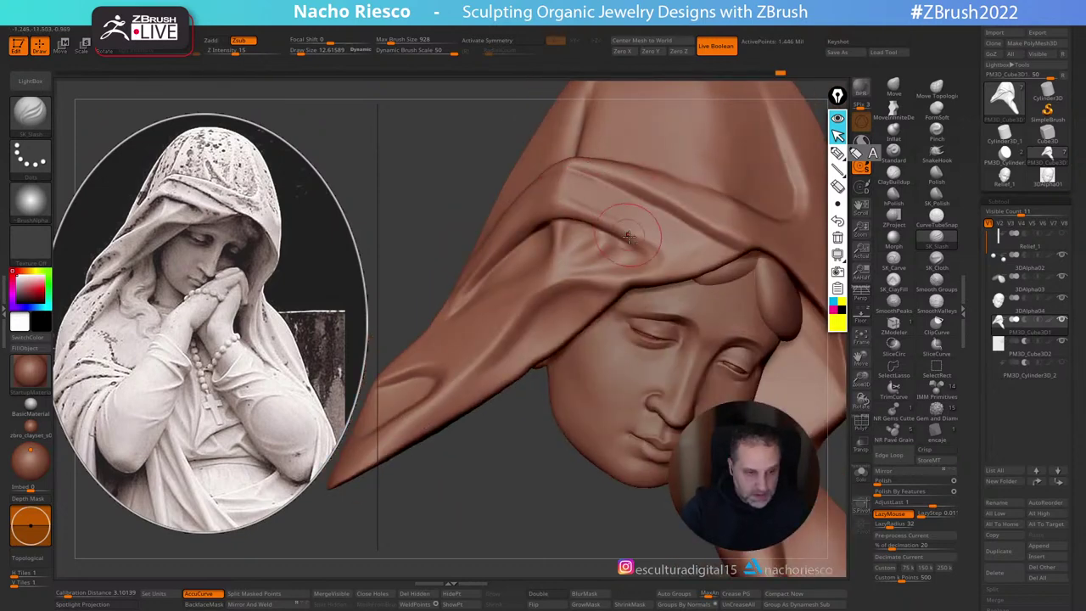
left_click(861, 317)
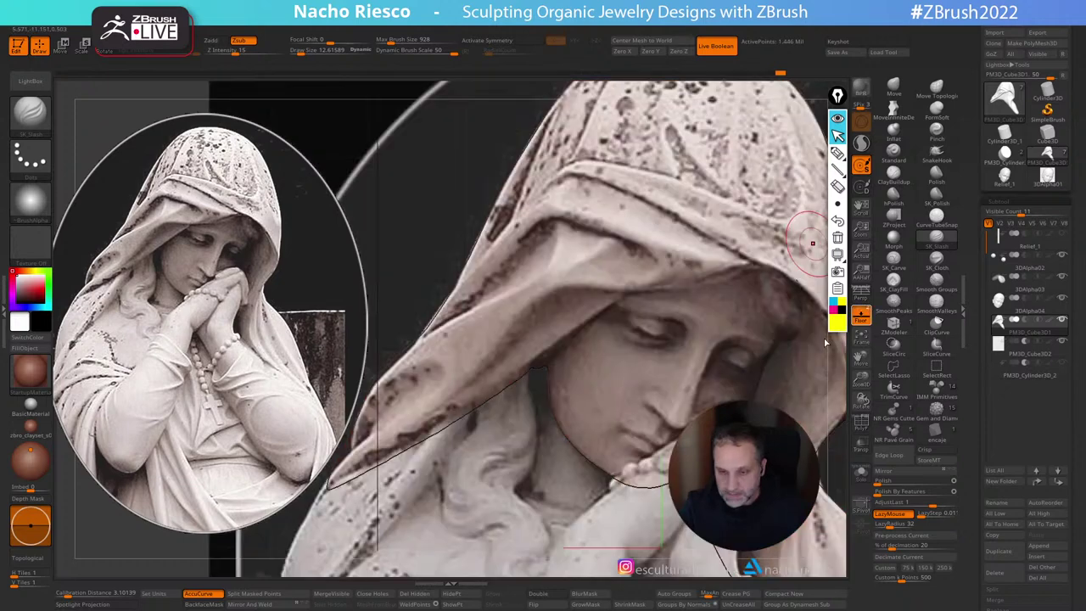
left_click(861, 316)
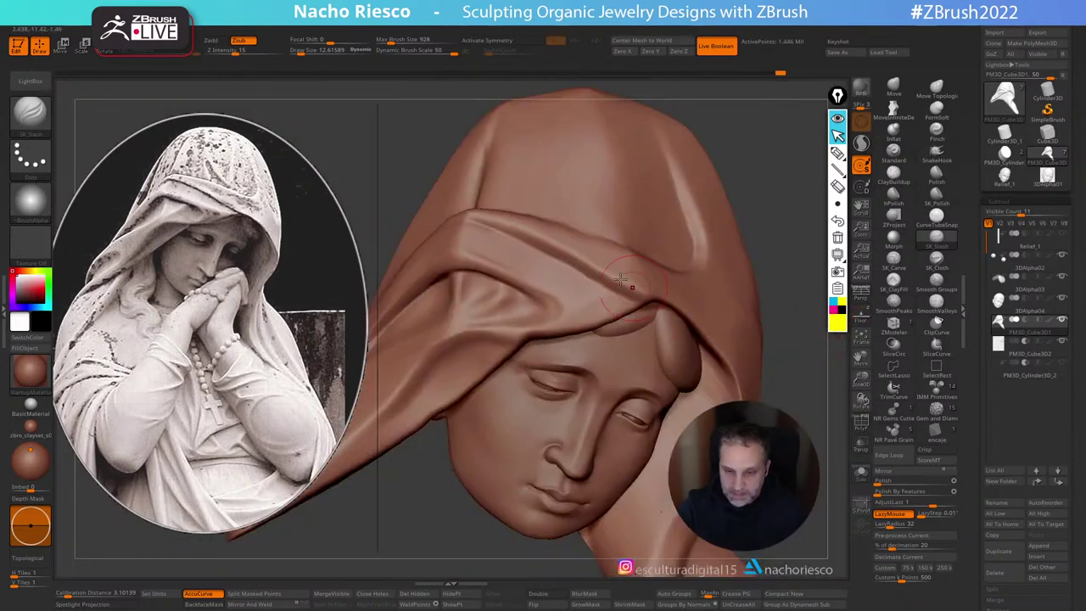
Step: Flatten the upper front fold's surfaces along its long crease with hPolish at draw size about 20
left_click(892, 191)
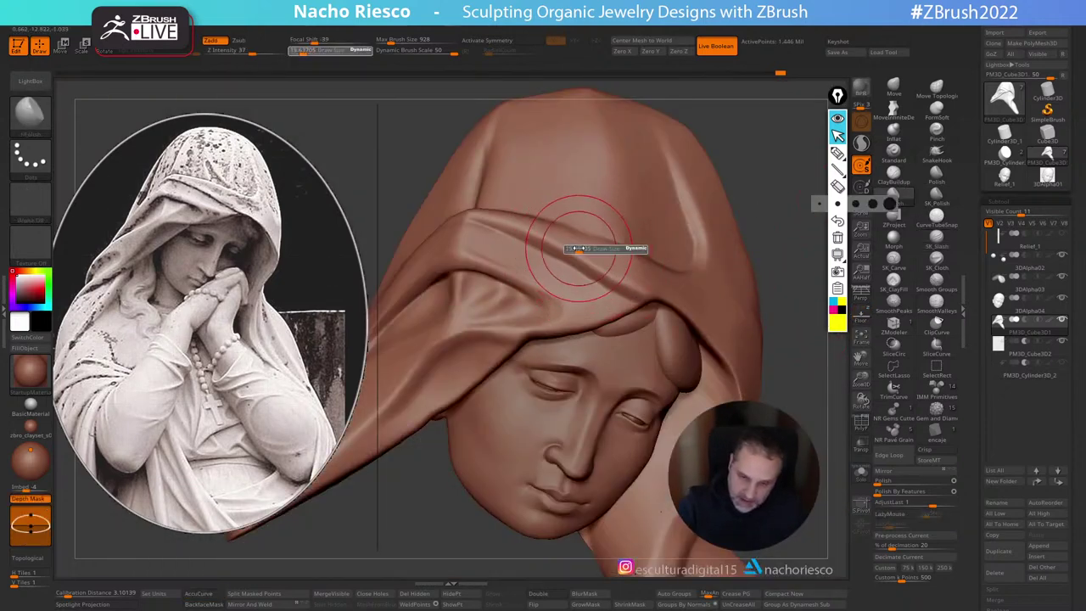
left_click_drag(606, 270, 548, 235)
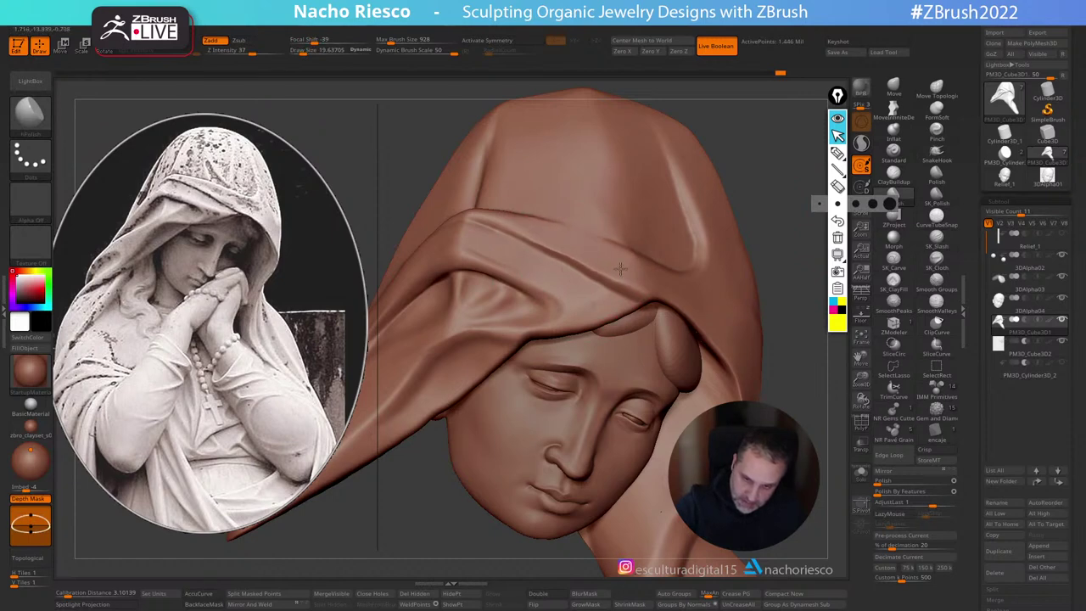
left_click_drag(779, 272, 774, 230, "alt")
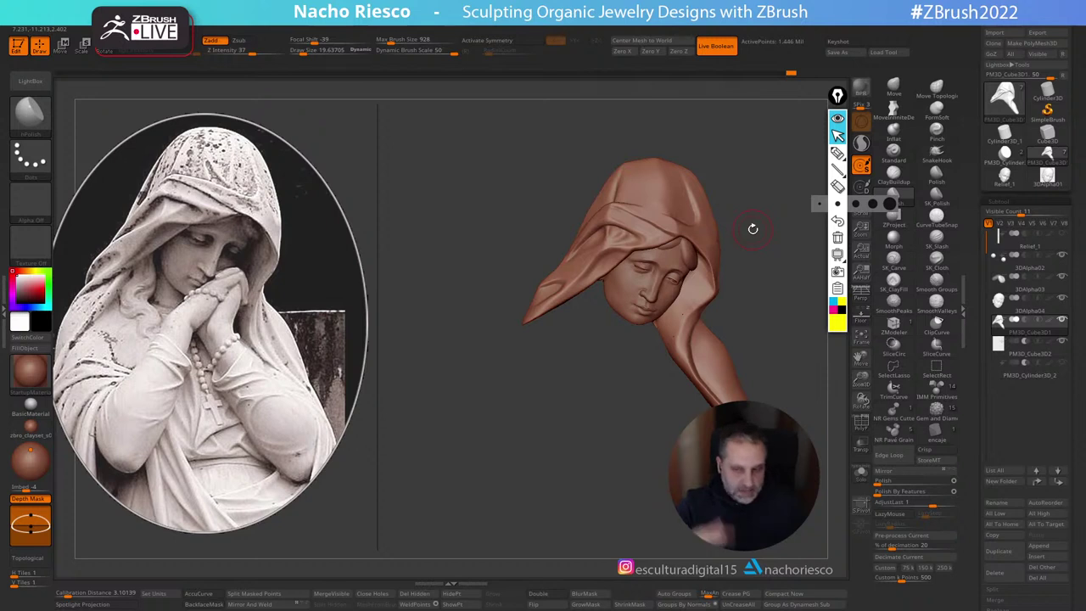
mouse_move(756, 282)
left_mouse_down()
mouse_move(735, 251)
mouse_move(799, 296)
mouse_move(767, 250)
mouse_move(767, 293)
mouse_move(747, 271)
left_mouse_up()
left_click_drag(746, 246, 747, 276, "alt")
Step: Carve the groove where the hood's crown meets the front fold with SK_Slash at draw size about 10, using Alpha 39
left_click(936, 238)
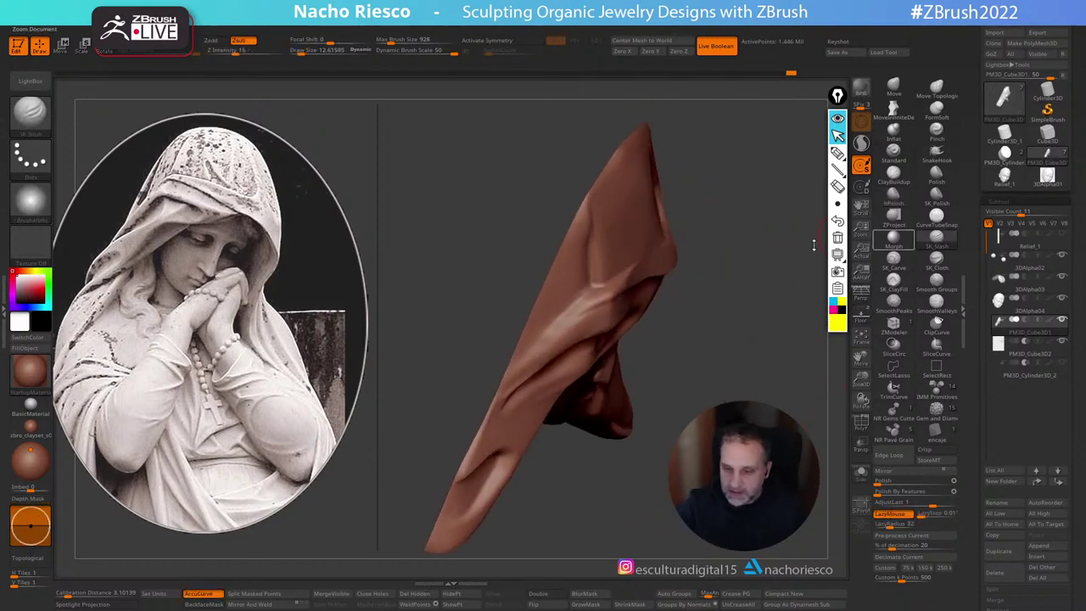
key("s")
left_click_drag(582, 296, 580, 296)
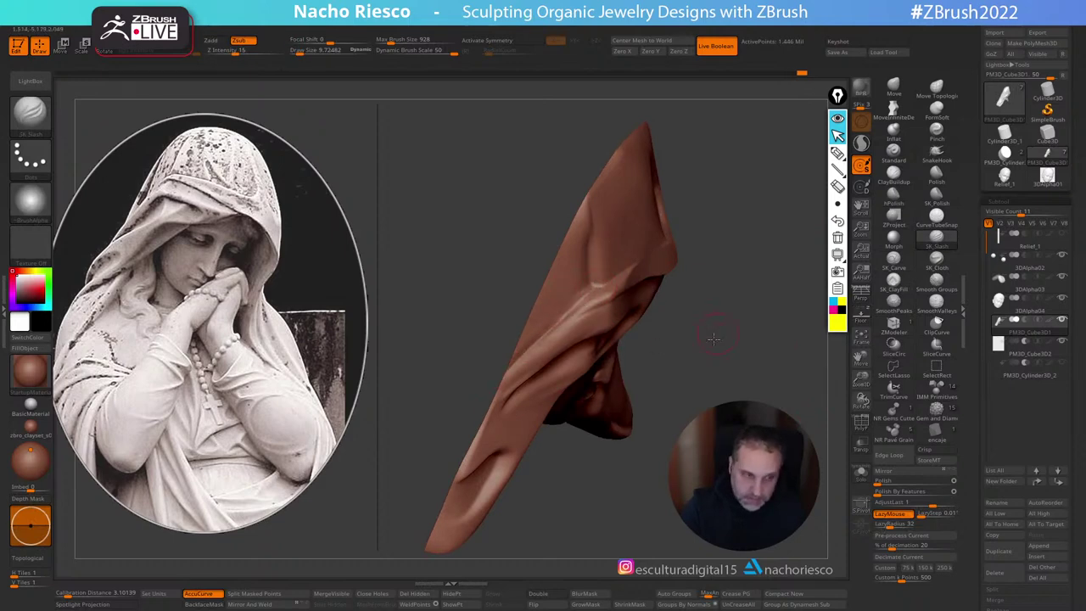
left_click_drag(713, 339, 589, 293)
left_click(51, 204)
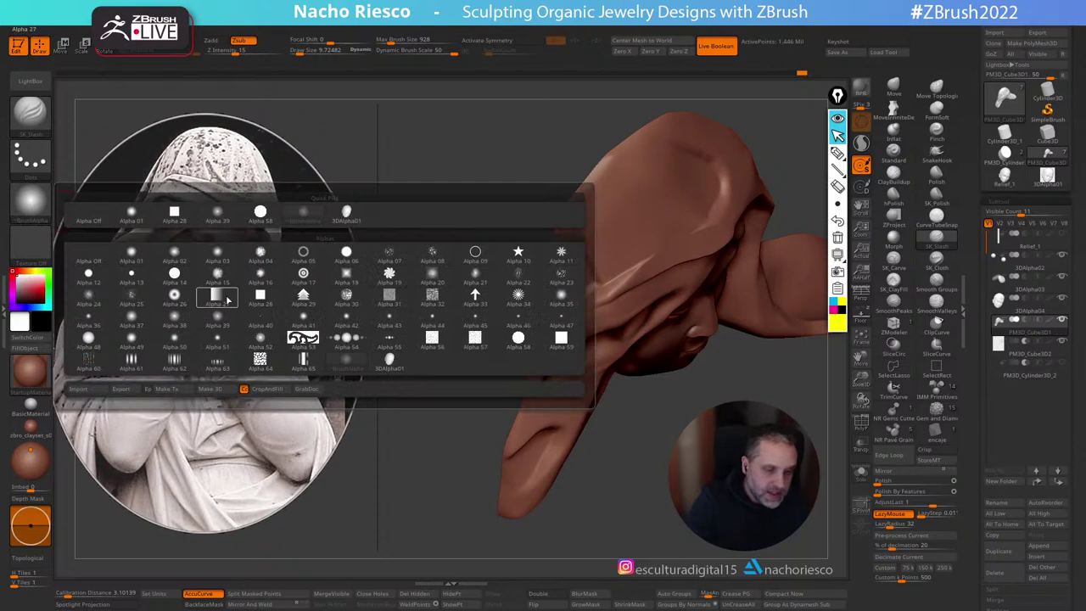
left_click(231, 348)
left_click(30, 202)
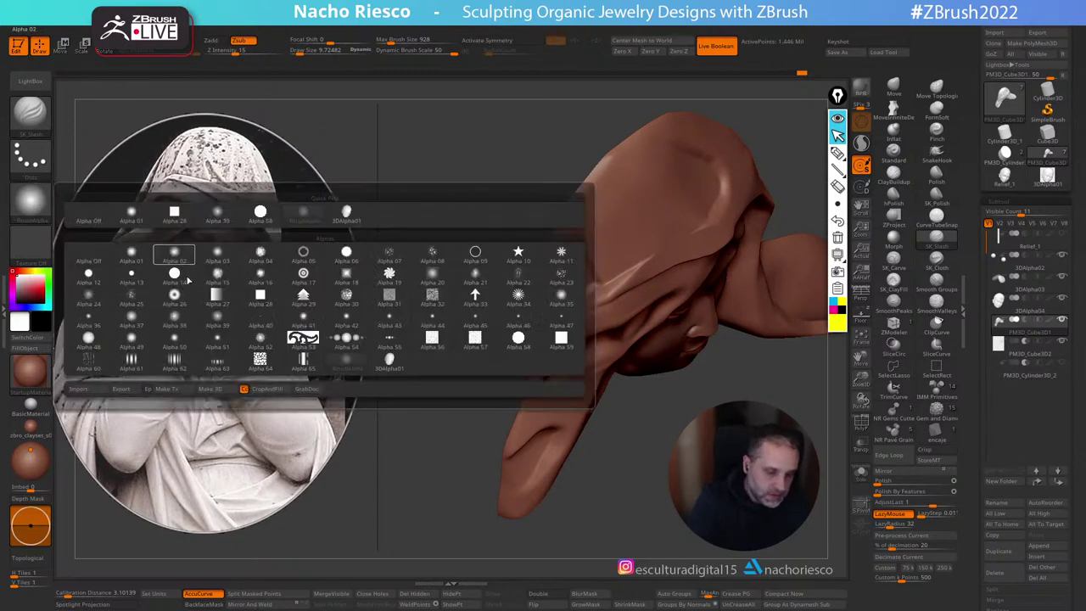
left_click(231, 324)
left_click_drag(648, 492, 601, 342)
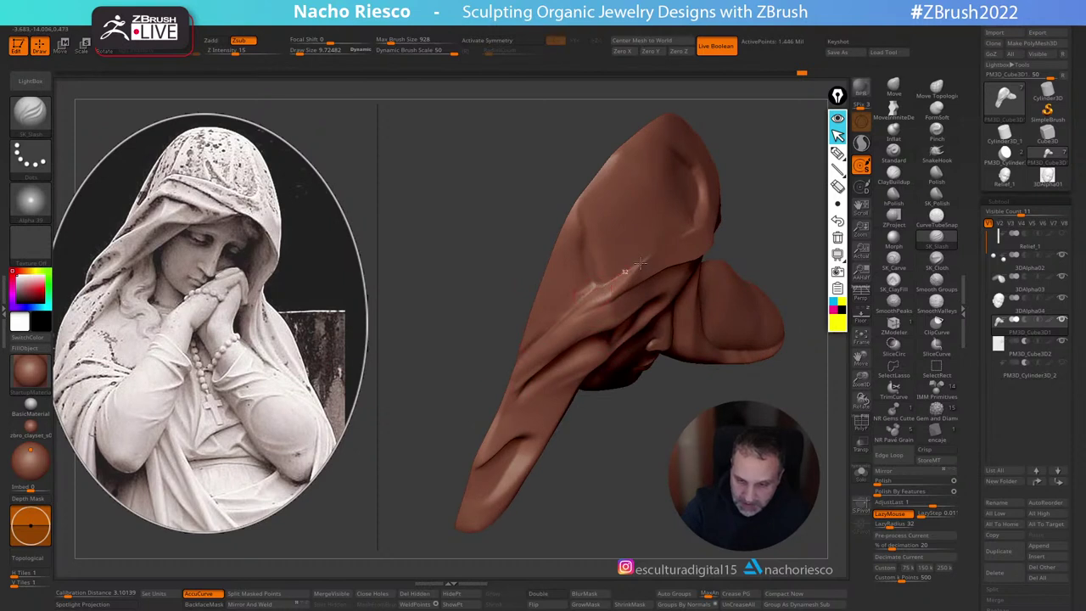
left_click_drag(640, 265, 612, 280)
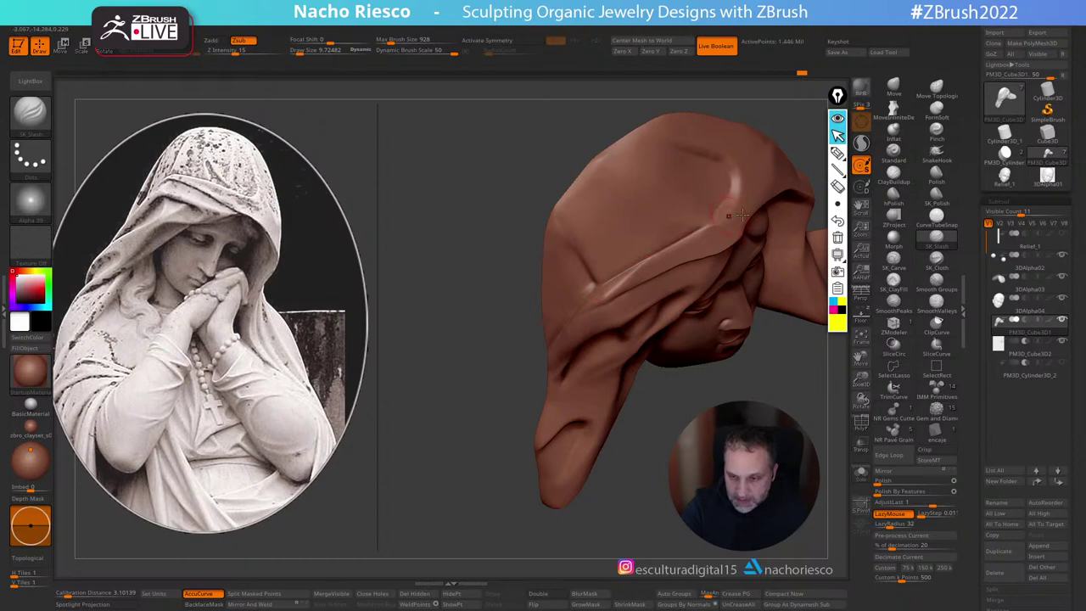
Step: Touch up the groove on the hood's crown with SK_Slash and lasso-mask the front fold
mouse_move(740, 215)
left_mouse_down()
mouse_move(794, 218)
mouse_move(782, 199)
mouse_move(806, 222)
mouse_move(739, 168)
mouse_move(763, 194)
mouse_move(762, 222)
left_mouse_up()
mouse_move(736, 366)
left_mouse_down("ctrl")
mouse_move(734, 327)
mouse_move(686, 290)
mouse_move(631, 266)
mouse_move(534, 252)
mouse_move(456, 338)
left_mouse_up("ctrl")
left_click(800, 222, "ctrl")
left_click_drag(800, 223, 804, 246)
left_click(819, 261, "ctrl")
Step: Flatten the crown's surface above the masked front fold with hPolish at draw size about 26, and clear the mask
left_click(895, 196)
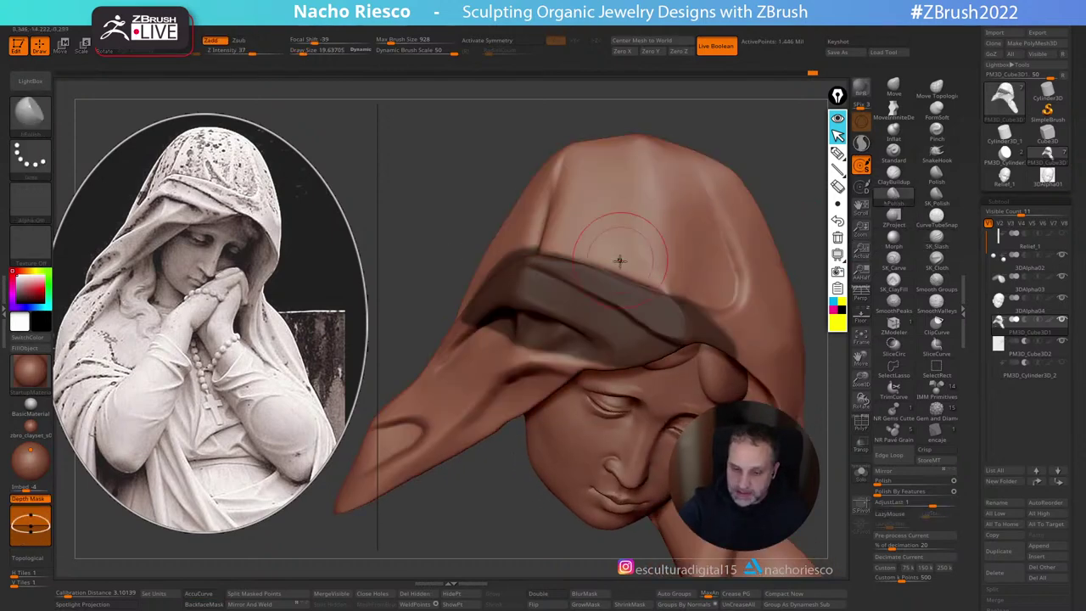
key("s")
left_click_drag(620, 260, 626, 260)
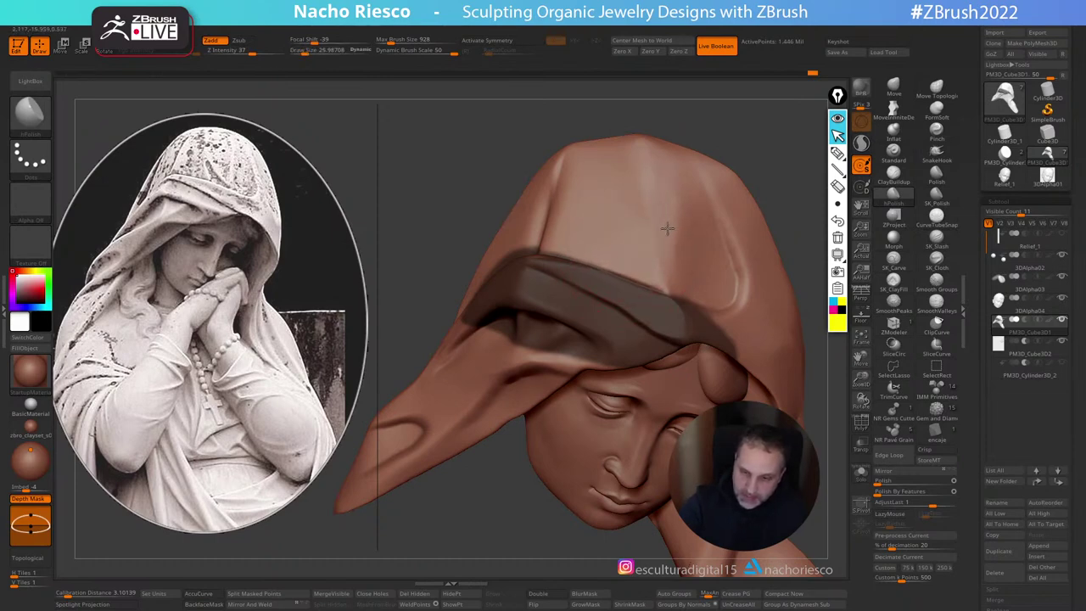
mouse_move(795, 140)
left_mouse_down()
mouse_move(800, 223)
mouse_move(783, 214)
mouse_move(794, 373)
left_mouse_up()
mouse_move(771, 327)
left_mouse_down("alt")
mouse_move(746, 249)
mouse_move(711, 315)
left_mouse_up("alt")
mouse_move(771, 288)
left_mouse_down("alt")
mouse_move(757, 370)
mouse_move(777, 339)
left_mouse_up("alt")
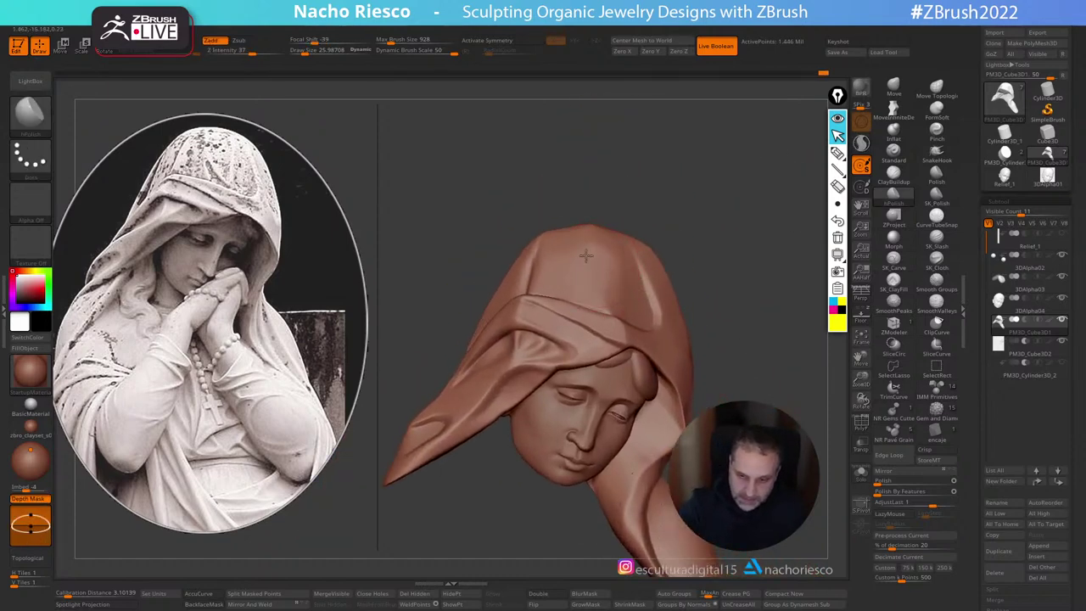
left_click_drag(704, 266, 648, 270)
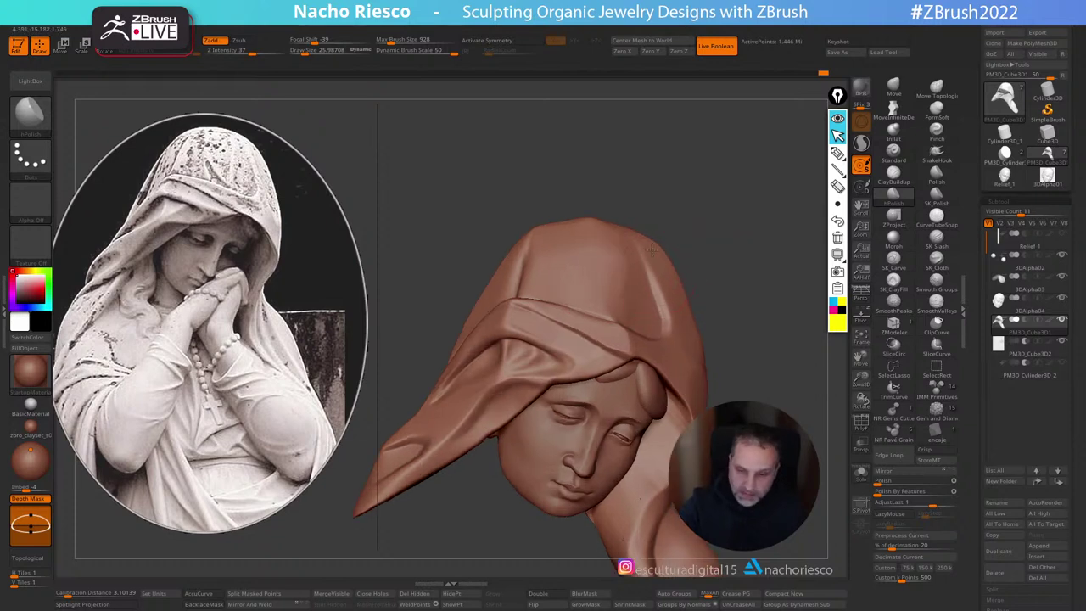
mouse_move(723, 343)
left_mouse_down()
mouse_move(718, 273)
mouse_move(707, 349)
mouse_move(778, 301)
mouse_move(830, 437)
mouse_move(594, 289)
left_mouse_up()
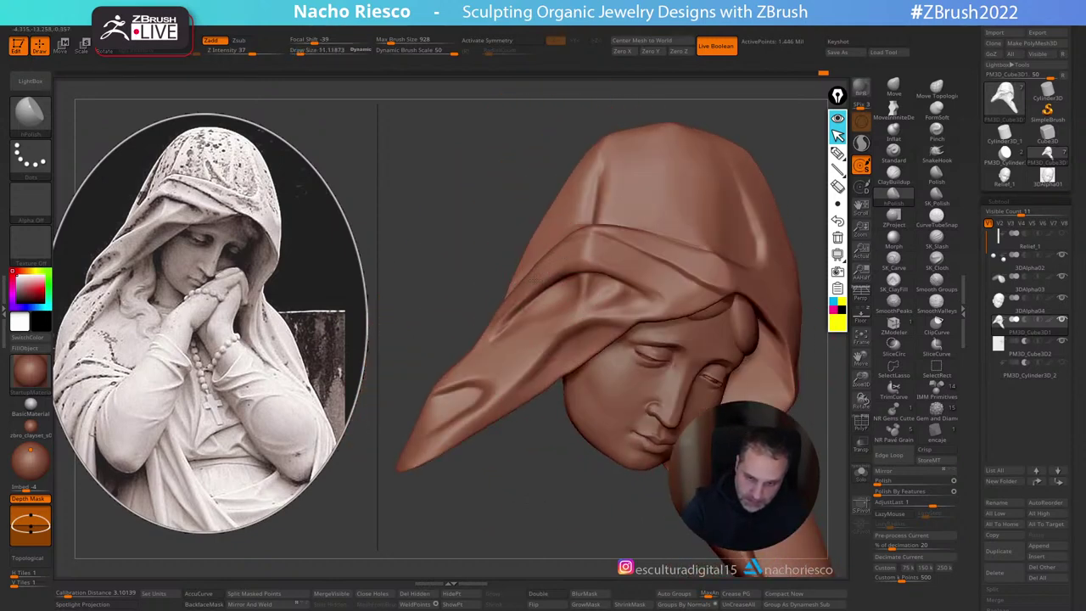
Step: Lasso-mask the front fold and its hollow below the upper crease, leaving the fold's rim unmasked
mouse_move(502, 460)
left_mouse_down()
mouse_move(595, 255)
mouse_move(624, 244)
left_mouse_up()
key("s")
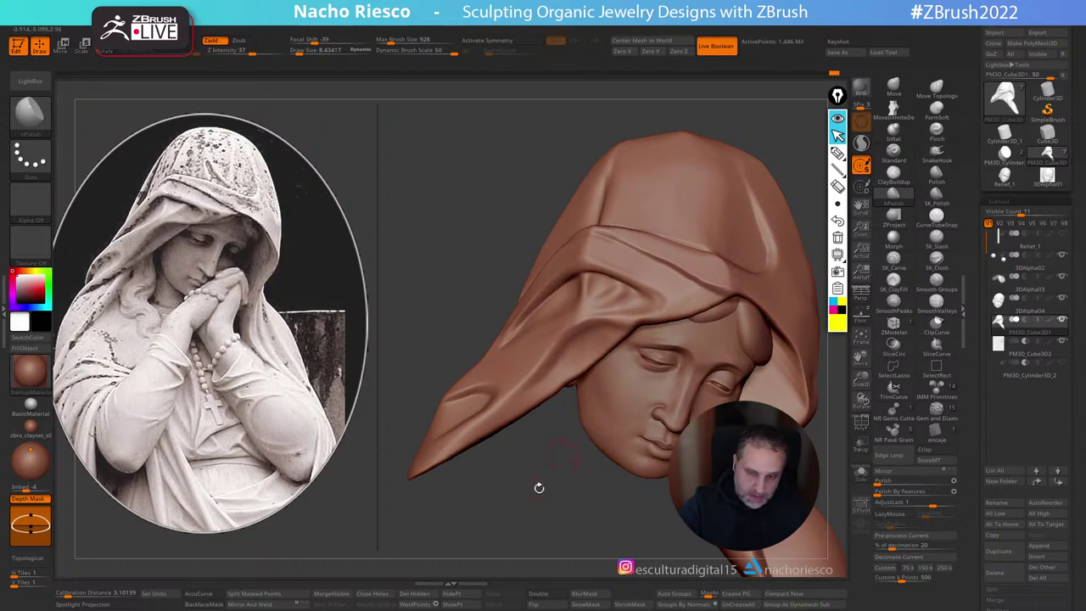
left_click_drag(534, 498, 526, 510)
key("ctrl")
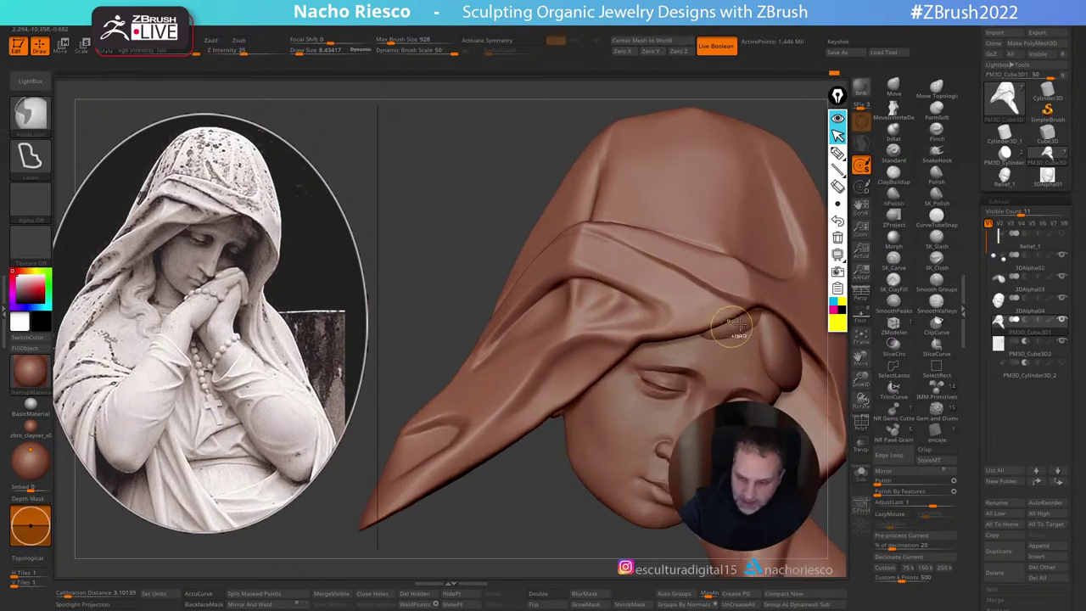
mouse_move(601, 234)
left_mouse_down("ctrl")
mouse_move(528, 284)
mouse_move(424, 398)
left_mouse_up("ctrl")
left_click_drag(466, 545, 543, 527)
mouse_move(525, 353)
left_mouse_down("ctrl")
mouse_move(544, 380)
mouse_move(616, 319)
mouse_move(654, 238)
mouse_move(593, 212)
left_mouse_up("ctrl")
left_click_drag(804, 366, 736, 335)
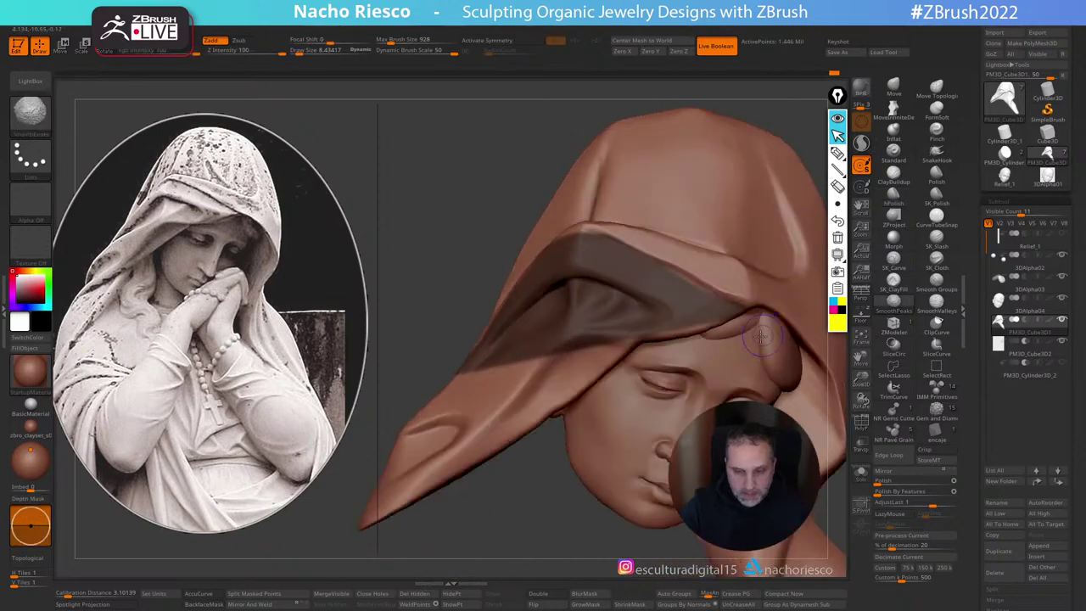
Step: Extend the mask down the fold toward the hood's lower tip and tidy its upper edge along the rim
left_click_drag(516, 537, 554, 569)
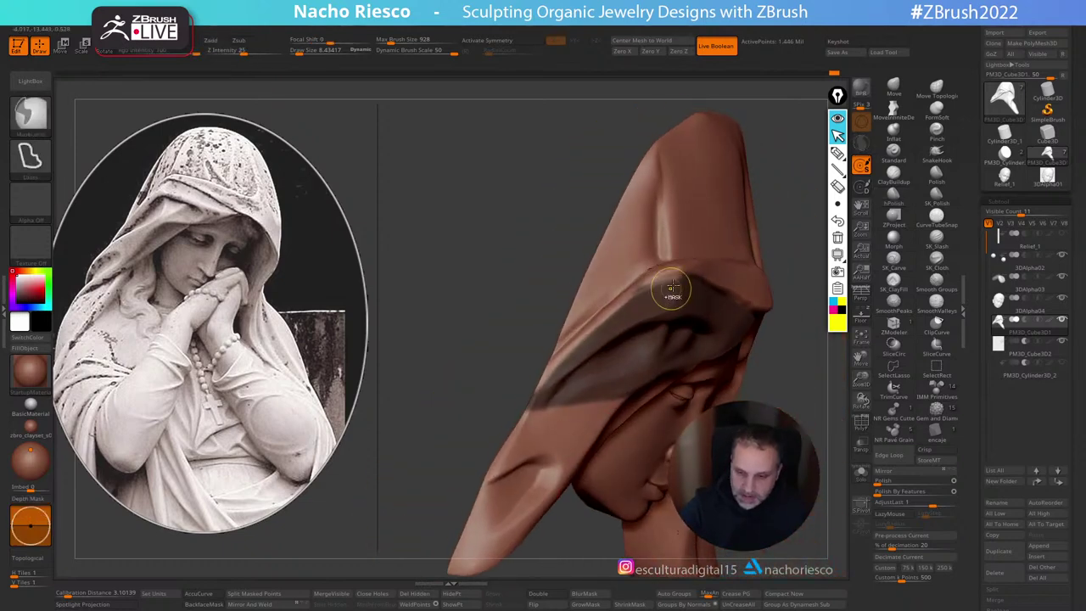
mouse_move(673, 287)
left_mouse_down("ctrl")
mouse_move(634, 299)
mouse_move(535, 379)
mouse_move(613, 383)
left_mouse_up("ctrl")
mouse_move(783, 410)
left_mouse_down()
mouse_move(731, 303)
mouse_move(766, 213)
mouse_move(670, 126)
mouse_move(655, 140)
mouse_move(635, 235)
left_mouse_up()
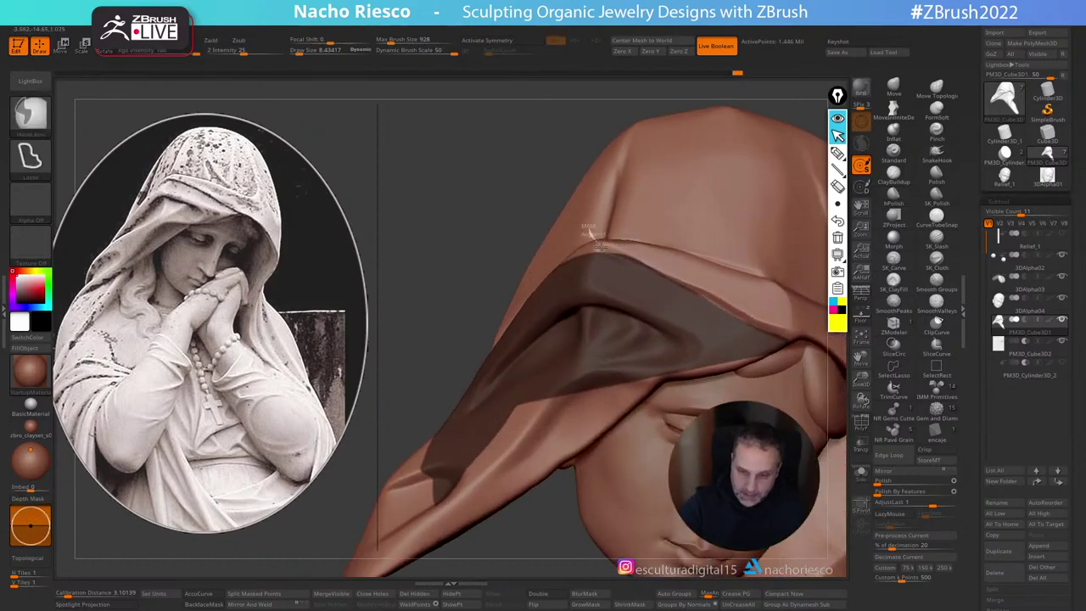
mouse_move(704, 297)
left_mouse_down("ctrl")
mouse_move(798, 331)
mouse_move(635, 322)
mouse_move(670, 374)
left_mouse_up("ctrl")
right_click_drag(670, 374, 632, 372)
right_click_drag(674, 320, 716, 333)
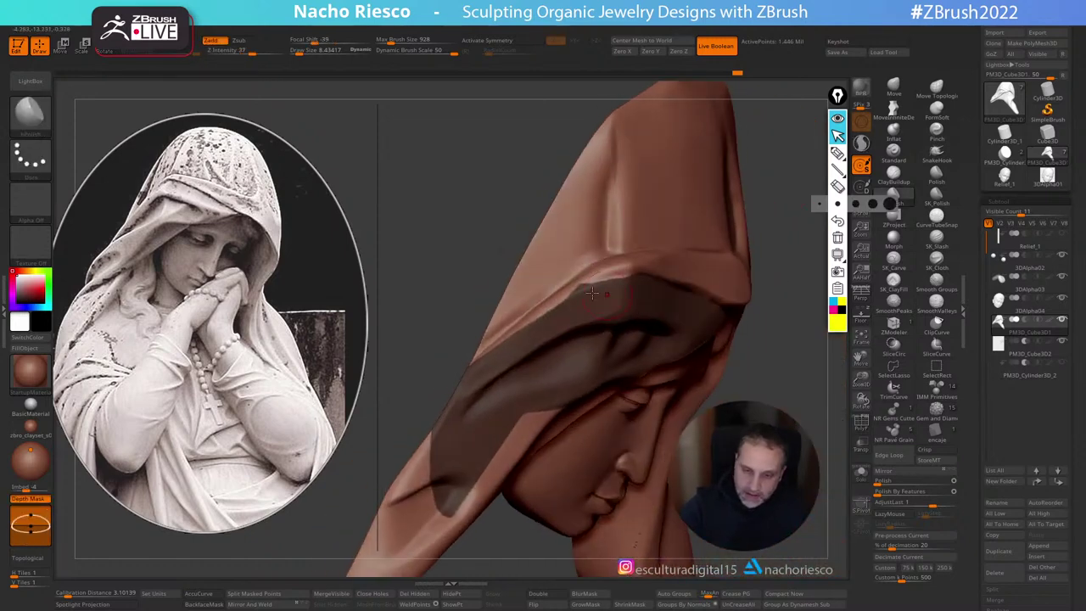
mouse_move(546, 297)
left_mouse_down("ctrl+alt")
mouse_move(609, 274)
mouse_move(578, 263)
left_mouse_up("ctrl+alt")
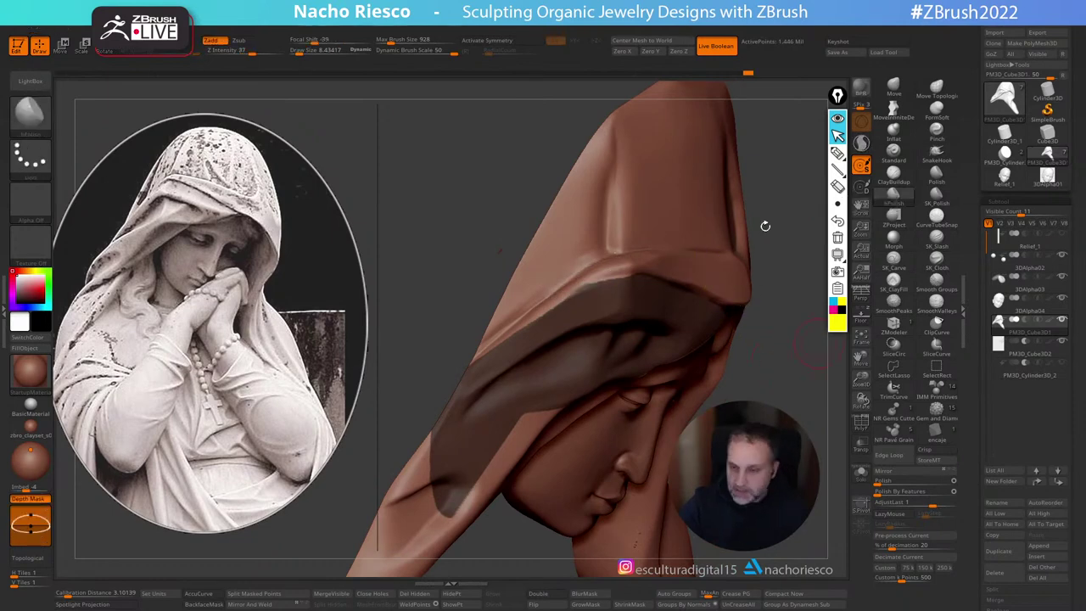
left_click(582, 305, "ctrl")
Step: Reshape the unmasked rim above the front fold with Move at draw size about 18
left_click(893, 89)
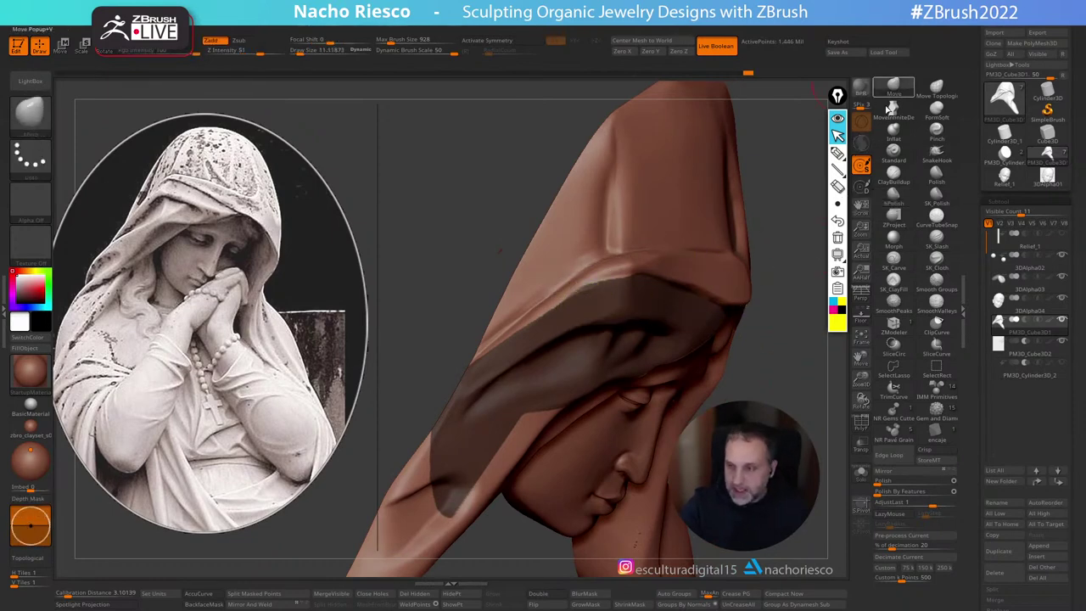
right_click_drag(711, 213, 591, 264)
key("s")
left_click_drag(586, 268, 589, 269)
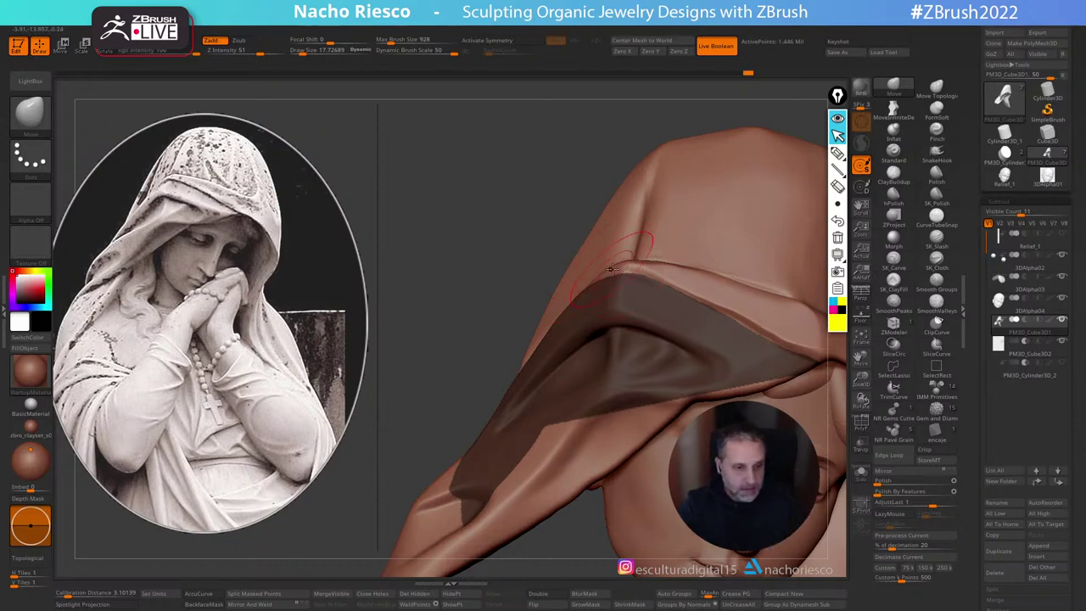
Step: Invert the mask and reshape the front fold from several angles with Move at draw size about 31
right_click_drag(610, 271, 711, 310)
left_click(661, 266, "ctrl")
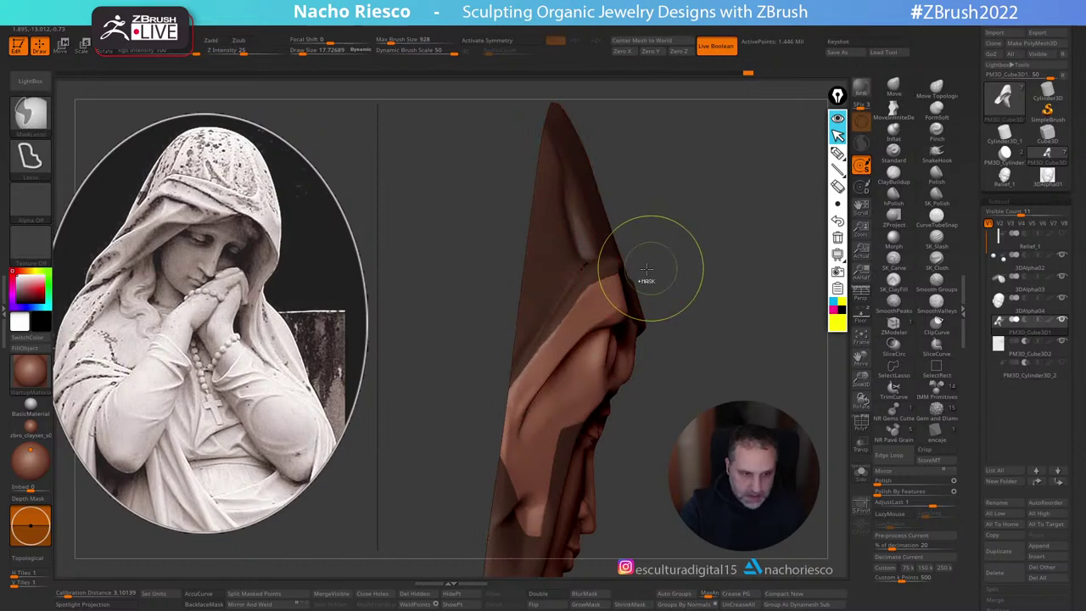
left_click(647, 269, "ctrl")
key("s")
left_click(646, 269)
left_click(676, 261, "ctrl")
left_click(682, 258, "ctrl")
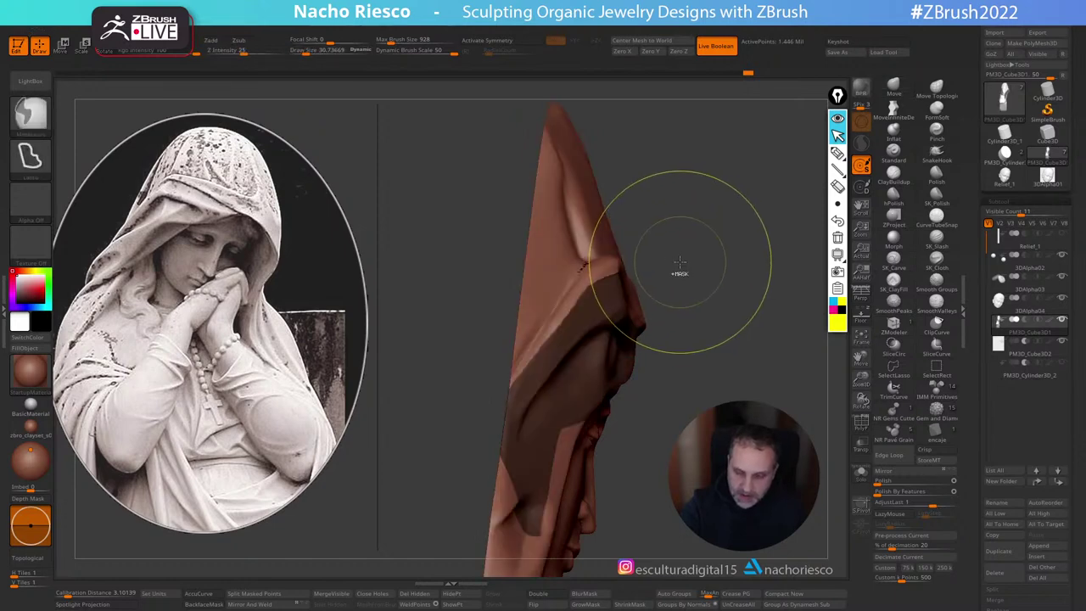
left_click(689, 261, "ctrl")
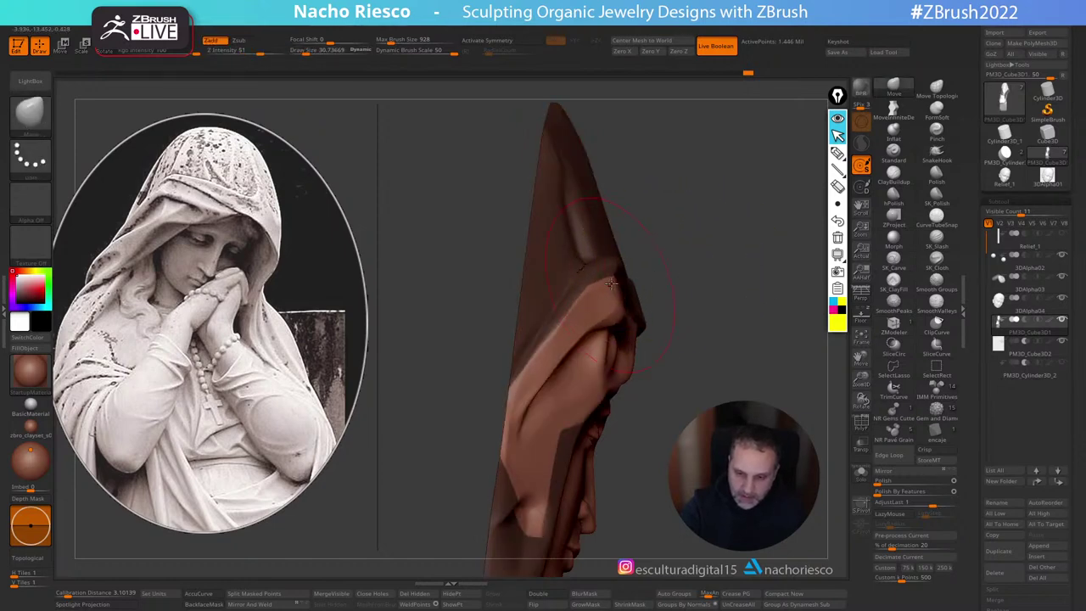
left_click_drag(676, 247, 622, 247)
right_click_drag(615, 297, 655, 251)
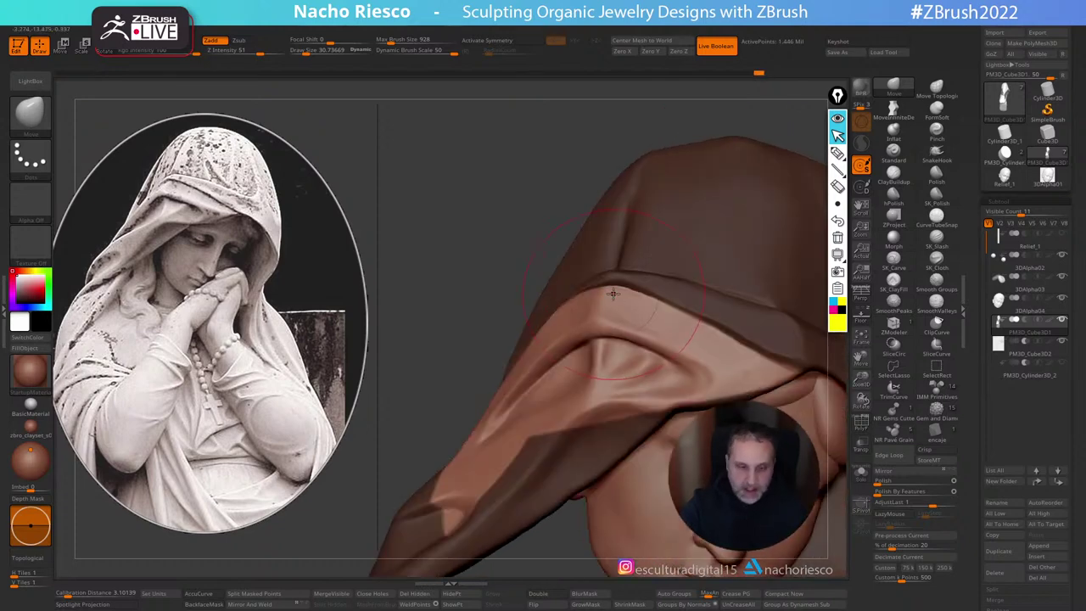
right_click_drag(612, 294, 560, 297)
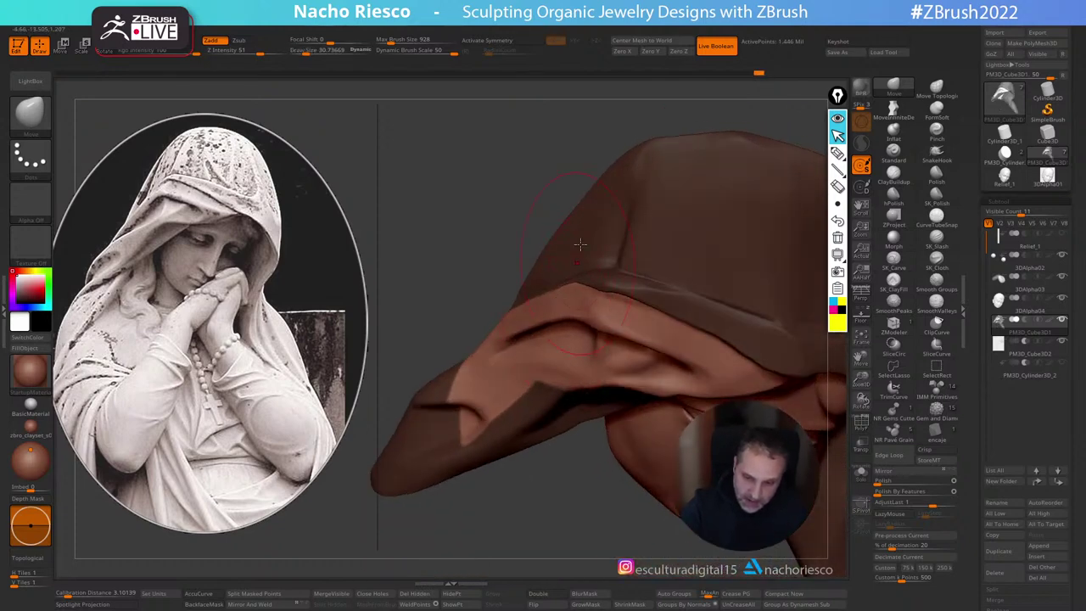
mouse_move(579, 244)
right_mouse_down()
mouse_move(660, 280)
mouse_move(595, 283)
right_mouse_up()
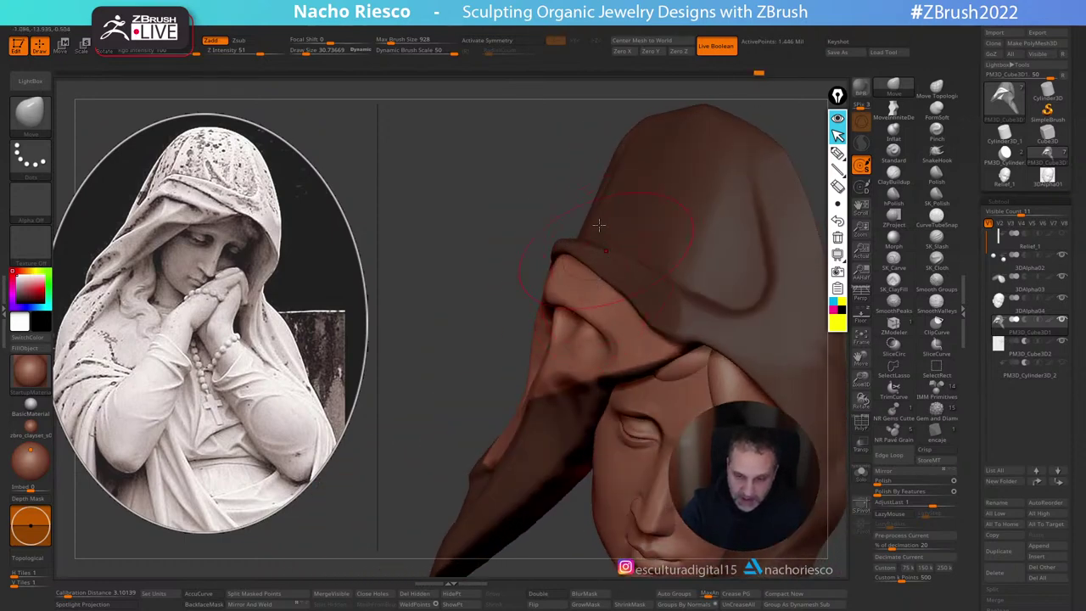
mouse_move(598, 224)
right_mouse_down()
mouse_move(600, 289)
mouse_move(744, 221)
mouse_move(819, 238)
right_mouse_up()
Step: Invert the mask back to protect the front fold and polish its rim with SK_Polish at draw size about 10
left_click(821, 213, "ctrl")
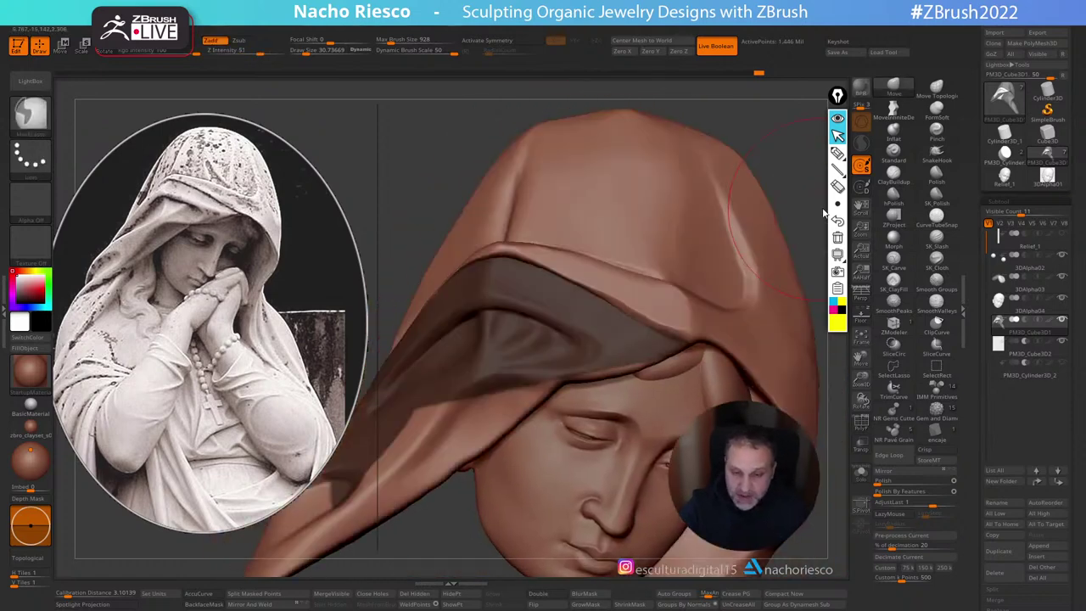
left_click(936, 196)
key("s")
mouse_move(524, 247)
left_mouse_down()
mouse_move(505, 247)
mouse_move(526, 253)
left_mouse_up()
key("ctrl+z")
key("s")
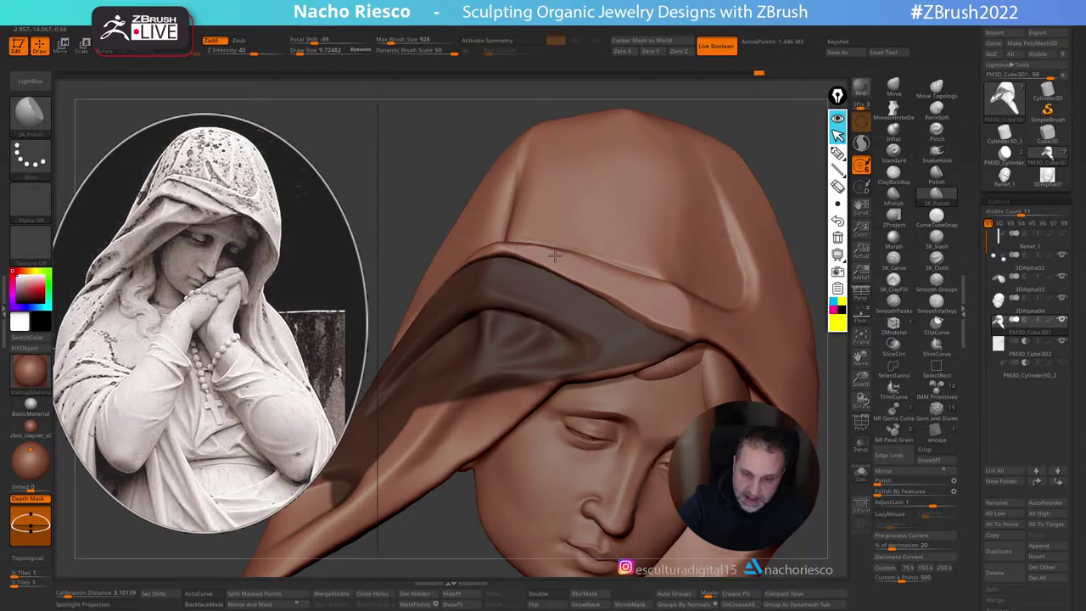
mouse_move(785, 144)
left_mouse_down()
mouse_move(800, 182)
mouse_move(675, 357)
left_mouse_up()
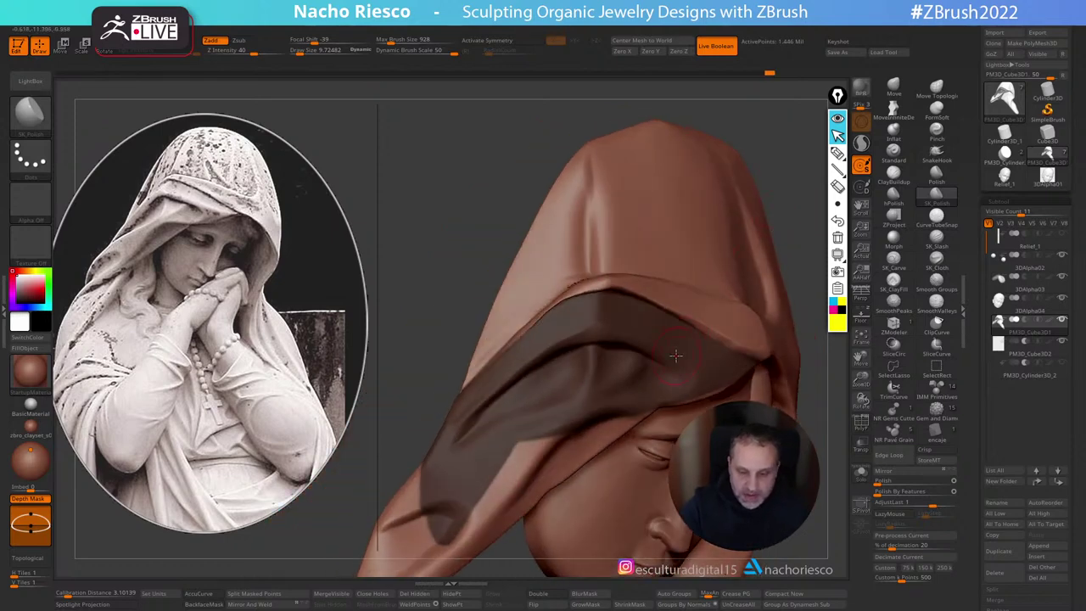
Step: Refine the rim's side edge using Move with BackfaceMask on at draw sizes about 16 and 11
mouse_move(816, 414)
left_mouse_down()
mouse_move(746, 347)
mouse_move(797, 340)
mouse_move(653, 383)
mouse_move(763, 381)
mouse_move(747, 370)
mouse_move(755, 366)
left_mouse_up()
left_click(894, 87)
left_click(205, 604)
key("s")
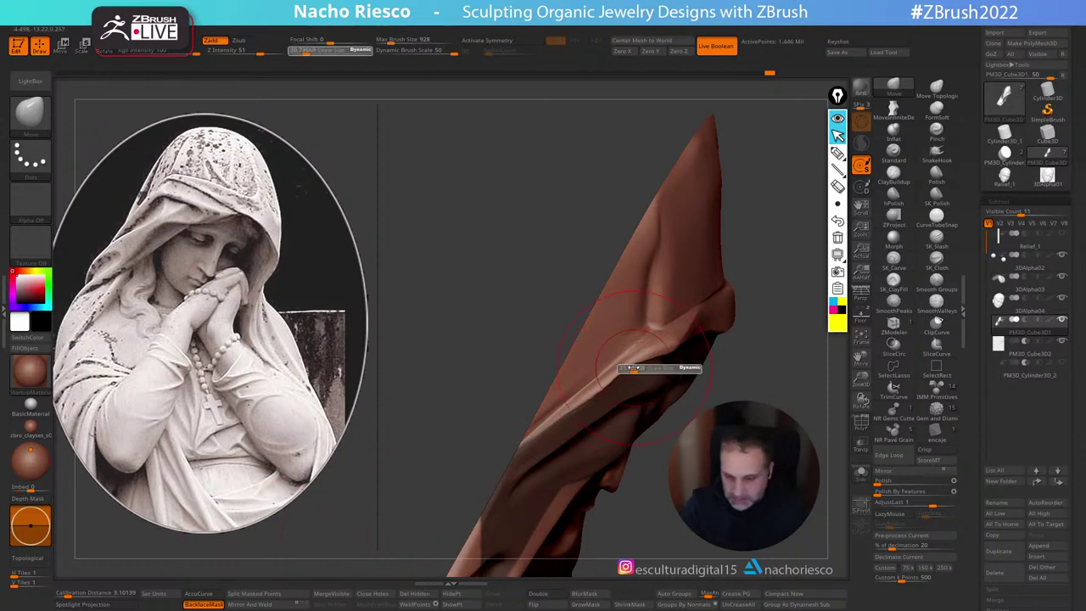
left_click(634, 368)
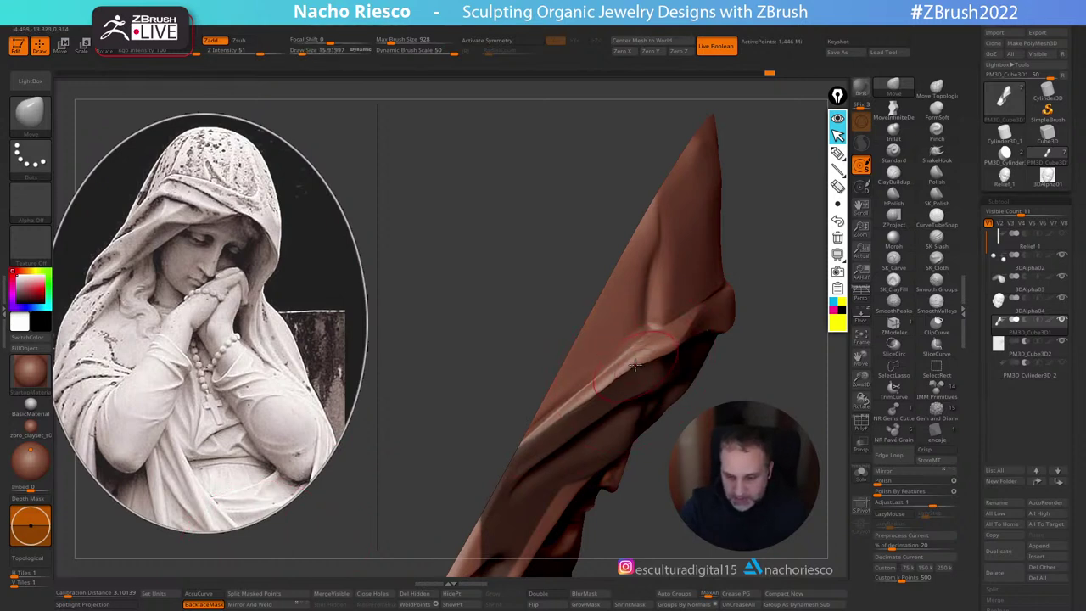
mouse_move(627, 371)
left_mouse_down("shift")
mouse_move(655, 351)
mouse_move(636, 363)
left_mouse_up("shift")
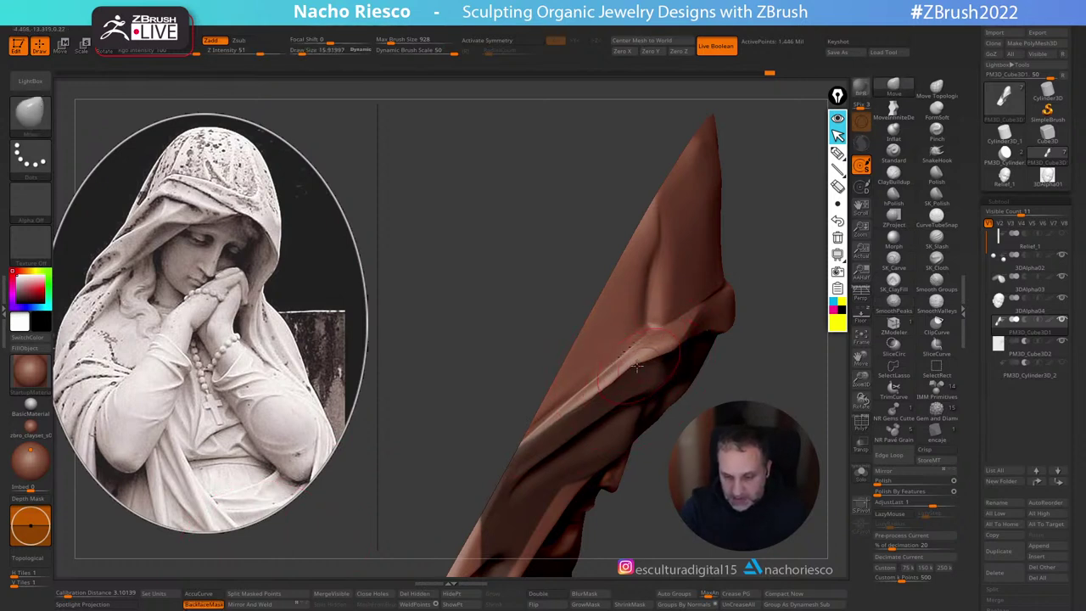
key("s")
left_click(633, 363)
left_click_drag(764, 352, 715, 296)
mouse_move(620, 424)
left_mouse_down()
mouse_move(475, 419)
mouse_move(394, 498)
left_mouse_up()
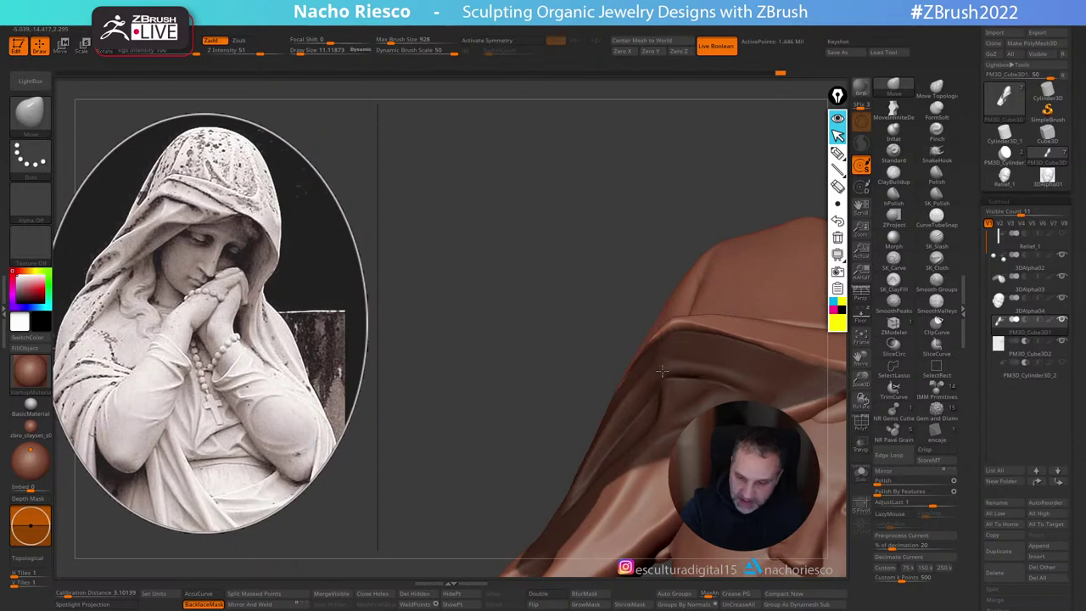
Step: Adjust the outline of the hood's side and rim with Move at draw size about 26
mouse_move(543, 388)
left_mouse_down()
mouse_move(646, 361)
mouse_move(682, 369)
left_mouse_up()
key("s")
left_click_drag(596, 319, 692, 352)
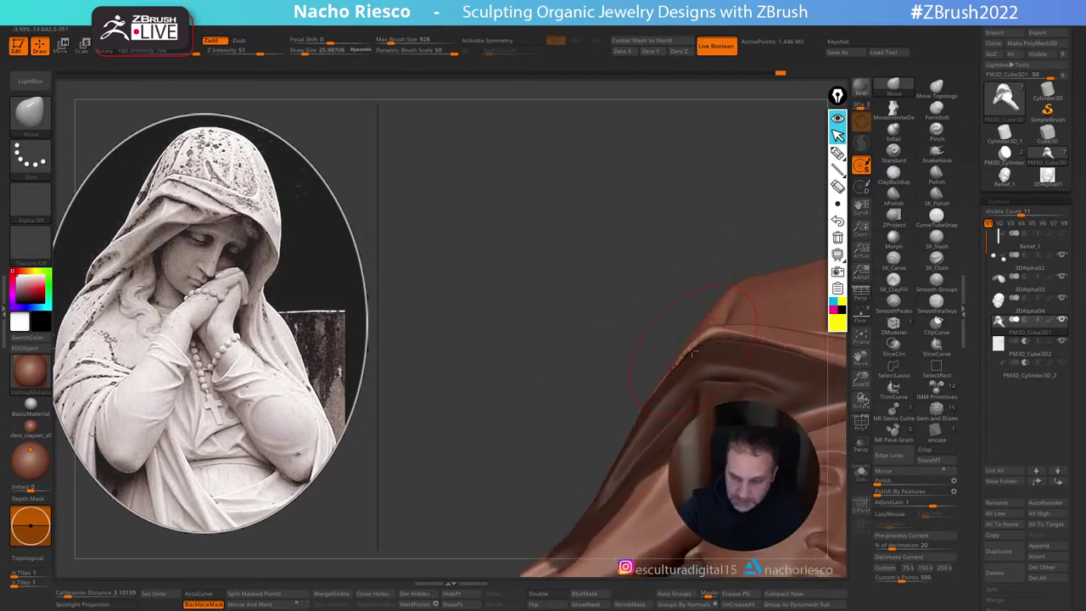
left_click_drag(757, 207, 712, 337)
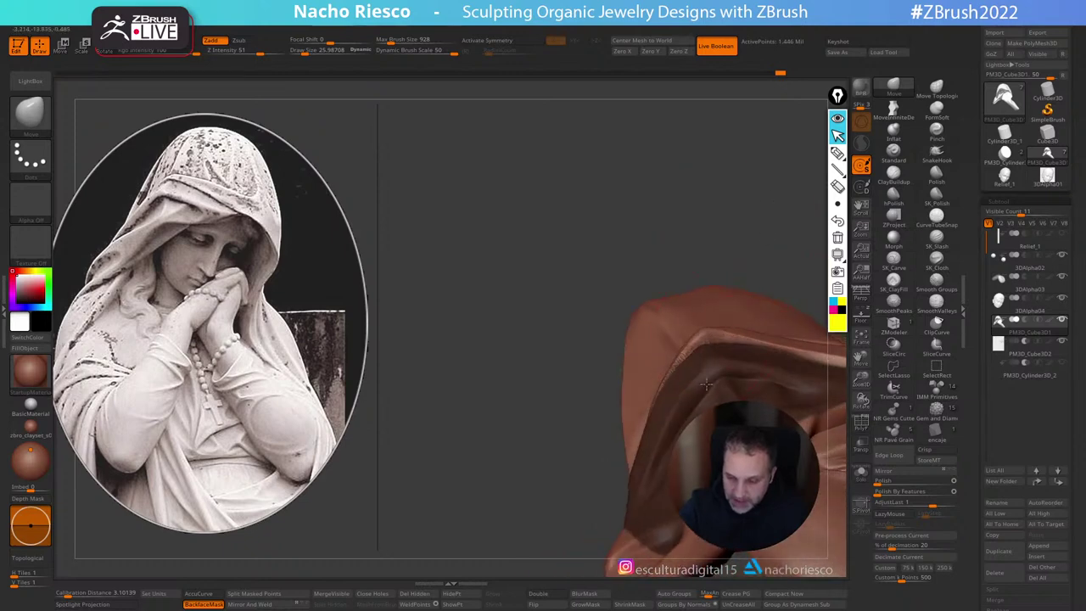
left_click_drag(705, 385, 743, 366)
mouse_move(807, 233)
left_mouse_down()
mouse_move(736, 348)
mouse_move(626, 462)
left_mouse_up()
mouse_move(521, 470)
left_mouse_down("alt")
mouse_move(594, 472)
mouse_move(462, 473)
mouse_move(585, 428)
mouse_move(788, 377)
mouse_move(796, 357)
mouse_move(788, 389)
left_mouse_up("alt")
Step: Polish the front fold's rim with SK_Polish at draw size about 11 and clear the mask
left_click(937, 196)
key("s")
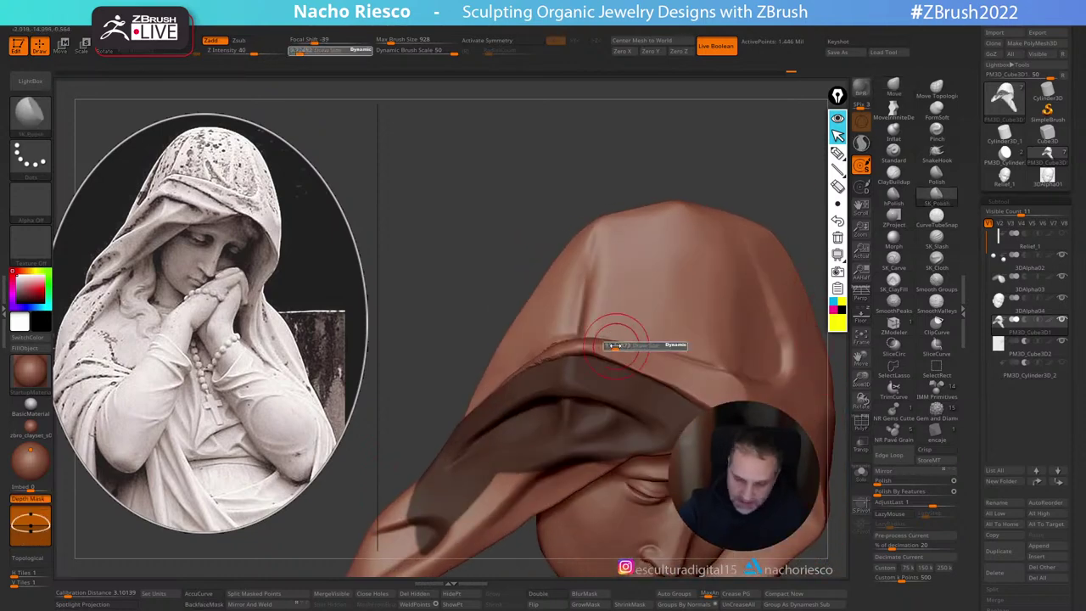
left_click(614, 342)
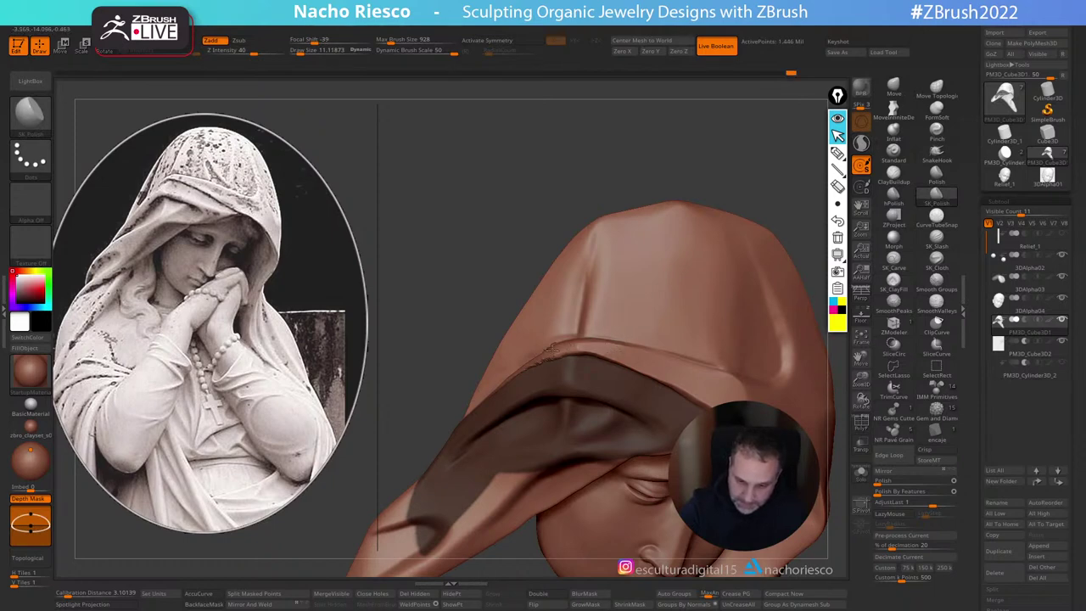
left_click_drag(570, 313, 585, 258)
mouse_move(604, 146)
left_mouse_down()
mouse_move(674, 139)
mouse_move(643, 185)
mouse_move(681, 181)
mouse_move(712, 158)
mouse_move(744, 186)
left_mouse_up()
left_click_drag(745, 204, 752, 245)
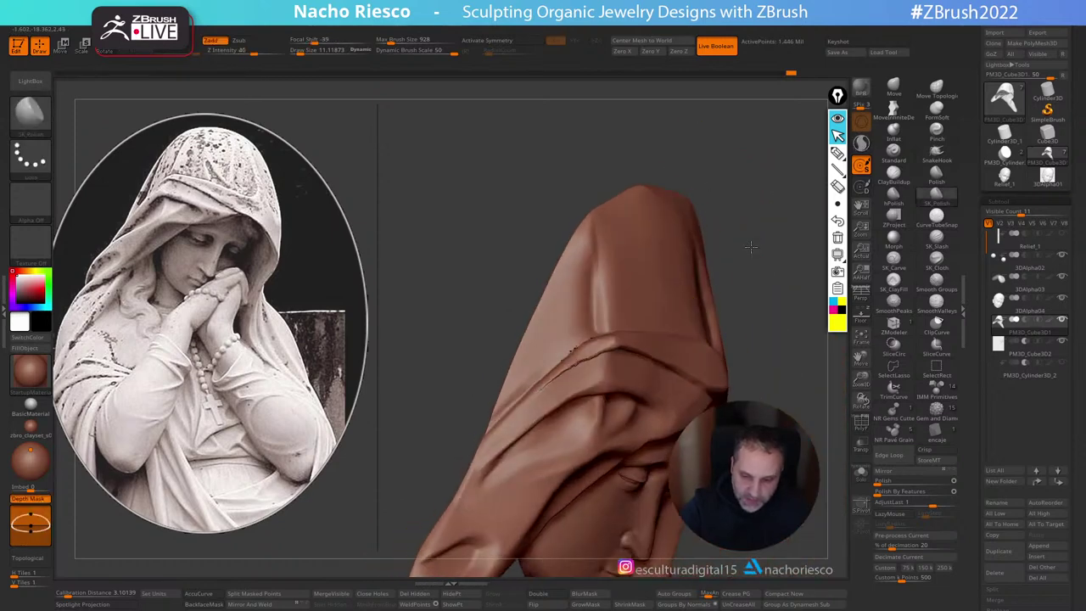
Step: Lasso-mask the front fold's side band along its upper crease and add the front of the crown to the mask
mouse_move(648, 340)
left_mouse_down("ctrl")
mouse_move(583, 338)
mouse_move(552, 360)
mouse_move(472, 441)
mouse_move(450, 504)
left_mouse_up("ctrl")
mouse_move(734, 255)
left_mouse_down()
mouse_move(767, 261)
mouse_move(553, 331)
left_mouse_up()
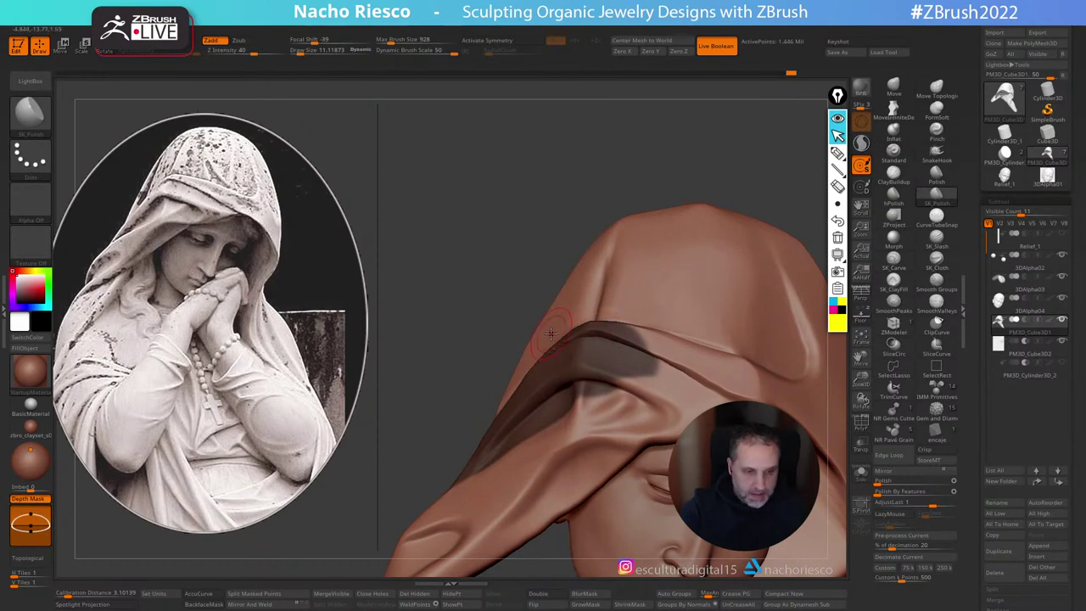
mouse_move(713, 160)
left_mouse_down()
mouse_move(720, 155)
mouse_move(712, 160)
left_mouse_up()
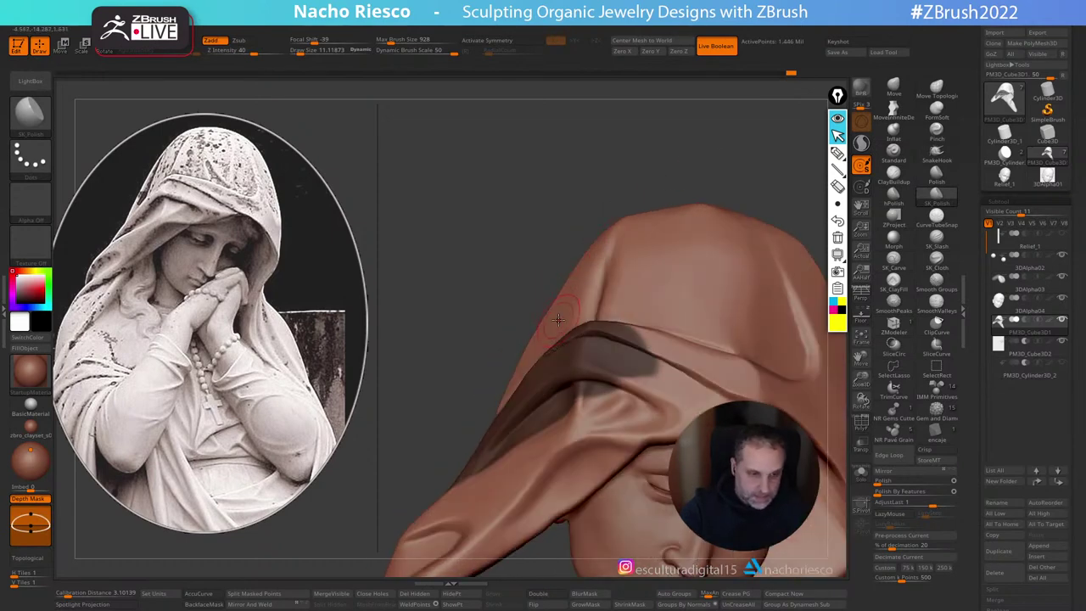
left_click(865, 322)
mouse_move(612, 229)
left_mouse_down("ctrl")
mouse_move(554, 330)
mouse_move(680, 352)
mouse_move(746, 197)
left_mouse_up("ctrl")
left_click(861, 316)
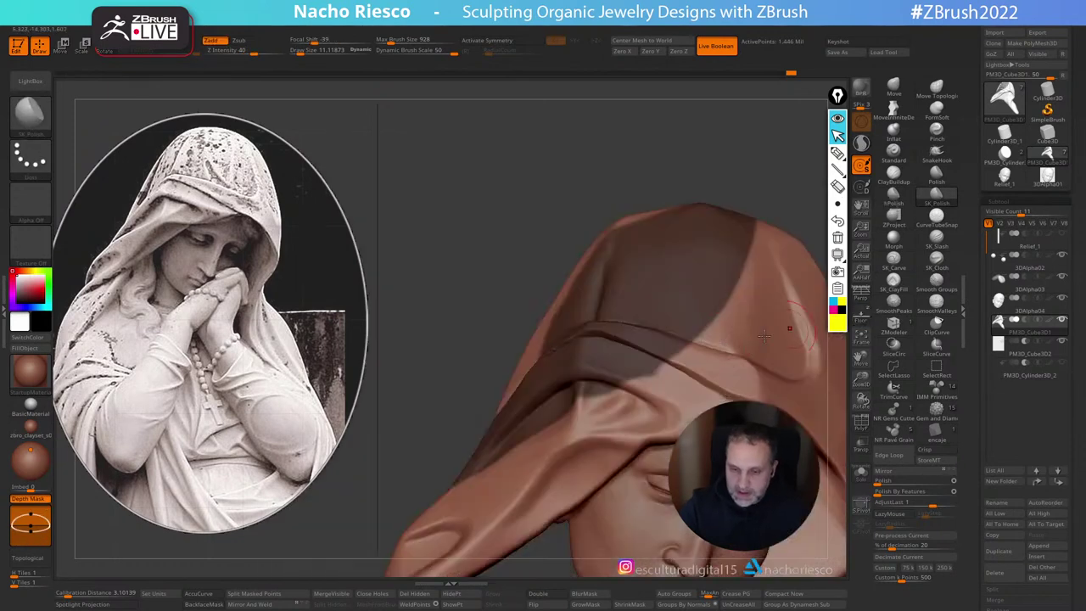
Step: Extend the crown mask down the hood's outer side fold to just above the front fold
mouse_move(708, 161)
left_mouse_down()
mouse_move(670, 155)
mouse_move(573, 265)
mouse_move(664, 269)
left_mouse_up()
left_click(658, 154, "ctrl")
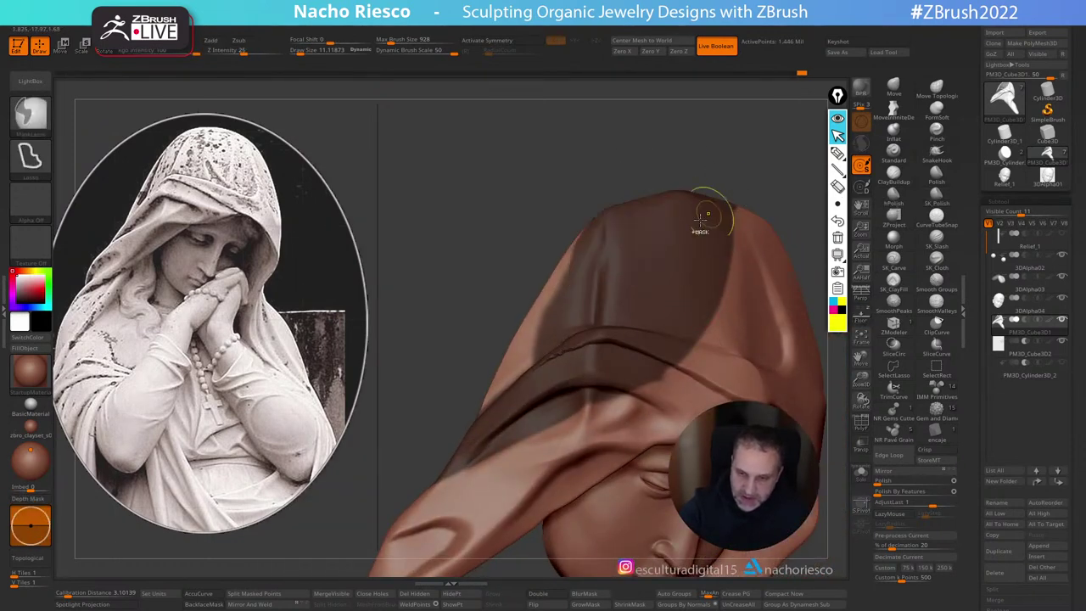
mouse_move(642, 198)
left_mouse_down("ctrl")
mouse_move(548, 179)
mouse_move(597, 310)
mouse_move(615, 291)
left_mouse_up("ctrl")
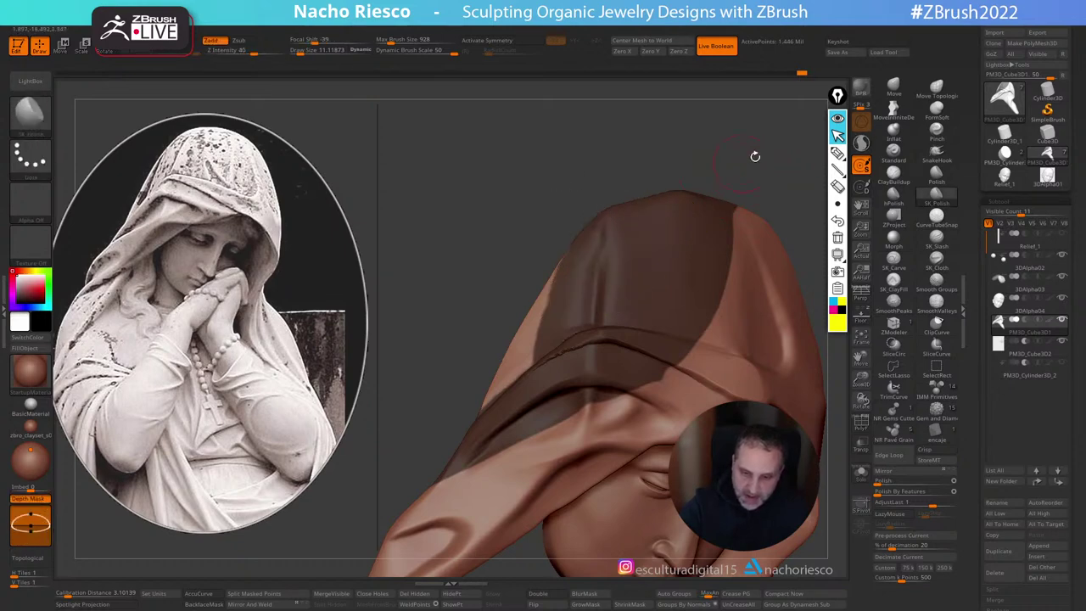
Step: Reshape the unmasked outer side of the hood using Move with BackfaceMask off at draw size about 28, and smooth along the mask's edge
mouse_move(754, 155)
left_mouse_down()
mouse_move(739, 139)
mouse_move(767, 167)
left_mouse_up()
left_click(893, 88)
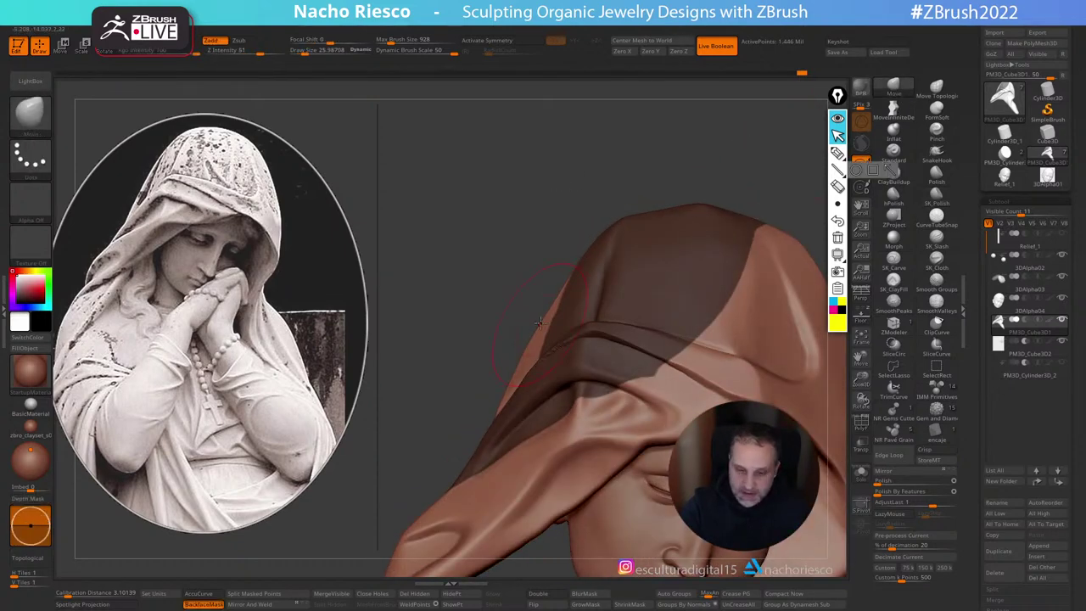
key("s")
left_click(206, 604)
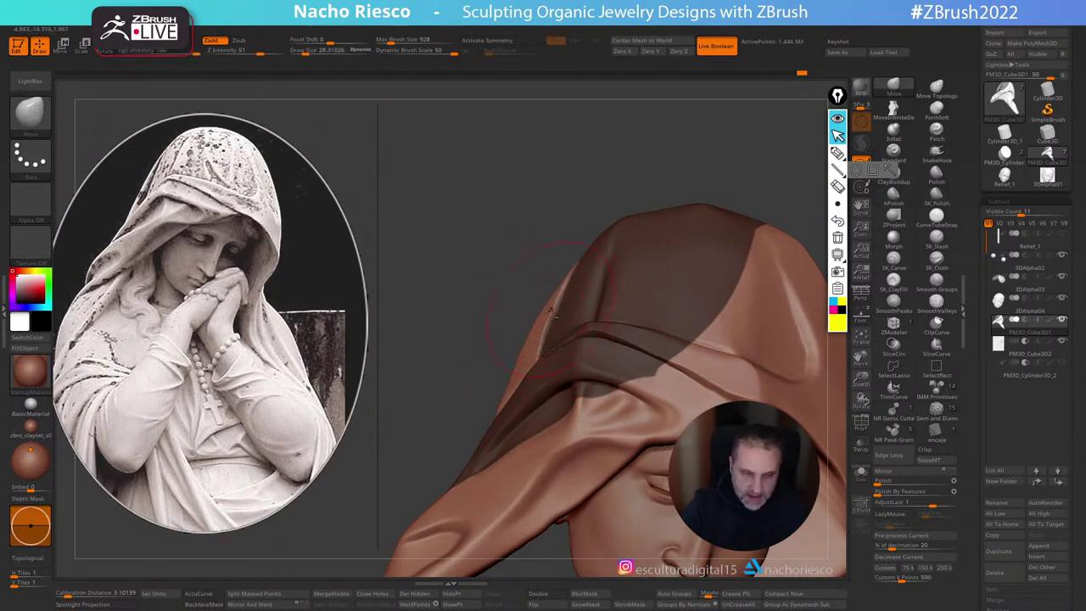
left_click_drag(516, 382, 517, 387)
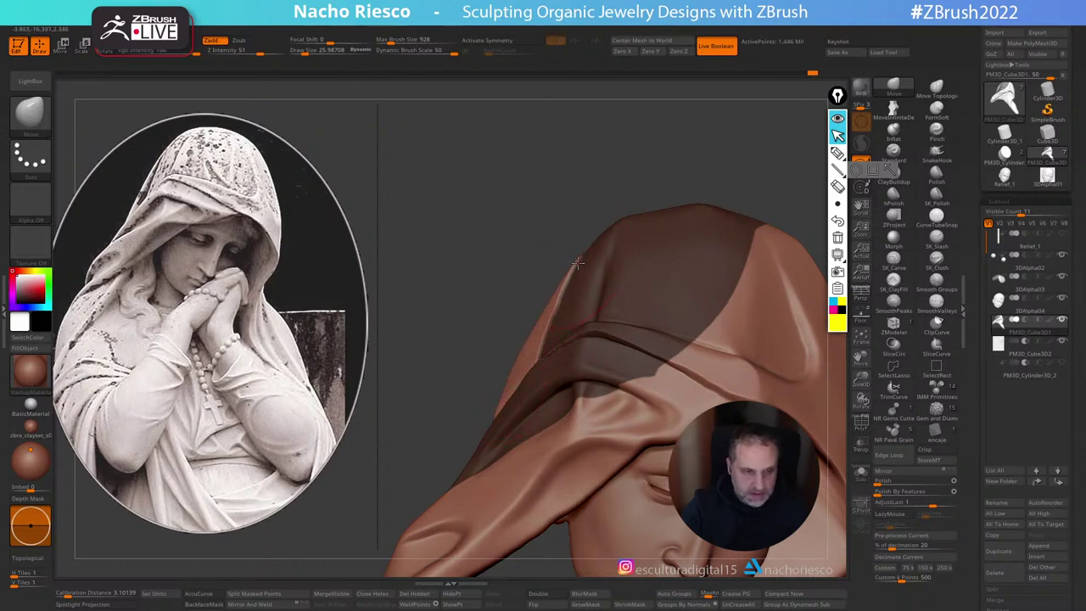
left_click_drag(586, 253, 544, 330, "shift")
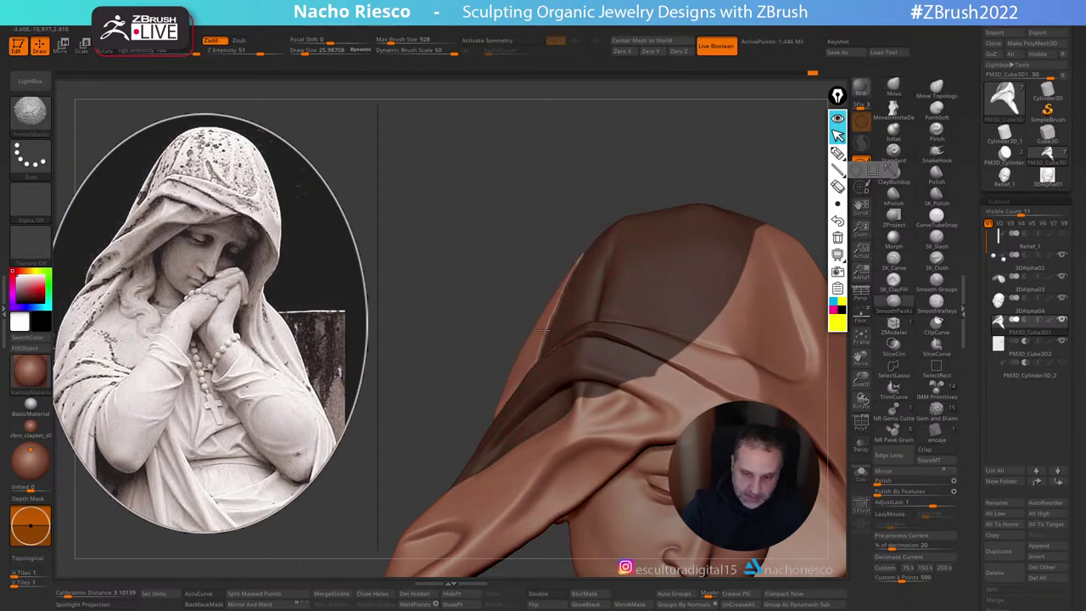
Step: Turn on backface masking and reshape the unmasked outer side of the veil with the Move brush at draw size about 18
left_click_drag(594, 162, 617, 172, "ctrl")
mouse_move(667, 118)
left_mouse_down("alt")
mouse_move(722, 165)
mouse_move(775, 254)
mouse_move(783, 313)
mouse_move(681, 379)
left_mouse_up("alt")
left_click(203, 604)
key("s")
left_click_drag(562, 363, 559, 364)
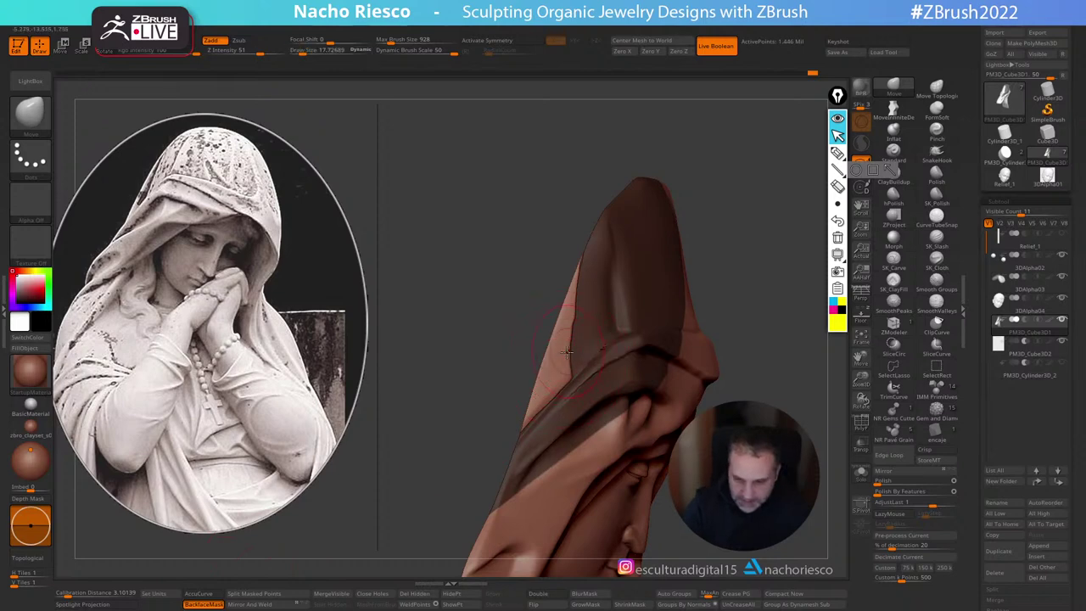
Step: Refine the outer side of the hood with Move, clear the mask, and smooth the crease beside the side fold
left_click_drag(730, 223, 658, 222)
left_click_drag(572, 313, 562, 308)
mouse_move(567, 225)
left_mouse_down()
mouse_move(606, 218)
mouse_move(593, 177)
mouse_move(540, 222)
left_mouse_up()
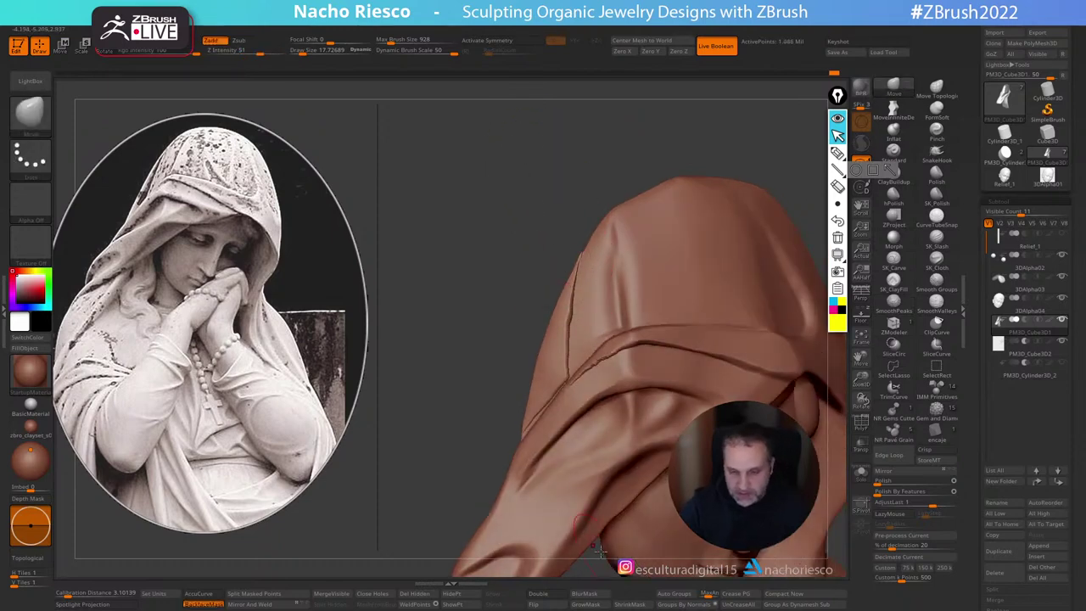
left_click_drag(566, 309, 570, 297, "shift")
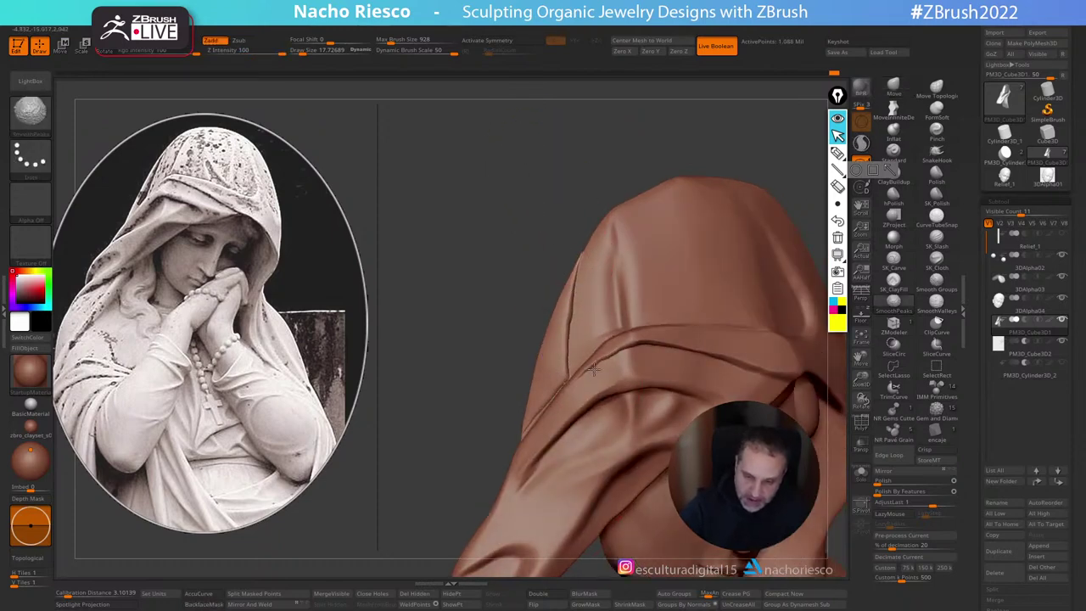
Step: Adjust the hood's side folds with Move at draw size about 24, then remesh the veil
right_click_drag(556, 390, 585, 422)
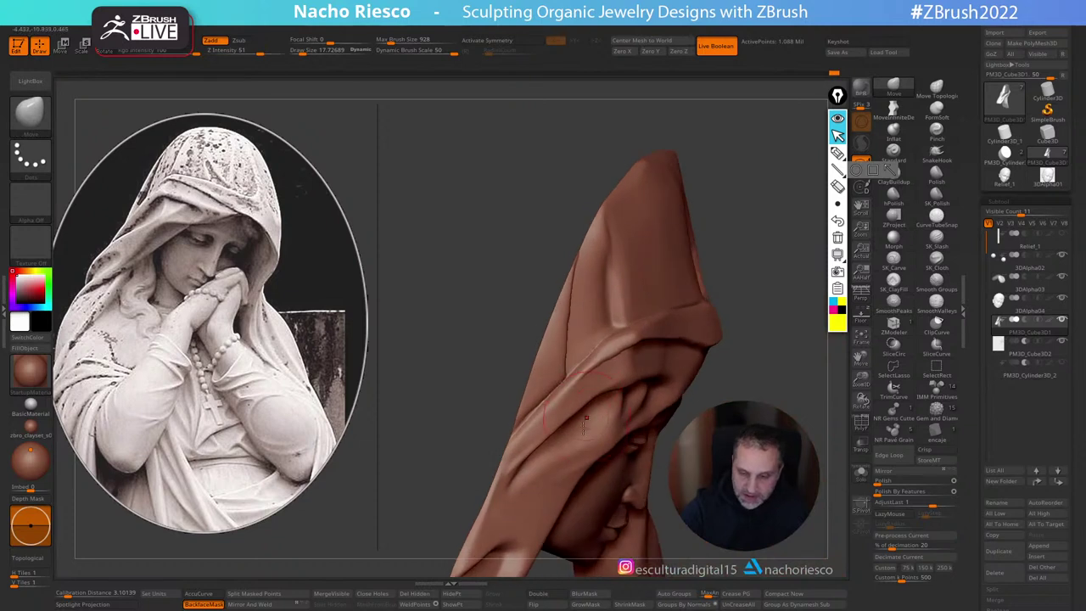
key("s")
left_click_drag(536, 408, 570, 379)
right_click_drag(555, 395, 561, 348)
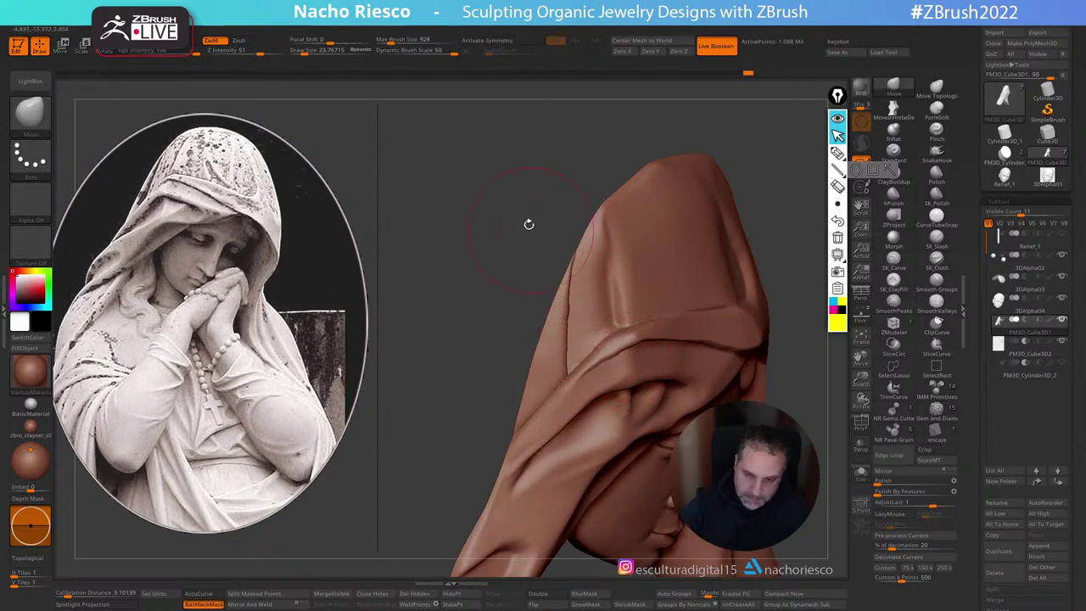
mouse_move(528, 223)
right_mouse_down()
mouse_move(483, 142)
mouse_move(535, 186)
mouse_move(599, 160)
mouse_move(634, 204)
right_mouse_up()
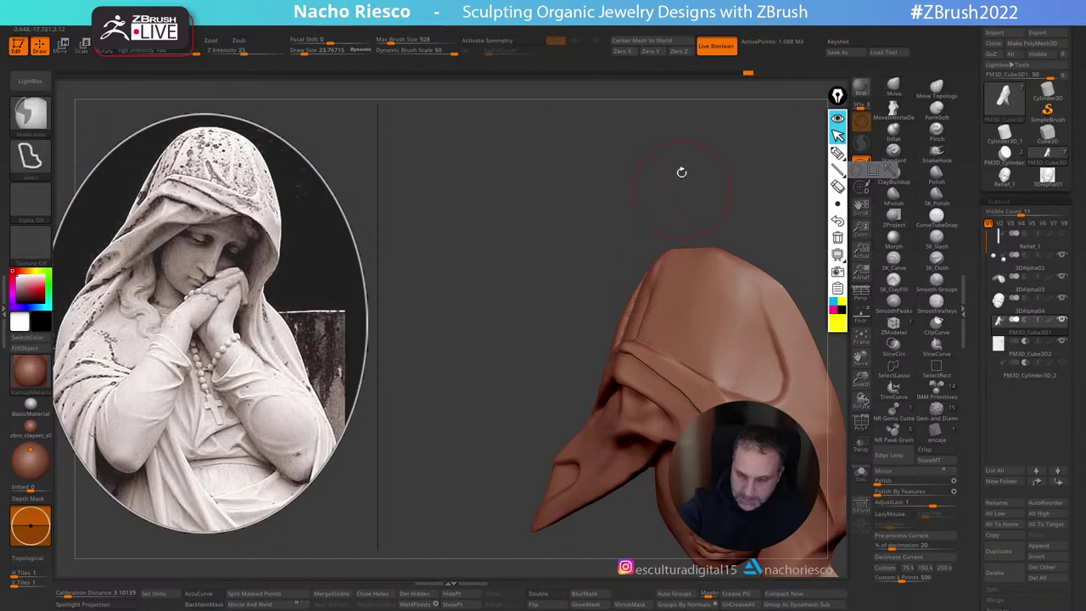
mouse_move(683, 178)
right_mouse_down()
mouse_move(707, 199)
mouse_move(538, 295)
right_mouse_up()
left_click_drag(668, 253, 577, 271)
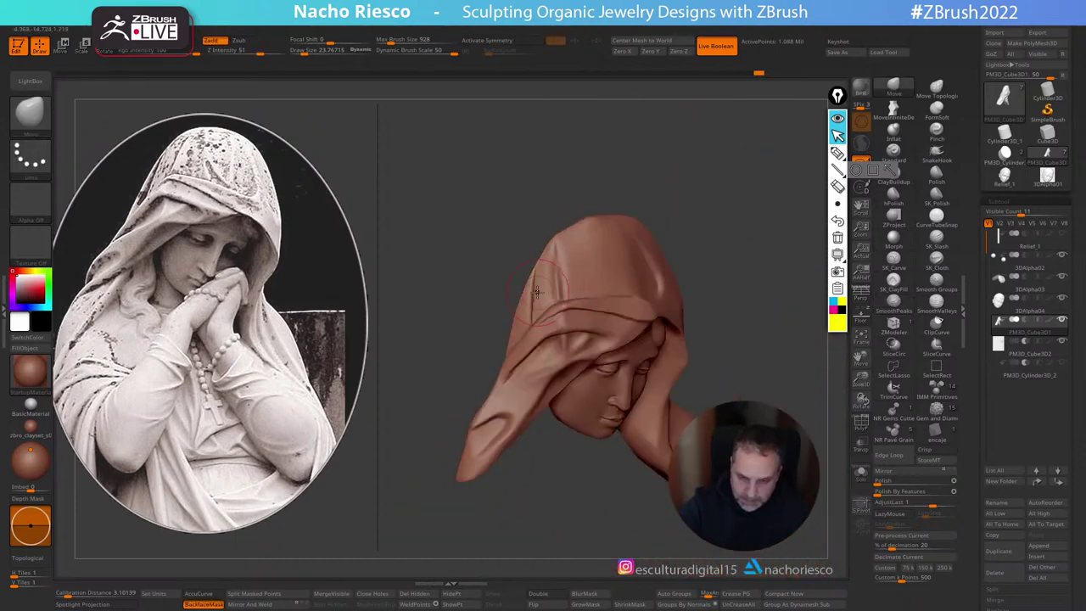
left_click_drag(705, 196, 747, 266, "ctrl")
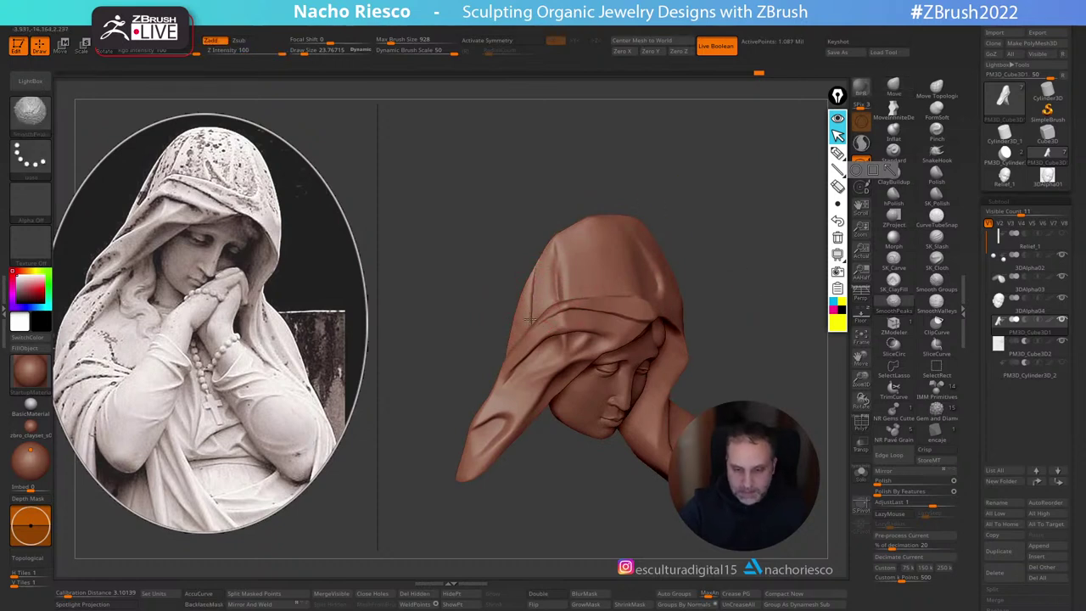
Step: Polish the folds on the side of the hood using hPolish at draw size about 12.6
mouse_move(593, 240)
right_mouse_down()
mouse_move(762, 216)
mouse_move(775, 284)
right_mouse_up()
left_click(898, 198)
key("s")
left_click_drag(518, 287, 519, 285)
key("s")
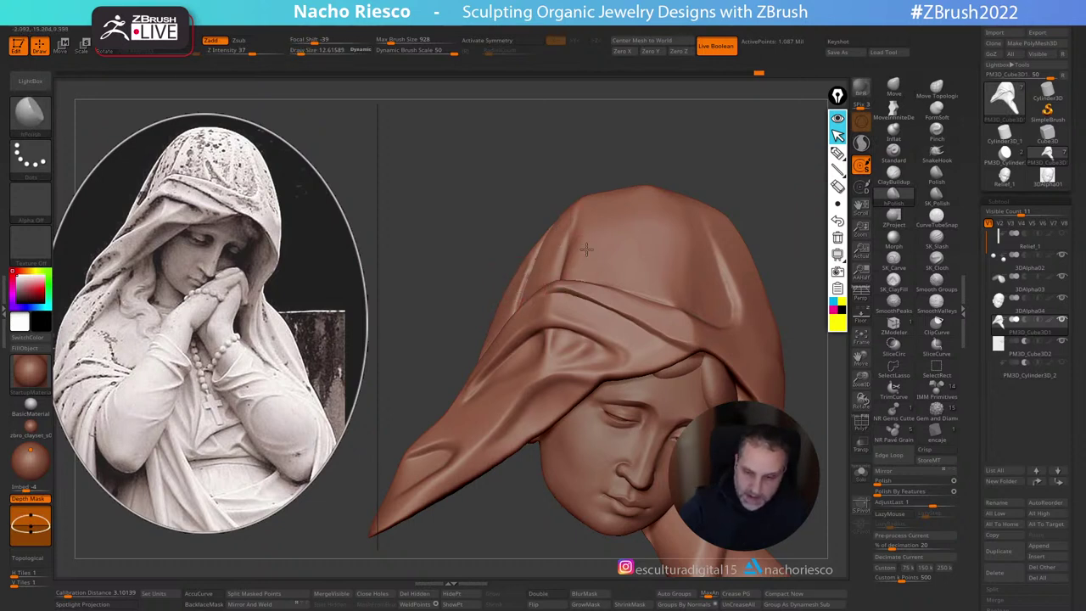
right_click_drag(646, 168, 553, 214)
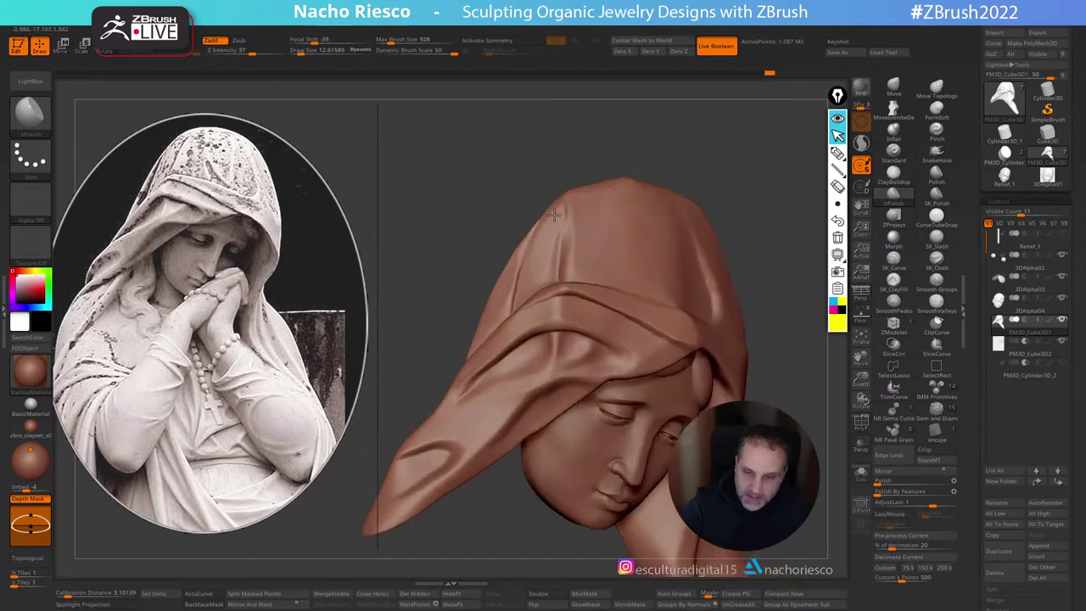
right_click_drag(654, 154, 642, 106)
right_click_drag(746, 175, 735, 122, "ctrl")
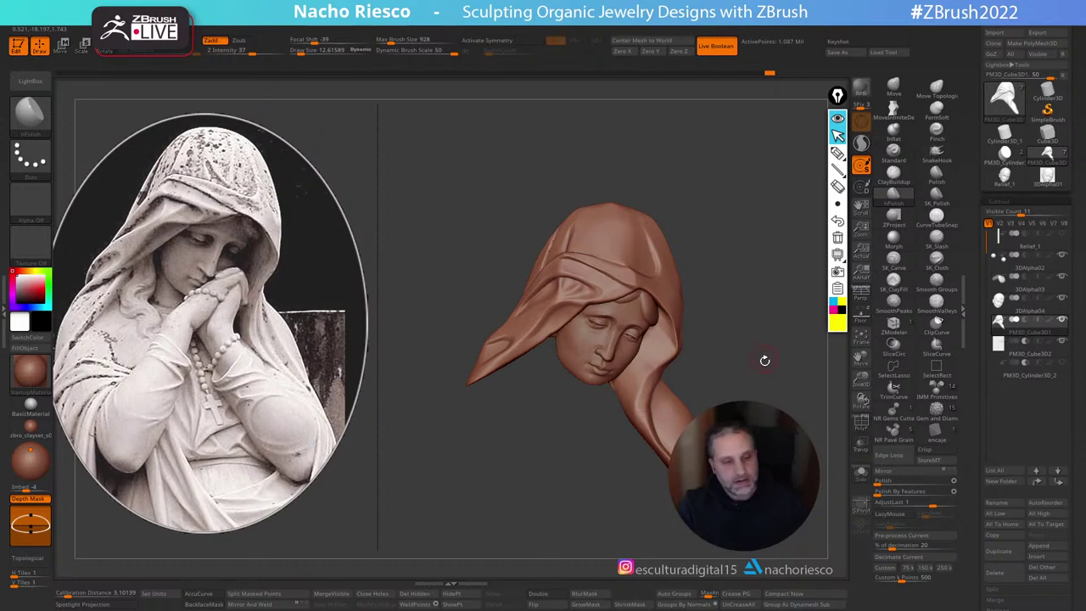
mouse_move(765, 360)
right_mouse_down()
mouse_move(760, 341)
mouse_move(768, 373)
mouse_move(819, 301)
right_mouse_up()
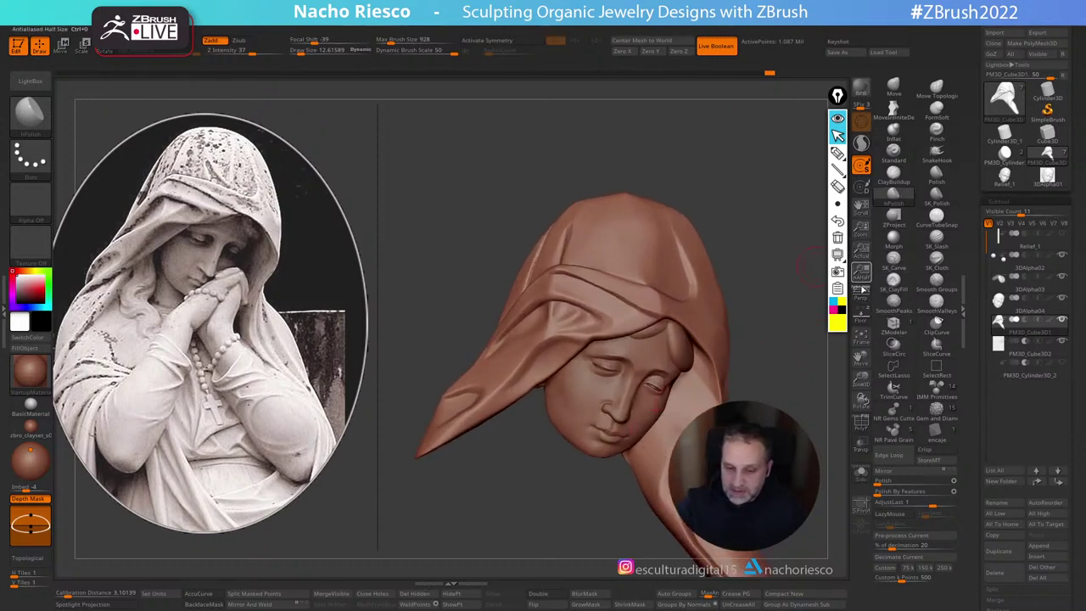
right_click_drag(774, 398, 784, 401)
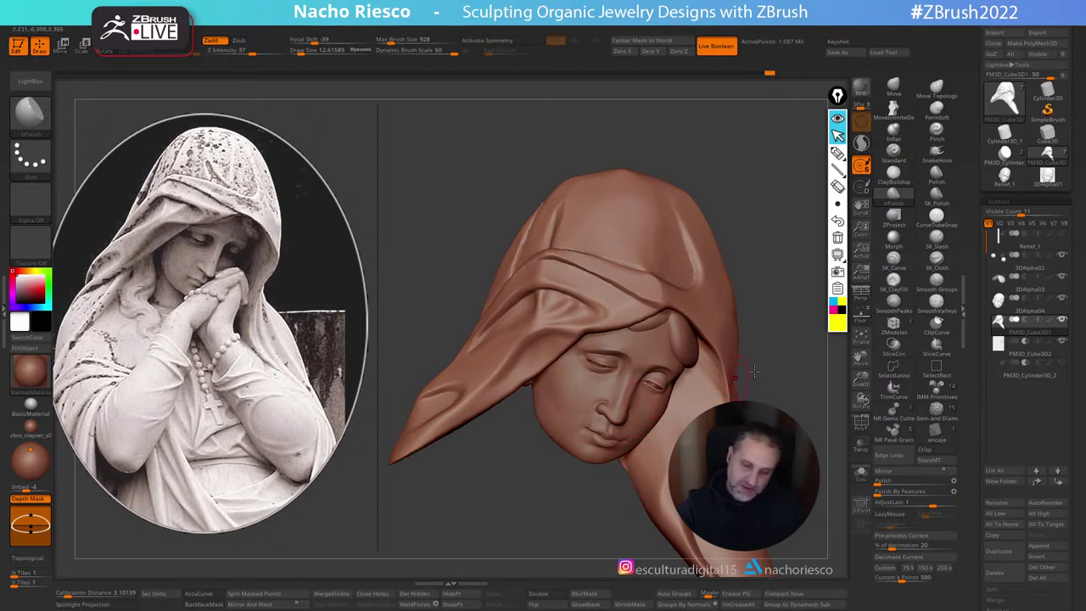
left_click_drag(753, 371, 823, 212)
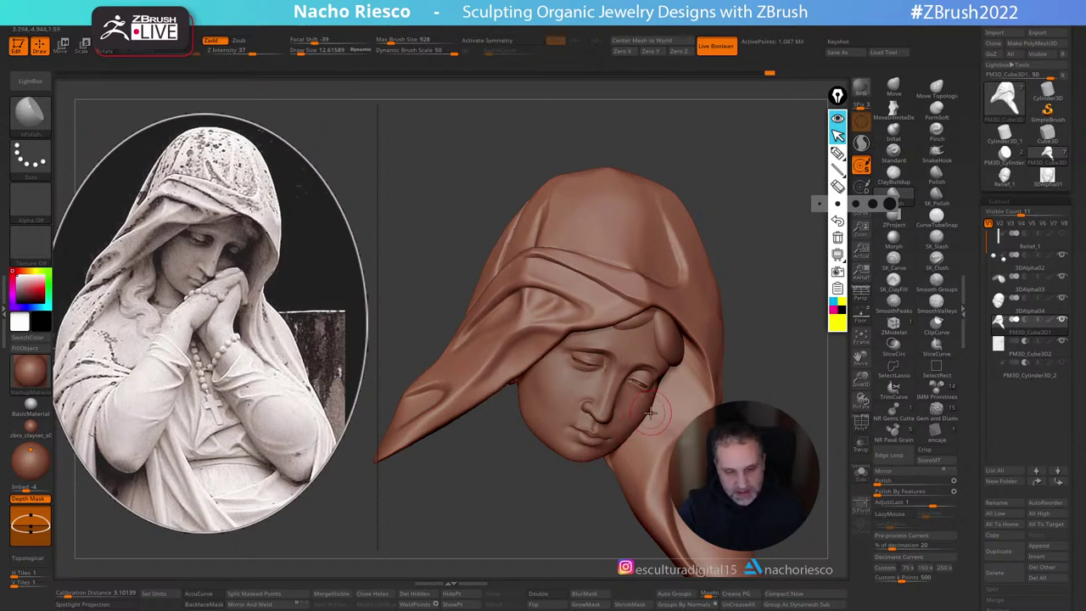
Step: Select the hair piece under the hood, invert its mask, and reshape the hair along the forehead with the Move brush
left_click(645, 322, "alt")
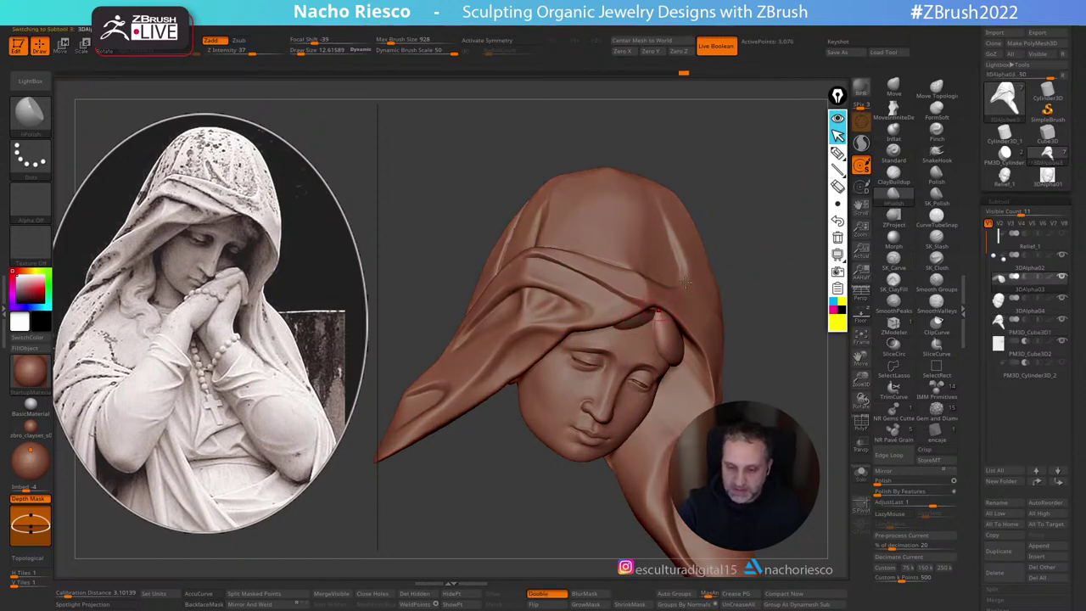
left_click(816, 170, "ctrl")
left_click(893, 86)
key("s")
left_click_drag(623, 327, 608, 332)
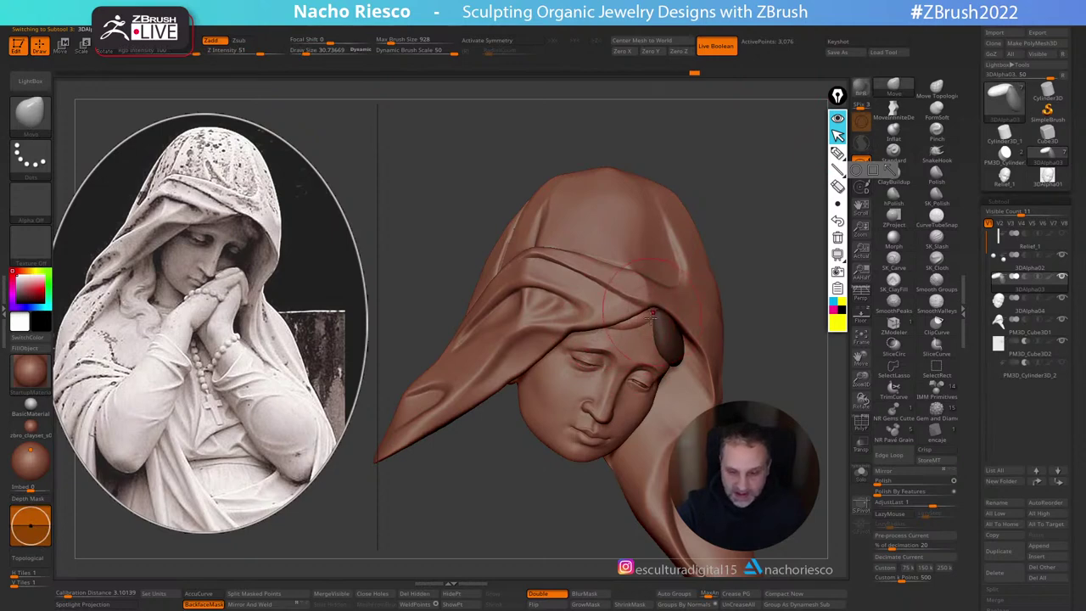
mouse_move(758, 218)
left_mouse_down()
mouse_move(751, 301)
mouse_move(806, 300)
left_mouse_up()
left_click_drag(679, 338, 685, 331)
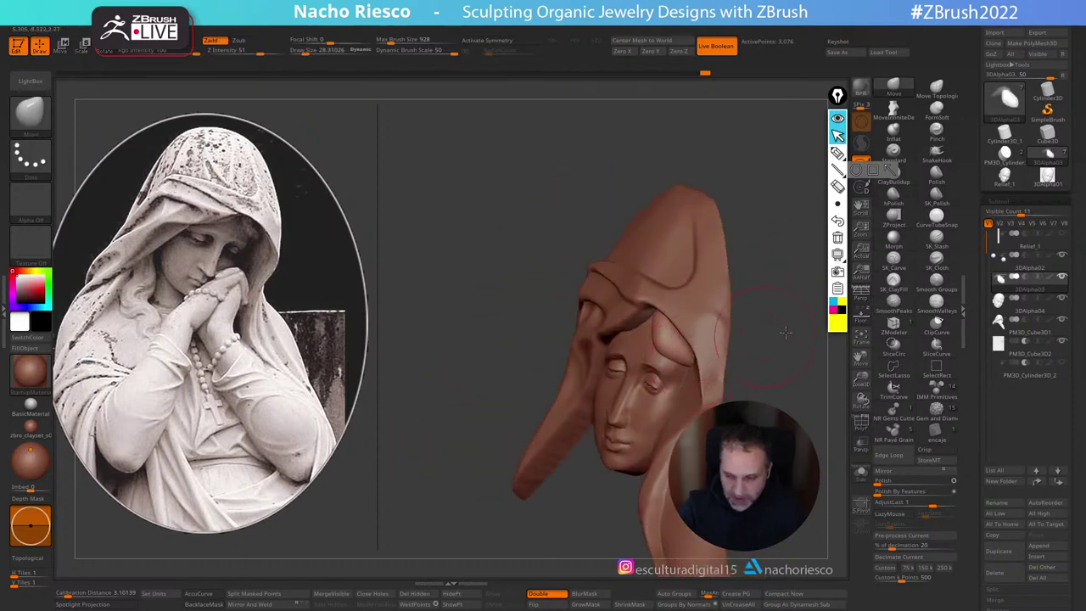
Step: Make the veil the active subtool and smooth the long fold on the hood above the hair lock
mouse_move(782, 331)
left_mouse_down()
mouse_move(730, 323)
mouse_move(763, 324)
left_mouse_up()
left_click(707, 352, "alt")
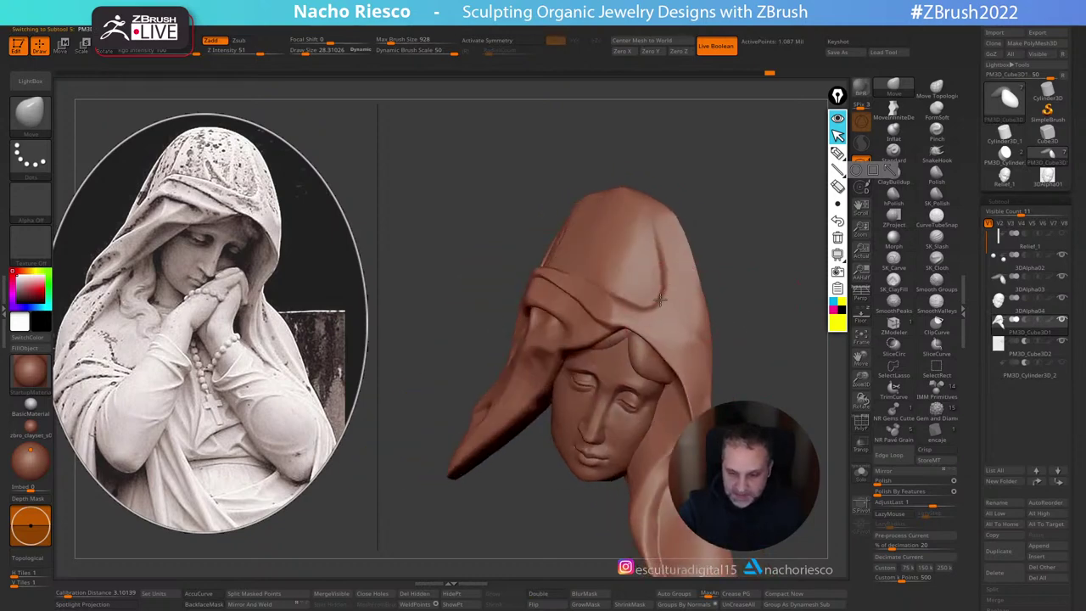
left_click_drag(661, 304, 657, 264, "shift")
left_click_drag(806, 236, 775, 234)
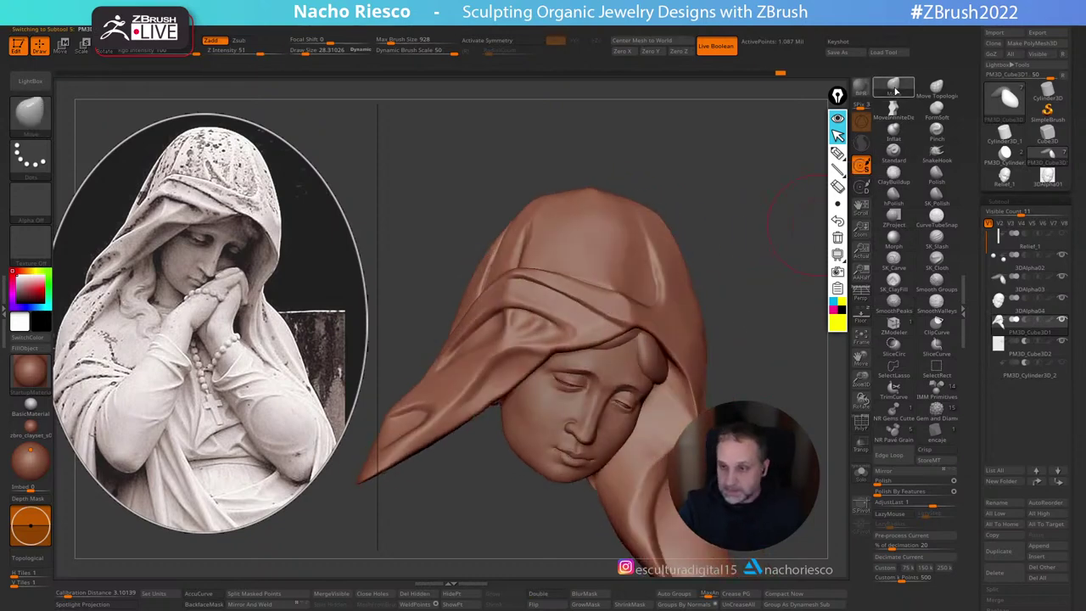
Step: Adjust the hood's crown outline against the overlaid reference photo with Move at draw size about 36, then hide the reference
left_click(893, 87)
left_click(864, 317)
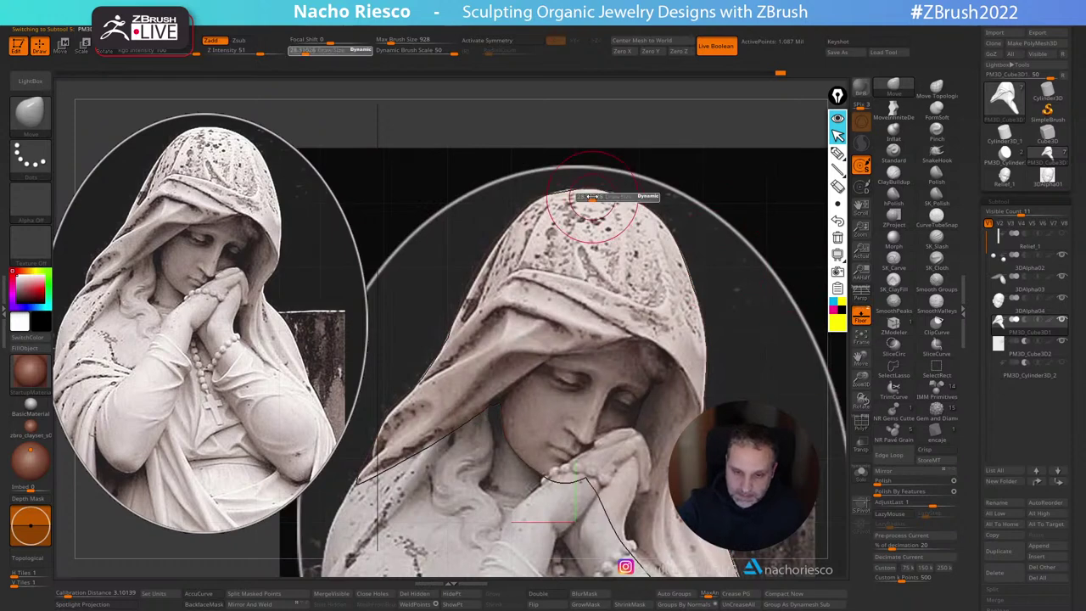
key("s")
left_click_drag(562, 193, 543, 196)
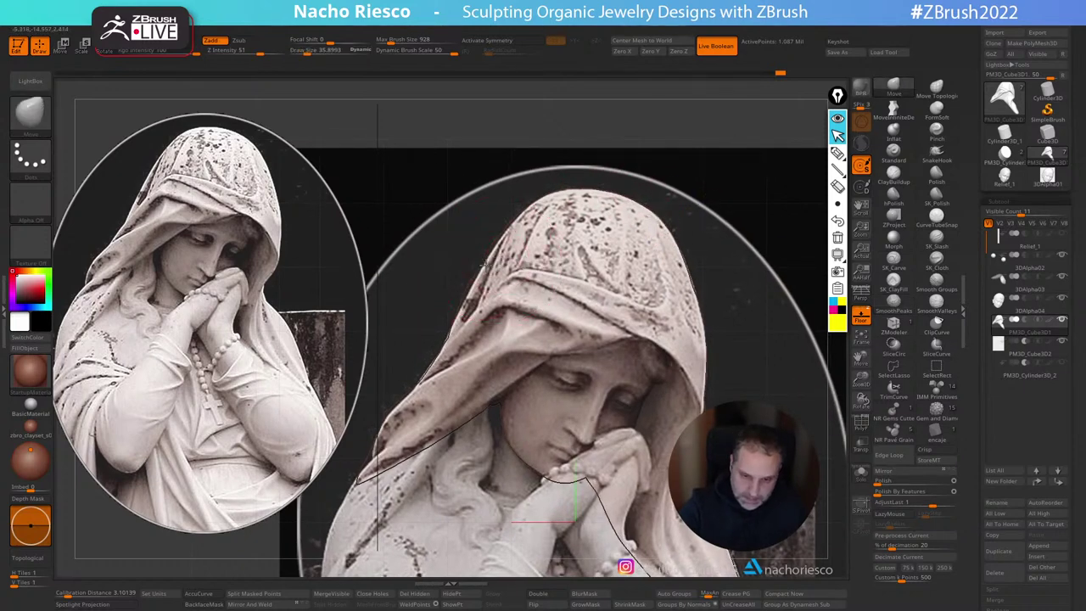
left_click(861, 316)
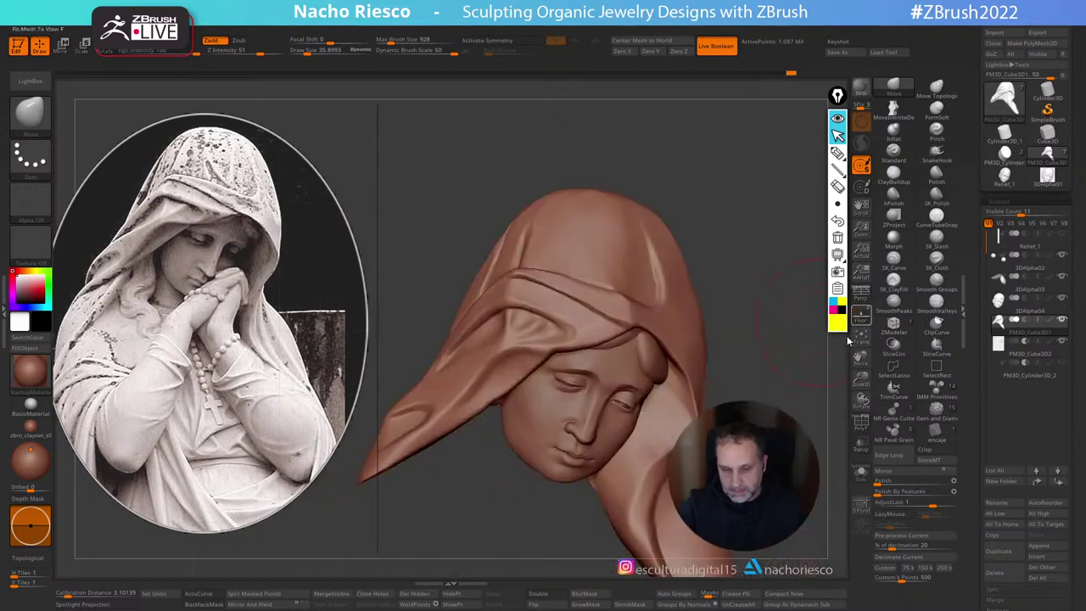
Step: Sculpt vertical cloth folds up the front of the hood with SK_Cloth, following the reference photo, and soften them
mouse_move(788, 285)
left_mouse_down()
mouse_move(745, 238)
mouse_move(749, 268)
mouse_move(777, 306)
left_mouse_up()
scroll(778, 305, "up", 3)
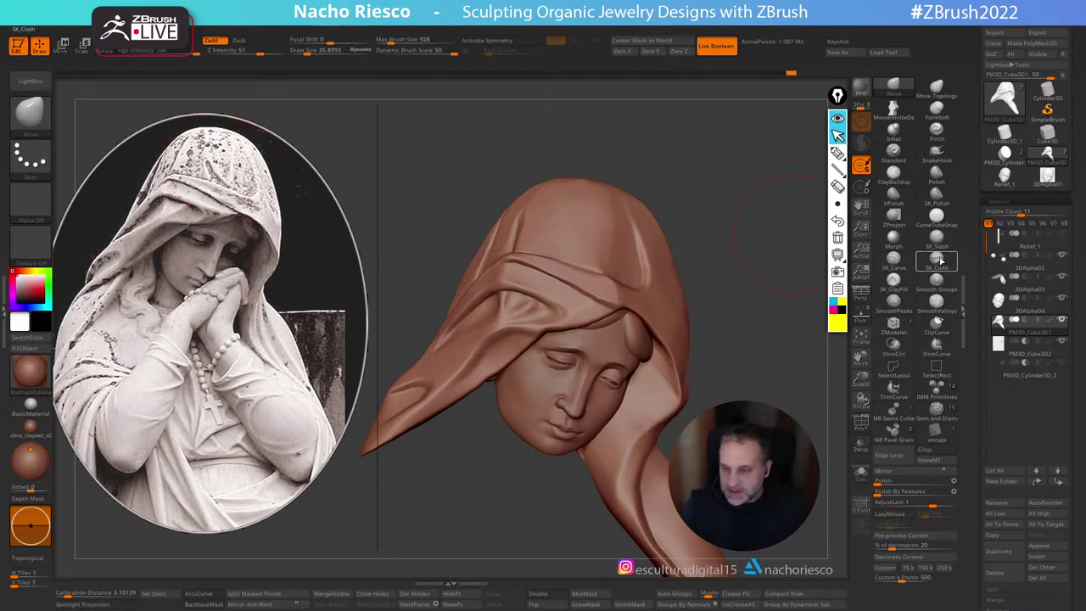
left_click(938, 259)
left_click_drag(582, 237, 568, 135)
left_click_drag(616, 277, 612, 108)
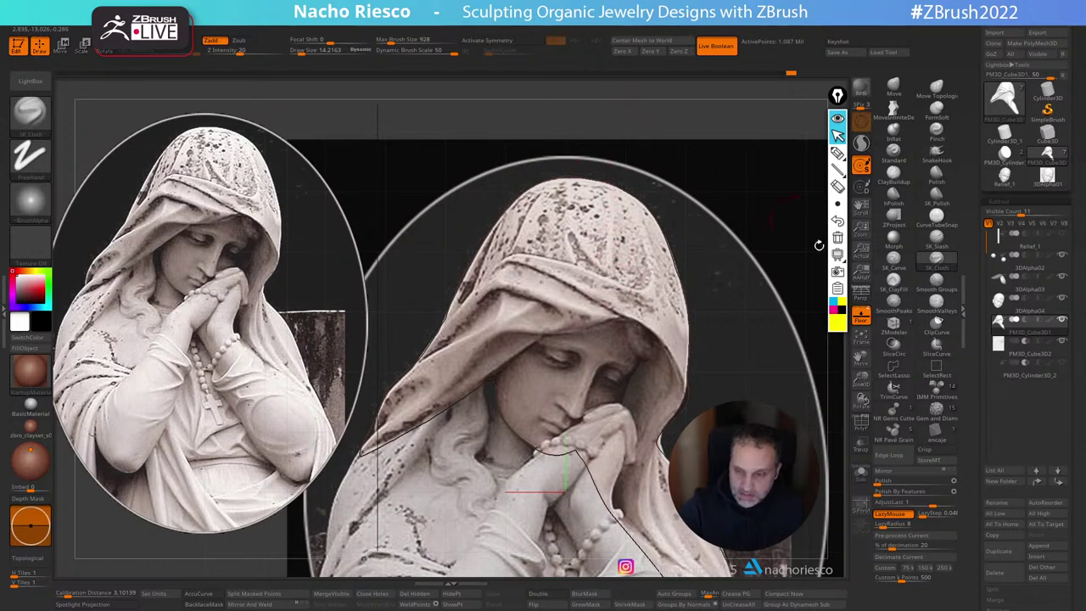
left_click(861, 317)
left_click_drag(575, 256, 581, 136)
key("shift")
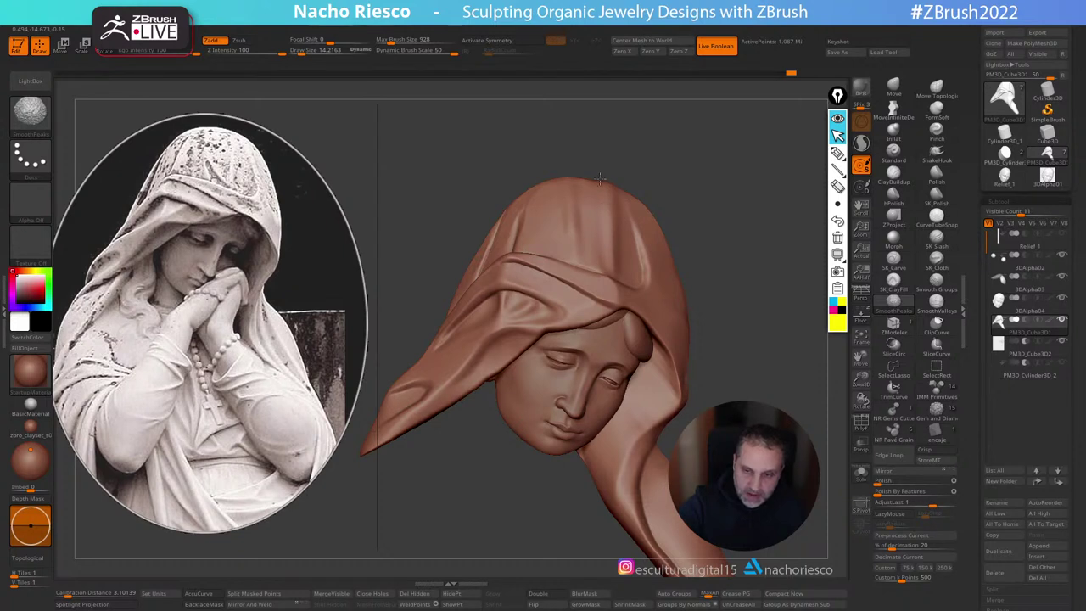
Step: Polish the new folds near the top of the hood using SK_Polish at draw size about 19.6
left_click(909, 283)
left_click(936, 202)
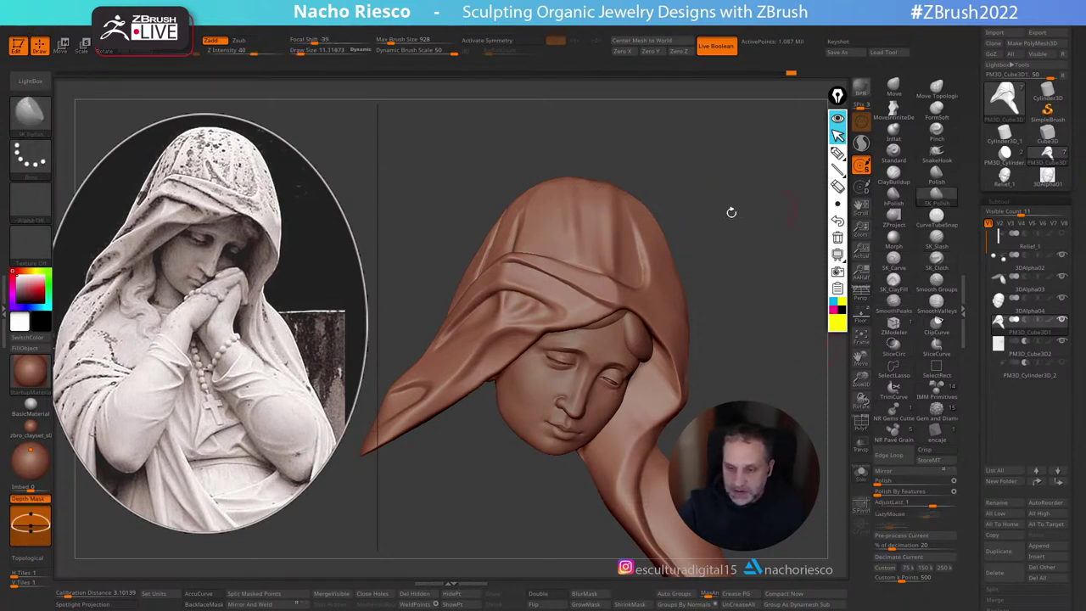
left_click_drag(607, 206, 606, 212)
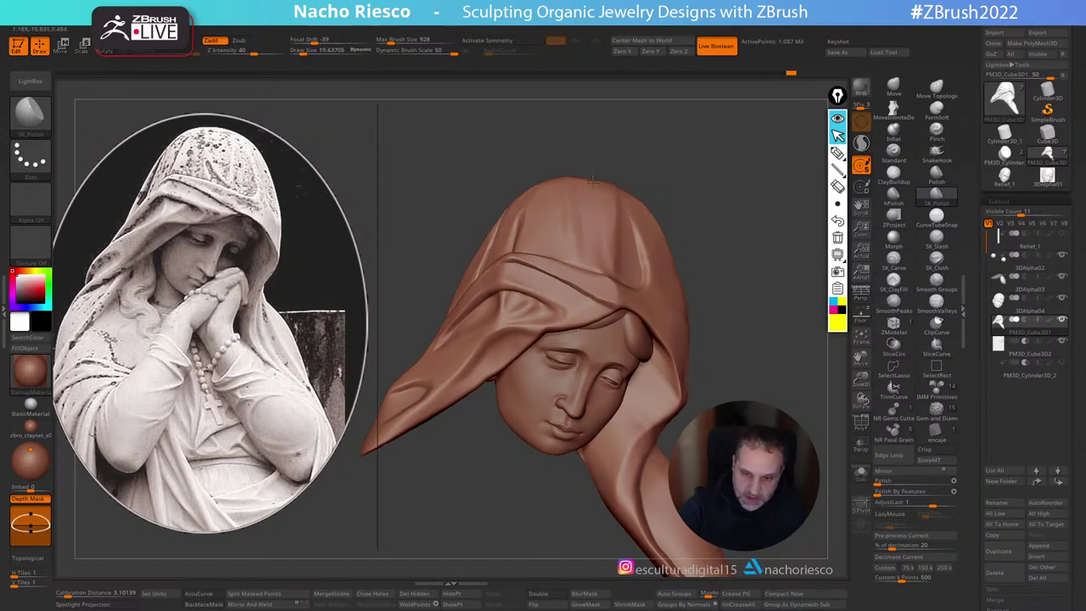
left_click_drag(593, 180, 572, 183)
Step: Show the reference photo over the model and choose ClayBuildup with a draw size of about 9.7
mouse_move(729, 248)
left_mouse_down("alt")
mouse_move(726, 230)
mouse_move(746, 242)
mouse_move(749, 294)
mouse_move(788, 331)
mouse_move(728, 397)
mouse_move(744, 368)
left_mouse_up("alt")
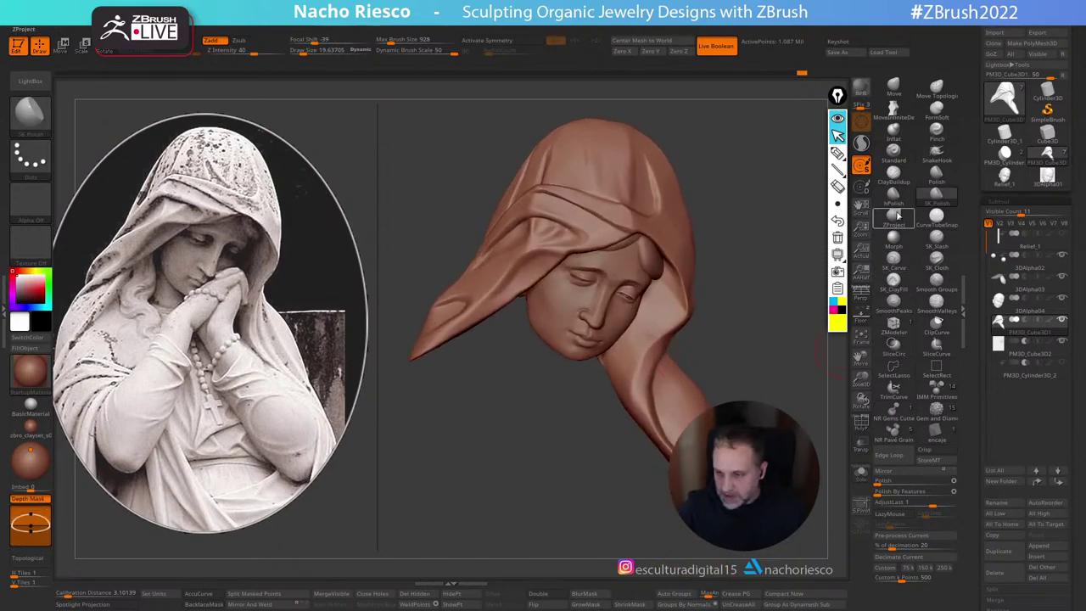
left_click(894, 175)
left_click(862, 315)
key("s")
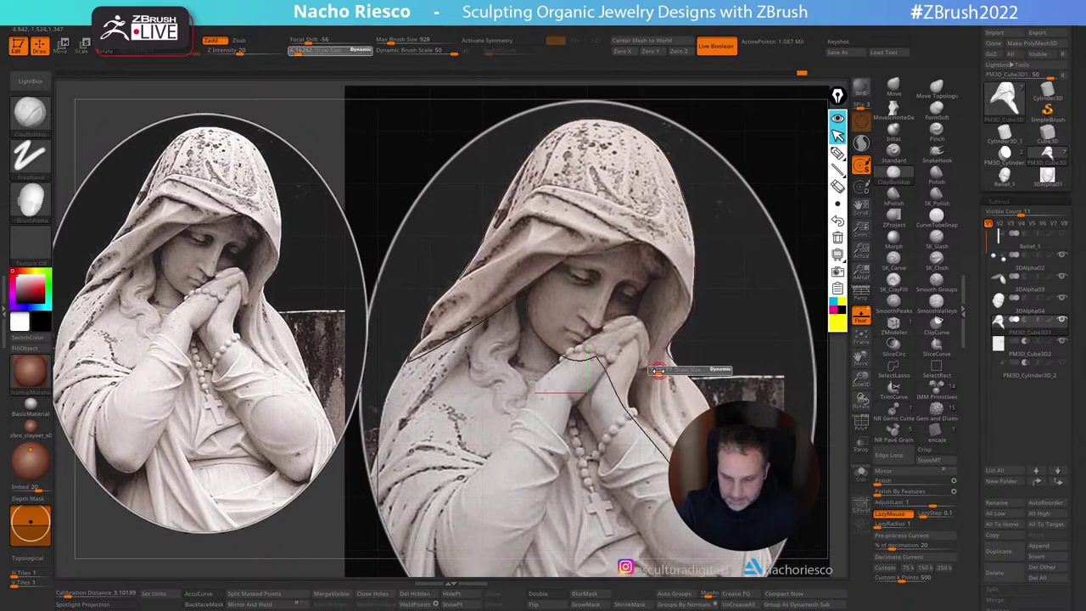
left_click_drag(658, 370, 662, 370)
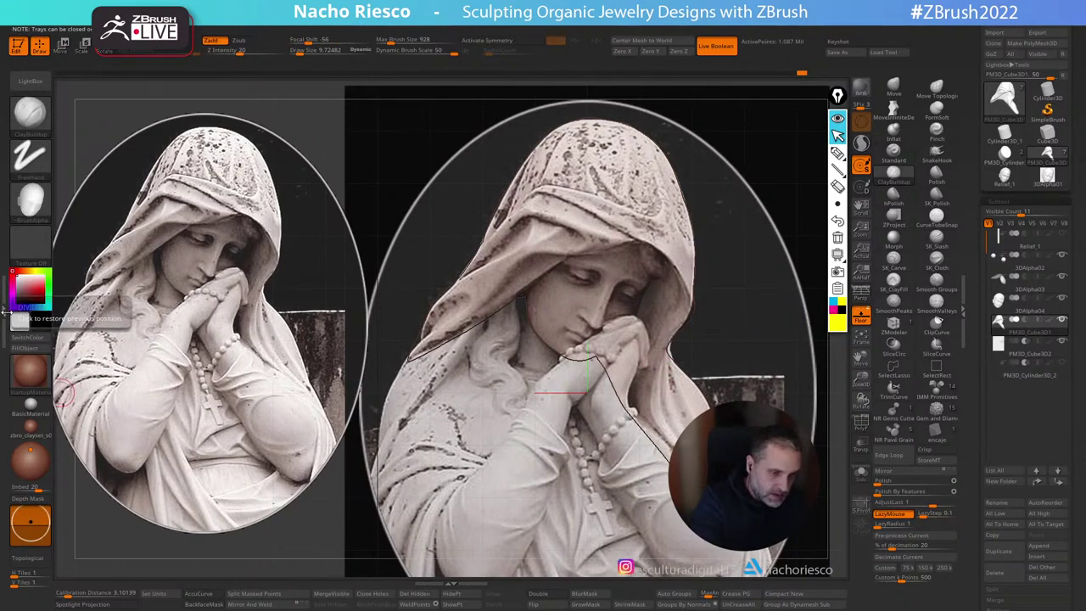
Step: Open the floor grid's reference settings and lower the enhance opacity to about 0.34 so the model shows through
left_click(5, 313)
mouse_move(116, 337)
left_mouse_down()
mouse_move(104, 509)
mouse_move(112, 440)
left_mouse_up()
left_click(36, 21)
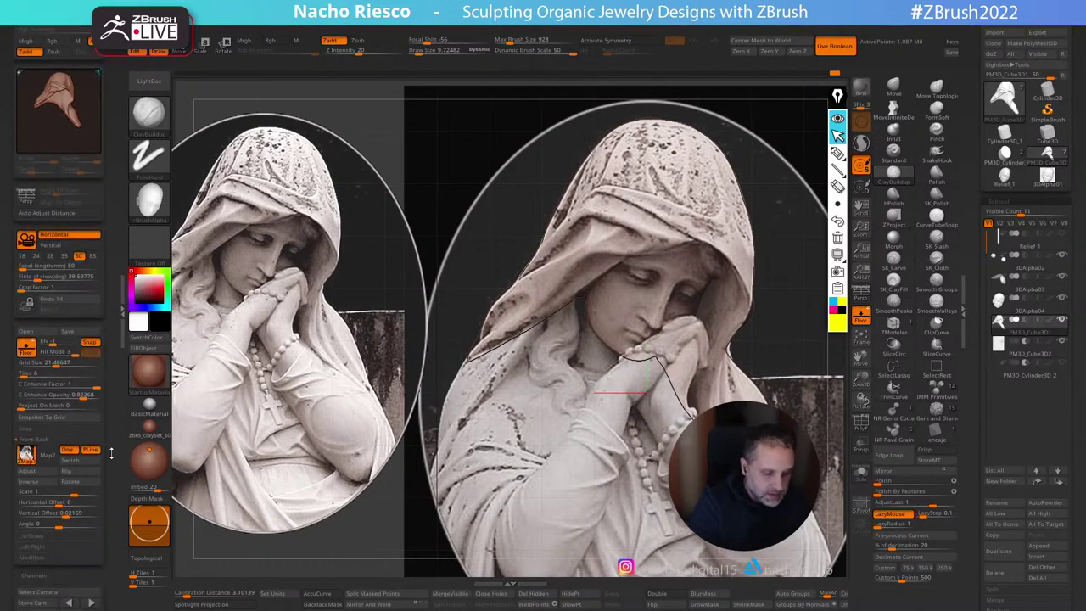
left_click_drag(83, 397, 47, 394)
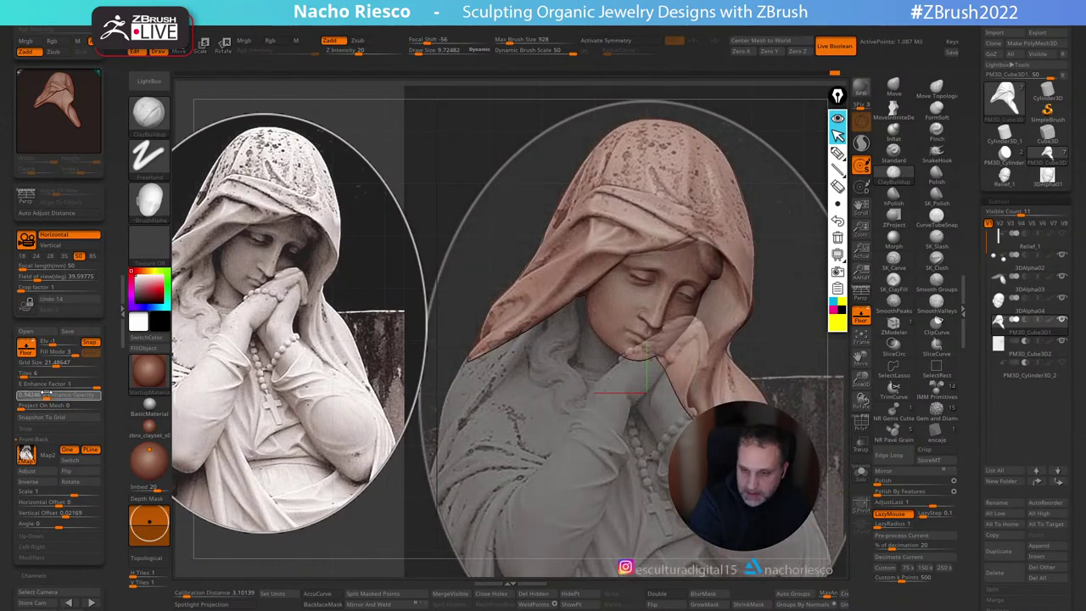
Step: Move the hood's front edge above the hair lock to match the reference, using Move at draw size about 19.6
right_click_drag(728, 239, 714, 294, "ctrl")
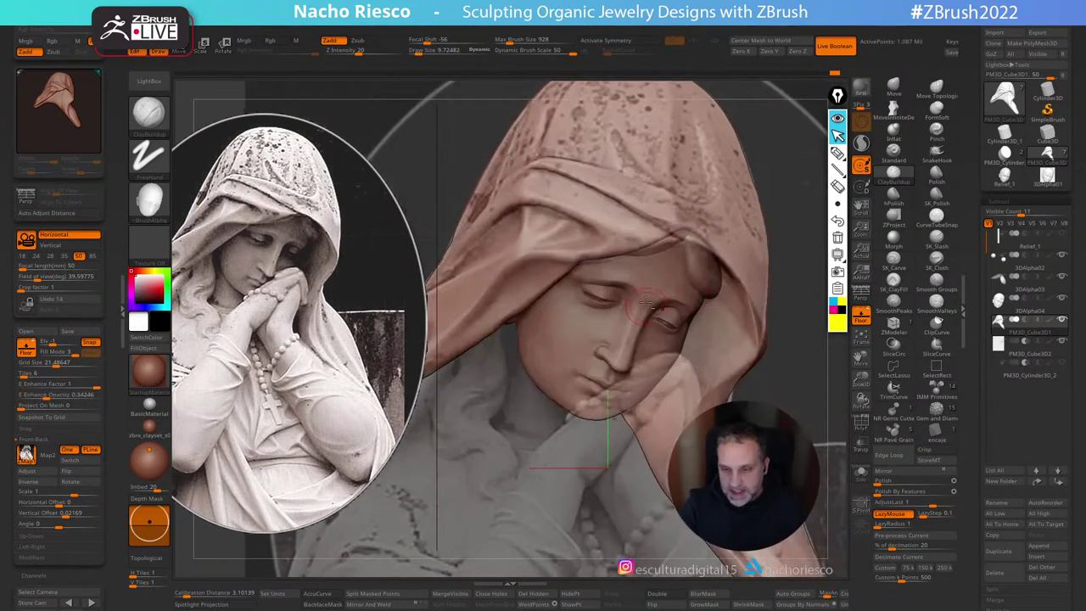
left_click(894, 88)
key("s")
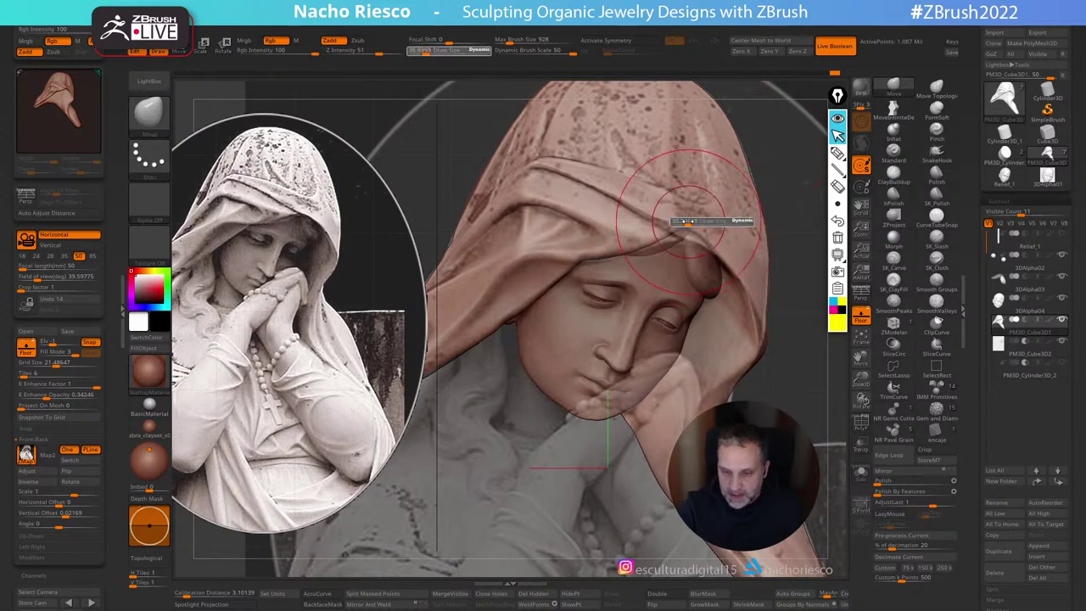
left_click_drag(689, 239, 690, 230)
key("s")
mouse_move(692, 228)
left_mouse_down()
mouse_move(690, 239)
mouse_move(658, 245)
left_mouse_up()
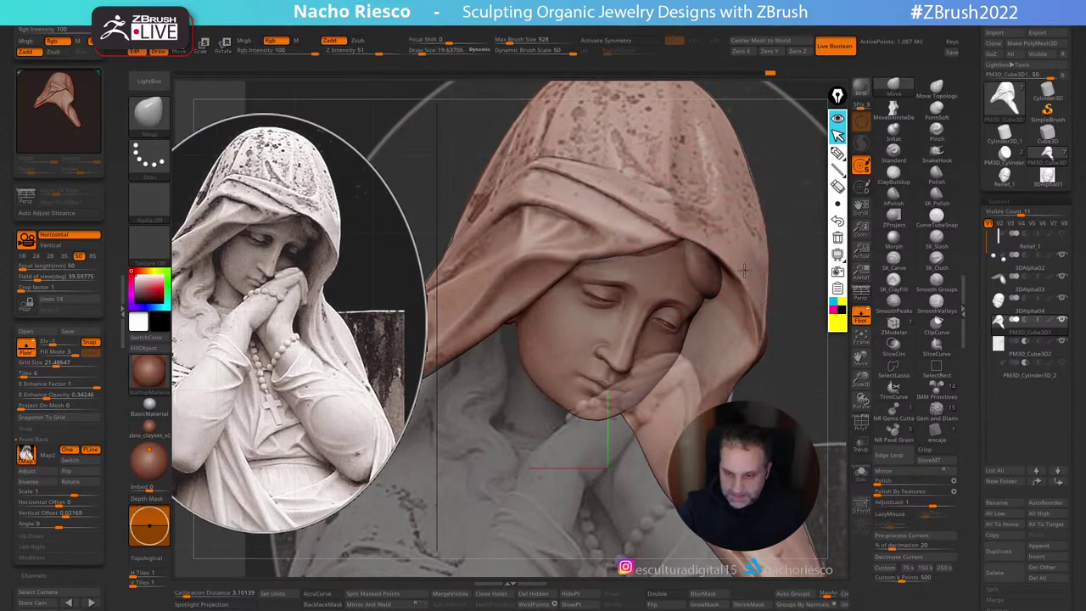
Step: Reshape the veil's outer contour at the bend beside the neck to match the reference photo, using Move at draw sizes about 20 to 31
left_click_drag(766, 324, 761, 328)
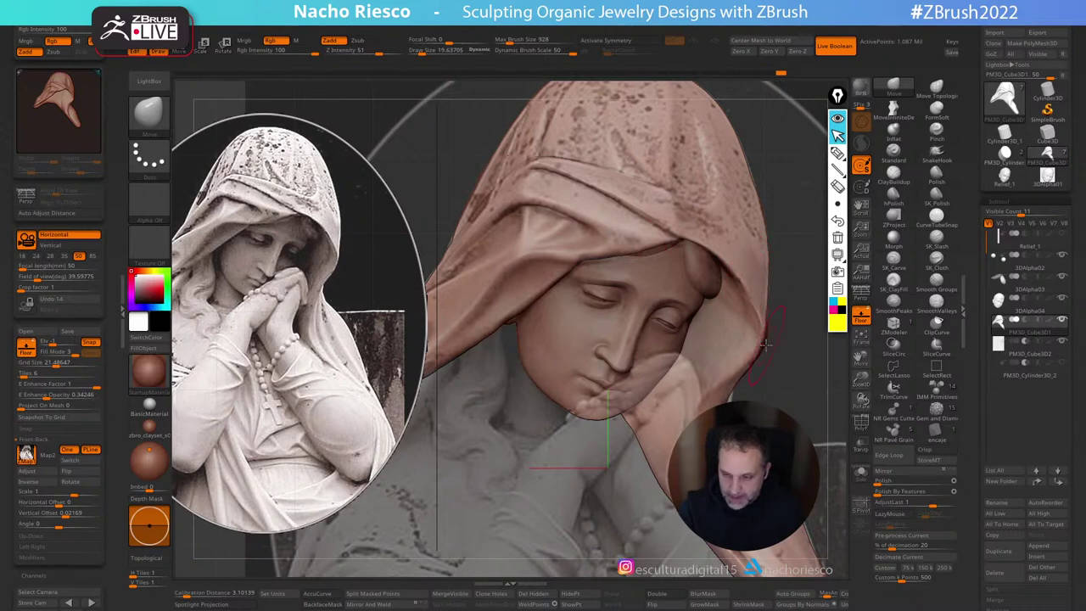
left_click_drag(791, 369, 747, 378)
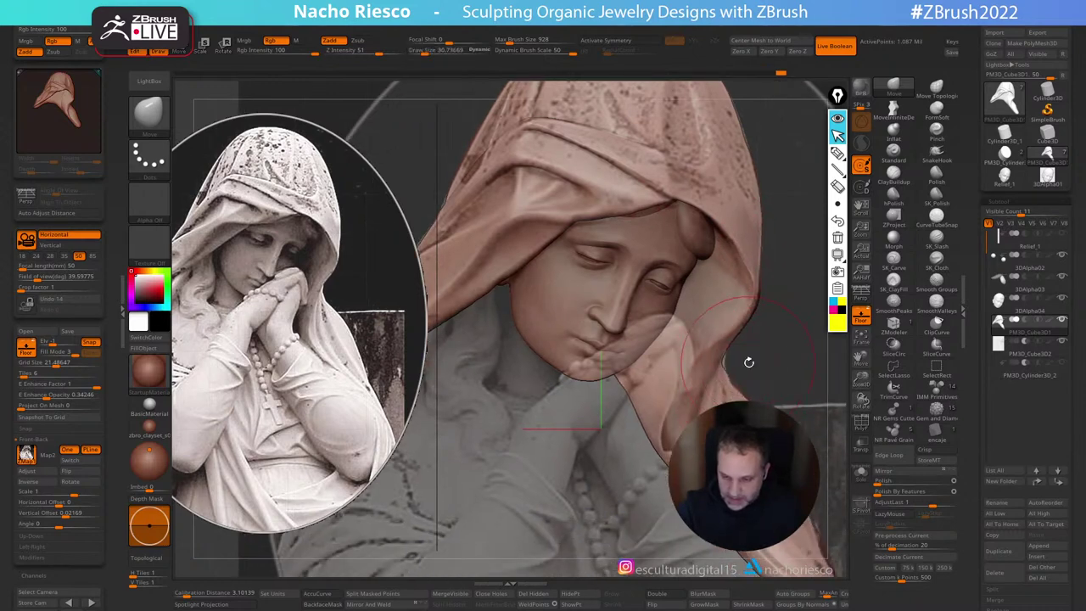
mouse_move(736, 373)
left_mouse_down()
mouse_move(725, 379)
mouse_move(724, 366)
mouse_move(730, 379)
mouse_move(797, 383)
mouse_move(783, 336)
left_mouse_up()
key("s")
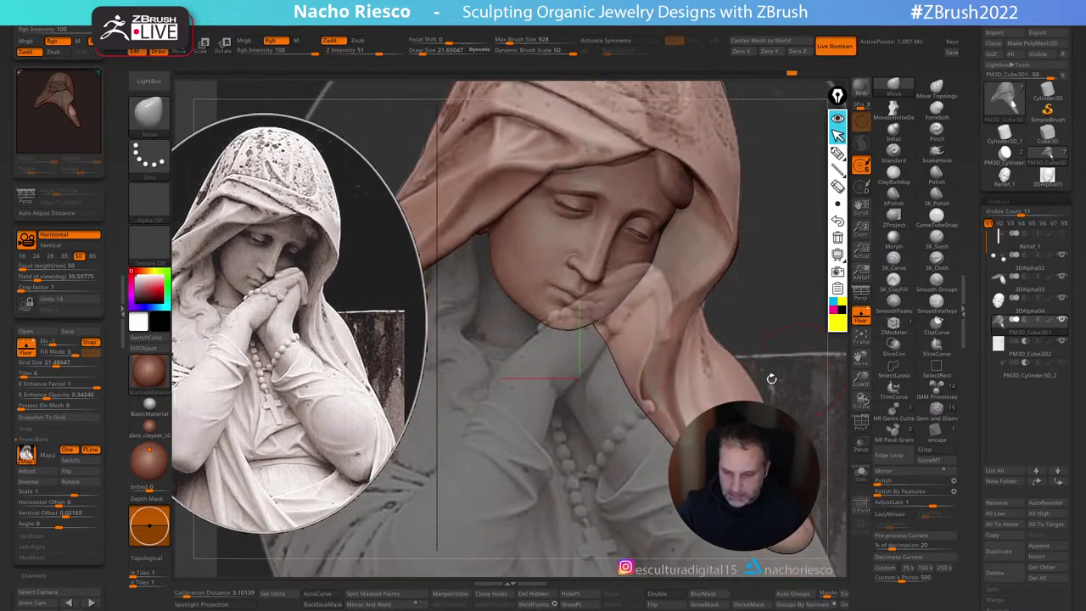
Step: Build up the veil folds beside the neck with ClayBuildup, hide the reference photo, and smooth the folds at draw size about 19.6
left_click(891, 175)
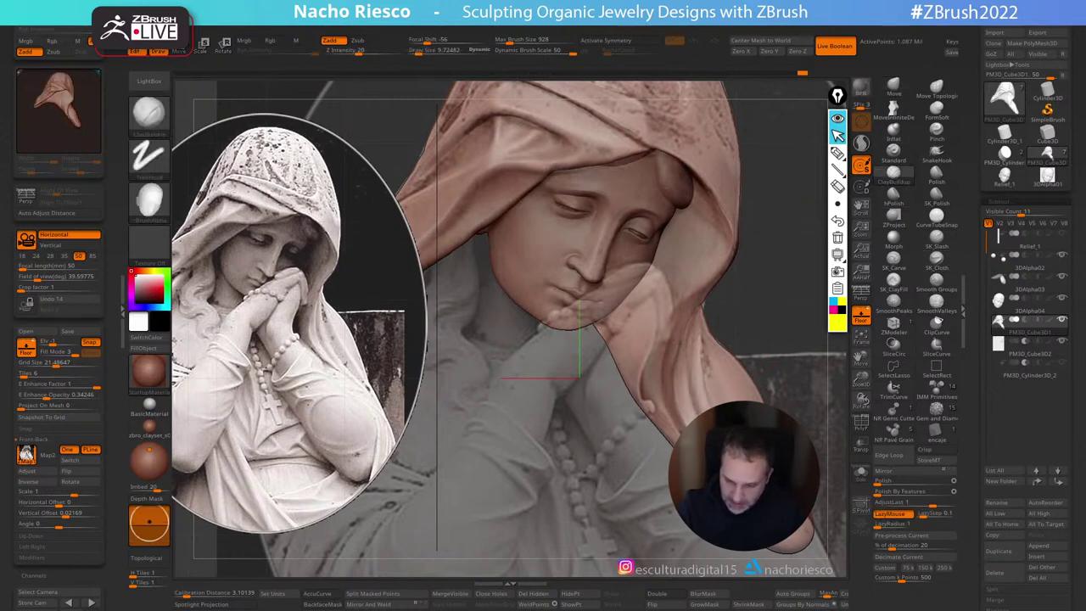
left_click_drag(419, 52, 421, 52)
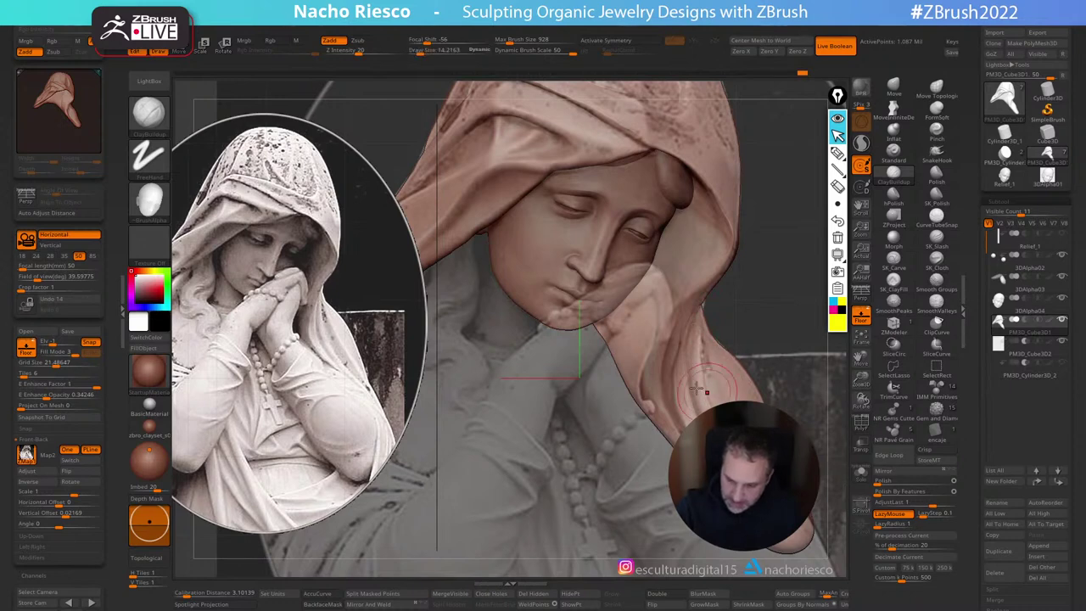
left_click(861, 317)
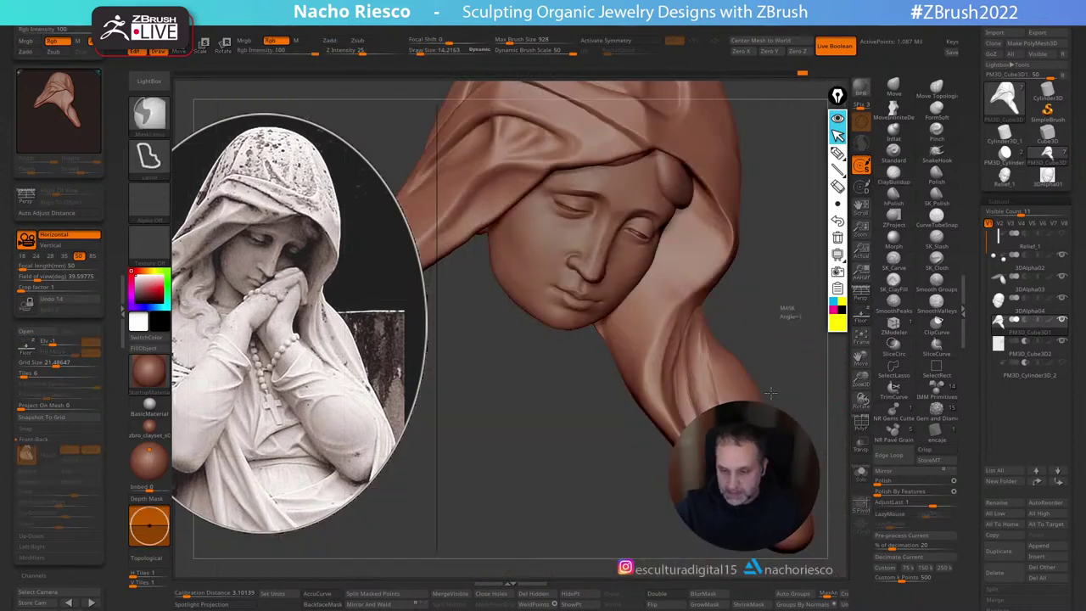
key("s")
left_click_drag(771, 380, 773, 380)
left_click_drag(691, 397, 689, 322, "shift")
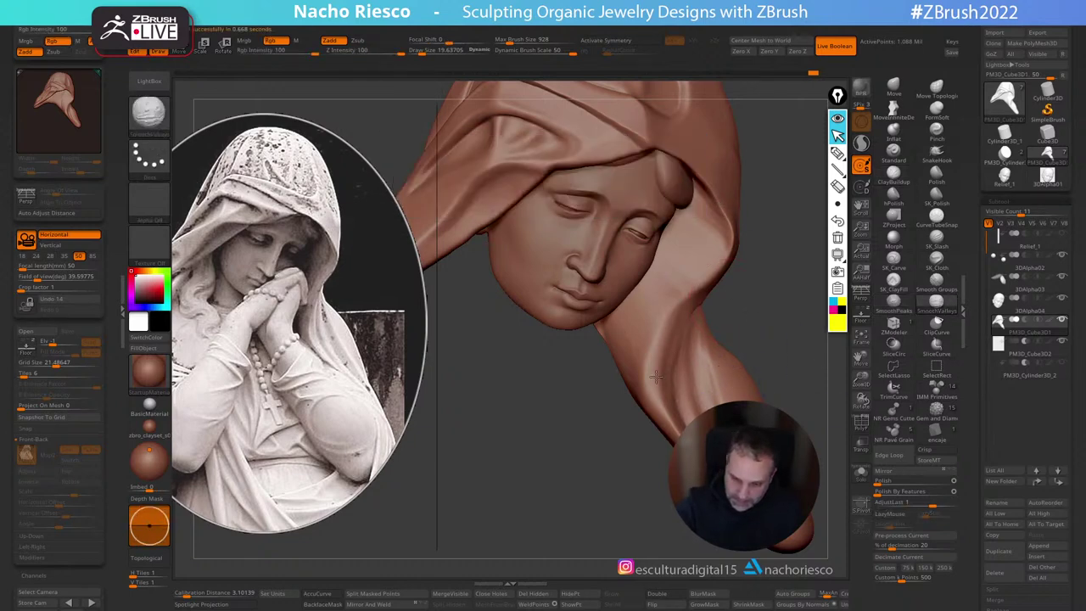
left_click_drag(703, 295, 729, 223, "shift")
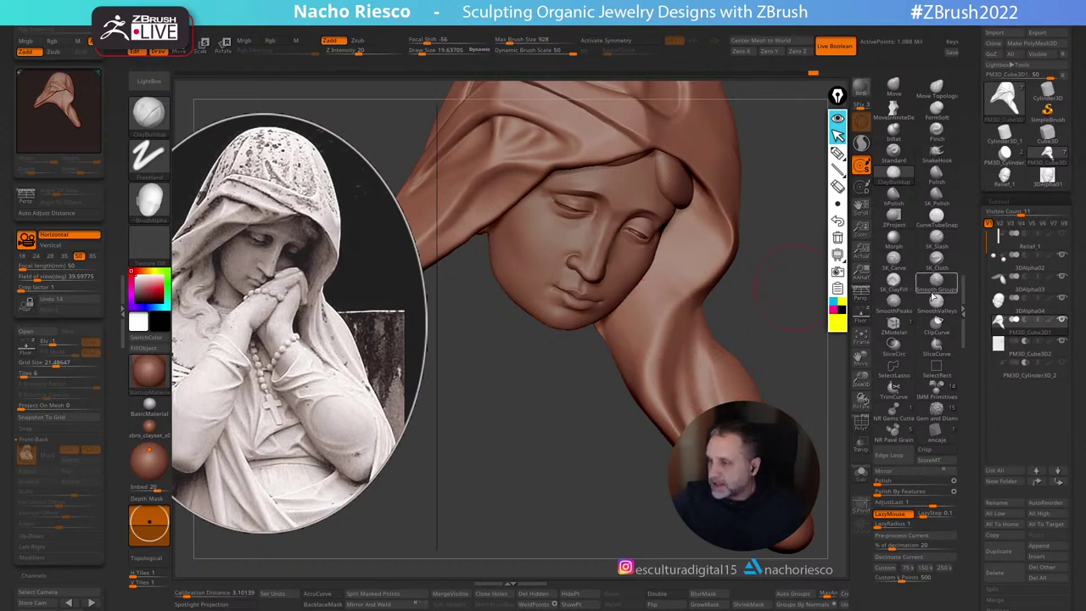
Step: Look through the Microsoft support article on Windows 10 program compatibility in the browser, and return to ZBrush
mouse_move(1029, 260)
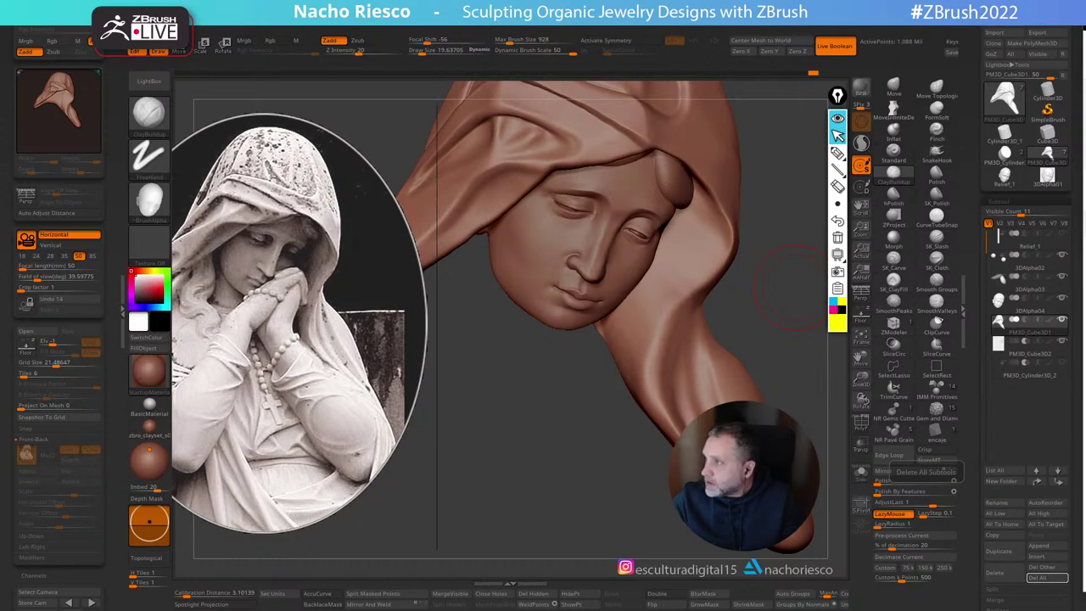
left_click_drag(1085, 89, 585, 105)
scroll(643, 404, "down", 4)
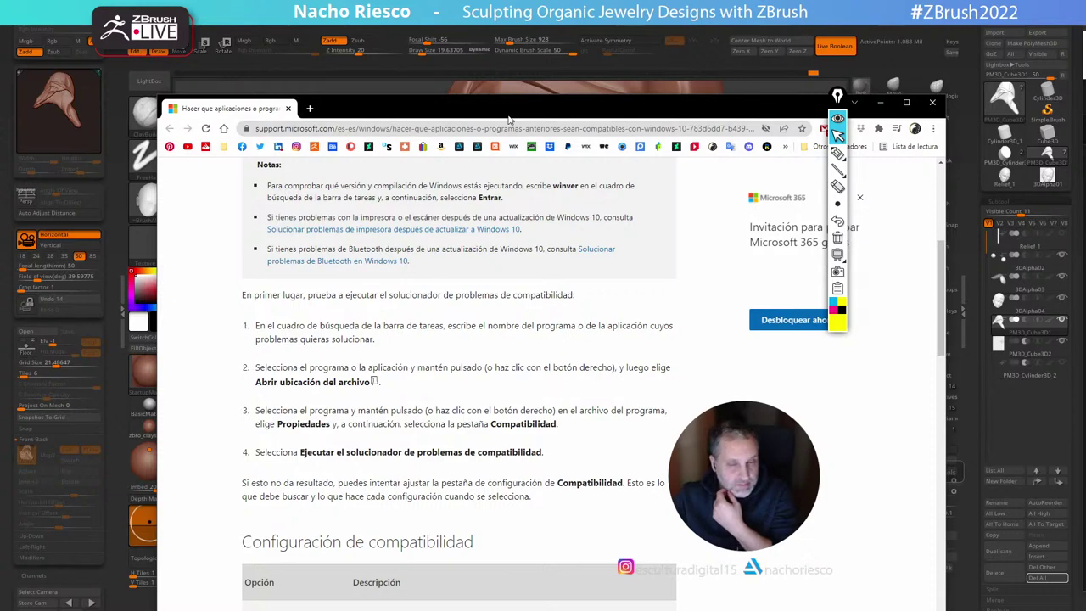
mouse_move(507, 117)
left_mouse_down()
mouse_move(492, 121)
mouse_move(518, 133)
left_mouse_up()
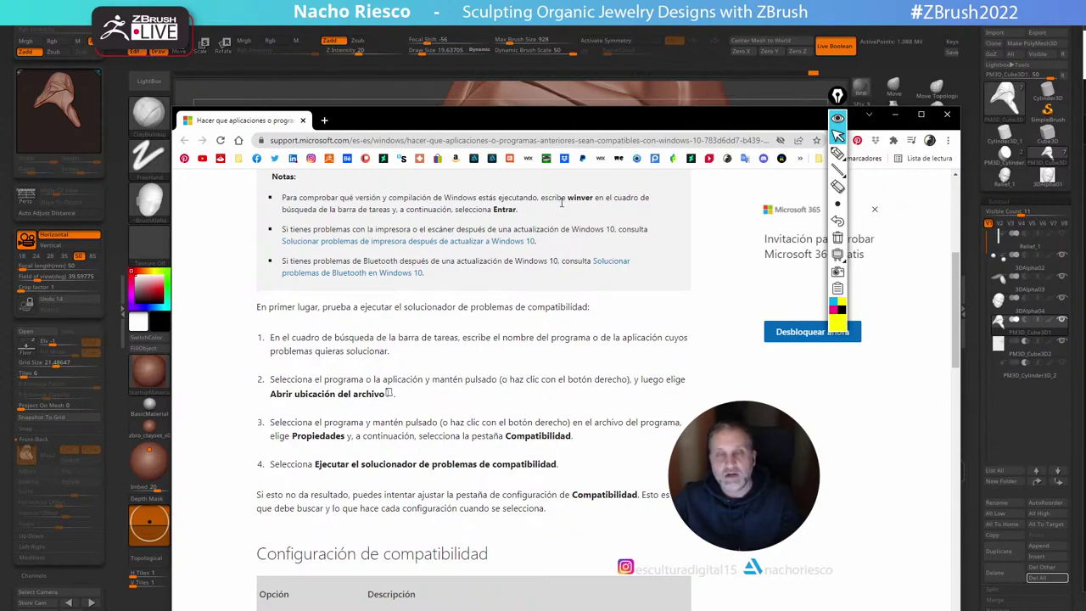
mouse_move(540, 124)
left_mouse_down()
mouse_move(627, 138)
mouse_move(1085, 139)
mouse_move(1085, 114)
left_mouse_up()
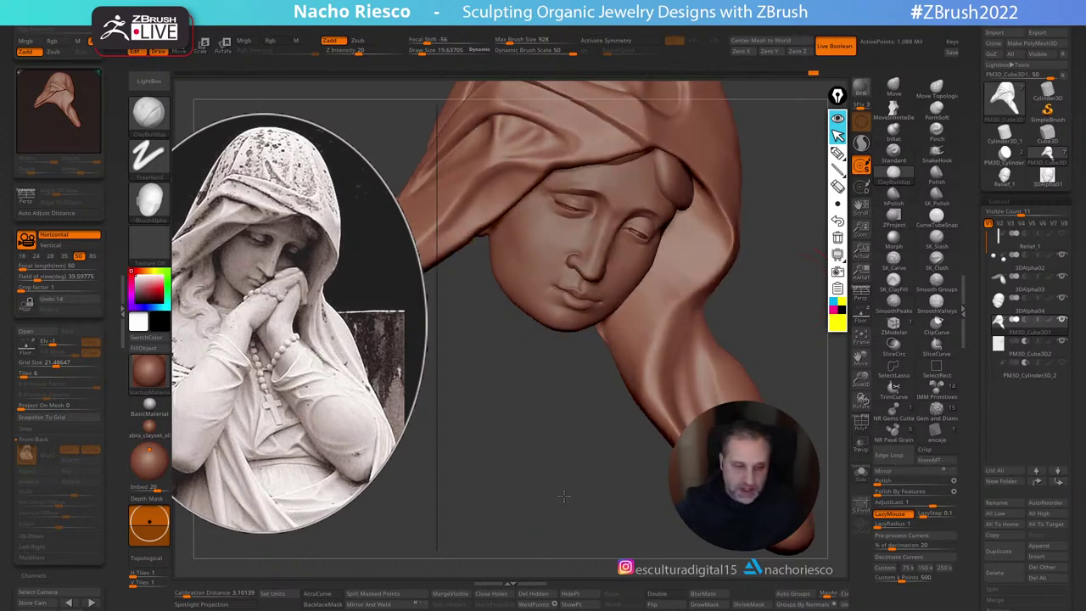
Step: Lasso-mask the inner veil fold beside the temple and invert the mask so only that fold stays editable
mouse_move(566, 472)
left_mouse_down()
mouse_move(570, 495)
mouse_move(609, 502)
mouse_move(593, 482)
mouse_move(579, 502)
mouse_move(605, 550)
left_mouse_up()
key("ctrl")
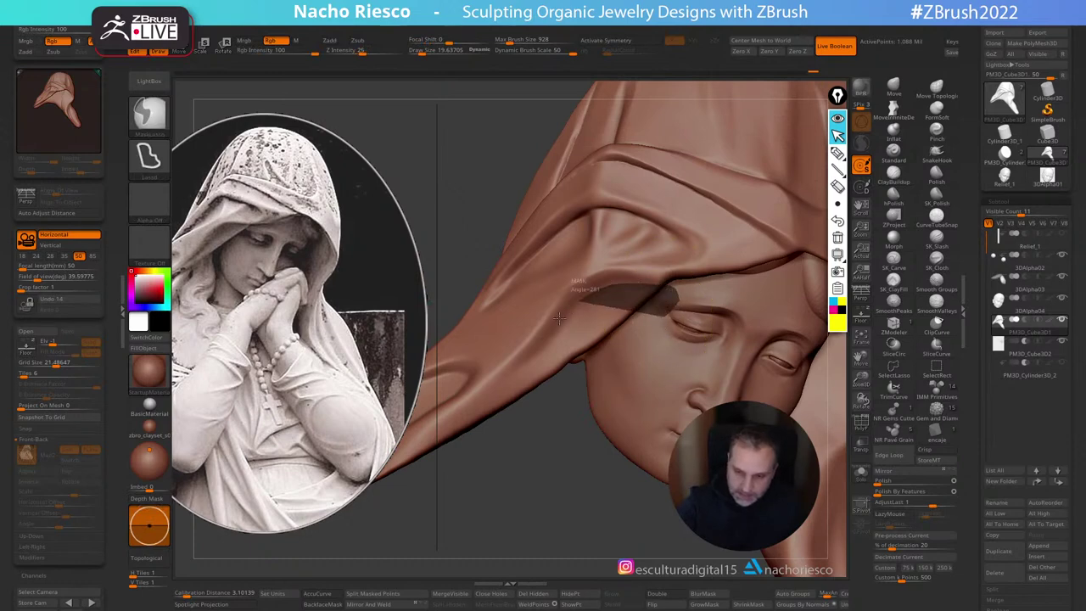
left_click(523, 459, "ctrl")
left_click_drag(543, 514, 585, 471)
Step: Reshape the unmasked fold beside the temple using Move at draw sizes about 28 and 26, and clear the mask
left_click(893, 86)
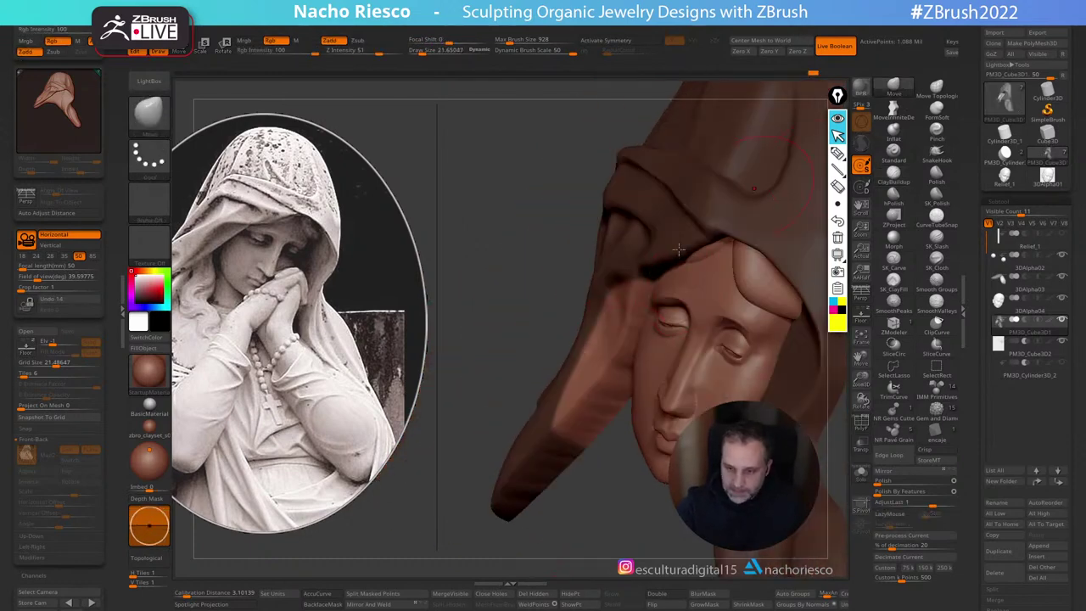
key("s")
key("s")
left_click_drag(636, 293, 638, 294)
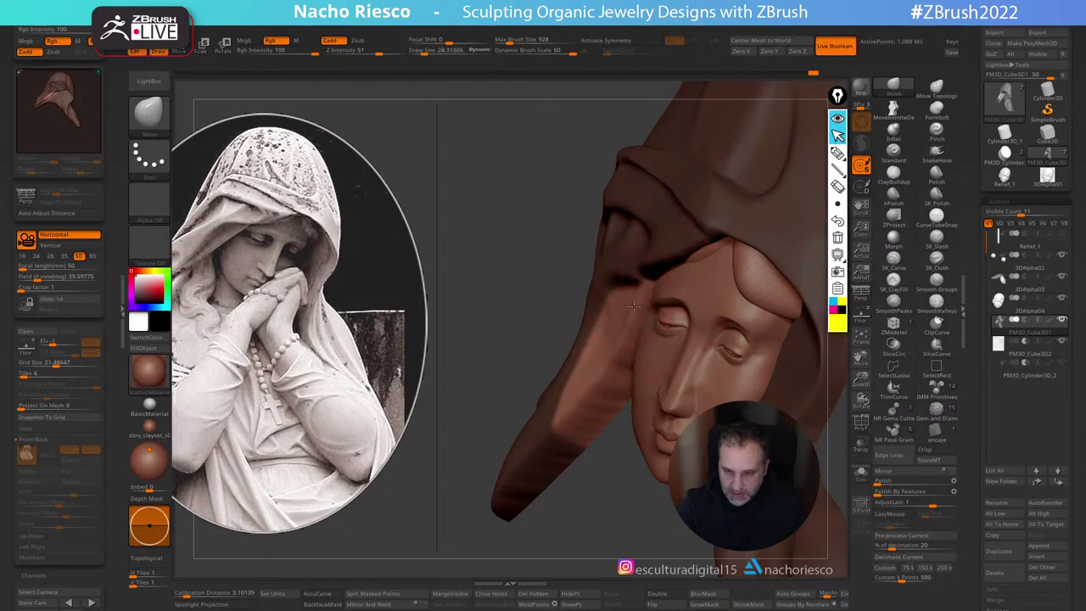
mouse_move(578, 473)
left_mouse_down()
mouse_move(621, 506)
mouse_move(649, 297)
left_mouse_up()
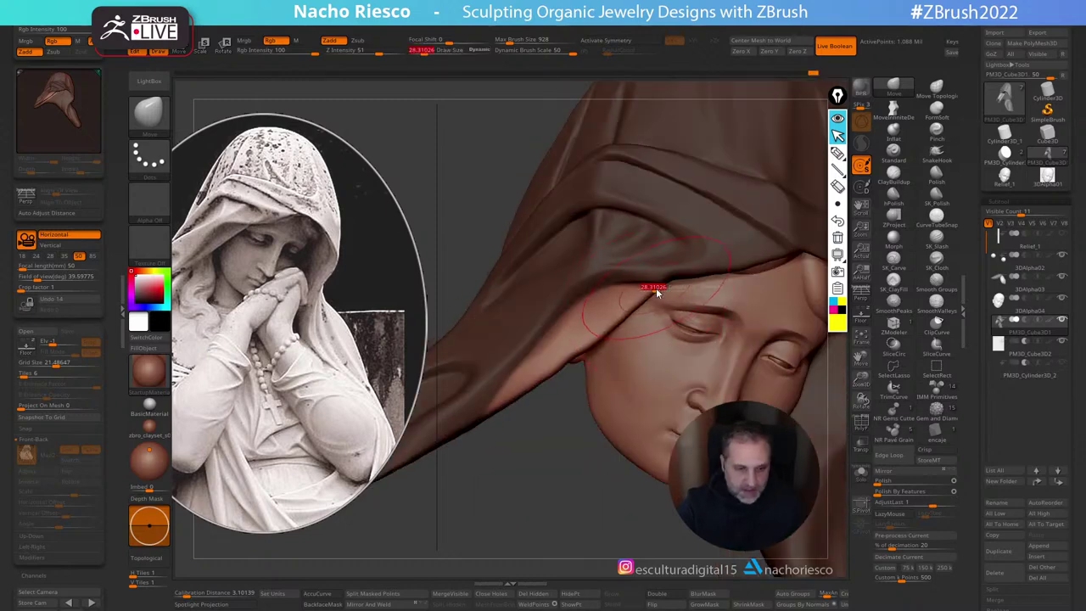
key("shift")
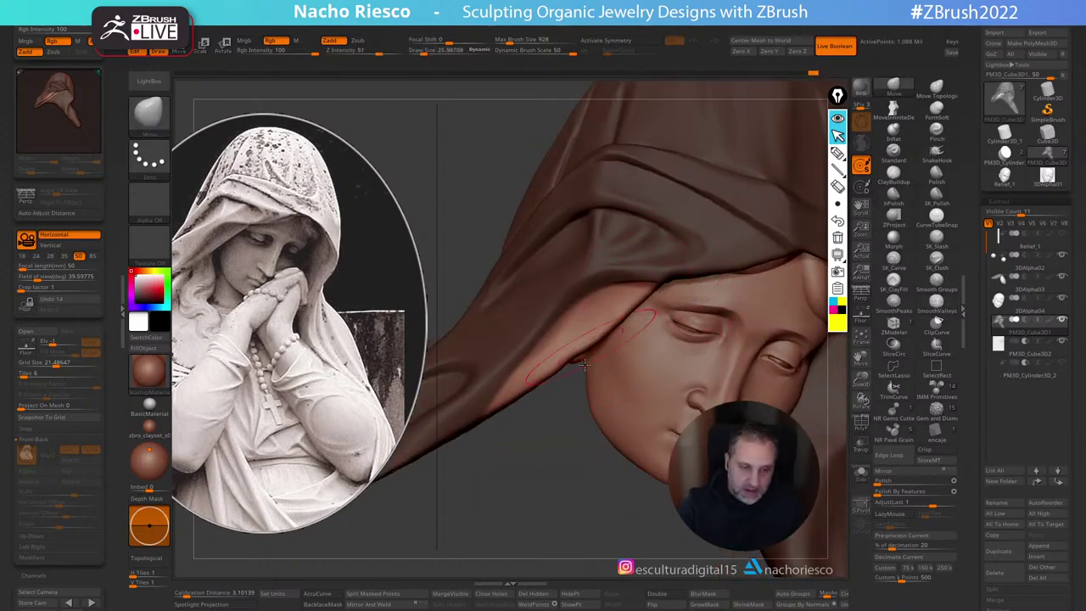
left_click_drag(527, 468, 499, 513, "ctrl")
Step: Smooth the junction of the temple fold and the hood's front edge with SmoothValleys and SmoothPeaks at draw size about 26
left_click_drag(563, 408, 623, 288)
key("shift")
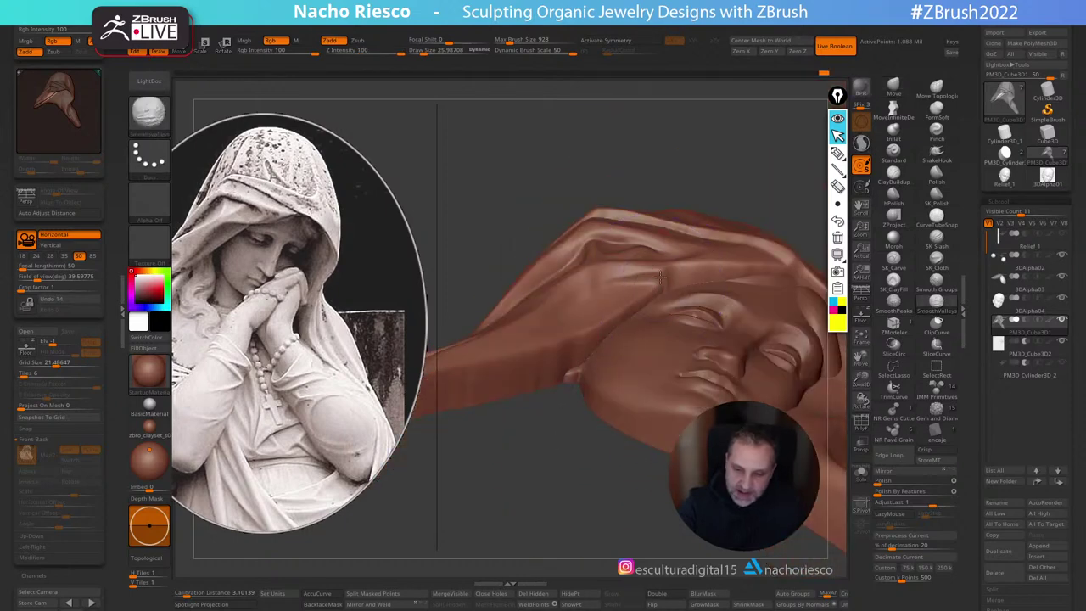
left_click(898, 305)
key("shift")
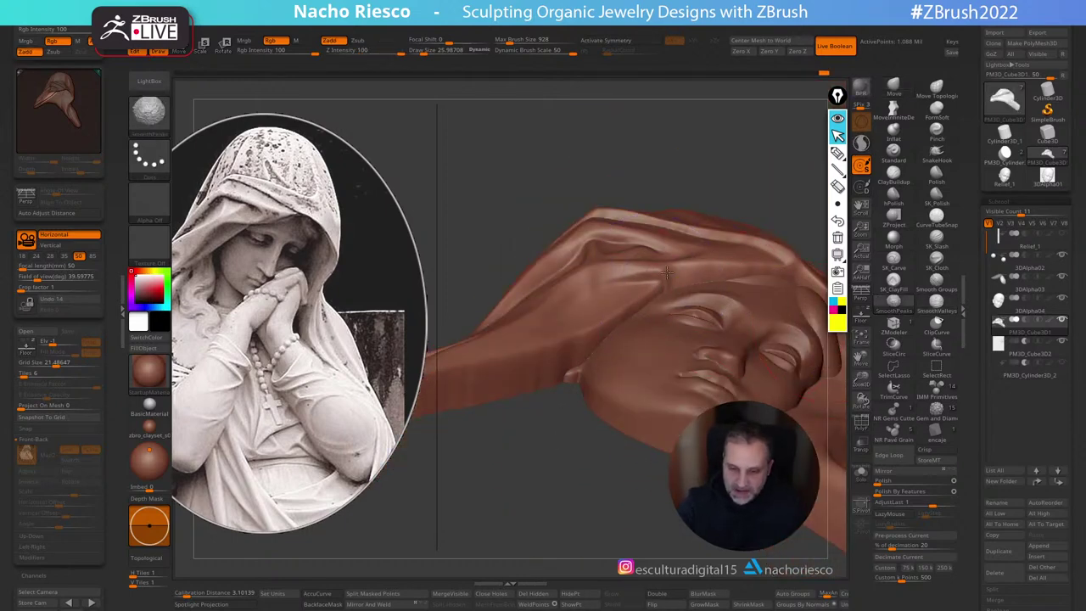
left_click_drag(772, 172, 721, 284)
key("shift")
Step: Adjust the hood's front edge above the brow using Move at draw size about 17.7
mouse_move(569, 529)
left_mouse_down("alt")
mouse_move(548, 503)
mouse_move(566, 540)
left_mouse_up("alt")
key("s")
left_click_drag(680, 281, 678, 281)
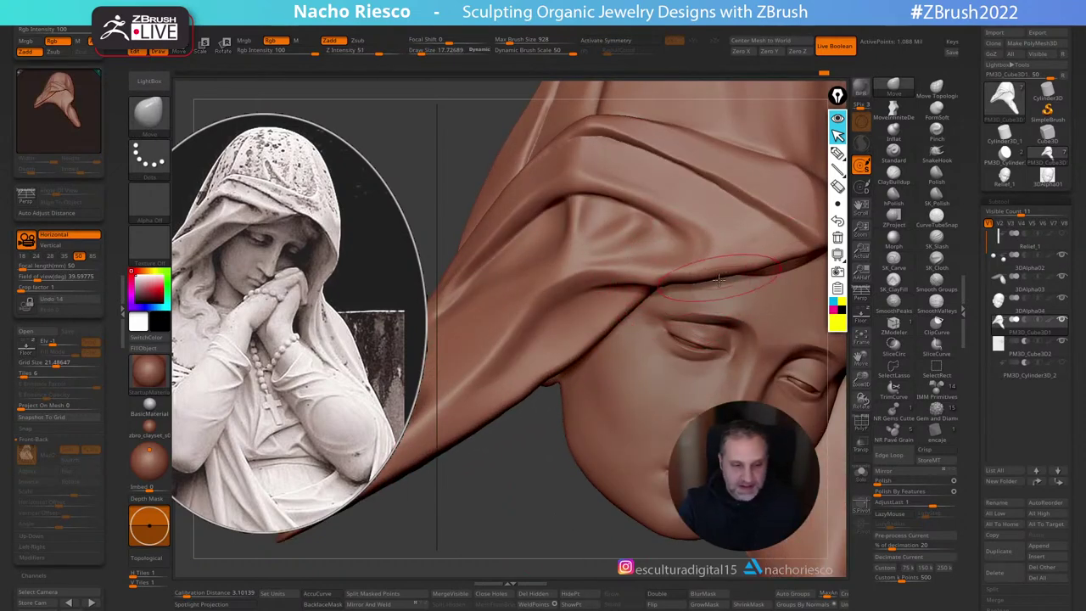
left_click(750, 315, "alt")
right_click(753, 329)
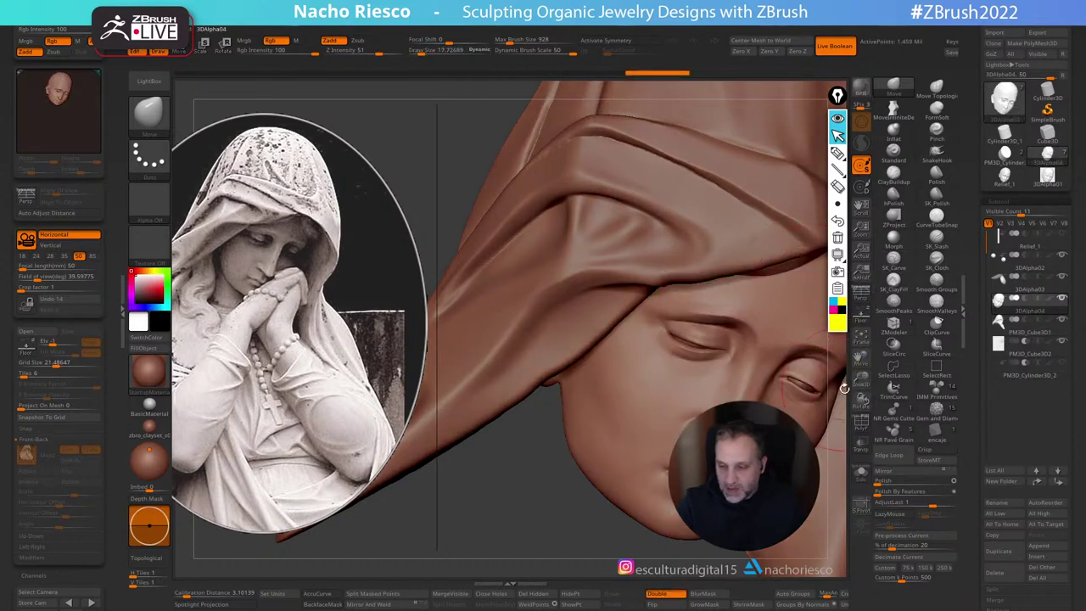
left_click(708, 239, "alt")
key("shift+f")
key("shift+f")
right_click_drag(638, 406, 589, 439, "alt")
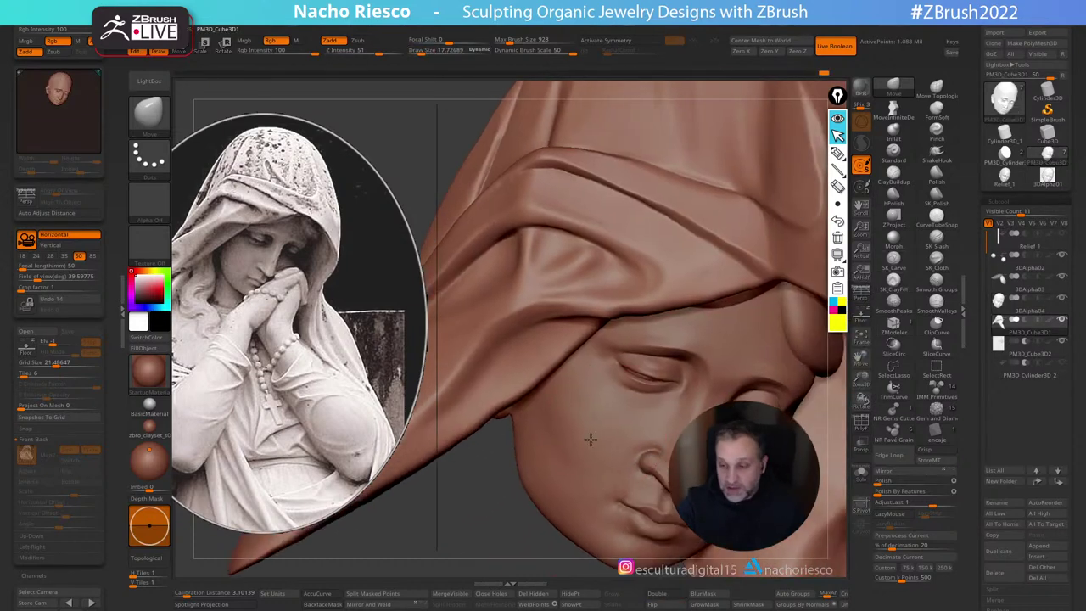
Step: Show the reference photo over the model and sculpt folds along the hood's front band using SK_Cloth at draw size about 11.1
left_click(937, 260)
left_click(861, 316)
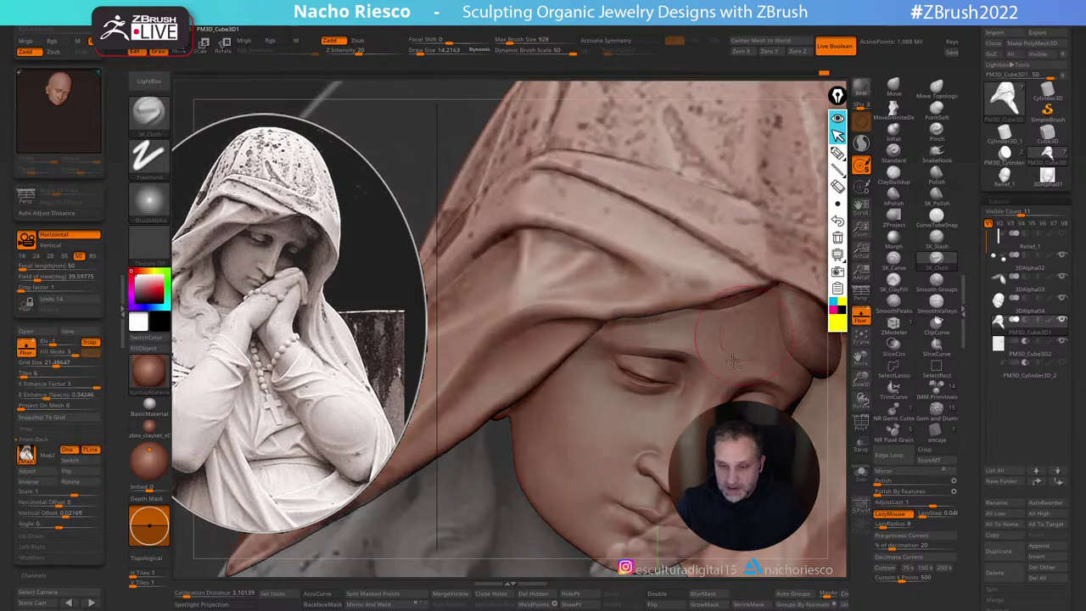
right_click_drag(680, 252, 656, 317, "alt")
key("s")
left_click_drag(663, 319, 657, 320)
mouse_move(596, 306)
left_mouse_down()
mouse_move(680, 340)
mouse_move(776, 350)
left_mouse_up()
mouse_move(543, 356)
left_mouse_down()
mouse_move(625, 376)
mouse_move(812, 319)
left_mouse_up()
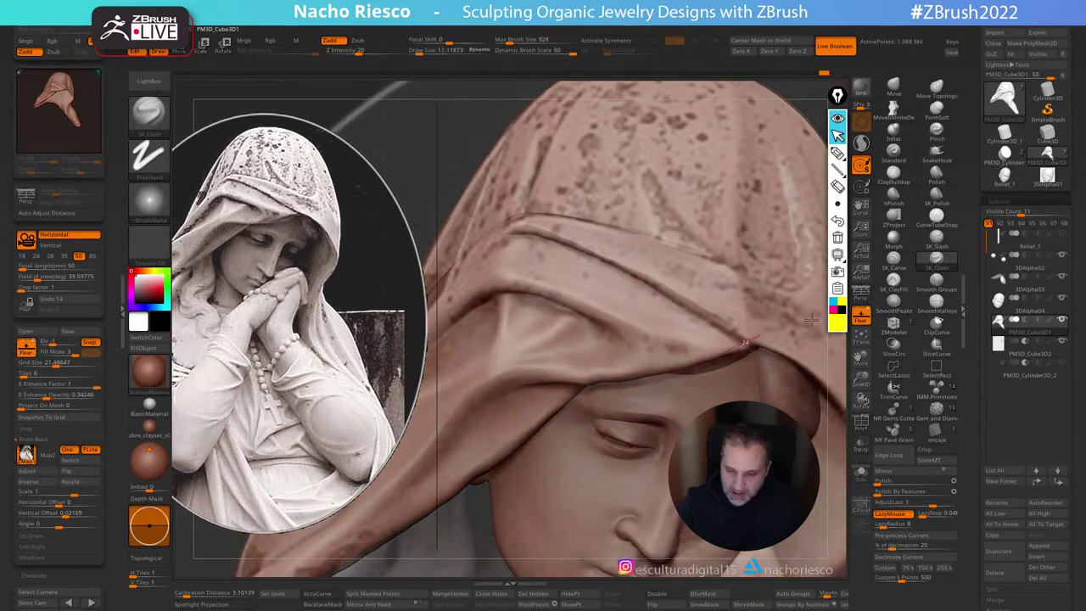
Step: Hide the reference photo and polish the hood's front band above the brow using SK_Polish at draw size about 7.2
left_click(861, 316)
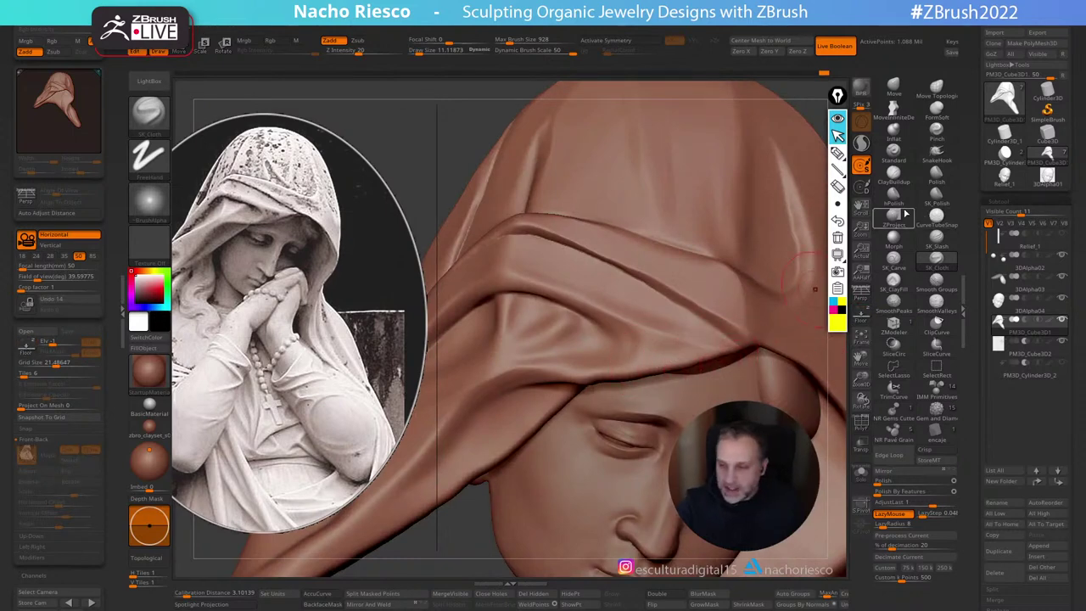
left_click(936, 195)
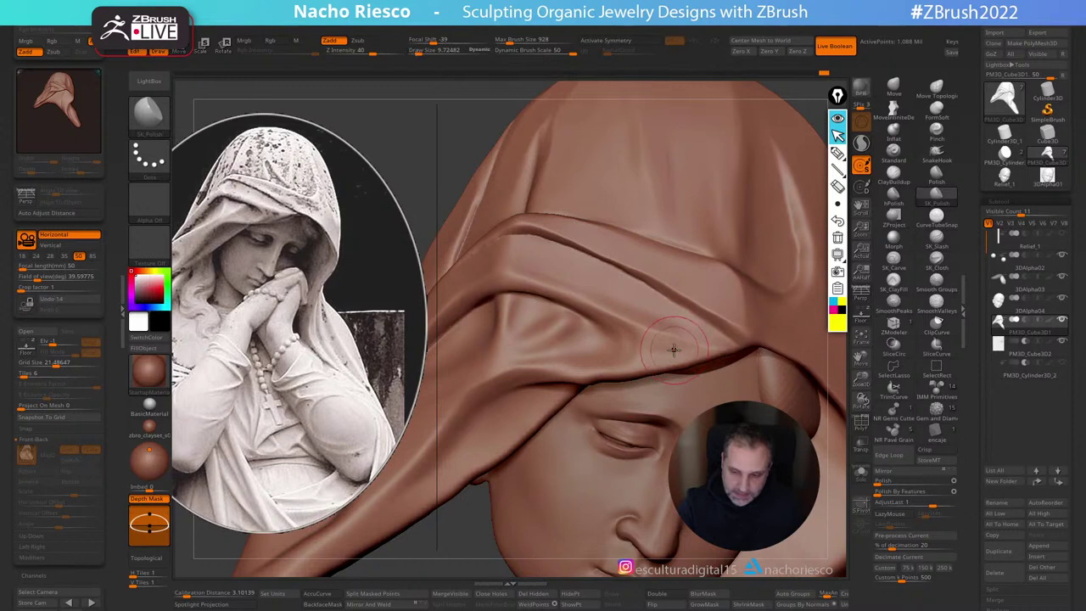
key("bracketleft")
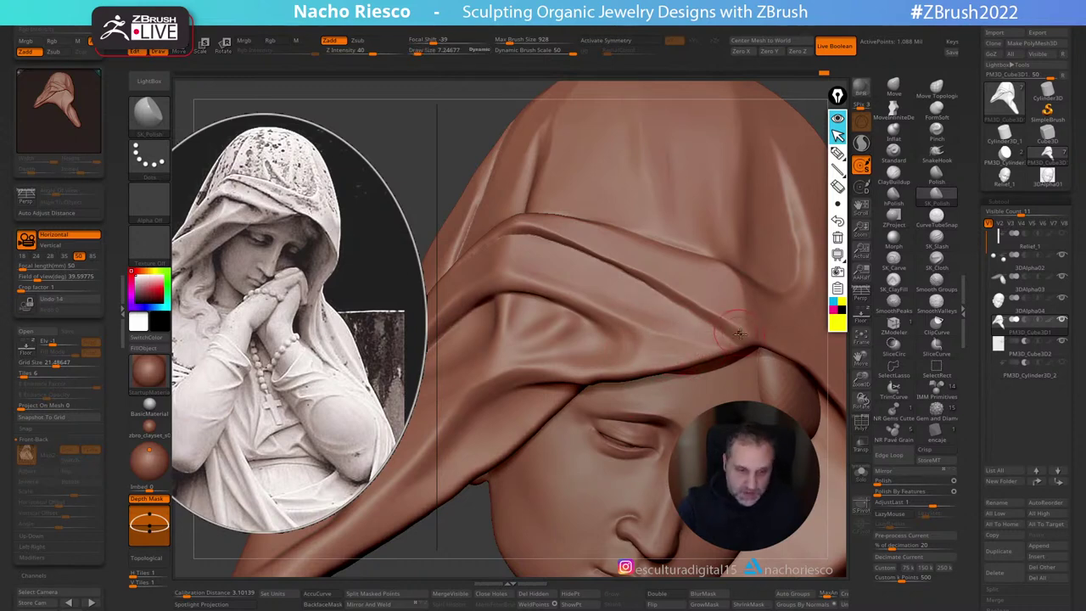
right_click_drag(762, 346, 654, 333)
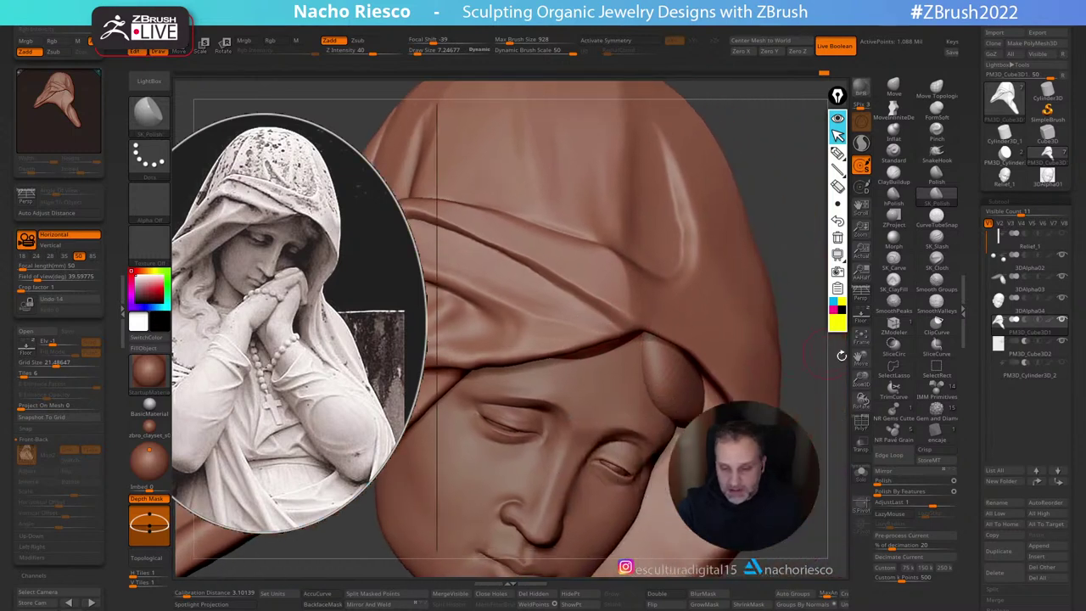
left_click_drag(841, 355, 866, 338, "alt")
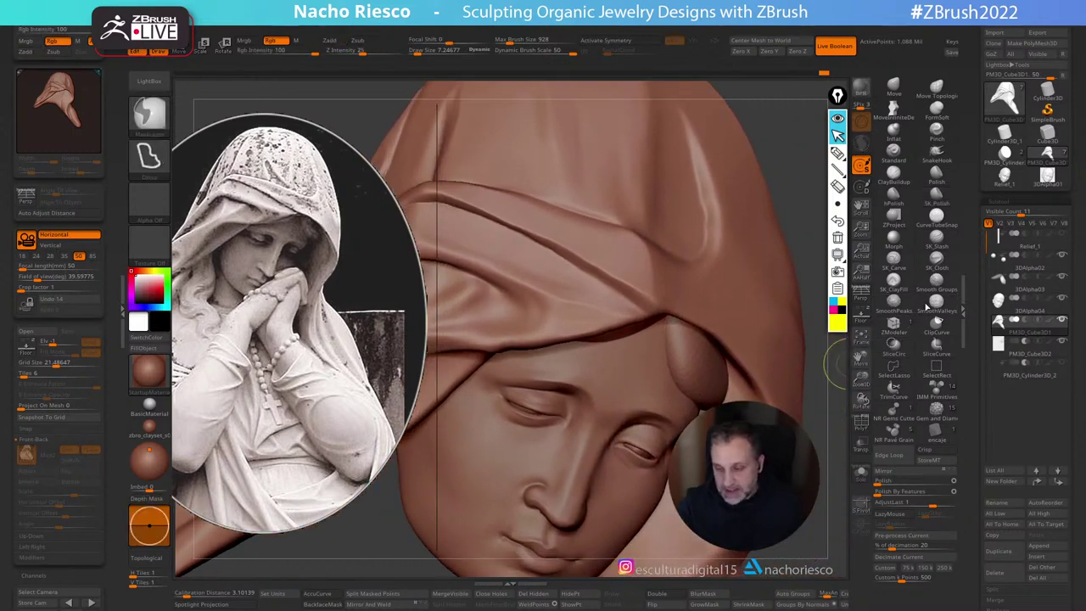
Step: Lasso-mask the lower fold of the hood's front band against the reference photo, hide the photo, and invert the mask
key("ctrl")
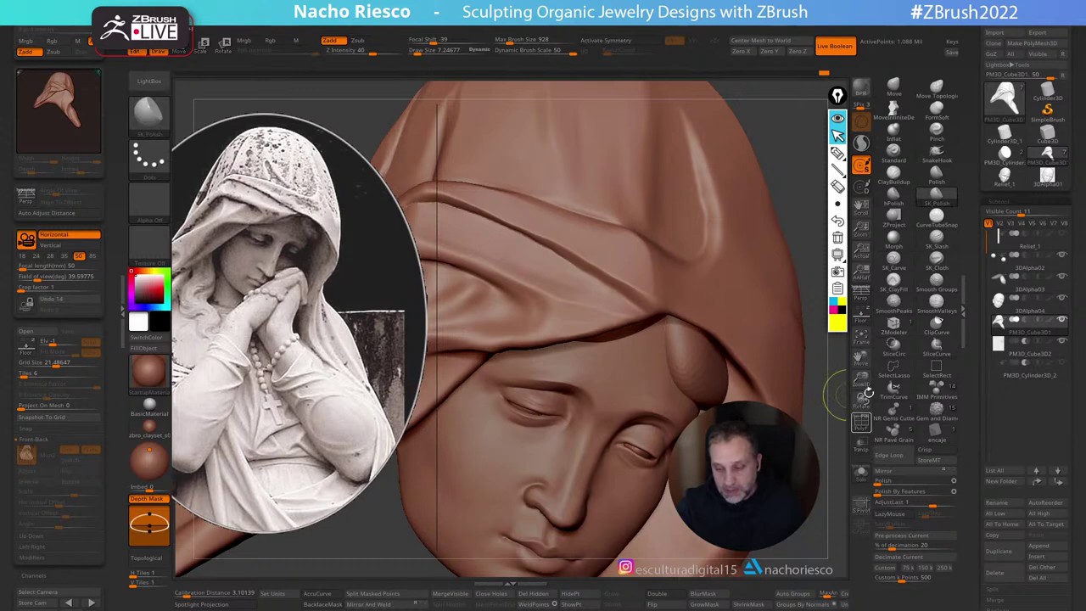
left_click(862, 315)
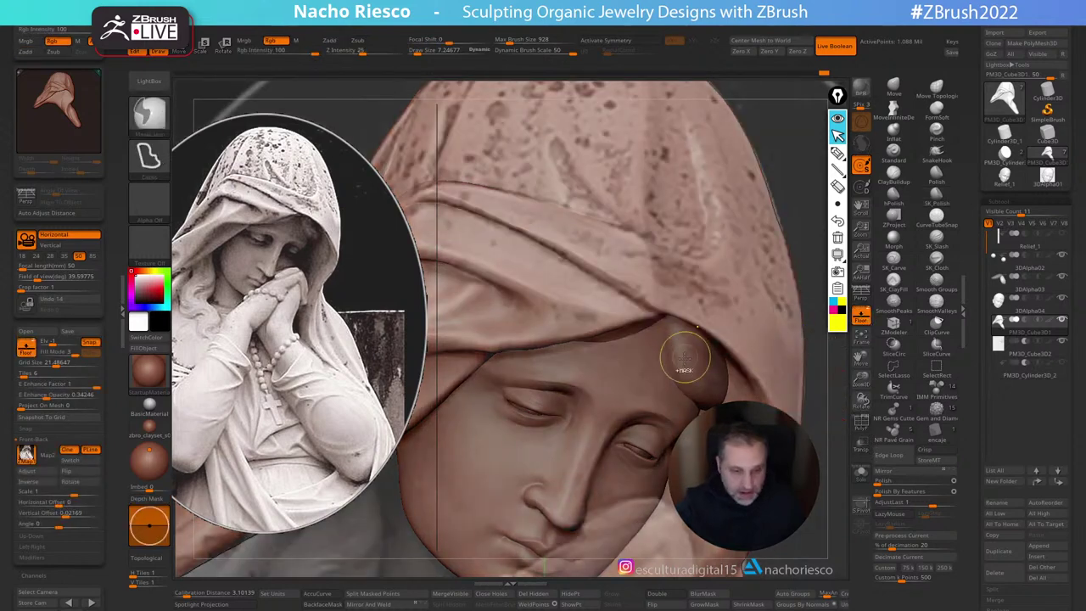
mouse_move(737, 397)
left_mouse_down()
mouse_move(723, 357)
mouse_move(582, 271)
mouse_move(450, 334)
mouse_move(692, 420)
left_mouse_up()
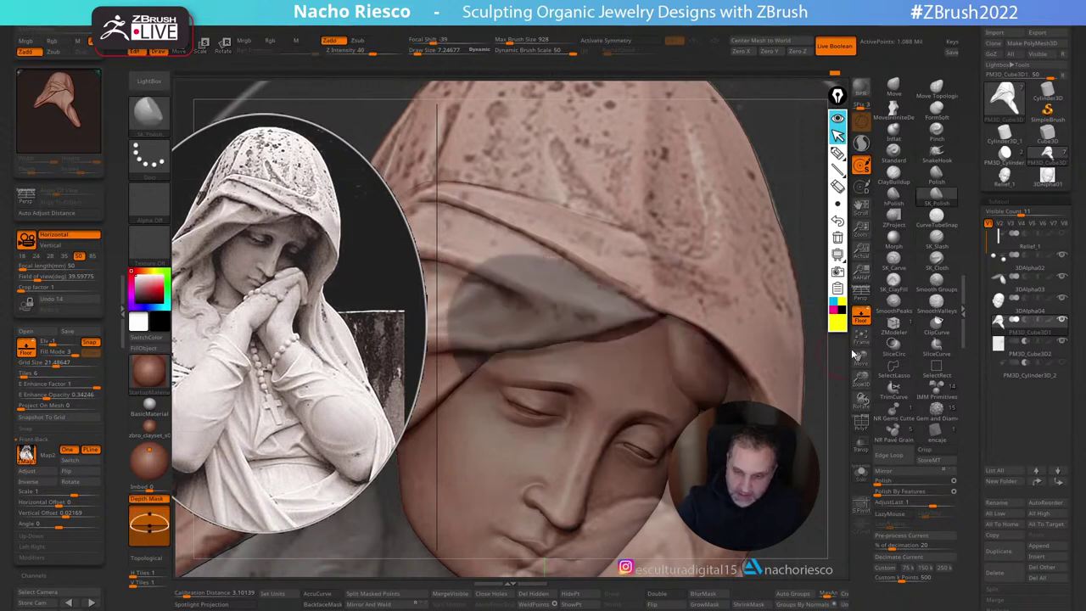
left_click(863, 316)
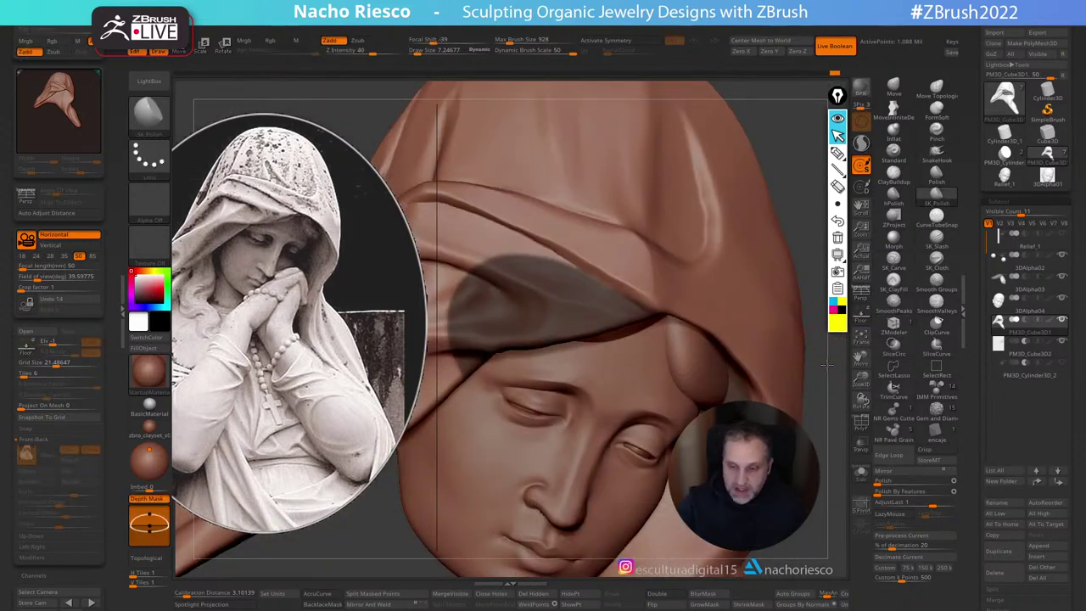
mouse_move(819, 343)
left_mouse_down()
mouse_move(788, 339)
mouse_move(818, 343)
left_mouse_up()
left_click_drag(621, 263, 613, 263, "ctrl")
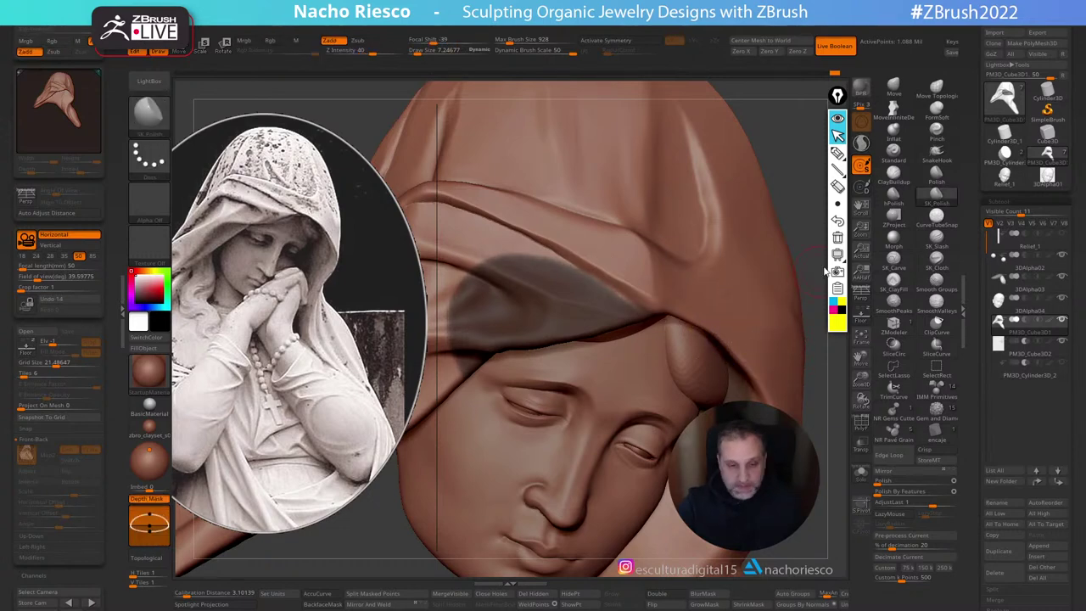
left_click_drag(819, 220, 857, 144)
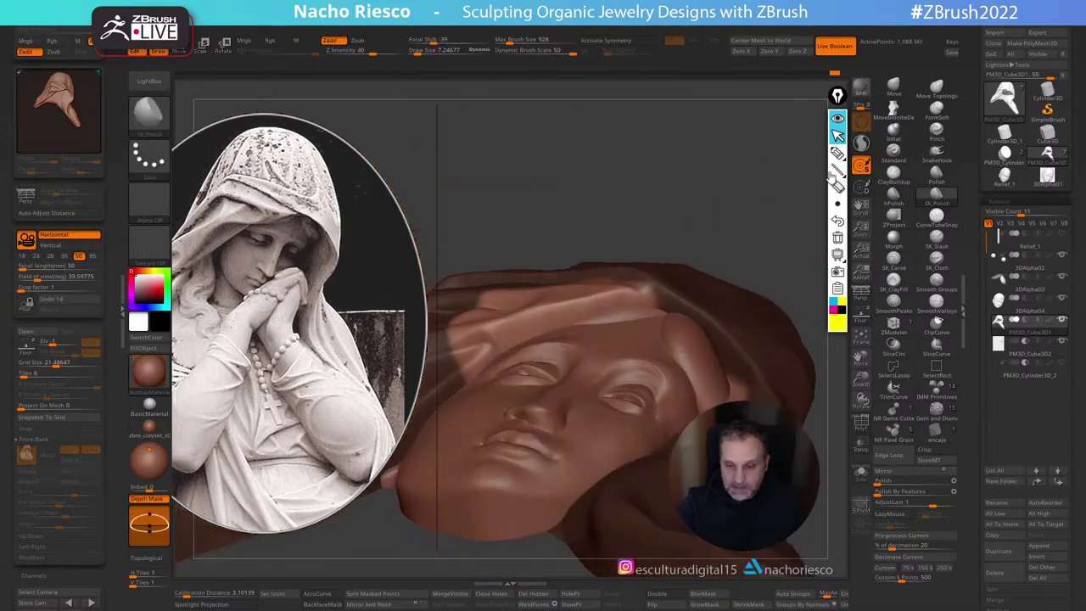
Step: Reshape the unmasked lower fold of the hood's front band above the brow using Move at draw size about 14.2
left_click(893, 90)
key("s")
left_click(628, 294)
left_click_drag(646, 297, 635, 290)
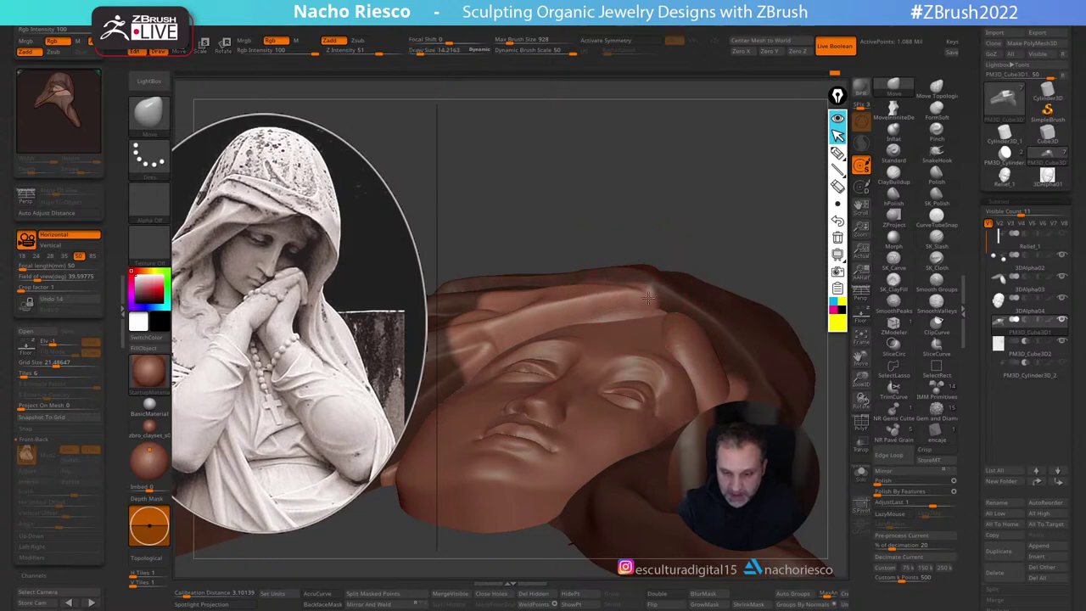
left_click_drag(752, 229, 658, 311)
left_click_drag(712, 224, 653, 297)
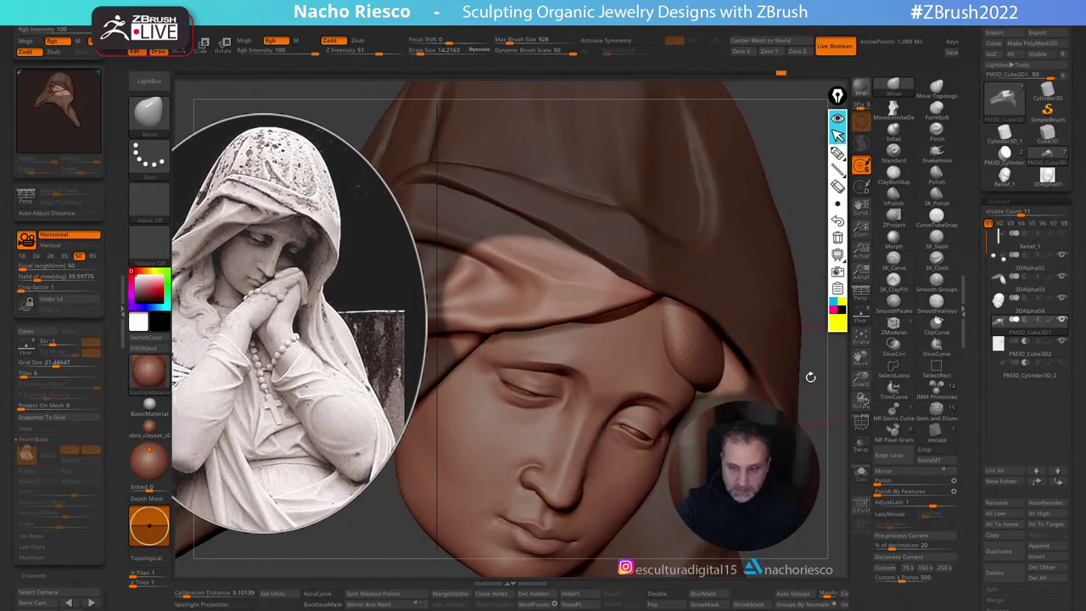
Step: Match the lower fold's end above the forehead to the reference photo using Move at draw size about 12.6, and clear the mask
left_click(865, 313)
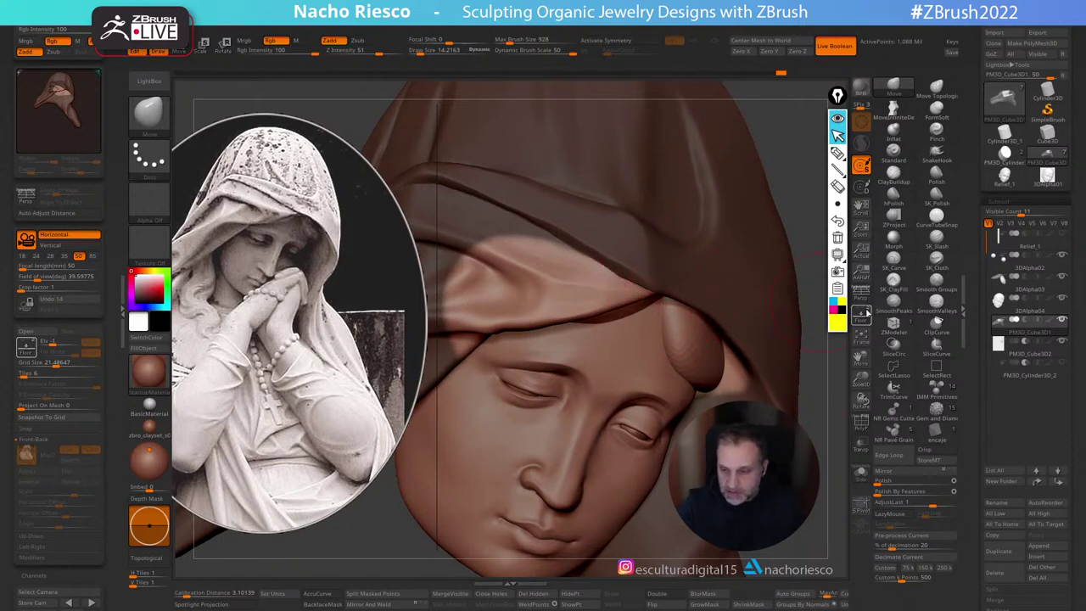
key("s")
left_click(652, 294)
left_click_drag(806, 356, 814, 318, "alt")
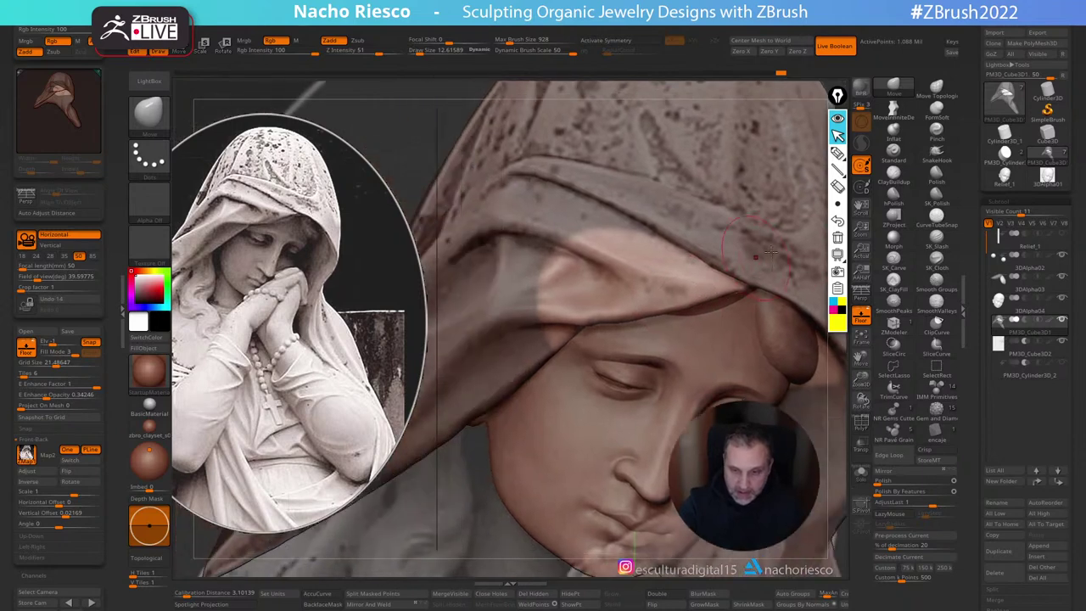
left_click_drag(818, 363, 836, 336, "ctrl")
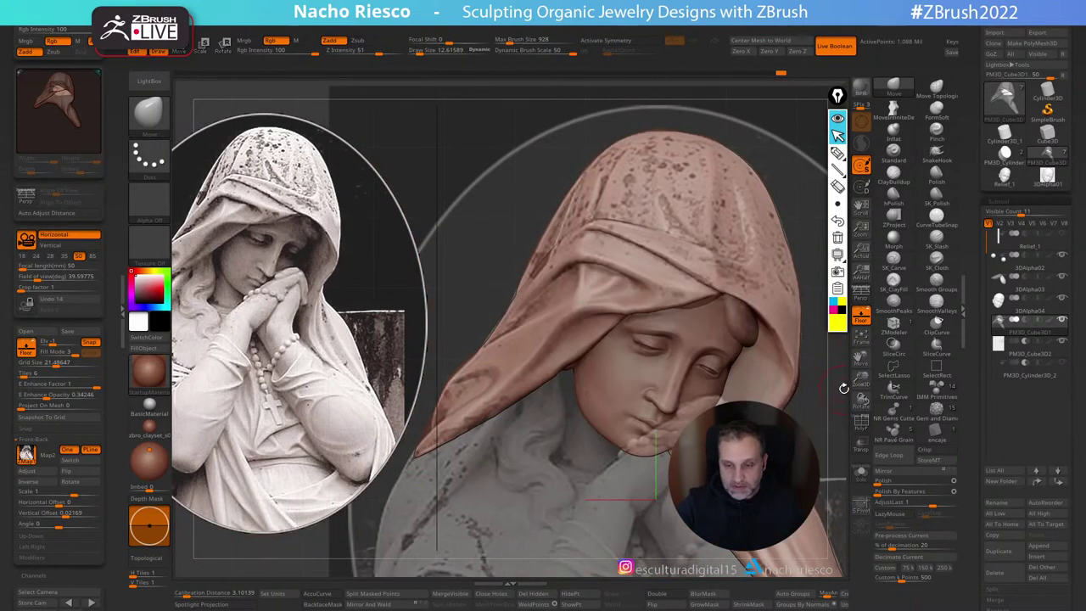
Step: Hide the reference photo over the model and collapse the left tray to widen the canvas
left_click_drag(843, 386, 848, 349, "alt")
left_click(866, 320)
left_click_drag(767, 361, 910, 296, "alt")
left_click(120, 321)
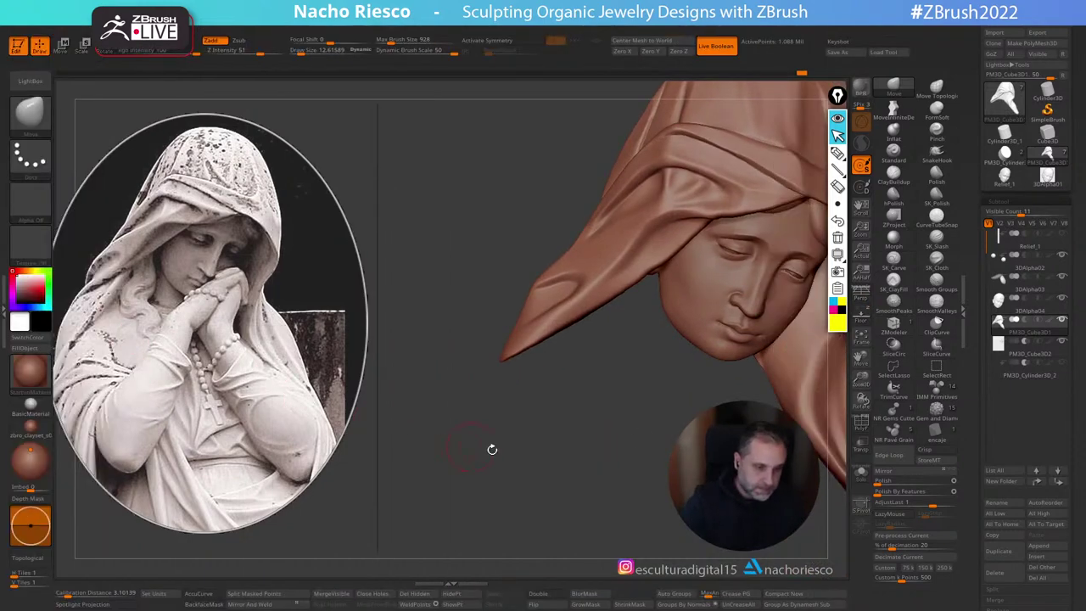
mouse_move(492, 448)
left_mouse_down()
mouse_move(557, 461)
mouse_move(543, 501)
mouse_move(594, 441)
mouse_move(549, 493)
mouse_move(676, 395)
left_mouse_up()
mouse_move(806, 305)
left_mouse_down()
mouse_move(758, 340)
mouse_move(767, 332)
mouse_move(808, 382)
mouse_move(821, 381)
left_mouse_up()
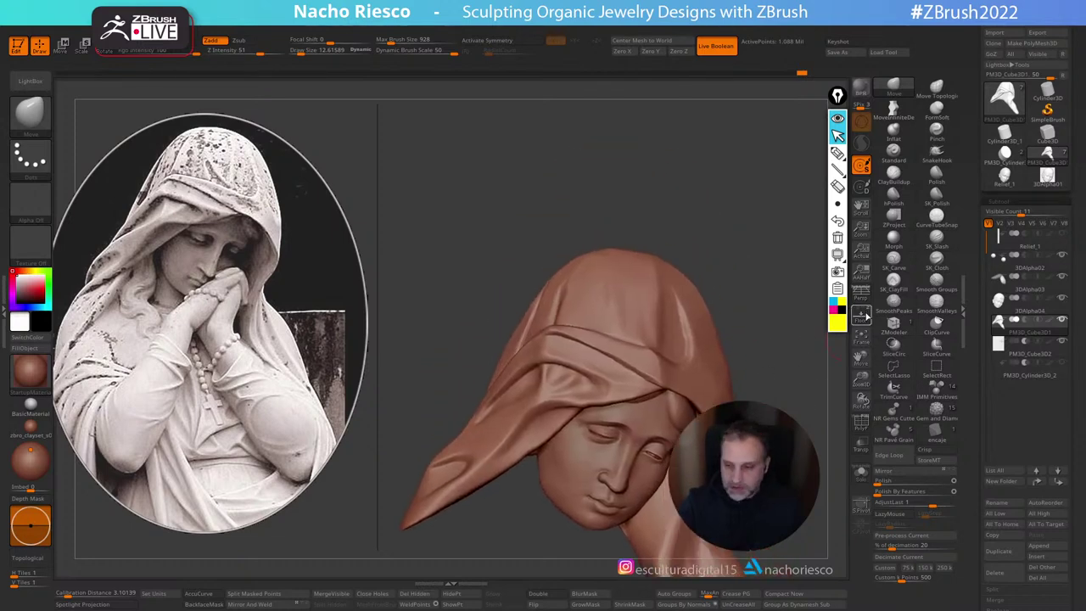
Step: Fit the veil's outer silhouette to the overlaid reference photo using Move at draw size about 26, and hide the photo
left_click(861, 316)
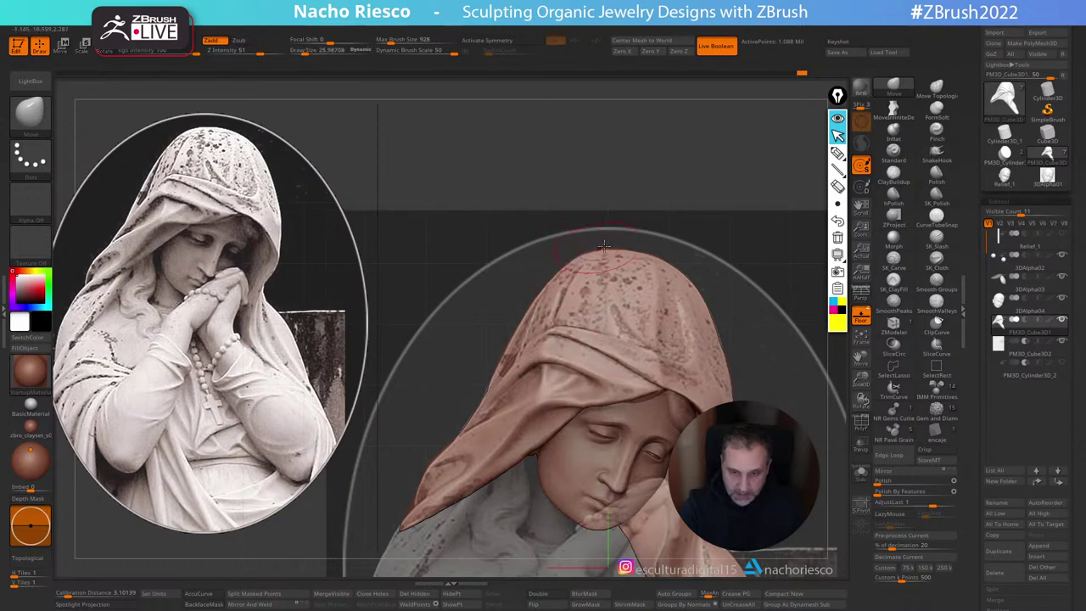
left_click_drag(758, 286, 770, 235, "alt")
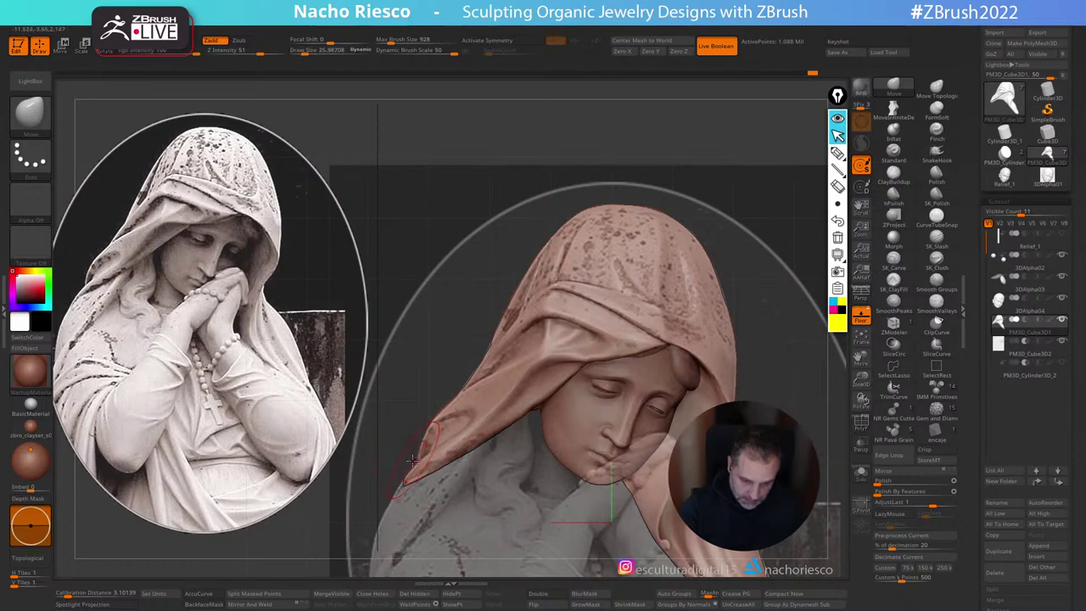
left_click_drag(418, 473, 430, 472)
key("s")
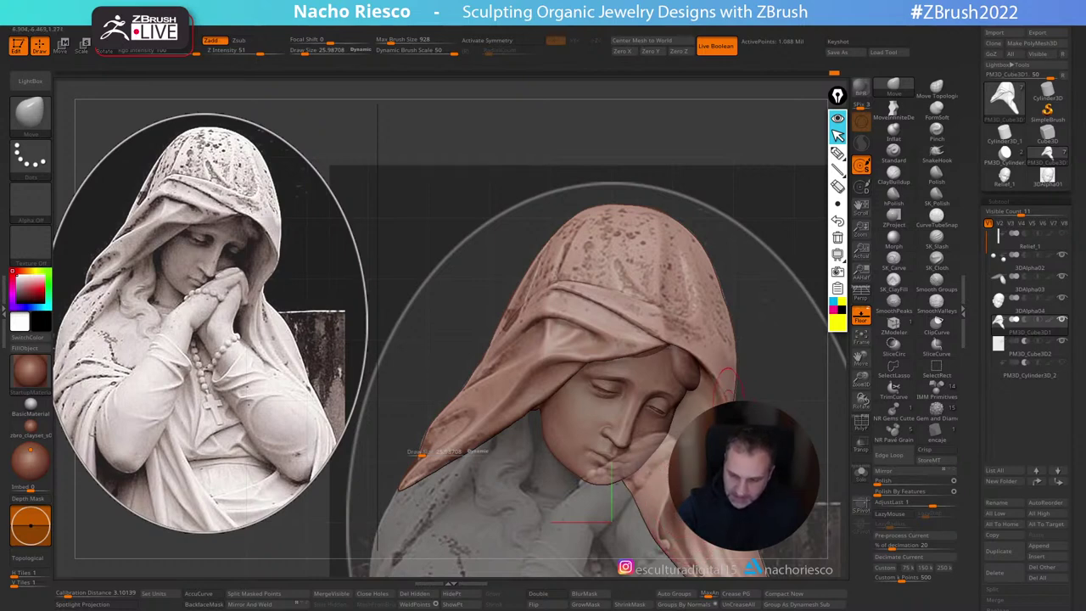
left_click(861, 333)
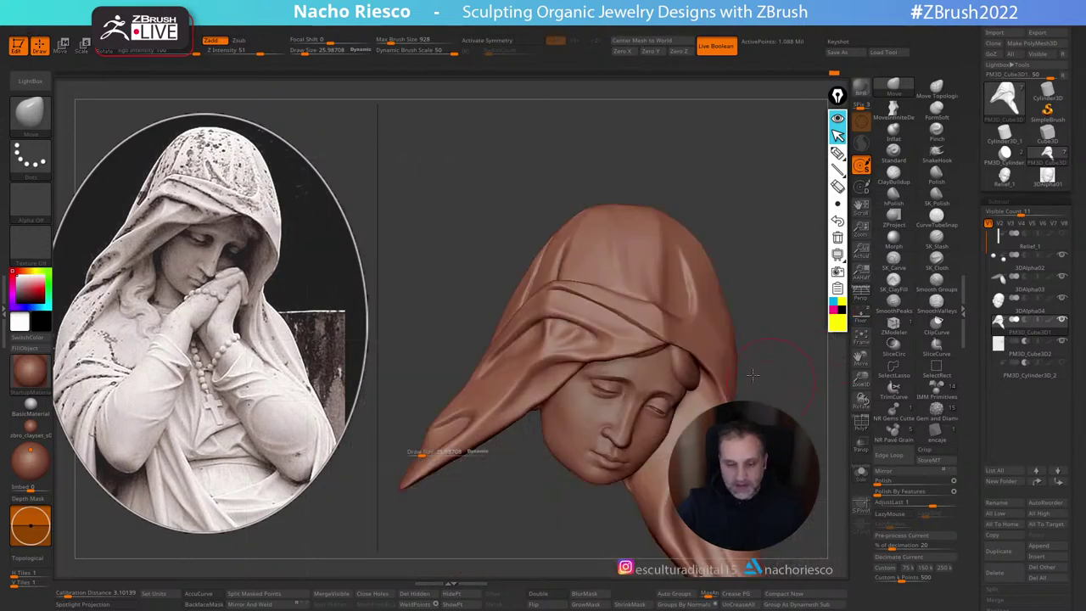
Step: Adjust the depth of the hood's front folds from the side using Move at draw size about 44.4
mouse_move(769, 385)
left_mouse_down("alt")
mouse_move(733, 371)
mouse_move(755, 401)
left_mouse_up("alt")
left_click(937, 196)
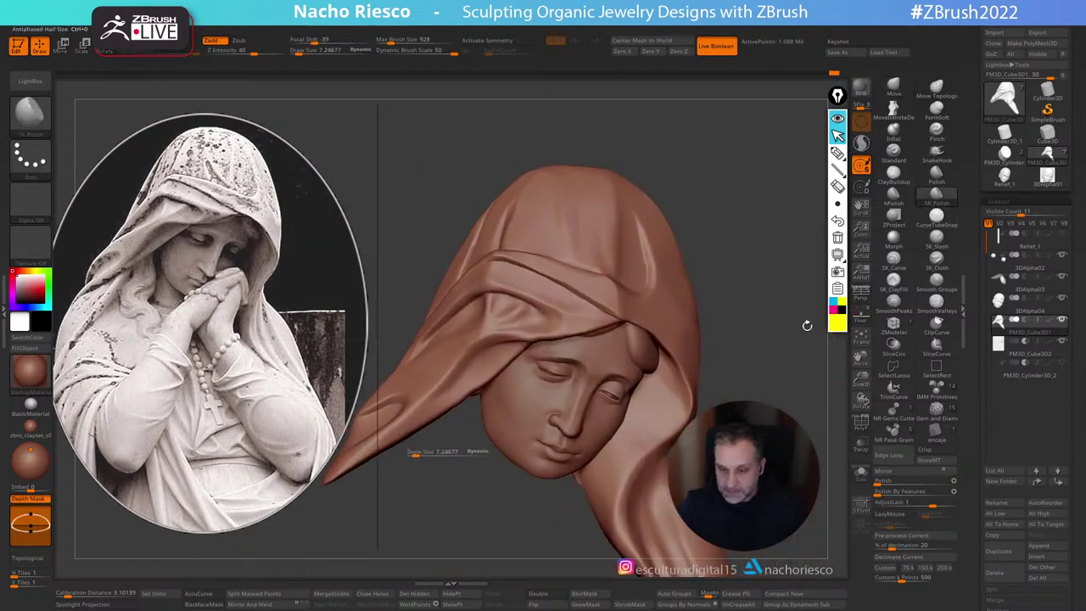
left_click_drag(807, 326, 766, 329)
mouse_move(797, 379)
left_mouse_down("shift")
mouse_move(774, 385)
mouse_move(749, 322)
mouse_move(769, 268)
mouse_move(762, 283)
left_mouse_up("shift")
left_click(893, 87)
left_click_drag(551, 321, 555, 331)
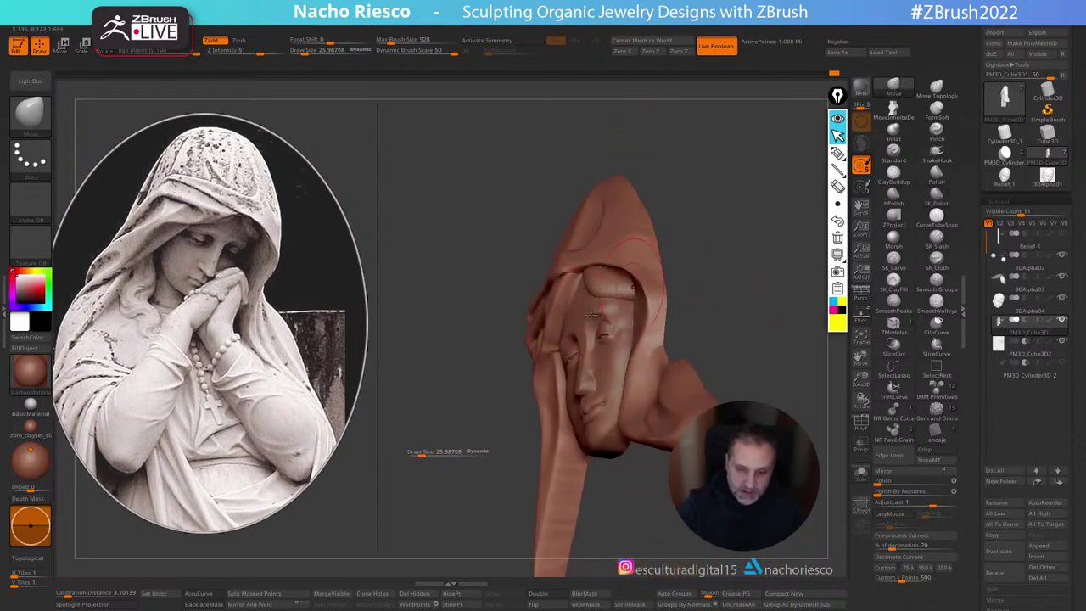
left_click_drag(692, 305, 666, 307)
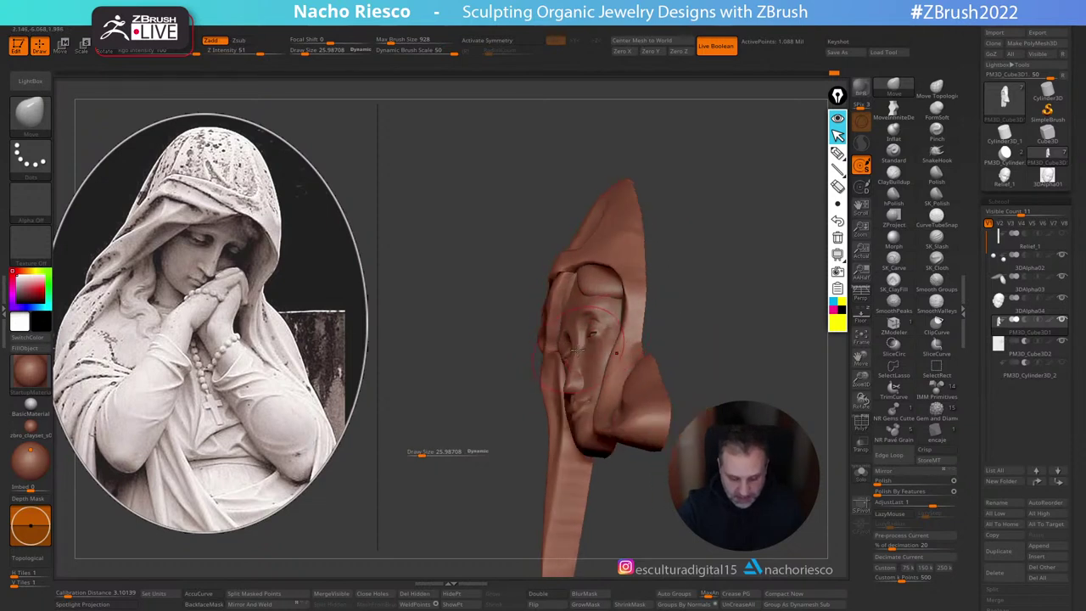
left_click_drag(421, 453, 428, 452)
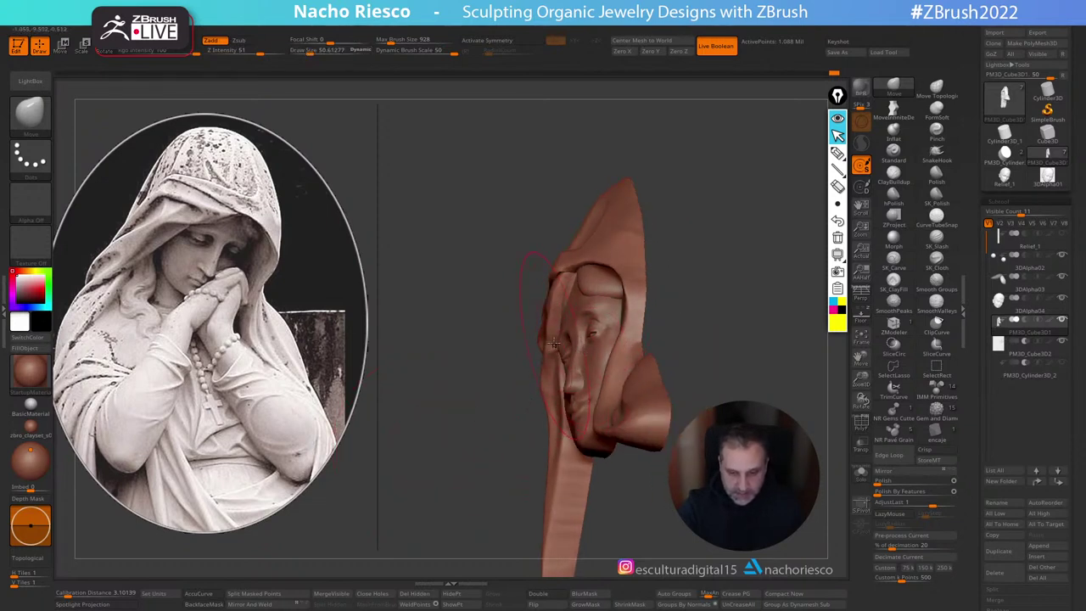
key("bracketleft")
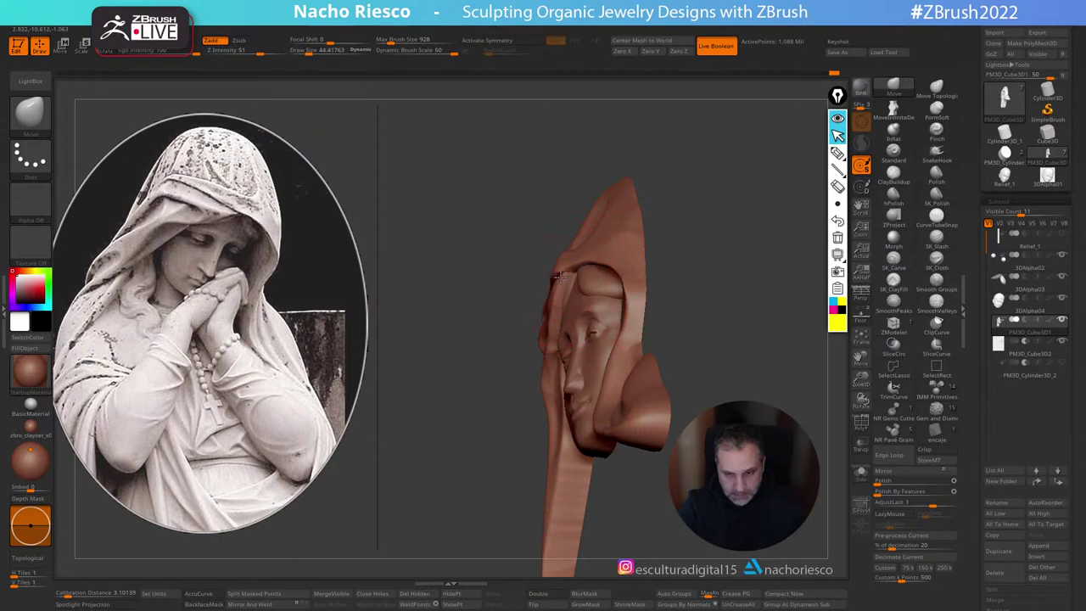
left_click_drag(698, 320, 575, 399)
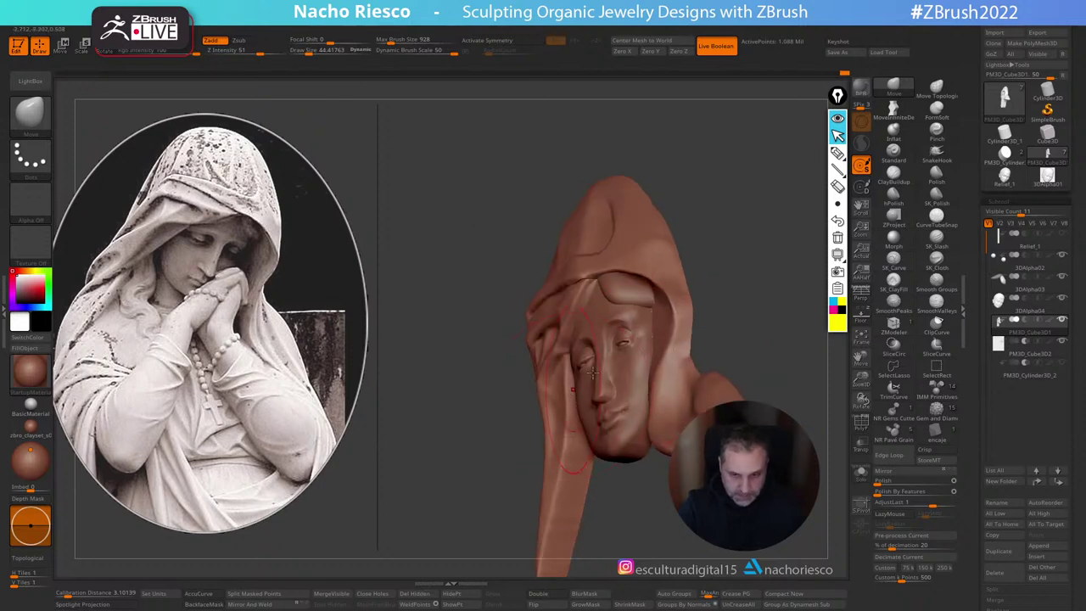
Step: Show the Relief_1 subtool and turn on transparency to examine the figure's depth against it from the side
left_click_drag(712, 399, 817, 307)
left_click(1062, 236)
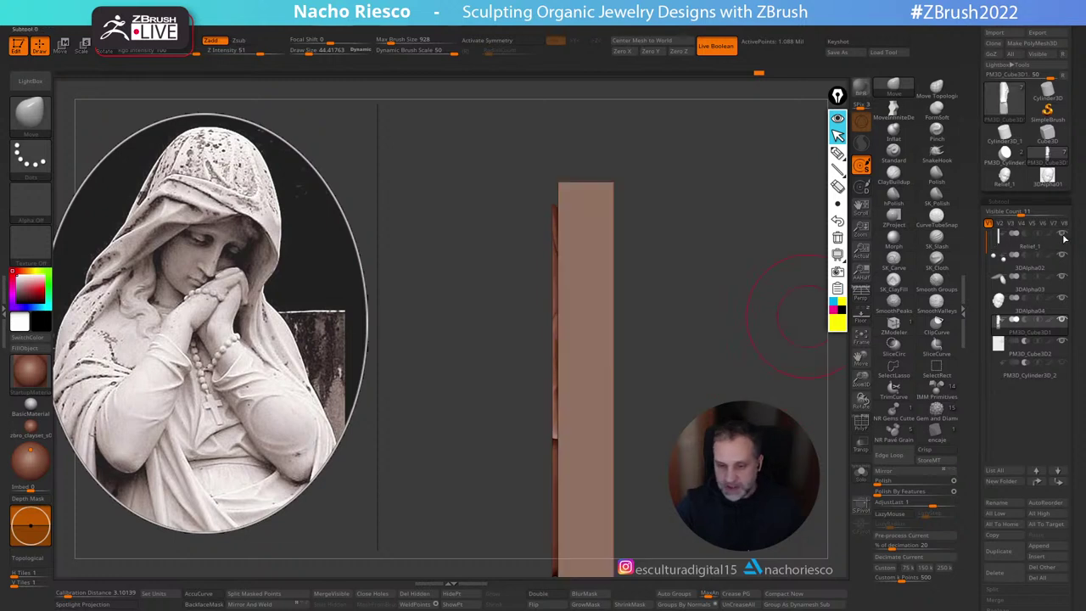
left_click_drag(782, 405, 806, 296)
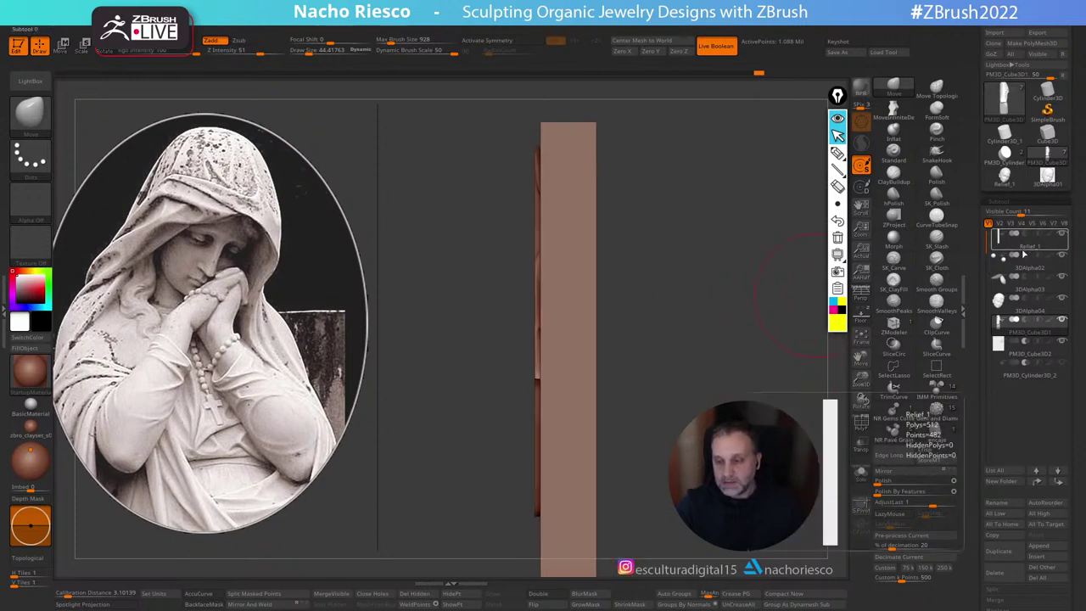
left_click(861, 446)
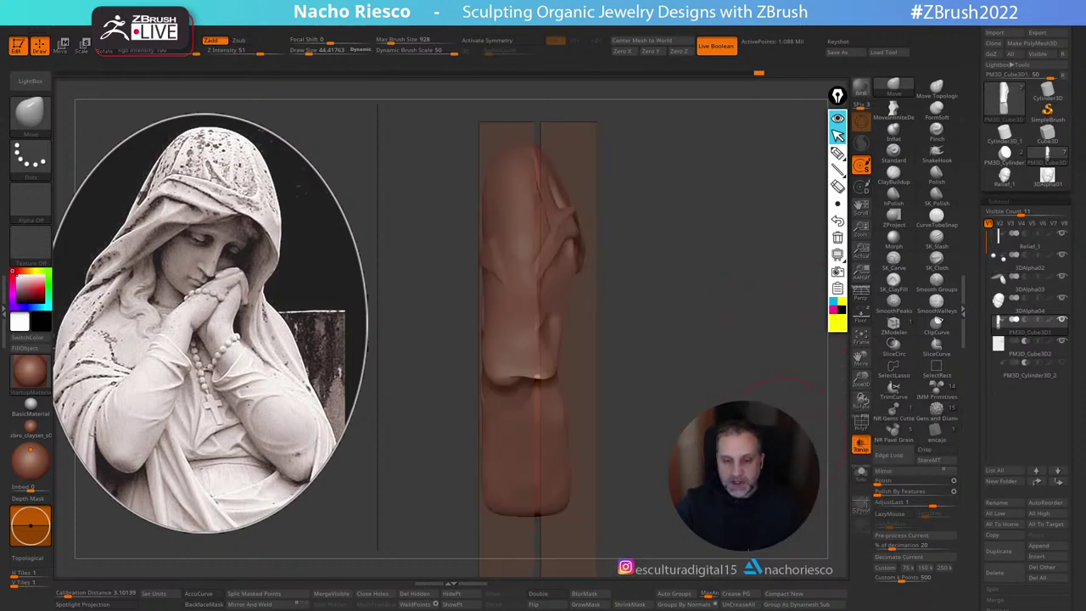
mouse_move(614, 227)
left_mouse_down()
mouse_move(654, 279)
mouse_move(787, 299)
left_mouse_up()
Step: Annotate the side view with a 4 mm thickness note and draw depth curves on the photo and model, and erase the annotations
left_click(837, 153)
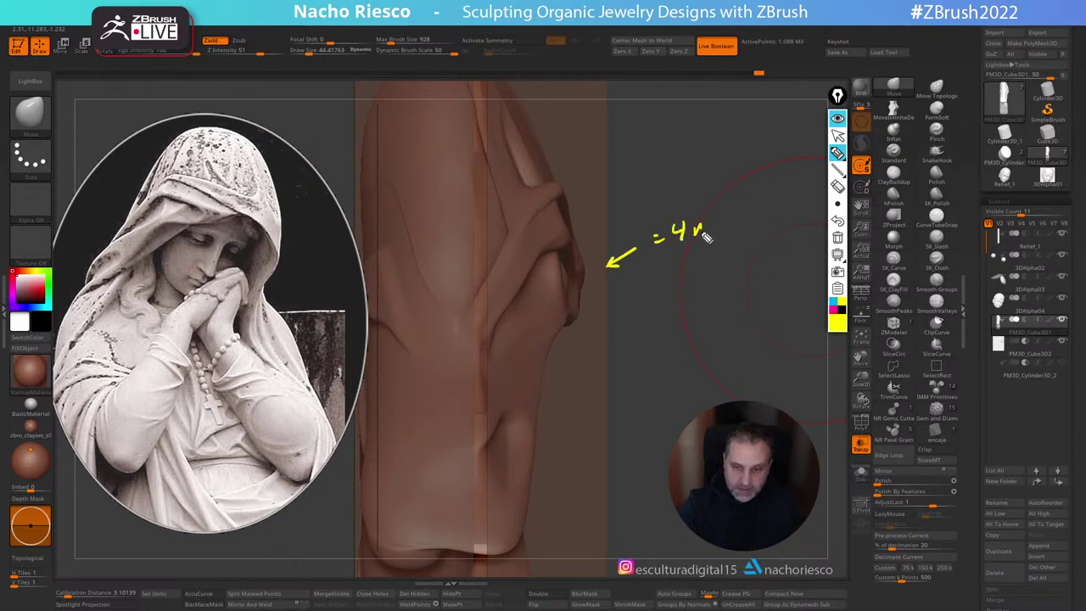
left_click_drag(720, 229, 738, 229)
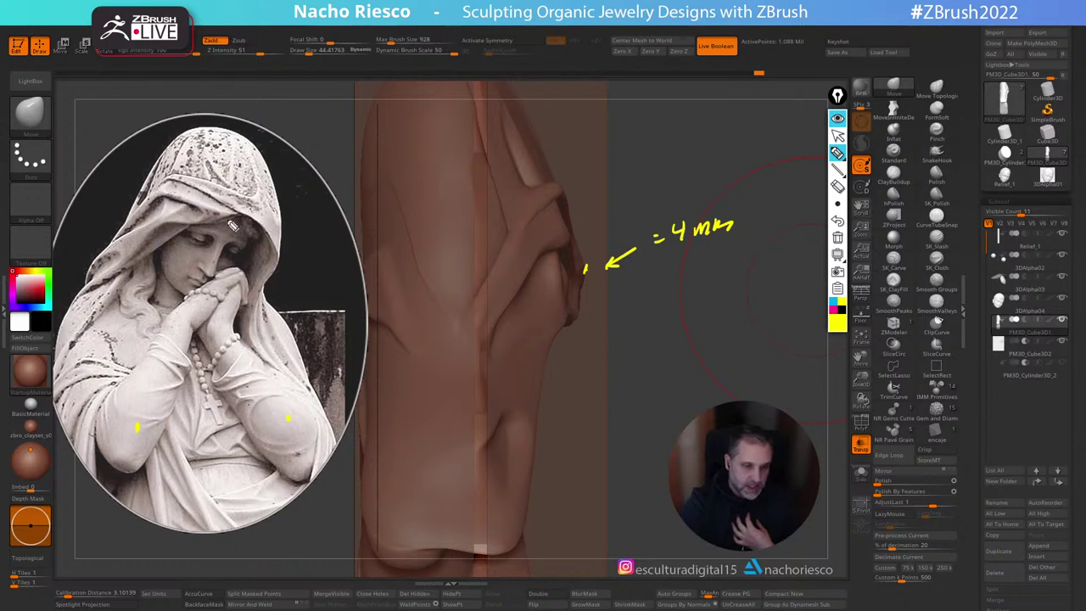
mouse_move(234, 201)
left_mouse_down()
mouse_move(189, 270)
mouse_move(190, 408)
mouse_move(247, 502)
left_mouse_up()
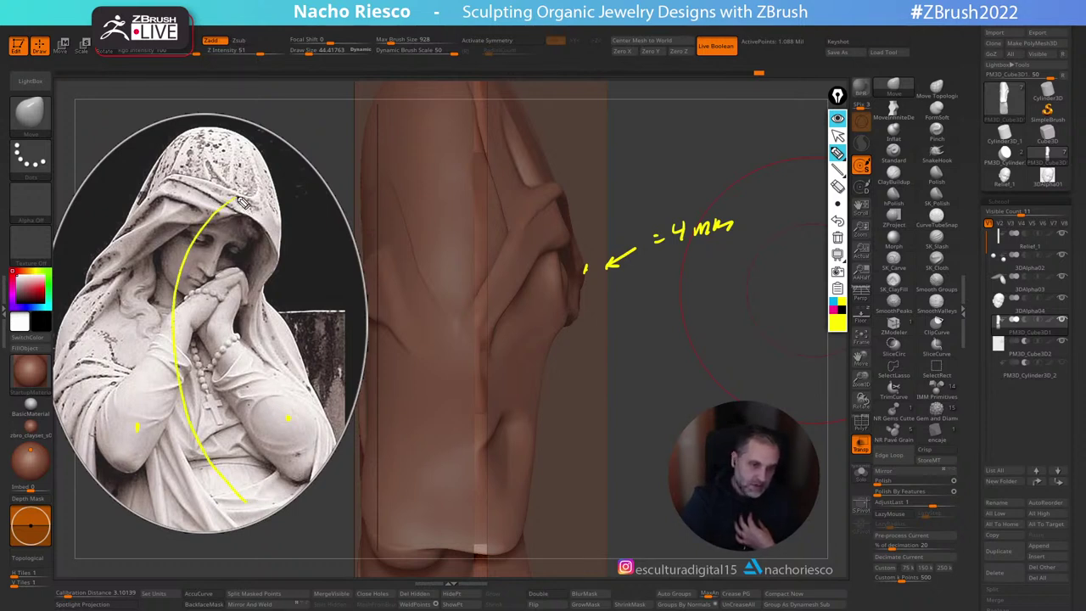
mouse_move(591, 160)
left_mouse_down()
mouse_move(553, 207)
mouse_move(515, 493)
mouse_move(546, 558)
left_mouse_up()
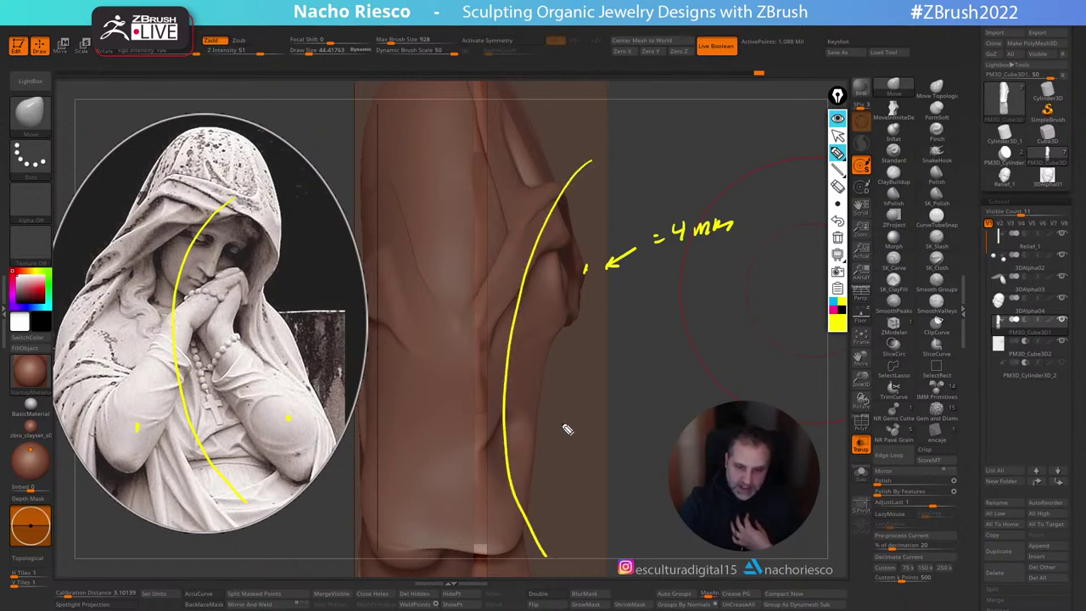
left_click(841, 238)
left_click(839, 141)
left_click_drag(779, 371, 766, 277)
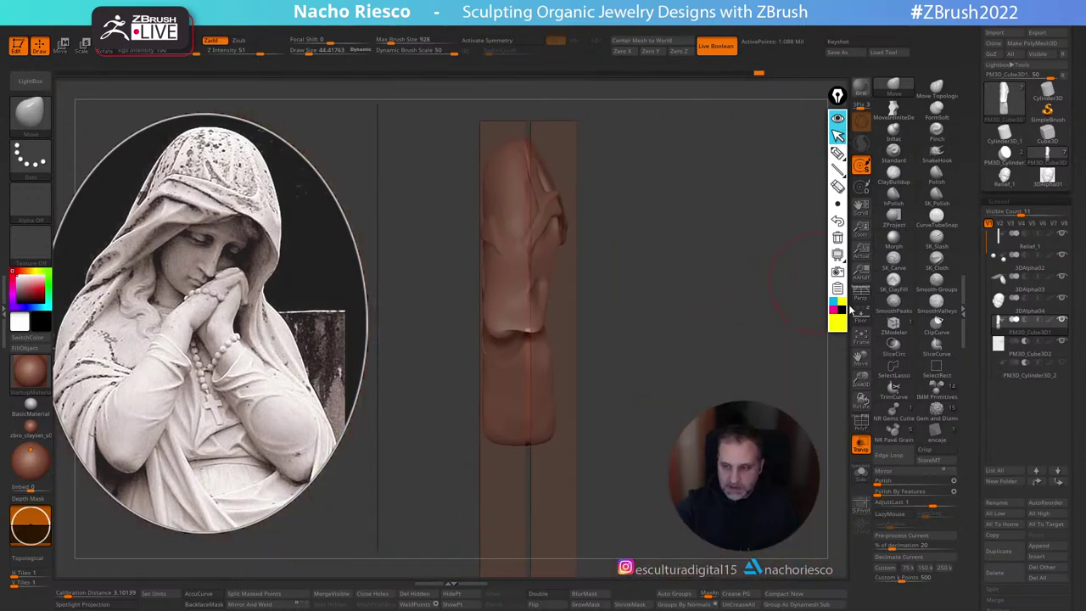
Step: Sketch black depth curves for the lower figure beside the model's side profile, and erase them
left_click(838, 153)
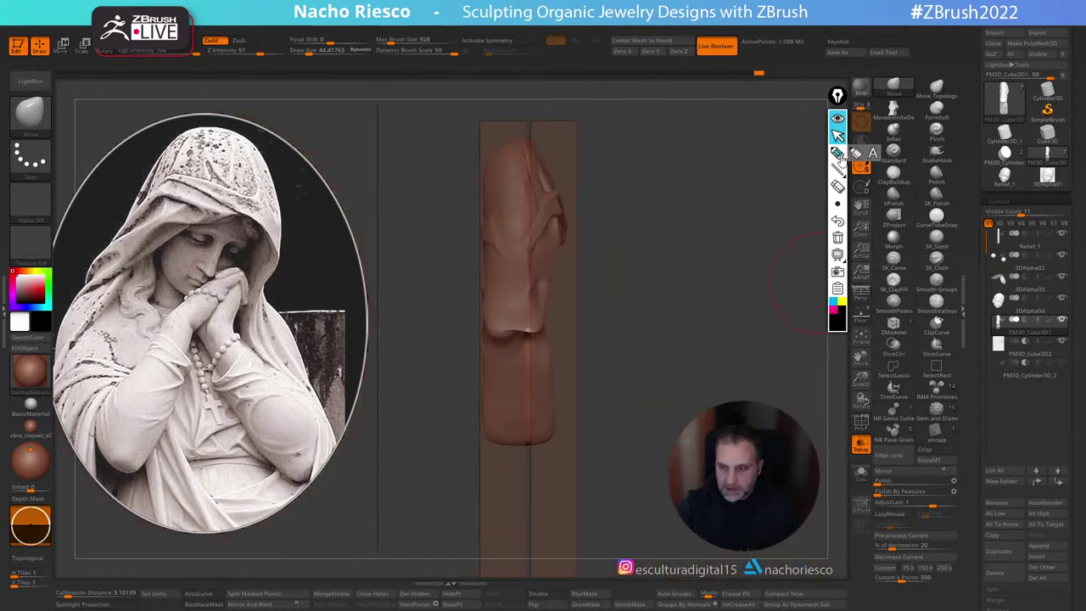
mouse_move(576, 230)
left_mouse_down()
mouse_move(555, 302)
mouse_move(548, 451)
mouse_move(575, 536)
left_mouse_up()
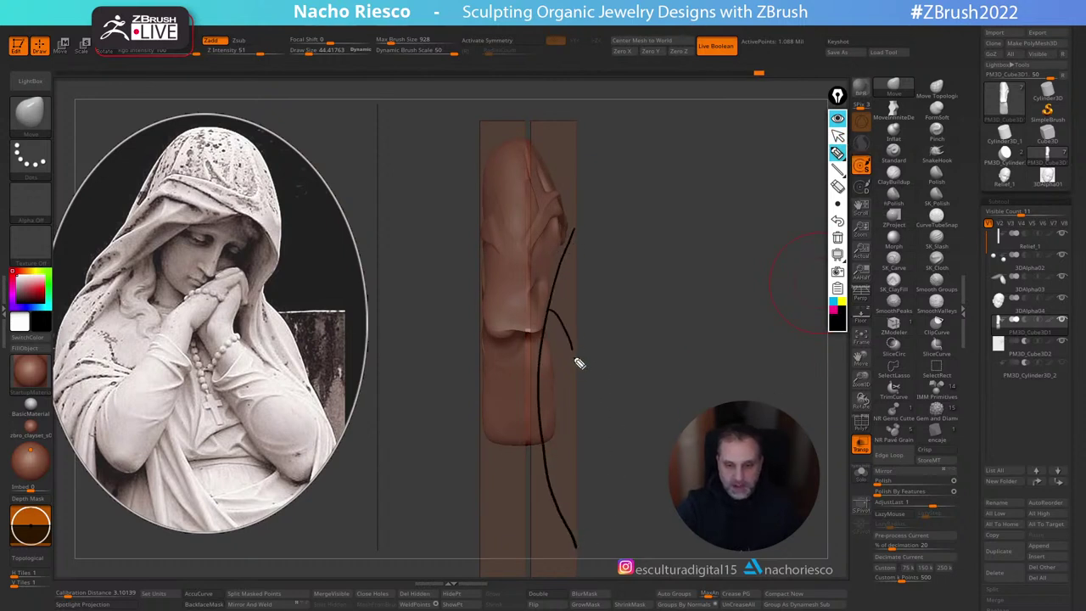
left_click_drag(579, 363, 576, 522)
left_click_drag(549, 320, 576, 443)
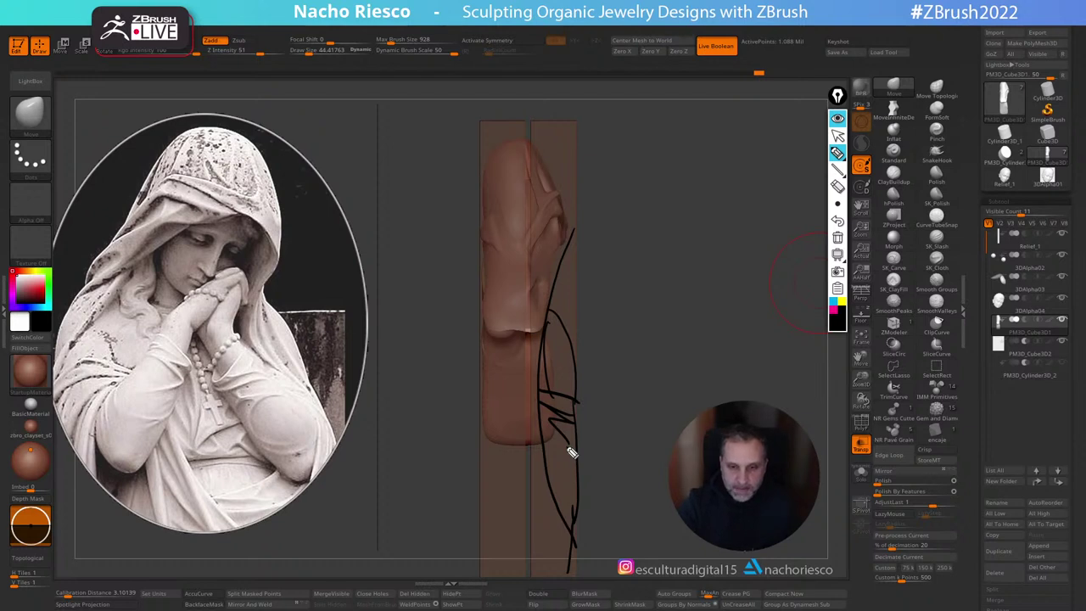
left_click(838, 137)
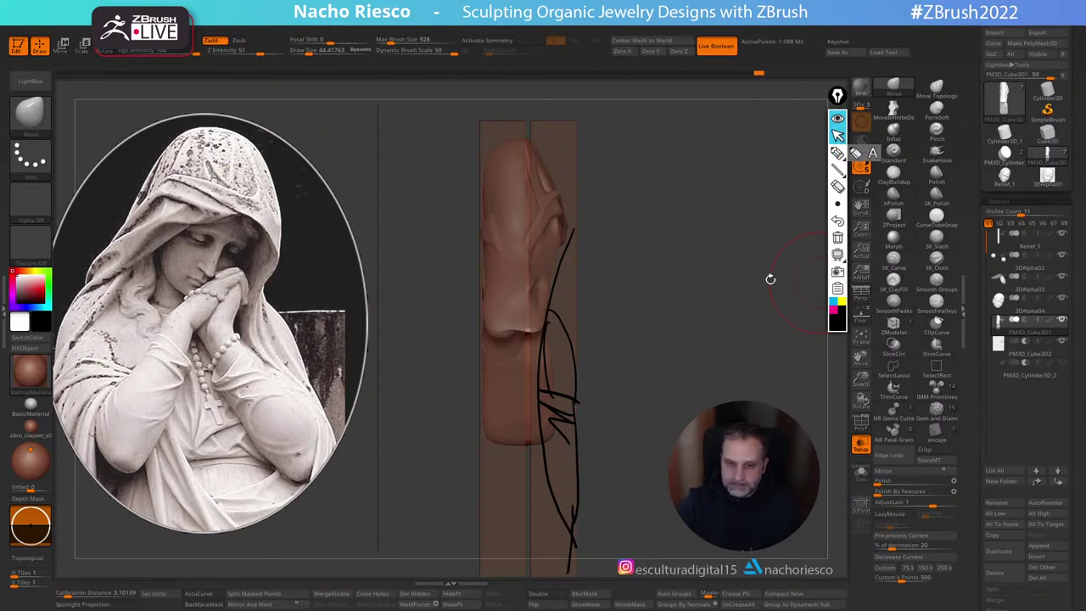
left_click(837, 238)
Step: Move the PM3D_Cube3D2 block about 0.04 in depth so it sits flush with Relief_1, and turn off transparency
left_click_drag(711, 285, 622, 320, "alt")
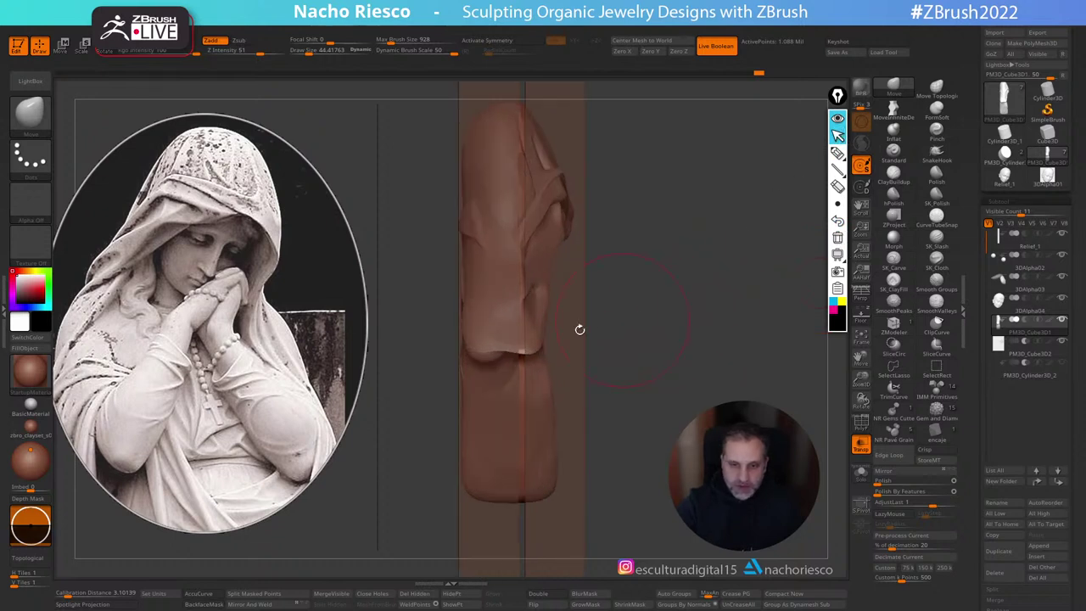
left_click(507, 365, "alt")
key("w")
left_click_drag(579, 216, 600, 214)
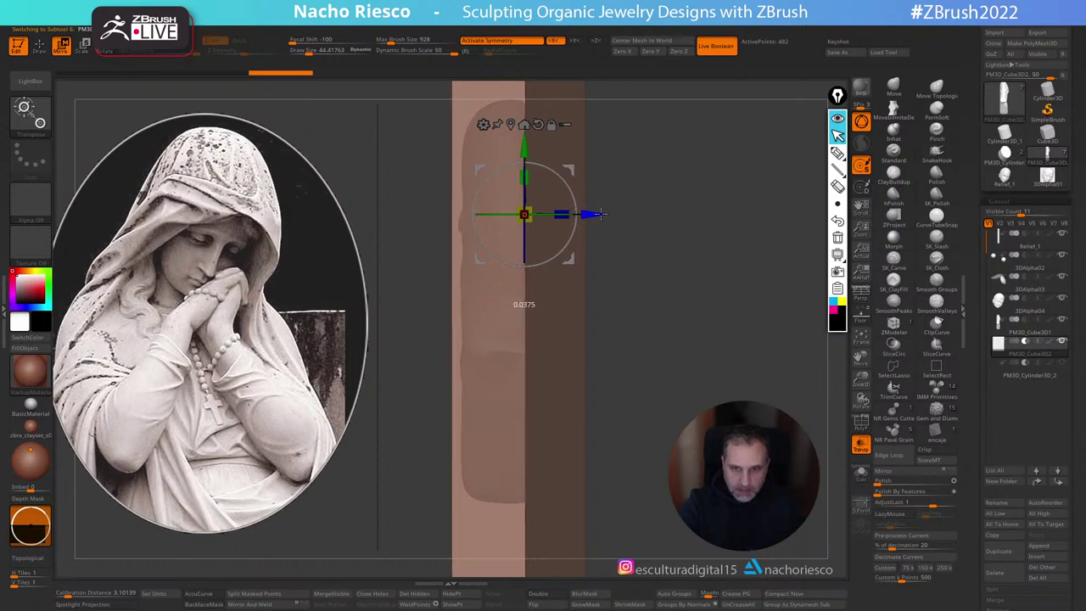
key("q")
left_click(863, 450)
Step: Hide the Relief_1 subtool and select the veil with the Move draw size set to about 64.2
left_click_drag(670, 390, 765, 330)
left_click(1061, 235)
left_click_drag(765, 330, 798, 372)
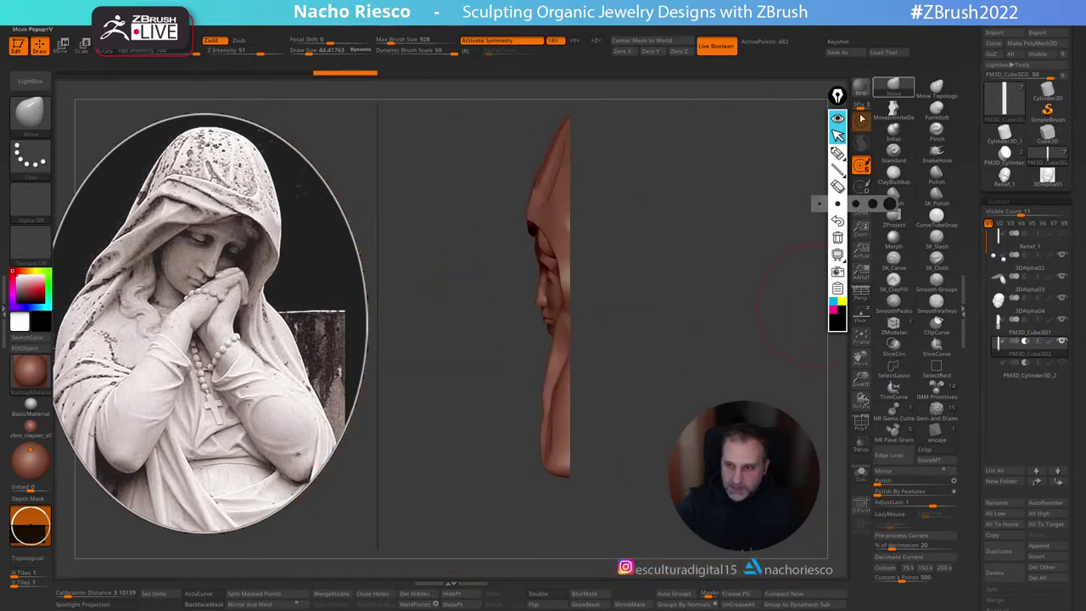
key("s")
mouse_move(566, 350)
left_mouse_down()
mouse_move(551, 350)
mouse_move(571, 359)
mouse_move(667, 300)
mouse_move(696, 301)
mouse_move(715, 353)
mouse_move(755, 356)
left_mouse_up()
left_click(559, 362, "alt")
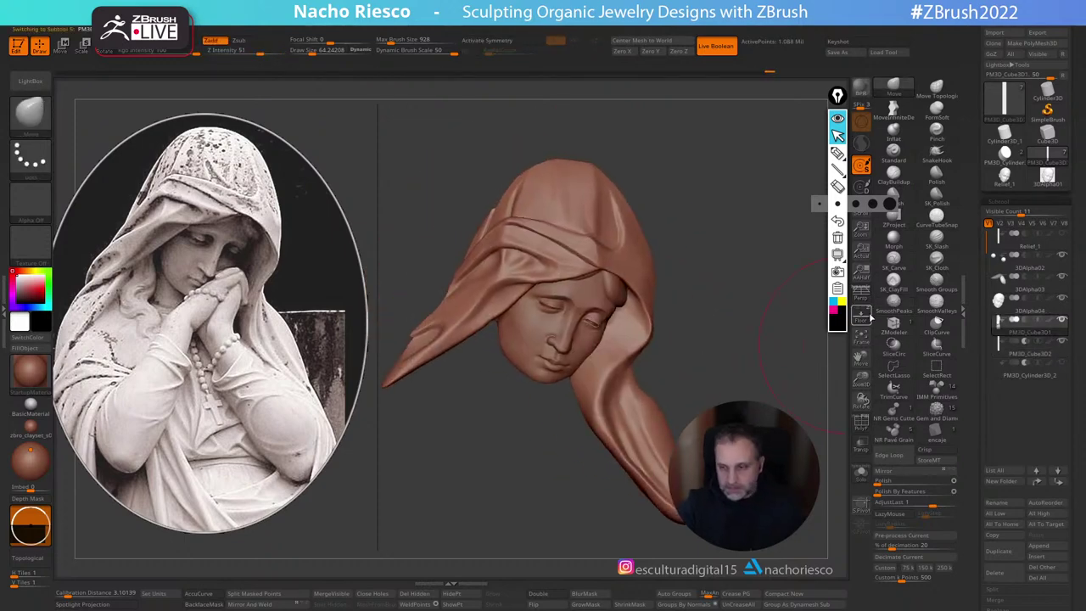
Step: Display the reference photo behind the model and reshape the veil's crown with the Move brush, using a draw size of about 60.7
left_click(861, 315)
left_click_drag(544, 175, 543, 170)
key("s")
left_click(592, 176)
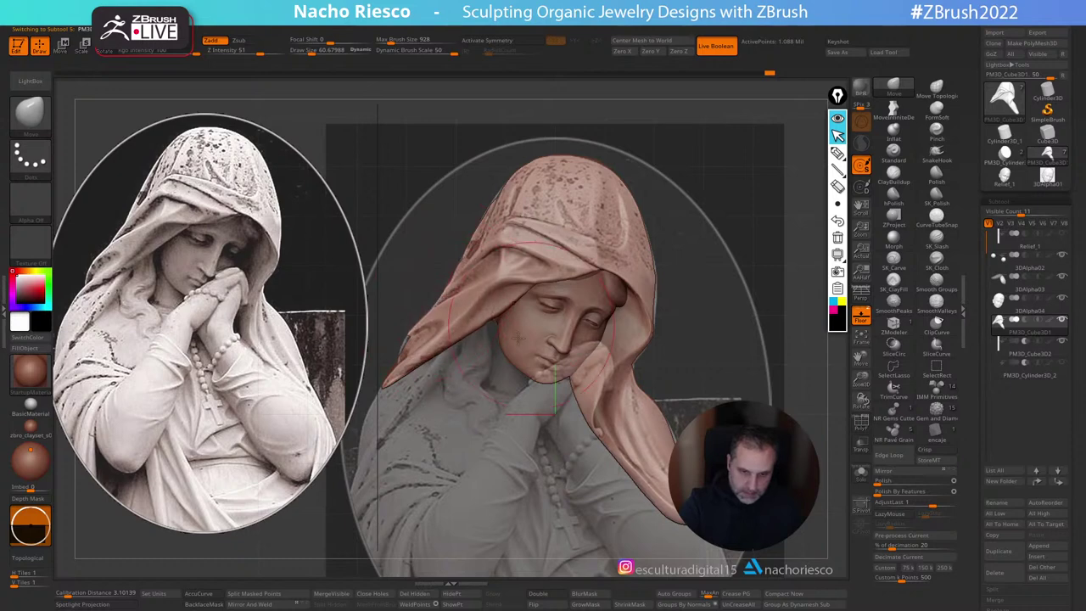
Step: Move the veil's side contours and pointed tip to match the photo with a draw size of about 35.9, and hide the reference
key("s")
left_click(414, 335)
left_click(408, 348)
left_click_drag(413, 351, 407, 342)
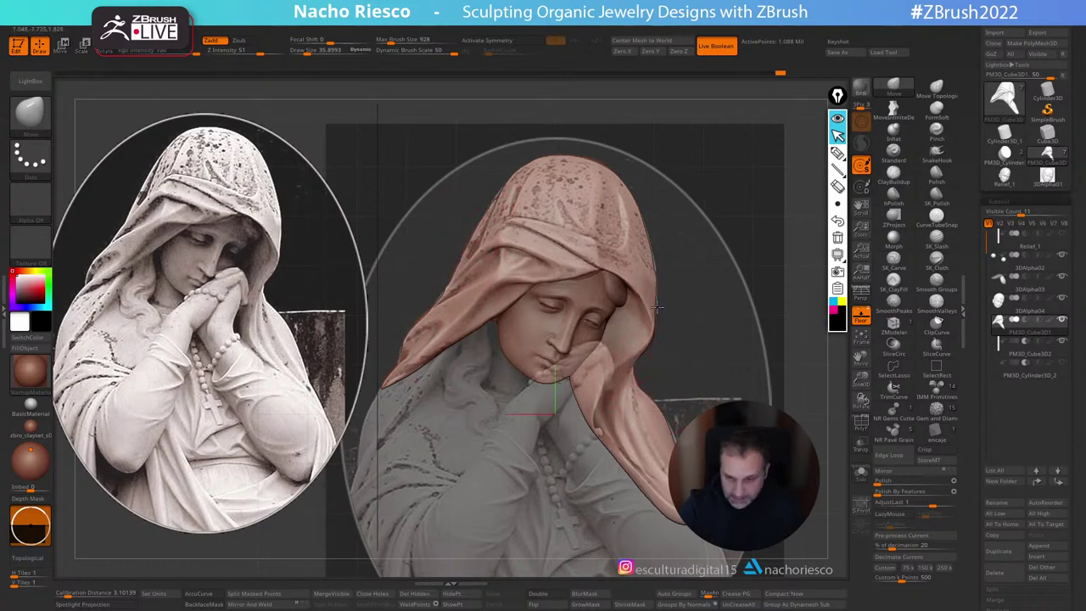
left_click_drag(655, 271, 654, 268)
left_click_drag(668, 433, 675, 453)
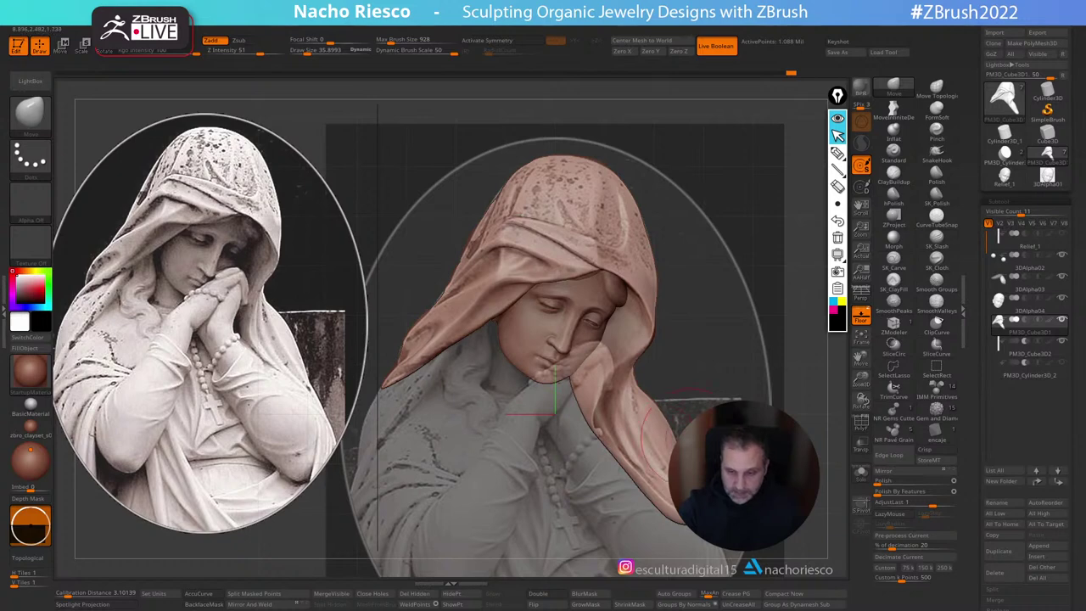
left_click(862, 316)
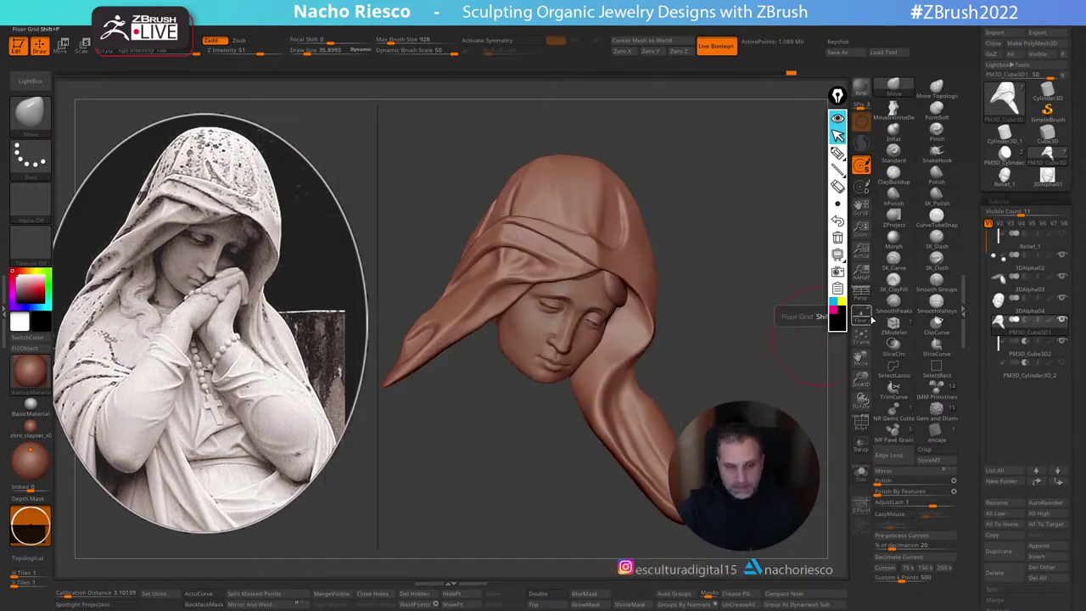
Step: Display the reference photo, select the face subtool, and nudge the brow and eye area into line with the photo
left_click(862, 317)
mouse_move(728, 349)
left_mouse_down("alt")
mouse_move(729, 359)
mouse_move(657, 326)
mouse_move(730, 386)
left_mouse_up("alt")
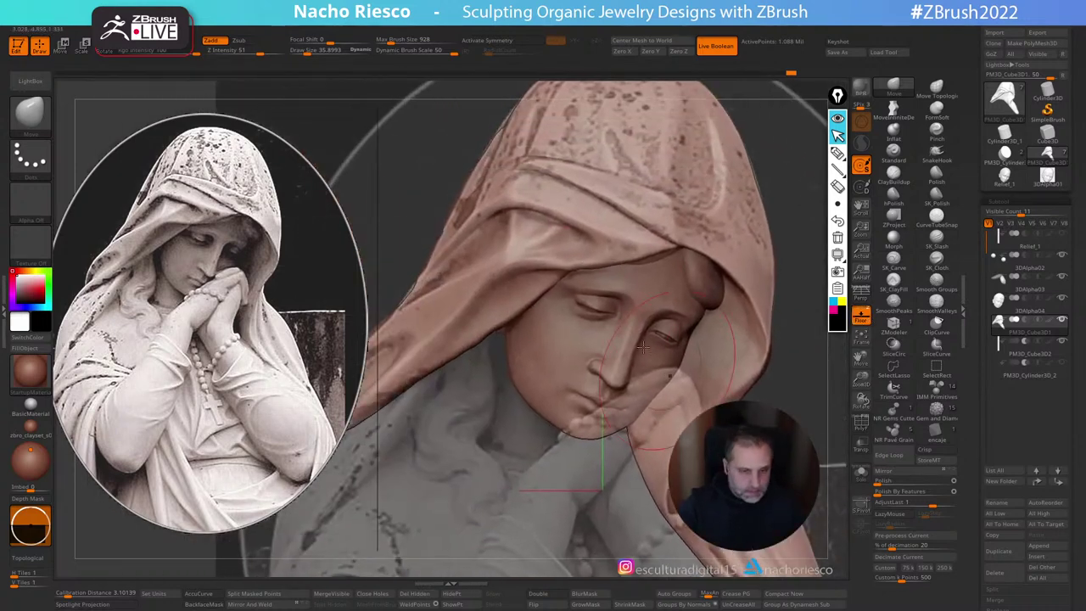
key("s")
mouse_move(595, 281)
left_mouse_down()
mouse_move(583, 283)
mouse_move(592, 294)
left_mouse_up()
left_click(584, 286, "alt")
key("s")
key("s")
left_click_drag(602, 297, 607, 297)
Step: Adjust the nose, mouth and cheek contour to the photo with the Move brush at about 15.9 and 23.8, and hide the reference
key("s")
mouse_move(668, 333)
left_mouse_down()
mouse_move(683, 336)
mouse_move(651, 363)
left_mouse_up()
key("bracketleft")
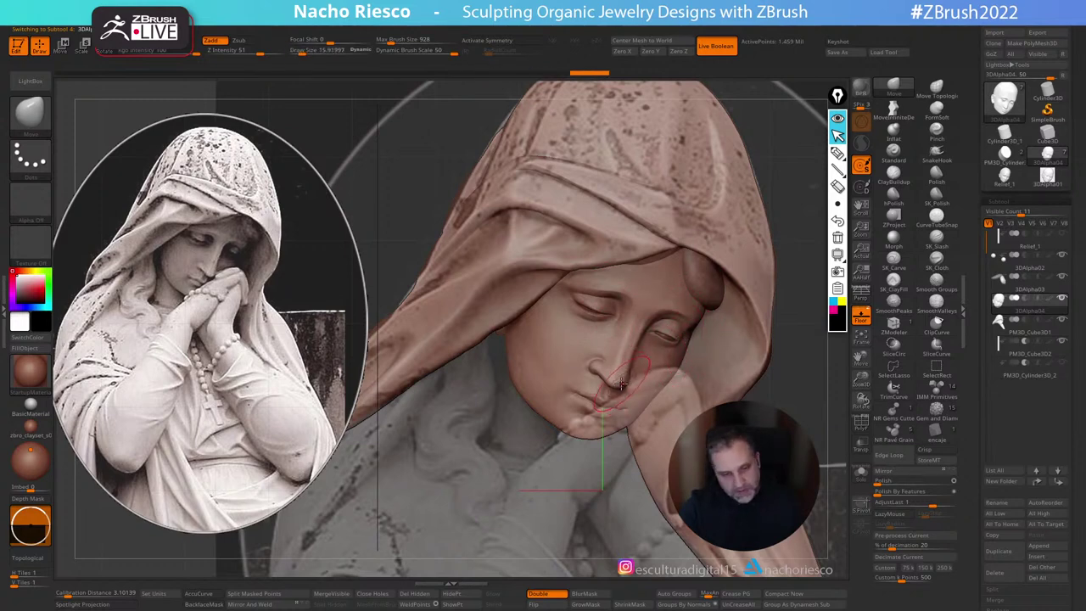
left_click(621, 383)
mouse_move(568, 396)
left_mouse_down()
mouse_move(533, 368)
mouse_move(514, 379)
left_mouse_up()
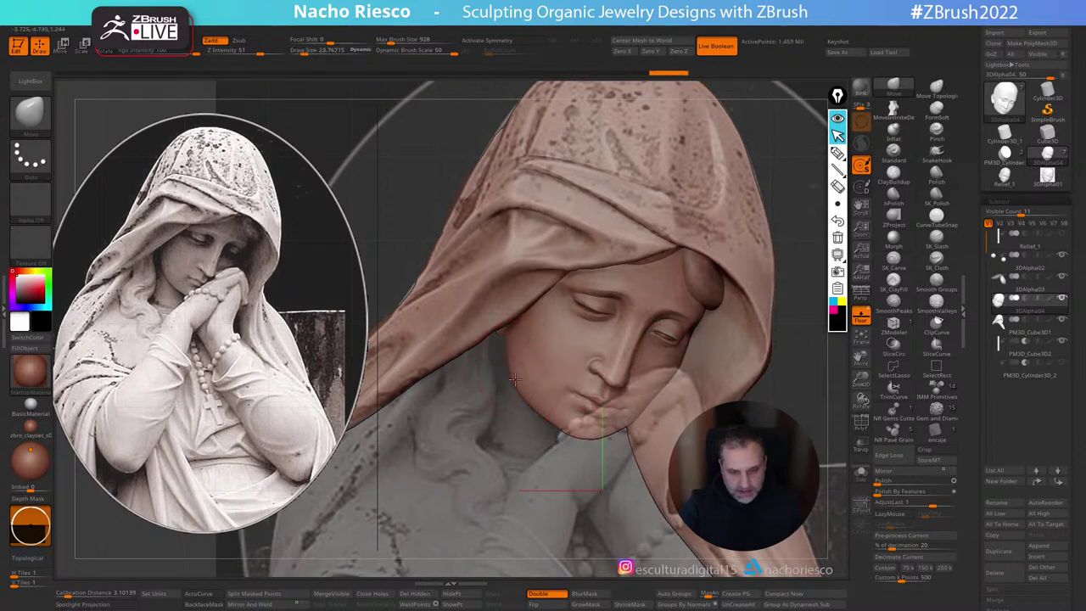
left_click(861, 323)
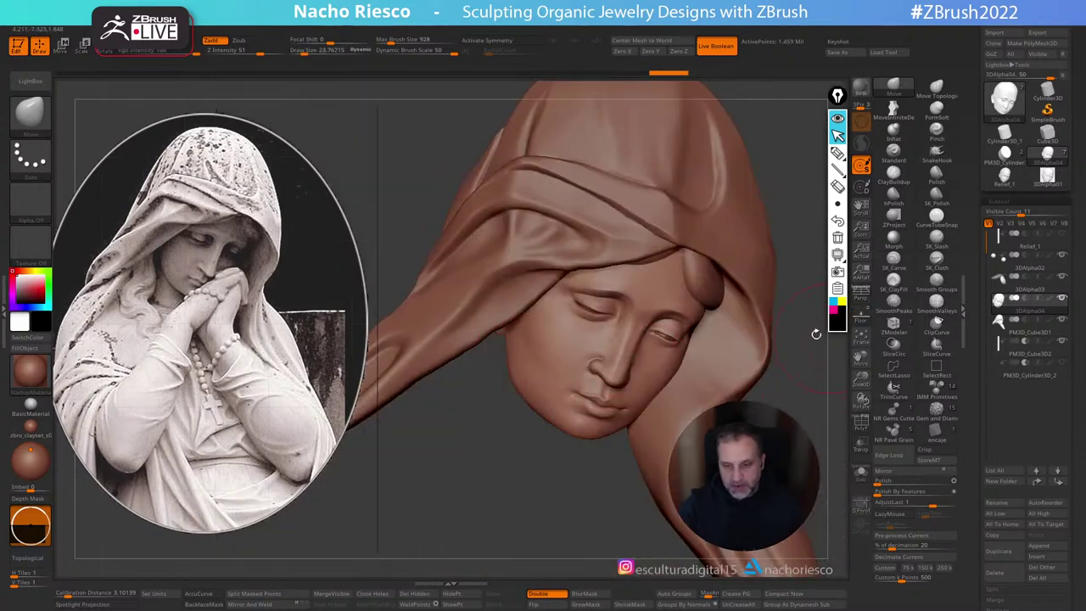
mouse_move(826, 339)
left_mouse_down()
mouse_move(817, 449)
mouse_move(822, 340)
left_mouse_up()
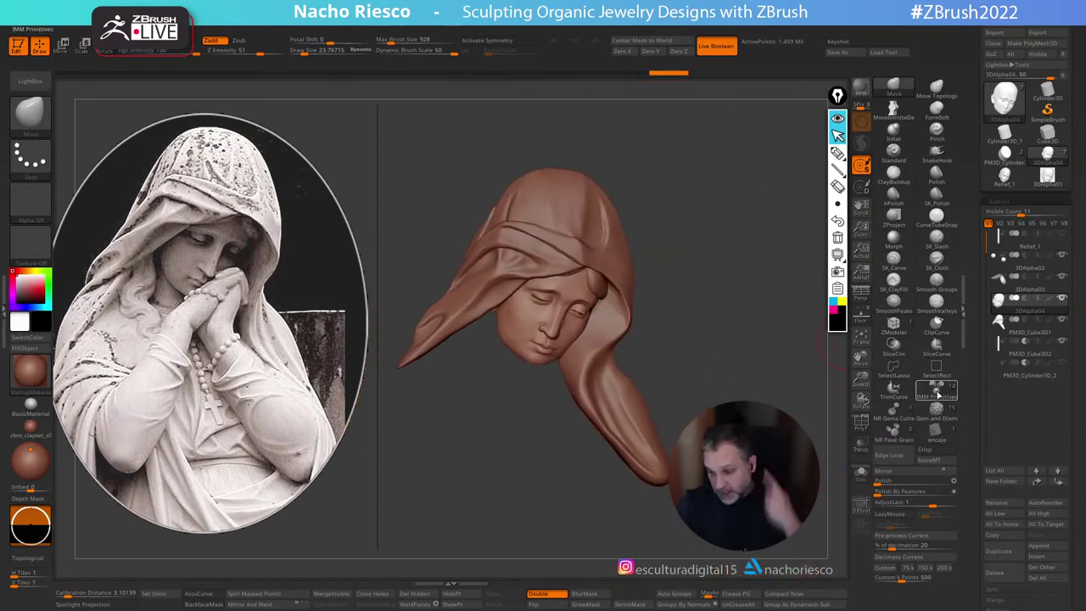
Step: Turn on transparency and insert a cylinder from IMM Primitives over the lower face as the base for the neck
left_click(937, 389)
left_click(75, 149)
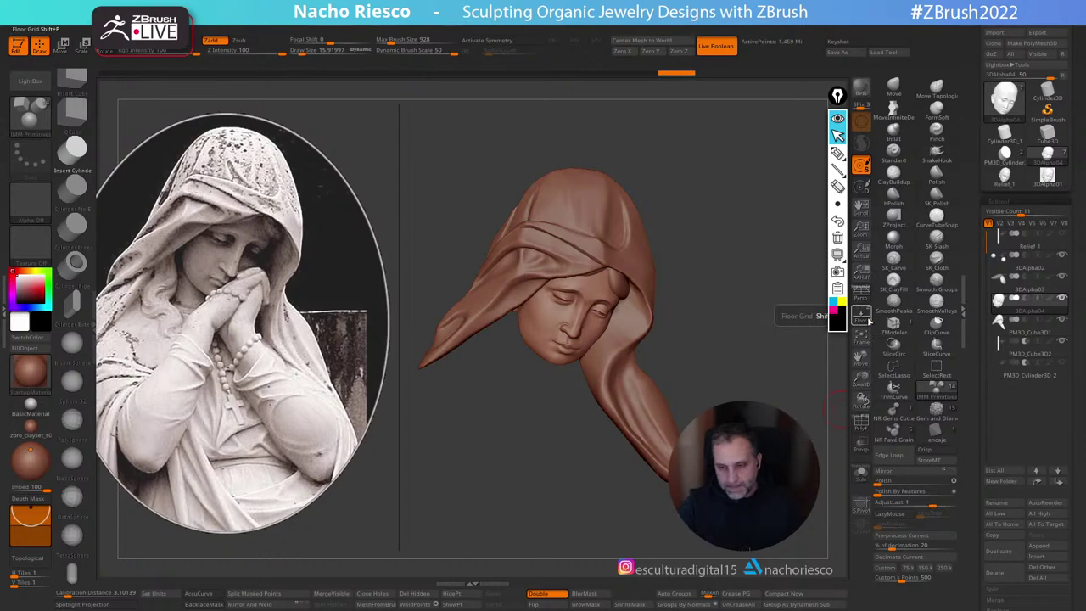
left_click(862, 317)
left_click(867, 319)
left_click_drag(785, 383, 812, 415)
left_click(861, 444)
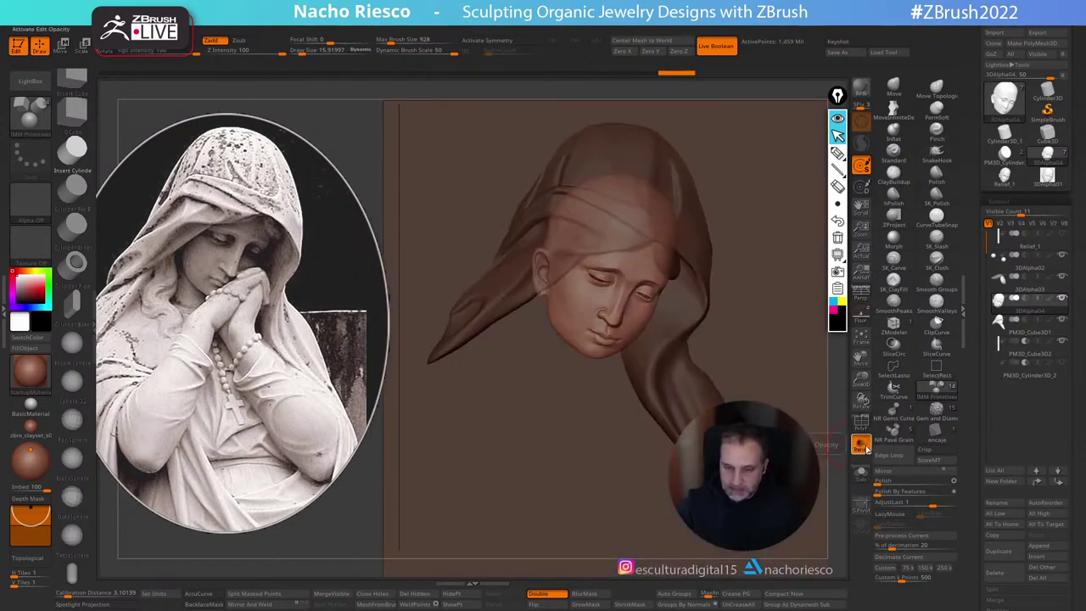
mouse_move(583, 377)
left_mouse_down()
mouse_move(584, 386)
mouse_move(584, 375)
left_mouse_up()
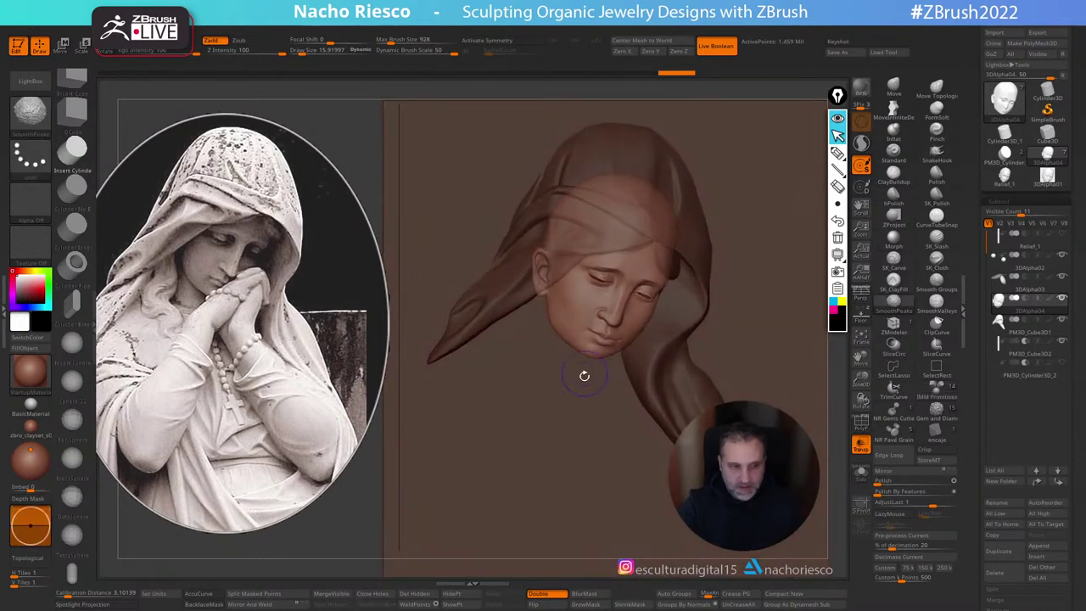
left_click_drag(582, 335, 593, 358)
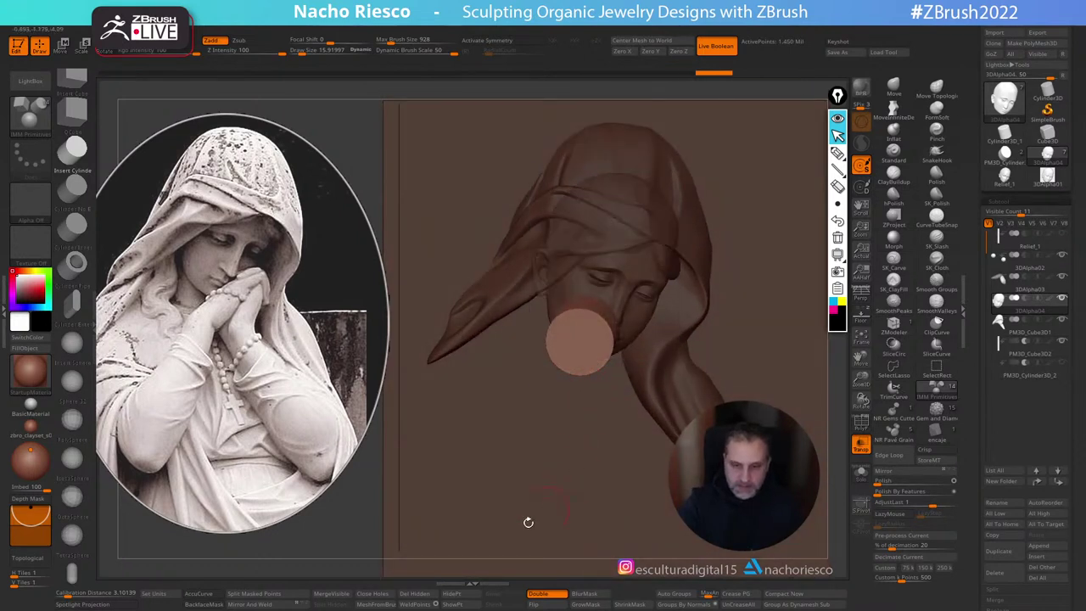
Step: Split the inserted cylinder from the face into its own subtool and reposition it beneath the chin
left_click(332, 595)
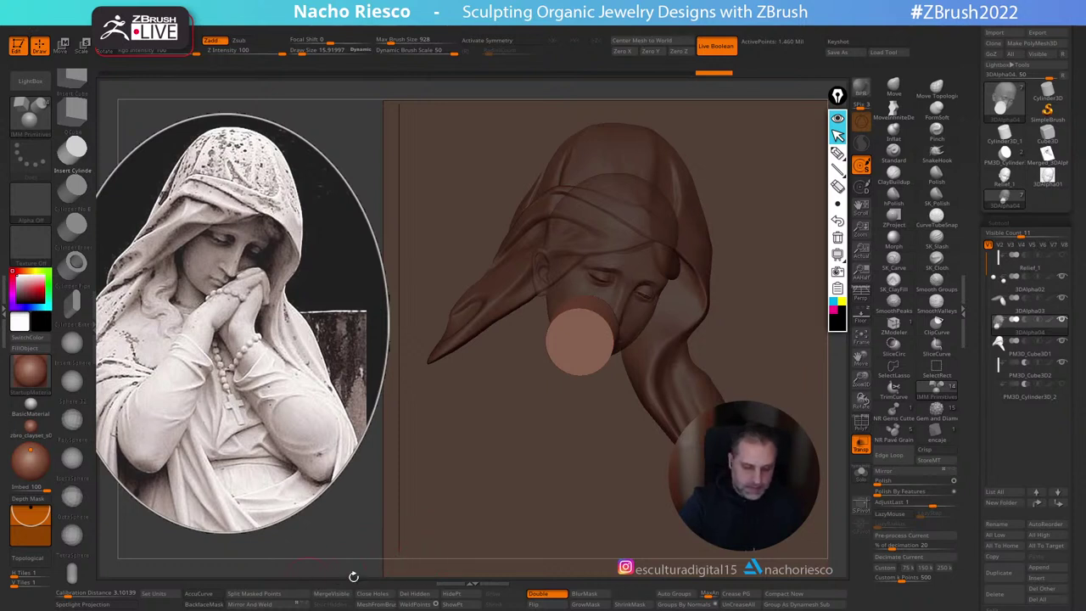
left_click(316, 599)
left_click_drag(830, 406, 933, 397)
key("w")
left_click_drag(624, 296, 597, 333)
left_click_drag(776, 352, 709, 356)
Step: Turn off transparency and shift the neck cylinder over the neck area shown in the reference photo
left_click(861, 316)
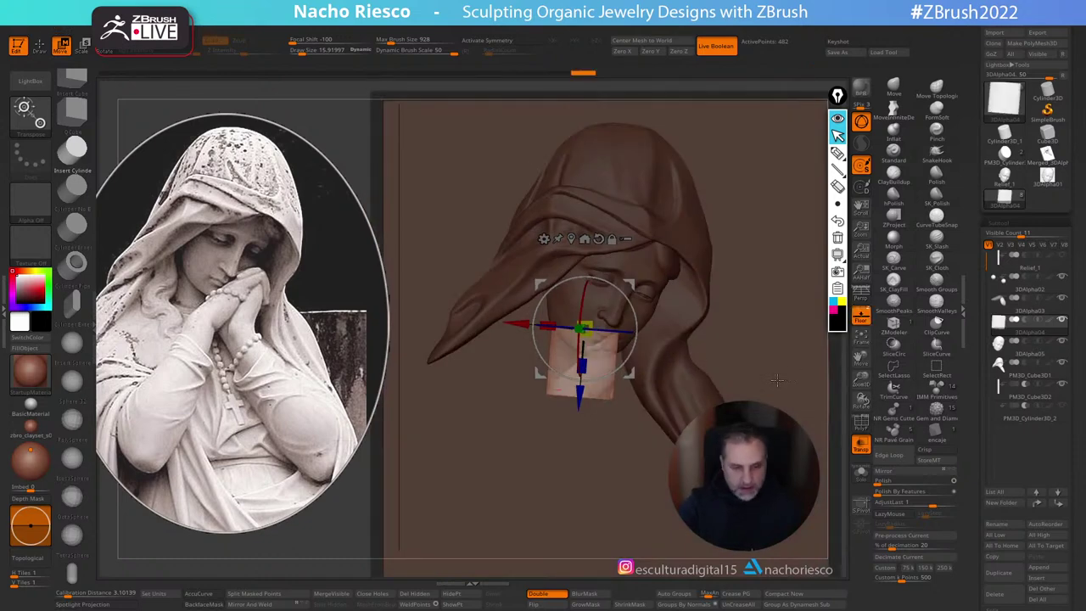
mouse_move(776, 380)
left_mouse_down()
mouse_move(814, 355)
mouse_move(691, 367)
left_mouse_up()
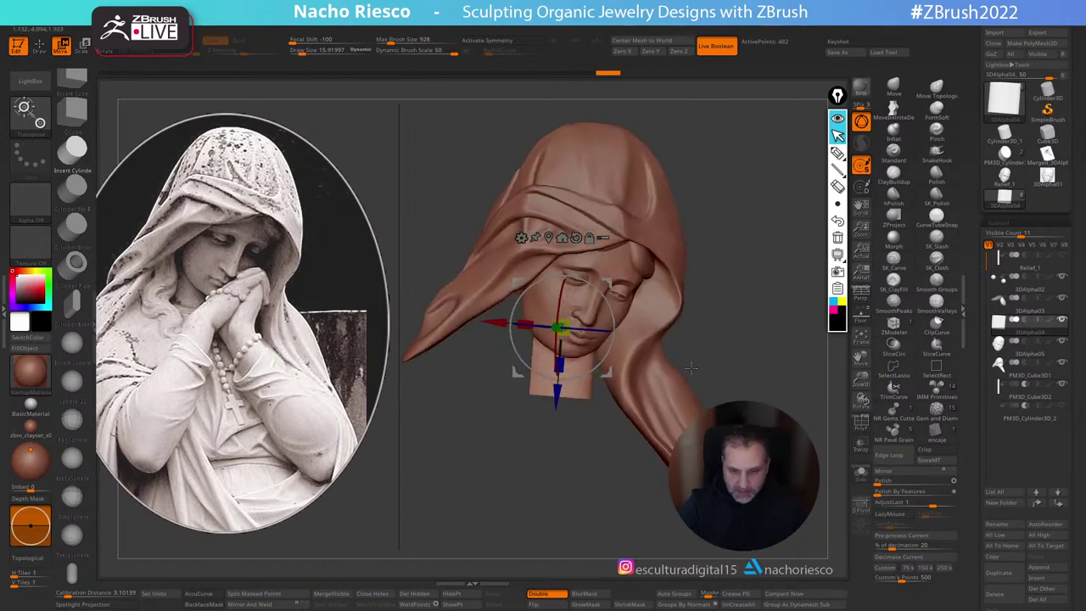
left_click(861, 315)
left_click_drag(609, 374, 585, 350)
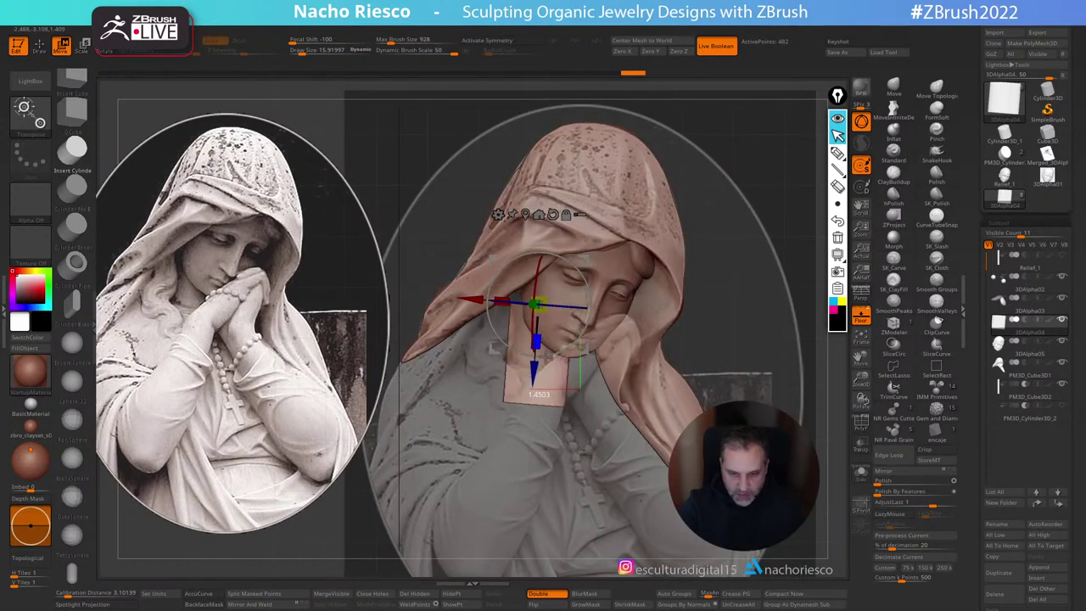
key("q")
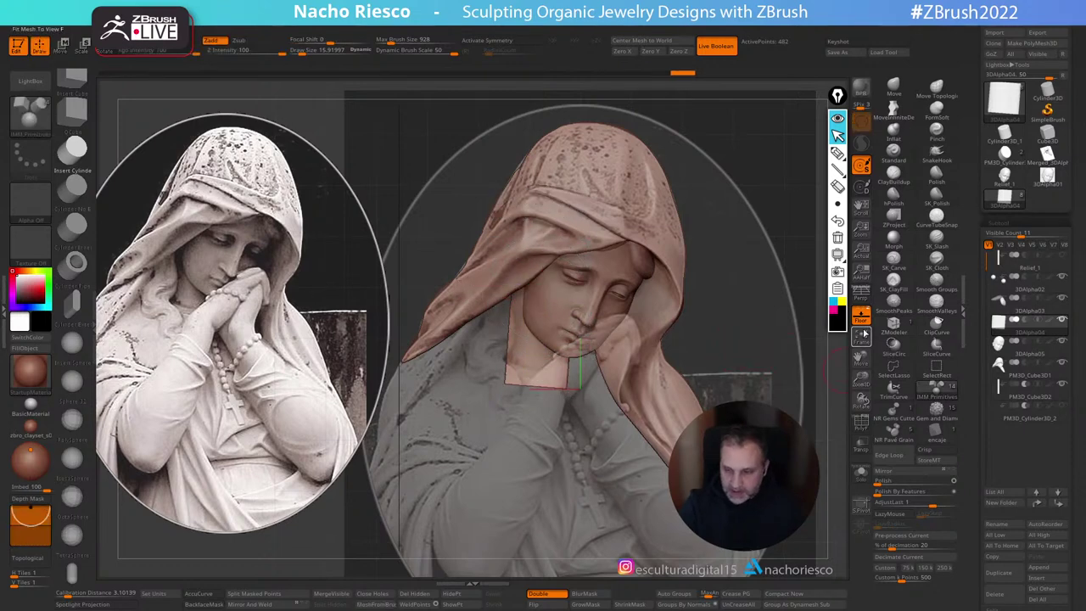
Step: Hide the reference photo and fine-tune the neck cylinder's placement beneath the head from an angled view
left_click(861, 316)
left_click_drag(751, 290, 764, 189)
key("w")
left_click_drag(586, 255, 588, 259)
left_click_drag(589, 321, 587, 317)
left_click_drag(717, 280, 705, 360)
key("q")
mouse_move(742, 297)
left_mouse_down()
mouse_move(766, 283)
mouse_move(805, 327)
mouse_move(798, 344)
mouse_move(824, 341)
left_mouse_up()
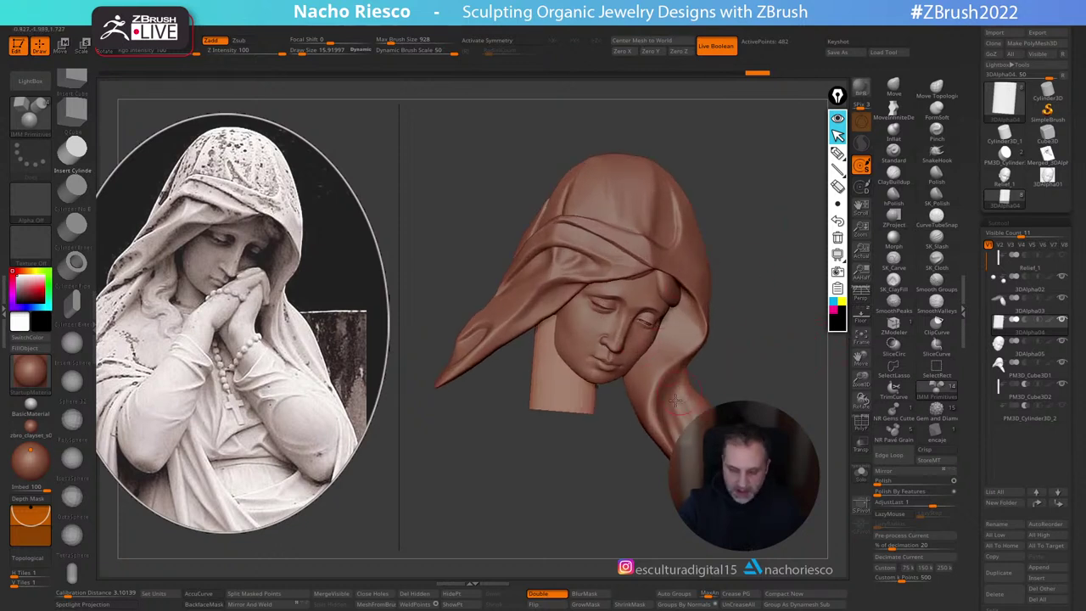
Step: Remesh the neck cylinder at a high density and polish it by features
key("w")
key("q")
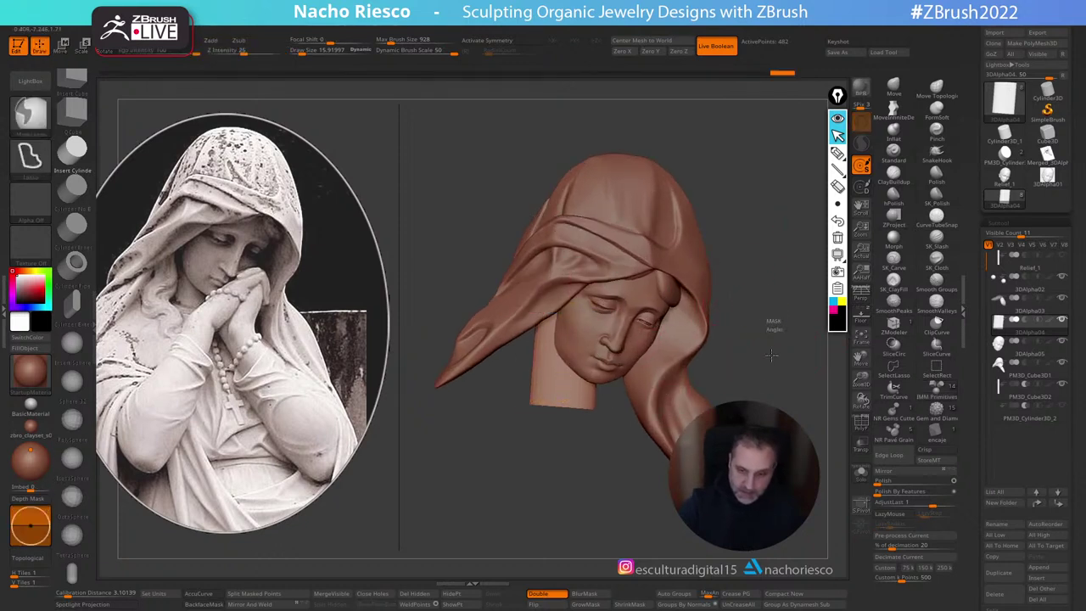
left_click(888, 491)
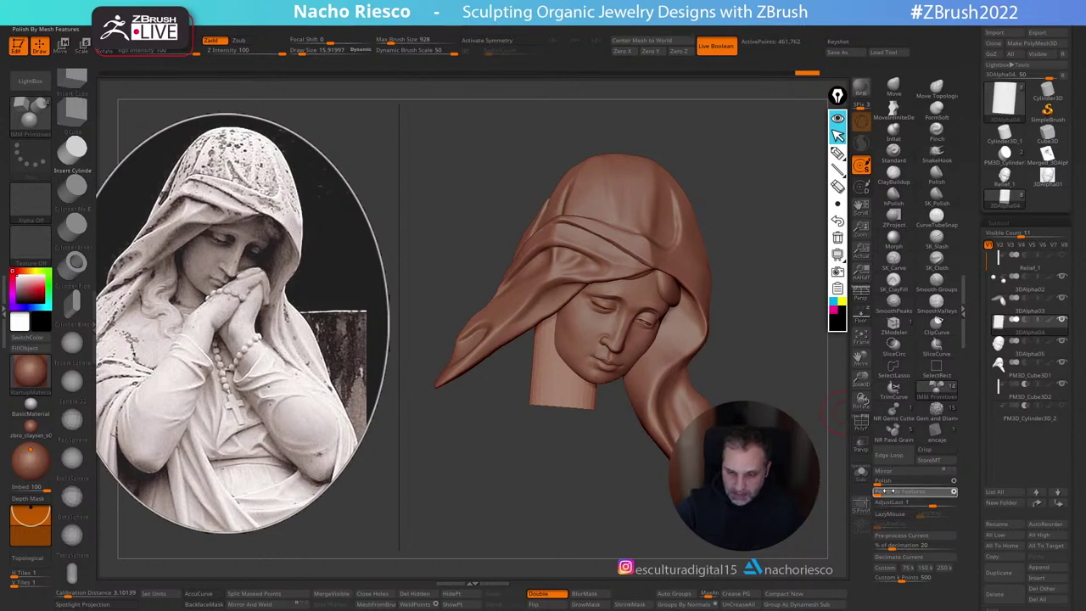
left_click_drag(806, 411, 801, 382)
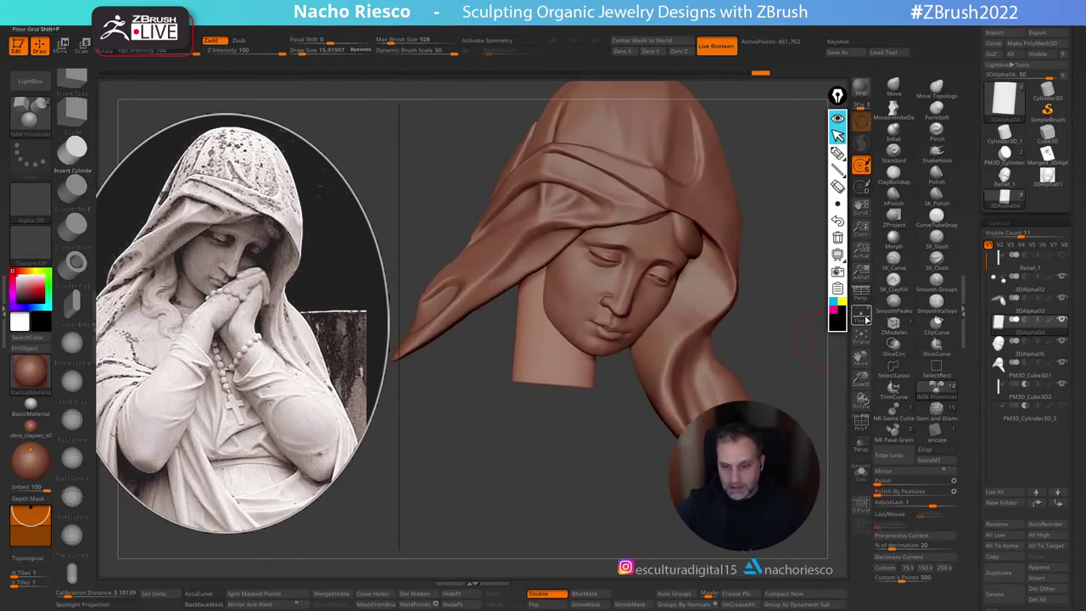
Step: Select the face over the reference photo and reshape its jaw and cheek with the Move brush at about 33.3 and 23.8
left_click(861, 318)
left_click(558, 310, "alt")
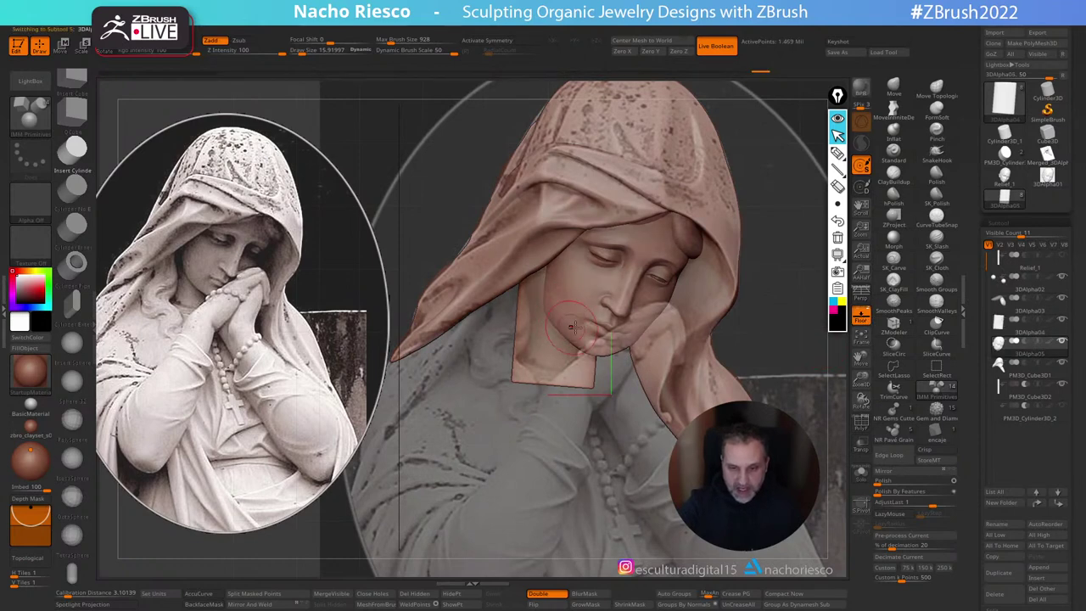
left_click(893, 88)
key("s")
mouse_move(523, 297)
left_mouse_down()
mouse_move(535, 297)
mouse_move(526, 277)
left_mouse_up()
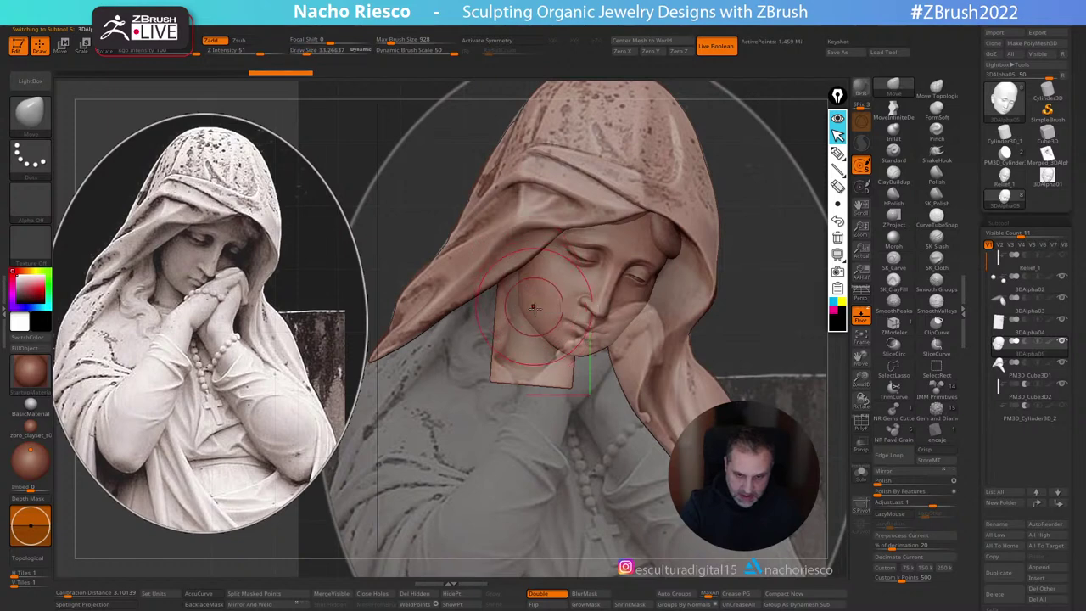
mouse_move(547, 338)
left_mouse_down()
mouse_move(535, 327)
mouse_move(568, 355)
left_mouse_up()
key("s")
left_click_drag(563, 355, 553, 353)
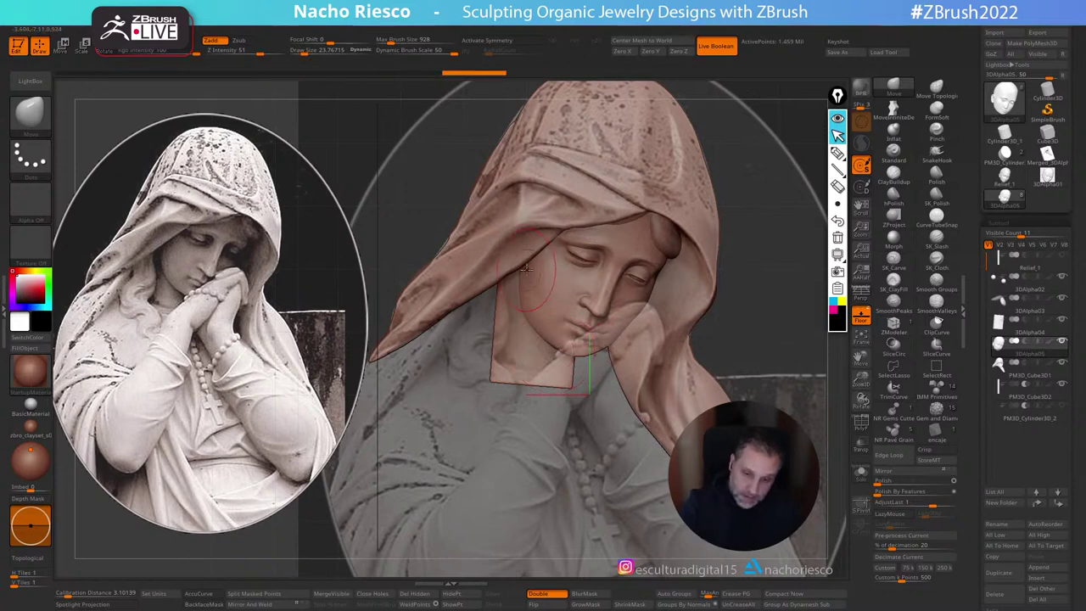
Step: Select the neck cylinder and refine its edges against the photo, using the Move brush at about 28.3 and smoothing
left_click(498, 322, "alt")
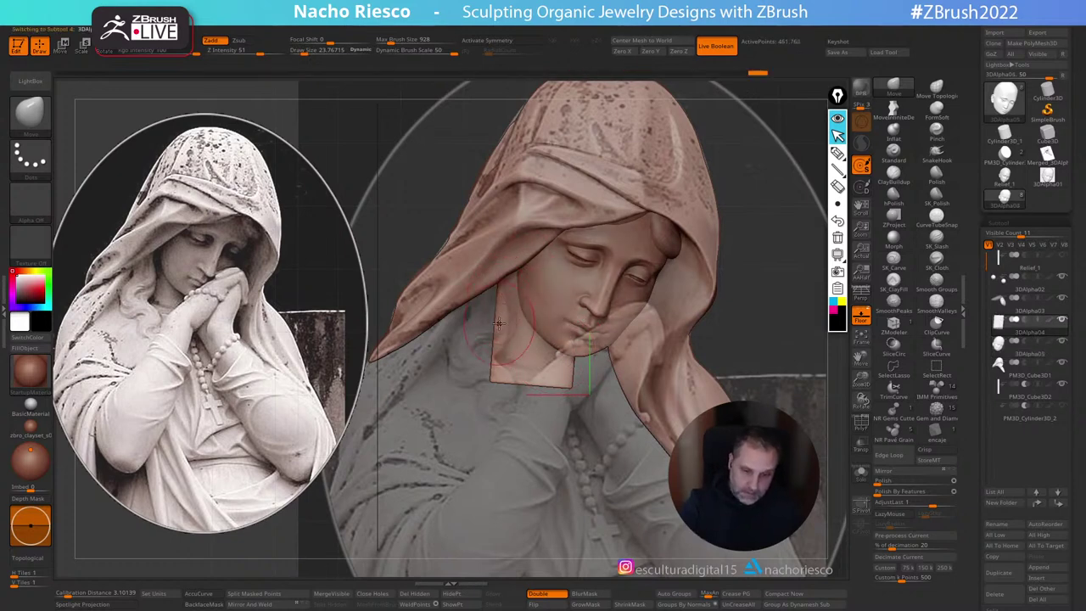
key("]")
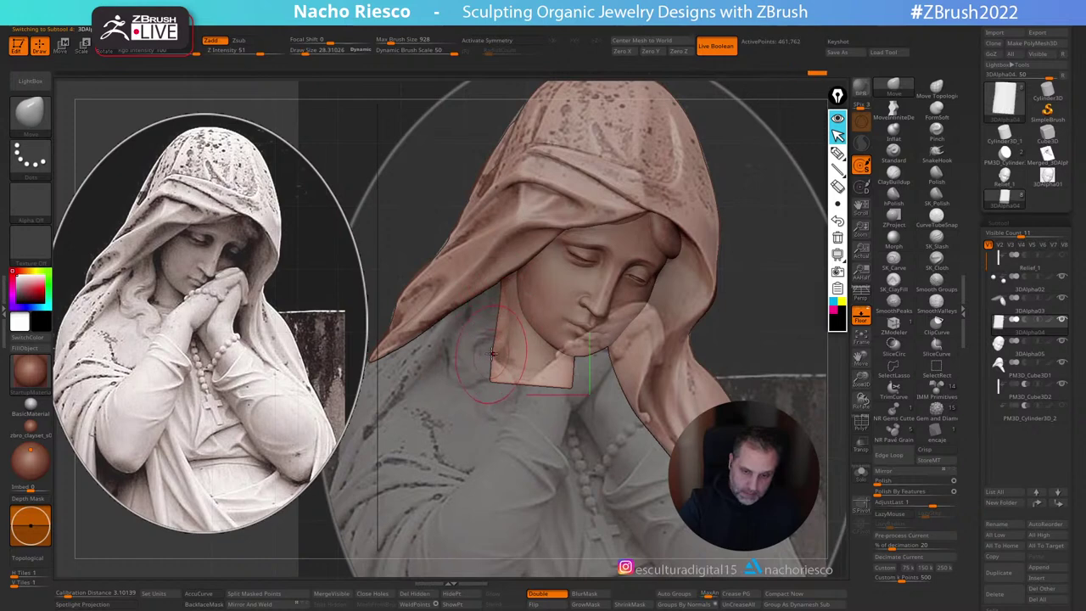
key("shift")
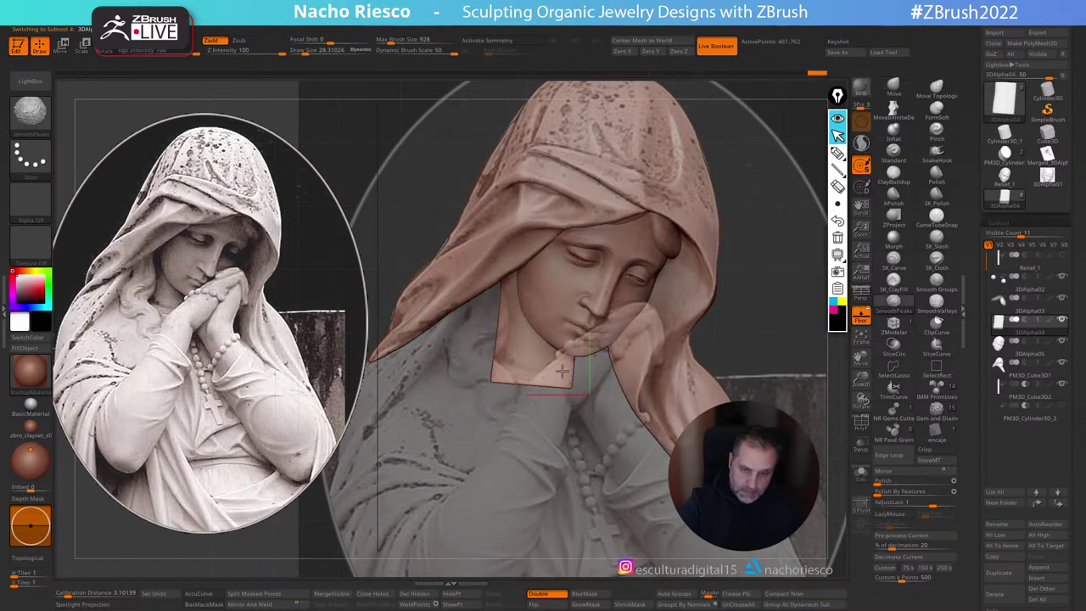
left_click_drag(603, 387, 772, 381)
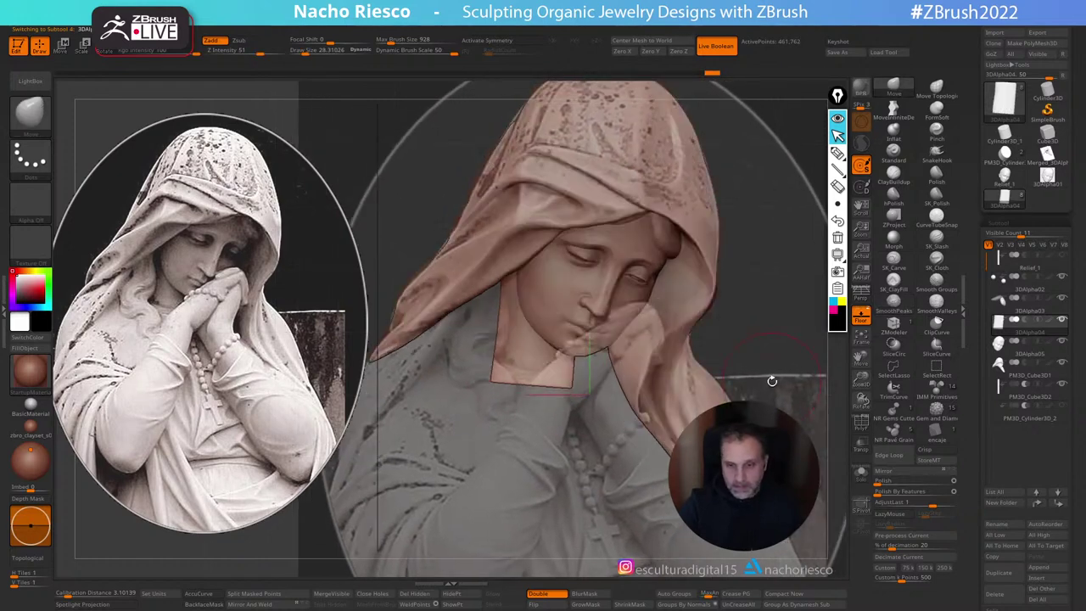
Step: Select the hair piece under the veil and adjust its shape with the Move brush at a draw size of about 17.7
left_click(658, 220, "alt")
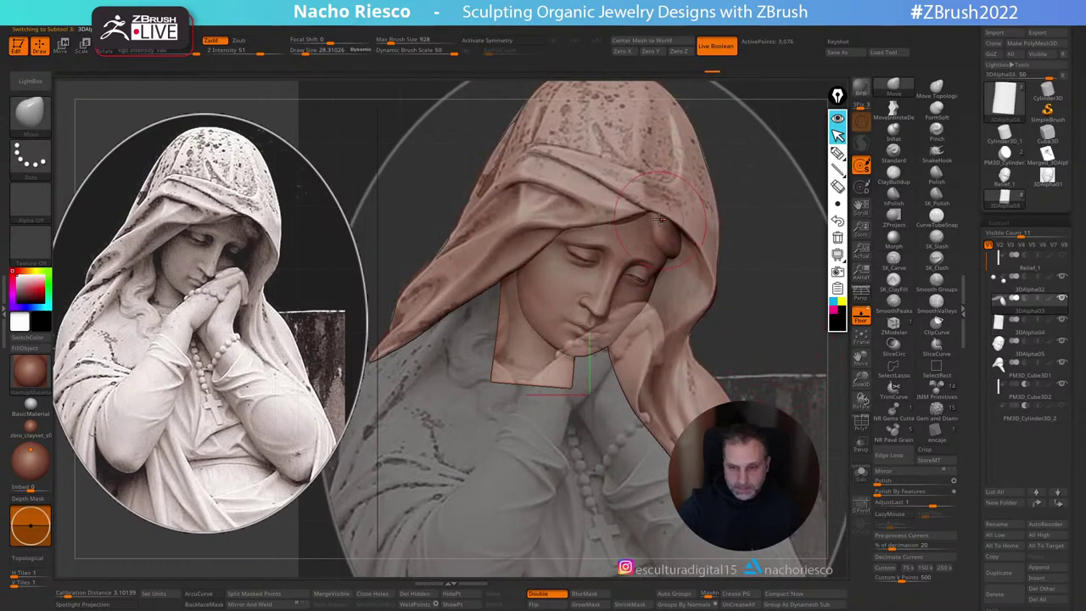
left_click_drag(731, 292, 747, 213)
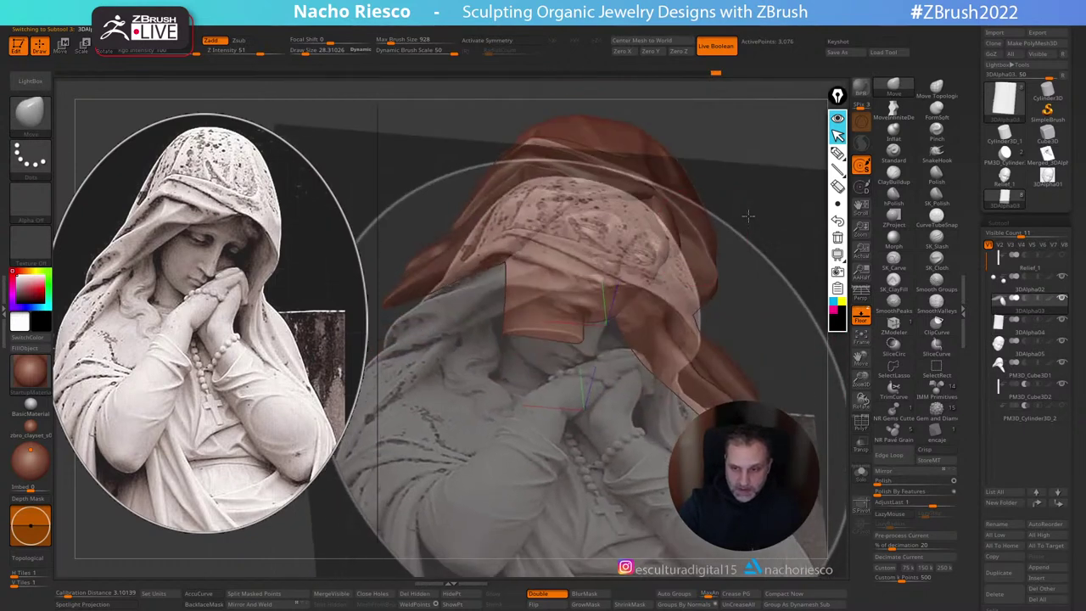
key("s")
left_click_drag(682, 234, 674, 233)
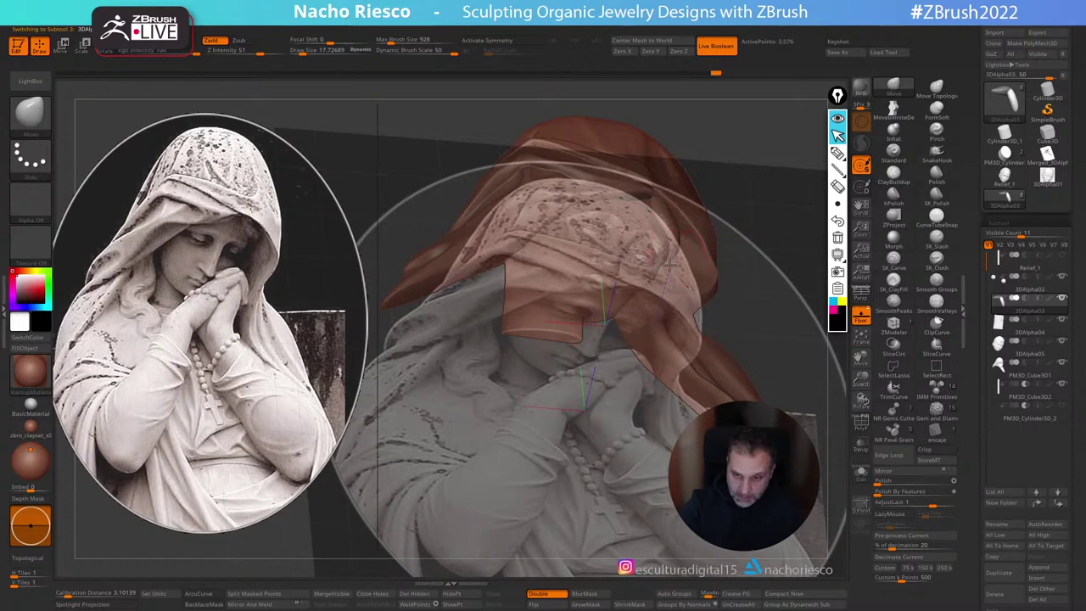
left_click_drag(784, 255, 728, 274)
Step: Hide the reference photo and select the neck subtool 3DAlpha04
key("shift+p")
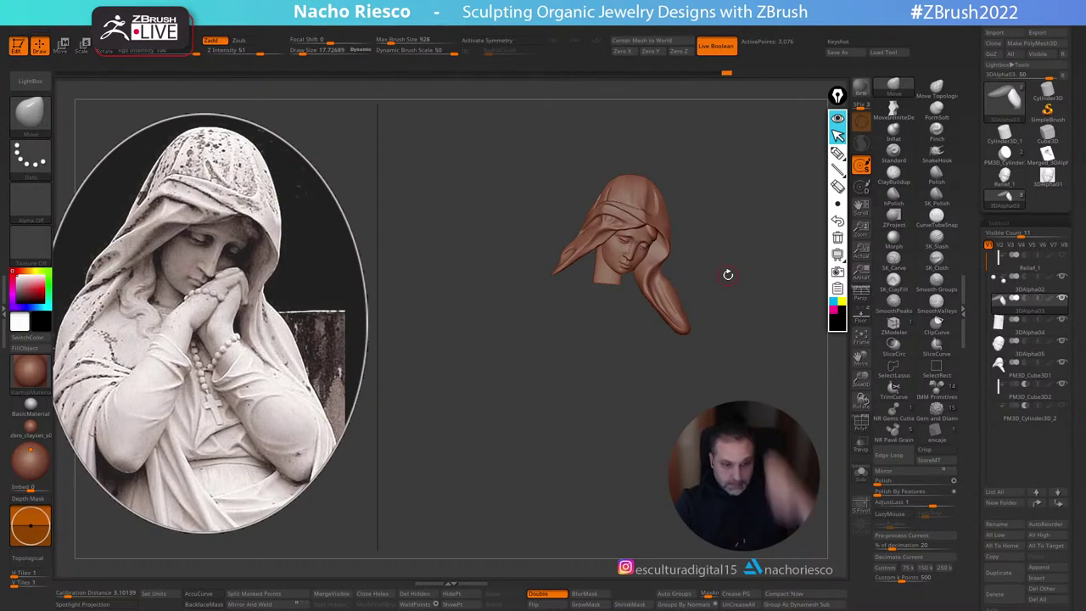
mouse_move(747, 356)
left_mouse_down()
mouse_move(695, 339)
mouse_move(743, 355)
mouse_move(750, 346)
left_mouse_up()
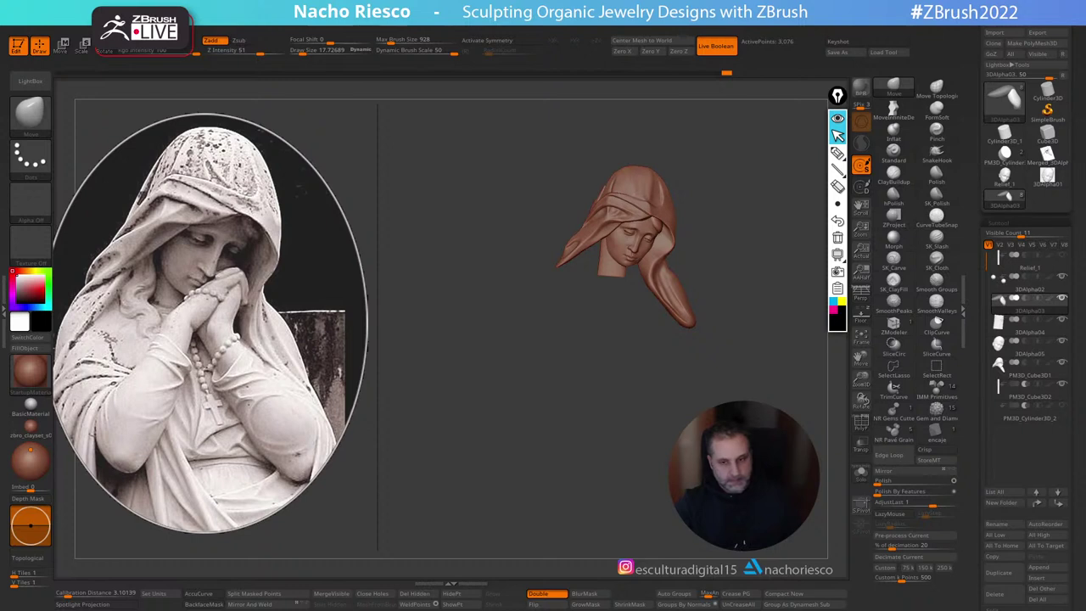
left_click(1018, 332)
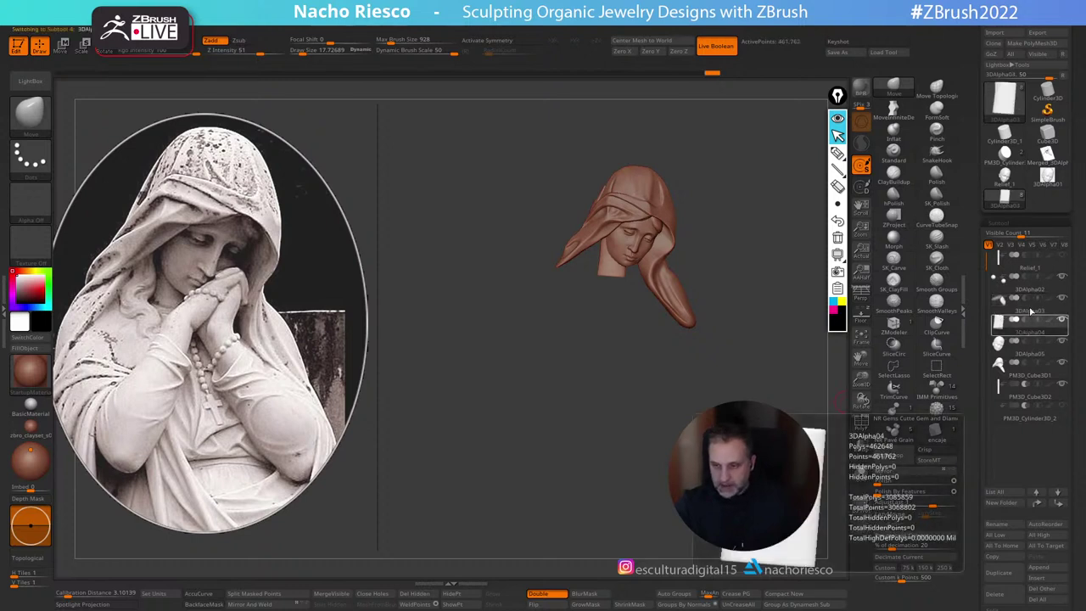
Step: Select the Relief_1 plate, isolate it with its wireframe shown, and split its faces into polygroups by normals
left_click(1022, 266)
left_click(861, 442)
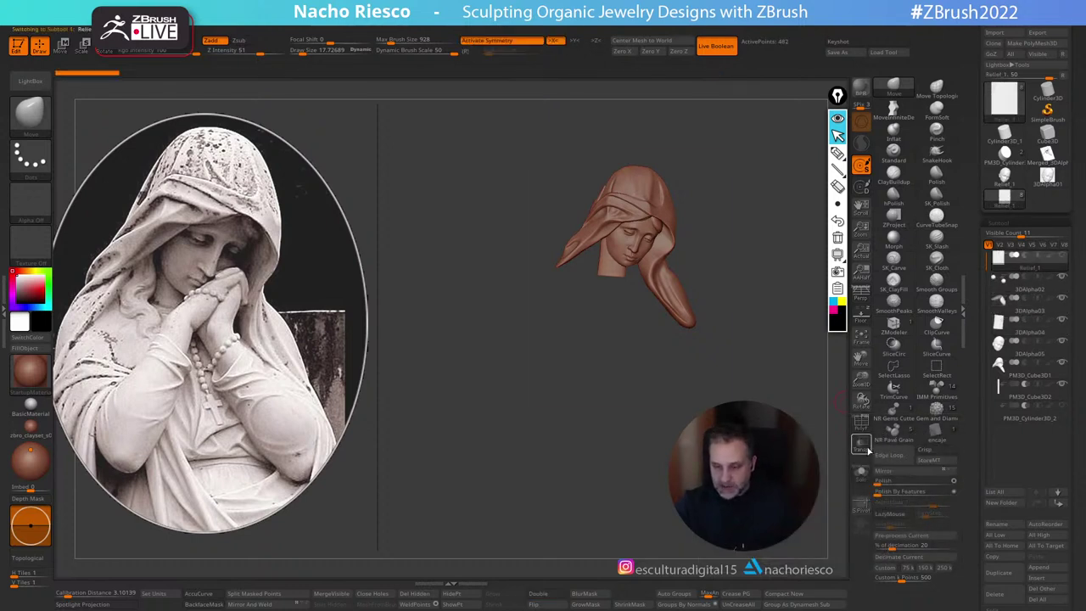
left_click(864, 424)
left_click_drag(818, 446, 802, 519)
left_click(856, 419)
left_click(864, 479)
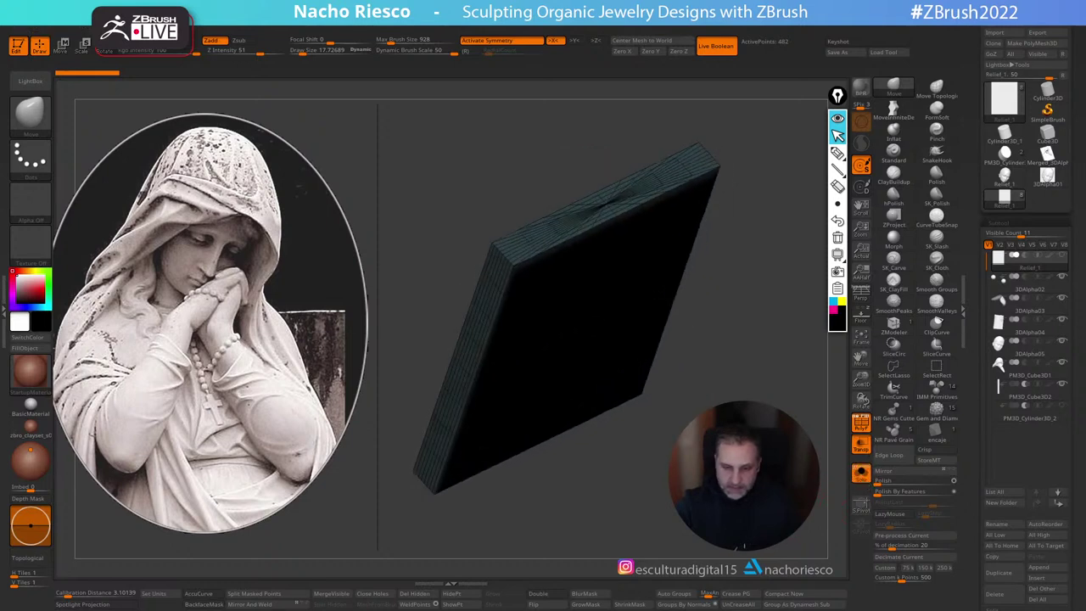
left_click(685, 604)
Step: Remesh the plate twice with ZRemesher using KeepGroups, the Double polygon option and an AdaptiveSize of 0
scroll(994, 517, "down", 5)
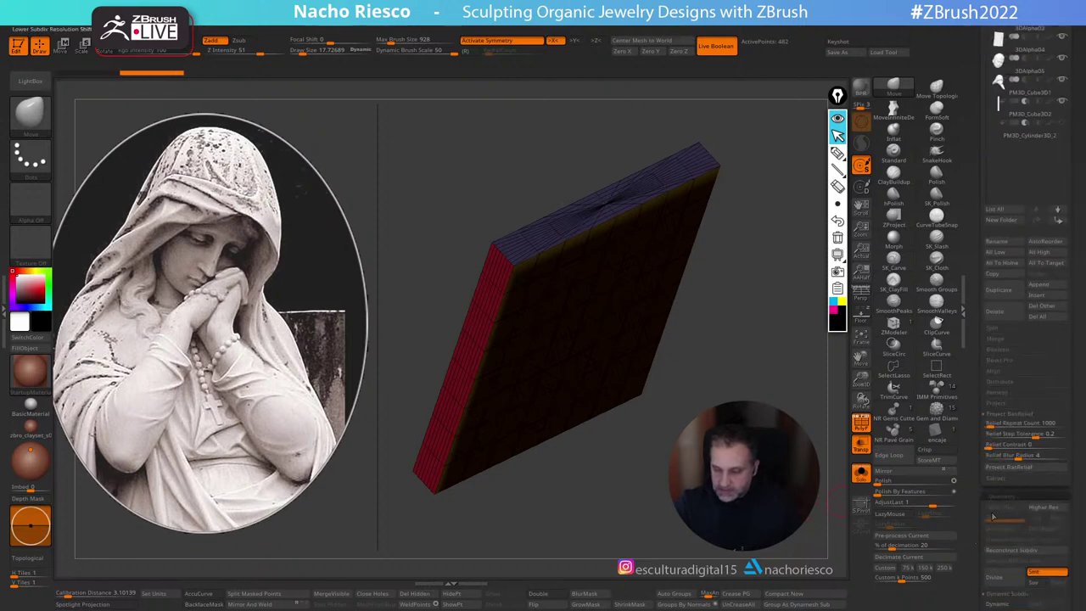
scroll(1000, 516, "down", 3)
scroll(1005, 526, "down", 2)
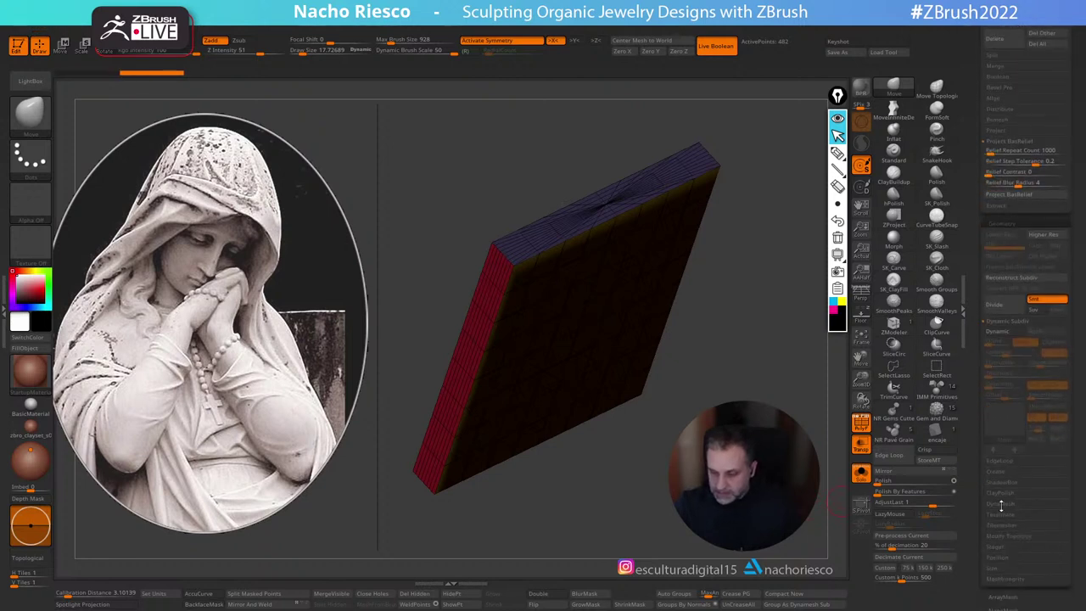
left_click(1018, 524)
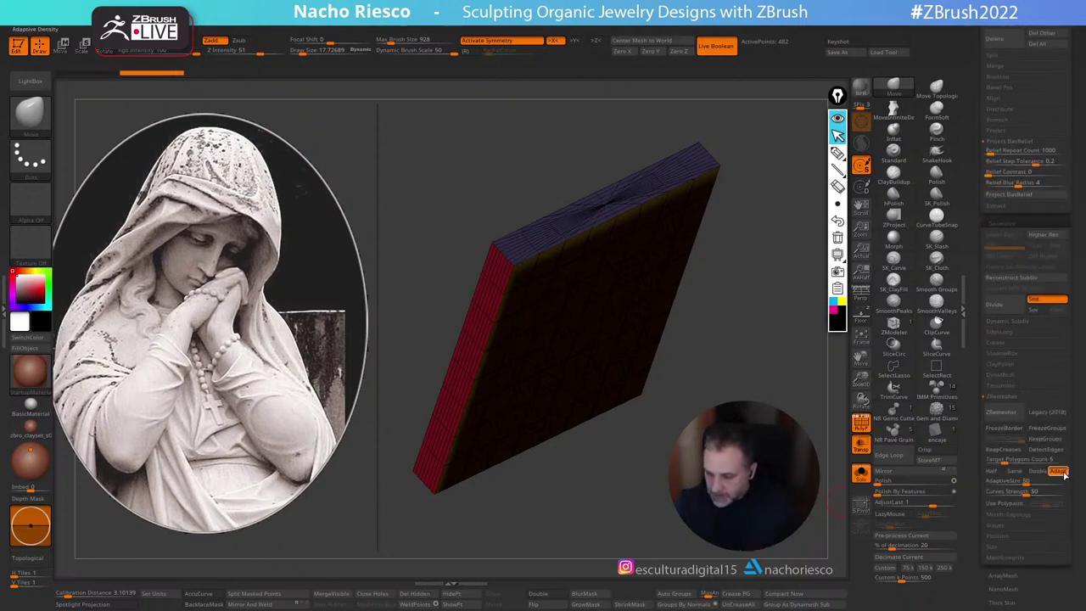
left_click(1001, 413)
left_click(1003, 415)
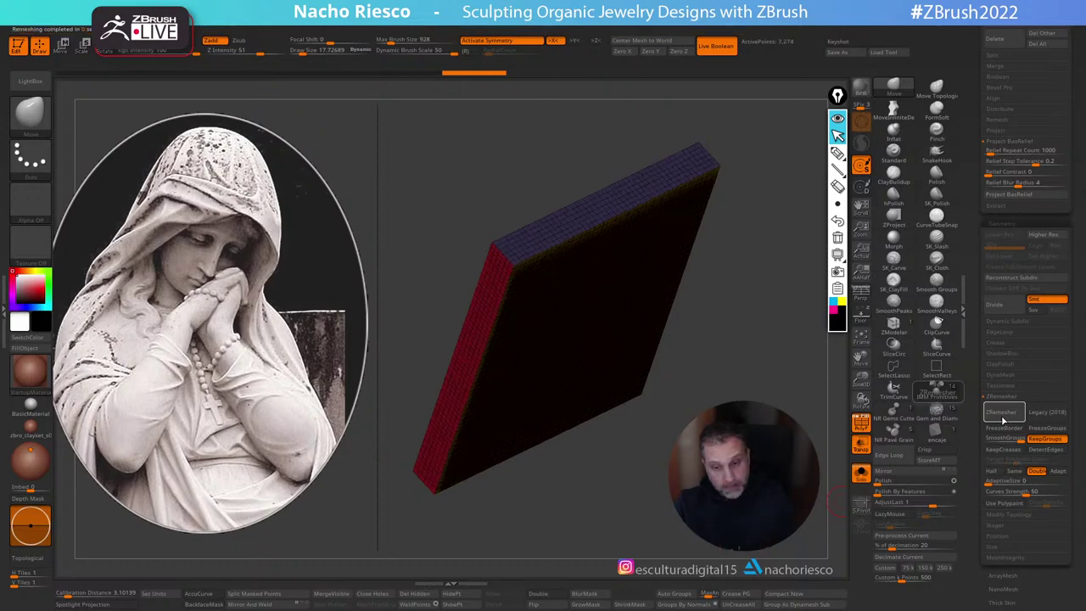
Step: Turn off the wireframe, transparency and isolation, and show the reference photo behind the front view of the relief
left_click(864, 425)
left_click(862, 445)
left_click(862, 474)
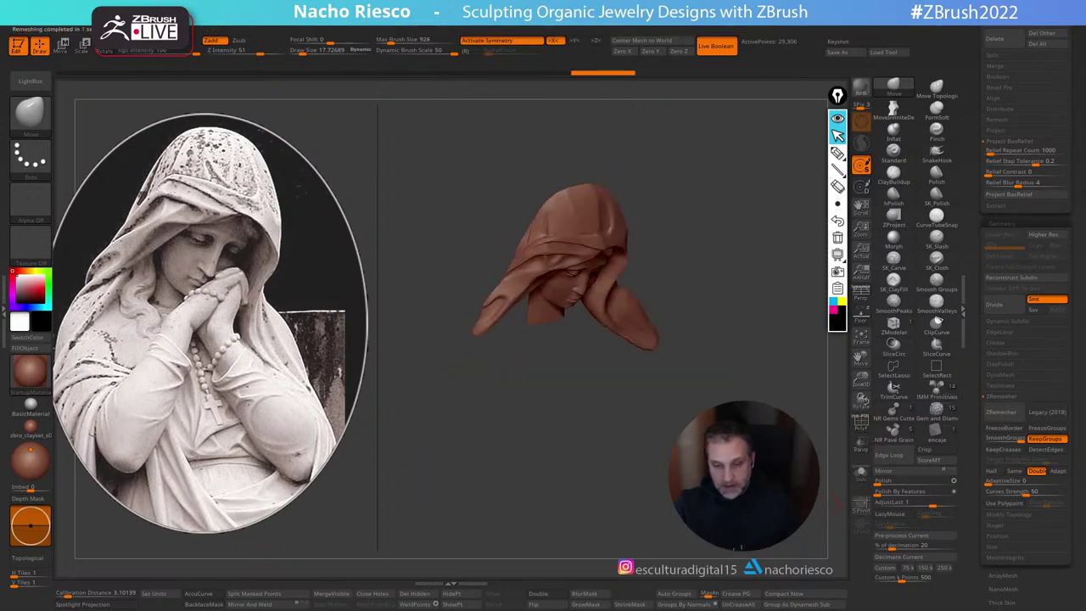
left_click_drag(836, 507, 863, 472)
left_click(862, 316)
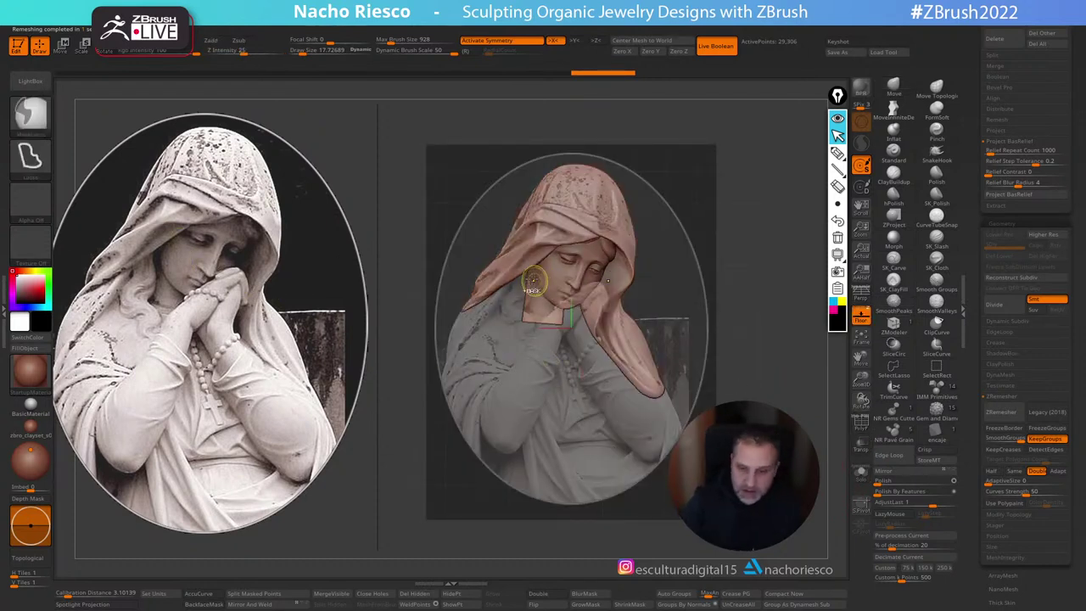
mouse_move(519, 316)
left_mouse_down("ctrl")
mouse_move(509, 499)
mouse_move(564, 515)
mouse_move(637, 491)
mouse_move(677, 440)
mouse_move(607, 275)
mouse_move(543, 297)
left_mouse_up("ctrl")
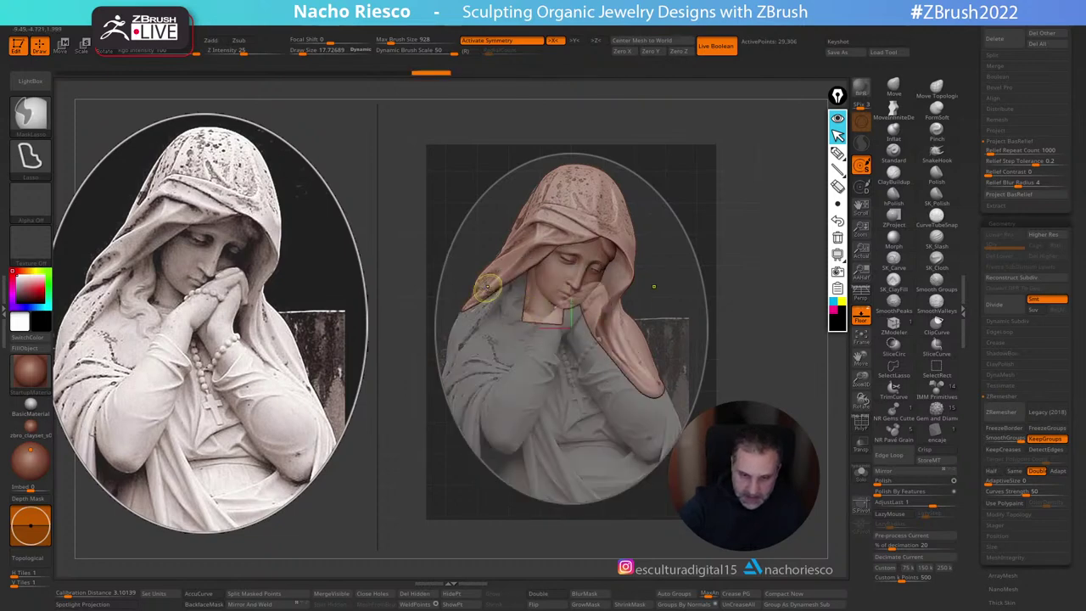
left_click(860, 315)
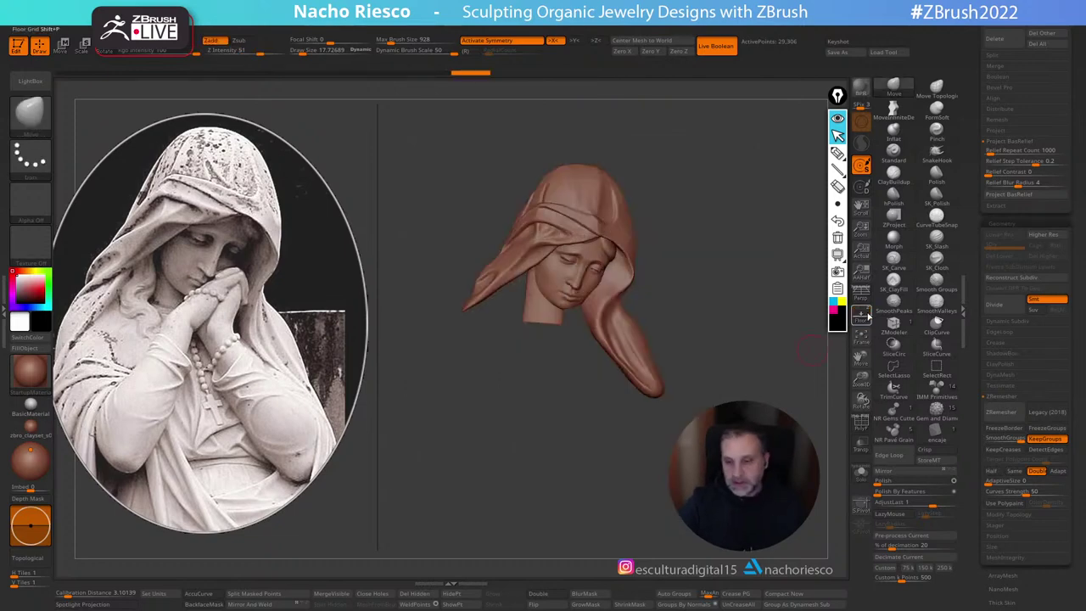
left_click_drag(783, 407, 786, 408)
mouse_move(823, 448)
left_mouse_down()
mouse_move(843, 448)
mouse_move(828, 445)
left_mouse_up()
Step: Isolate the plate over the reference photo and, with symmetry off, lasso-mask the statue's body silhouette from the neck area down
left_click(861, 316)
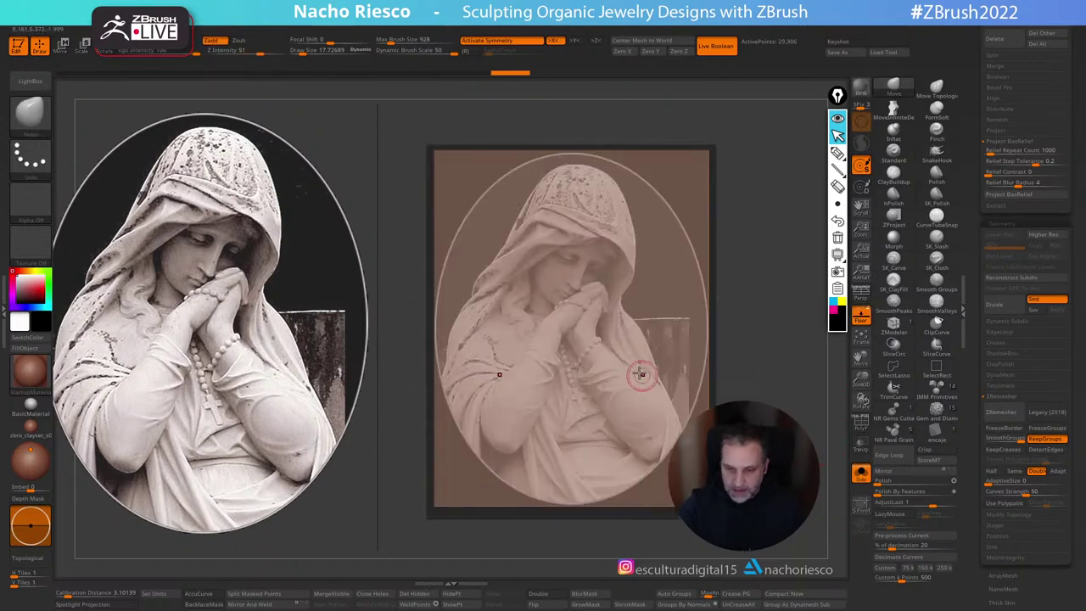
key("ctrl")
key("ctrl")
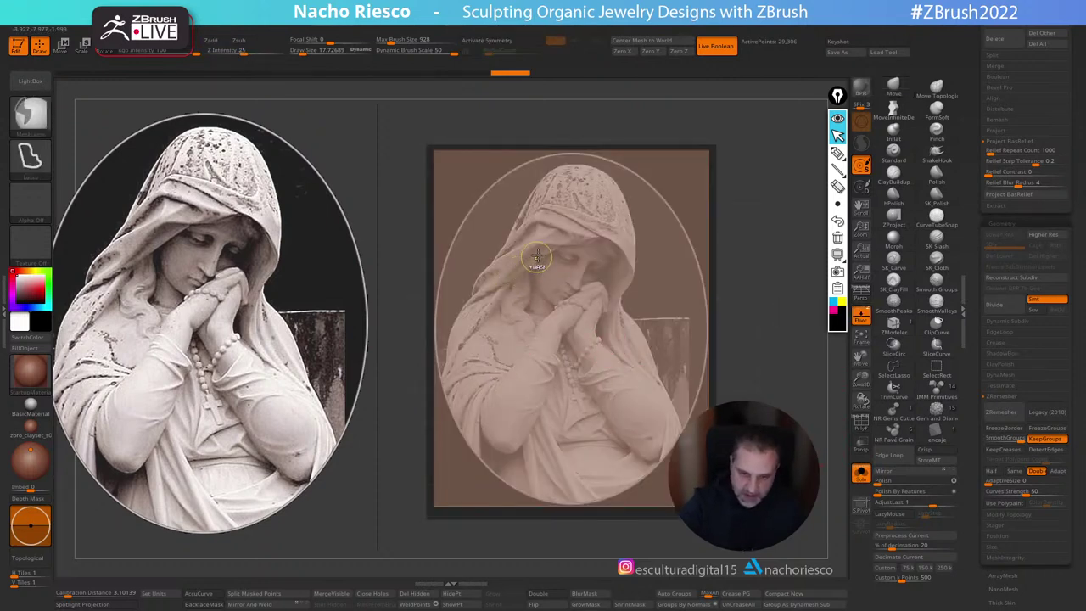
mouse_move(492, 284)
left_mouse_down("ctrl")
mouse_move(454, 317)
mouse_move(436, 378)
mouse_move(454, 472)
mouse_move(602, 520)
mouse_move(669, 475)
mouse_move(675, 443)
mouse_move(660, 377)
mouse_move(617, 301)
left_mouse_up("ctrl")
left_click_drag(584, 269, 566, 258, "ctrl")
left_click(861, 315)
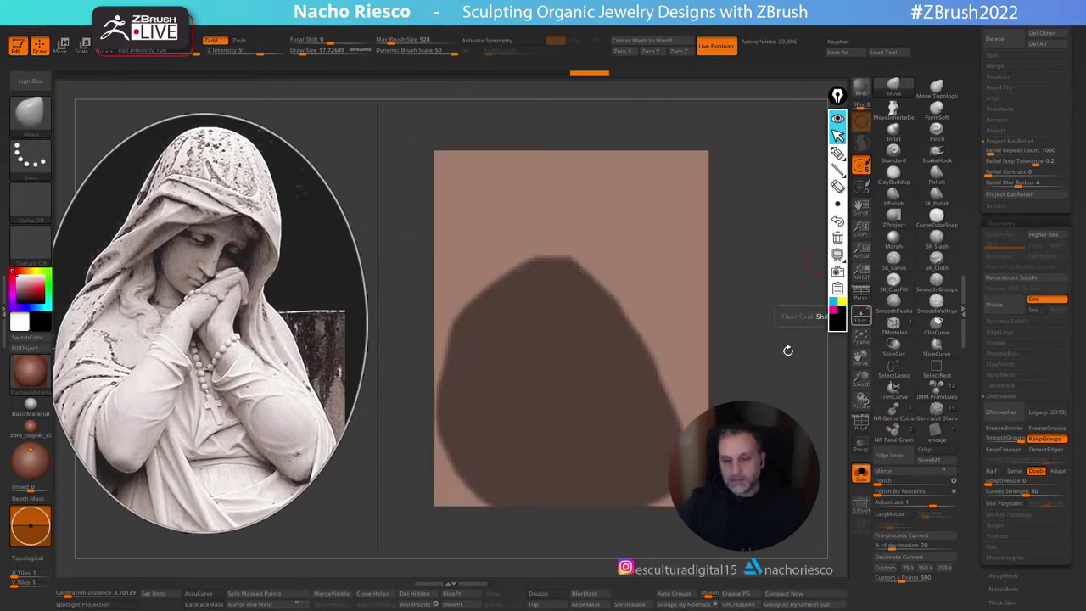
Step: Extract the masked body silhouette as a new piece with a thickness of 0.02 and accept the extraction
left_click_drag(763, 386, 976, 349)
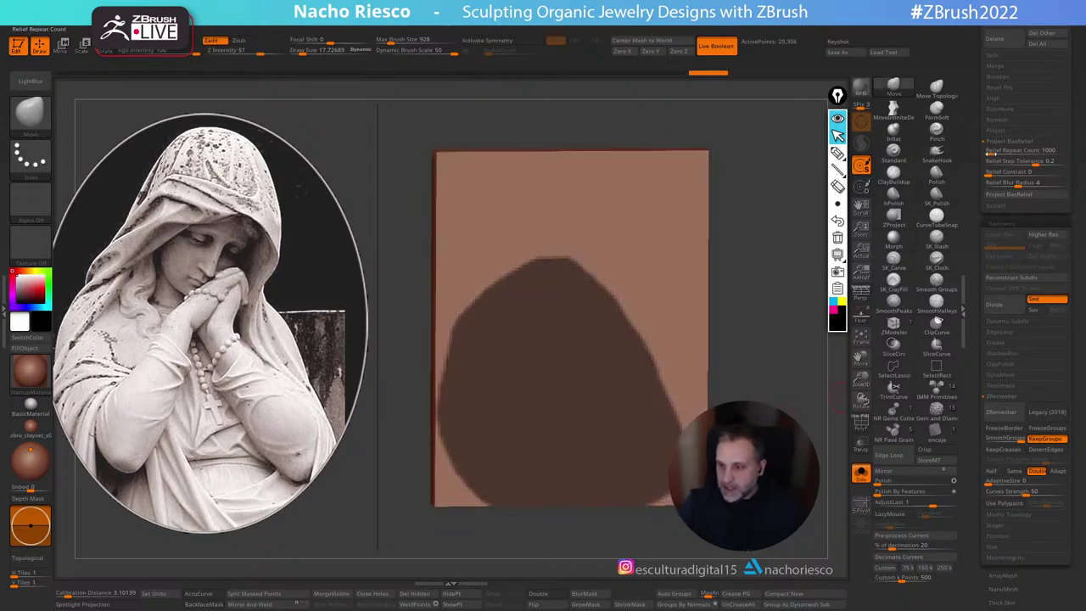
left_click(994, 205)
left_click(994, 167)
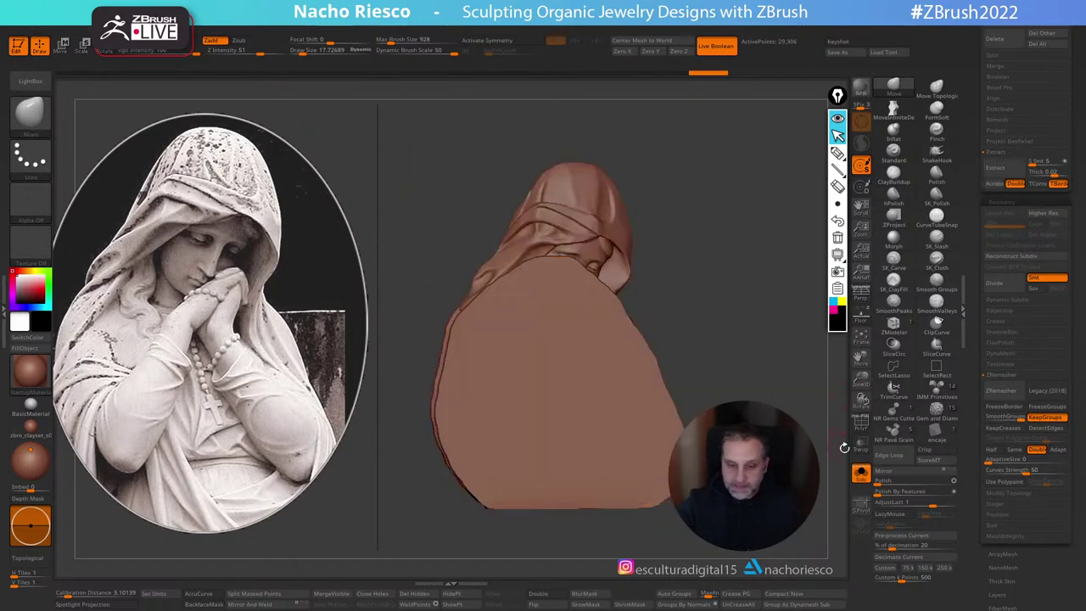
left_click(995, 184)
left_click_drag(819, 351, 844, 356)
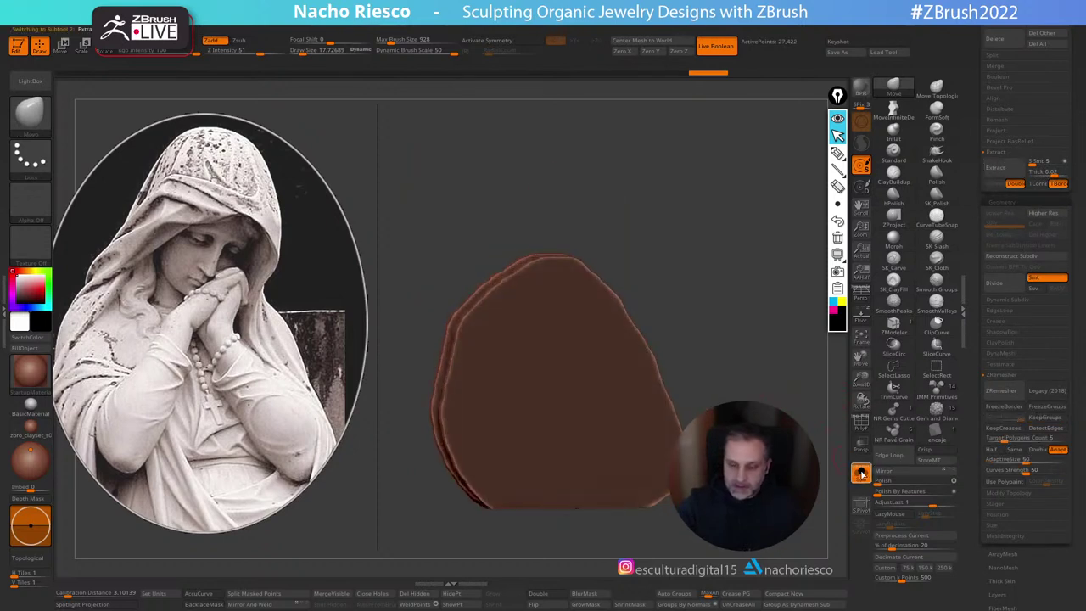
Step: Isolate the extracted body piece, mask its front slab from the side, and try deleting the unmasked geometry
left_click(861, 474)
left_click_drag(827, 456, 820, 498)
left_click(864, 480)
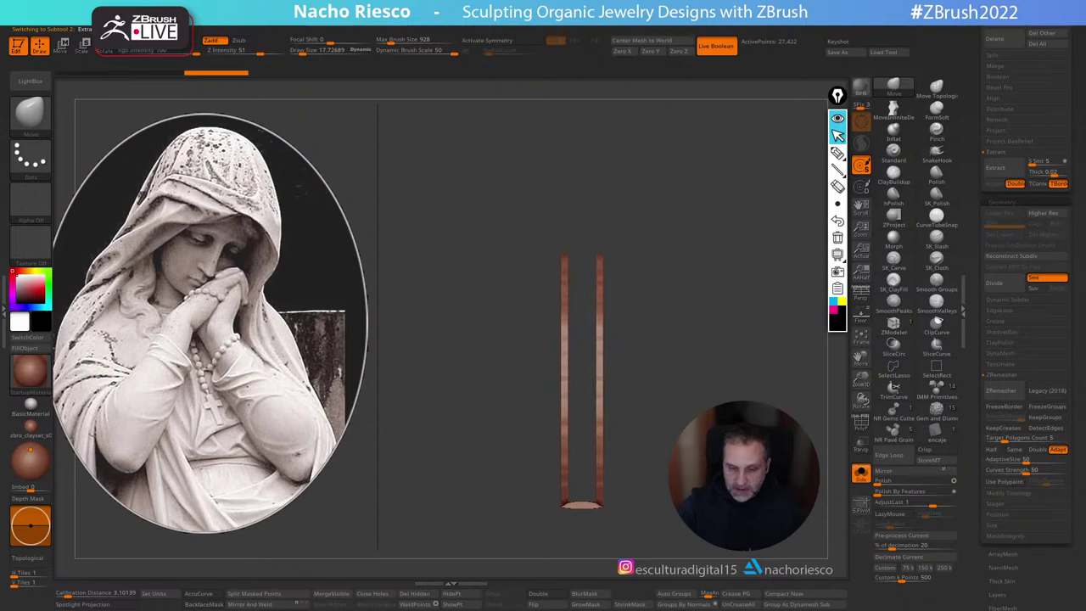
left_click_drag(718, 362, 703, 330, "alt")
mouse_move(687, 204)
left_mouse_down("ctrl")
mouse_move(618, 160)
mouse_move(574, 268)
mouse_move(568, 499)
left_mouse_up("ctrl")
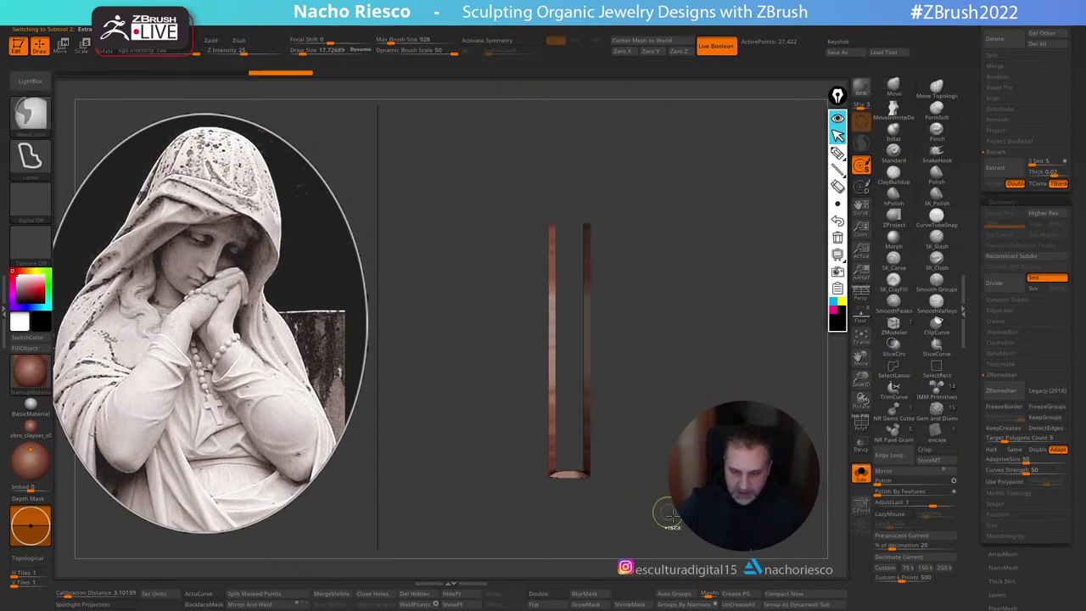
left_click(454, 594)
left_click(415, 594)
left_click_drag(543, 522, 661, 517)
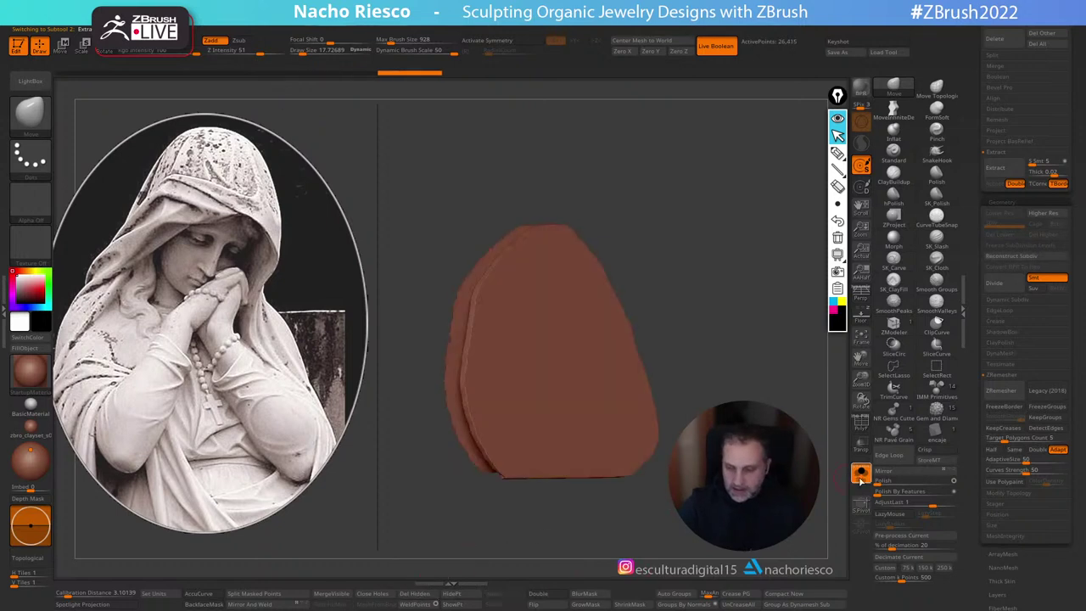
Step: Mask the front body slab again, hide and delete the remaining slab, and bring the other relief pieces back into view
left_click_drag(679, 348, 695, 301)
mouse_move(678, 202)
left_mouse_down("ctrl")
mouse_move(597, 187)
mouse_move(572, 302)
mouse_move(592, 505)
left_mouse_up("ctrl")
left_click_drag(593, 510, 538, 514)
left_click_drag(667, 504, 656, 503)
left_click(457, 596)
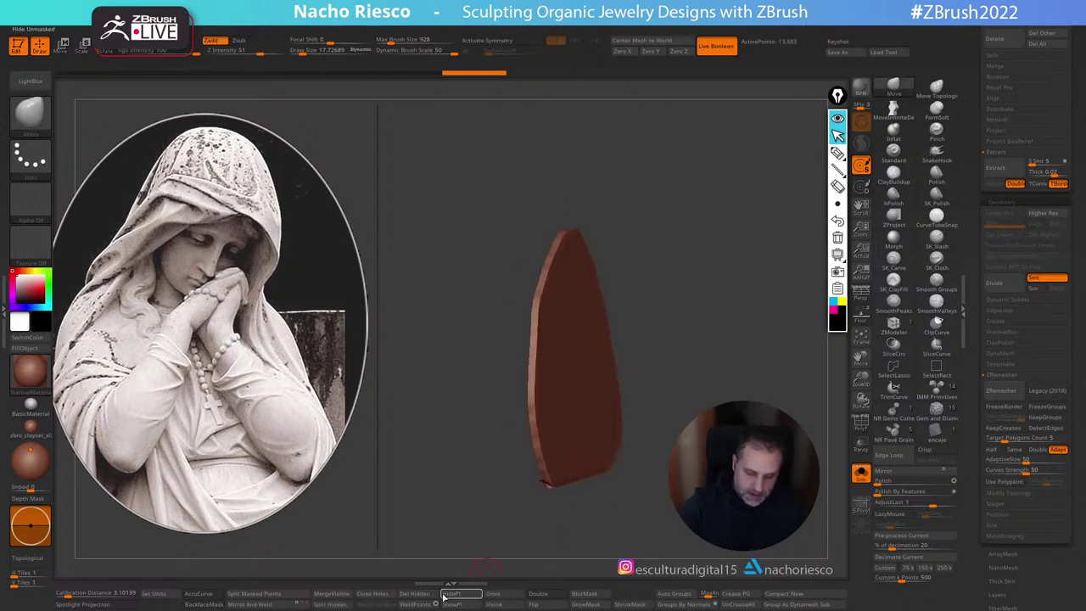
left_click(417, 595)
left_click(859, 474)
Step: Move the body slab backward in side view so it sits behind the face and veil
left_click_drag(802, 488, 768, 494)
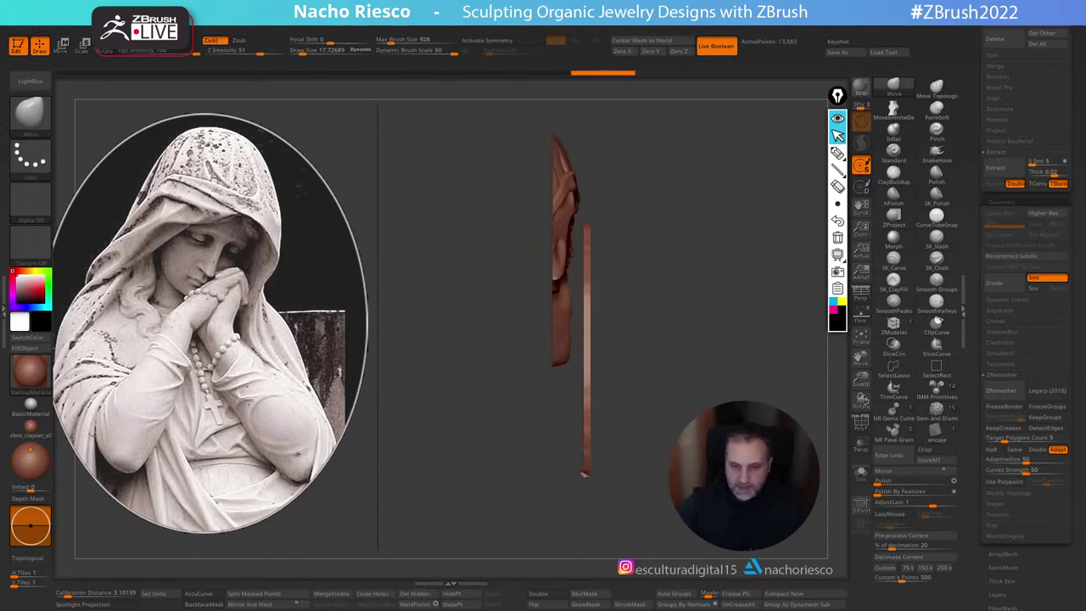
key("w")
left_click_drag(641, 295, 606, 294)
left_click_drag(681, 285, 626, 292)
key("q")
mouse_move(721, 339)
left_mouse_down()
mouse_move(733, 285)
mouse_move(752, 424)
mouse_move(779, 420)
left_mouse_up()
Step: Show the PM3D_Cylinder3D_2 subtool so the live boolean trims the body slab along the medallion's curved border
left_click_drag(972, 224, 973, 382)
left_click(1064, 343)
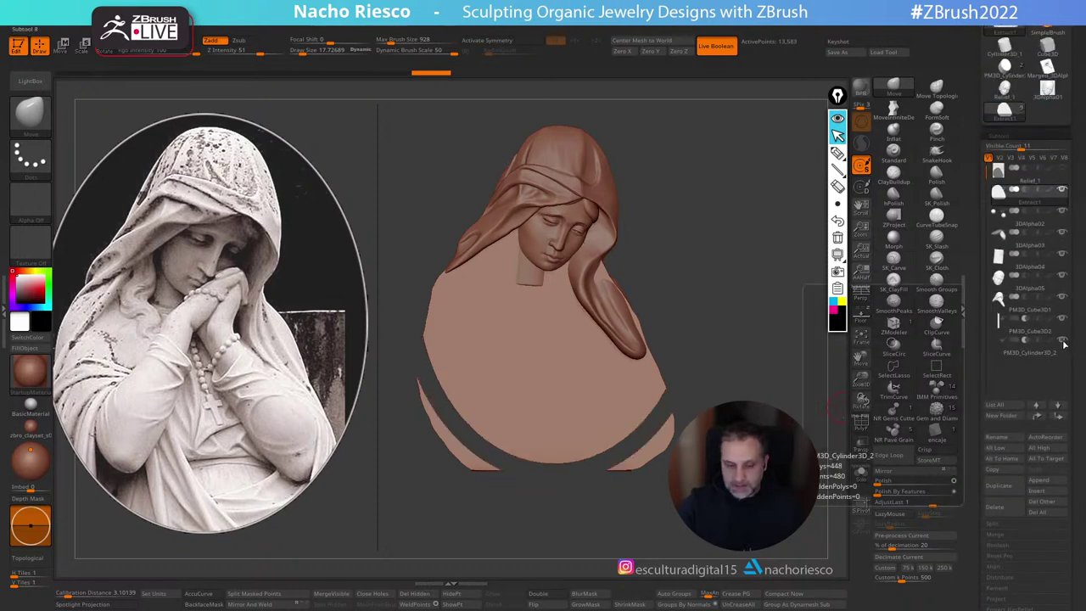
mouse_move(662, 477)
left_mouse_down()
mouse_move(689, 462)
mouse_move(660, 458)
mouse_move(661, 411)
left_mouse_up()
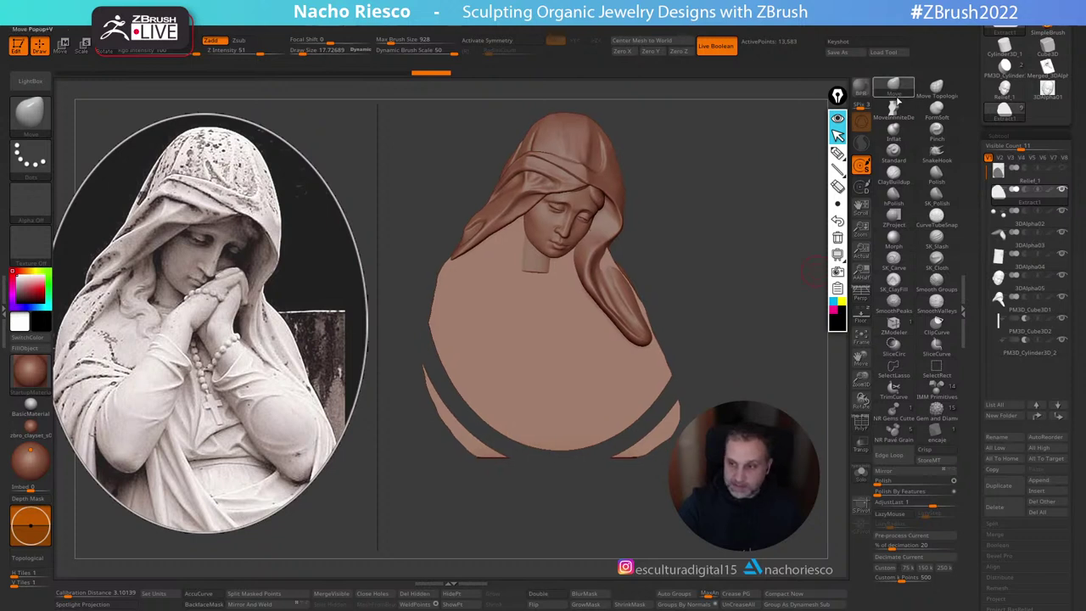
Step: Push the body slab's leftover lower corners inside the border curve using the MoveInfiniteDepth brush at a draw size of about 96.5
left_click(893, 110)
key("s")
mouse_move(642, 454)
left_mouse_down()
mouse_move(676, 427)
mouse_move(572, 435)
left_mouse_up()
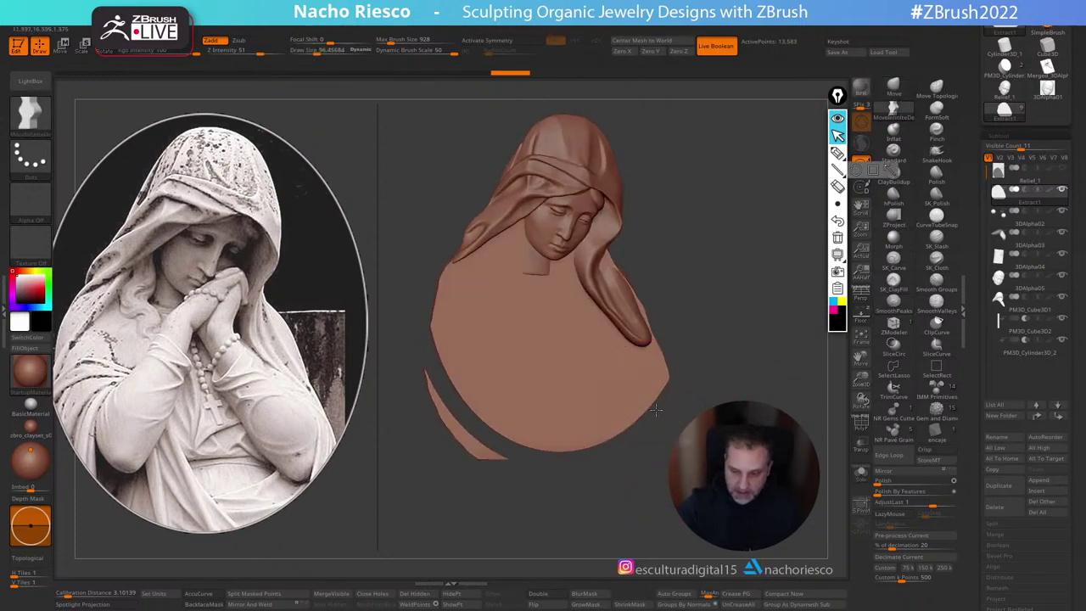
left_click_drag(448, 444, 468, 434)
left_click_drag(469, 434, 446, 402)
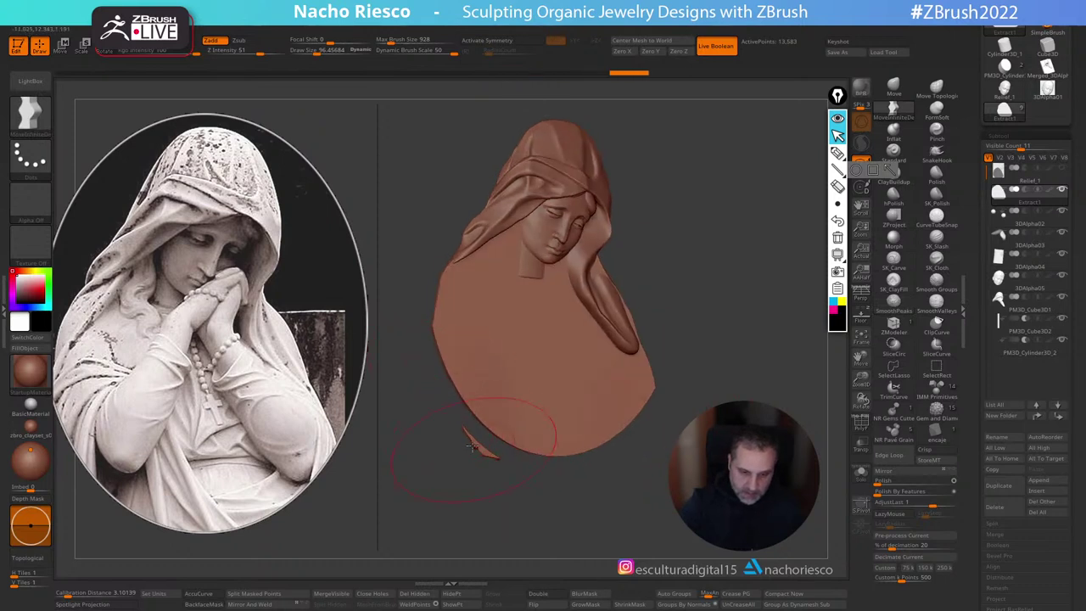
mouse_move(483, 458)
left_mouse_down()
mouse_move(545, 517)
mouse_move(726, 337)
mouse_move(718, 238)
mouse_move(515, 339)
mouse_move(644, 282)
left_mouse_up()
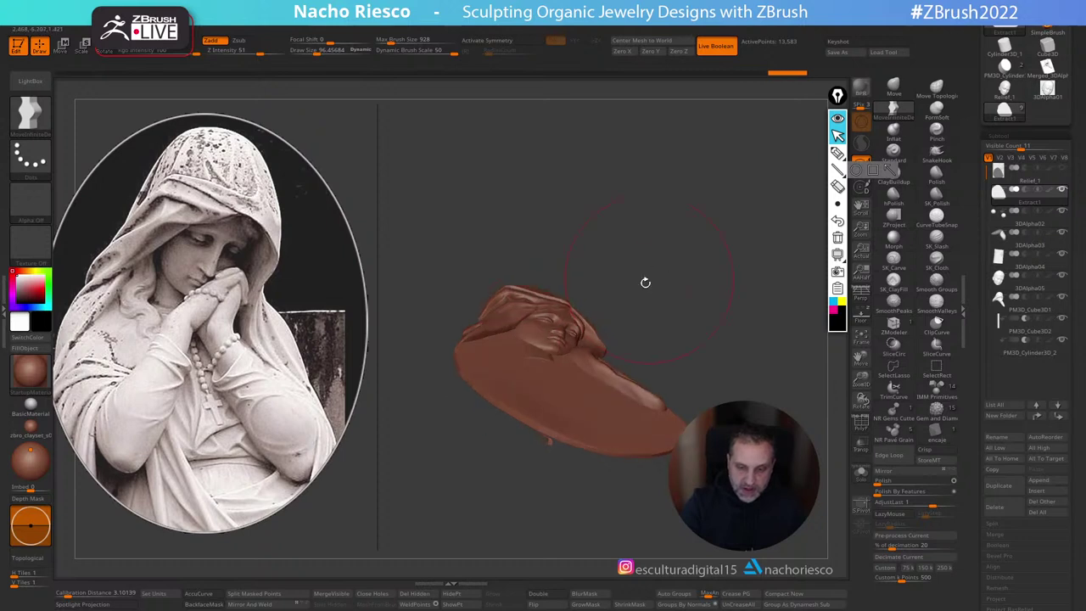
left_click_drag(563, 371, 694, 221)
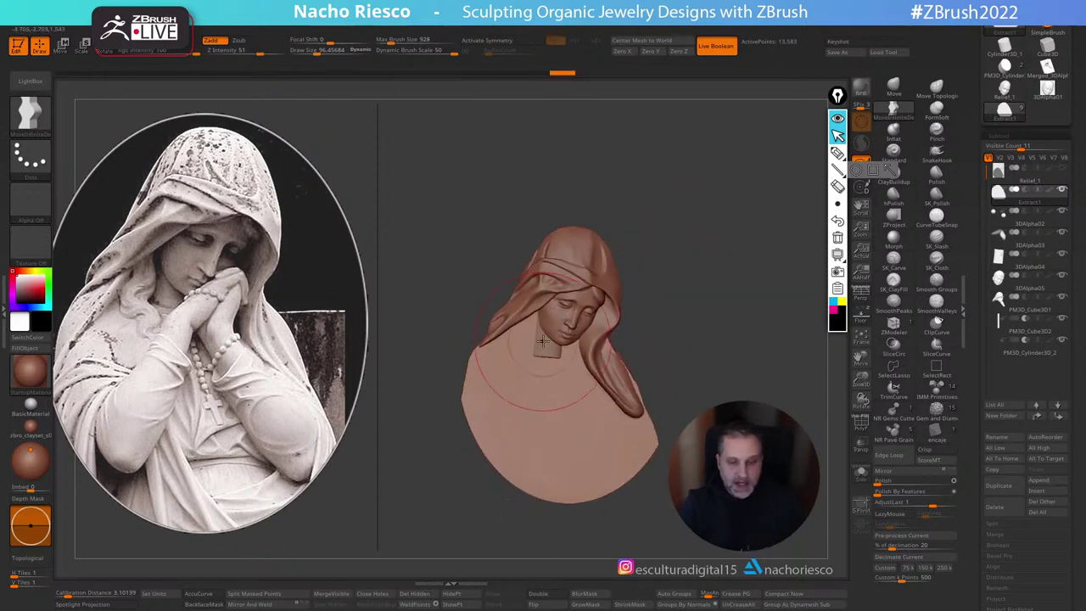
left_click_drag(694, 234, 730, 272)
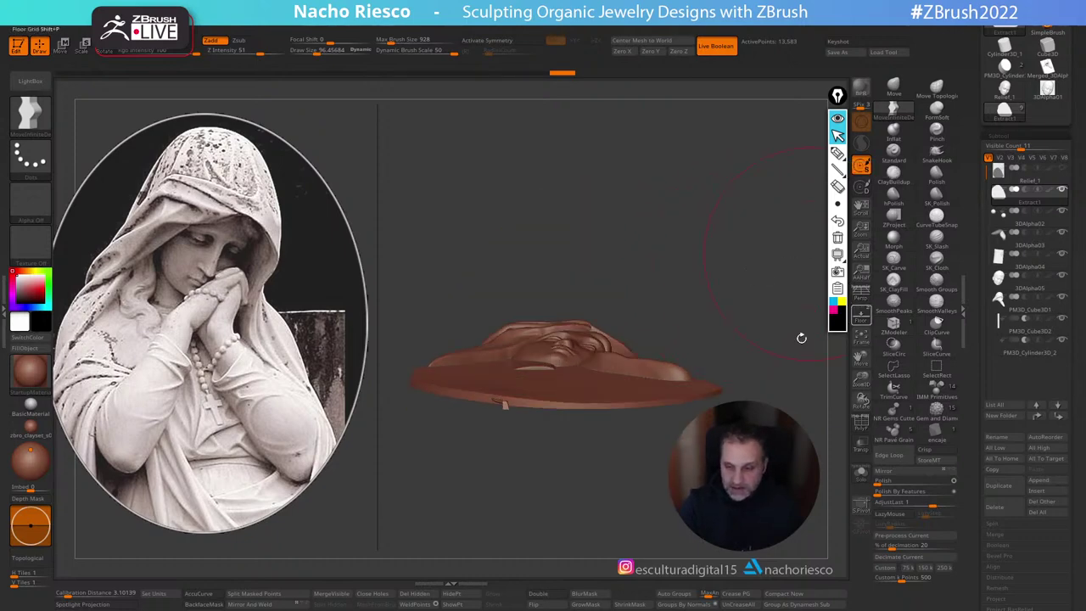
left_click_drag(802, 337, 806, 366)
Step: Compare with the reference photo, select the neck, and adjust its edge under the veil using the Move brush at about 50.6
left_click(862, 314)
left_click_drag(778, 294, 768, 355)
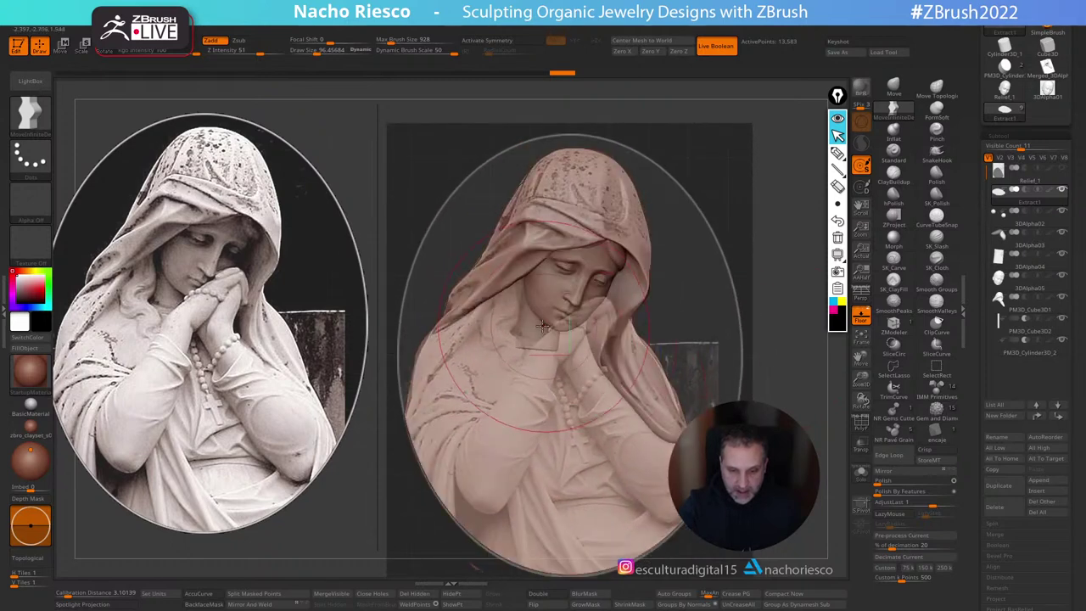
key("s")
left_click_drag(541, 325, 526, 325)
key("b")
key("m")
key("v")
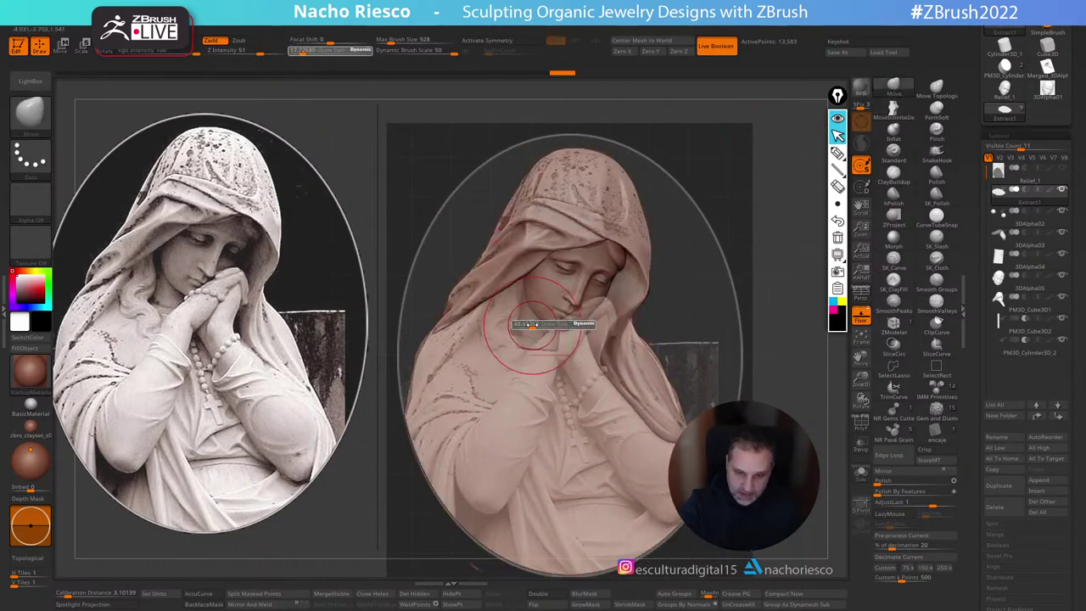
left_click(526, 325, "alt")
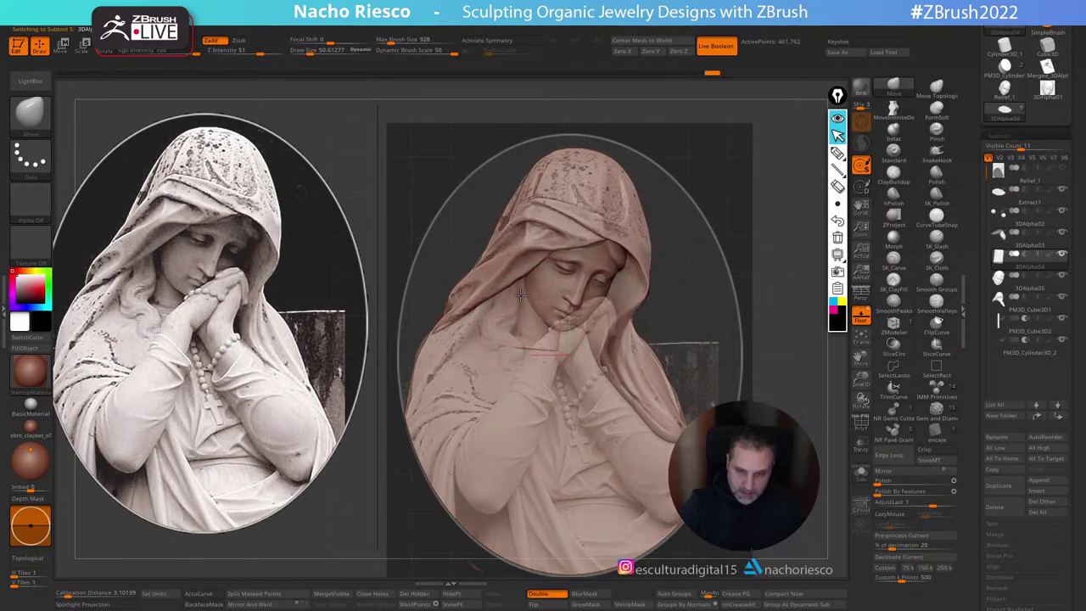
left_click(861, 316)
left_click_drag(799, 323, 803, 242)
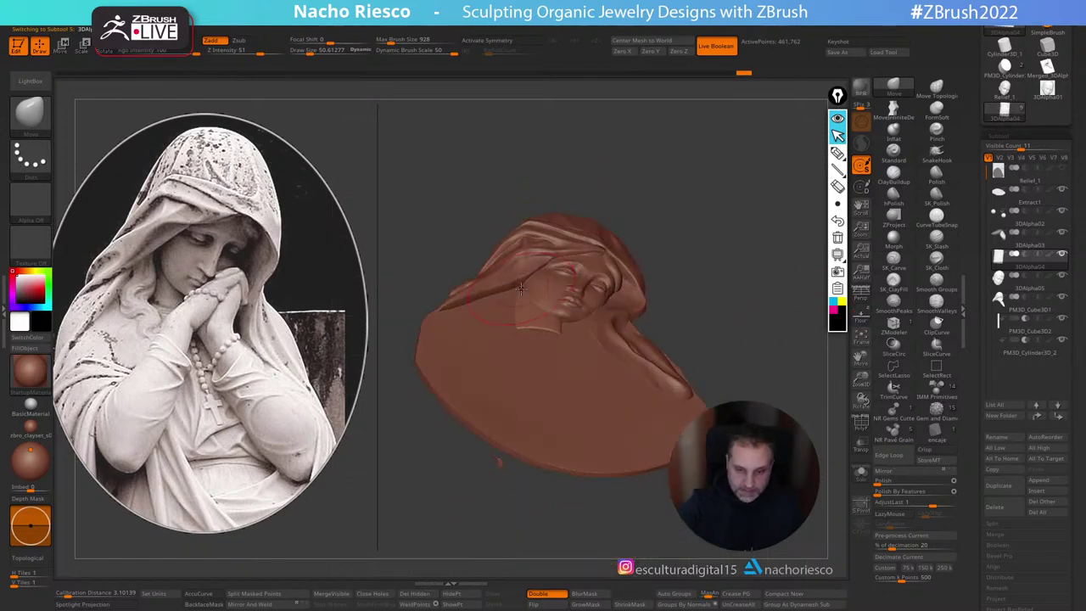
left_click_drag(531, 279, 555, 258)
mouse_move(717, 227)
left_mouse_down()
mouse_move(707, 277)
mouse_move(724, 317)
mouse_move(729, 281)
mouse_move(743, 310)
left_mouse_up()
Step: Select the body slab Extract1 and check its outline against the reference photo, hiding the photo when done
left_click(637, 309, "alt")
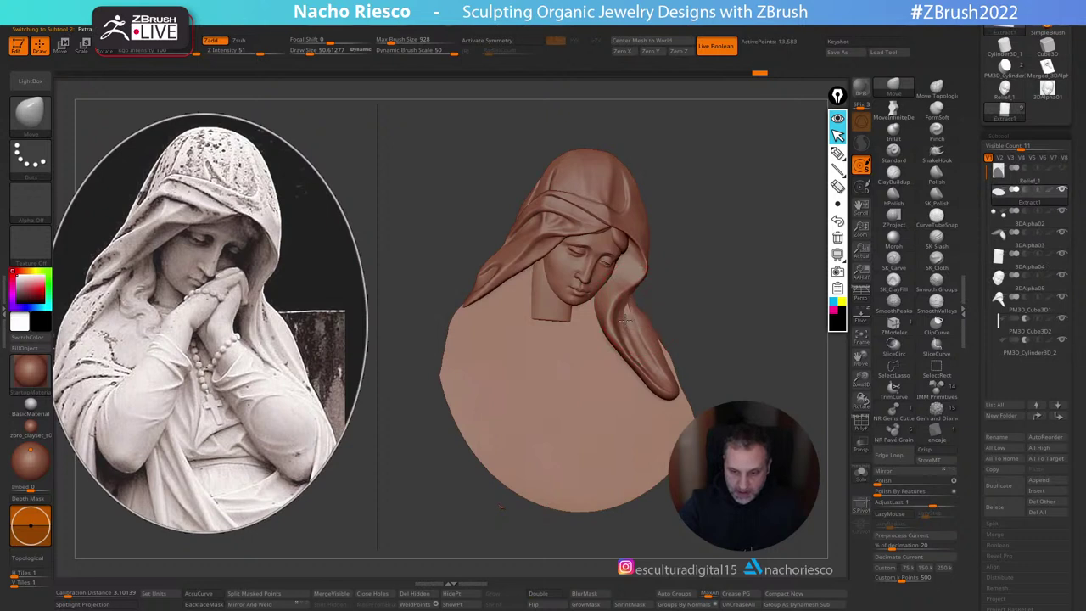
left_click(862, 319)
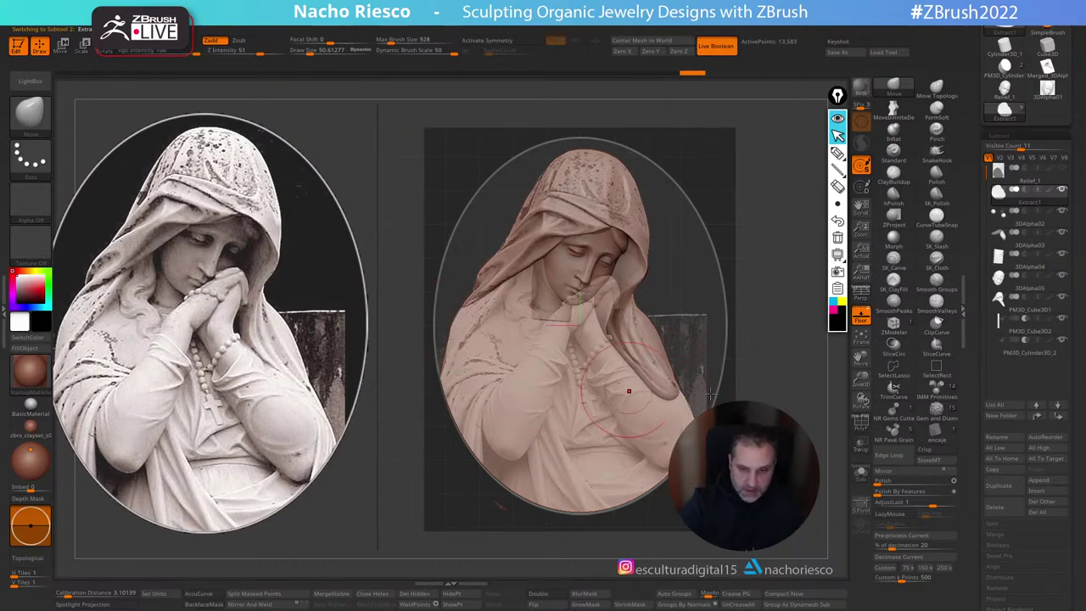
left_click(864, 316)
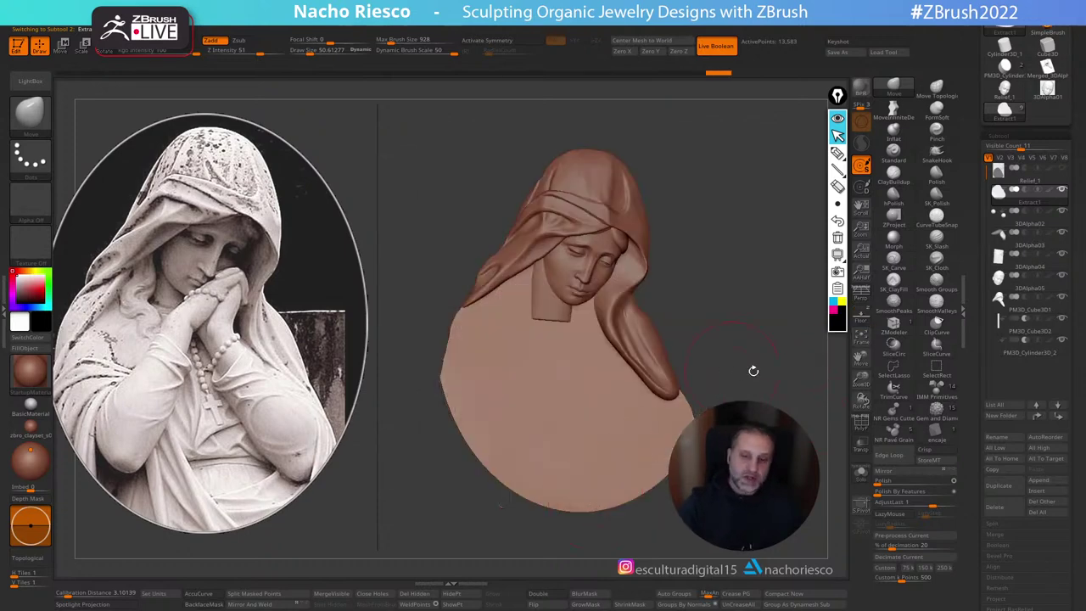
Step: Overlay the reference photo to compare the body slab's outline with the statue, and hide it when done
mouse_move(753, 371)
left_mouse_down()
mouse_move(814, 368)
mouse_move(710, 381)
mouse_move(659, 429)
mouse_move(758, 351)
left_mouse_up()
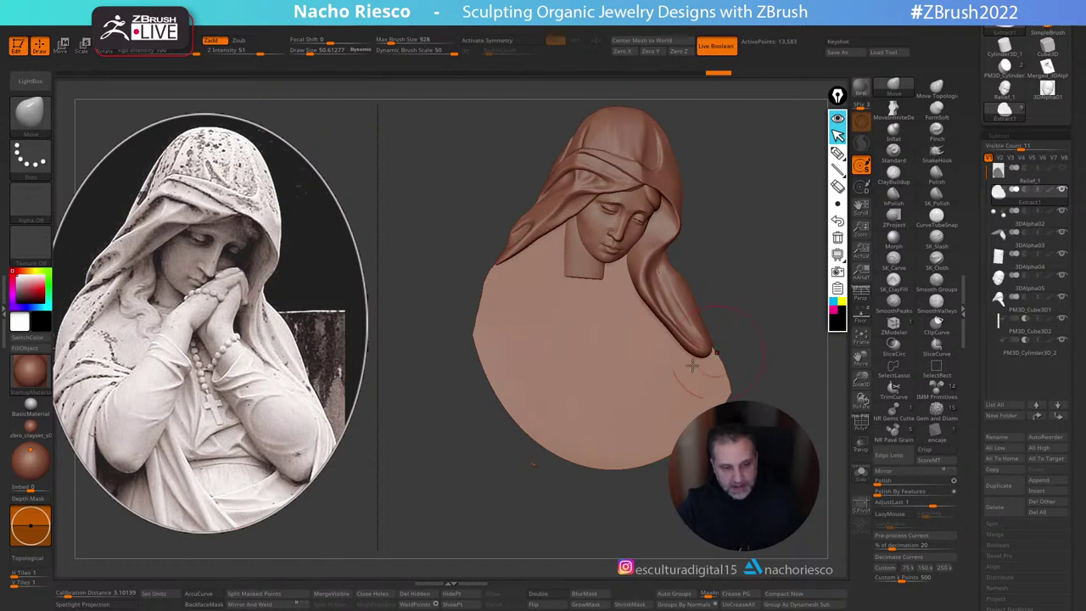
mouse_move(766, 291)
left_mouse_down()
mouse_move(775, 322)
mouse_move(763, 344)
left_mouse_up()
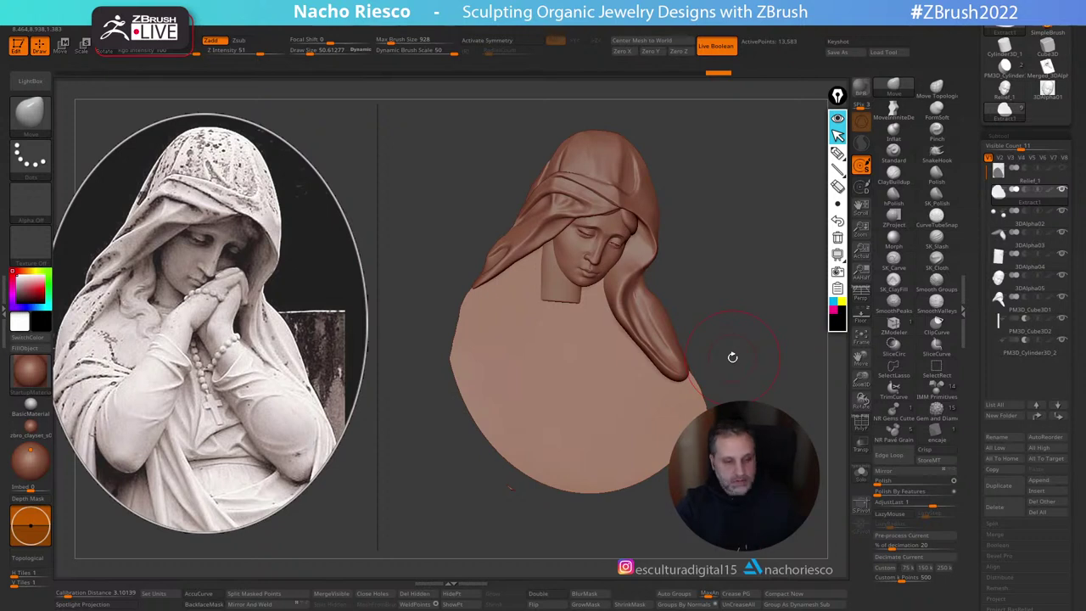
key("shift+p")
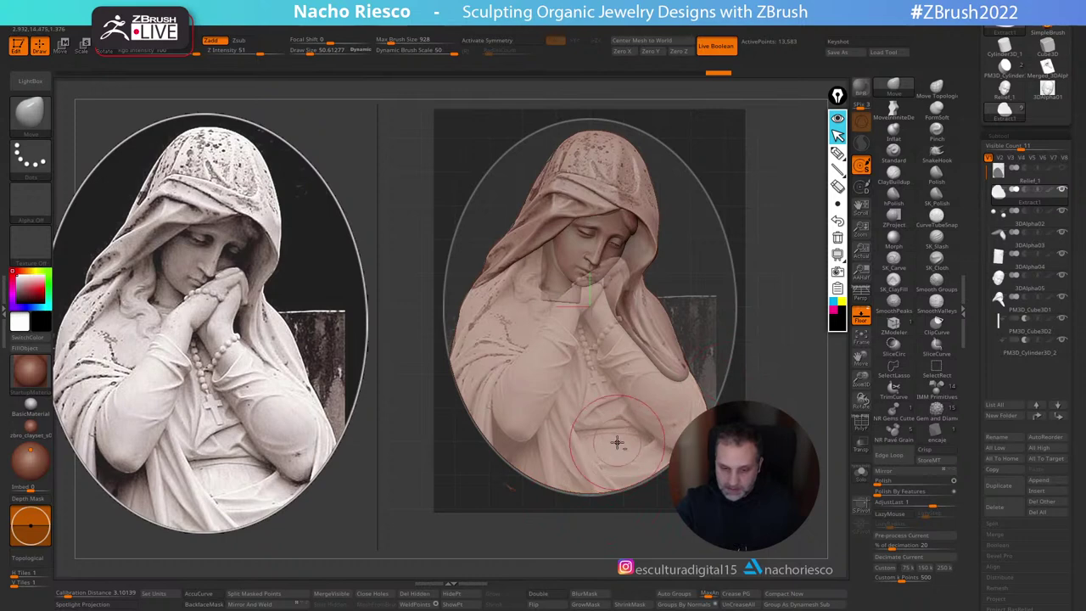
left_click(861, 315)
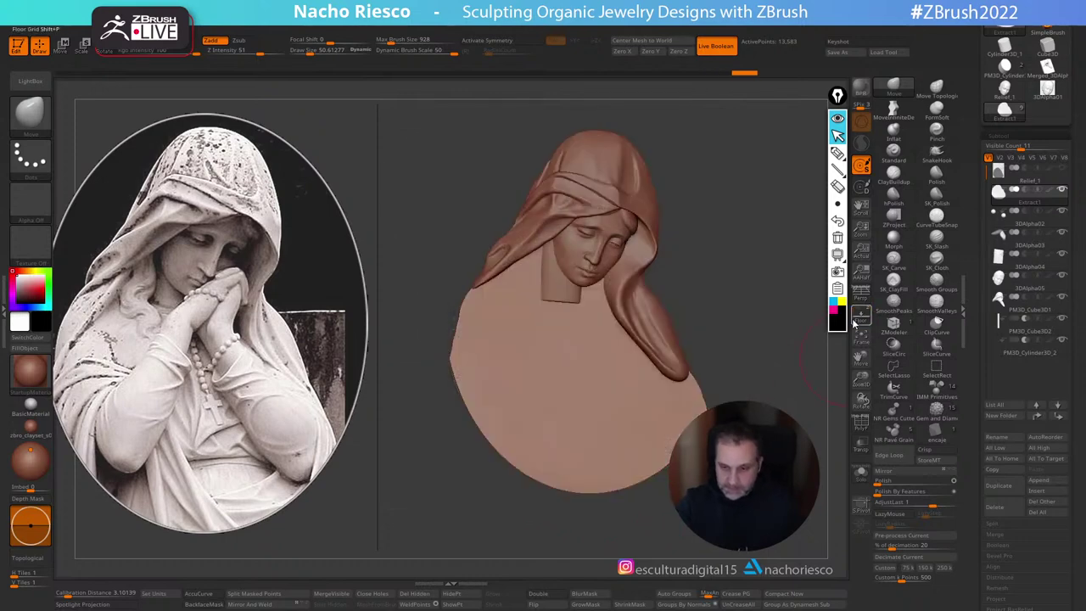
Step: Isolate the body slab and thicken it by moving its back face backward along the depth axis, clearing the mask when done
left_click(860, 474)
left_click_drag(758, 475, 622, 481)
left_click(415, 594)
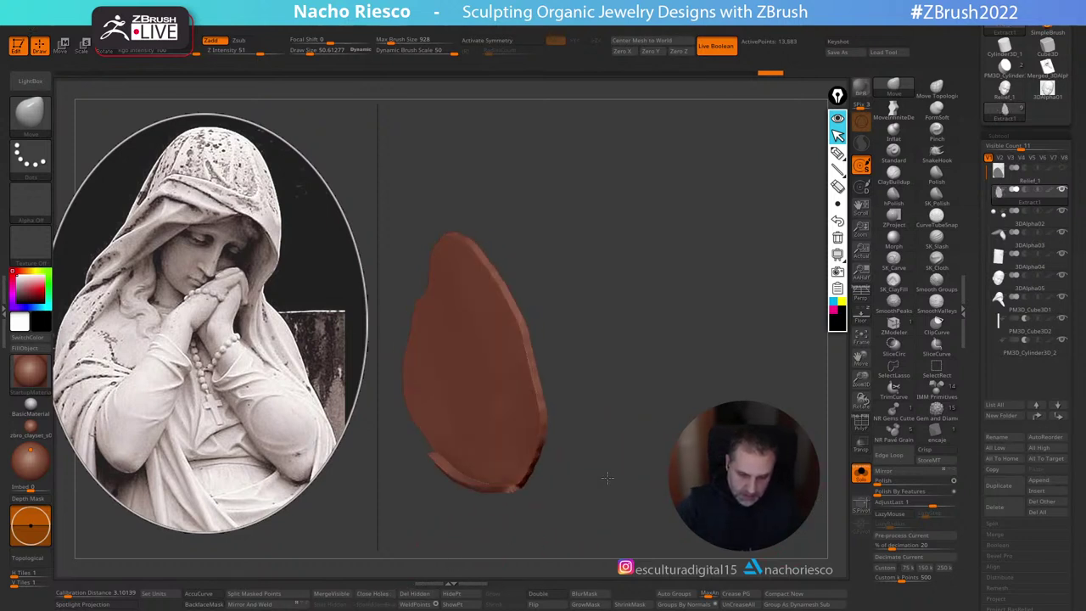
left_click_drag(607, 409, 617, 399)
key("w")
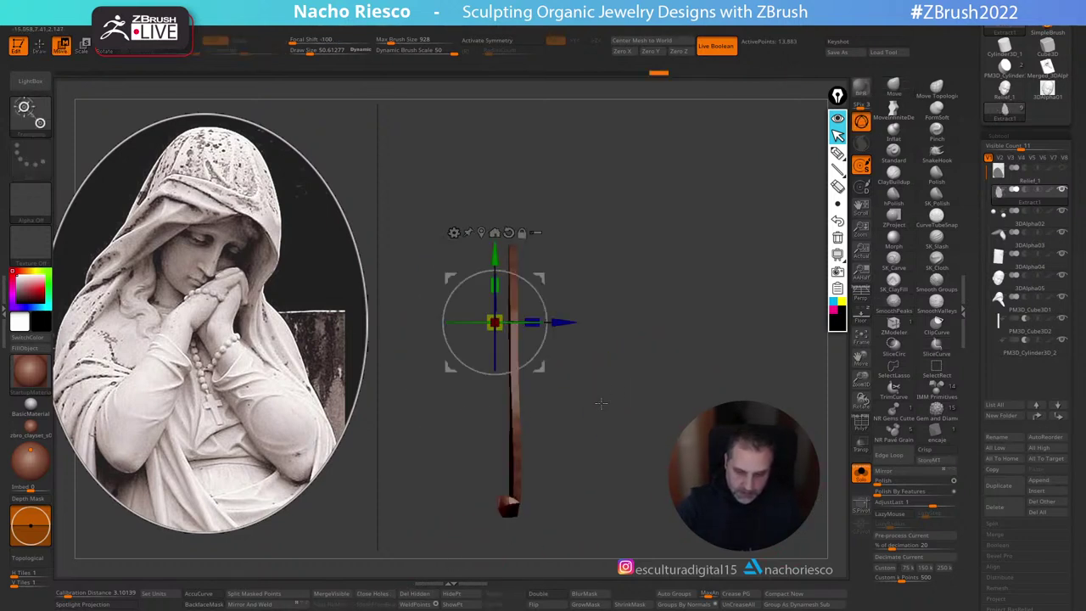
left_click_drag(562, 322, 542, 322)
left_click_drag(649, 370, 668, 381, "ctrl")
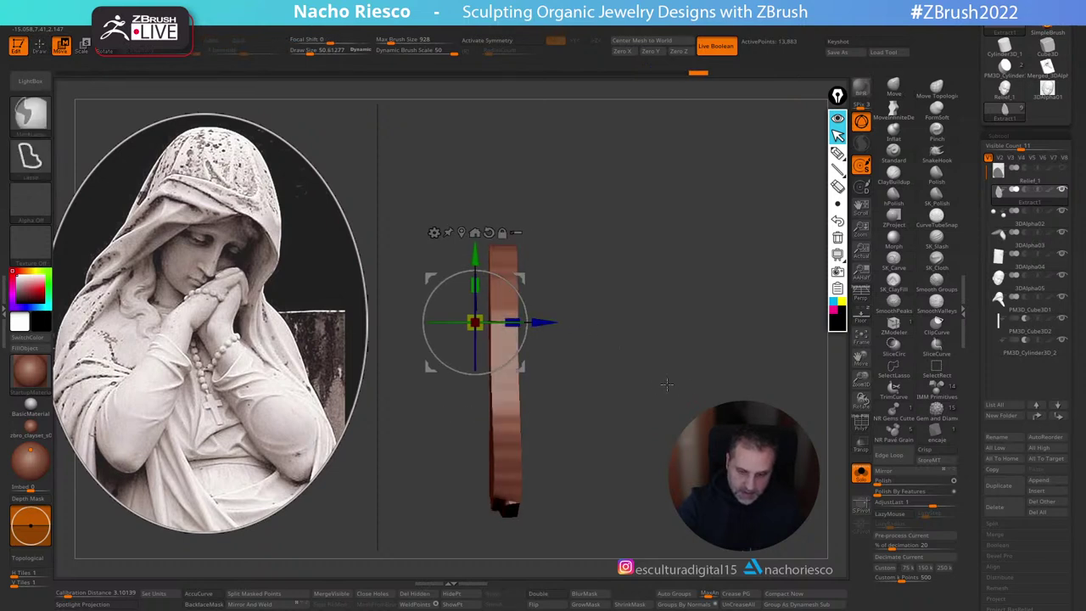
key("q")
Step: Try to remesh the isolated body slab with DynaMesh at resolution 128
mouse_move(797, 276)
left_mouse_down()
mouse_move(725, 251)
mouse_move(678, 320)
mouse_move(698, 309)
left_mouse_up()
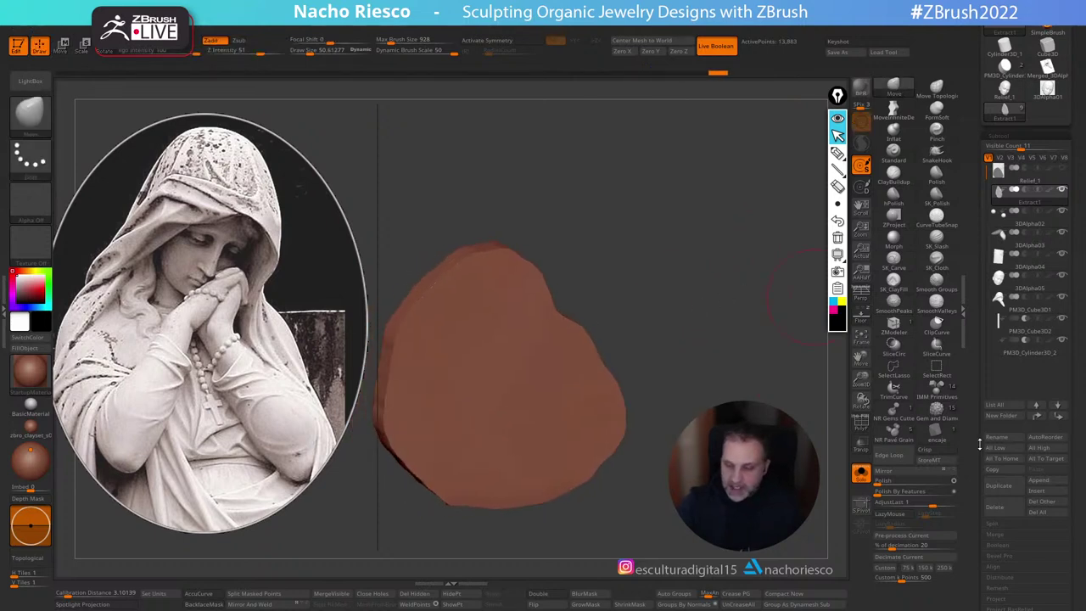
left_click_drag(982, 442, 984, 334)
left_click_drag(975, 511, 981, 453)
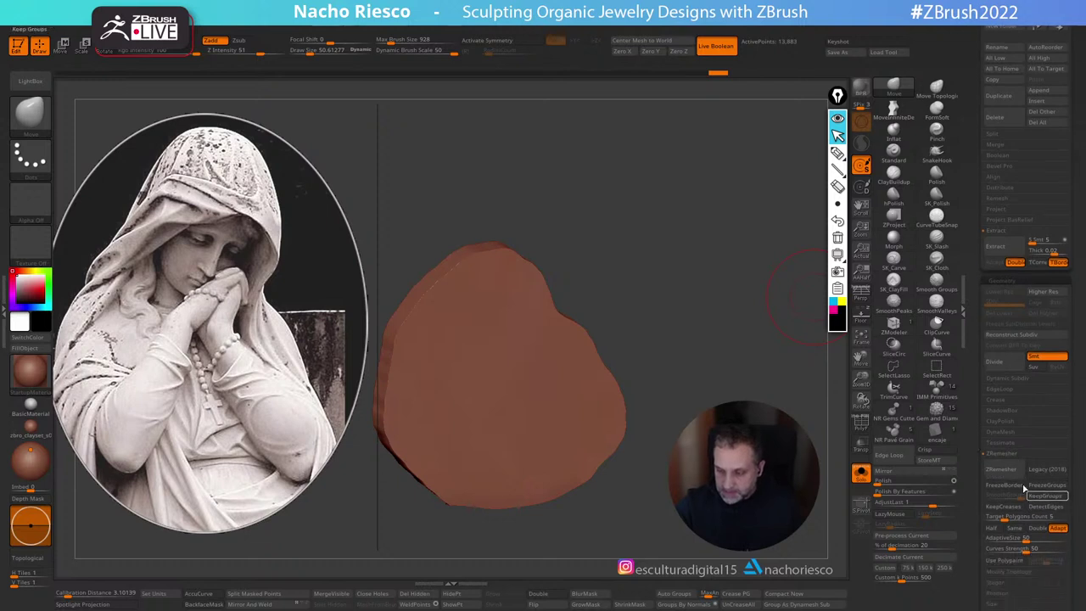
left_click(1001, 432)
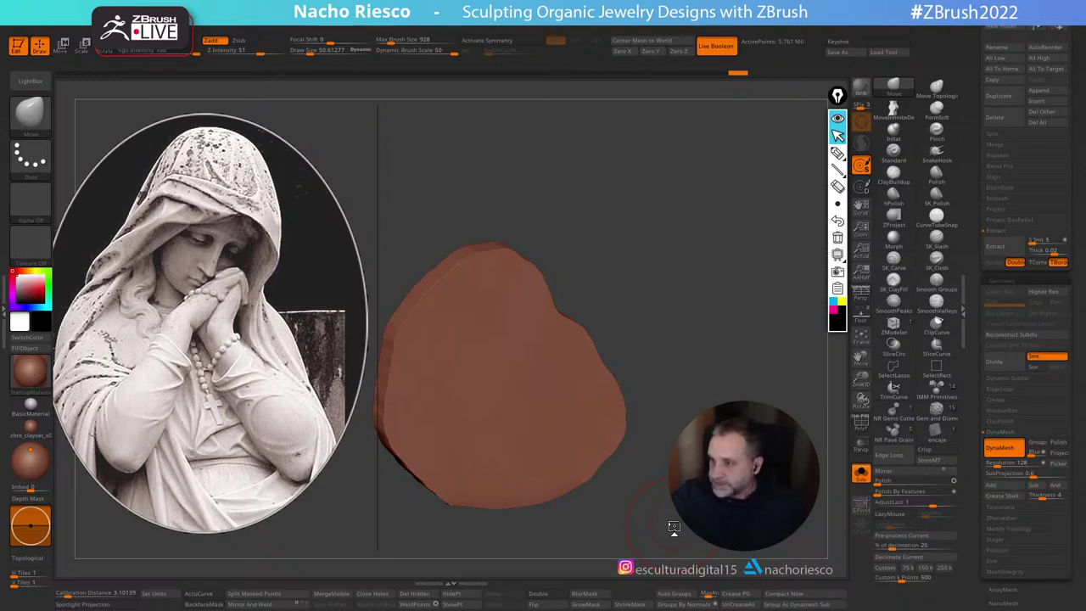
mouse_move(789, 434)
left_mouse_down()
mouse_move(756, 419)
mouse_move(804, 394)
left_mouse_up()
Step: Remesh the body slab with DynaMesh at resolution 40, soften its edges with Polish By Features, and show the whole relief again
left_click(1004, 447)
left_click(992, 464)
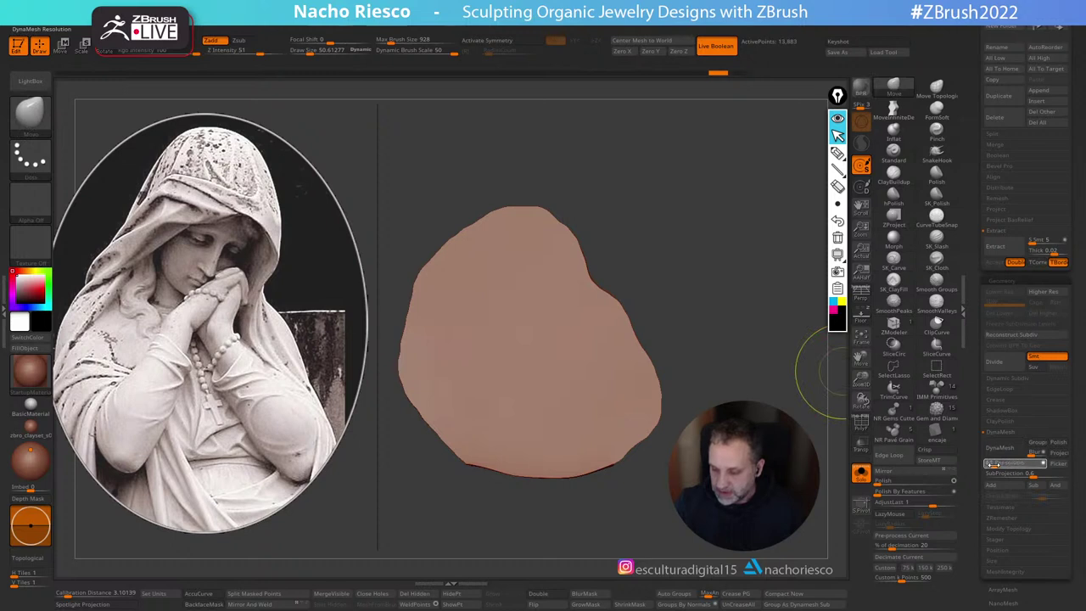
key("Return")
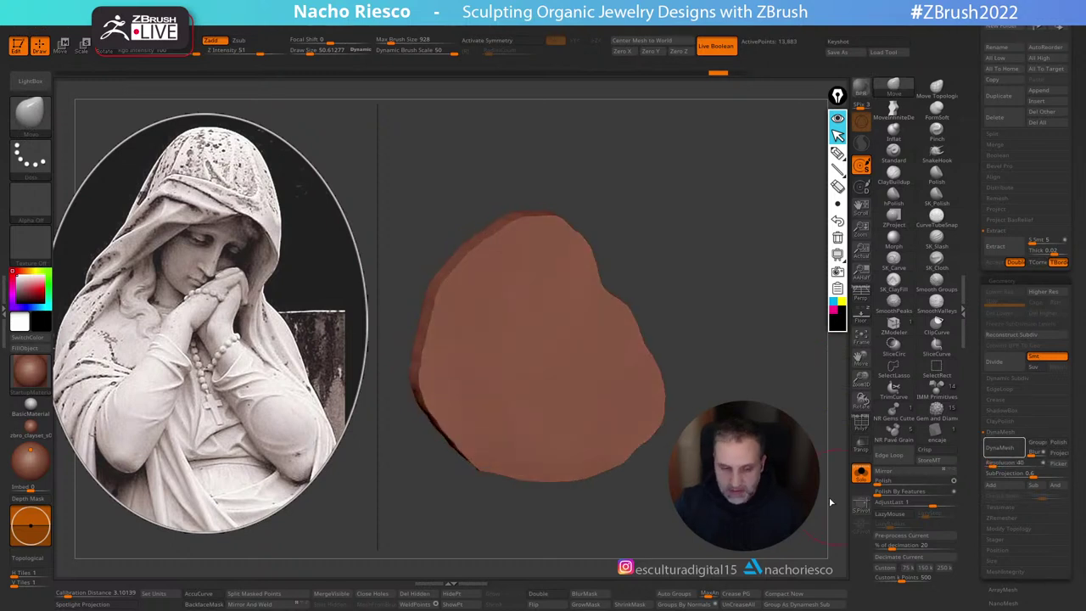
key("ctrl")
left_click(955, 492)
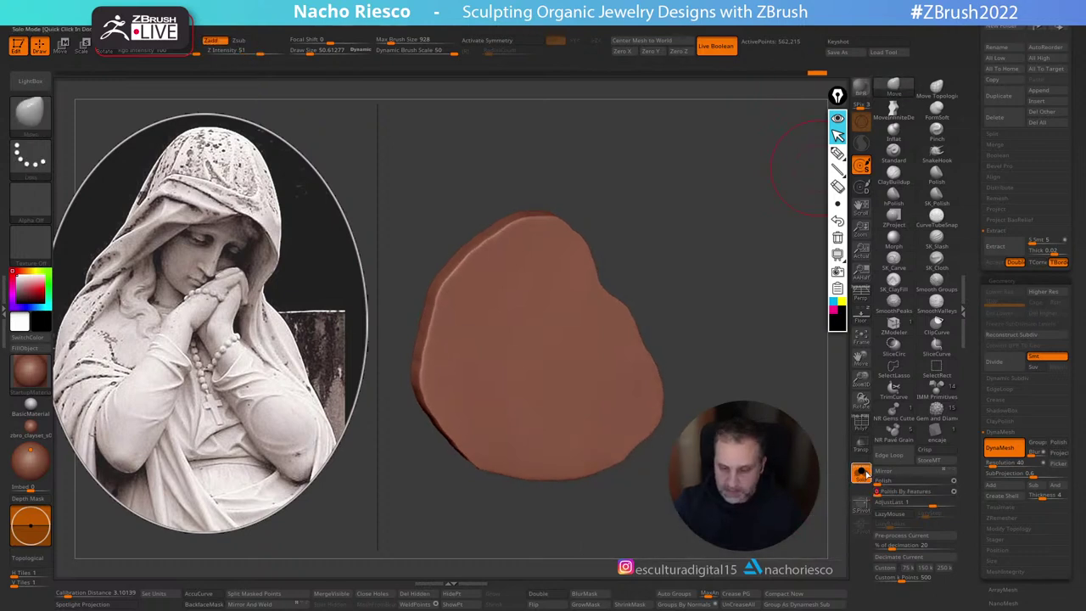
mouse_move(806, 426)
left_mouse_down()
mouse_move(789, 340)
mouse_move(810, 407)
left_mouse_up()
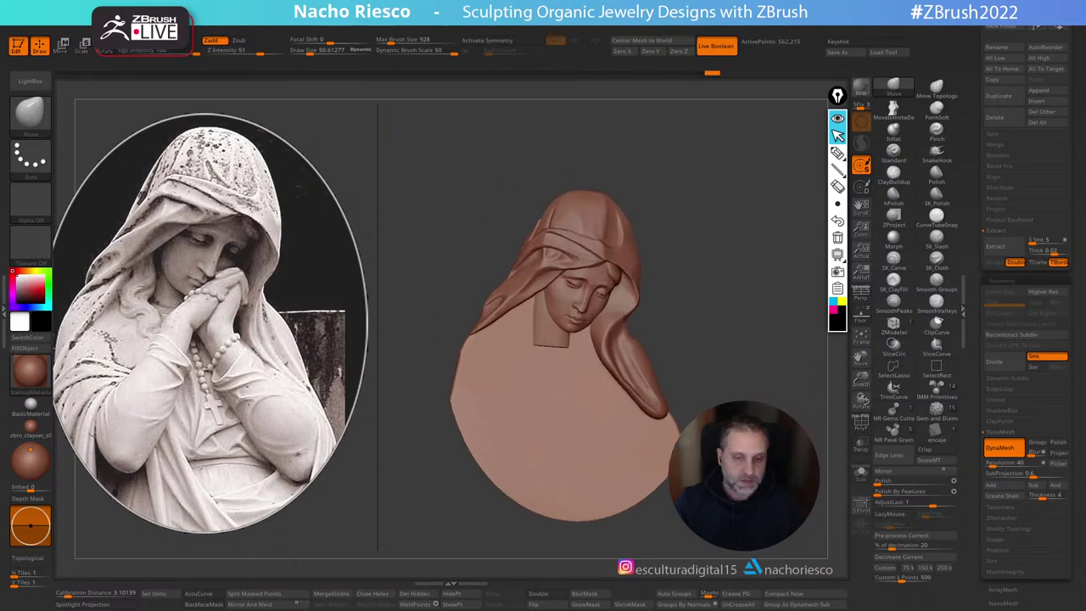
Step: Select the veil and polish its folds beside the face using the hPolish brush at a draw size of about 5.2
right_click_drag(732, 269, 786, 308, "ctrl")
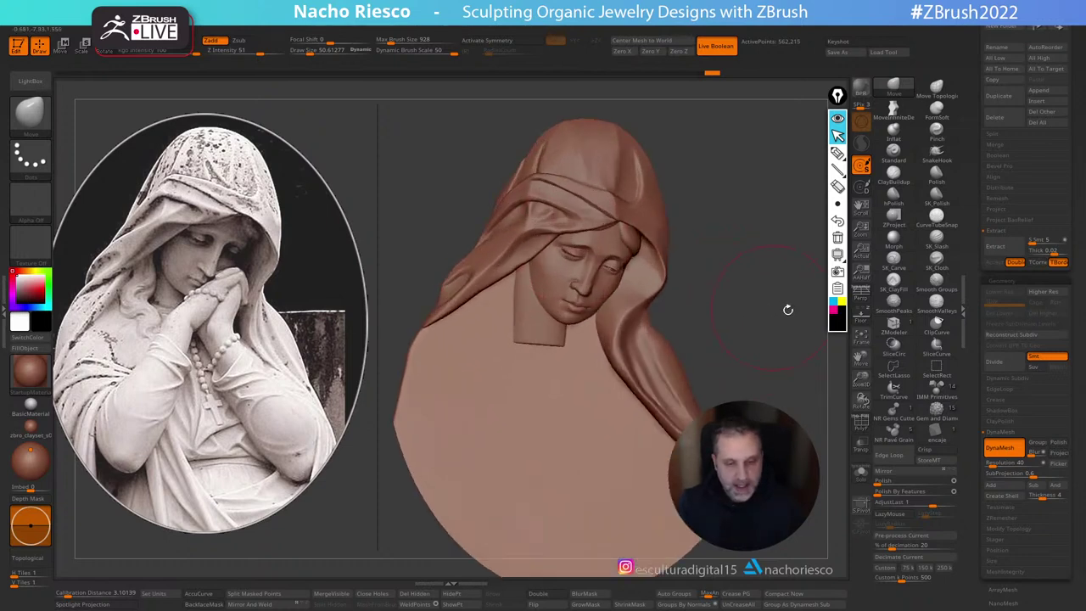
mouse_move(788, 331)
left_mouse_down()
mouse_move(779, 369)
mouse_move(773, 342)
mouse_move(785, 350)
mouse_move(806, 327)
left_mouse_up()
left_click(646, 239, "alt")
left_click_drag(741, 199, 823, 246)
left_click(903, 197)
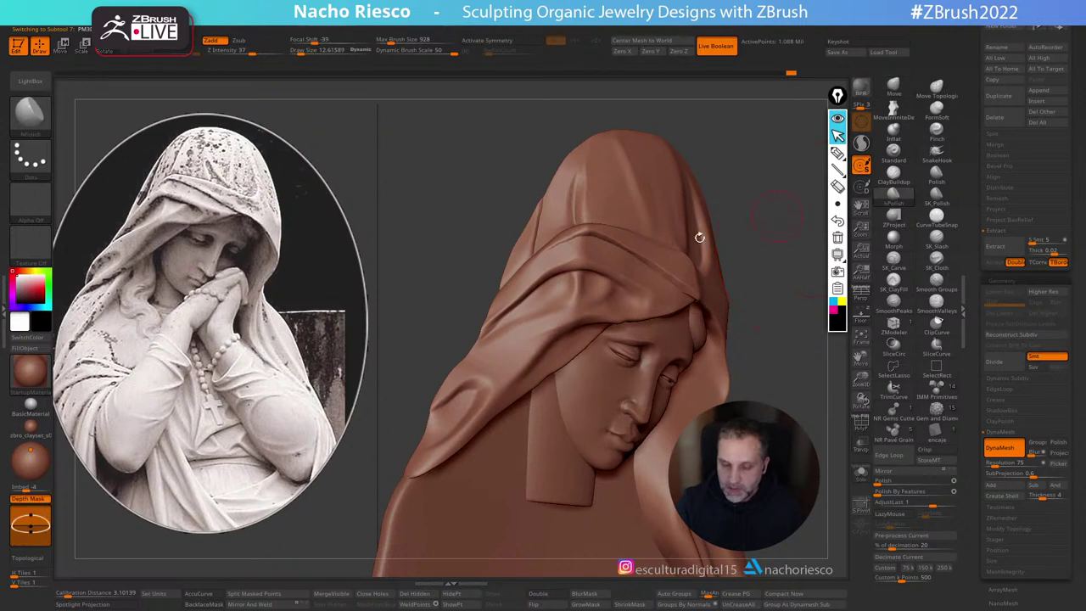
key("s")
left_click_drag(544, 274, 543, 277)
key("s")
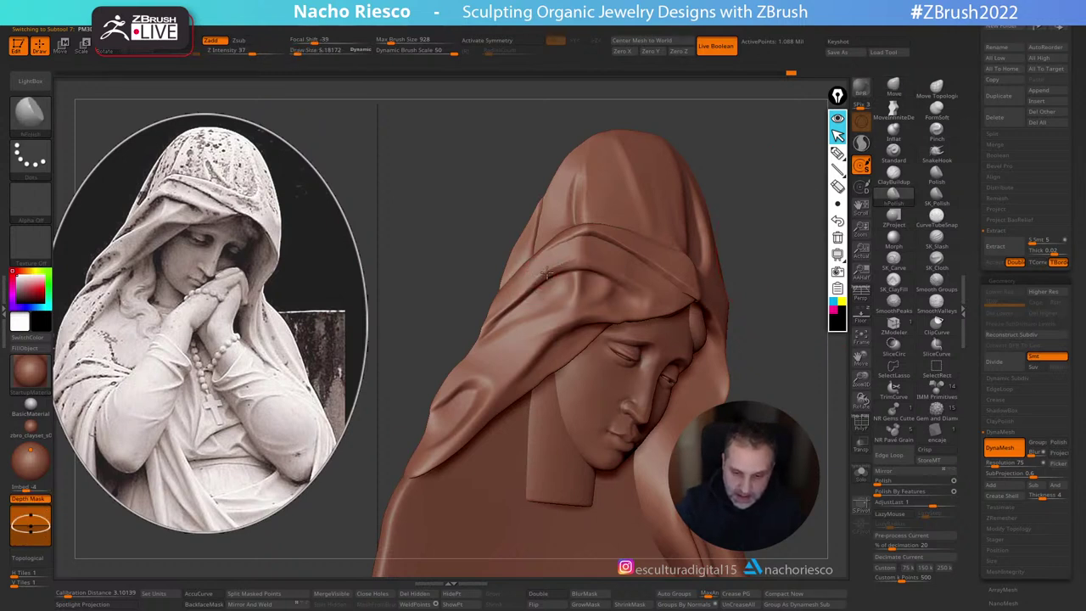
right_click_drag(624, 231, 571, 257)
key("b")
key("h")
key("p")
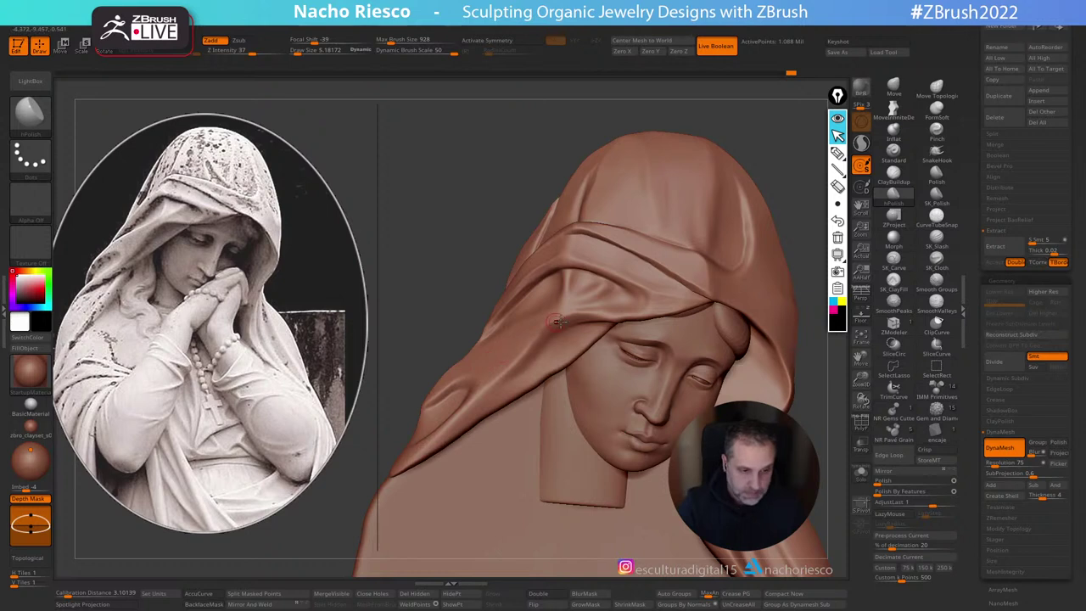
right_click_drag(557, 362, 599, 320, "alt")
Step: Define the creases near the veil's lower edge using the SK_Slash brush at a draw size of about 17.7
left_click(936, 240)
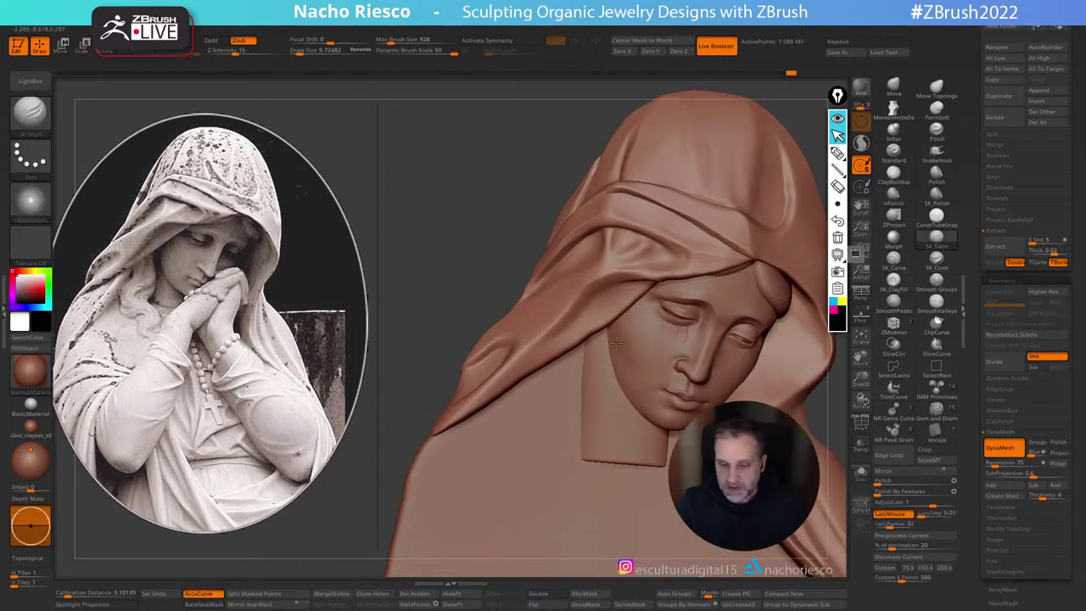
key("s")
left_click_drag(571, 332, 575, 333)
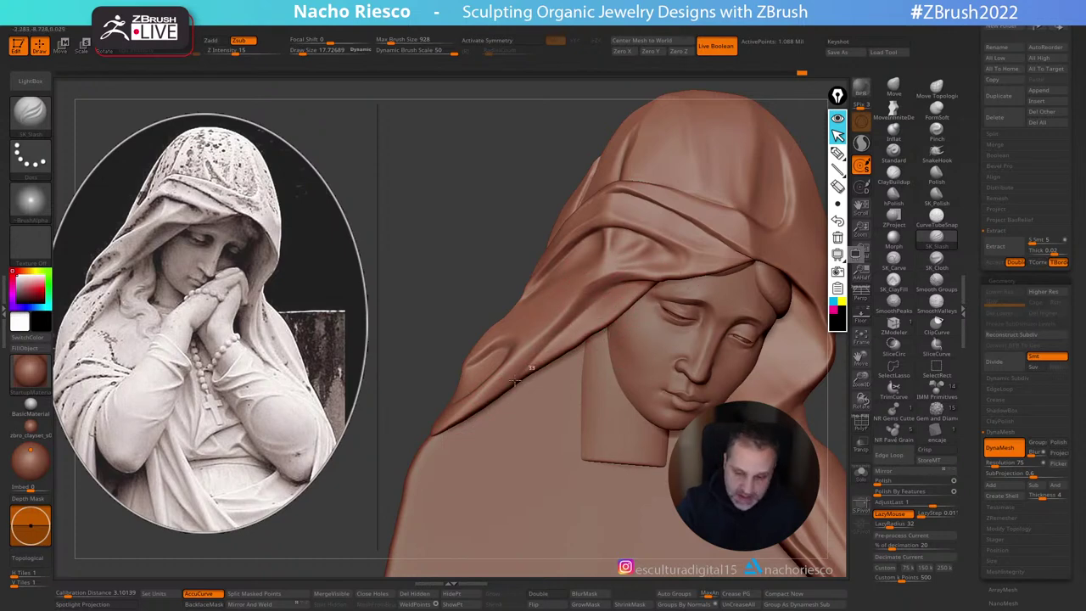
left_click_drag(455, 269, 455, 174, "alt")
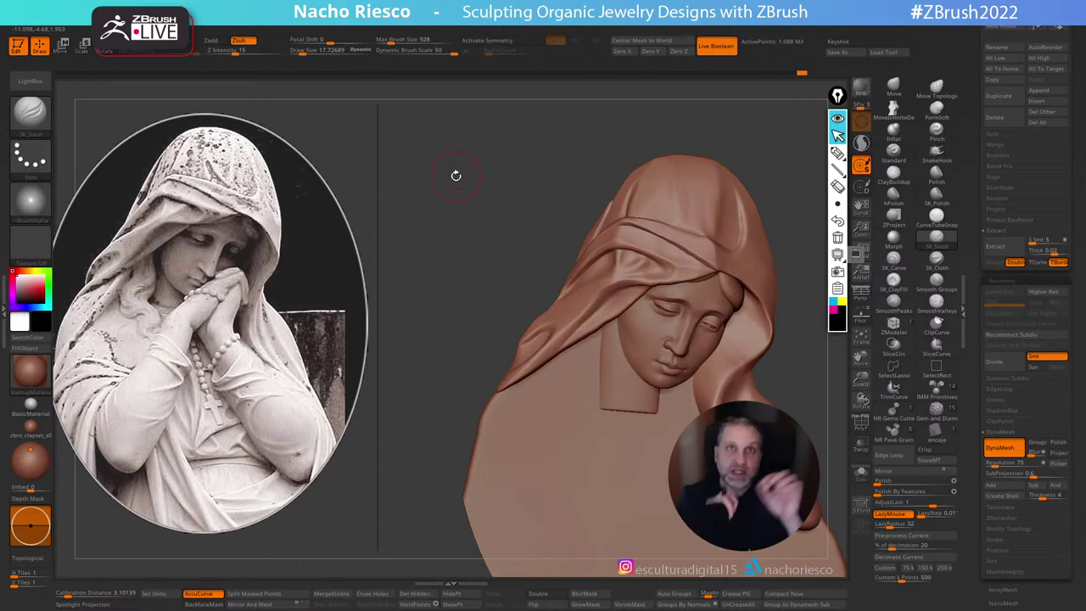
Step: Review the subtools and examine the whole relief from the front and side to judge the body slab's depth
mouse_move(809, 371)
left_mouse_down("alt")
mouse_move(757, 321)
mouse_move(749, 291)
mouse_move(678, 202)
left_mouse_up("alt")
left_click_drag(998, 201, 971, 318)
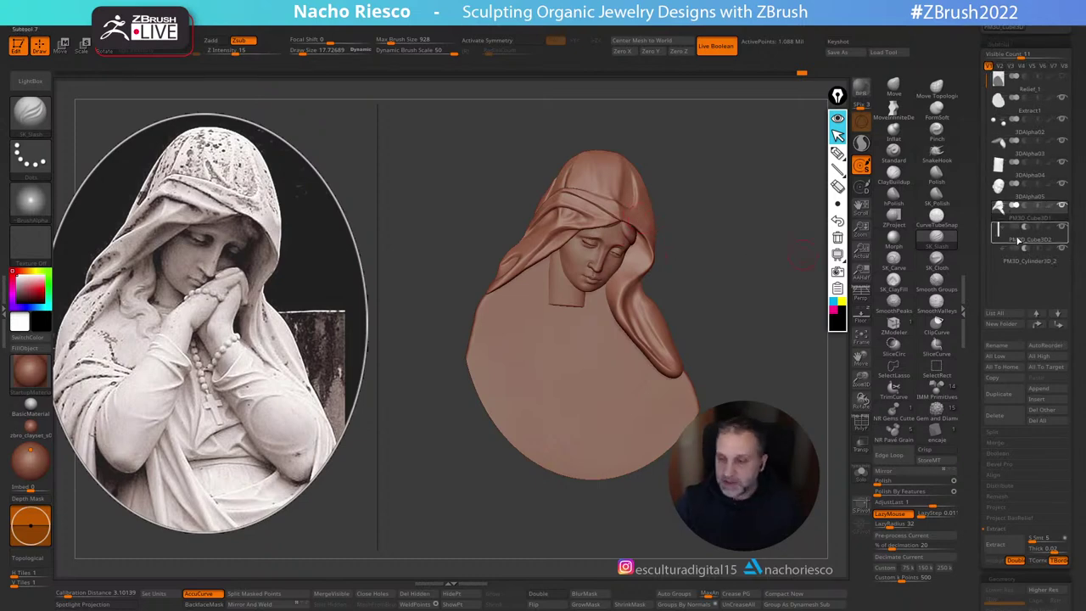
mouse_move(1024, 240)
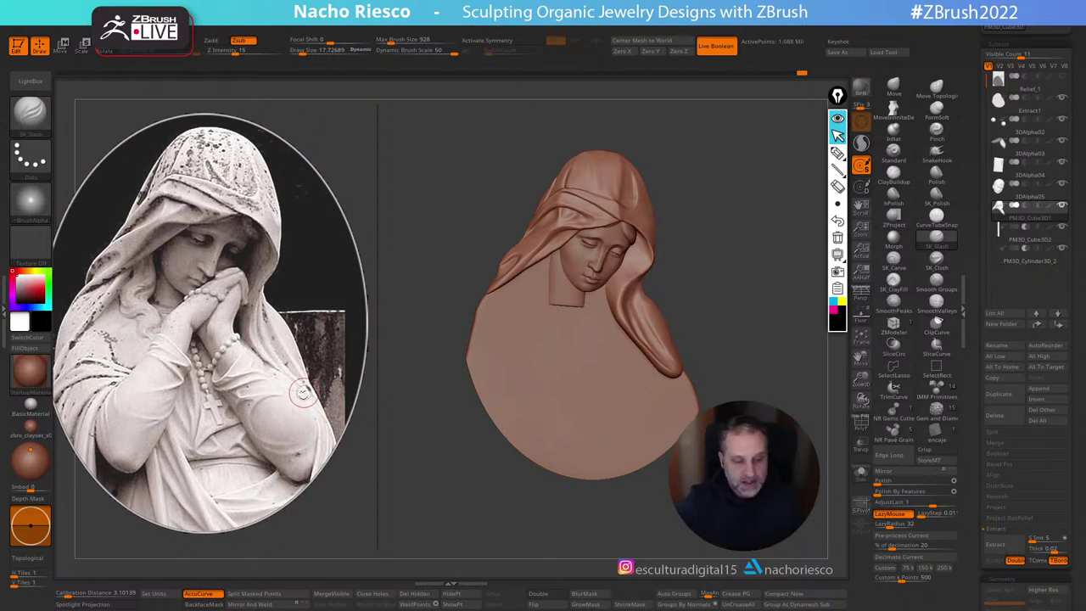
left_click_drag(451, 357, 602, 309, "shift")
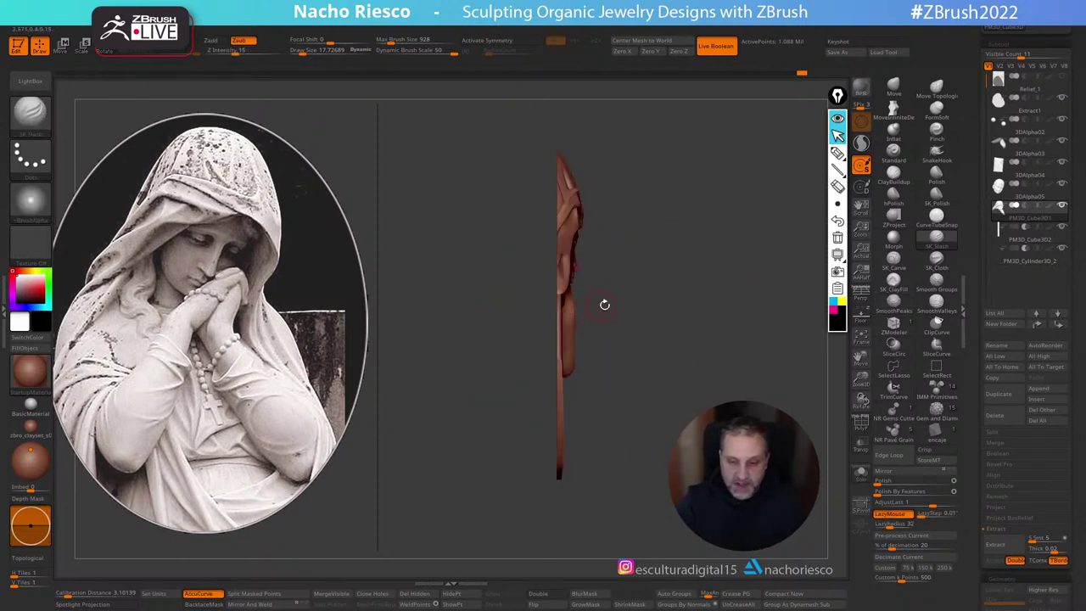
left_click_drag(722, 328, 623, 343)
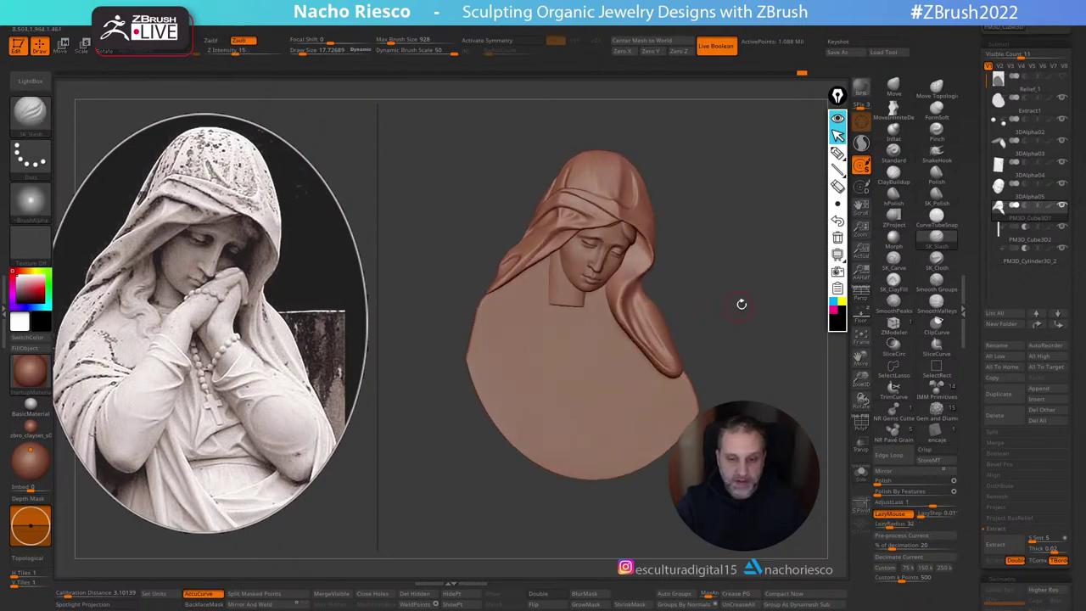
mouse_move(741, 303)
left_mouse_down("alt")
mouse_move(743, 317)
mouse_move(775, 245)
mouse_move(779, 266)
left_mouse_up("alt")
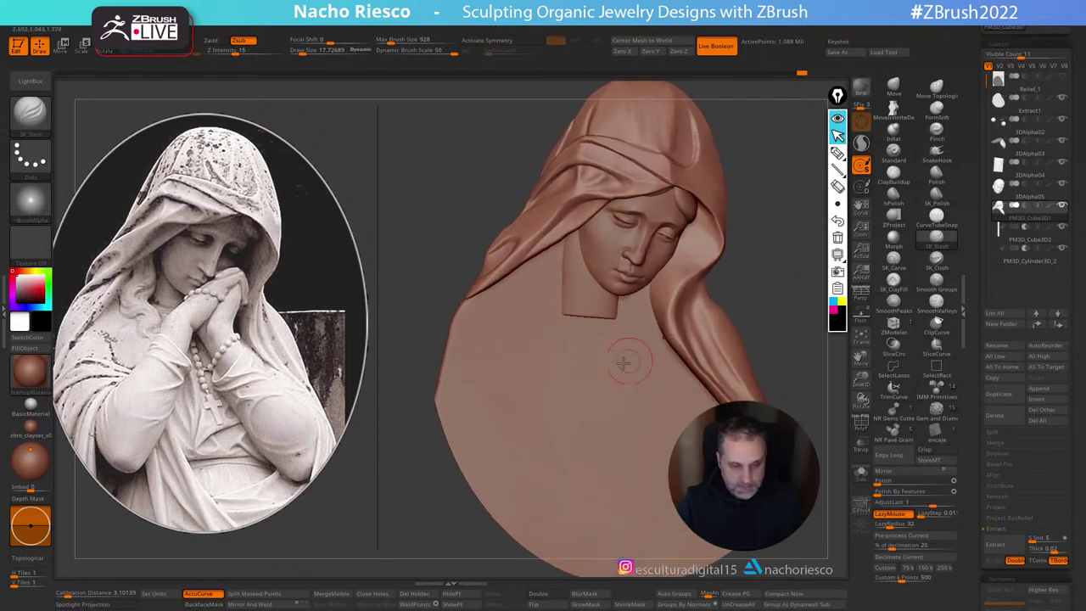
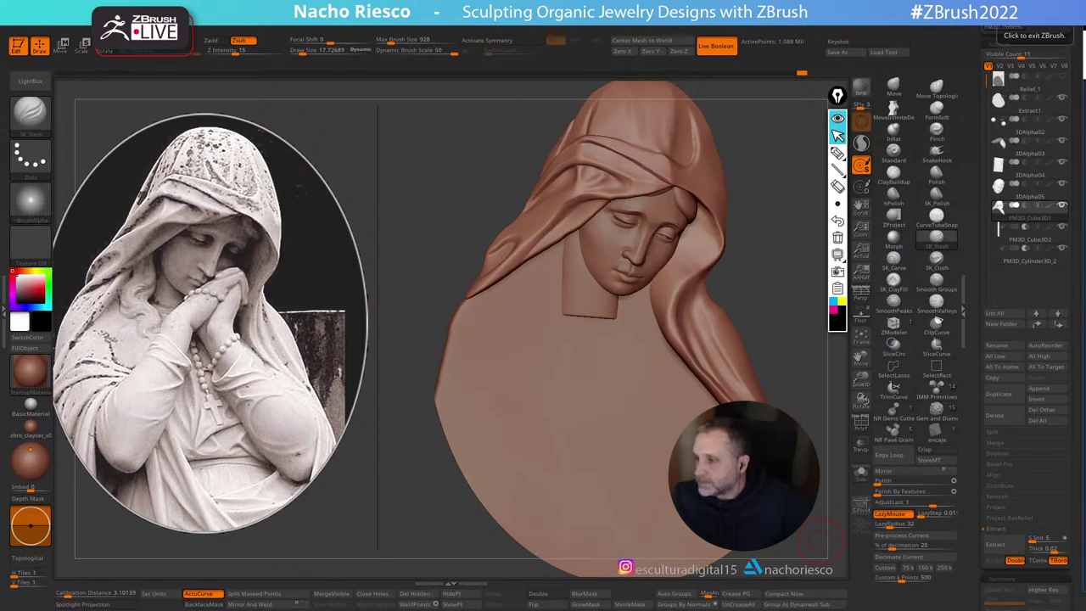
mouse_move(766, 310)
left_mouse_down()
mouse_move(776, 314)
mouse_move(780, 268)
mouse_move(576, 381)
mouse_move(410, 529)
left_mouse_up()
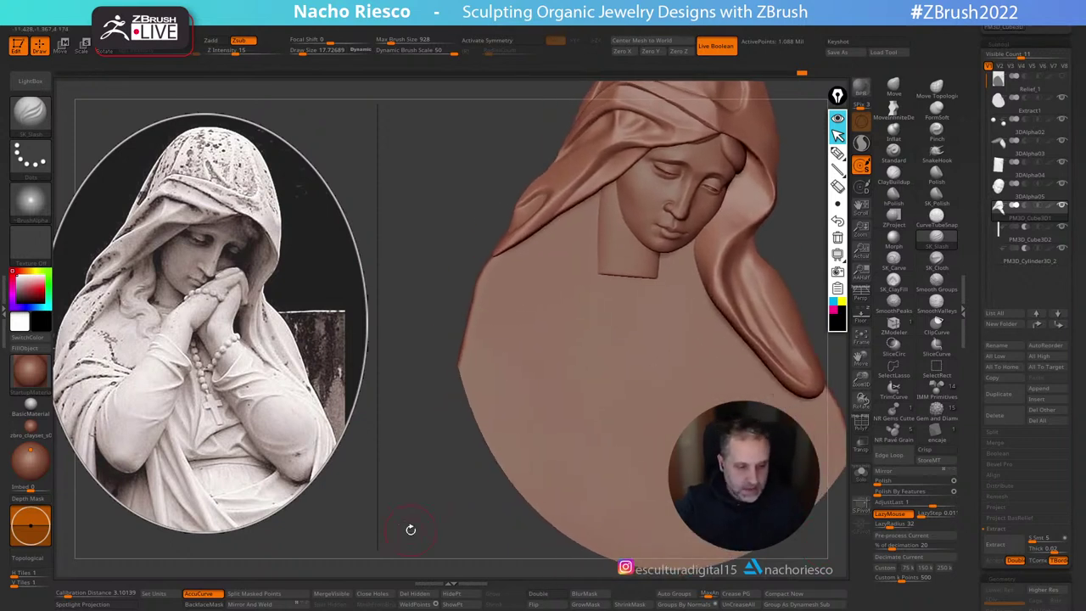
Step: Select the body slab Extract1 and lasso-mask its shoulder area just below the veil's left edge, guided by the overlaid reference photo
left_click(530, 374, "alt")
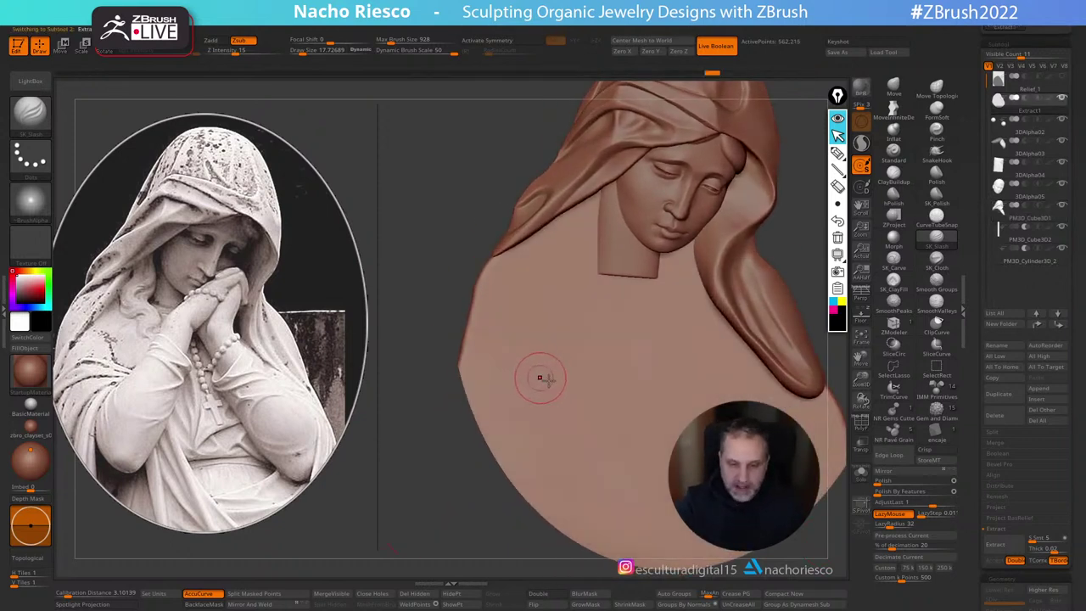
left_click(863, 475)
left_click(861, 474)
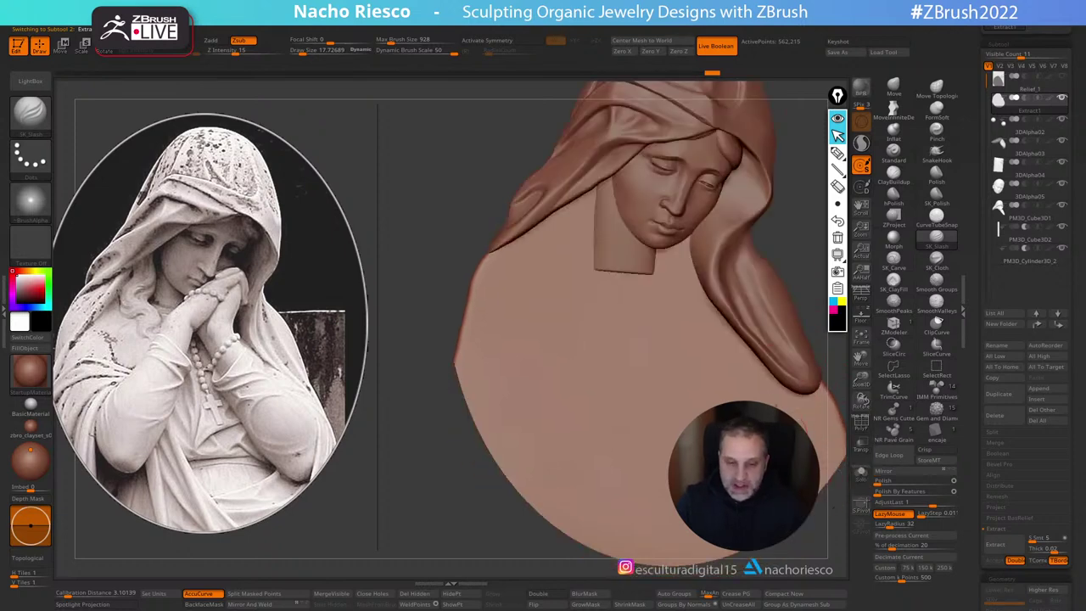
left_click_drag(804, 298, 777, 321, "alt")
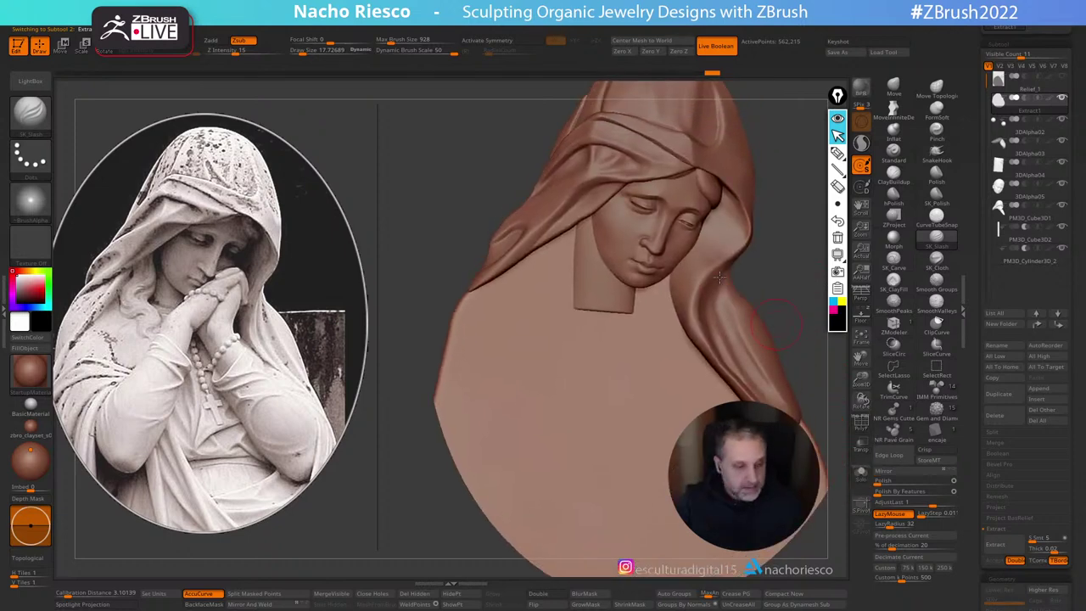
left_click(862, 317)
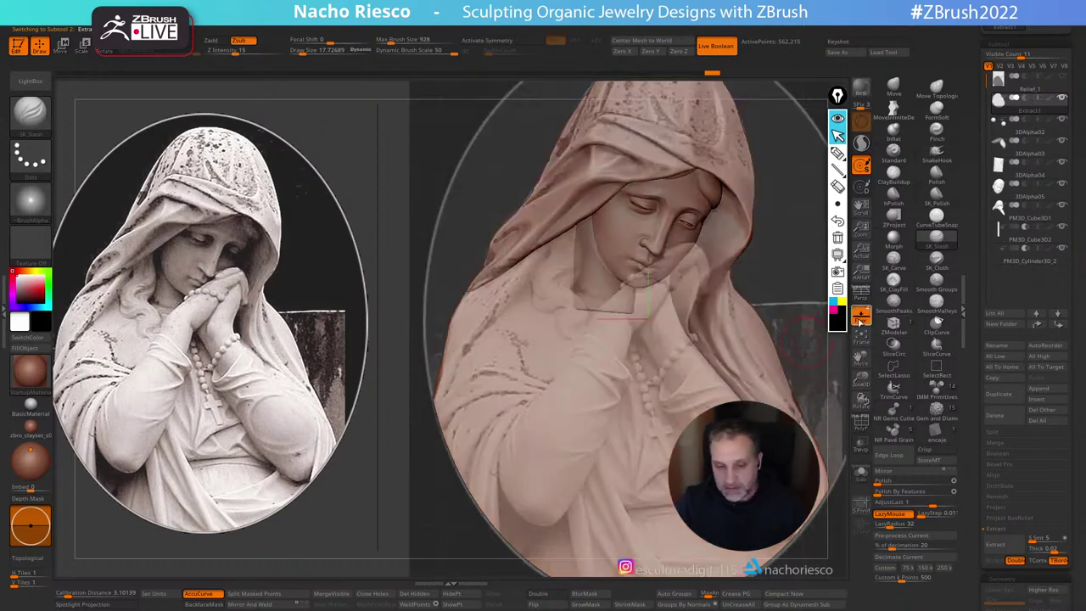
key("ctrl")
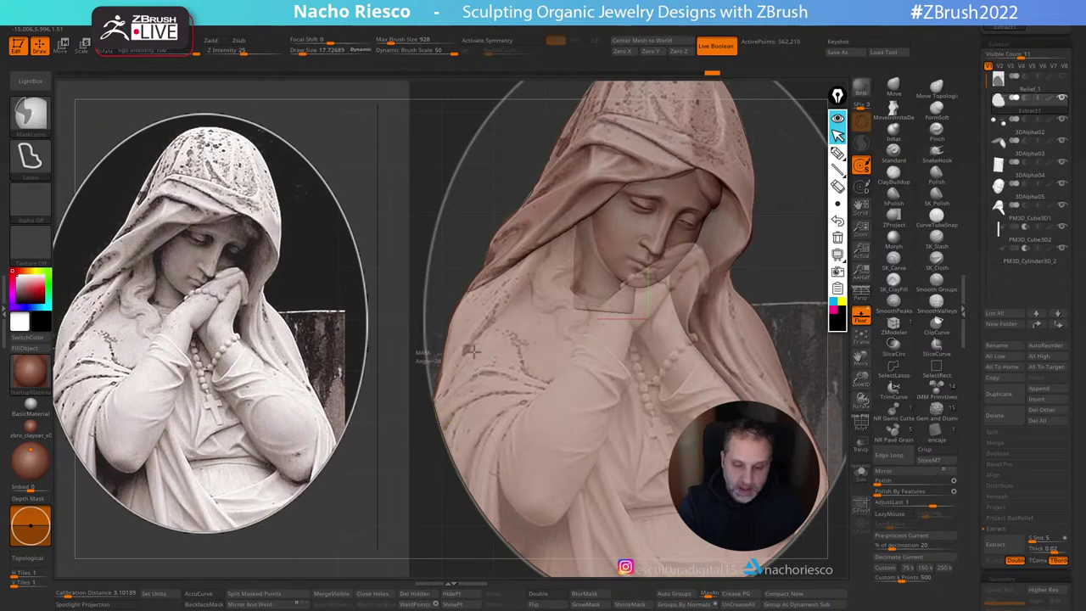
mouse_move(509, 308)
left_mouse_down("ctrl")
mouse_move(548, 252)
mouse_move(513, 217)
mouse_move(429, 408)
left_mouse_up("ctrl")
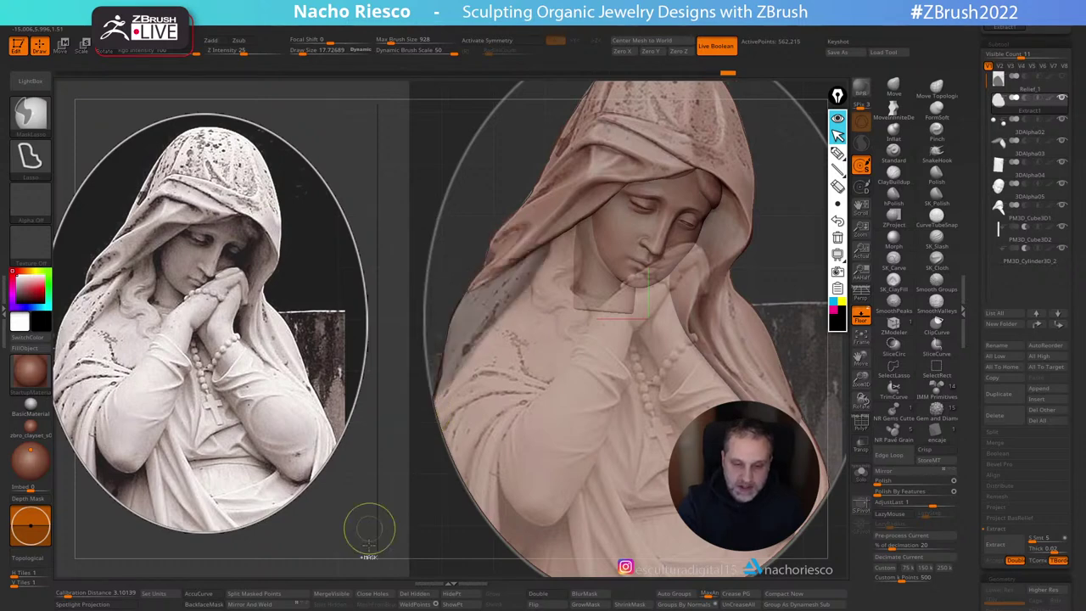
left_click(862, 317)
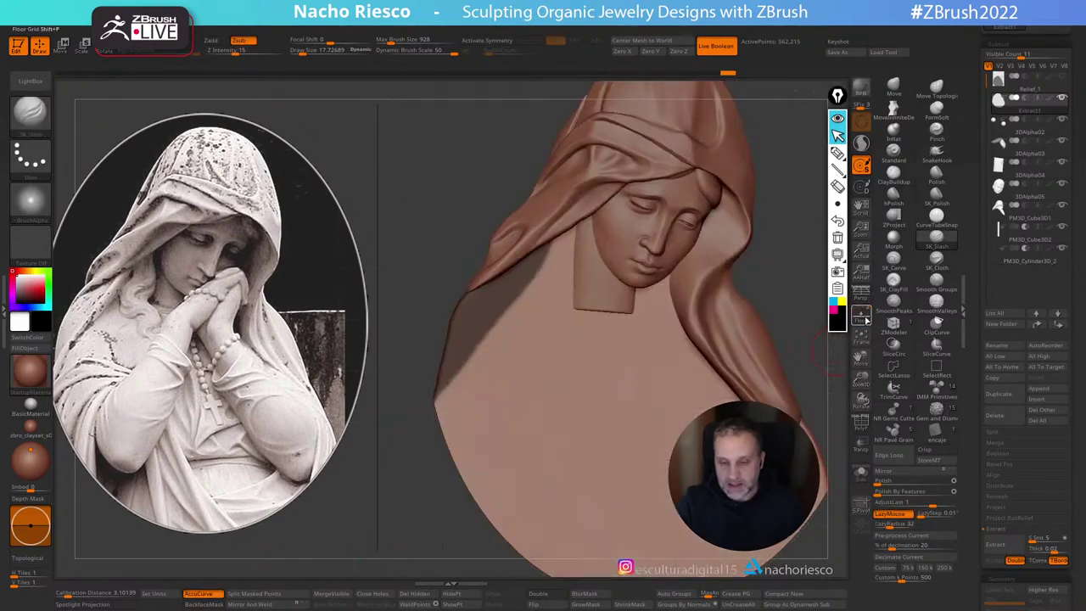
Step: Duplicate the body slab, keep only the copy's masked shoulder area by deleting the rest, and remesh the piece
left_click(862, 477)
mouse_move(802, 385)
left_mouse_down()
mouse_move(824, 417)
mouse_move(785, 418)
mouse_move(815, 403)
left_mouse_up()
left_click_drag(975, 411, 973, 434)
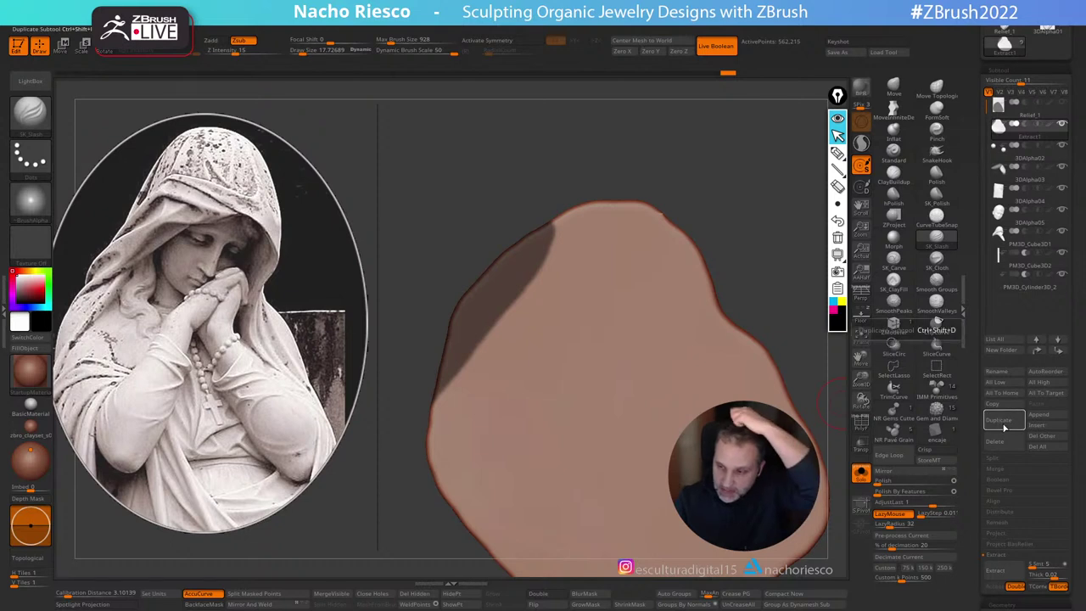
left_click(1001, 422)
left_click(452, 593)
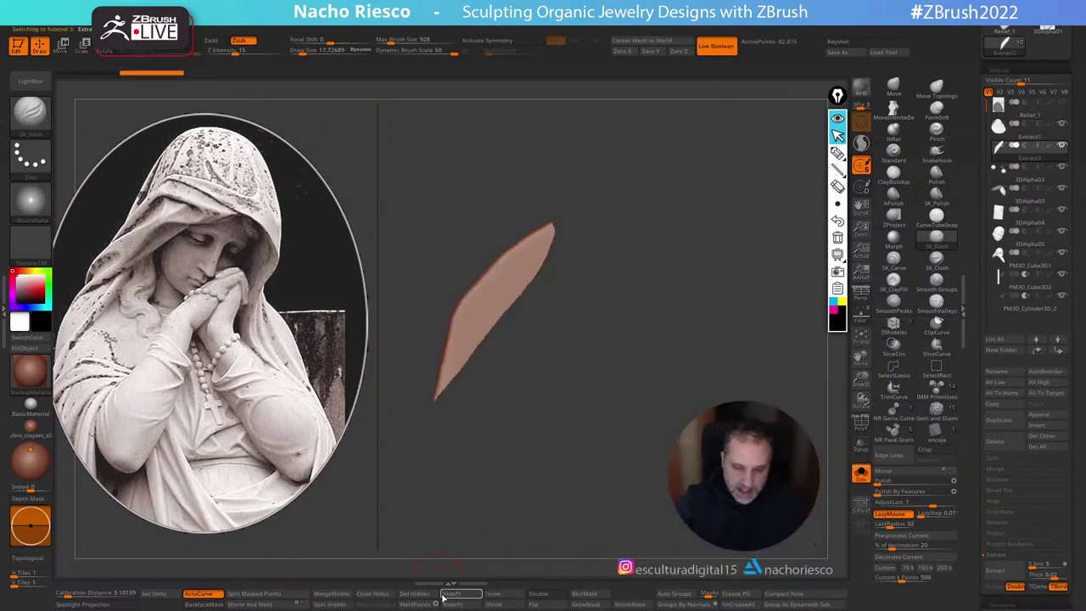
left_click(416, 595)
left_click_drag(694, 314, 709, 366, "ctrl")
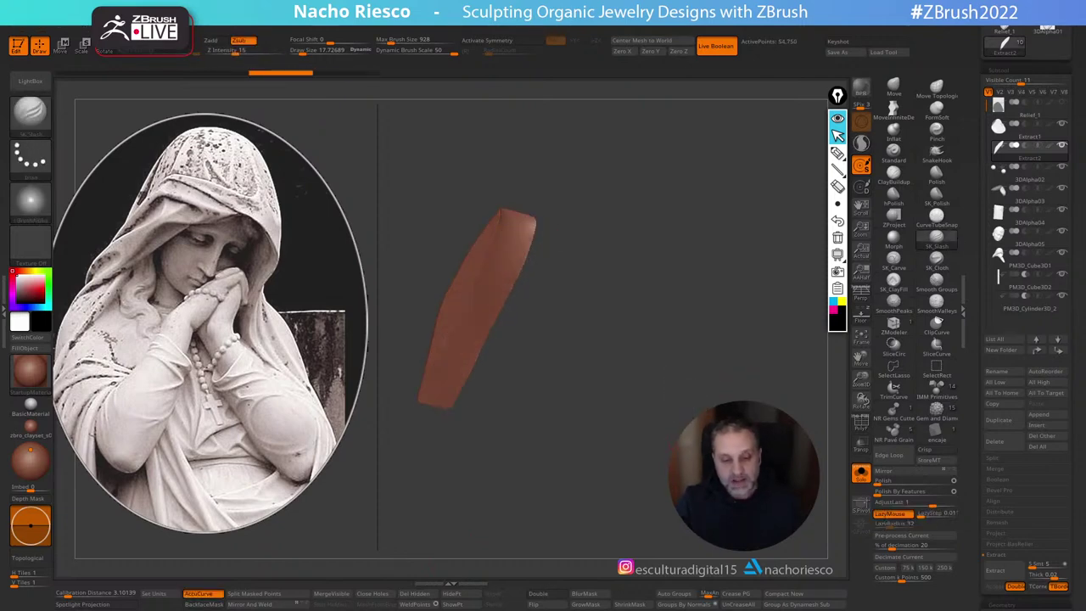
Step: Move the shoulder piece slightly forward from the body slab, working from the side view with the full relief shown
left_click(862, 473)
left_click_drag(736, 391, 753, 374)
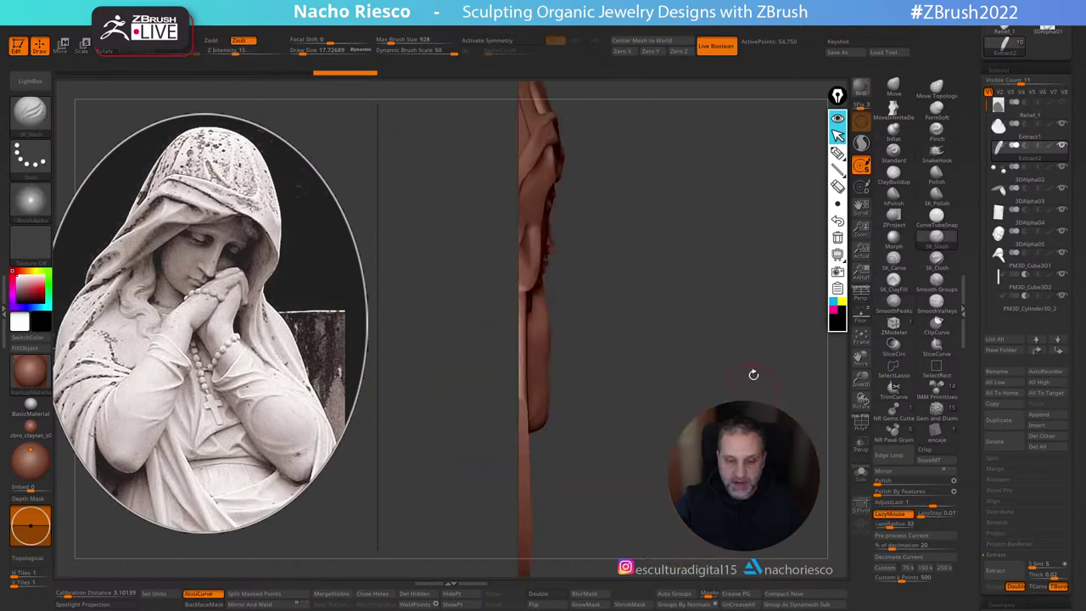
key("w")
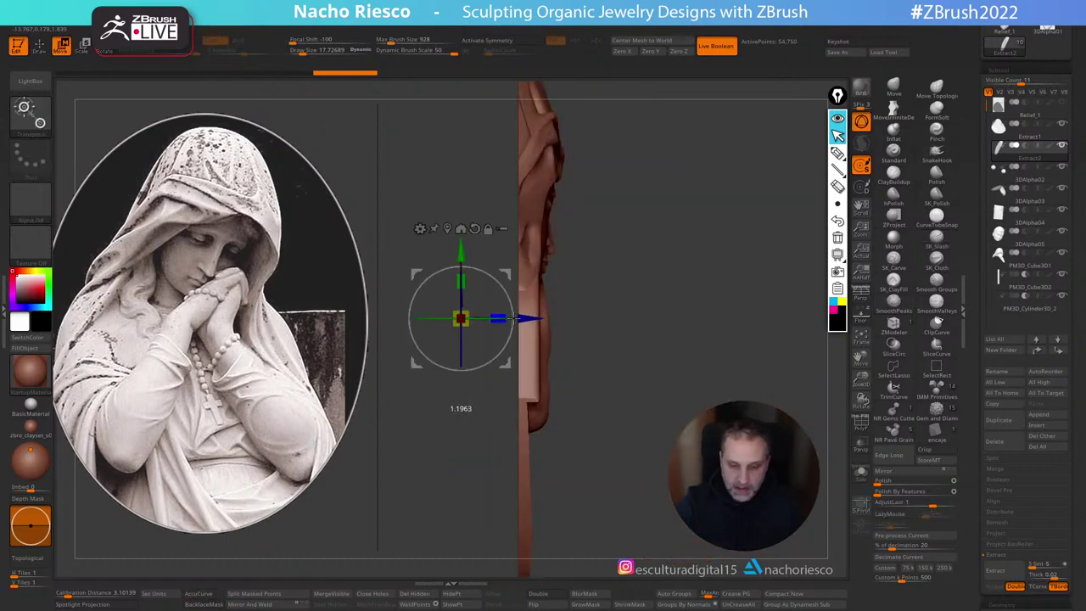
mouse_move(660, 294)
left_mouse_down("shift")
mouse_move(624, 297)
mouse_move(679, 300)
mouse_move(802, 349)
left_mouse_up("shift")
key("q")
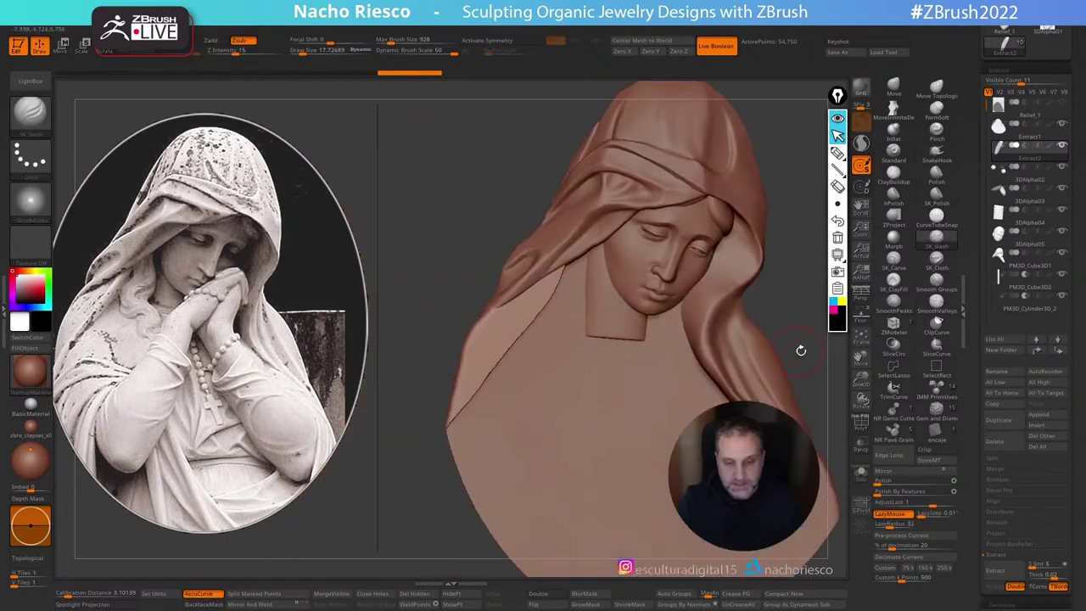
Step: Smooth the shoulder piece's edges at a draw size of about 41.5, comparing them with the overlaid reference photo
left_click(861, 316)
key("s")
left_click_drag(519, 338, 523, 336)
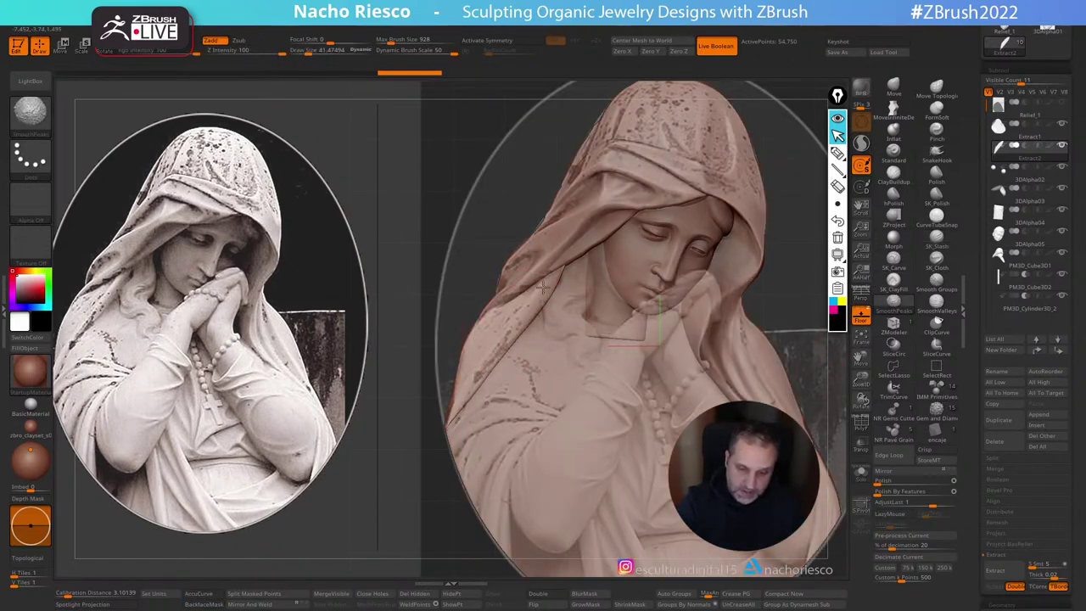
key("shift+z")
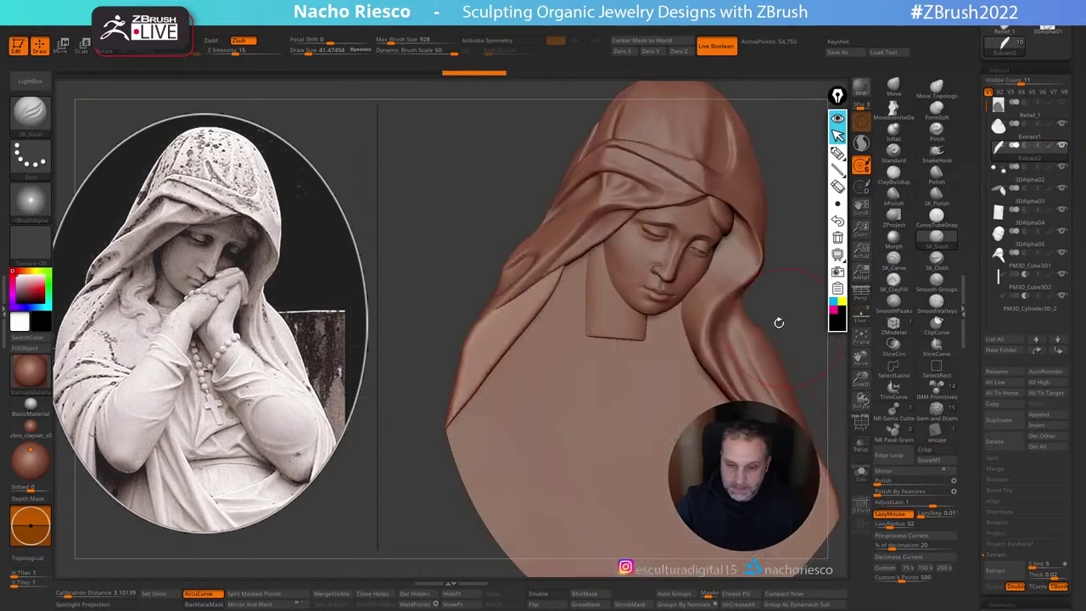
left_click_drag(827, 253, 838, 270)
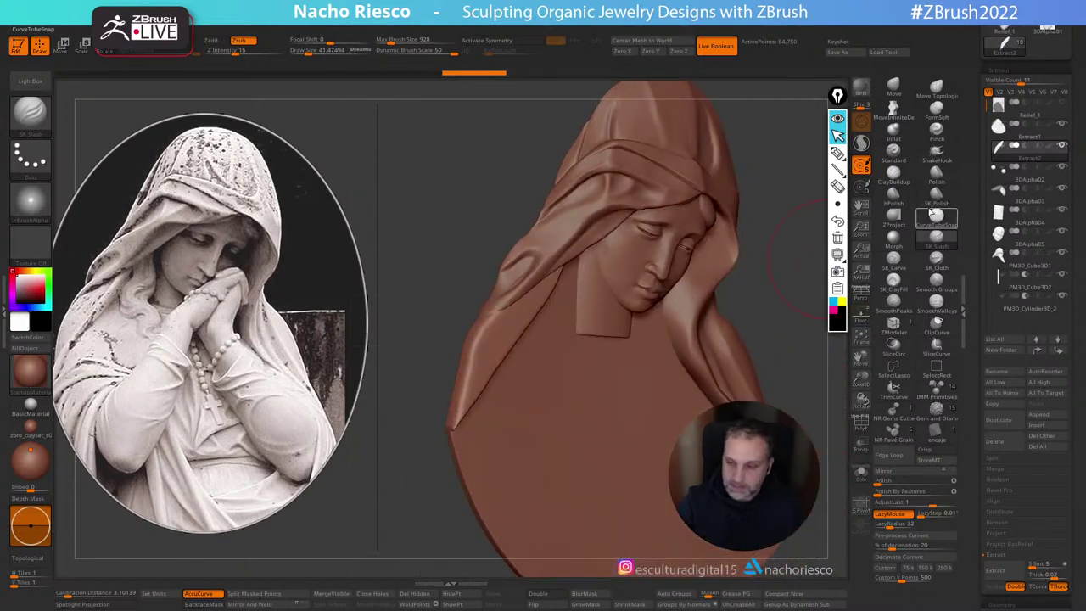
Step: Polish the shoulder piece just below the veil using the hPolish brush at a draw size of about 26
left_click(895, 196)
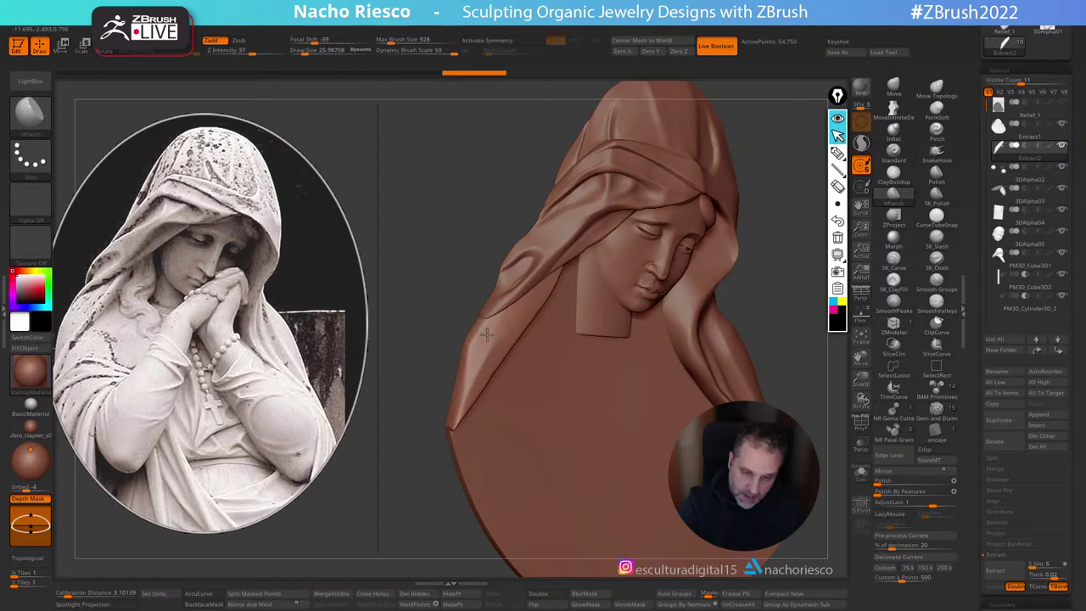
left_click_drag(571, 262, 577, 258)
right_click_drag(577, 258, 537, 273)
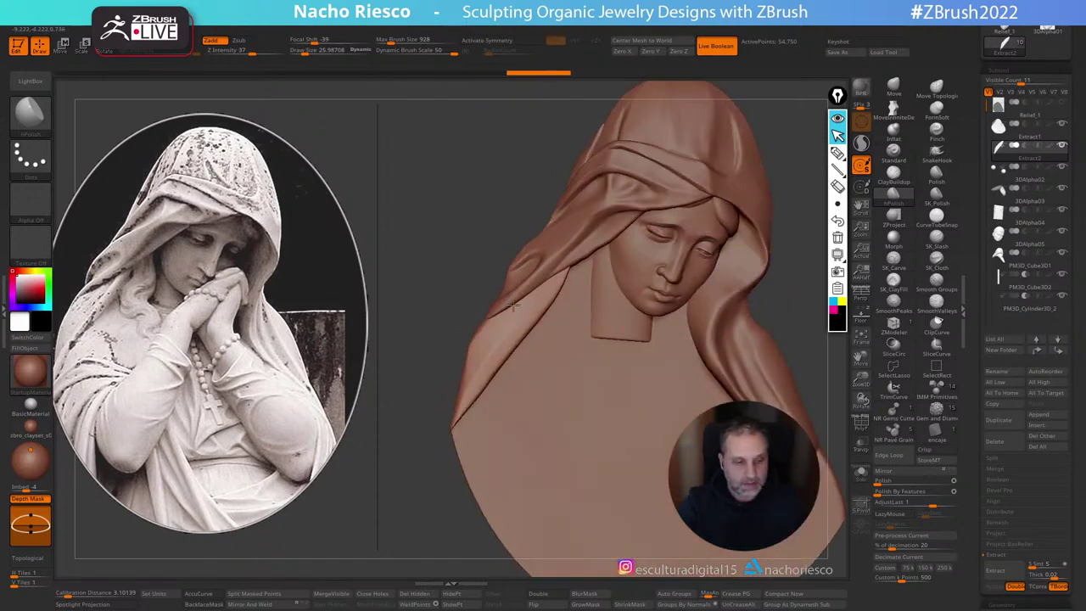
Step: Select the body slab Extract1, lasso-mask its lower-left arm and sleeve area following the overlaid reference photo, and duplicate the slab
left_click(860, 315)
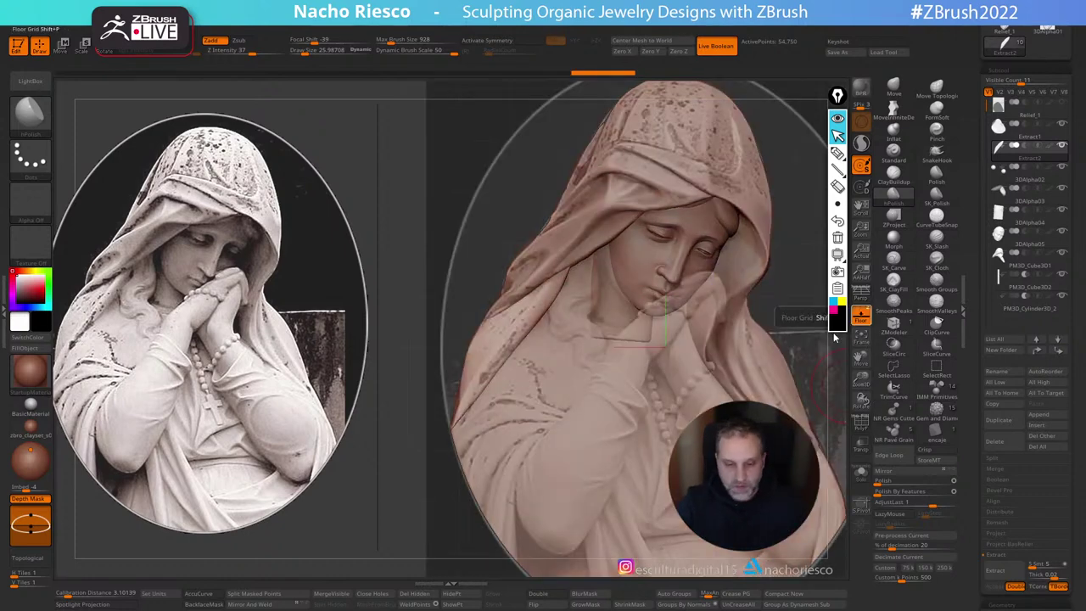
right_click_drag(788, 356, 795, 253, "ctrl")
right_click_drag(792, 294, 785, 228, "alt")
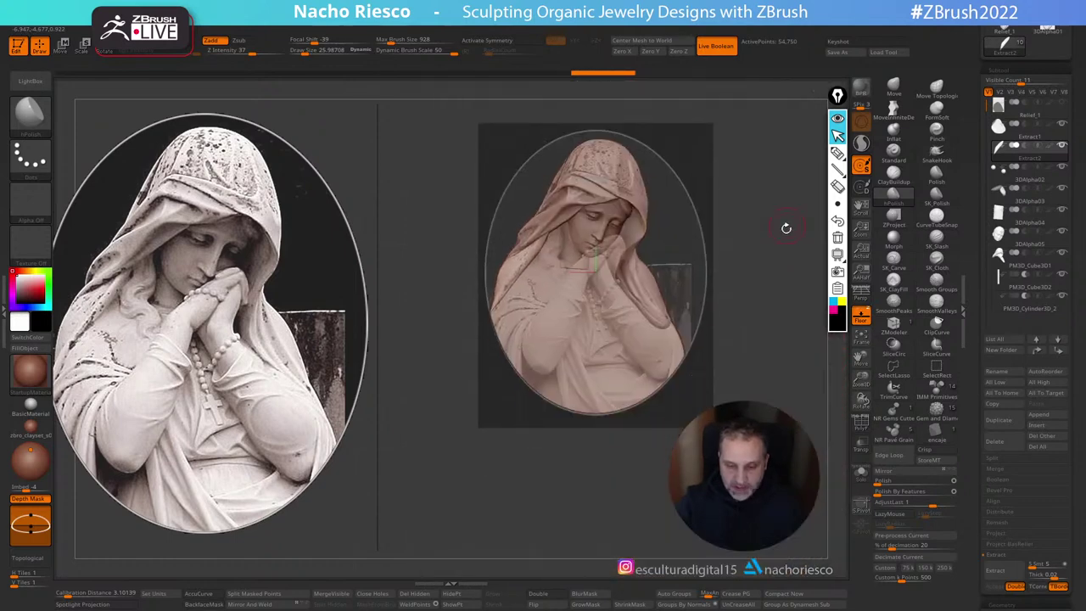
right_click_drag(674, 118, 727, 371, "ctrl")
left_click(646, 411, "alt")
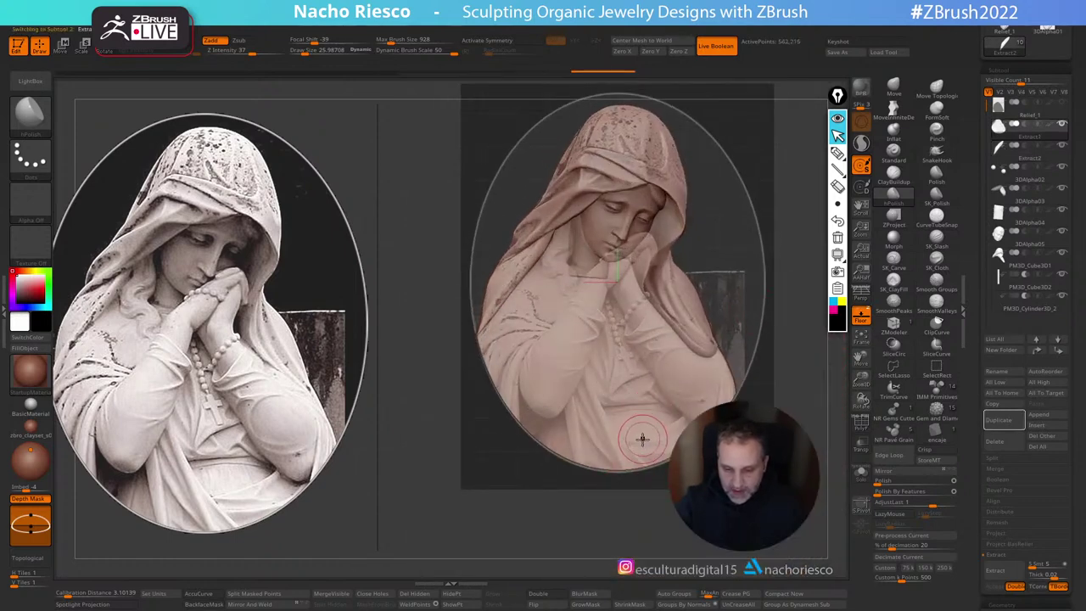
key("ctrl")
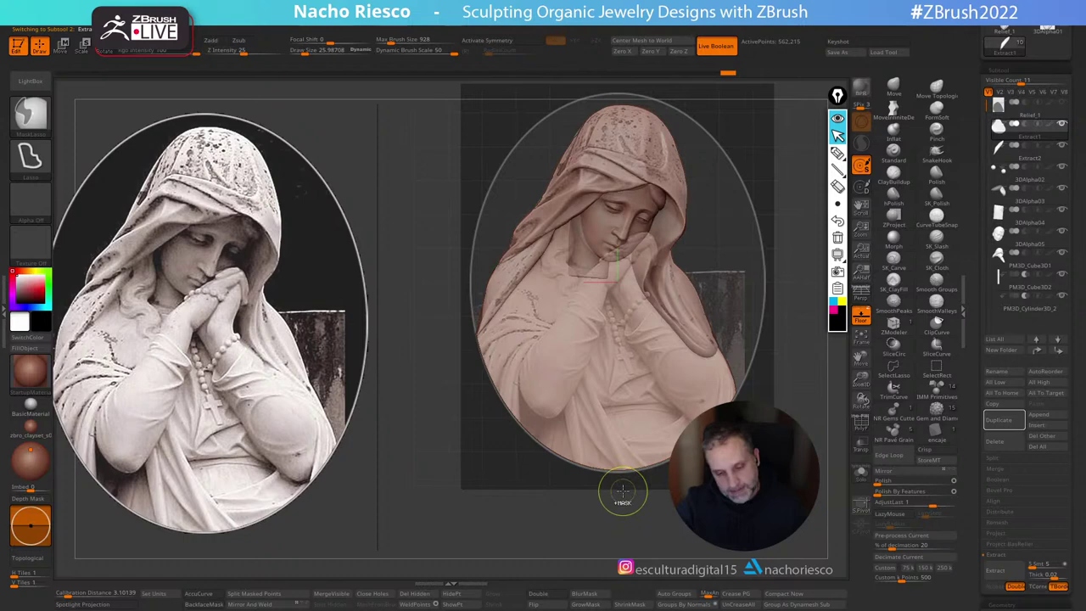
mouse_move(622, 490)
left_mouse_down("ctrl")
mouse_move(653, 482)
mouse_move(598, 410)
mouse_move(576, 352)
mouse_move(547, 327)
mouse_move(527, 314)
mouse_move(483, 390)
left_mouse_up("ctrl")
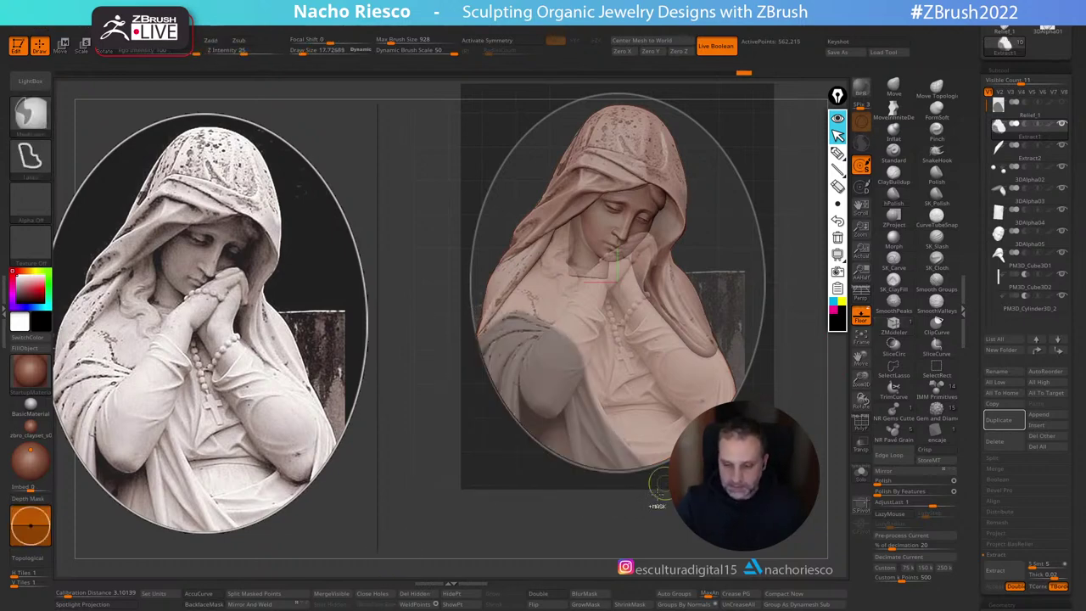
mouse_move(669, 509)
left_mouse_down("ctrl")
mouse_move(642, 454)
mouse_move(607, 425)
mouse_move(578, 359)
mouse_move(501, 344)
left_mouse_up("ctrl")
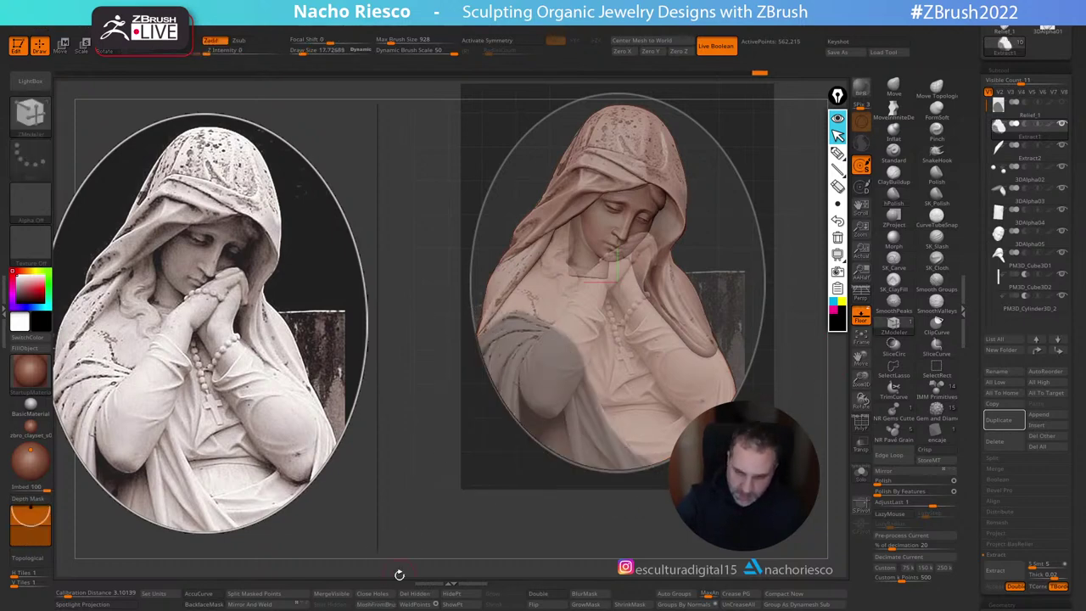
left_click(861, 315)
left_click(587, 445, "ctrl")
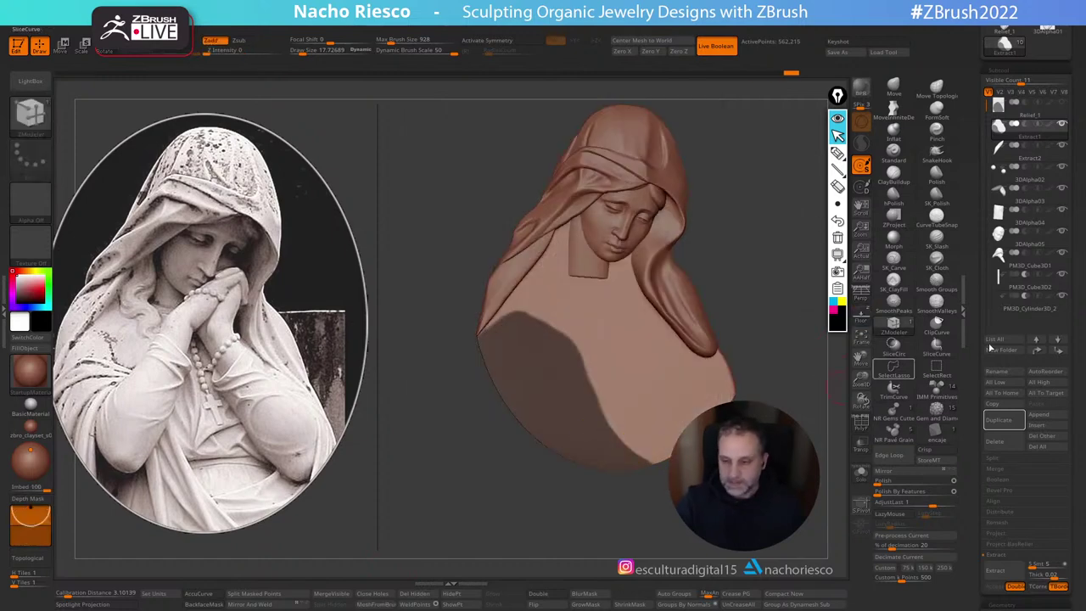
left_click(1008, 428)
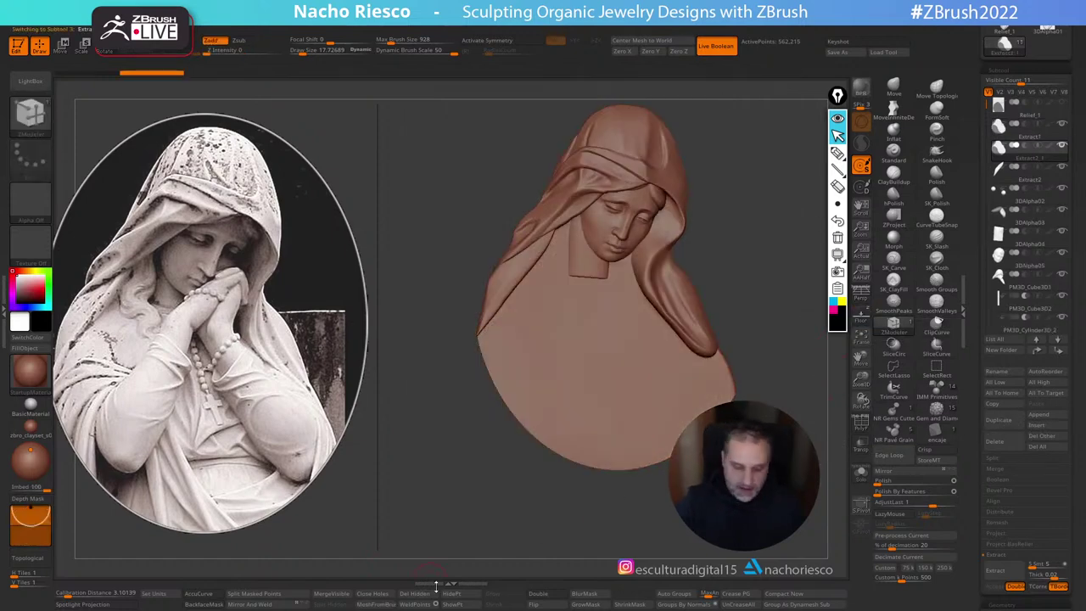
left_click(463, 596)
left_click(416, 593)
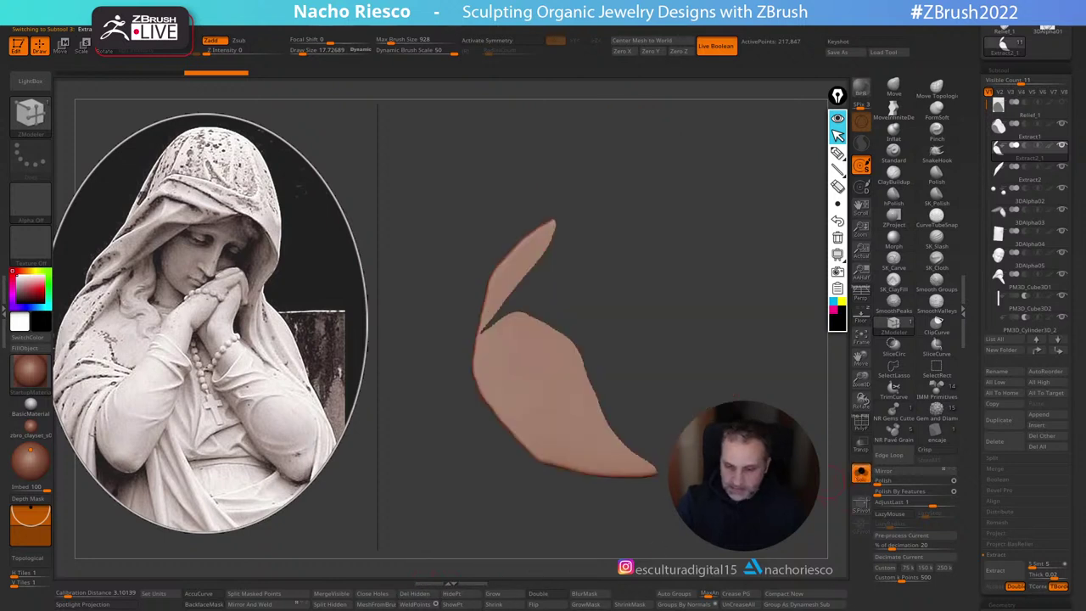
key("ctrl+z")
key("ctrl+z")
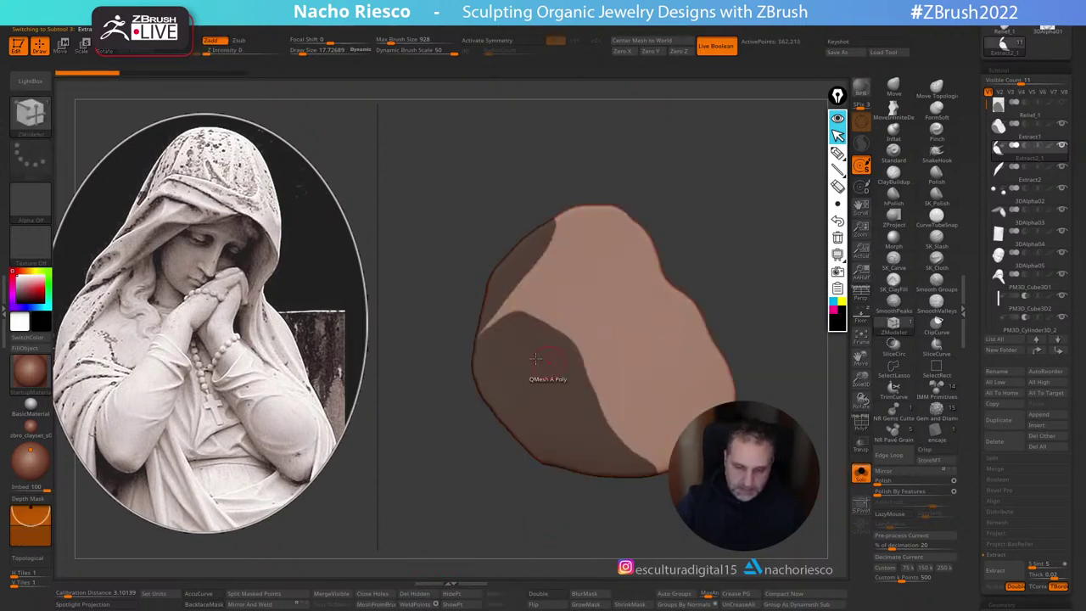
Step: Unmask the duplicate's shoulder area, keep only the masked arm and sleeve area by deleting the rest, and remesh it
mouse_move(467, 341)
left_mouse_down("ctrl+alt")
mouse_move(458, 174)
mouse_move(478, 170)
left_mouse_up("ctrl+alt")
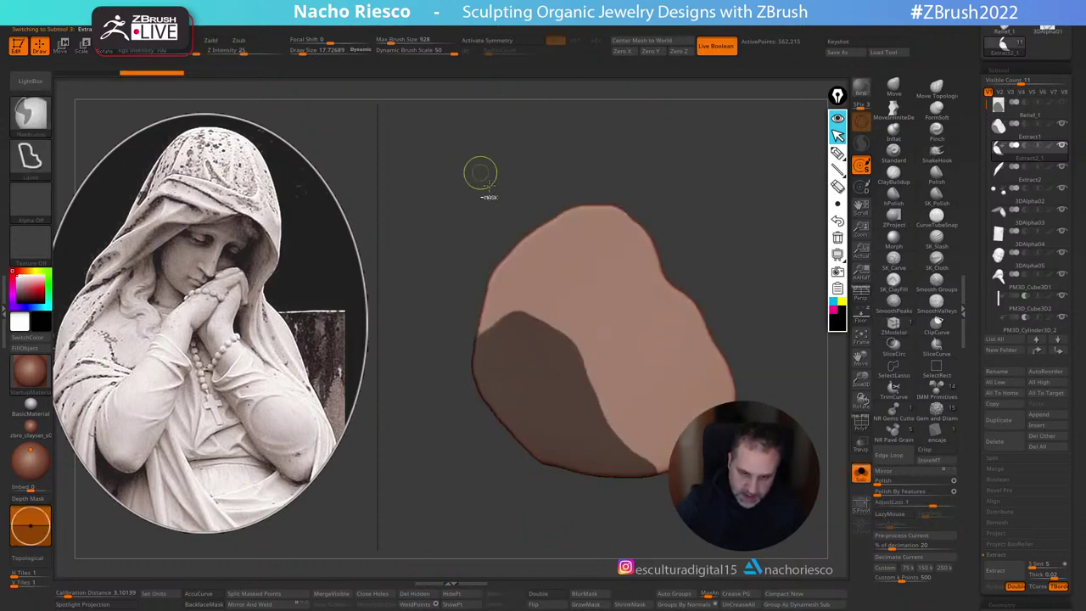
mouse_move(459, 355)
left_mouse_down("ctrl+alt")
mouse_move(484, 323)
mouse_move(494, 239)
left_mouse_up("ctrl+alt")
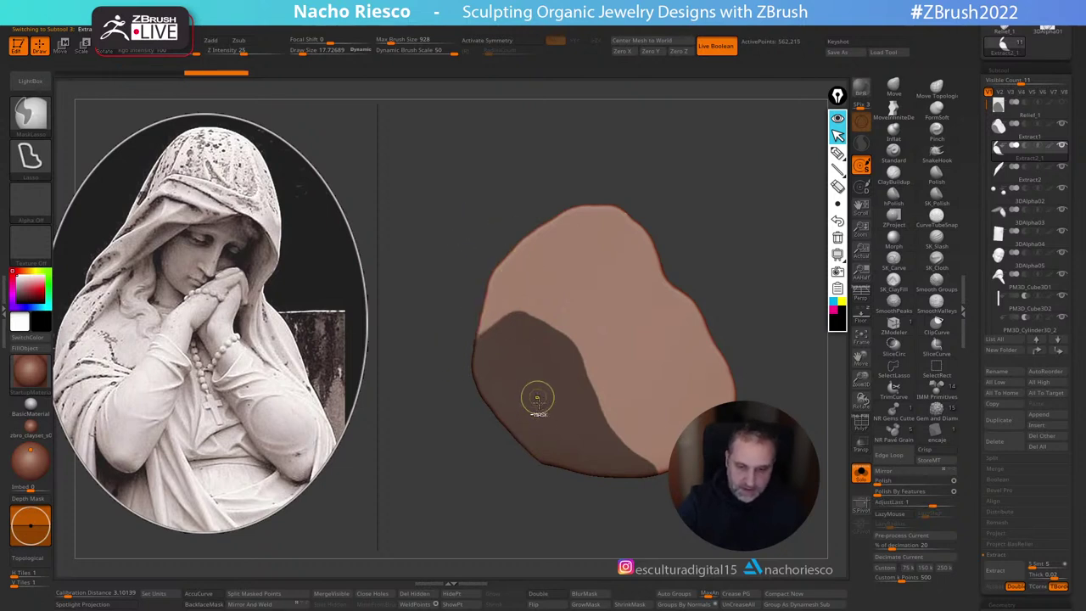
left_click(443, 593)
left_click(446, 593)
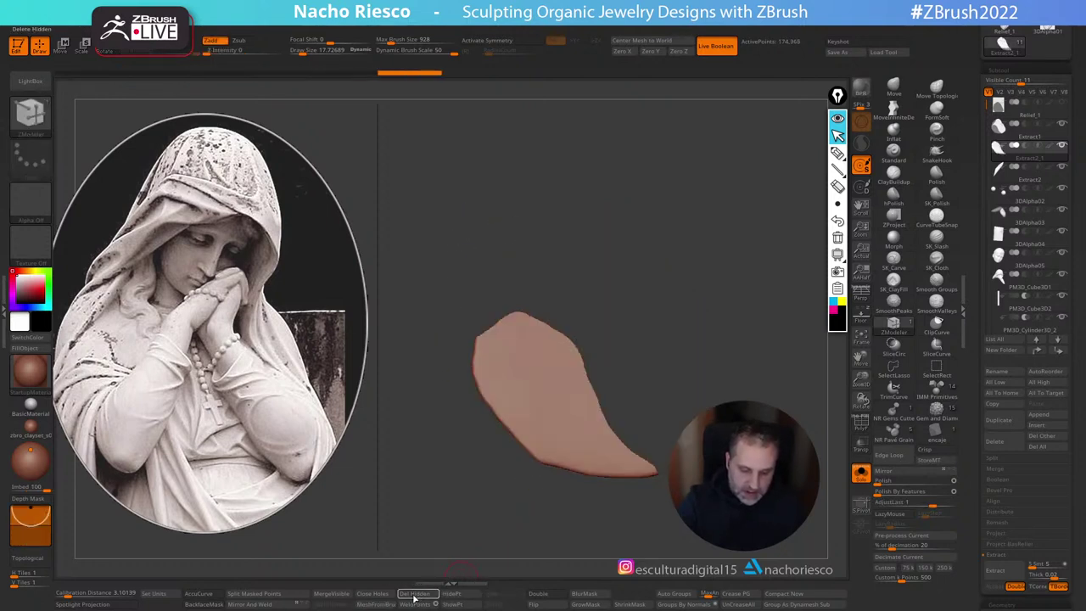
left_click_drag(634, 276, 805, 333, "ctrl")
Step: Move the arm and sleeve piece forward in depth from the body slab with the full relief shown
left_click(861, 475)
key("w")
left_click_drag(529, 281, 543, 279)
left_click_drag(746, 334, 681, 336, "shift")
key("q")
mouse_move(783, 336)
left_mouse_down()
mouse_move(797, 334)
mouse_move(782, 363)
mouse_move(811, 375)
left_mouse_up()
left_click_drag(711, 311, 747, 298)
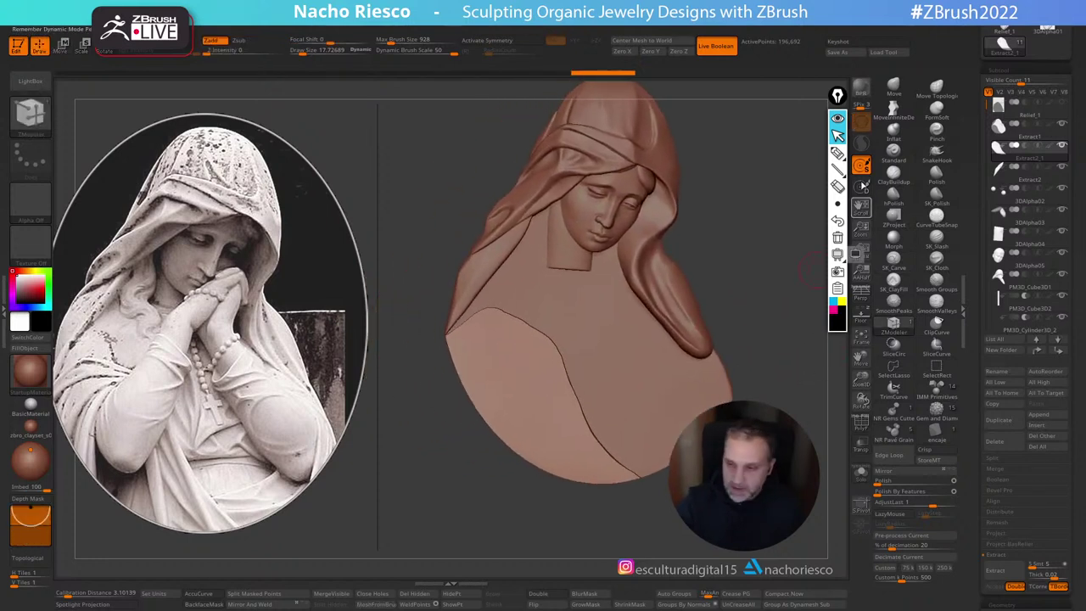
Step: Smooth the arm piece's border at a draw size of about 38.6, lasso-mask its elbow area from the reference photo, and invert the mask
left_click(861, 314)
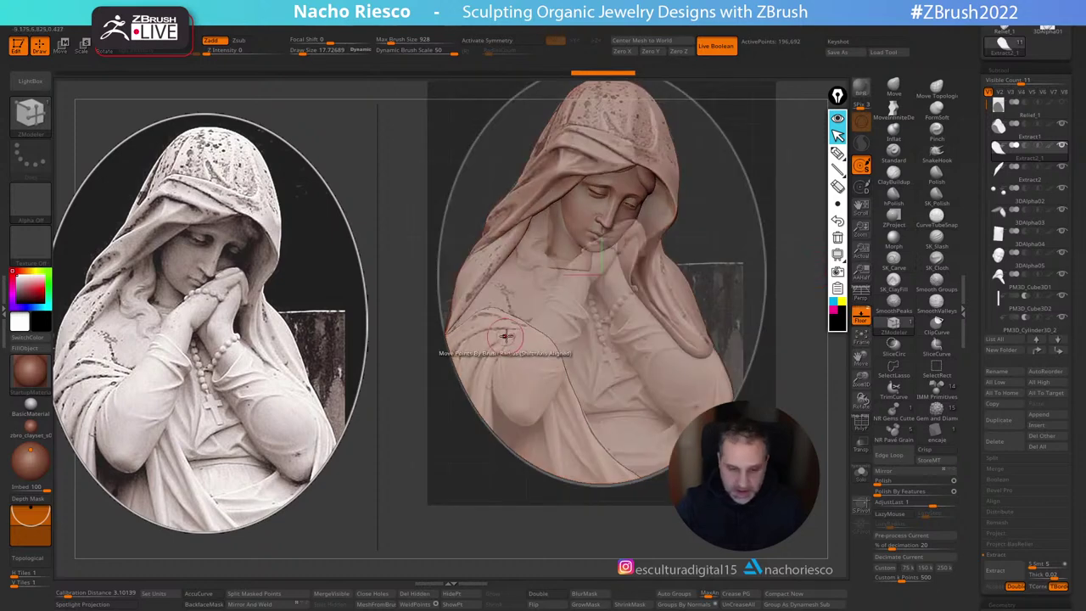
key("shift")
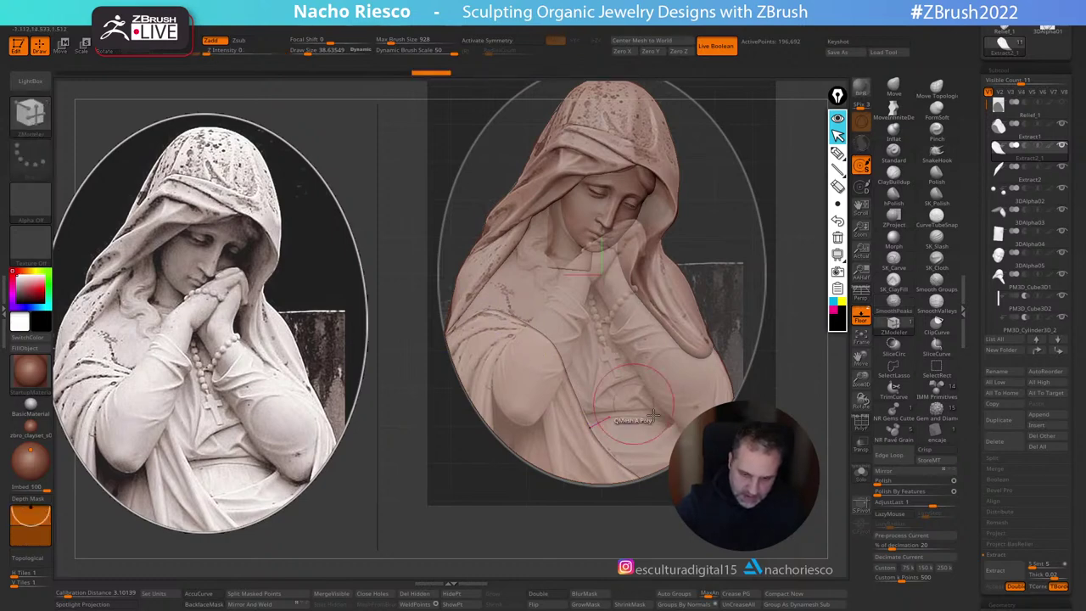
mouse_move(559, 505)
left_mouse_down("ctrl")
mouse_move(525, 365)
mouse_move(497, 400)
mouse_move(493, 454)
mouse_move(556, 506)
mouse_move(584, 487)
left_mouse_up("ctrl")
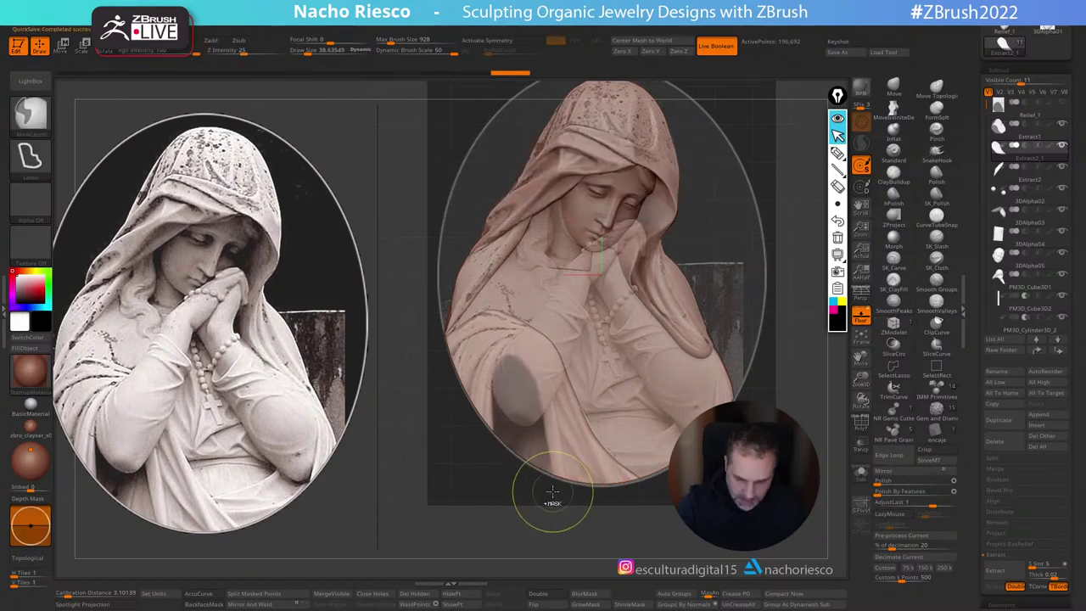
left_click(861, 316)
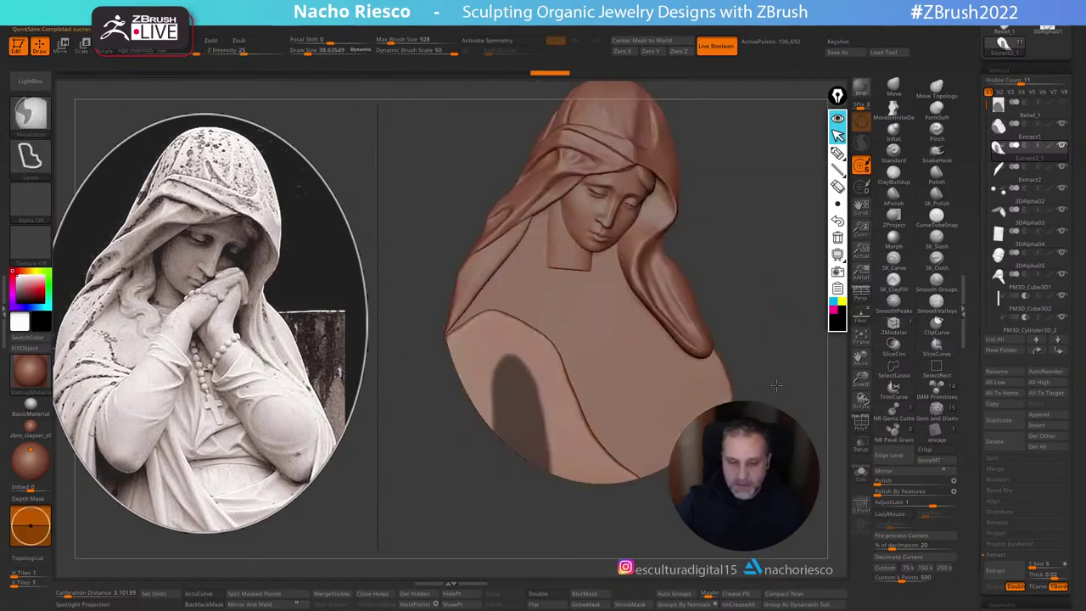
left_click(776, 385, "ctrl")
Step: Shift the unmasked elbow area of the arm piece along the depth axis with the move gizmo
left_click_drag(805, 365, 800, 296, "shift")
key("w")
left_click_drag(688, 254, 688, 291)
left_click_drag(601, 315, 602, 324)
left_click_drag(721, 267, 742, 343)
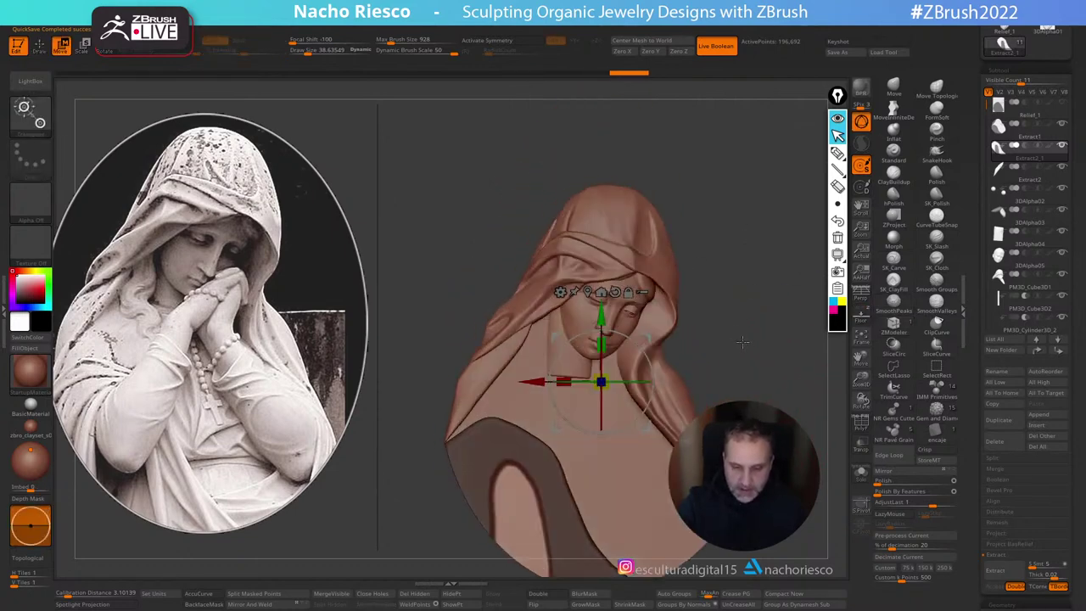
Step: Center the gizmo on the unmasked elbow area and scale that area slightly
key("q")
left_click_drag(757, 430, 780, 311, "alt")
key("w")
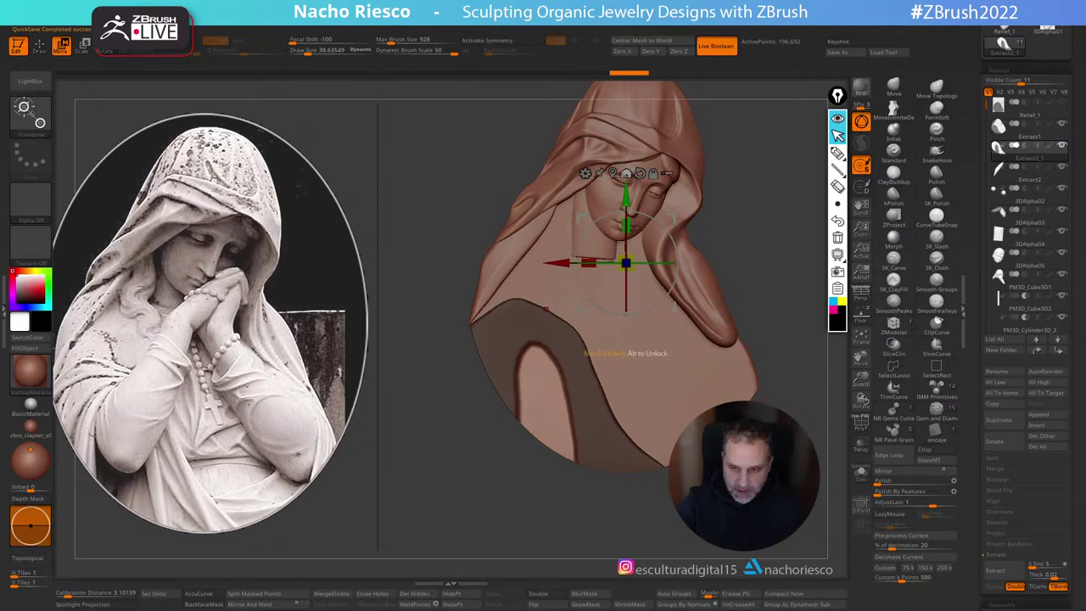
left_click(612, 173)
left_click_drag(545, 407, 539, 408)
key("q")
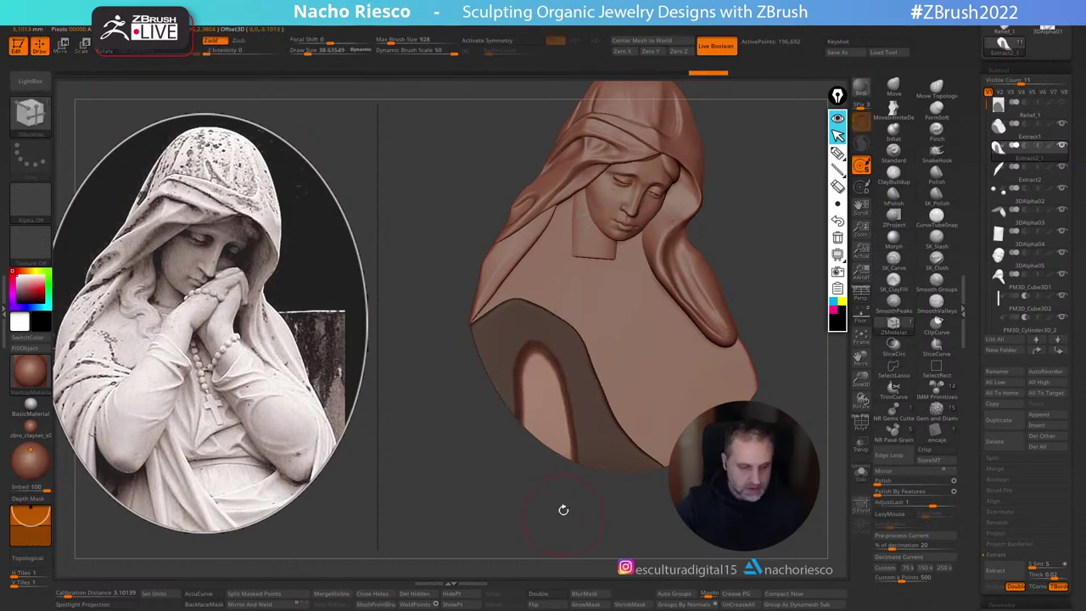
key("w")
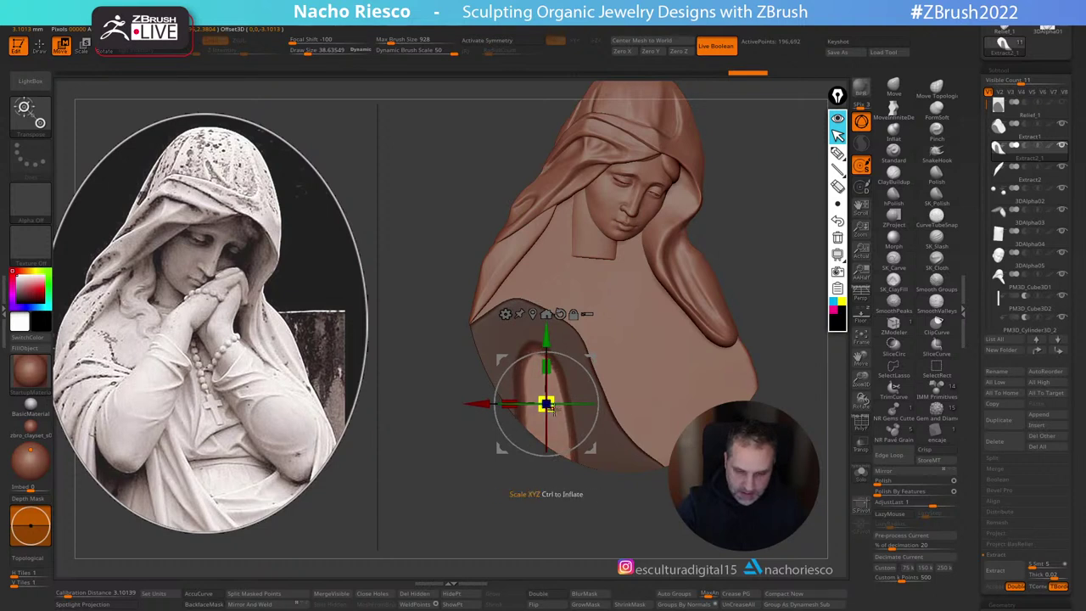
Step: Clear the arm piece's mask and smooth the step around the elbow area at a draw size of about 60.7
left_click(572, 538, "ctrl")
key("q")
left_click_drag(572, 538, 514, 429)
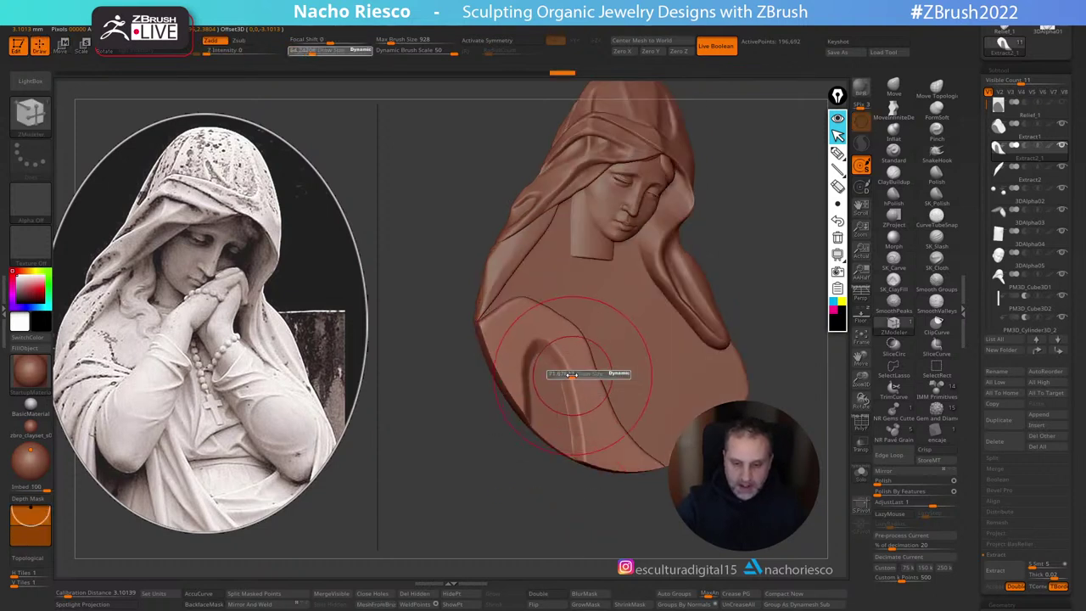
left_click_drag(575, 397, 578, 411, "shift")
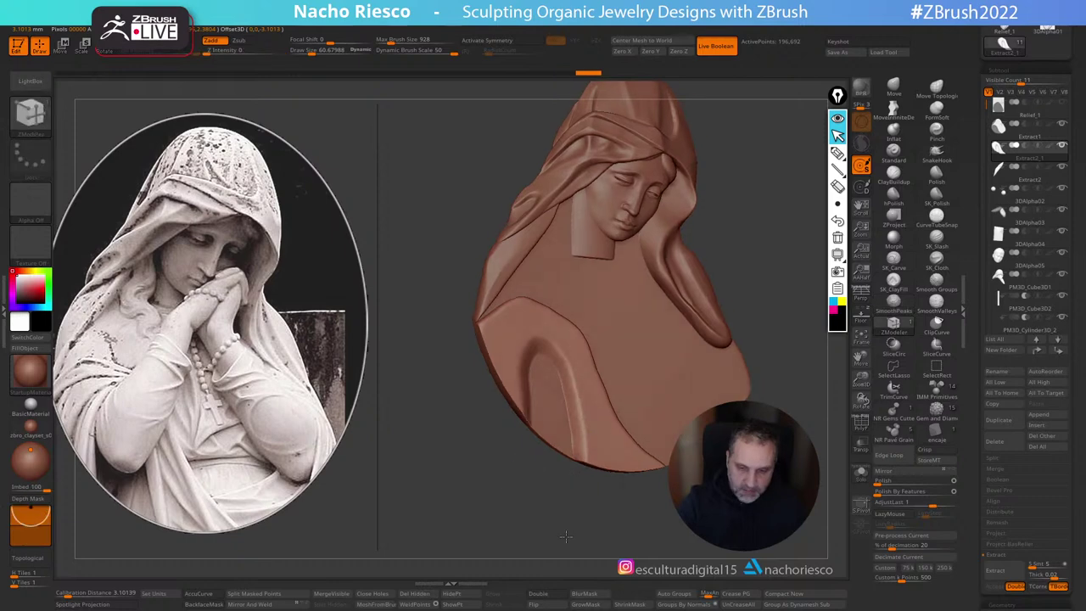
Step: Soften the upper edge of the arm piece with the Polish brush at a draw size of about 19.6
left_click_drag(556, 534, 530, 565, "shift")
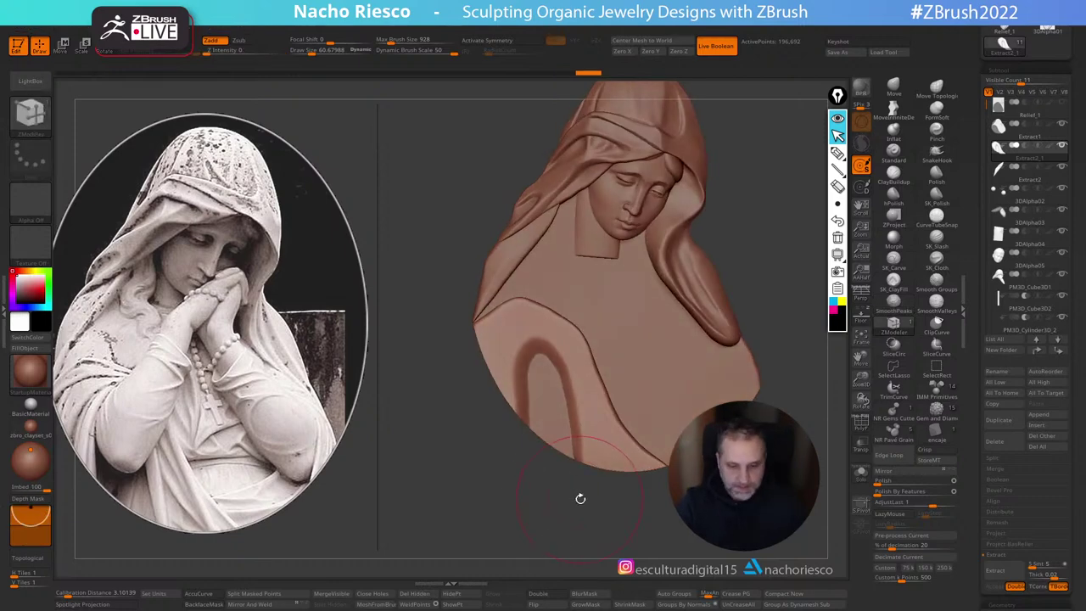
mouse_move(581, 498)
left_mouse_down()
mouse_move(574, 536)
mouse_move(573, 333)
left_mouse_up()
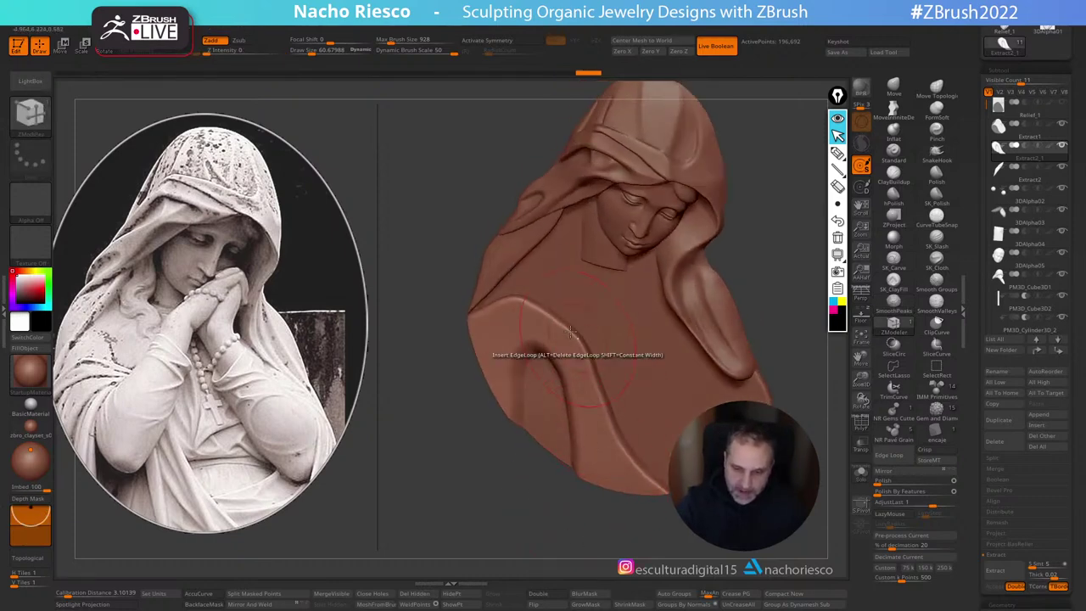
right_click_drag(566, 316, 592, 384, "ctrl")
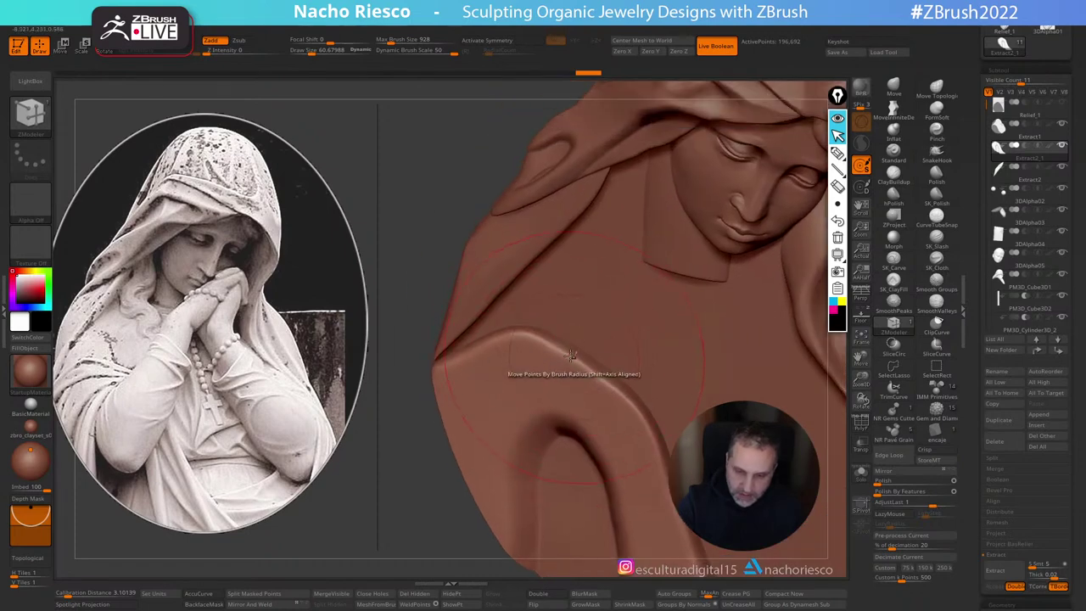
left_click(892, 193)
key("s")
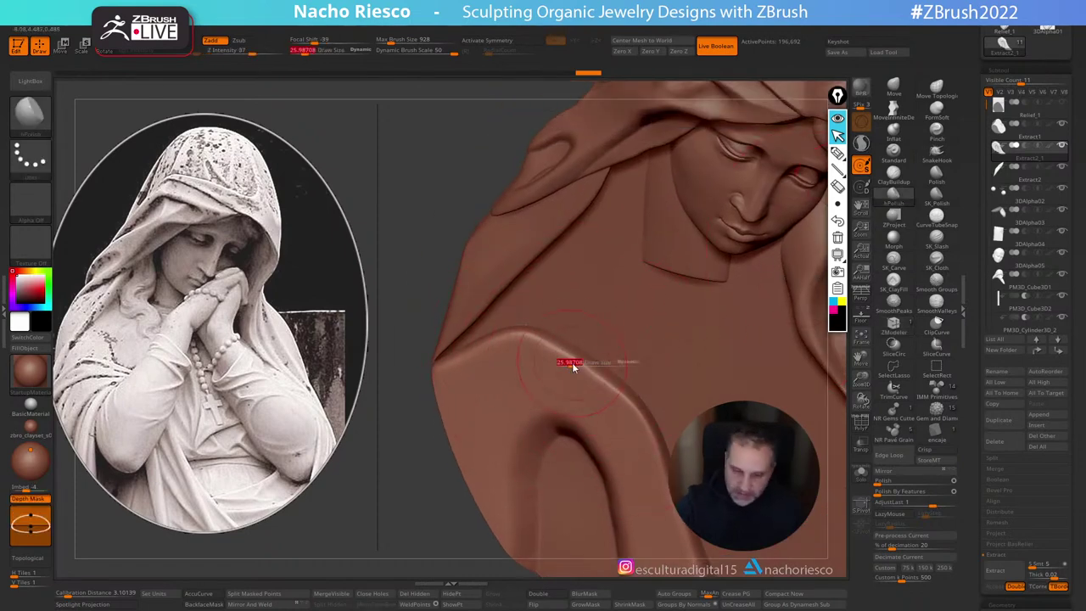
left_click_drag(573, 367, 570, 367)
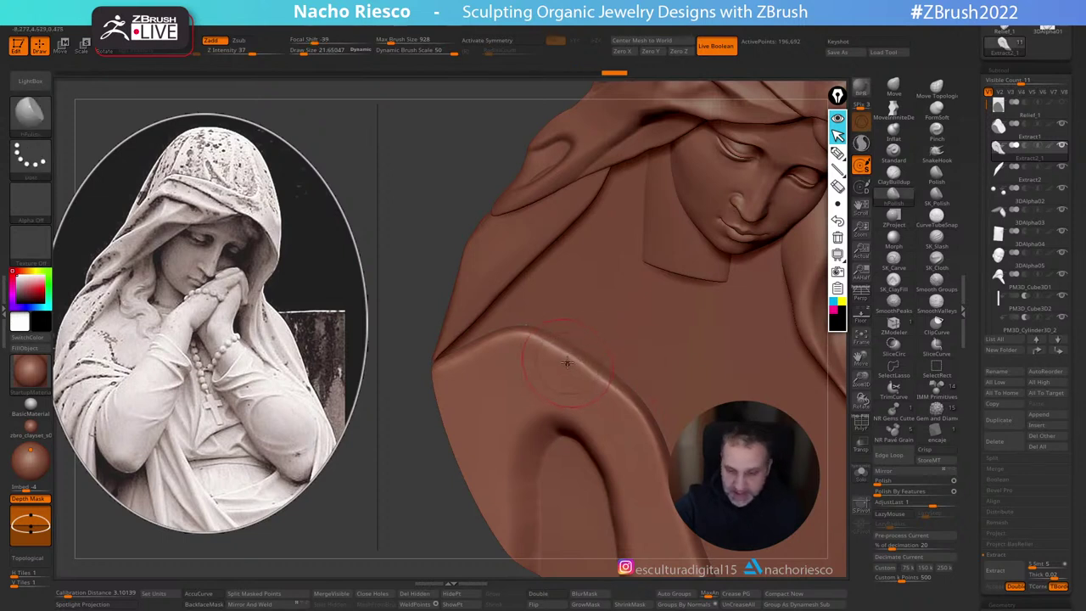
left_click(936, 178)
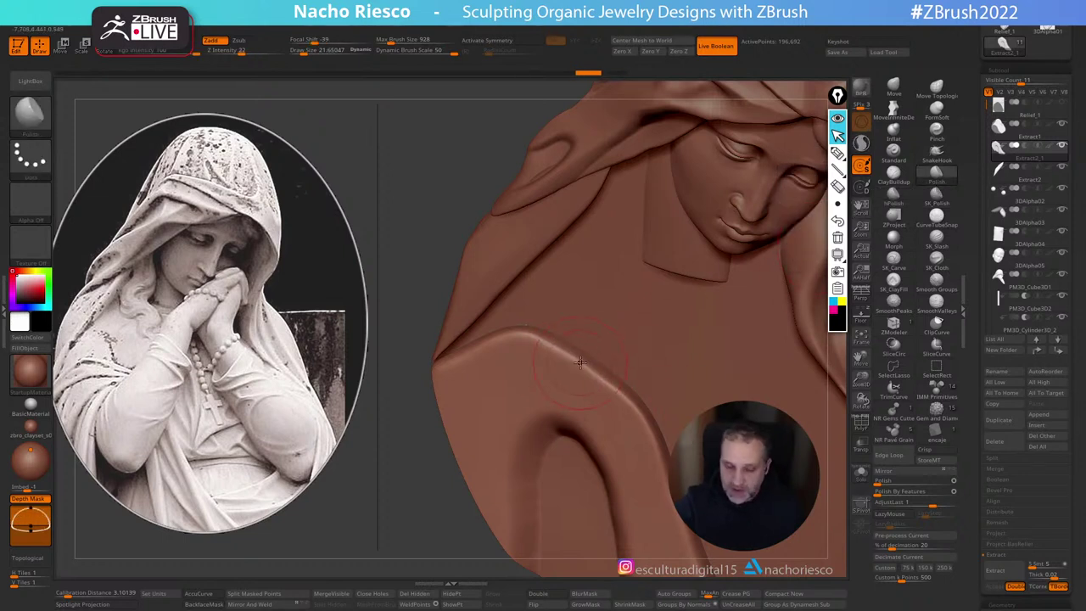
key("s")
mouse_move(563, 363)
left_mouse_down()
mouse_move(572, 355)
mouse_move(531, 336)
left_mouse_up()
key("s")
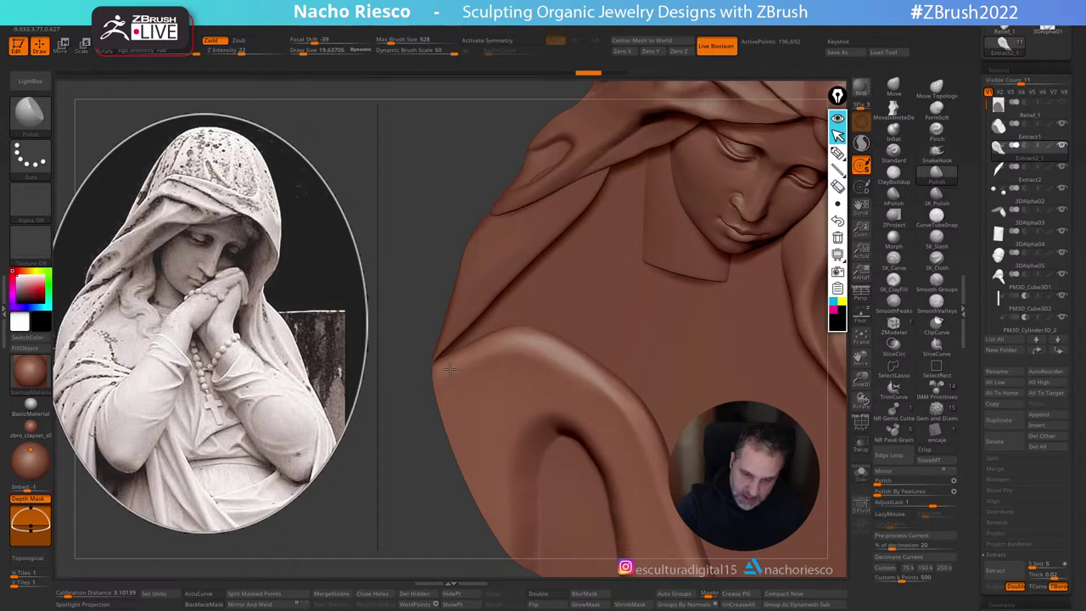
Step: Continue polishing the arm piece's long inner edge down toward its lower end
right_click_drag(662, 476, 617, 315, "alt")
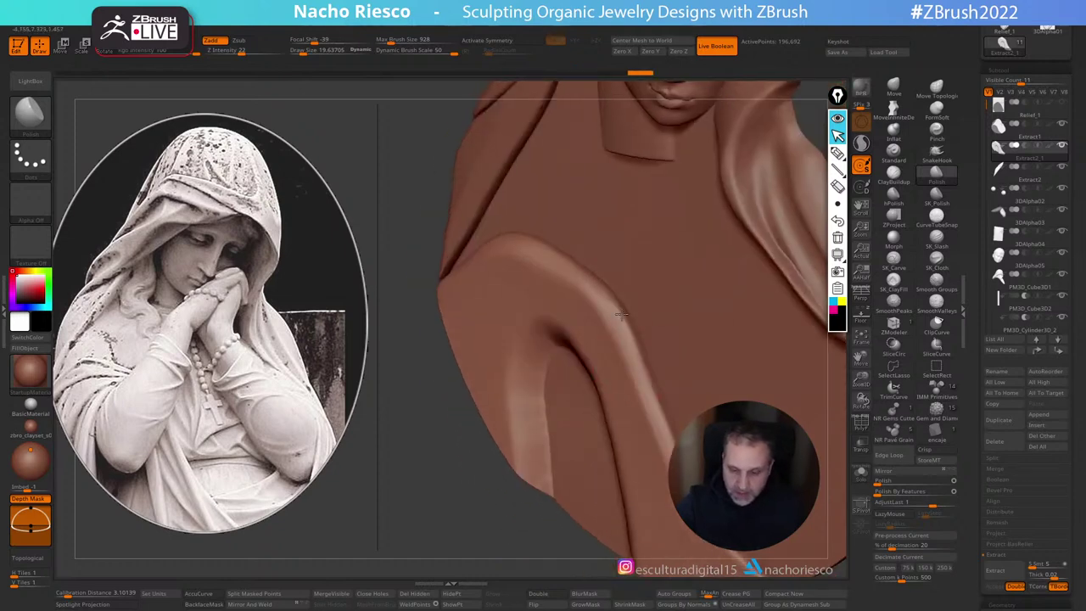
left_click_drag(662, 433, 680, 425)
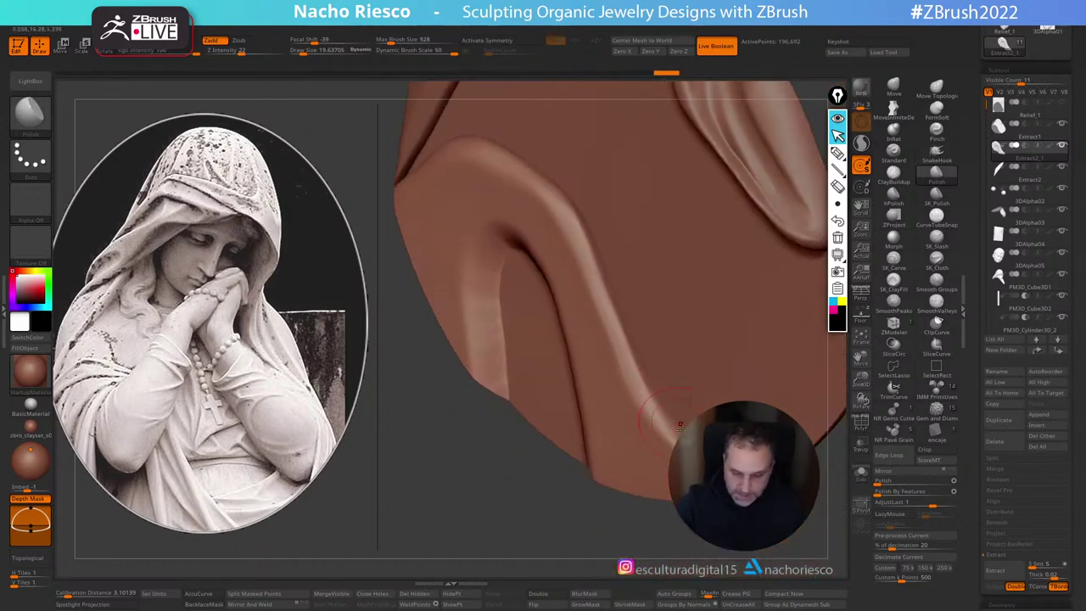
mouse_move(680, 509)
left_mouse_down()
mouse_move(747, 530)
mouse_move(789, 517)
mouse_move(813, 546)
mouse_move(753, 533)
mouse_move(755, 500)
left_mouse_up()
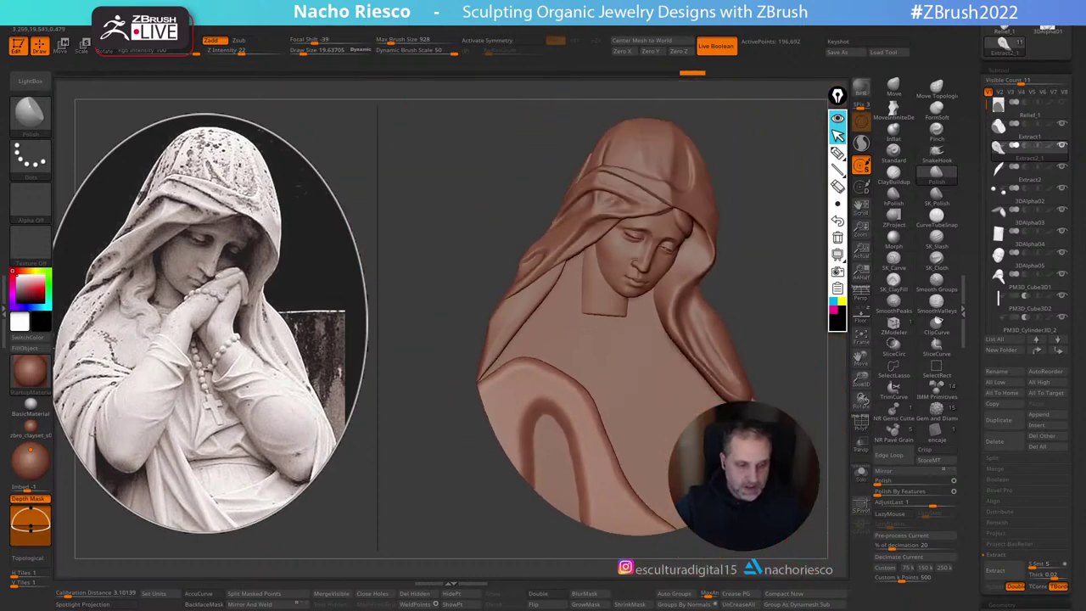
Step: Select the body base and adjust its chest surface with the Move brush at a draw size of about 57.2
mouse_move(741, 259)
left_mouse_down("alt")
mouse_move(741, 275)
mouse_move(753, 256)
mouse_move(755, 266)
left_mouse_up("alt")
left_click(577, 341, "alt")
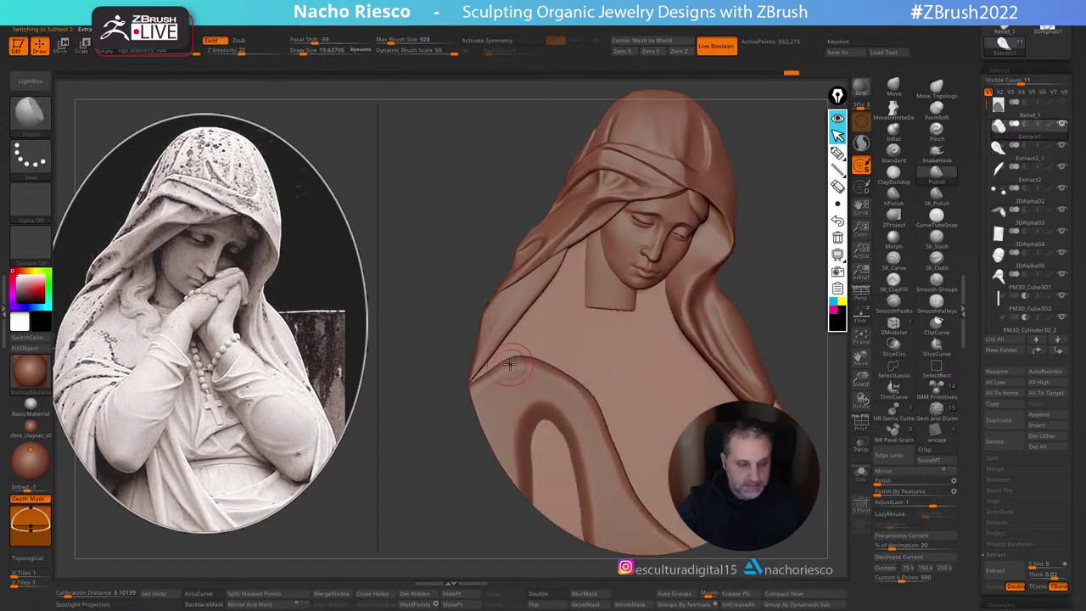
left_click_drag(512, 363, 520, 358)
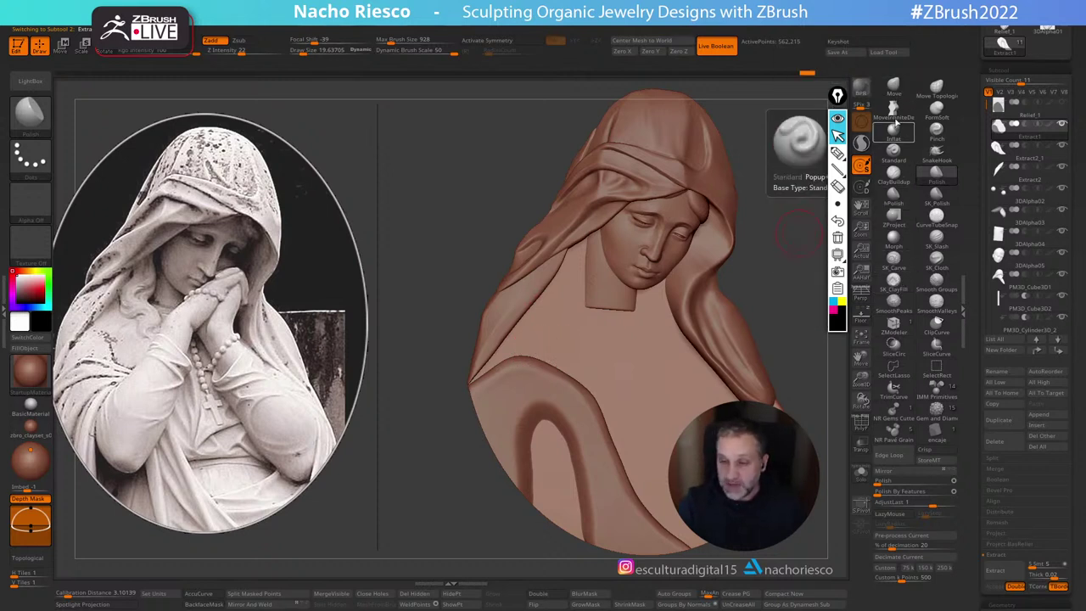
left_click(893, 88)
key("s")
left_click_drag(556, 322, 558, 323)
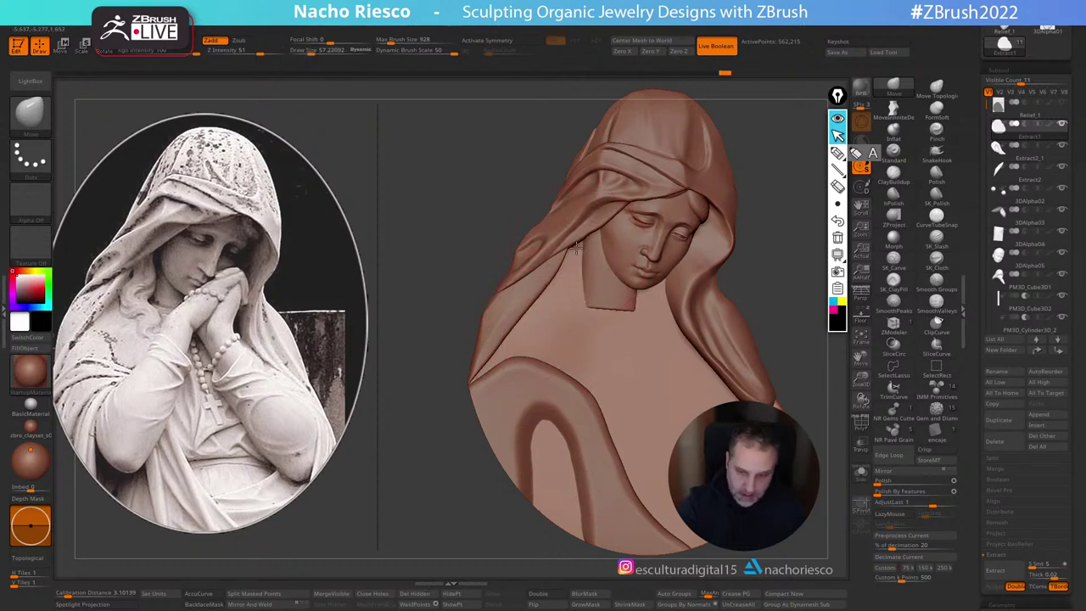
Step: Reshape the body base beside the shoulder from angled views with the Move brush at a draw size of about 50.6
left_click_drag(767, 224, 657, 273)
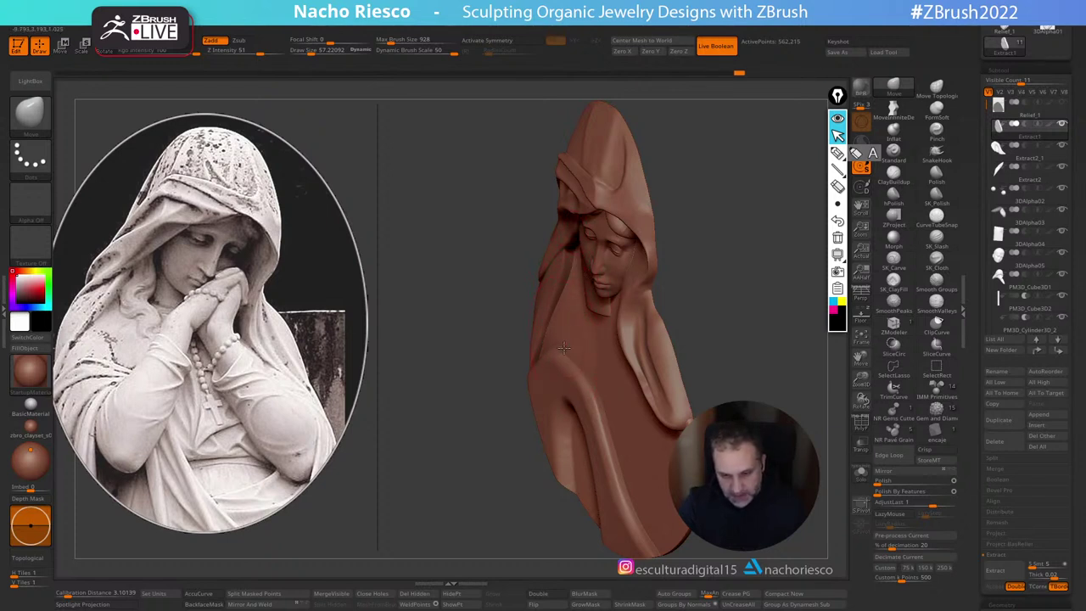
mouse_move(565, 320)
right_mouse_down()
mouse_move(585, 333)
mouse_move(555, 344)
mouse_move(564, 353)
right_mouse_up()
key("s")
left_click_drag(564, 354, 563, 351)
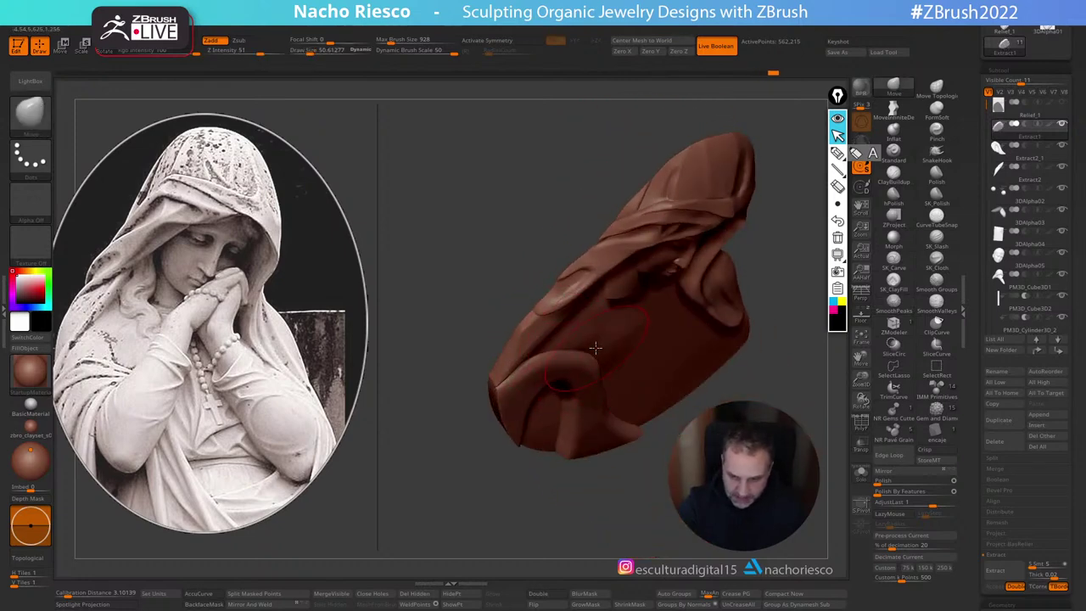
left_click_drag(658, 510, 637, 399, "shift")
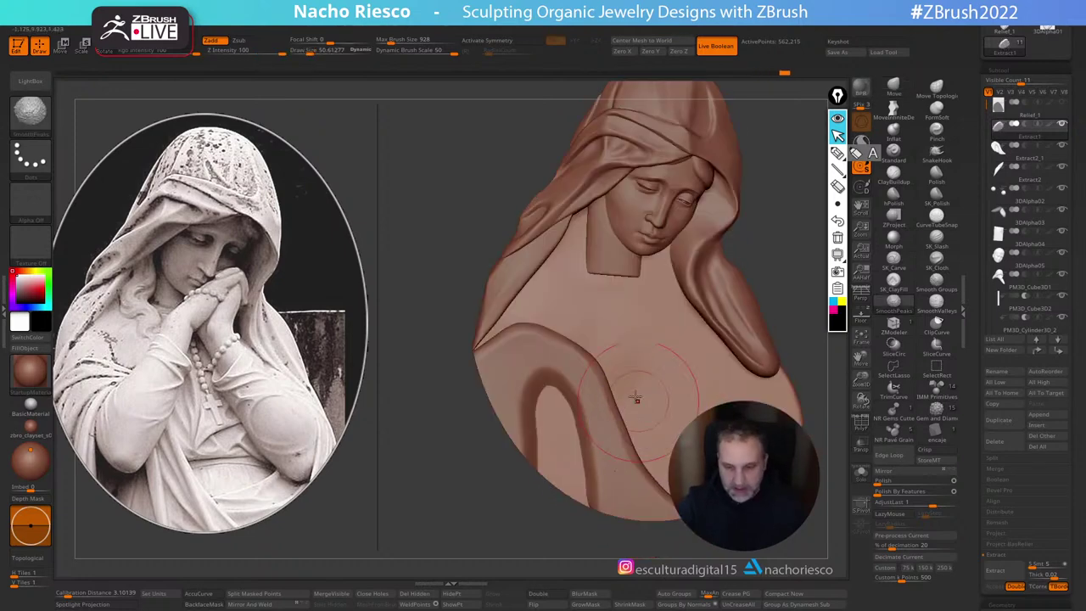
Step: Lasso-mask the chest area of the body base down to the waistline, following the reference photo
left_click(483, 327, "alt")
left_click_drag(773, 288, 777, 194, "alt")
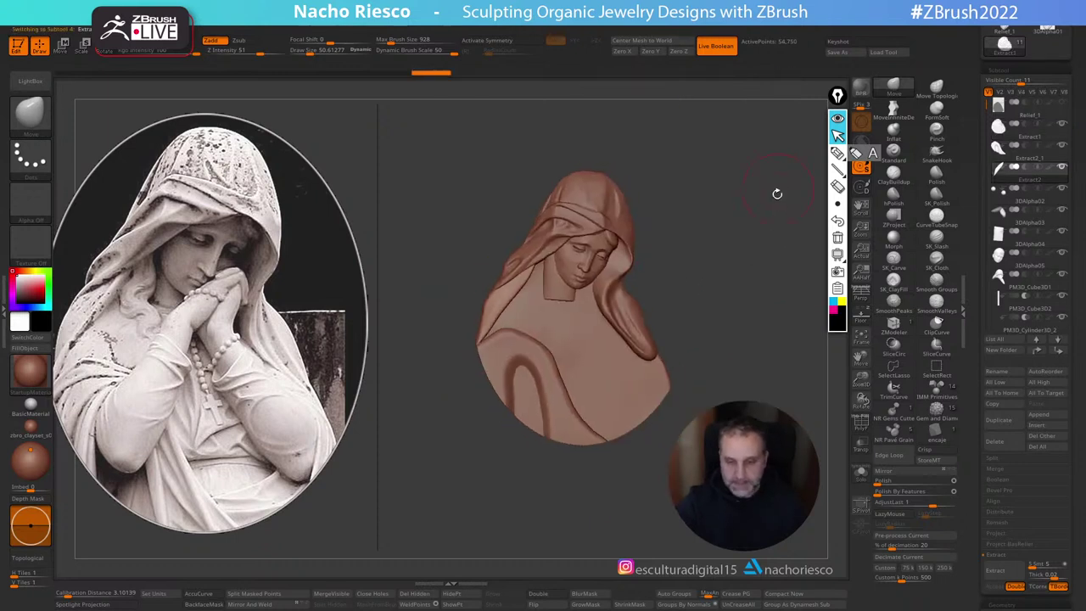
mouse_move(765, 233)
left_mouse_down()
mouse_move(768, 225)
mouse_move(782, 239)
mouse_move(762, 236)
mouse_move(765, 264)
mouse_move(777, 261)
left_mouse_up()
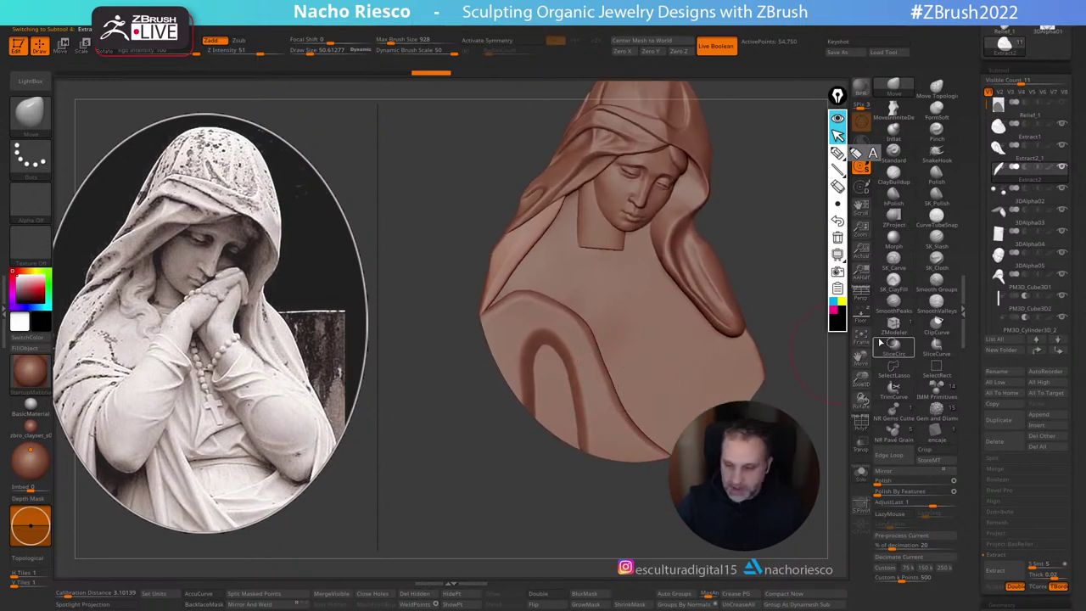
left_click(863, 316)
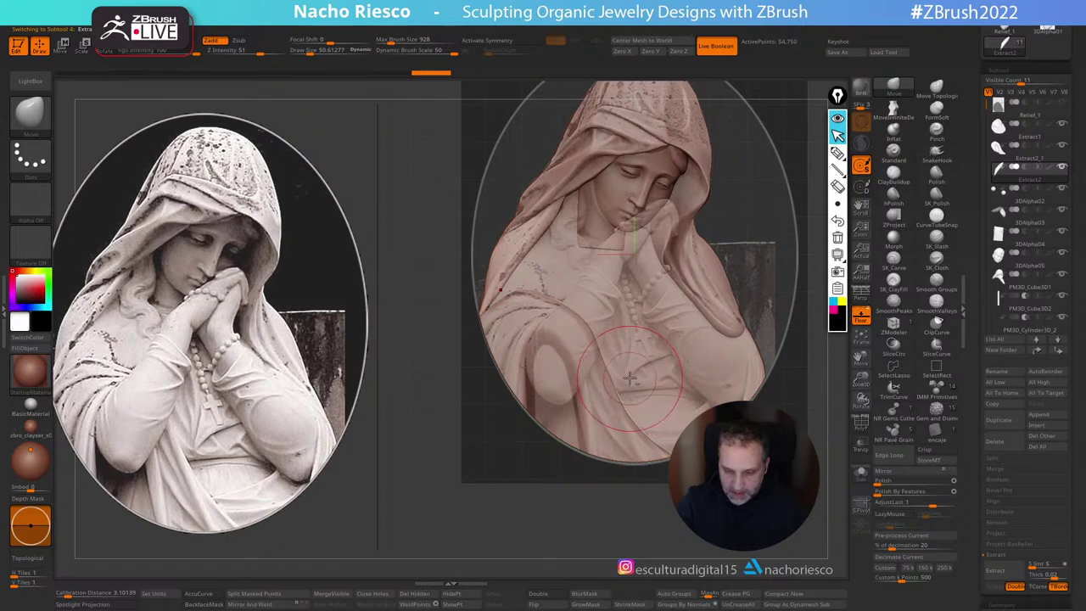
key("ctrl")
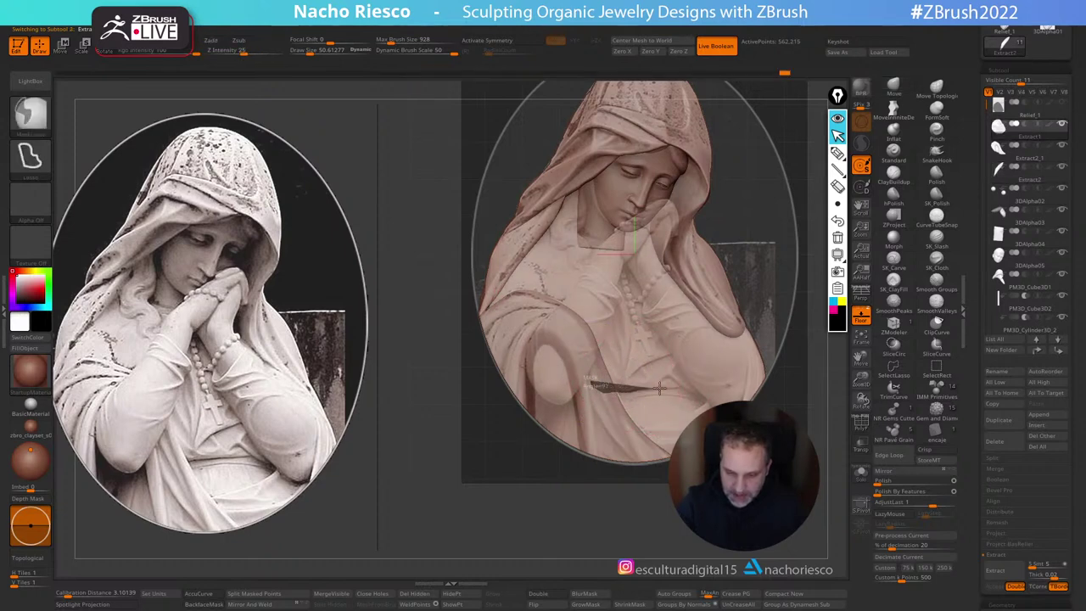
mouse_move(700, 386)
left_mouse_down("ctrl")
mouse_move(713, 331)
mouse_move(682, 270)
mouse_move(594, 254)
mouse_move(567, 373)
left_mouse_up("ctrl")
left_click(862, 316)
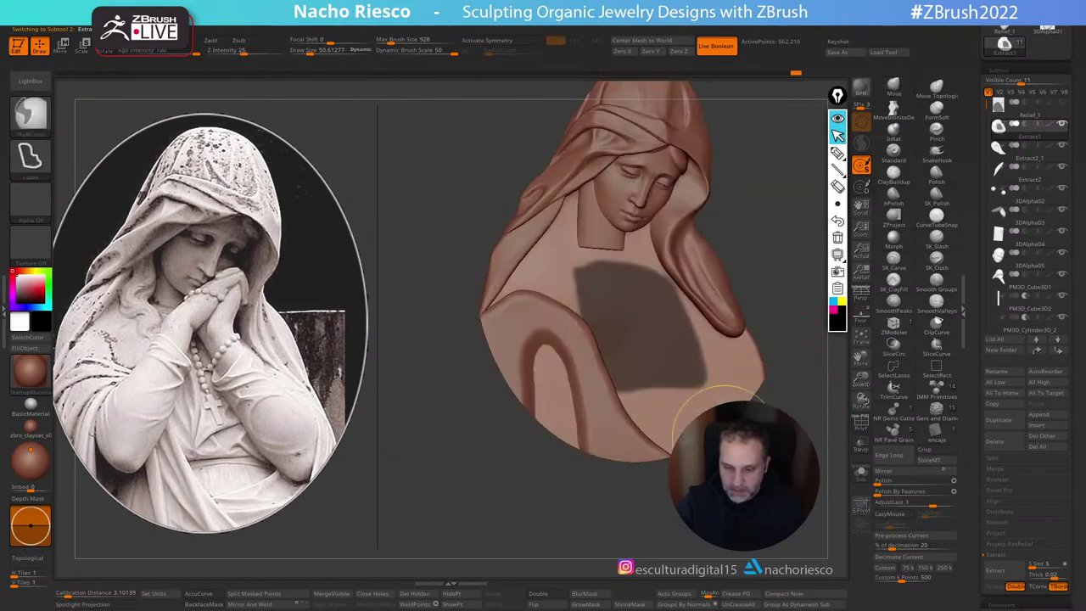
Step: Invert the mask, raise the chest's lower edge with the Move brush, and clear the mask
key("ctrl+i")
mouse_move(640, 382)
left_mouse_down()
mouse_move(645, 394)
mouse_move(679, 385)
left_mouse_up()
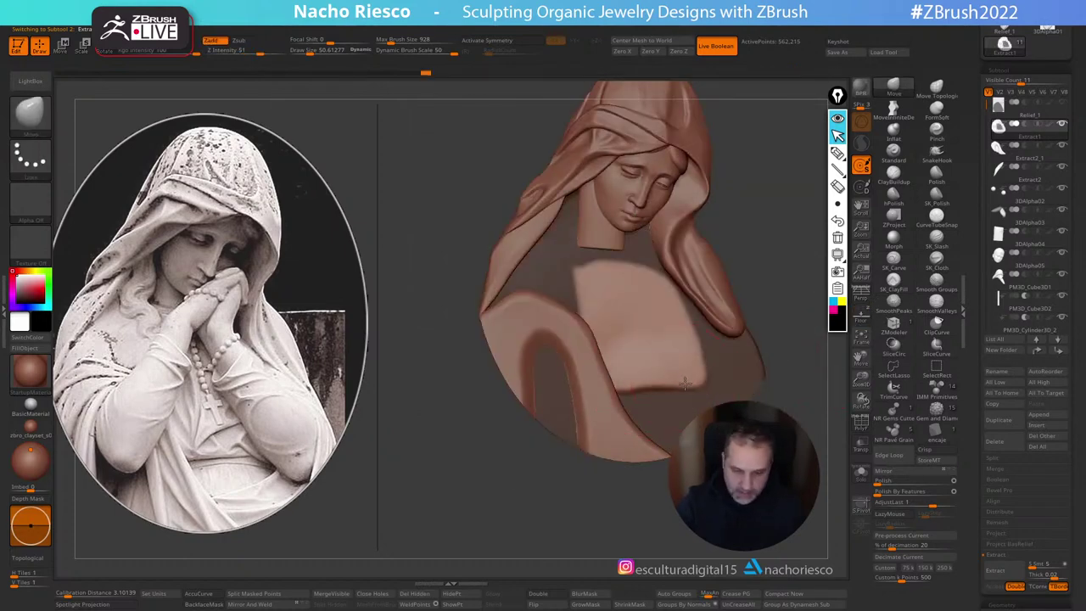
mouse_move(620, 350)
left_mouse_down()
mouse_move(657, 344)
mouse_move(693, 370)
left_mouse_up()
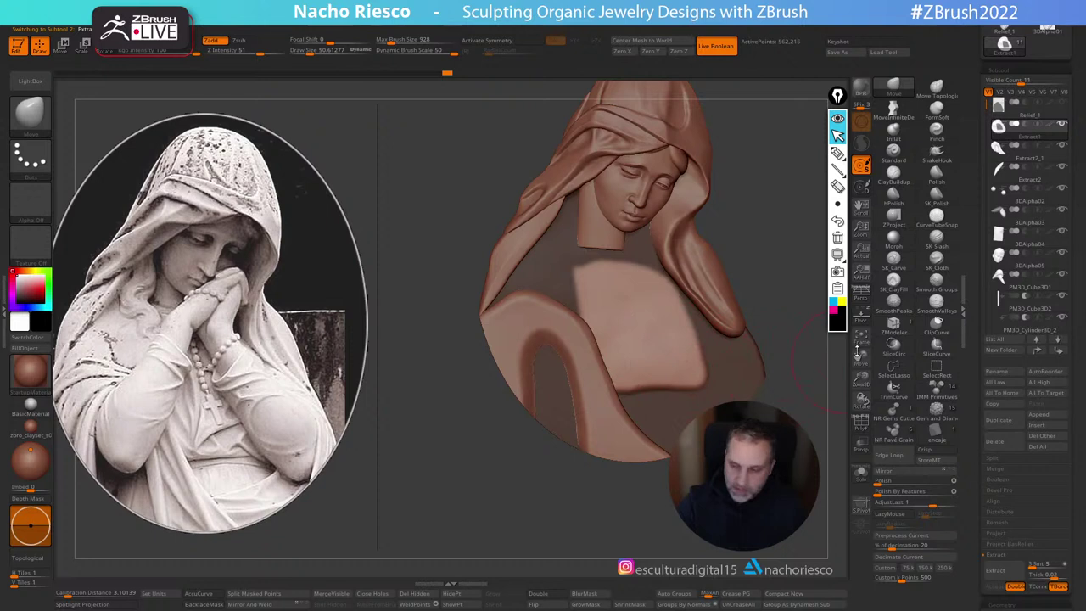
left_click(806, 399, "ctrl")
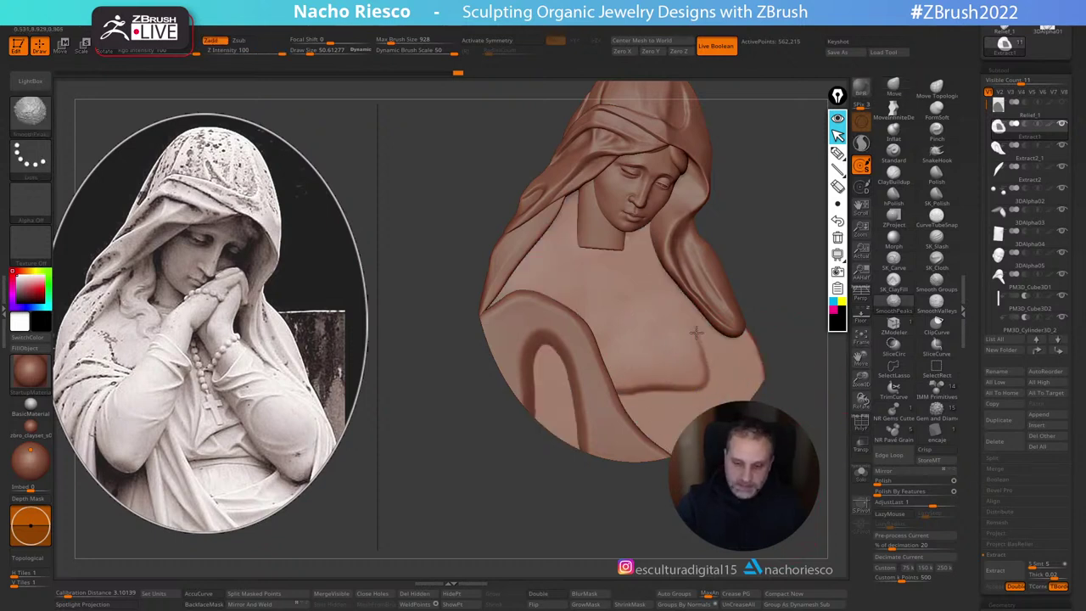
mouse_move(714, 480)
left_mouse_down("alt")
mouse_move(695, 458)
mouse_move(686, 470)
mouse_move(723, 519)
left_mouse_up("alt")
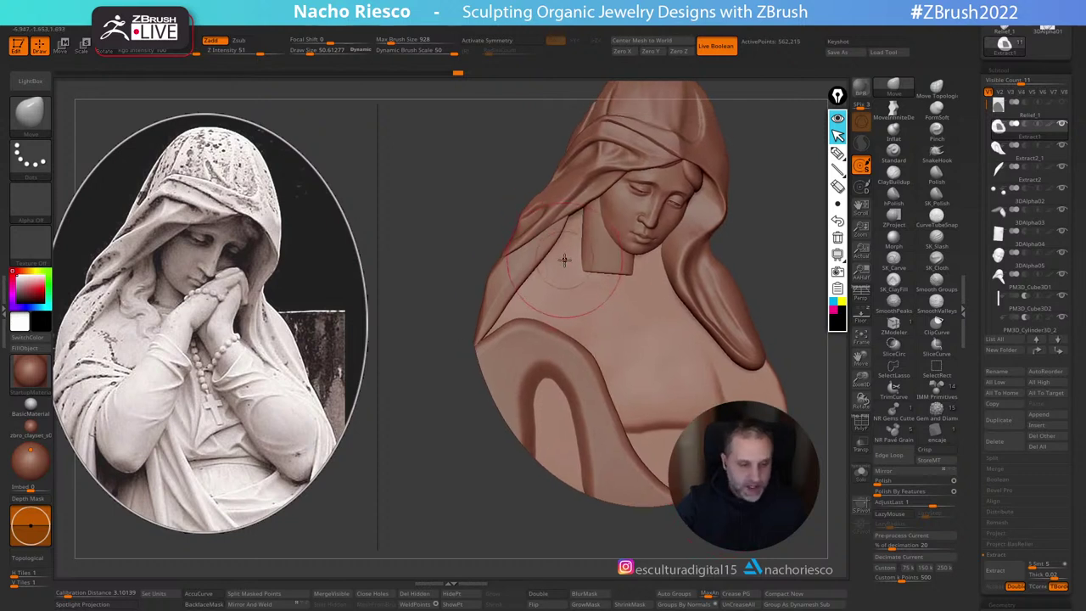
Step: Trace the wavy hair lock beside the neck over the reference photo with CurveTubeSnap at a draw size of about 8.4
mouse_move(776, 228)
left_mouse_down()
mouse_move(783, 219)
mouse_move(551, 258)
left_mouse_up()
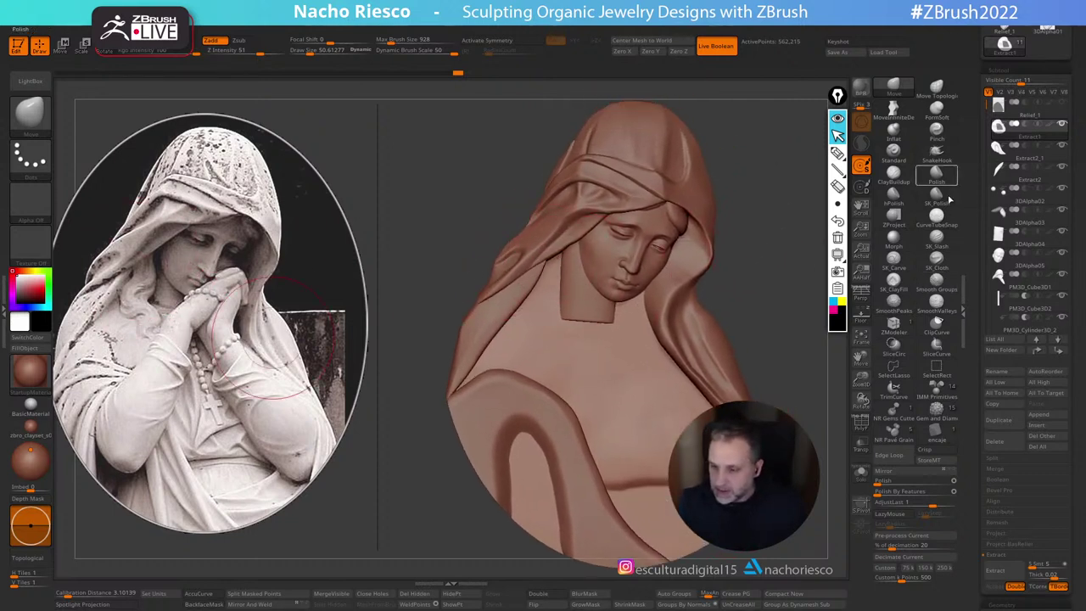
left_click(935, 302)
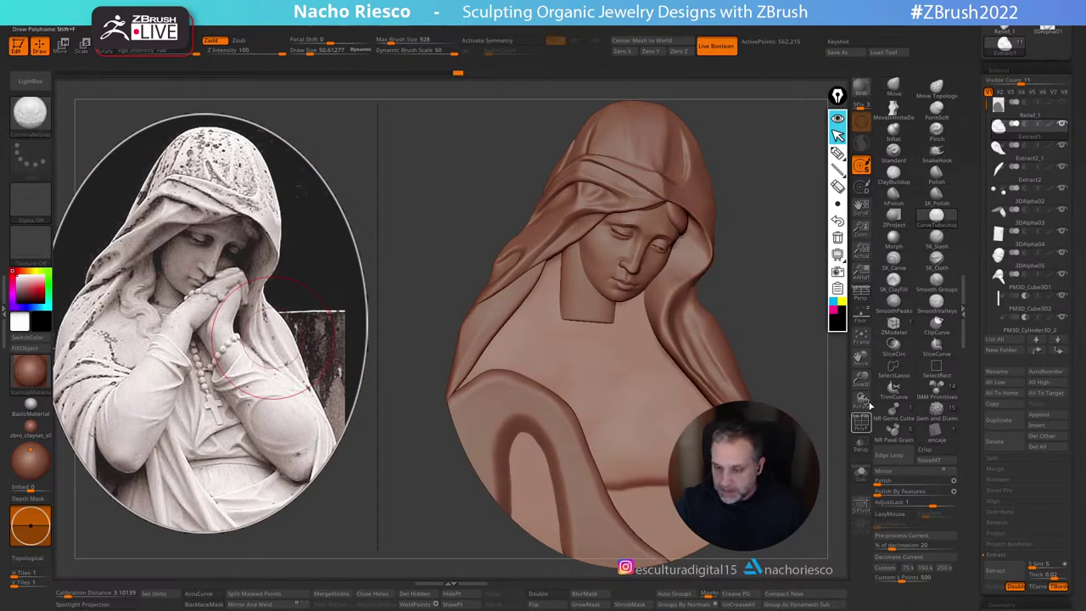
left_click(861, 315)
key("s")
left_click_drag(583, 329, 578, 330)
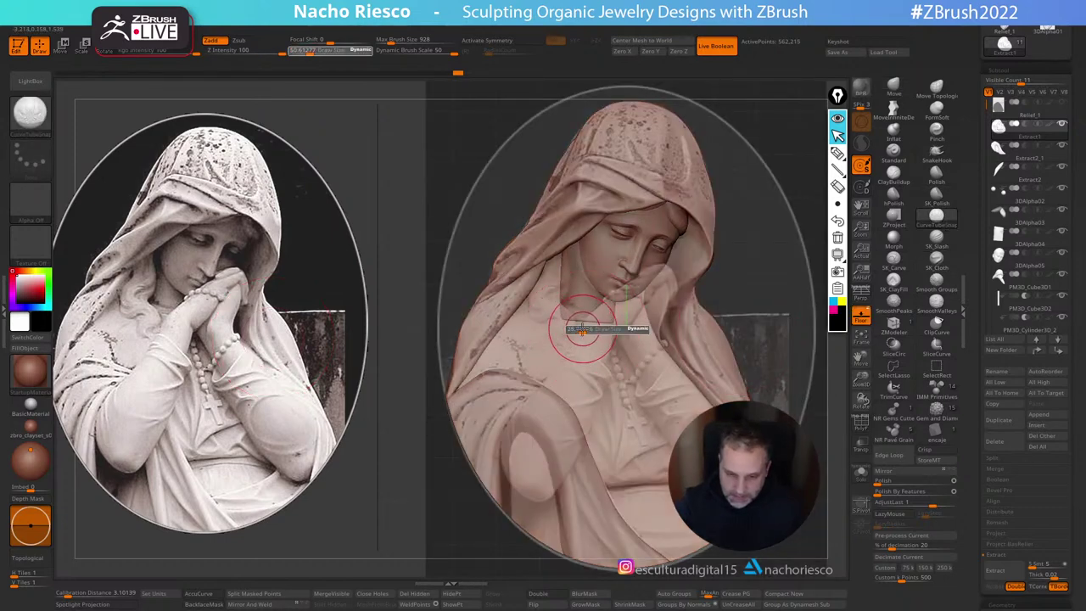
key("s")
left_click_drag(556, 265, 551, 259)
key("s")
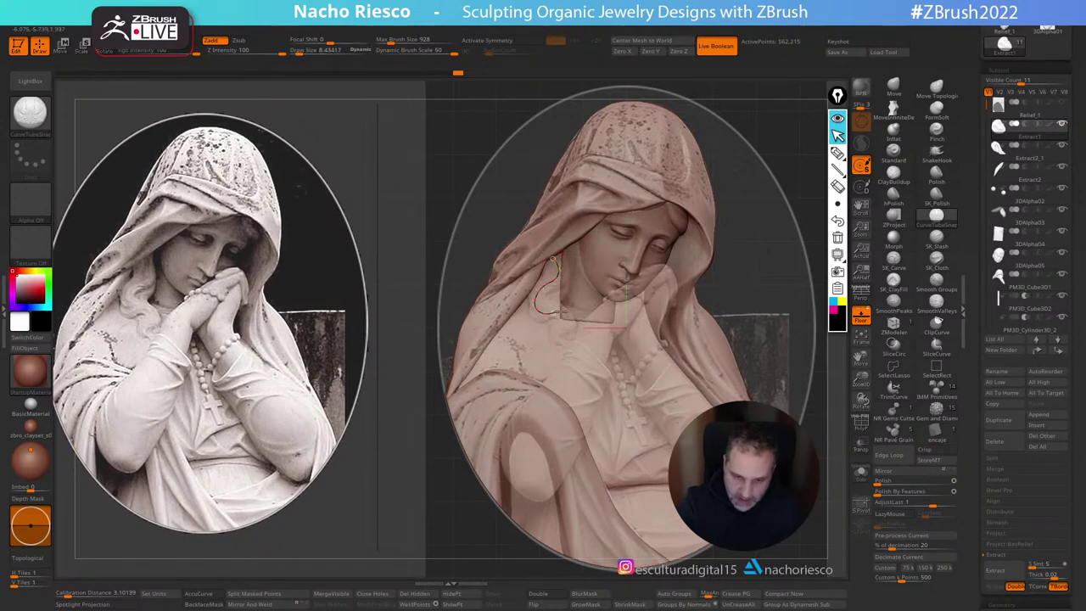
left_click_drag(573, 354, 573, 355)
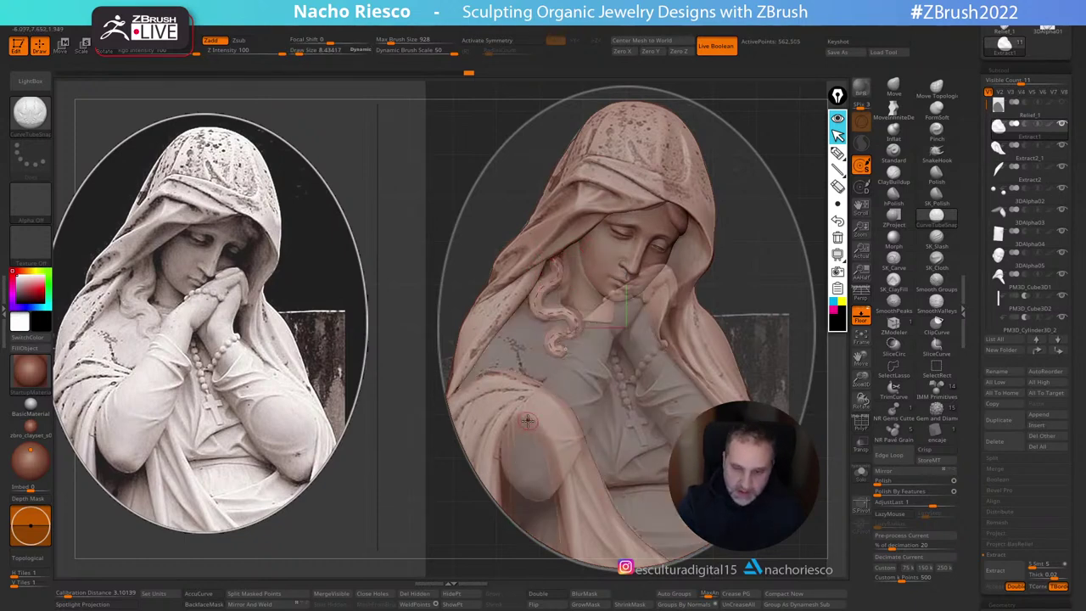
Step: Split the hair lock from the masked body into its own subtool, isolate it, and hide the reference photo
left_click(271, 594)
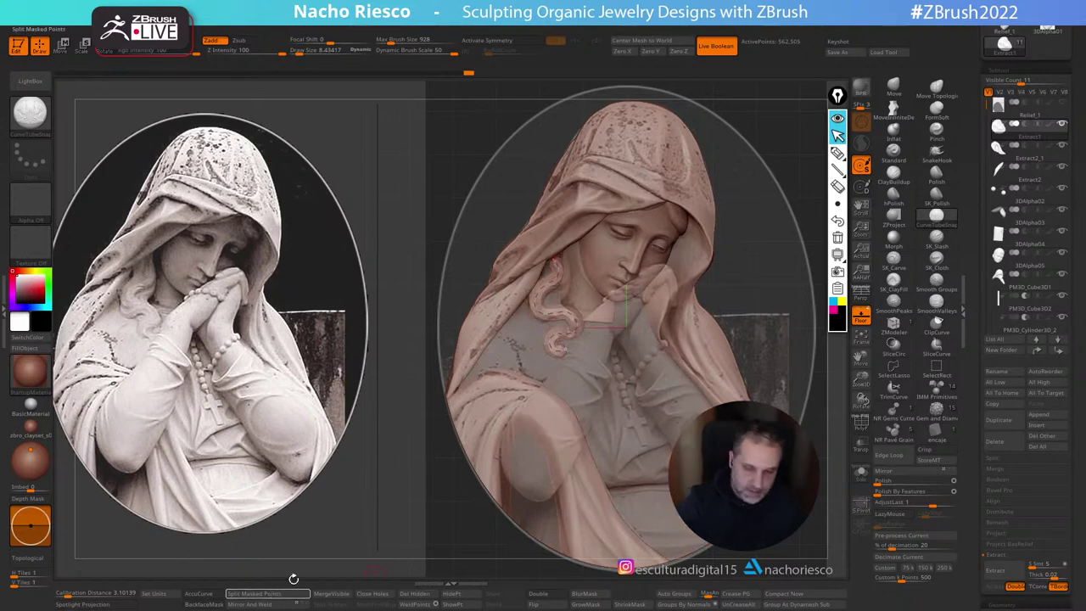
left_click(862, 475)
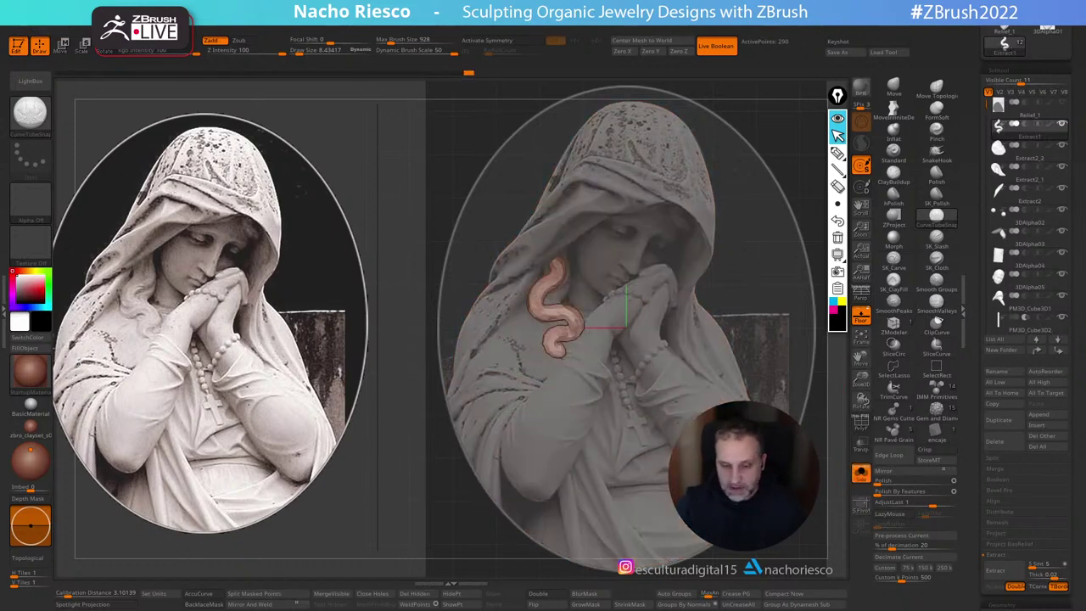
left_click(862, 319)
Step: Remesh and polish the isolated hair lock into a smooth tube, and show the other pieces again
left_click_drag(755, 335, 785, 365, "ctrl")
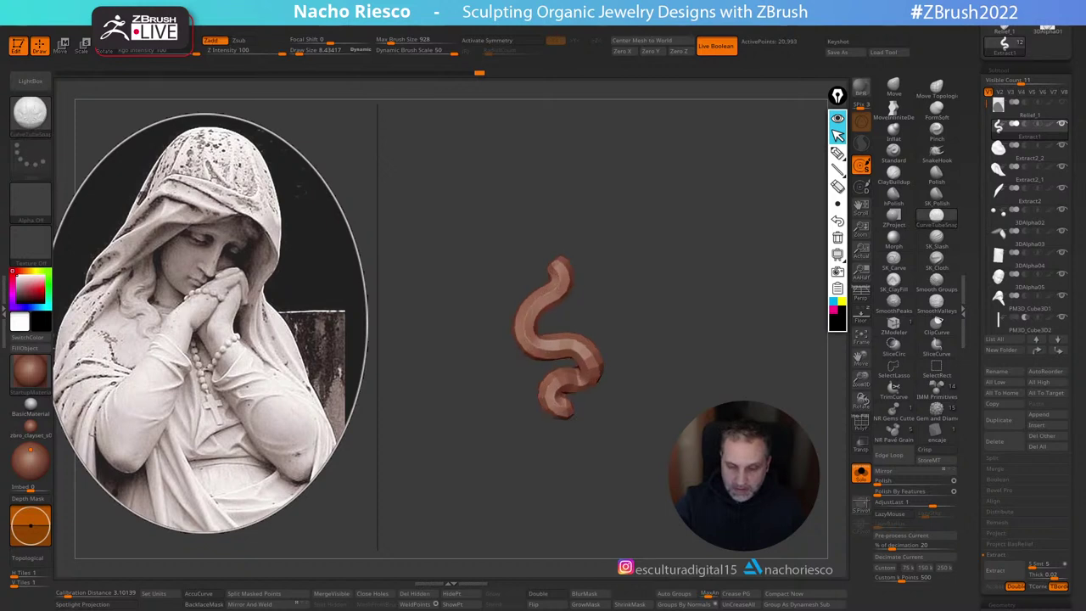
left_click(950, 480)
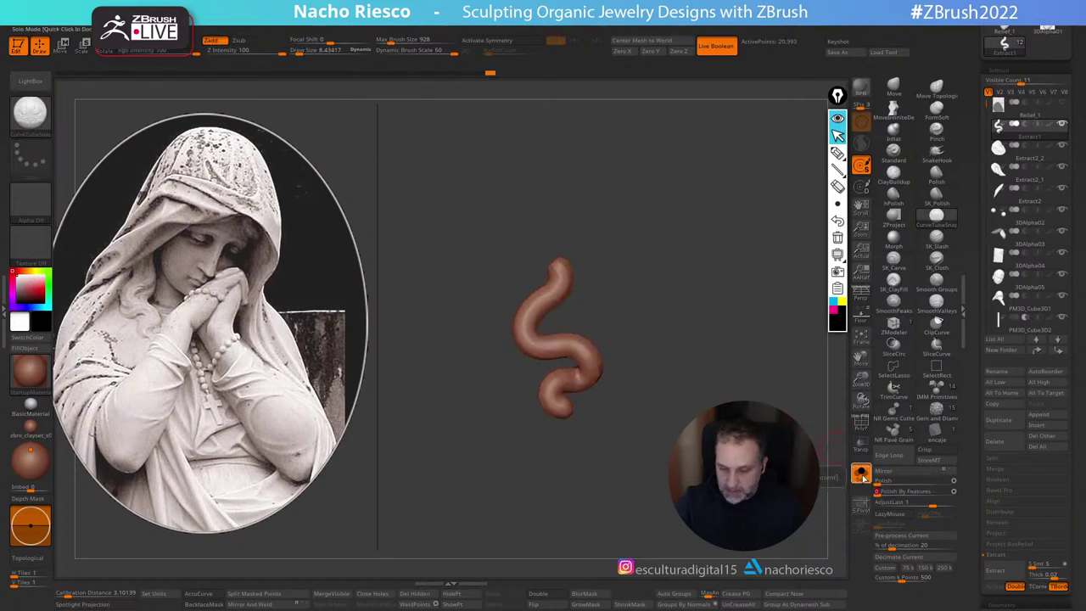
left_click(861, 475)
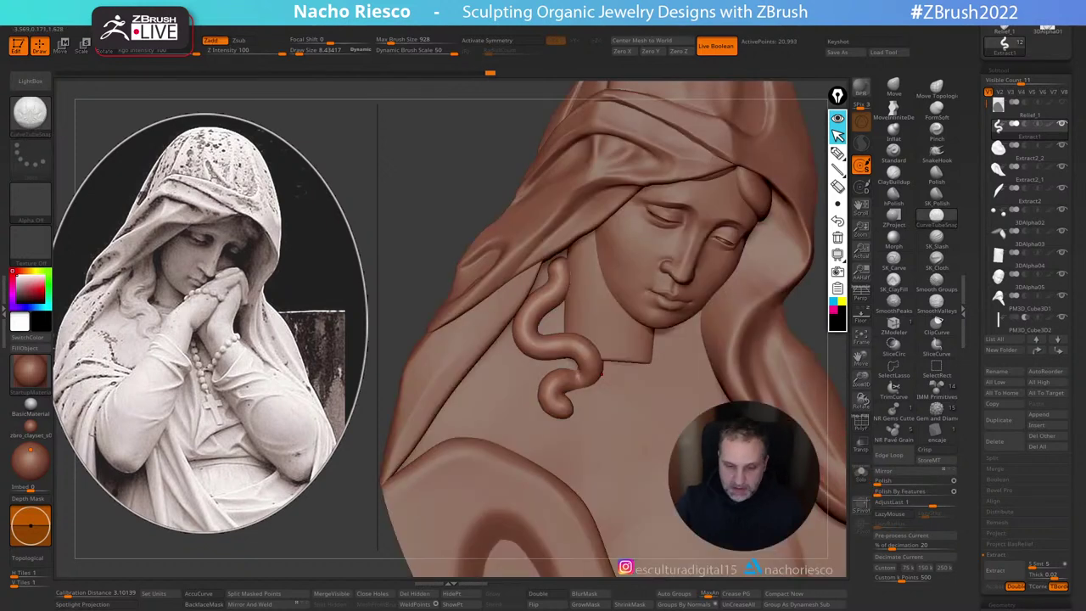
Step: Thicken the hair lock's upper part and curled tip with the Inflat brush, and smooth the swelling
left_click(893, 152)
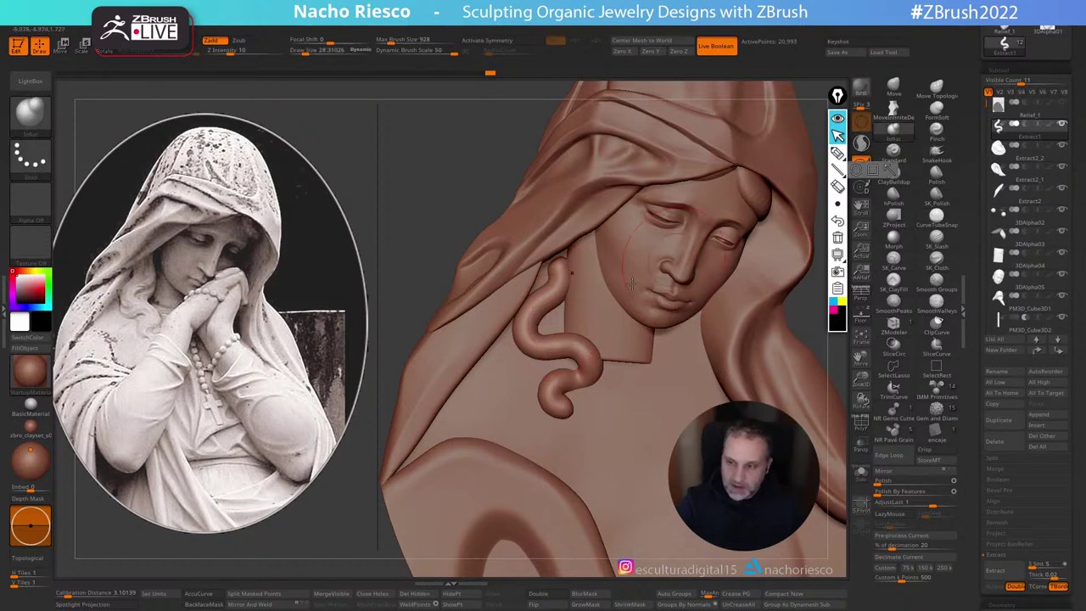
key("s")
mouse_move(552, 324)
left_mouse_down()
mouse_move(543, 322)
mouse_move(558, 280)
left_mouse_up()
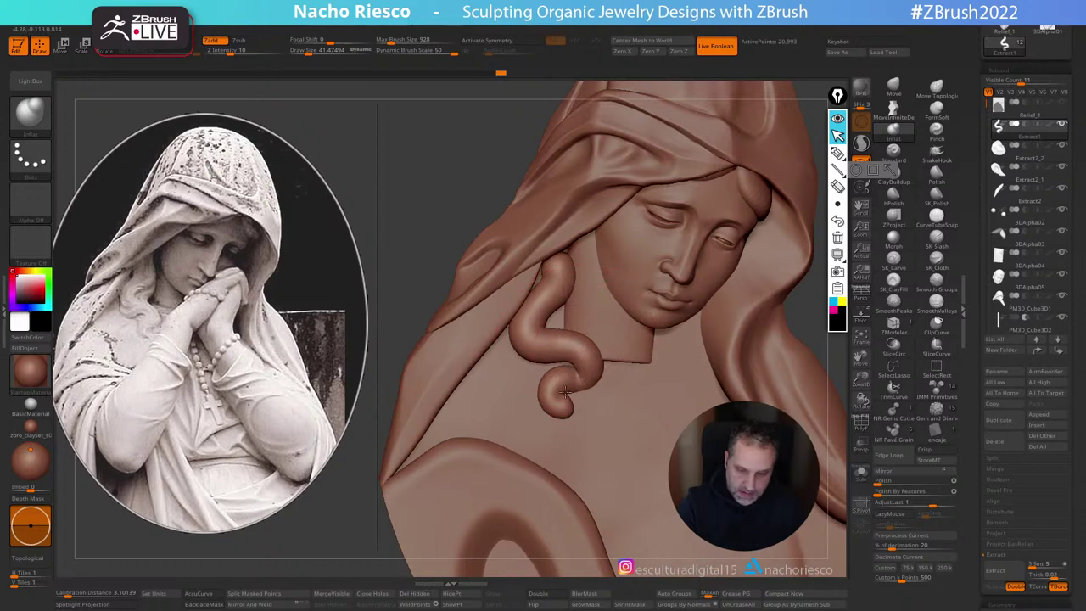
left_click_drag(565, 392, 560, 402)
key("s")
left_click_drag(558, 276, 566, 319, "shift")
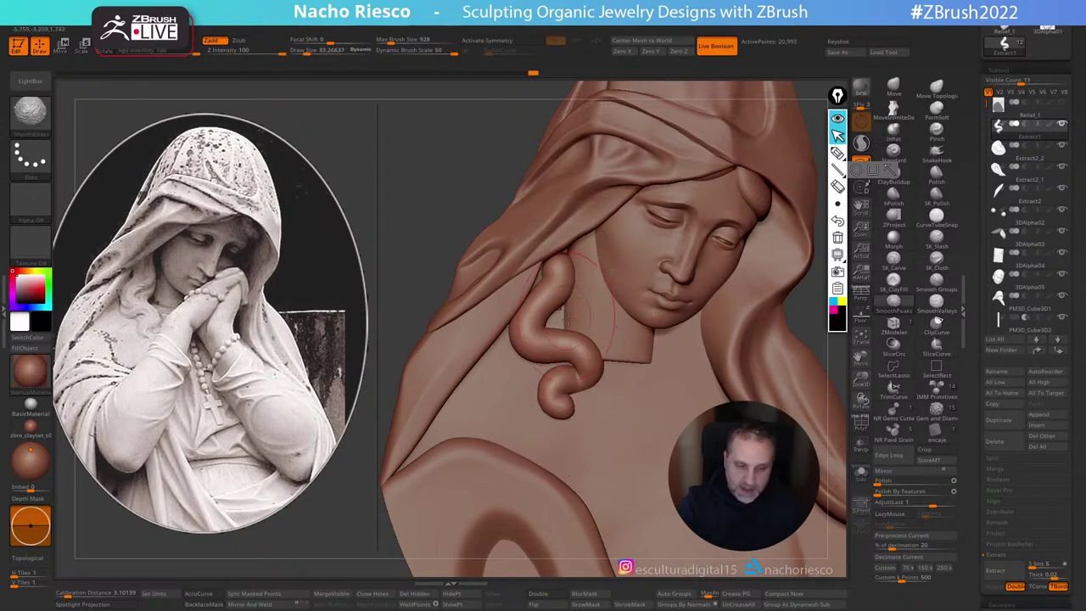
Step: Reshape the hair lock's upper end beneath the veil with the Move brush, reducing the draw size to about 24
key("s")
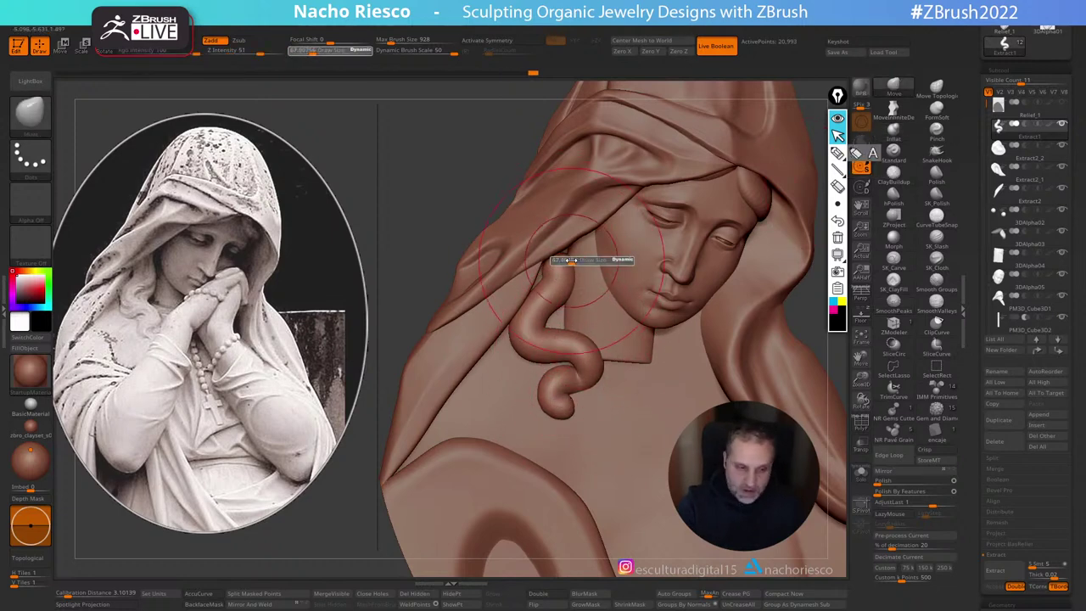
mouse_move(562, 273)
left_mouse_down()
mouse_move(565, 261)
mouse_move(551, 302)
left_mouse_up()
key("s")
key("s")
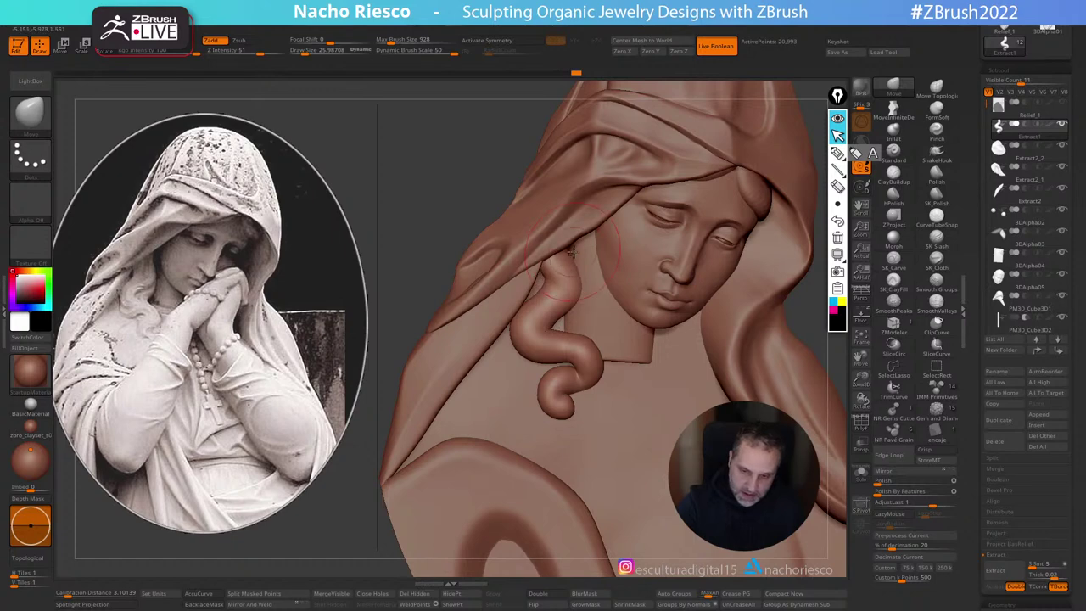
key("bracketleft")
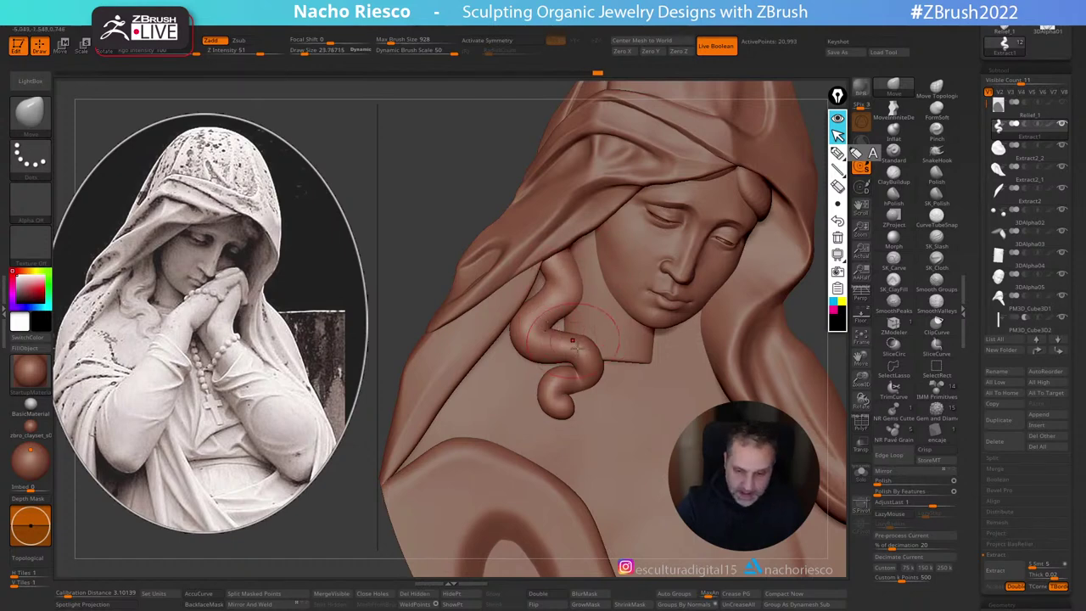
left_click_drag(462, 255, 398, 246)
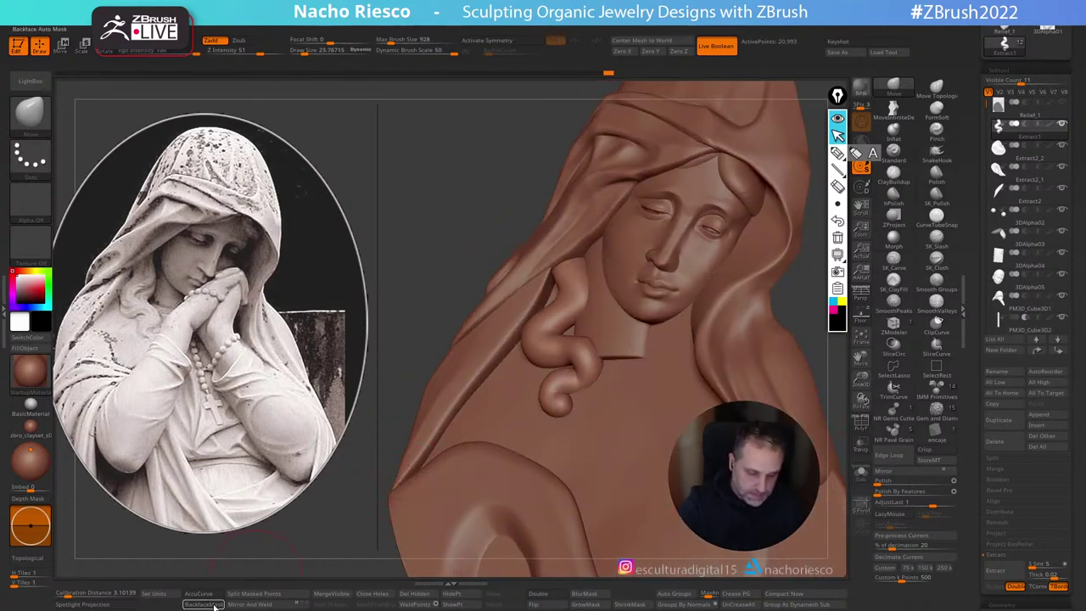
Step: Turn on backface masking and adjust the hair lock's depth and upper bends with the Move brush
left_click(204, 604)
right_click_drag(574, 323, 566, 319)
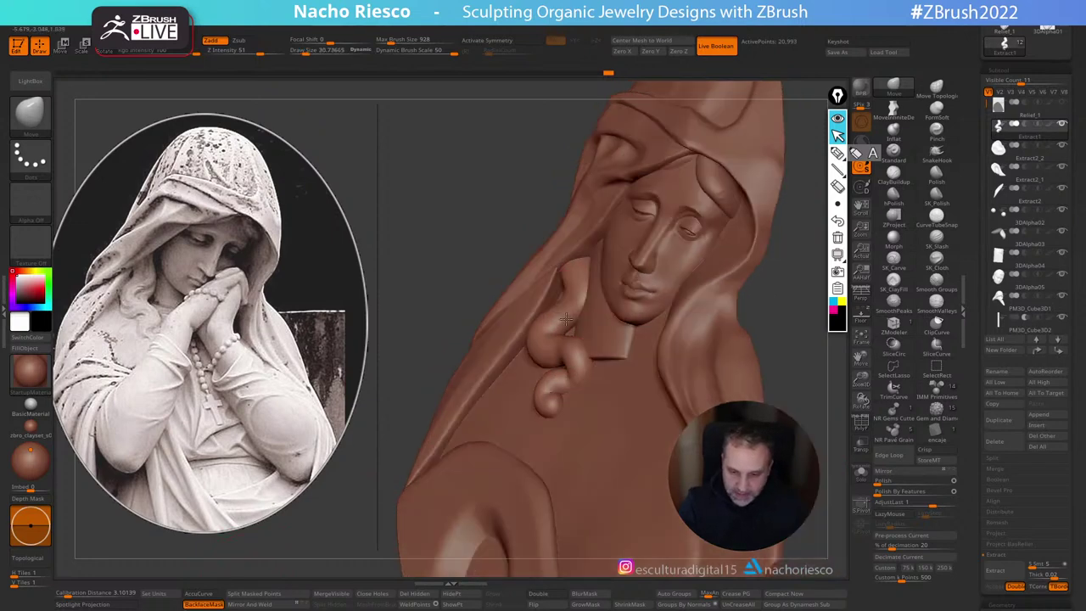
mouse_move(601, 363)
right_mouse_down()
mouse_move(643, 359)
mouse_move(606, 335)
mouse_move(475, 326)
right_mouse_up()
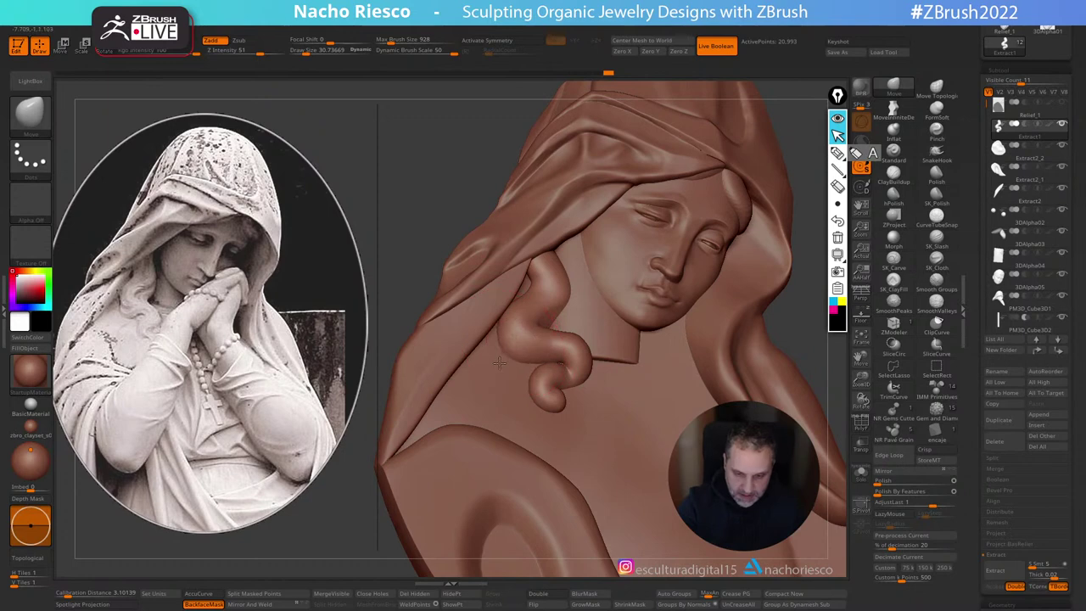
mouse_move(556, 325)
right_mouse_down()
mouse_move(574, 363)
mouse_move(550, 361)
mouse_move(543, 340)
right_mouse_up()
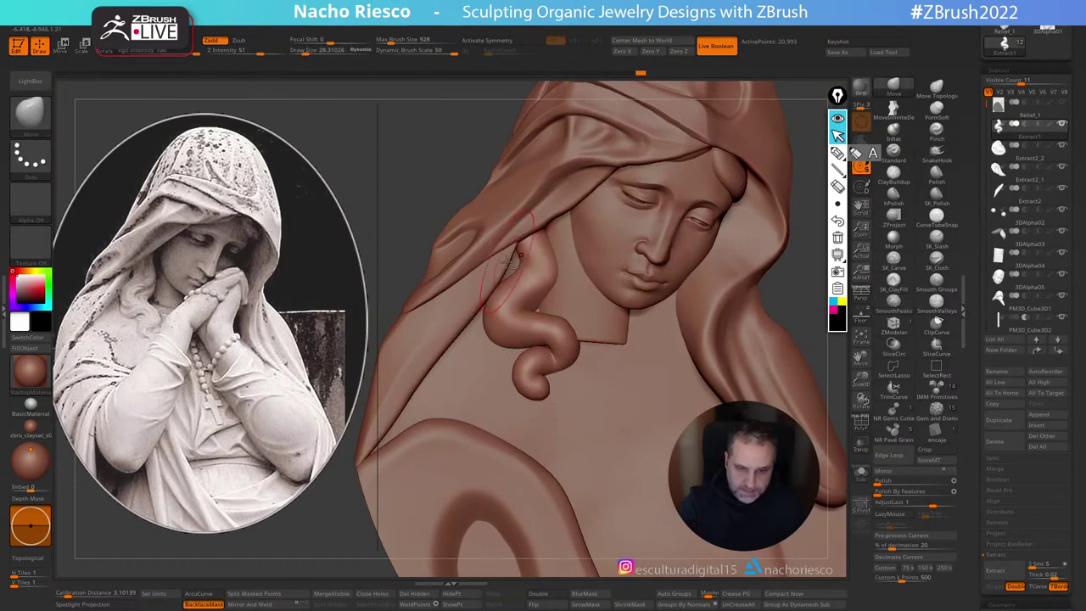
Step: Select the veil fold beside the hair lock, reshape its upper edge with the Move brush, and turn off backface masking
left_click(506, 259, "alt")
right_click_drag(509, 244, 445, 254)
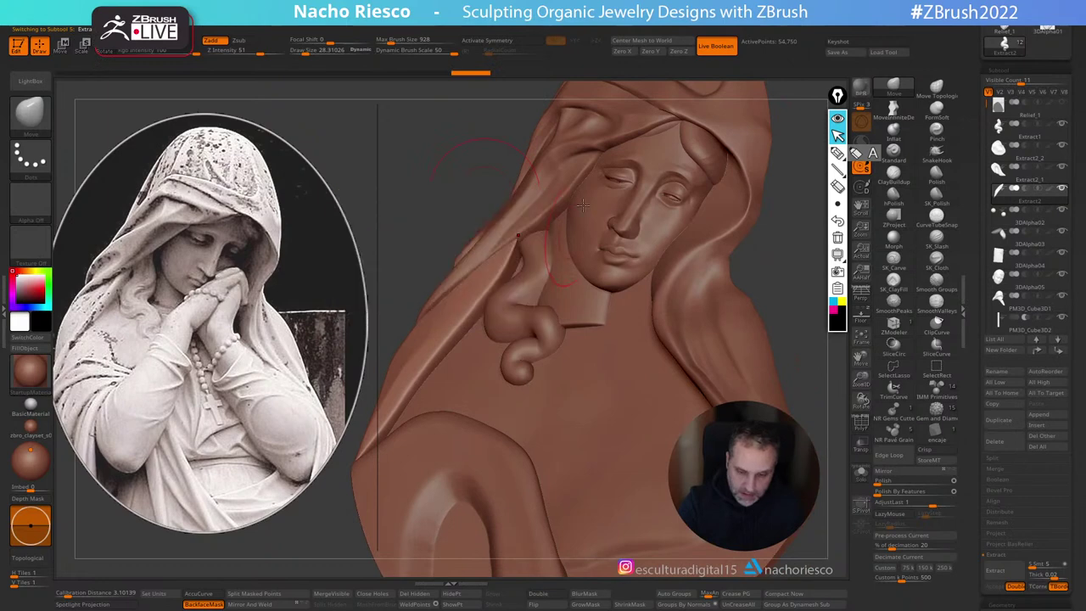
mouse_move(519, 260)
right_mouse_down()
mouse_move(499, 211)
mouse_move(507, 252)
right_mouse_up()
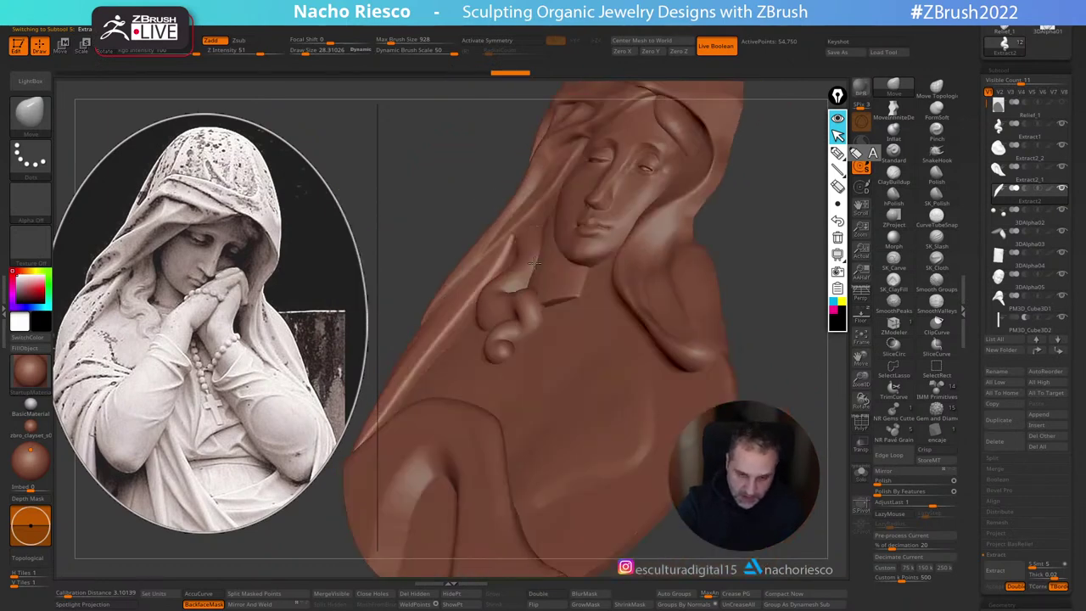
key("s")
left_click(508, 250)
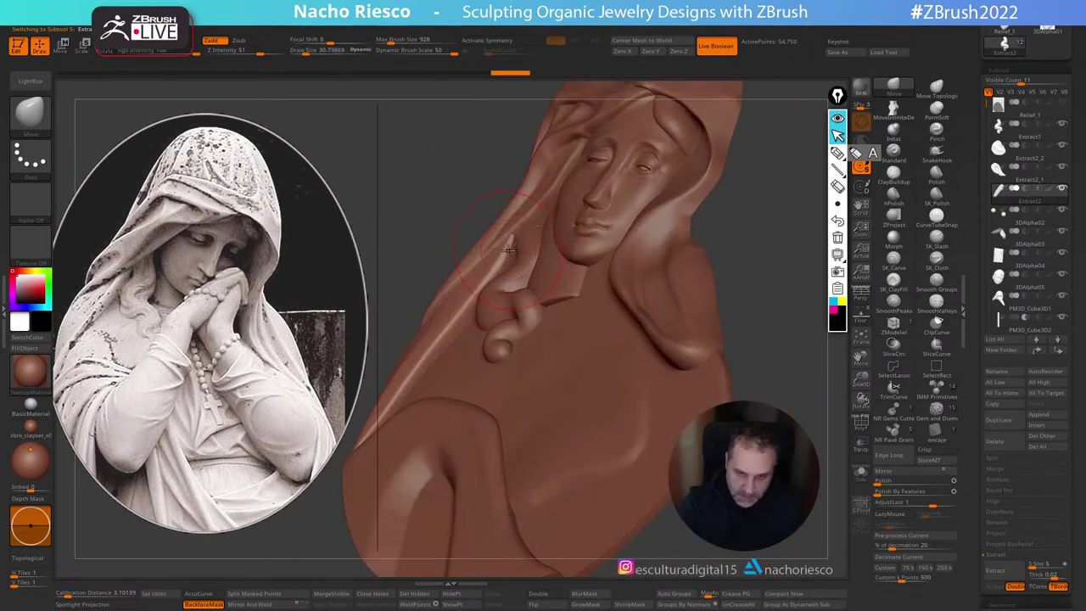
left_click_drag(531, 275, 548, 293)
mouse_move(451, 335)
left_mouse_down()
mouse_move(469, 324)
mouse_move(480, 360)
left_mouse_up()
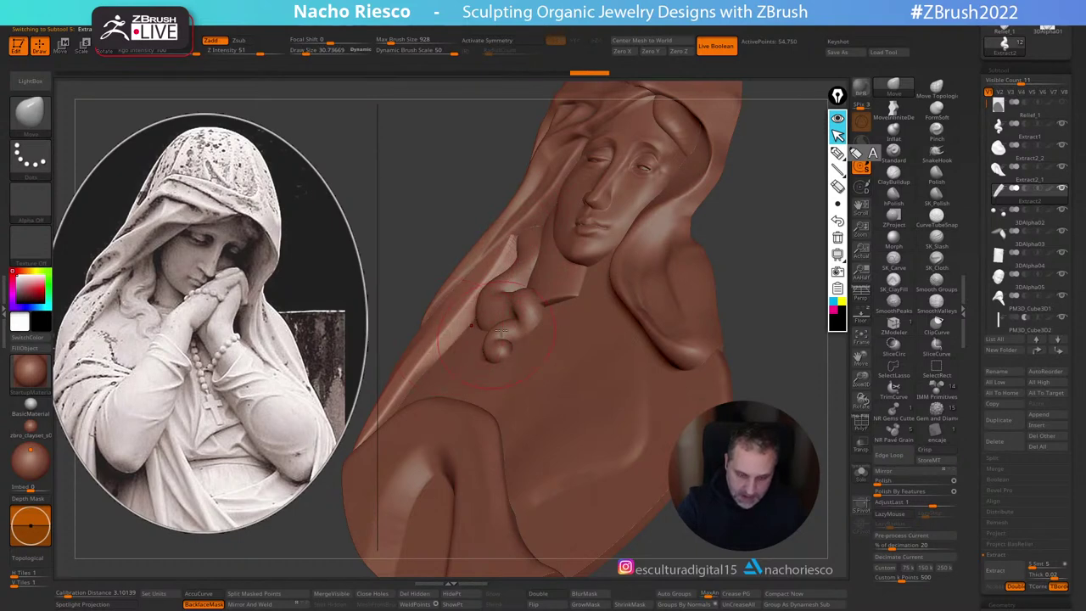
right_click_drag(480, 361, 397, 456)
left_click(204, 604)
left_click_drag(500, 253, 528, 241)
Step: Reselect the hair lock, taper its curled tip, and tighten its curves with the Move brush at small draw sizes
left_click(526, 240, "alt")
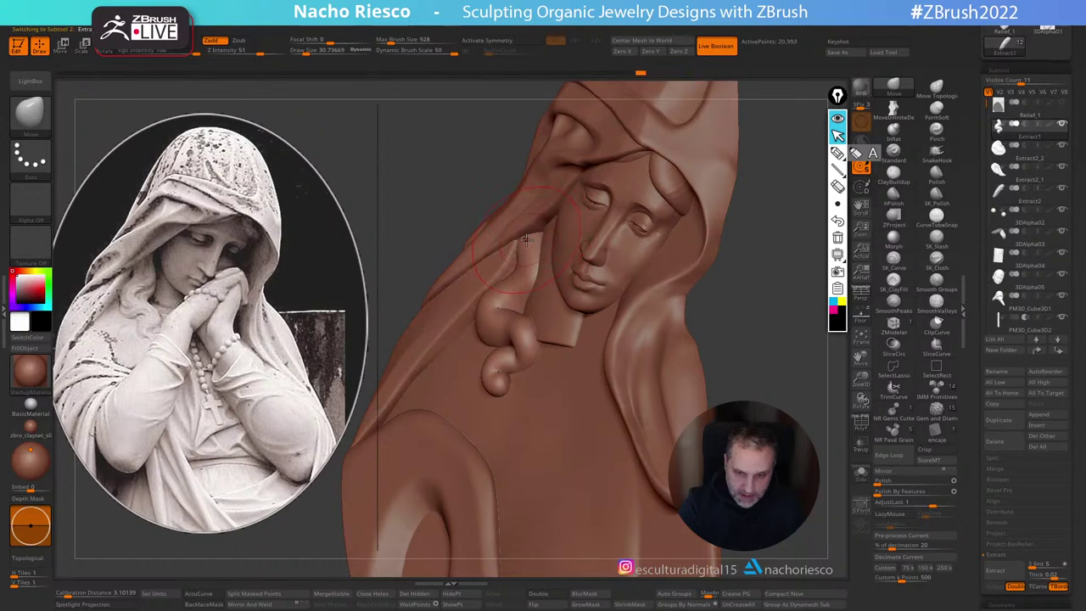
mouse_move(760, 315)
left_mouse_down()
mouse_move(793, 341)
mouse_move(783, 271)
mouse_move(749, 360)
left_mouse_up()
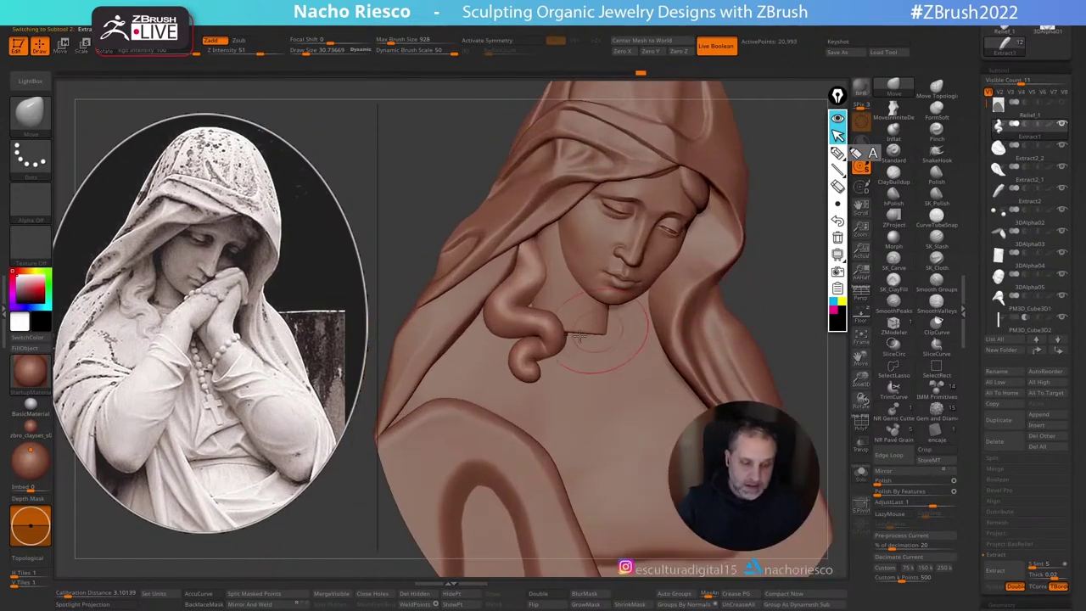
key("s")
left_click_drag(563, 337, 551, 337)
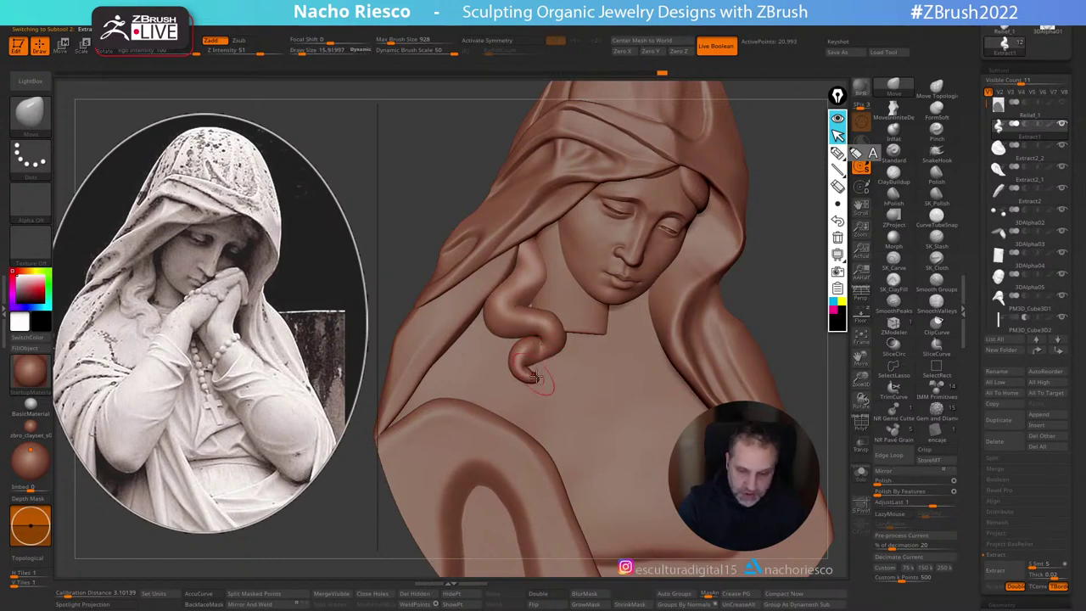
mouse_move(543, 379)
left_mouse_down()
mouse_move(532, 363)
mouse_move(536, 380)
left_mouse_up()
mouse_move(548, 329)
left_mouse_down()
mouse_move(513, 296)
mouse_move(525, 304)
left_mouse_up()
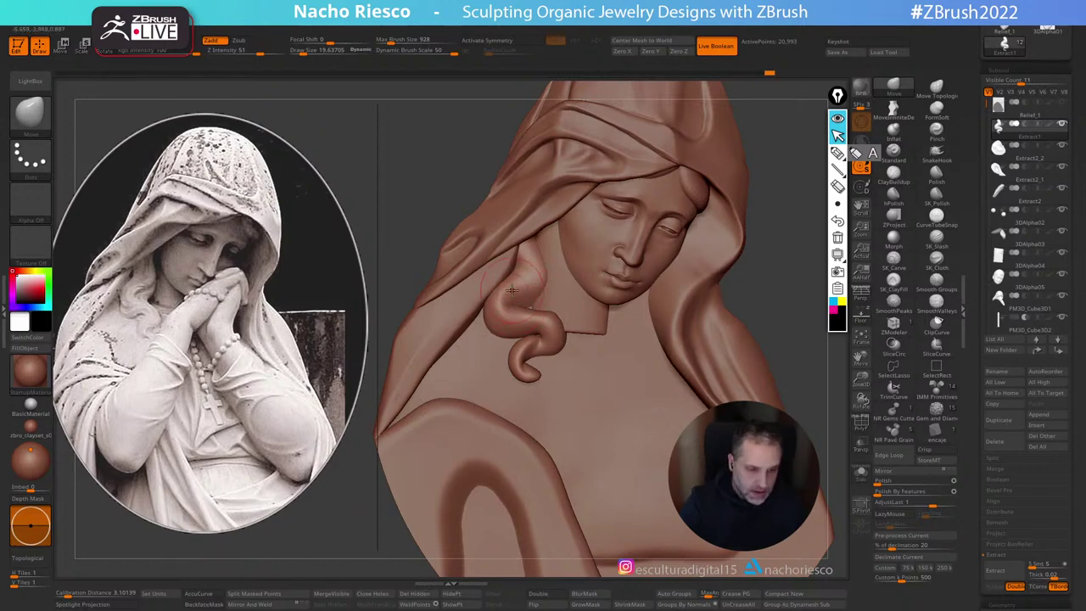
left_click_drag(498, 291, 548, 236)
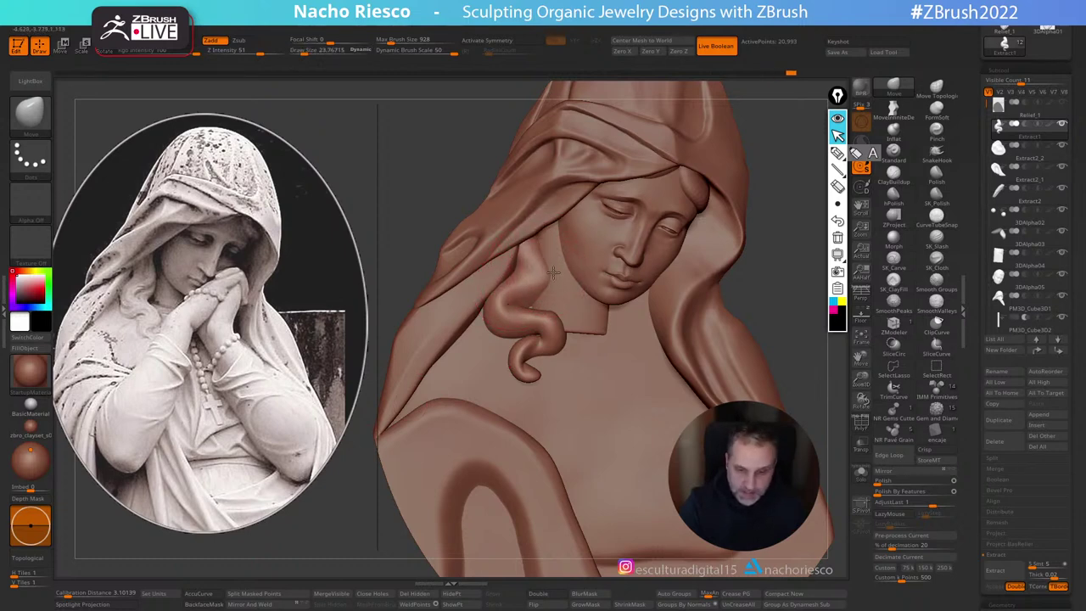
Step: Turn on backface masking and refine the hair lock's curls against the neck with the Move brush and smoothing
left_click(551, 242, "alt")
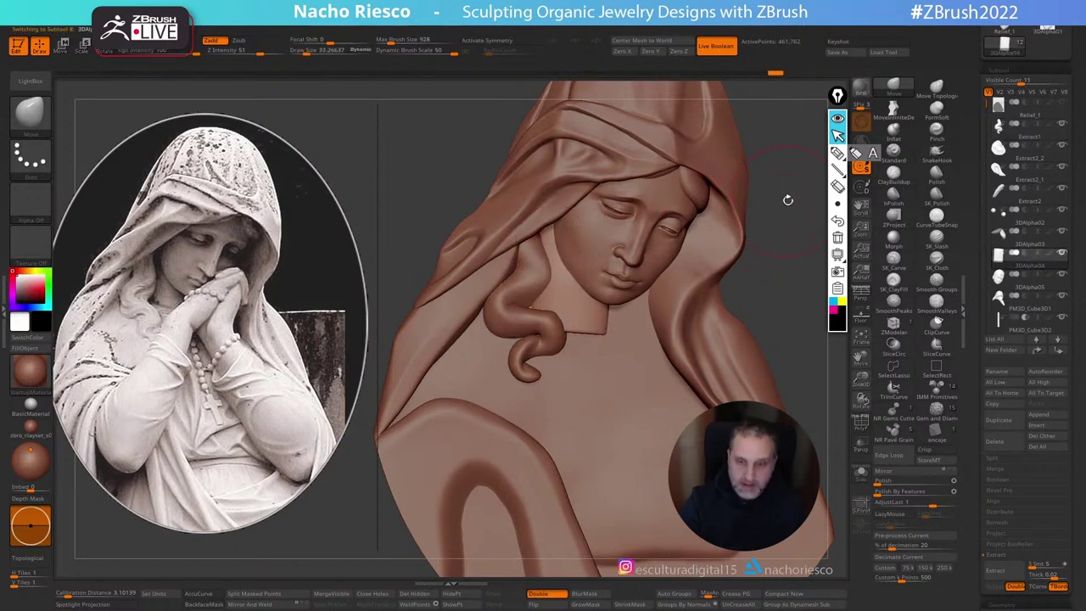
mouse_move(788, 200)
left_mouse_down("alt")
mouse_move(775, 167)
mouse_move(777, 188)
left_mouse_up("alt")
left_click(533, 310, "alt")
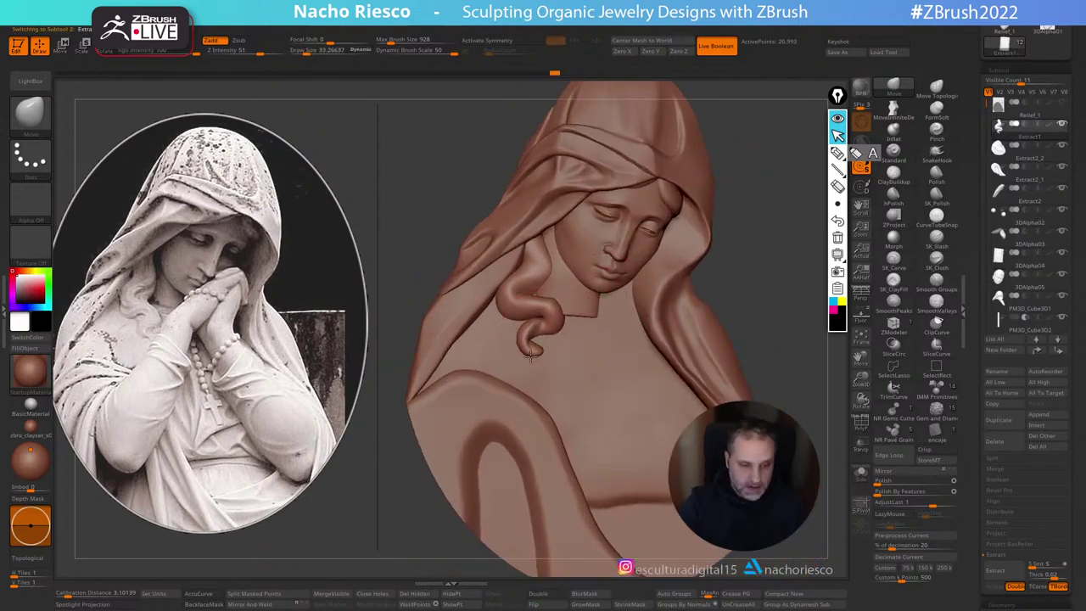
right_click_drag(530, 356, 530, 379, "ctrl")
mouse_move(548, 326)
right_mouse_down()
mouse_move(517, 313)
mouse_move(532, 308)
right_mouse_up()
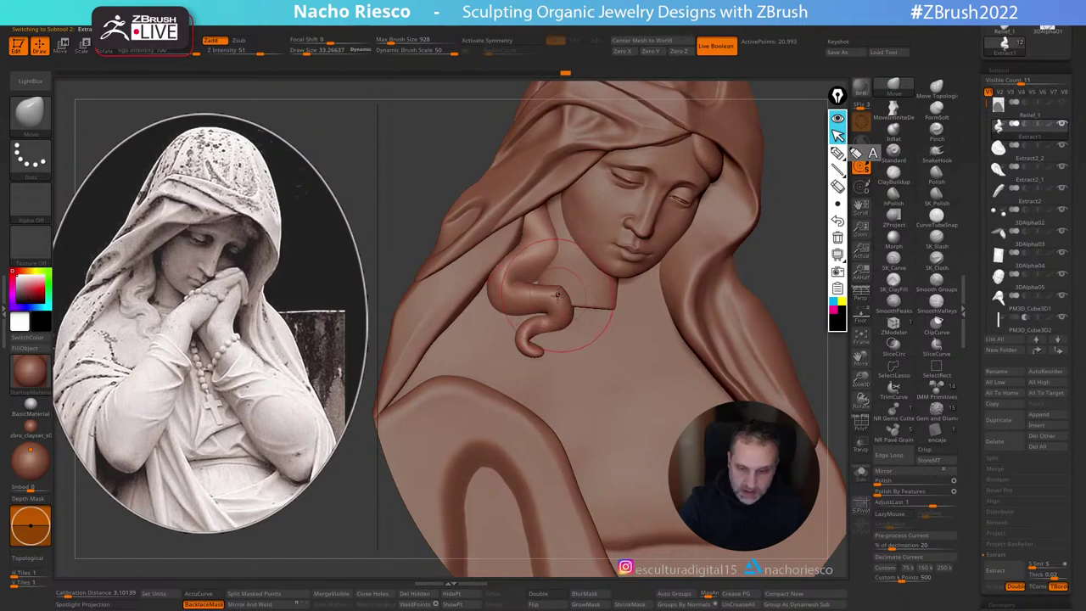
key("[")
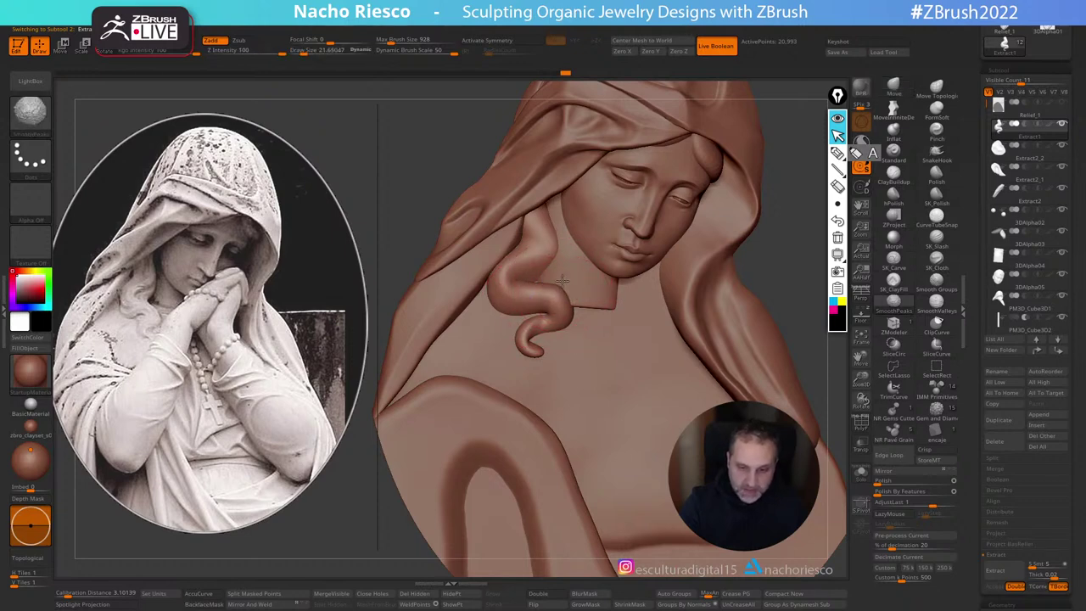
left_click_drag(788, 235, 770, 204, "alt")
scroll(568, 263, "up", 3)
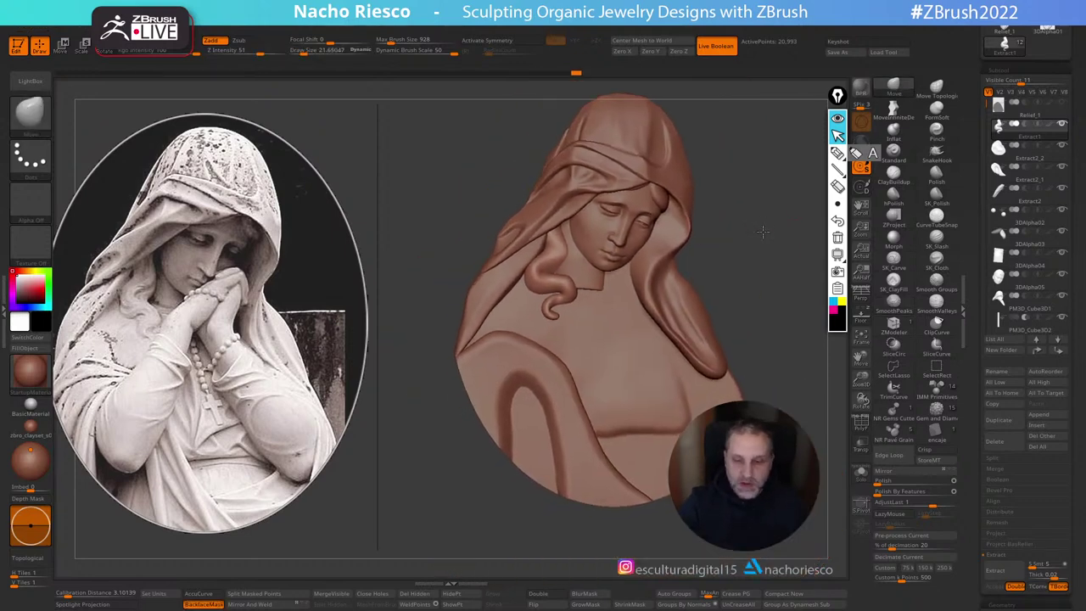
key("s")
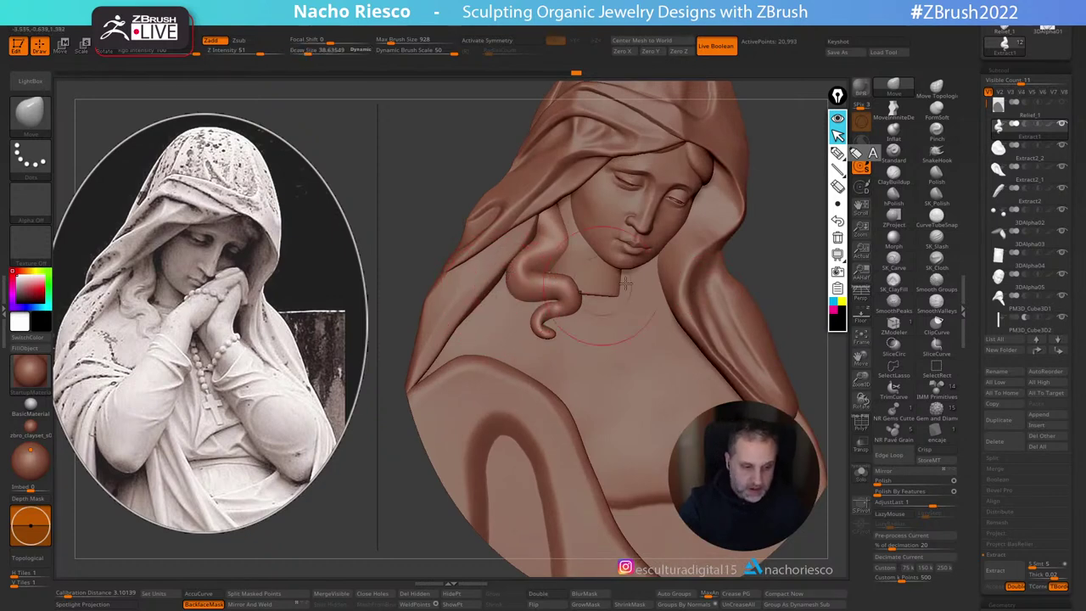
Step: Carve flowing strand lines along the hair lock's curls with the SK_Cloth brush at a draw size of about 12.6
left_click(936, 257)
key("s")
left_click(549, 257)
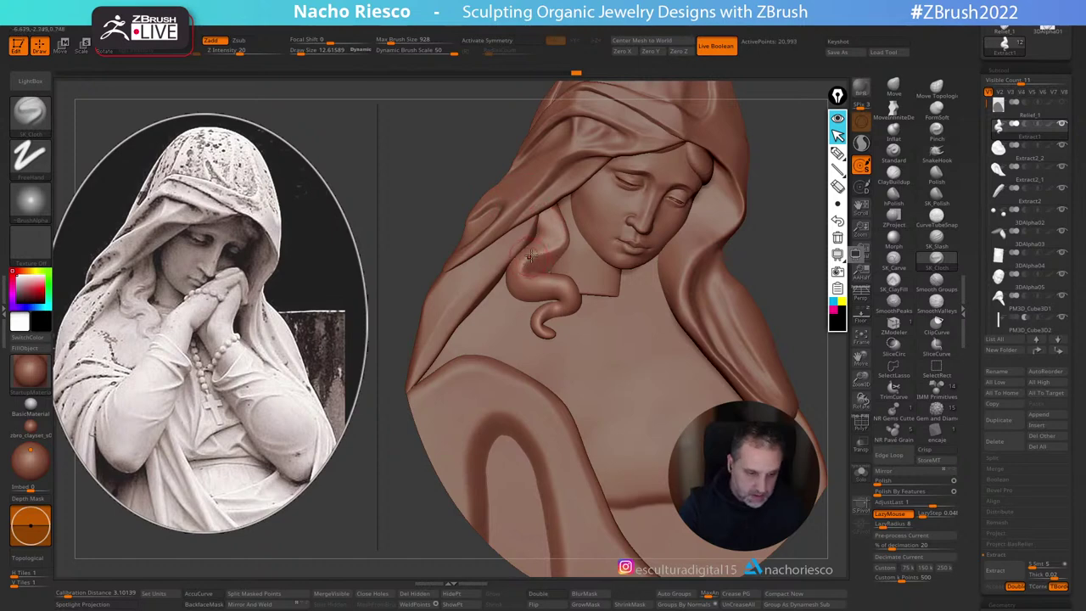
mouse_move(545, 283)
left_mouse_down()
mouse_move(580, 281)
mouse_move(584, 298)
left_mouse_up()
left_click_drag(507, 274, 570, 292)
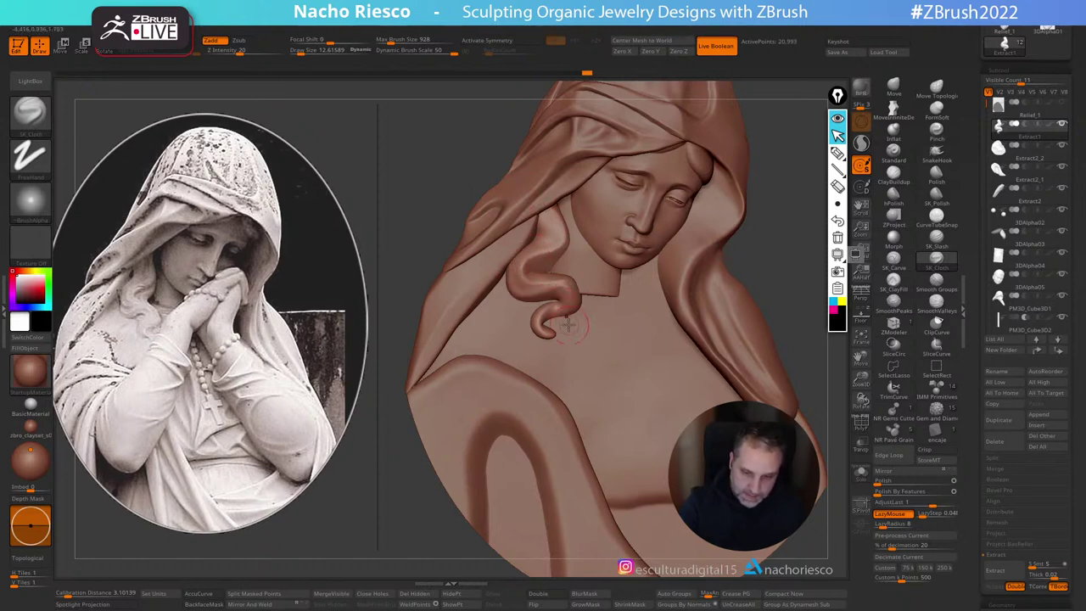
left_click_drag(504, 275, 562, 288)
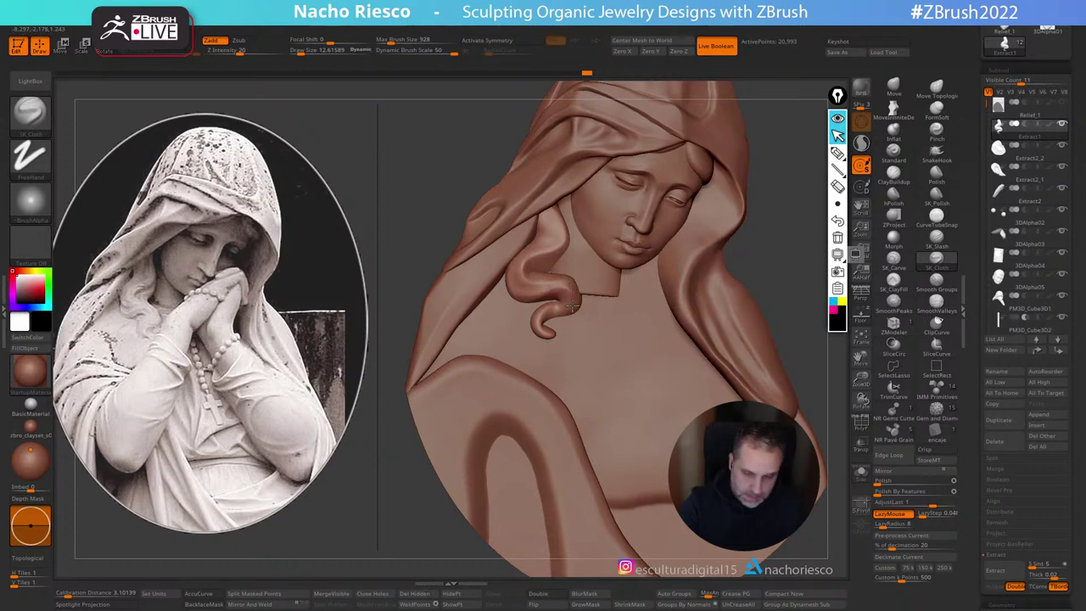
left_click_drag(783, 280, 770, 201, "alt")
left_click_drag(759, 248, 753, 226, "alt")
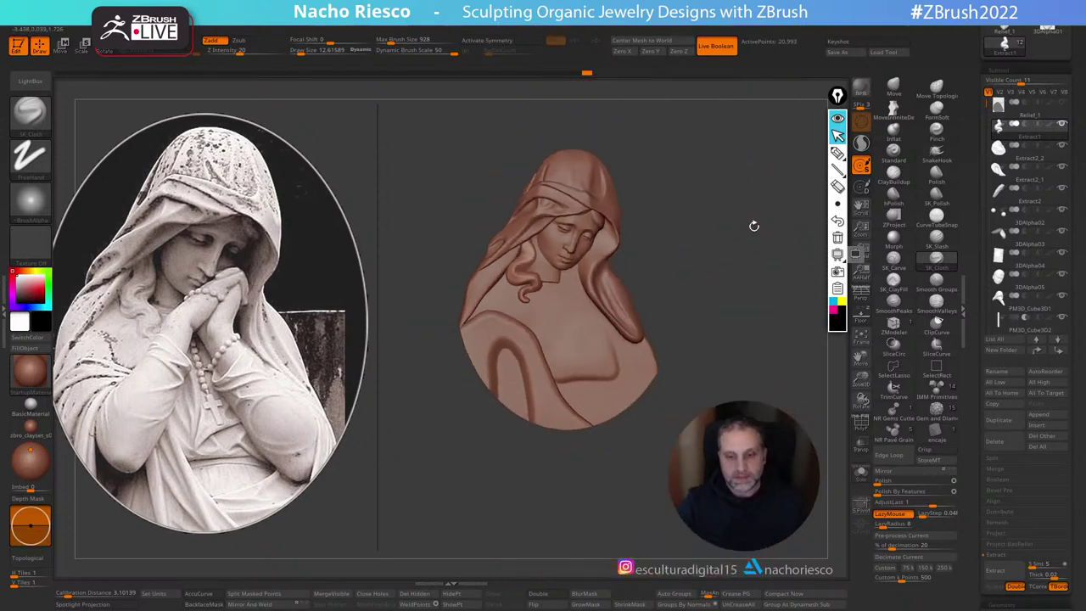
mouse_move(753, 225)
right_mouse_down("ctrl")
mouse_move(756, 247)
mouse_move(726, 269)
right_mouse_up("ctrl")
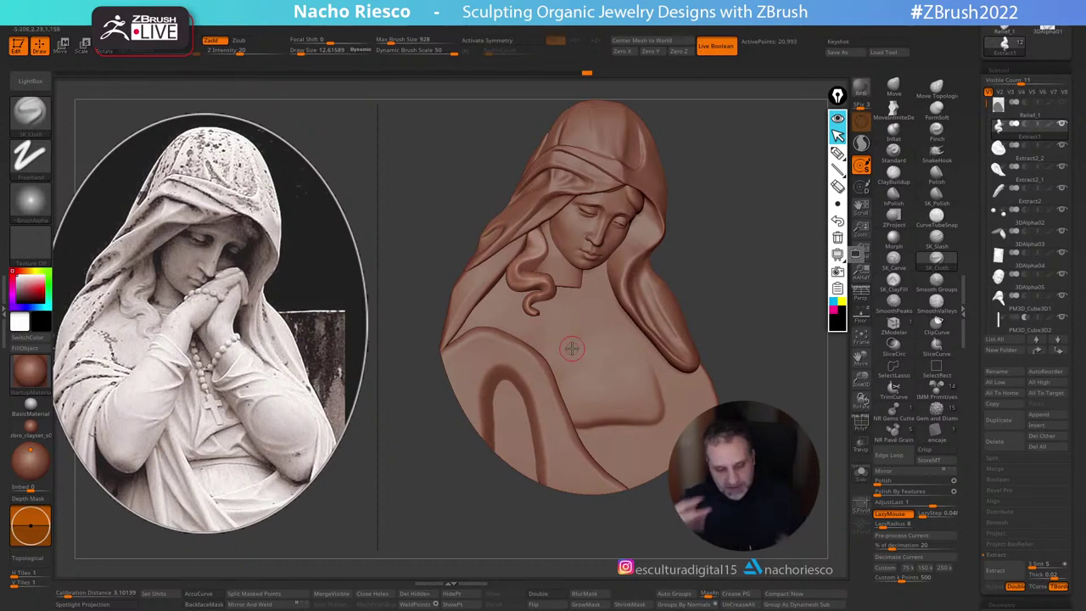
mouse_move(749, 317)
left_mouse_down()
mouse_move(749, 301)
mouse_move(744, 337)
mouse_move(746, 312)
mouse_move(691, 405)
left_mouse_up()
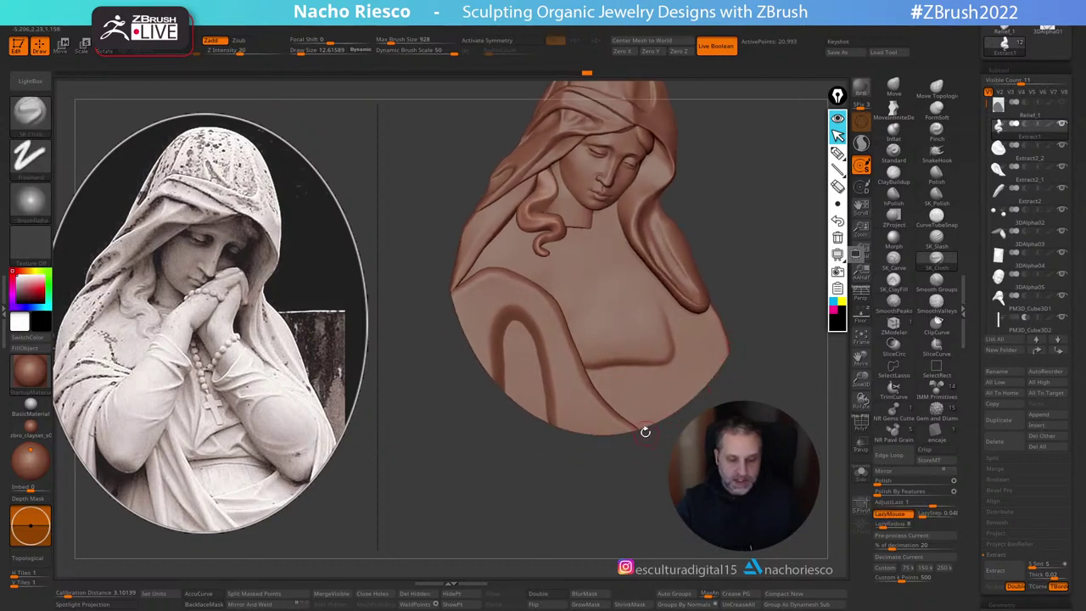
mouse_move(660, 471)
left_mouse_down()
mouse_move(648, 509)
mouse_move(738, 281)
left_mouse_up()
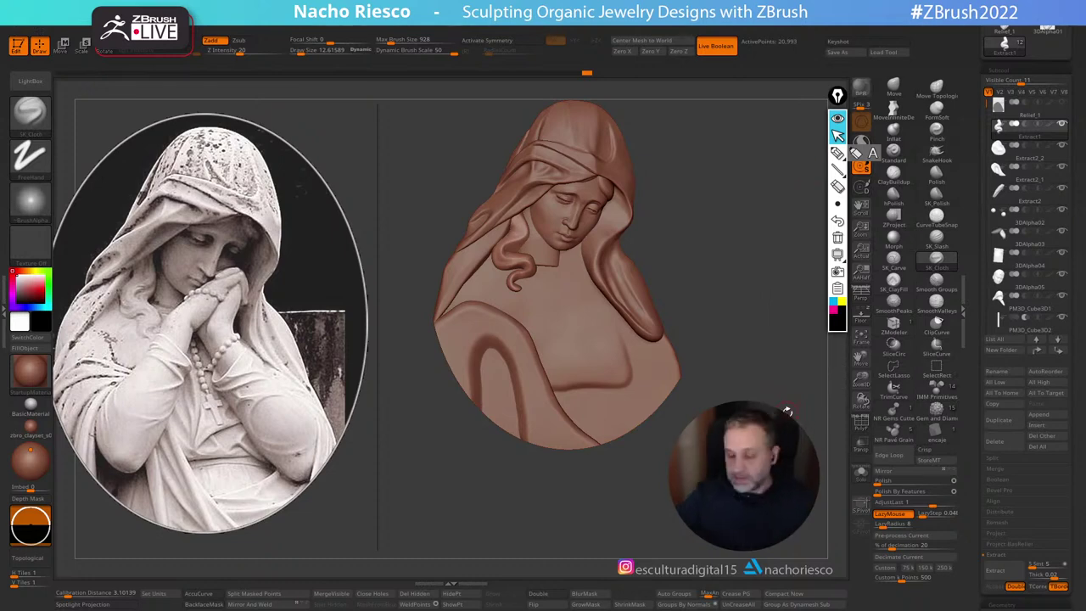
Step: Select the face piece, adjust its cheek beside the hair lock with the Move brush, and turn off backface masking
left_click_drag(766, 239, 762, 266)
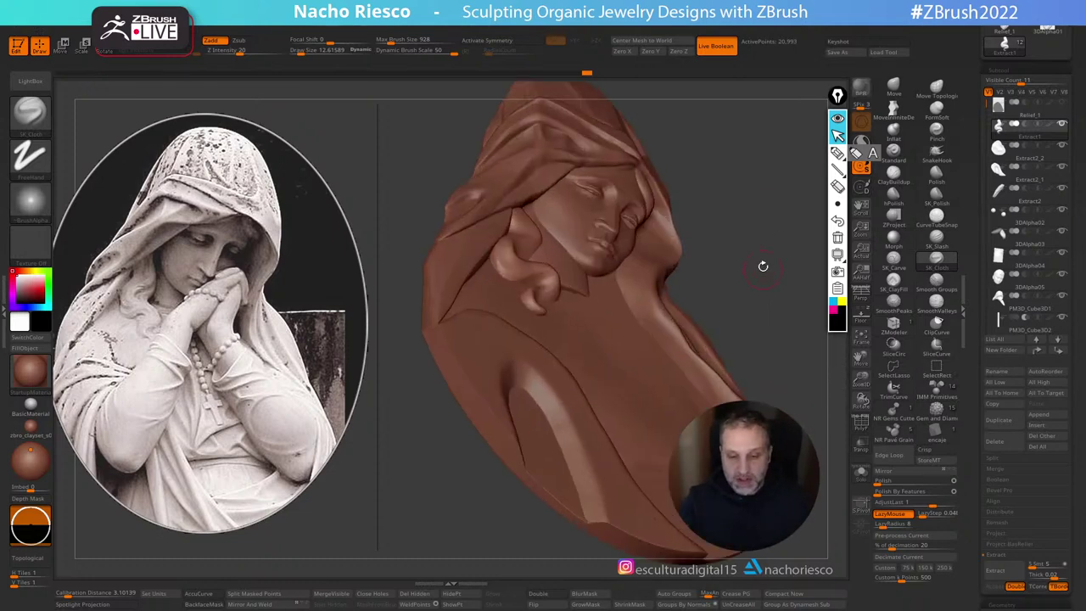
left_click(560, 240, "alt")
left_click(893, 88)
key("s")
left_click_drag(561, 231, 571, 229)
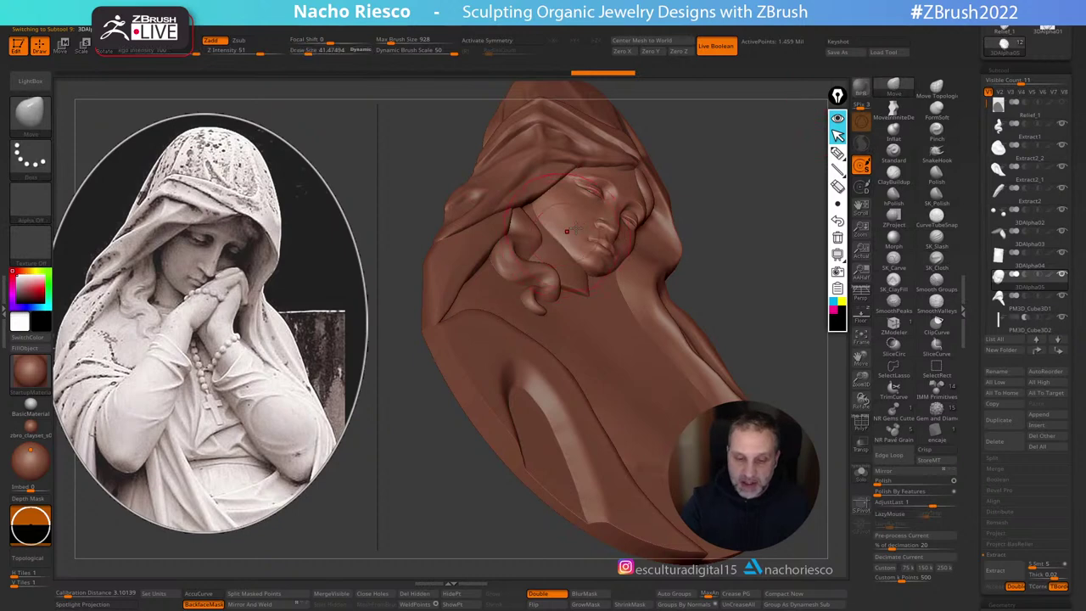
left_click_drag(735, 160, 717, 136)
key("s")
mouse_move(567, 234)
left_mouse_down()
mouse_move(558, 237)
mouse_move(564, 219)
left_mouse_up()
left_click(205, 604)
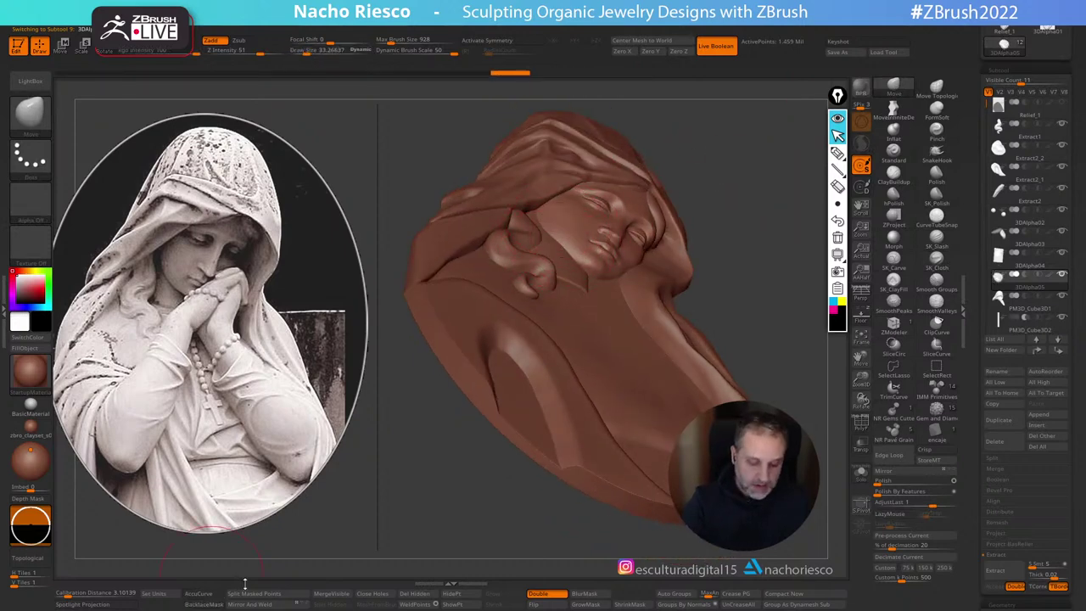
Step: Undo the last two changes and adjust the face's cheek and jaw depth with the Move brush at draw sizes of about 33 and 31
key("ctrl+z")
key("ctrl+z")
key("s")
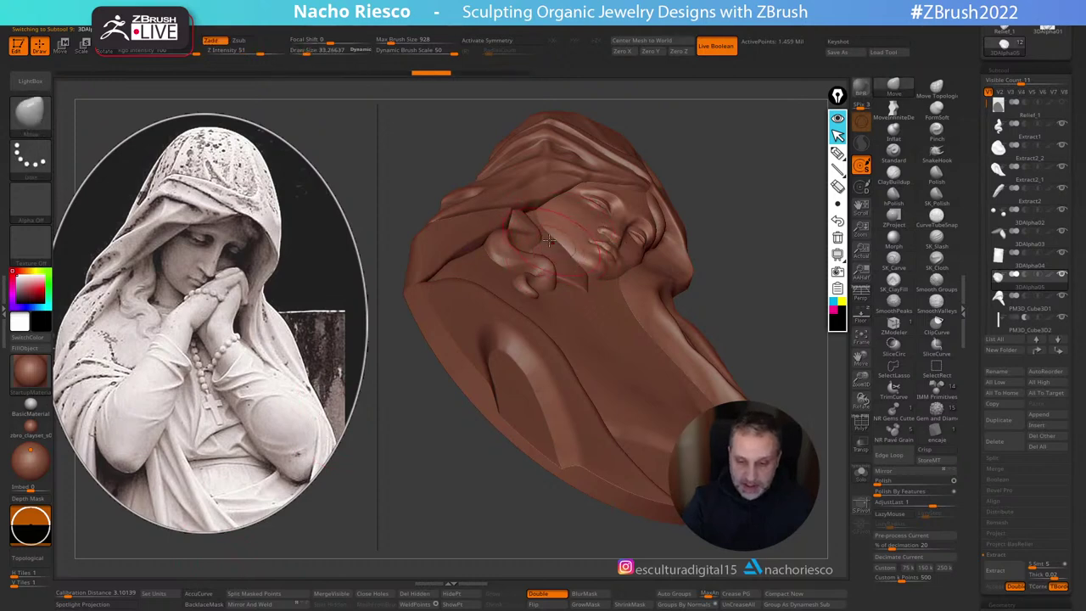
left_click_drag(560, 243, 560, 237)
left_click_drag(740, 191, 714, 244)
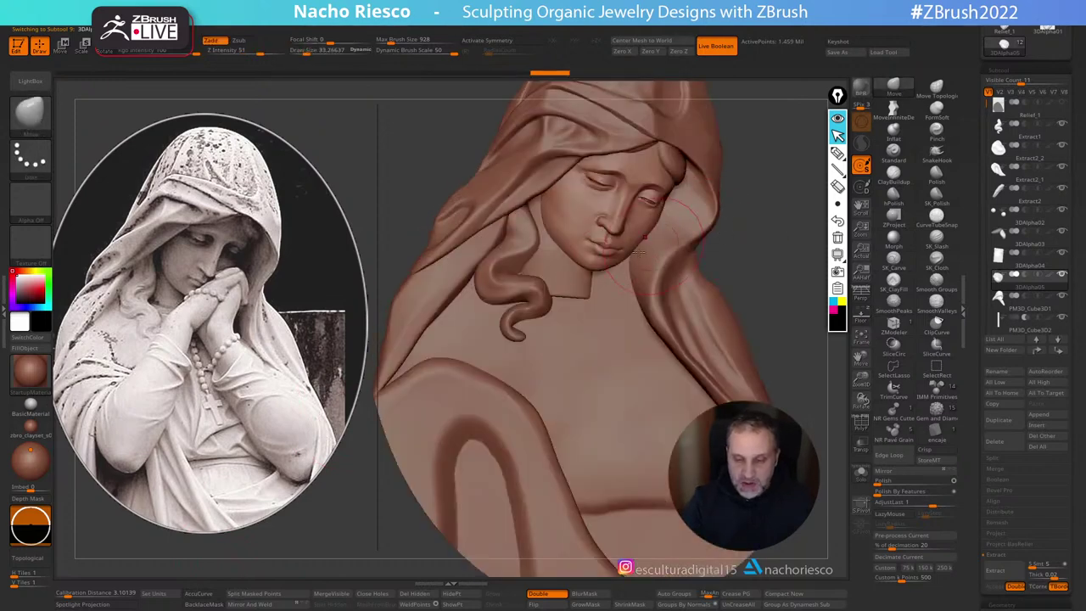
mouse_move(764, 168)
left_mouse_down()
mouse_move(777, 158)
mouse_move(768, 100)
left_mouse_up()
key("s")
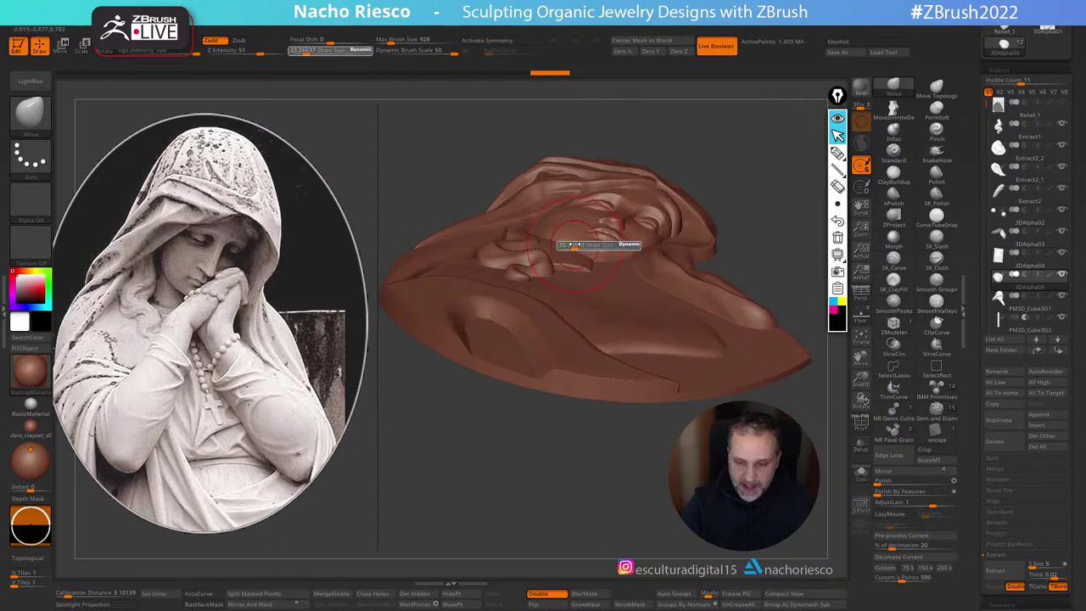
left_click_drag(563, 250, 563, 246)
left_click_drag(742, 176, 774, 279, "shift")
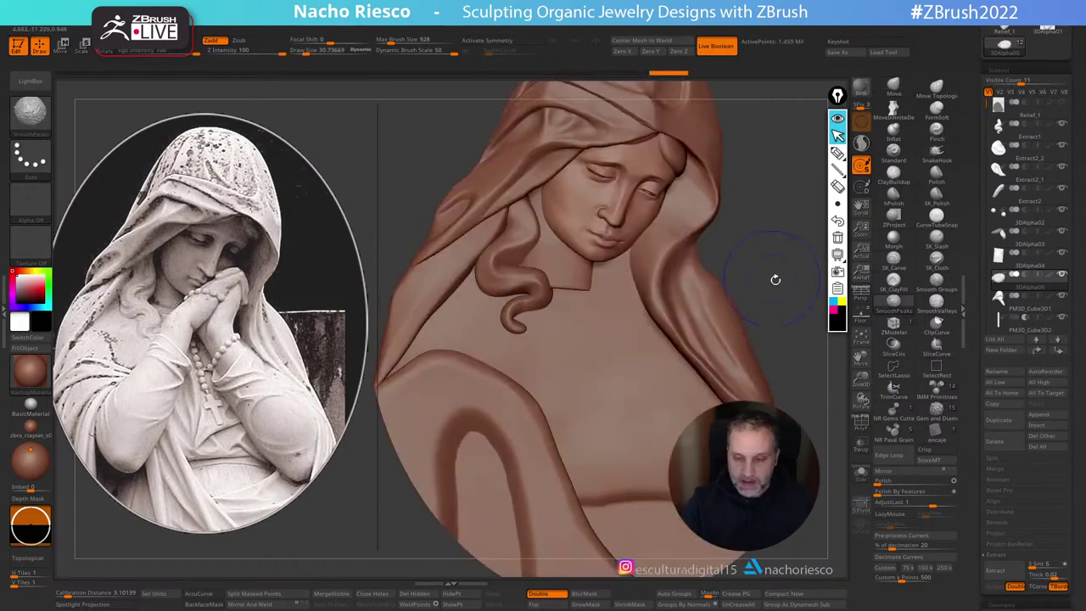
mouse_move(823, 337)
left_mouse_down("alt")
mouse_move(819, 264)
mouse_move(804, 386)
left_mouse_up("alt")
Step: Reshape the mouth corner and nearby chin with the Move brush at draw sizes reduced to between about 5 and 13
key("s")
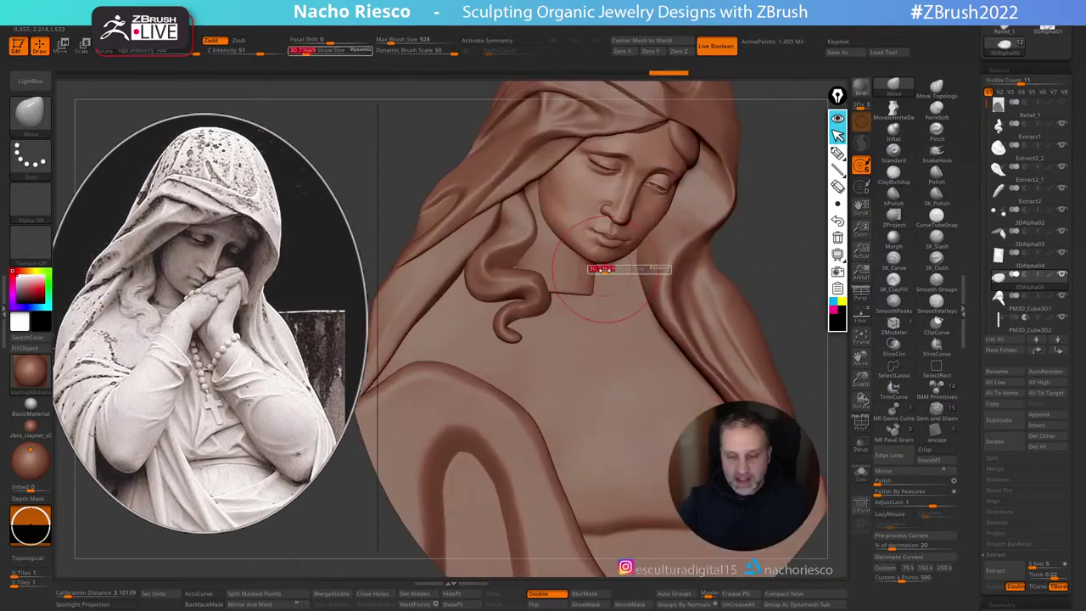
left_click_drag(608, 271, 595, 231)
key("s")
key("s")
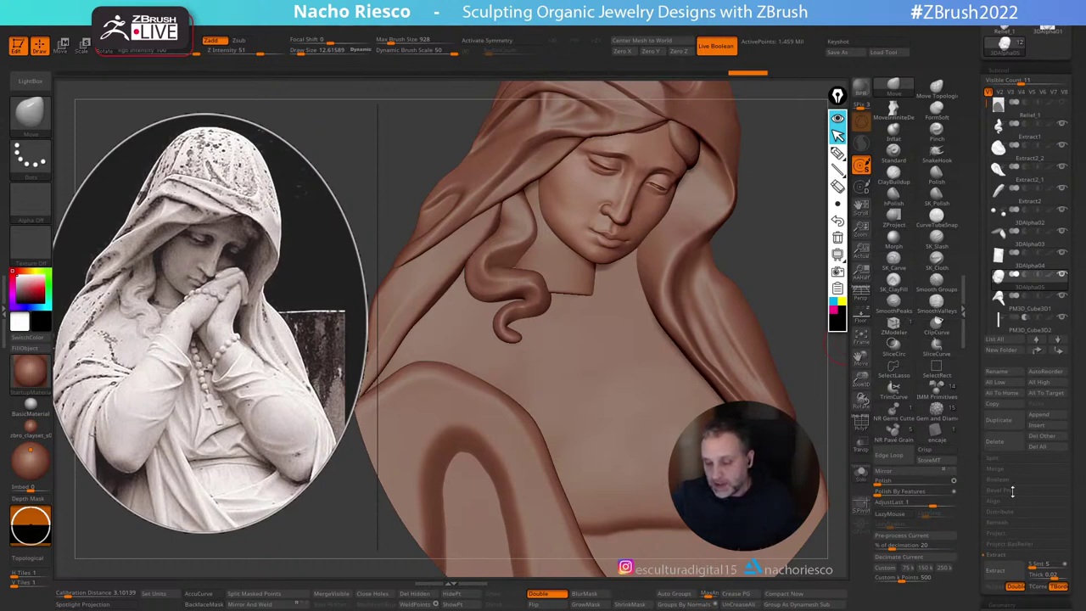
mouse_move(724, 248)
left_mouse_down()
mouse_move(728, 230)
mouse_move(753, 241)
left_mouse_up()
right_click_drag(591, 258, 591, 293, "ctrl")
key("s")
left_click_drag(592, 269, 588, 269)
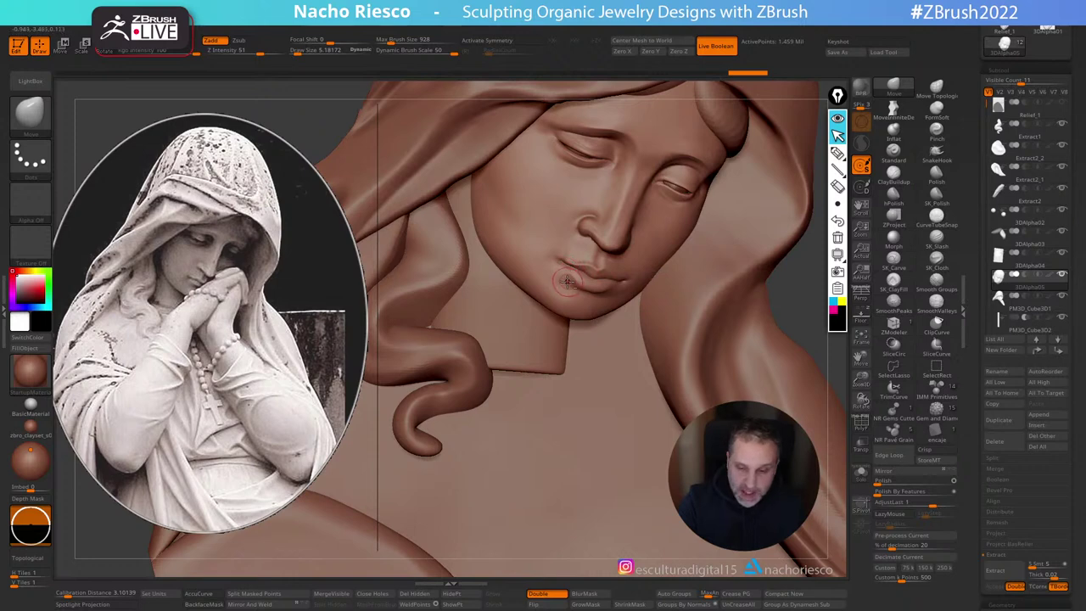
key("s")
left_click_drag(598, 286, 601, 286)
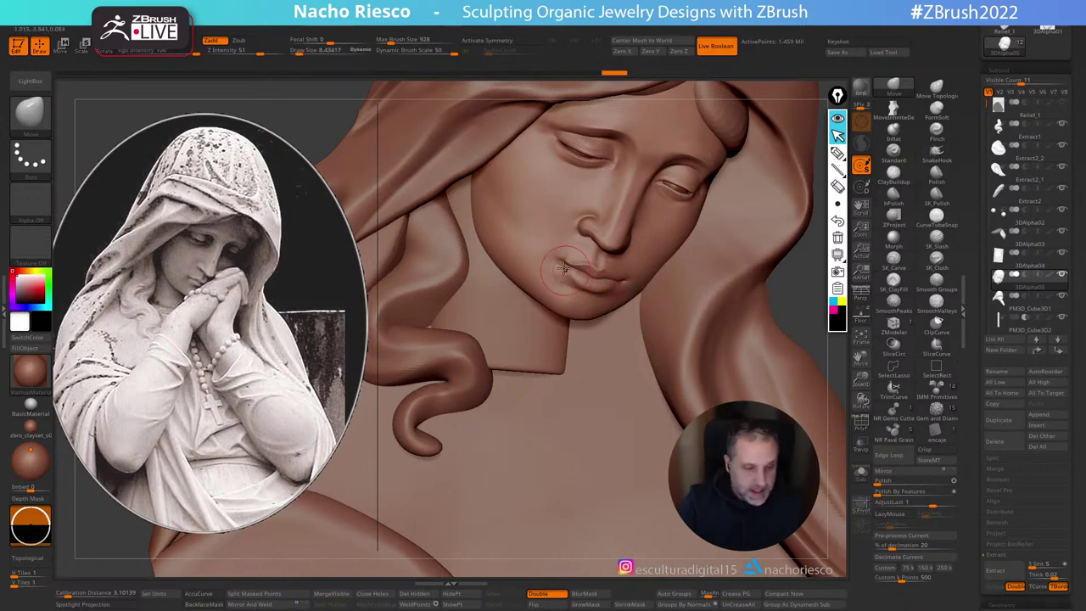
Step: Refine the mouth's profile, the adjacent cheek and the chin with the Move brush at draw sizes between about 7 and 14
mouse_move(565, 265)
right_mouse_down()
mouse_move(619, 263)
mouse_move(584, 247)
right_mouse_up()
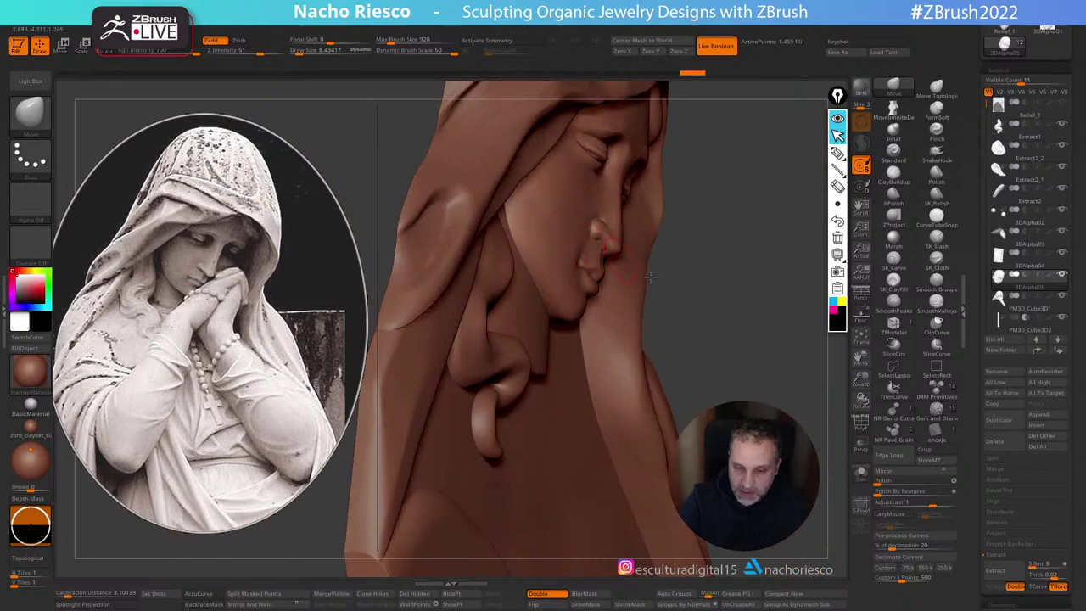
mouse_move(649, 276)
right_mouse_down()
mouse_move(751, 369)
mouse_move(613, 267)
right_mouse_up()
key("s")
left_click_drag(645, 283, 647, 282)
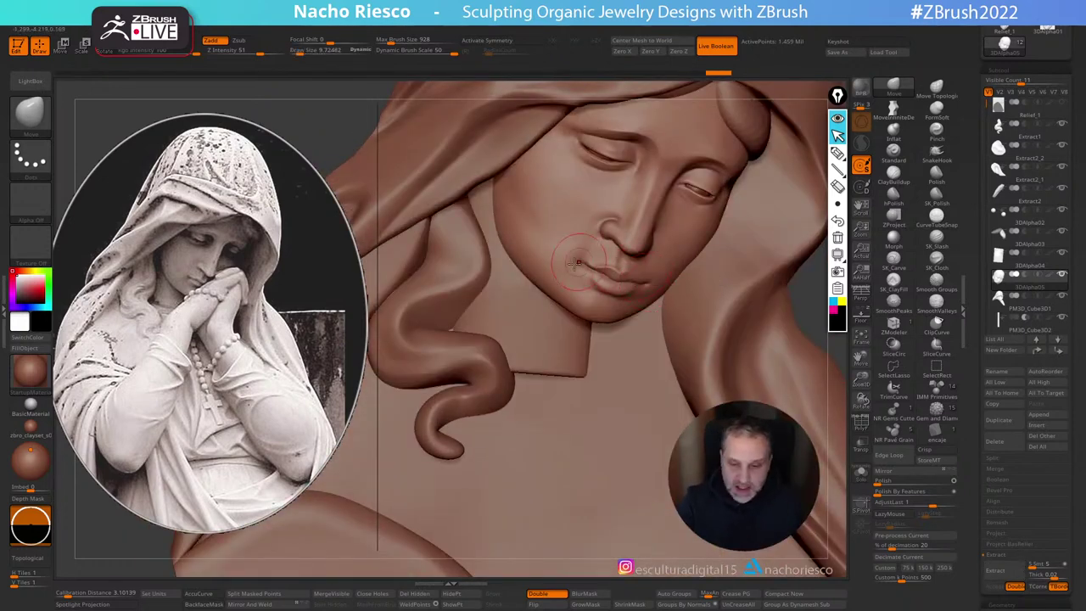
key("s")
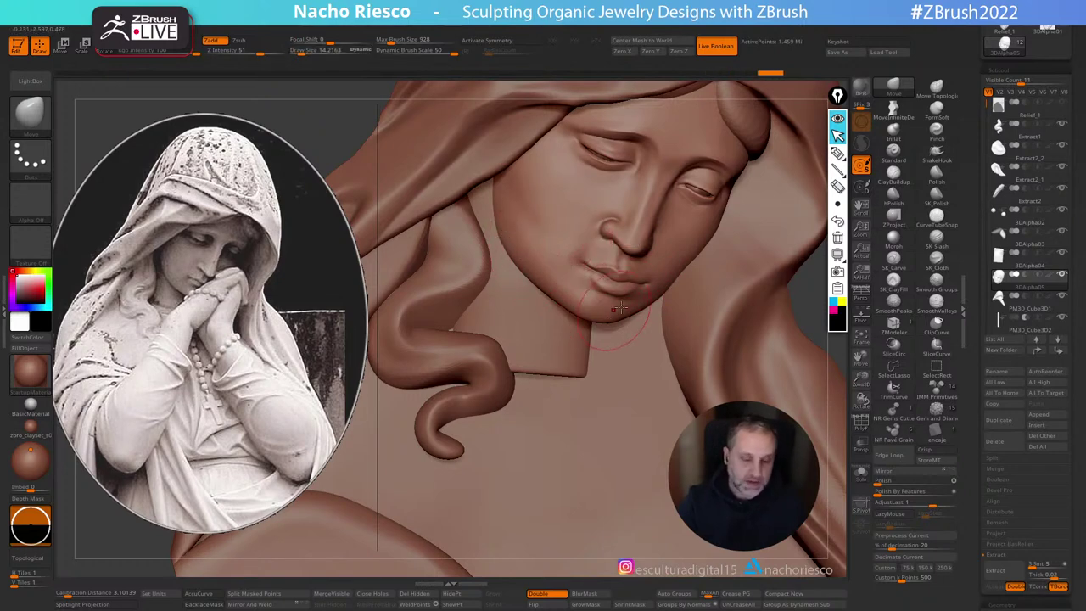
key("s")
left_click_drag(616, 303, 610, 302)
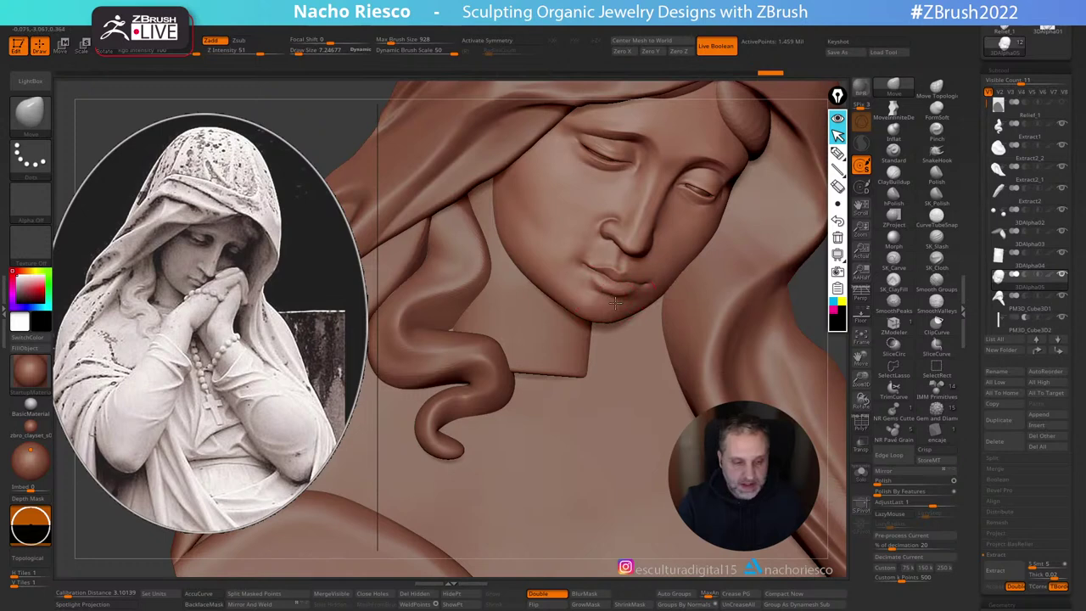
Step: Turn on backface masking and refine the contours of both lips with the Move brush at draw sizes between about 4 and 7
right_click_drag(615, 302, 616, 351, "ctrl")
key("s")
left_click_drag(612, 259, 592, 261)
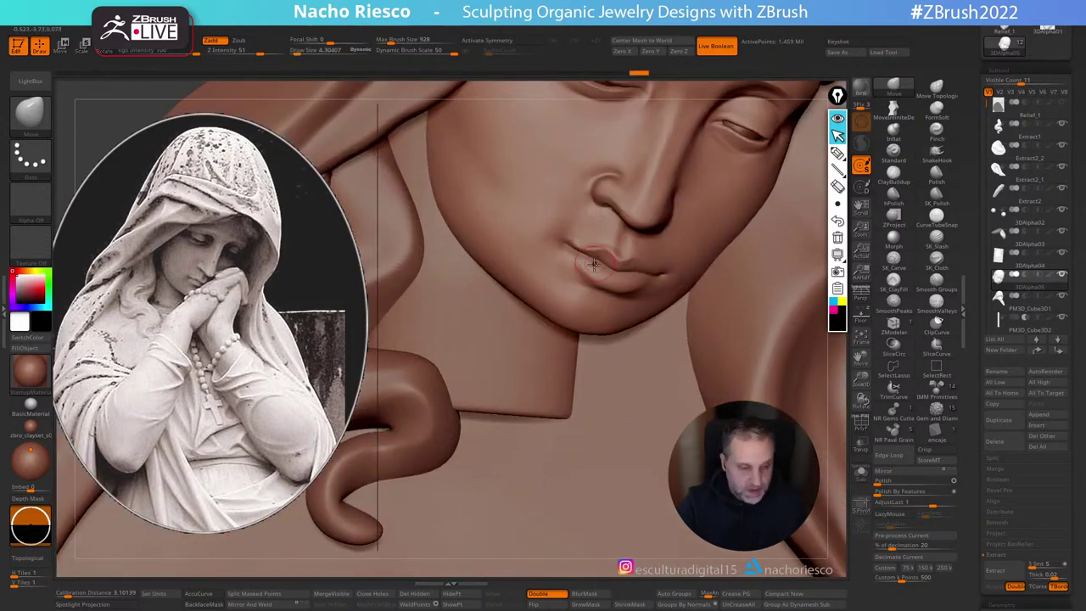
right_click_drag(585, 274, 543, 307)
left_click(203, 606)
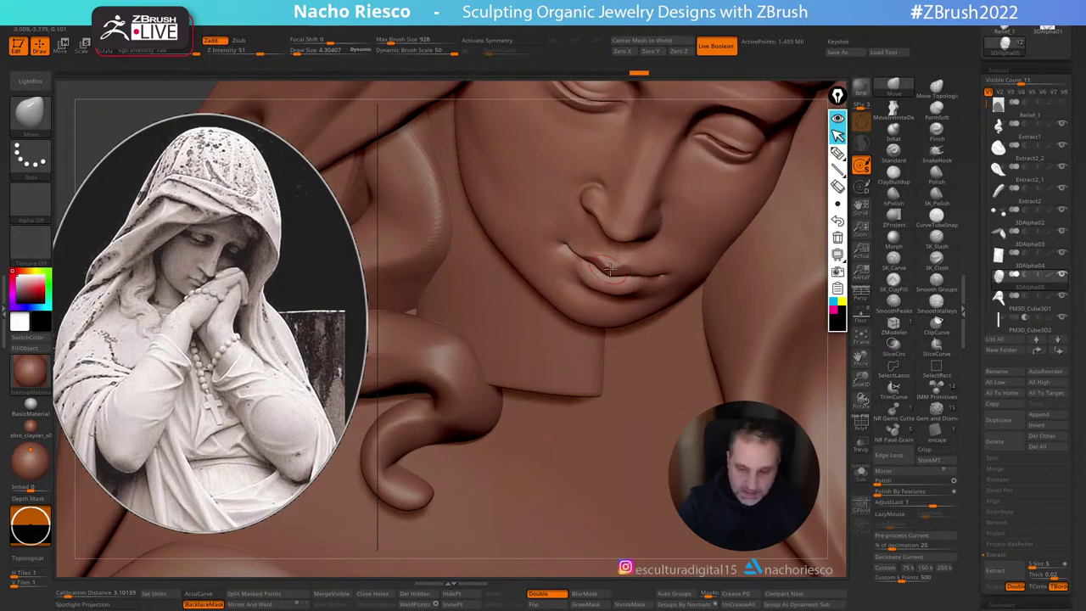
key("s")
left_click_drag(604, 272, 587, 261)
mouse_move(844, 373)
left_mouse_down()
mouse_move(857, 354)
mouse_move(834, 343)
left_mouse_up()
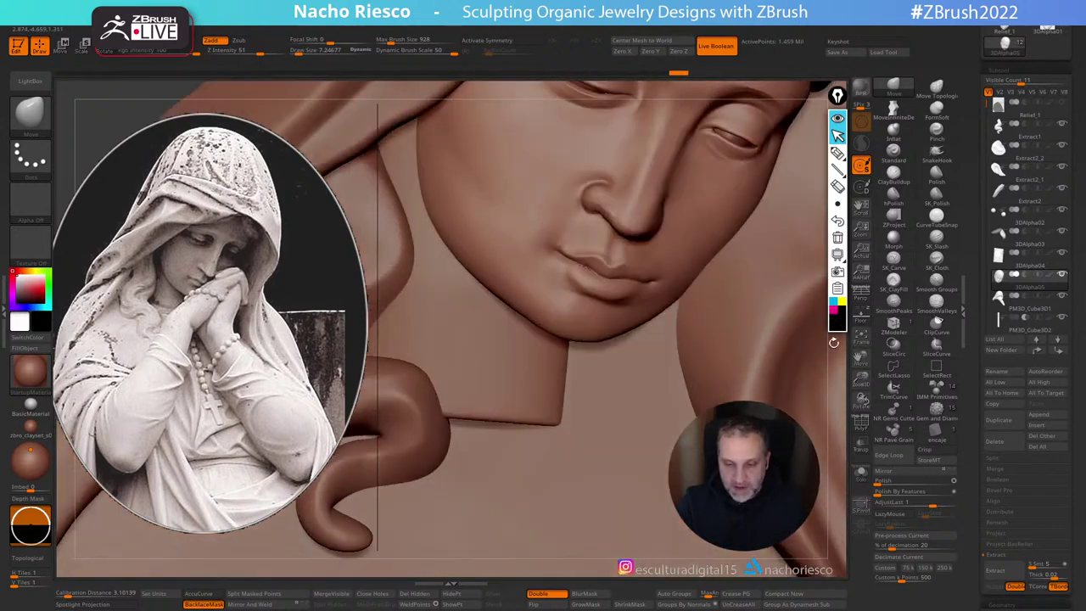
key("s")
left_click_drag(617, 293, 615, 293)
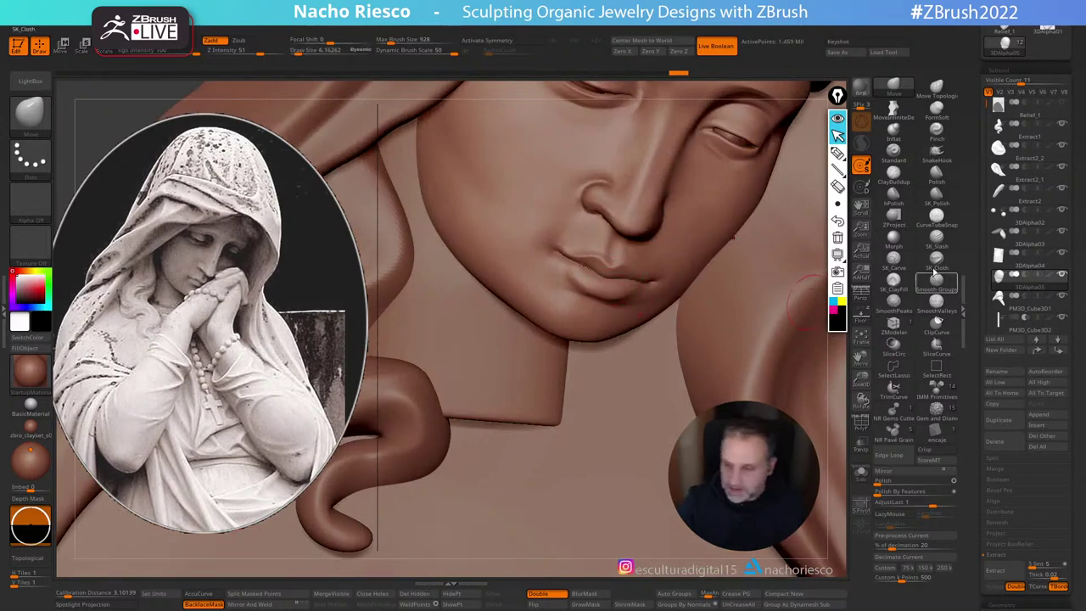
Step: Polish the lower lip with SK_Polish at a draw size of about 4.3 and fill the area beside its corner with SK_ClayFill
left_click(935, 194)
key("s")
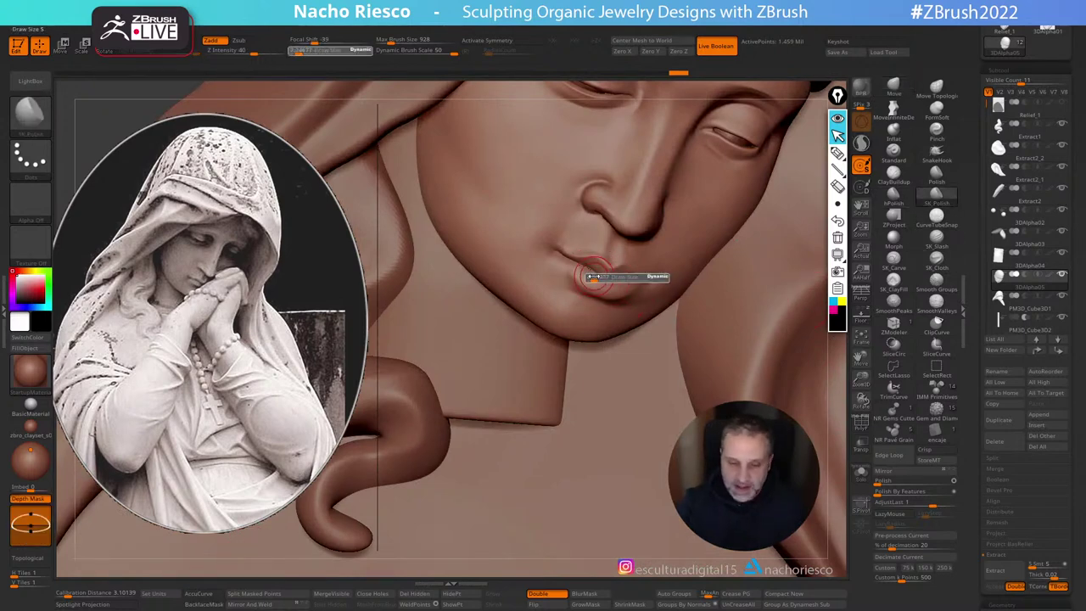
left_click_drag(593, 277, 589, 276)
left_click_drag(579, 266, 596, 283)
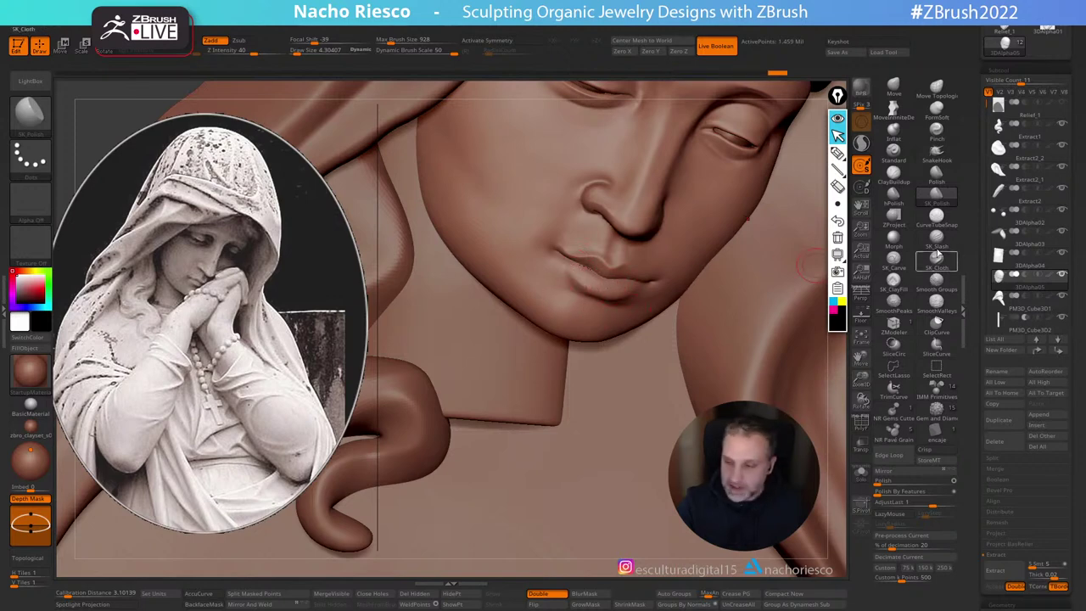
left_click(893, 279)
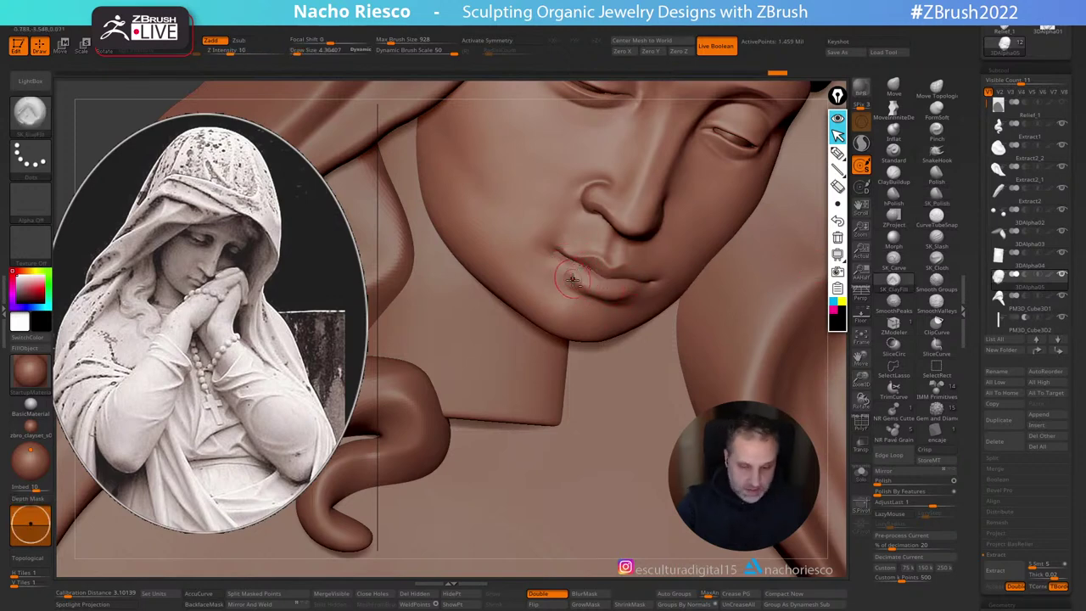
left_click_drag(569, 282, 563, 276)
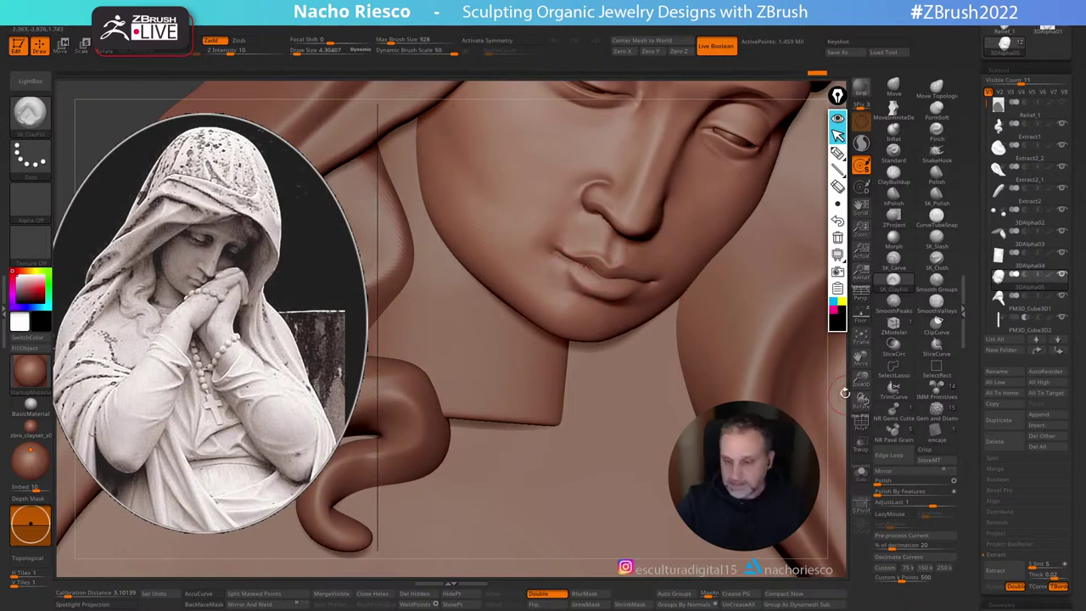
left_click_drag(844, 392, 857, 93, "alt")
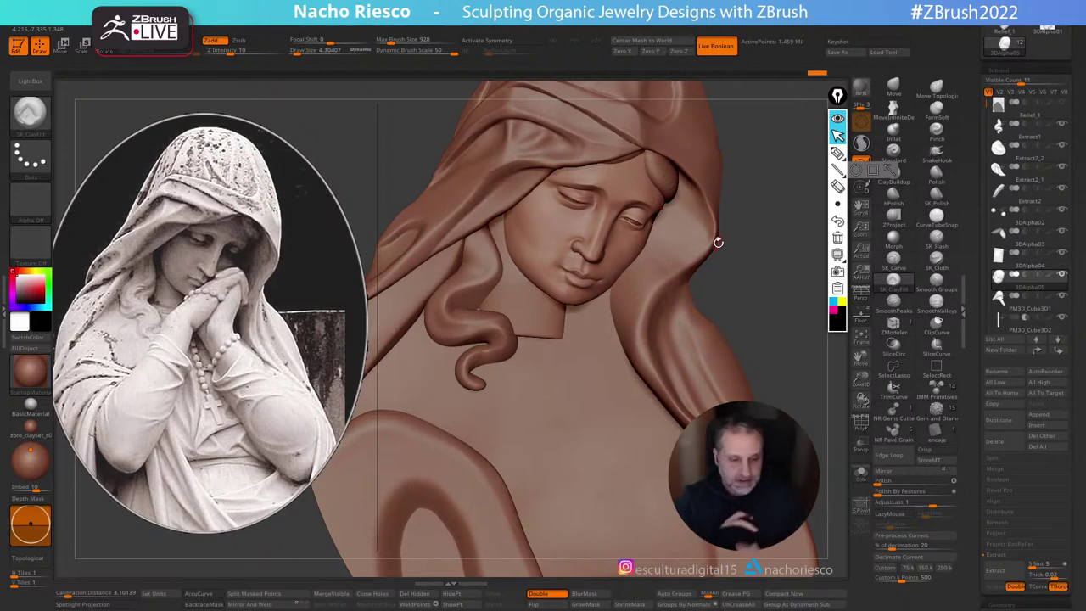
Step: Turn off backface masking and adjust the cheek, eye and brow areas with the Move brush at draw sizes of about 9.7 and 15.9
left_click(894, 87)
key("s")
left_click_drag(562, 257, 565, 257)
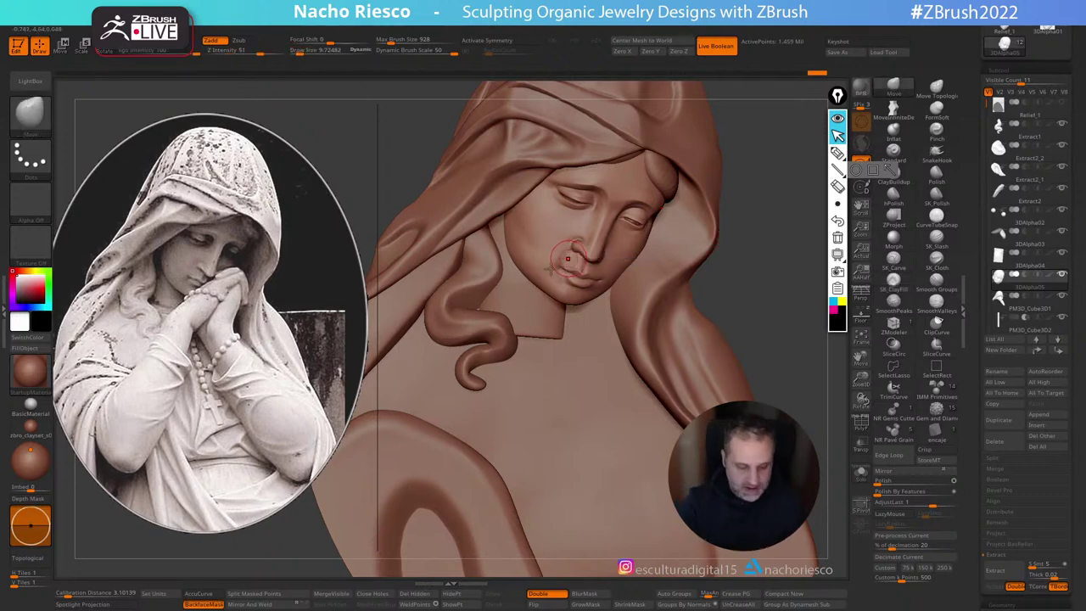
left_click(204, 604)
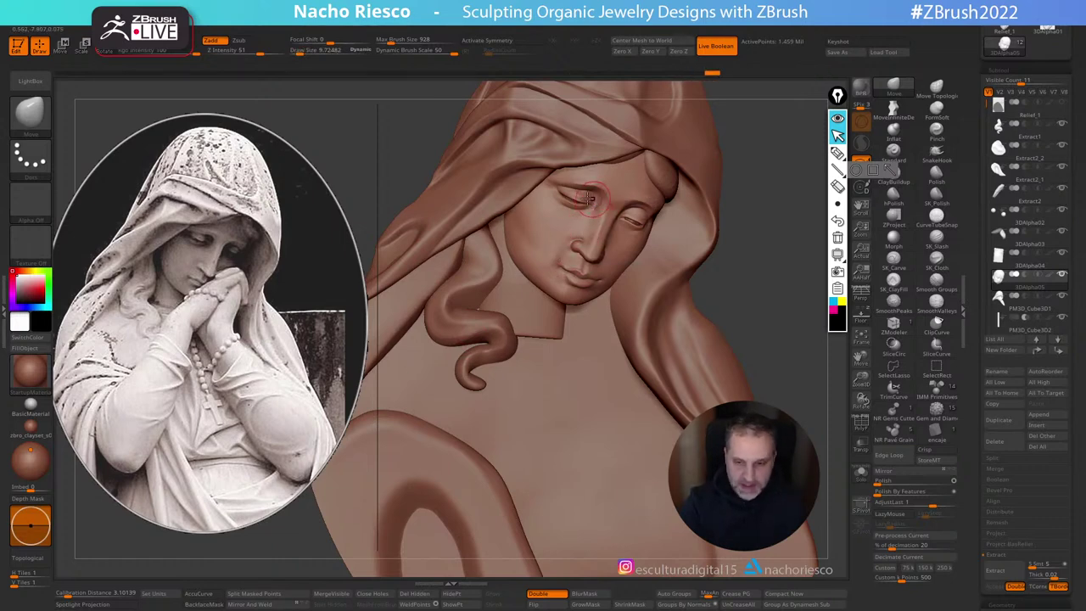
mouse_move(767, 163)
left_mouse_down()
mouse_move(558, 195)
mouse_move(550, 179)
mouse_move(752, 95)
left_mouse_up()
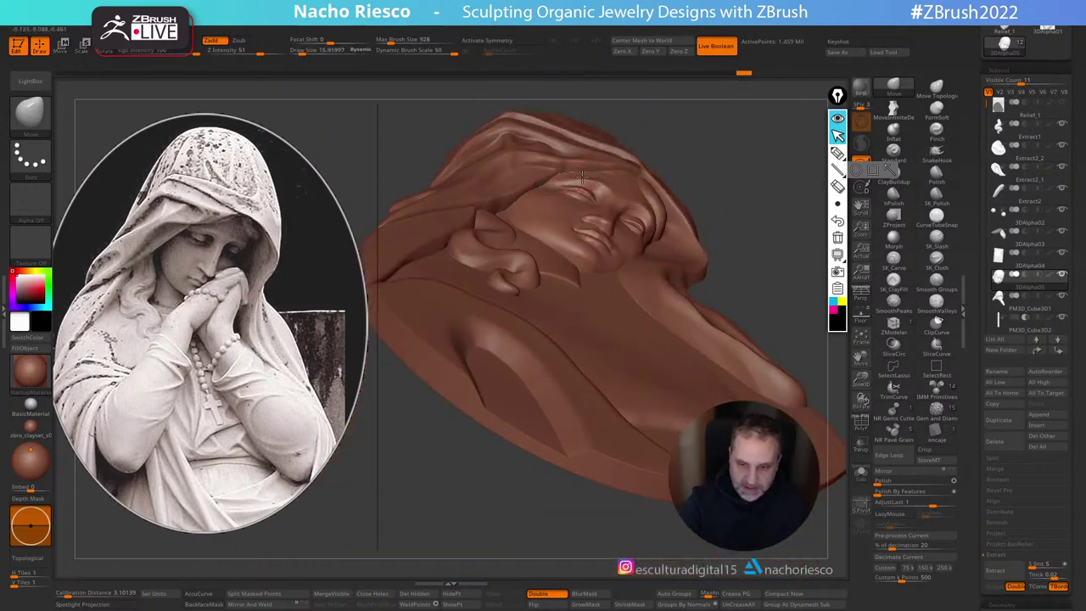
left_click_drag(578, 182, 584, 177)
left_click_drag(737, 151, 758, 206)
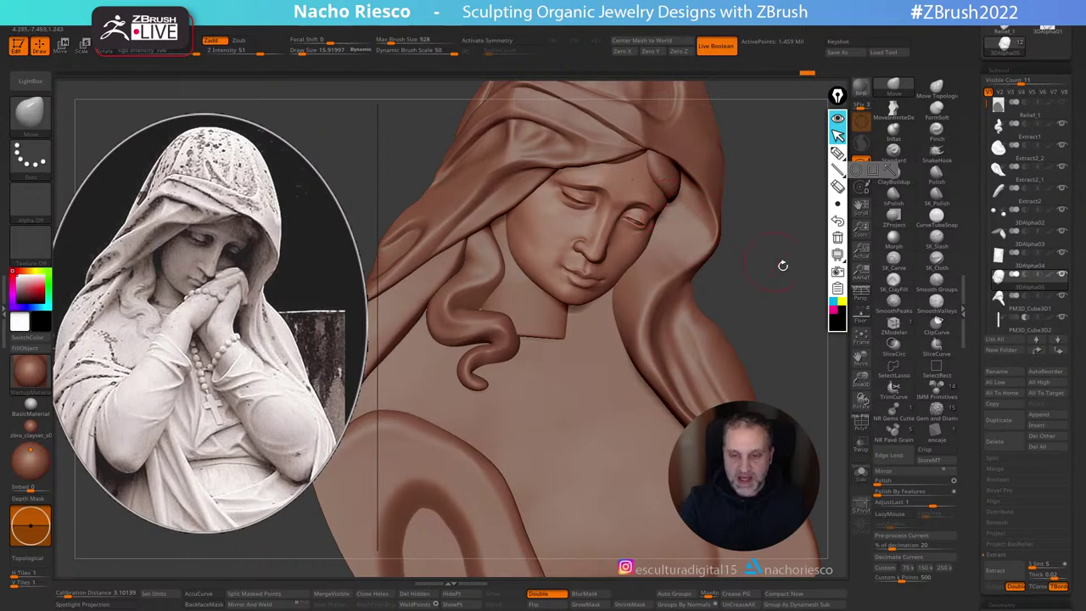
Step: Select the hair lock, adjust its upper edge beside the cheek with the Move brush at a draw size of about 15.9, and save the tool
left_click(480, 248, "alt")
key("s")
left_click_drag(503, 222, 499, 226)
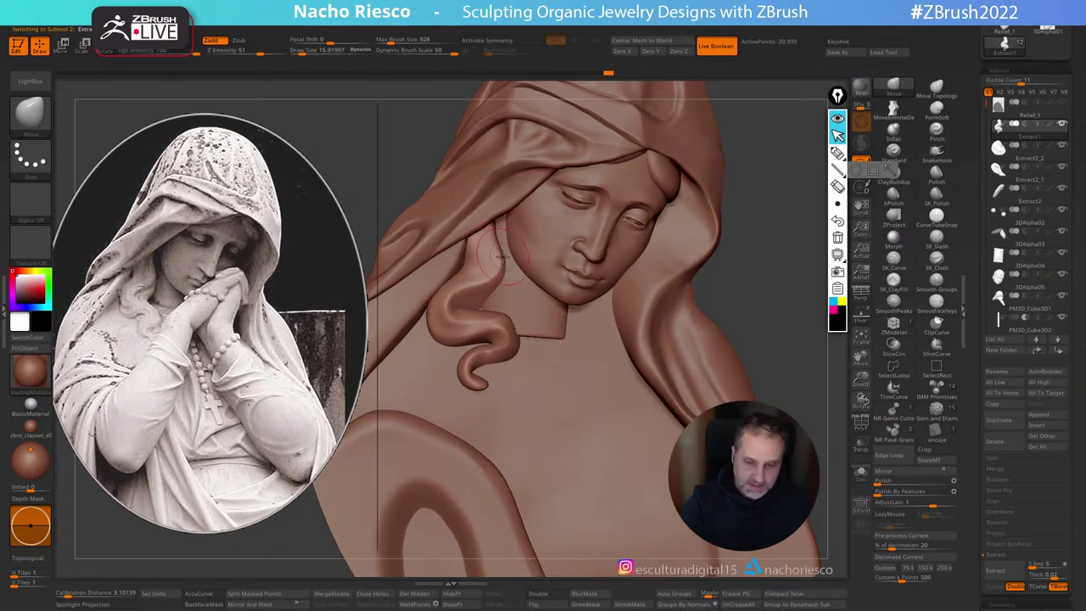
left_click(849, 54)
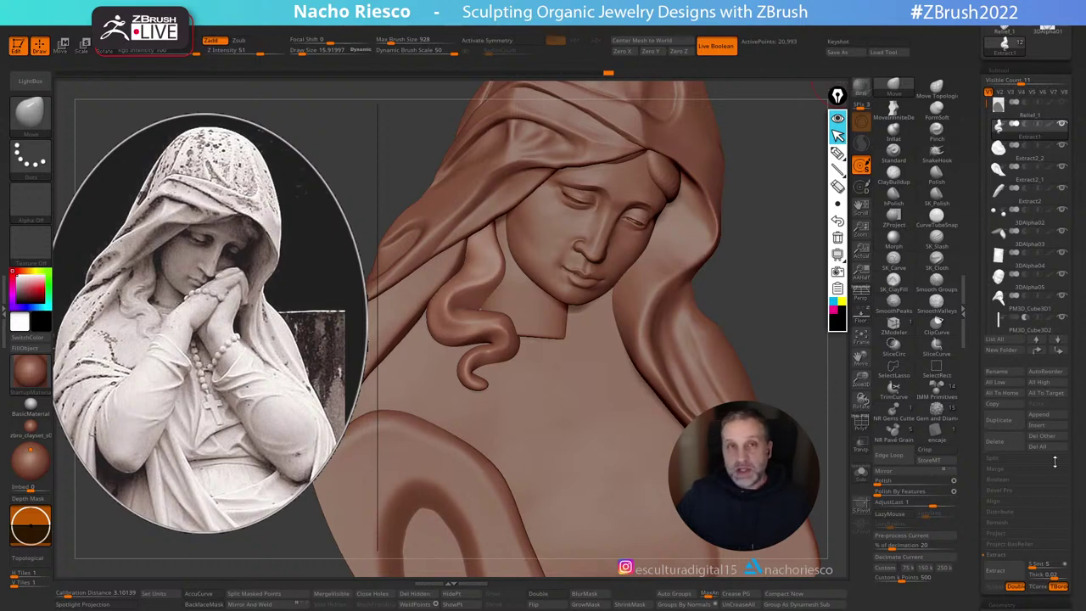
Step: Check the current time and date in the system calendar and return to the sculpt
key("super")
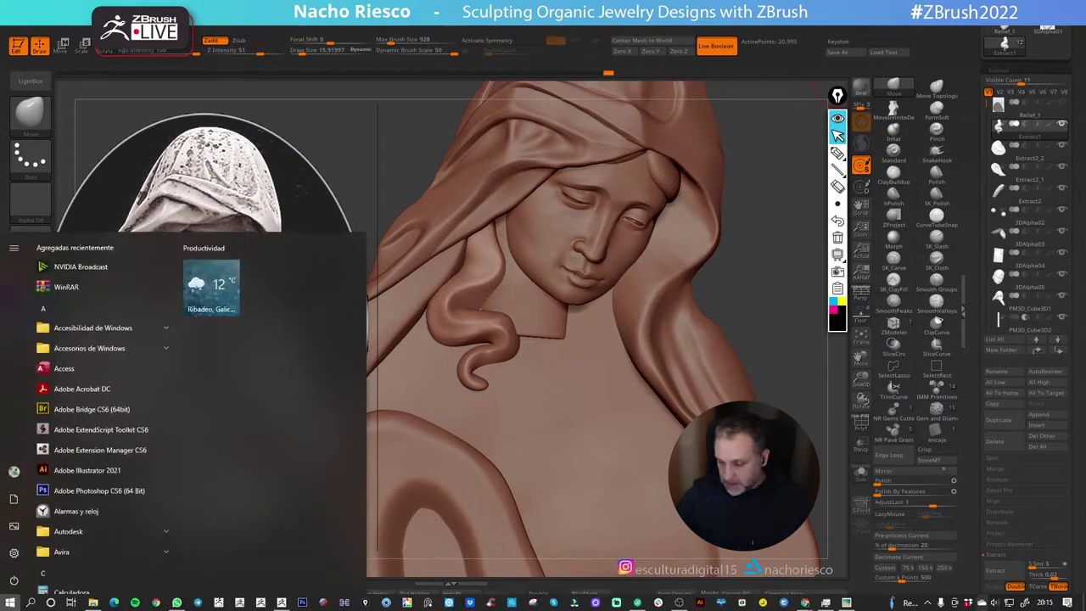
left_click(1045, 602)
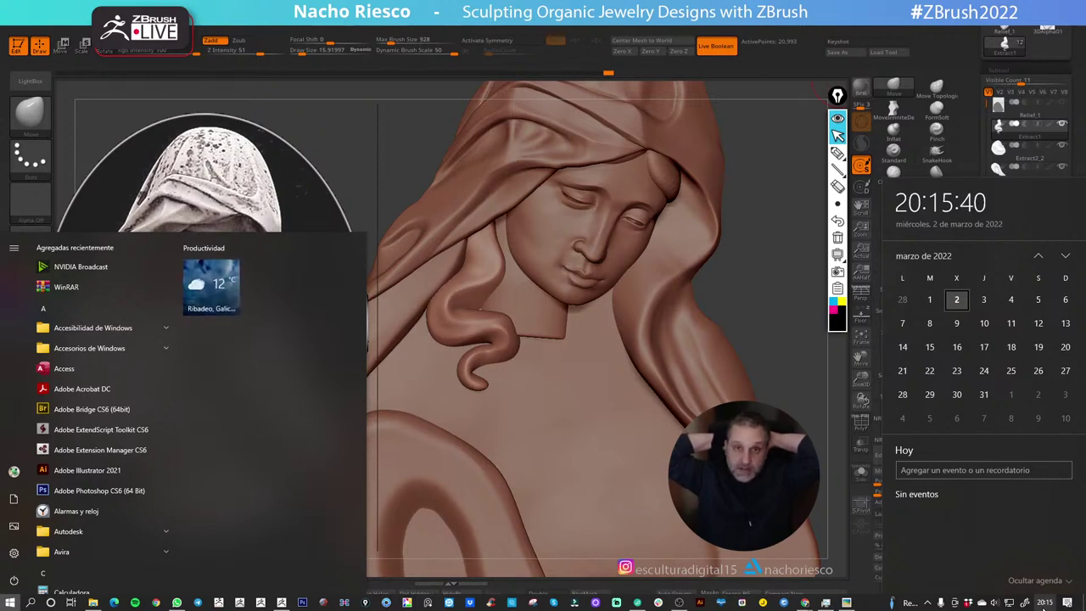
left_click(728, 388)
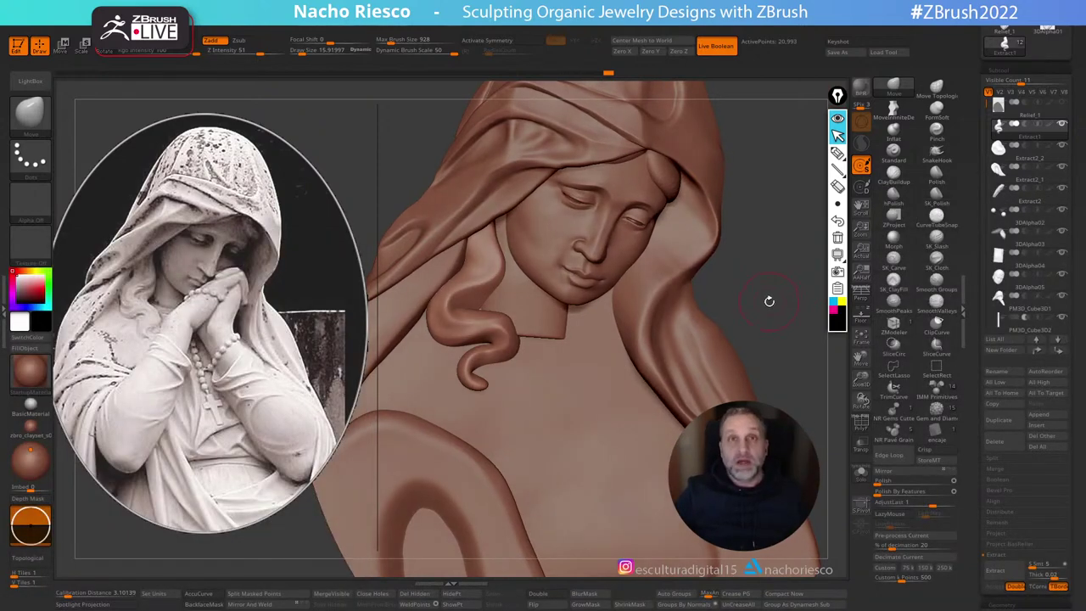